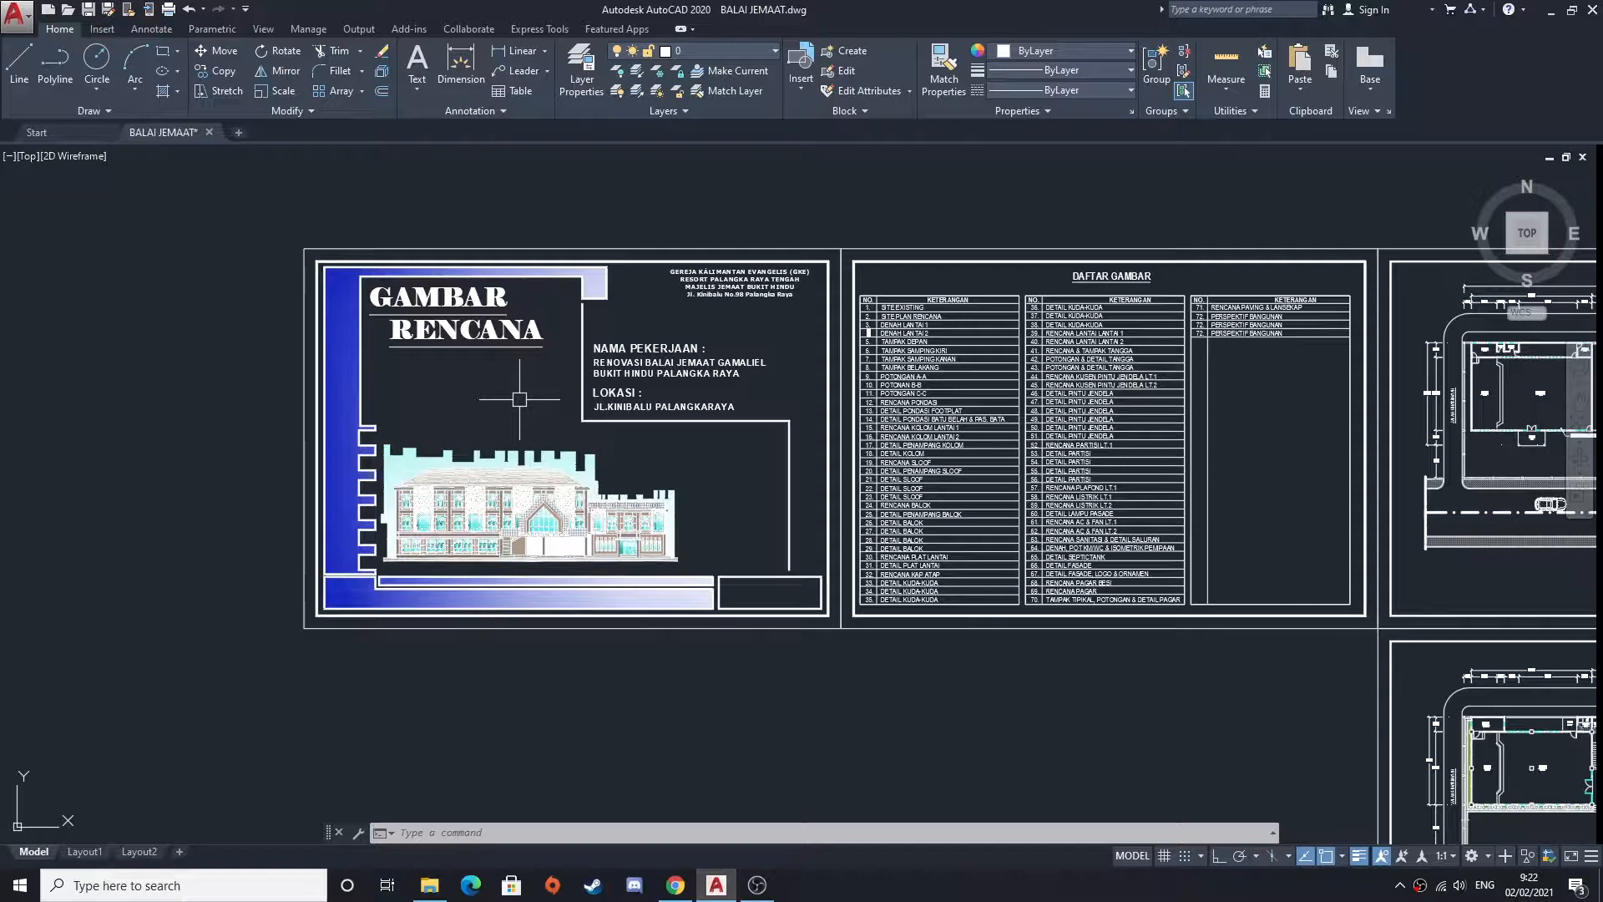
Examine the GAMBAR RENCANA cover sheet, including its project name, location and front elevation of the building
{"action": "mouse_move", "coordinate": [506, 385]}
{"action": "middle_mouse_down"}
{"action": "mouse_move", "coordinate": [515, 415]}
{"action": "mouse_move", "coordinate": [350, 417]}
{"action": "middle_mouse_up"}
{"action": "mouse_move", "coordinate": [861, 449]}
{"action": "middle_mouse_down"}
{"action": "mouse_move", "coordinate": [697, 457]}
{"action": "mouse_move", "coordinate": [1152, 418]}
{"action": "middle_mouse_up"}
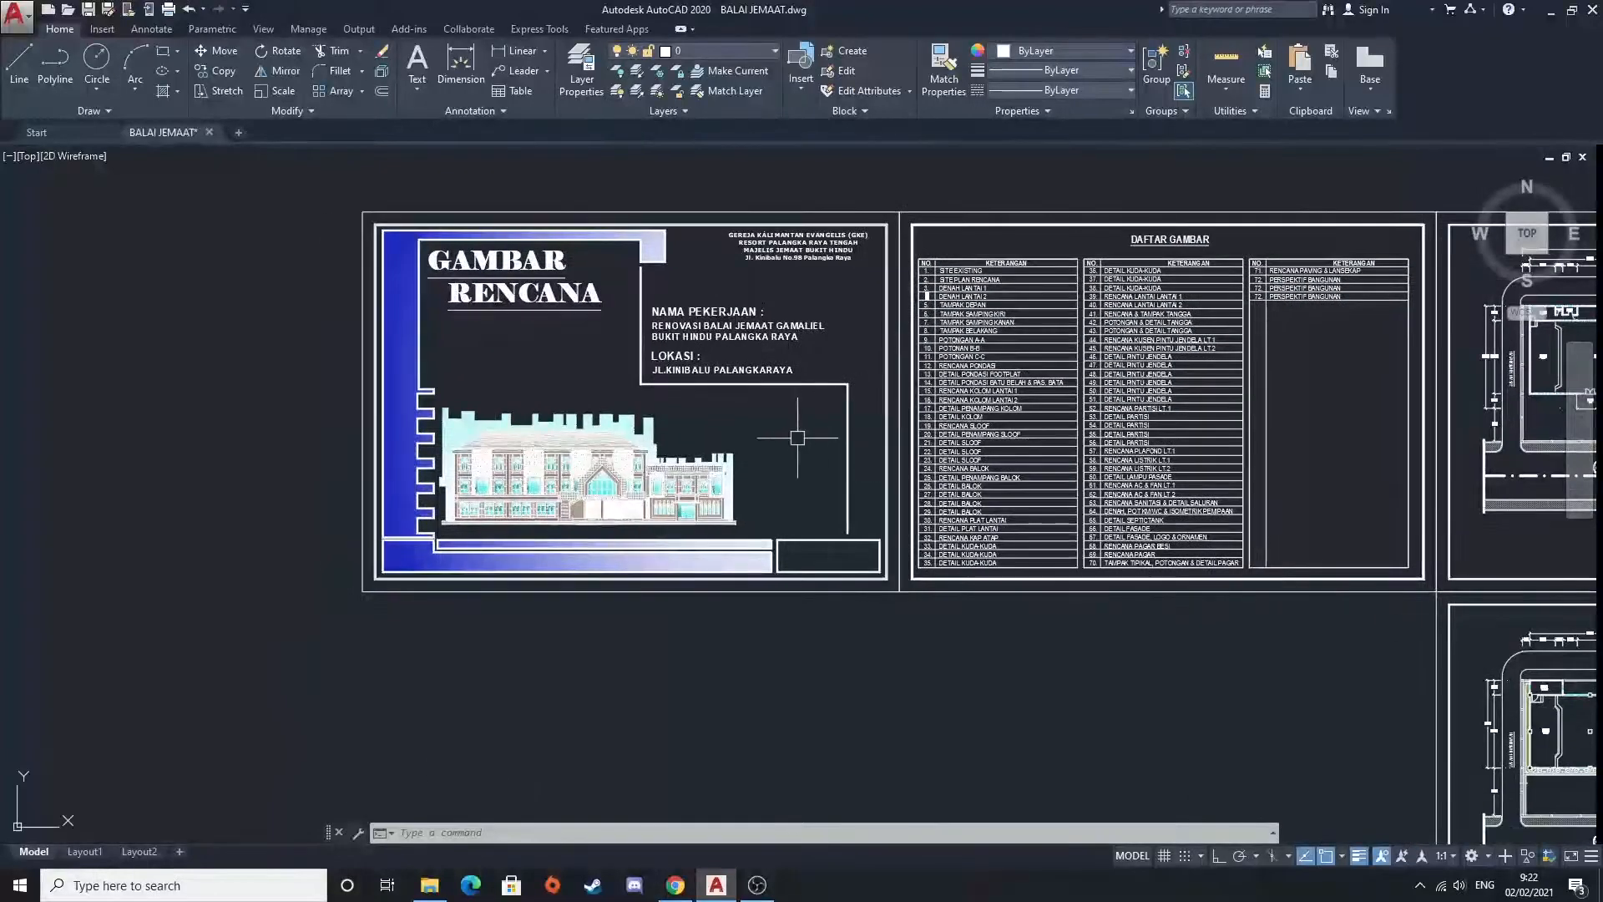
{"action": "scroll", "coordinate": [659, 455], "scroll_direction": "up", "scroll_amount": 2}
{"action": "middle_click_drag", "start_coordinate": [757, 446], "coordinate": [852, 428]}
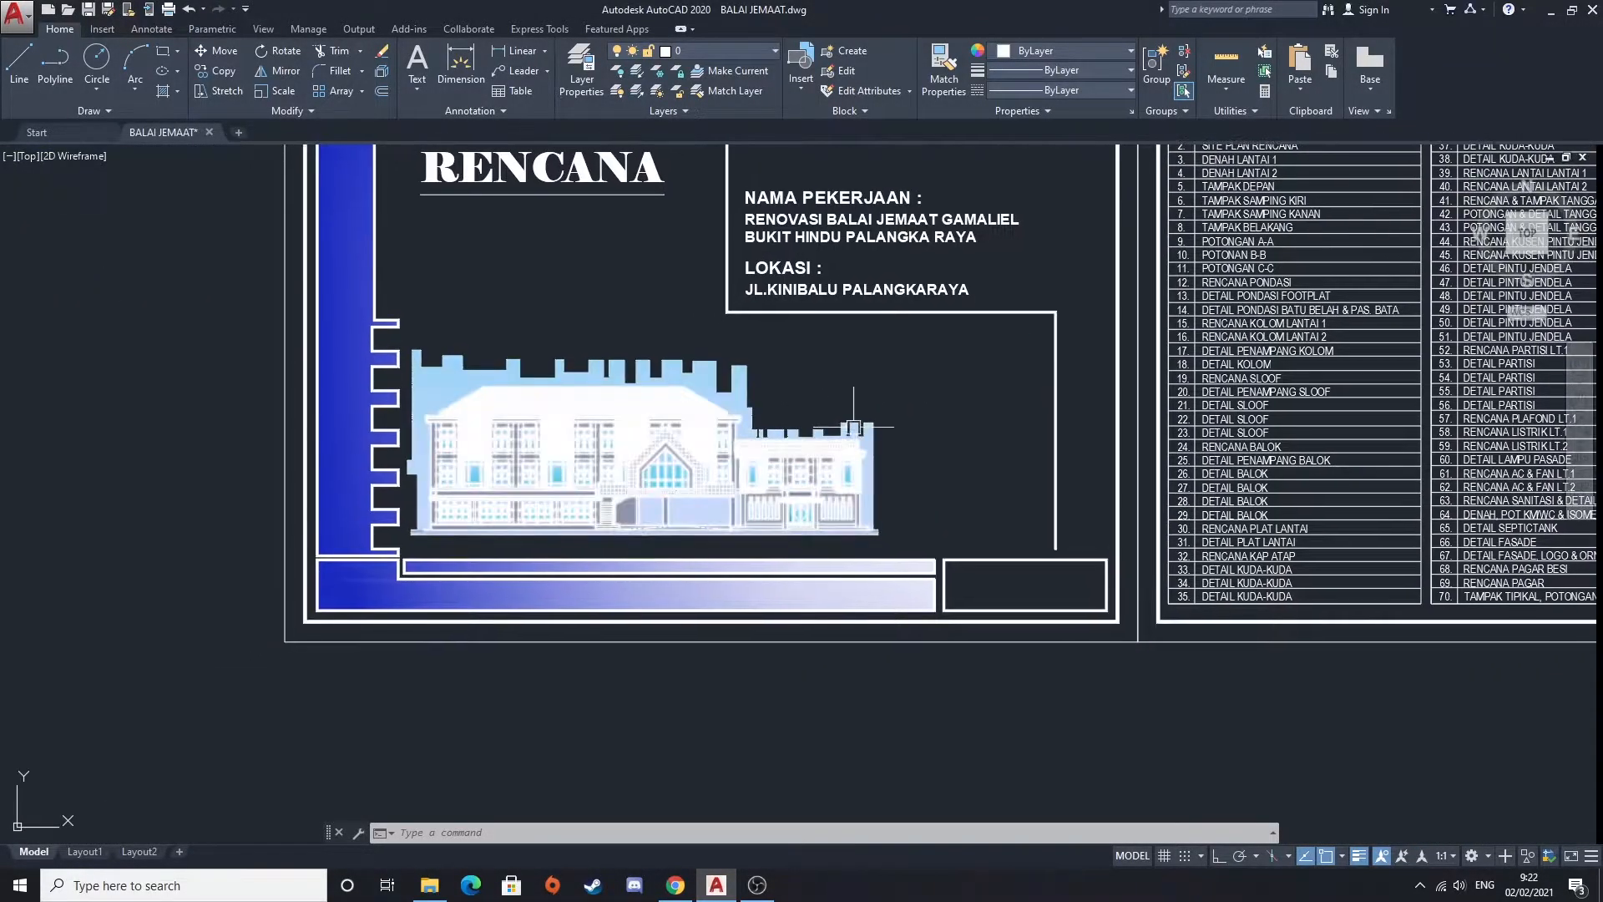
{"action": "scroll", "coordinate": [888, 493], "scroll_direction": "down", "scroll_amount": 1}
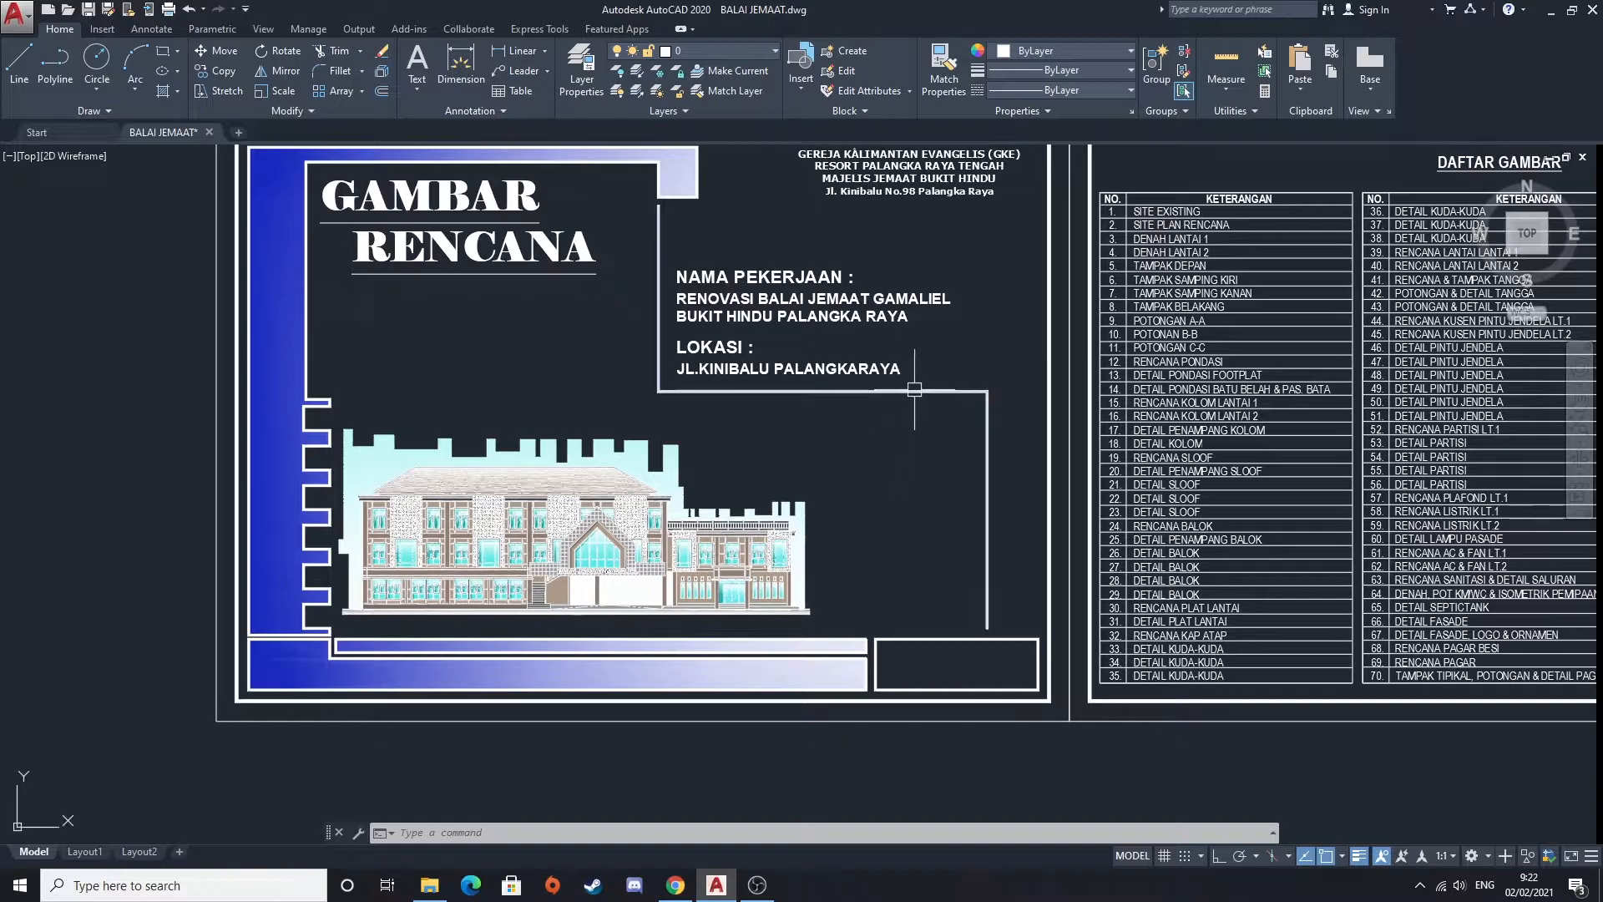
{"action": "scroll", "coordinate": [701, 380], "scroll_direction": "down", "scroll_amount": 2}
{"action": "scroll", "coordinate": [698, 367], "scroll_direction": "up", "scroll_amount": 2}
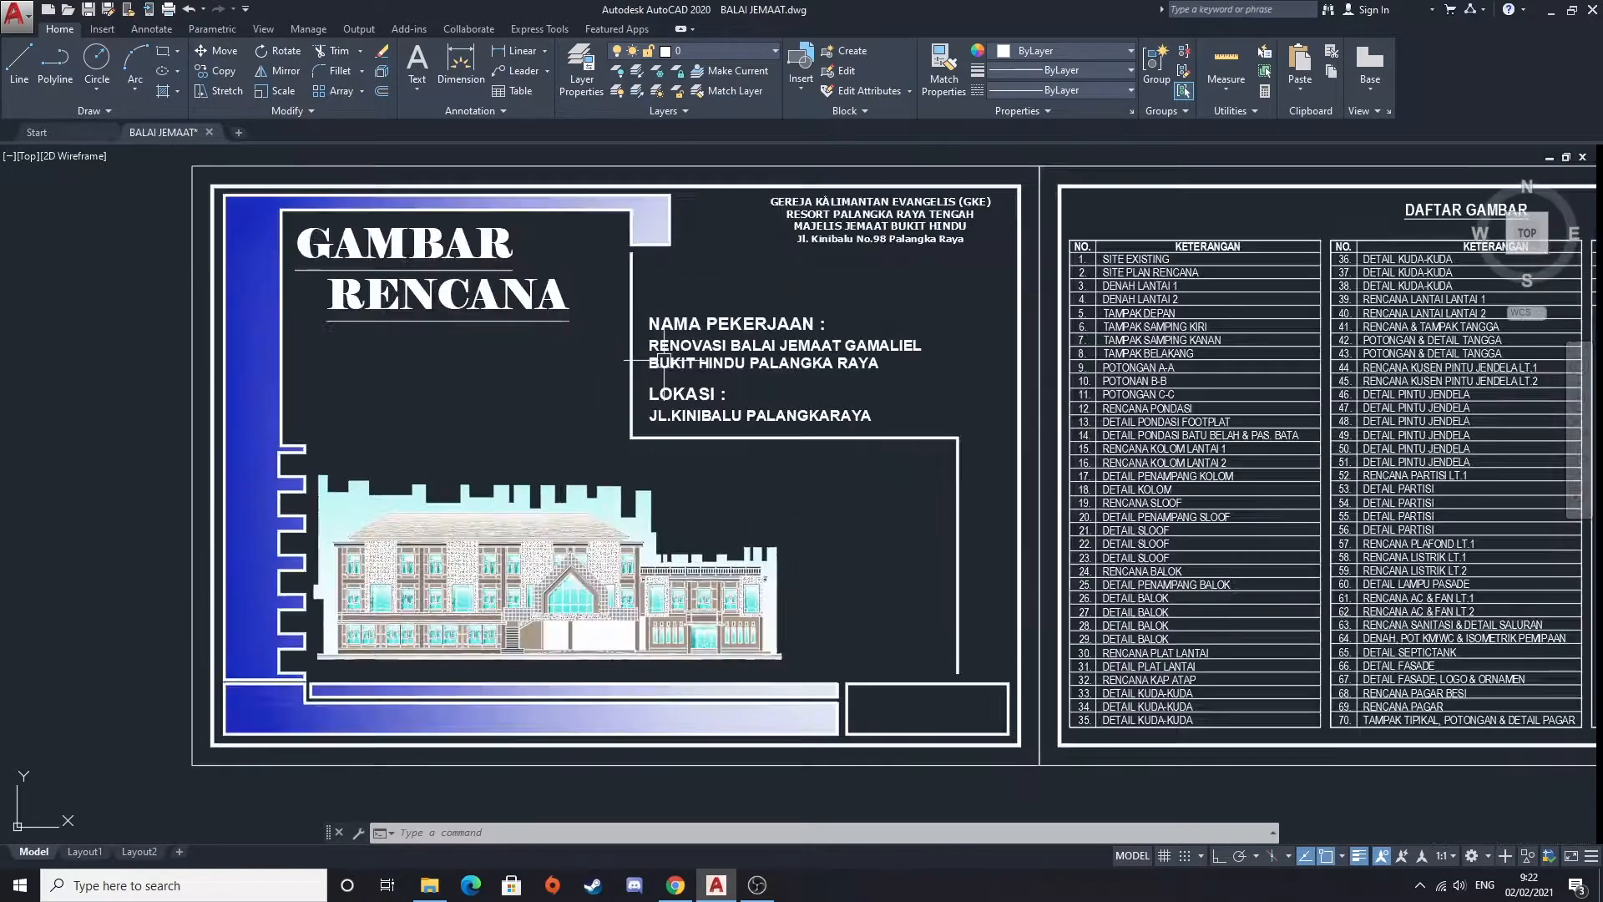
{"action": "mouse_move", "coordinate": [667, 386]}
{"action": "middle_mouse_down"}
{"action": "mouse_move", "coordinate": [769, 526]}
{"action": "mouse_move", "coordinate": [695, 471]}
{"action": "mouse_move", "coordinate": [682, 480]}
{"action": "mouse_move", "coordinate": [723, 449]}
{"action": "middle_mouse_up"}
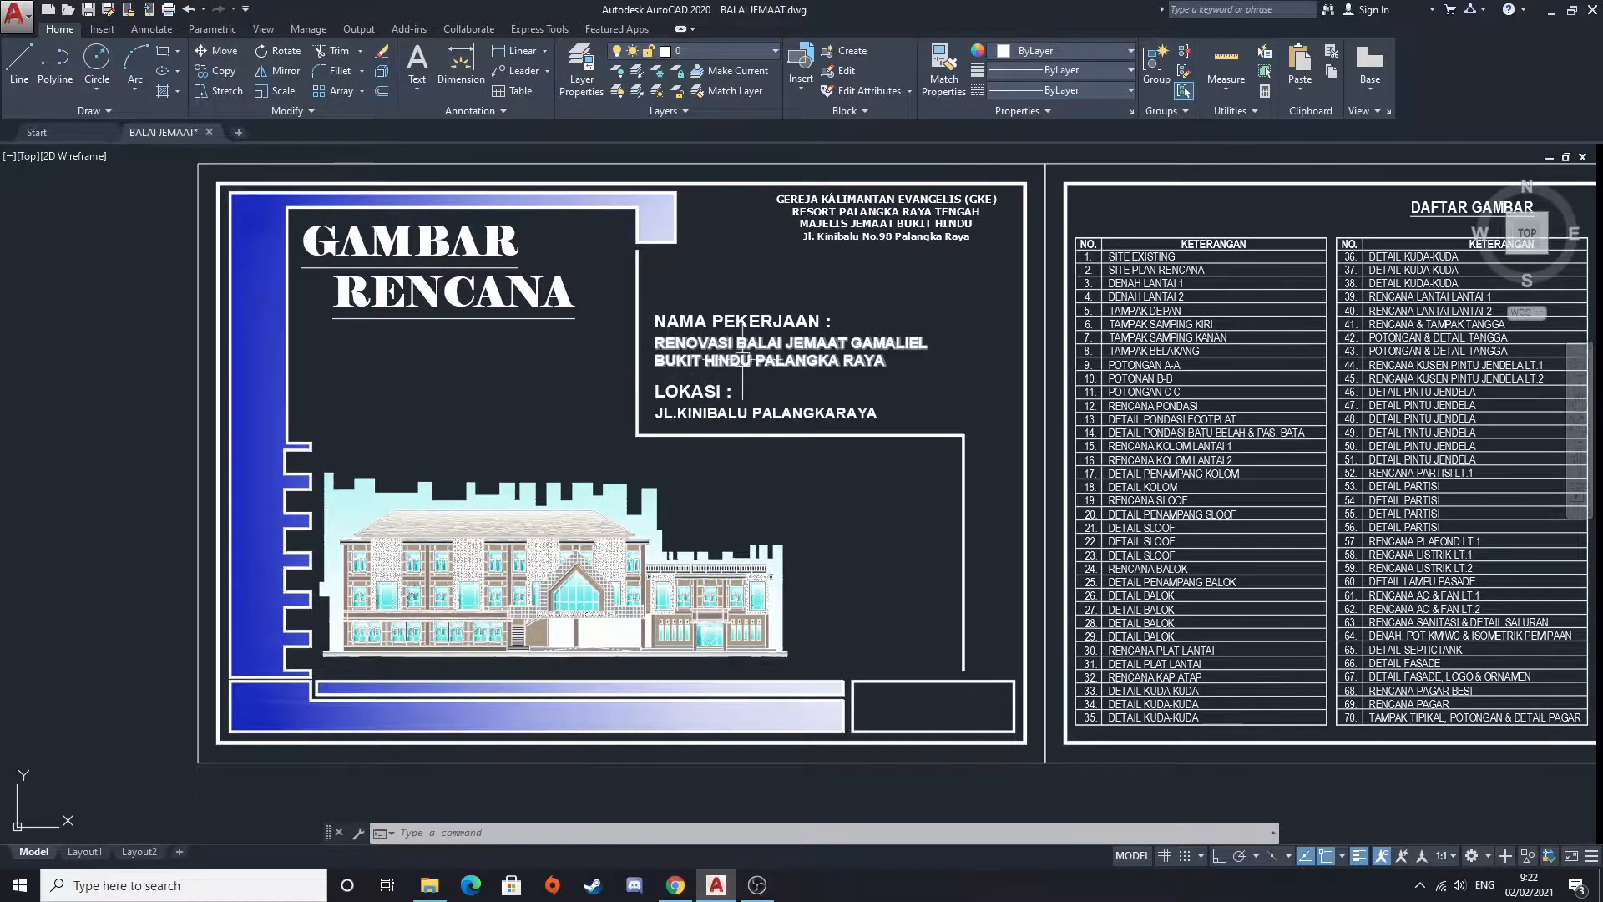
{"action": "scroll", "coordinate": [748, 359], "scroll_direction": "up", "scroll_amount": 2}
{"action": "scroll", "coordinate": [748, 359], "scroll_direction": "down", "scroll_amount": 2}
{"action": "middle_click_drag", "start_coordinate": [748, 359], "coordinate": [681, 389]}
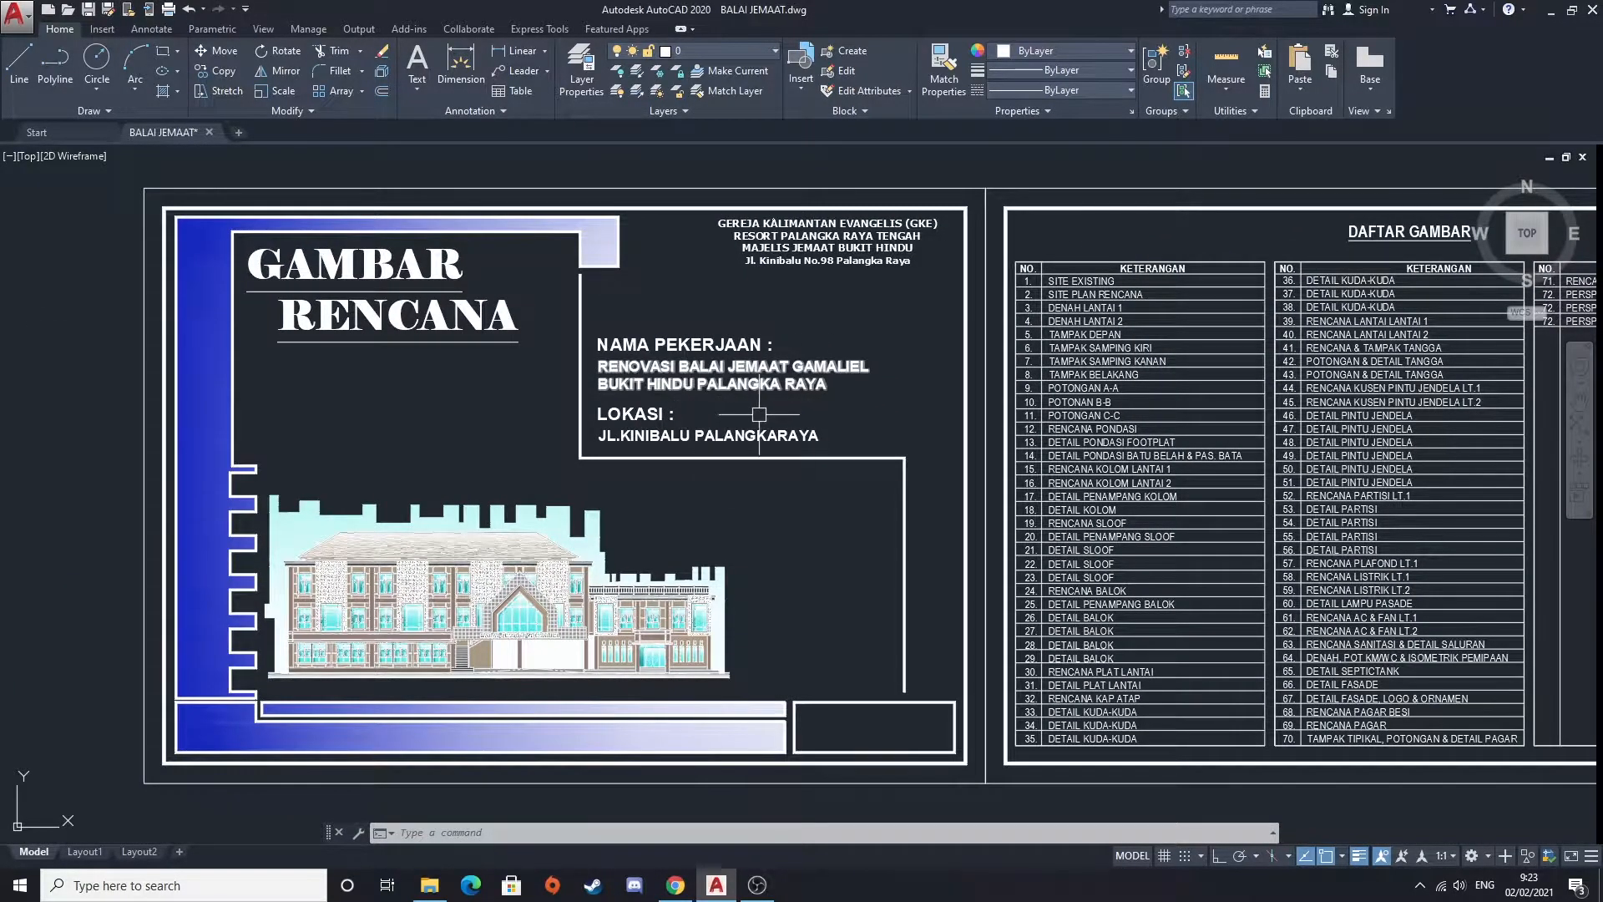
{"action": "middle_click_drag", "start_coordinate": [625, 451], "coordinate": [649, 408]}
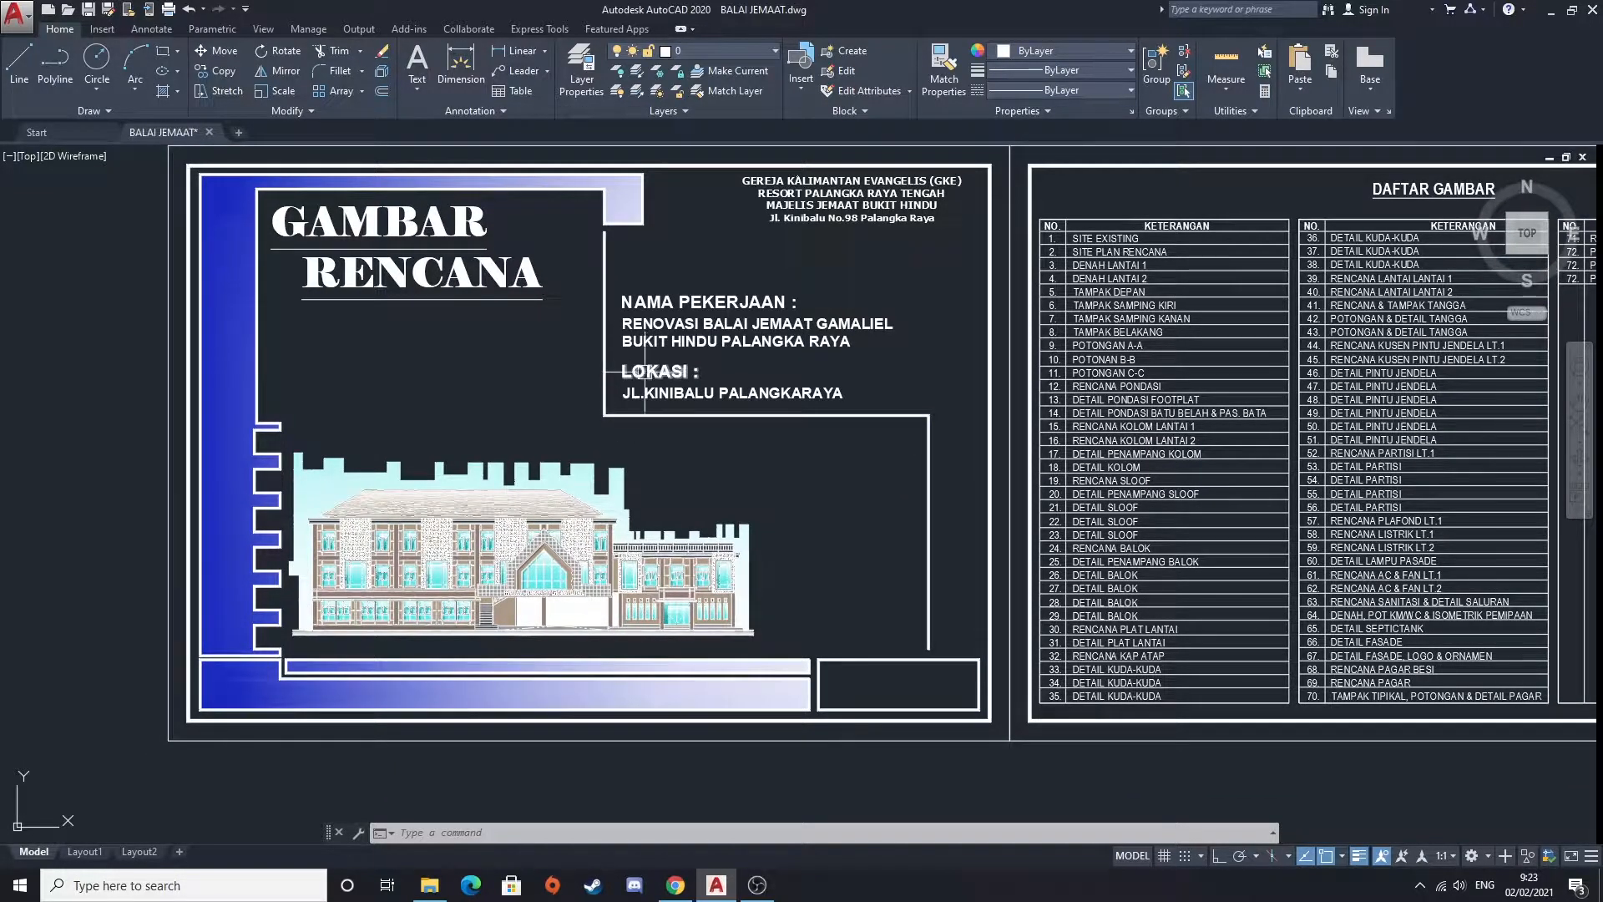
{"action": "scroll", "coordinate": [643, 372], "scroll_direction": "down", "scroll_amount": 3}
{"action": "middle_click_drag", "start_coordinate": [642, 371], "coordinate": [552, 350]}
{"action": "scroll", "coordinate": [552, 349], "scroll_direction": "up", "scroll_amount": 3}
{"action": "scroll", "coordinate": [552, 349], "scroll_direction": "down", "scroll_amount": 3}
{"action": "scroll", "coordinate": [501, 363], "scroll_direction": "up", "scroll_amount": 3}
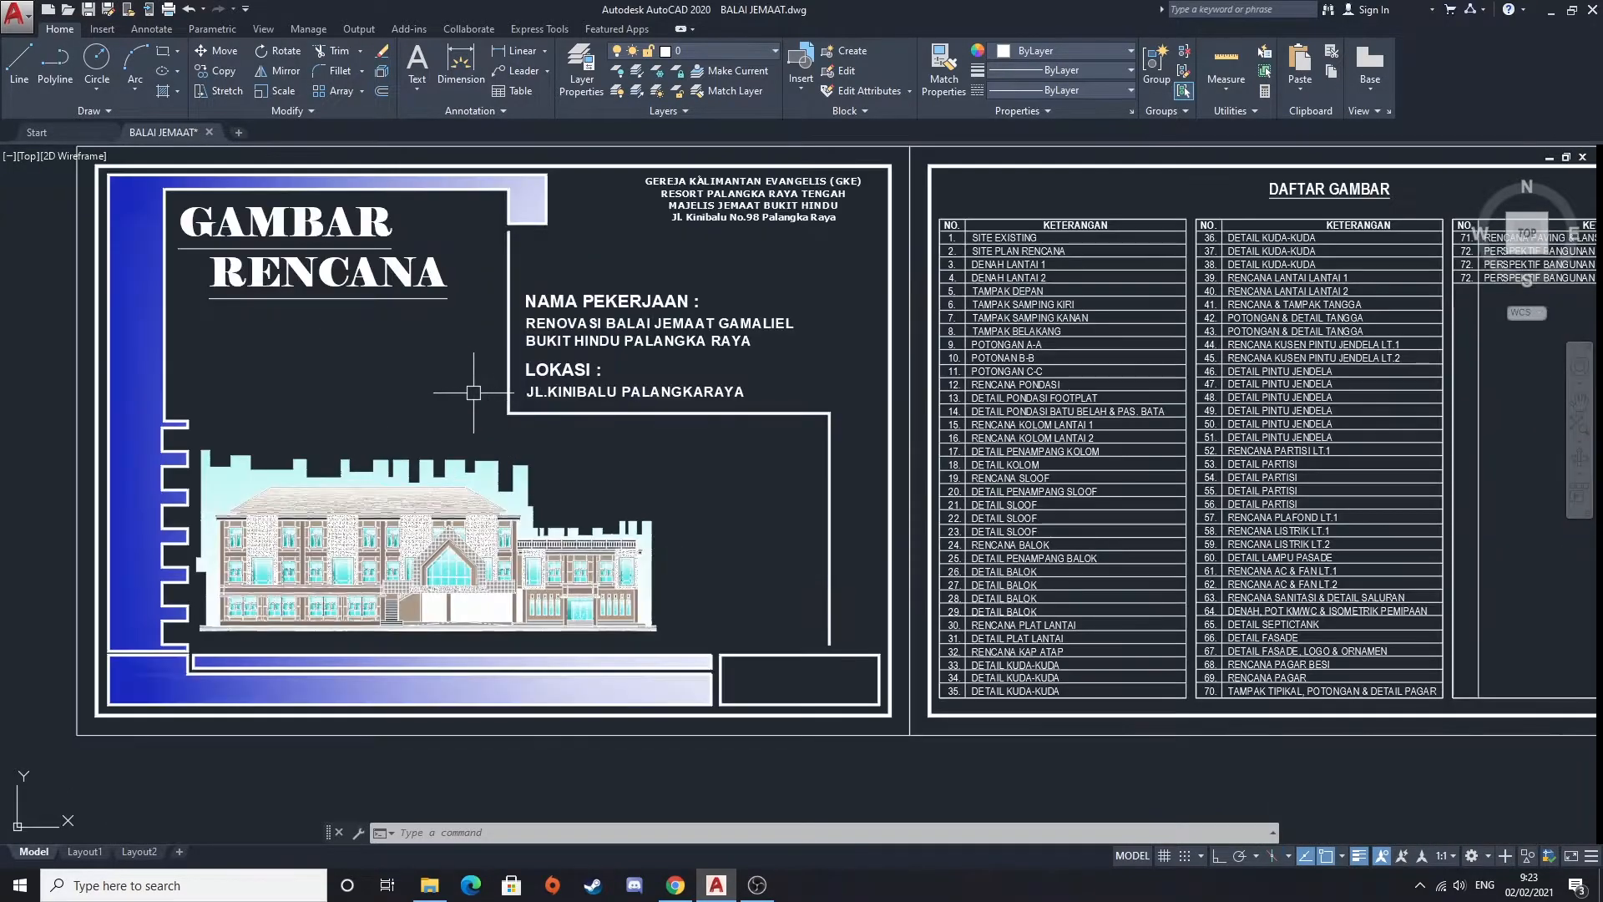
{"action": "mouse_move", "coordinate": [445, 351]}
{"action": "middle_mouse_down"}
{"action": "mouse_move", "coordinate": [513, 390]}
{"action": "mouse_move", "coordinate": [570, 392]}
{"action": "middle_mouse_up"}
{"action": "mouse_move", "coordinate": [737, 396]}
{"action": "middle_mouse_down"}
{"action": "mouse_move", "coordinate": [728, 375]}
{"action": "mouse_move", "coordinate": [652, 402]}
{"action": "middle_mouse_up"}
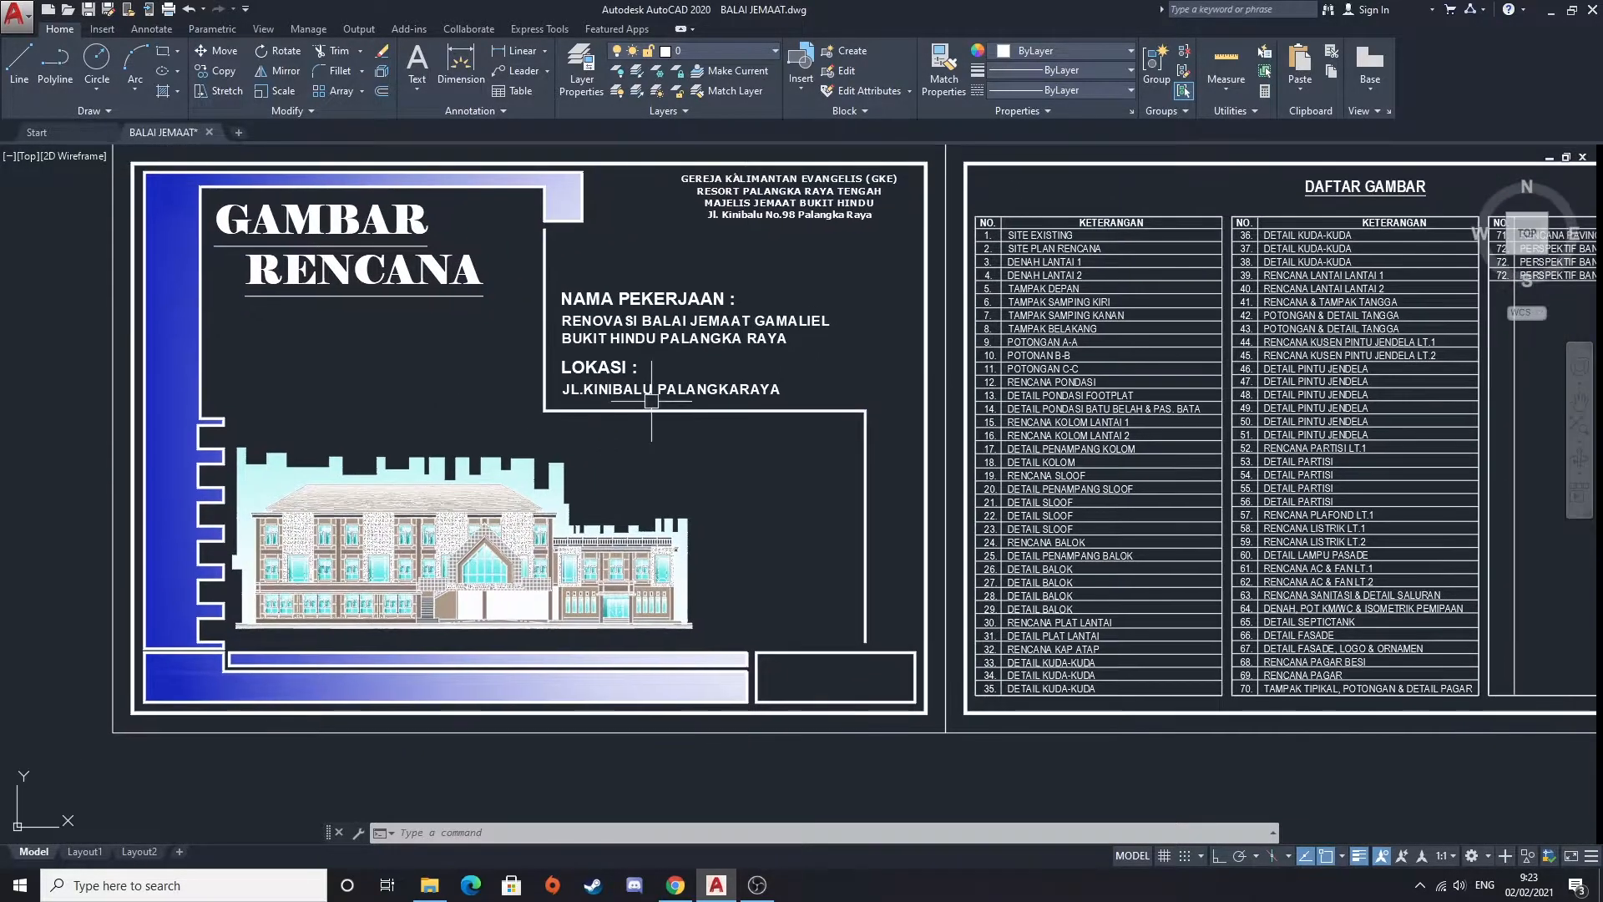
Read through the DAFTAR GAMBAR sheet's numbered list of drawings, from the site plans and floor plans onward
{"action": "scroll", "coordinate": [749, 417], "scroll_direction": "down", "scroll_amount": 3}
{"action": "middle_click_drag", "start_coordinate": [1082, 439], "coordinate": [787, 415]}
{"action": "scroll", "coordinate": [787, 420], "scroll_direction": "up", "scroll_amount": 5}
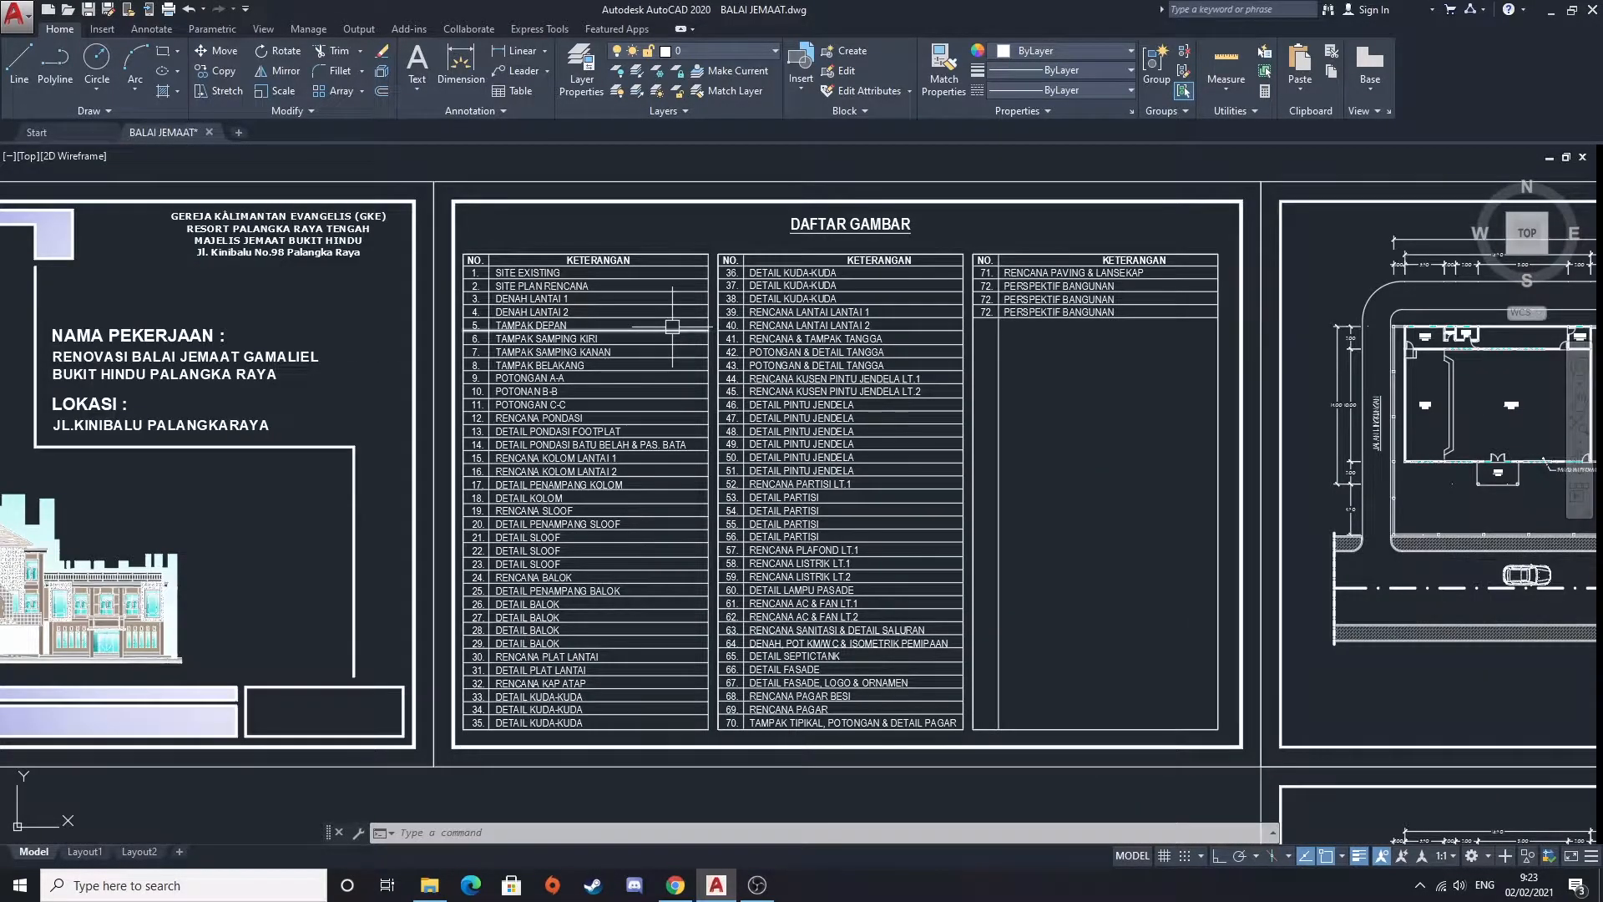
{"action": "middle_click_drag", "start_coordinate": [672, 325], "coordinate": [587, 334]}
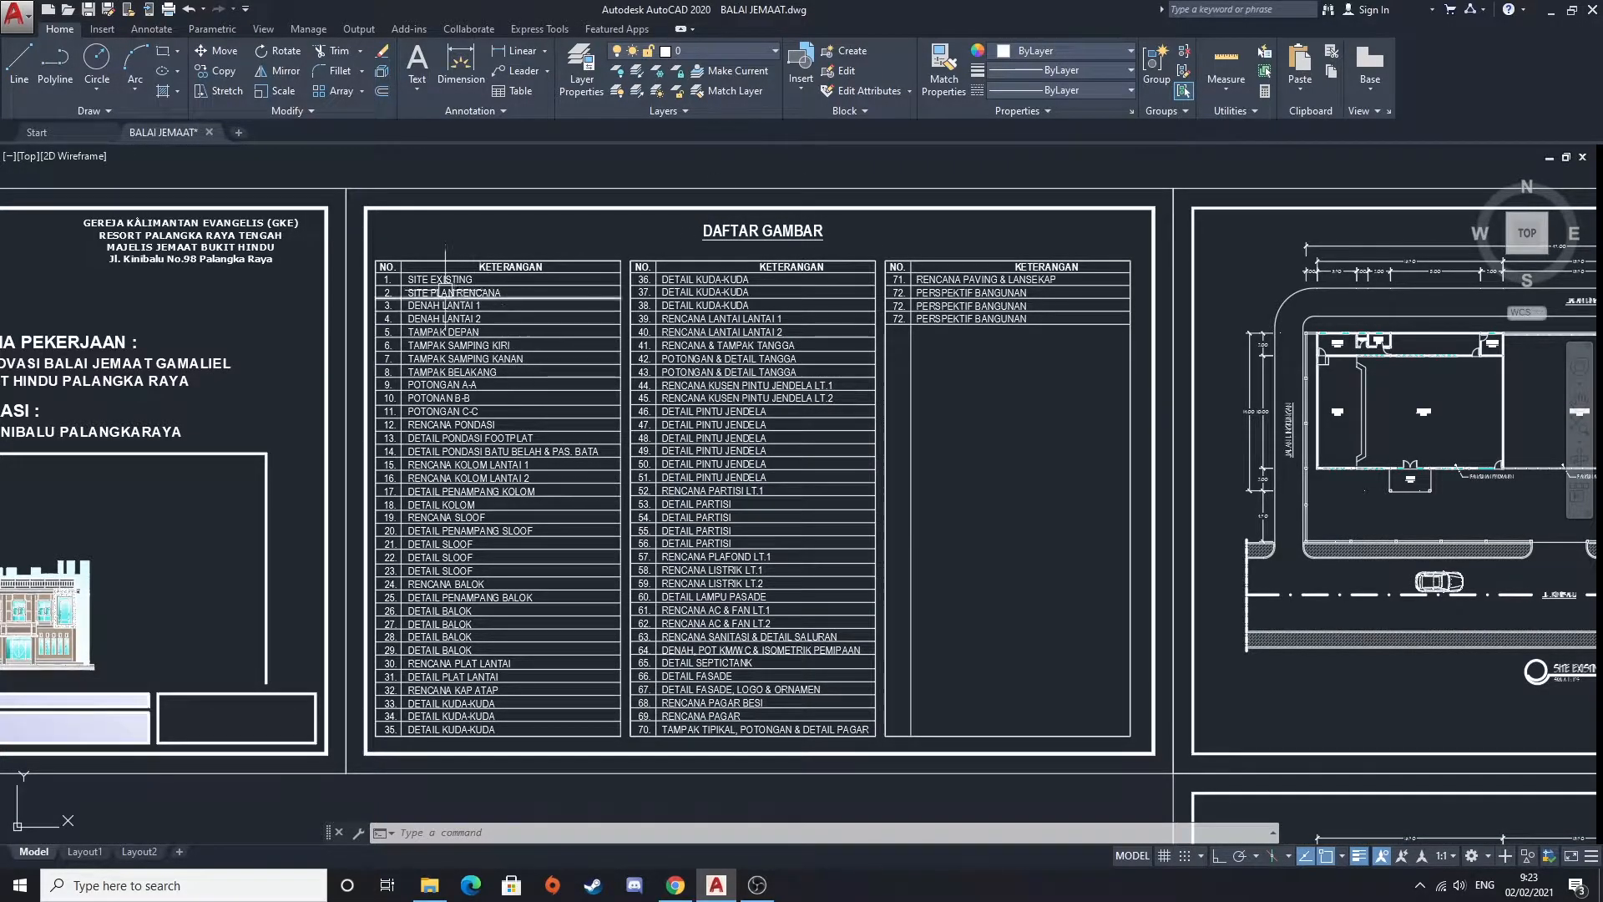
{"action": "scroll", "coordinate": [443, 276], "scroll_direction": "up", "scroll_amount": 3}
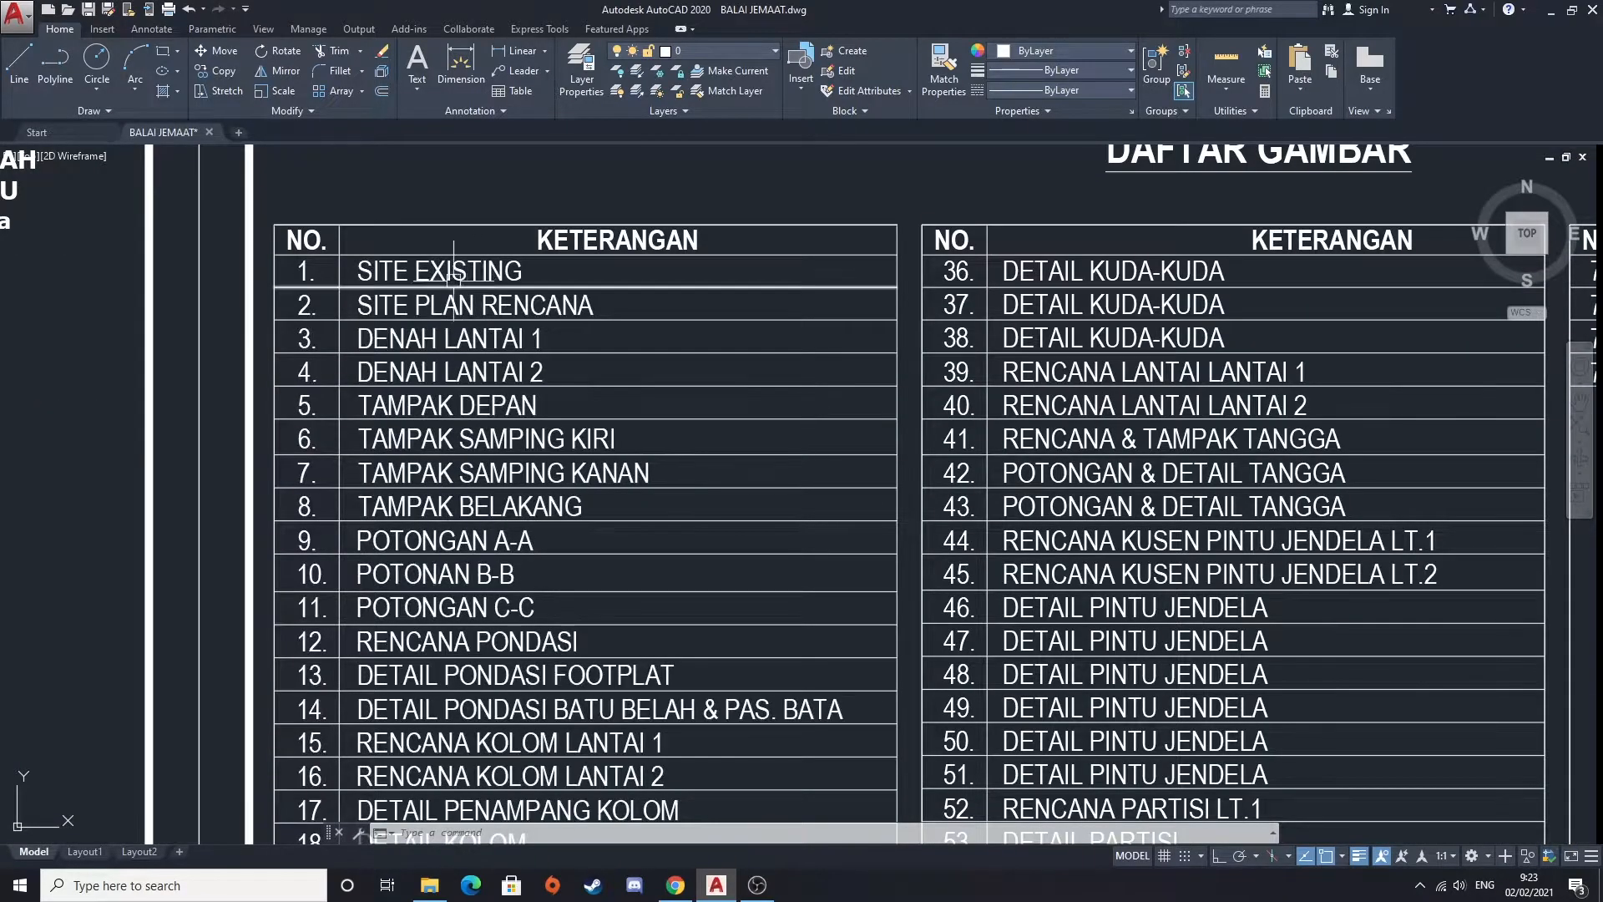
{"action": "scroll", "coordinate": [485, 288], "scroll_direction": "down", "scroll_amount": 2}
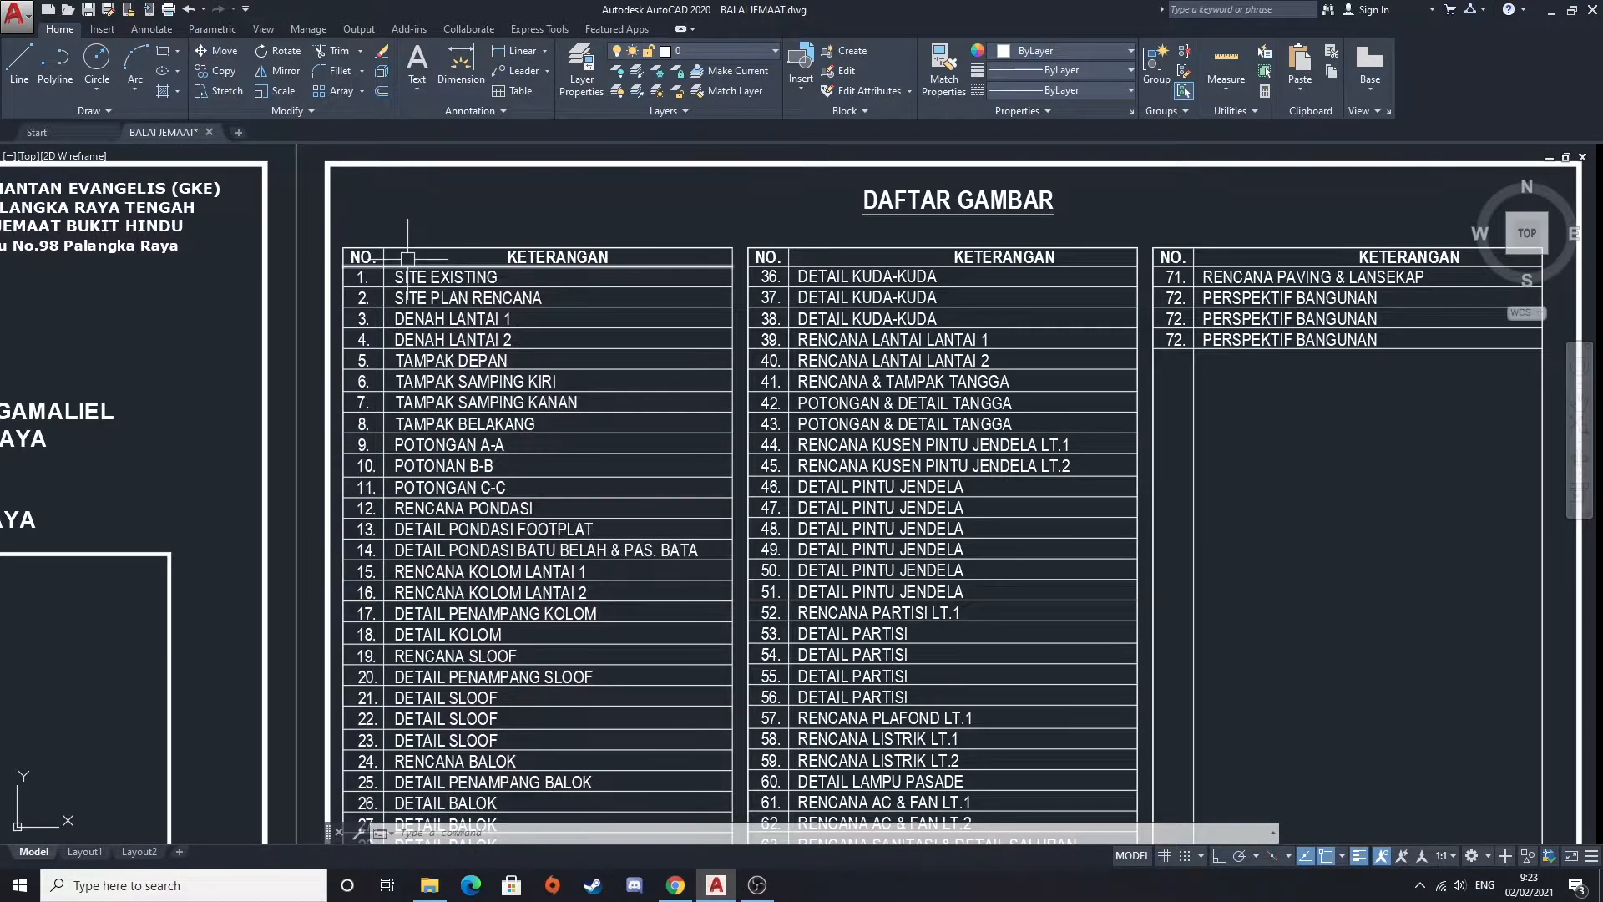
{"action": "middle_click_drag", "start_coordinate": [409, 258], "coordinate": [358, 269]}
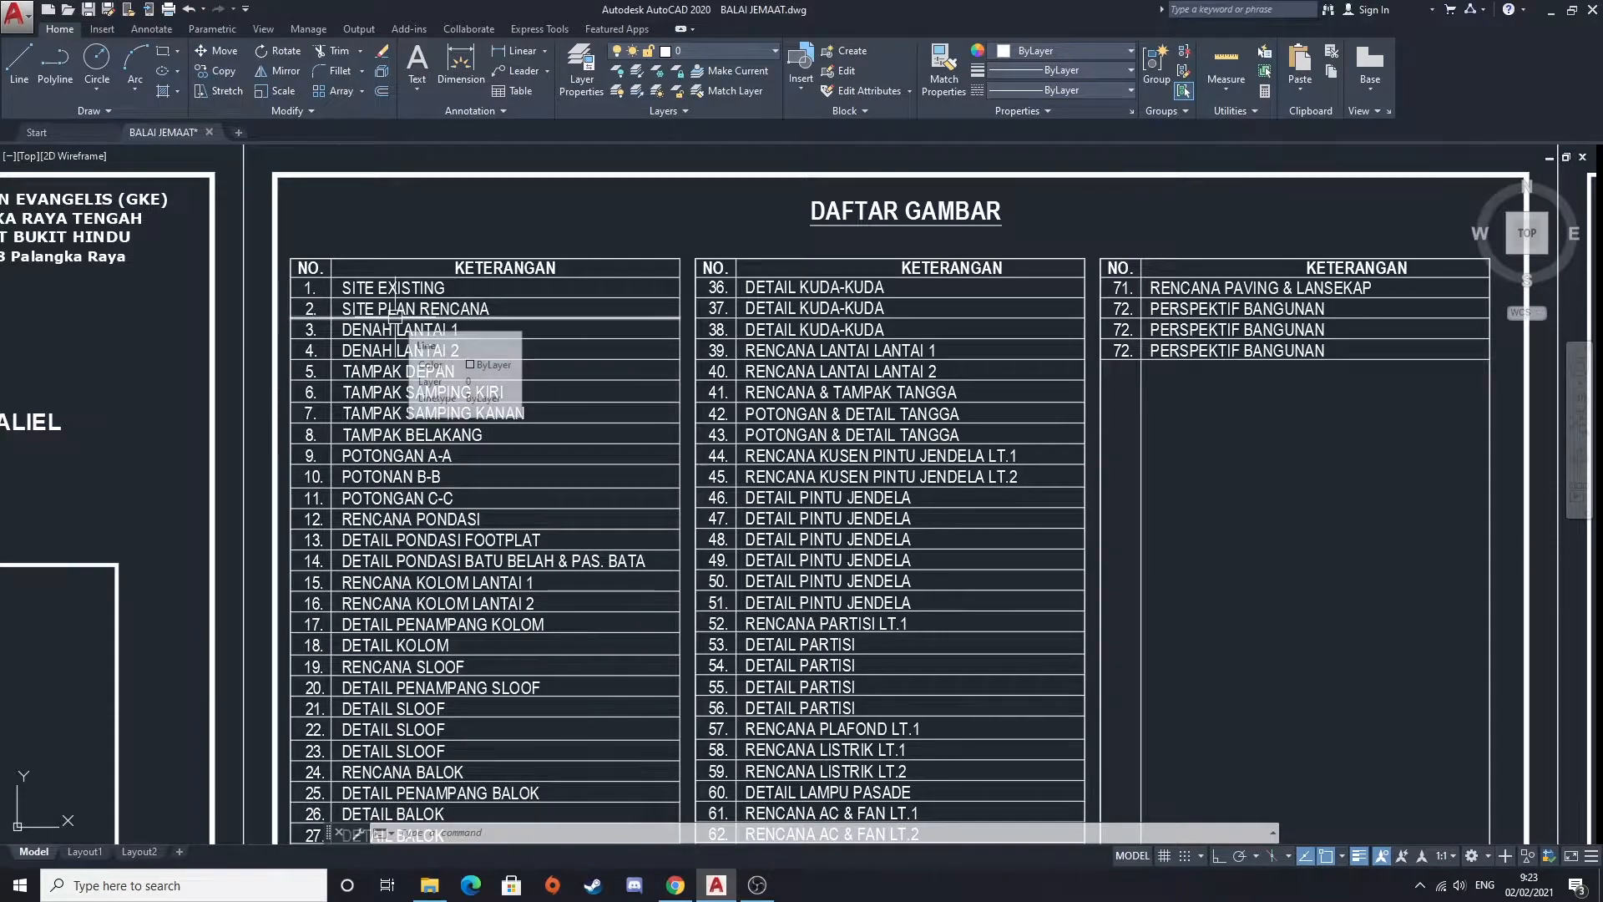
{"action": "scroll", "coordinate": [452, 307], "scroll_direction": "down", "scroll_amount": 2}
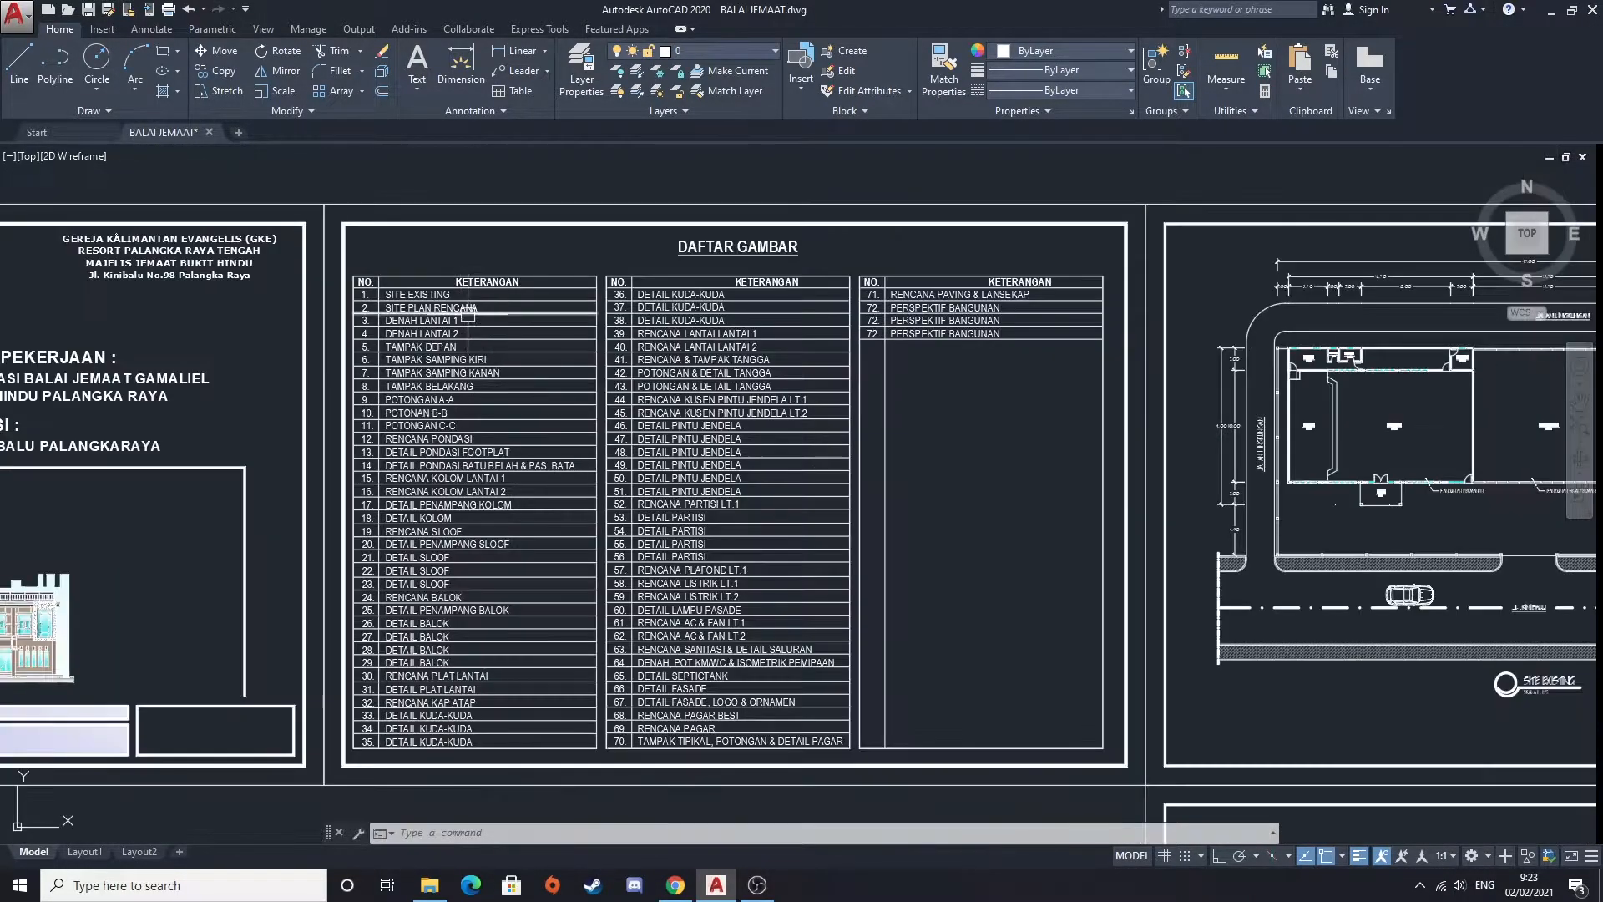
{"action": "middle_click_drag", "start_coordinate": [476, 333], "coordinate": [393, 313]}
{"action": "middle_click_drag", "start_coordinate": [451, 360], "coordinate": [506, 340]}
{"action": "scroll", "coordinate": [363, 285], "scroll_direction": "up", "scroll_amount": 2}
{"action": "mouse_move", "coordinate": [395, 338]}
{"action": "middle_mouse_down"}
{"action": "mouse_move", "coordinate": [407, 283]}
{"action": "mouse_move", "coordinate": [472, 303]}
{"action": "mouse_move", "coordinate": [474, 326]}
{"action": "mouse_move", "coordinate": [423, 265]}
{"action": "mouse_move", "coordinate": [456, 253]}
{"action": "middle_mouse_up"}
{"action": "scroll", "coordinate": [428, 333], "scroll_direction": "down", "scroll_amount": 2}
{"action": "scroll", "coordinate": [430, 278], "scroll_direction": "up", "scroll_amount": 2}
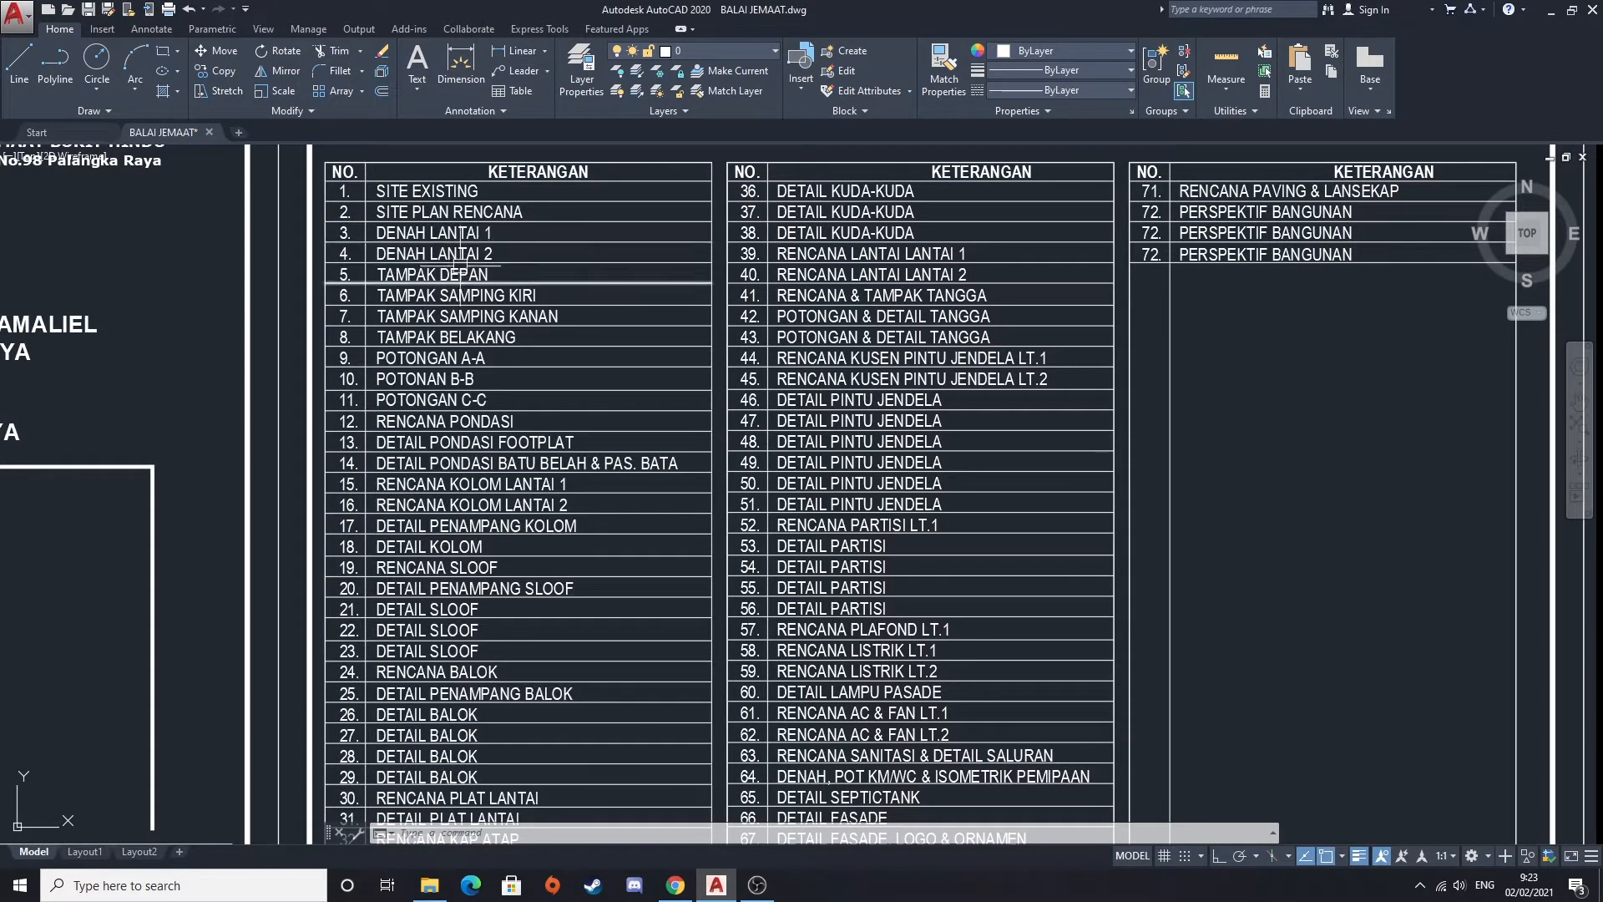
{"action": "mouse_move", "coordinate": [473, 430]}
{"action": "middle_mouse_down"}
{"action": "mouse_move", "coordinate": [554, 365]}
{"action": "mouse_move", "coordinate": [395, 504]}
{"action": "mouse_move", "coordinate": [380, 620]}
{"action": "middle_mouse_up"}
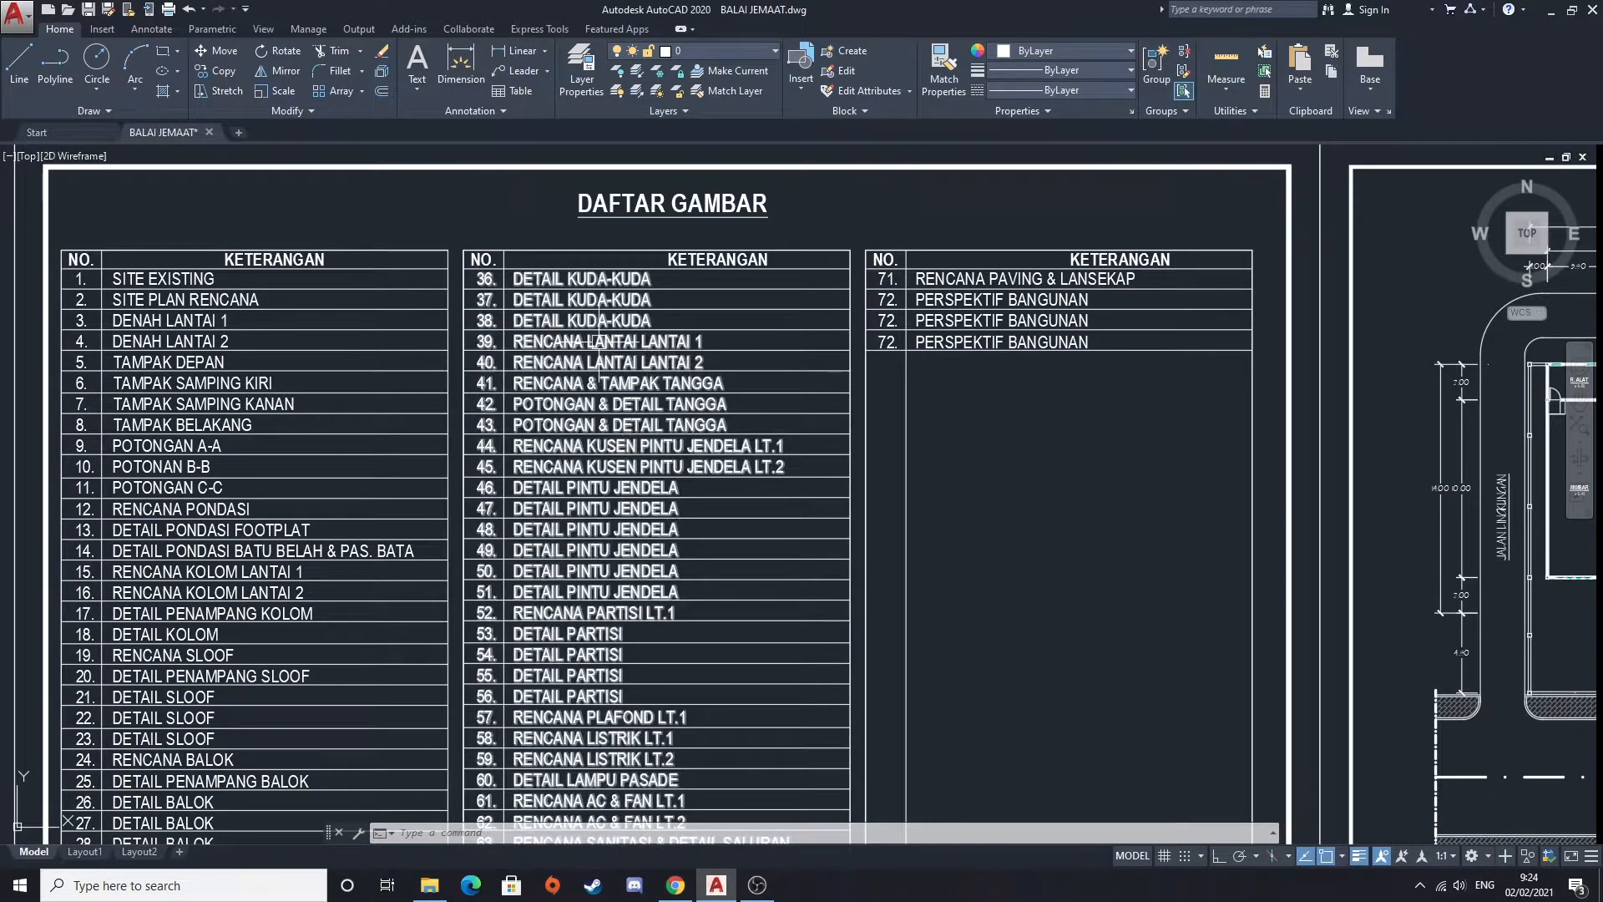
Examine the SITE EXISTING plan, focusing on the permanent building with the MIMBAR and the adjoining R. IBADAH
{"action": "scroll", "coordinate": [599, 342], "scroll_direction": "down", "scroll_amount": 3}
{"action": "middle_click_drag", "start_coordinate": [958, 222], "coordinate": [466, 358]}
{"action": "middle_click_drag", "start_coordinate": [820, 437], "coordinate": [670, 412]}
{"action": "mouse_move", "coordinate": [673, 351]}
{"action": "middle_mouse_down"}
{"action": "mouse_move", "coordinate": [584, 363]}
{"action": "mouse_move", "coordinate": [619, 360]}
{"action": "middle_mouse_up"}
{"action": "mouse_move", "coordinate": [793, 580]}
{"action": "middle_mouse_down"}
{"action": "mouse_move", "coordinate": [715, 474]}
{"action": "mouse_move", "coordinate": [611, 415]}
{"action": "middle_mouse_up"}
{"action": "scroll", "coordinate": [715, 473], "scroll_direction": "up", "scroll_amount": 4}
{"action": "scroll", "coordinate": [680, 429], "scroll_direction": "down", "scroll_amount": 4}
{"action": "scroll", "coordinate": [486, 294], "scroll_direction": "up", "scroll_amount": 2}
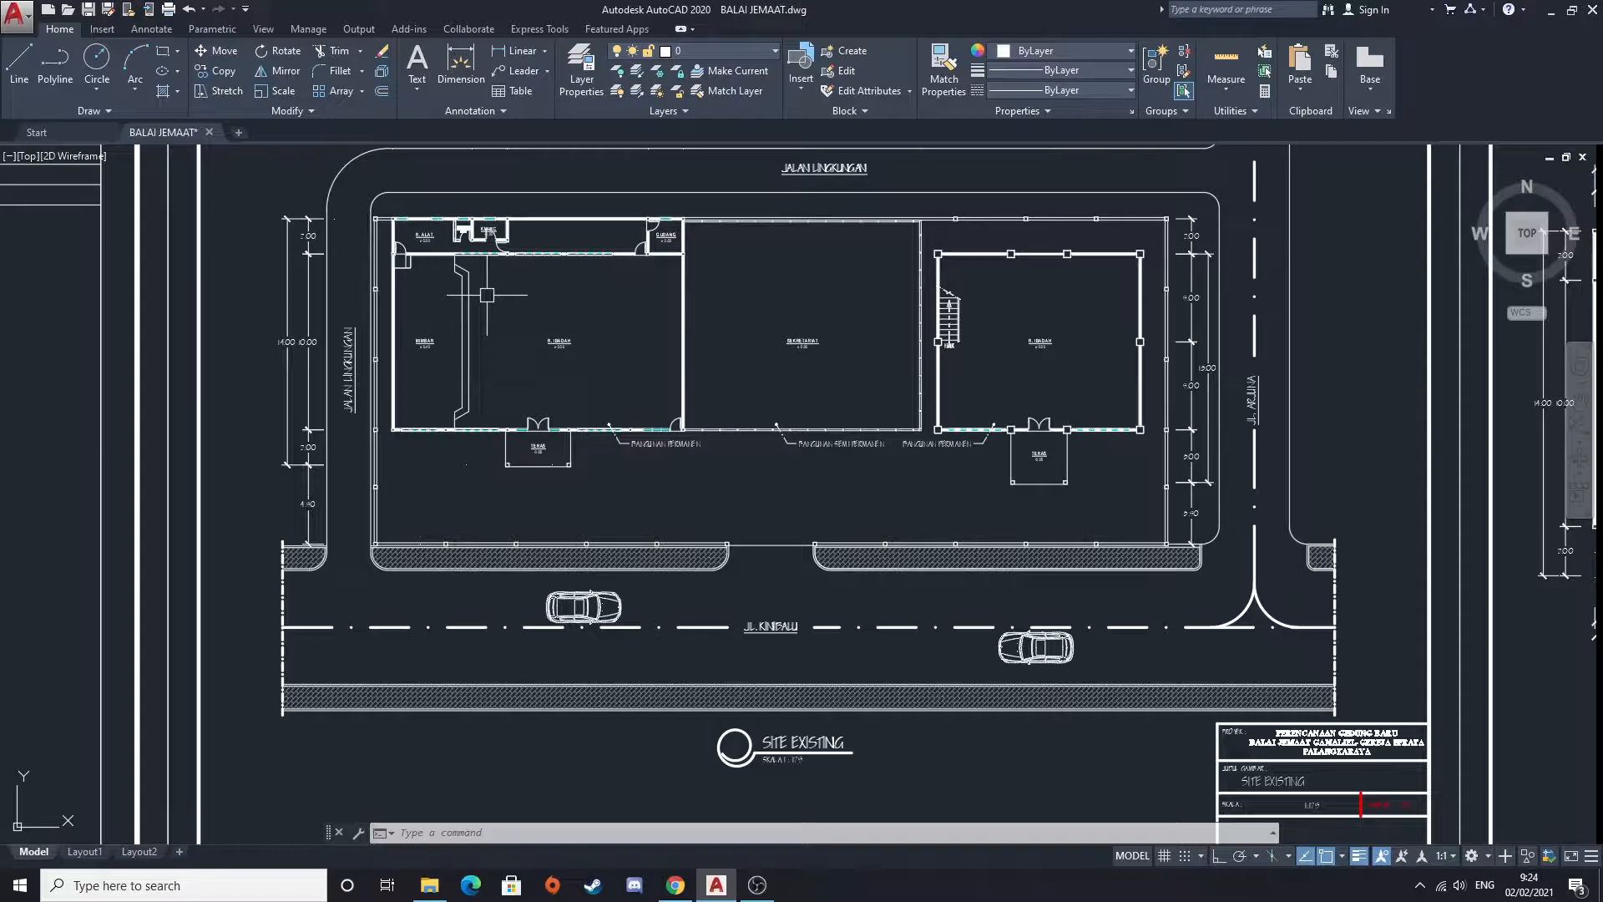
{"action": "mouse_move", "coordinate": [640, 294]}
{"action": "middle_mouse_down"}
{"action": "mouse_move", "coordinate": [612, 345]}
{"action": "mouse_move", "coordinate": [565, 366]}
{"action": "mouse_move", "coordinate": [554, 339]}
{"action": "middle_mouse_up"}
{"action": "scroll", "coordinate": [497, 334], "scroll_direction": "up", "scroll_amount": 2}
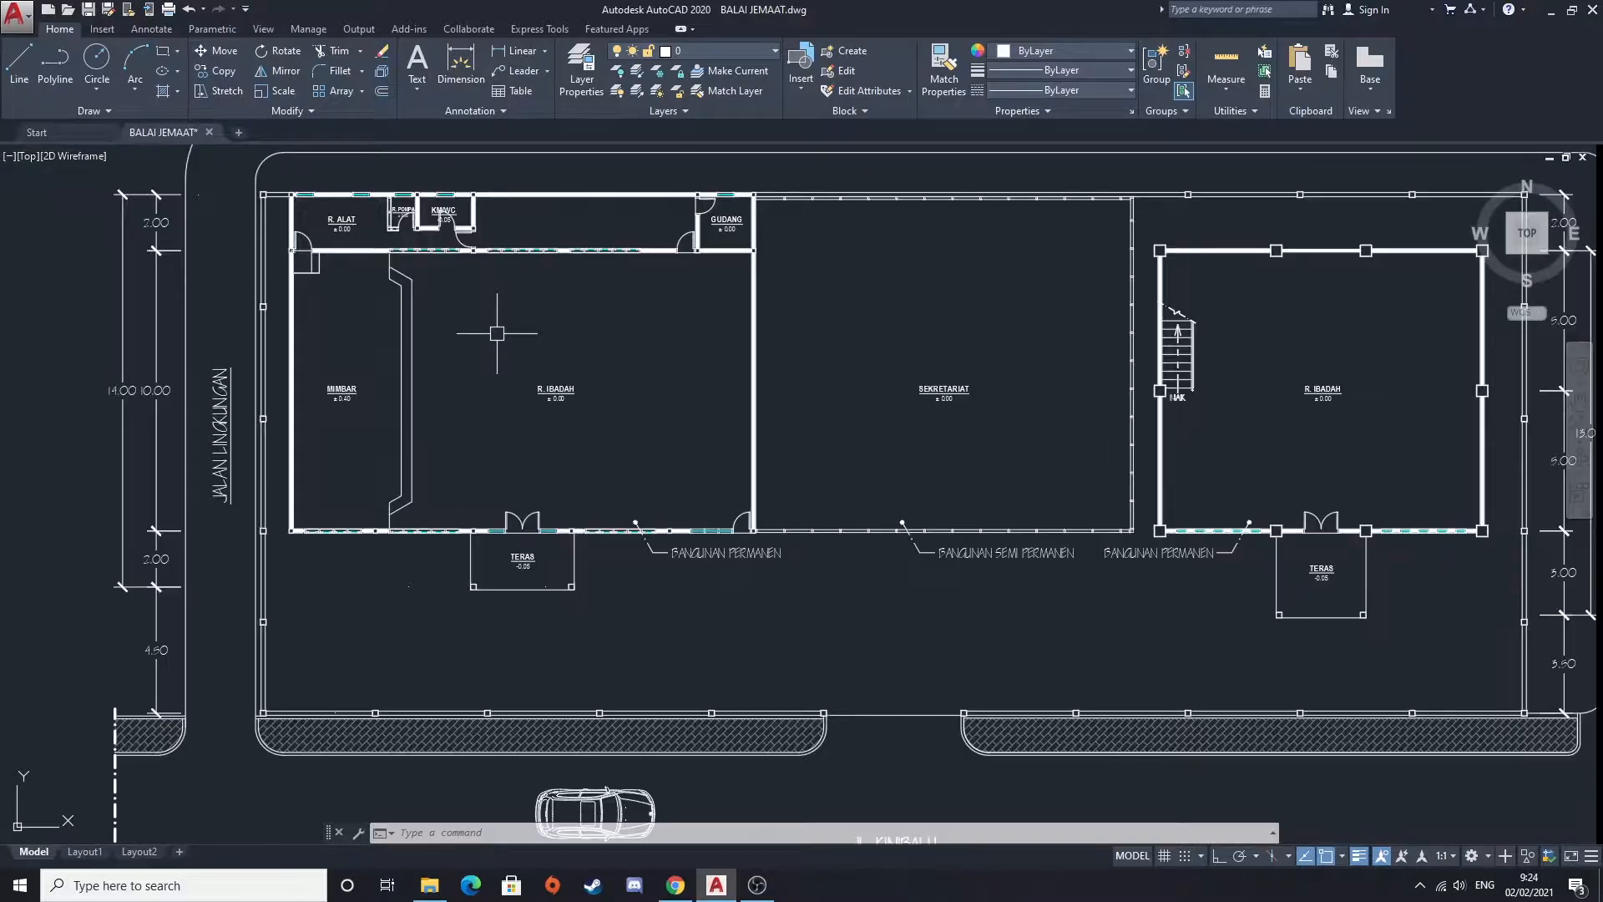
{"action": "left_click", "coordinate": [498, 324]}
{"action": "left_click", "coordinate": [557, 417]}
{"action": "left_click", "coordinate": [558, 341]}
{"action": "left_click", "coordinate": [649, 425]}
{"action": "middle_click_drag", "start_coordinate": [655, 396], "coordinate": [585, 392]}
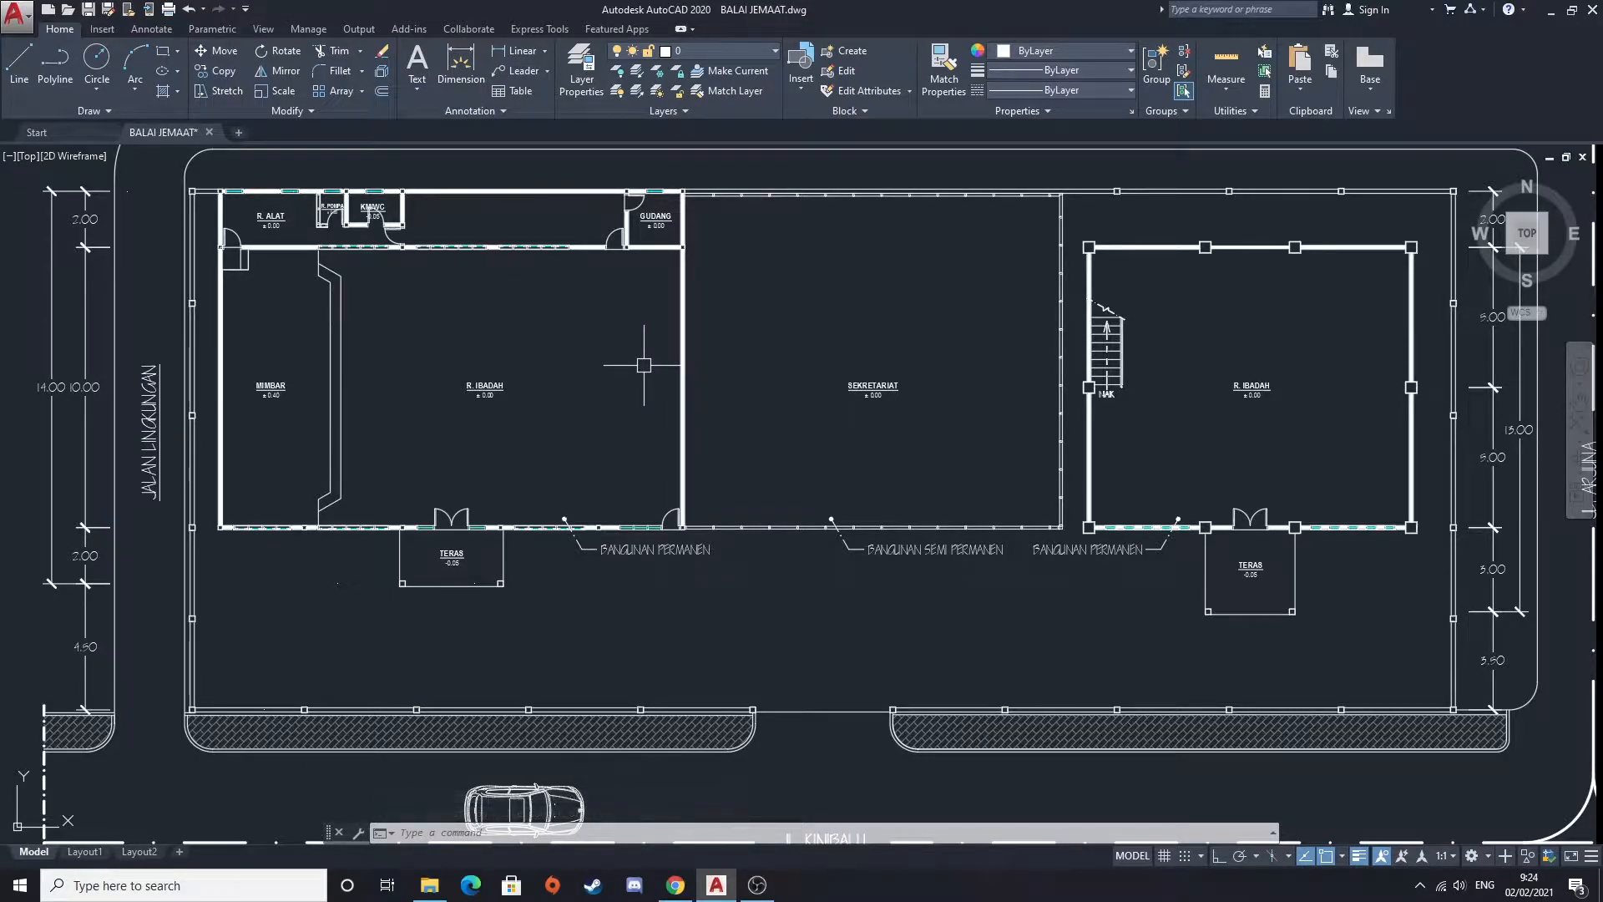
Inspect the existing site's permanent and semi-permanent buildings, the SEKRETARIAT area, the surrounding roads and the drawing title
{"action": "scroll", "coordinate": [633, 351], "scroll_direction": "down", "scroll_amount": 2}
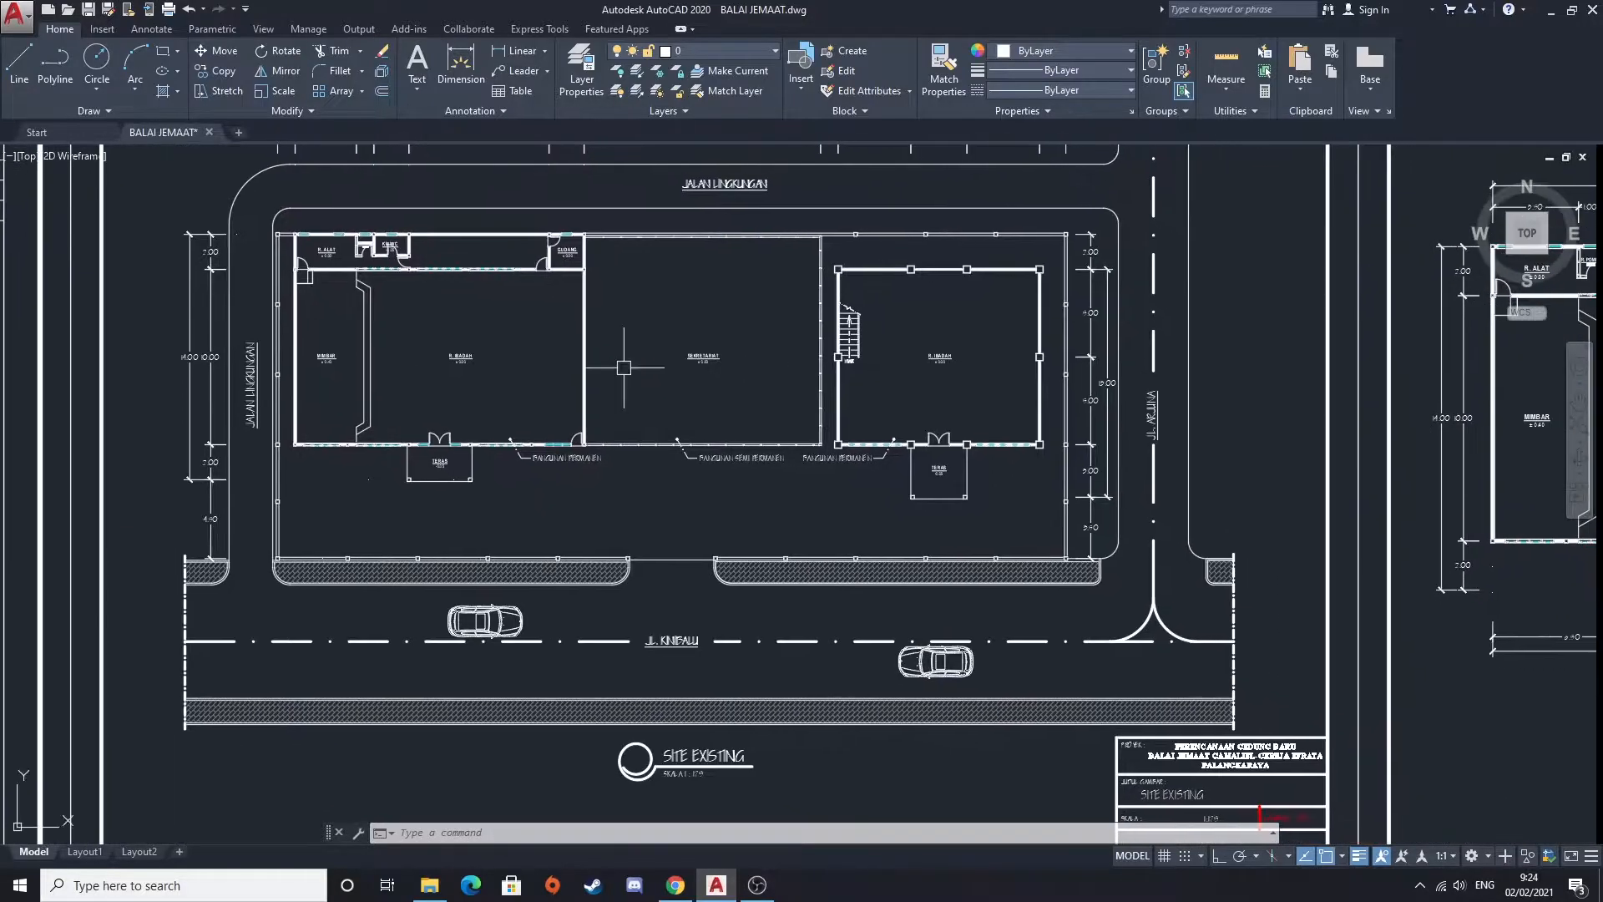
{"action": "mouse_move", "coordinate": [629, 354]}
{"action": "middle_mouse_down"}
{"action": "mouse_move", "coordinate": [687, 392]}
{"action": "mouse_move", "coordinate": [667, 363]}
{"action": "mouse_move", "coordinate": [685, 366]}
{"action": "middle_mouse_up"}
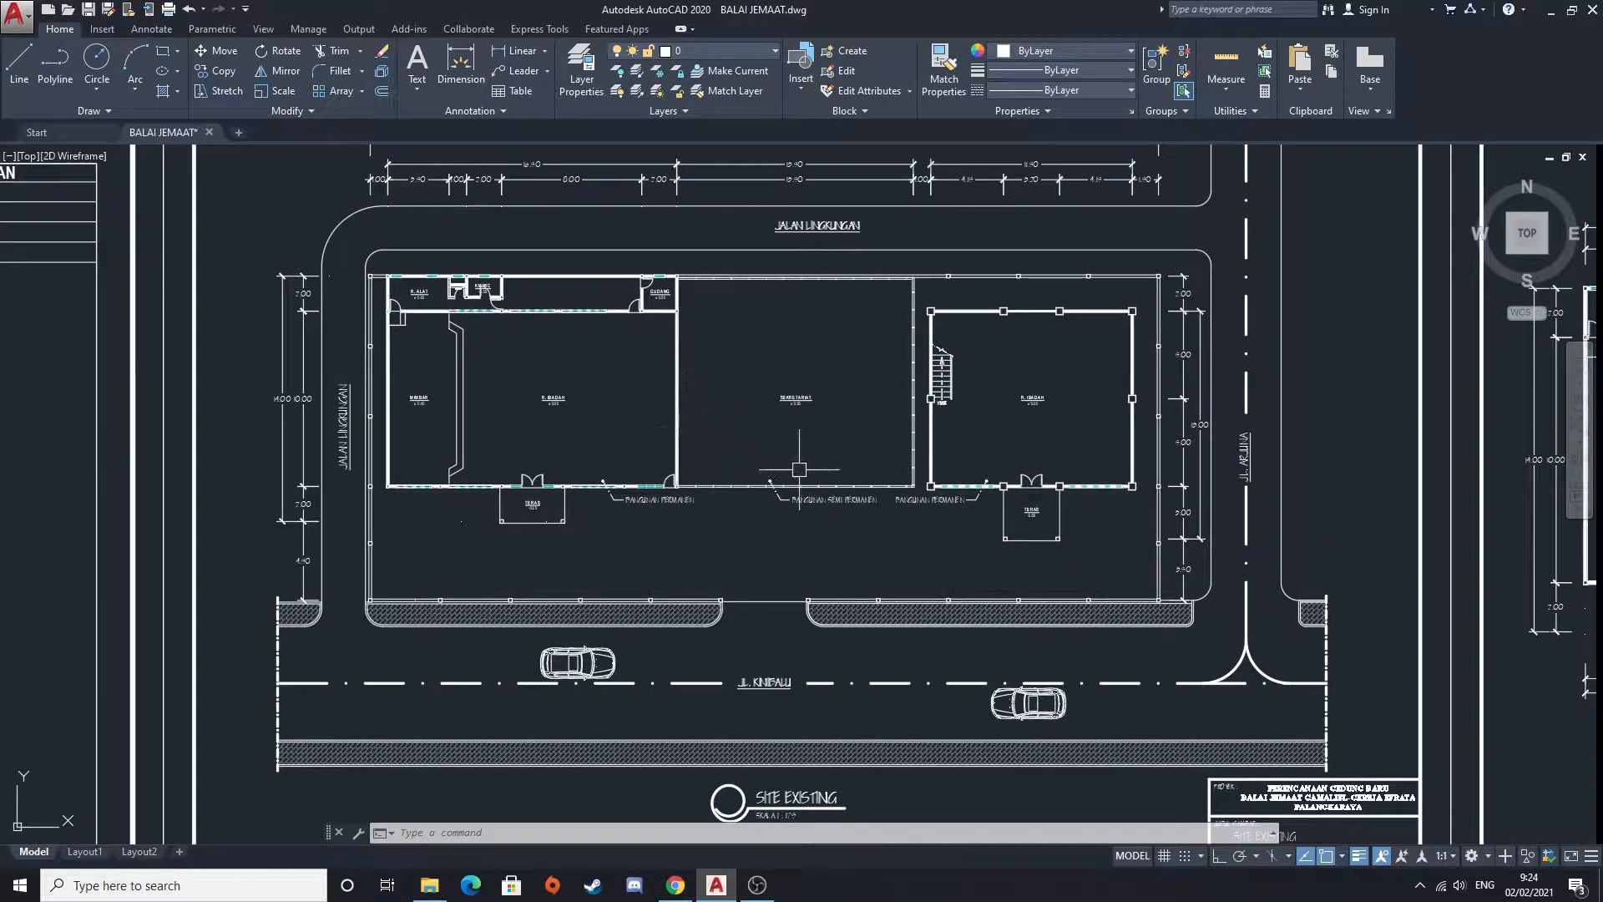
{"action": "middle_click_drag", "start_coordinate": [812, 456], "coordinate": [679, 402]}
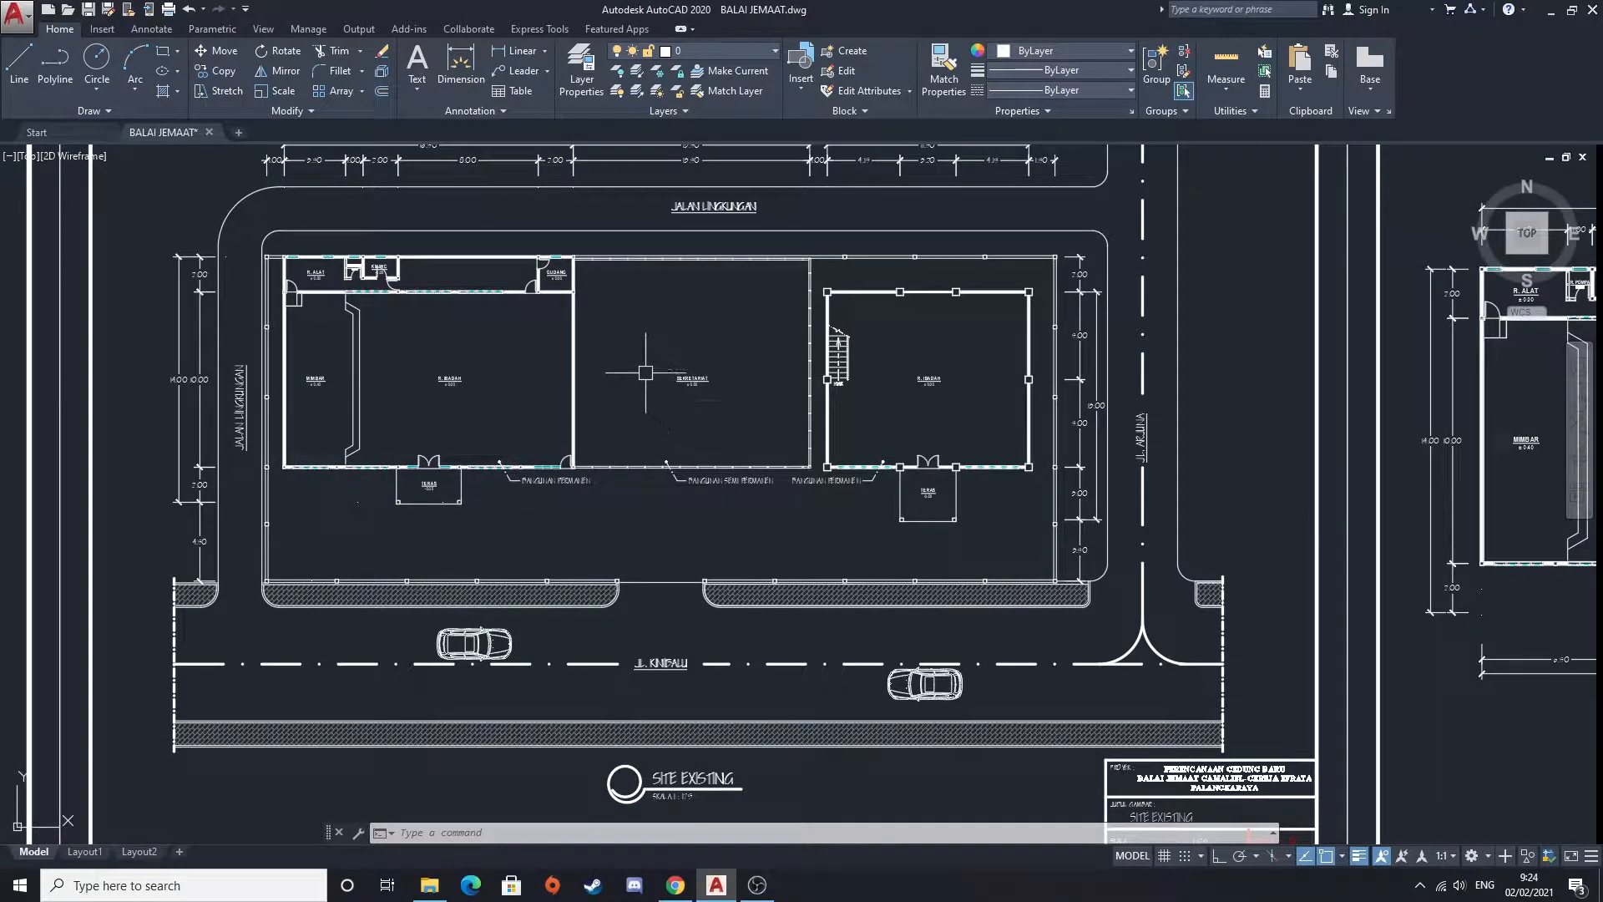
{"action": "middle_click_drag", "start_coordinate": [631, 346], "coordinate": [653, 361]}
{"action": "scroll", "coordinate": [531, 355], "scroll_direction": "up", "scroll_amount": 2}
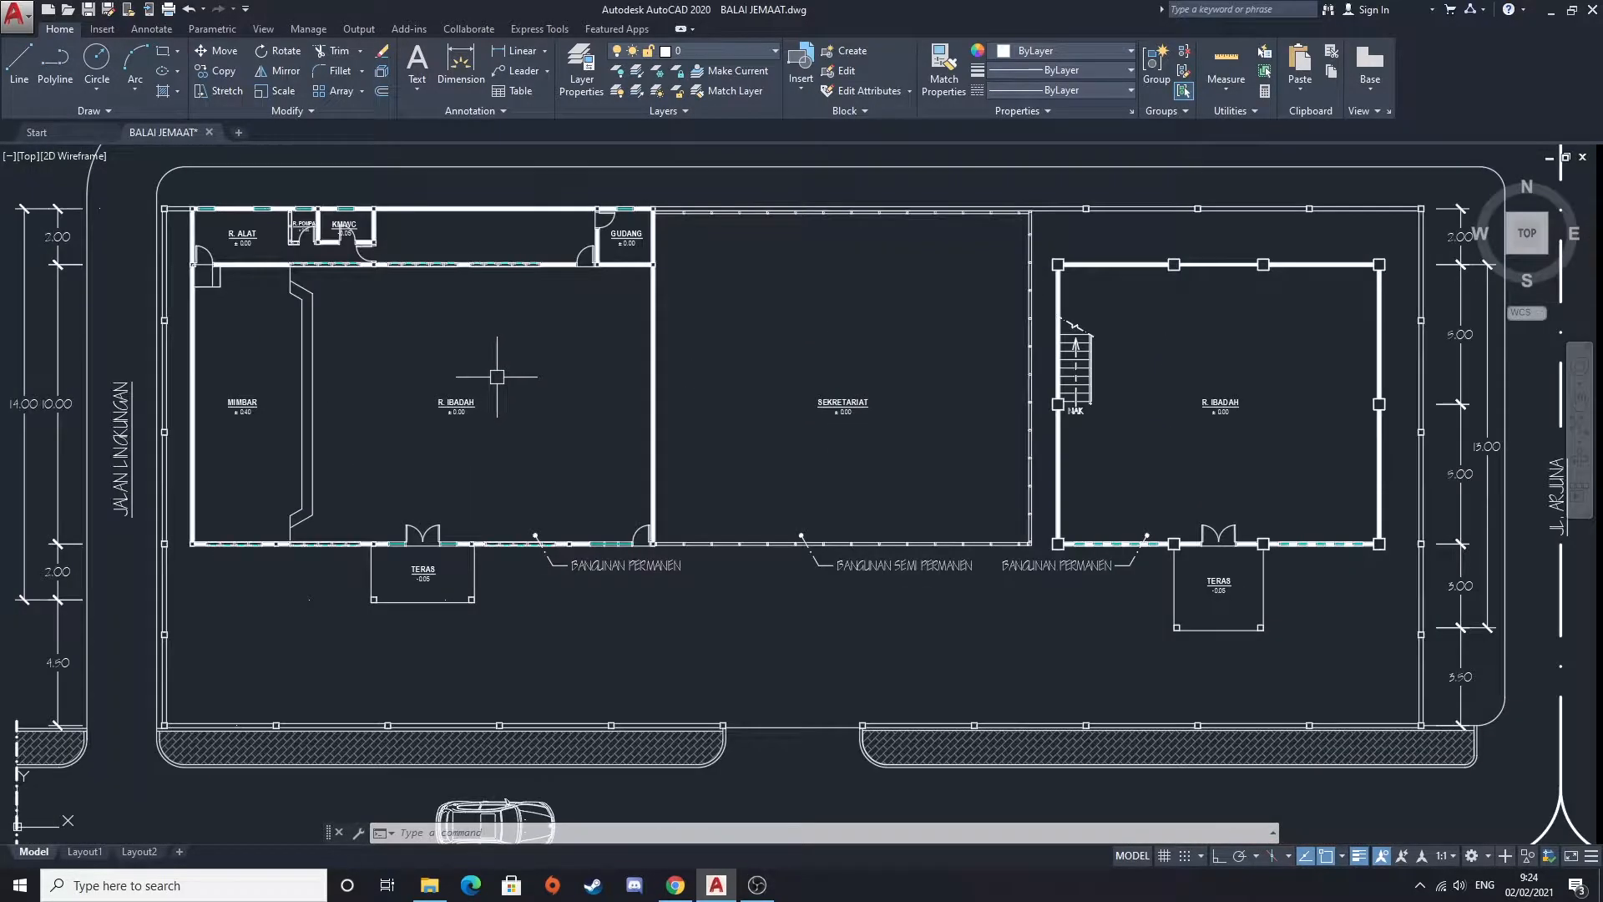
{"action": "mouse_move", "coordinate": [801, 420]}
{"action": "middle_mouse_down"}
{"action": "mouse_move", "coordinate": [633, 387]}
{"action": "mouse_move", "coordinate": [662, 415]}
{"action": "mouse_move", "coordinate": [766, 358]}
{"action": "middle_mouse_up"}
{"action": "mouse_move", "coordinate": [523, 346]}
{"action": "middle_mouse_down"}
{"action": "mouse_move", "coordinate": [683, 337]}
{"action": "mouse_move", "coordinate": [704, 437]}
{"action": "mouse_move", "coordinate": [683, 468]}
{"action": "middle_mouse_up"}
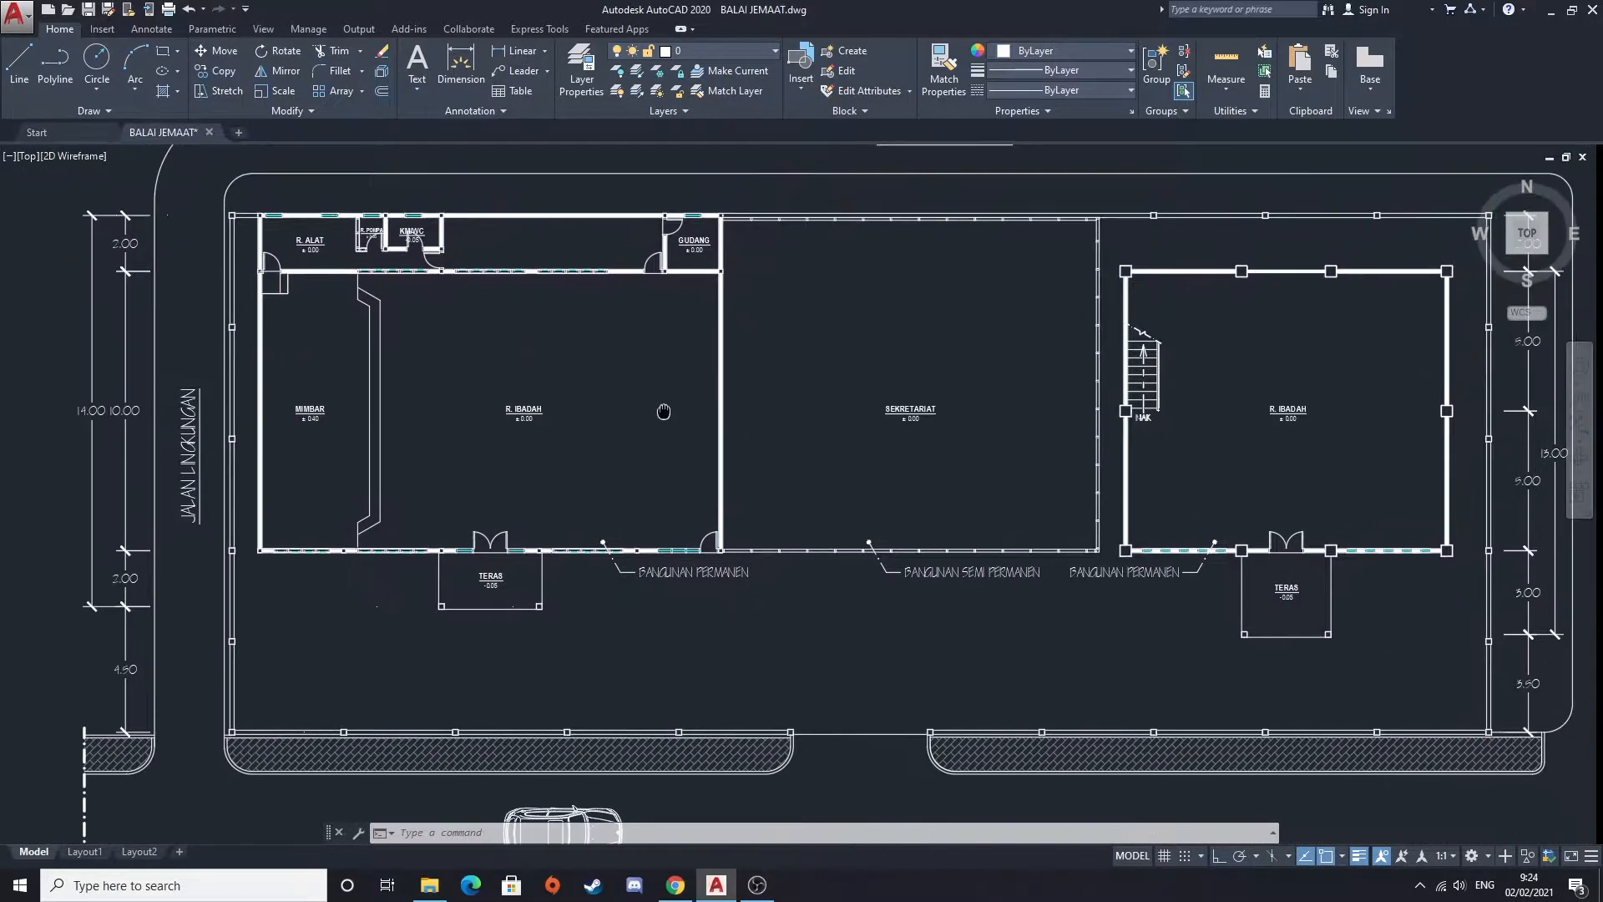
{"action": "middle_click_drag", "start_coordinate": [804, 437], "coordinate": [559, 398]}
{"action": "scroll", "coordinate": [753, 426], "scroll_direction": "down", "scroll_amount": 2}
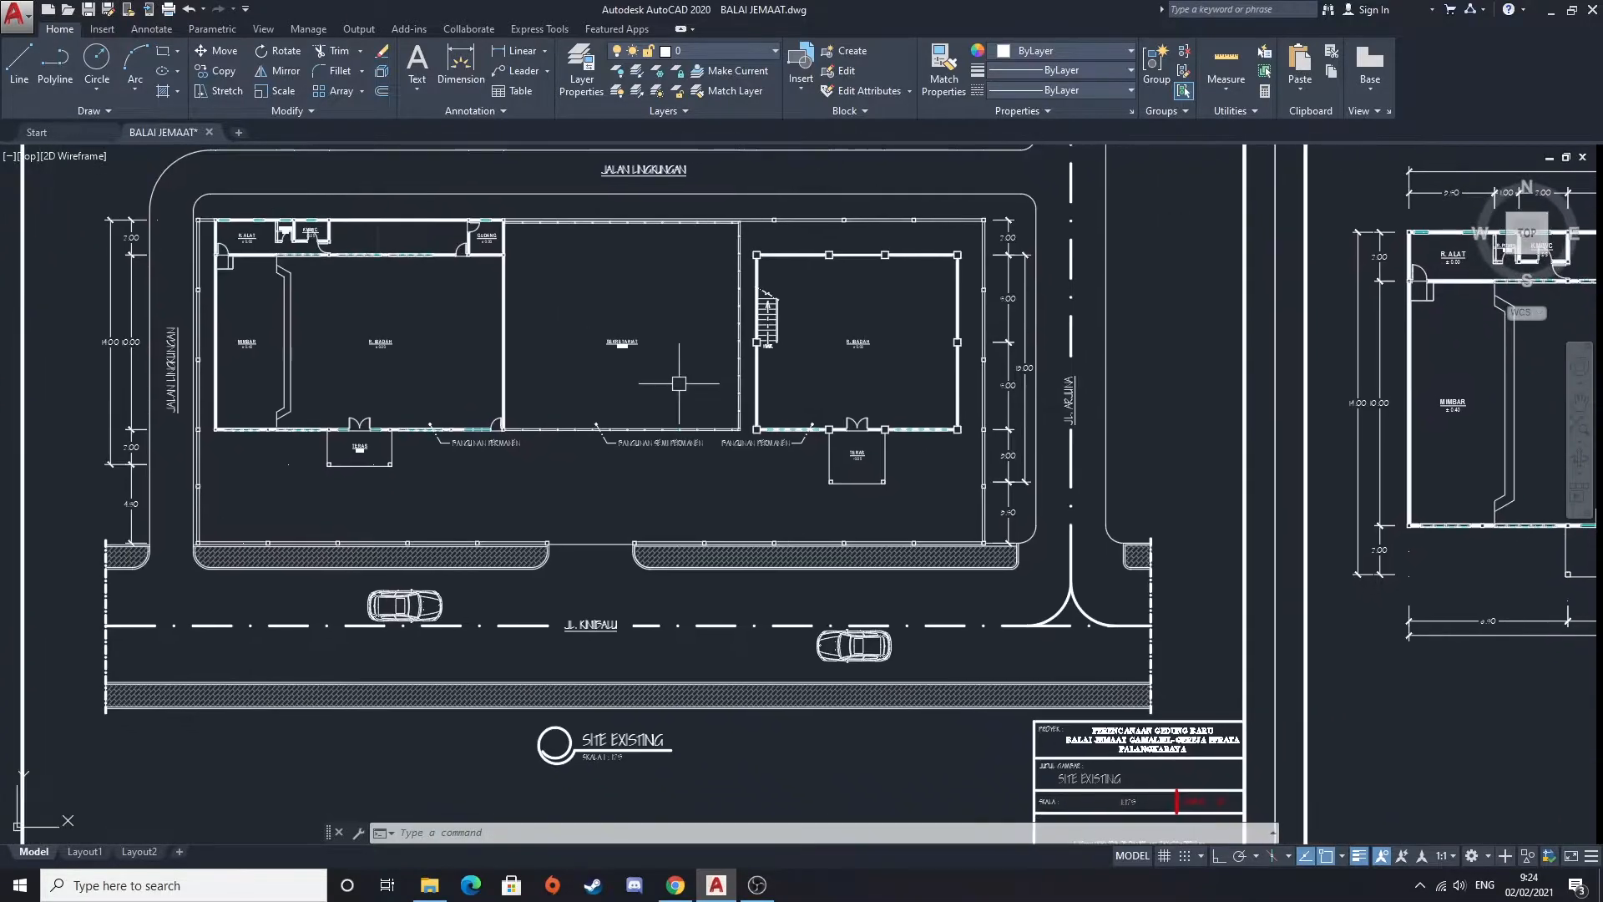
{"action": "middle_click_drag", "start_coordinate": [730, 487], "coordinate": [755, 396]}
{"action": "scroll", "coordinate": [624, 659], "scroll_direction": "up", "scroll_amount": 2}
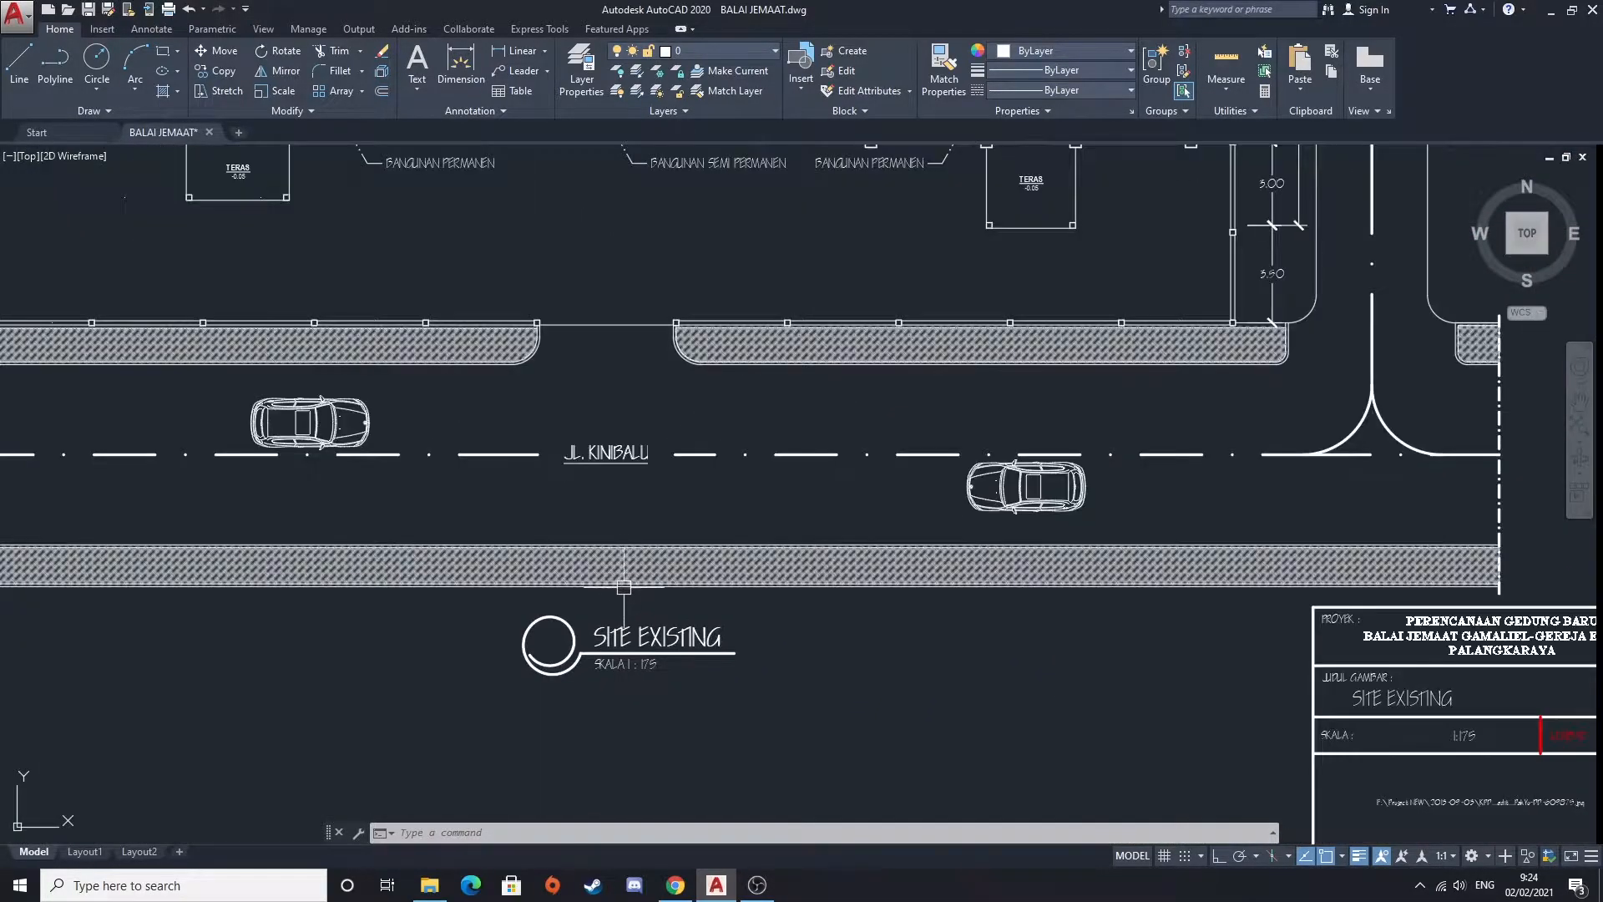
{"action": "scroll", "coordinate": [713, 742], "scroll_direction": "down", "scroll_amount": 2}
{"action": "scroll", "coordinate": [328, 428], "scroll_direction": "up", "scroll_amount": 4}
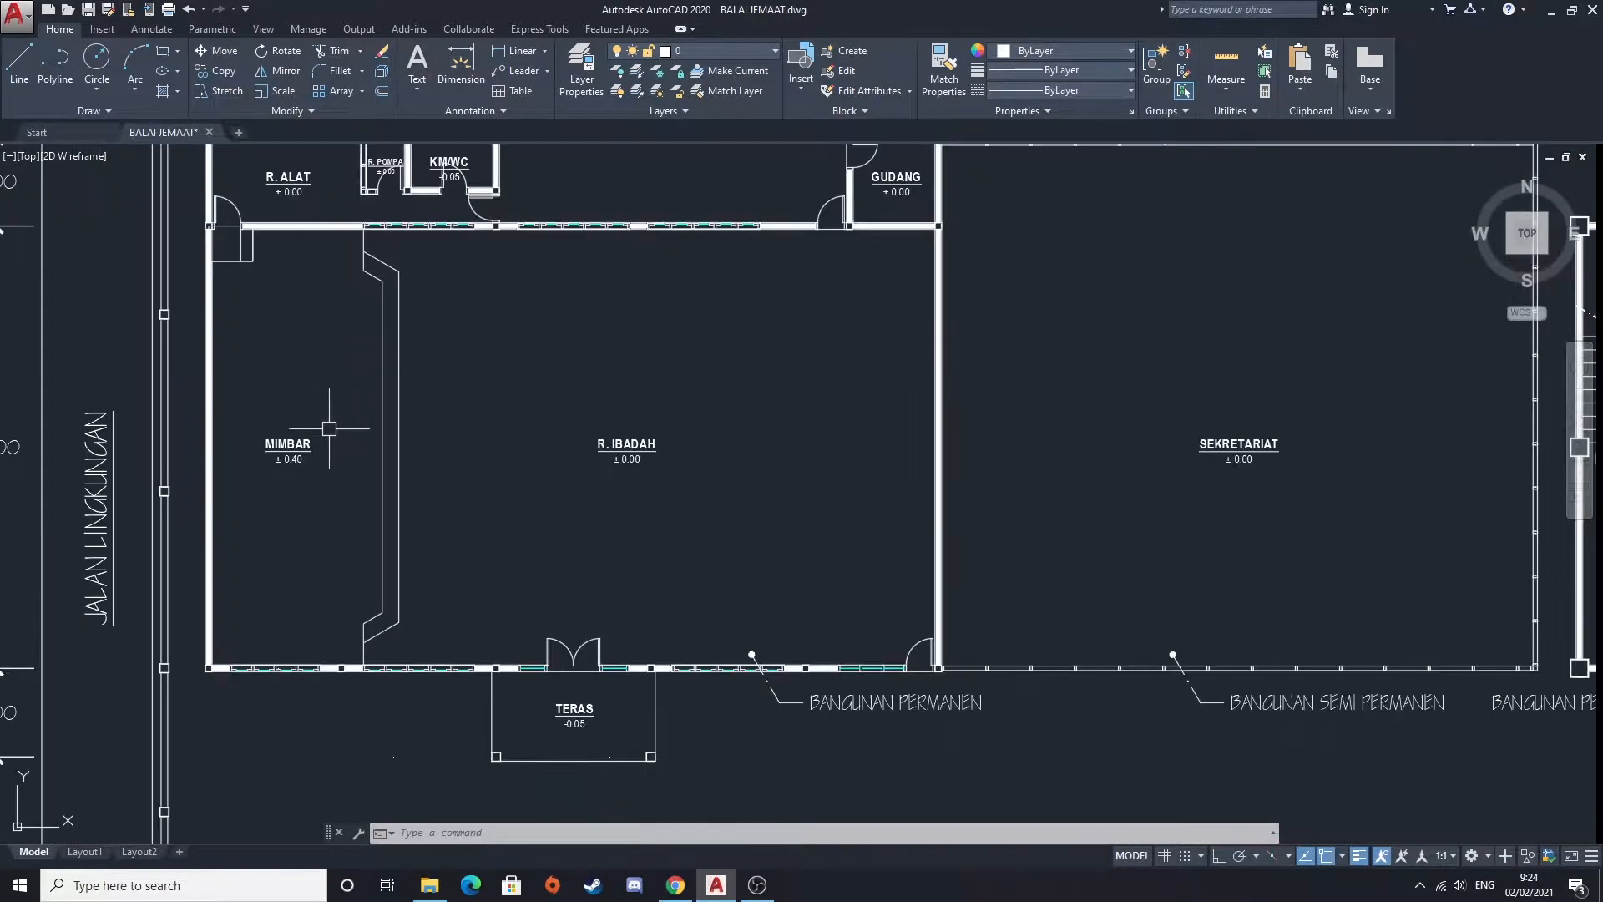
{"action": "scroll", "coordinate": [536, 476], "scroll_direction": "down", "scroll_amount": 2}
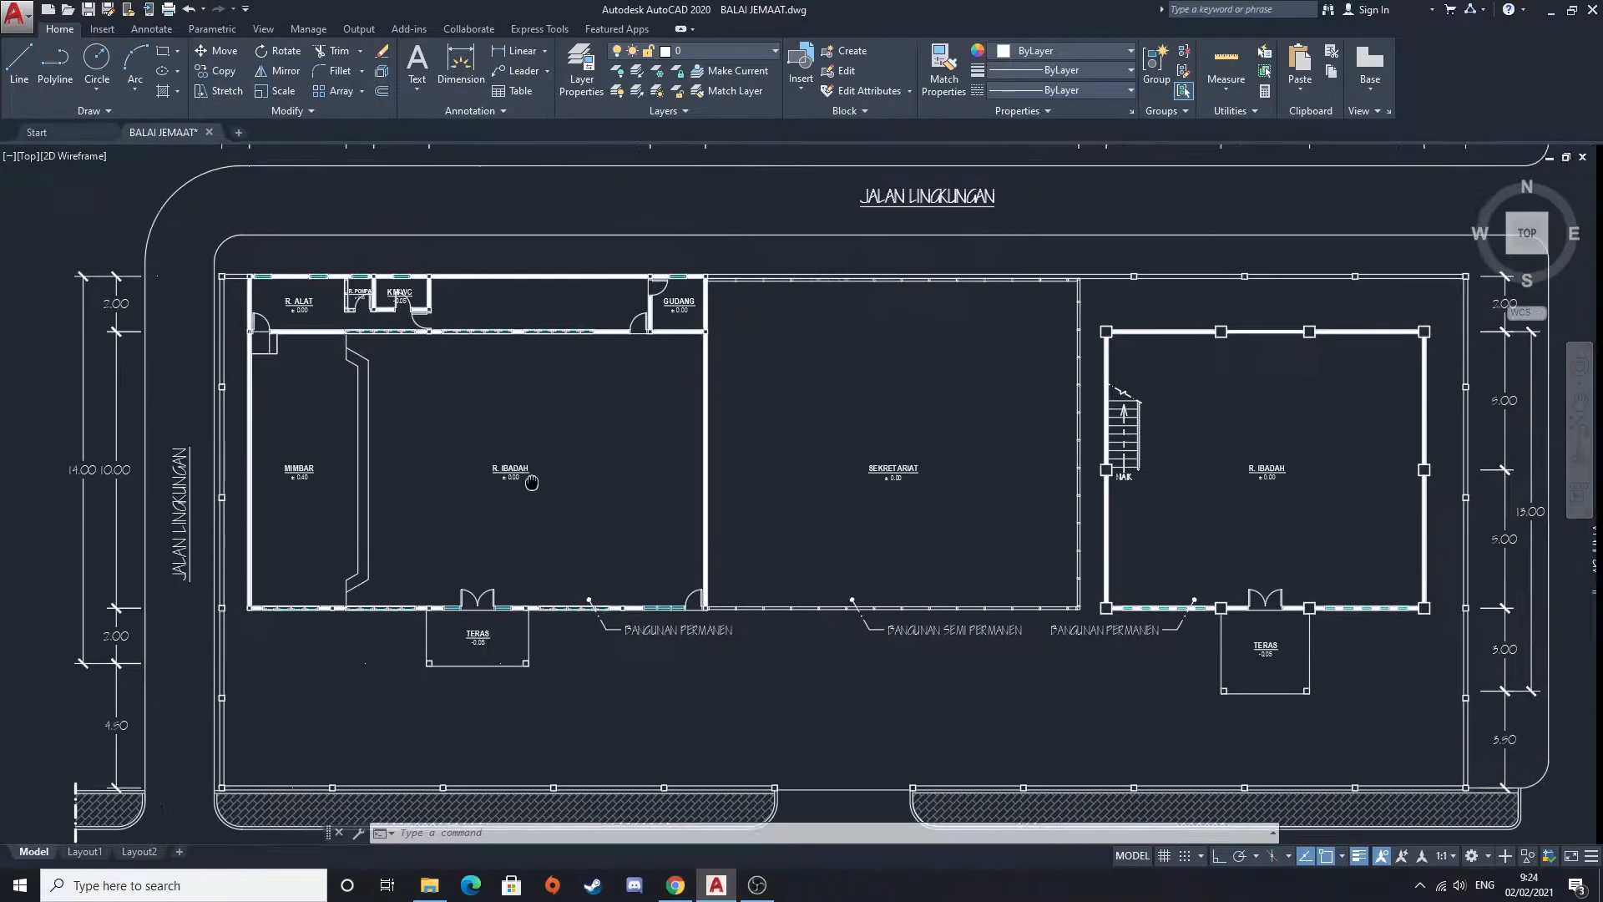
{"action": "scroll", "coordinate": [758, 485], "scroll_direction": "up", "scroll_amount": 2}
{"action": "middle_click_drag", "start_coordinate": [758, 484], "coordinate": [459, 436]}
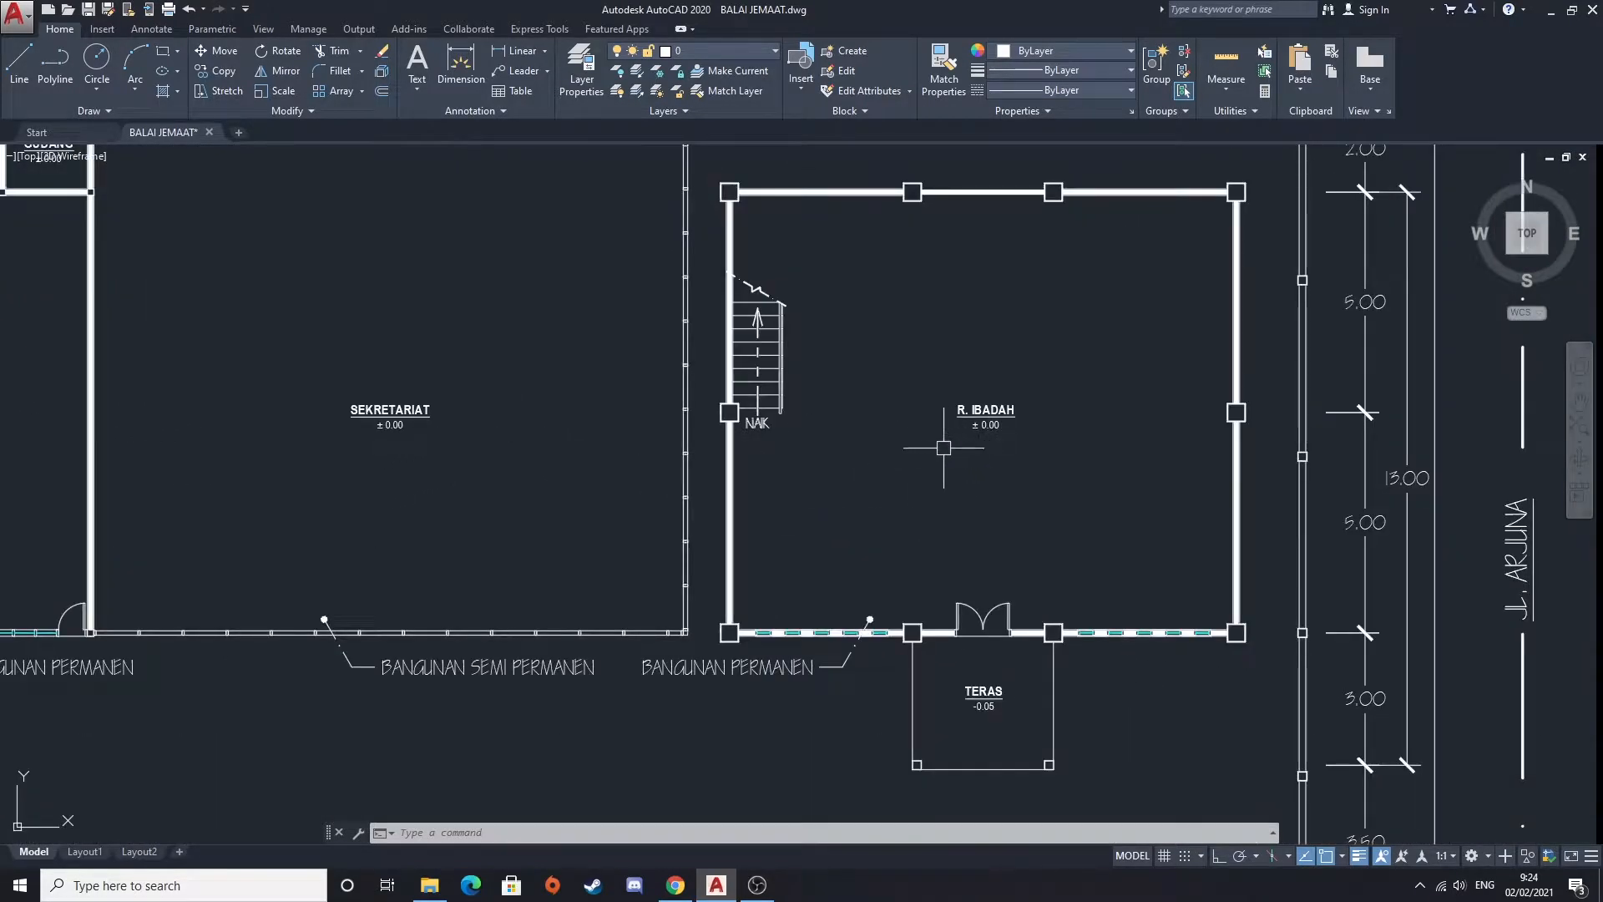
Examine the SITE EXISTING sheet's title block, covering the project, drawing title, scale and sheet number fields
{"action": "middle_click_drag", "start_coordinate": [953, 455], "coordinate": [744, 407]}
{"action": "scroll", "coordinate": [757, 428], "scroll_direction": "down", "scroll_amount": 4}
{"action": "middle_click_drag", "start_coordinate": [746, 528], "coordinate": [731, 344]}
{"action": "middle_click_drag", "start_coordinate": [854, 504], "coordinate": [752, 408]}
{"action": "scroll", "coordinate": [900, 510], "scroll_direction": "up", "scroll_amount": 4}
{"action": "middle_click_drag", "start_coordinate": [816, 524], "coordinate": [730, 437]}
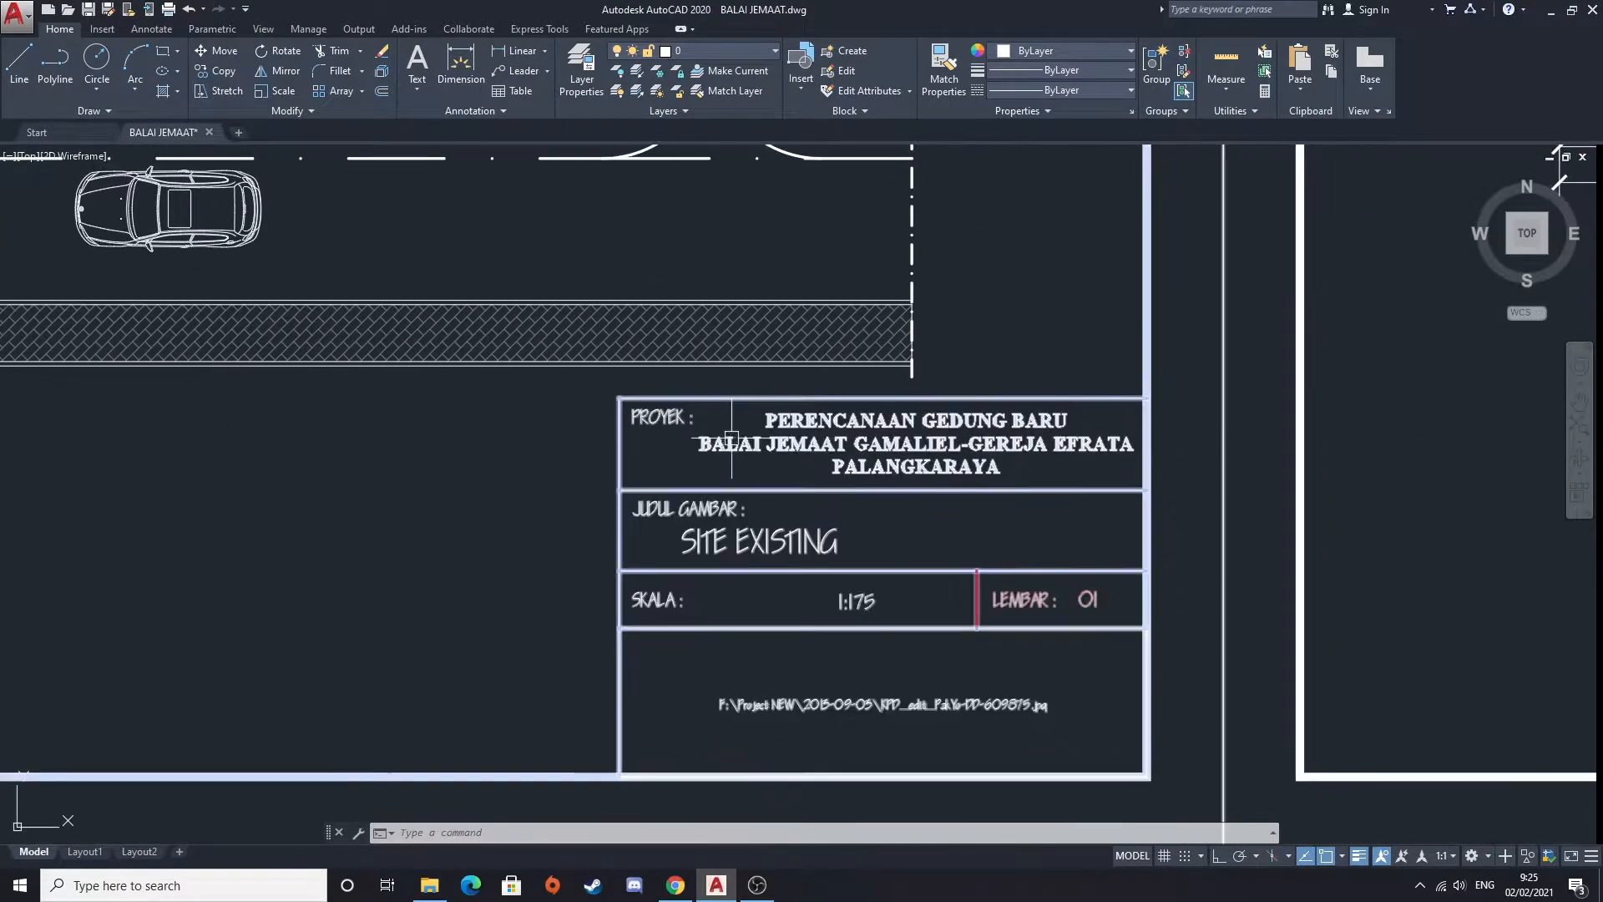
{"action": "scroll", "coordinate": [750, 452], "scroll_direction": "down", "scroll_amount": 2}
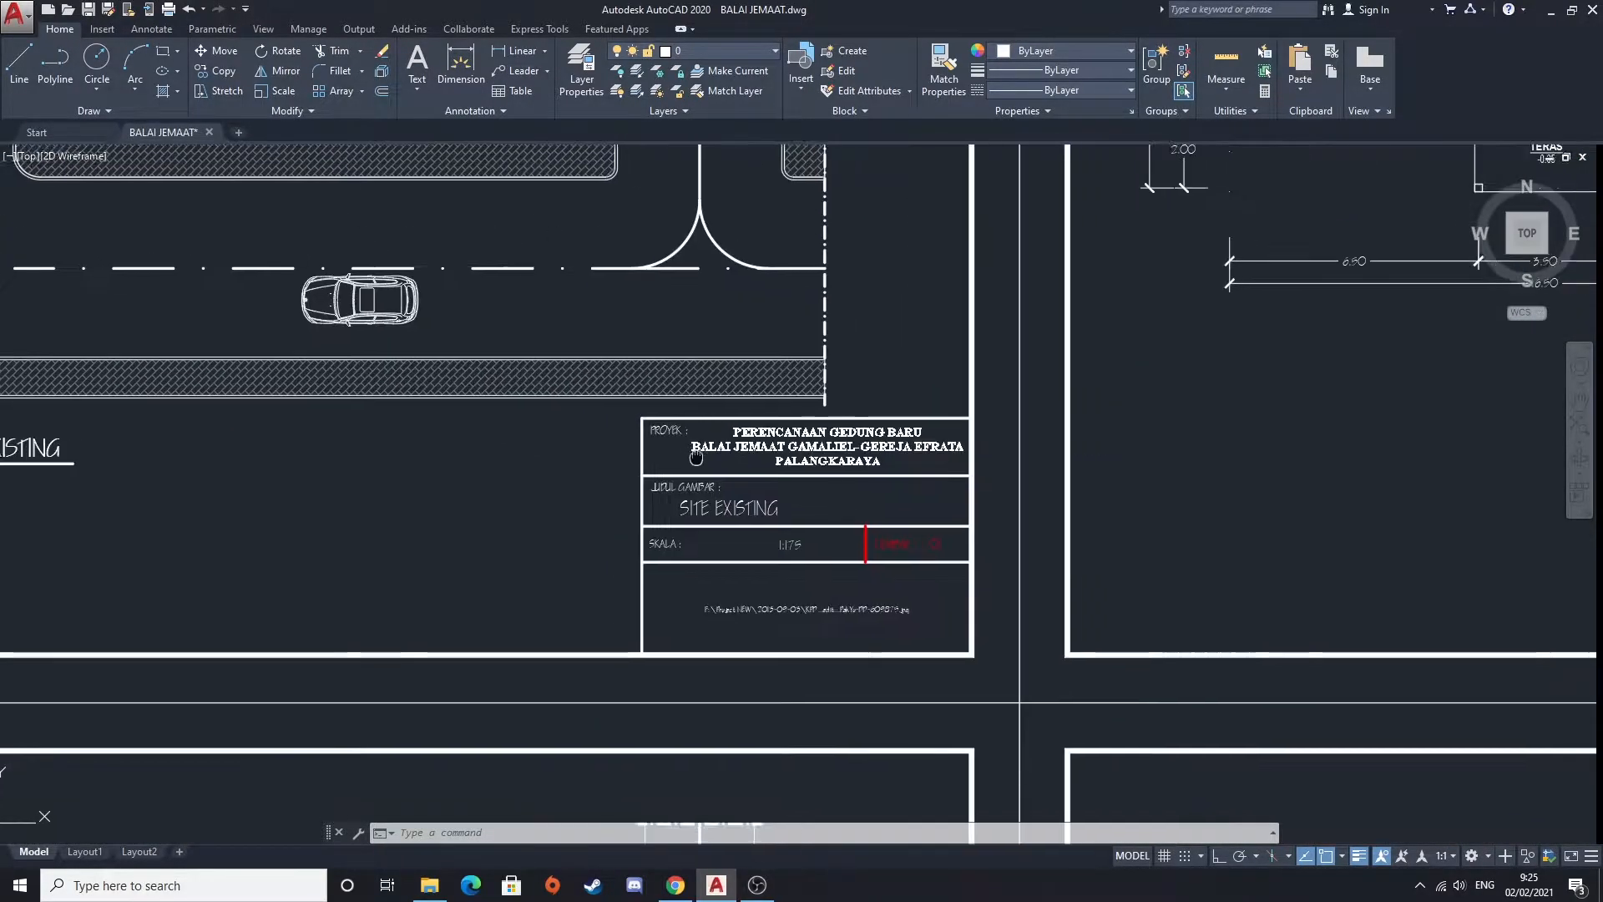
{"action": "scroll", "coordinate": [880, 422], "scroll_direction": "up", "scroll_amount": 2}
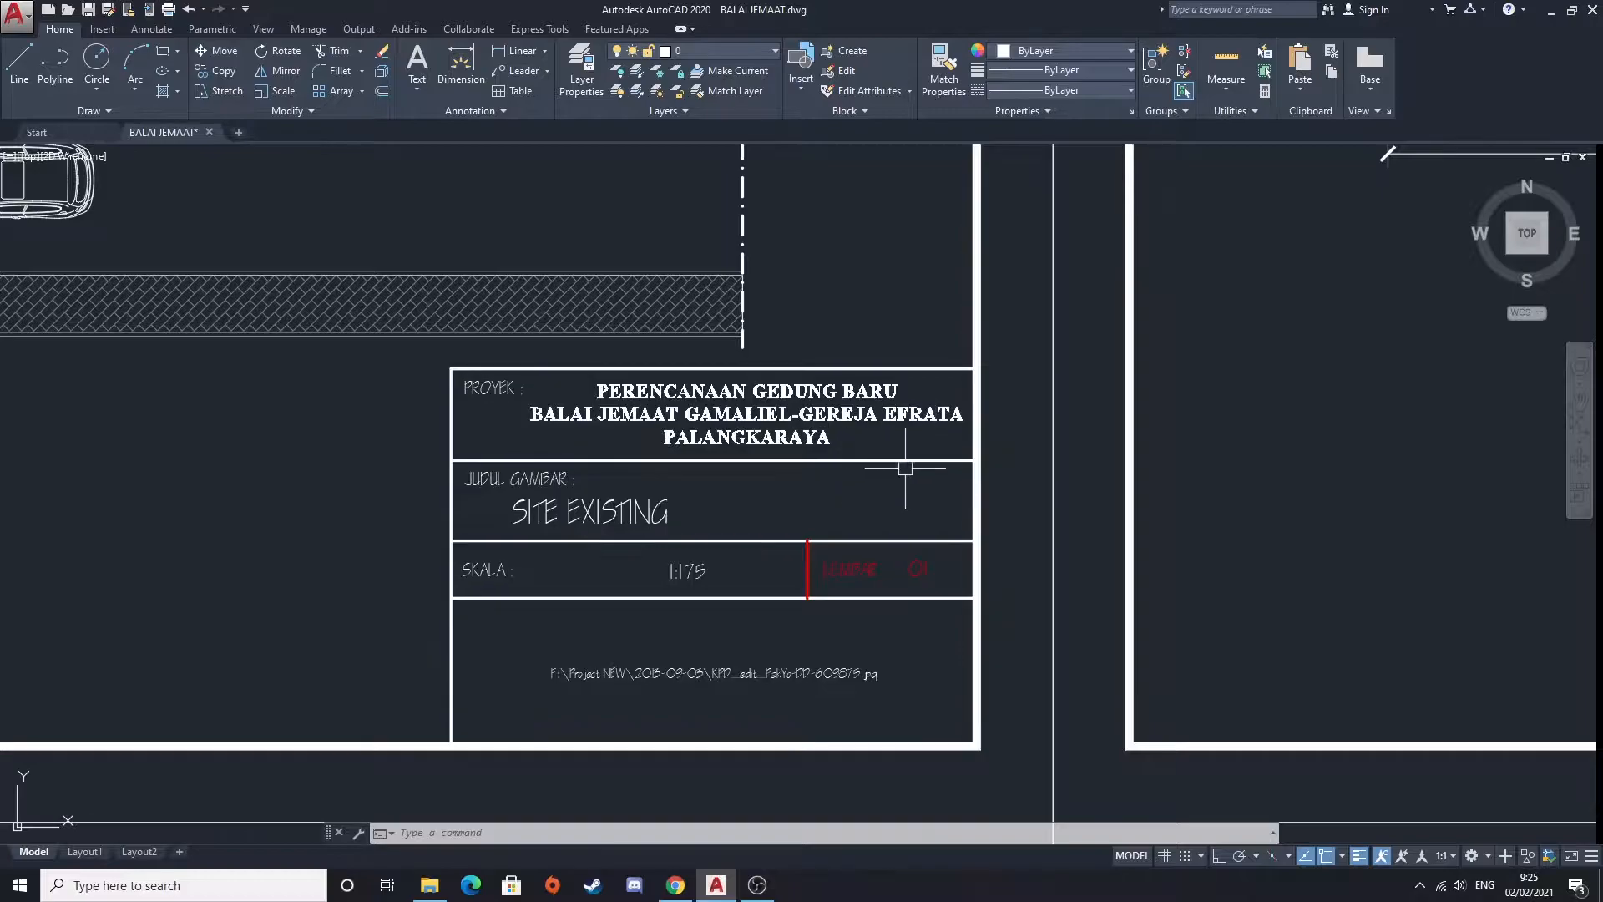
{"action": "mouse_move", "coordinate": [548, 511]}
{"action": "middle_mouse_down"}
{"action": "mouse_move", "coordinate": [644, 473]}
{"action": "mouse_move", "coordinate": [542, 483]}
{"action": "middle_mouse_up"}
{"action": "scroll", "coordinate": [694, 491], "scroll_direction": "down", "scroll_amount": 2}
{"action": "scroll", "coordinate": [576, 470], "scroll_direction": "up", "scroll_amount": 2}
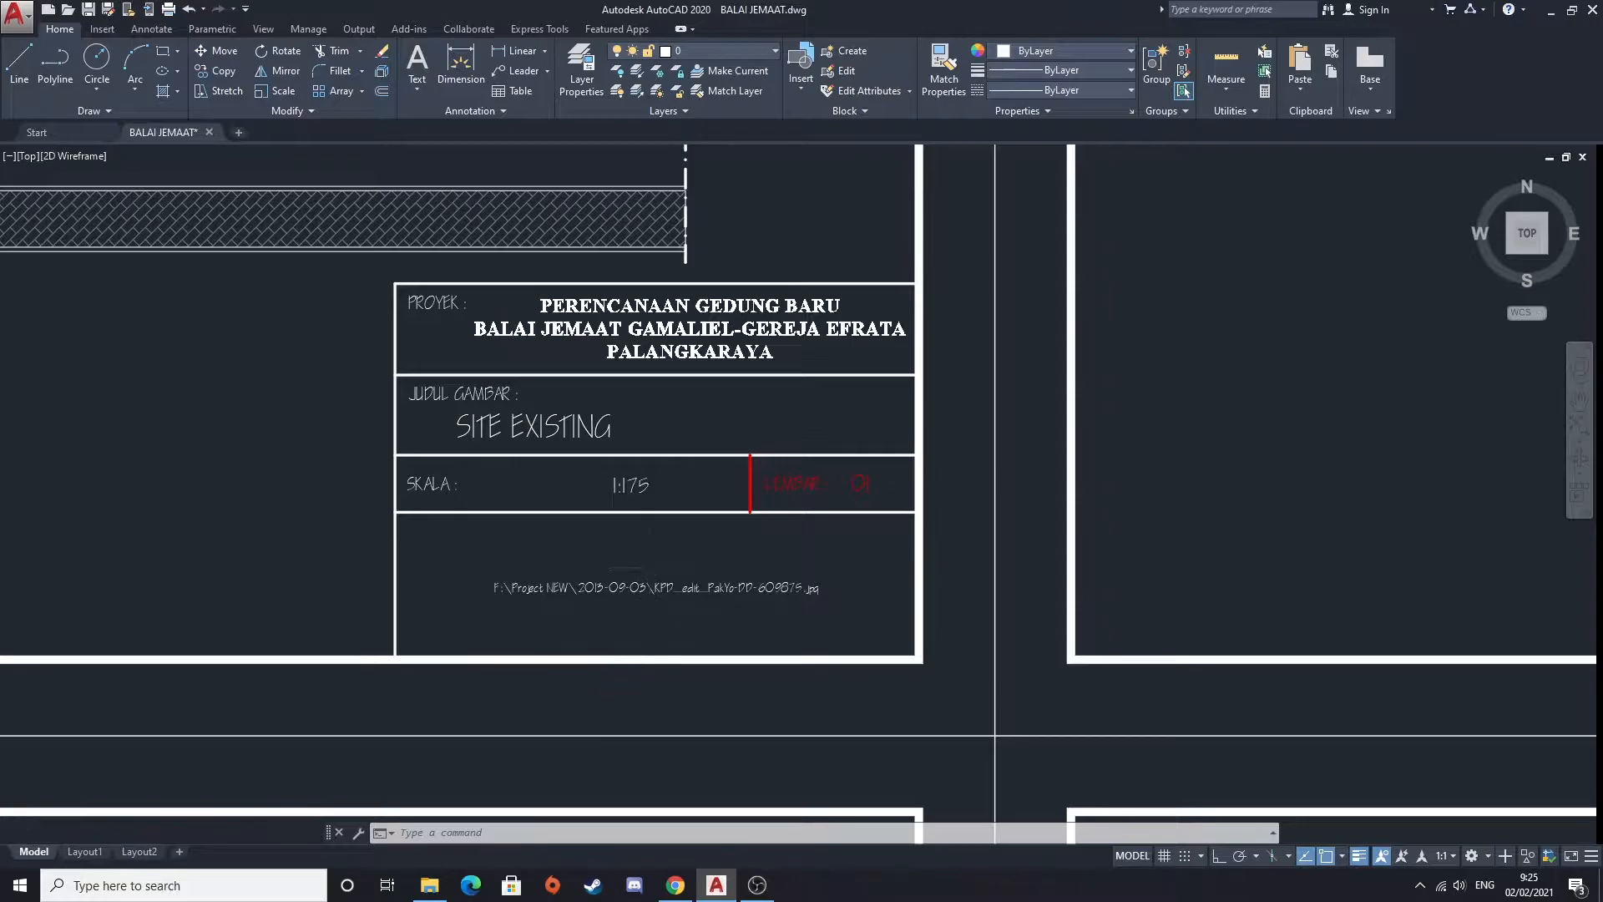
{"action": "scroll", "coordinate": [650, 567], "scroll_direction": "down", "scroll_amount": 8}
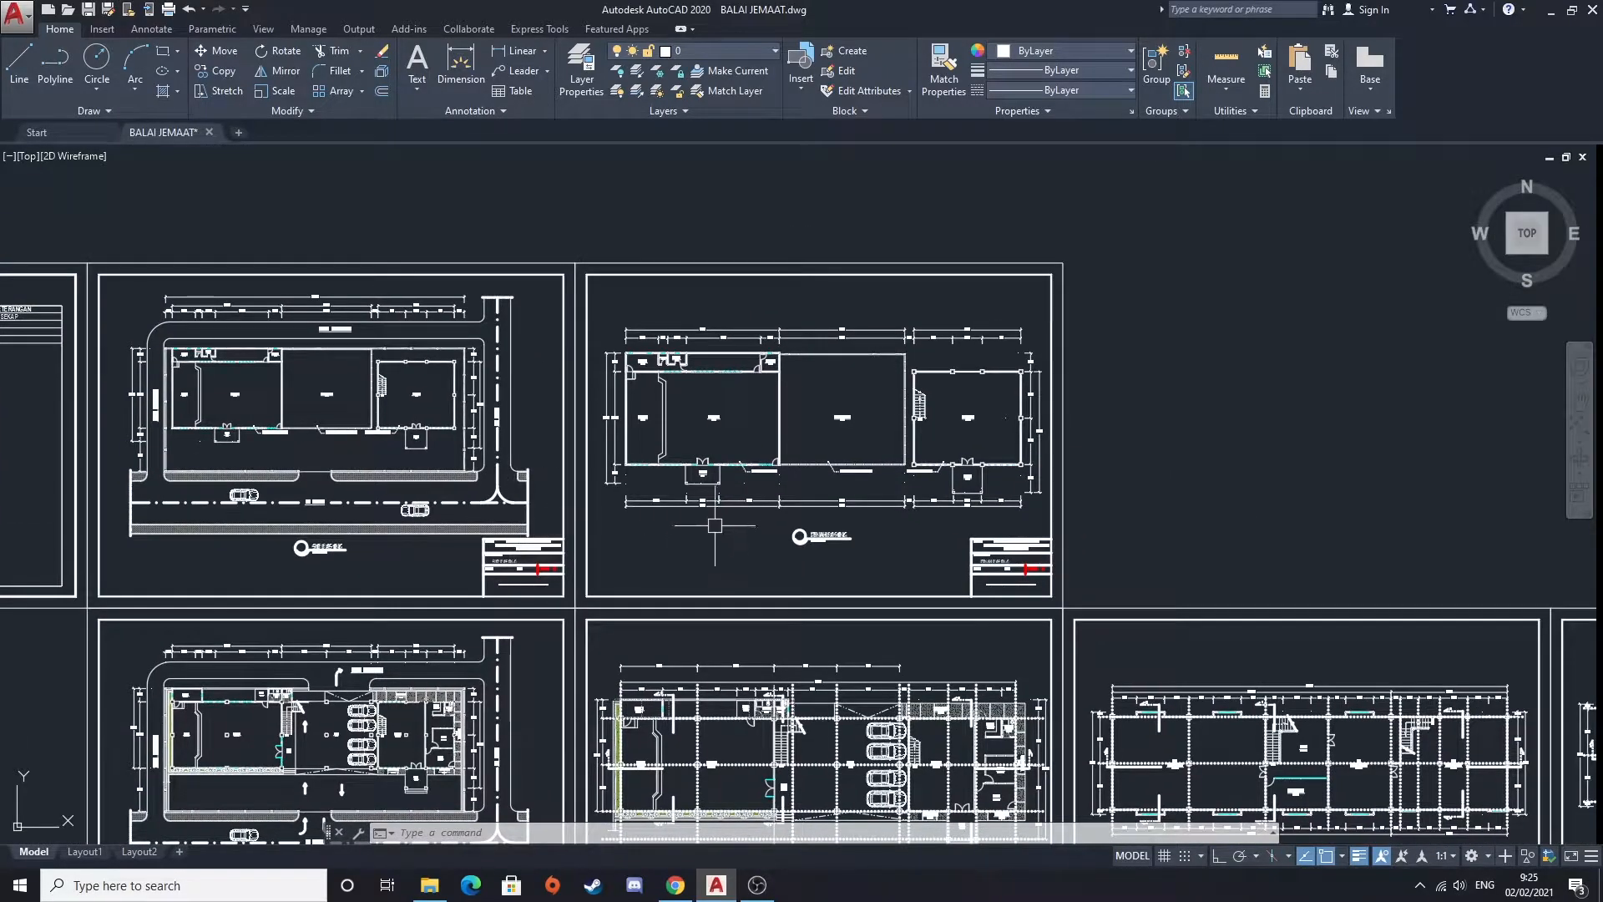
Examine the DENAH EXISTING floor plan, covering the MIMBAR, R. IBADAH, SEKRETARIAT and TERAS areas, alongside the neighbouring SITE EXISTING sheet
{"action": "scroll", "coordinate": [838, 534], "scroll_direction": "up", "scroll_amount": 4}
{"action": "middle_click_drag", "start_coordinate": [697, 411], "coordinate": [715, 524]}
{"action": "middle_click_drag", "start_coordinate": [659, 352], "coordinate": [650, 402]}
{"action": "scroll", "coordinate": [582, 477], "scroll_direction": "down", "scroll_amount": 4}
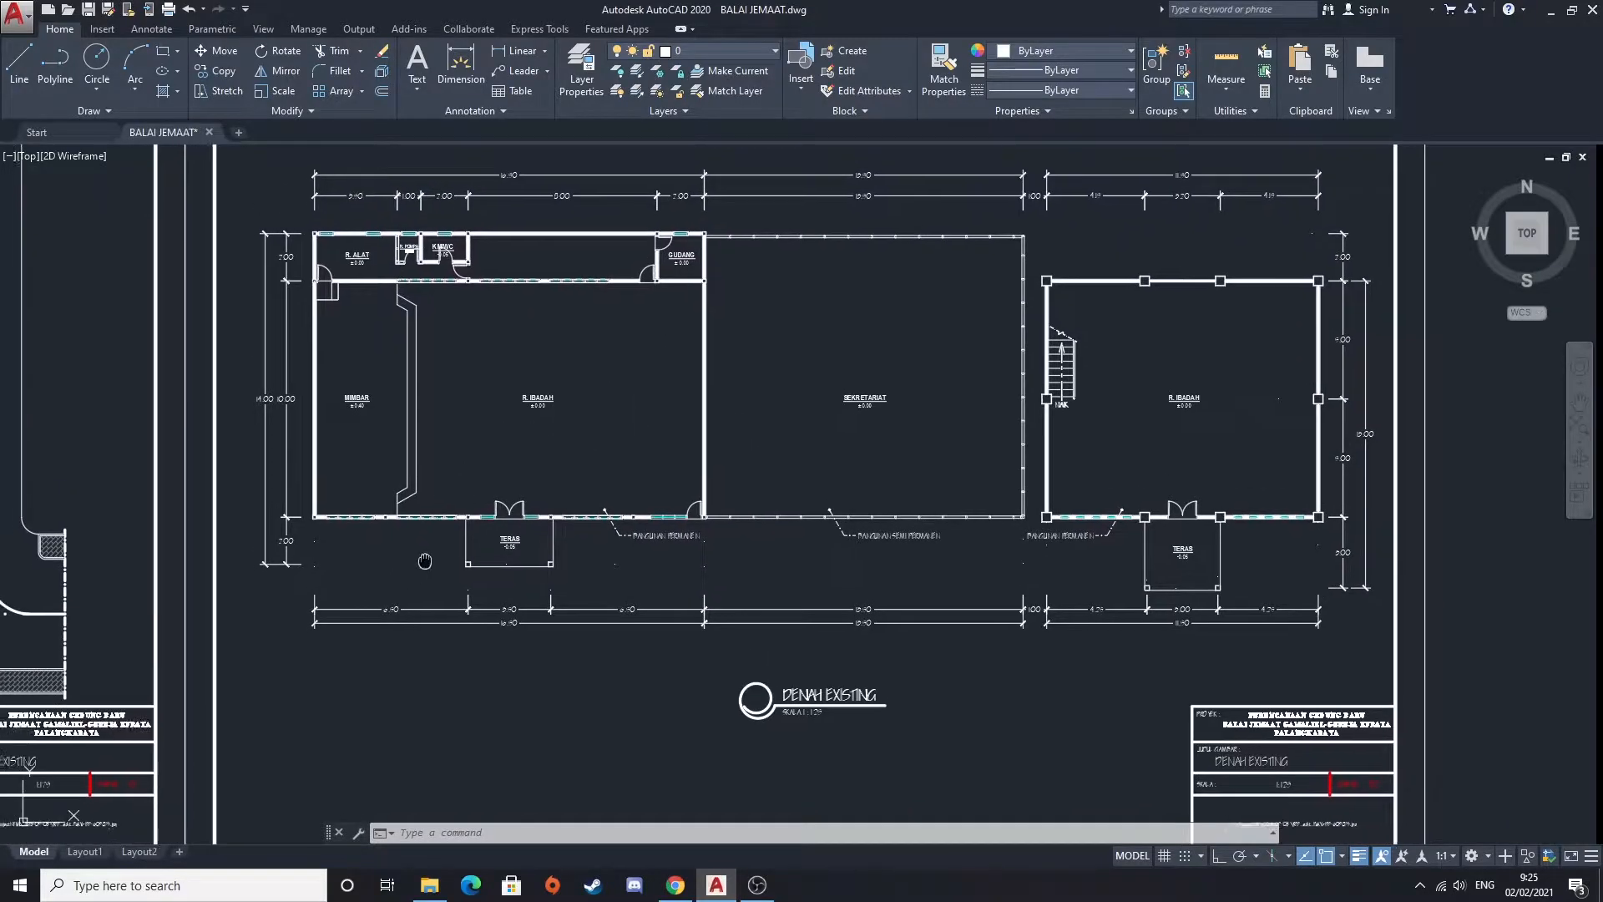
{"action": "scroll", "coordinate": [417, 455], "scroll_direction": "up", "scroll_amount": 3}
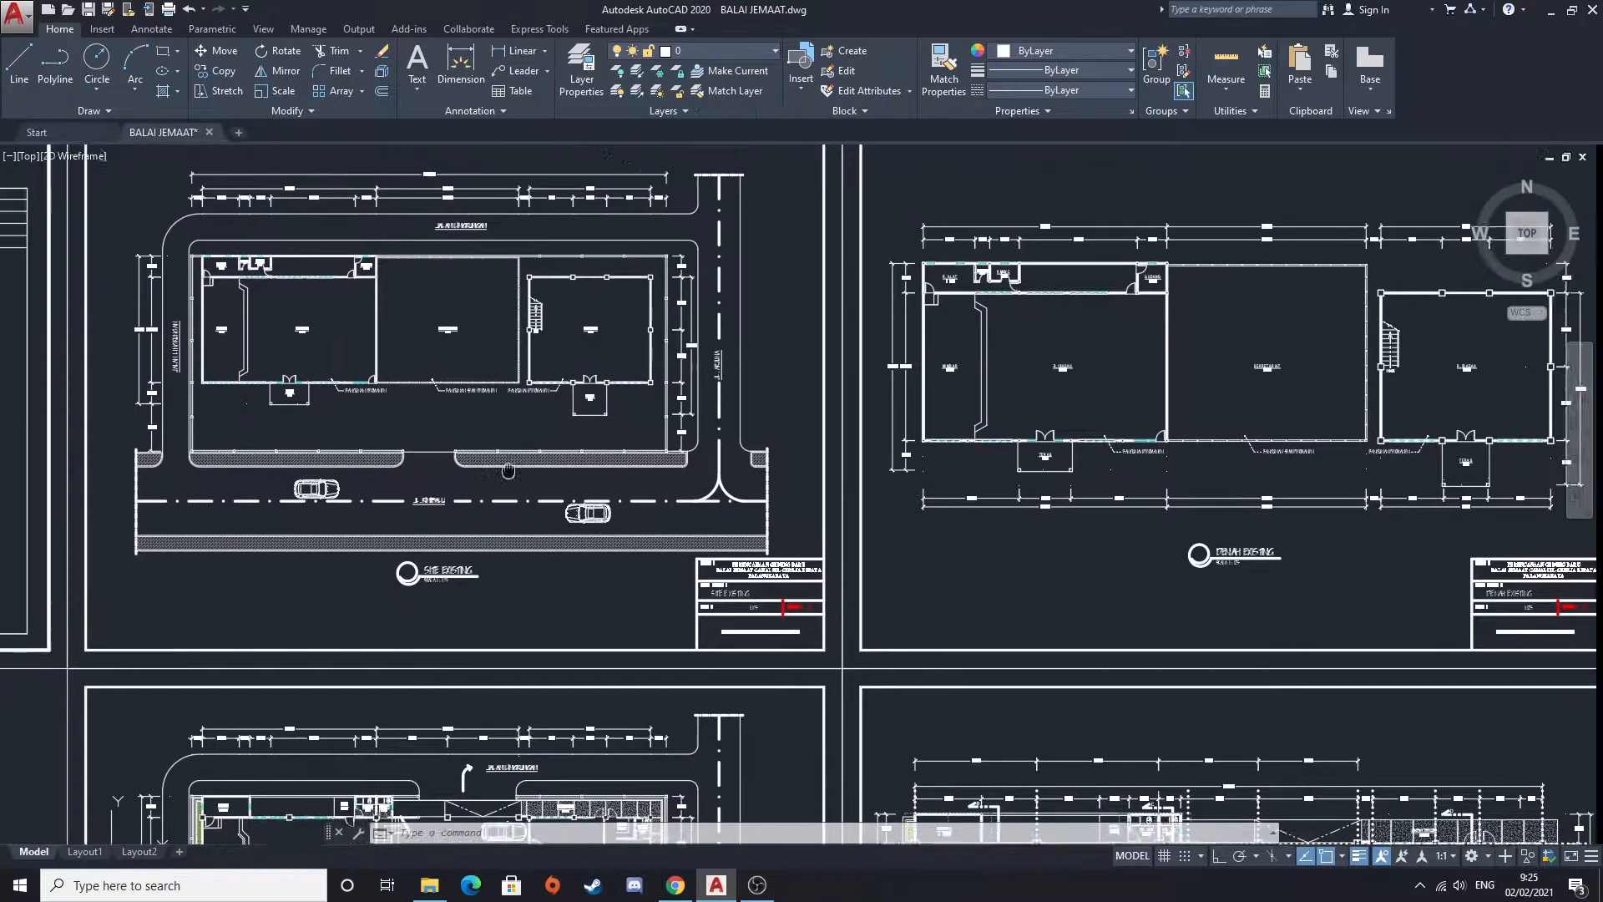
{"action": "middle_click_drag", "start_coordinate": [1041, 473], "coordinate": [219, 431]}
{"action": "middle_click_drag", "start_coordinate": [910, 474], "coordinate": [613, 485]}
{"action": "middle_click_drag", "start_coordinate": [723, 458], "coordinate": [681, 489]}
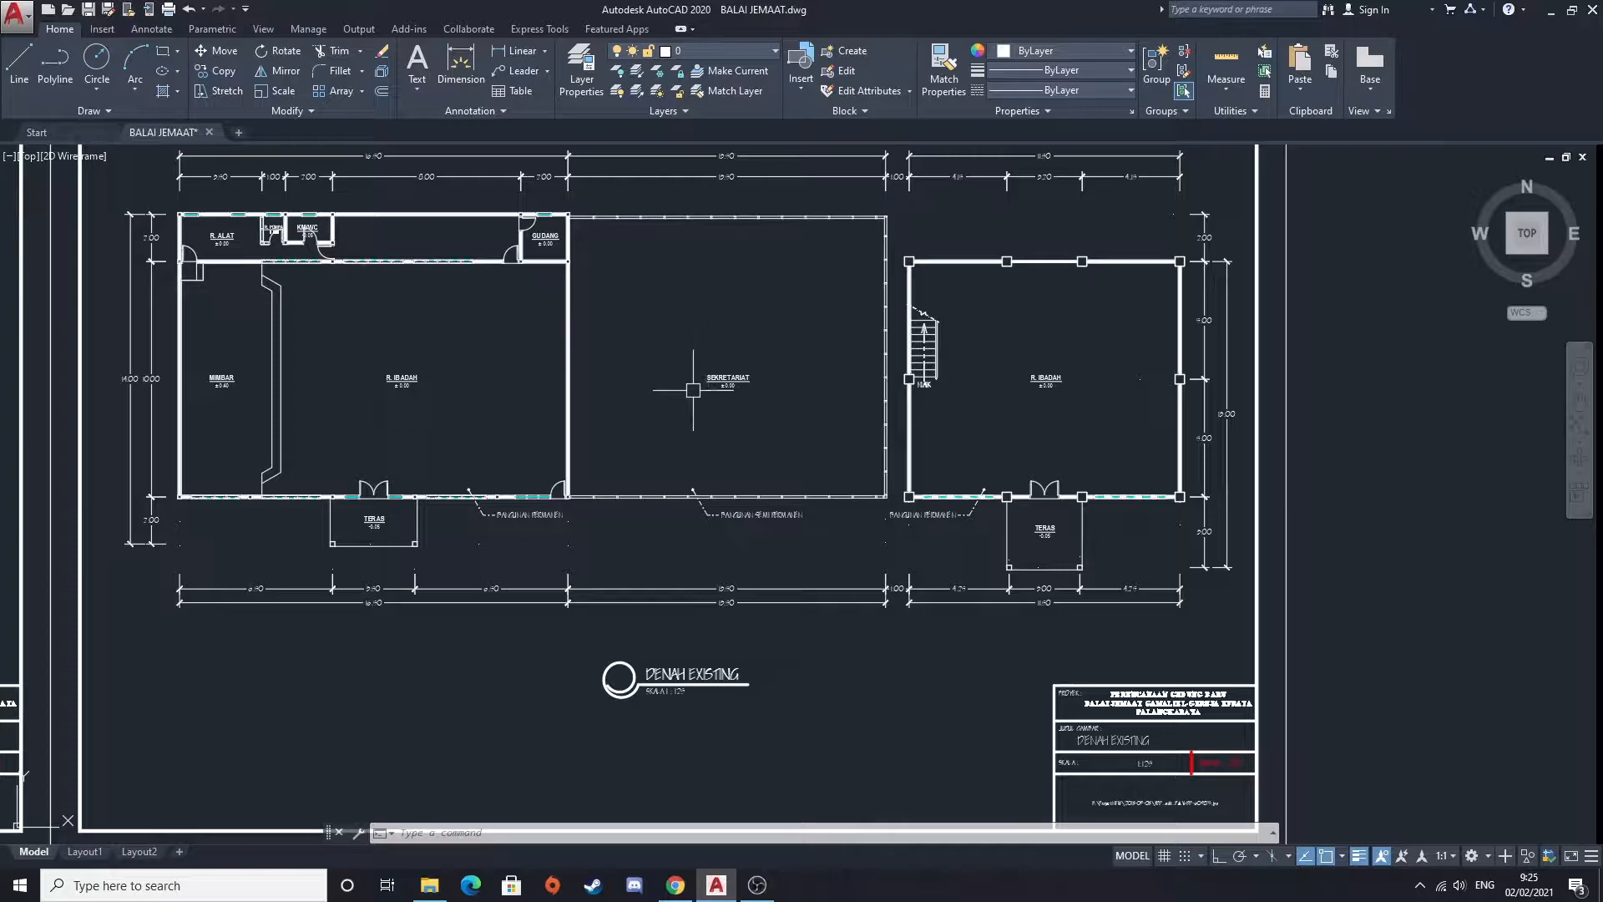
Inspect the DENAH EXISTING sheet's title block, covering its project, drawing title, scale and sheet number fields
{"action": "scroll", "coordinate": [980, 552], "scroll_direction": "up", "scroll_amount": 5}
{"action": "scroll", "coordinate": [977, 552], "scroll_direction": "down", "scroll_amount": 2}
{"action": "middle_click_drag", "start_coordinate": [608, 515], "coordinate": [700, 564]}
{"action": "middle_click_drag", "start_coordinate": [965, 621], "coordinate": [746, 547]}
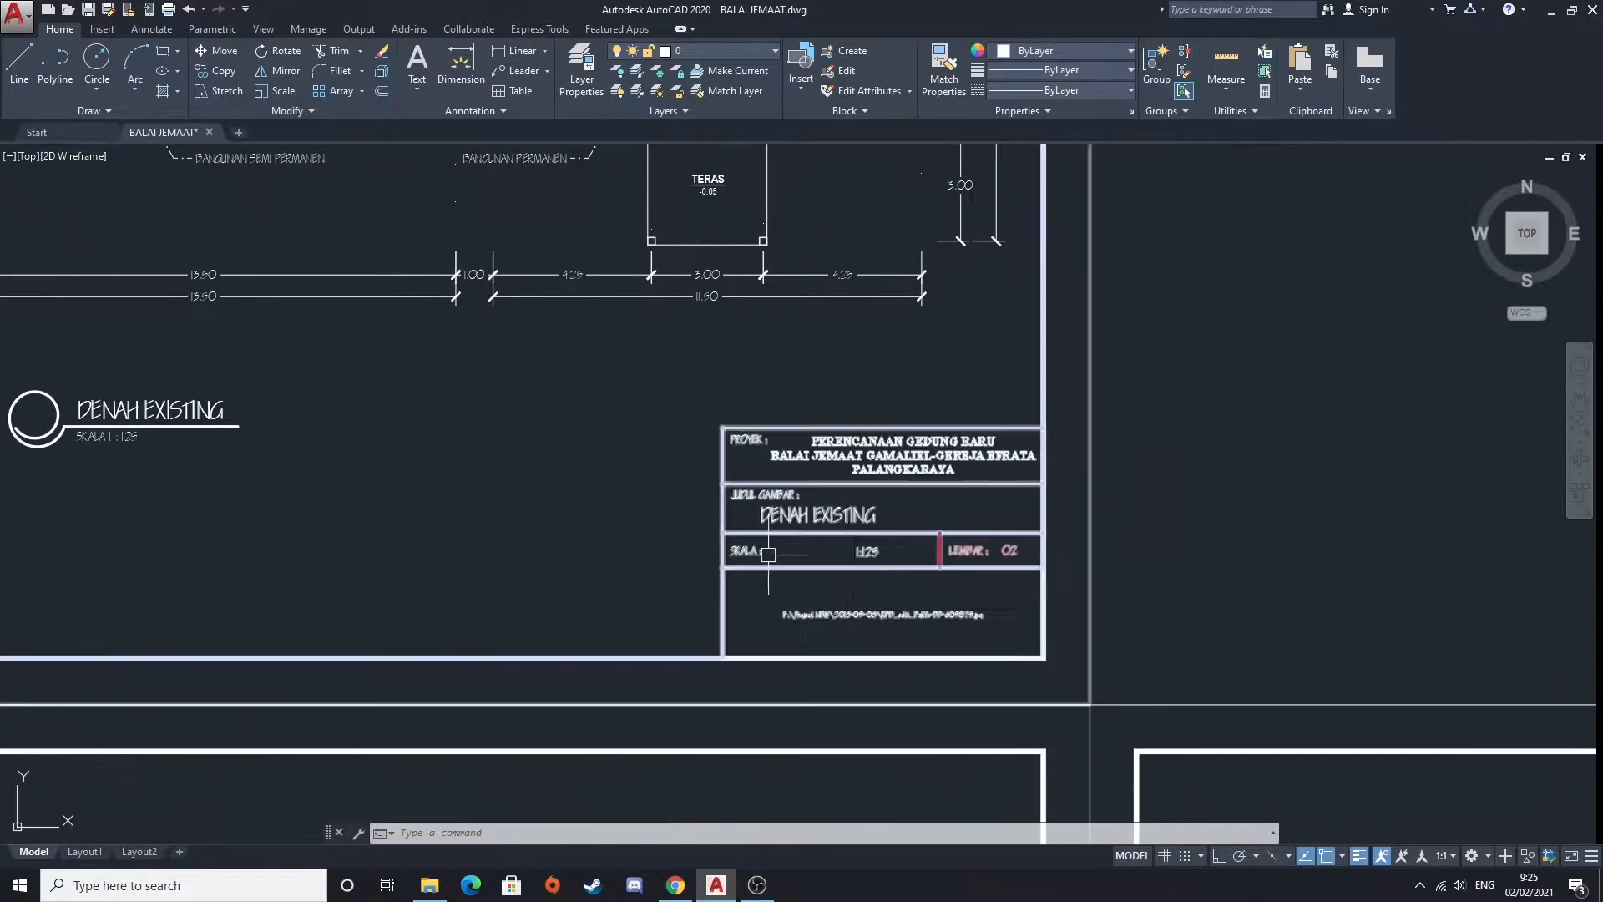
Examine the SITE PLAN RENCANA sheet's proposed building layout, parking area, traffic arrows and surrounding roads
{"action": "scroll", "coordinate": [697, 526], "scroll_direction": "down", "scroll_amount": 6}
{"action": "middle_click_drag", "start_coordinate": [573, 539], "coordinate": [873, 498]}
{"action": "mouse_move", "coordinate": [481, 495]}
{"action": "middle_mouse_down"}
{"action": "mouse_move", "coordinate": [729, 415]}
{"action": "mouse_move", "coordinate": [805, 372]}
{"action": "middle_mouse_up"}
{"action": "middle_click_drag", "start_coordinate": [712, 460], "coordinate": [626, 344]}
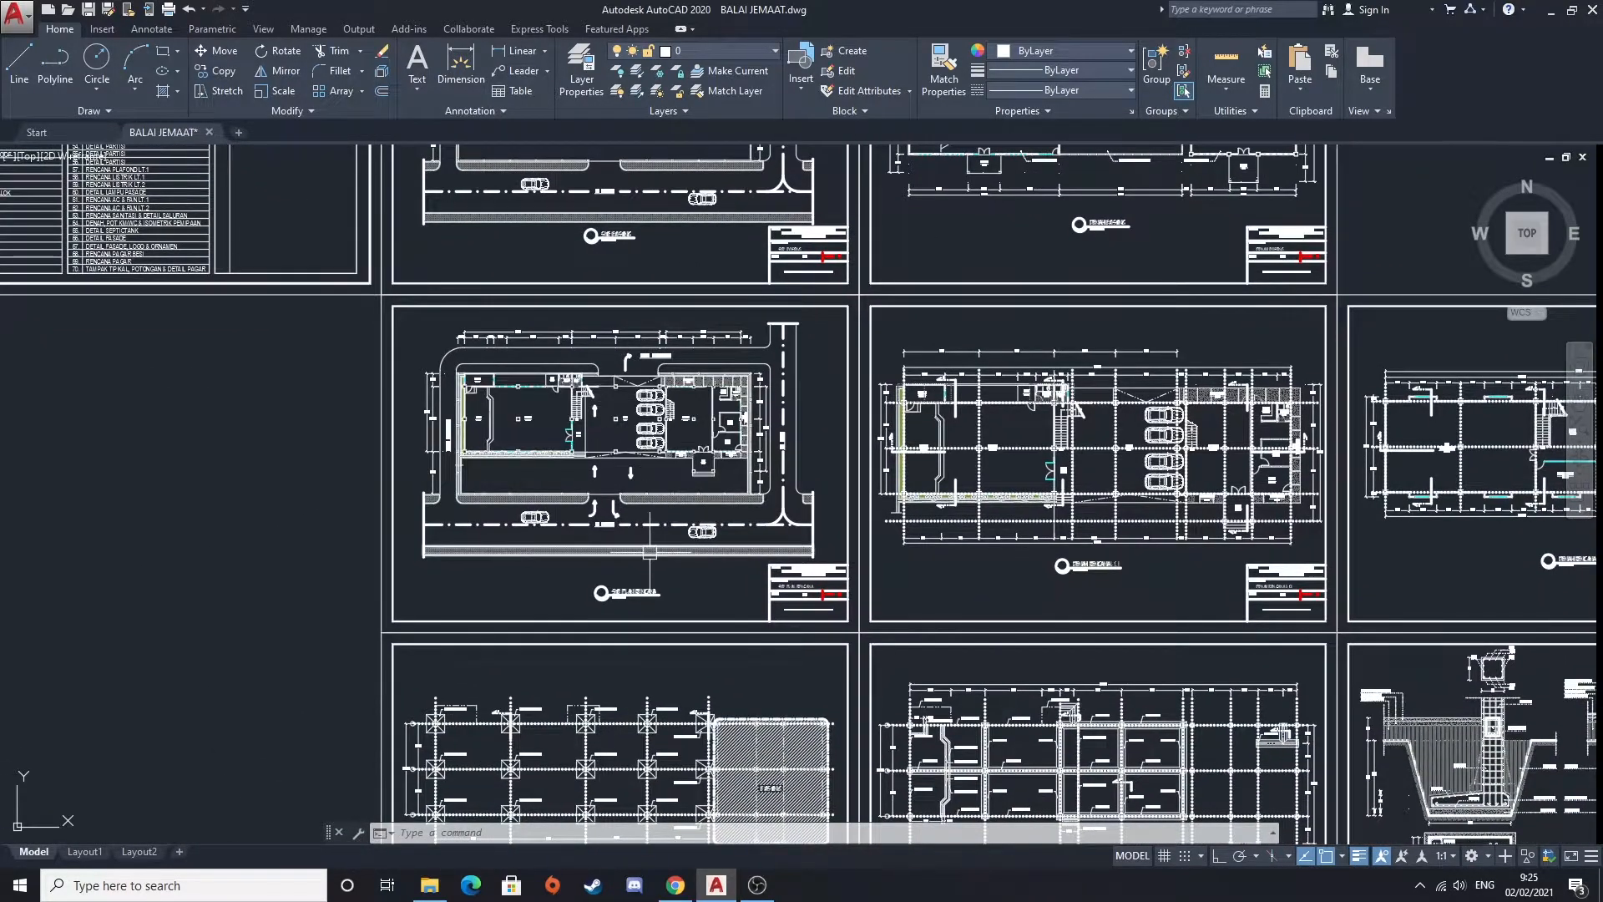
{"action": "scroll", "coordinate": [627, 582], "scroll_direction": "up", "scroll_amount": 4}
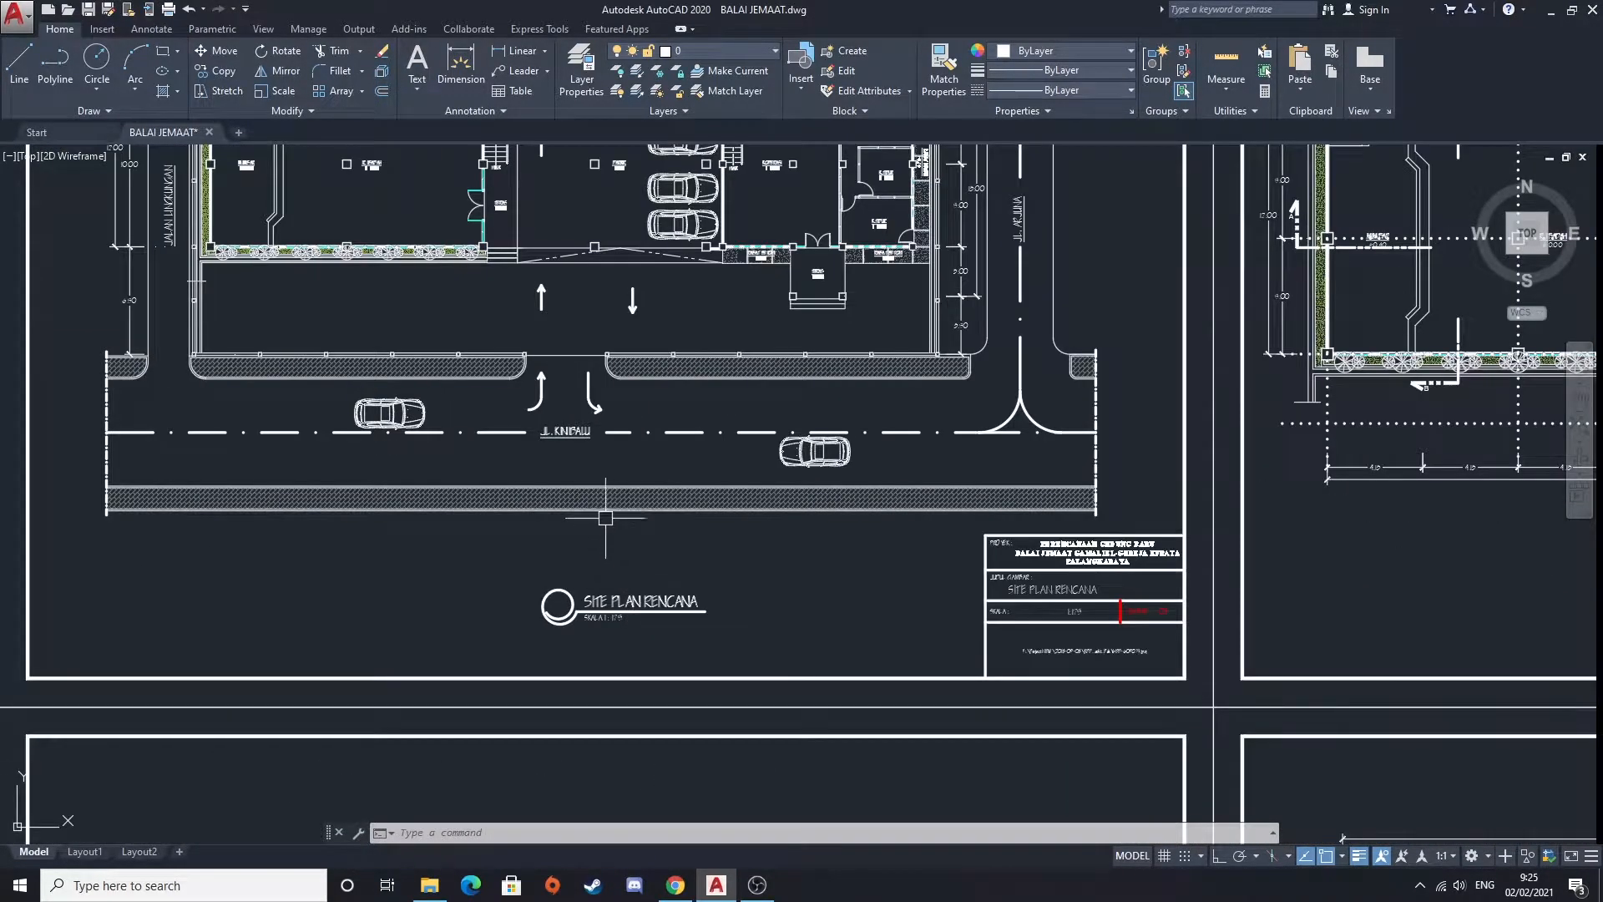
{"action": "middle_click_drag", "start_coordinate": [595, 338], "coordinate": [659, 522]}
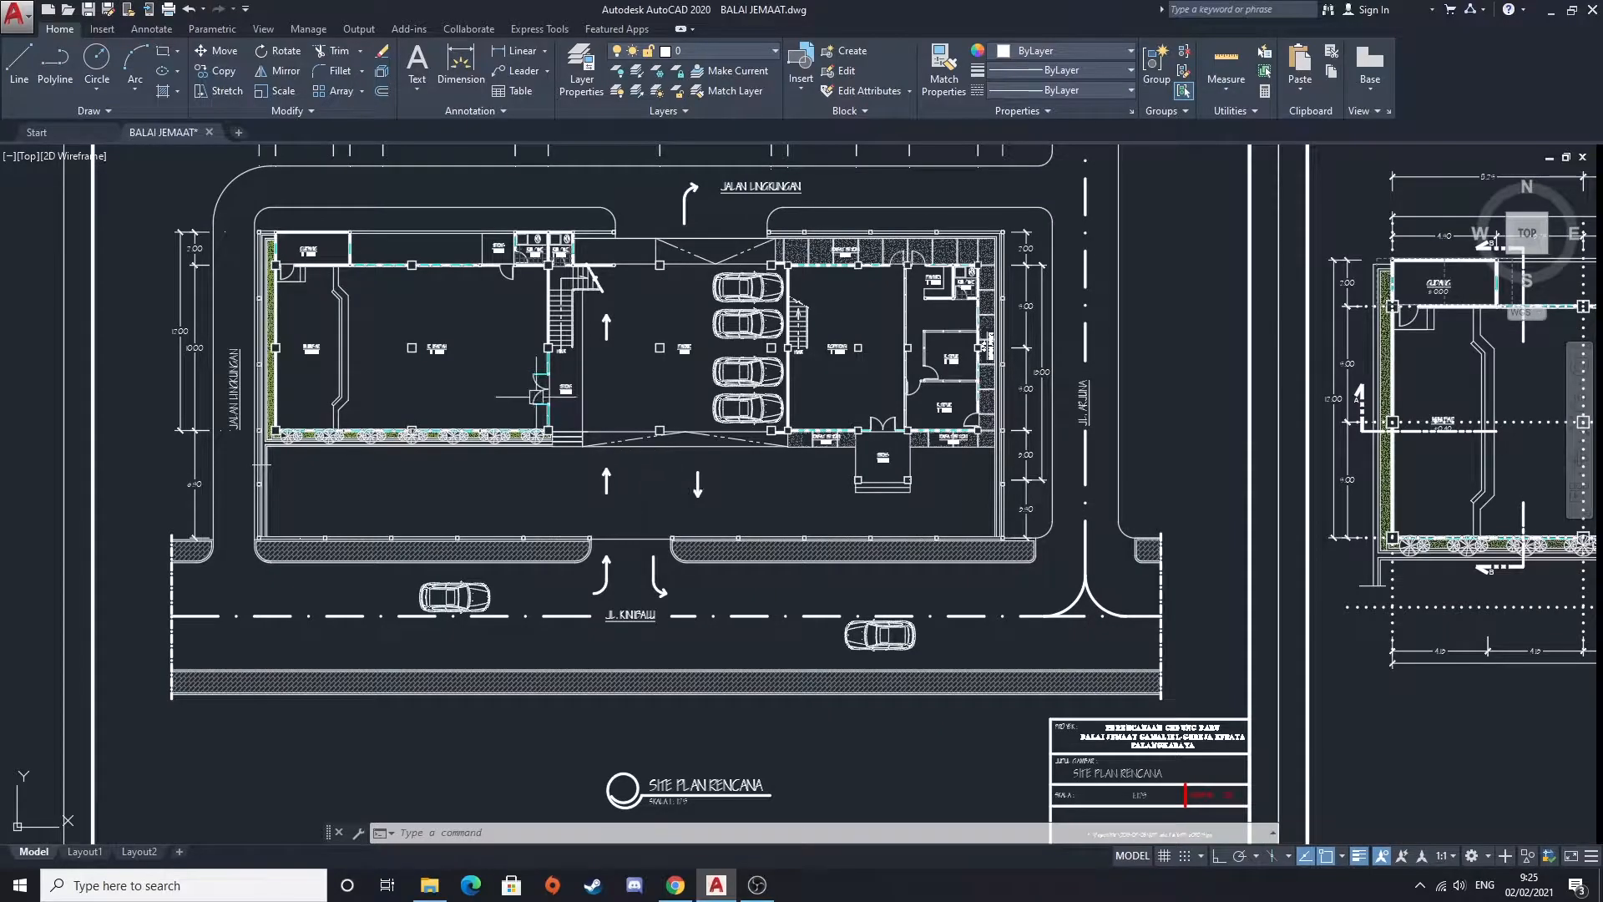
{"action": "middle_click_drag", "start_coordinate": [519, 389], "coordinate": [517, 533]}
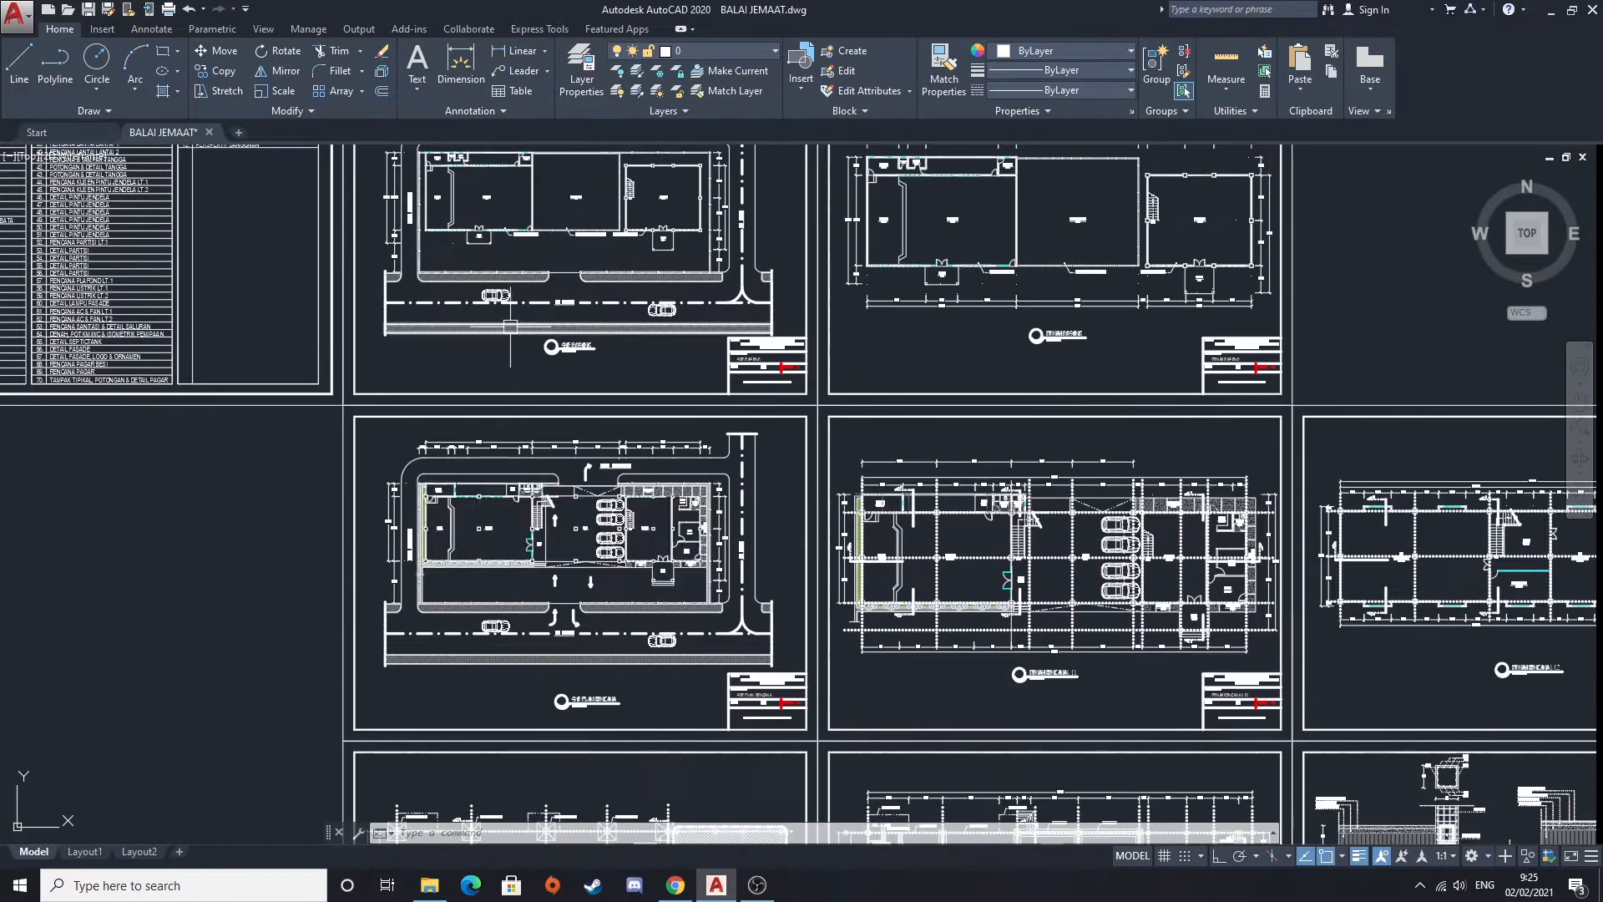
Return to the SITE EXISTING plan and check the depth dimensions beside JALAN LINGKUNGAN at the MIMBAR end
{"action": "middle_click_drag", "start_coordinate": [512, 332], "coordinate": [514, 449]}
{"action": "scroll", "coordinate": [409, 318], "scroll_direction": "up", "scroll_amount": 4}
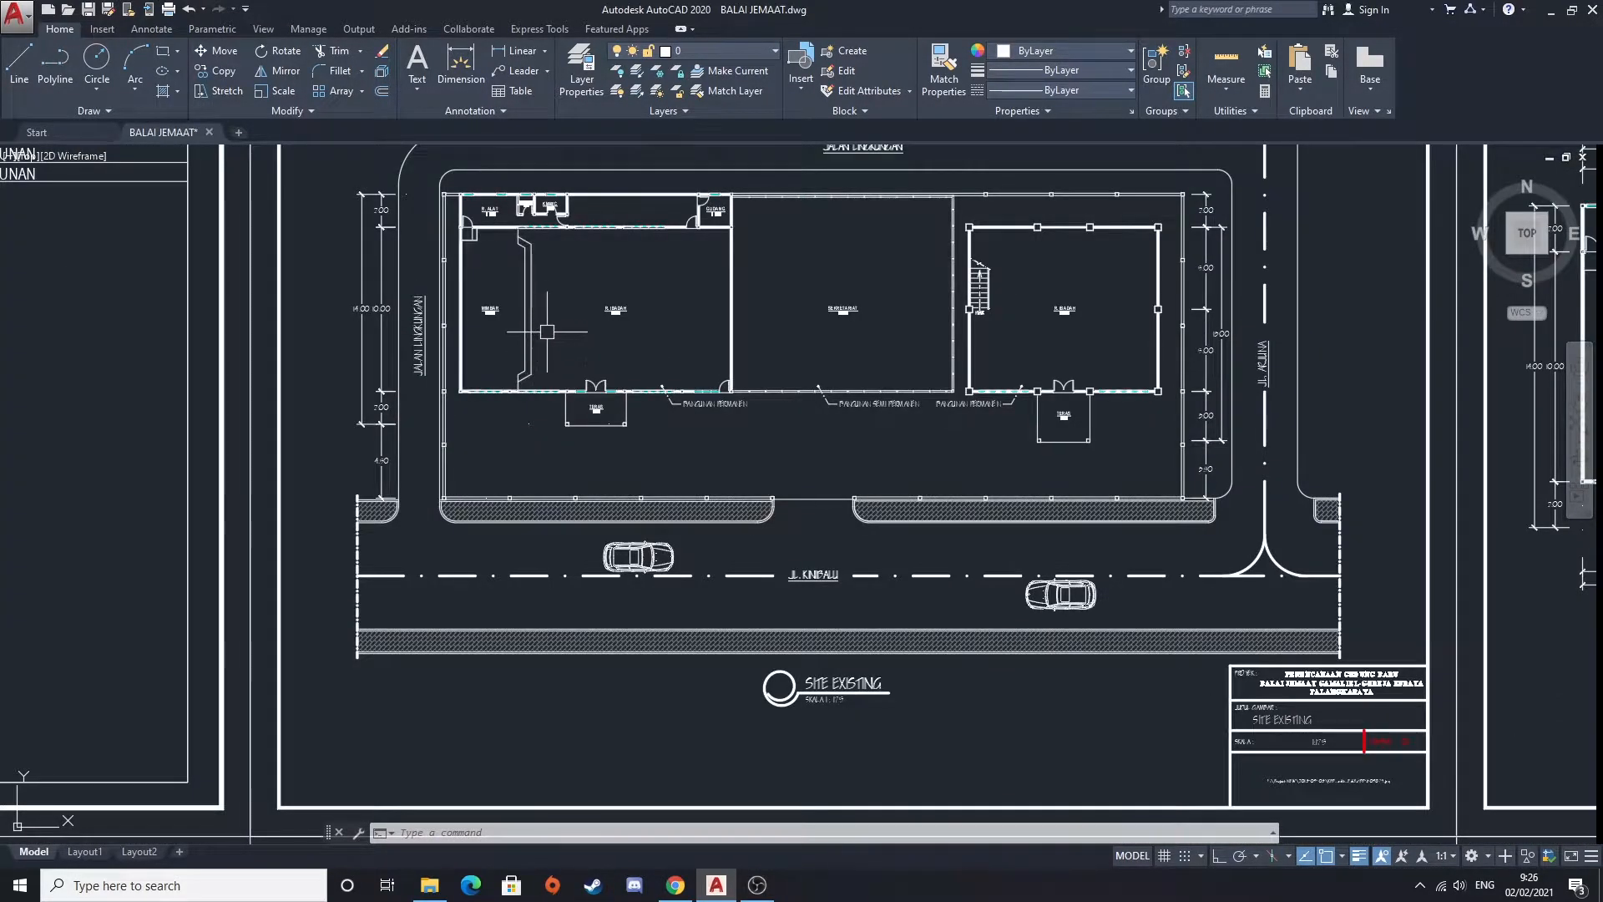
{"action": "scroll", "coordinate": [378, 407], "scroll_direction": "up", "scroll_amount": 2}
{"action": "mouse_move", "coordinate": [446, 375]}
{"action": "middle_mouse_down"}
{"action": "mouse_move", "coordinate": [440, 576]}
{"action": "mouse_move", "coordinate": [432, 482]}
{"action": "middle_mouse_up"}
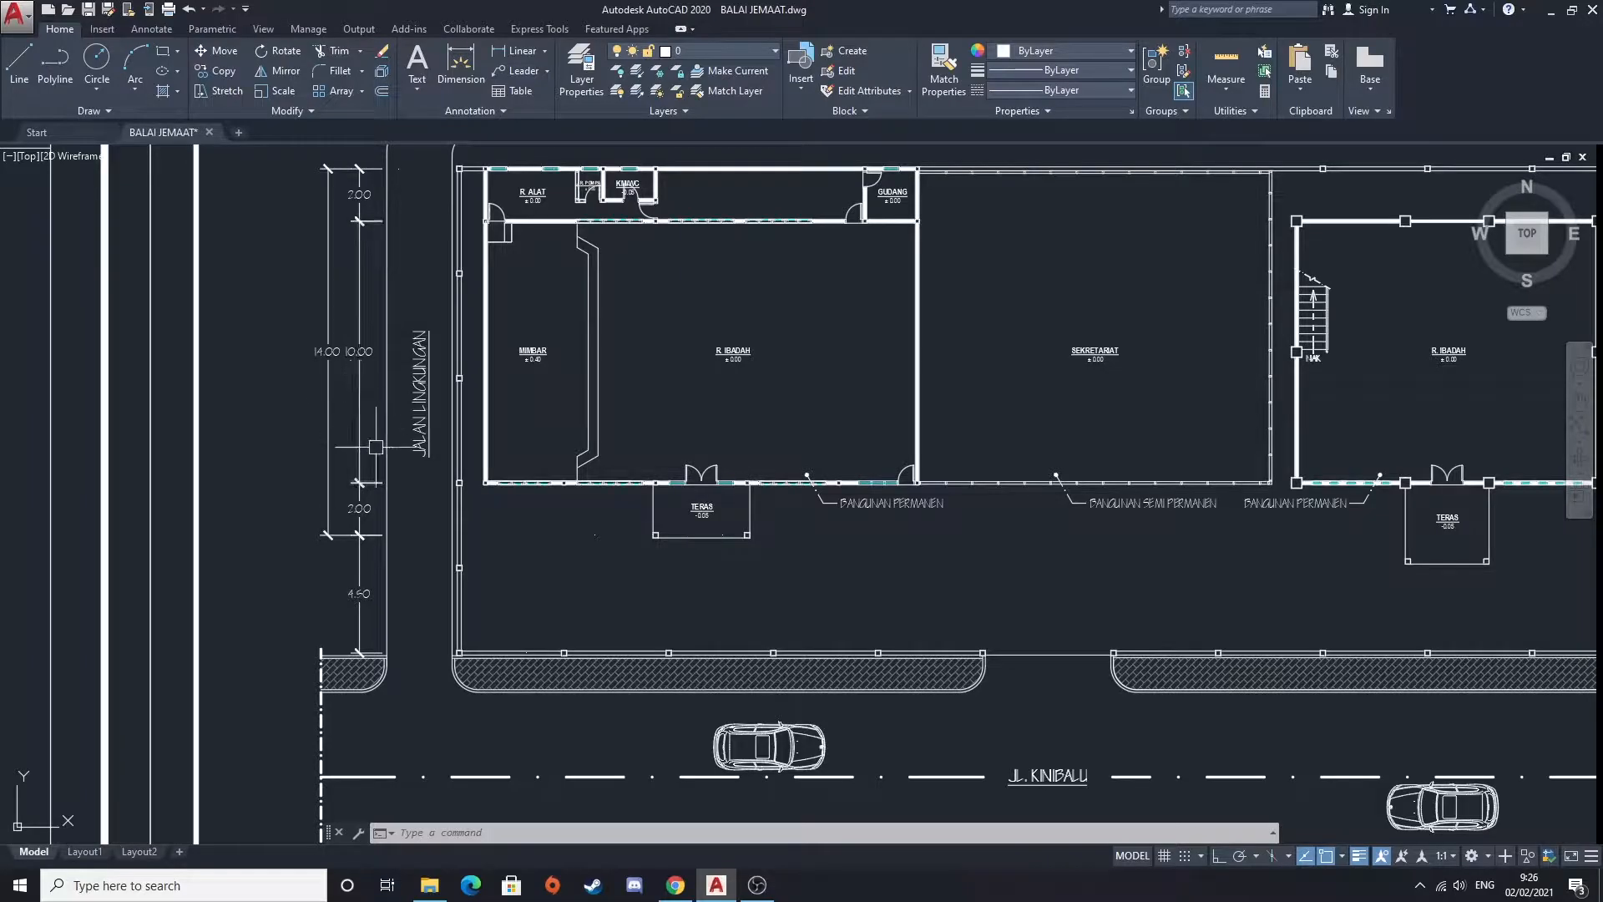
{"action": "scroll", "coordinate": [289, 410], "scroll_direction": "down", "scroll_amount": 2}
{"action": "mouse_move", "coordinate": [289, 410]}
{"action": "middle_mouse_down"}
{"action": "mouse_move", "coordinate": [296, 506]}
{"action": "mouse_move", "coordinate": [369, 430]}
{"action": "middle_mouse_up"}
{"action": "scroll", "coordinate": [343, 414], "scroll_direction": "up", "scroll_amount": 2}
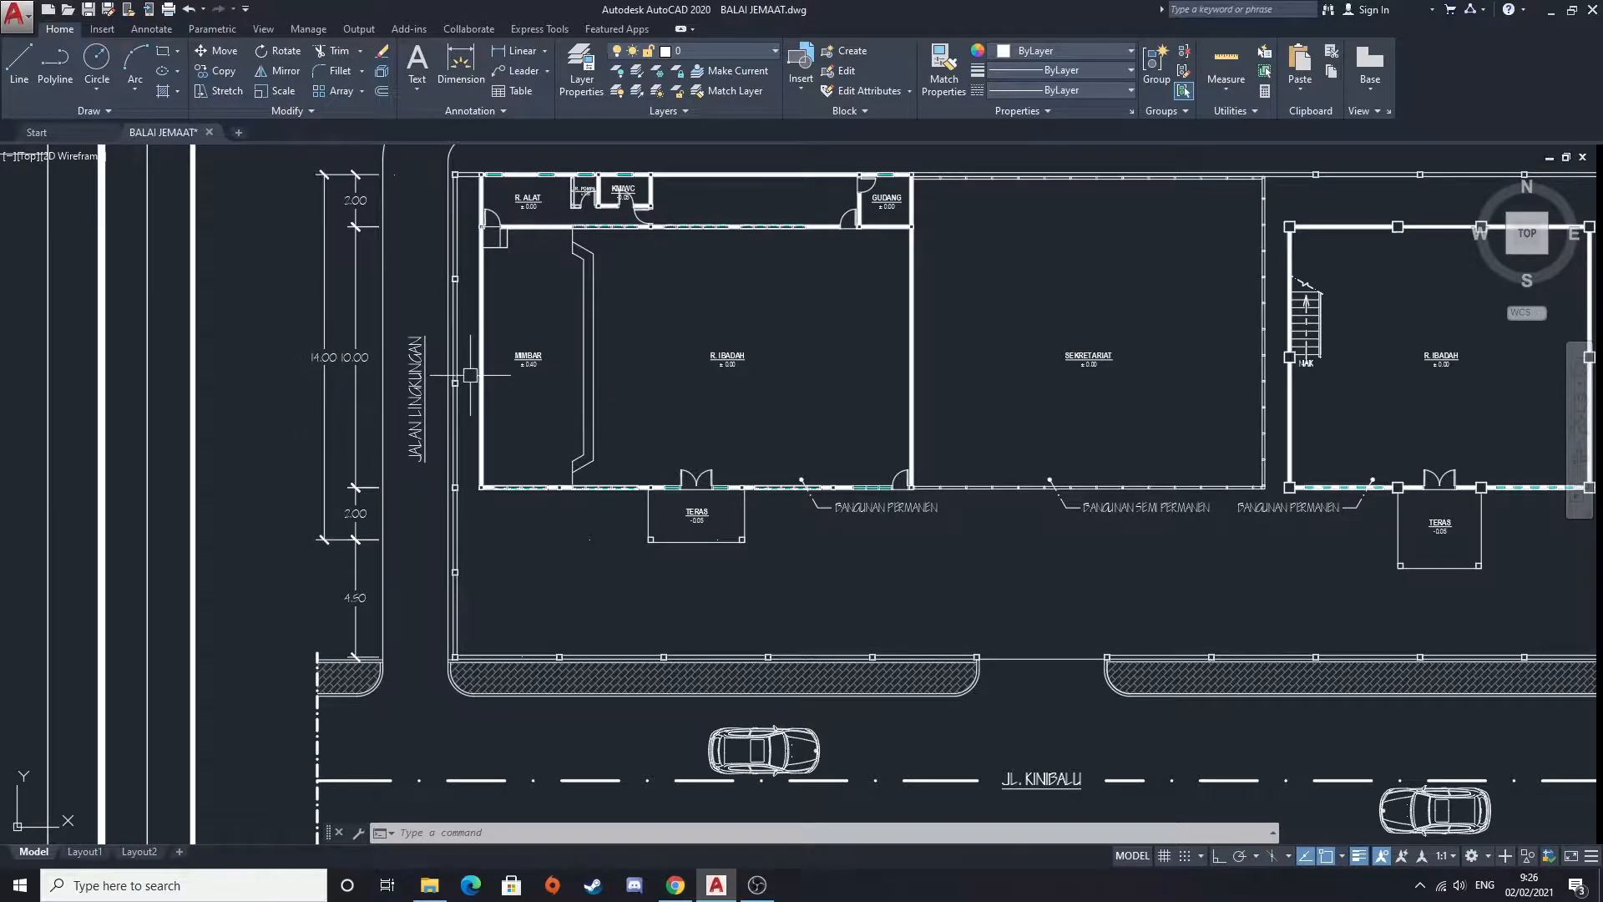
Check the SITE EXISTING plan's width dimensions above JALAN LINGKUNGAN, including the overall site width and the edge offset
{"action": "middle_click_drag", "start_coordinate": [489, 363], "coordinate": [339, 538]}
{"action": "middle_click_drag", "start_coordinate": [694, 503], "coordinate": [482, 559]}
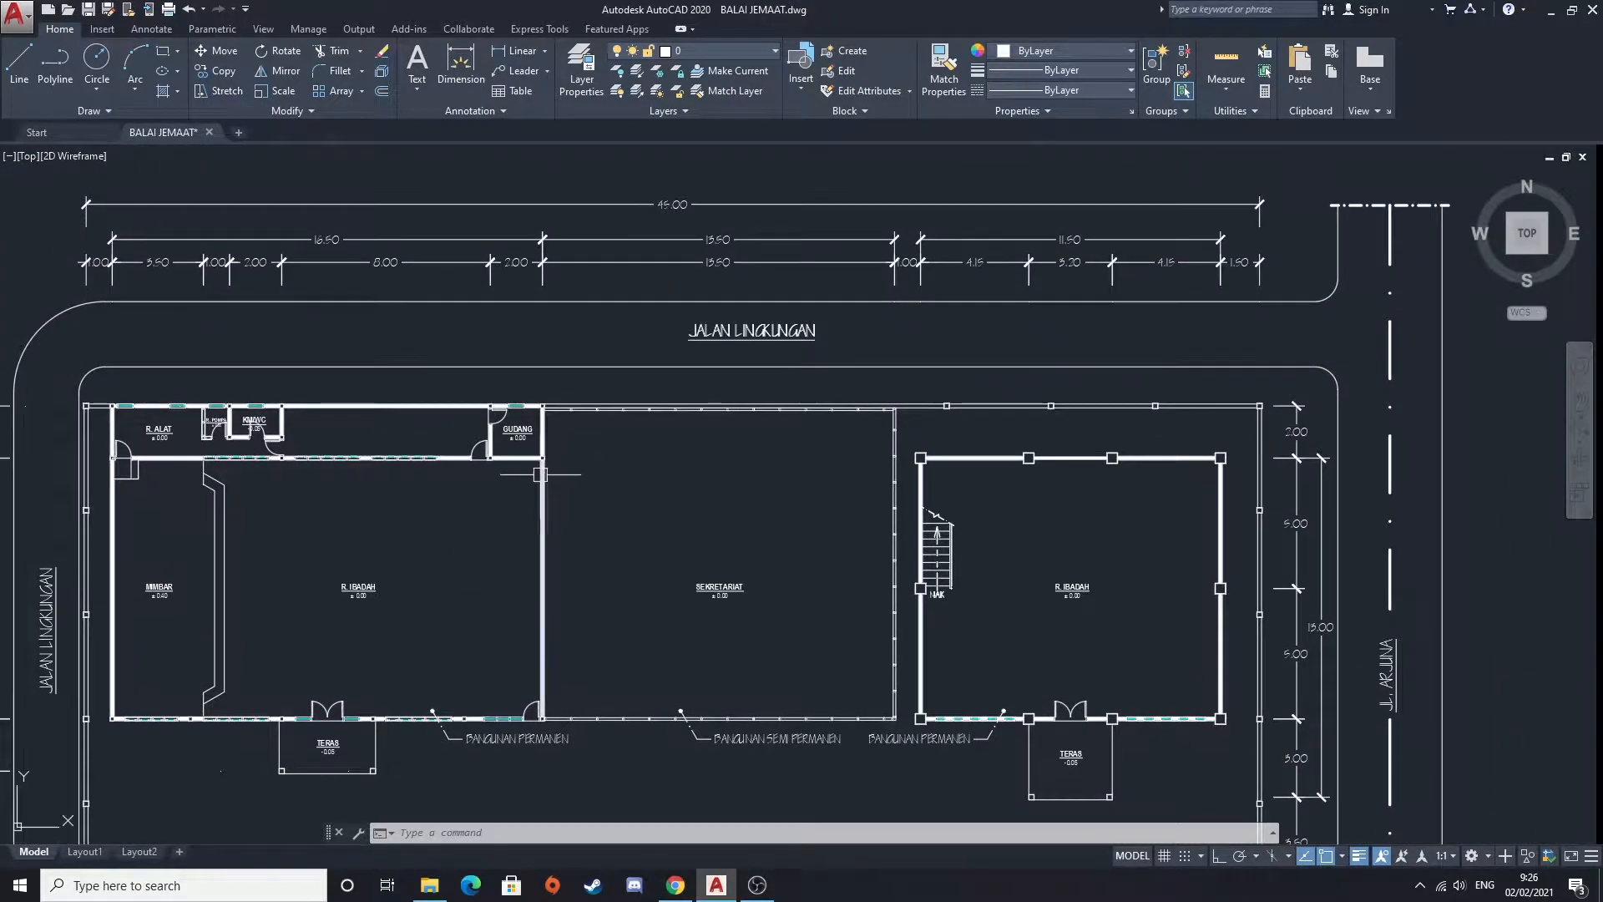
{"action": "middle_click_drag", "start_coordinate": [699, 471], "coordinate": [705, 430]}
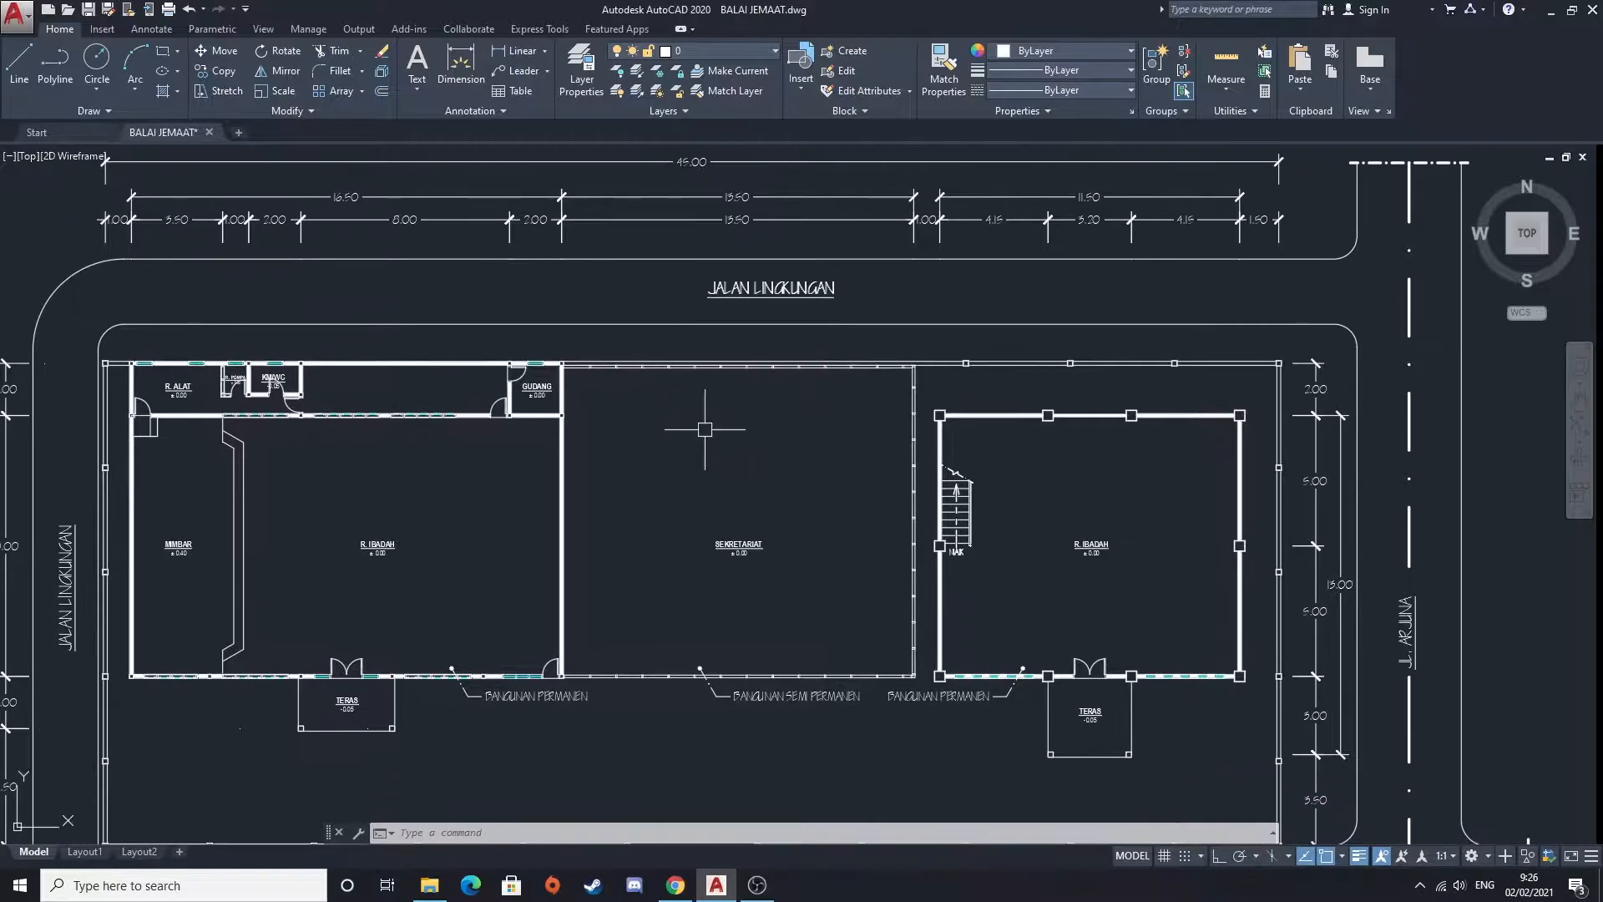
{"action": "middle_click_drag", "start_coordinate": [480, 388], "coordinate": [516, 422]}
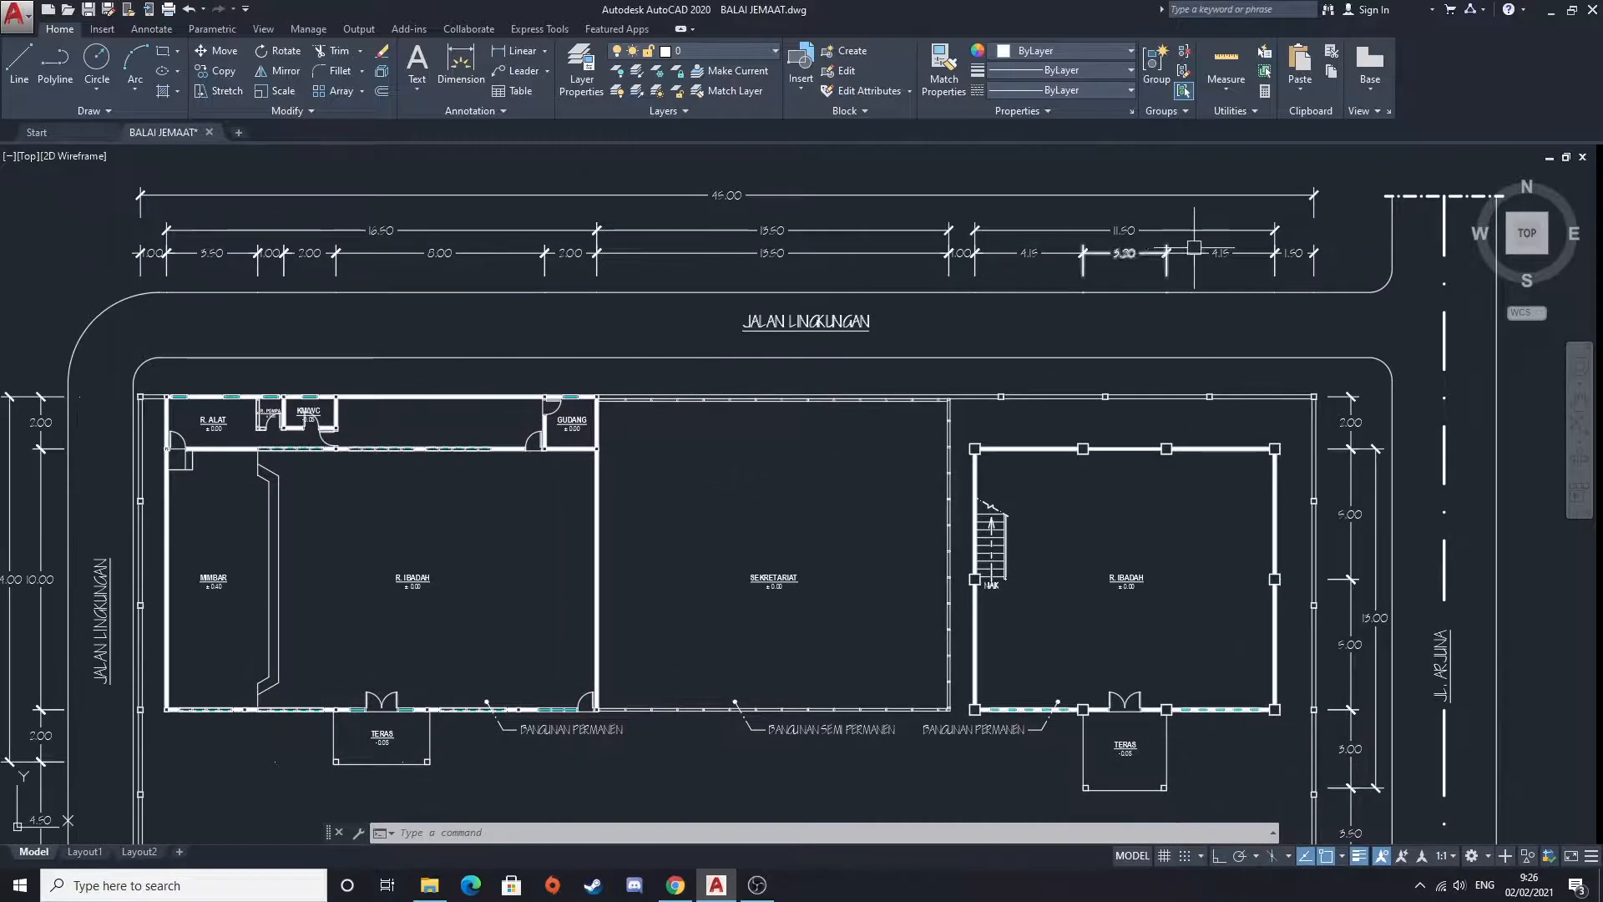
{"action": "left_click", "coordinate": [726, 195]}
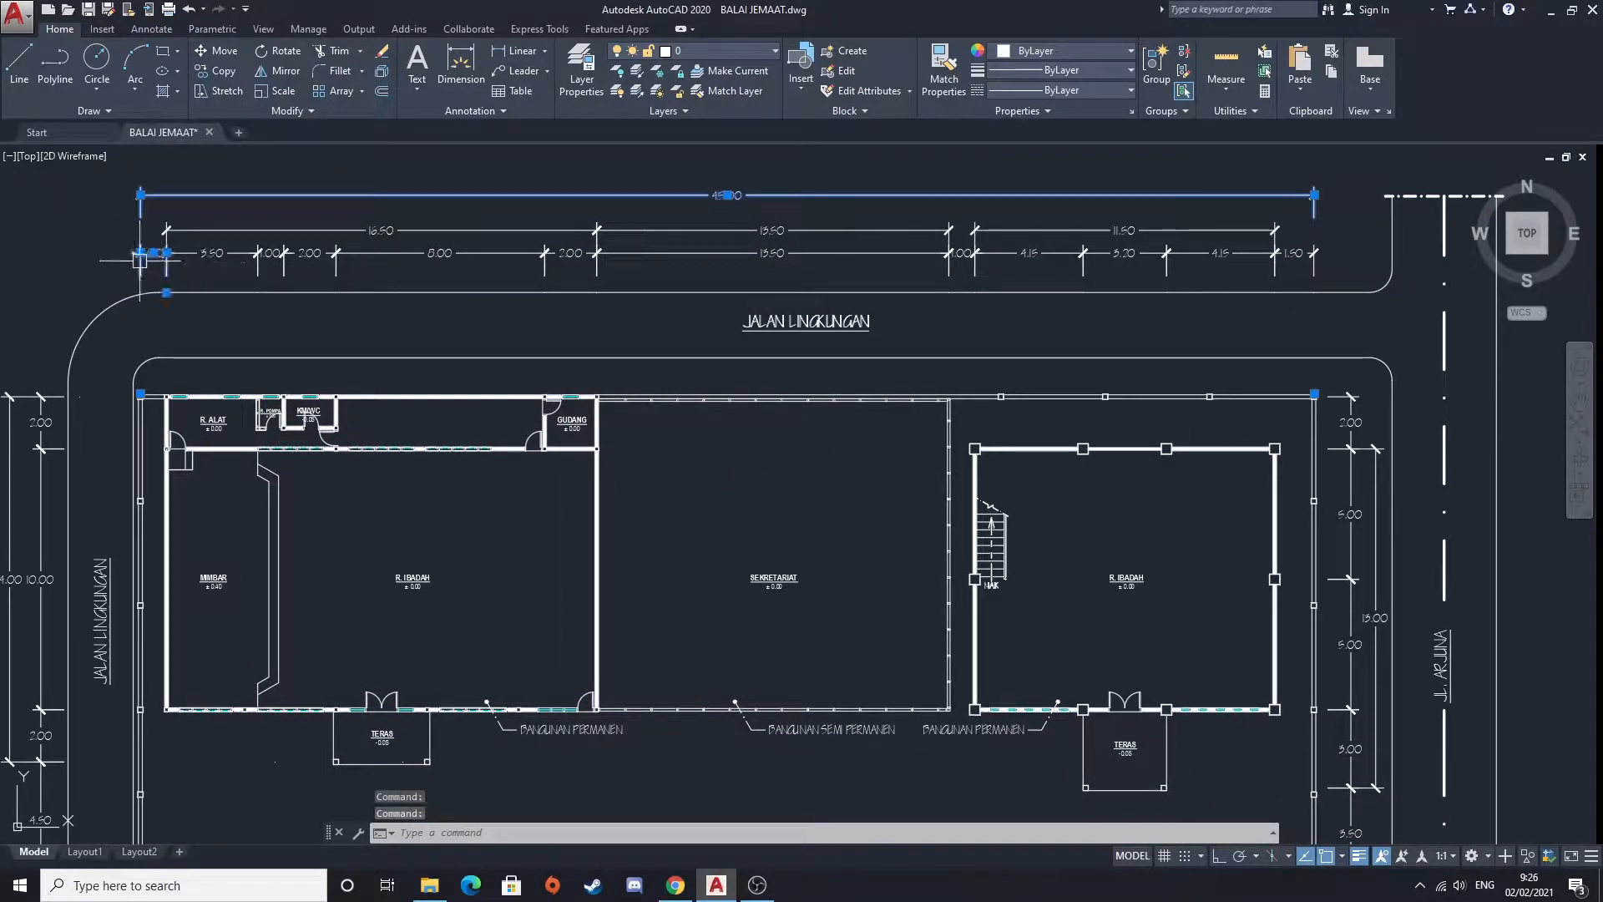
{"action": "key", "text": "Escape"}
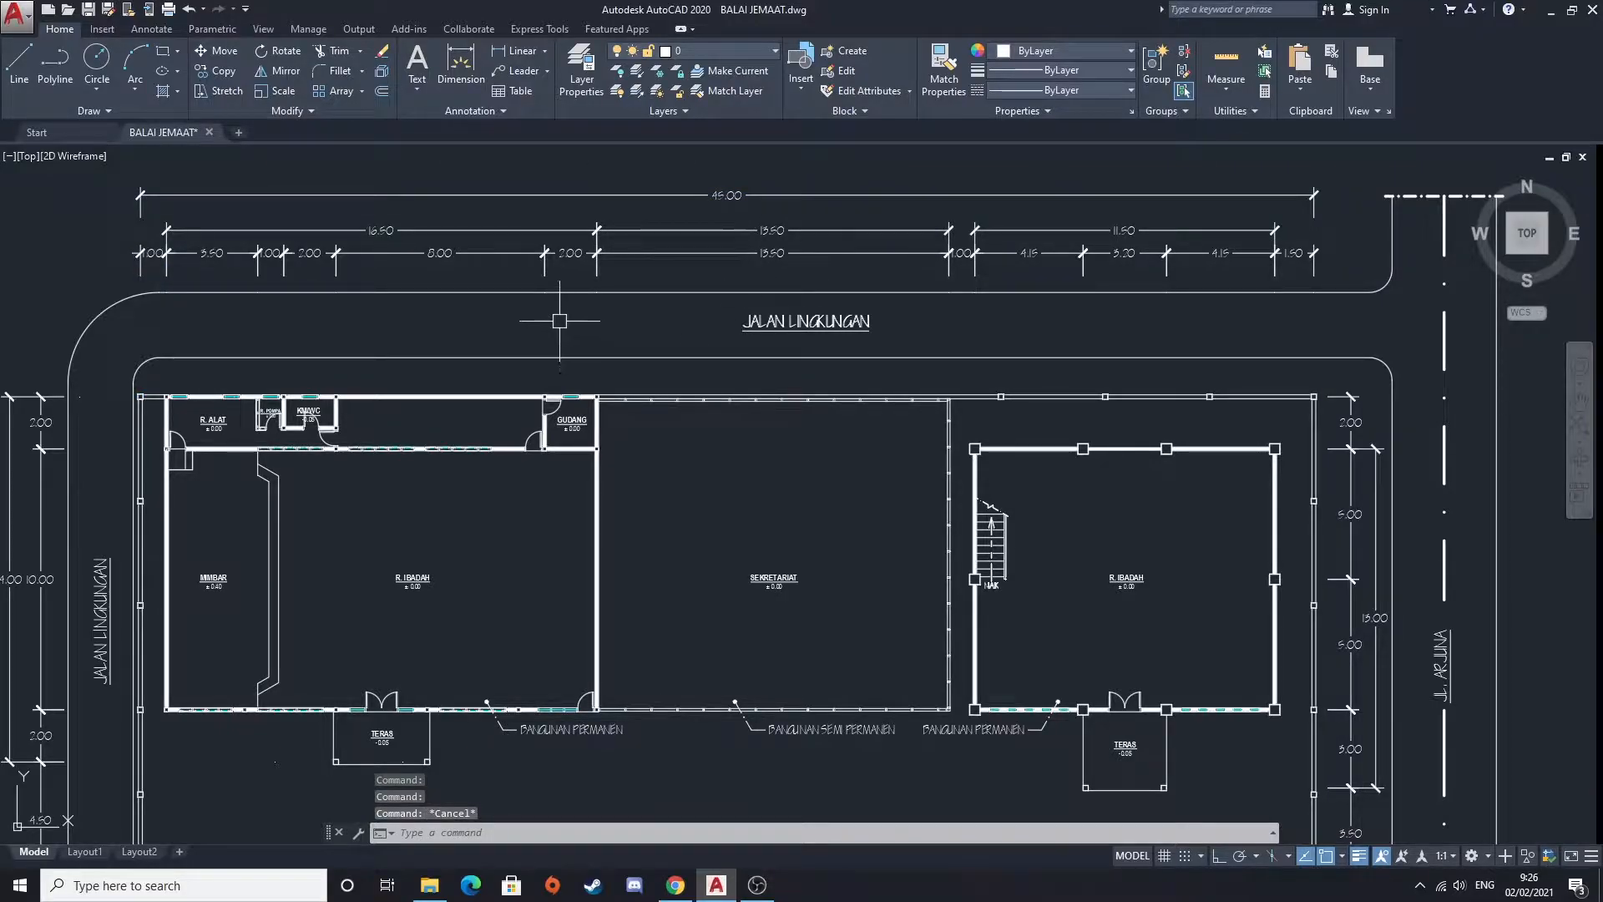
{"action": "mouse_move", "coordinate": [487, 378]}
{"action": "middle_mouse_down"}
{"action": "mouse_move", "coordinate": [616, 379]}
{"action": "mouse_move", "coordinate": [466, 464]}
{"action": "middle_mouse_up"}
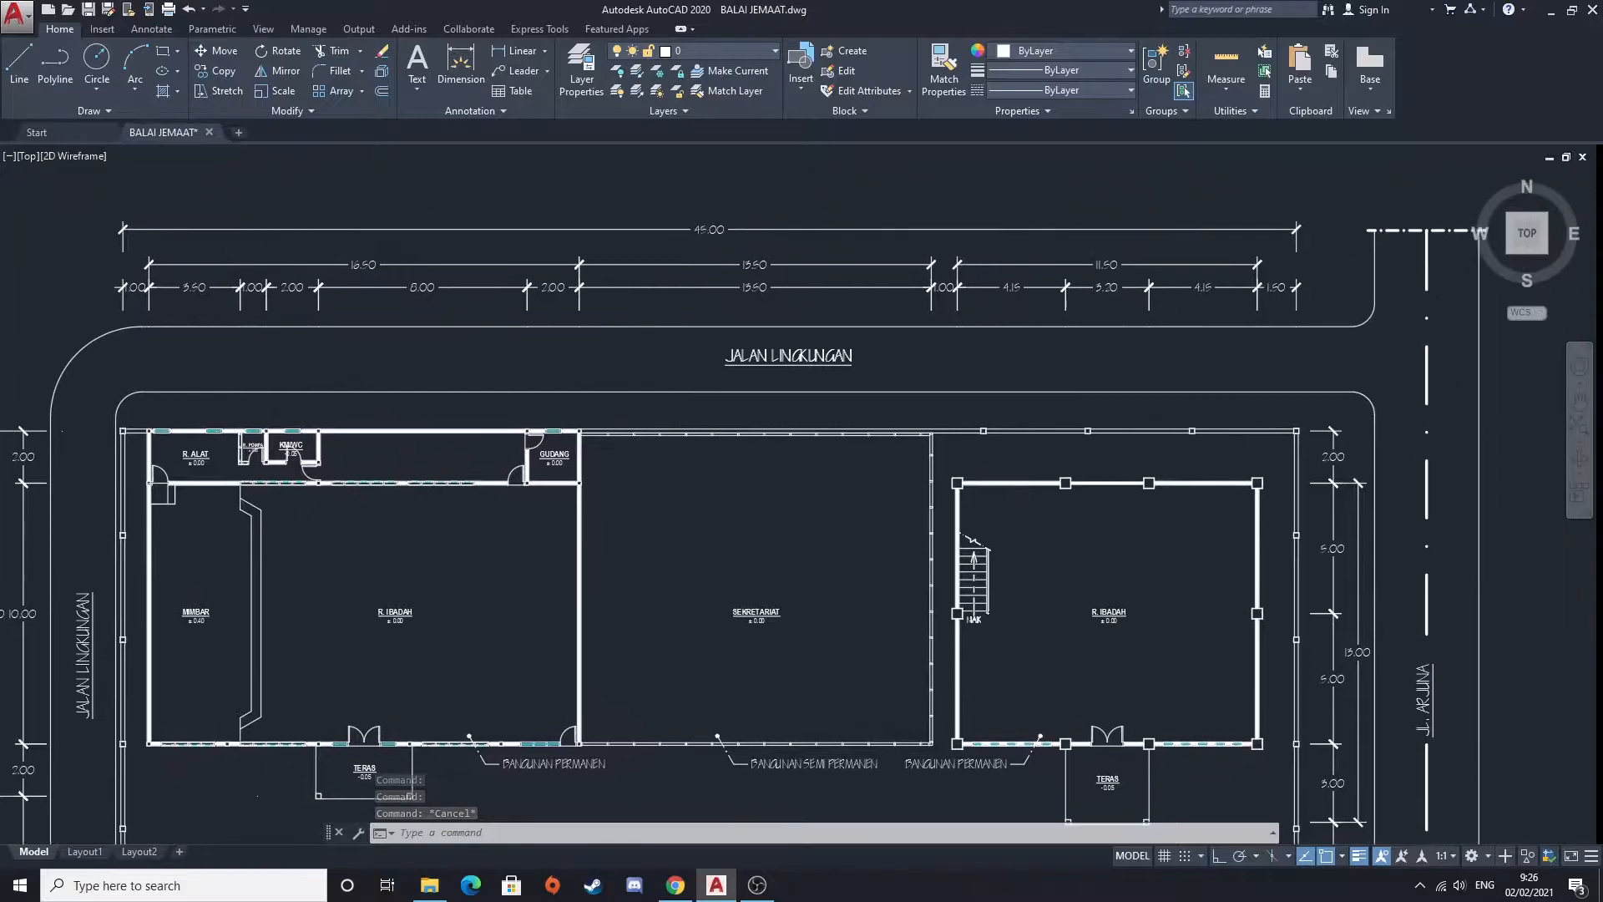
Inspect the SITE PLAN RENCANA worship building closely, covering the MIMBAR, R. IBADAH, GUDANG, KM/WC, stairs and planted edges
{"action": "scroll", "coordinate": [689, 328], "scroll_direction": "down", "scroll_amount": 4}
{"action": "mouse_move", "coordinate": [634, 776]}
{"action": "middle_mouse_down"}
{"action": "mouse_move", "coordinate": [583, 519]}
{"action": "mouse_move", "coordinate": [583, 385]}
{"action": "mouse_move", "coordinate": [551, 338]}
{"action": "middle_mouse_up"}
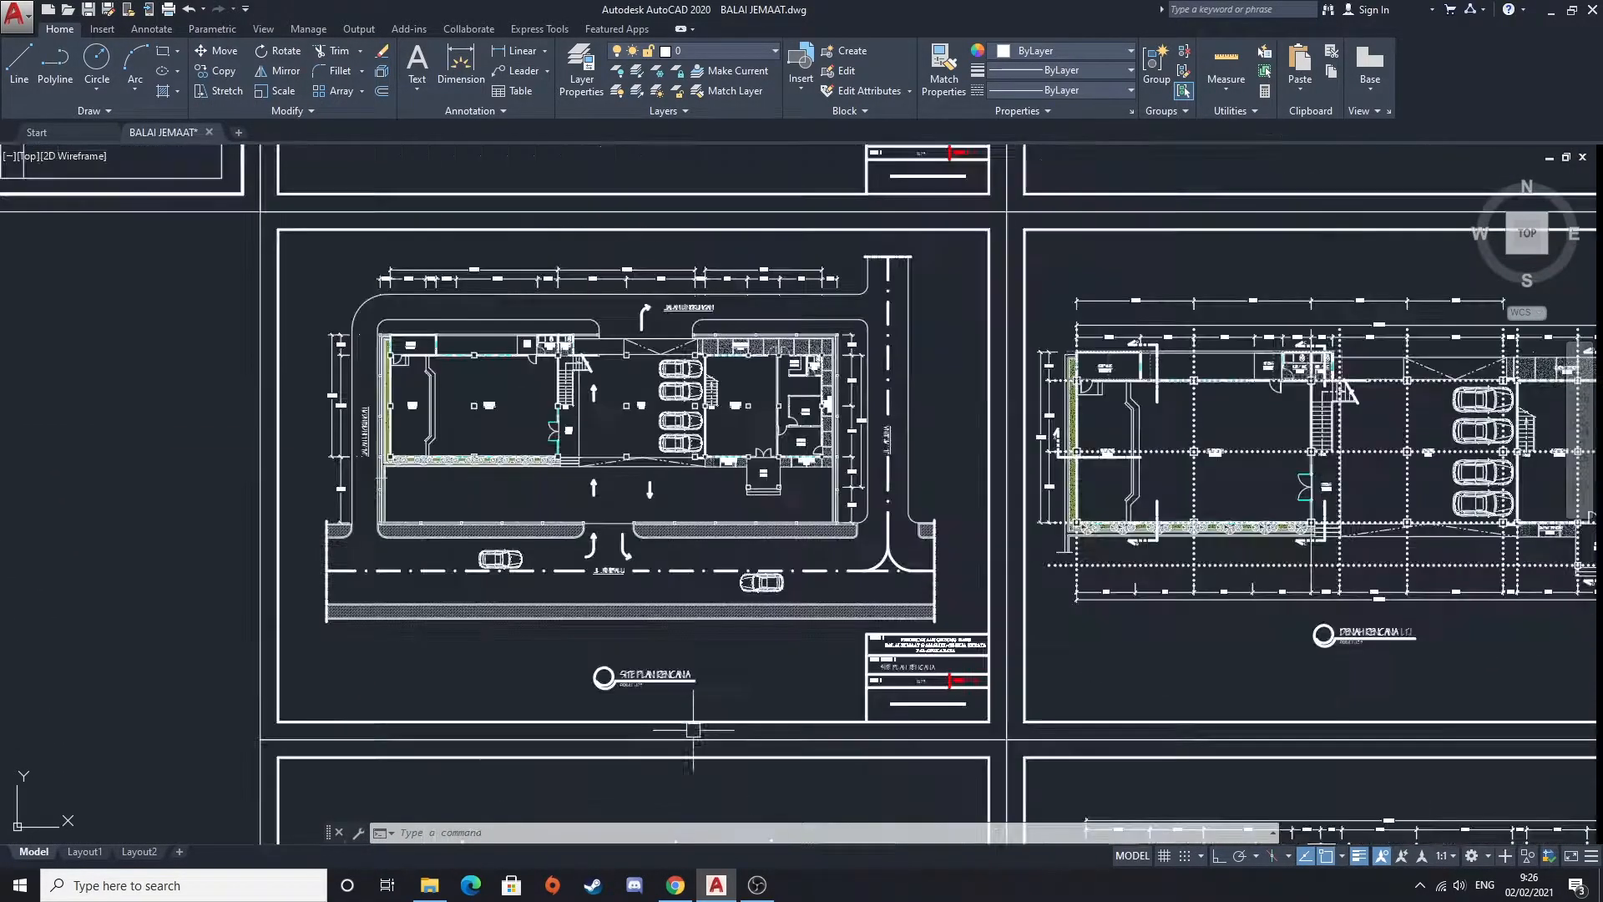
{"action": "scroll", "coordinate": [522, 548], "scroll_direction": "up", "scroll_amount": 2}
{"action": "mouse_move", "coordinate": [397, 375]}
{"action": "middle_mouse_down"}
{"action": "mouse_move", "coordinate": [503, 456]}
{"action": "mouse_move", "coordinate": [493, 551]}
{"action": "middle_mouse_up"}
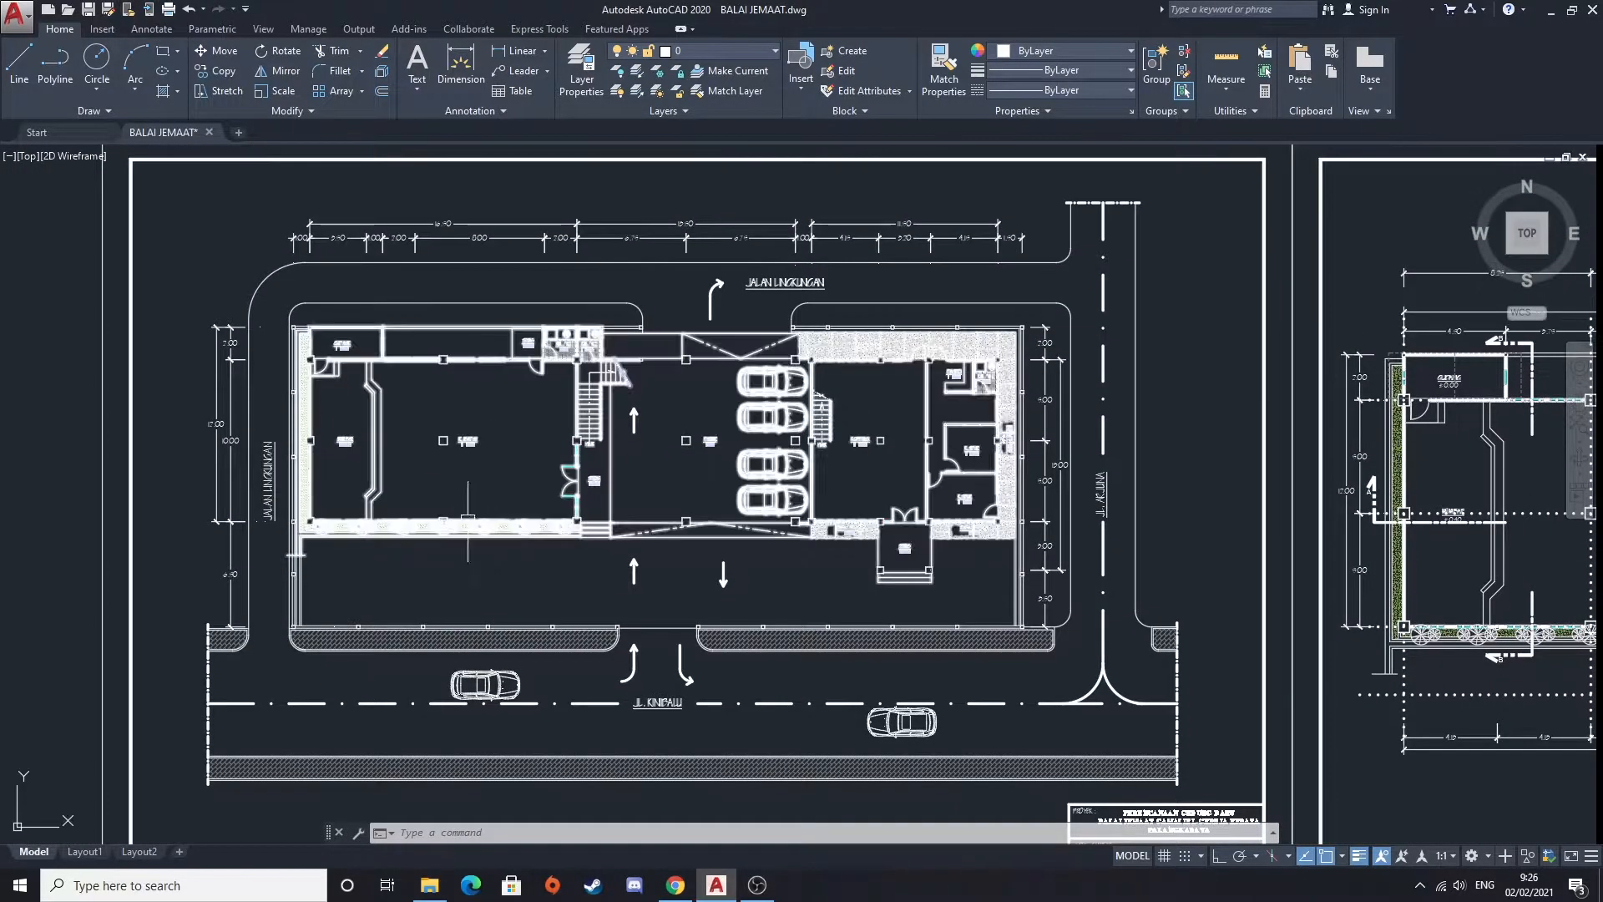
{"action": "scroll", "coordinate": [300, 412], "scroll_direction": "up", "scroll_amount": 2}
{"action": "scroll", "coordinate": [302, 412], "scroll_direction": "up", "scroll_amount": 2}
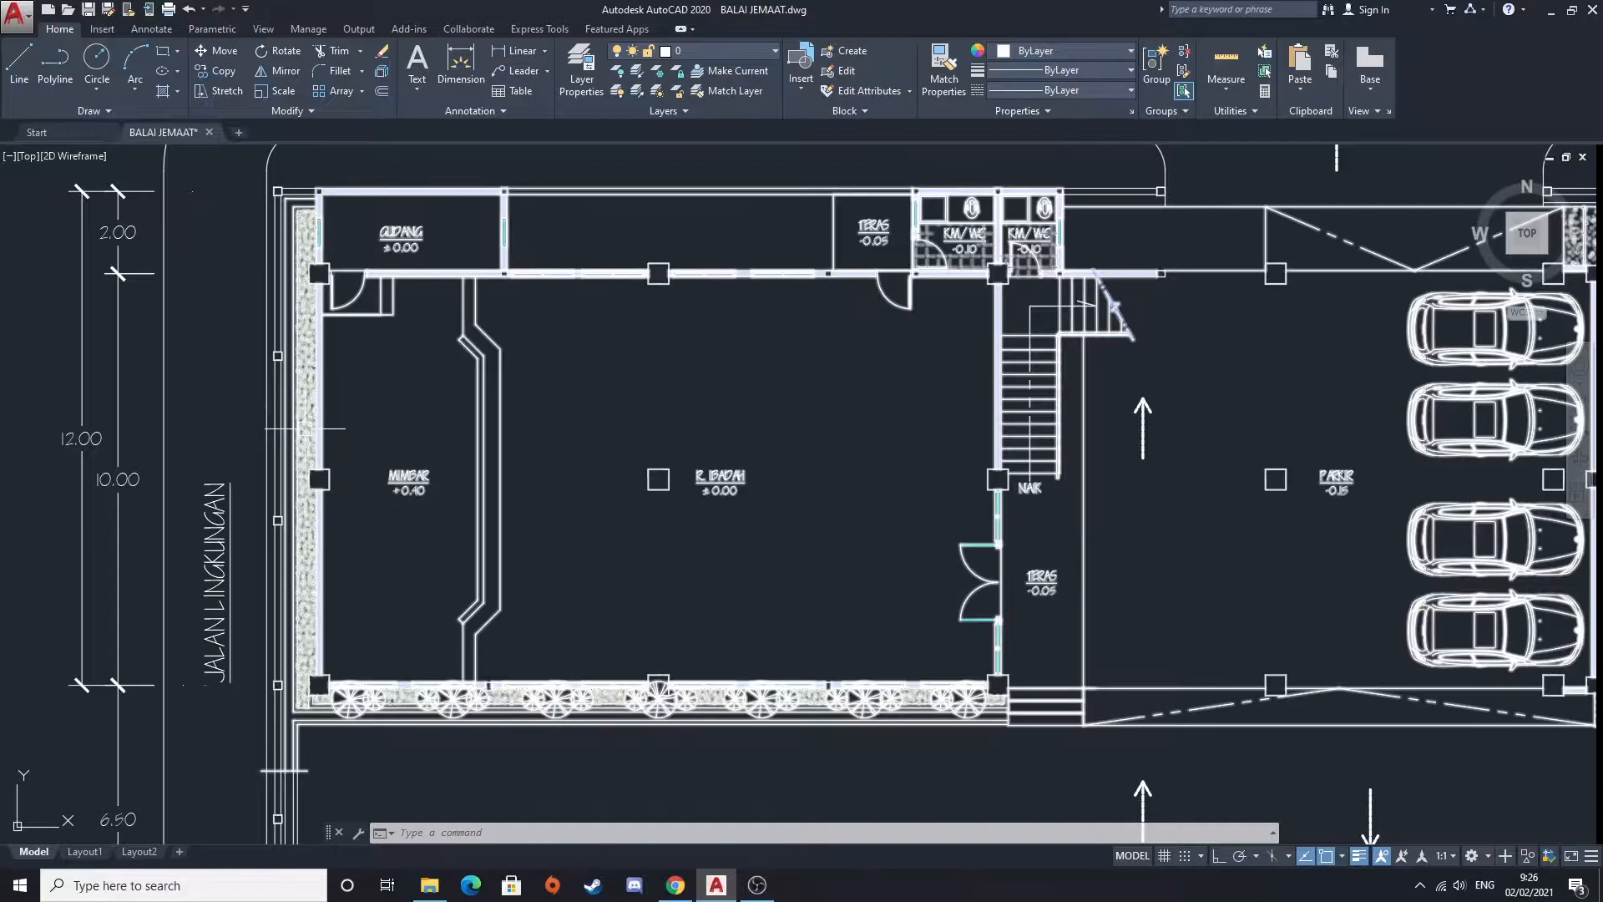
{"action": "scroll", "coordinate": [627, 394], "scroll_direction": "down", "scroll_amount": 6}
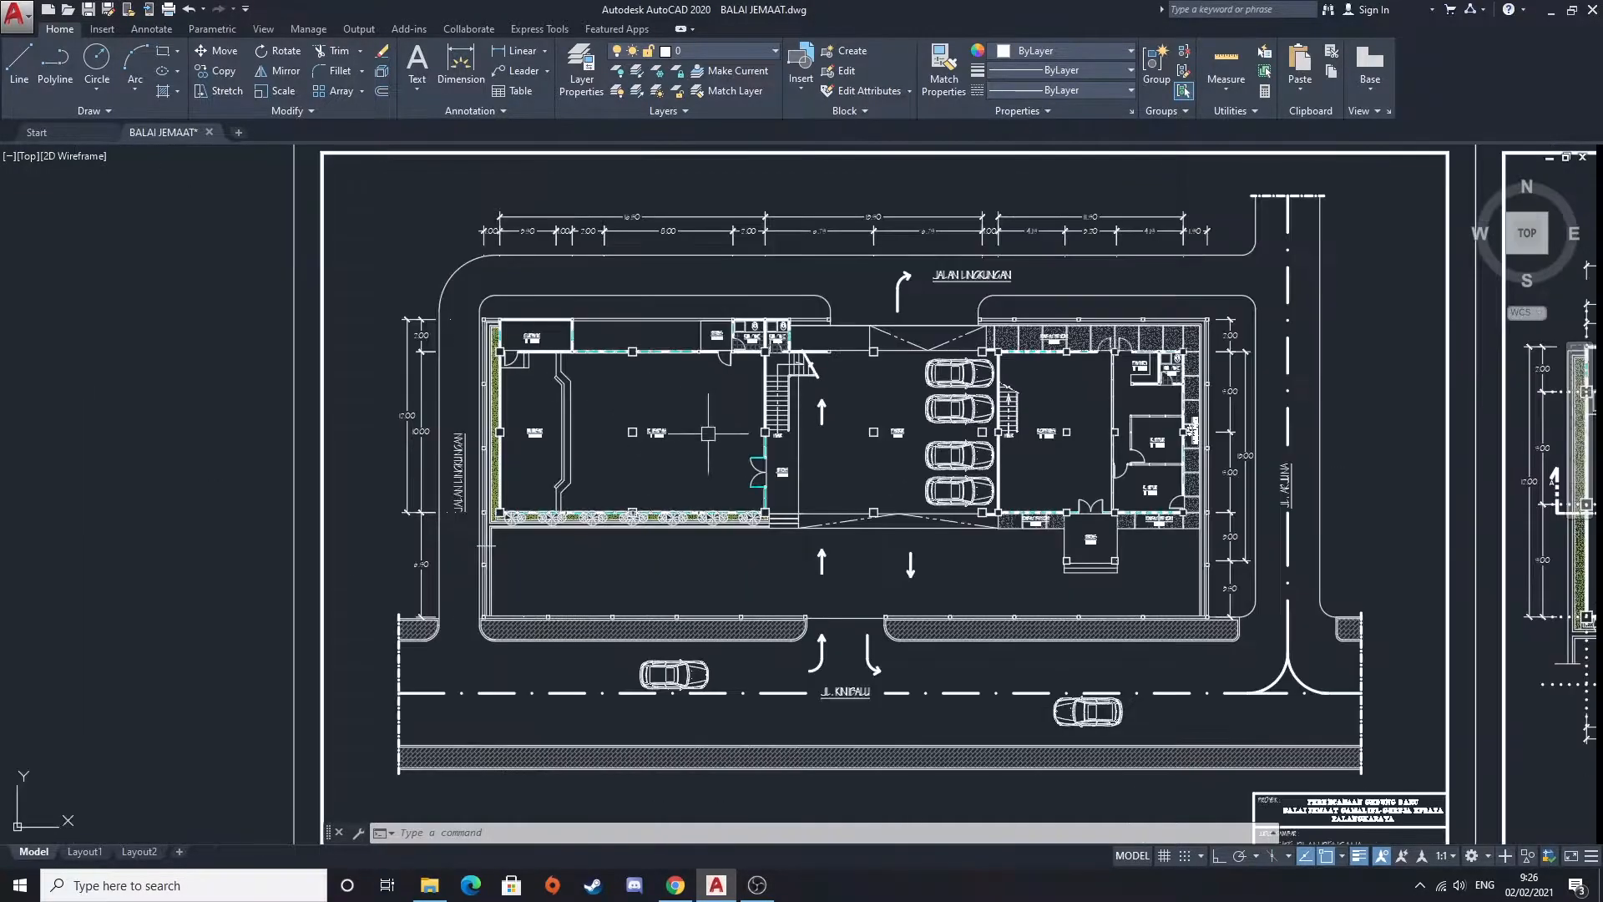
Browse the proposed floor plan sheets from DENAH RENCANA LT.1 to LT.2 and the sheets that follow
{"action": "middle_click_drag", "start_coordinate": [674, 434], "coordinate": [468, 413]}
{"action": "middle_click_drag", "start_coordinate": [1152, 501], "coordinate": [534, 455]}
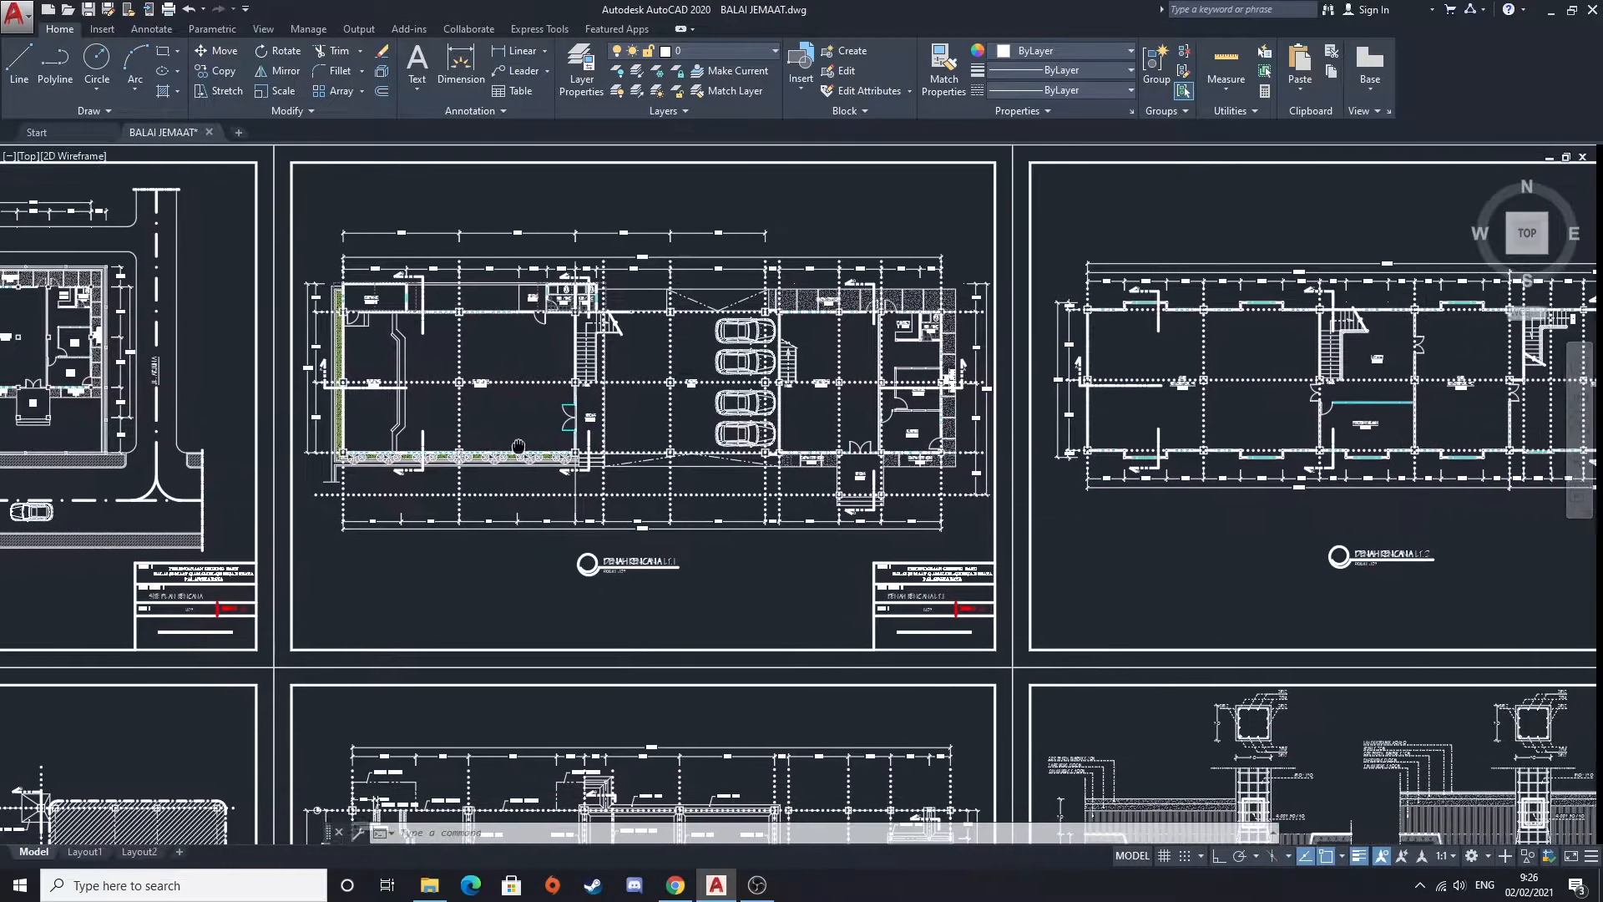
{"action": "mouse_move", "coordinate": [699, 450]}
{"action": "middle_mouse_down"}
{"action": "mouse_move", "coordinate": [543, 447]}
{"action": "mouse_move", "coordinate": [752, 449]}
{"action": "middle_mouse_up"}
{"action": "scroll", "coordinate": [543, 447], "scroll_direction": "down", "scroll_amount": 2}
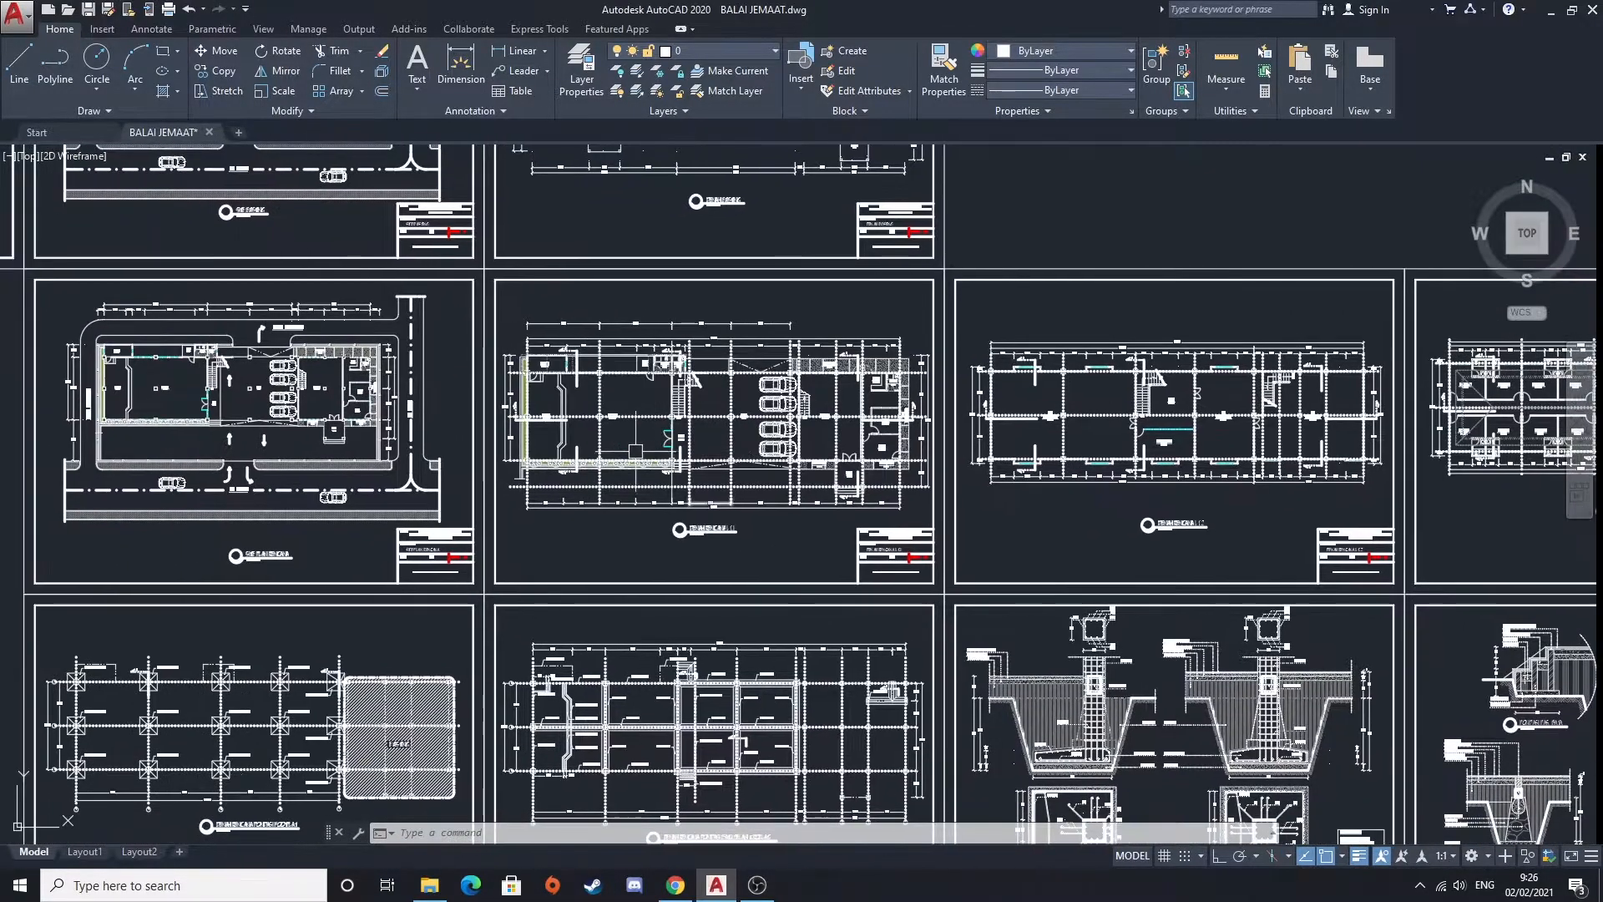
{"action": "middle_click_drag", "start_coordinate": [955, 502], "coordinate": [620, 501]}
{"action": "scroll", "coordinate": [1004, 504], "scroll_direction": "up", "scroll_amount": 4}
{"action": "middle_click_drag", "start_coordinate": [962, 507], "coordinate": [272, 507]}
{"action": "scroll", "coordinate": [766, 472], "scroll_direction": "down", "scroll_amount": 2}
{"action": "middle_click_drag", "start_coordinate": [766, 473], "coordinate": [433, 486]}
{"action": "middle_click_drag", "start_coordinate": [772, 501], "coordinate": [402, 473]}
{"action": "scroll", "coordinate": [1019, 498], "scroll_direction": "up", "scroll_amount": 2}
{"action": "scroll", "coordinate": [952, 491], "scroll_direction": "down", "scroll_amount": 8}
Return to the SITE PLAN RENCANA sheet and study the vehicle entrance from JL. KINIBALU in relation to the building
{"action": "middle_click_drag", "start_coordinate": [197, 429], "coordinate": [540, 458]}
{"action": "scroll", "coordinate": [539, 459], "scroll_direction": "up", "scroll_amount": 6}
{"action": "scroll", "coordinate": [494, 517], "scroll_direction": "up", "scroll_amount": 2}
{"action": "middle_click_drag", "start_coordinate": [493, 516], "coordinate": [501, 420]}
{"action": "scroll", "coordinate": [601, 498], "scroll_direction": "up", "scroll_amount": 2}
{"action": "middle_click_drag", "start_coordinate": [719, 503], "coordinate": [430, 269]}
{"action": "scroll", "coordinate": [558, 357], "scroll_direction": "down", "scroll_amount": 3}
{"action": "middle_click_drag", "start_coordinate": [558, 357], "coordinate": [600, 498]}
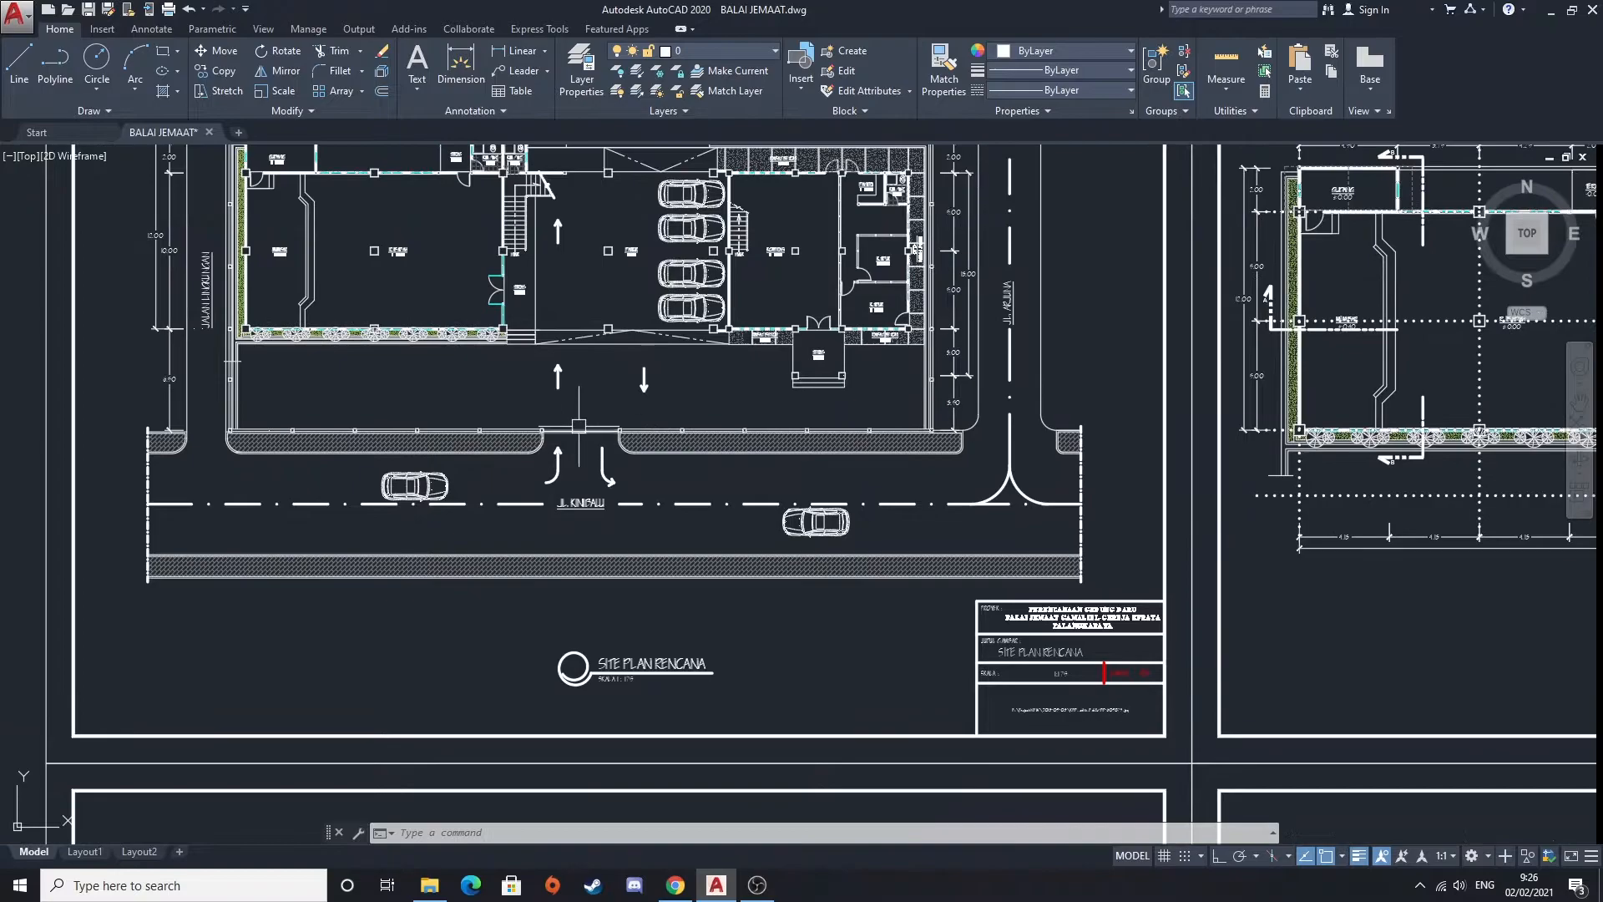
{"action": "scroll", "coordinate": [600, 497], "scroll_direction": "up", "scroll_amount": 2}
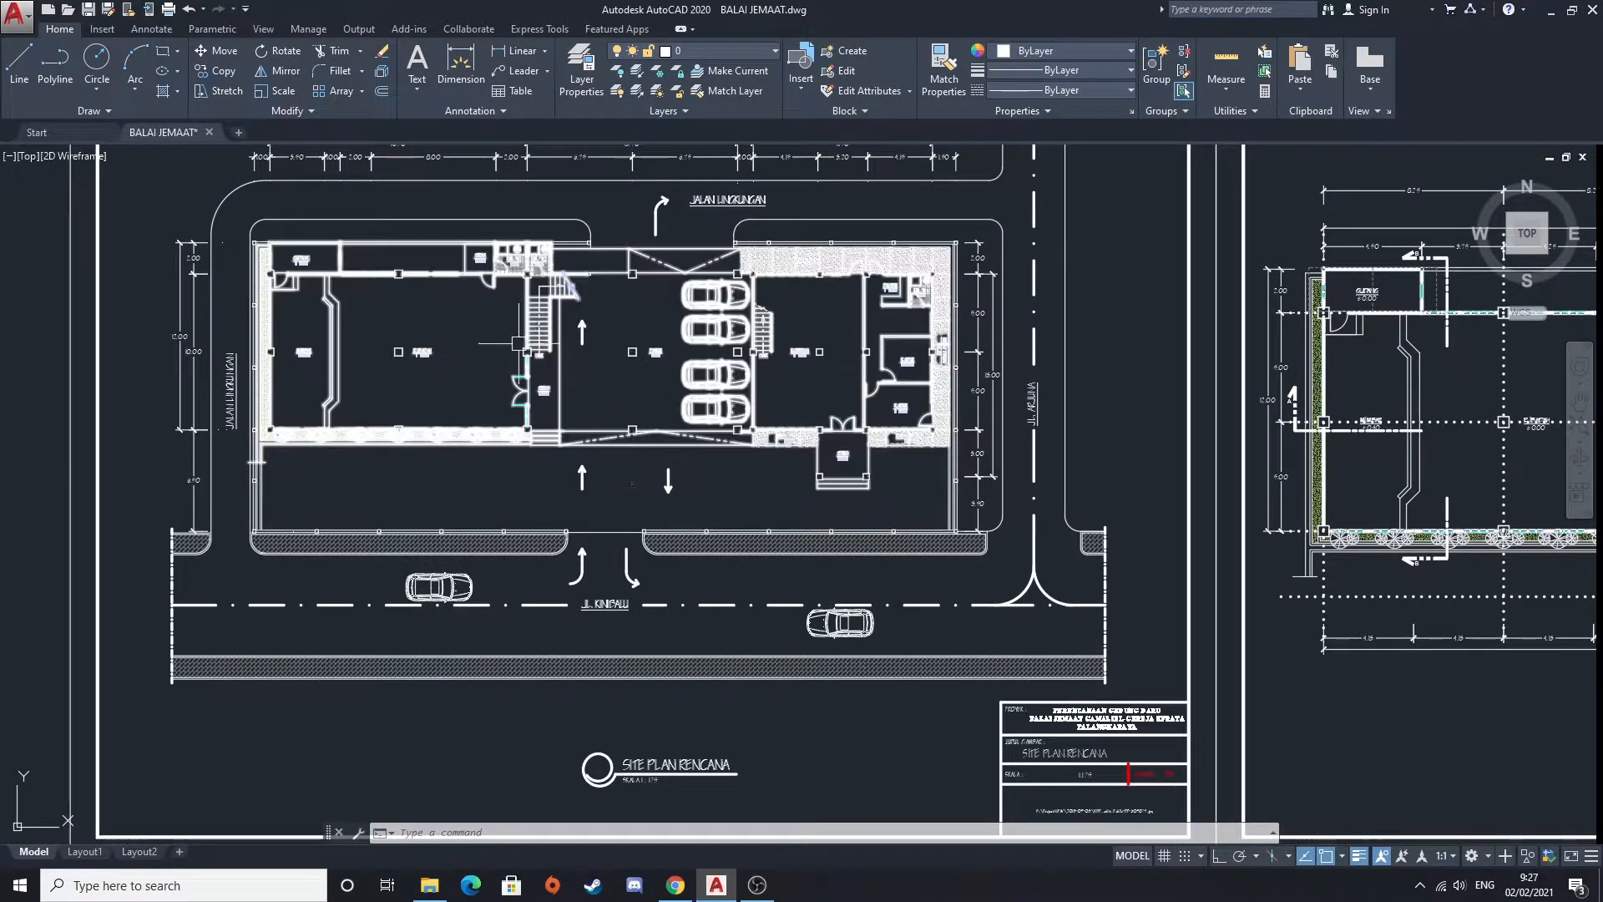
{"action": "scroll", "coordinate": [546, 638], "scroll_direction": "up", "scroll_amount": 2}
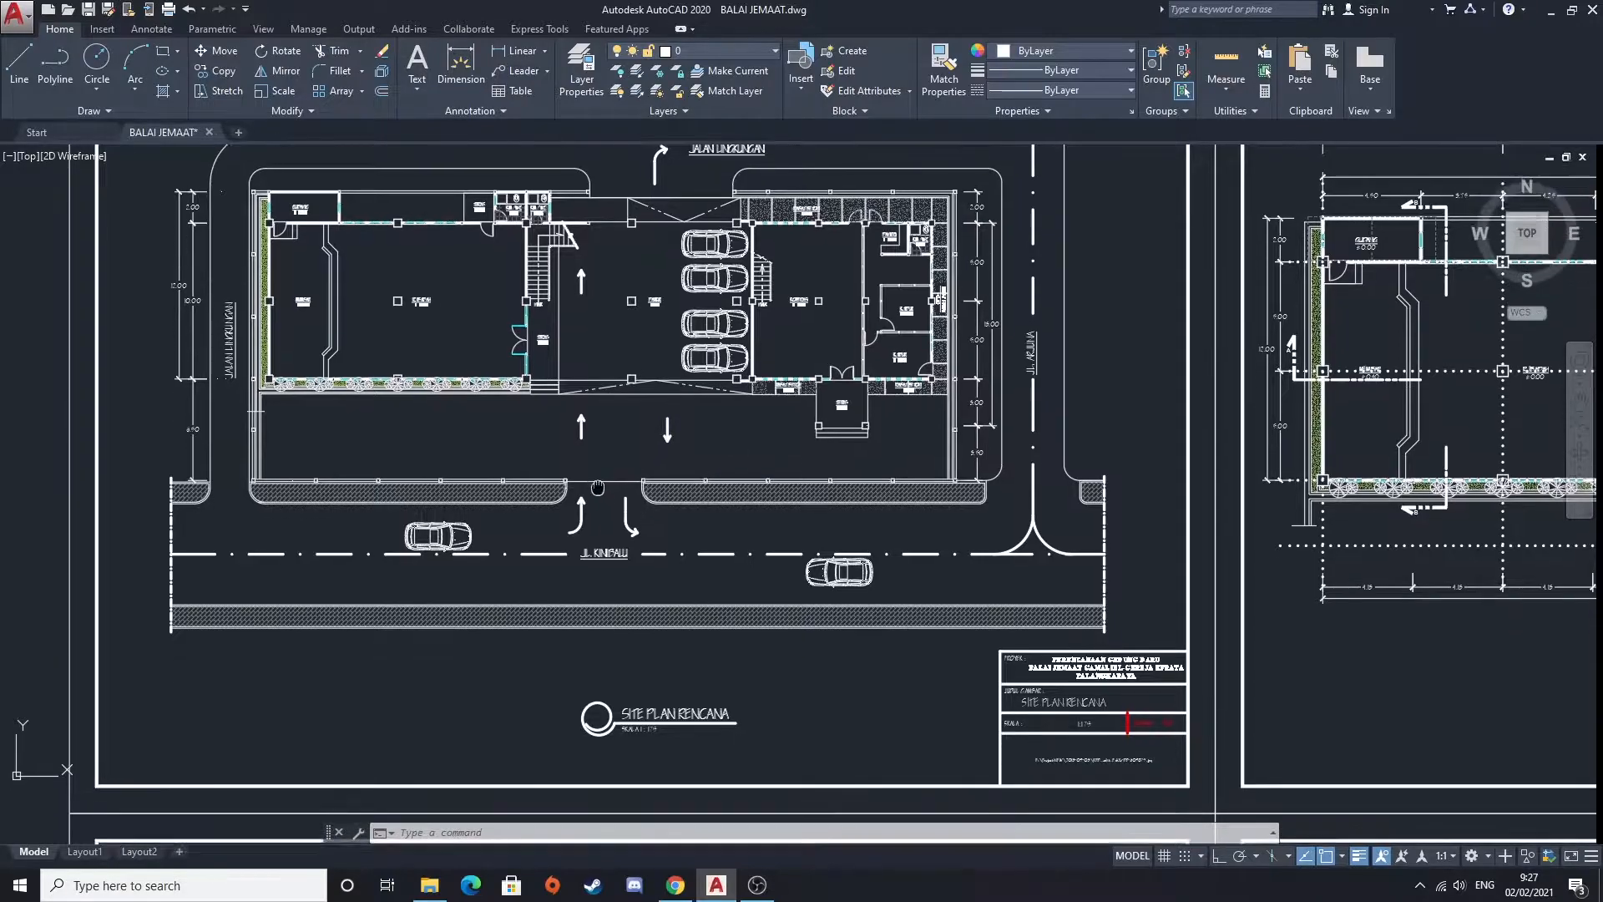
Check the SITE PLAN RENCANA dimensions along both JALAN LINGKUNGAN sides, together with the PARKIR area and adjoining rooms
{"action": "middle_click_drag", "start_coordinate": [519, 457], "coordinate": [433, 348]}
{"action": "scroll", "coordinate": [632, 402], "scroll_direction": "down", "scroll_amount": 2}
{"action": "middle_click_drag", "start_coordinate": [341, 329], "coordinate": [452, 543]}
{"action": "scroll", "coordinate": [341, 451], "scroll_direction": "up", "scroll_amount": 2}
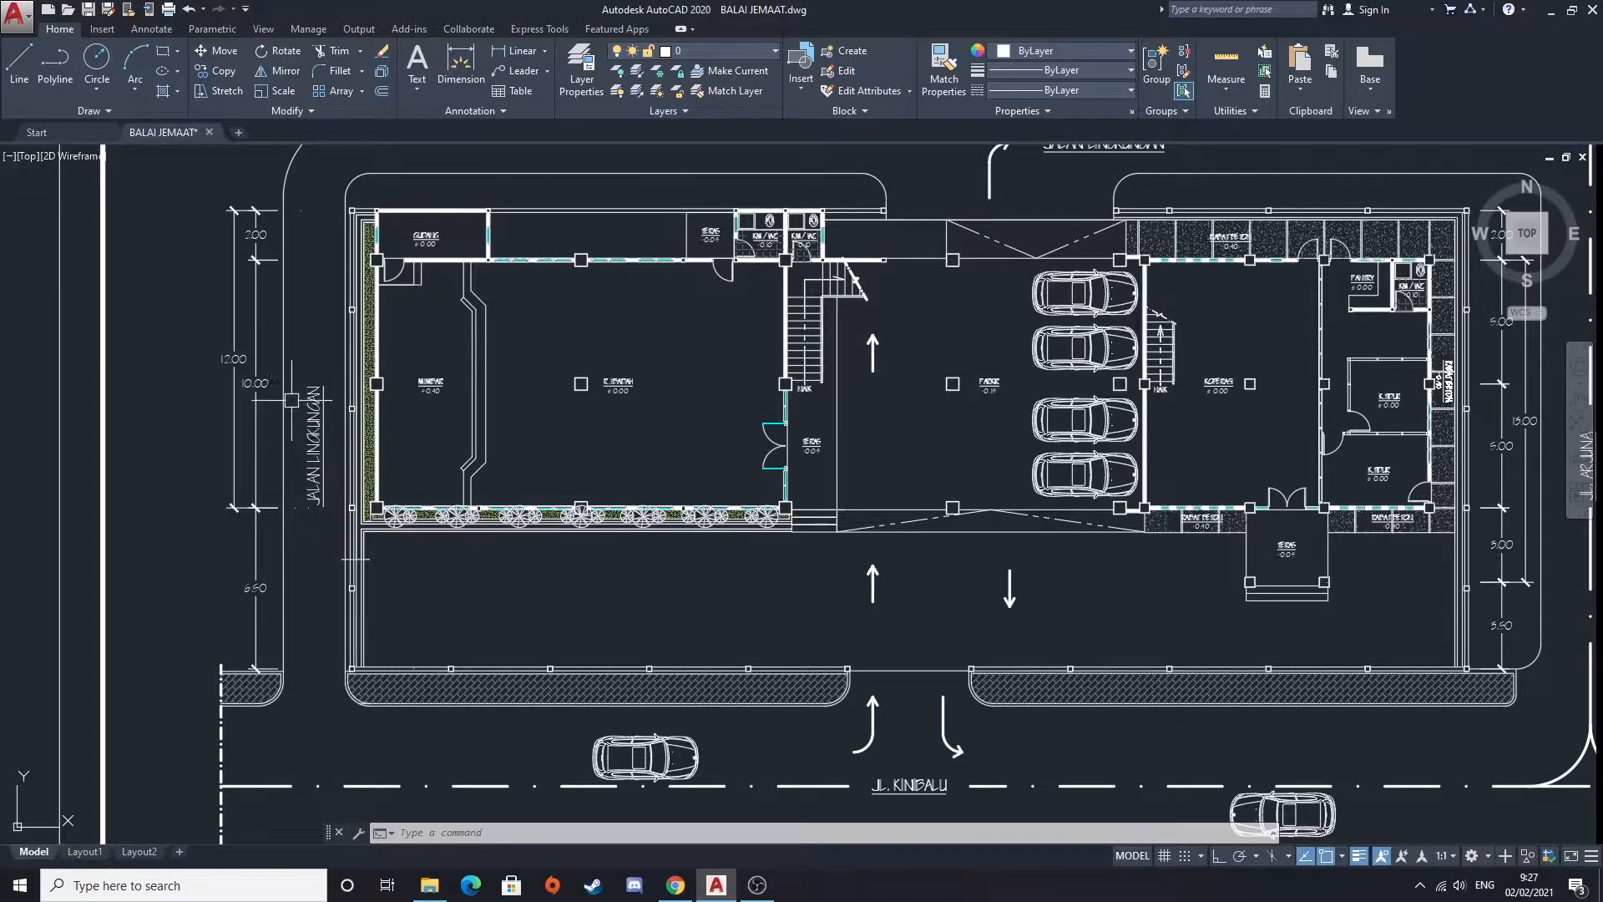
{"action": "middle_click_drag", "start_coordinate": [768, 272], "coordinate": [547, 431]}
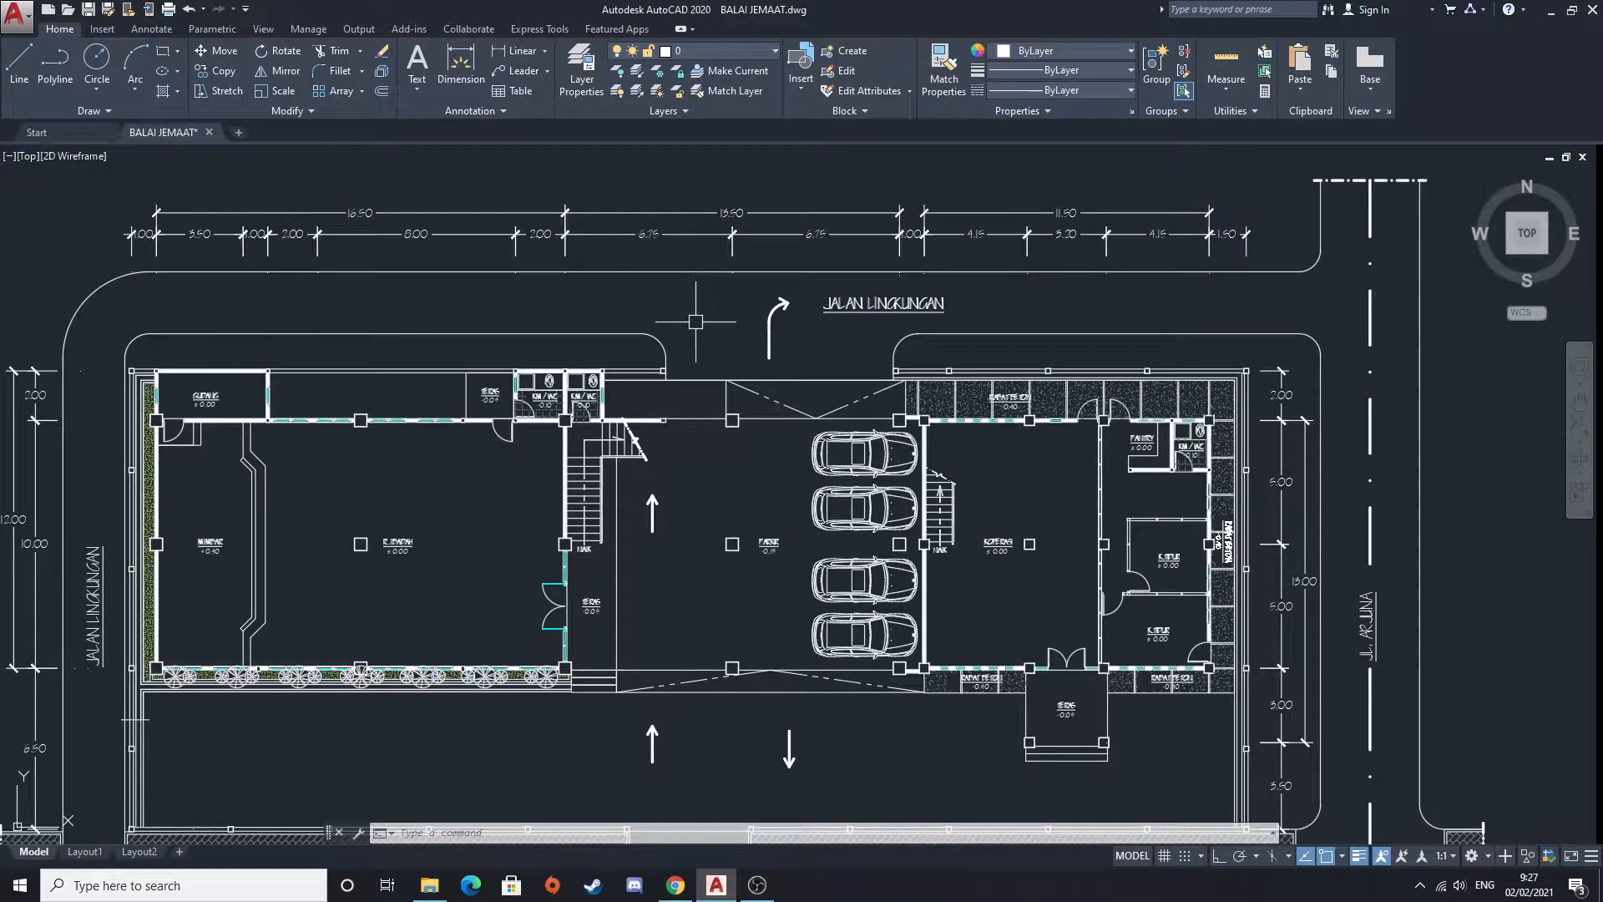
{"action": "scroll", "coordinate": [672, 309], "scroll_direction": "down", "scroll_amount": 4}
{"action": "middle_click_drag", "start_coordinate": [628, 254], "coordinate": [256, 340]}
{"action": "middle_click_drag", "start_coordinate": [868, 540], "coordinate": [853, 509]}
{"action": "middle_click_drag", "start_coordinate": [800, 350], "coordinate": [1299, 269]}
{"action": "scroll", "coordinate": [531, 321], "scroll_direction": "up", "scroll_amount": 4}
{"action": "middle_click_drag", "start_coordinate": [703, 285], "coordinate": [466, 216]}
{"action": "scroll", "coordinate": [451, 267], "scroll_direction": "down", "scroll_amount": 2}
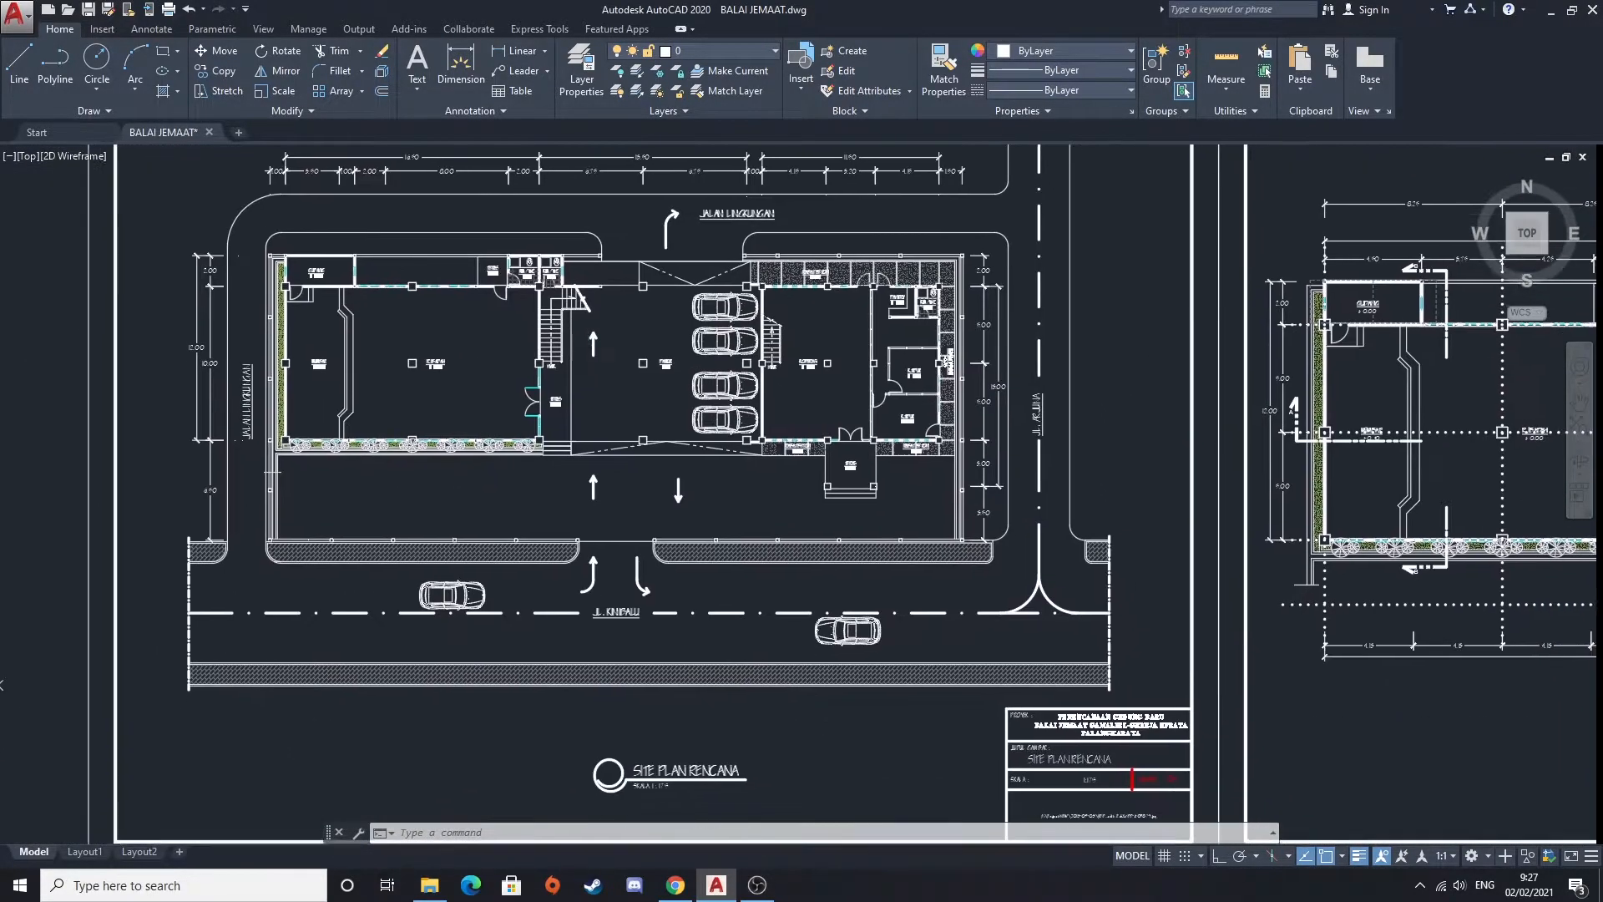
Inspect the SITE PLAN RENCANA sheet's title block, covering its project, drawing title, scale and sheet number fields
{"action": "middle_click_drag", "start_coordinate": [447, 403], "coordinate": [439, 399]}
{"action": "middle_click_drag", "start_coordinate": [588, 494], "coordinate": [393, 372]}
{"action": "middle_click_drag", "start_coordinate": [504, 561], "coordinate": [605, 529]}
{"action": "scroll", "coordinate": [971, 616], "scroll_direction": "up", "scroll_amount": 4}
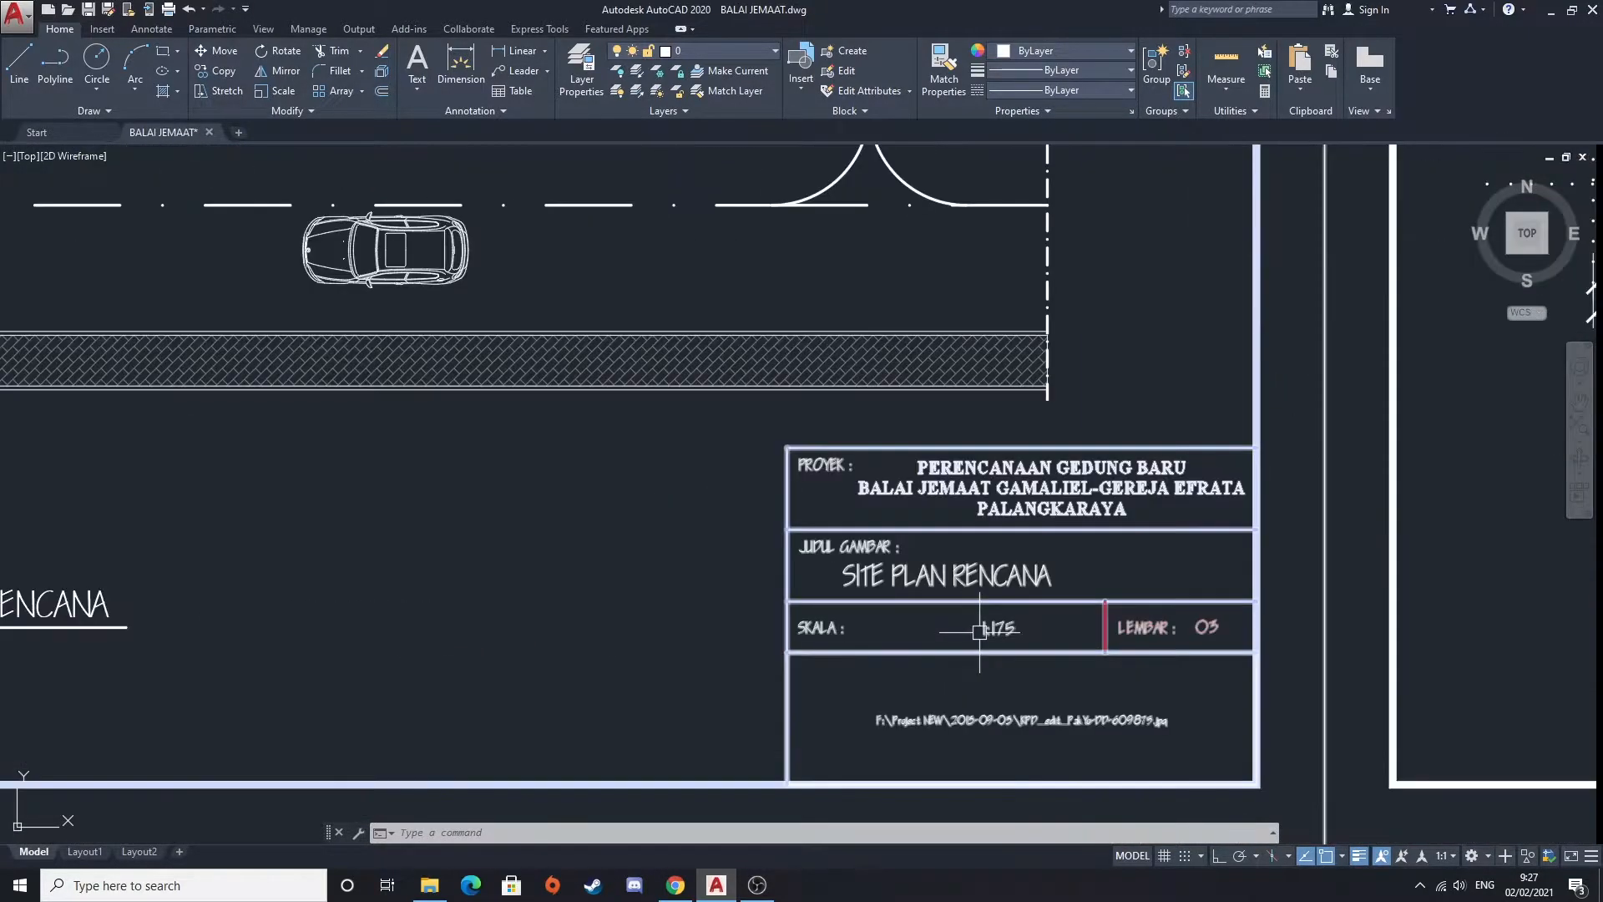
{"action": "scroll", "coordinate": [785, 460], "scroll_direction": "down", "scroll_amount": 2}
Examine the DENAH RENCANA LT.1 floor plan, covering its grid columns, dimensions, section marks, worship hall and PARKIR area
{"action": "scroll", "coordinate": [788, 461], "scroll_direction": "down", "scroll_amount": 2}
{"action": "middle_click_drag", "start_coordinate": [759, 431], "coordinate": [344, 544]}
{"action": "middle_click_drag", "start_coordinate": [825, 472], "coordinate": [601, 547]}
{"action": "middle_click_drag", "start_coordinate": [802, 497], "coordinate": [547, 538]}
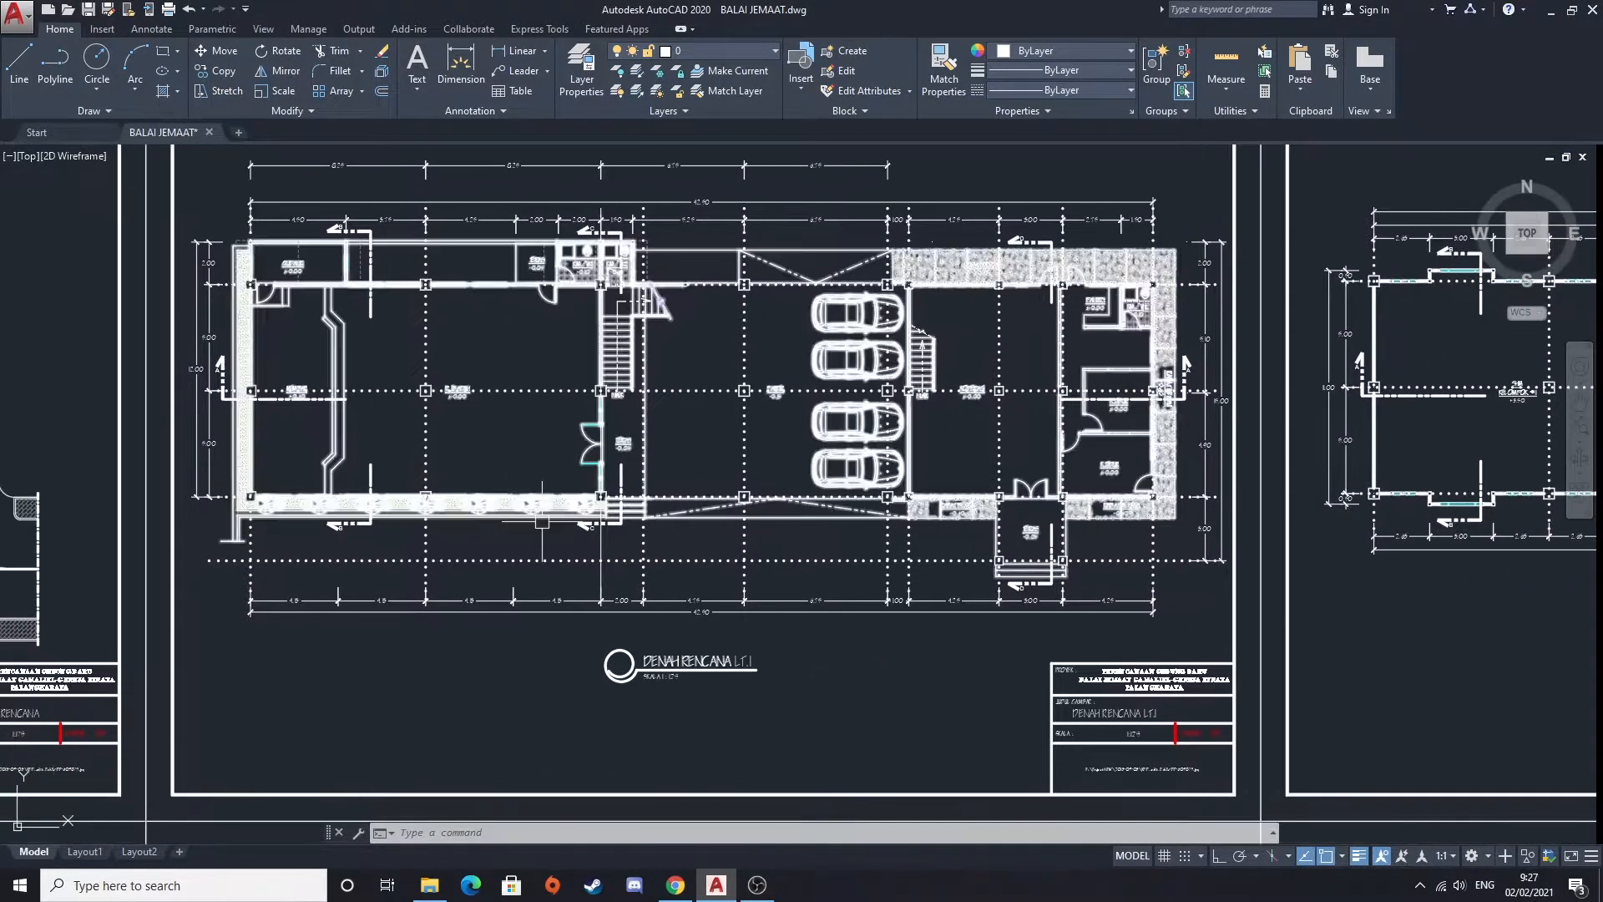
{"action": "middle_click_drag", "start_coordinate": [452, 425], "coordinate": [466, 329]}
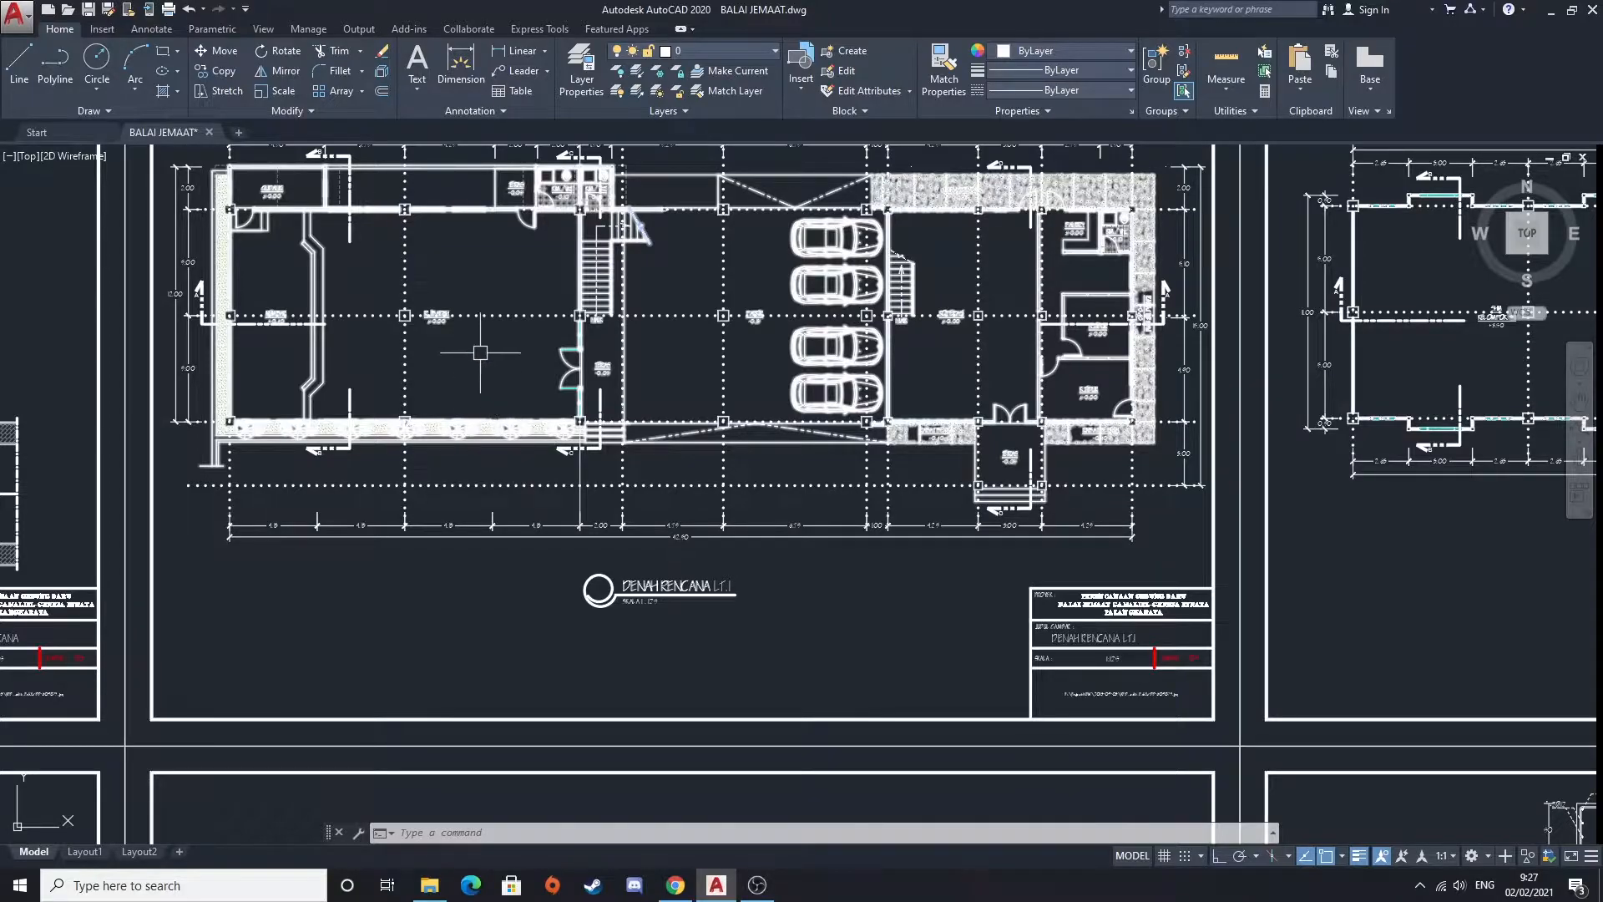
{"action": "middle_click_drag", "start_coordinate": [454, 431], "coordinate": [424, 373]}
{"action": "middle_click_drag", "start_coordinate": [304, 301], "coordinate": [293, 526]}
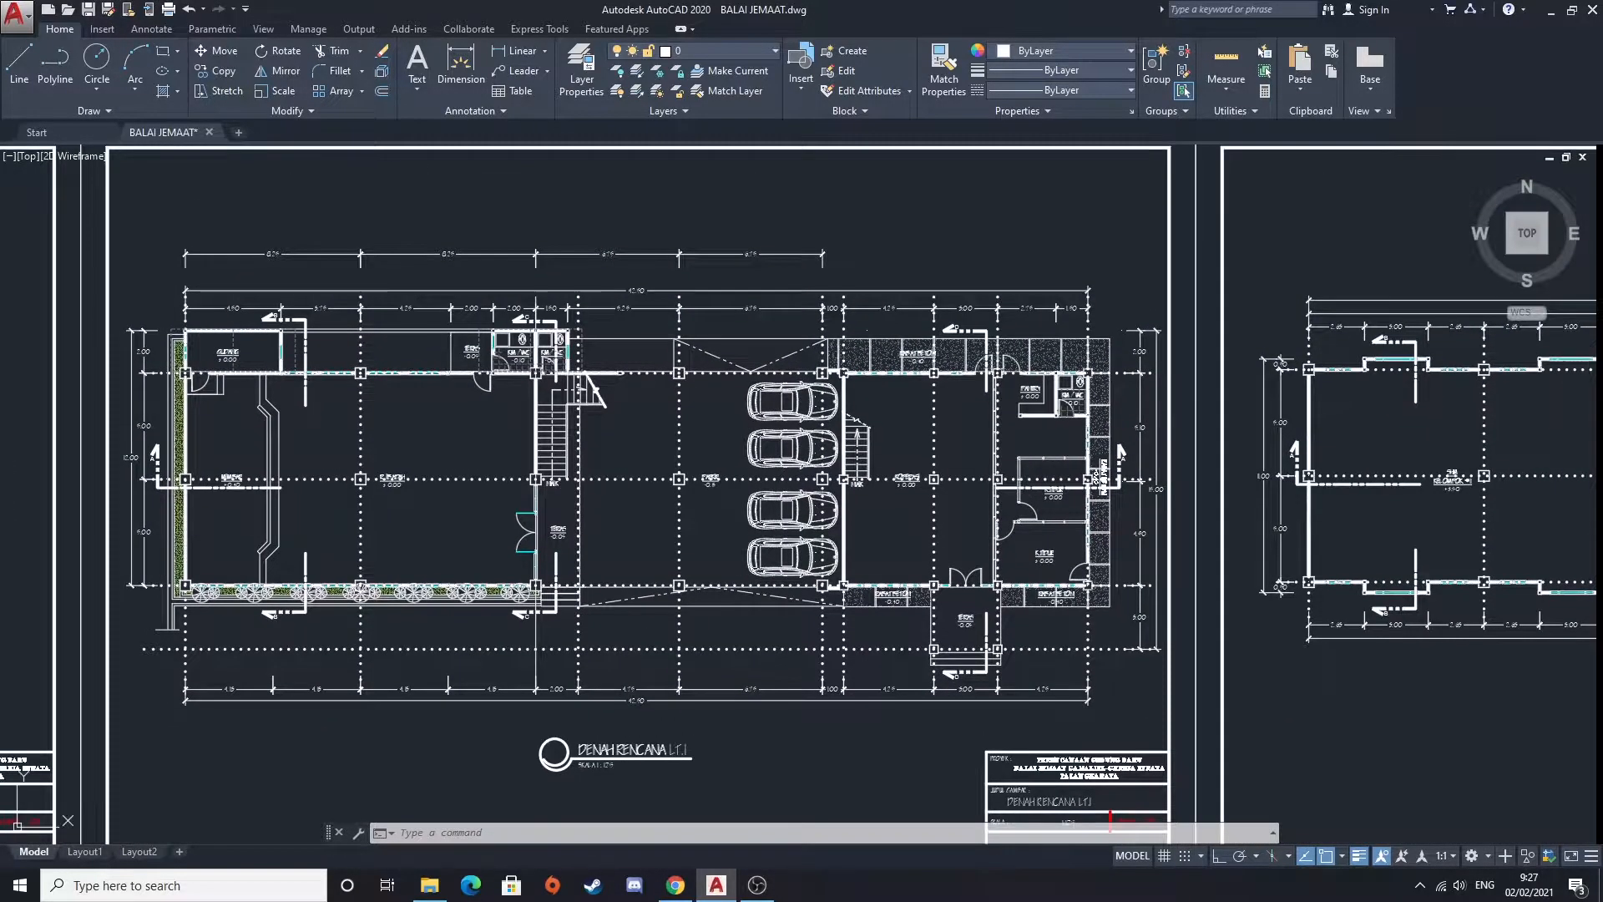
{"action": "middle_click_drag", "start_coordinate": [161, 479], "coordinate": [258, 449]}
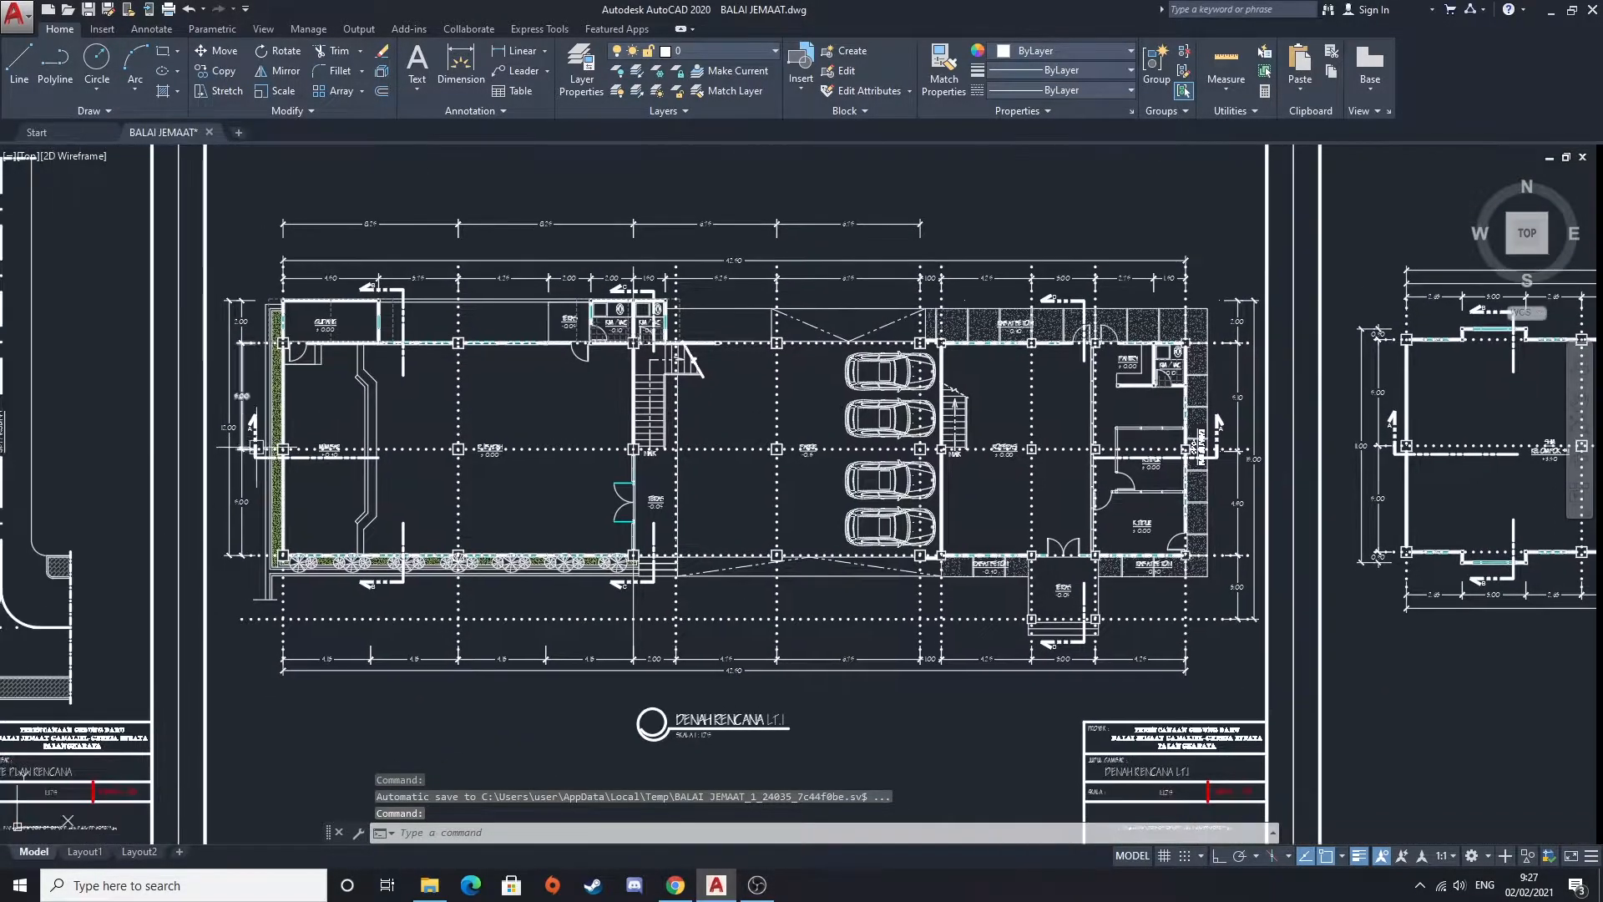
{"action": "scroll", "coordinate": [333, 469], "scroll_direction": "up", "scroll_amount": 2}
{"action": "middle_click_drag", "start_coordinate": [352, 519], "coordinate": [268, 499]}
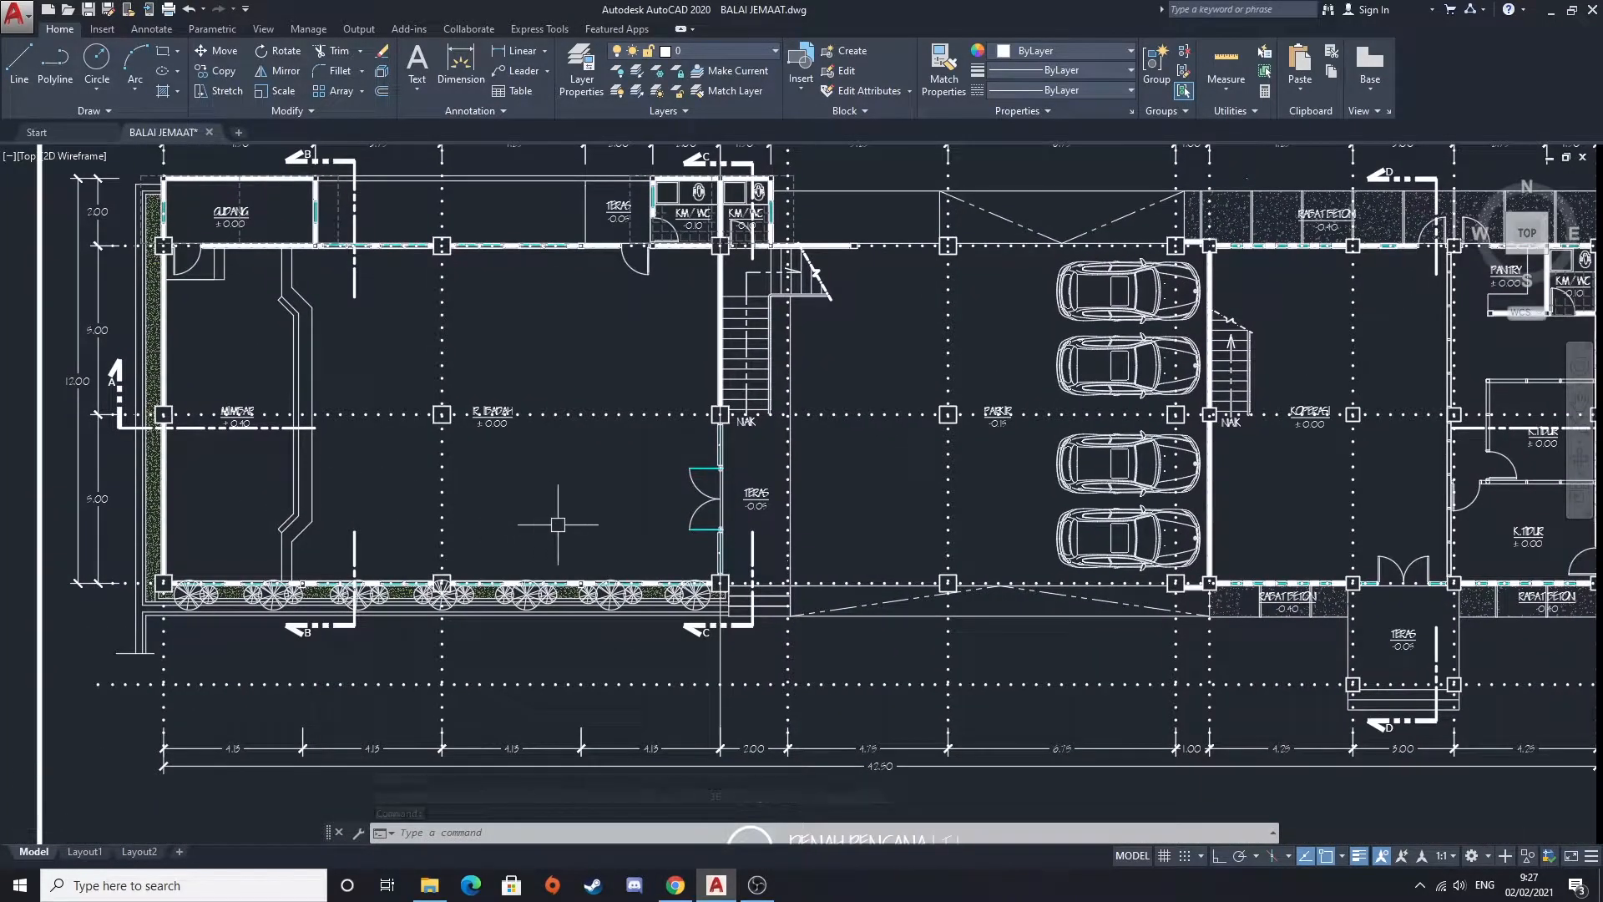
Examine the DENAH RENCANA LT.2 floor plan, covering the KELOMPOK rooms, PERPUSTAKAAN, section marks and dimension chains
{"action": "scroll", "coordinate": [768, 480], "scroll_direction": "down", "scroll_amount": 6}
{"action": "mouse_move", "coordinate": [821, 511]}
{"action": "middle_mouse_down"}
{"action": "mouse_move", "coordinate": [640, 435]}
{"action": "mouse_move", "coordinate": [648, 537]}
{"action": "mouse_move", "coordinate": [756, 564]}
{"action": "middle_mouse_up"}
{"action": "scroll", "coordinate": [640, 434], "scroll_direction": "up", "scroll_amount": 4}
{"action": "scroll", "coordinate": [668, 510], "scroll_direction": "up", "scroll_amount": 2}
{"action": "scroll", "coordinate": [665, 504], "scroll_direction": "down", "scroll_amount": 4}
{"action": "middle_click_drag", "start_coordinate": [665, 504], "coordinate": [252, 468]}
{"action": "scroll", "coordinate": [1025, 568], "scroll_direction": "up", "scroll_amount": 4}
{"action": "middle_click_drag", "start_coordinate": [942, 508], "coordinate": [751, 609]}
{"action": "scroll", "coordinate": [581, 376], "scroll_direction": "down", "scroll_amount": 2}
{"action": "mouse_move", "coordinate": [526, 365]}
{"action": "middle_mouse_down"}
{"action": "mouse_move", "coordinate": [660, 509]}
{"action": "mouse_move", "coordinate": [523, 421]}
{"action": "middle_mouse_up"}
{"action": "middle_click_drag", "start_coordinate": [677, 451], "coordinate": [906, 477]}
{"action": "scroll", "coordinate": [686, 536], "scroll_direction": "up", "scroll_amount": 5}
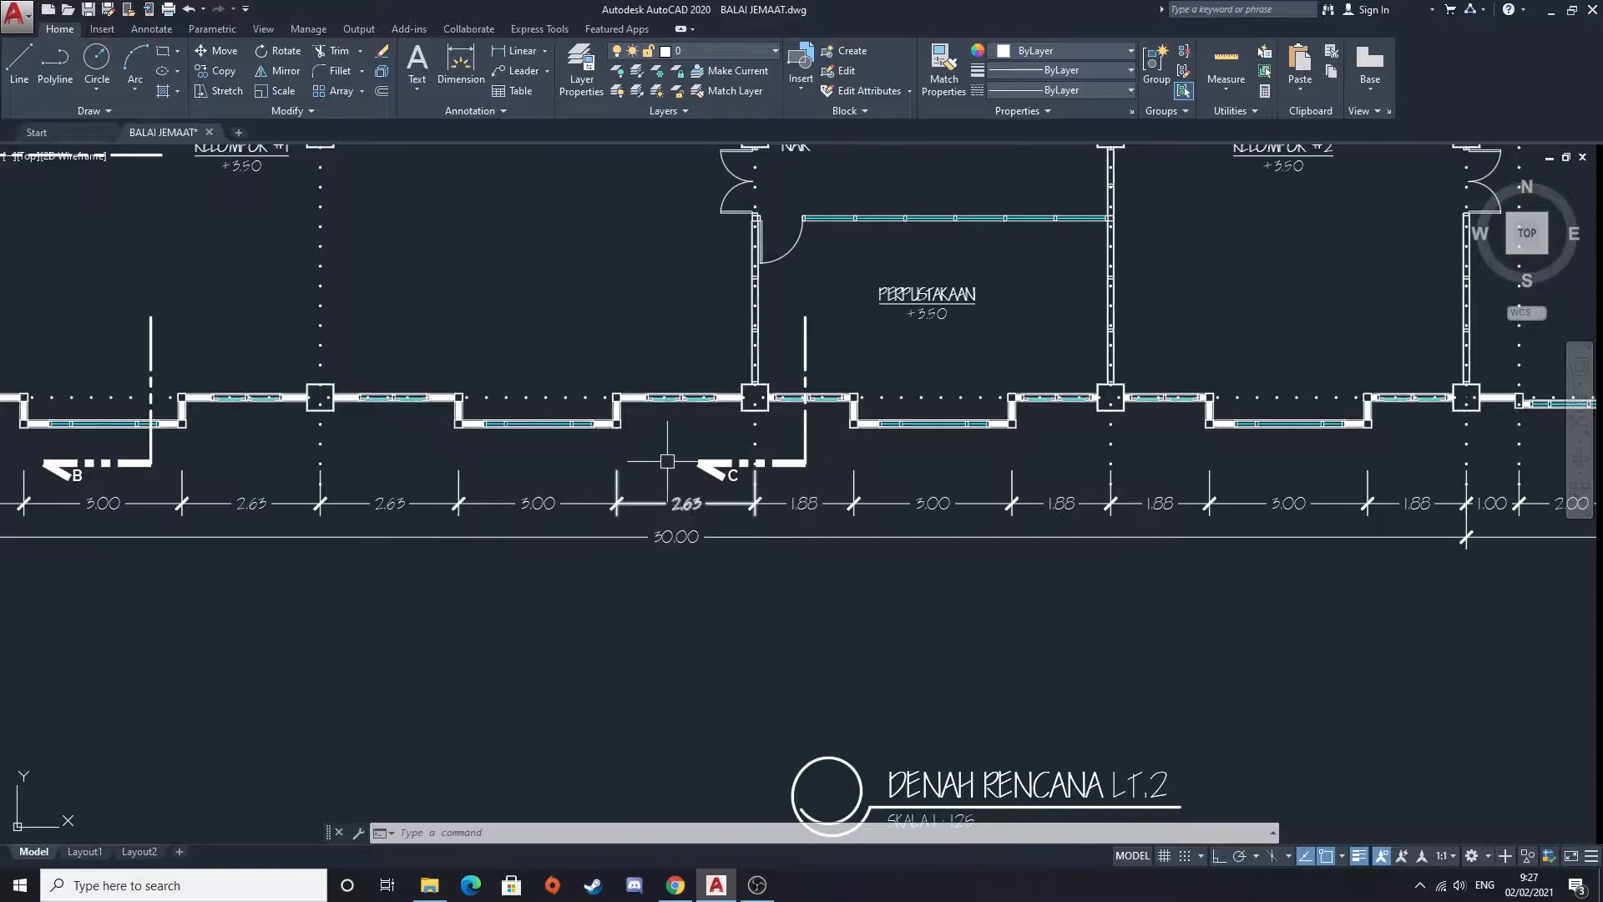
{"action": "scroll", "coordinate": [630, 428], "scroll_direction": "down", "scroll_amount": 4}
{"action": "middle_click_drag", "start_coordinate": [631, 428], "coordinate": [645, 504]}
Examine the DENAH RENCANA LT.3 floor plan, covering the K.TIDUR bedrooms with their bathrooms, the LOBBY, stairs and grid dimensions
{"action": "middle_click_drag", "start_coordinate": [1149, 527], "coordinate": [533, 467]}
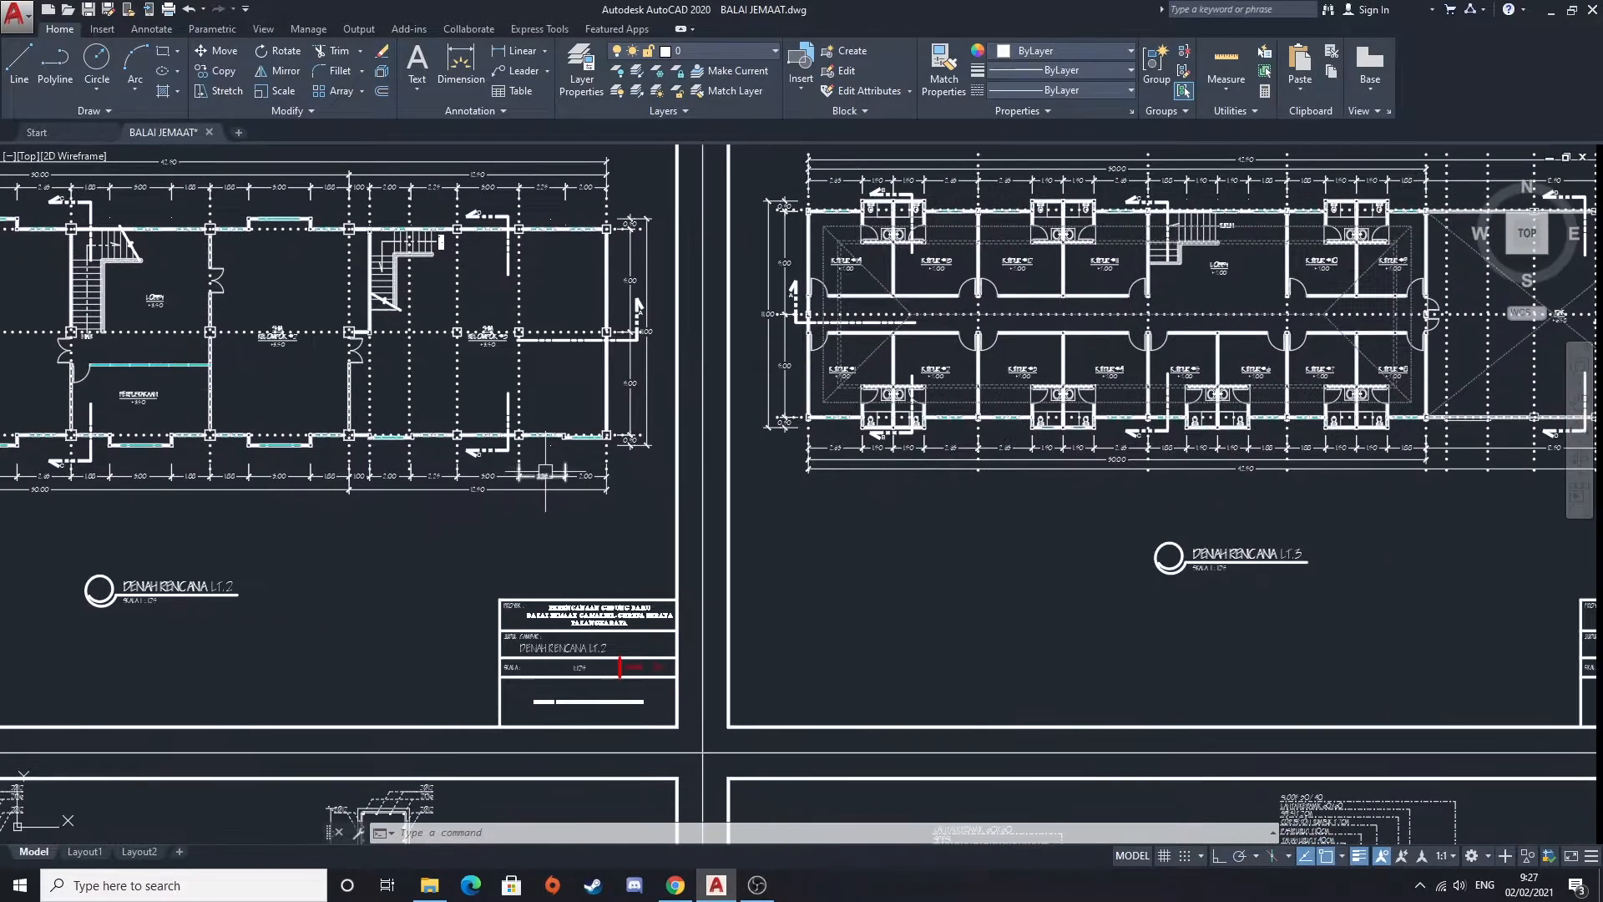
{"action": "scroll", "coordinate": [1180, 513], "scroll_direction": "up", "scroll_amount": 4}
{"action": "mouse_move", "coordinate": [1178, 515]}
{"action": "middle_mouse_down"}
{"action": "mouse_move", "coordinate": [851, 638]}
{"action": "mouse_move", "coordinate": [822, 670]}
{"action": "middle_mouse_up"}
{"action": "scroll", "coordinate": [808, 570], "scroll_direction": "down", "scroll_amount": 2}
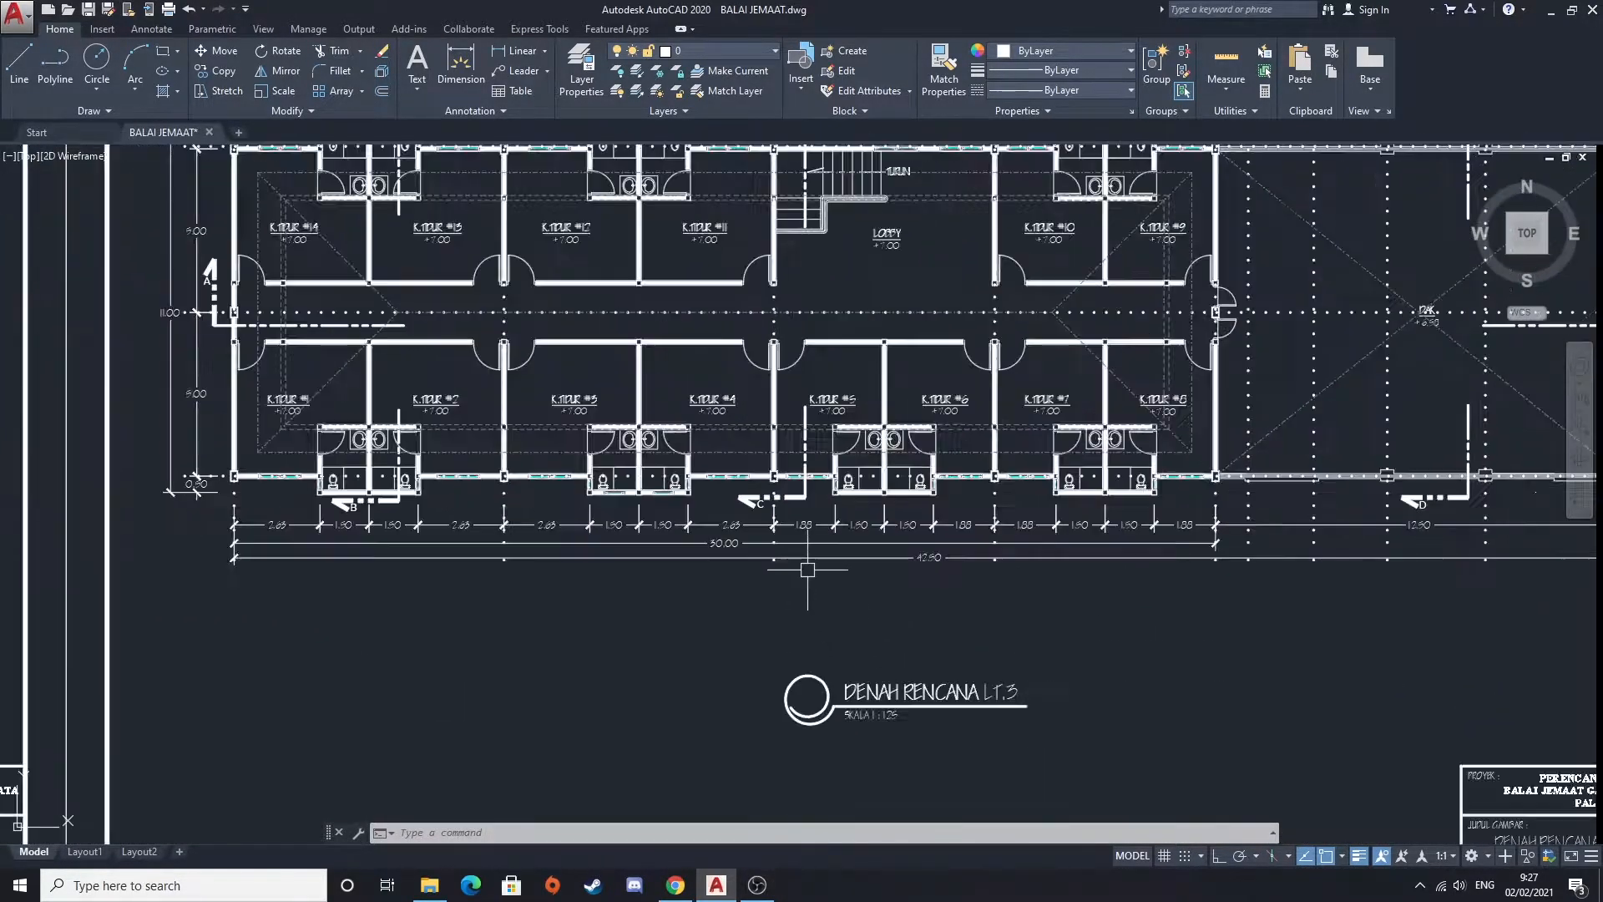
{"action": "scroll", "coordinate": [763, 530], "scroll_direction": "down", "scroll_amount": 4}
{"action": "scroll", "coordinate": [517, 429], "scroll_direction": "up", "scroll_amount": 2}
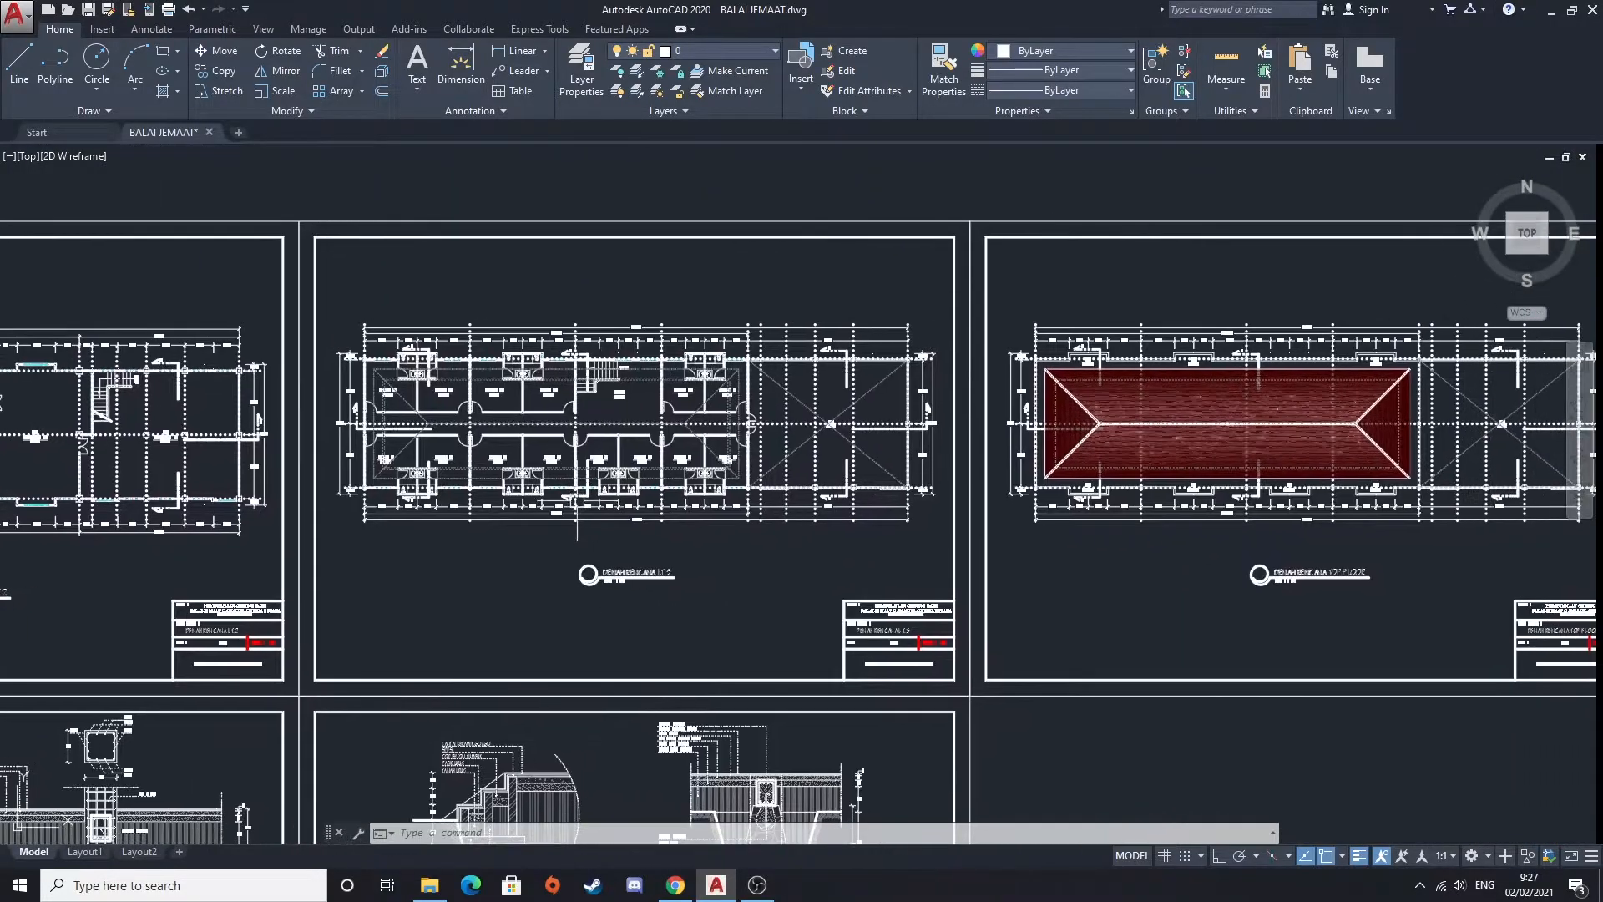
{"action": "scroll", "coordinate": [390, 404], "scroll_direction": "up", "scroll_amount": 4}
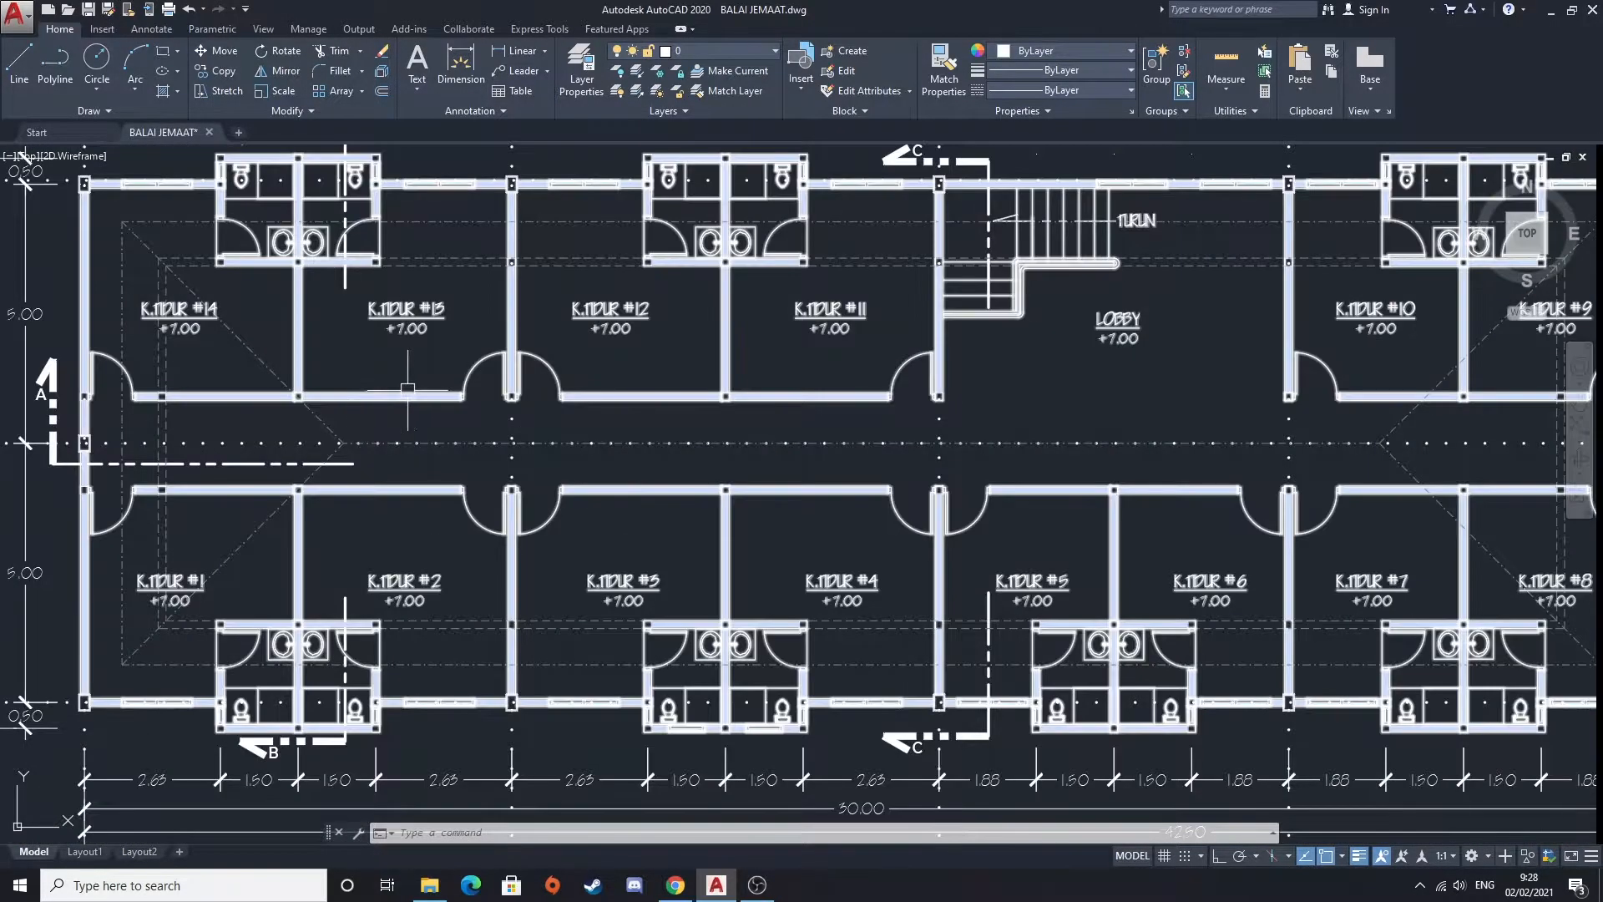
{"action": "scroll", "coordinate": [474, 365], "scroll_direction": "down", "scroll_amount": 2}
{"action": "mouse_move", "coordinate": [589, 441]}
{"action": "middle_mouse_down"}
{"action": "mouse_move", "coordinate": [457, 382]}
{"action": "mouse_move", "coordinate": [501, 429]}
{"action": "middle_mouse_up"}
{"action": "scroll", "coordinate": [431, 489], "scroll_direction": "up", "scroll_amount": 4}
{"action": "scroll", "coordinate": [469, 422], "scroll_direction": "down", "scroll_amount": 2}
{"action": "scroll", "coordinate": [501, 429], "scroll_direction": "down", "scroll_amount": 4}
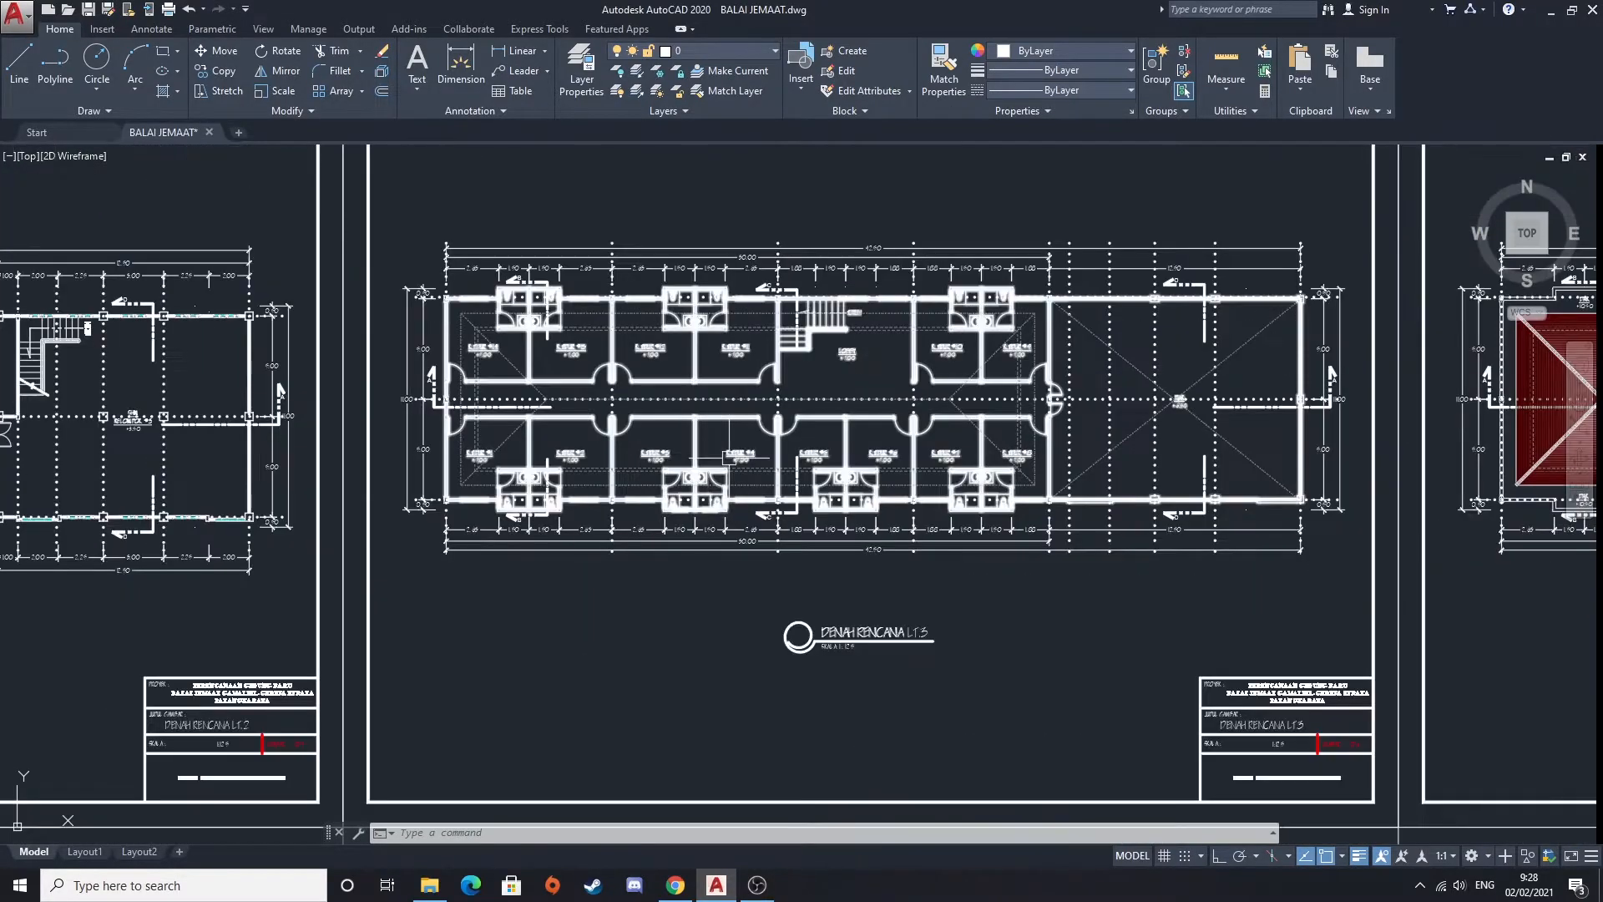
{"action": "scroll", "coordinate": [940, 484], "scroll_direction": "up", "scroll_amount": 1}
Examine the DENAH RENCANA TOP FLOOR sheet, covering the hatched hip roof, the adjoining flat deck and the surrounding dimensions
{"action": "middle_click_drag", "start_coordinate": [939, 484], "coordinate": [108, 534]}
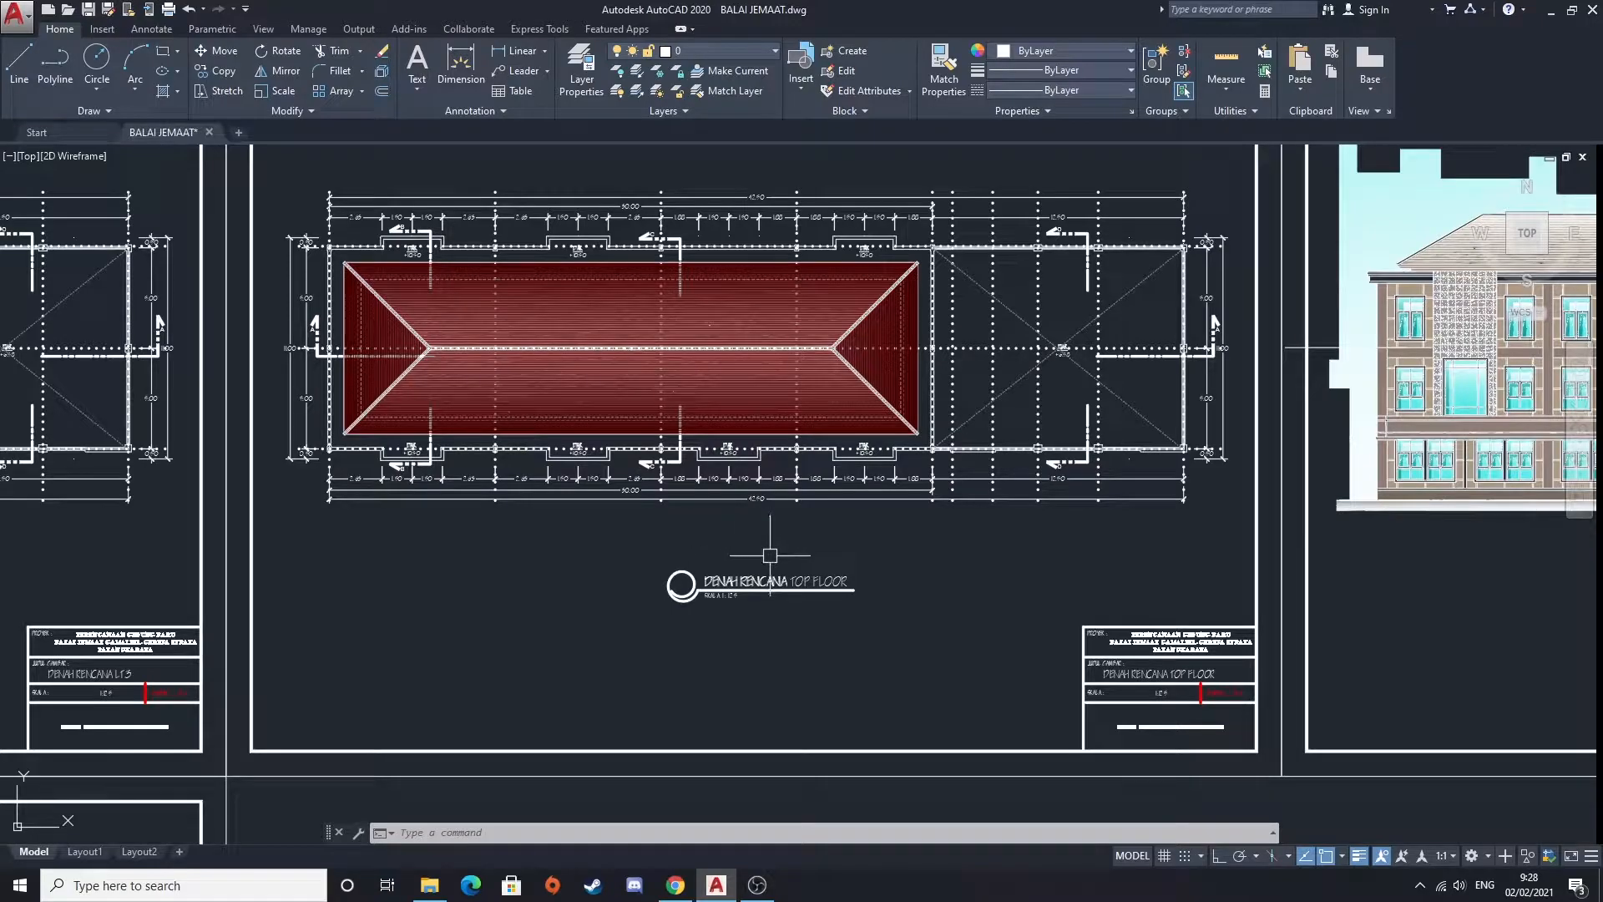
{"action": "middle_click_drag", "start_coordinate": [779, 537], "coordinate": [713, 480]}
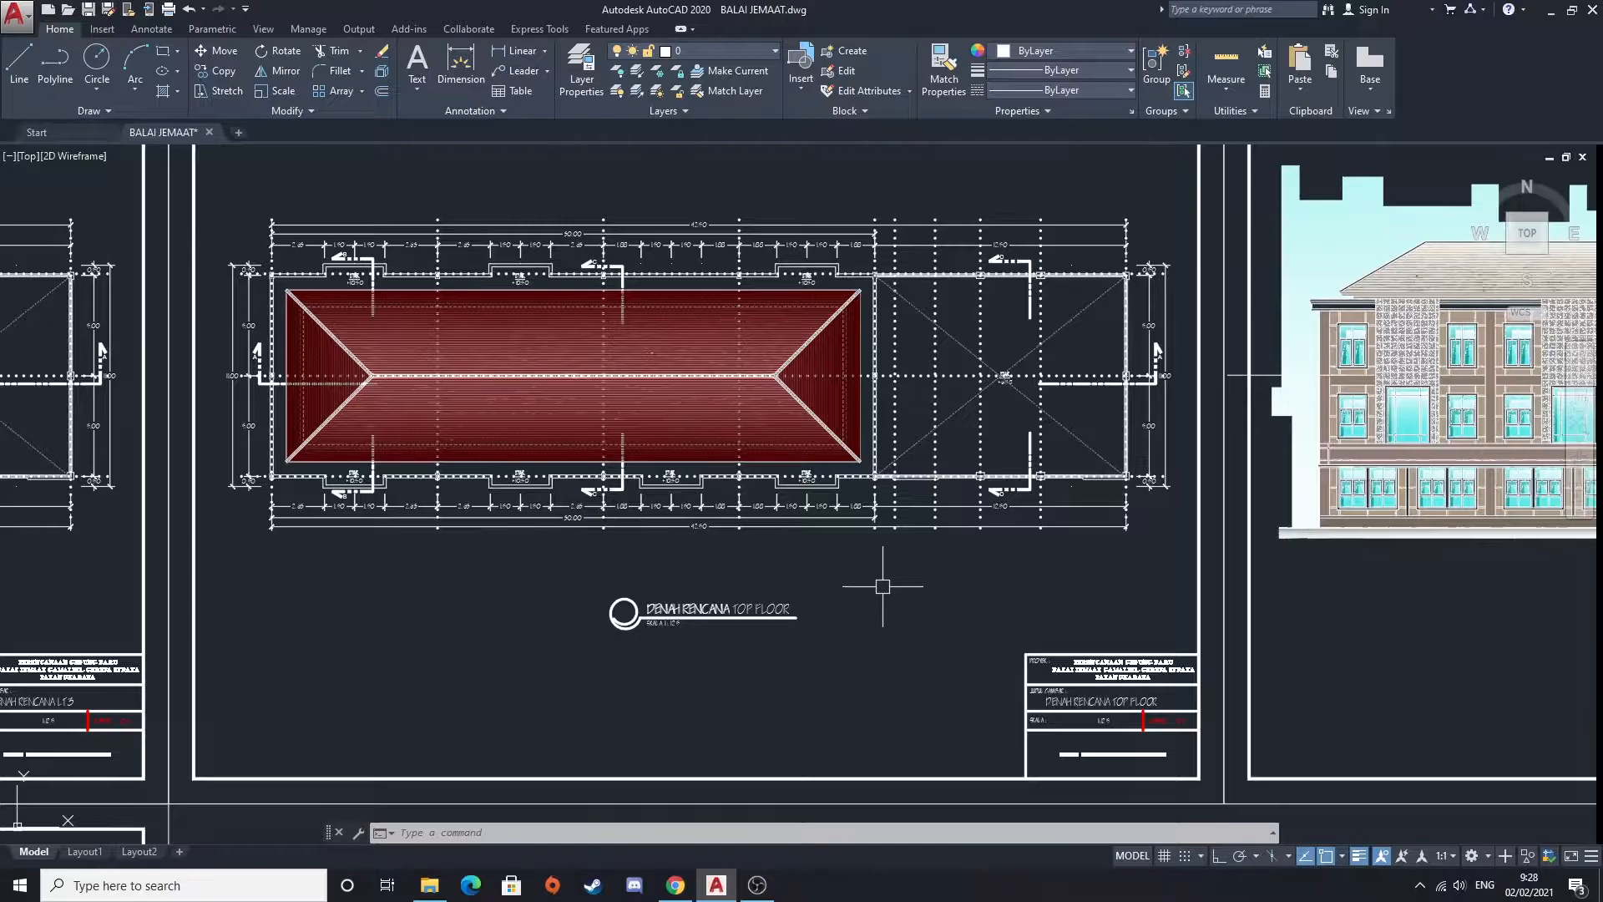
{"action": "middle_click_drag", "start_coordinate": [890, 586], "coordinate": [878, 617]}
{"action": "mouse_move", "coordinate": [713, 451]}
{"action": "middle_mouse_down"}
{"action": "mouse_move", "coordinate": [771, 484]}
{"action": "mouse_move", "coordinate": [679, 423]}
{"action": "middle_mouse_up"}
{"action": "scroll", "coordinate": [724, 474], "scroll_direction": "up", "scroll_amount": 2}
{"action": "scroll", "coordinate": [680, 423], "scroll_direction": "down", "scroll_amount": 2}
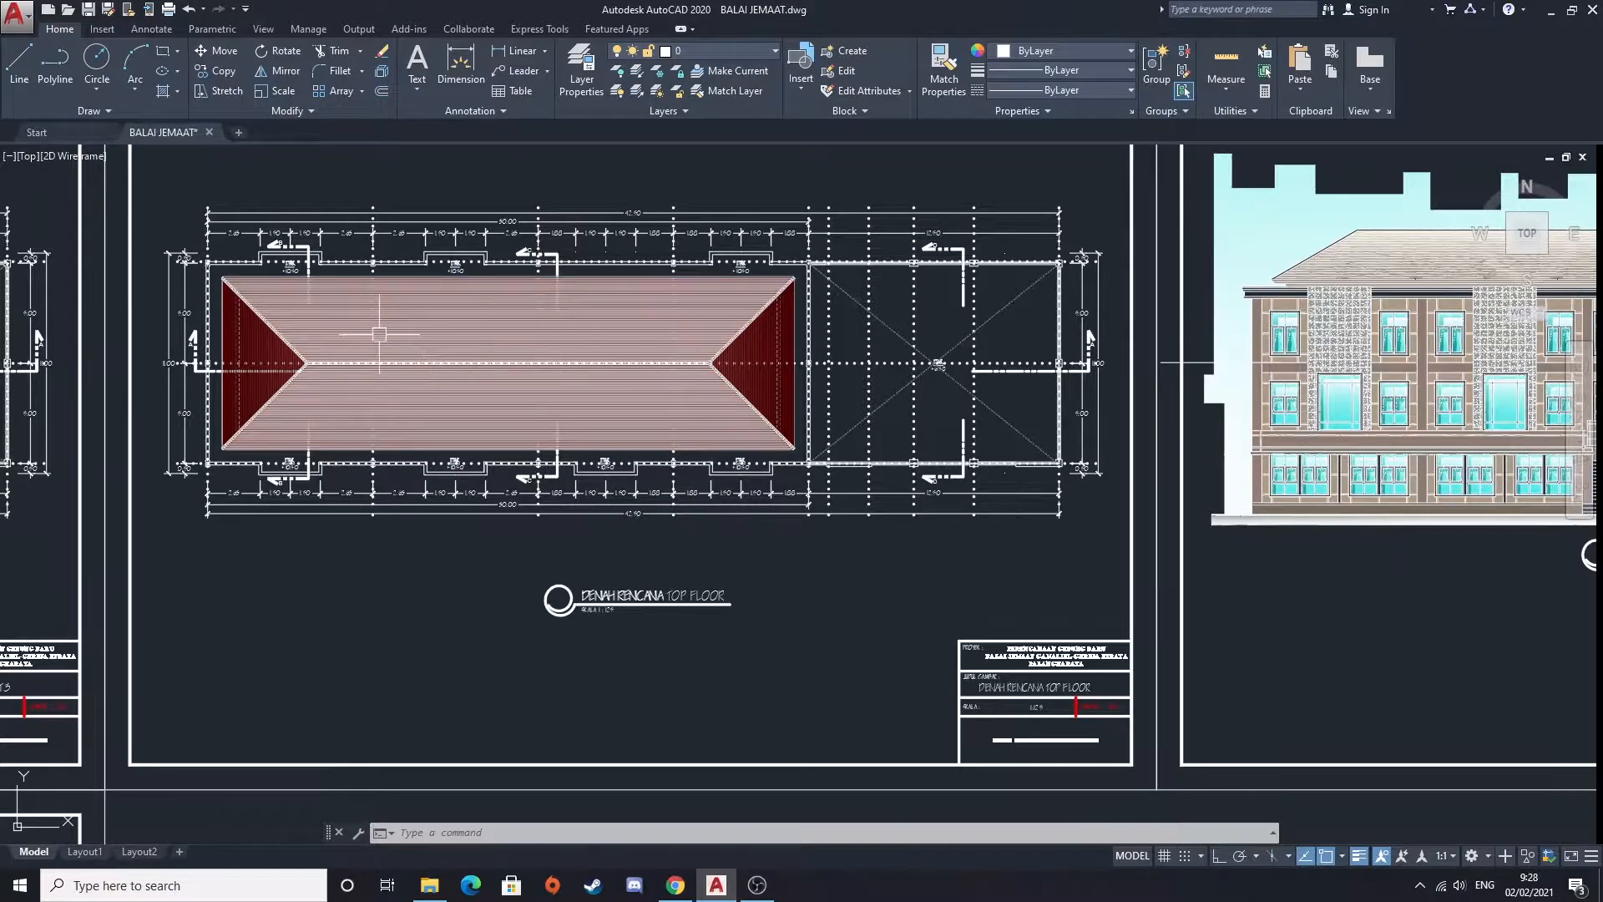
{"action": "middle_click_drag", "start_coordinate": [551, 363], "coordinate": [455, 414]}
Examine the TAMPAK DEPAN front elevation, covering the gabled BALAI JEMAAT GAMALIEL entrance, window rows and lower wing
{"action": "middle_click_drag", "start_coordinate": [902, 447], "coordinate": [576, 447]}
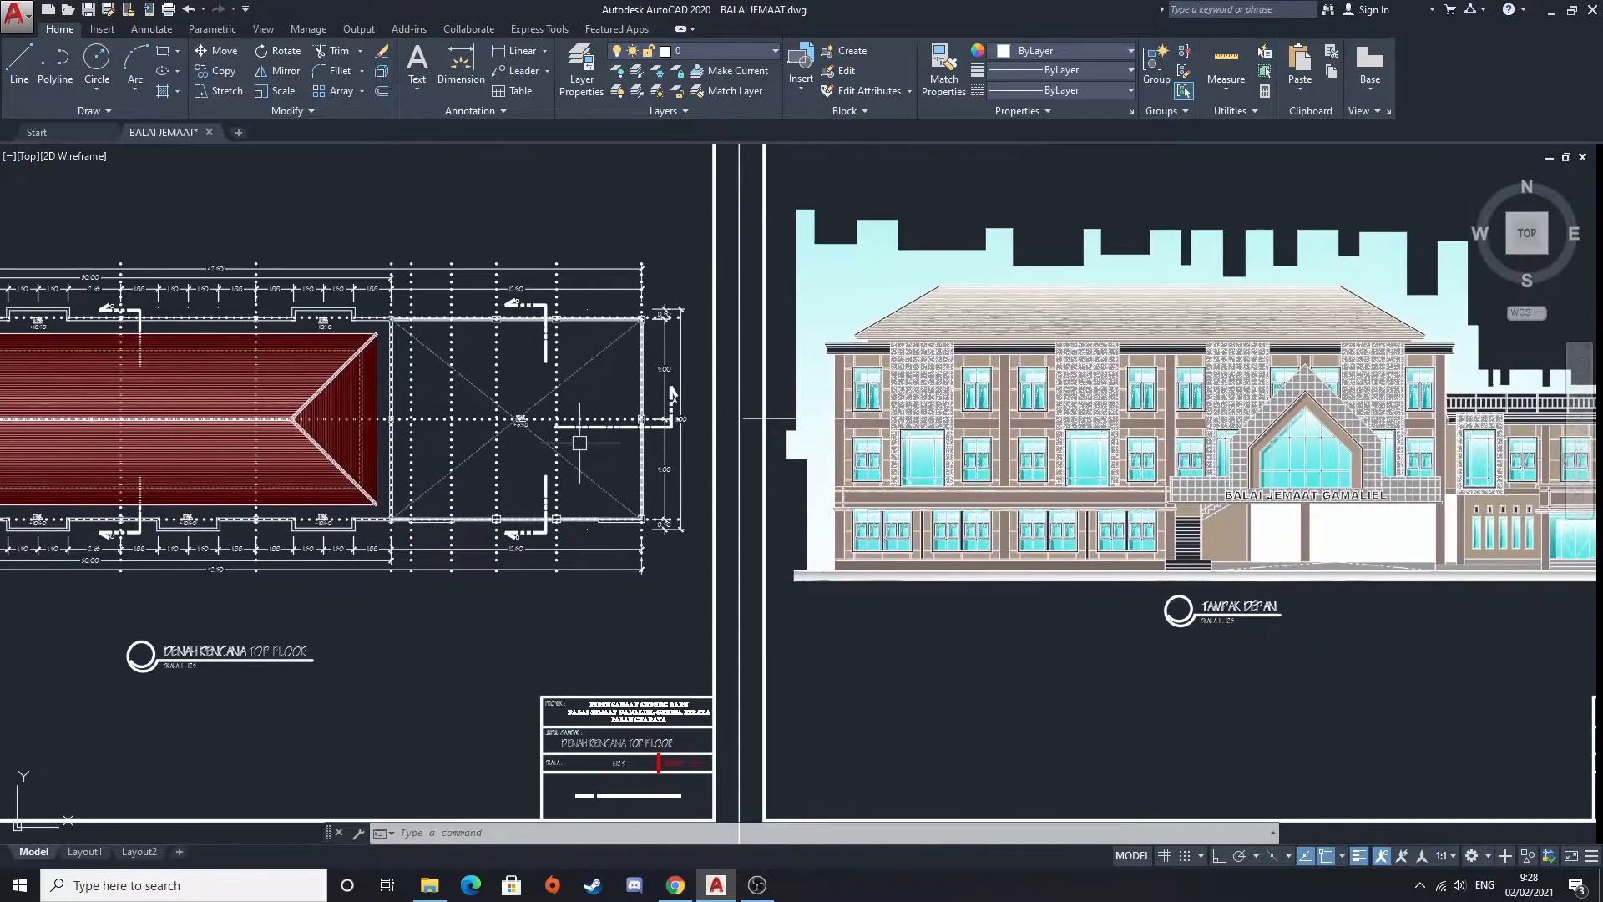
{"action": "scroll", "coordinate": [584, 426], "scroll_direction": "down", "scroll_amount": 3}
{"action": "scroll", "coordinate": [180, 409], "scroll_direction": "up", "scroll_amount": 2}
{"action": "middle_click_drag", "start_coordinate": [179, 409], "coordinate": [294, 409]}
{"action": "scroll", "coordinate": [573, 452], "scroll_direction": "down", "scroll_amount": 4}
{"action": "middle_click_drag", "start_coordinate": [573, 452], "coordinate": [729, 458]}
{"action": "scroll", "coordinate": [857, 495], "scroll_direction": "up", "scroll_amount": 2}
{"action": "middle_click_drag", "start_coordinate": [1214, 511], "coordinate": [790, 512]}
{"action": "scroll", "coordinate": [947, 511], "scroll_direction": "up", "scroll_amount": 2}
{"action": "scroll", "coordinate": [785, 505], "scroll_direction": "up", "scroll_amount": 2}
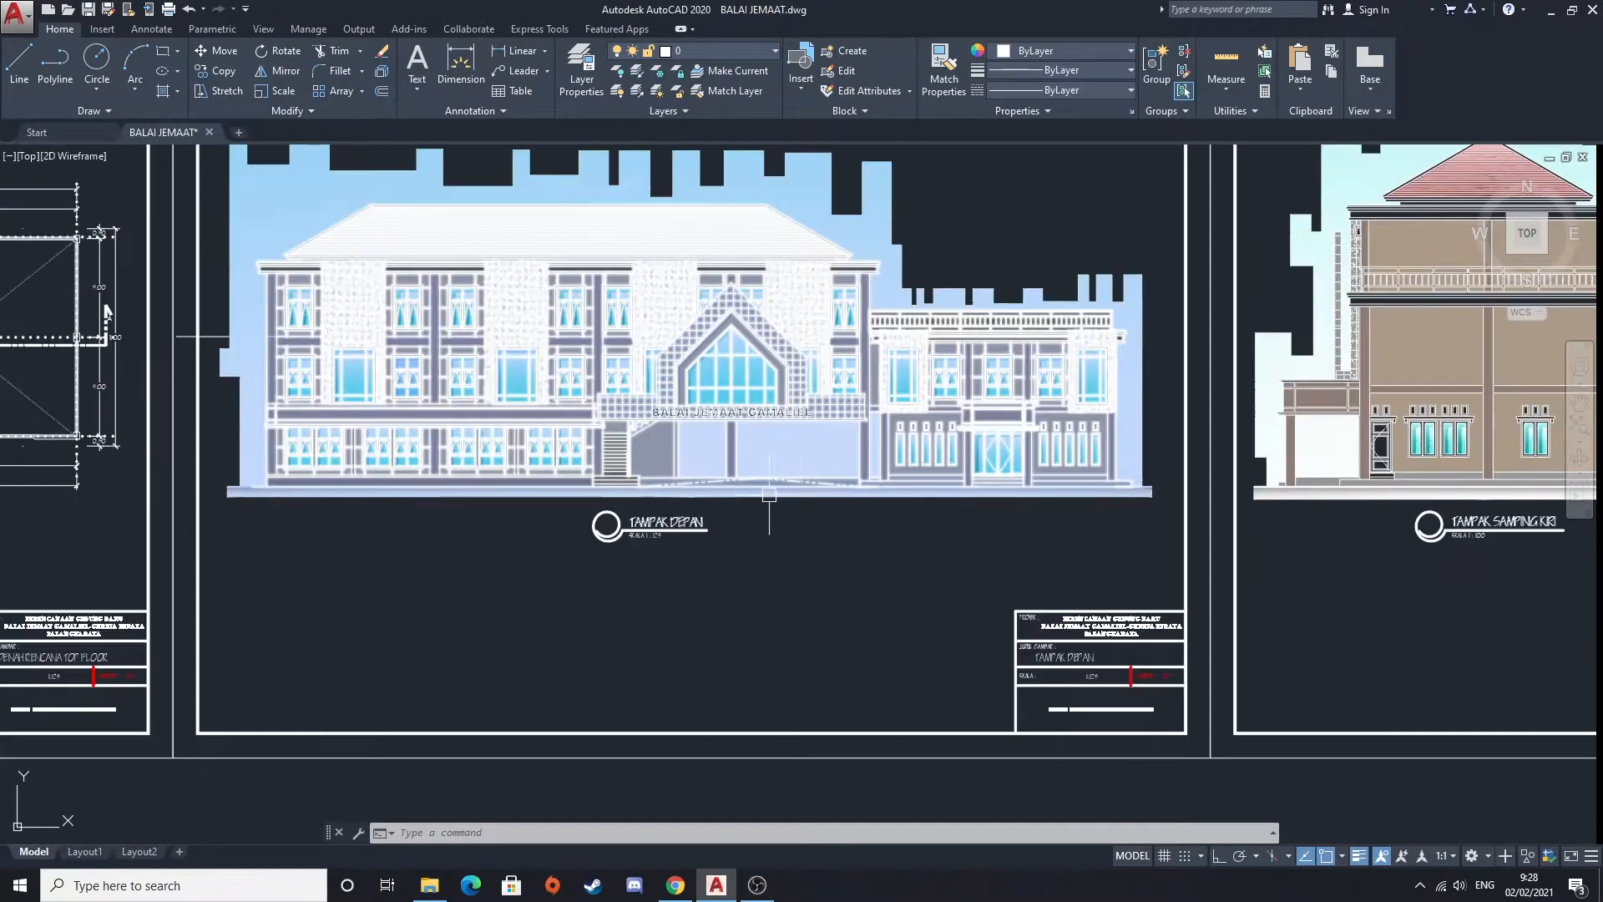
{"action": "middle_click_drag", "start_coordinate": [1108, 177], "coordinate": [1096, 277]}
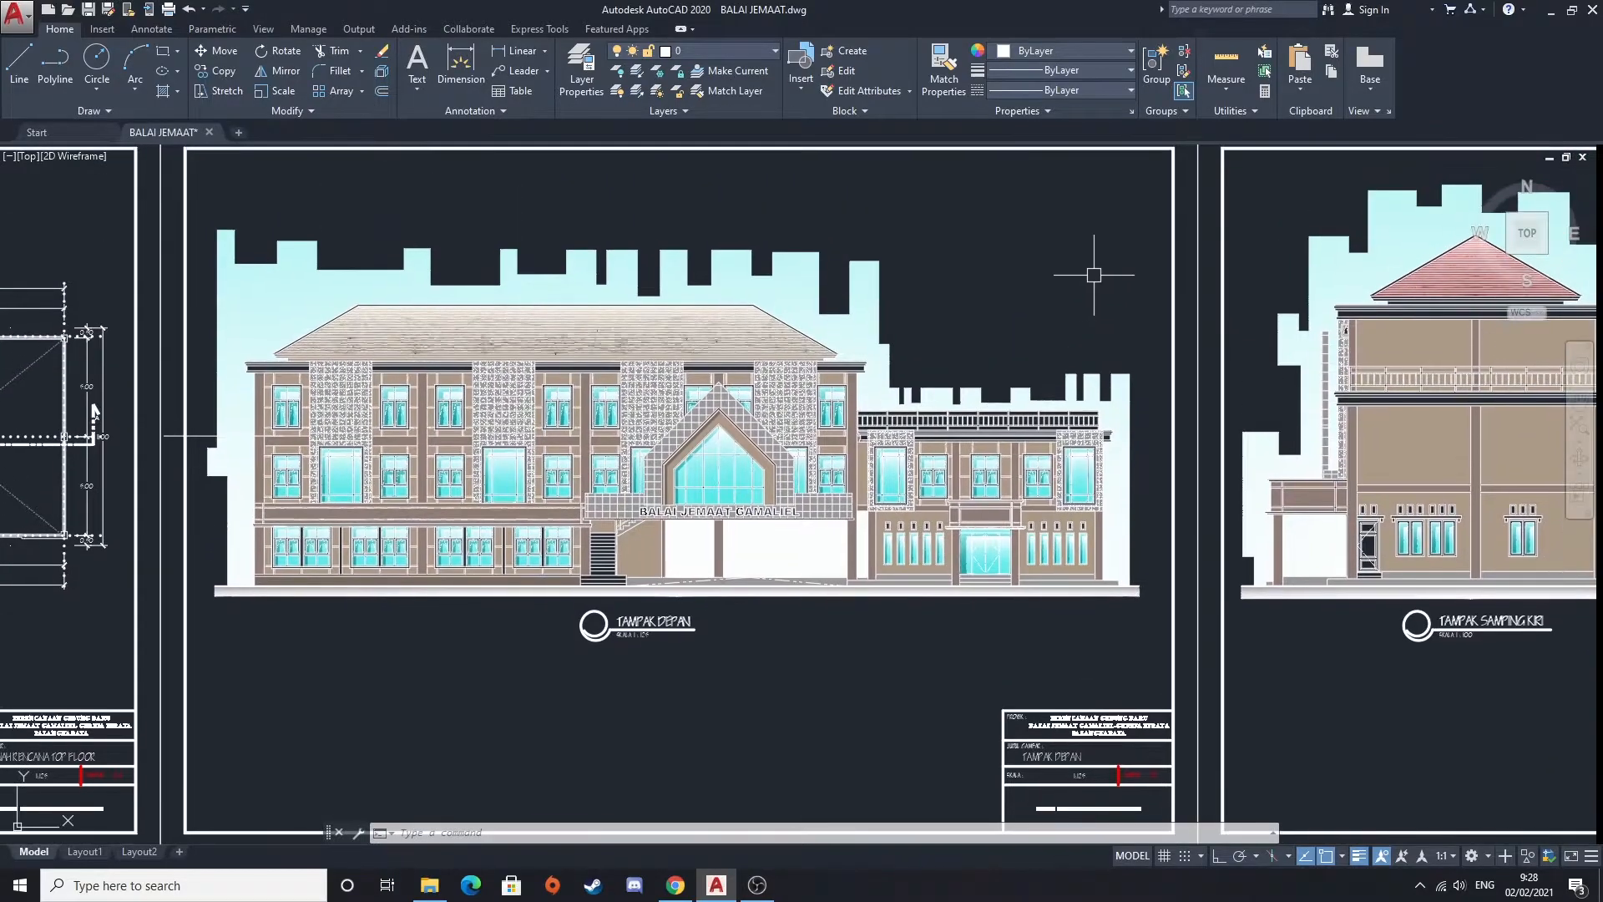
{"action": "scroll", "coordinate": [757, 709], "scroll_direction": "up", "scroll_amount": 2}
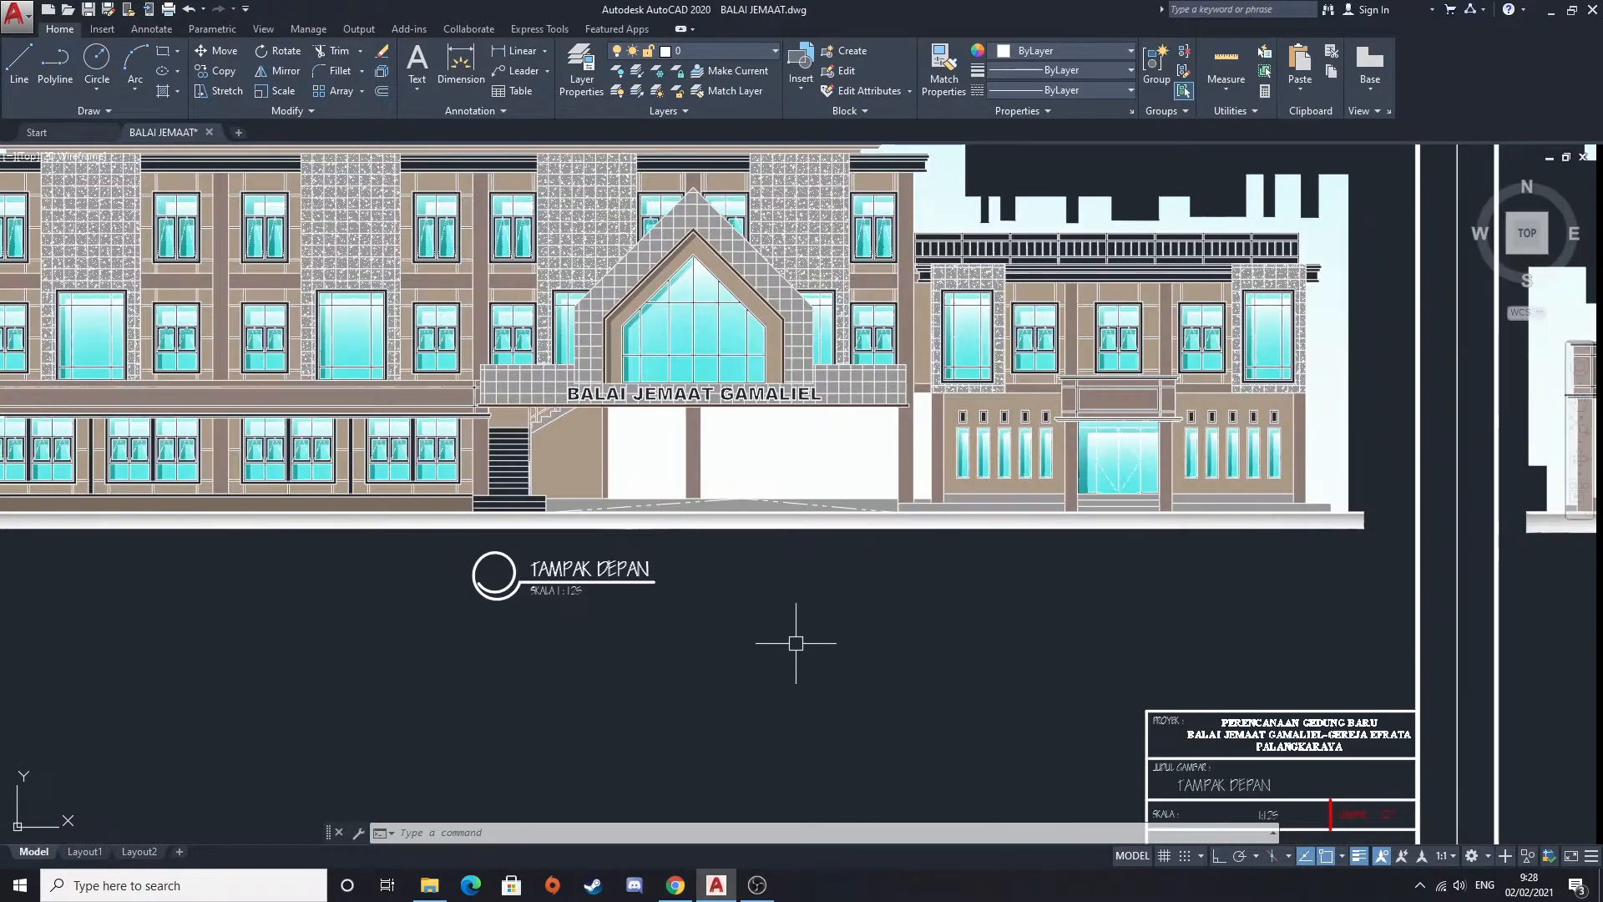
{"action": "scroll", "coordinate": [795, 643], "scroll_direction": "down", "scroll_amount": 2}
{"action": "scroll", "coordinate": [915, 765], "scroll_direction": "up", "scroll_amount": 2}
{"action": "scroll", "coordinate": [862, 723], "scroll_direction": "down", "scroll_amount": 2}
Examine the TAMPAK SAMPING KIRI and TAMPAK SAMPING KANAN side elevations
{"action": "middle_click_drag", "start_coordinate": [860, 711], "coordinate": [683, 662]}
{"action": "middle_click_drag", "start_coordinate": [906, 694], "coordinate": [451, 586]}
{"action": "scroll", "coordinate": [996, 591], "scroll_direction": "up", "scroll_amount": 2}
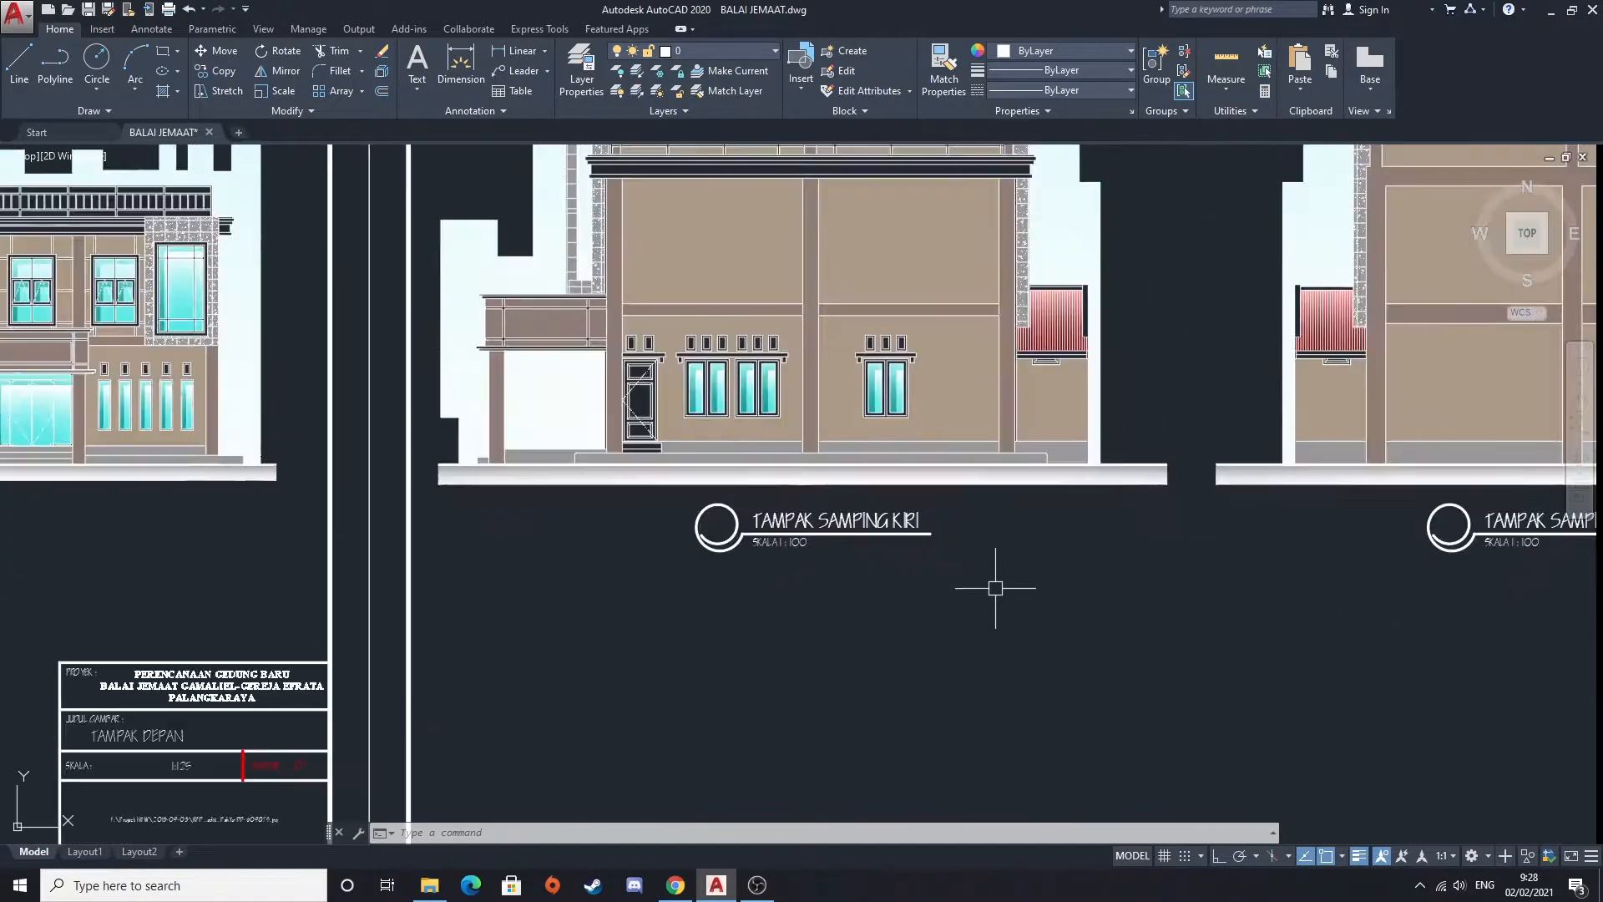
{"action": "scroll", "coordinate": [996, 591], "scroll_direction": "down", "scroll_amount": 2}
{"action": "mouse_move", "coordinate": [966, 510]}
{"action": "middle_mouse_down"}
{"action": "mouse_move", "coordinate": [891, 528]}
{"action": "mouse_move", "coordinate": [918, 488]}
{"action": "middle_mouse_up"}
{"action": "middle_click_drag", "start_coordinate": [1122, 464], "coordinate": [834, 414]}
Examine the TAMPAK BELAKANG rear elevation sheet
{"action": "mouse_move", "coordinate": [962, 343]}
{"action": "middle_mouse_down"}
{"action": "mouse_move", "coordinate": [831, 380]}
{"action": "mouse_move", "coordinate": [565, 358]}
{"action": "mouse_move", "coordinate": [140, 365]}
{"action": "middle_mouse_up"}
{"action": "middle_click_drag", "start_coordinate": [386, 242], "coordinate": [482, 246]}
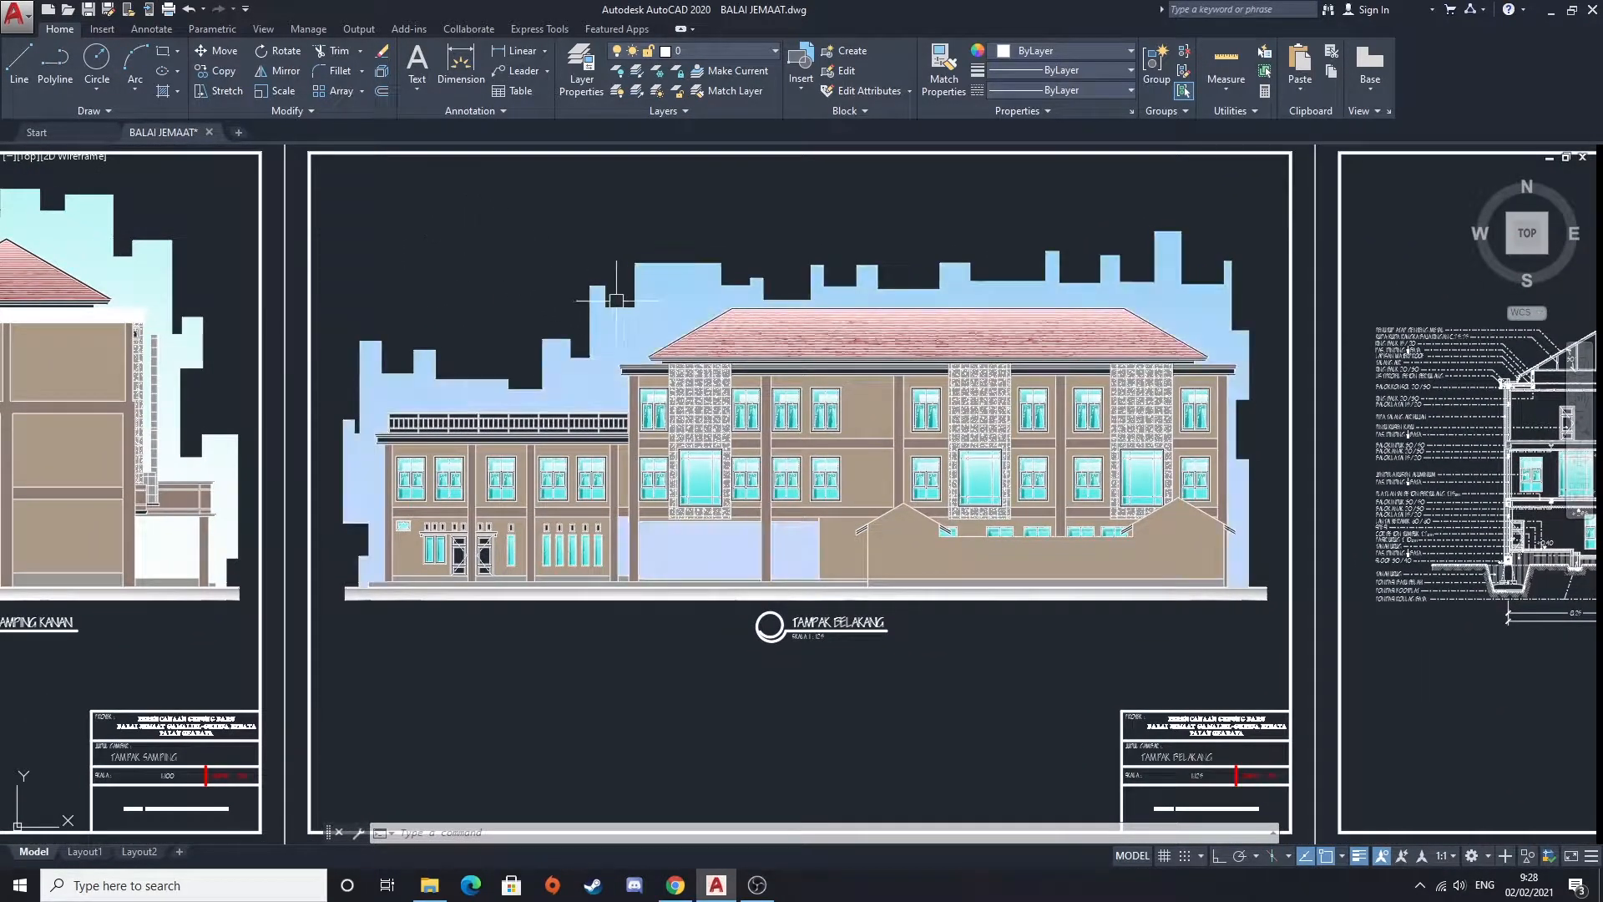
{"action": "mouse_move", "coordinate": [845, 356]}
{"action": "middle_mouse_down"}
{"action": "mouse_move", "coordinate": [1023, 372]}
{"action": "mouse_move", "coordinate": [749, 320]}
{"action": "middle_mouse_up"}
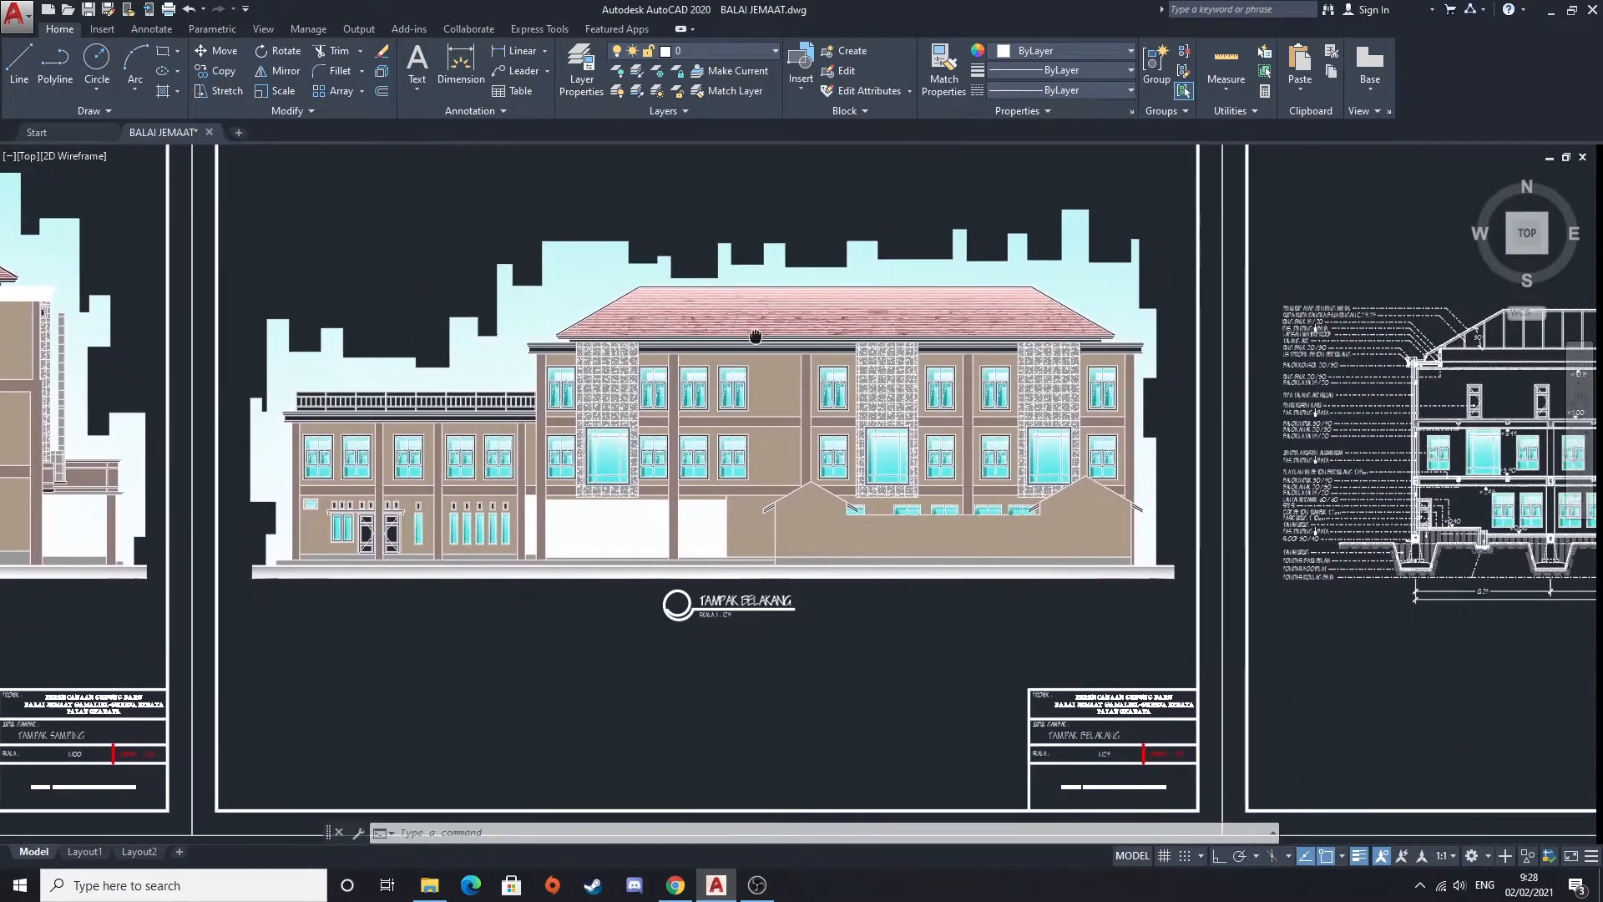
Examine the POTONGAN A-A section sheet, covering its roof truss, storeys, foundations and overall dimensions
{"action": "mouse_move", "coordinate": [1178, 382]}
{"action": "middle_mouse_down"}
{"action": "mouse_move", "coordinate": [1077, 470]}
{"action": "mouse_move", "coordinate": [770, 427]}
{"action": "middle_mouse_up"}
{"action": "mouse_move", "coordinate": [1127, 434]}
{"action": "middle_mouse_down"}
{"action": "mouse_move", "coordinate": [816, 447]}
{"action": "mouse_move", "coordinate": [674, 405]}
{"action": "middle_mouse_up"}
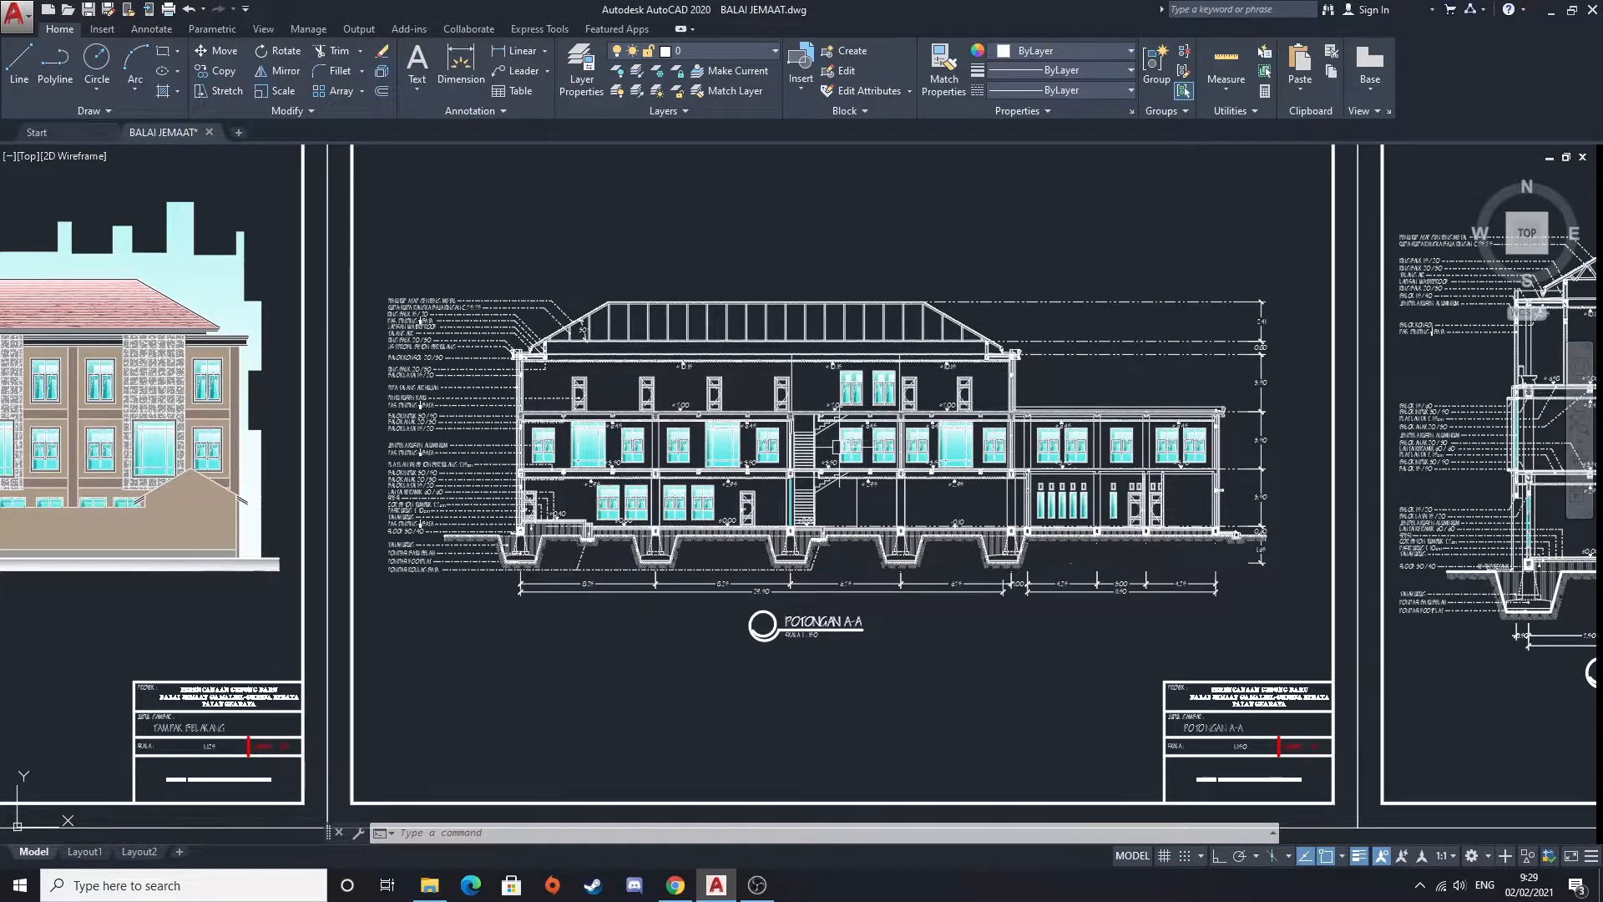
{"action": "scroll", "coordinate": [886, 505], "scroll_direction": "down", "scroll_amount": 3}
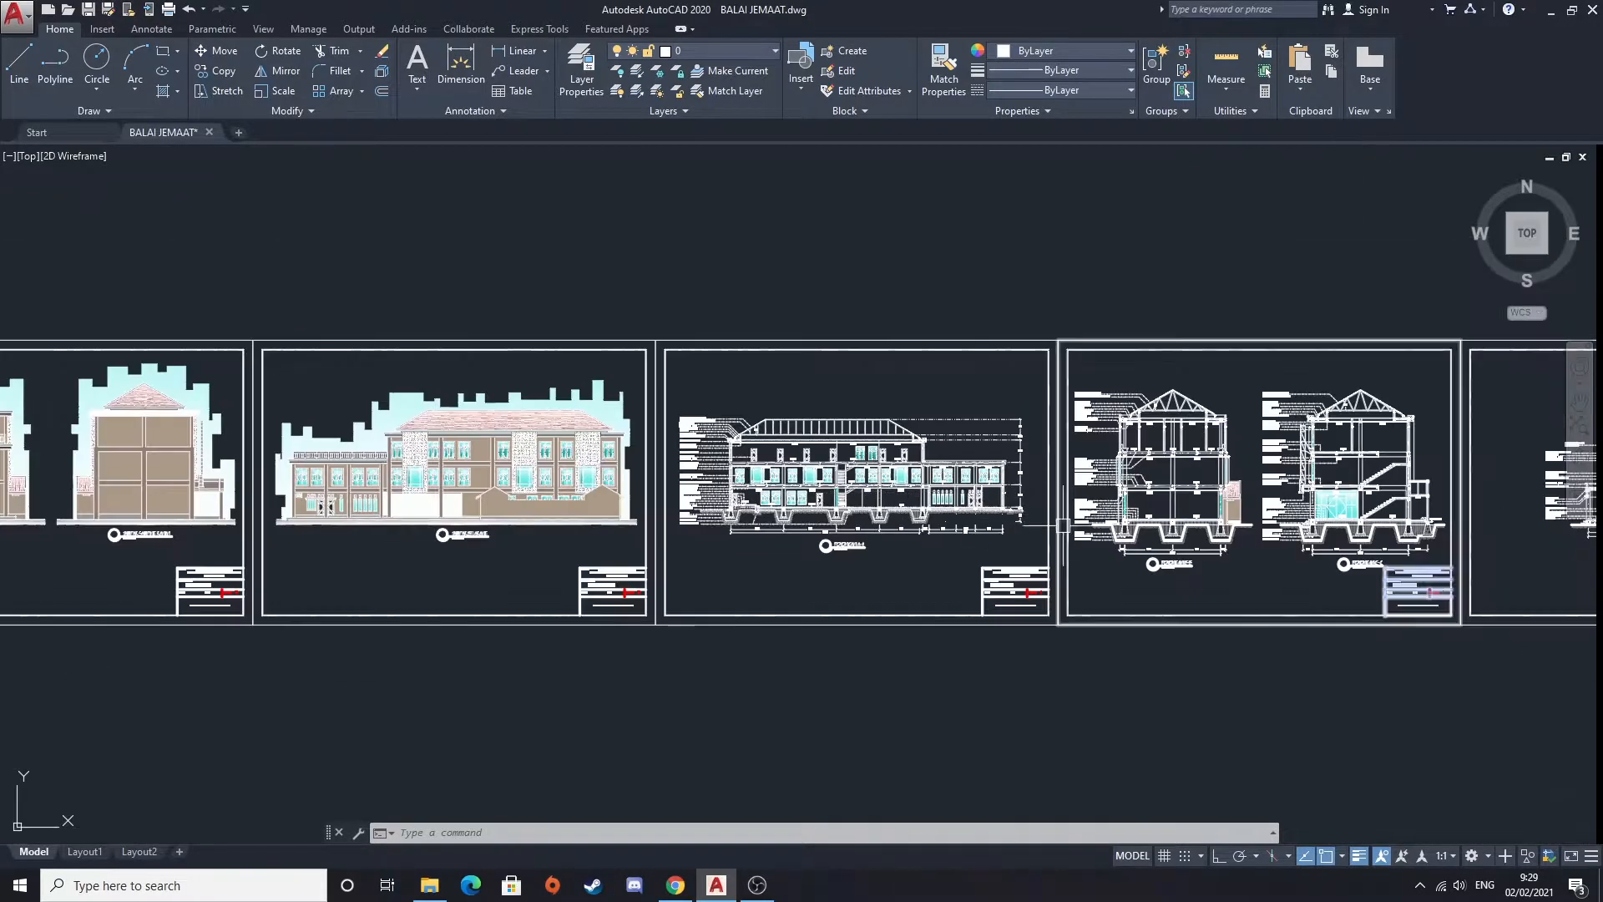
{"action": "scroll", "coordinate": [994, 455], "scroll_direction": "up", "scroll_amount": 3}
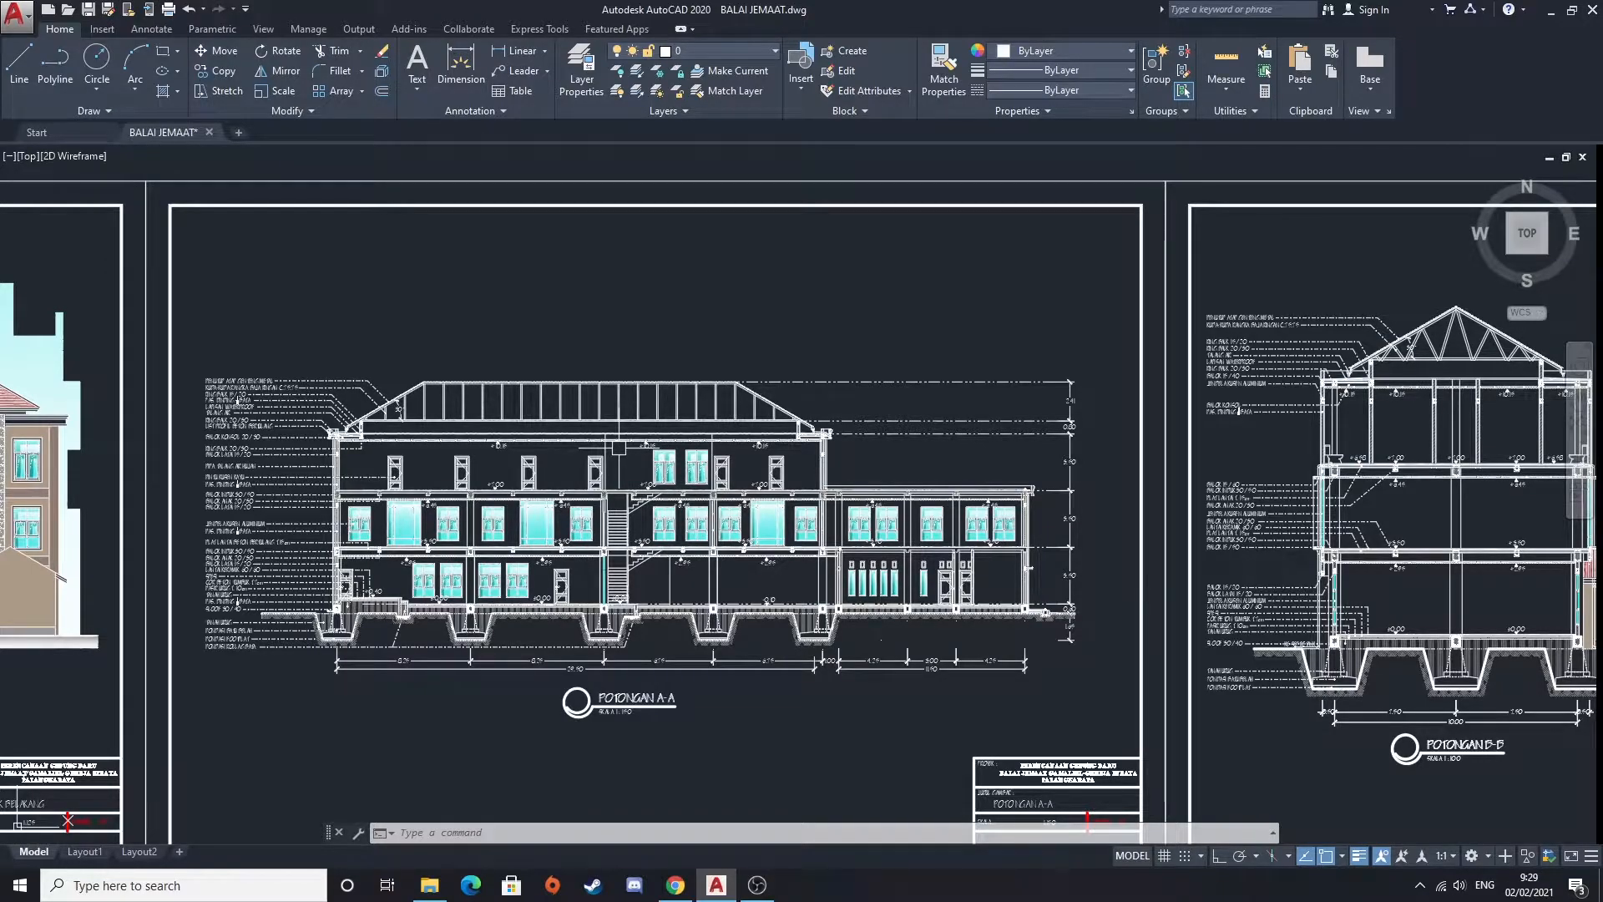
{"action": "scroll", "coordinate": [714, 453], "scroll_direction": "down", "scroll_amount": 3}
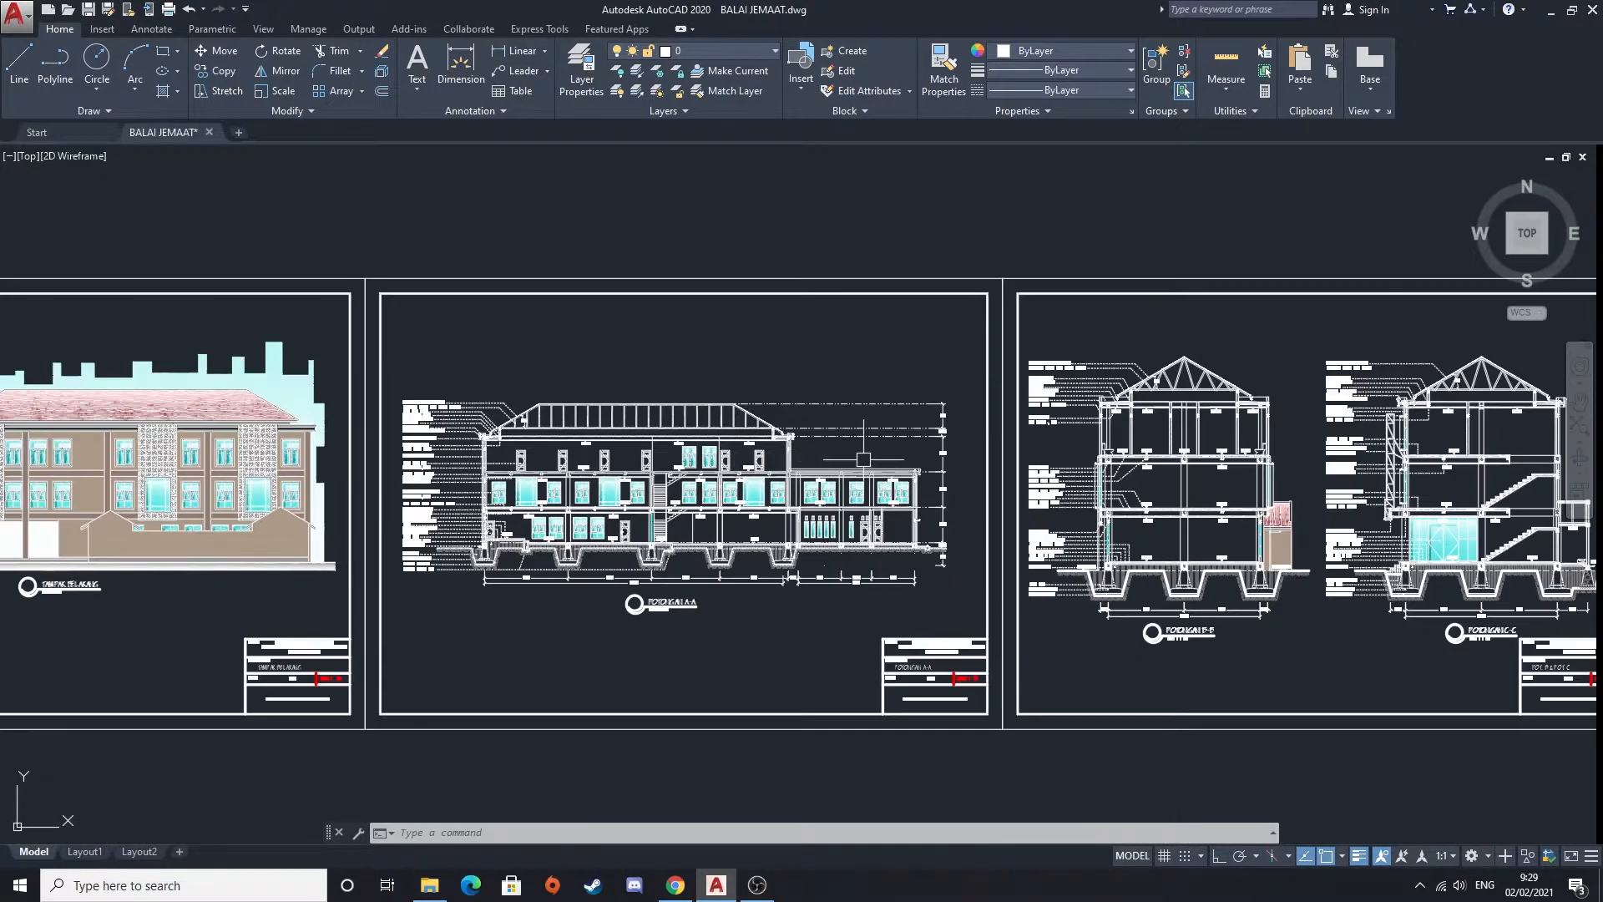
Examine the POTONGAN B-B and POTONGAN C-C cross-sections and the section sheet that follows them
{"action": "middle_click_drag", "start_coordinate": [863, 460], "coordinate": [601, 463]}
{"action": "middle_click_drag", "start_coordinate": [1021, 495], "coordinate": [823, 479]}
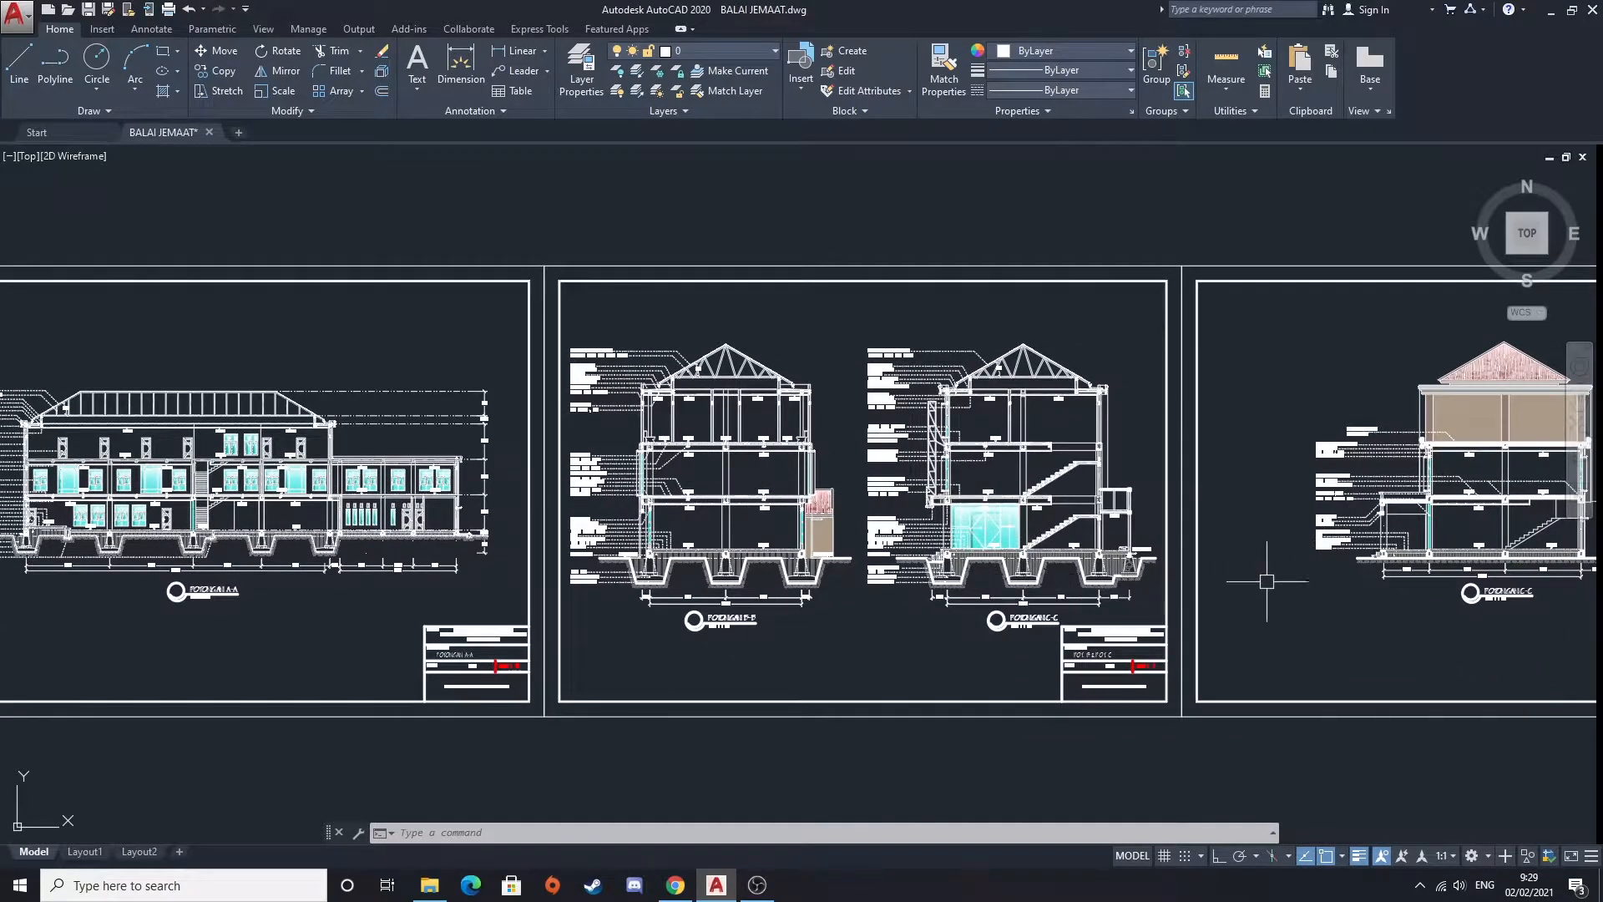
{"action": "middle_click_drag", "start_coordinate": [1226, 585], "coordinate": [631, 585]}
{"action": "scroll", "coordinate": [889, 513], "scroll_direction": "up", "scroll_amount": 8}
{"action": "scroll", "coordinate": [1090, 545], "scroll_direction": "down", "scroll_amount": 4}
{"action": "middle_click_drag", "start_coordinate": [501, 559], "coordinate": [1138, 562]}
Return to POTONGAN A-A and study its material callouts, floor levels, beam and slab labels, and foundation details
{"action": "scroll", "coordinate": [1138, 562], "scroll_direction": "down", "scroll_amount": 2}
{"action": "scroll", "coordinate": [355, 497], "scroll_direction": "down", "scroll_amount": 2}
{"action": "middle_click_drag", "start_coordinate": [533, 511], "coordinate": [1462, 522]}
{"action": "scroll", "coordinate": [618, 539], "scroll_direction": "up", "scroll_amount": 6}
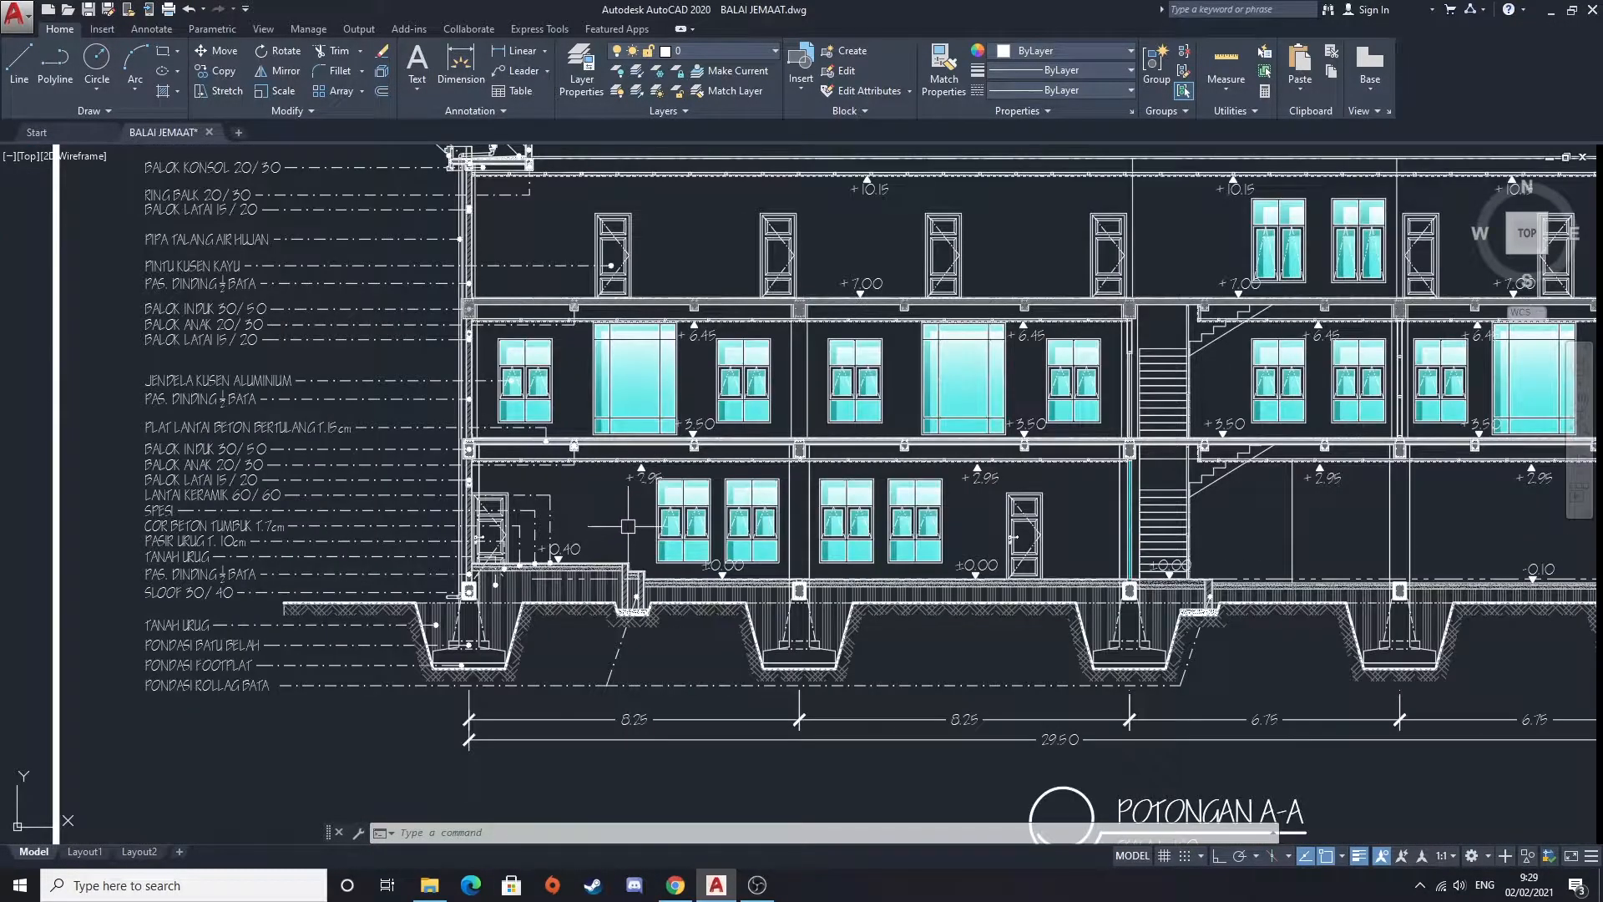
{"action": "scroll", "coordinate": [642, 489], "scroll_direction": "down", "scroll_amount": 2}
{"action": "scroll", "coordinate": [526, 492], "scroll_direction": "down", "scroll_amount": 2}
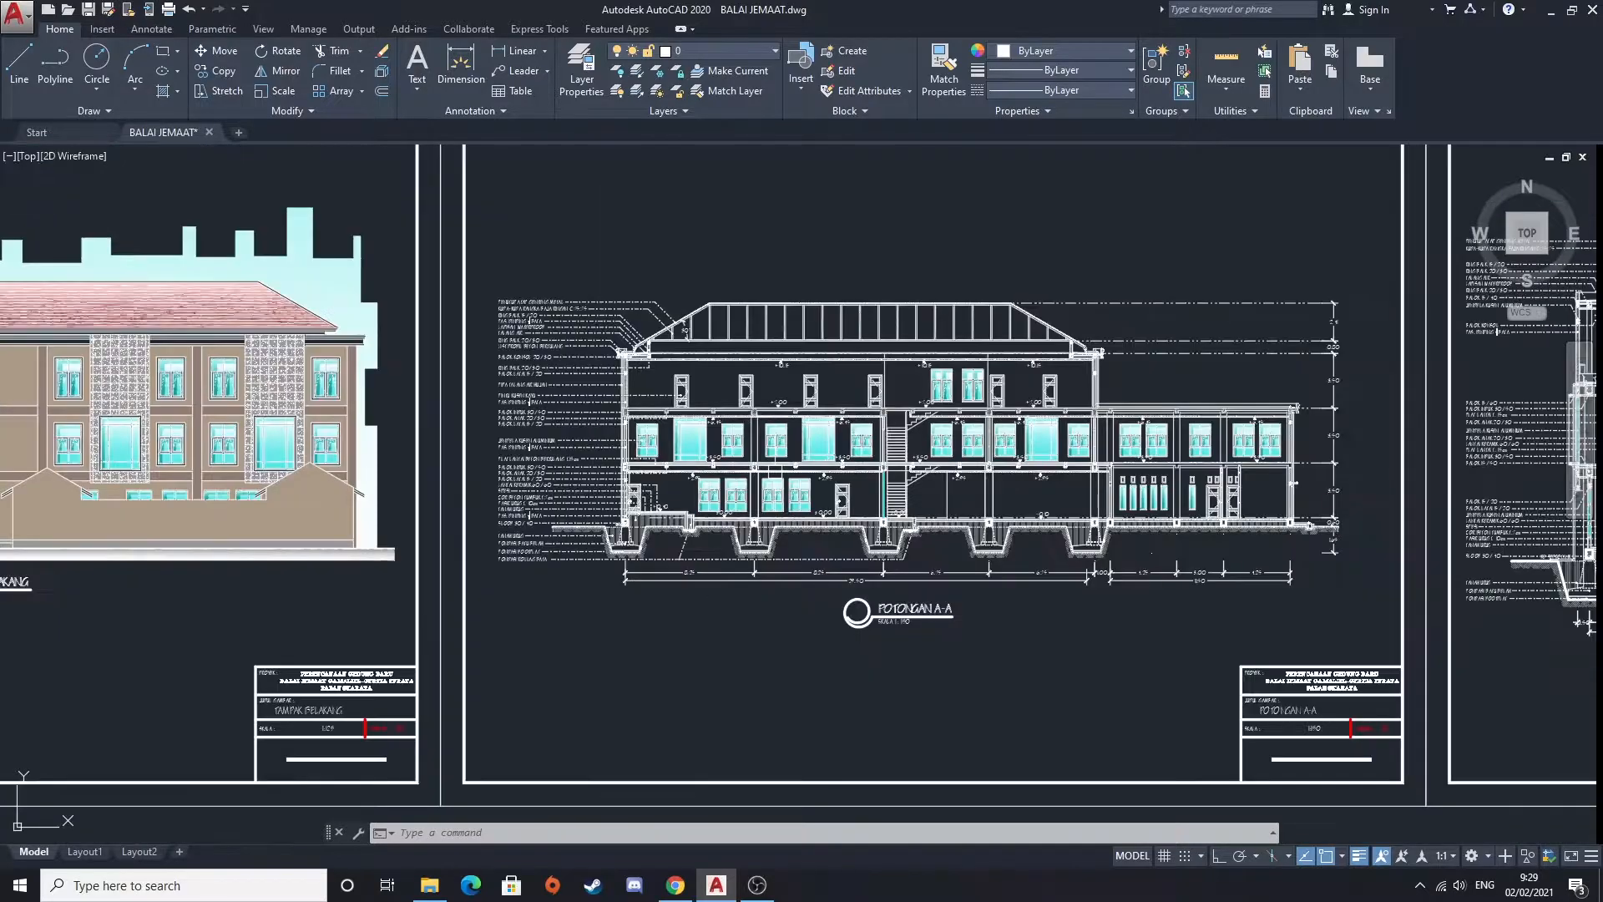
Review the layout of the whole drawing set, checking how the SITE PLAN RENCANA row relates to the other sheet rows
{"action": "scroll", "coordinate": [554, 458], "scroll_direction": "down", "scroll_amount": 6}
{"action": "middle_click_drag", "start_coordinate": [548, 461], "coordinate": [1483, 487]}
{"action": "mouse_move", "coordinate": [384, 474]}
{"action": "middle_mouse_down"}
{"action": "mouse_move", "coordinate": [760, 459]}
{"action": "mouse_move", "coordinate": [1113, 394]}
{"action": "middle_mouse_up"}
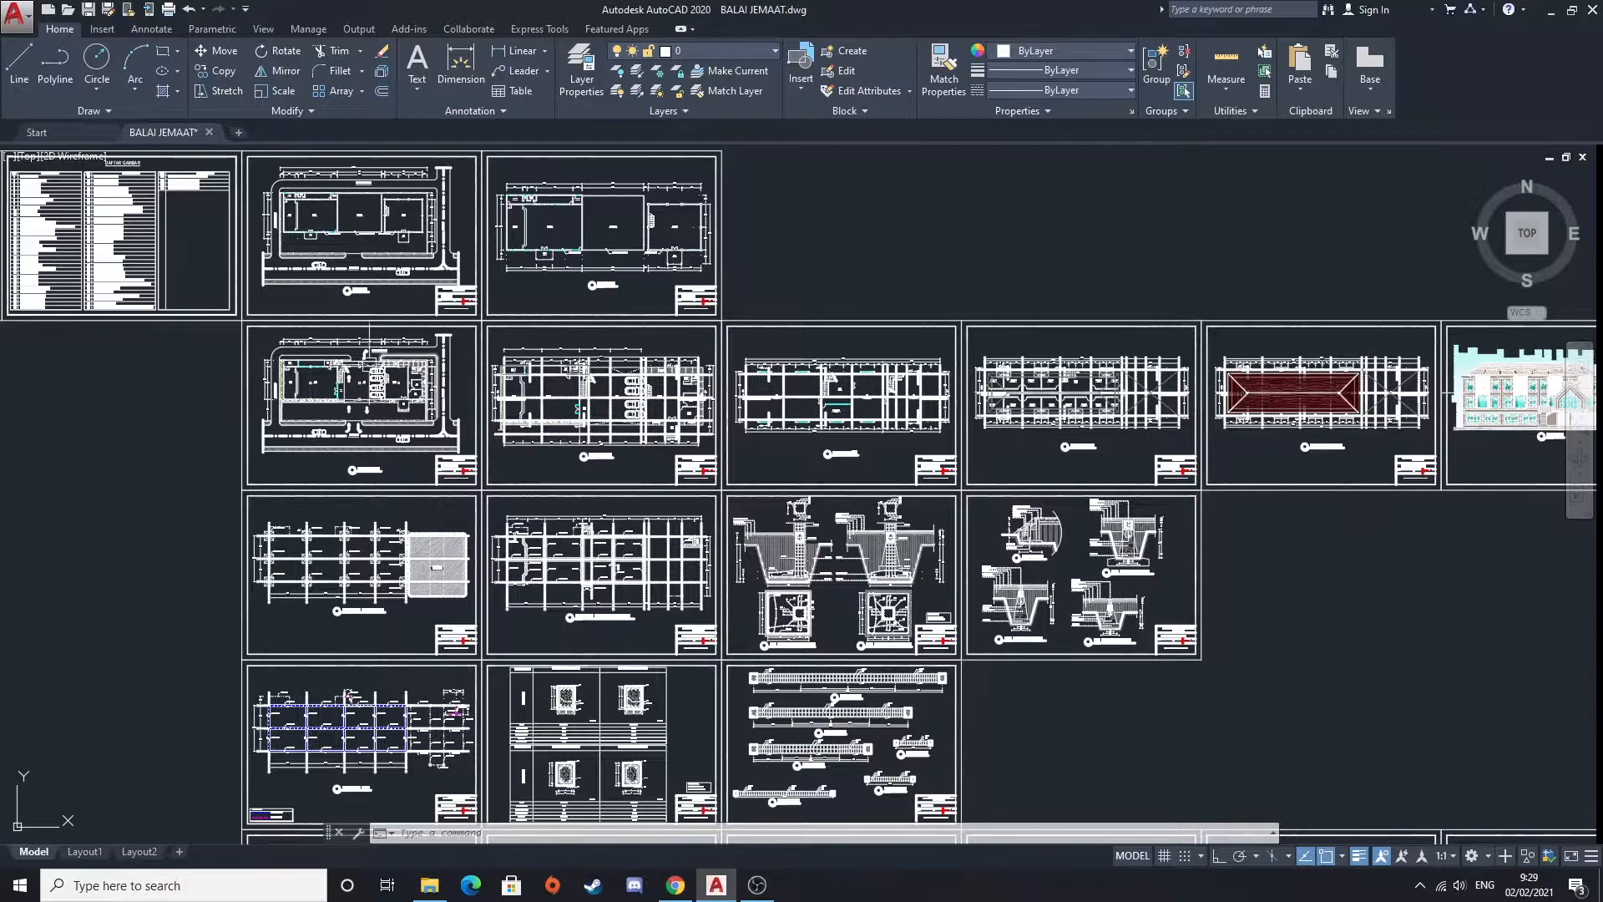
{"action": "scroll", "coordinate": [288, 374], "scroll_direction": "up", "scroll_amount": 6}
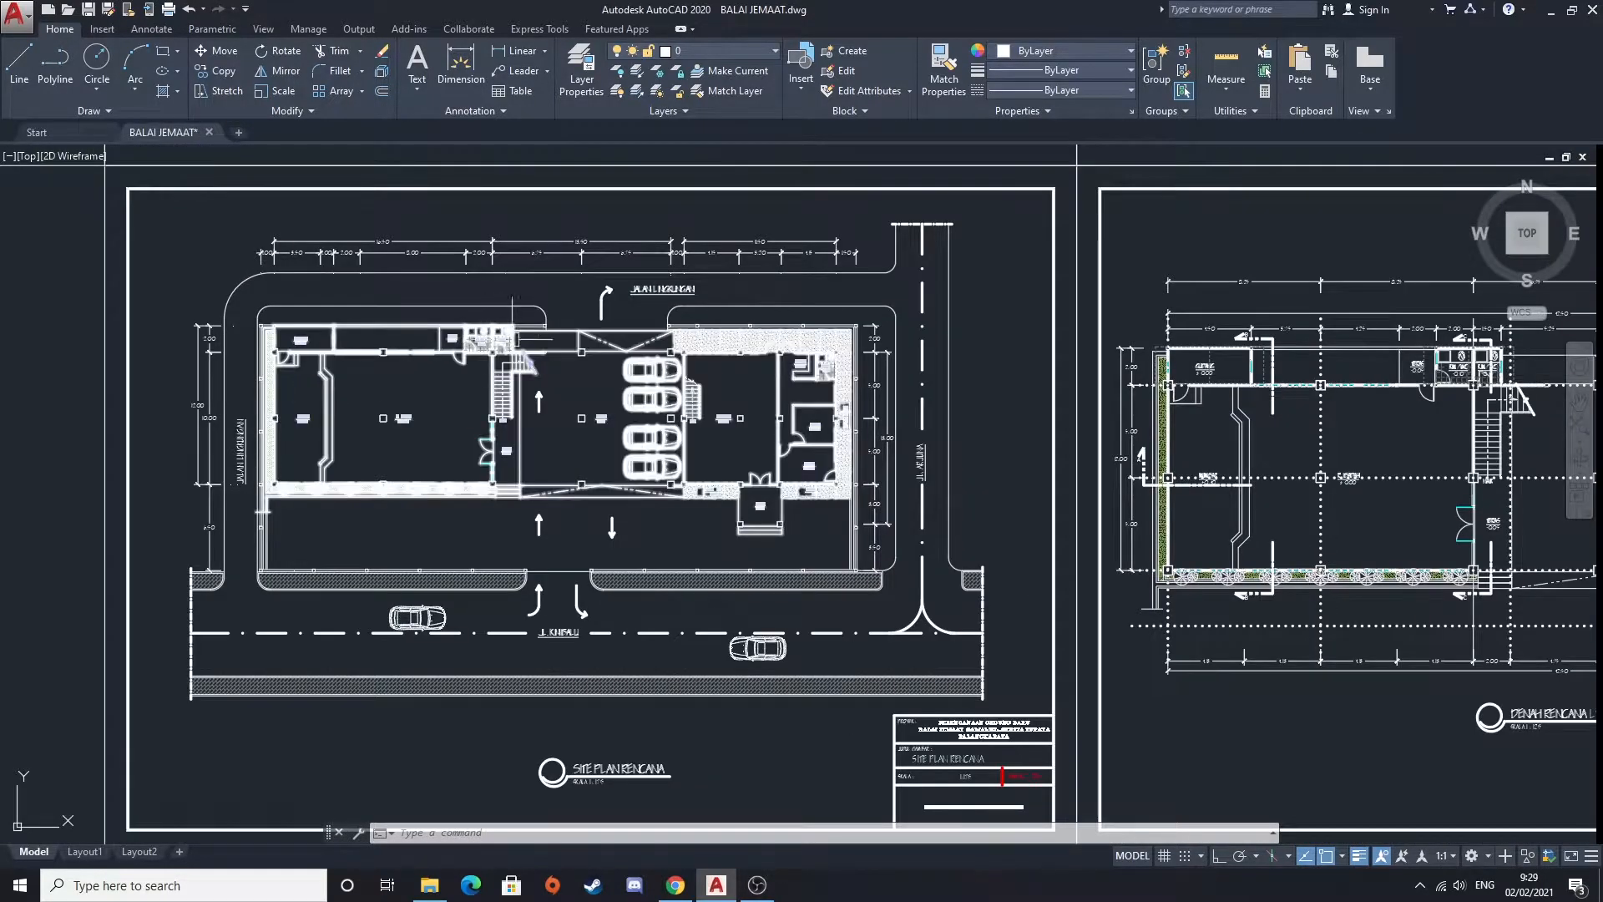
{"action": "scroll", "coordinate": [824, 365], "scroll_direction": "down", "scroll_amount": 4}
{"action": "scroll", "coordinate": [824, 365], "scroll_direction": "down", "scroll_amount": 6}
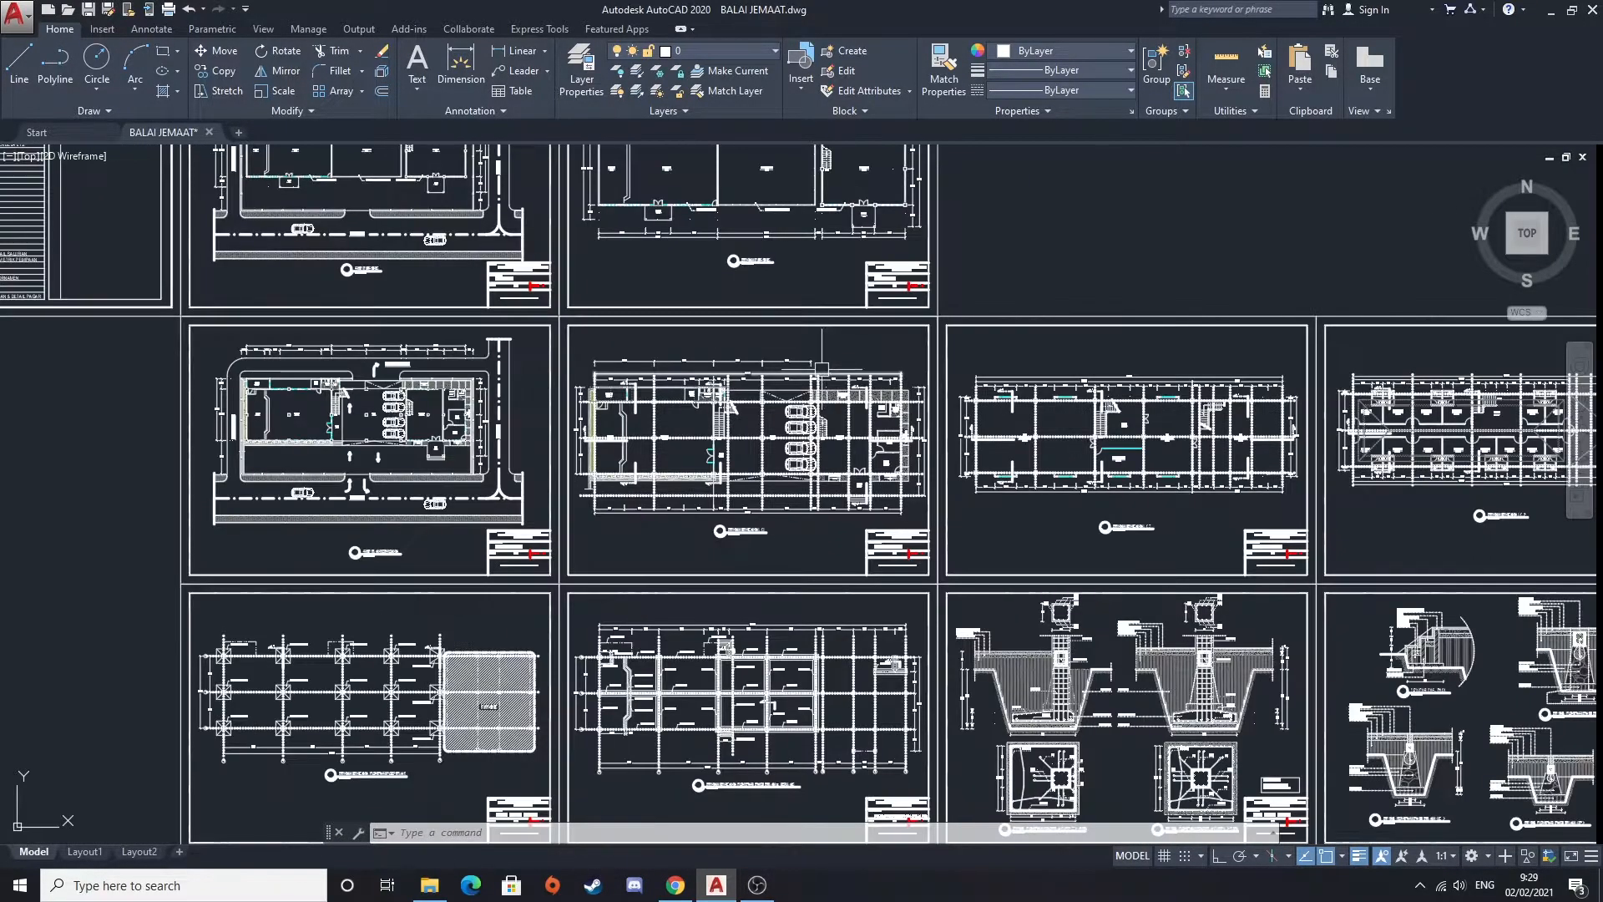
{"action": "middle_click_drag", "start_coordinate": [634, 380], "coordinate": [742, 389]}
{"action": "scroll", "coordinate": [835, 435], "scroll_direction": "up", "scroll_amount": 2}
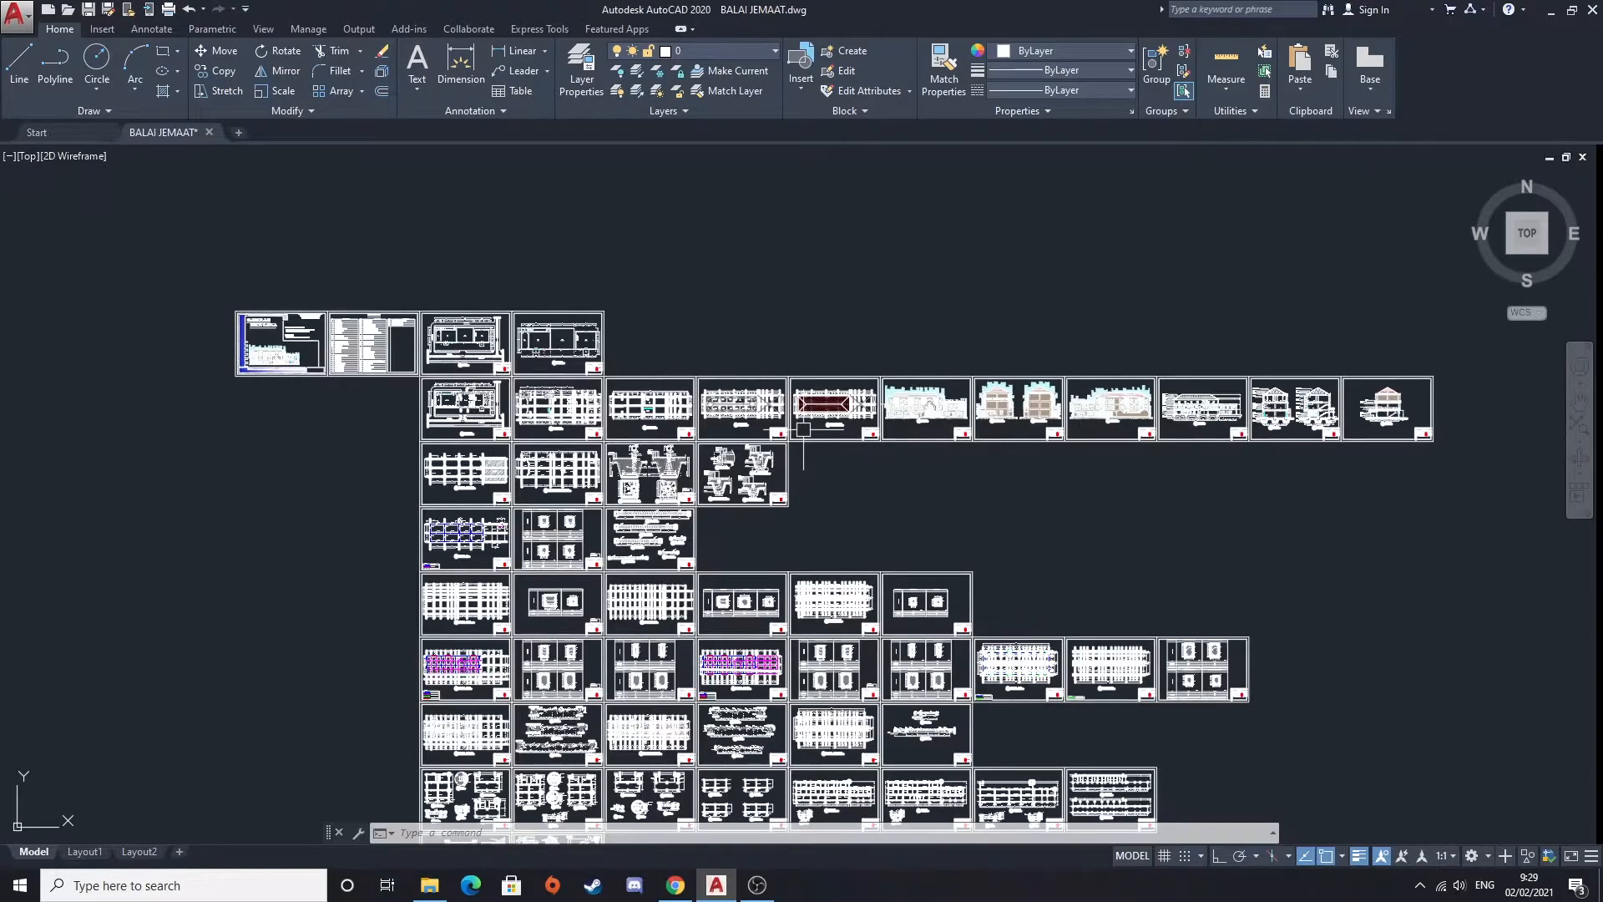
Draw a horizontal construction line through the worship hall on the SITE PLAN RENCANA sheet
{"action": "scroll", "coordinate": [534, 451], "scroll_direction": "up", "scroll_amount": 6}
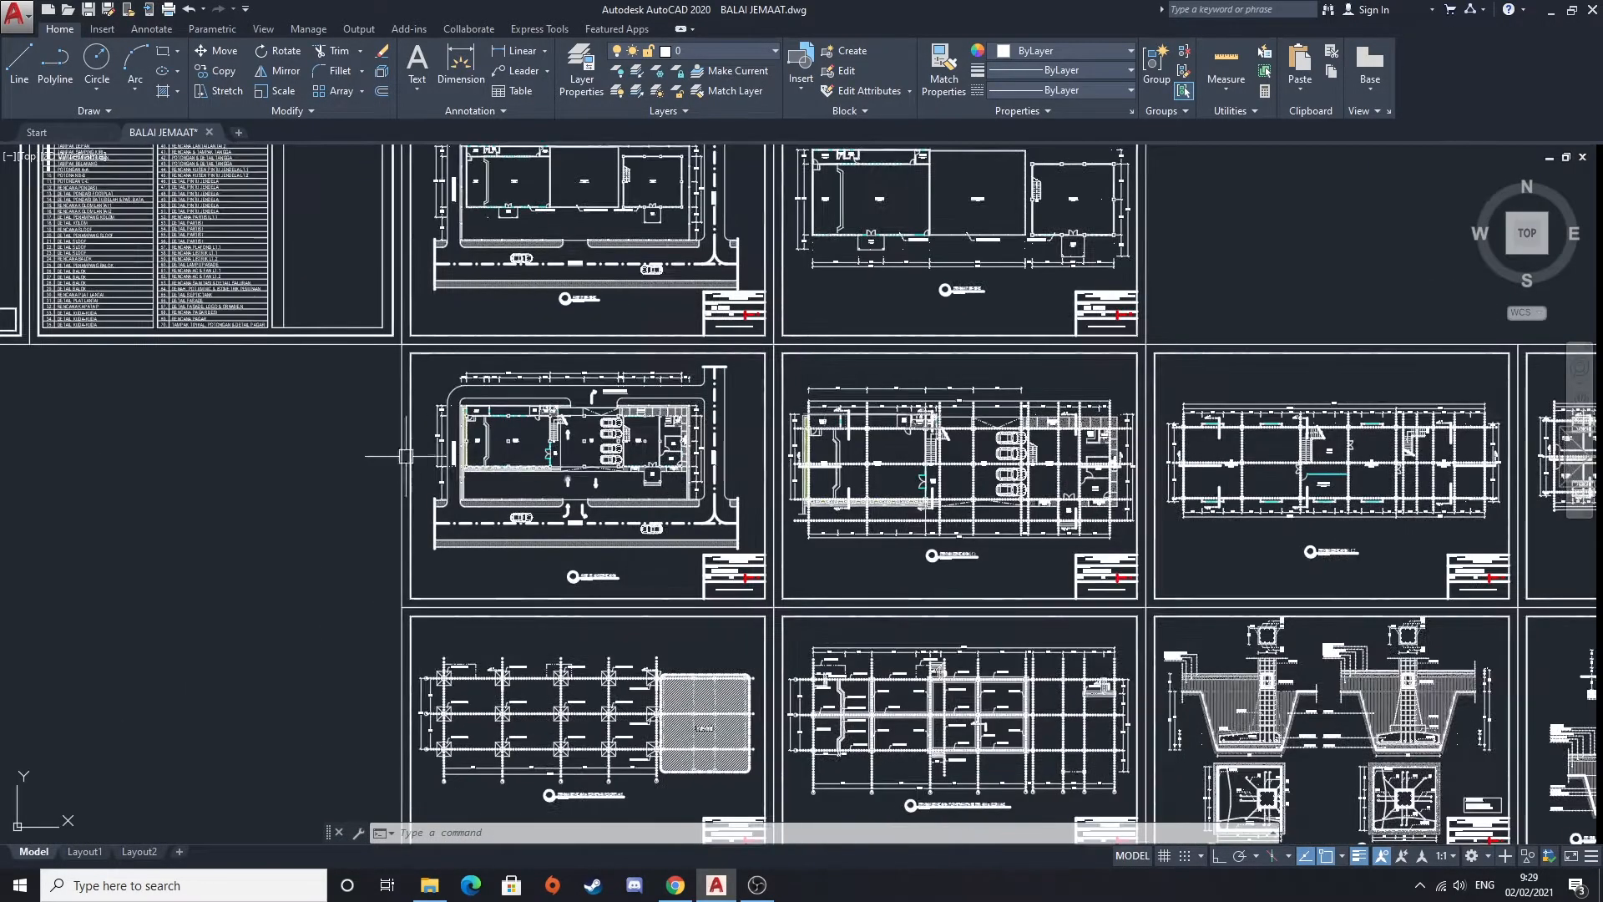
{"action": "key", "text": "Return"}
{"action": "type", "text": "h"}
{"action": "key", "text": "Return"}
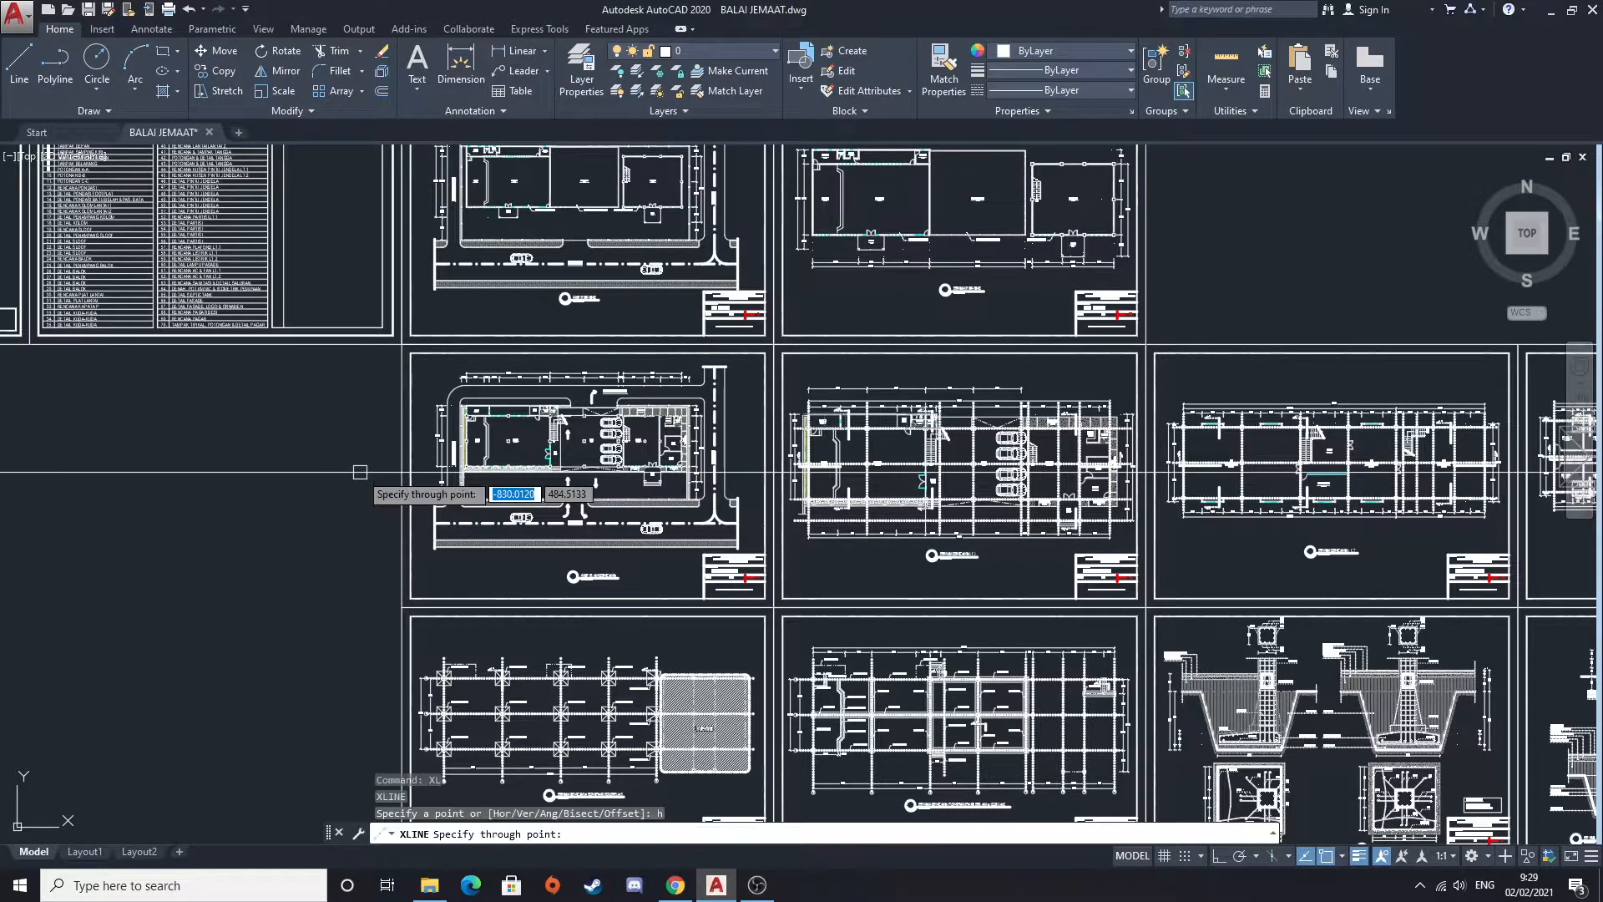
{"action": "left_click", "coordinate": [504, 444]}
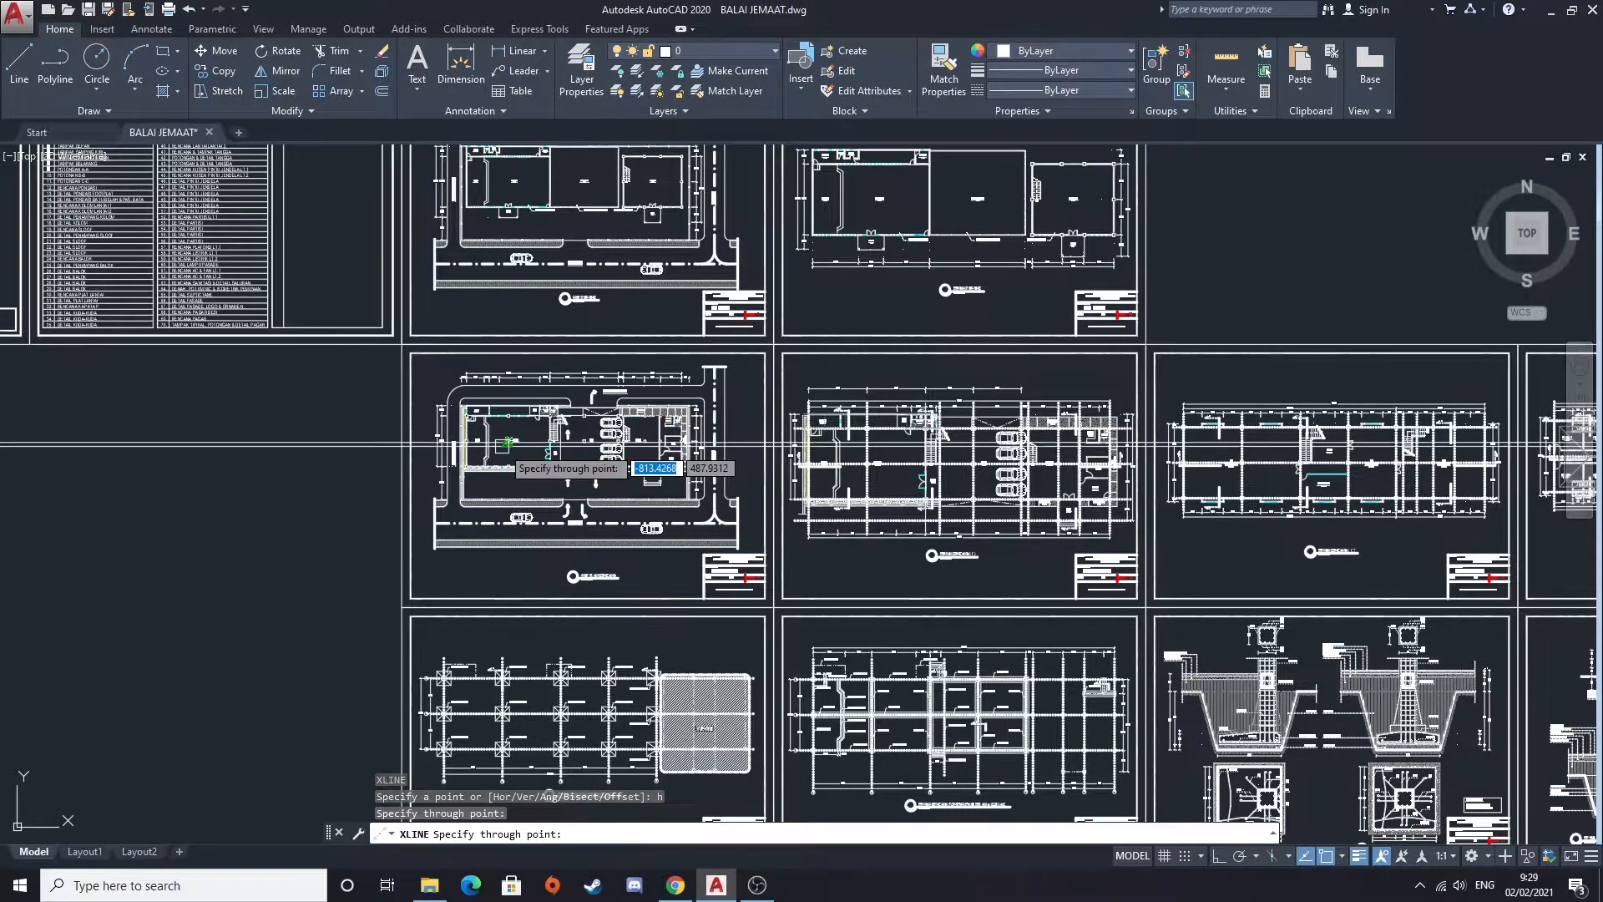
Draw two vertical construction lines on SITE PLAN RENCANA, one through the worship hall and one just past the parked cars
{"action": "key", "text": "Return"}
{"action": "type", "text": "xl"}
{"action": "key", "text": "Return"}
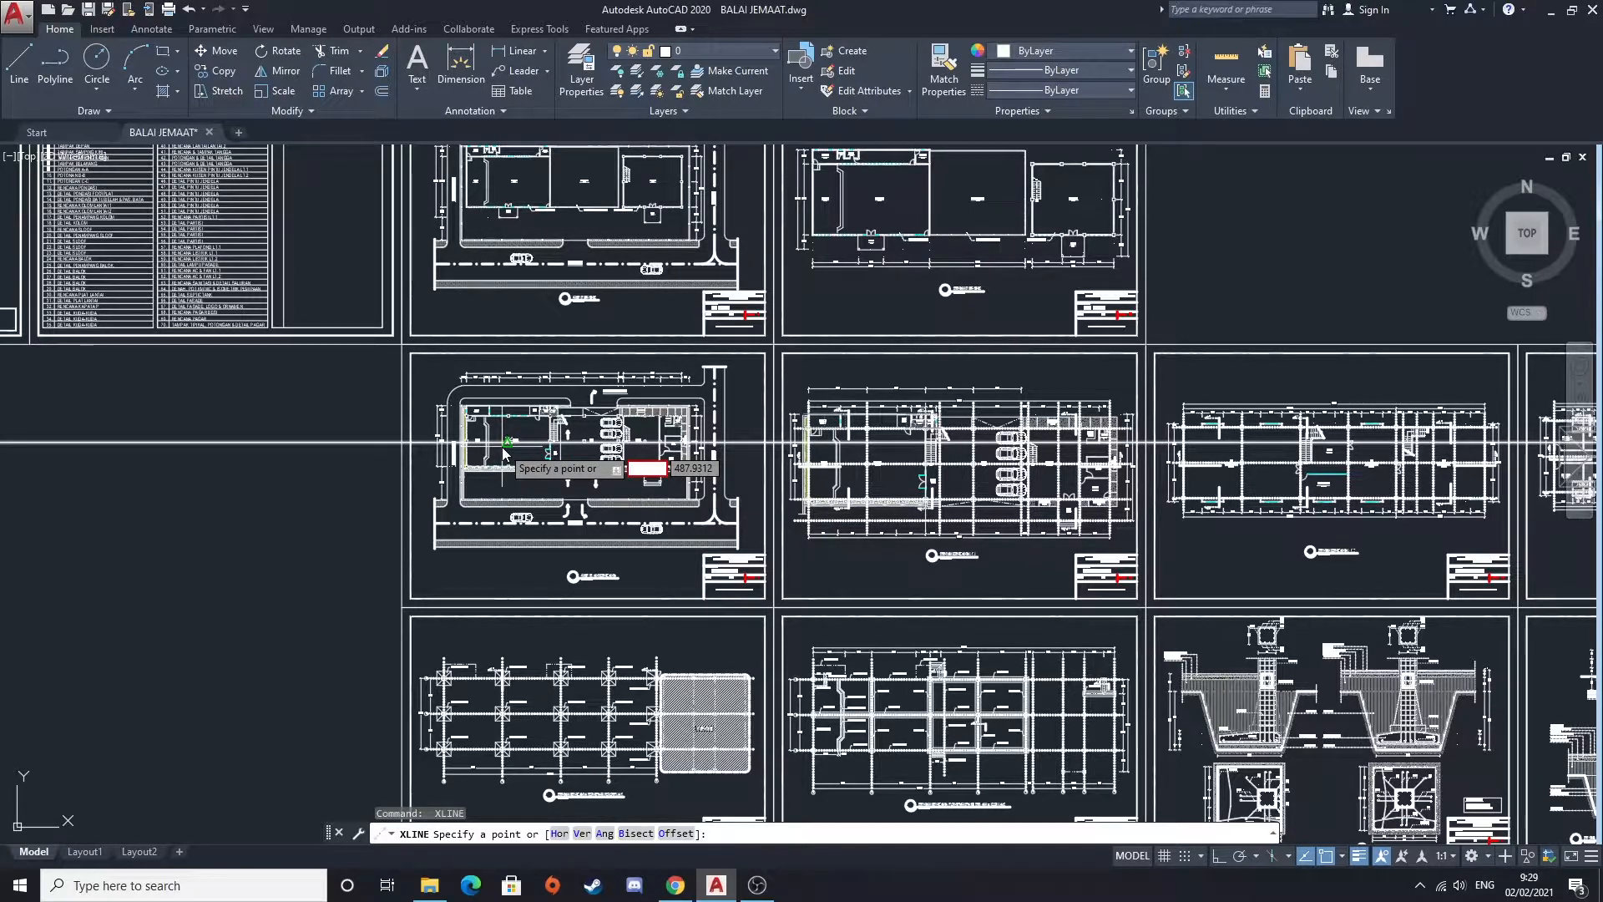
{"action": "type", "text": "v"}
{"action": "key", "text": "Return"}
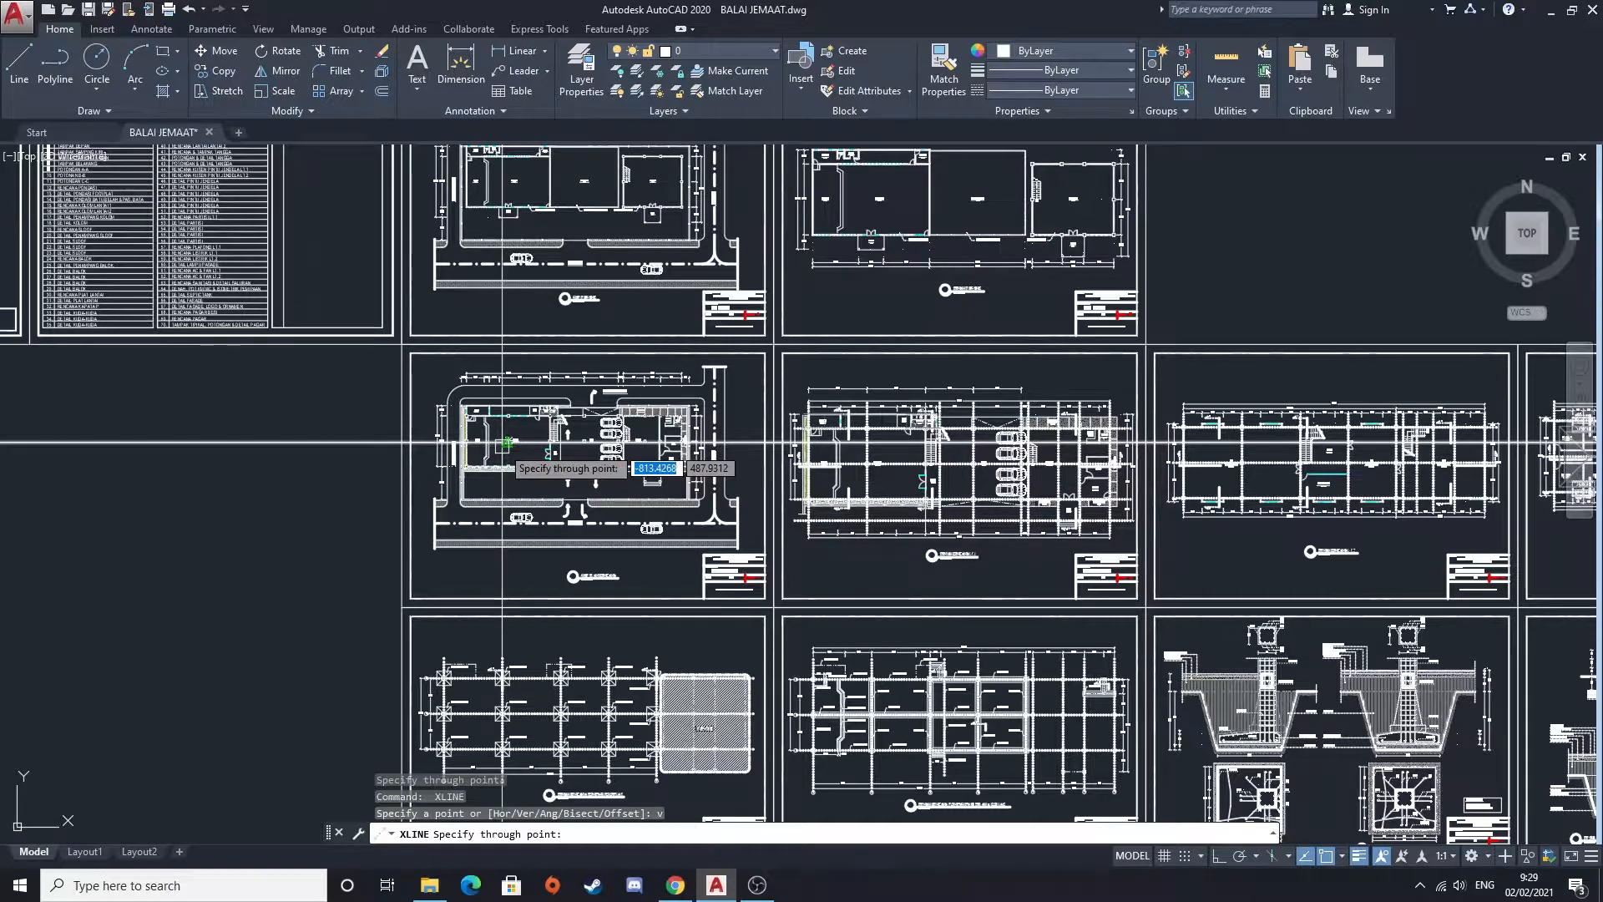
{"action": "scroll", "coordinate": [511, 442], "scroll_direction": "up", "scroll_amount": 2}
{"action": "left_click", "coordinate": [518, 440]}
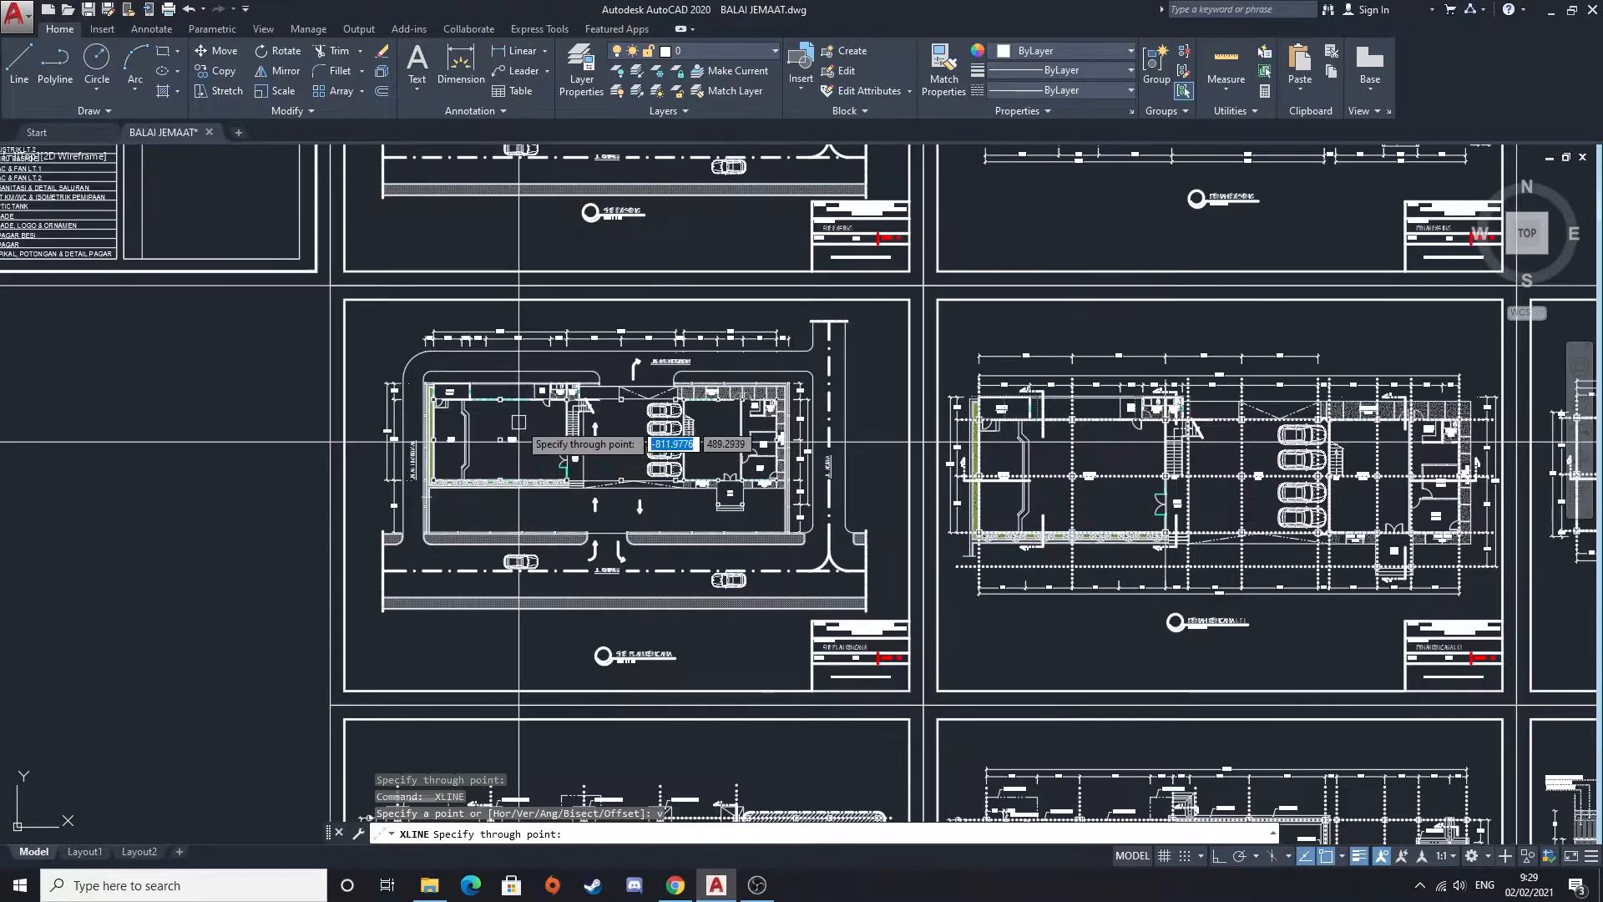
{"action": "left_click", "coordinate": [693, 440]}
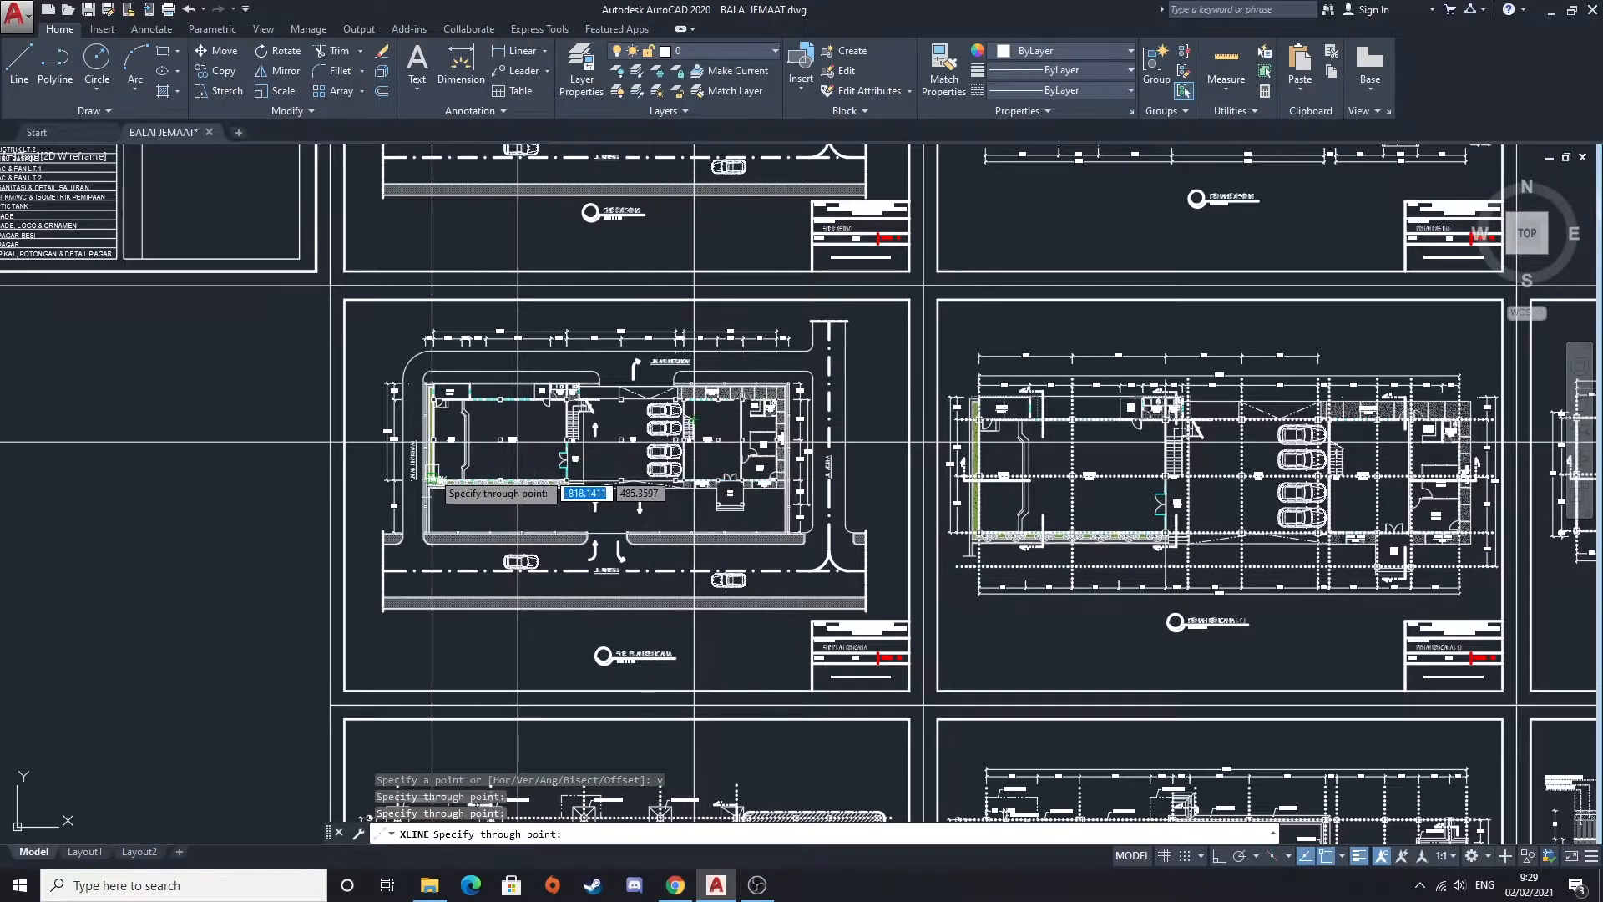
Erase the horizontal and two vertical construction lines from the SITE PLAN RENCANA sheet
{"action": "key", "text": "Return"}
{"action": "left_click", "coordinate": [896, 476]}
{"action": "left_click", "coordinate": [860, 426]}
{"action": "left_click", "coordinate": [743, 257]}
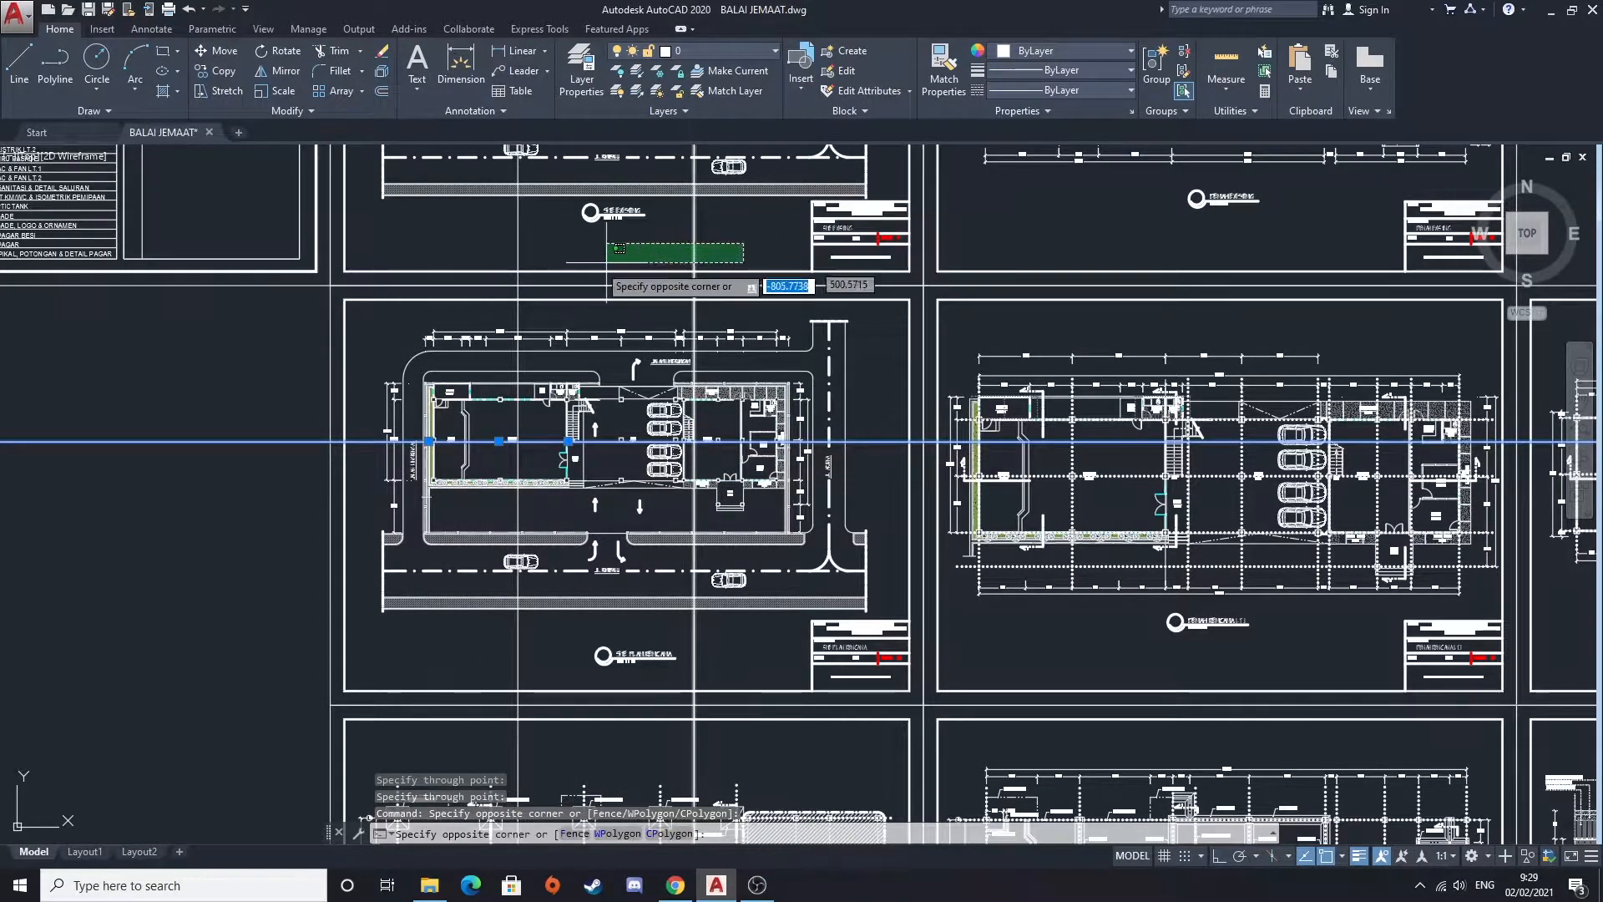
{"action": "left_click", "coordinate": [492, 244]}
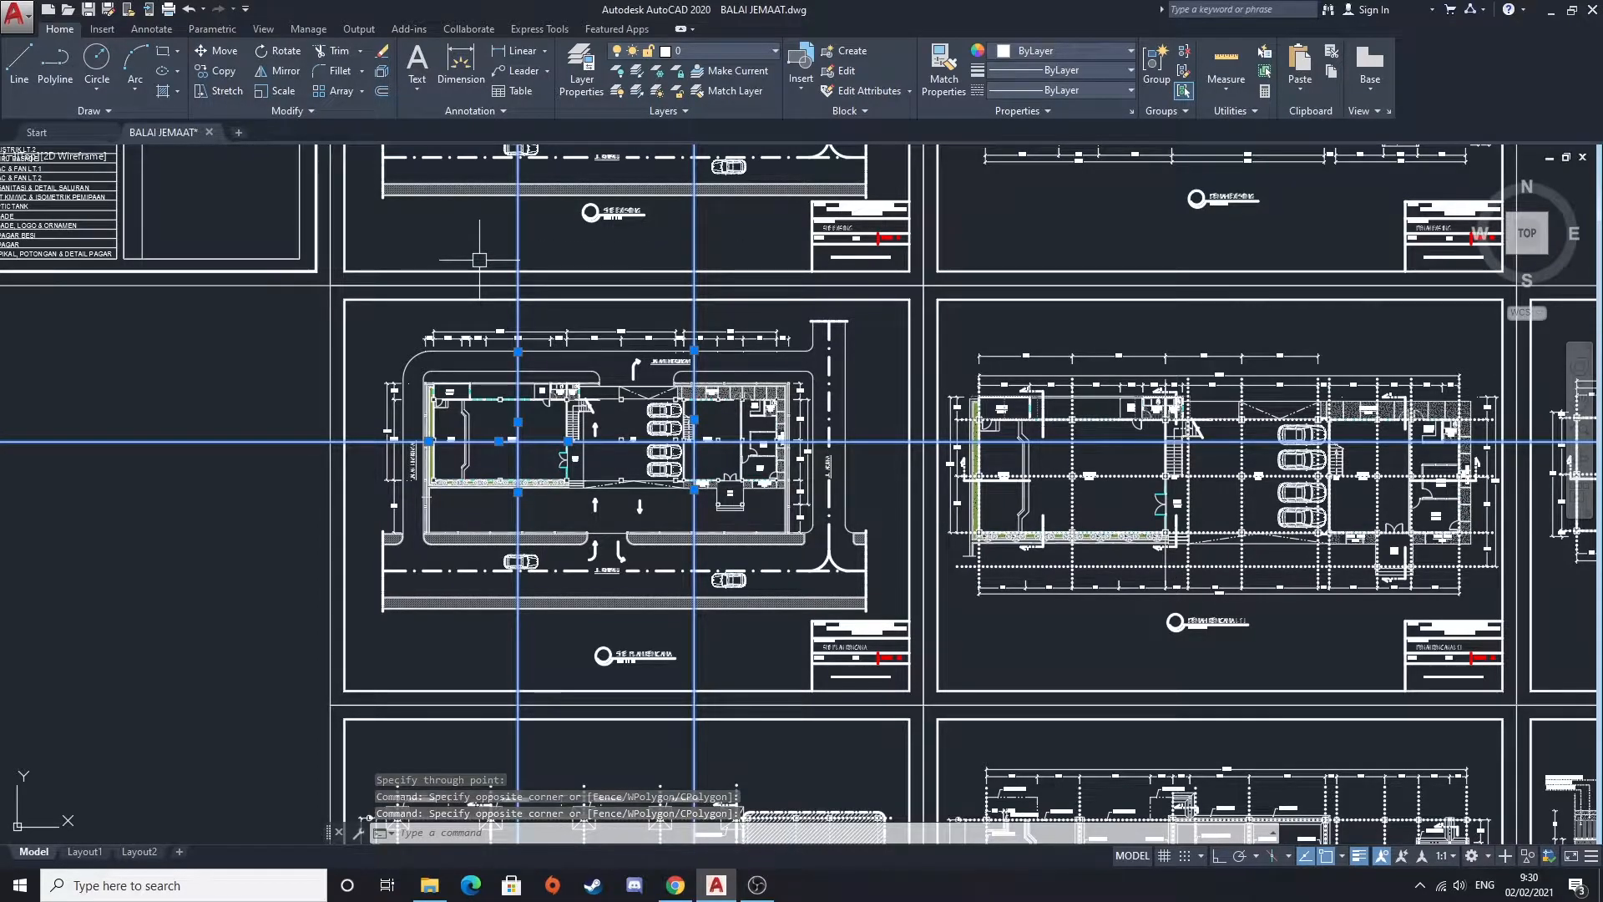
{"action": "key", "text": "Delete"}
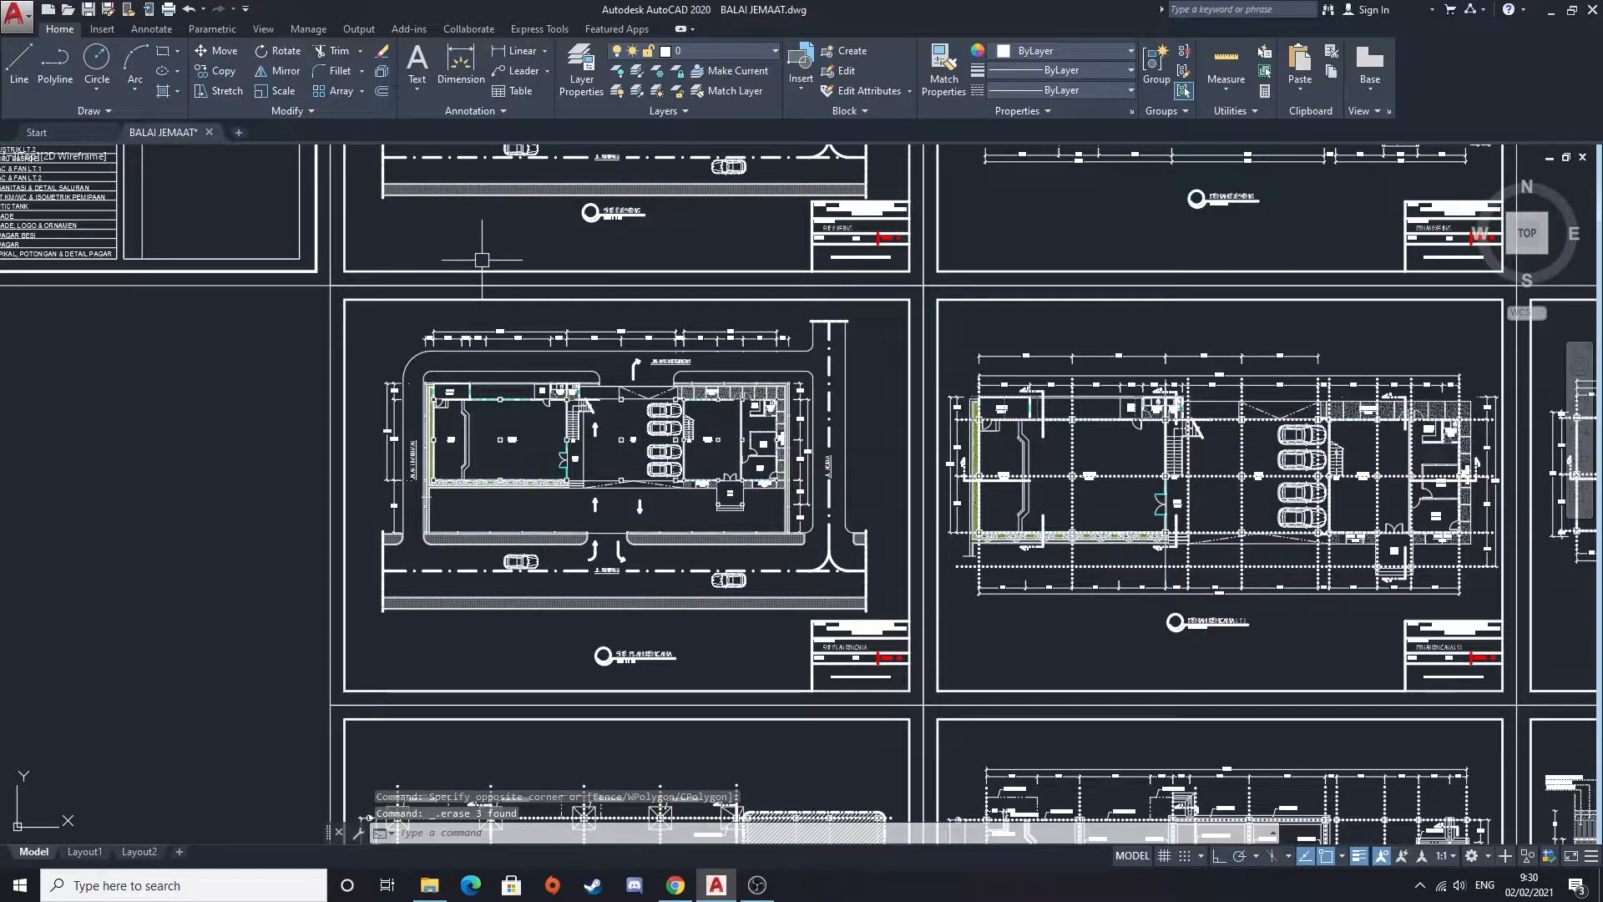
Return to the POTONGAN A-A sheet and study the full section from its roof frame down to the foundations
{"action": "scroll", "coordinate": [1050, 390], "scroll_direction": "down", "scroll_amount": 2}
{"action": "middle_click_drag", "start_coordinate": [1050, 390], "coordinate": [401, 380]}
{"action": "middle_click_drag", "start_coordinate": [1225, 485], "coordinate": [646, 427]}
{"action": "middle_click_drag", "start_coordinate": [1141, 471], "coordinate": [716, 476]}
{"action": "middle_click_drag", "start_coordinate": [871, 492], "coordinate": [738, 494]}
{"action": "middle_click_drag", "start_coordinate": [959, 458], "coordinate": [733, 458]}
{"action": "middle_click_drag", "start_coordinate": [817, 494], "coordinate": [644, 494]}
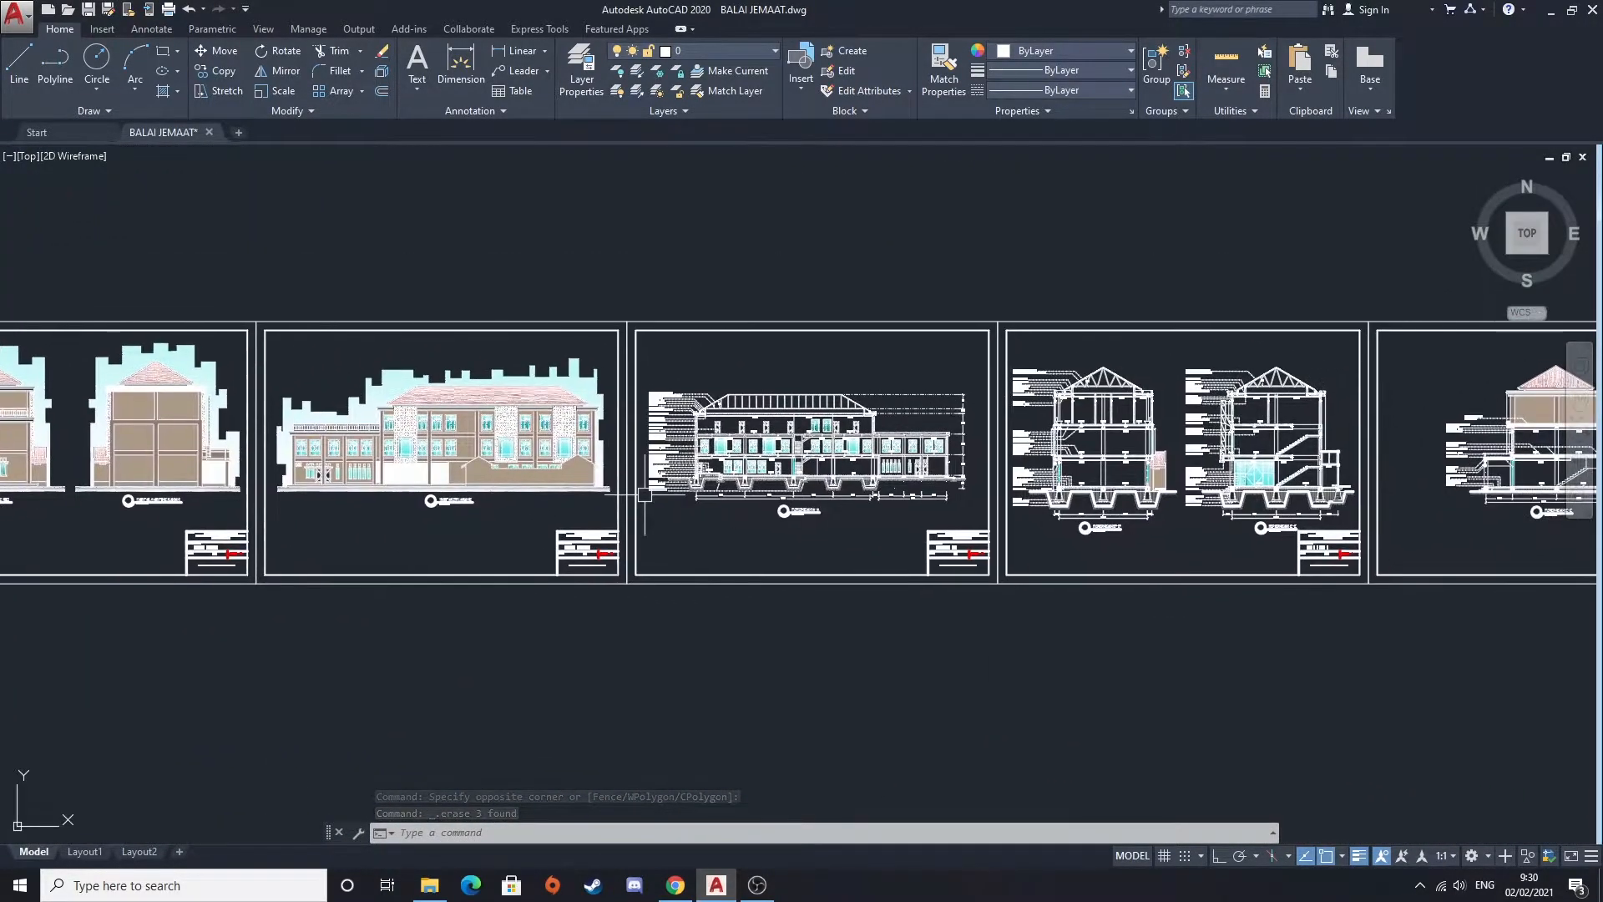
{"action": "scroll", "coordinate": [644, 494], "scroll_direction": "up", "scroll_amount": 3}
{"action": "scroll", "coordinate": [790, 483], "scroll_direction": "up", "scroll_amount": 2}
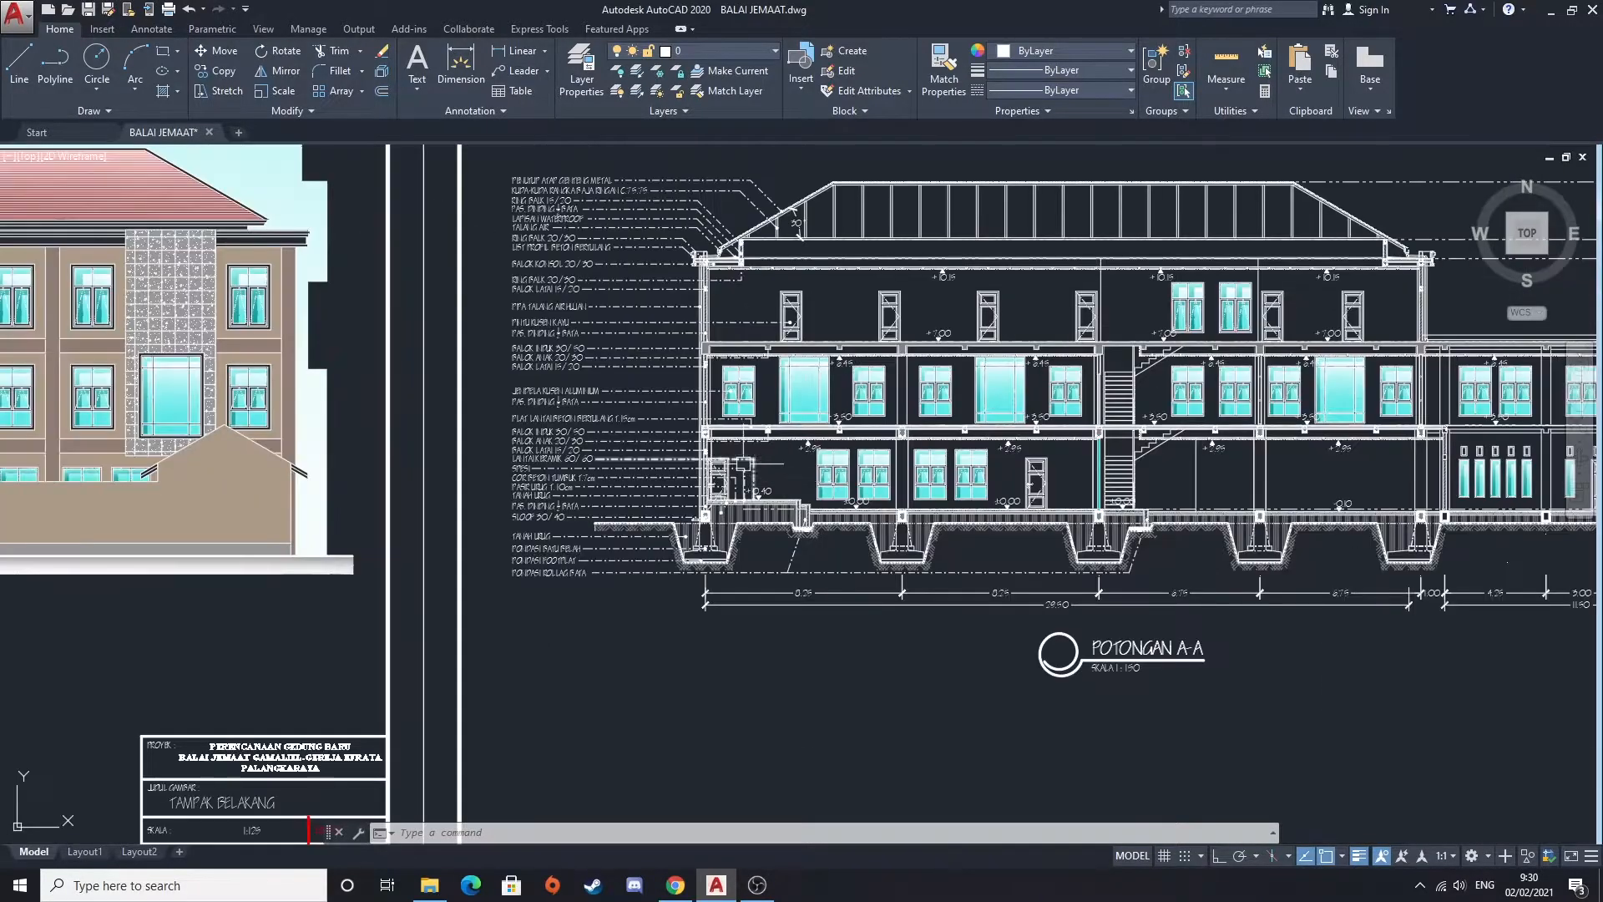
{"action": "middle_click_drag", "start_coordinate": [666, 459], "coordinate": [435, 470]}
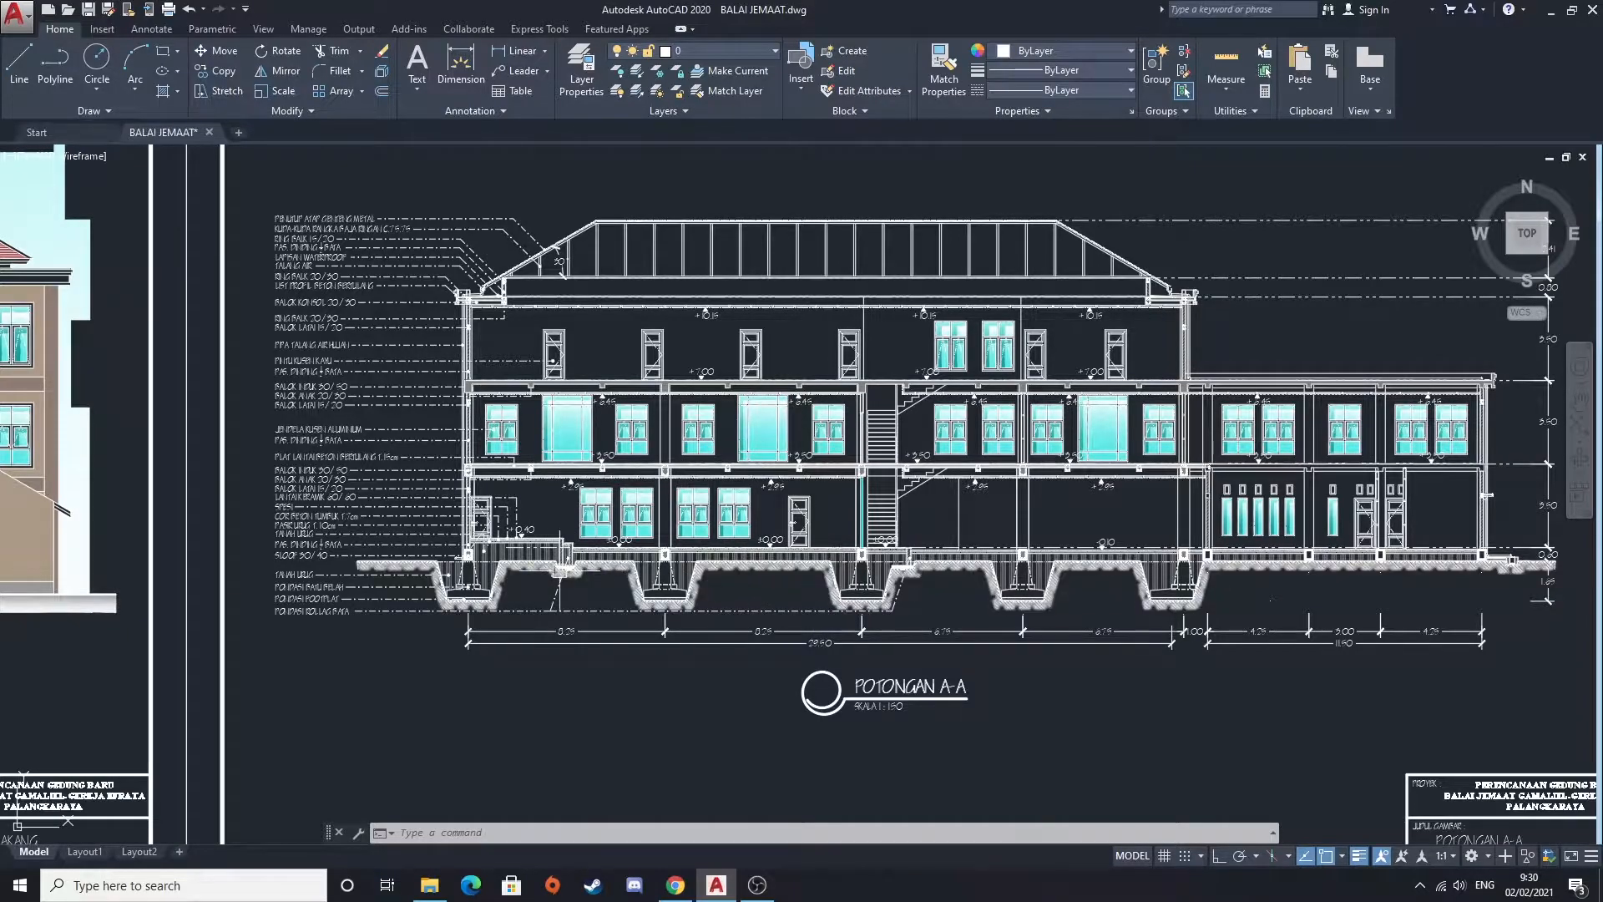
{"action": "middle_click_drag", "start_coordinate": [568, 570], "coordinate": [321, 571]}
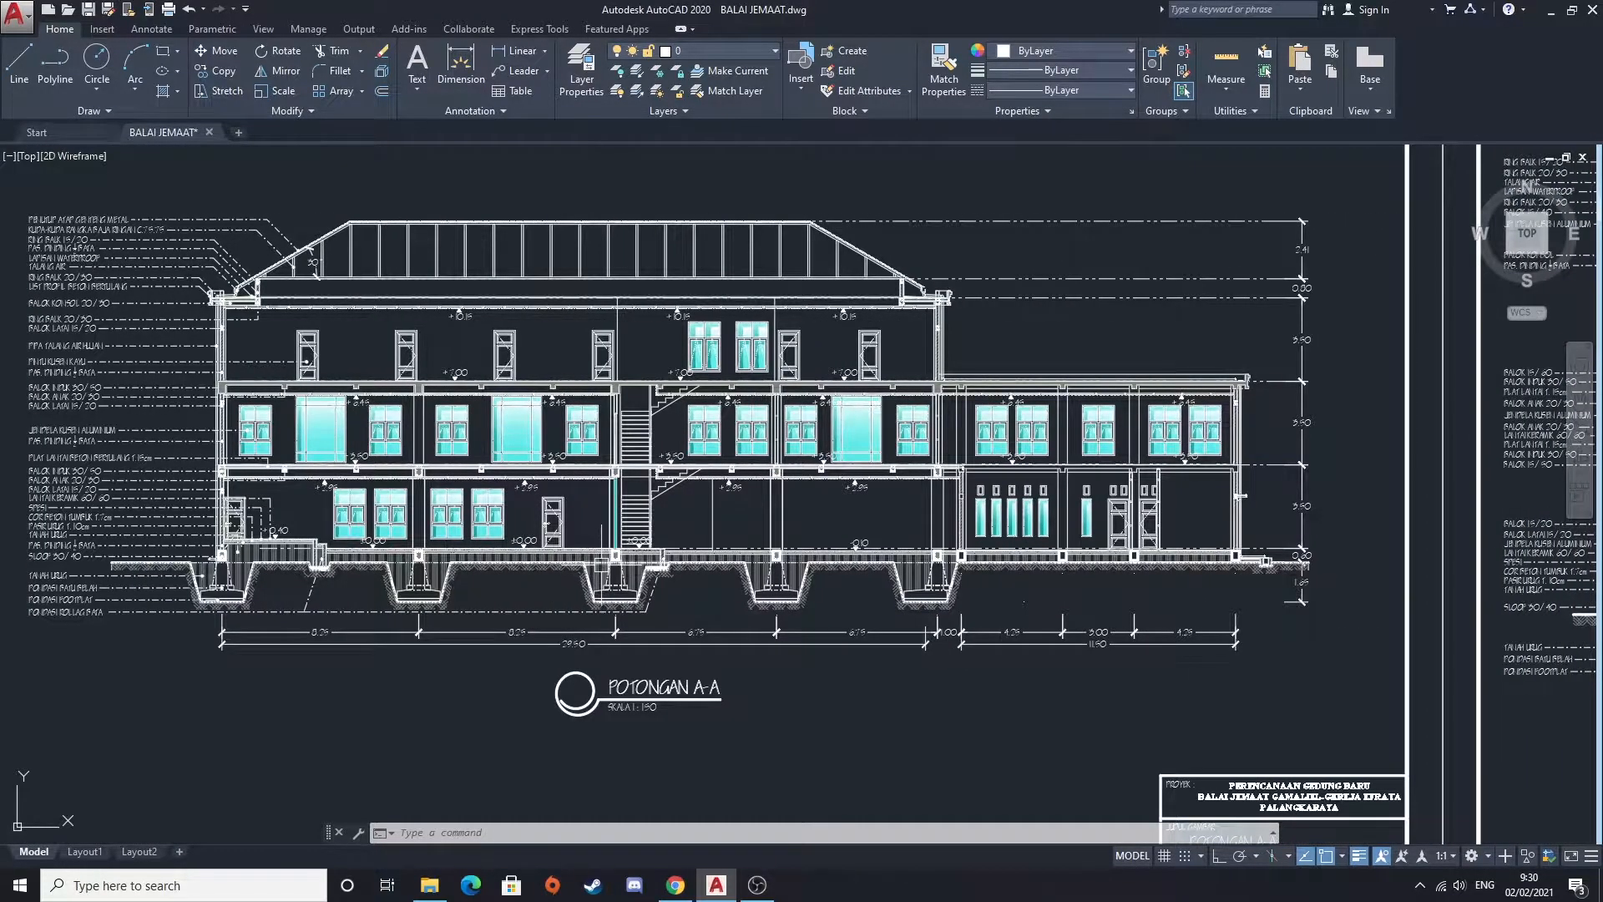
{"action": "middle_click_drag", "start_coordinate": [521, 487], "coordinate": [657, 524]}
{"action": "right_click", "coordinate": [668, 539]}
{"action": "left_click", "coordinate": [722, 536]}
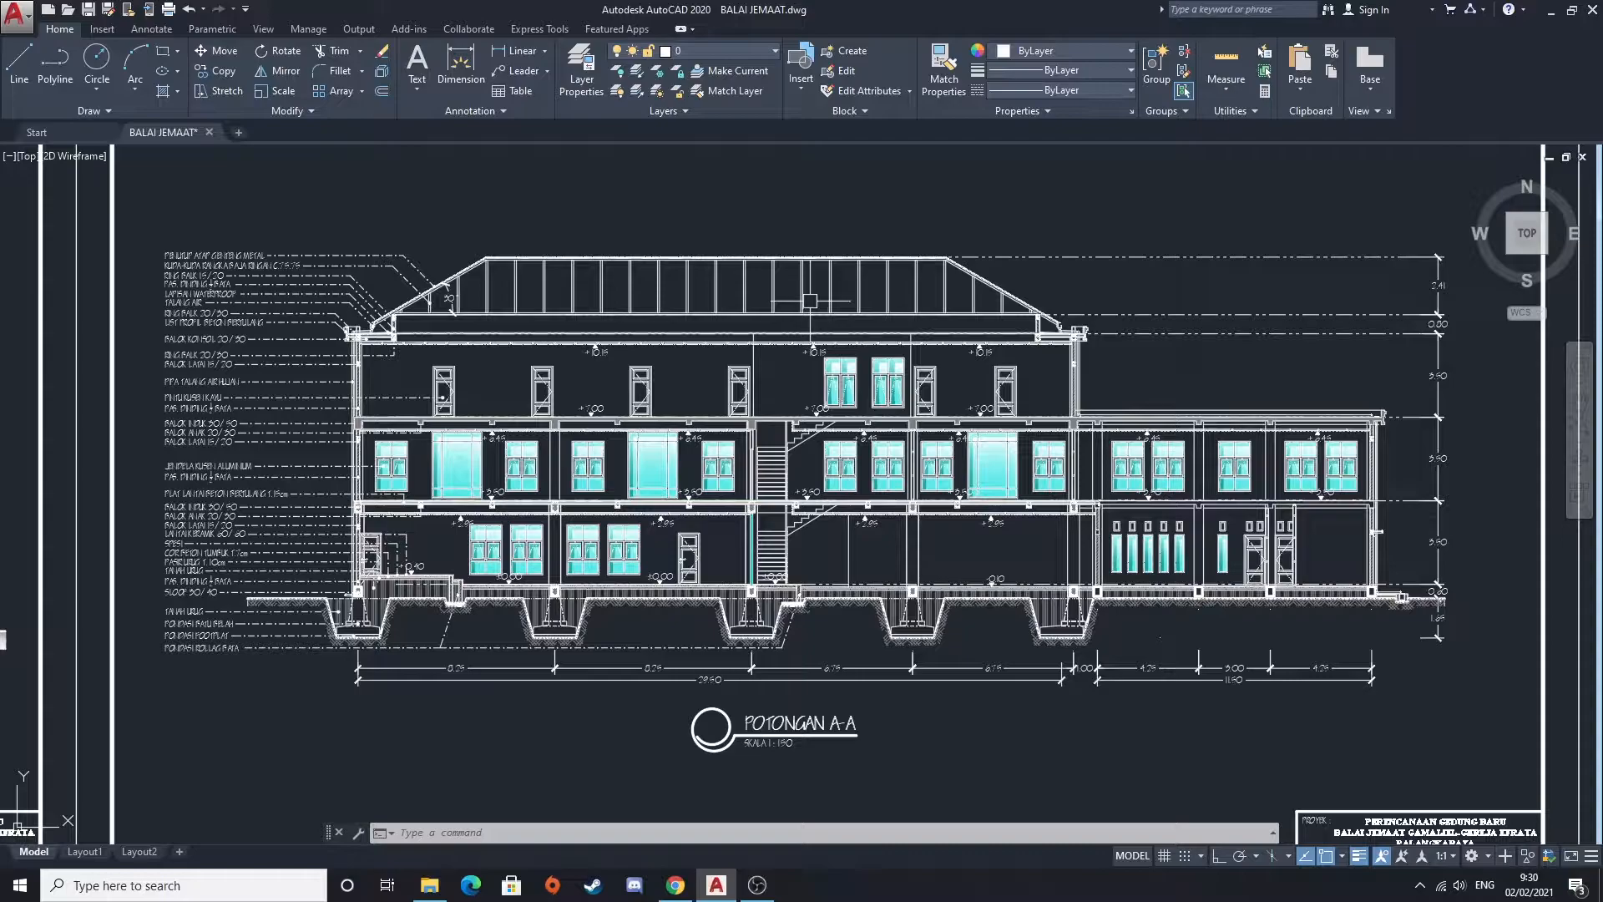
{"action": "mouse_move", "coordinate": [800, 317]}
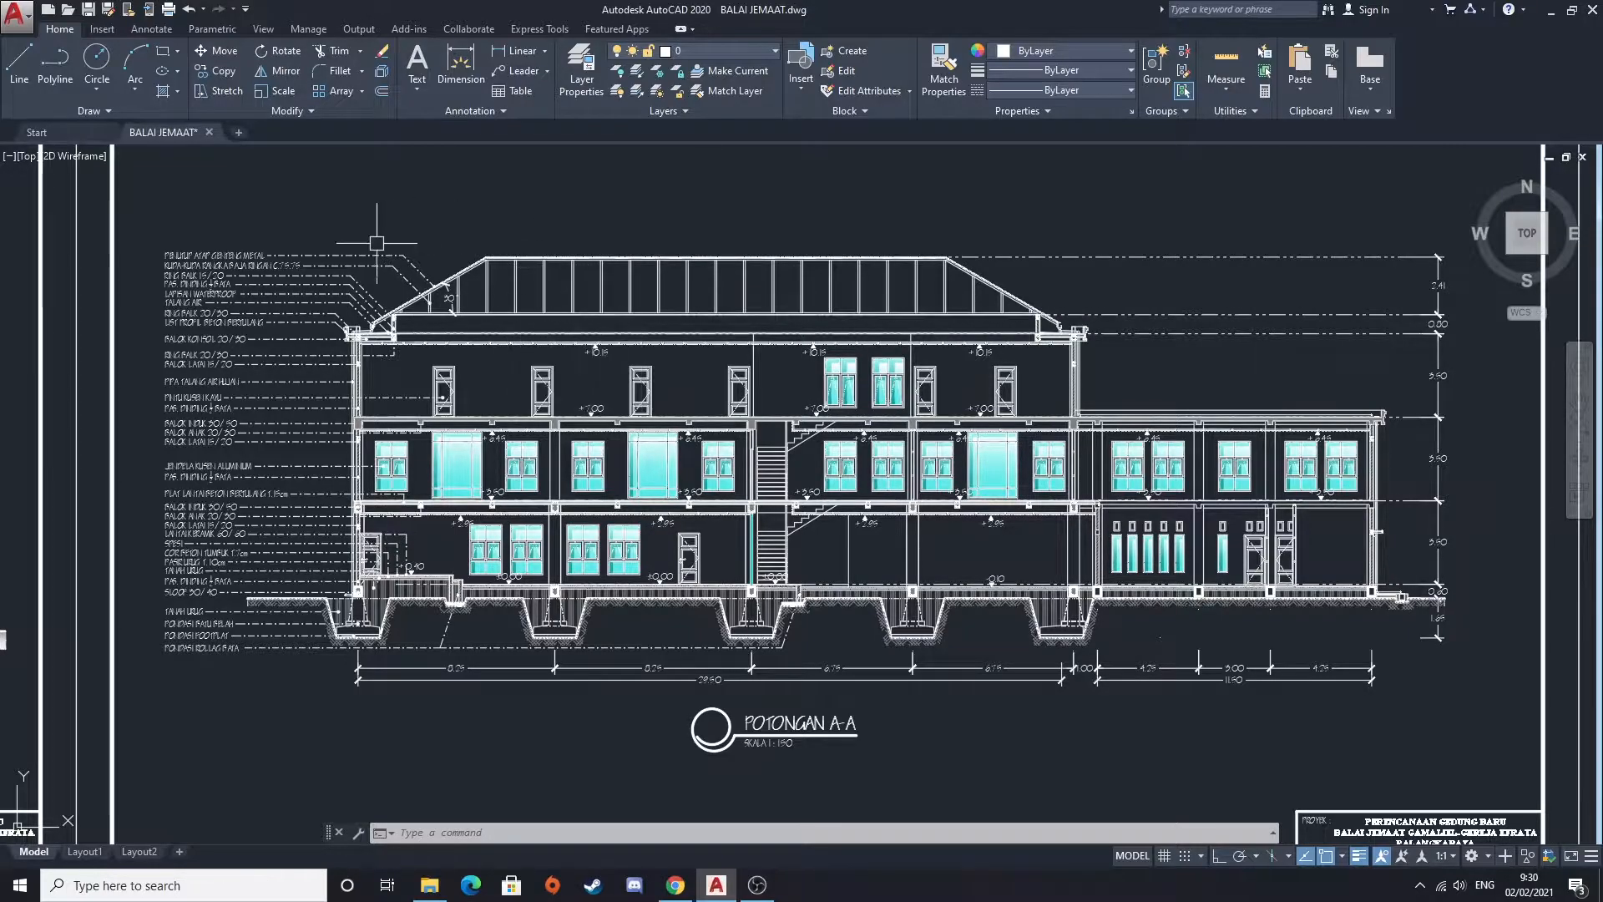
Examine the column of material callouts beside POTONGAN A-A, from the foundation and floor layers up through the beam and wall labels
{"action": "left_click", "coordinate": [151, 209]}
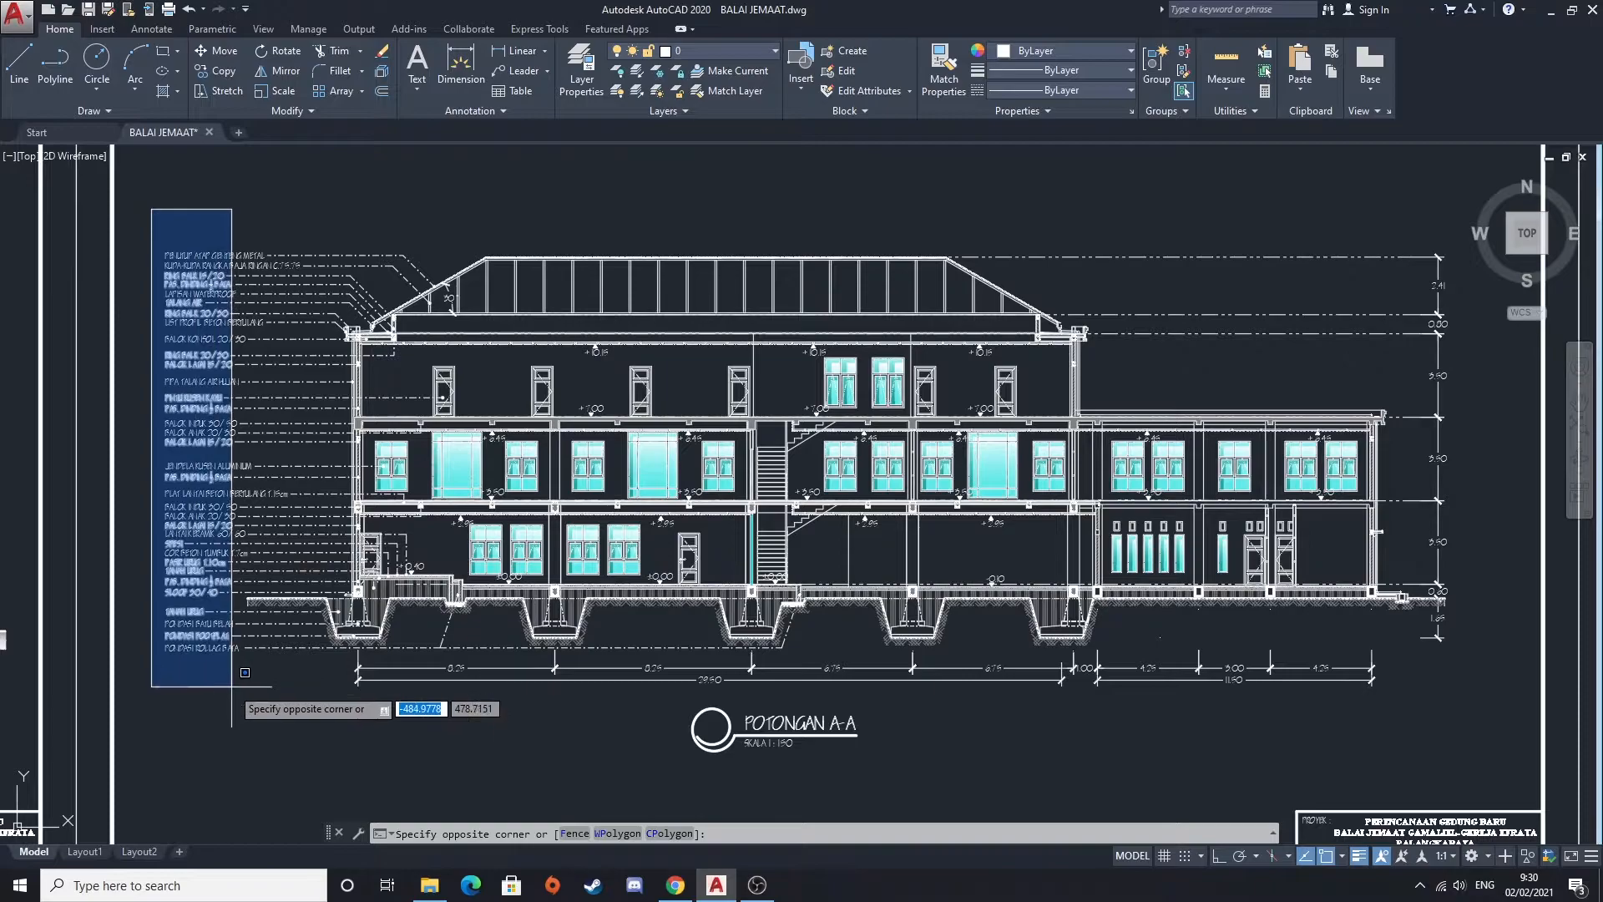
{"action": "left_click", "coordinate": [168, 218]}
{"action": "left_click", "coordinate": [144, 197]}
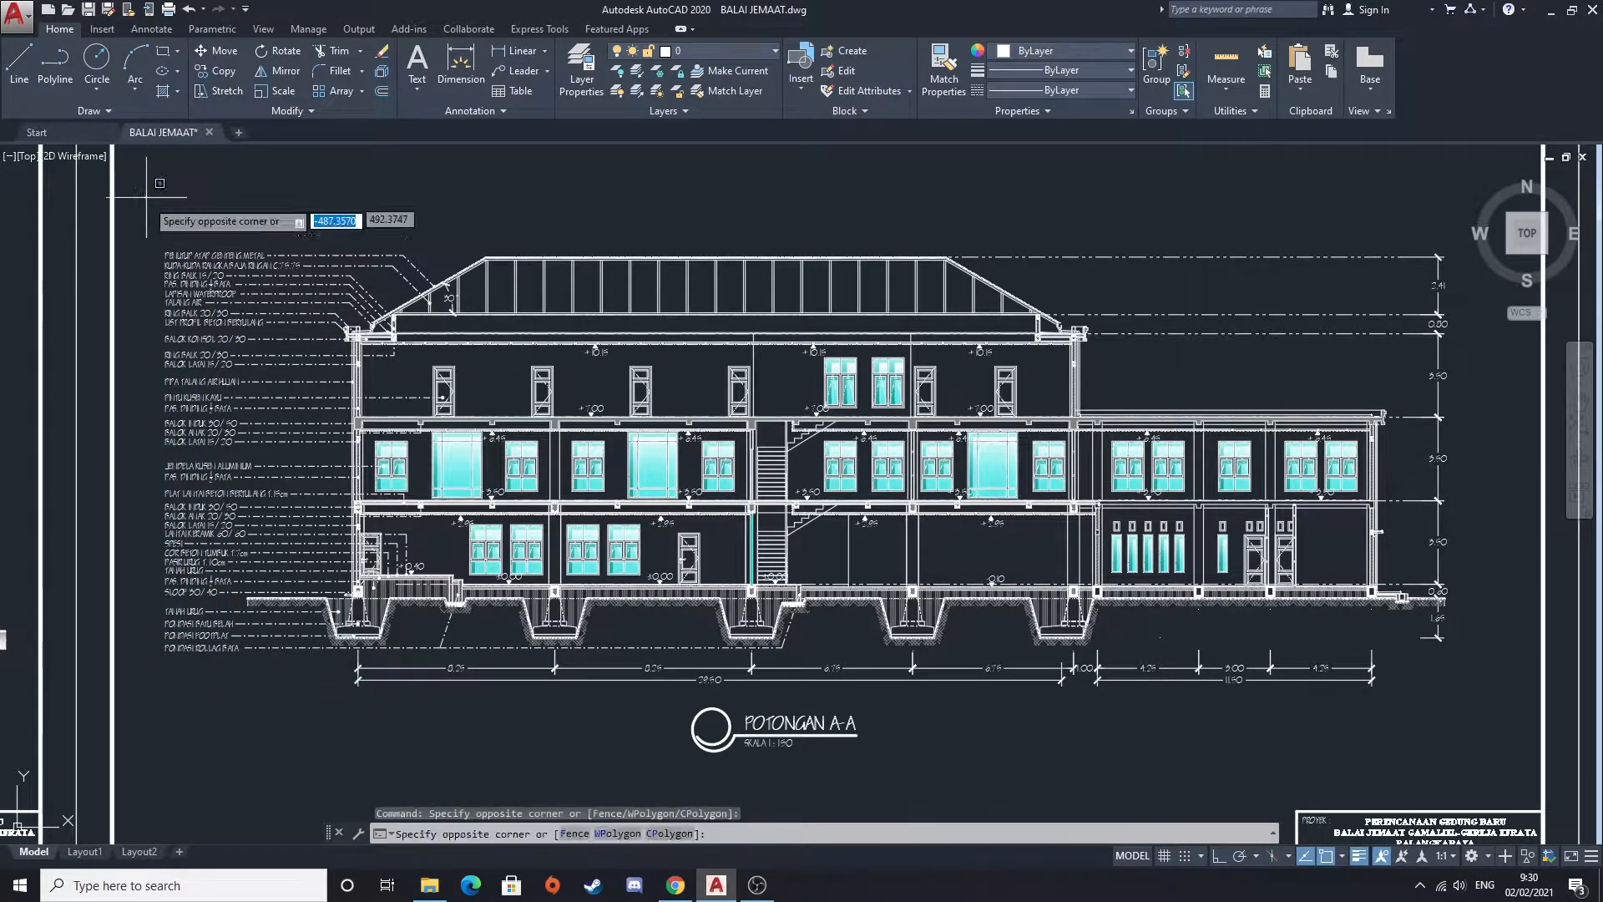
{"action": "left_click", "coordinate": [205, 684]}
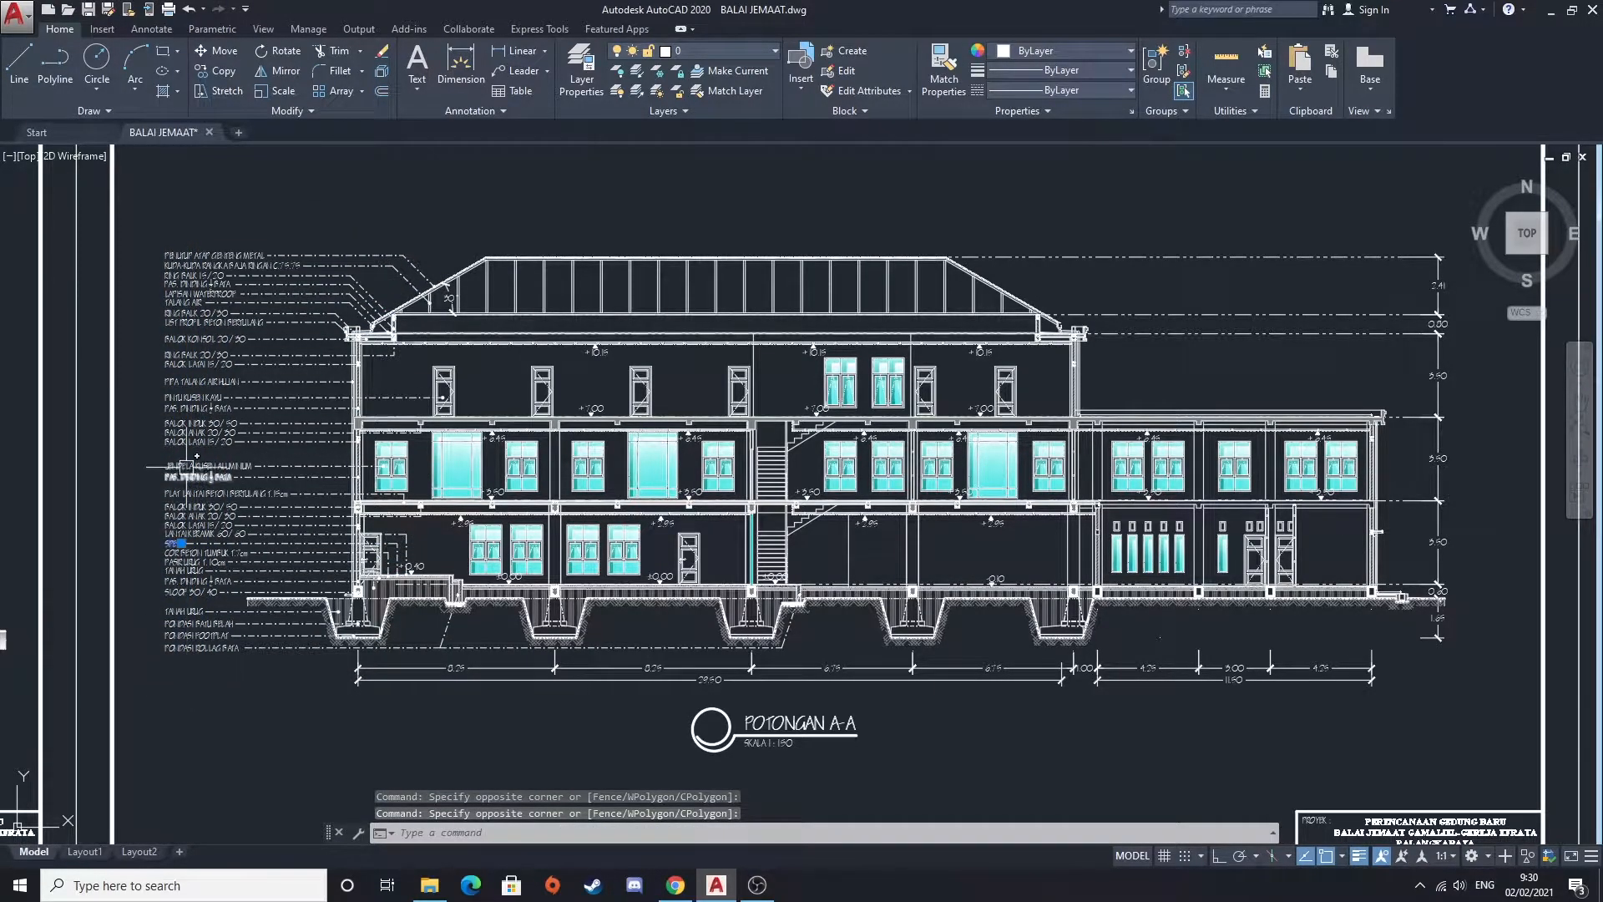
{"action": "key", "text": "Escape"}
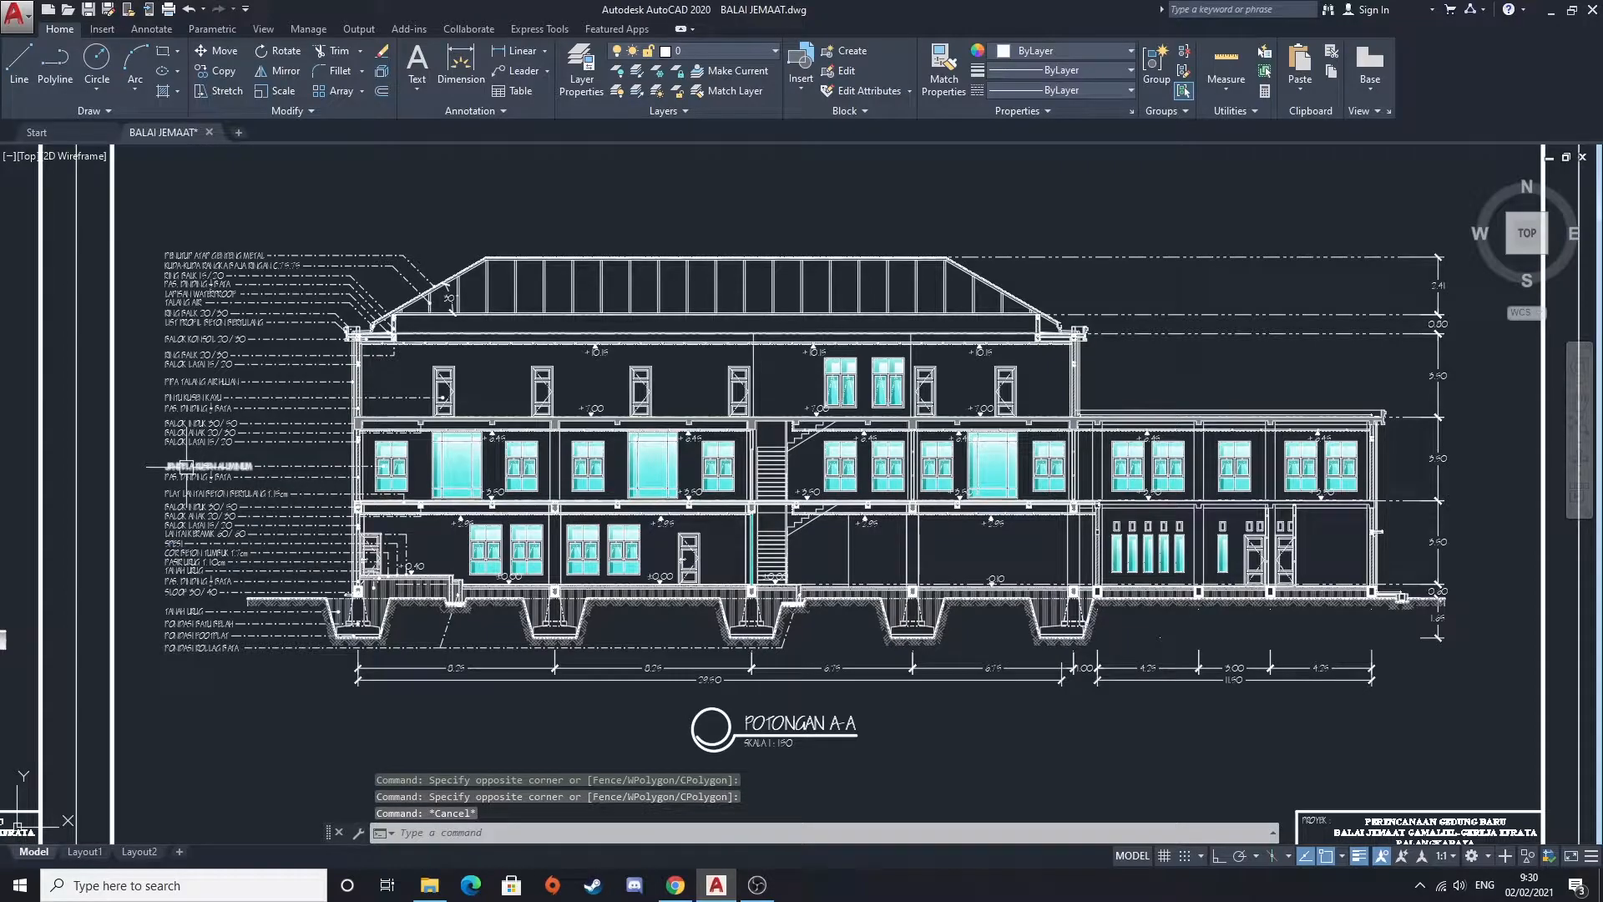
{"action": "left_click", "coordinate": [141, 227]}
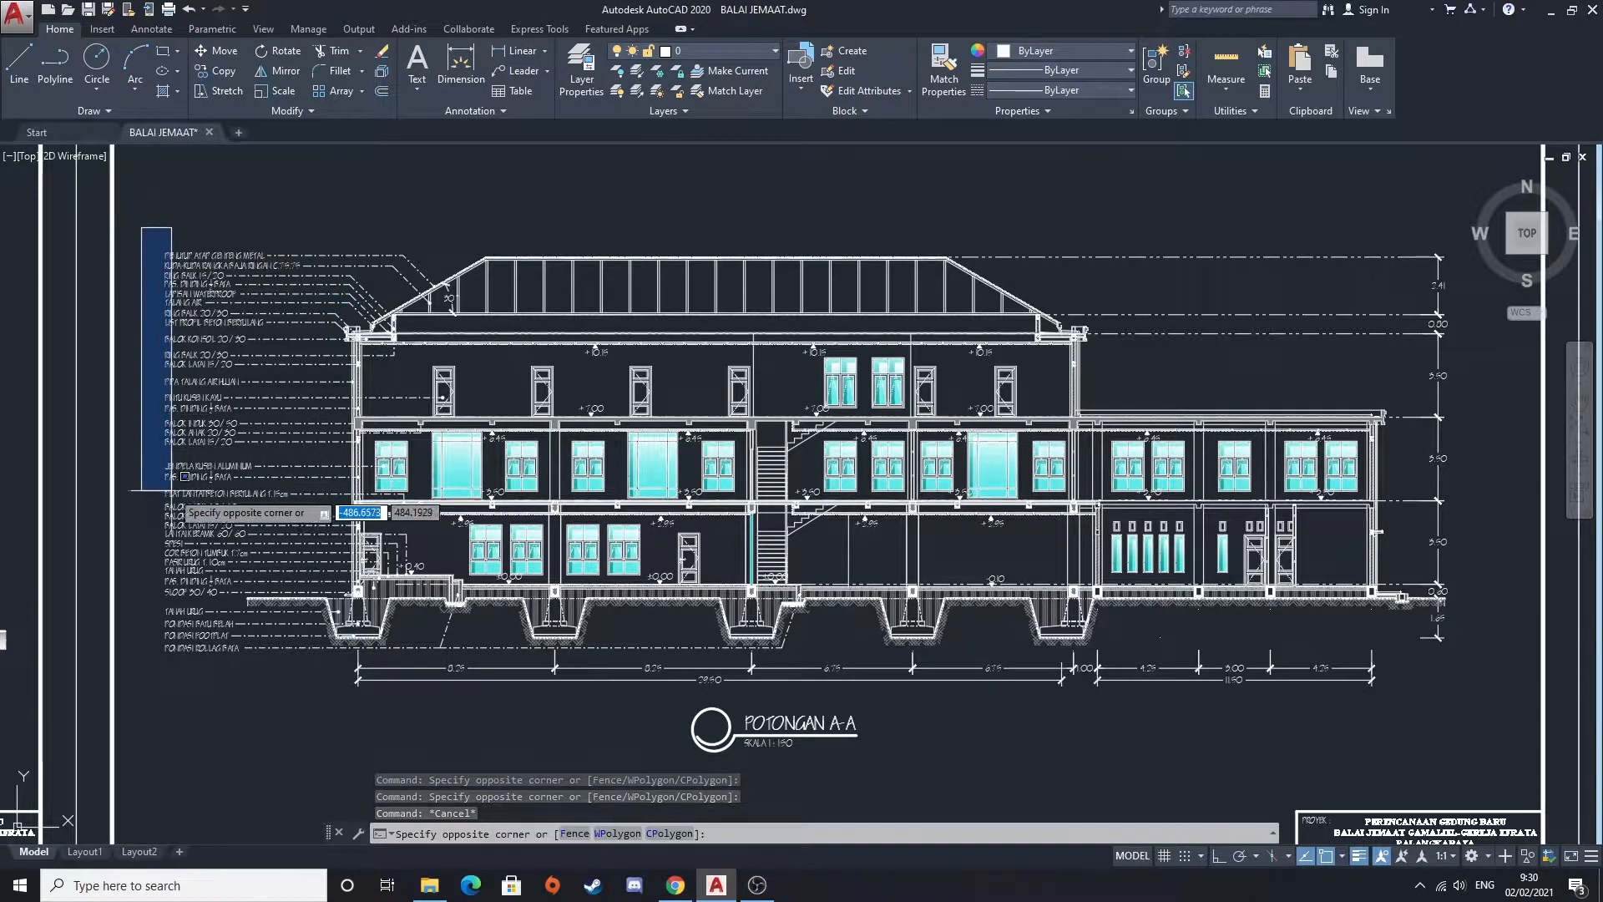
{"action": "left_click", "coordinate": [156, 408]}
{"action": "scroll", "coordinate": [221, 636], "scroll_direction": "up", "scroll_amount": 4}
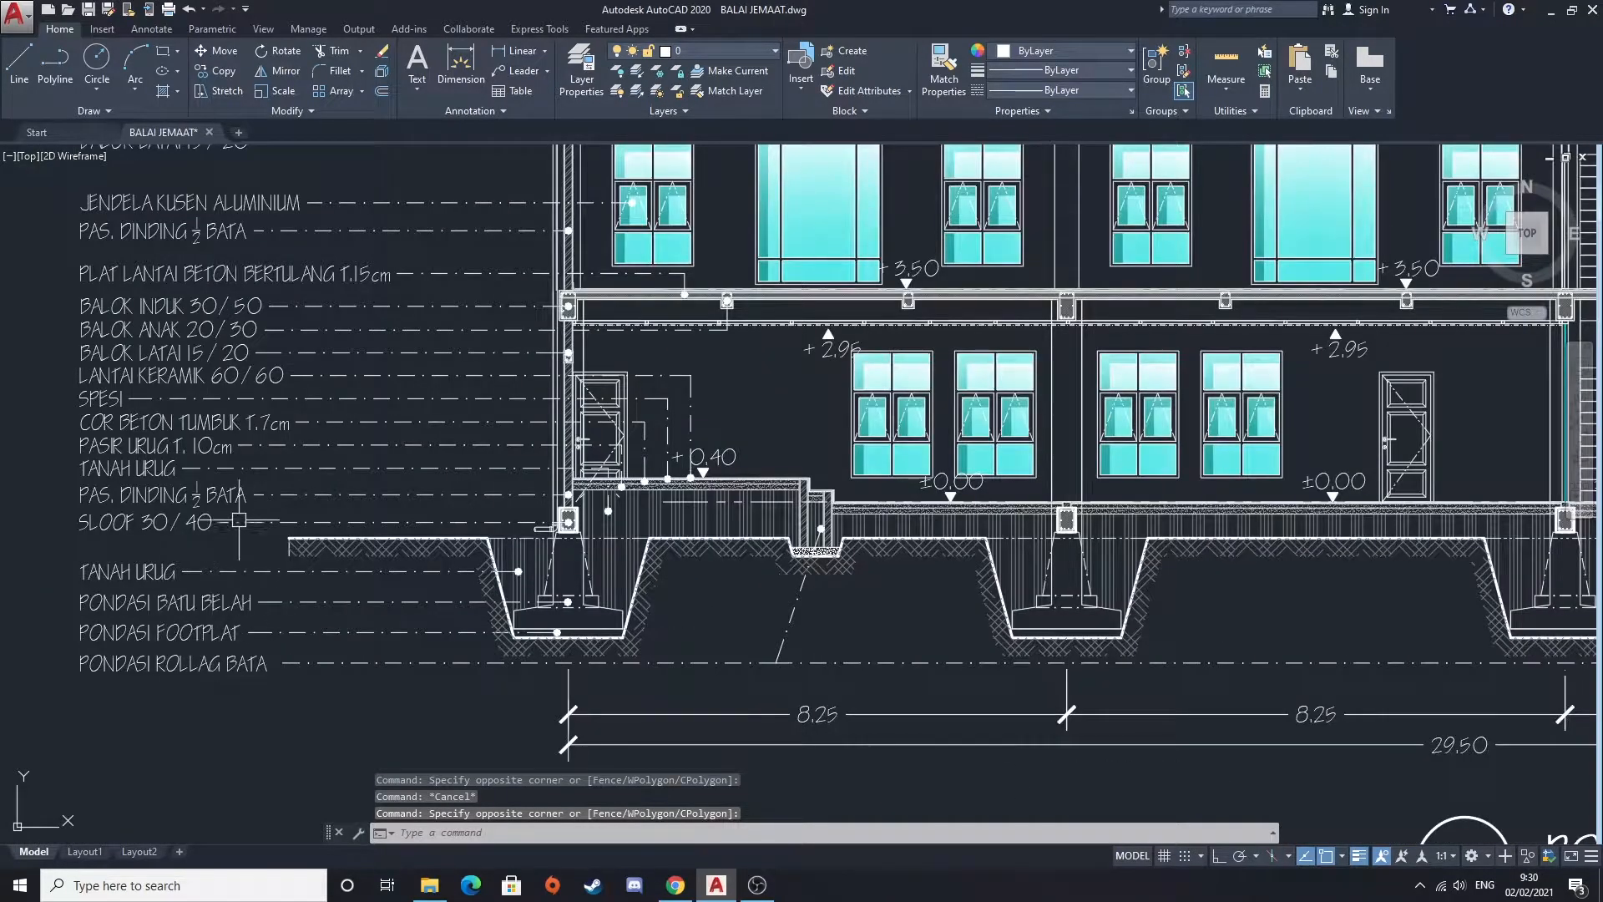
{"action": "scroll", "coordinate": [239, 524], "scroll_direction": "down", "scroll_amount": 2}
{"action": "scroll", "coordinate": [482, 365], "scroll_direction": "up", "scroll_amount": 2}
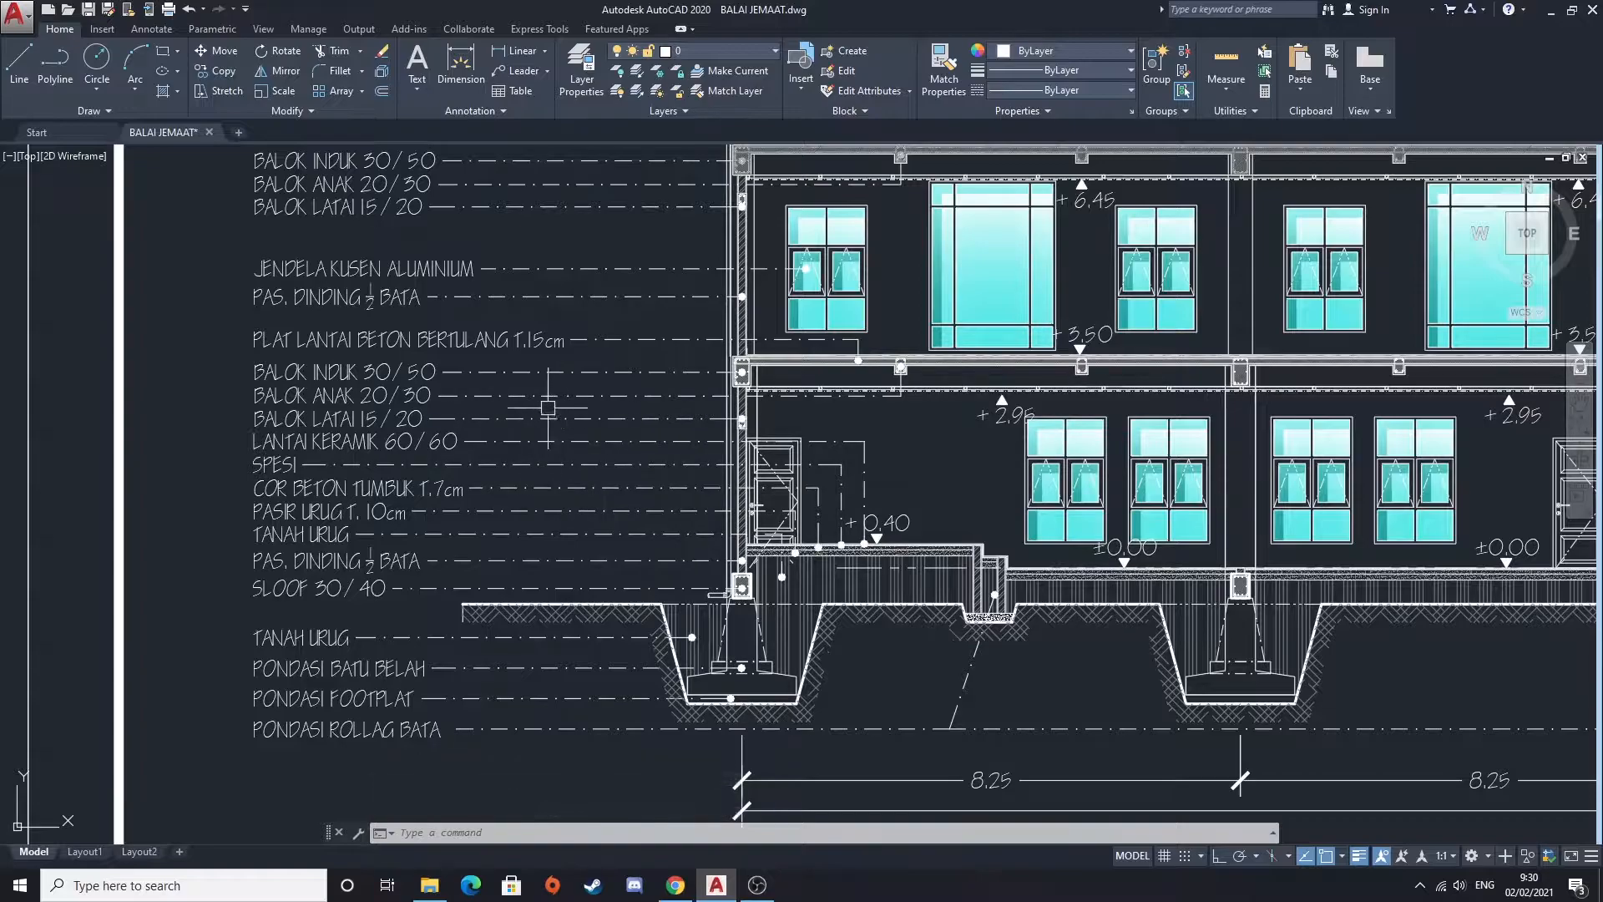
{"action": "mouse_move", "coordinate": [540, 387]}
{"action": "middle_mouse_down"}
{"action": "mouse_move", "coordinate": [514, 418]}
{"action": "mouse_move", "coordinate": [532, 544]}
{"action": "middle_mouse_up"}
{"action": "scroll", "coordinate": [584, 418], "scroll_direction": "down", "scroll_amount": 2}
{"action": "scroll", "coordinate": [577, 418], "scroll_direction": "up", "scroll_amount": 2}
{"action": "mouse_move", "coordinate": [530, 420]}
{"action": "middle_mouse_down"}
{"action": "mouse_move", "coordinate": [477, 518]}
{"action": "mouse_move", "coordinate": [539, 437]}
{"action": "mouse_move", "coordinate": [537, 513]}
{"action": "middle_mouse_up"}
{"action": "scroll", "coordinate": [535, 425], "scroll_direction": "down", "scroll_amount": 2}
Study the ground line, foundation pits, floor levels and grid dimensions along the base of POTONGAN A-A, through to the low wing's end wall
{"action": "mouse_move", "coordinate": [1231, 598]}
{"action": "middle_mouse_down"}
{"action": "mouse_move", "coordinate": [866, 509]}
{"action": "mouse_move", "coordinate": [343, 464]}
{"action": "middle_mouse_up"}
{"action": "scroll", "coordinate": [631, 506], "scroll_direction": "down", "scroll_amount": 2}
{"action": "middle_click_drag", "start_coordinate": [665, 488], "coordinate": [473, 437]}
{"action": "scroll", "coordinate": [558, 499], "scroll_direction": "up", "scroll_amount": 2}
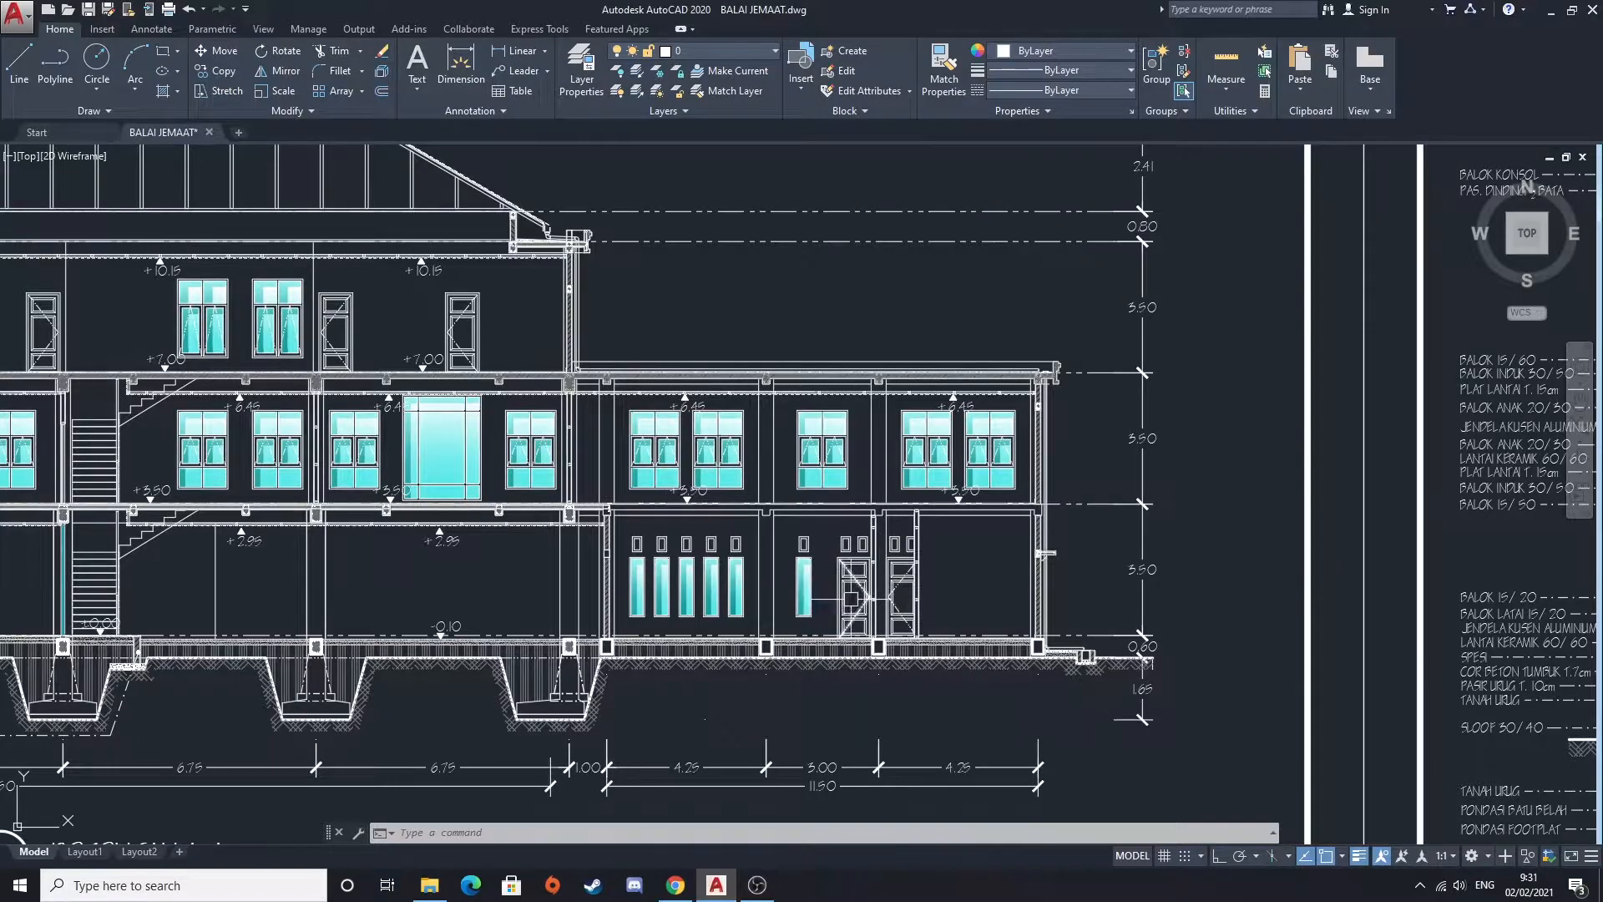
{"action": "middle_click_drag", "start_coordinate": [817, 648], "coordinate": [896, 554]}
{"action": "middle_click_drag", "start_coordinate": [661, 658], "coordinate": [1073, 587]}
{"action": "middle_click_drag", "start_coordinate": [679, 618], "coordinate": [993, 618]}
{"action": "middle_click_drag", "start_coordinate": [576, 580], "coordinate": [405, 587]}
{"action": "middle_click_drag", "start_coordinate": [764, 628], "coordinate": [424, 638]}
{"action": "middle_click_drag", "start_coordinate": [1178, 617], "coordinate": [512, 626]}
{"action": "scroll", "coordinate": [776, 568], "scroll_direction": "up", "scroll_amount": 2}
{"action": "middle_click_drag", "start_coordinate": [709, 572], "coordinate": [942, 601]}
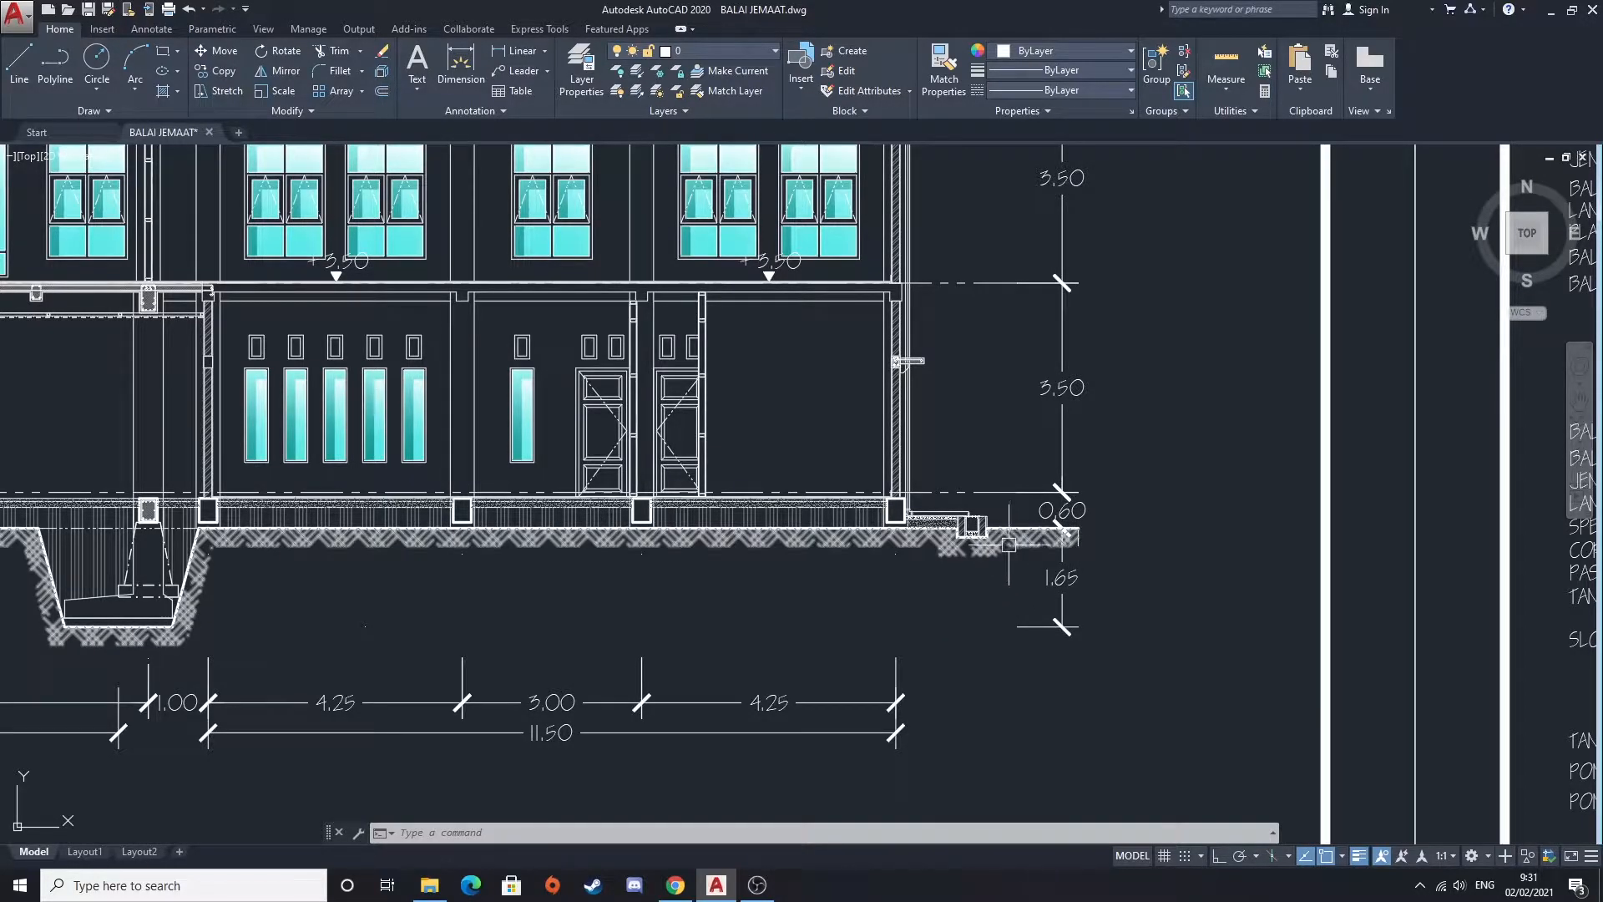
Examine the low wing's end wall on POTONGAN A-A and the storey height dimensions from ground to roof ridge
{"action": "middle_click_drag", "start_coordinate": [961, 441], "coordinate": [907, 588]}
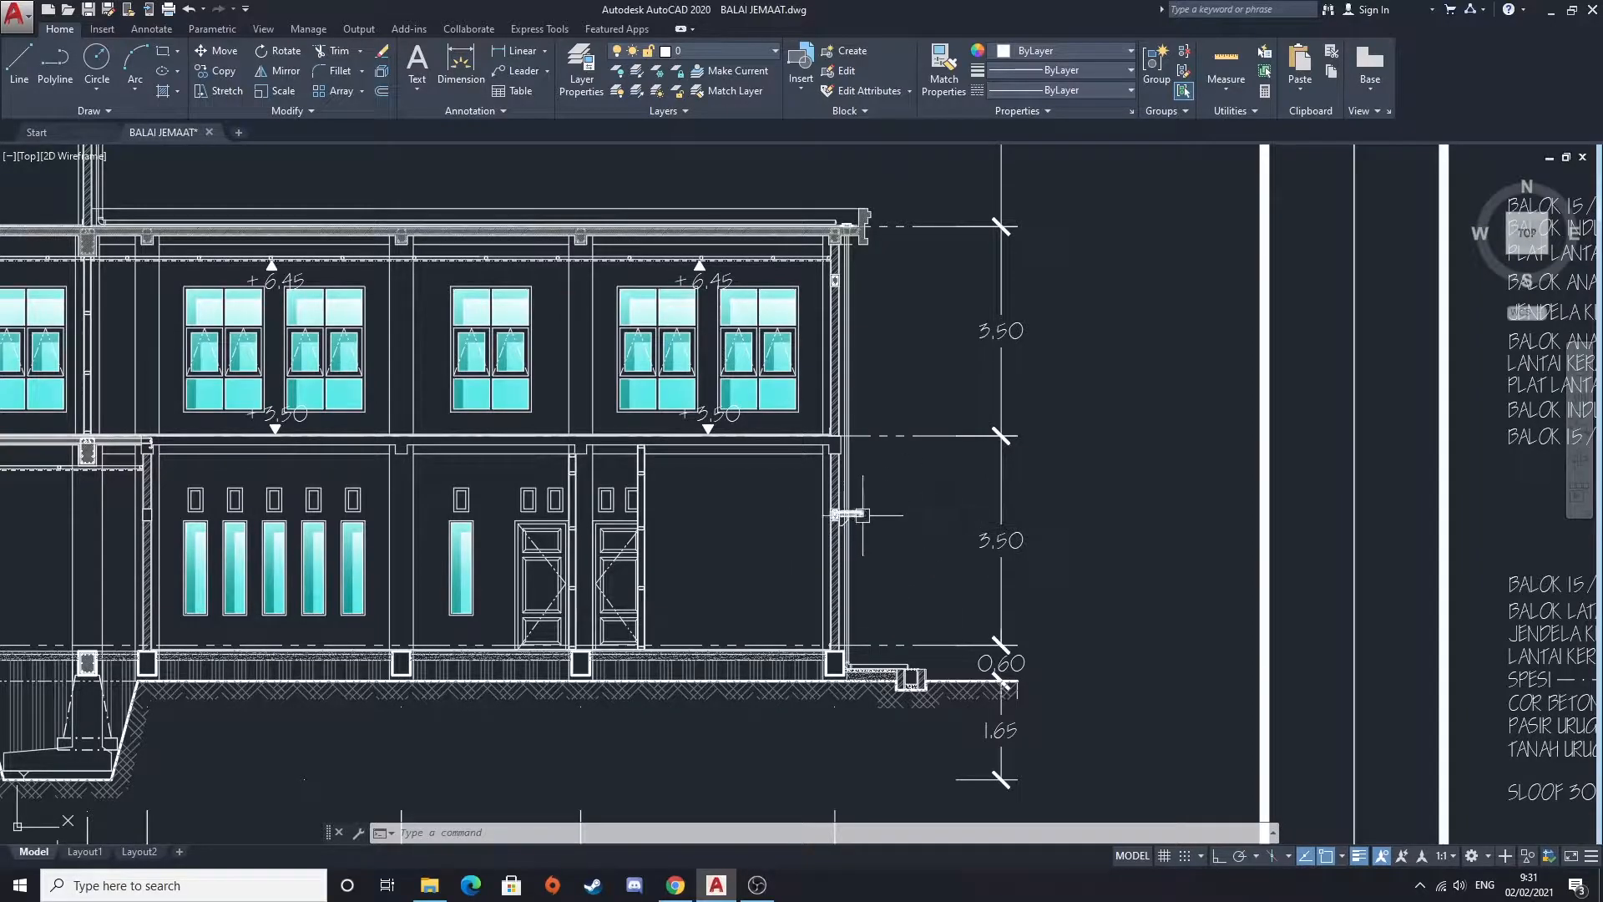
{"action": "scroll", "coordinate": [815, 474], "scroll_direction": "down", "scroll_amount": 1}
{"action": "middle_click_drag", "start_coordinate": [815, 470], "coordinate": [825, 546]}
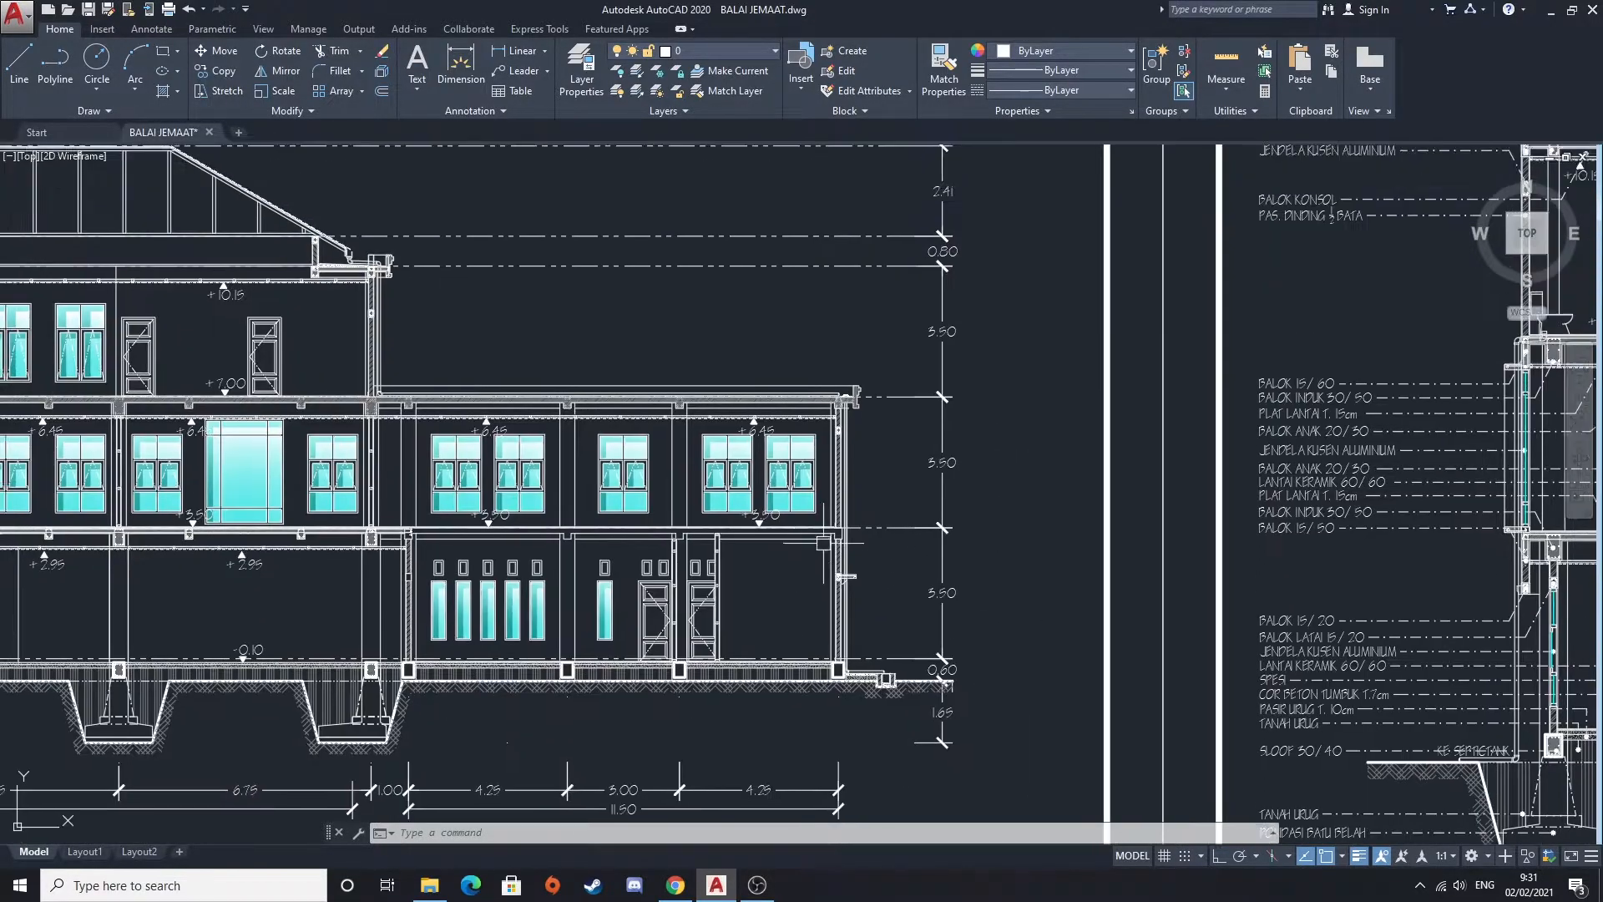
{"action": "scroll", "coordinate": [826, 515], "scroll_direction": "up", "scroll_amount": 1}
{"action": "middle_click_drag", "start_coordinate": [821, 490], "coordinate": [866, 588]}
{"action": "scroll", "coordinate": [880, 539], "scroll_direction": "down", "scroll_amount": 1}
{"action": "middle_click_drag", "start_coordinate": [878, 480], "coordinate": [899, 534]}
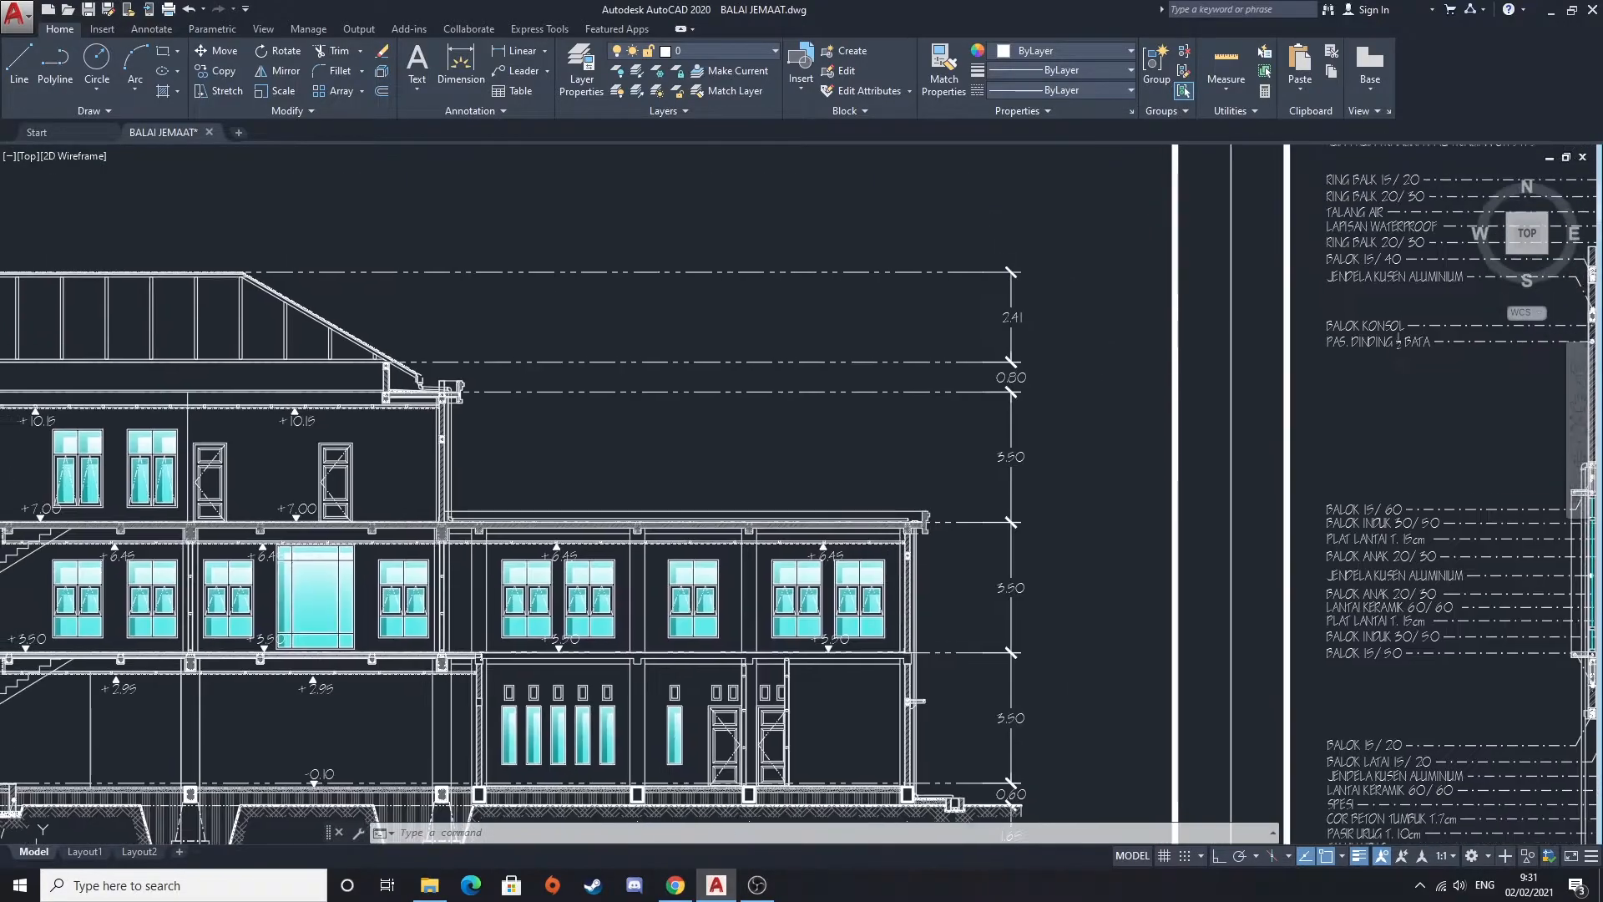
{"action": "middle_click_drag", "start_coordinate": [791, 401], "coordinate": [827, 451]}
{"action": "middle_click_drag", "start_coordinate": [592, 436], "coordinate": [685, 438]}
{"action": "scroll", "coordinate": [684, 439], "scroll_direction": "down", "scroll_amount": 1}
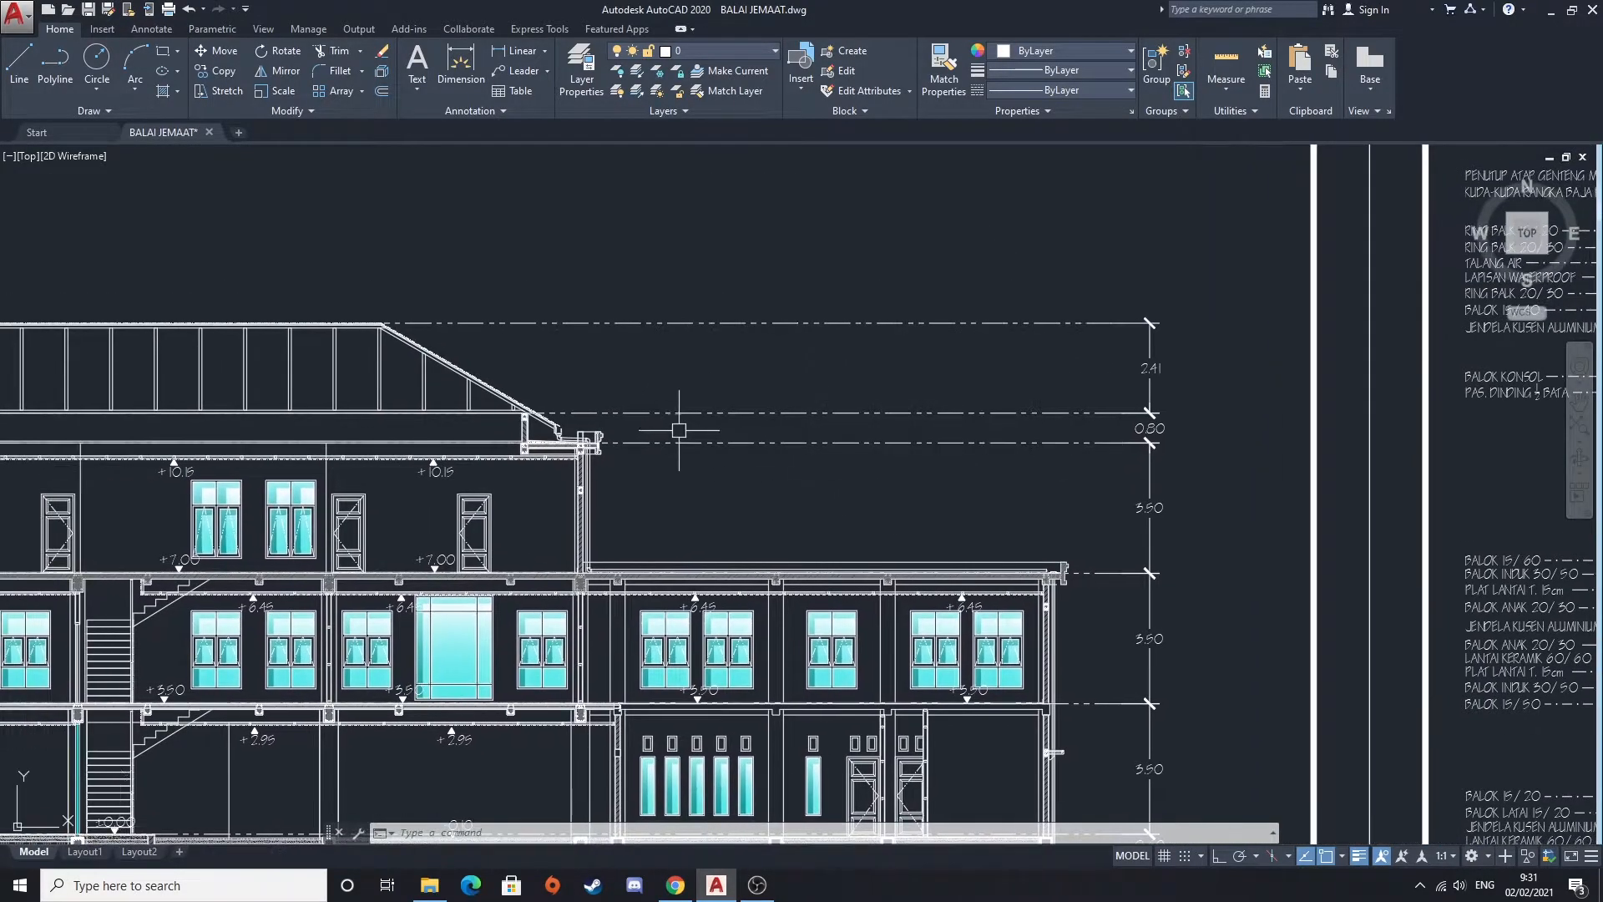
Study POTONGAN B-B, checking its callouts, floor levels, foundations and roof truss
{"action": "scroll", "coordinate": [748, 504], "scroll_direction": "down", "scroll_amount": 1}
{"action": "middle_click_drag", "start_coordinate": [884, 577], "coordinate": [309, 456]}
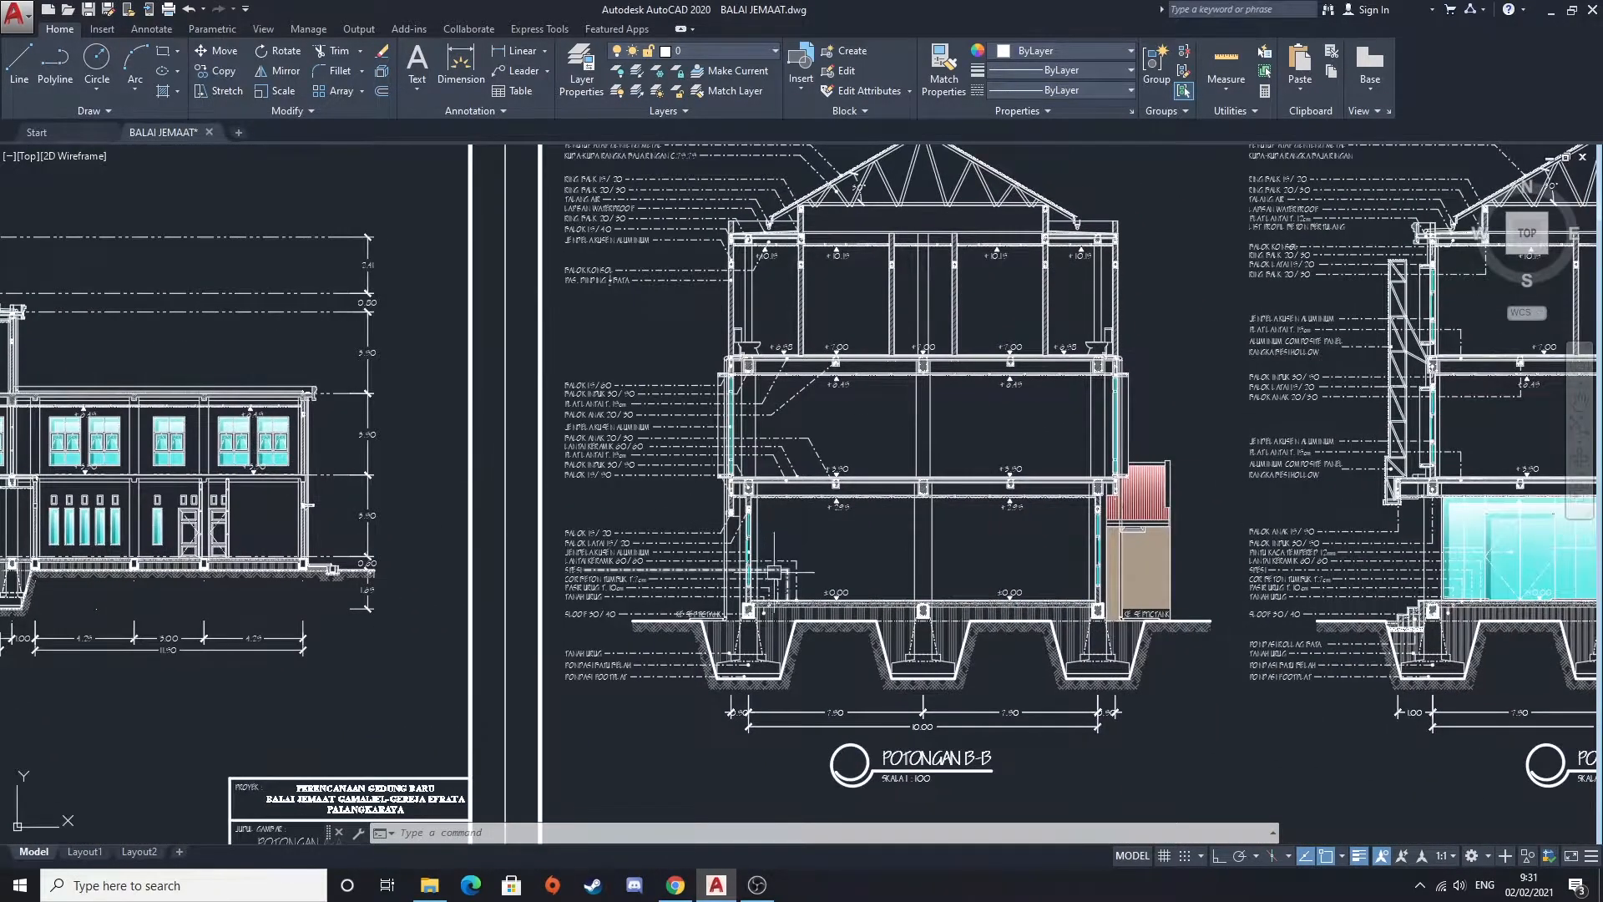
{"action": "middle_click_drag", "start_coordinate": [772, 563], "coordinate": [687, 537]}
{"action": "scroll", "coordinate": [713, 511], "scroll_direction": "up", "scroll_amount": 1}
{"action": "scroll", "coordinate": [668, 551], "scroll_direction": "down", "scroll_amount": 2}
{"action": "scroll", "coordinate": [616, 592], "scroll_direction": "up", "scroll_amount": 1}
{"action": "mouse_move", "coordinate": [630, 591]}
{"action": "middle_mouse_down"}
{"action": "mouse_move", "coordinate": [592, 512]}
{"action": "mouse_move", "coordinate": [598, 580]}
{"action": "mouse_move", "coordinate": [431, 587]}
{"action": "mouse_move", "coordinate": [597, 577]}
{"action": "middle_mouse_up"}
{"action": "scroll", "coordinate": [409, 539], "scroll_direction": "up", "scroll_amount": 2}
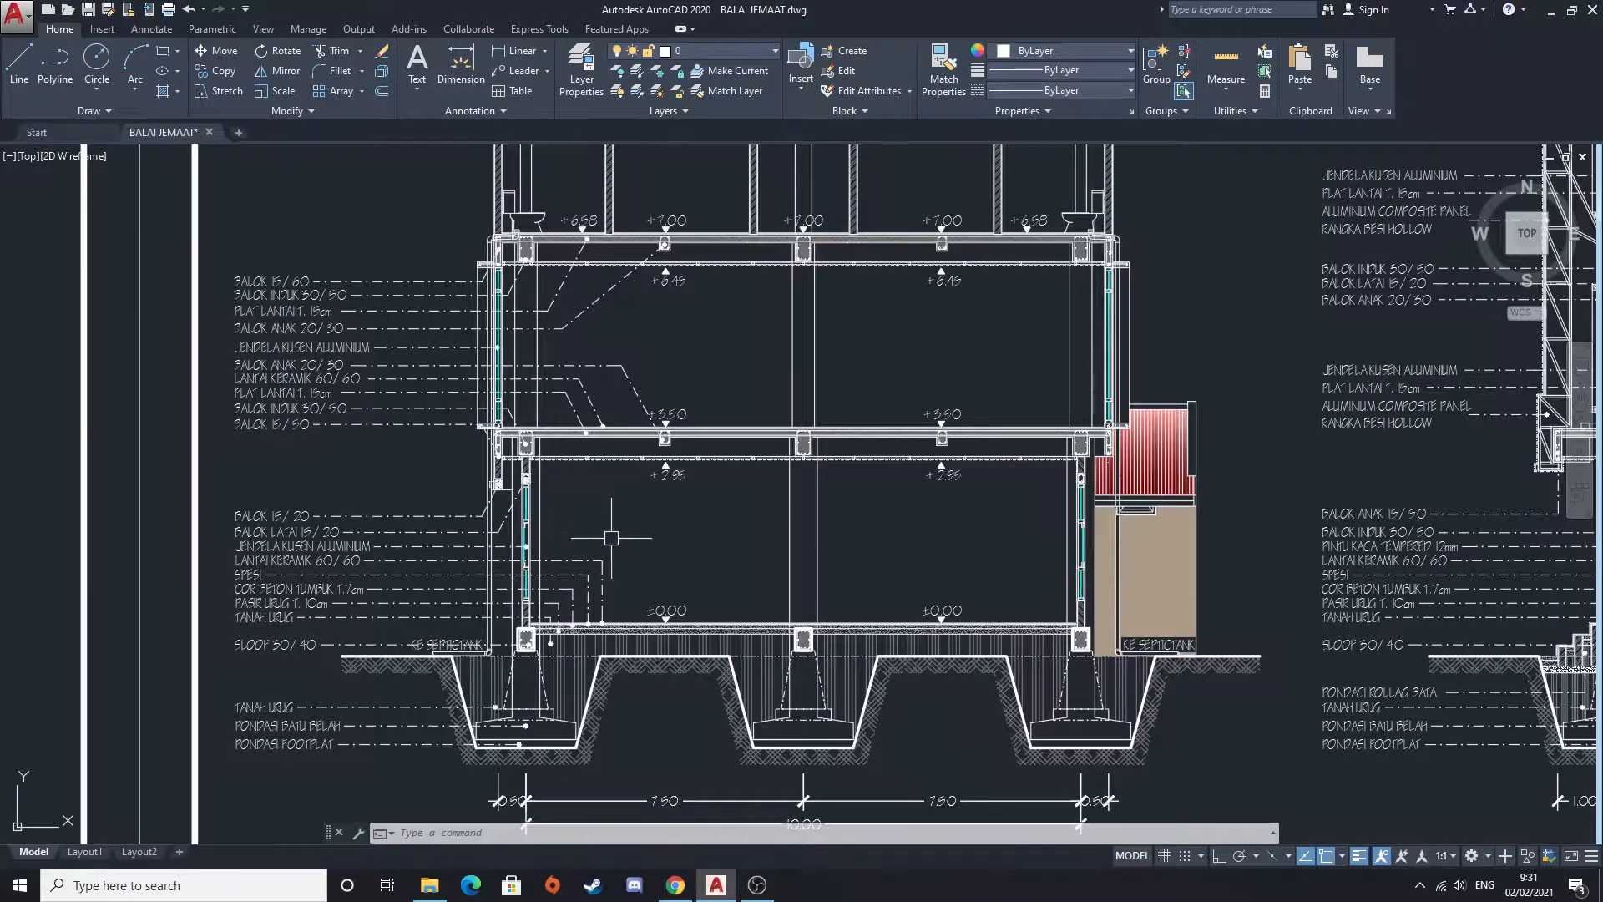
{"action": "scroll", "coordinate": [605, 533], "scroll_direction": "down", "scroll_amount": 2}
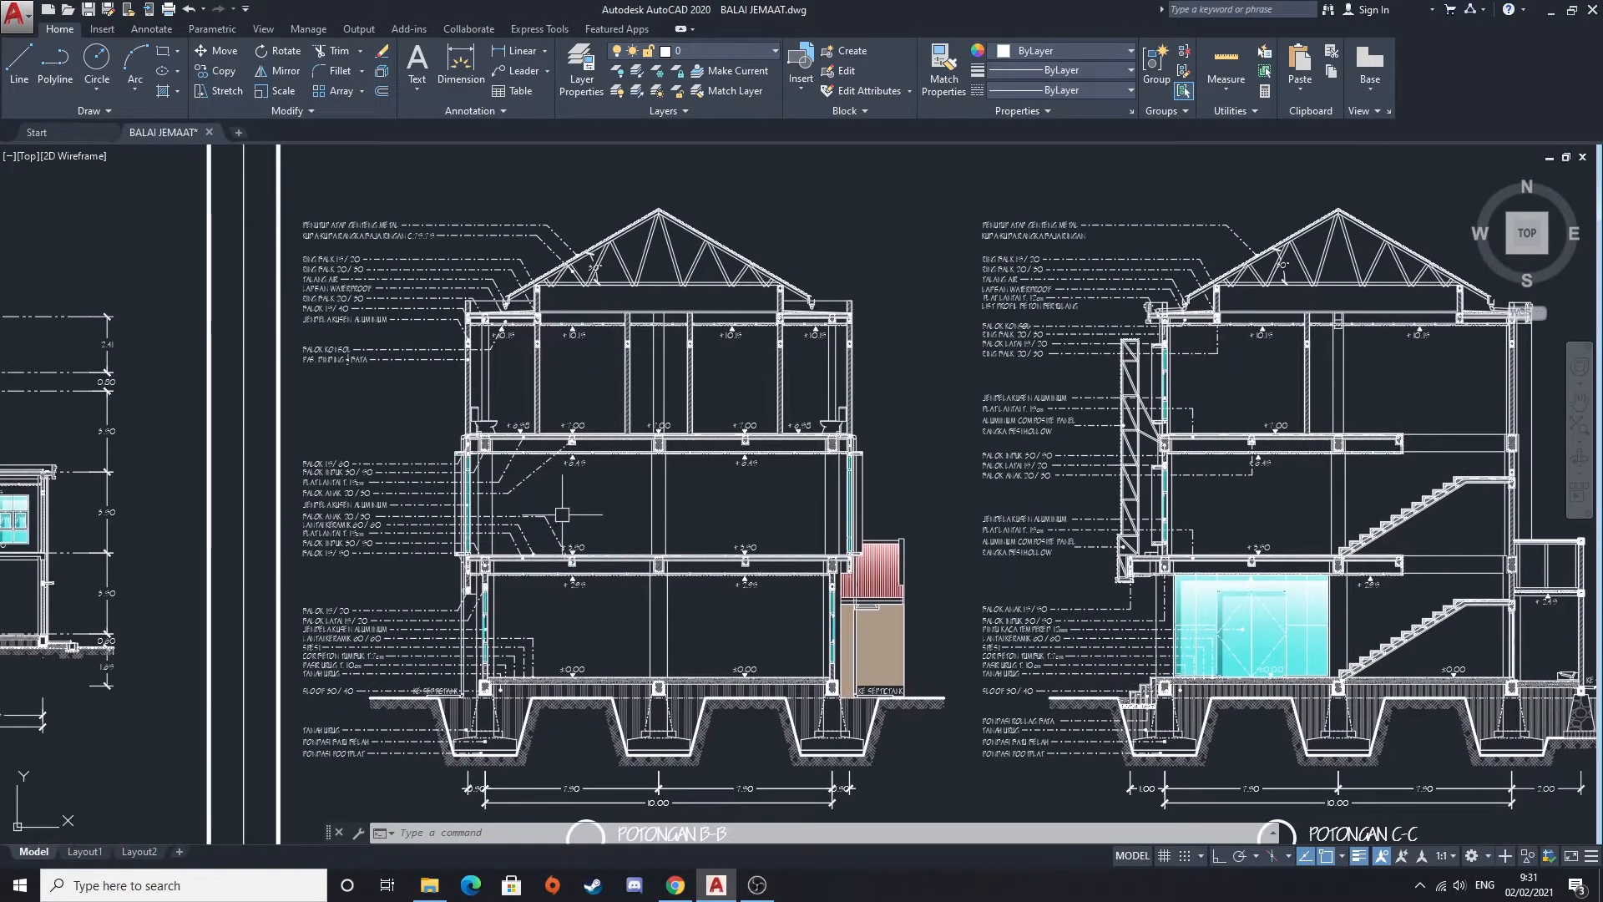
{"action": "middle_click_drag", "start_coordinate": [610, 296], "coordinate": [611, 390]}
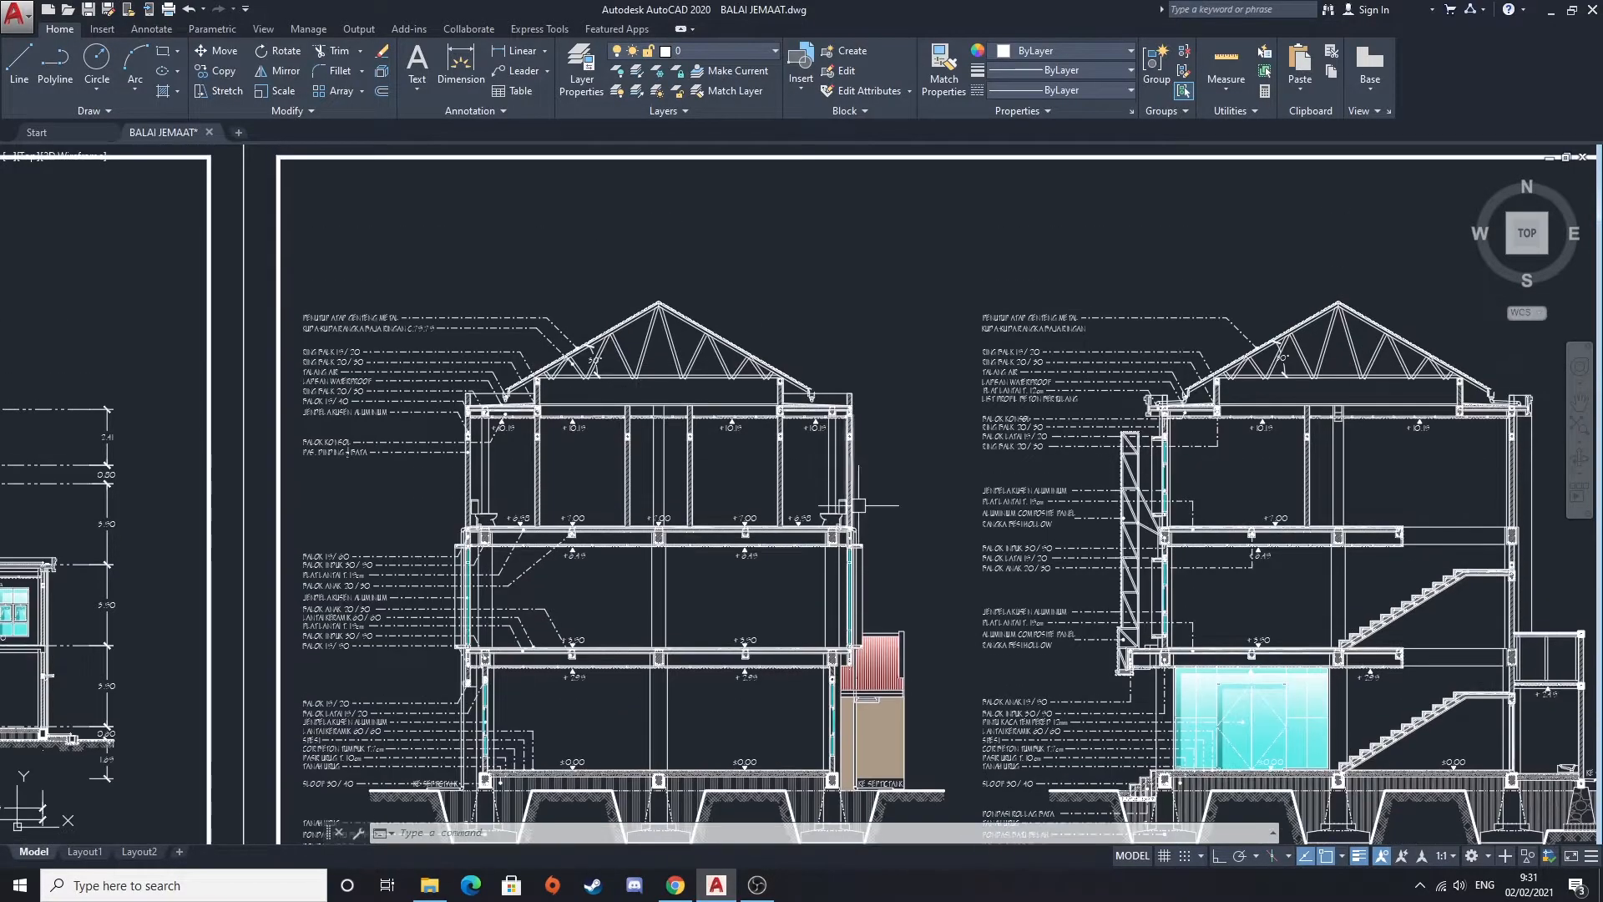
Study the POTONGAN C-C section with foundation pits and the separate POTONGAN C-C sheet with the coloured upper storey
{"action": "middle_click_drag", "start_coordinate": [875, 518], "coordinate": [467, 412]}
{"action": "mouse_move", "coordinate": [797, 603]}
{"action": "middle_mouse_down"}
{"action": "mouse_move", "coordinate": [797, 500]}
{"action": "mouse_move", "coordinate": [581, 524]}
{"action": "middle_mouse_up"}
{"action": "scroll", "coordinate": [797, 500], "scroll_direction": "up", "scroll_amount": 2}
{"action": "scroll", "coordinate": [797, 500], "scroll_direction": "down", "scroll_amount": 2}
{"action": "mouse_move", "coordinate": [858, 535]}
{"action": "middle_mouse_down"}
{"action": "mouse_move", "coordinate": [344, 512]}
{"action": "mouse_move", "coordinate": [637, 567]}
{"action": "mouse_move", "coordinate": [512, 542]}
{"action": "mouse_move", "coordinate": [577, 530]}
{"action": "mouse_move", "coordinate": [590, 511]}
{"action": "middle_mouse_up"}
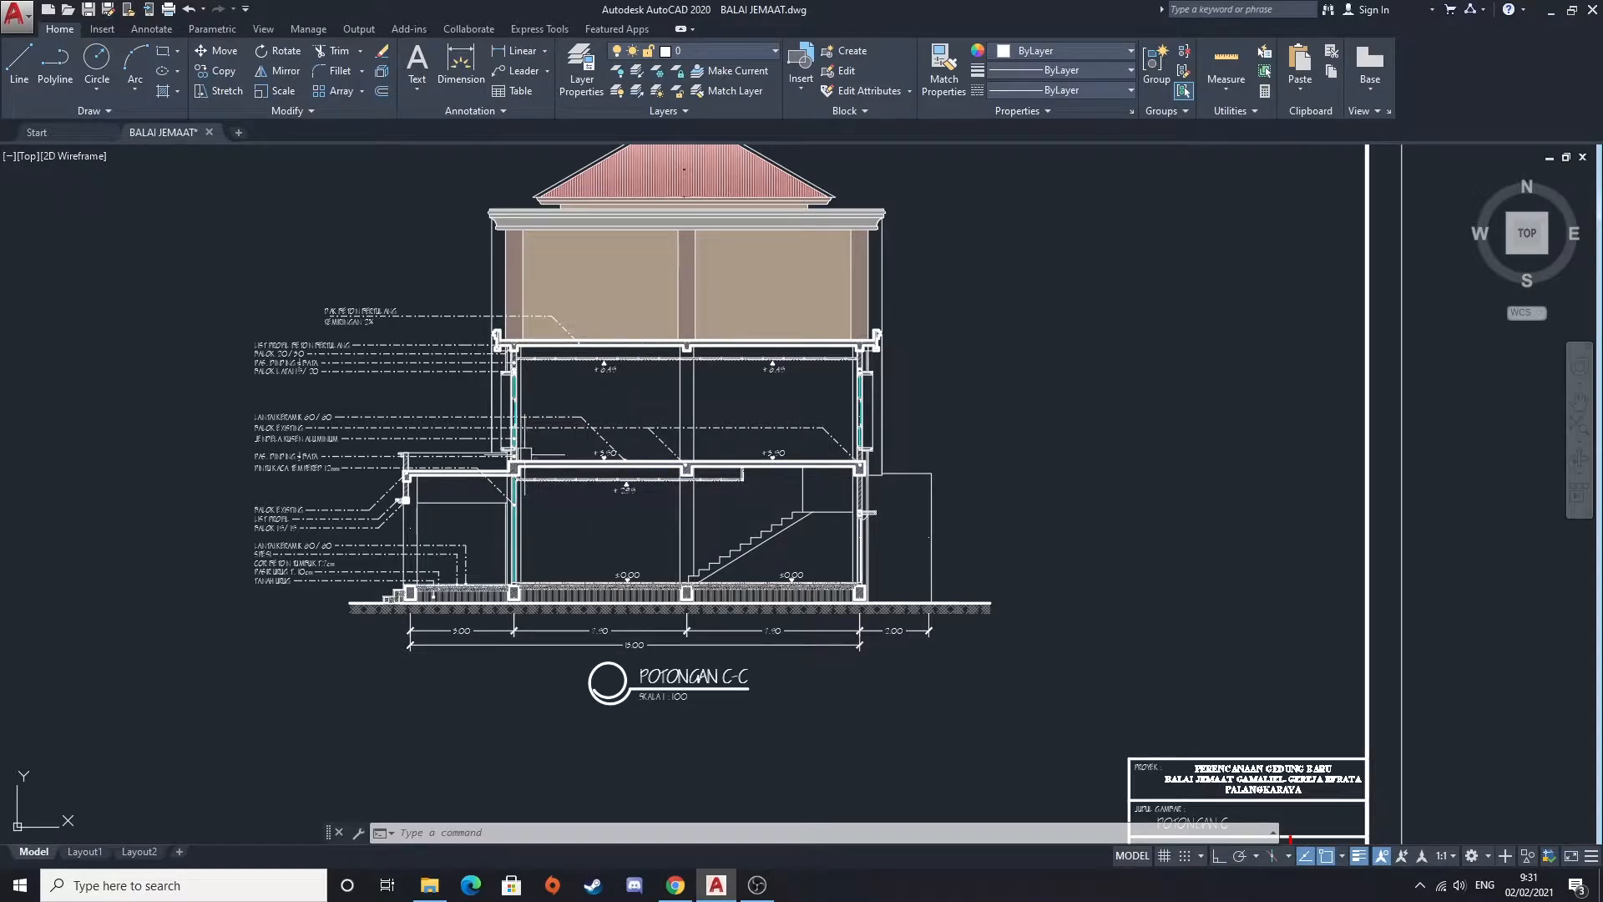
{"action": "middle_click_drag", "start_coordinate": [523, 416], "coordinate": [626, 425]}
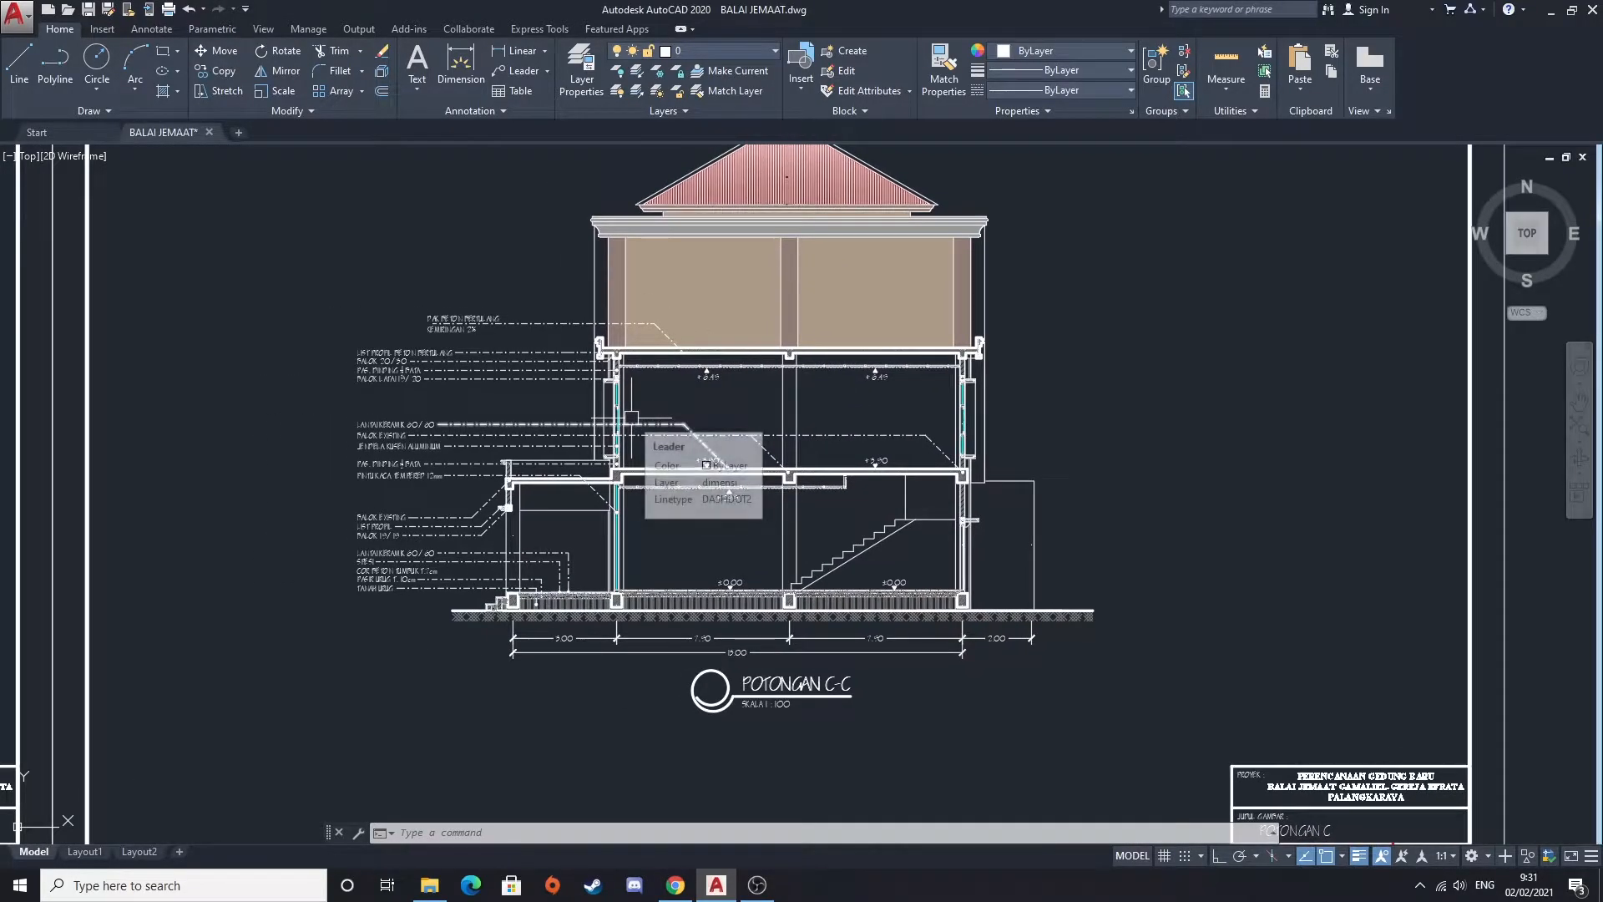
{"action": "middle_click_drag", "start_coordinate": [651, 411], "coordinate": [741, 421]}
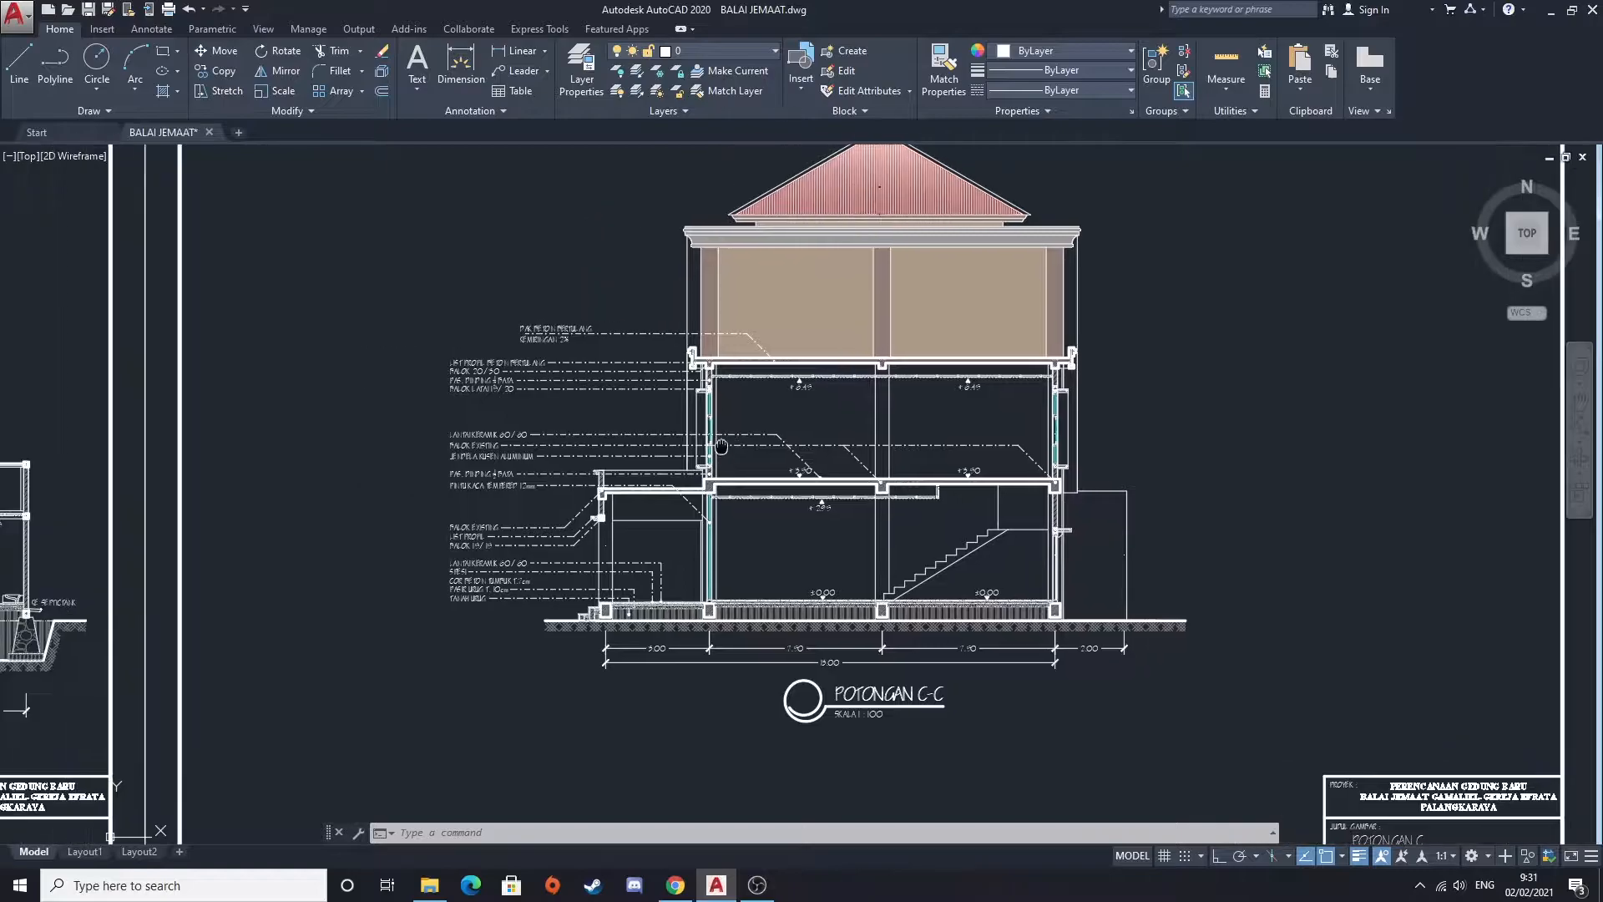
Compare the last POTONGAN C-C sheet with the neighbouring section sheets in overview and close up
{"action": "scroll", "coordinate": [507, 451], "scroll_direction": "down", "scroll_amount": 5}
{"action": "middle_click_drag", "start_coordinate": [508, 451], "coordinate": [694, 462]}
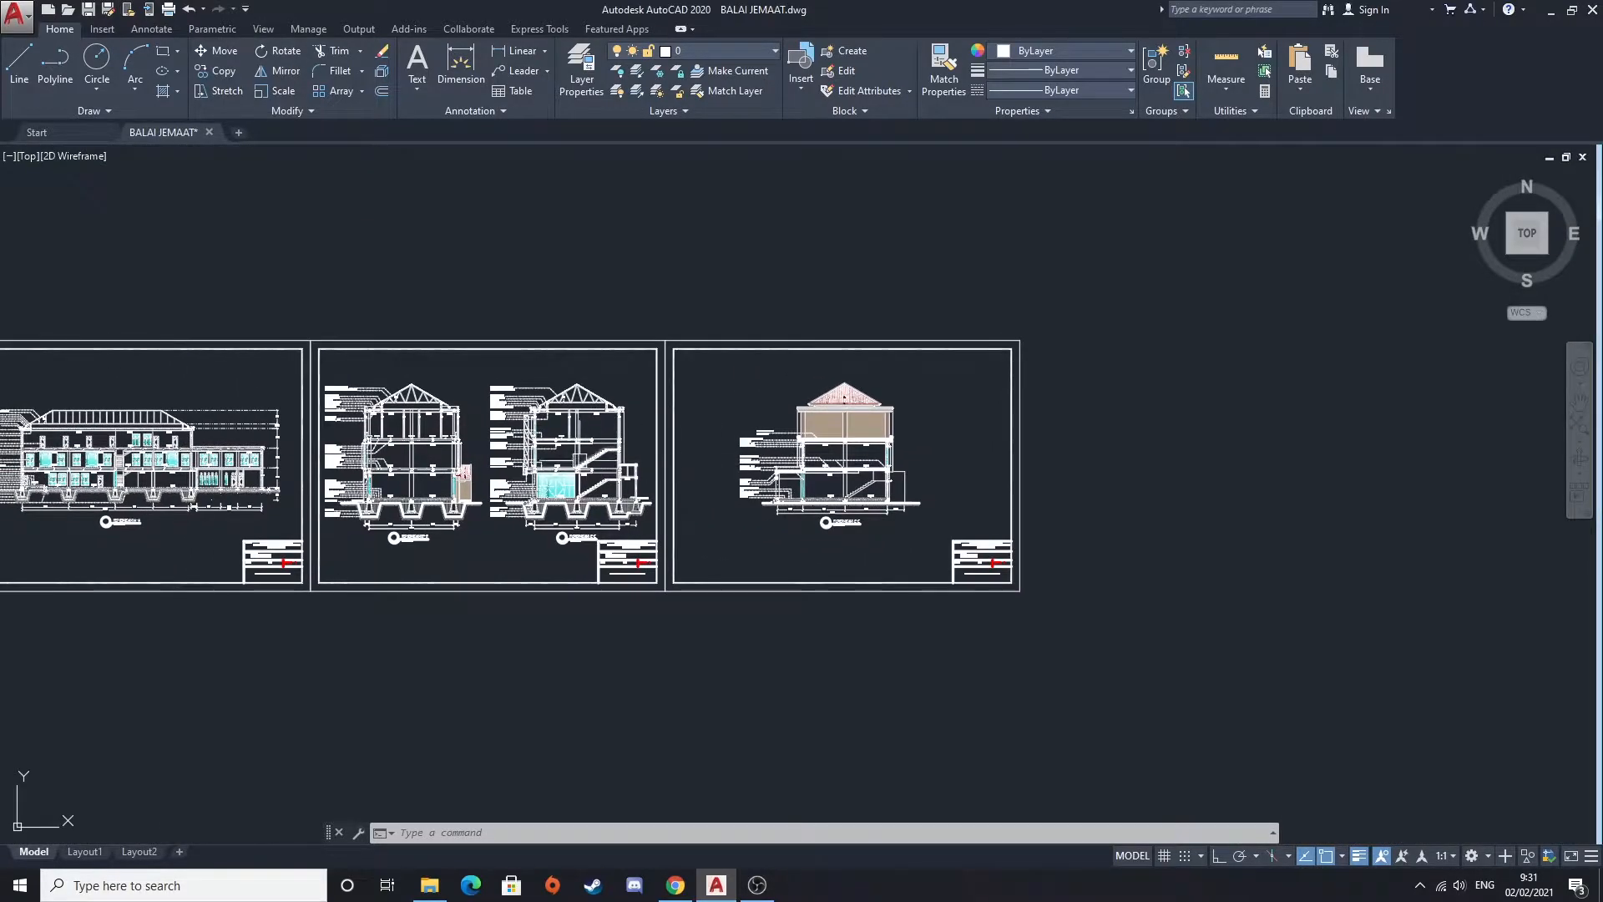
{"action": "scroll", "coordinate": [495, 451], "scroll_direction": "up", "scroll_amount": 2}
{"action": "scroll", "coordinate": [1088, 453], "scroll_direction": "up", "scroll_amount": 6}
{"action": "scroll", "coordinate": [1073, 461], "scroll_direction": "down", "scroll_amount": 2}
{"action": "scroll", "coordinate": [1007, 546], "scroll_direction": "down", "scroll_amount": 4}
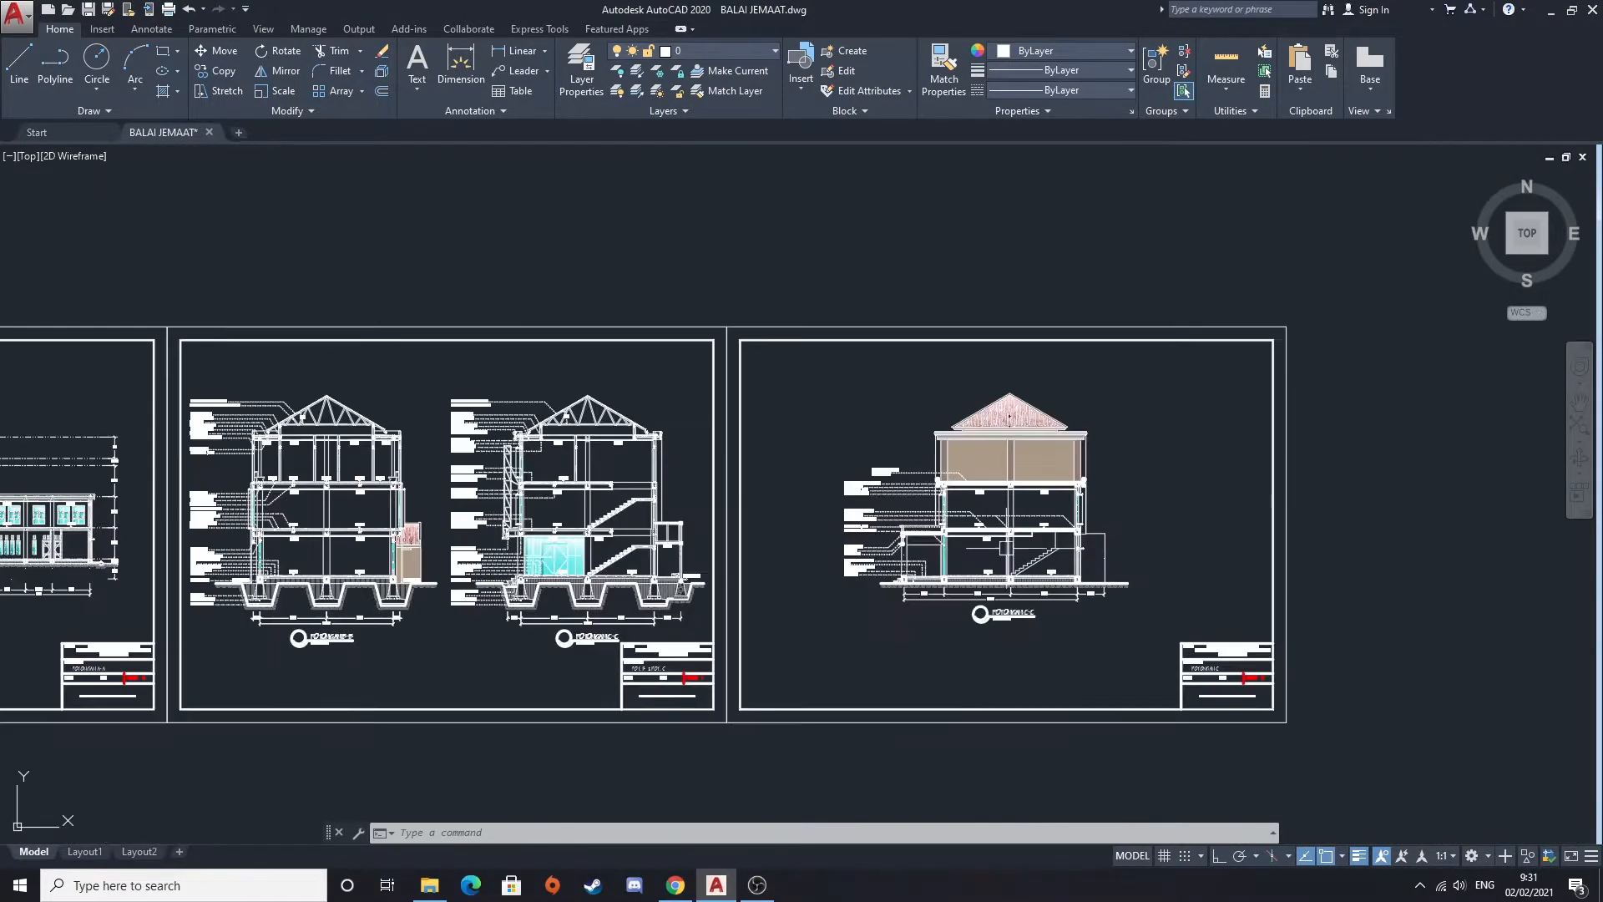
{"action": "scroll", "coordinate": [990, 569], "scroll_direction": "up", "scroll_amount": 2}
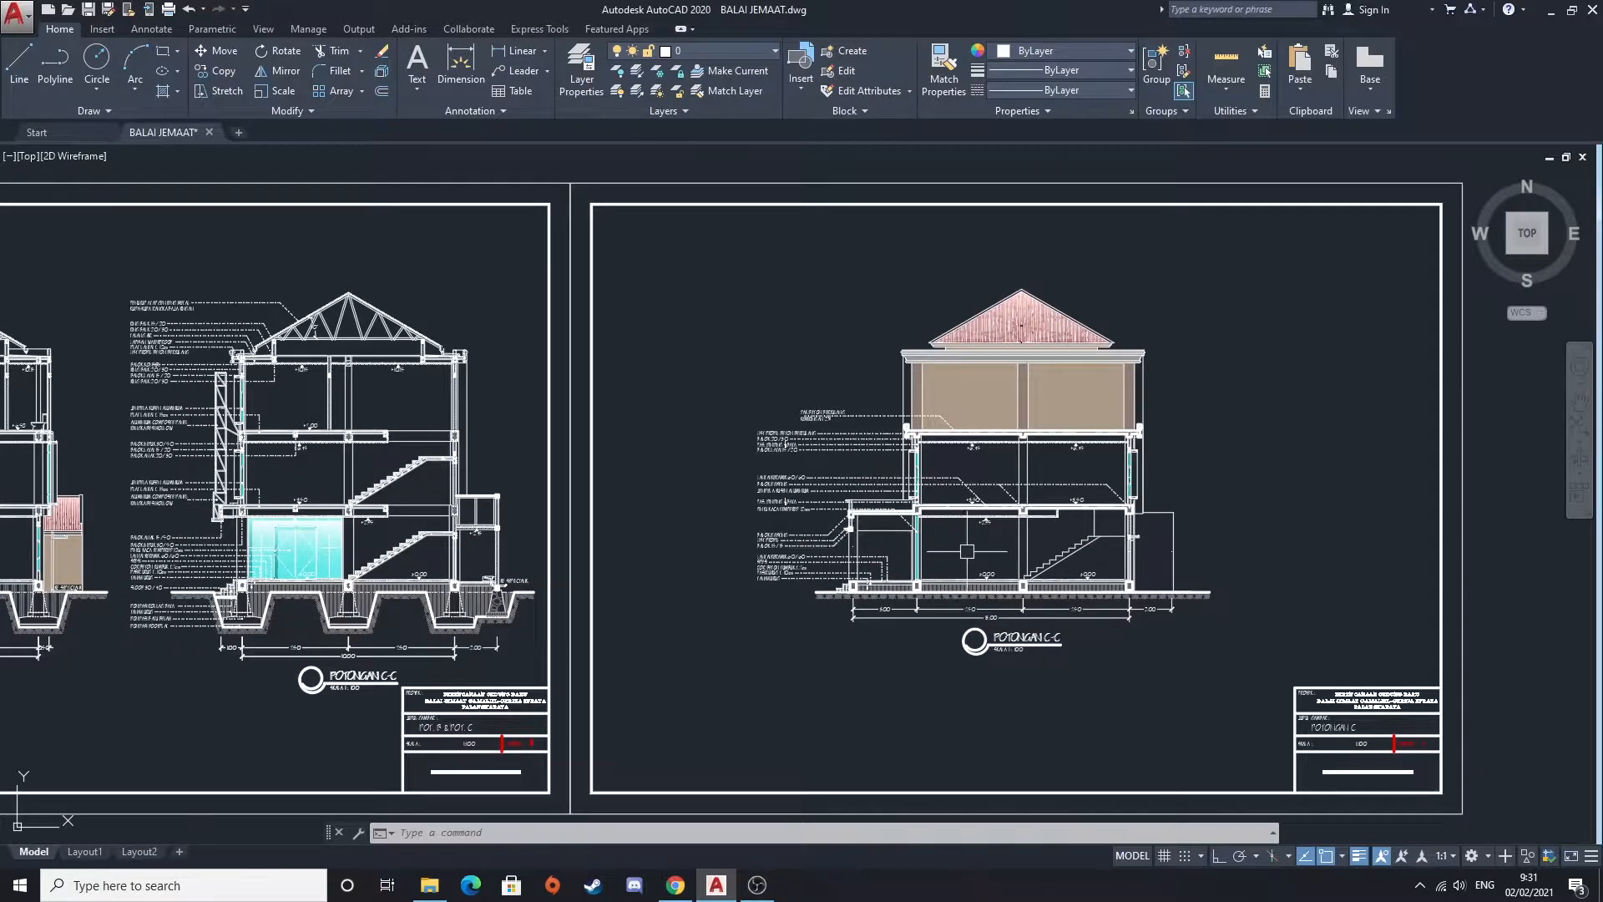
{"action": "scroll", "coordinate": [967, 551], "scroll_direction": "up", "scroll_amount": 2}
Locate the footplate foundation plan sheet below SITE PLAN RENCANA and inspect its footing layout and hatched EXISTING area
{"action": "scroll", "coordinate": [791, 496], "scroll_direction": "down", "scroll_amount": 10}
{"action": "middle_click_drag", "start_coordinate": [473, 551], "coordinate": [1104, 473]}
{"action": "middle_click_drag", "start_coordinate": [416, 543], "coordinate": [776, 562]}
{"action": "scroll", "coordinate": [458, 492], "scroll_direction": "up", "scroll_amount": 4}
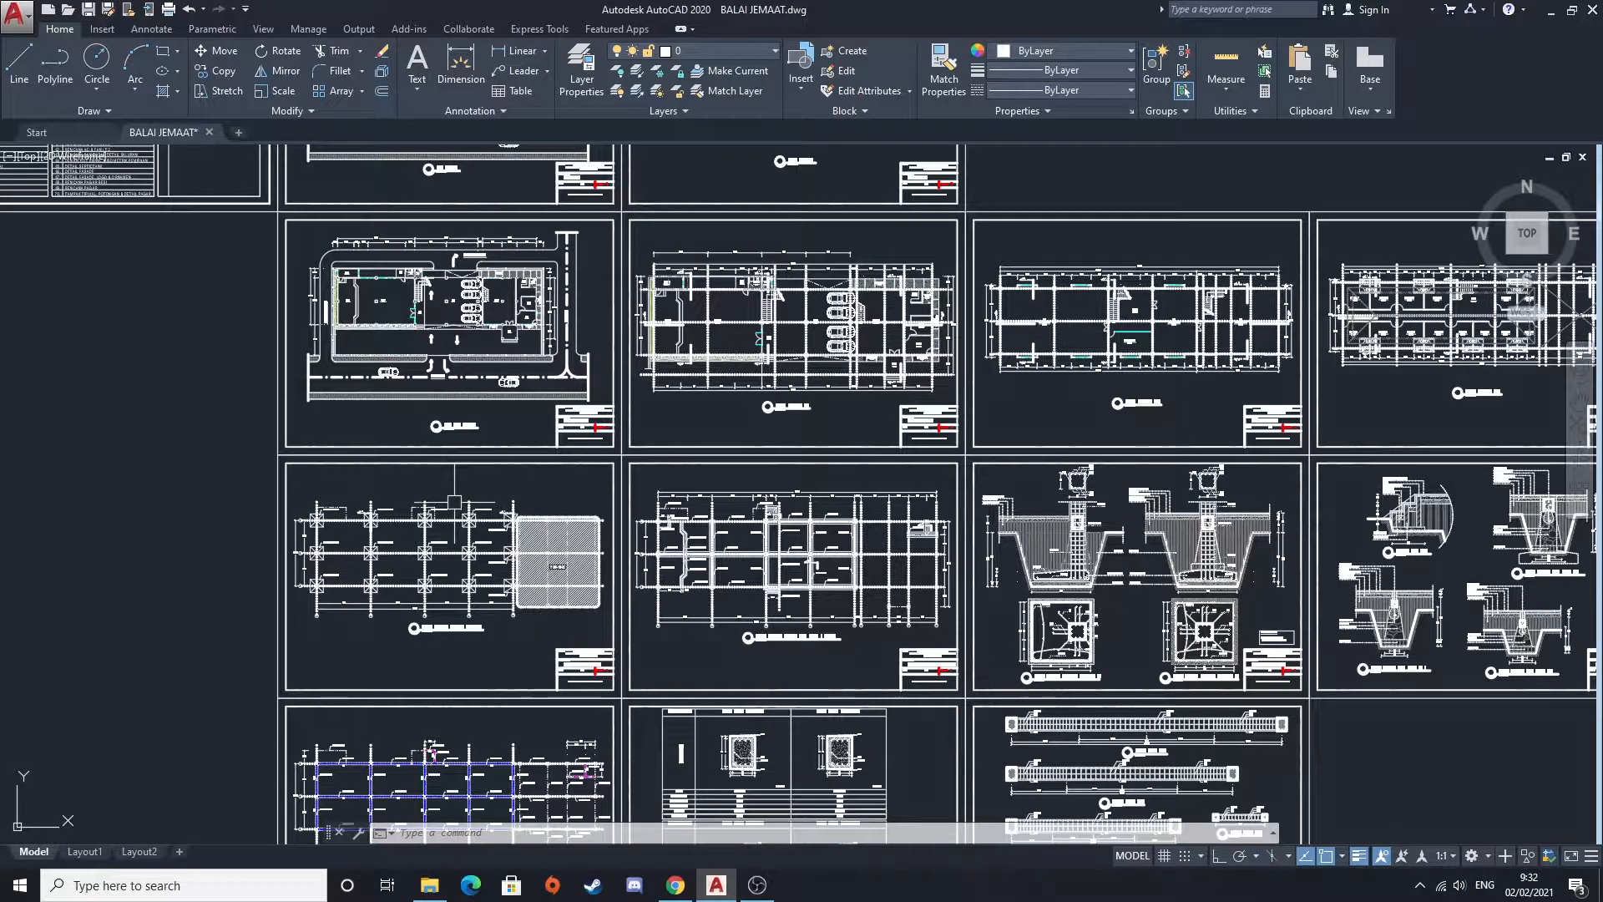
{"action": "scroll", "coordinate": [388, 526], "scroll_direction": "up", "scroll_amount": 6}
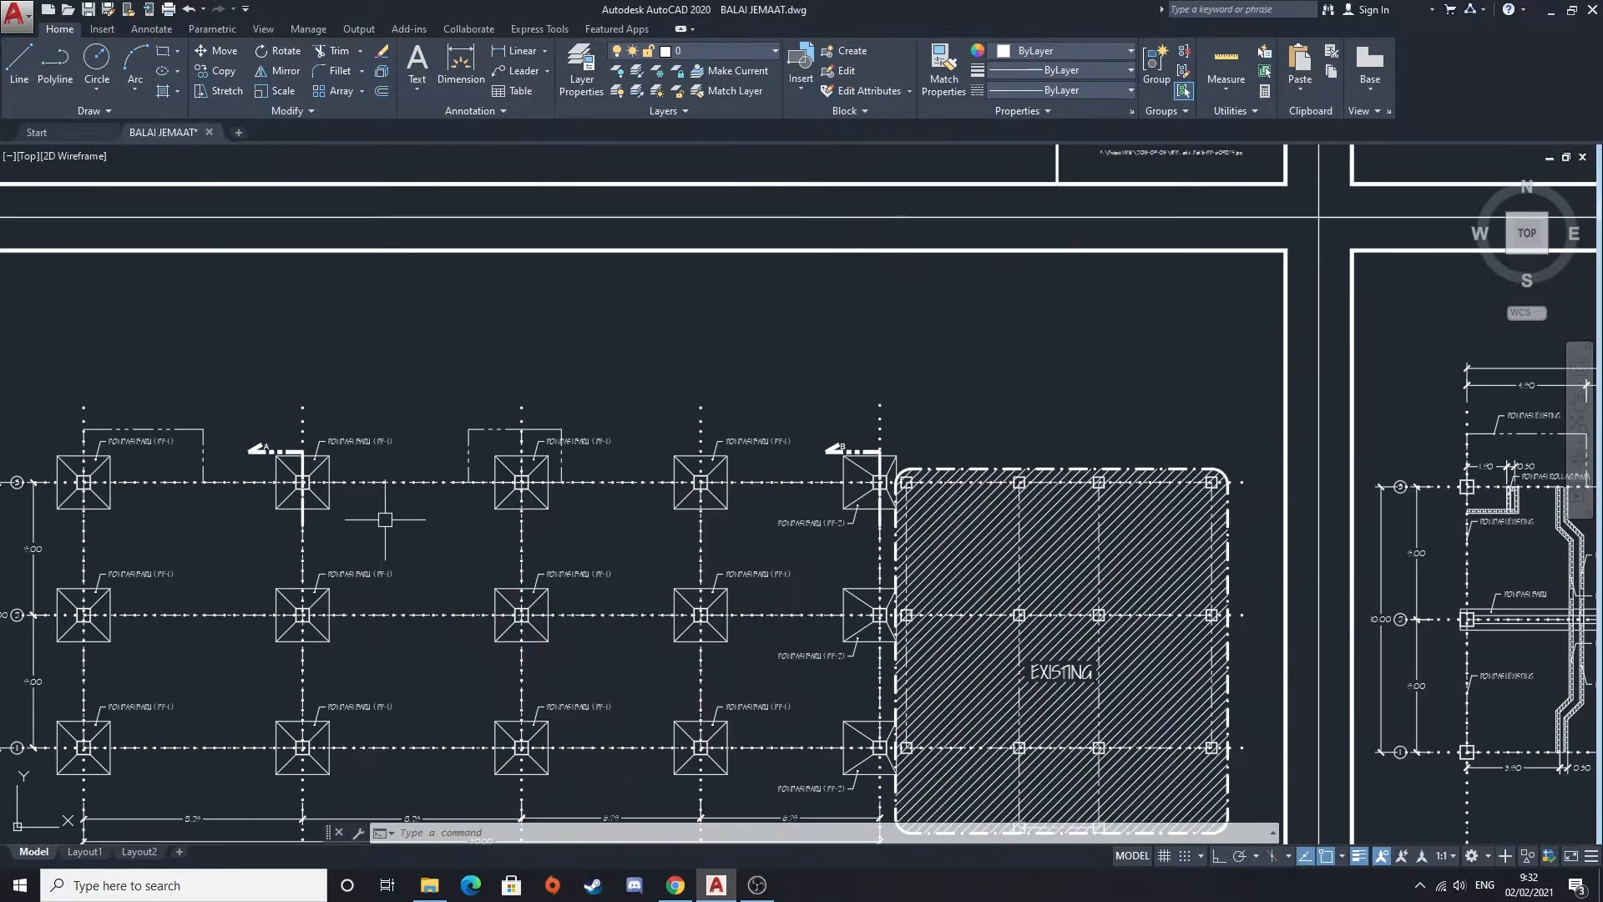
{"action": "scroll", "coordinate": [384, 520], "scroll_direction": "down", "scroll_amount": 4}
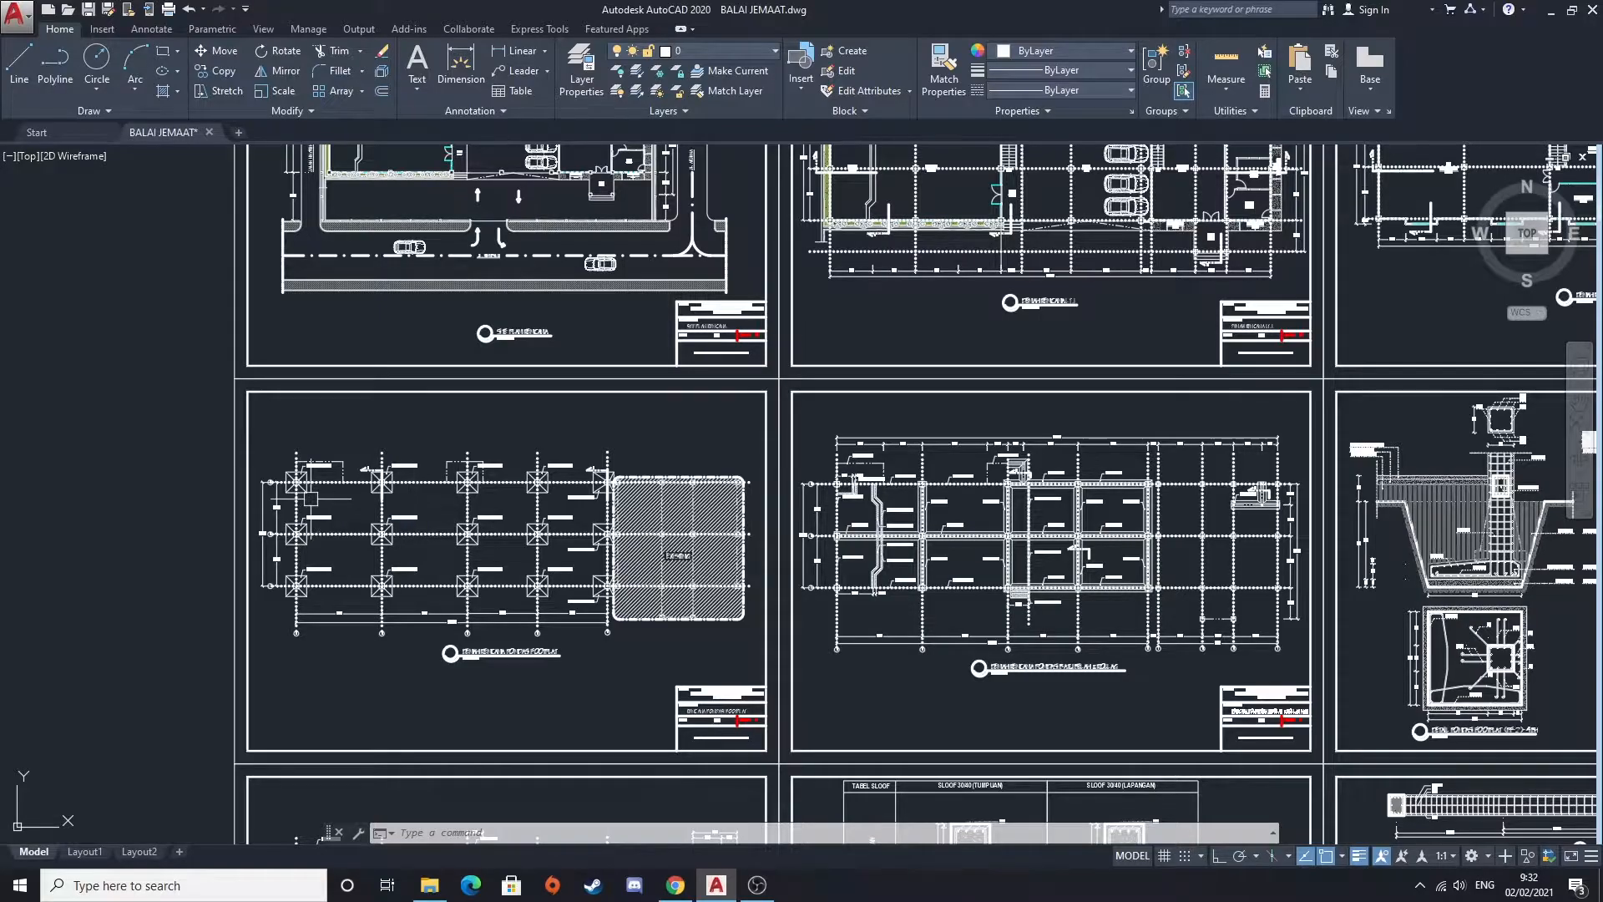
Inspect the DENAH RENCANA PONDASI FOOTPLAT sheet close up and relate it to the footplate reinforcement detail on the neighbouring sheets
{"action": "scroll", "coordinate": [310, 499], "scroll_direction": "up", "scroll_amount": 4}
{"action": "middle_click_drag", "start_coordinate": [312, 494], "coordinate": [435, 432]}
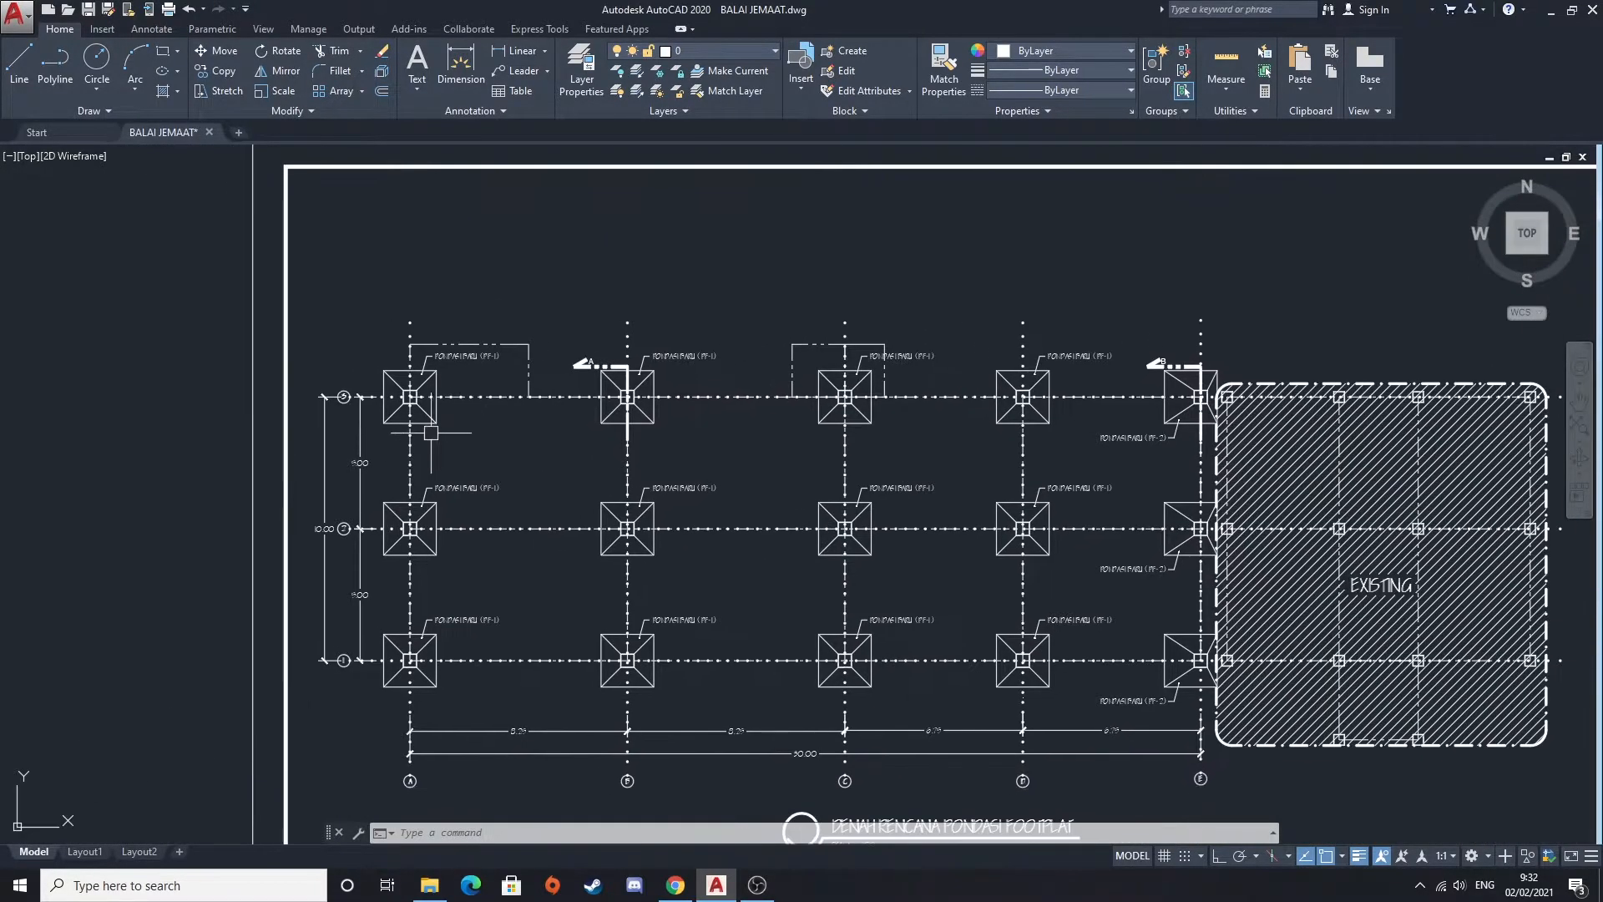
{"action": "mouse_move", "coordinate": [553, 515]}
{"action": "middle_mouse_down"}
{"action": "mouse_move", "coordinate": [412, 449]}
{"action": "mouse_move", "coordinate": [80, 434]}
{"action": "mouse_move", "coordinate": [468, 436]}
{"action": "middle_mouse_up"}
{"action": "scroll", "coordinate": [414, 436], "scroll_direction": "down", "scroll_amount": 2}
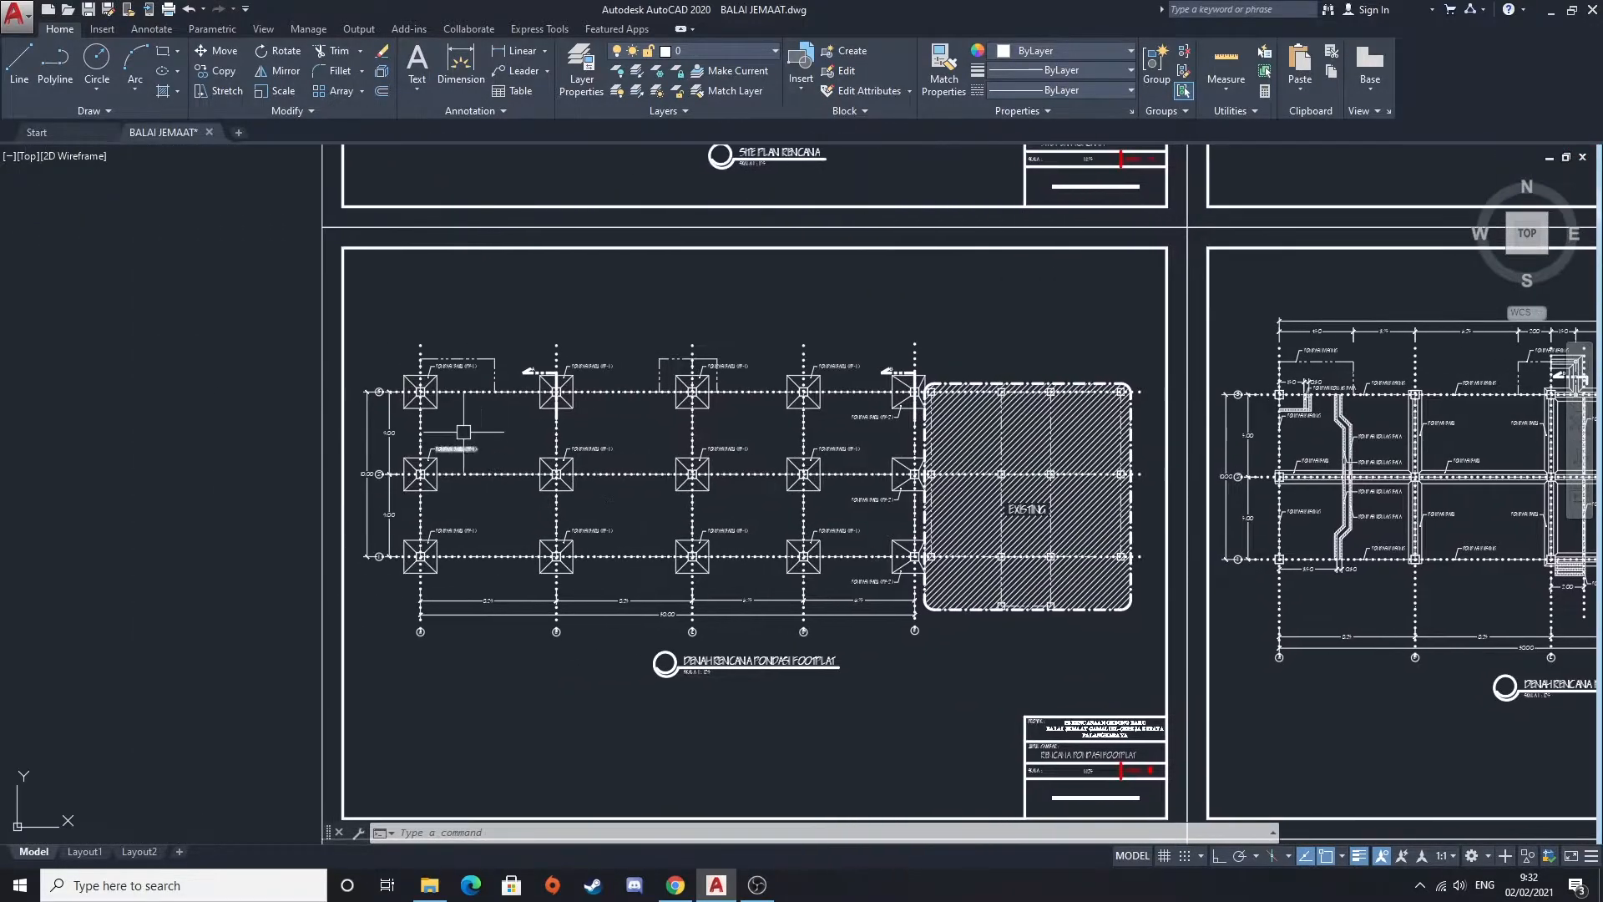
{"action": "scroll", "coordinate": [432, 401], "scroll_direction": "up", "scroll_amount": 2}
{"action": "scroll", "coordinate": [823, 506], "scroll_direction": "down", "scroll_amount": 4}
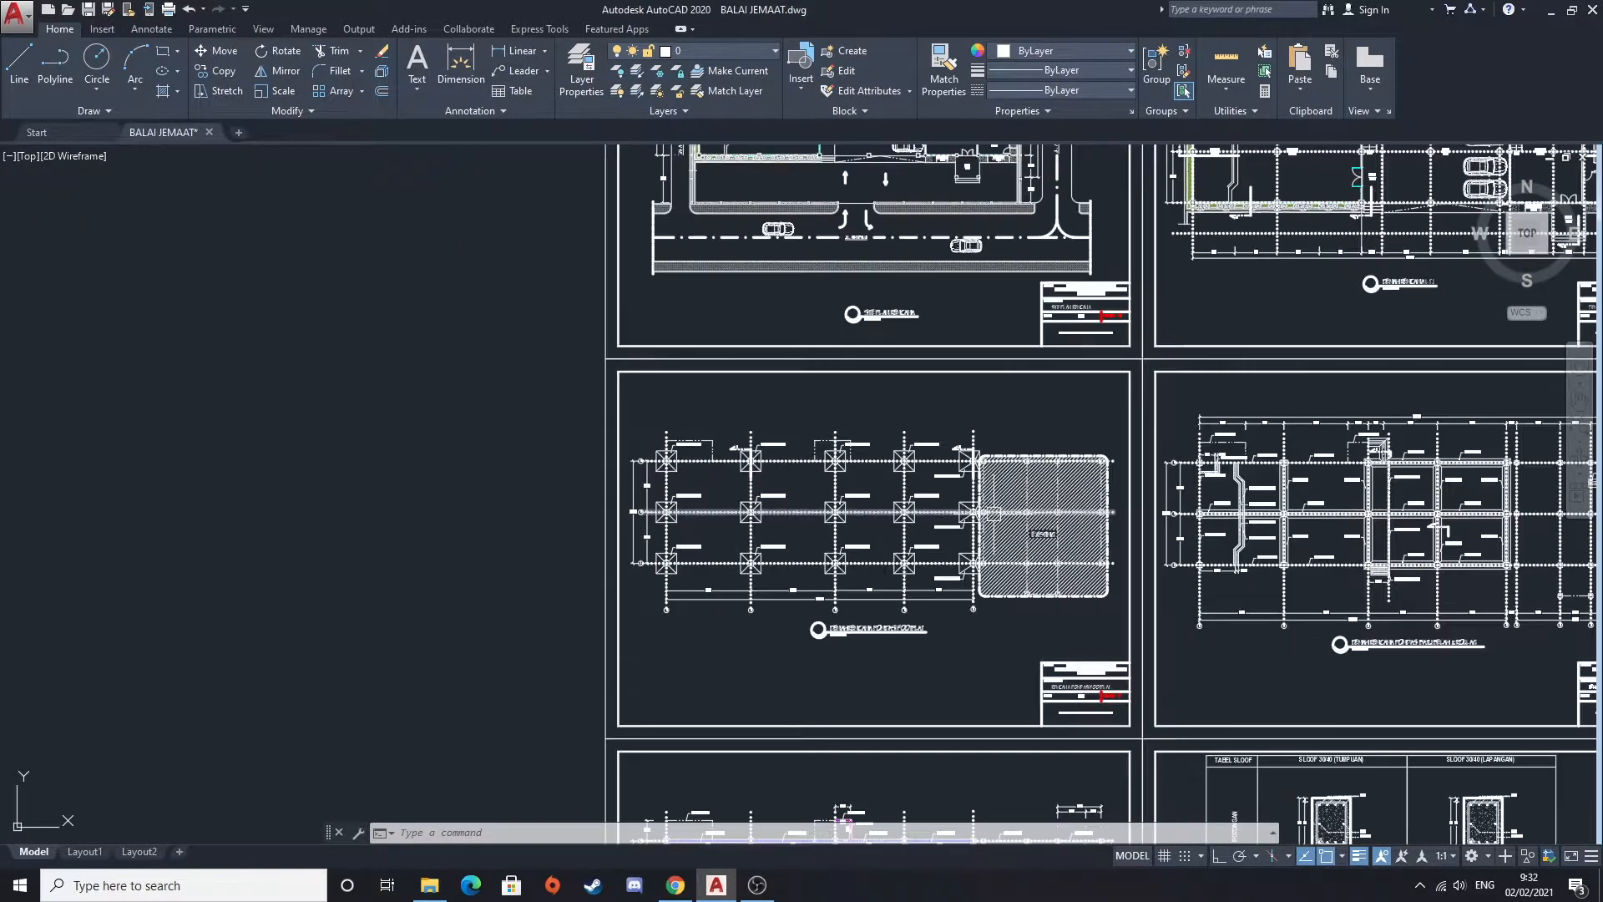
{"action": "middle_click_drag", "start_coordinate": [876, 511], "coordinate": [171, 448]}
{"action": "scroll", "coordinate": [1163, 557], "scroll_direction": "up", "scroll_amount": 6}
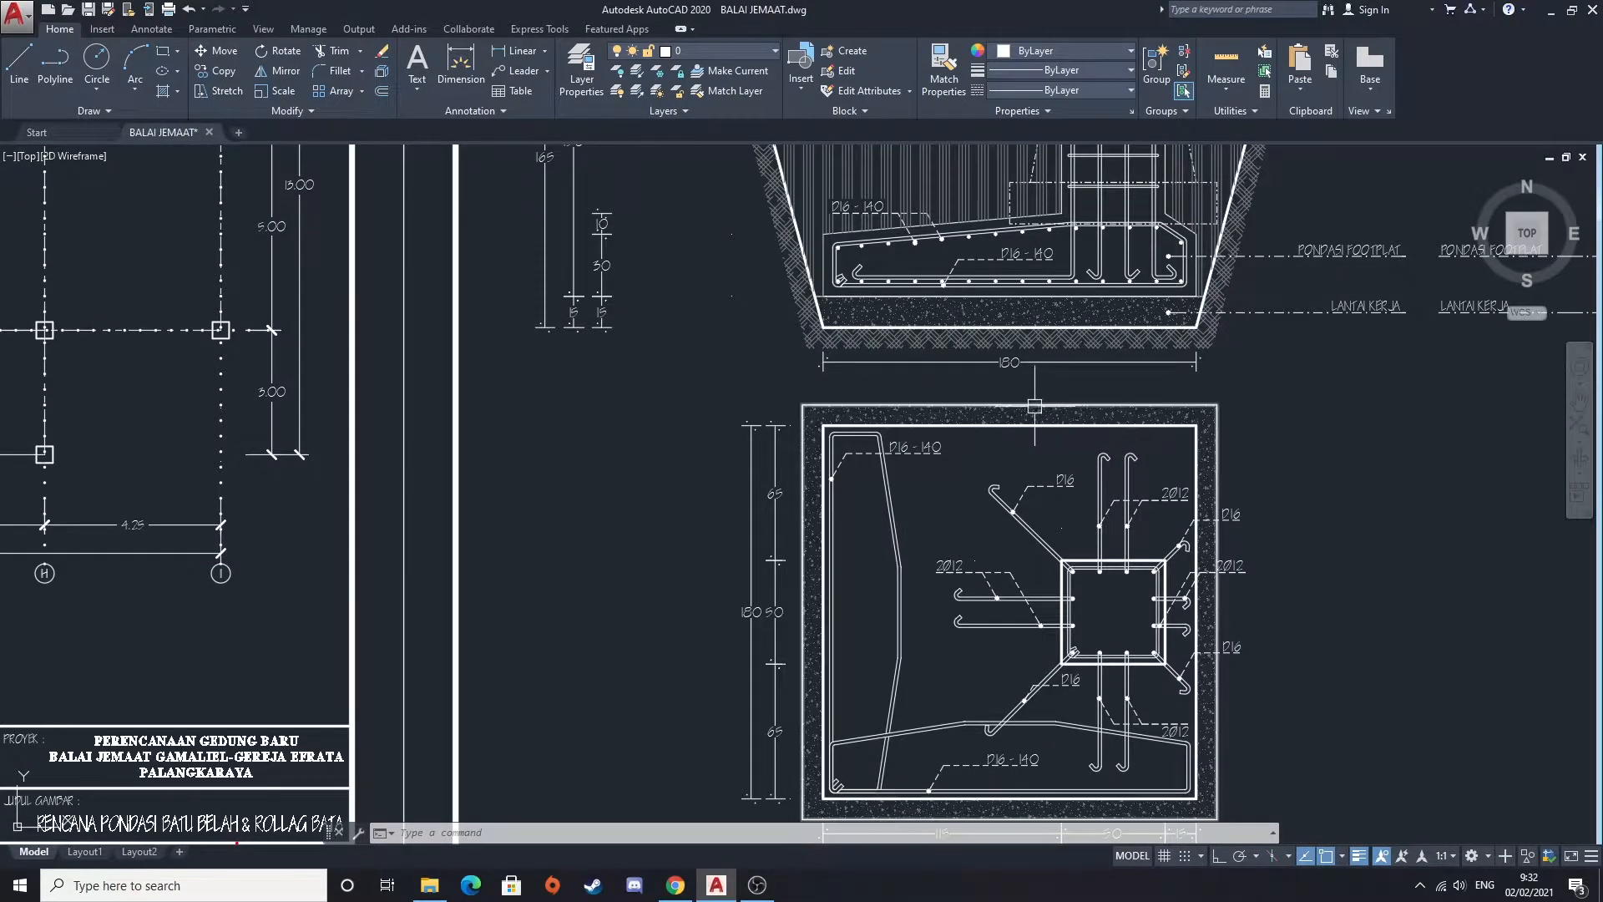
{"action": "scroll", "coordinate": [1025, 409], "scroll_direction": "down", "scroll_amount": 8}
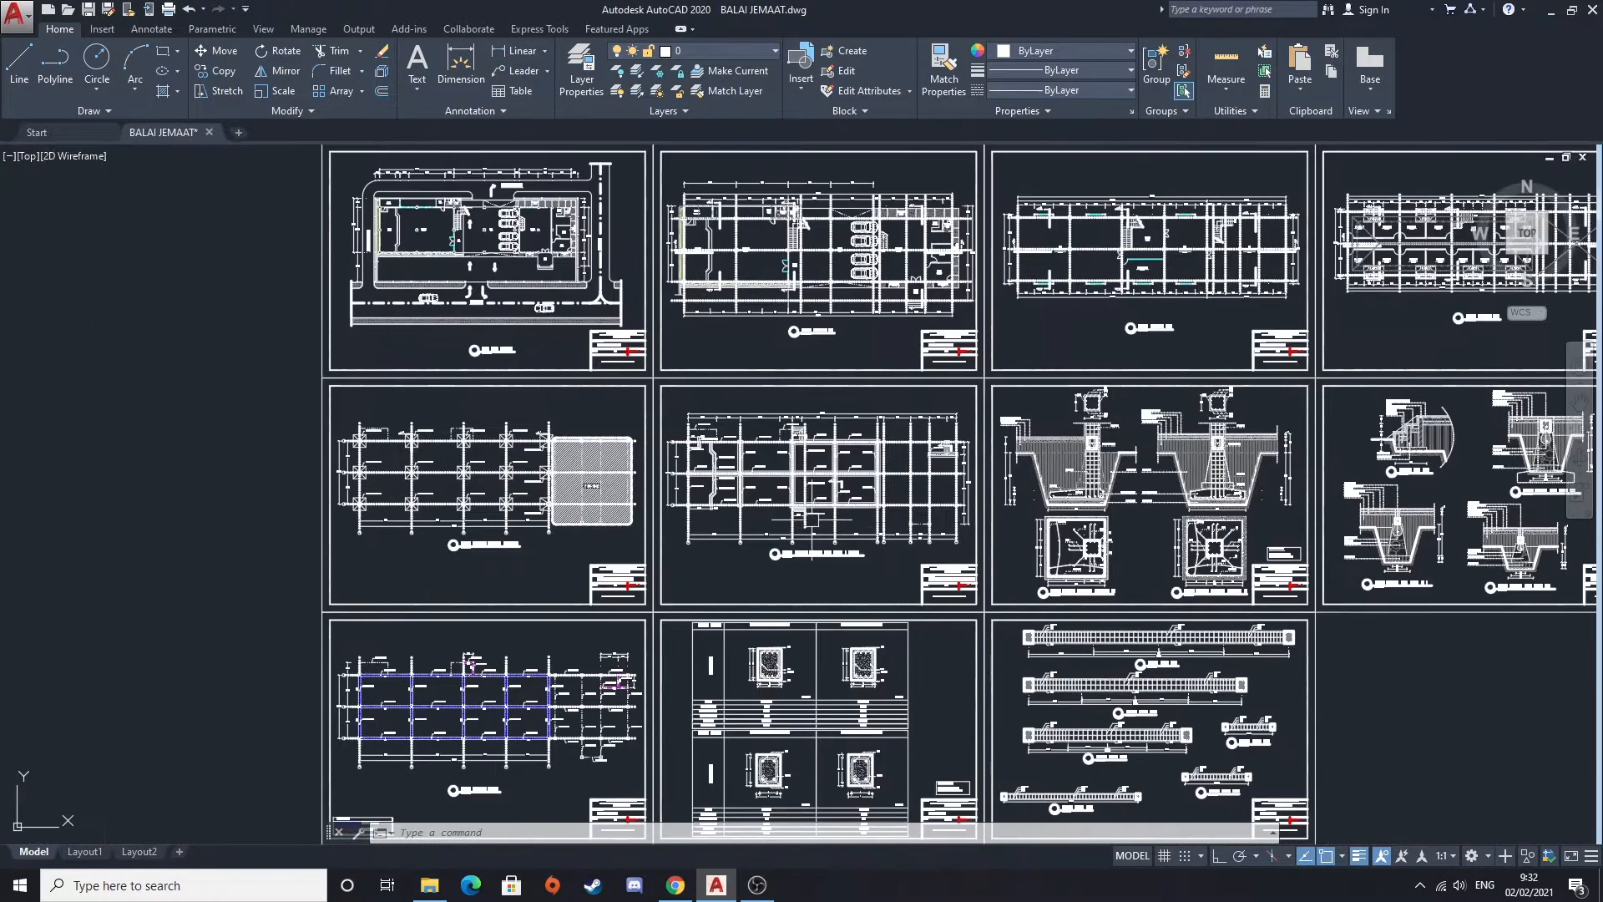
Examine the footing callouts PONDASI BARU (PF-1) and (PF-2), section marks and grid dimensions on the footplate foundation plan
{"action": "scroll", "coordinate": [381, 438], "scroll_direction": "up", "scroll_amount": 8}
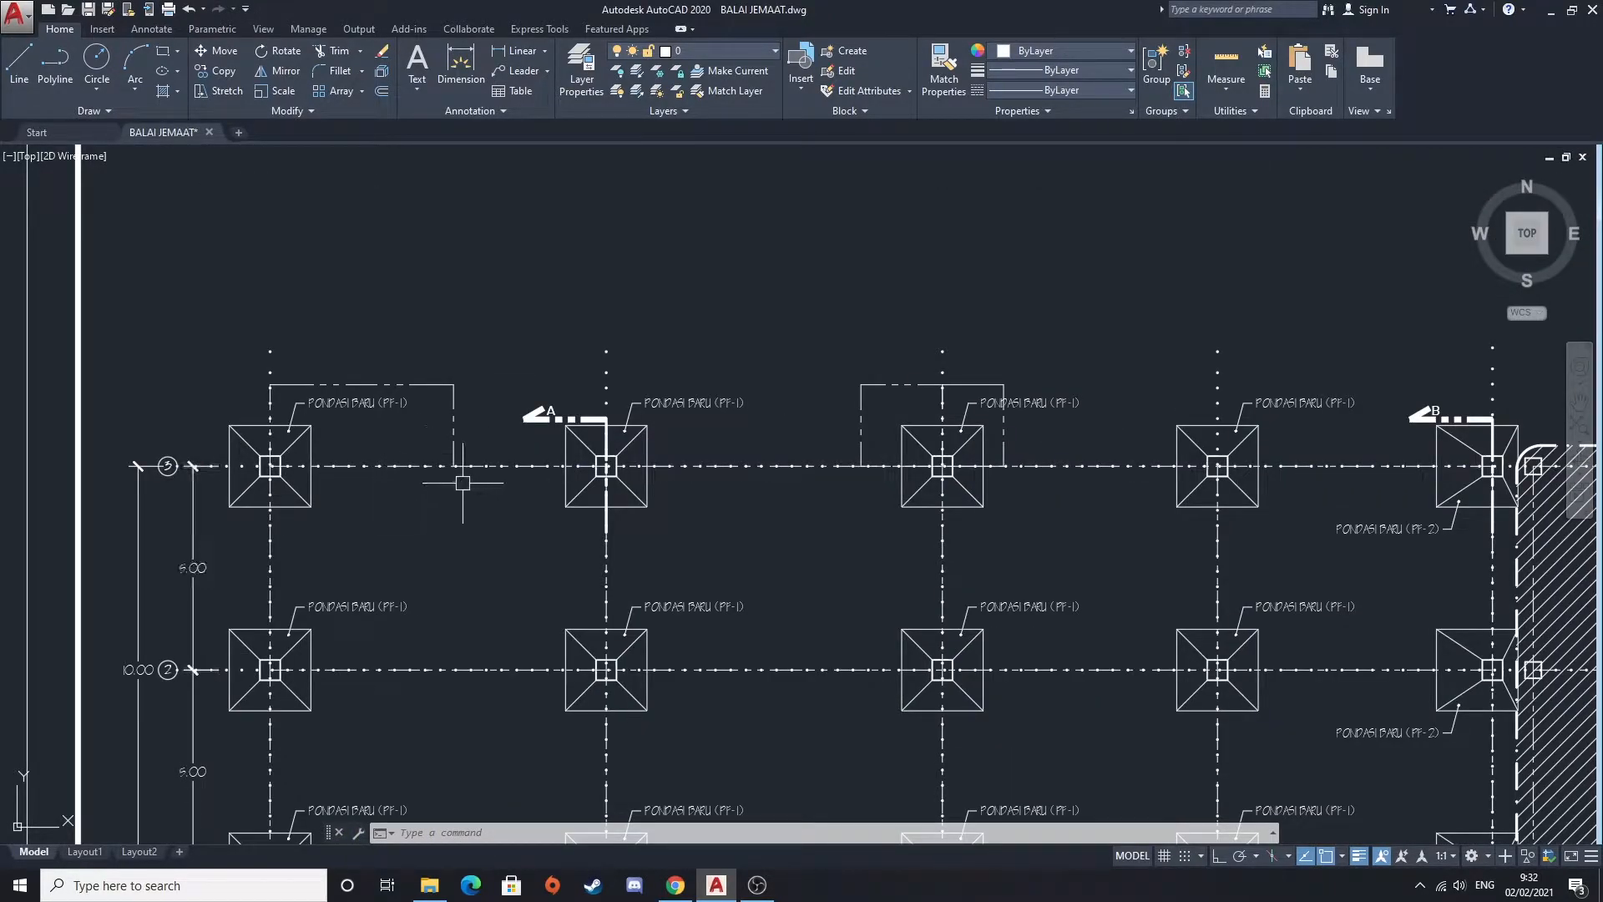
{"action": "scroll", "coordinate": [428, 469], "scroll_direction": "down", "scroll_amount": 6}
{"action": "scroll", "coordinate": [449, 405], "scroll_direction": "up", "scroll_amount": 2}
{"action": "scroll", "coordinate": [449, 404], "scroll_direction": "up", "scroll_amount": 5}
{"action": "scroll", "coordinate": [449, 405], "scroll_direction": "down", "scroll_amount": 5}
{"action": "middle_click_drag", "start_coordinate": [460, 565], "coordinate": [526, 354]}
{"action": "scroll", "coordinate": [441, 574], "scroll_direction": "up", "scroll_amount": 4}
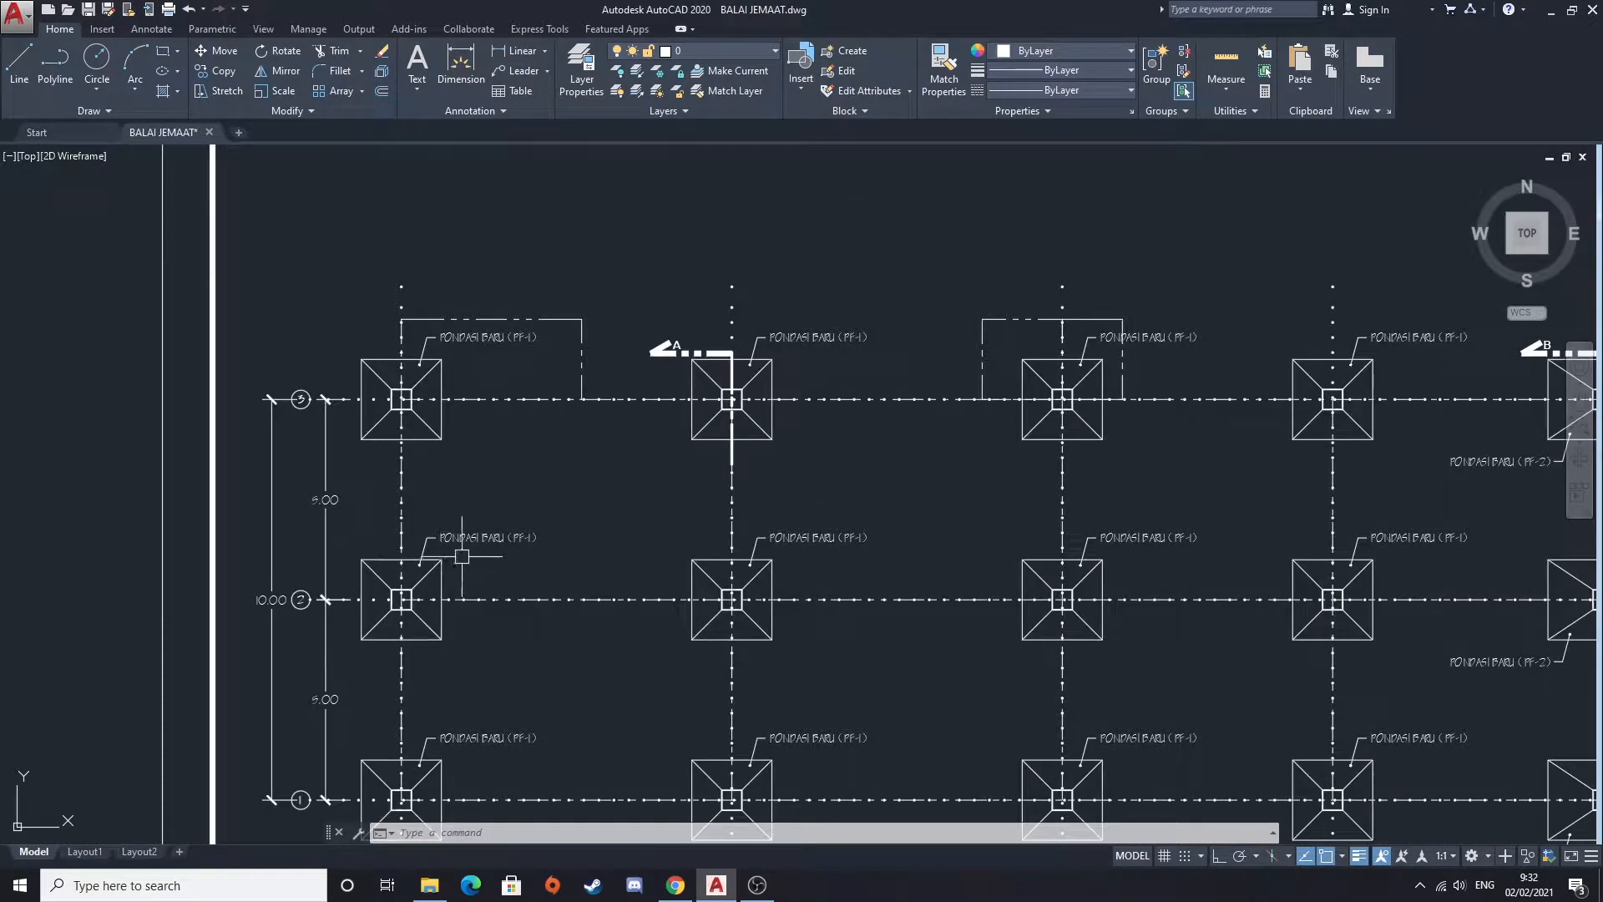
{"action": "middle_click_drag", "start_coordinate": [530, 569], "coordinate": [490, 501]}
{"action": "scroll", "coordinate": [490, 501], "scroll_direction": "down", "scroll_amount": 6}
{"action": "scroll", "coordinate": [490, 480], "scroll_direction": "up", "scroll_amount": 4}
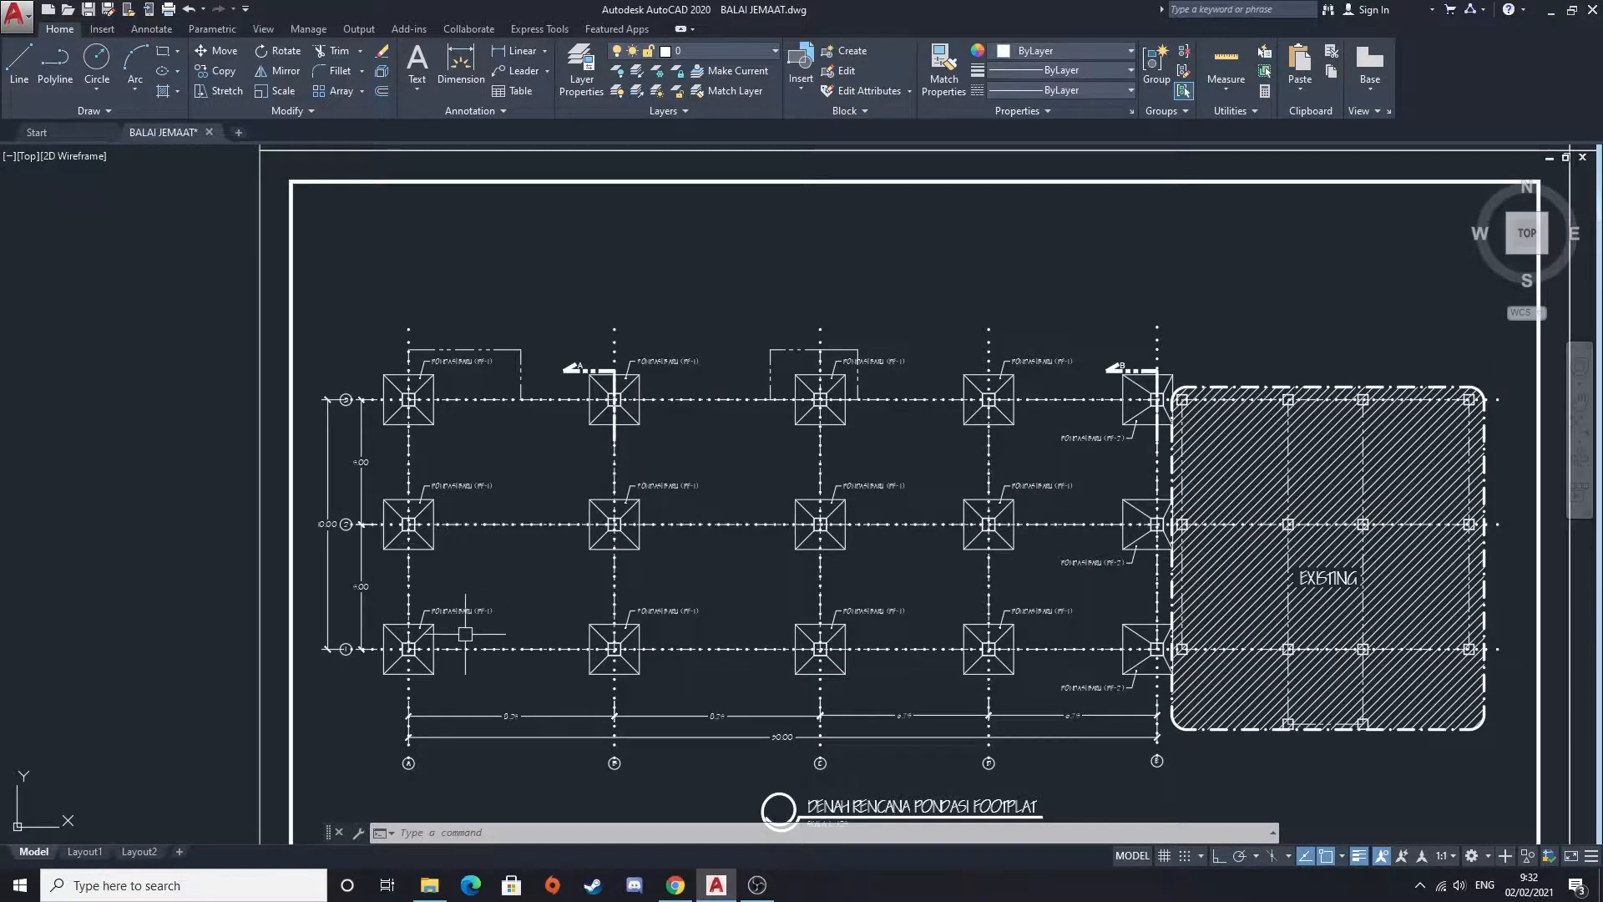
{"action": "scroll", "coordinate": [489, 614], "scroll_direction": "up", "scroll_amount": 4}
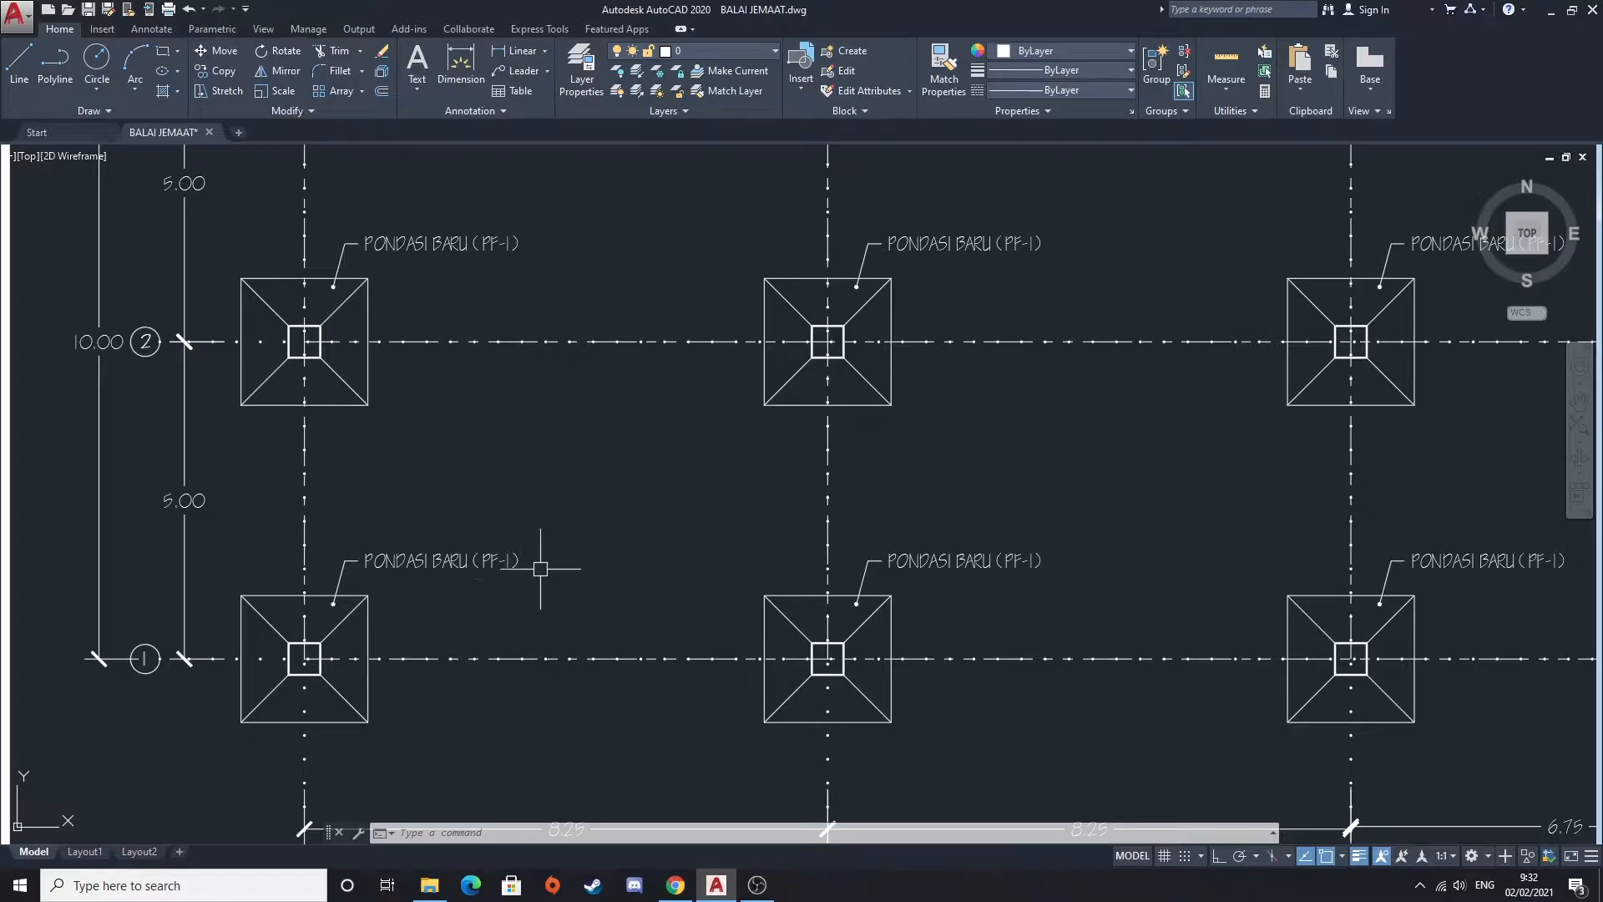
{"action": "scroll", "coordinate": [833, 555], "scroll_direction": "down", "scroll_amount": 5}
{"action": "scroll", "coordinate": [537, 573], "scroll_direction": "down", "scroll_amount": 2}
{"action": "mouse_move", "coordinate": [585, 568]}
{"action": "middle_mouse_down"}
{"action": "mouse_move", "coordinate": [671, 562]}
{"action": "mouse_move", "coordinate": [575, 546]}
{"action": "middle_mouse_up"}
Study the DENAH RENCANA PONDASI BATU BELAH & ROLLAG plan, checking its existing, new and rollag bata foundation labels
{"action": "middle_click_drag", "start_coordinate": [803, 537], "coordinate": [161, 496]}
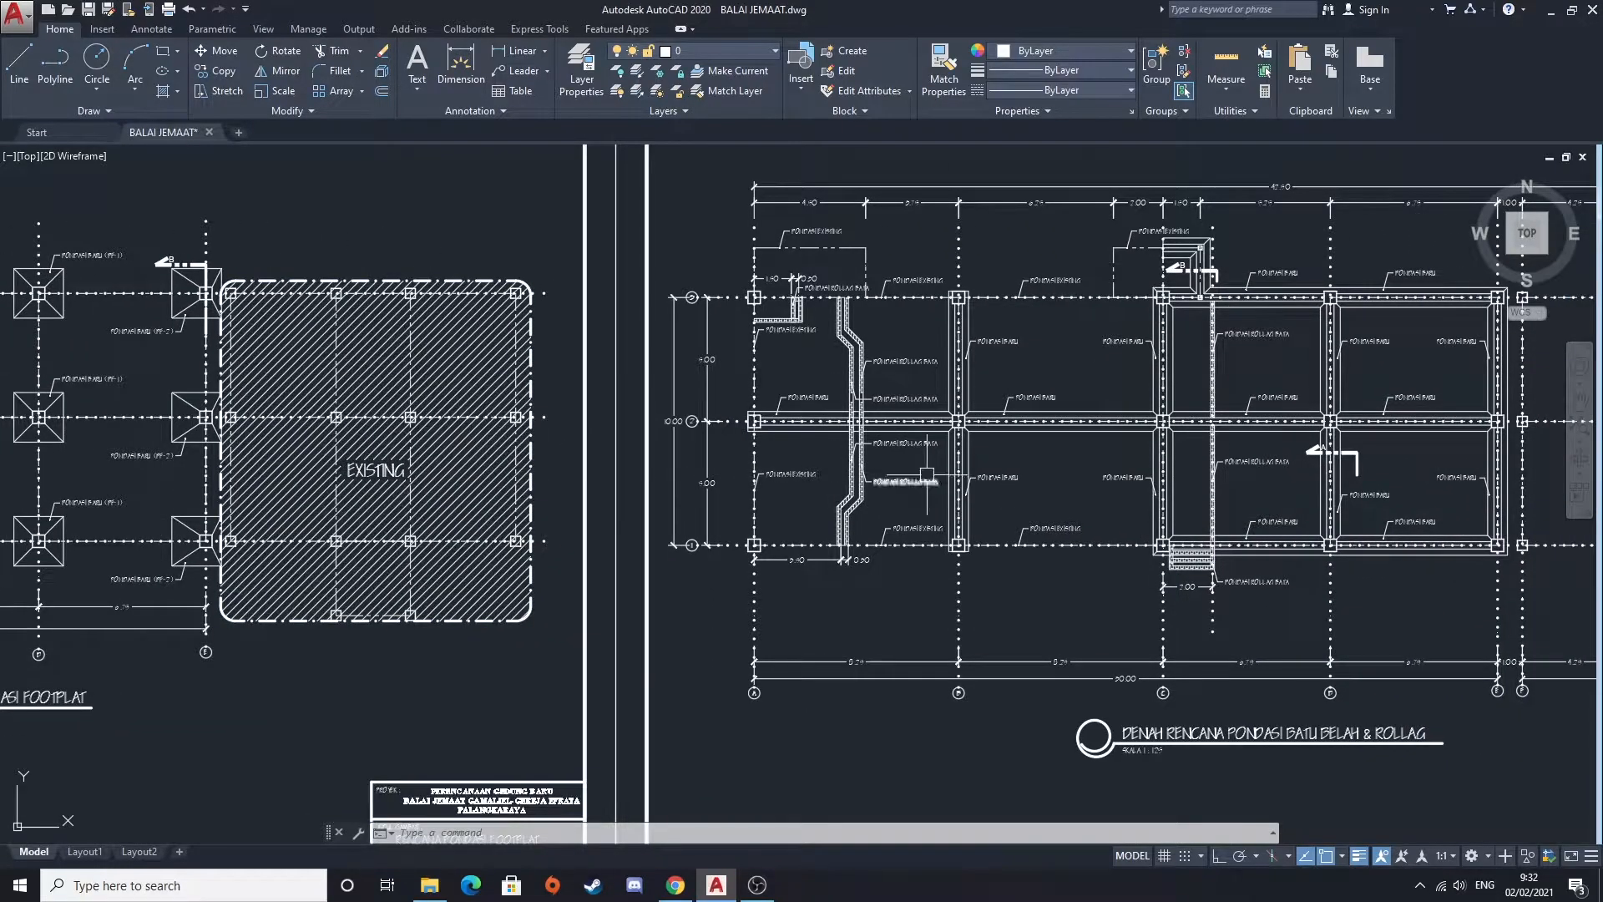
{"action": "middle_click_drag", "start_coordinate": [978, 542], "coordinate": [713, 563]}
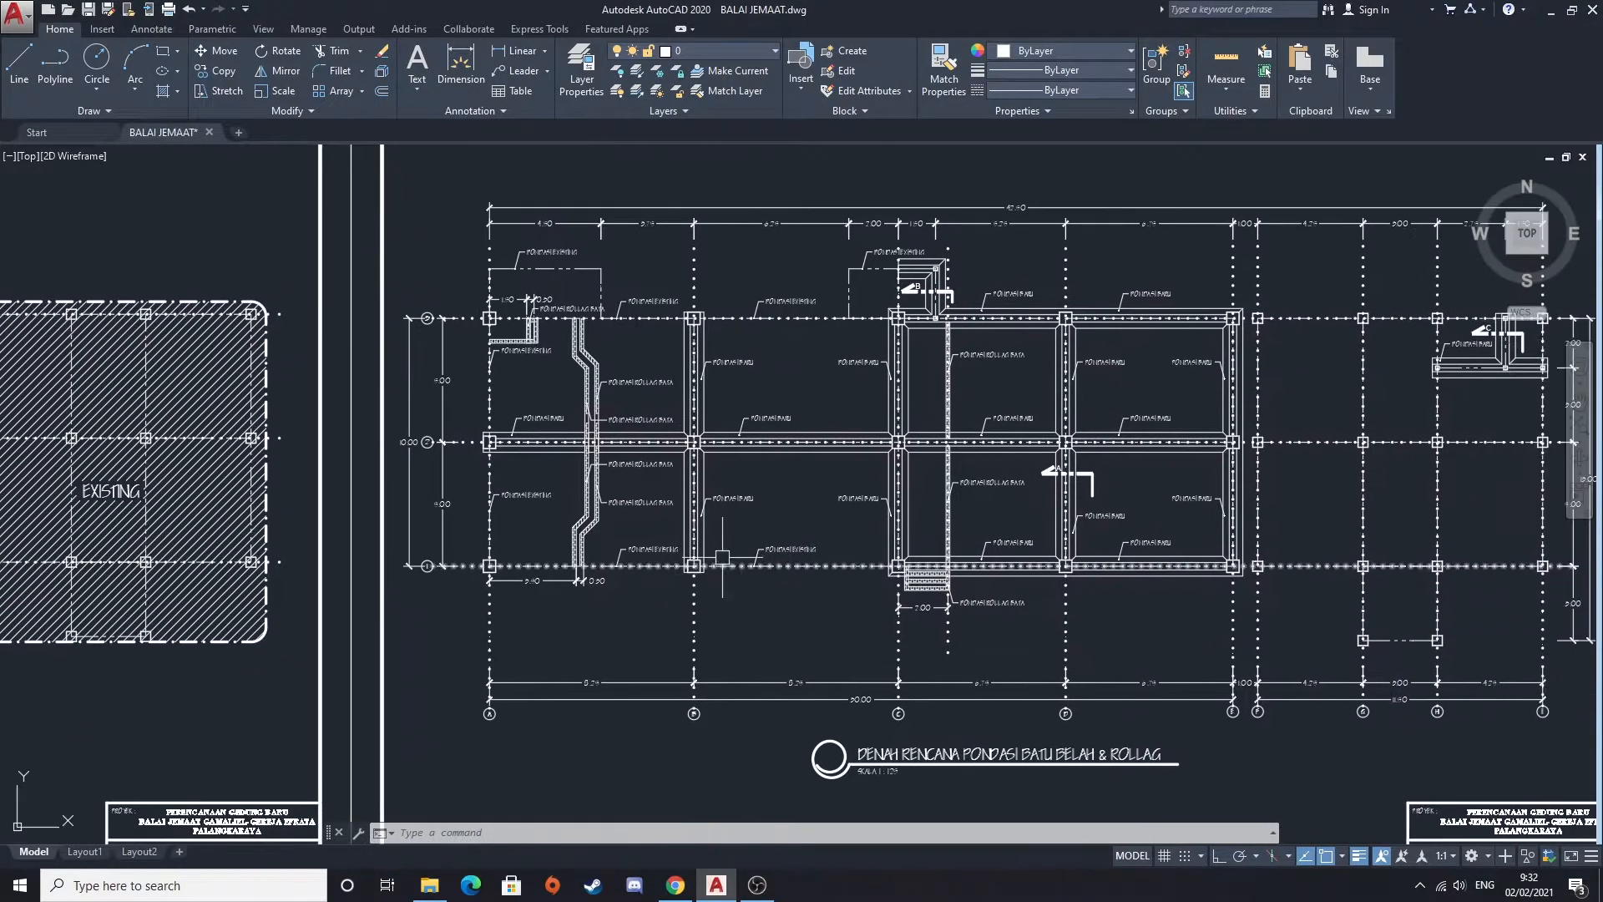
{"action": "middle_click_drag", "start_coordinate": [882, 529], "coordinate": [772, 502]}
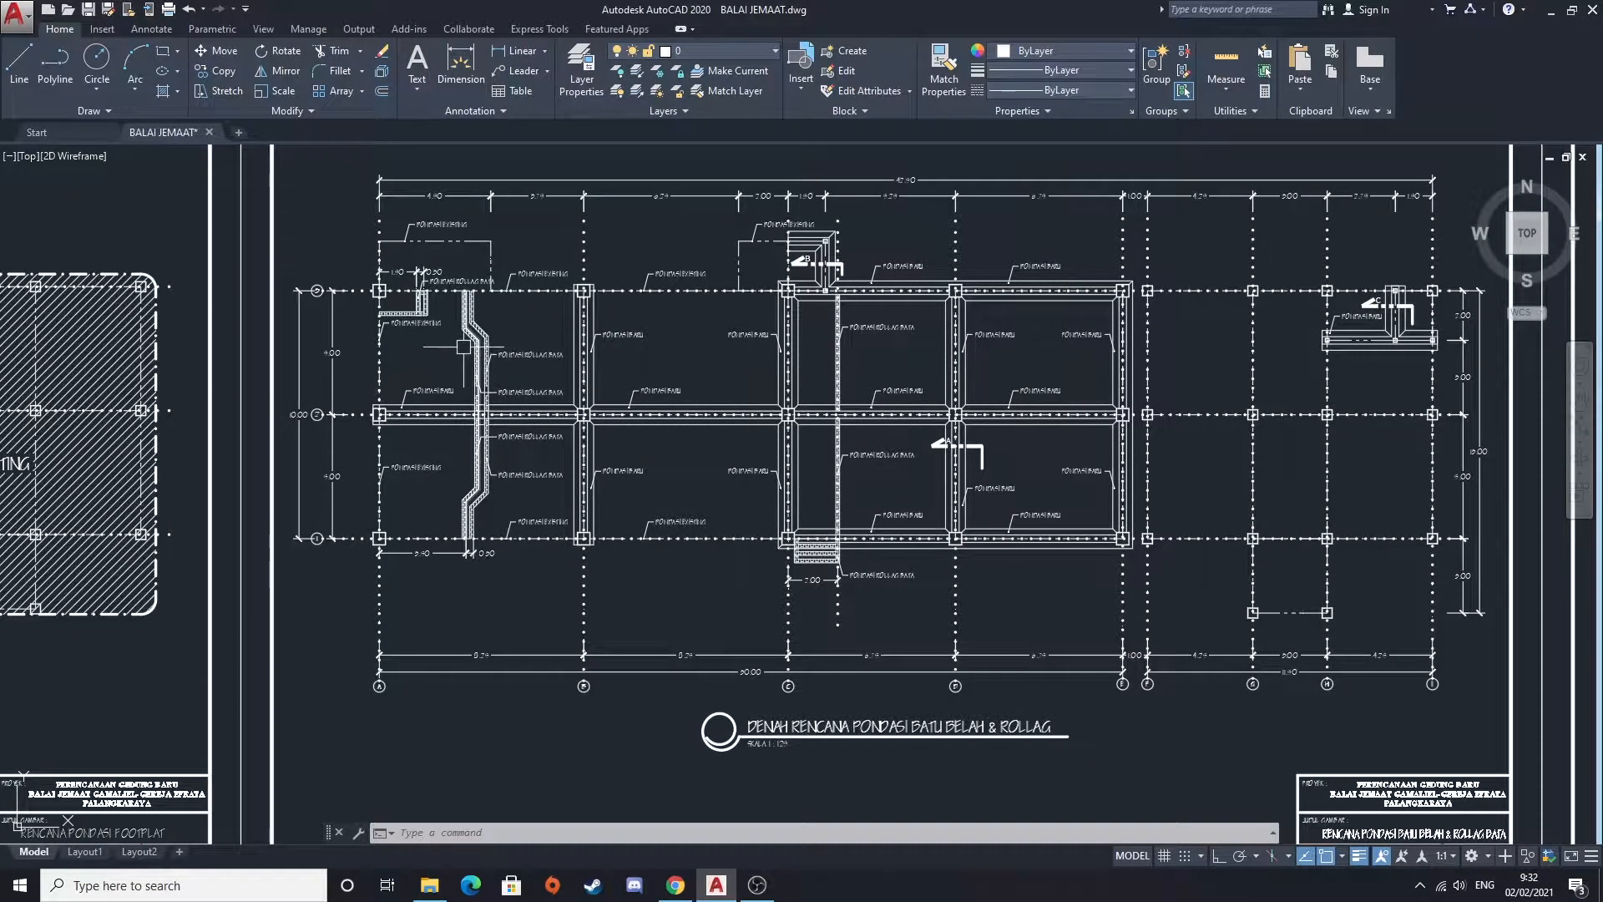
{"action": "scroll", "coordinate": [467, 346], "scroll_direction": "up", "scroll_amount": 2}
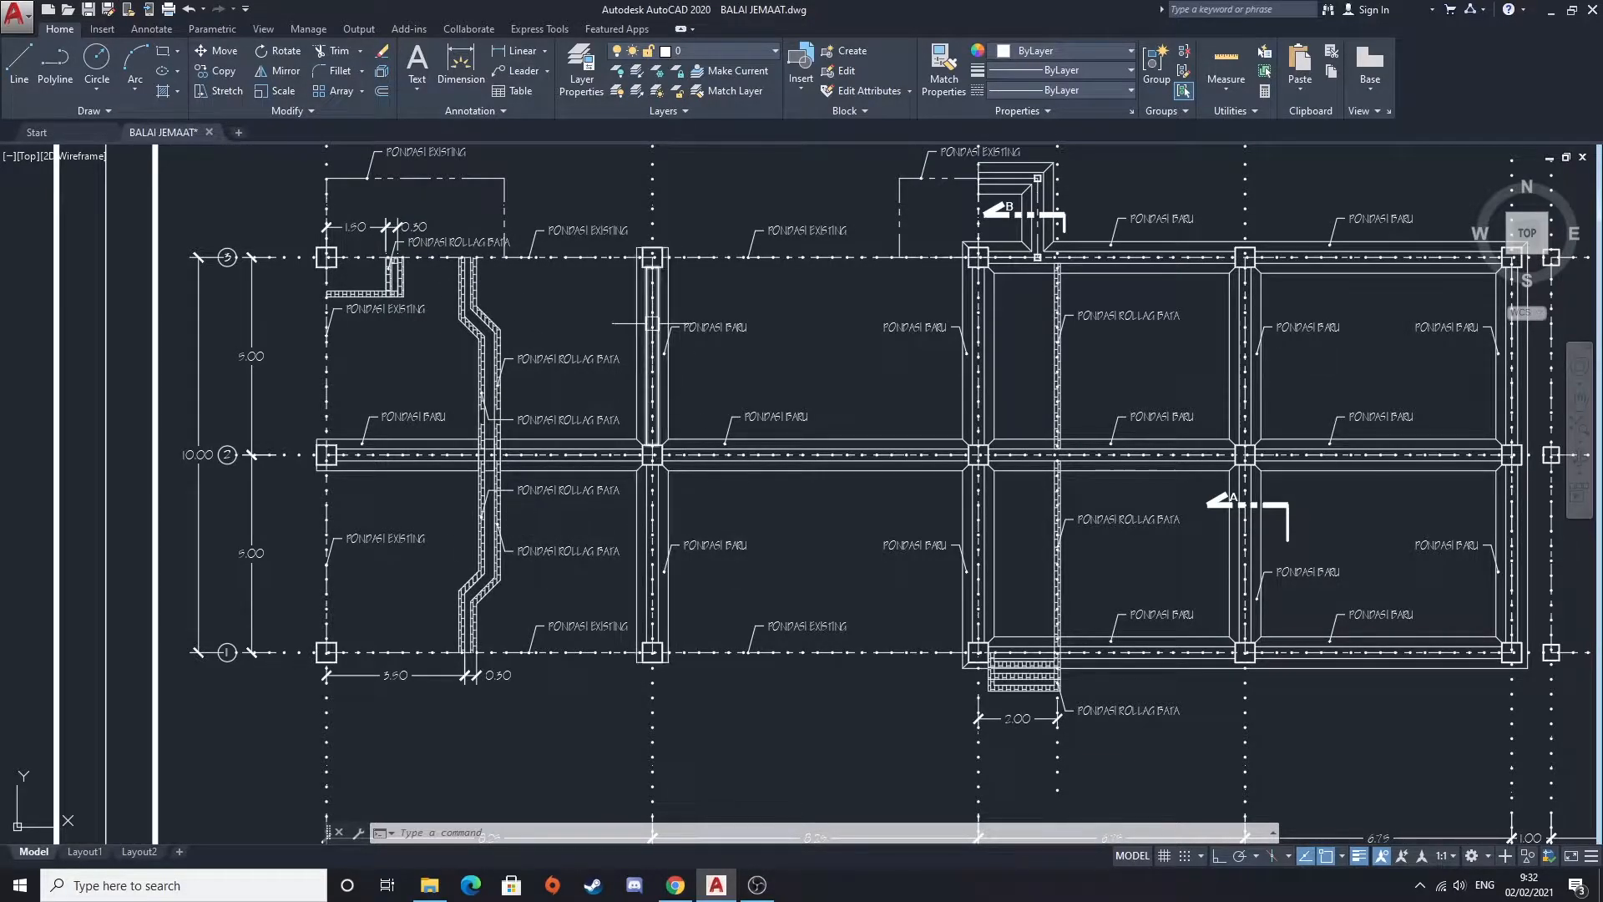
{"action": "scroll", "coordinate": [853, 488], "scroll_direction": "down", "scroll_amount": 3}
{"action": "middle_click_drag", "start_coordinate": [687, 404], "coordinate": [616, 409]}
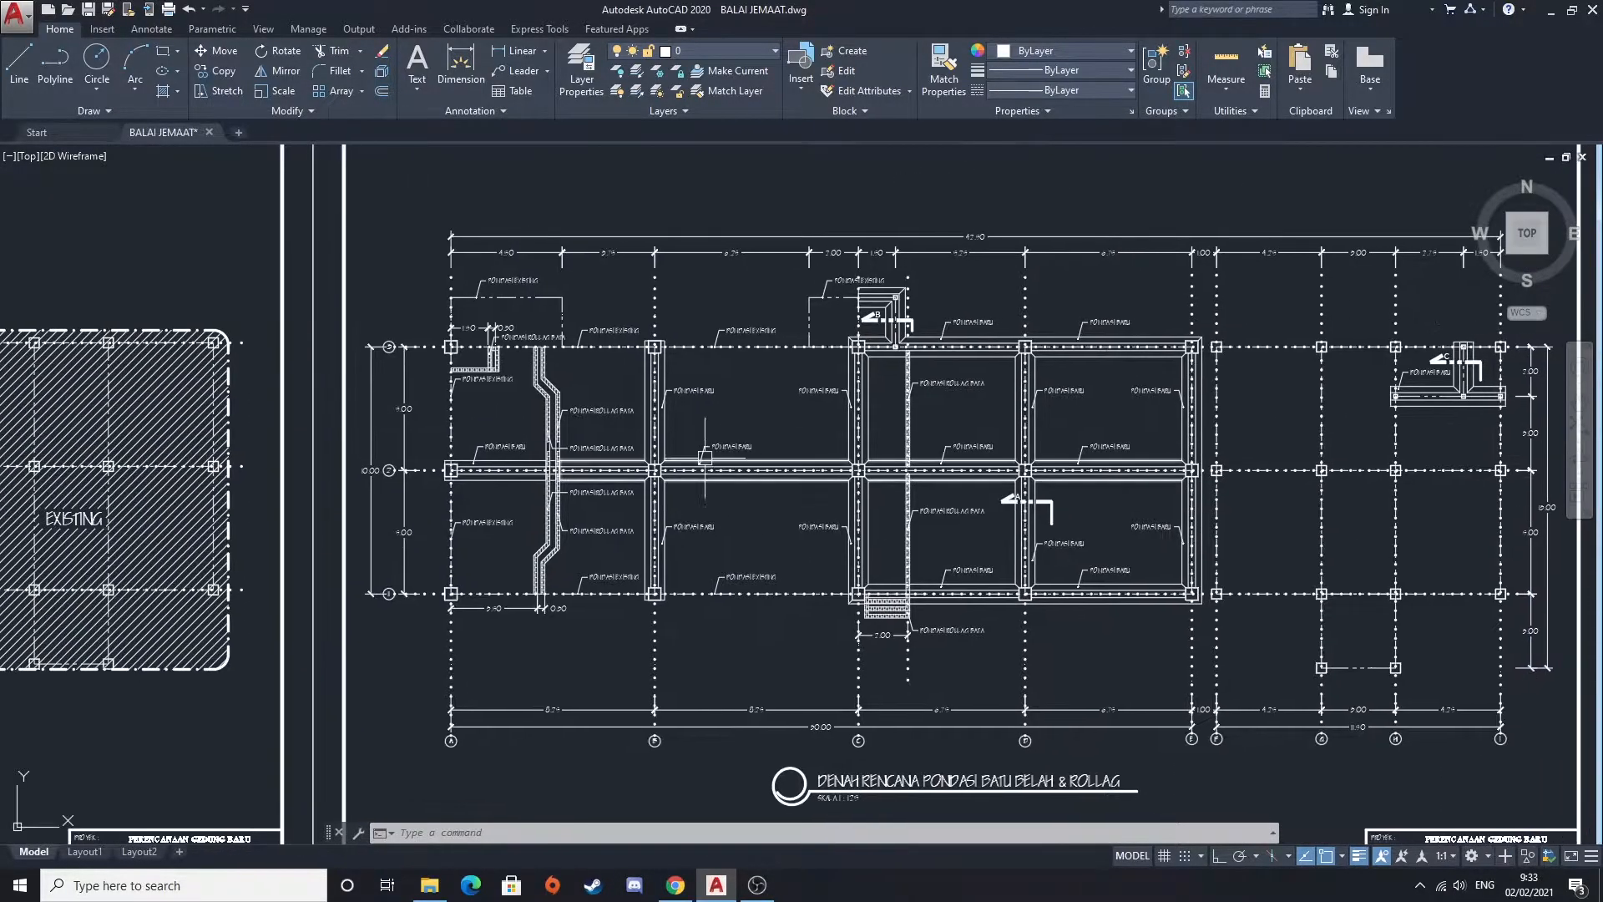
{"action": "scroll", "coordinate": [604, 393], "scroll_direction": "up", "scroll_amount": 2}
{"action": "scroll", "coordinate": [604, 394], "scroll_direction": "down", "scroll_amount": 2}
{"action": "mouse_move", "coordinate": [920, 586]}
{"action": "middle_mouse_down"}
{"action": "mouse_move", "coordinate": [678, 436]}
{"action": "mouse_move", "coordinate": [699, 486]}
{"action": "middle_mouse_up"}
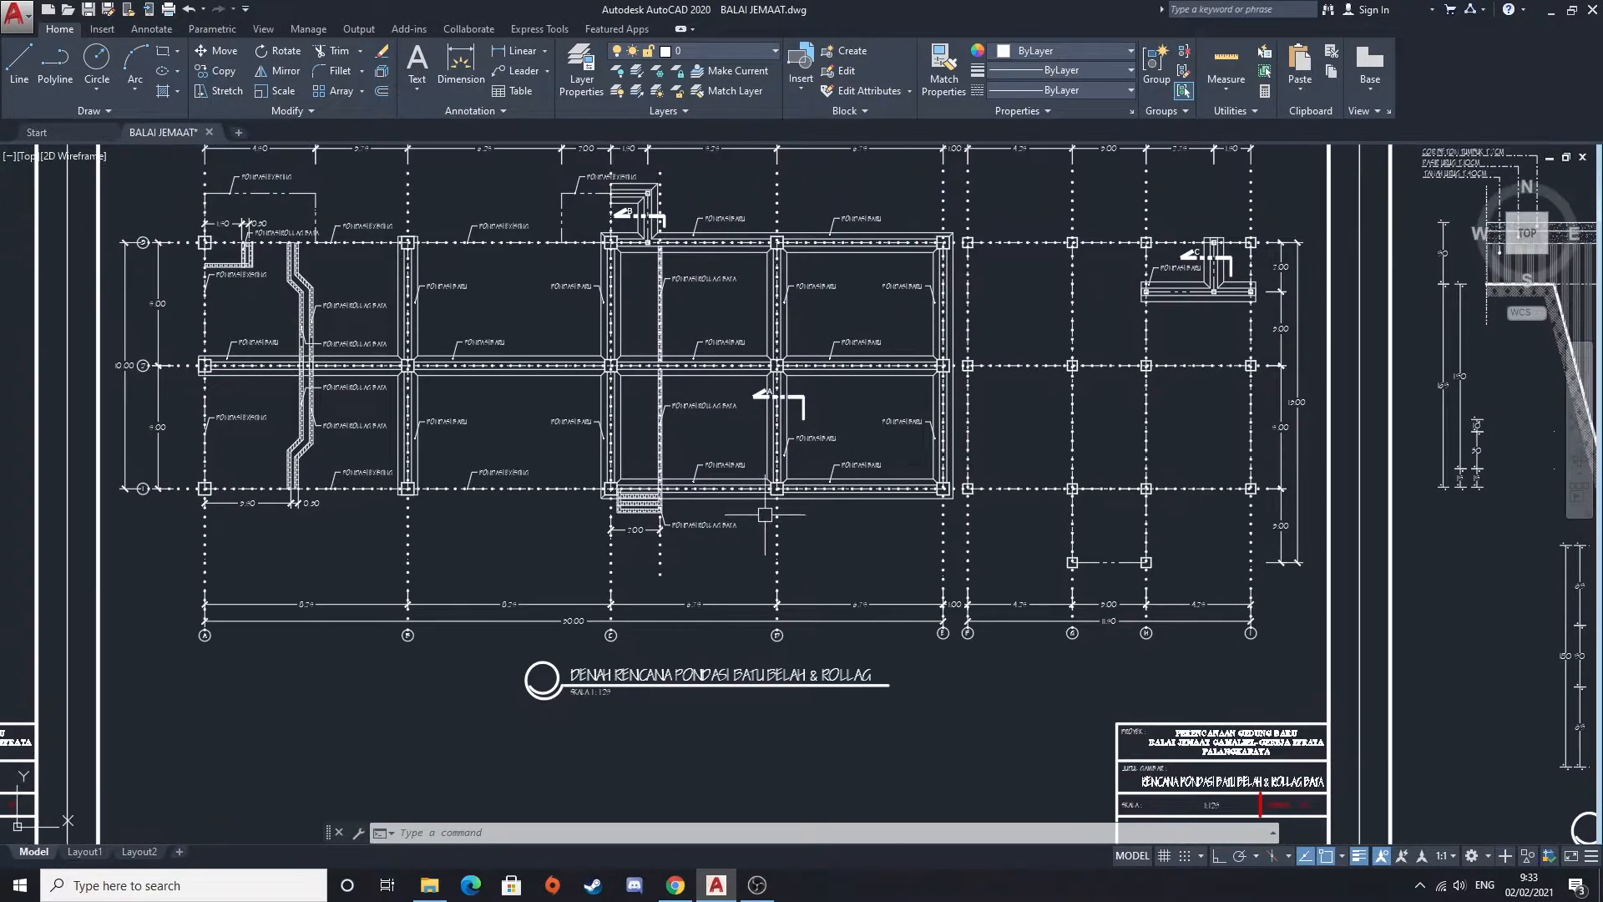
Check the far bays of the batu belah and rollag plan and compare it with the footplate plan and detail sheets
{"action": "scroll", "coordinate": [890, 510], "scroll_direction": "down", "scroll_amount": 2}
{"action": "scroll", "coordinate": [895, 505], "scroll_direction": "up", "scroll_amount": 2}
{"action": "middle_click_drag", "start_coordinate": [1142, 451], "coordinate": [709, 537]}
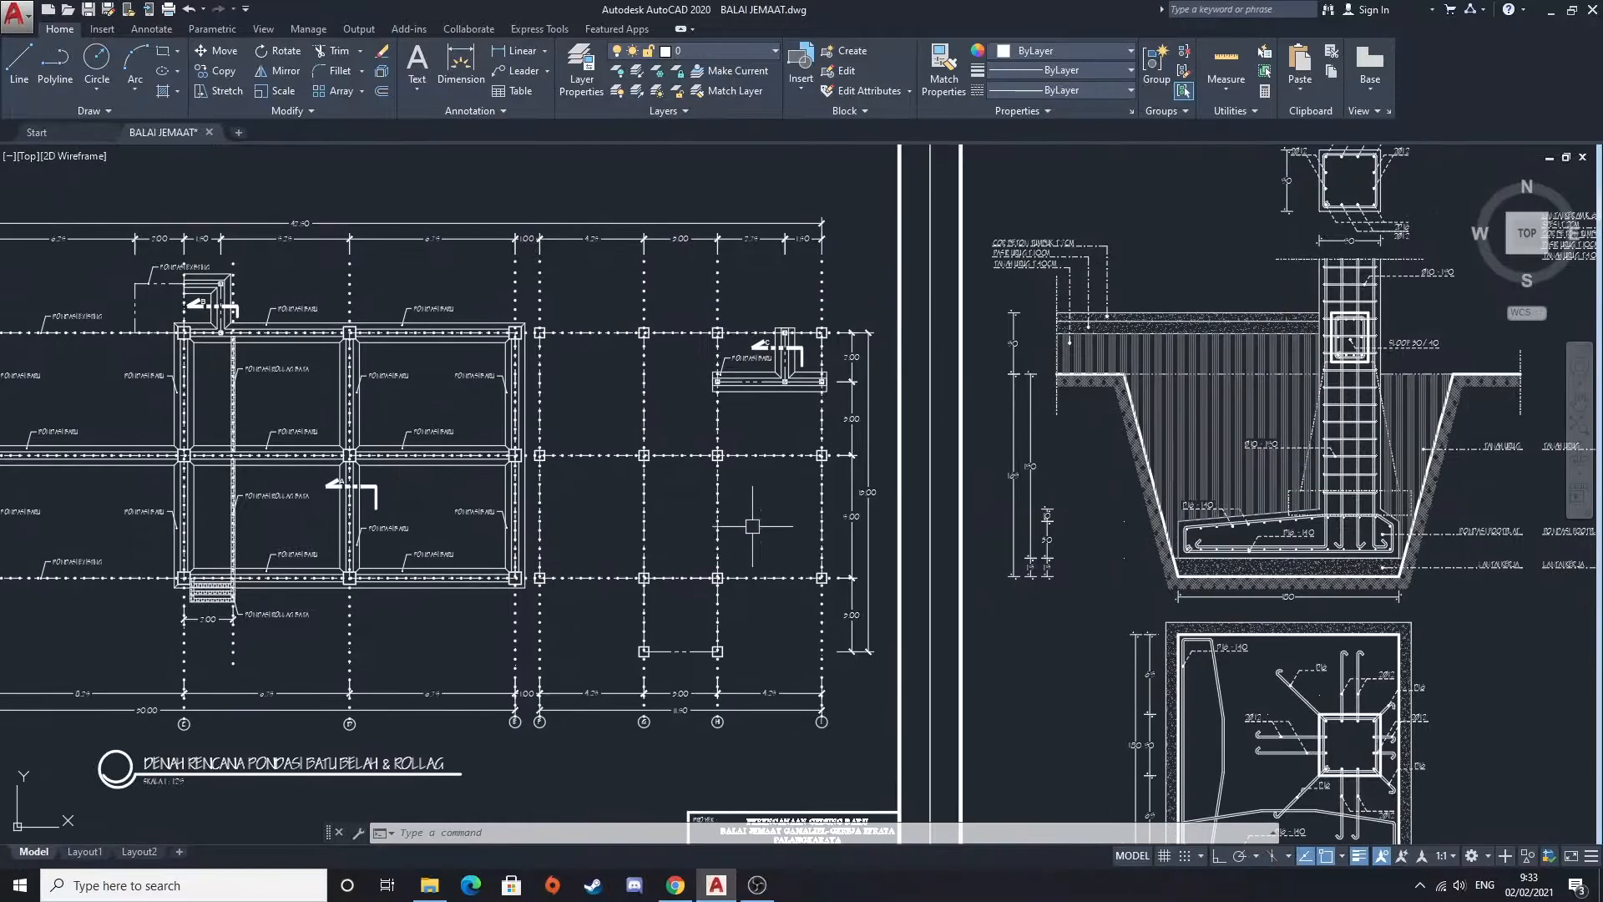
{"action": "scroll", "coordinate": [902, 501], "scroll_direction": "down", "scroll_amount": 2}
{"action": "scroll", "coordinate": [868, 508], "scroll_direction": "down", "scroll_amount": 4}
{"action": "scroll", "coordinate": [532, 502], "scroll_direction": "up", "scroll_amount": 4}
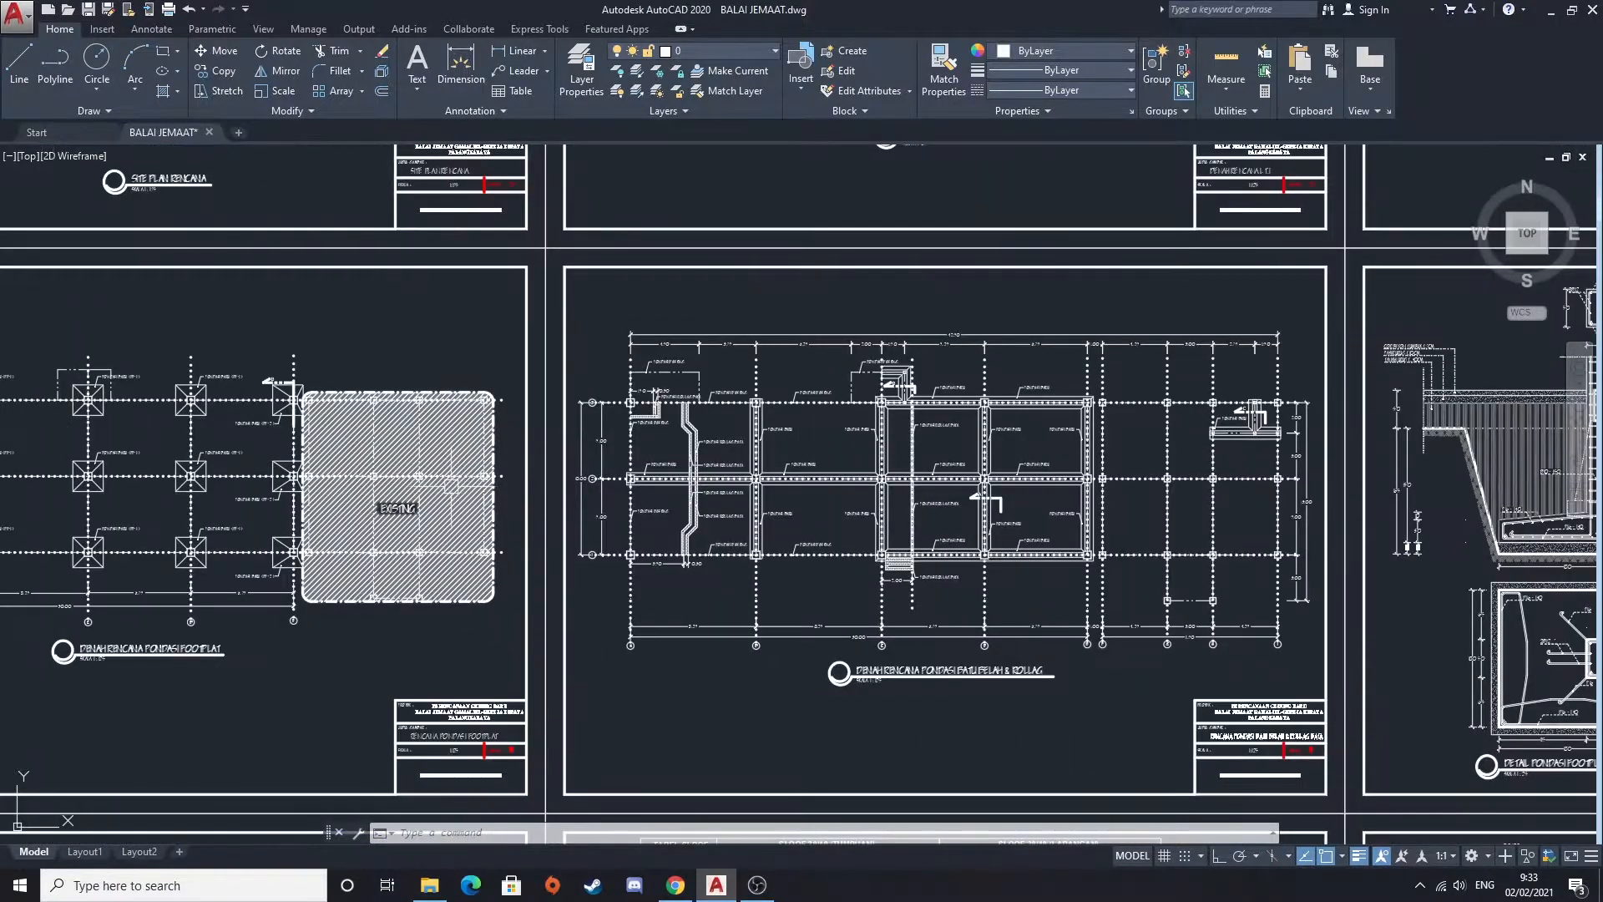
{"action": "scroll", "coordinate": [1073, 511], "scroll_direction": "down", "scroll_amount": 2}
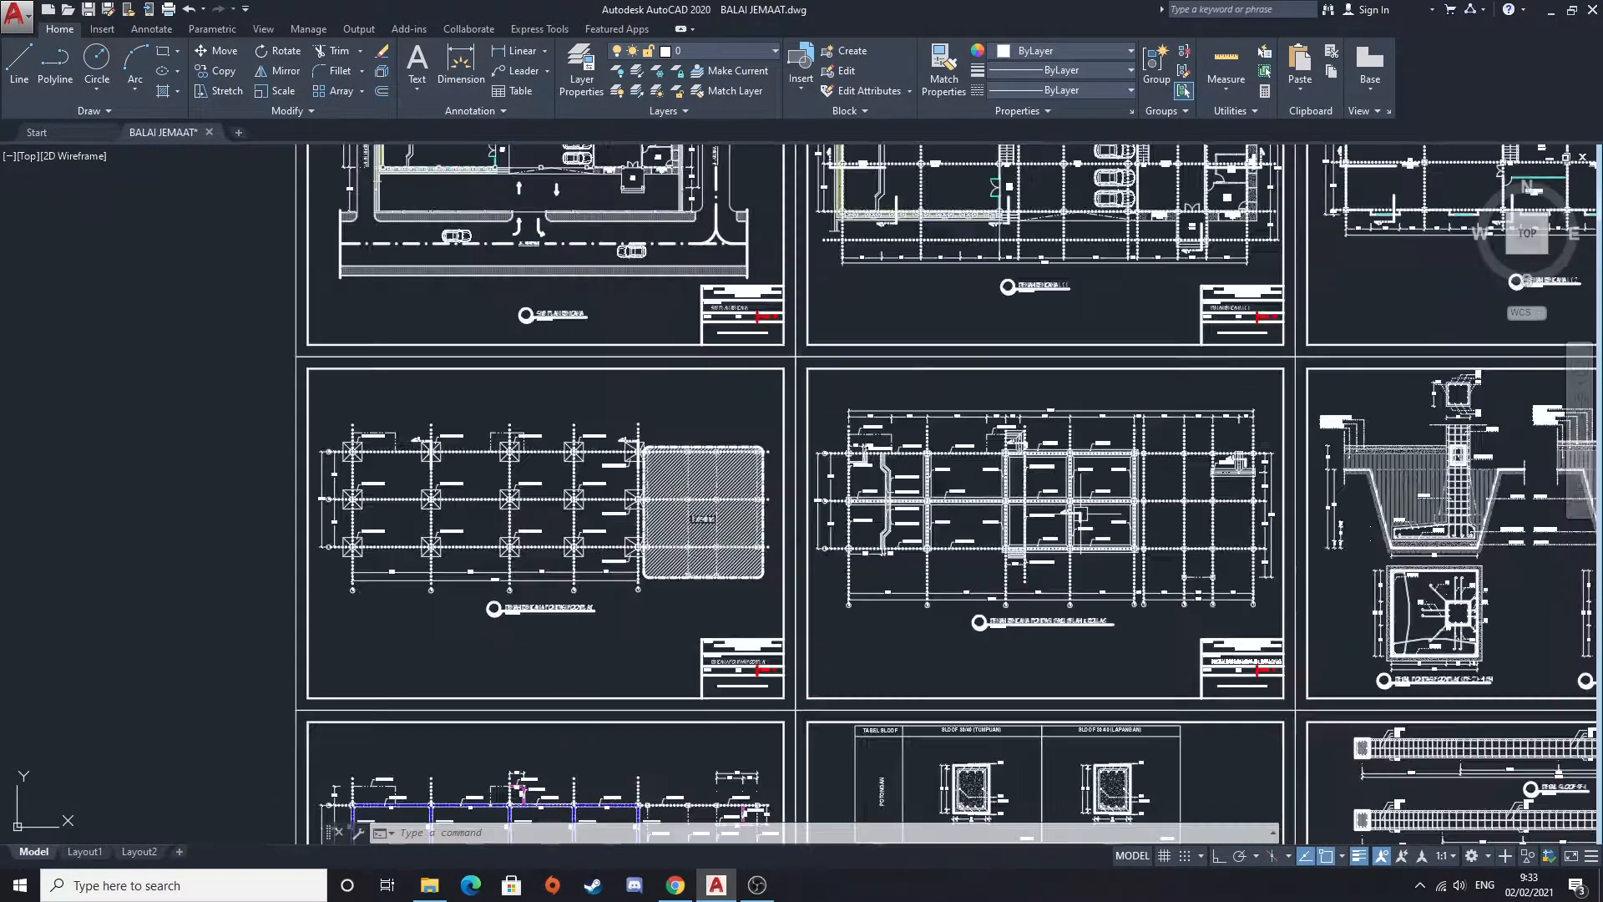
{"action": "middle_click_drag", "start_coordinate": [1047, 506], "coordinate": [383, 458]}
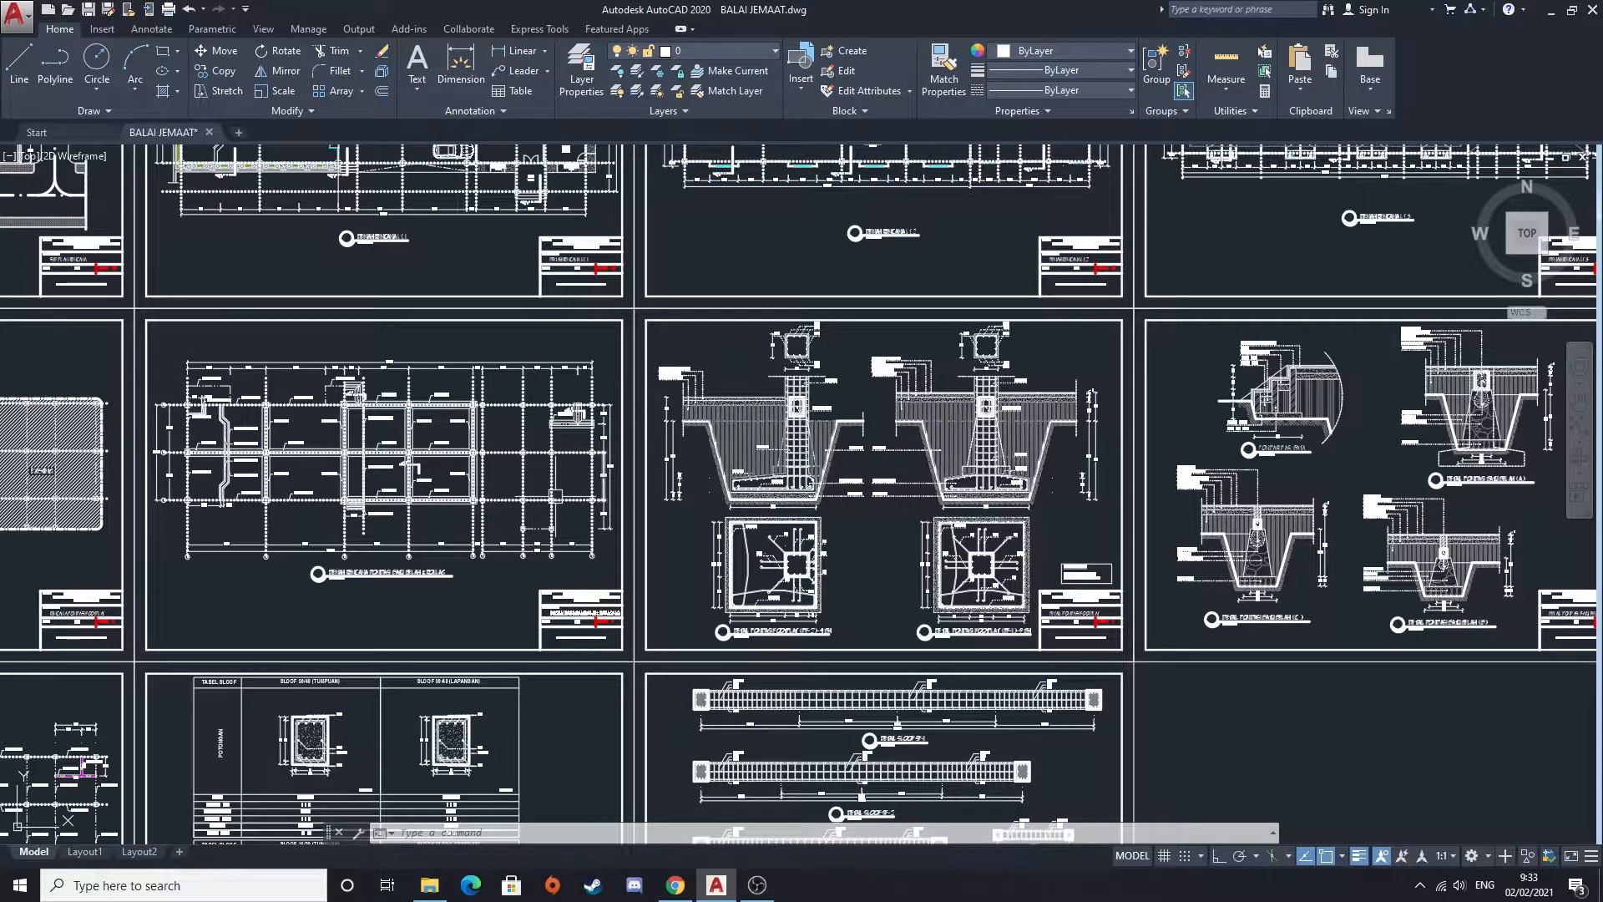
Compare the section and plan views of DETAIL PONDASI FOOTPLAT (PF-2) with those of (PF-1)
{"action": "scroll", "coordinate": [747, 543], "scroll_direction": "up", "scroll_amount": 4}
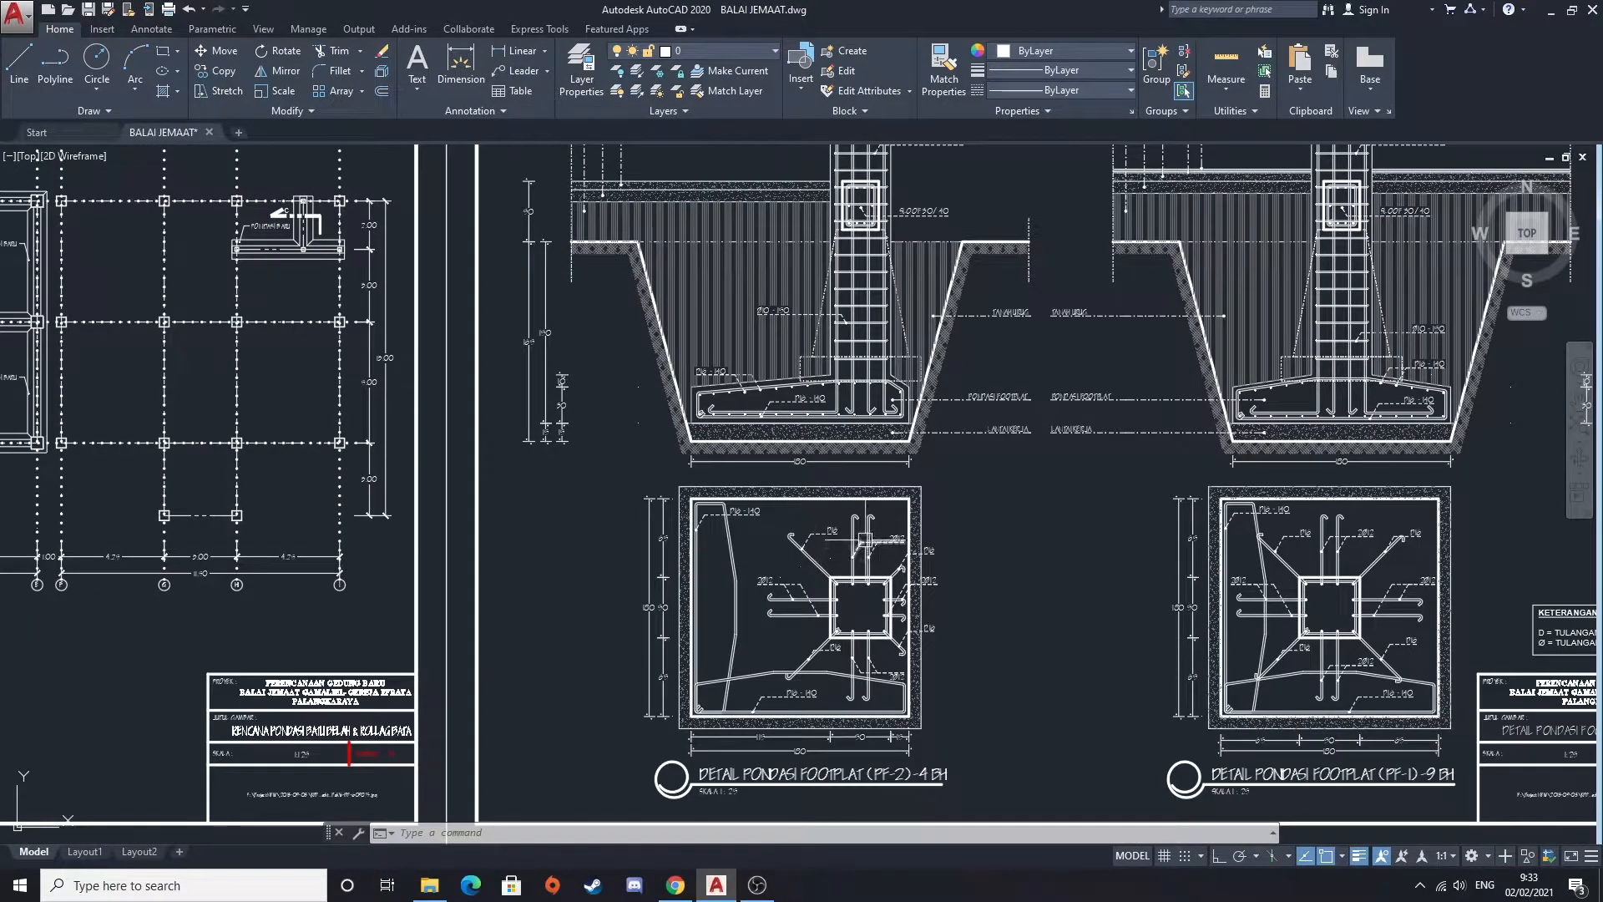
{"action": "middle_click_drag", "start_coordinate": [834, 595], "coordinate": [812, 518]}
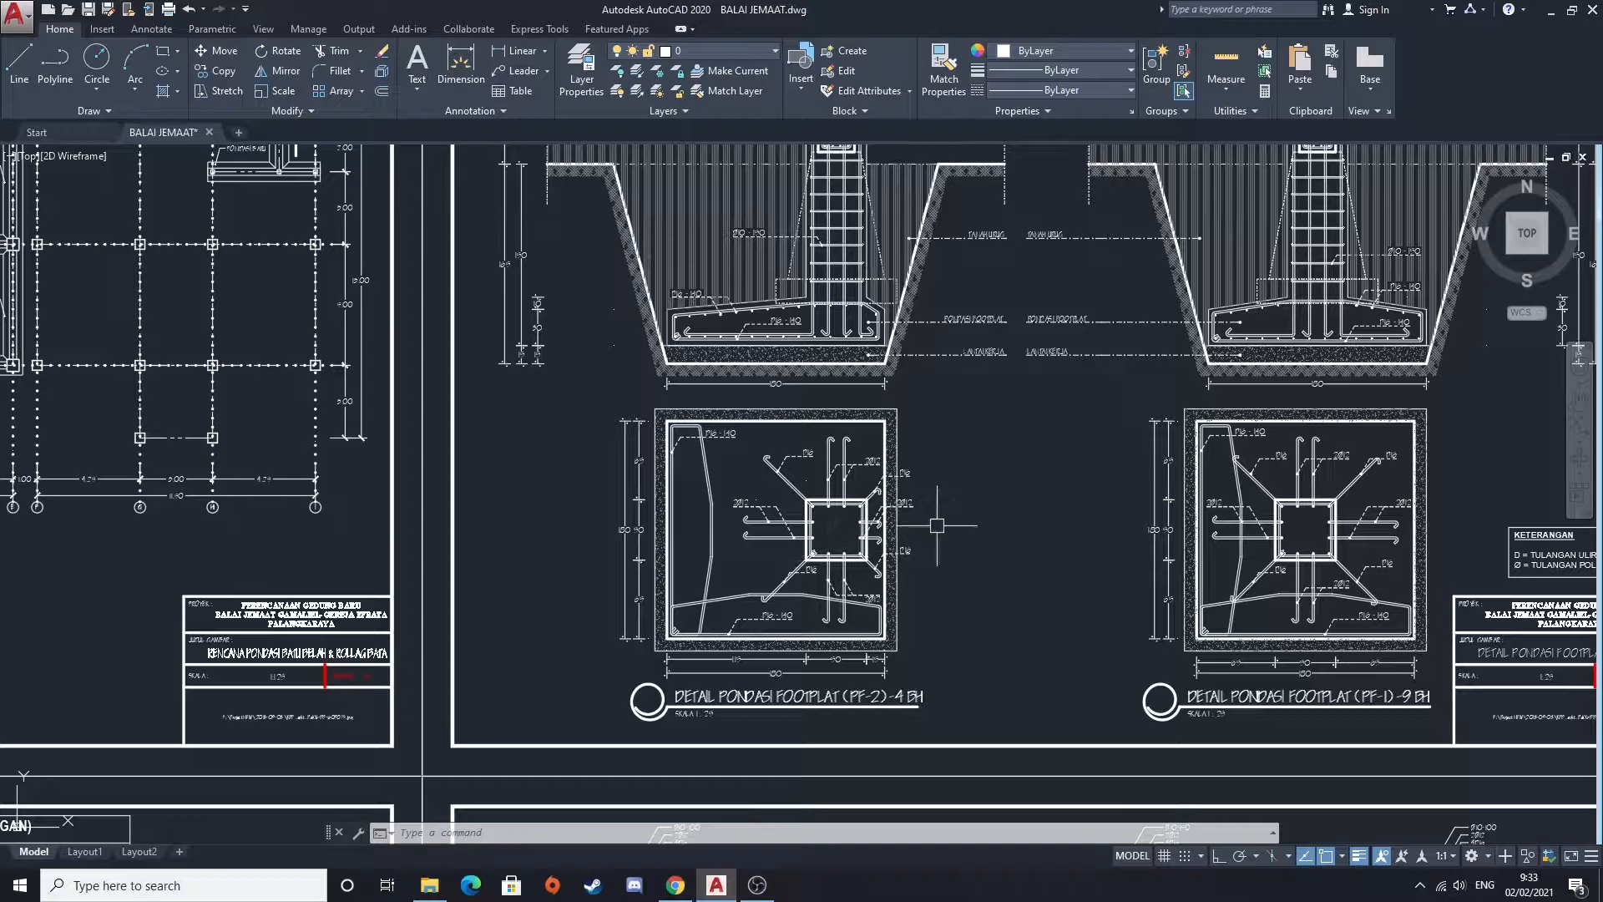
{"action": "scroll", "coordinate": [1081, 509], "scroll_direction": "down", "scroll_amount": 4}
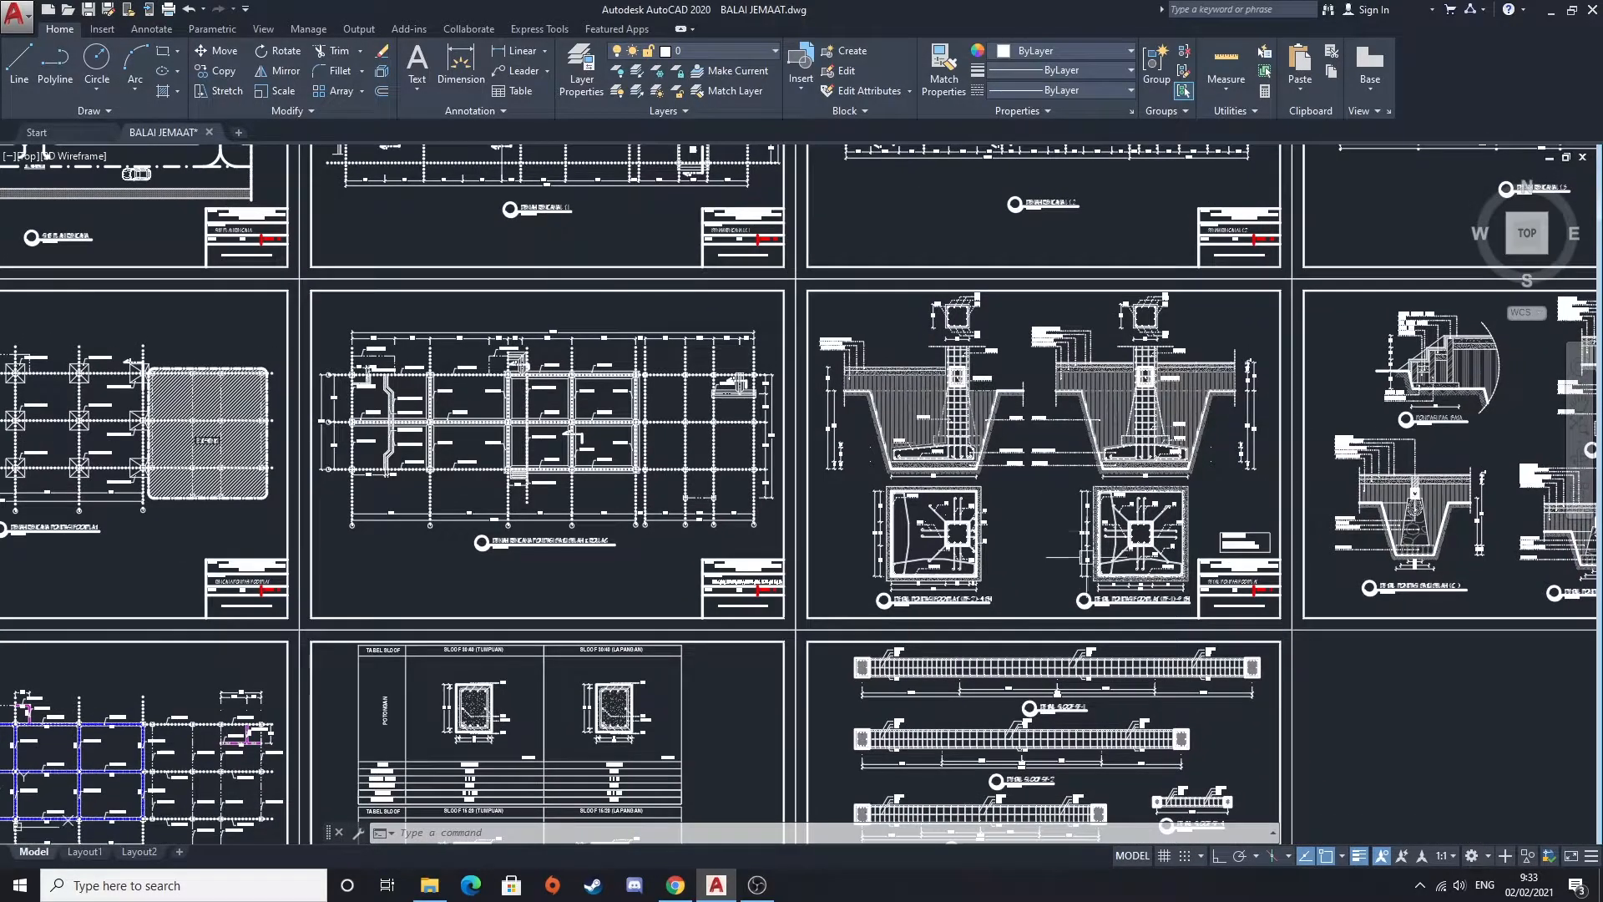
{"action": "scroll", "coordinate": [1153, 443], "scroll_direction": "up", "scroll_amount": 4}
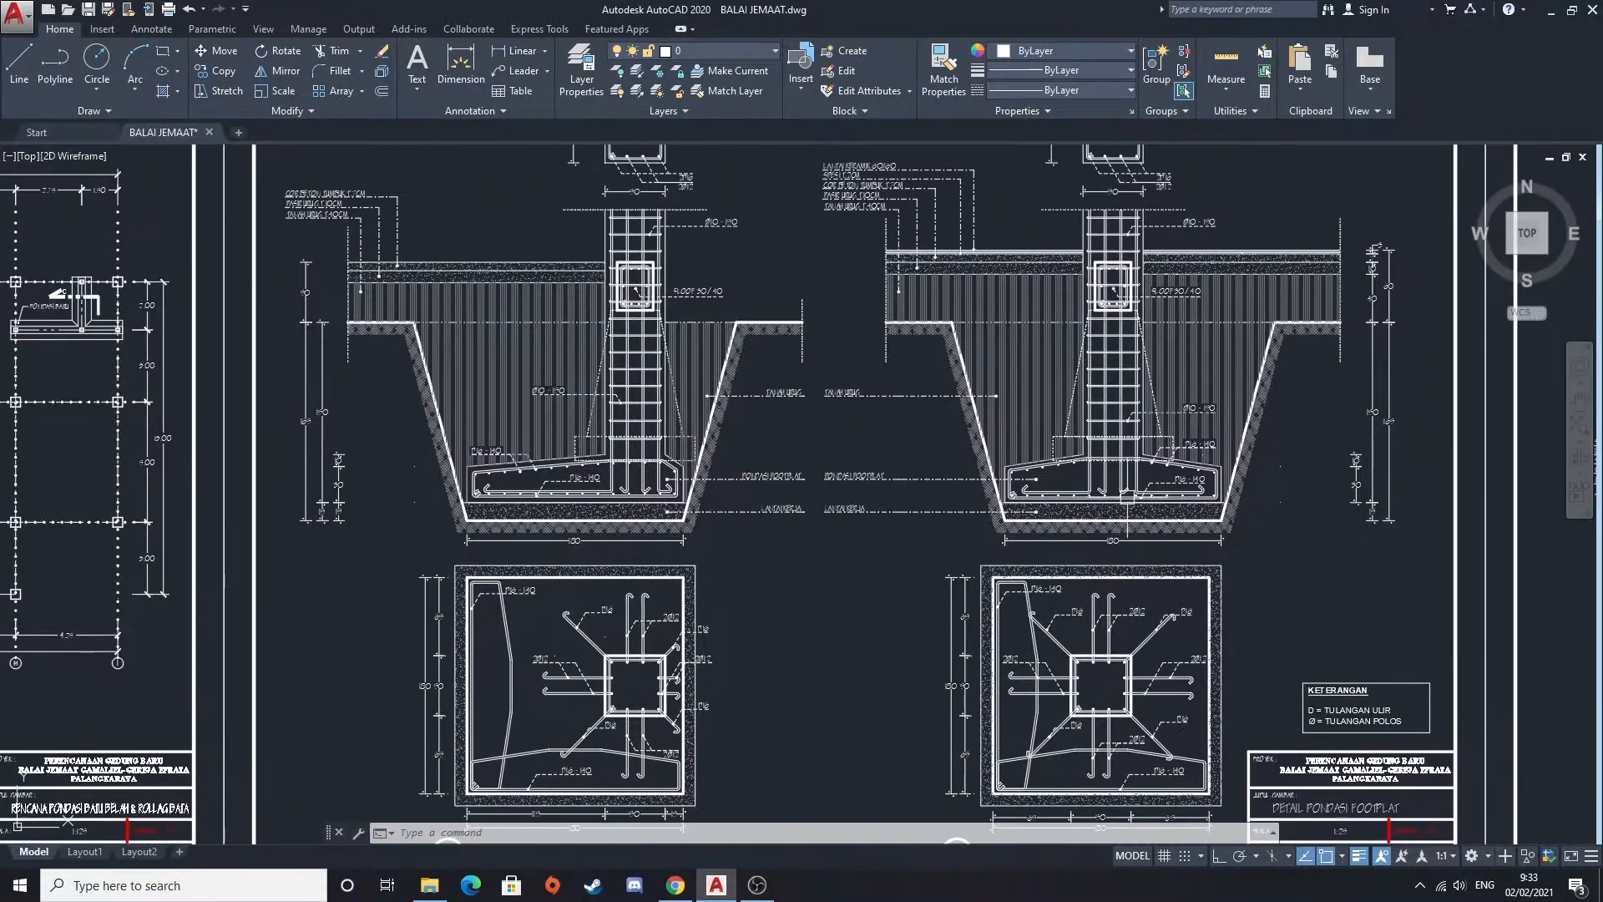
{"action": "middle_click_drag", "start_coordinate": [1242, 455], "coordinate": [1075, 452]}
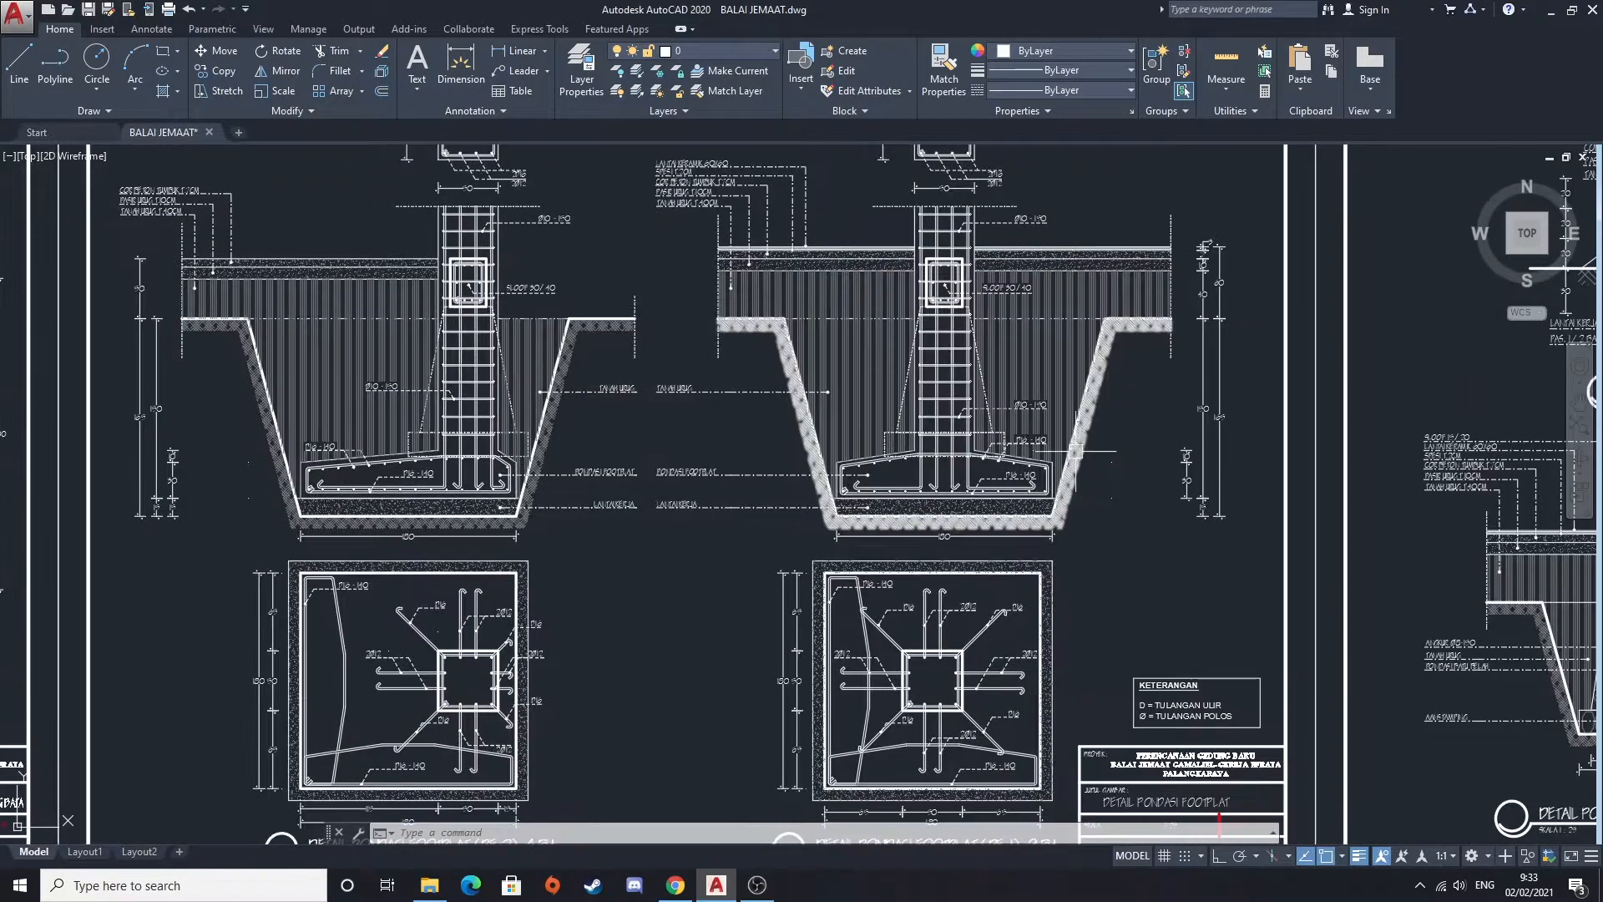
Examine the PF-1 footplate detail's depth dimensions, floor layers, column section, sloof and reinforcement callouts
{"action": "scroll", "coordinate": [1206, 435], "scroll_direction": "up", "scroll_amount": 4}
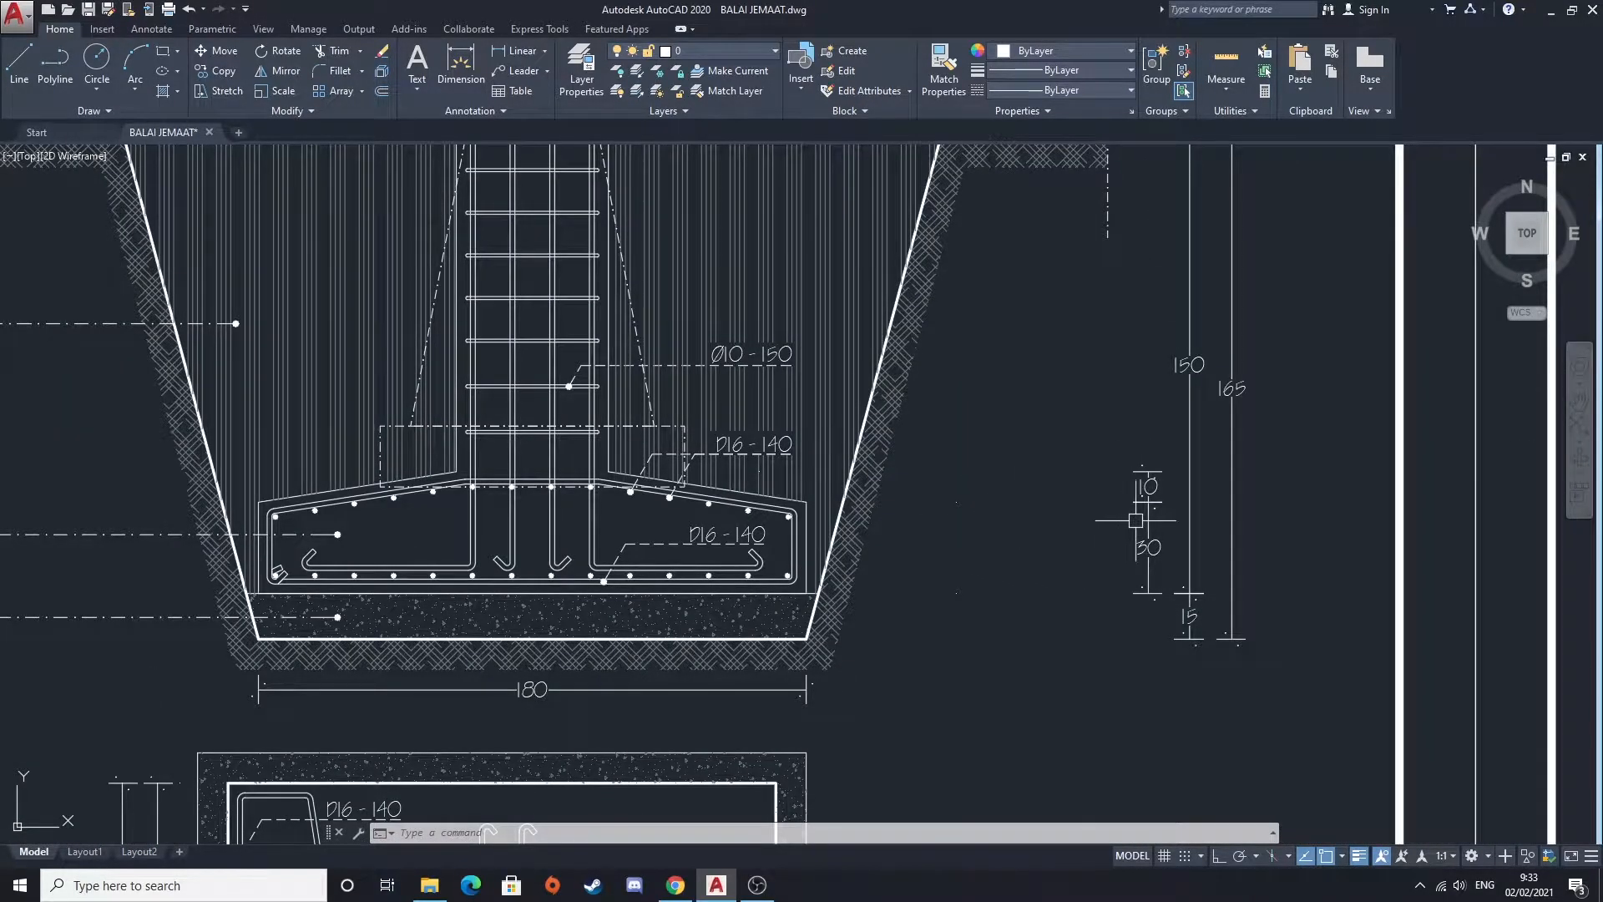
{"action": "scroll", "coordinate": [716, 448], "scroll_direction": "down", "scroll_amount": 2}
{"action": "middle_click_drag", "start_coordinate": [719, 446], "coordinate": [713, 547]}
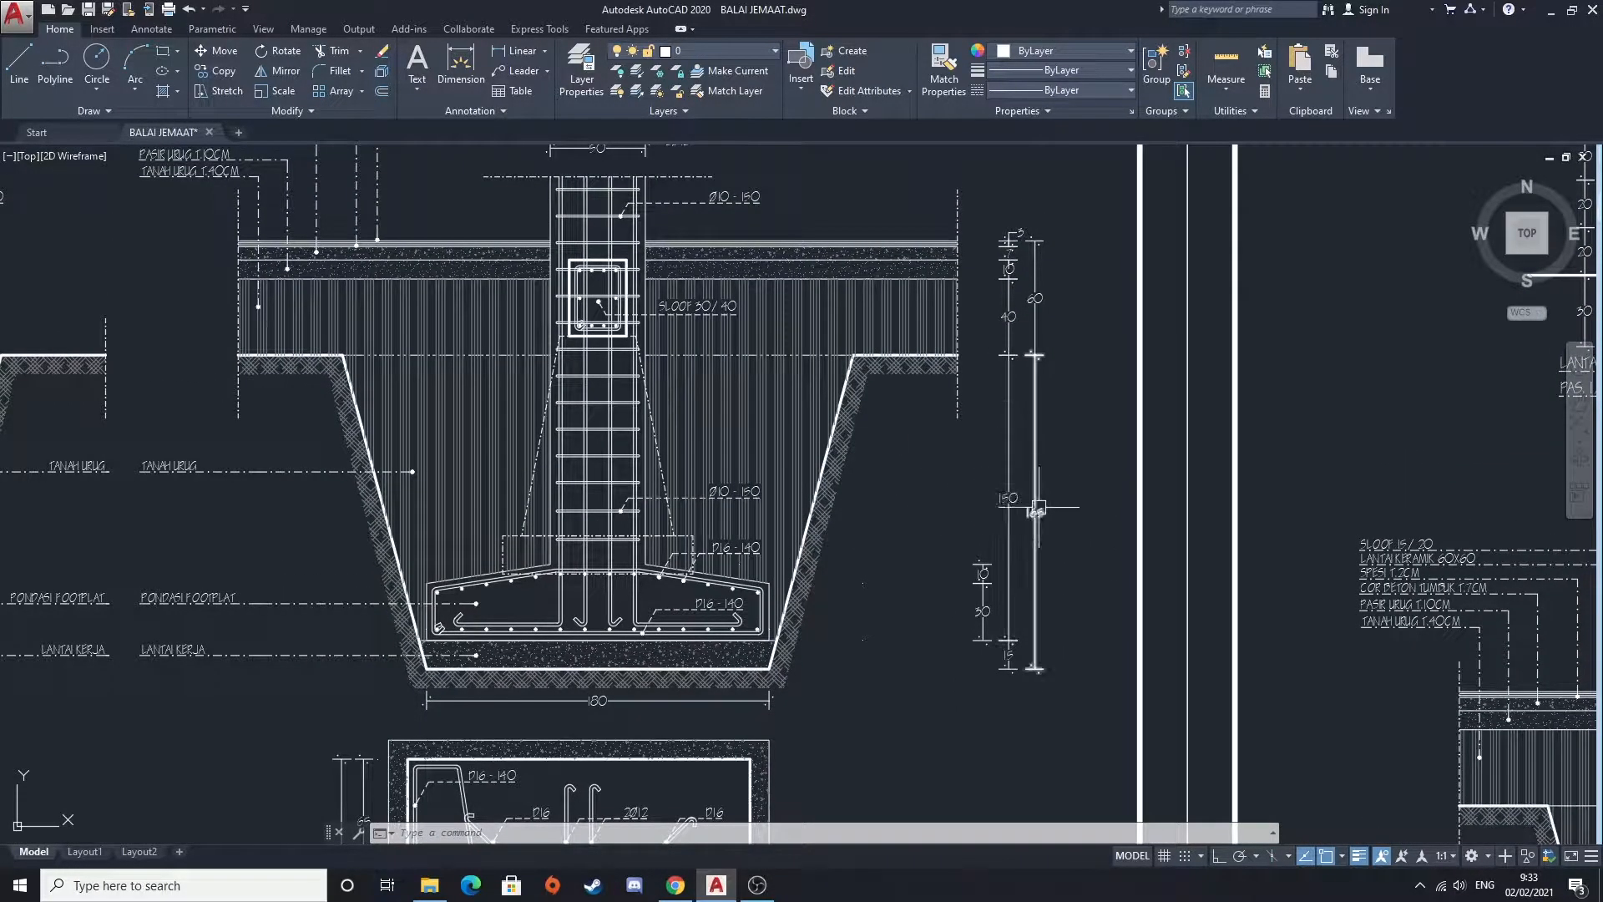
{"action": "mouse_move", "coordinate": [610, 279]}
{"action": "middle_mouse_down"}
{"action": "mouse_move", "coordinate": [756, 400]}
{"action": "mouse_move", "coordinate": [740, 446]}
{"action": "middle_mouse_up"}
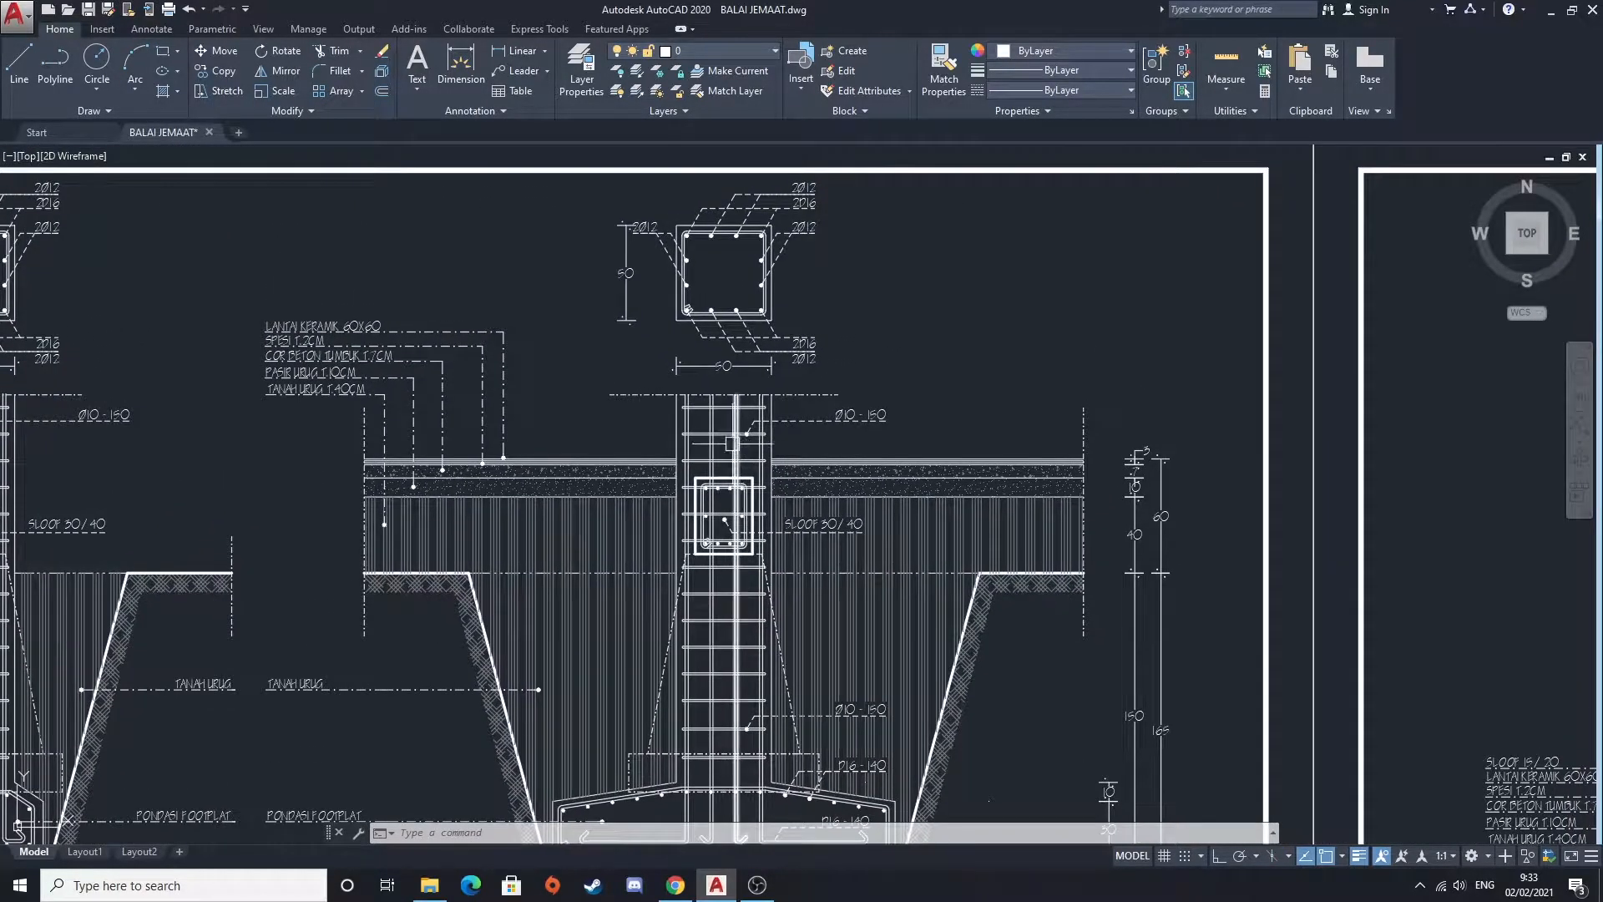
{"action": "mouse_move", "coordinate": [741, 427]}
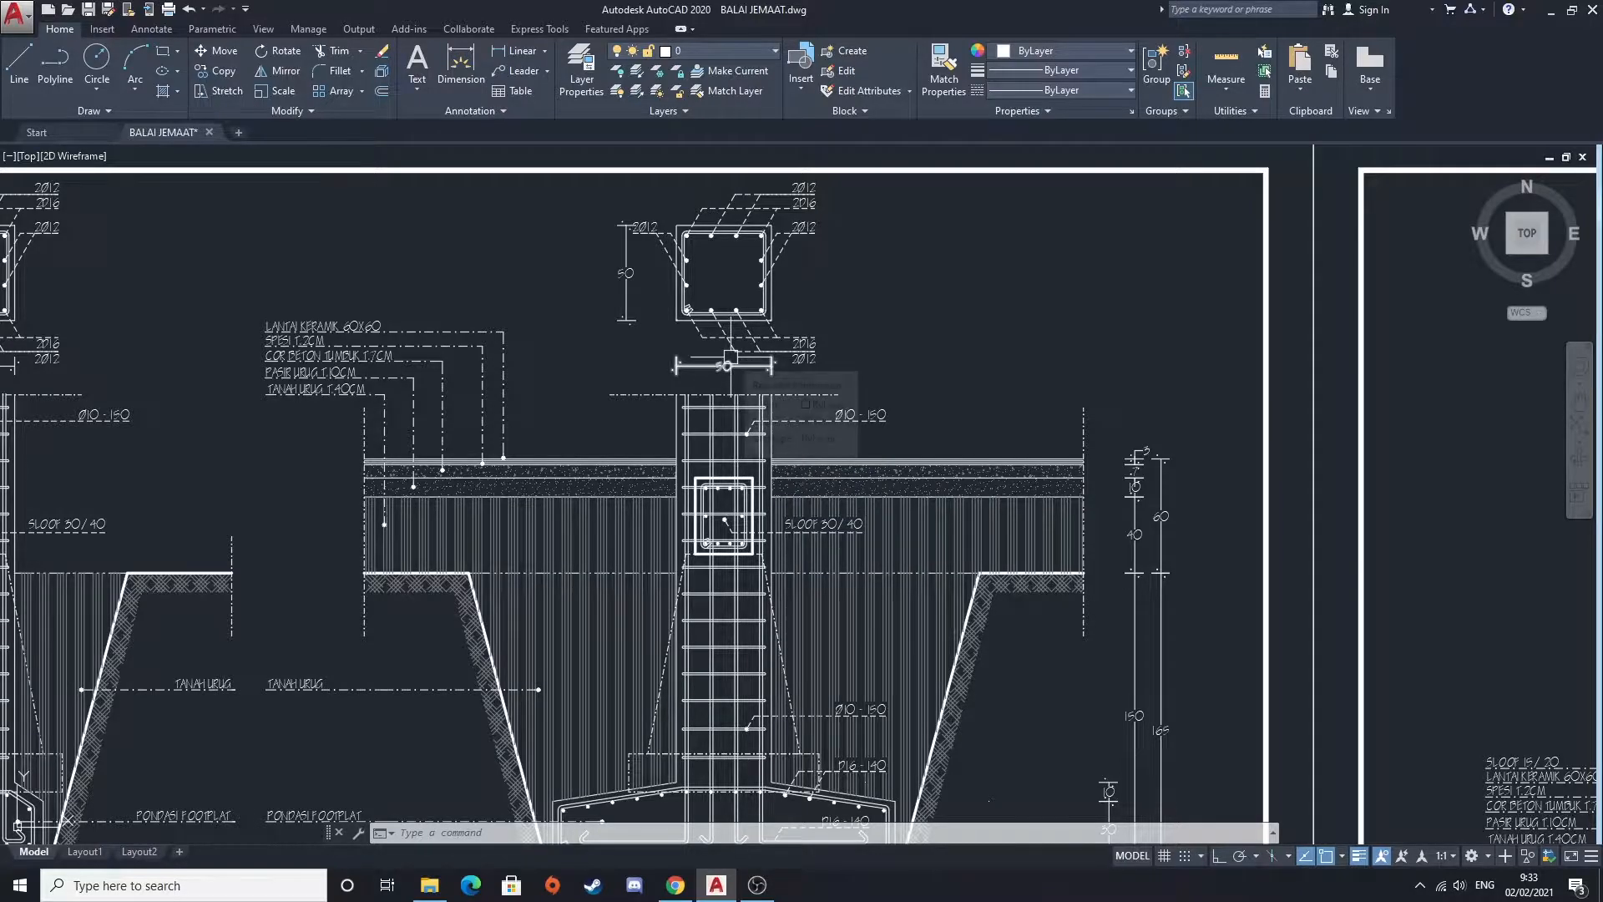
{"action": "middle_click_drag", "start_coordinate": [790, 429], "coordinate": [797, 351]}
{"action": "middle_click_drag", "start_coordinate": [871, 653], "coordinate": [916, 436]}
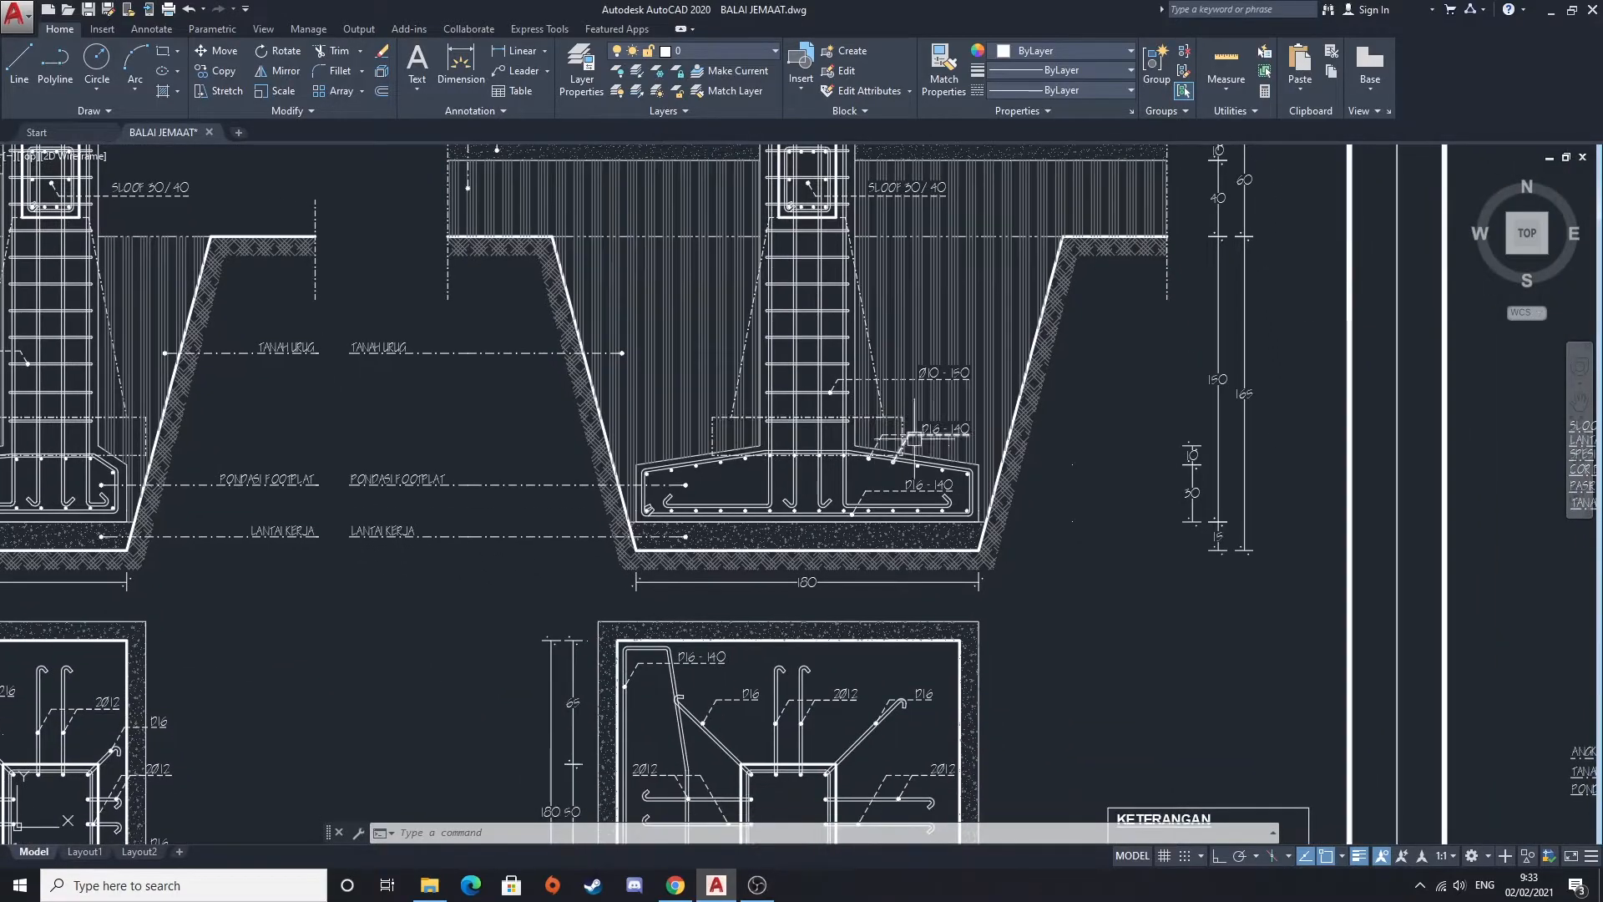
Examine the PF-2 footplate detail's section and plan, including its off-centre column and reinforcement callouts
{"action": "scroll", "coordinate": [885, 440], "scroll_direction": "down", "scroll_amount": 4}
{"action": "scroll", "coordinate": [501, 359], "scroll_direction": "up", "scroll_amount": 2}
{"action": "mouse_move", "coordinate": [526, 342]}
{"action": "middle_mouse_down"}
{"action": "mouse_move", "coordinate": [642, 297]}
{"action": "mouse_move", "coordinate": [624, 283]}
{"action": "middle_mouse_up"}
{"action": "mouse_move", "coordinate": [598, 455]}
{"action": "middle_mouse_down"}
{"action": "mouse_move", "coordinate": [610, 347]}
{"action": "mouse_move", "coordinate": [690, 391]}
{"action": "middle_mouse_up"}
{"action": "middle_click_drag", "start_coordinate": [760, 440], "coordinate": [798, 555]}
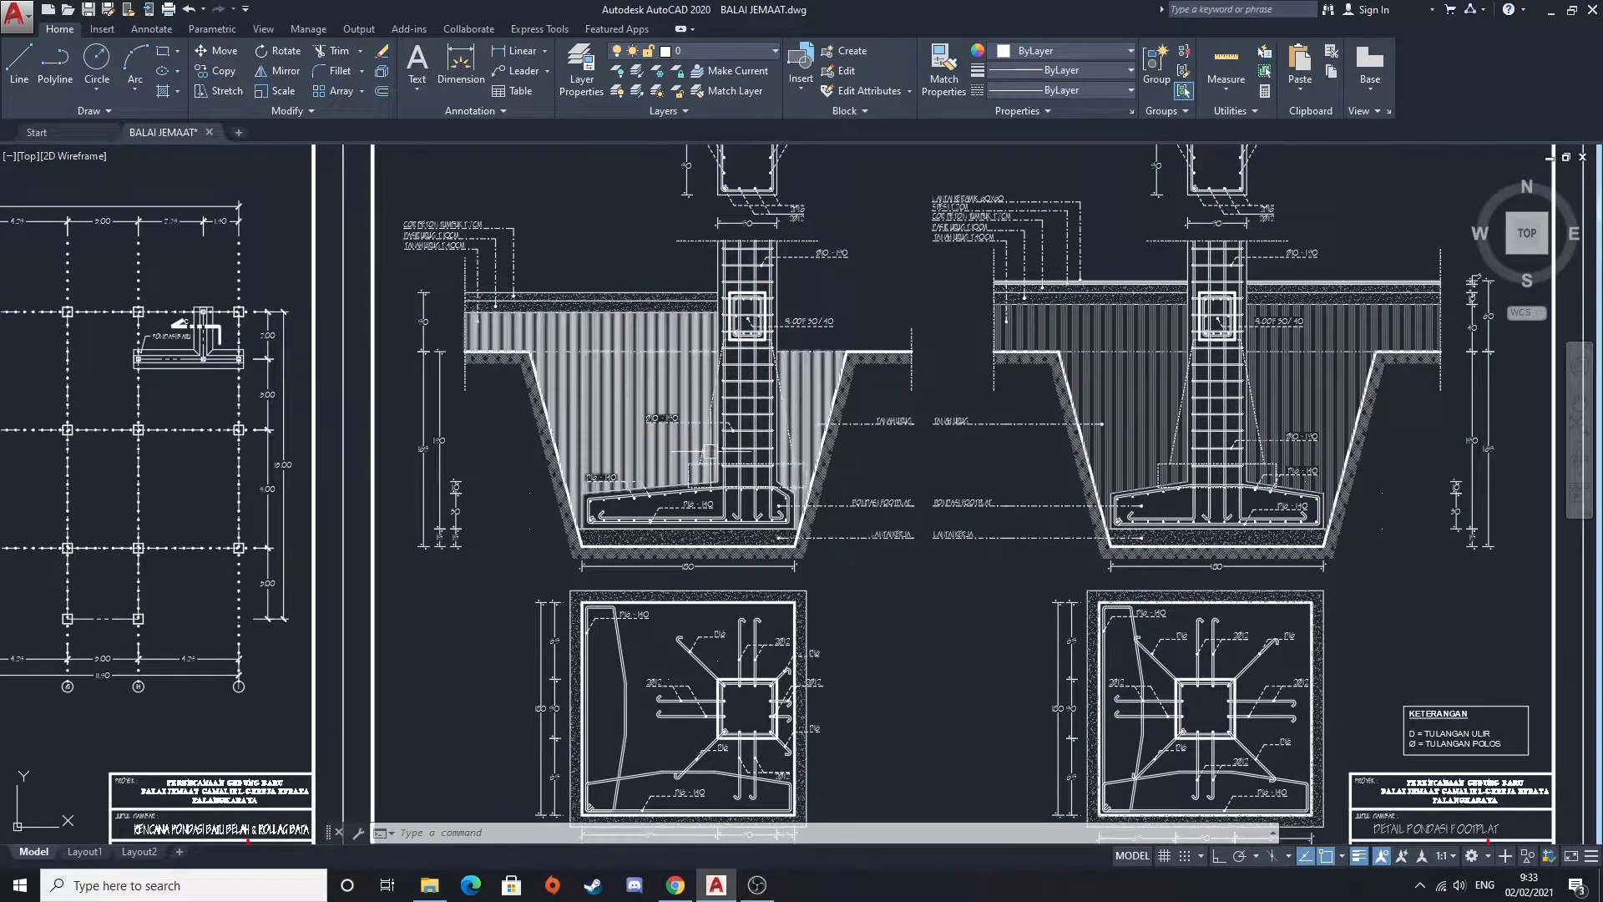
{"action": "middle_click_drag", "start_coordinate": [680, 576], "coordinate": [743, 430]}
{"action": "scroll", "coordinate": [742, 432], "scroll_direction": "up", "scroll_amount": 2}
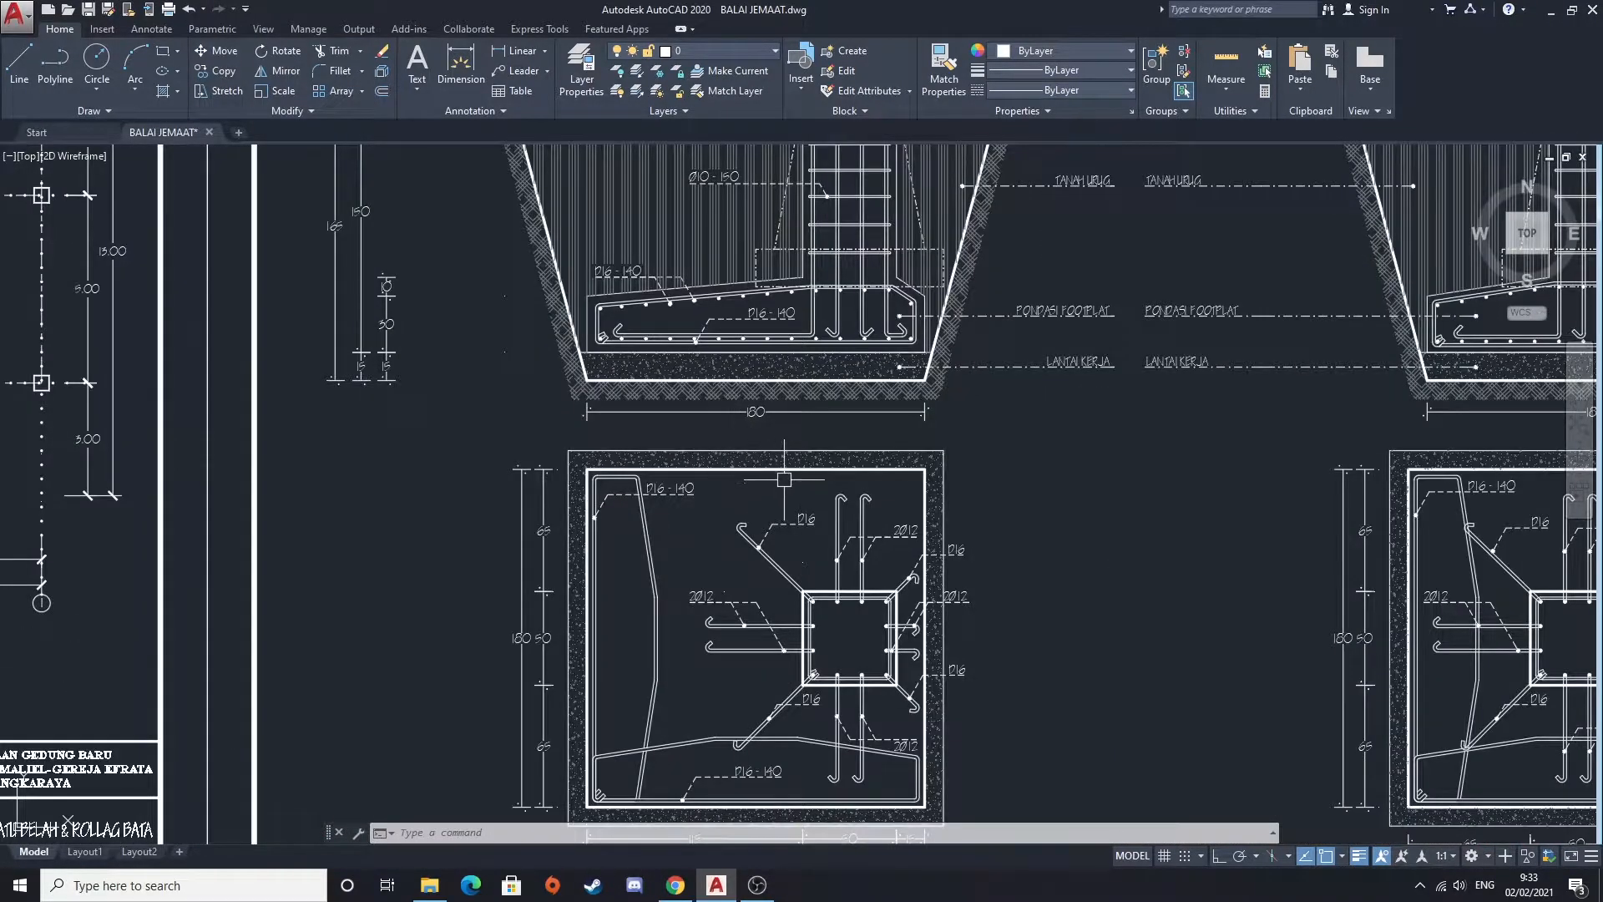
{"action": "middle_click_drag", "start_coordinate": [784, 481], "coordinate": [756, 360]}
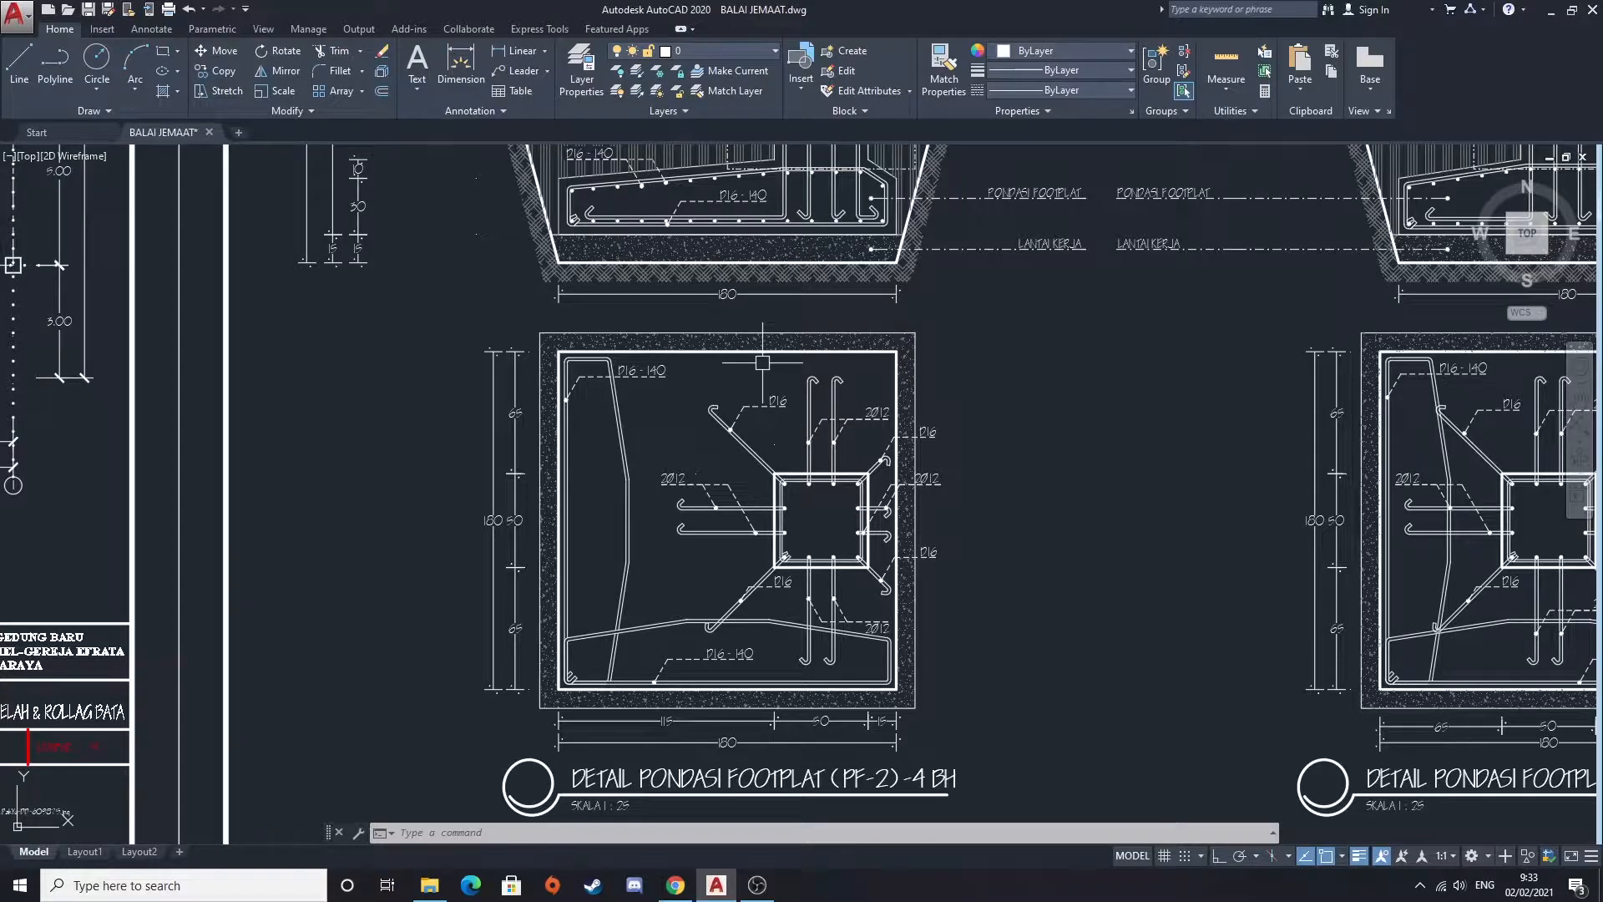
{"action": "scroll", "coordinate": [1144, 447], "scroll_direction": "down", "scroll_amount": 2}
Locate the stone foundation detail sheet and inspect the stepped PONDASI PAS. BATA detail with its layer callouts and dimensions
{"action": "middle_click_drag", "start_coordinate": [1151, 446], "coordinate": [788, 507]}
{"action": "scroll", "coordinate": [1071, 468], "scroll_direction": "down", "scroll_amount": 2}
{"action": "middle_click_drag", "start_coordinate": [1073, 464], "coordinate": [775, 526]}
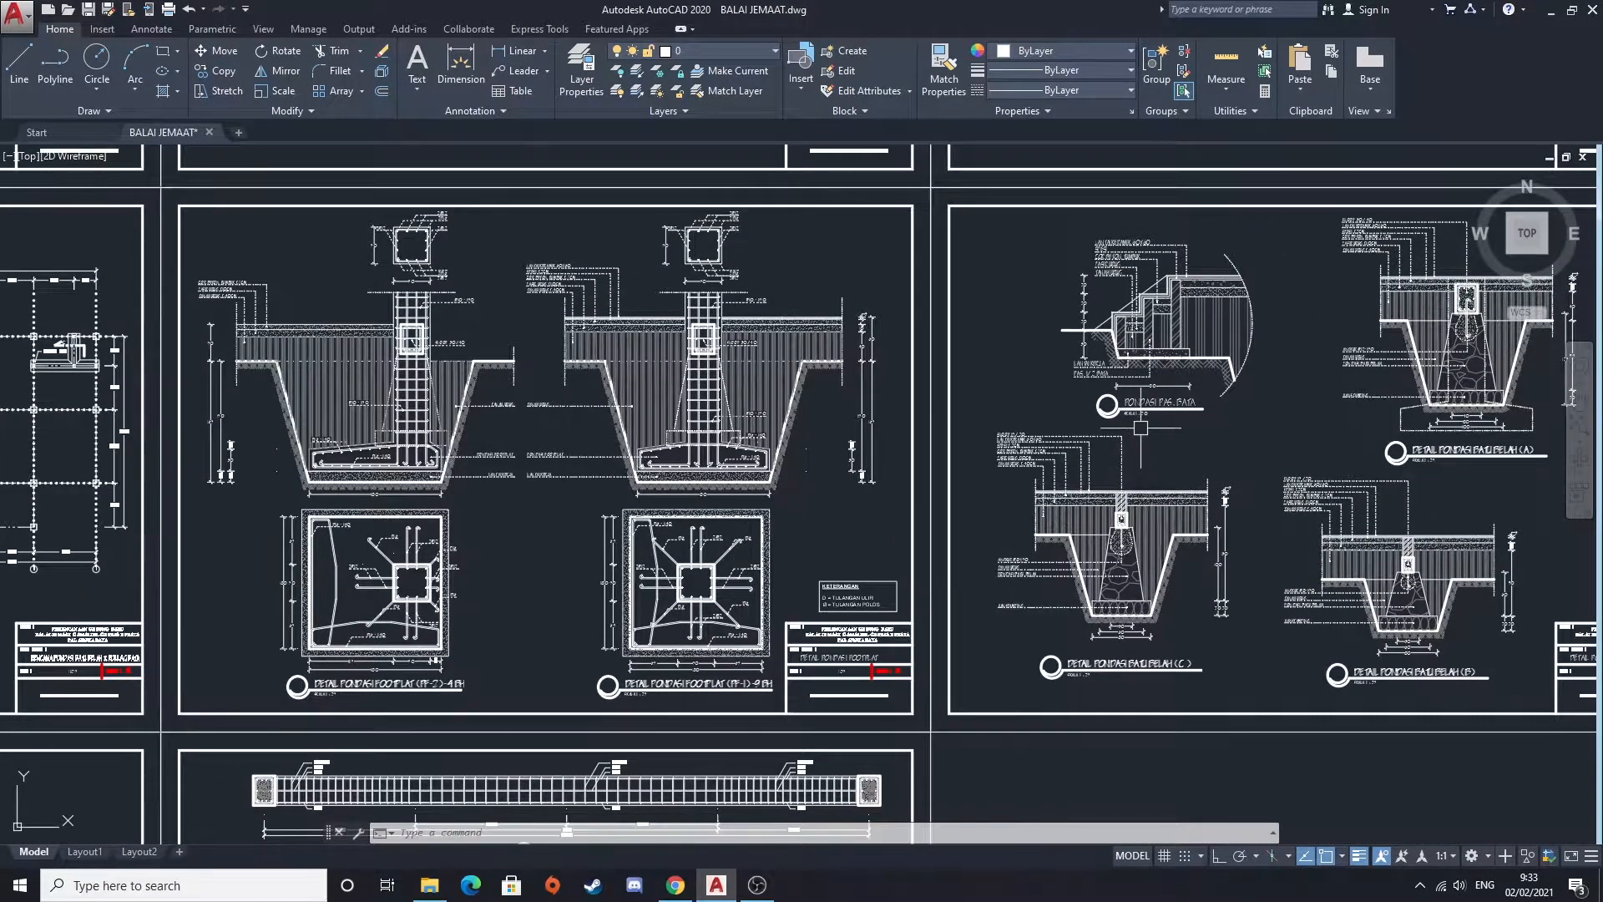
{"action": "middle_click_drag", "start_coordinate": [1138, 390], "coordinate": [873, 467]}
{"action": "scroll", "coordinate": [874, 463], "scroll_direction": "up", "scroll_amount": 2}
{"action": "scroll", "coordinate": [892, 399], "scroll_direction": "up", "scroll_amount": 2}
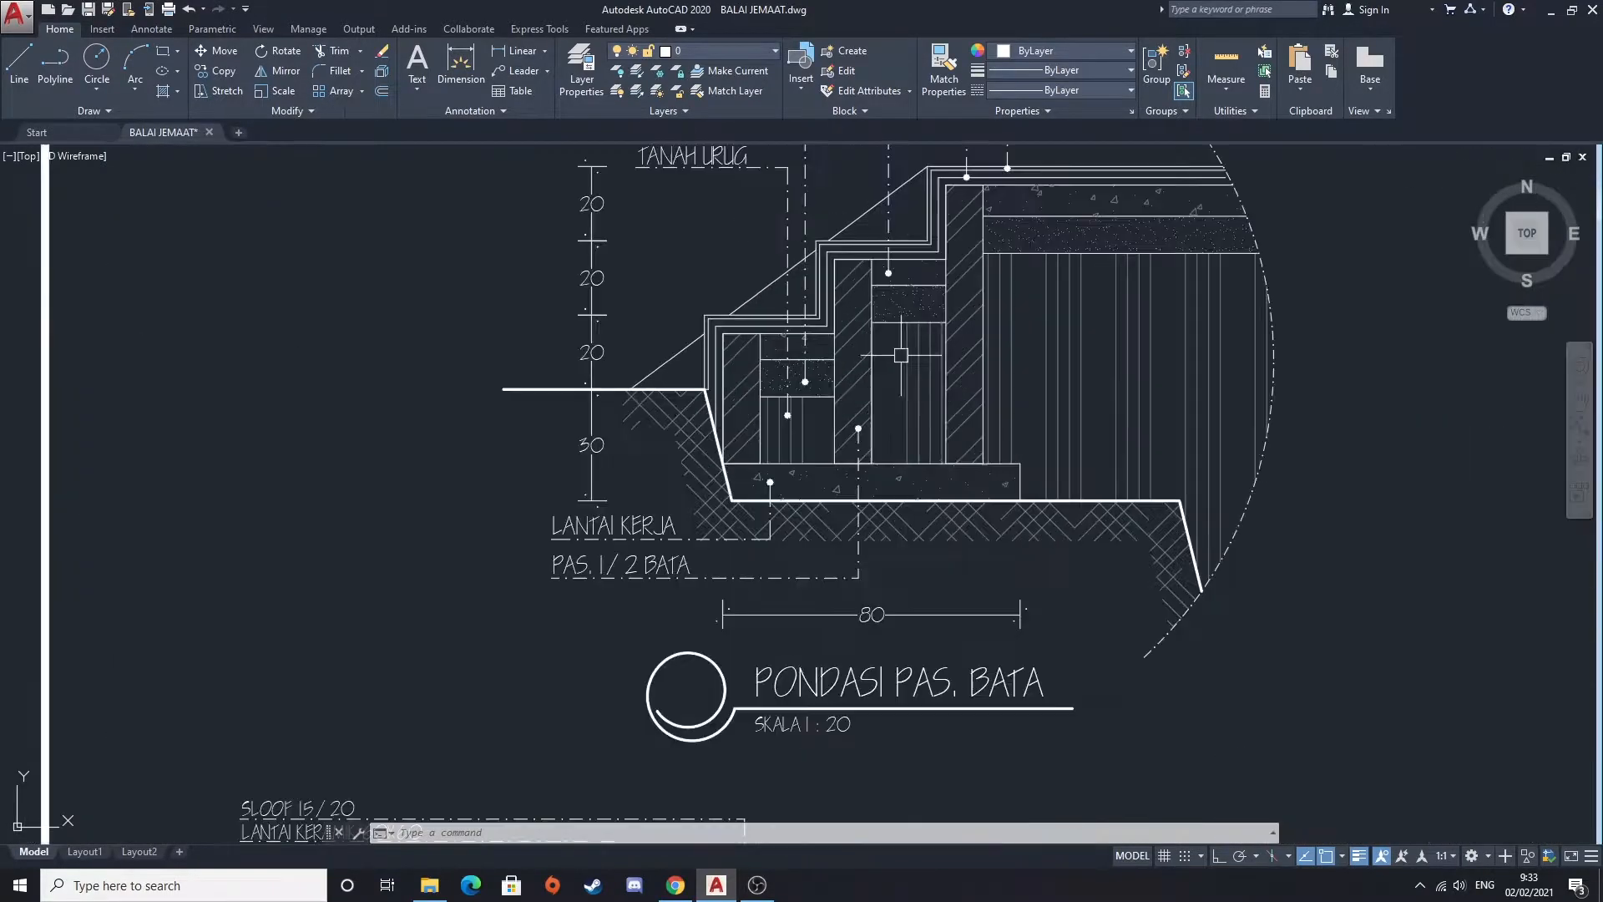
{"action": "scroll", "coordinate": [889, 393], "scroll_direction": "down", "scroll_amount": 1}
{"action": "middle_click_drag", "start_coordinate": [885, 380], "coordinate": [823, 510]}
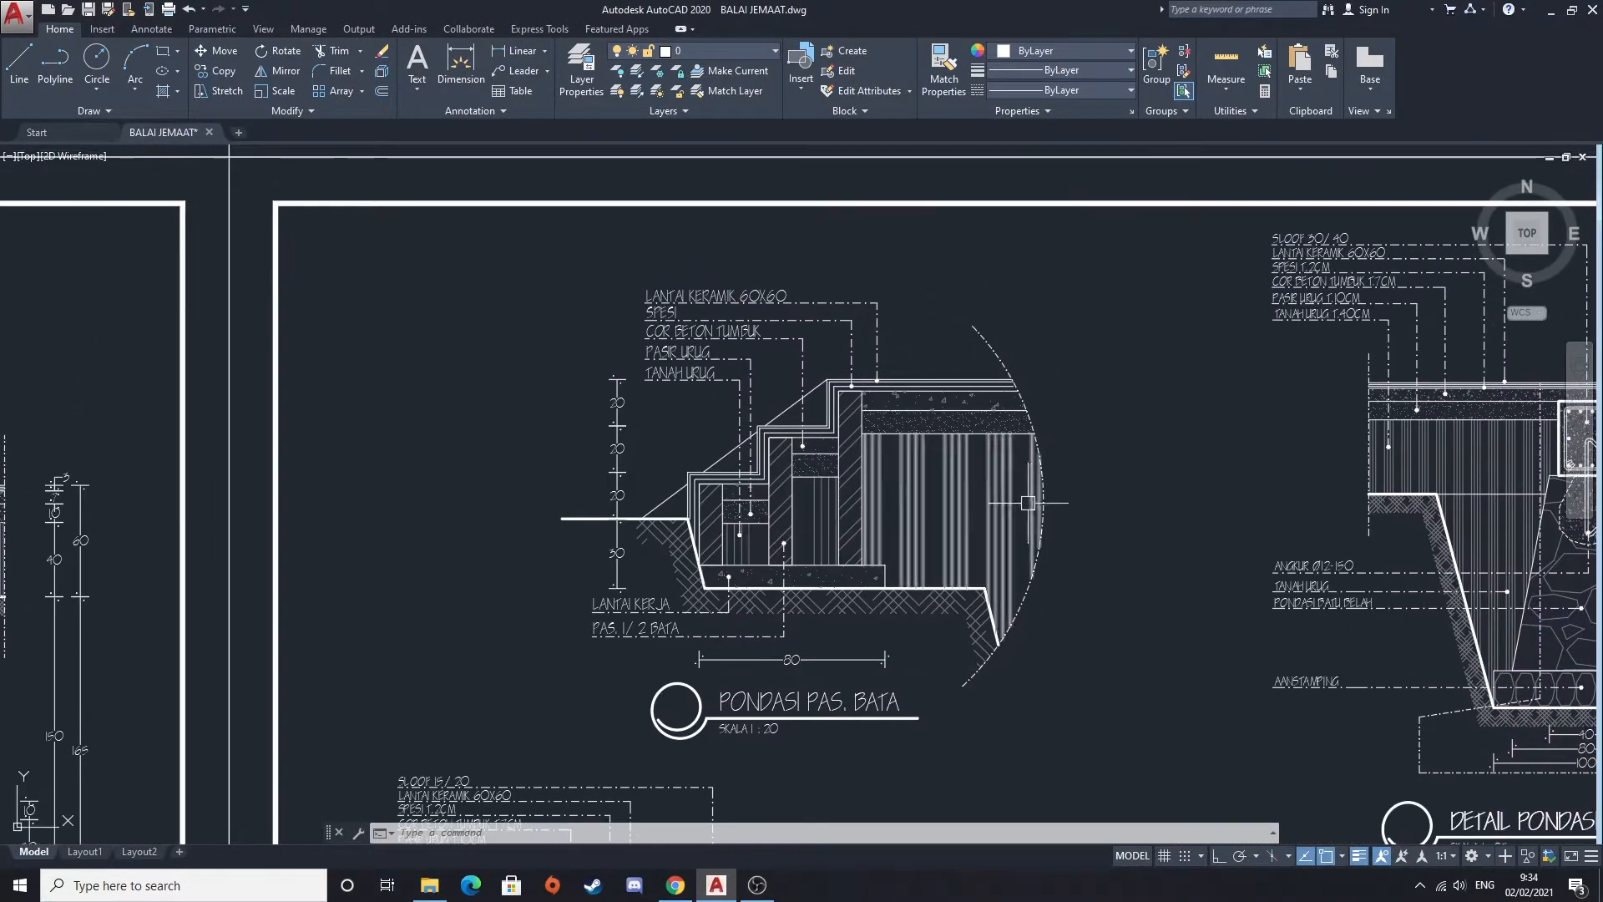
Examine the DETAIL PONDASI BATU BELAH (C) section and compare it with the PONDASI PAS. BATA detail on the same sheet
{"action": "mouse_move", "coordinate": [1025, 501]}
{"action": "middle_mouse_down"}
{"action": "mouse_move", "coordinate": [749, 468]}
{"action": "mouse_move", "coordinate": [714, 375]}
{"action": "middle_mouse_up"}
{"action": "scroll", "coordinate": [714, 472], "scroll_direction": "down", "scroll_amount": 2}
{"action": "middle_click_drag", "start_coordinate": [887, 502], "coordinate": [859, 424]}
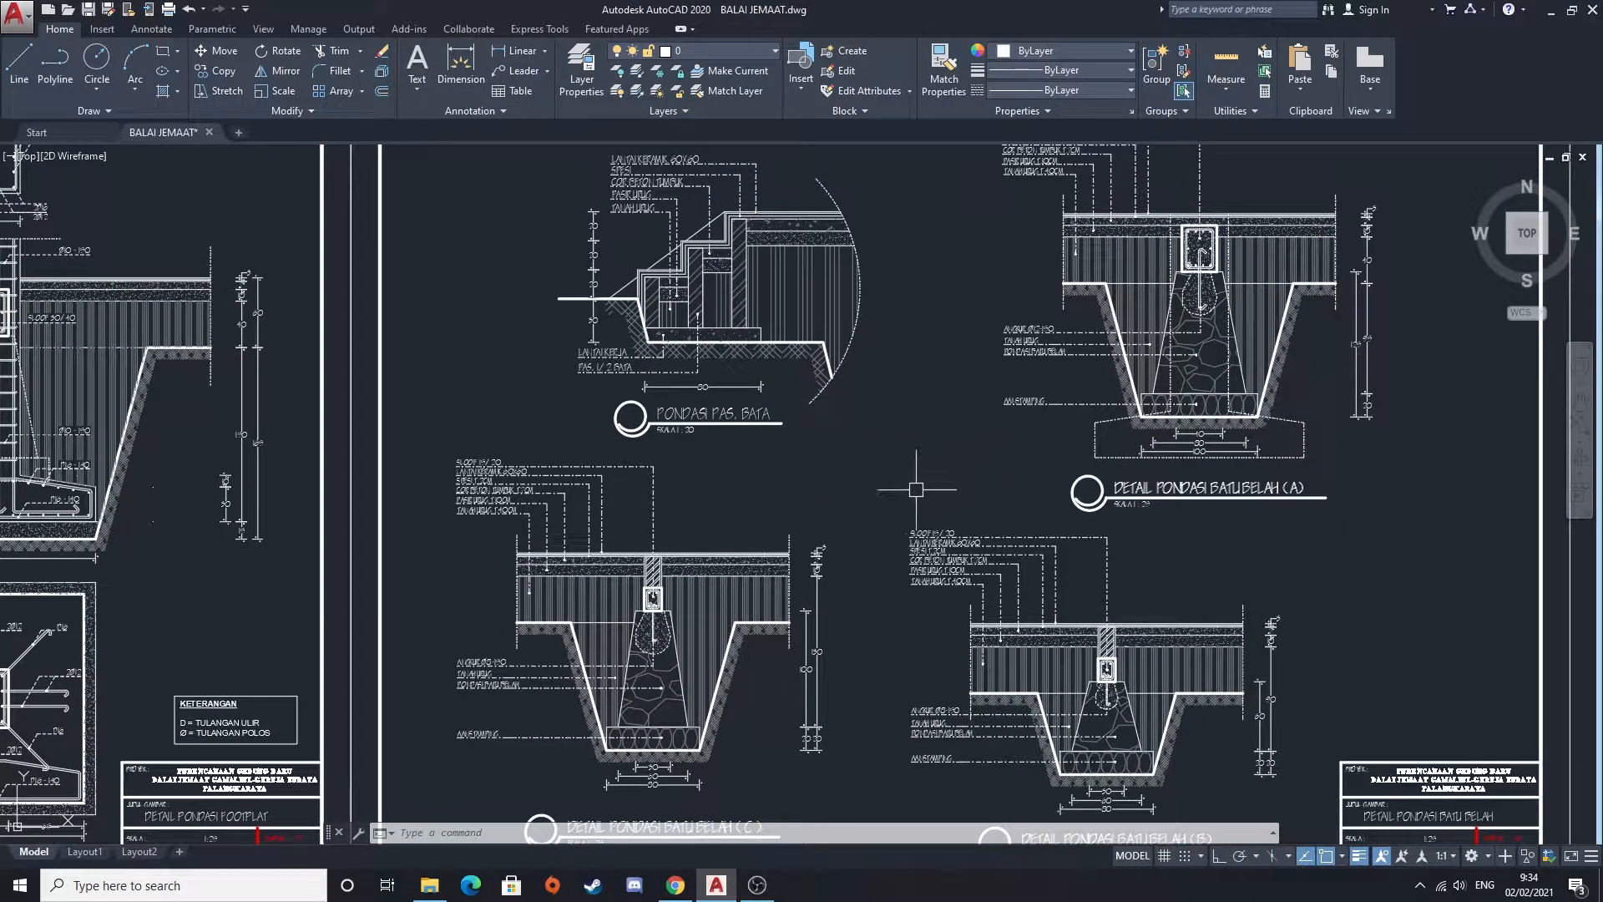
{"action": "middle_click_drag", "start_coordinate": [919, 490], "coordinate": [910, 387]}
{"action": "scroll", "coordinate": [684, 467], "scroll_direction": "up", "scroll_amount": 2}
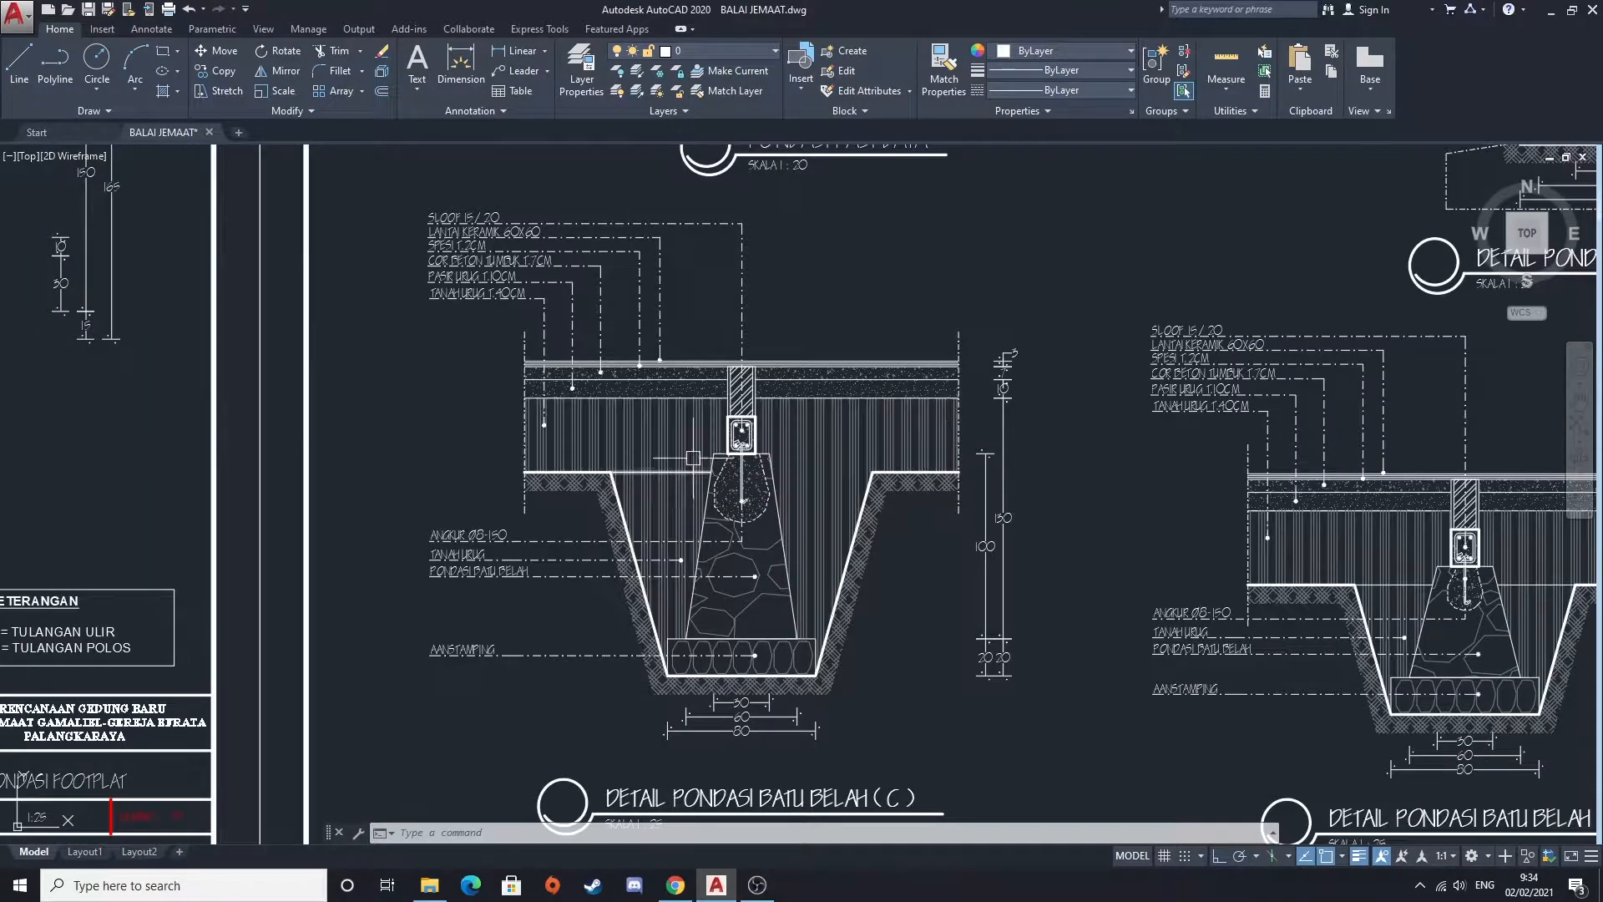
{"action": "middle_click_drag", "start_coordinate": [686, 462], "coordinate": [680, 703]}
{"action": "middle_click_drag", "start_coordinate": [761, 474], "coordinate": [739, 715]}
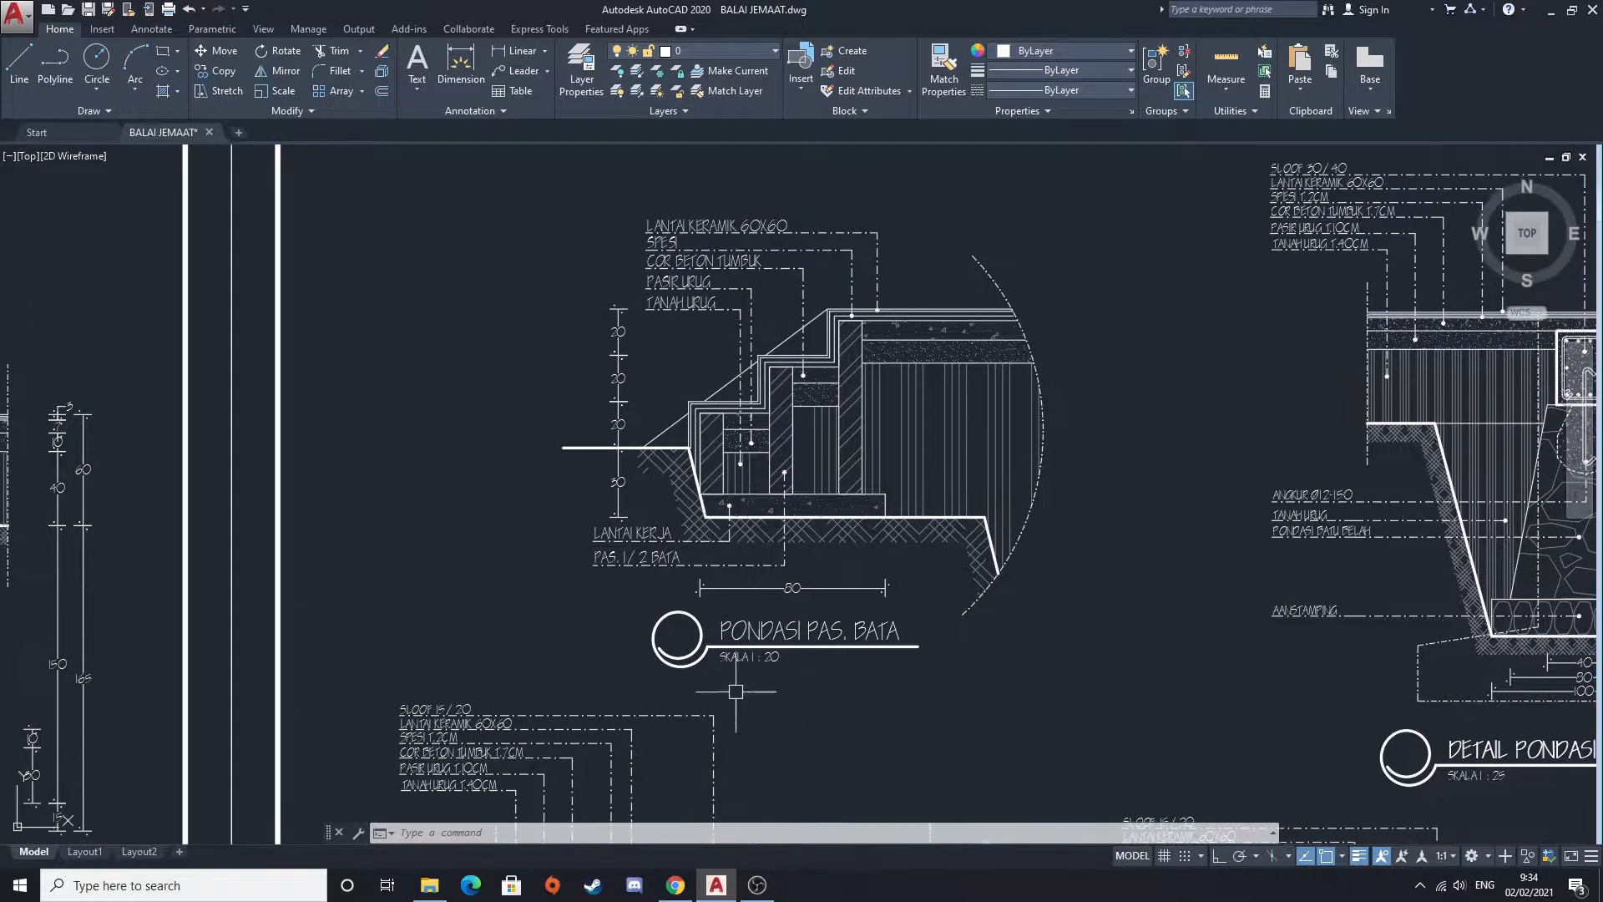
{"action": "middle_click_drag", "start_coordinate": [662, 534], "coordinate": [666, 180]}
{"action": "middle_click_drag", "start_coordinate": [882, 604], "coordinate": [881, 447]}
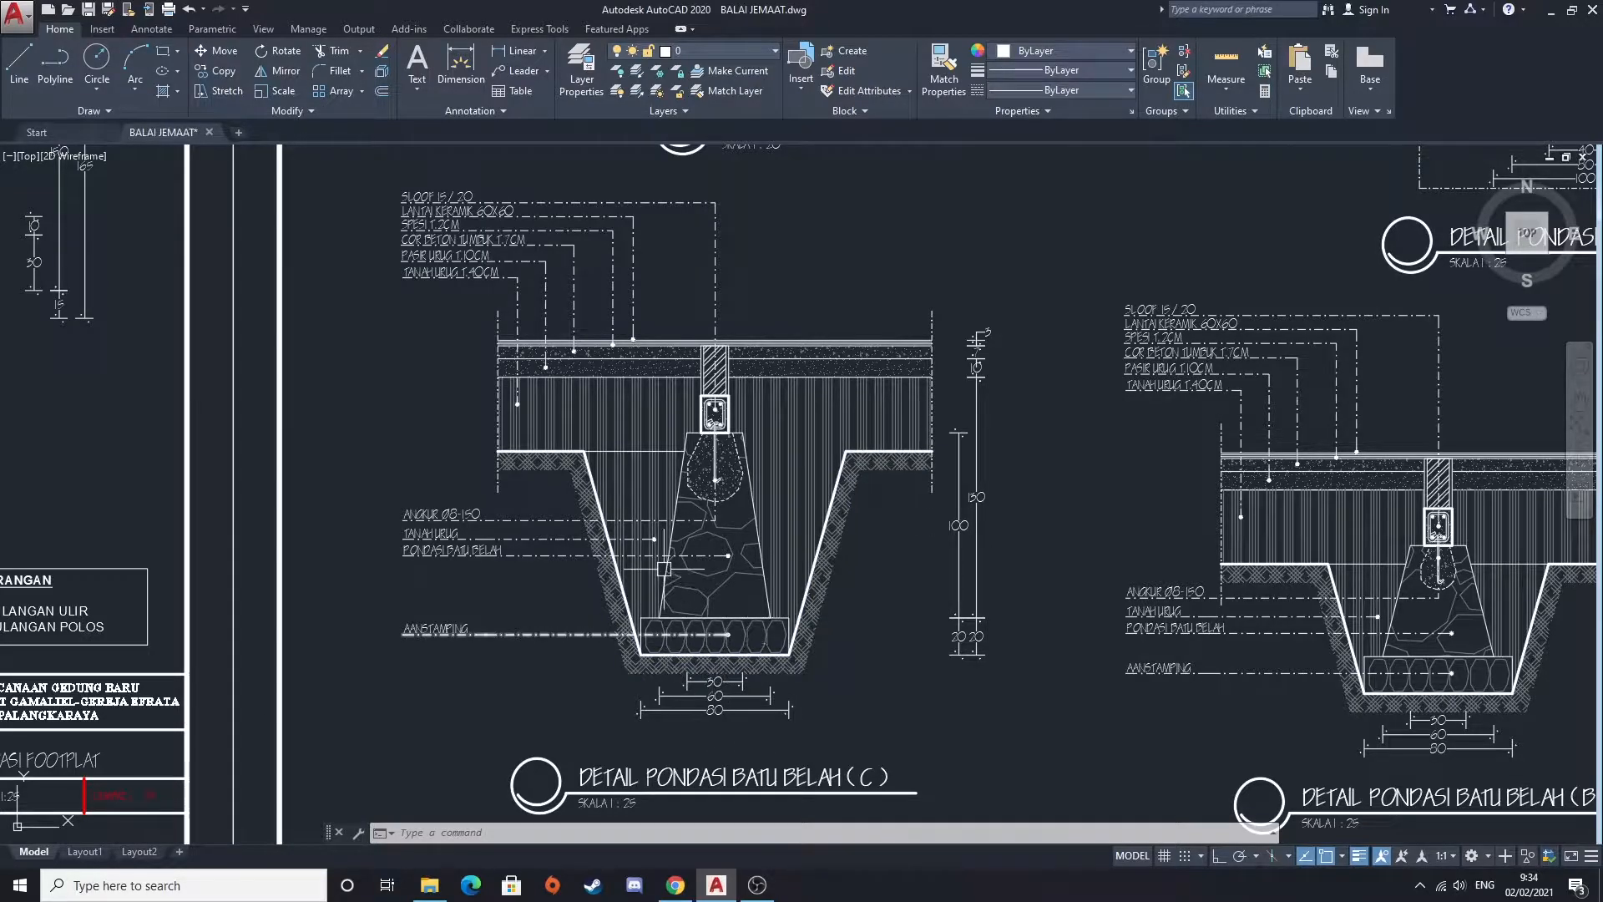
{"action": "mouse_move", "coordinate": [758, 523]}
{"action": "middle_mouse_down"}
{"action": "mouse_move", "coordinate": [690, 546]}
{"action": "mouse_move", "coordinate": [753, 544]}
{"action": "middle_mouse_up"}
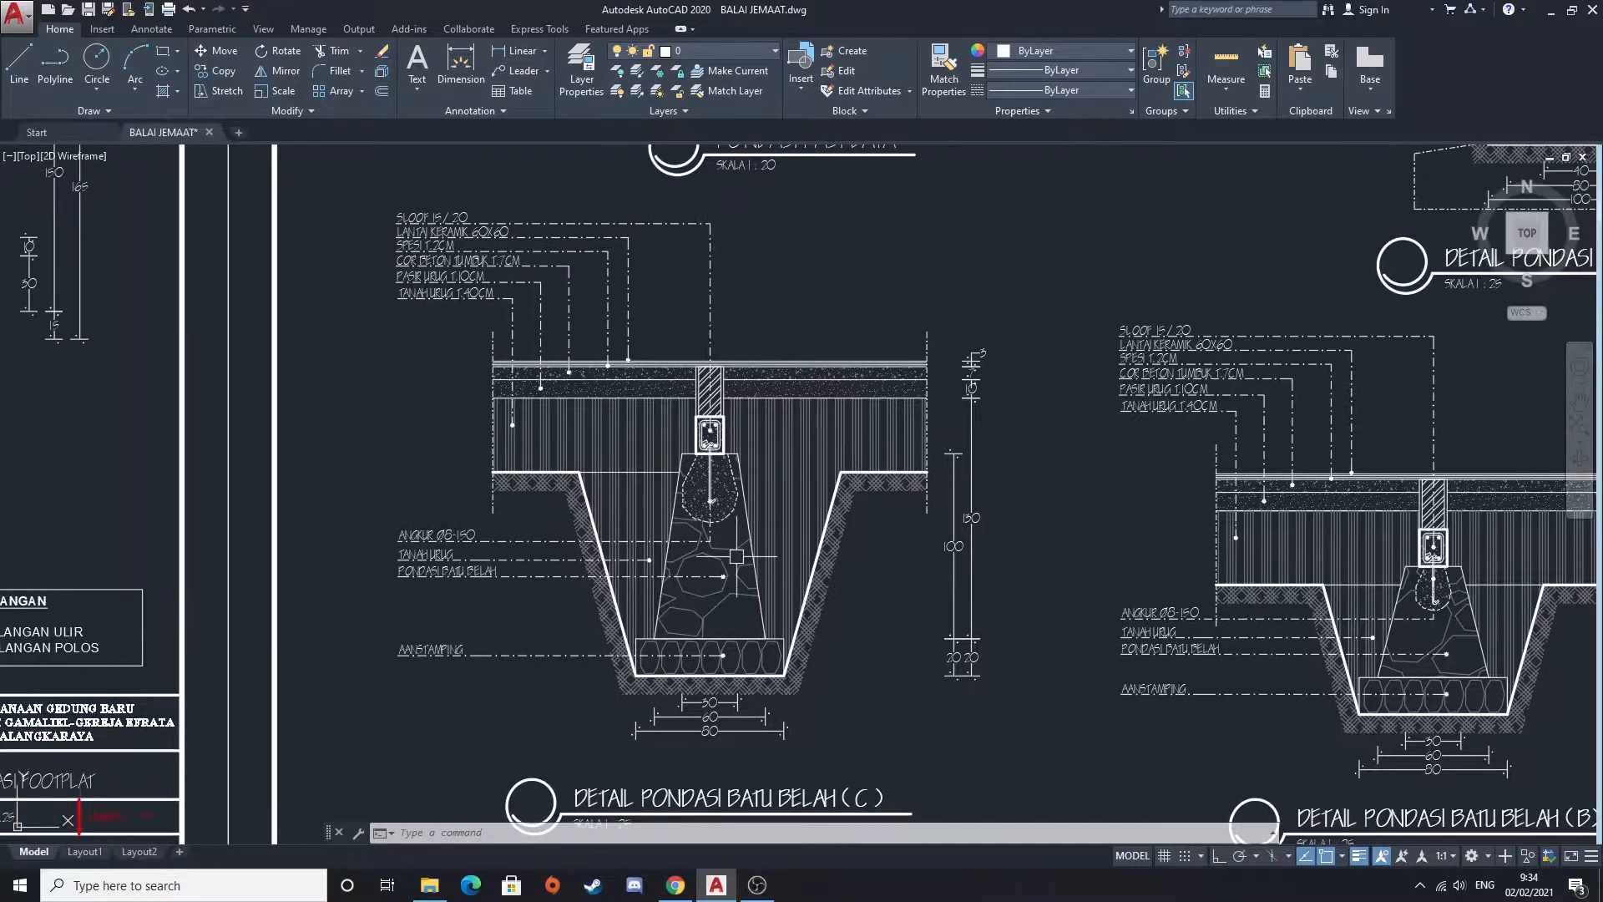
Locate the DENAH RENCANA SLOOF sheet among the foundation drawings and read the plan's title and scale
{"action": "scroll", "coordinate": [755, 544], "scroll_direction": "down", "scroll_amount": 6}
{"action": "middle_click_drag", "start_coordinate": [978, 489], "coordinate": [916, 503]}
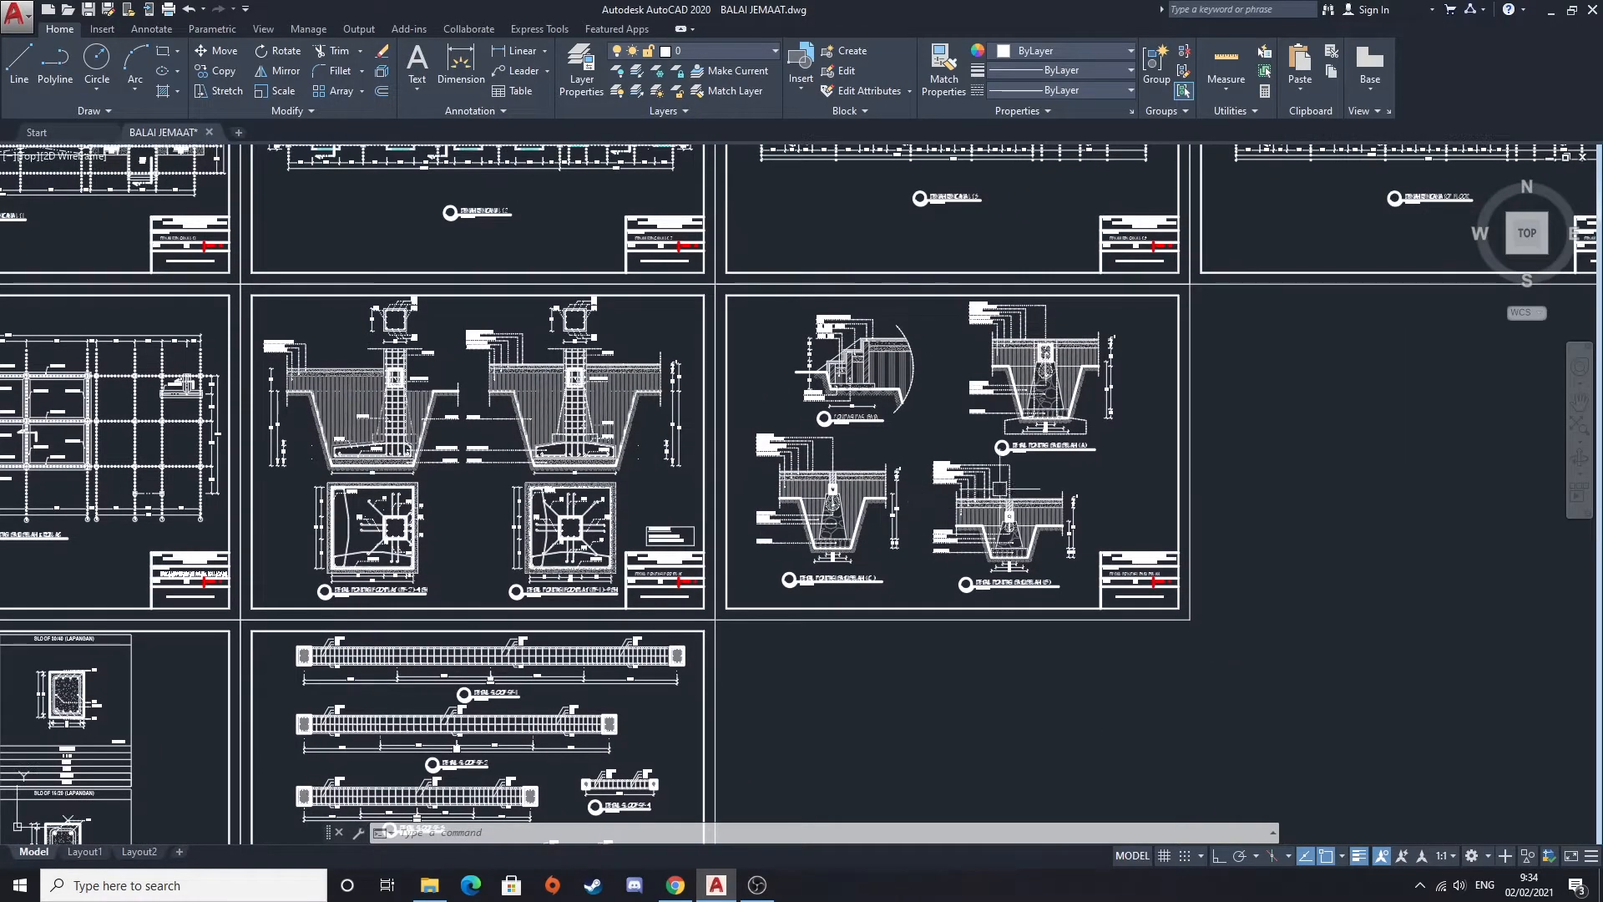
{"action": "middle_click_drag", "start_coordinate": [604, 531], "coordinate": [904, 509]}
{"action": "middle_click_drag", "start_coordinate": [382, 607], "coordinate": [793, 507]}
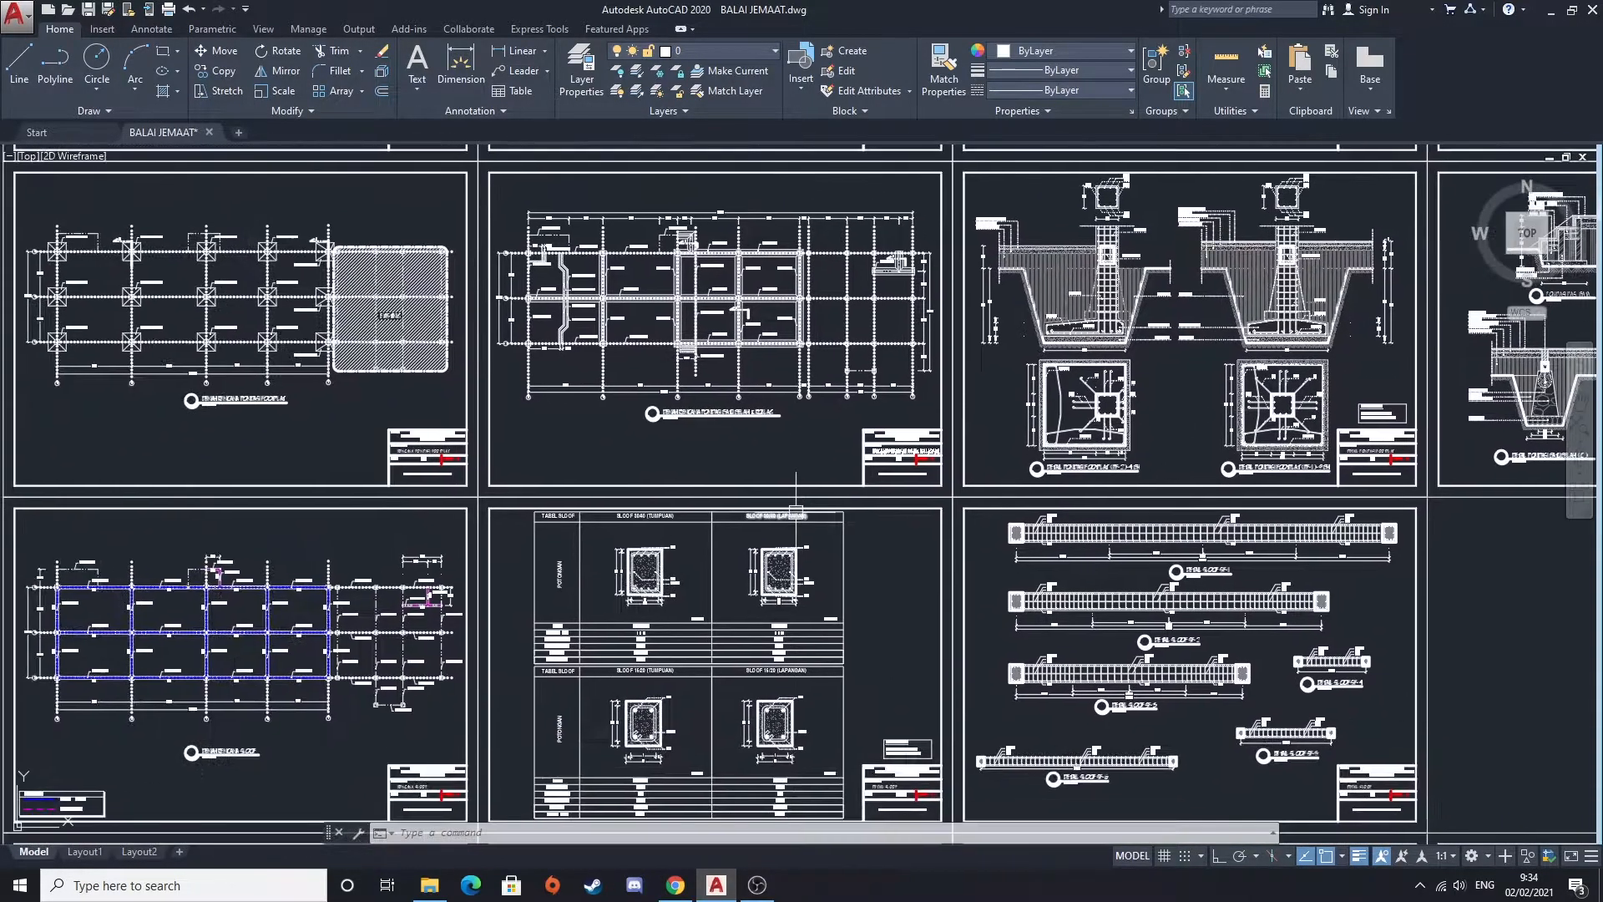
{"action": "middle_click_drag", "start_coordinate": [352, 619], "coordinate": [690, 571]}
{"action": "scroll", "coordinate": [551, 559], "scroll_direction": "up", "scroll_amount": 2}
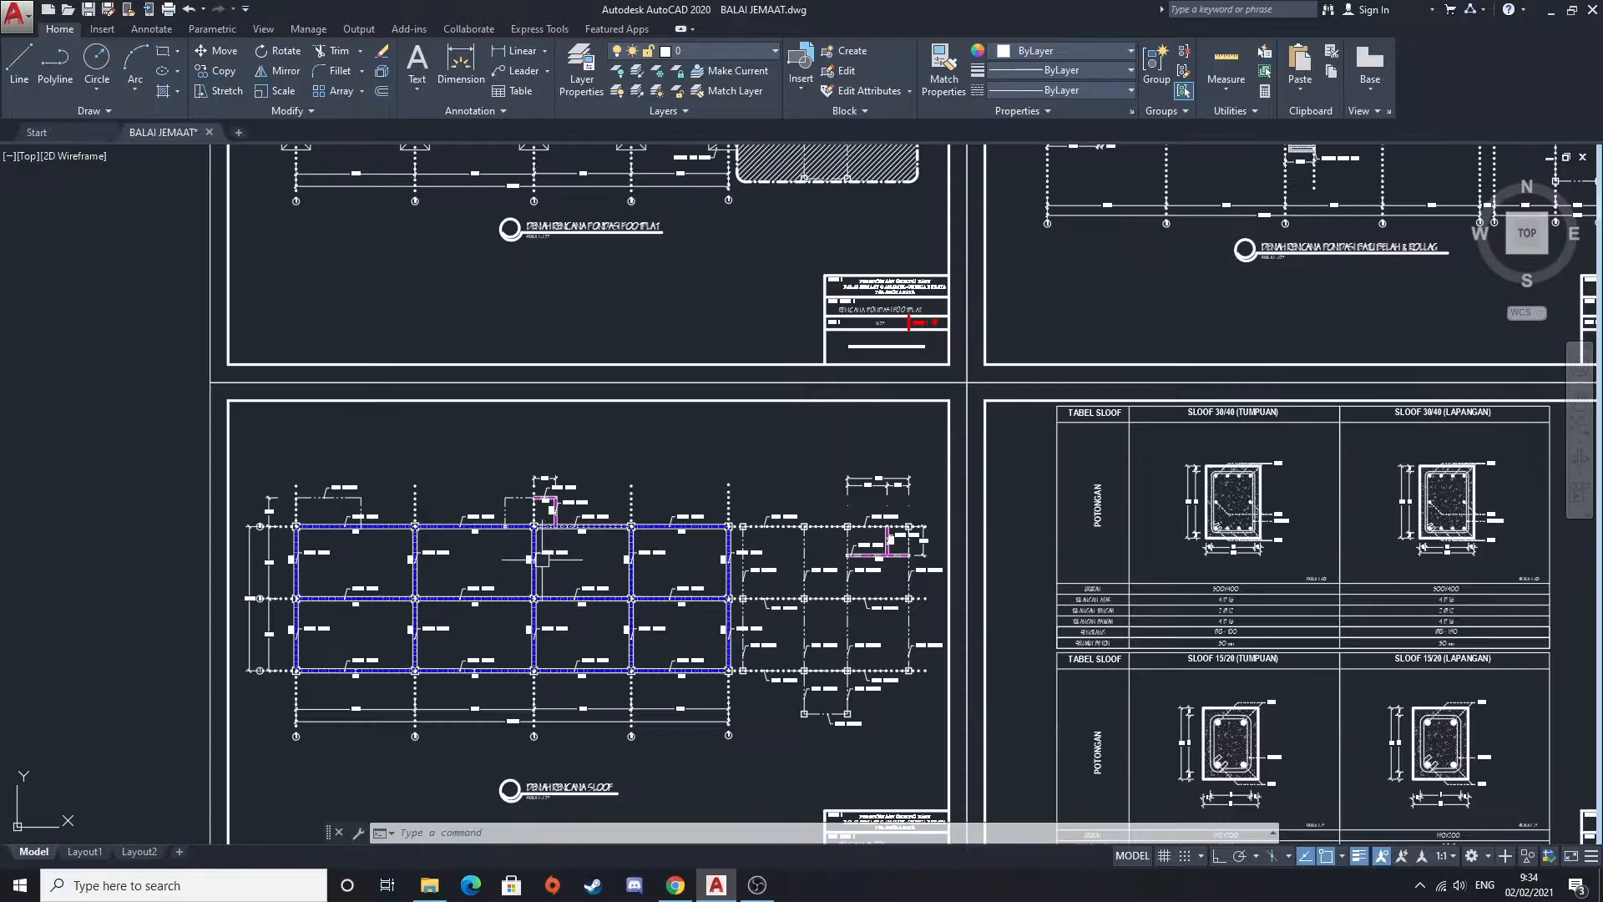
{"action": "middle_click_drag", "start_coordinate": [454, 564], "coordinate": [582, 489]}
{"action": "scroll", "coordinate": [693, 685], "scroll_direction": "up", "scroll_amount": 6}
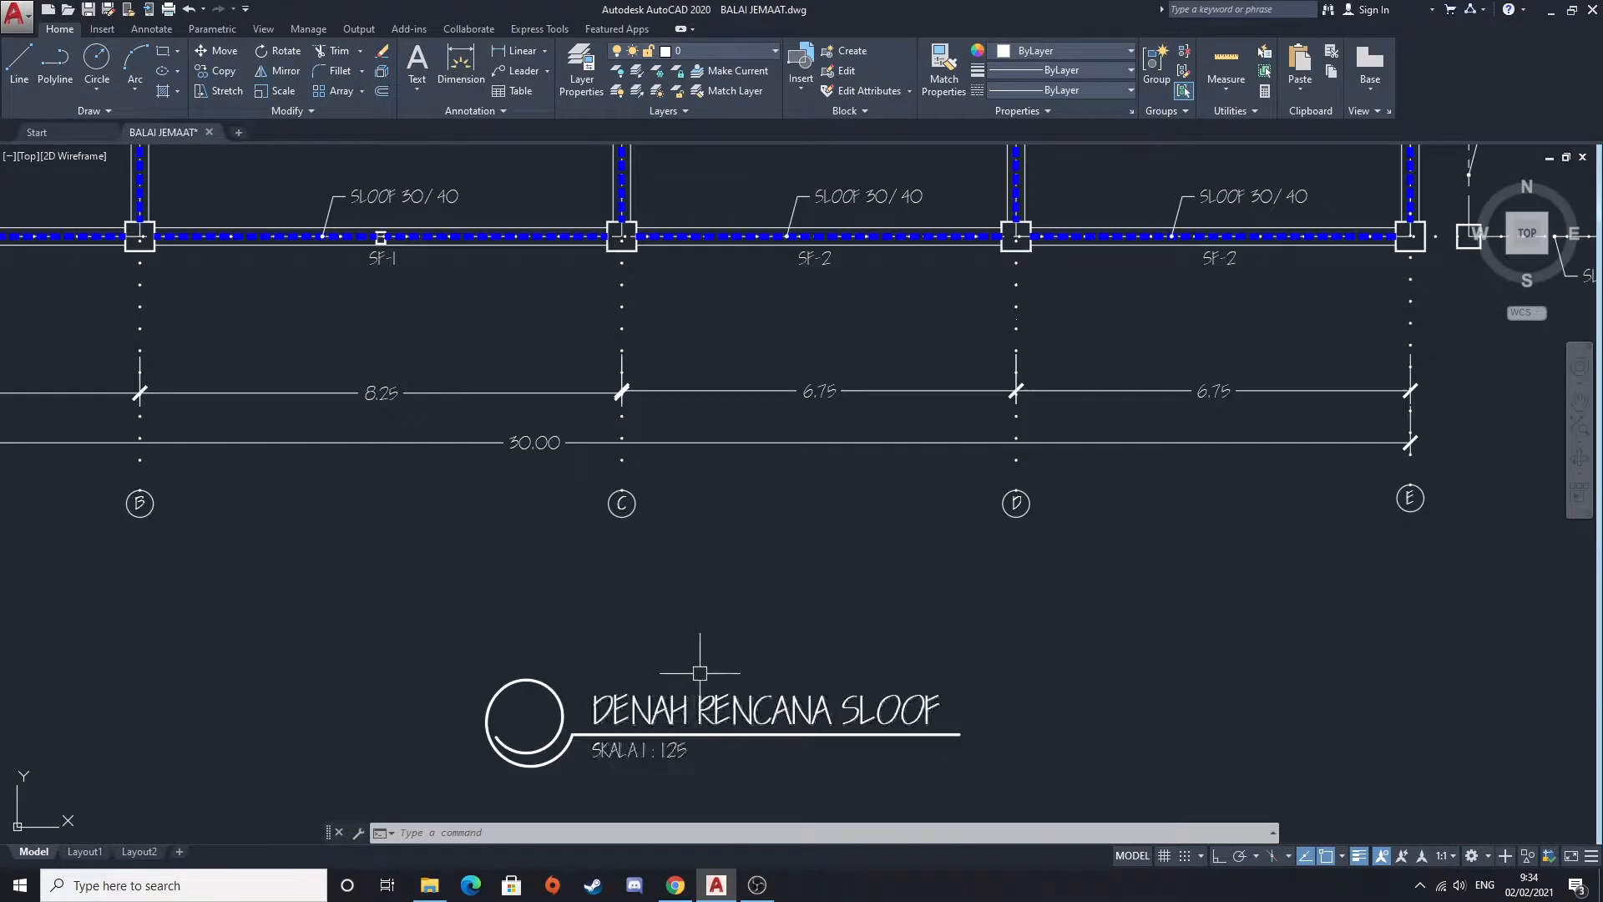
Examine the sloof plan's beam layout, grid lines and span dimensions, including the adjoining existing sloof area
{"action": "scroll", "coordinate": [712, 577], "scroll_direction": "down", "scroll_amount": 2}
{"action": "middle_click_drag", "start_coordinate": [404, 437], "coordinate": [504, 504]}
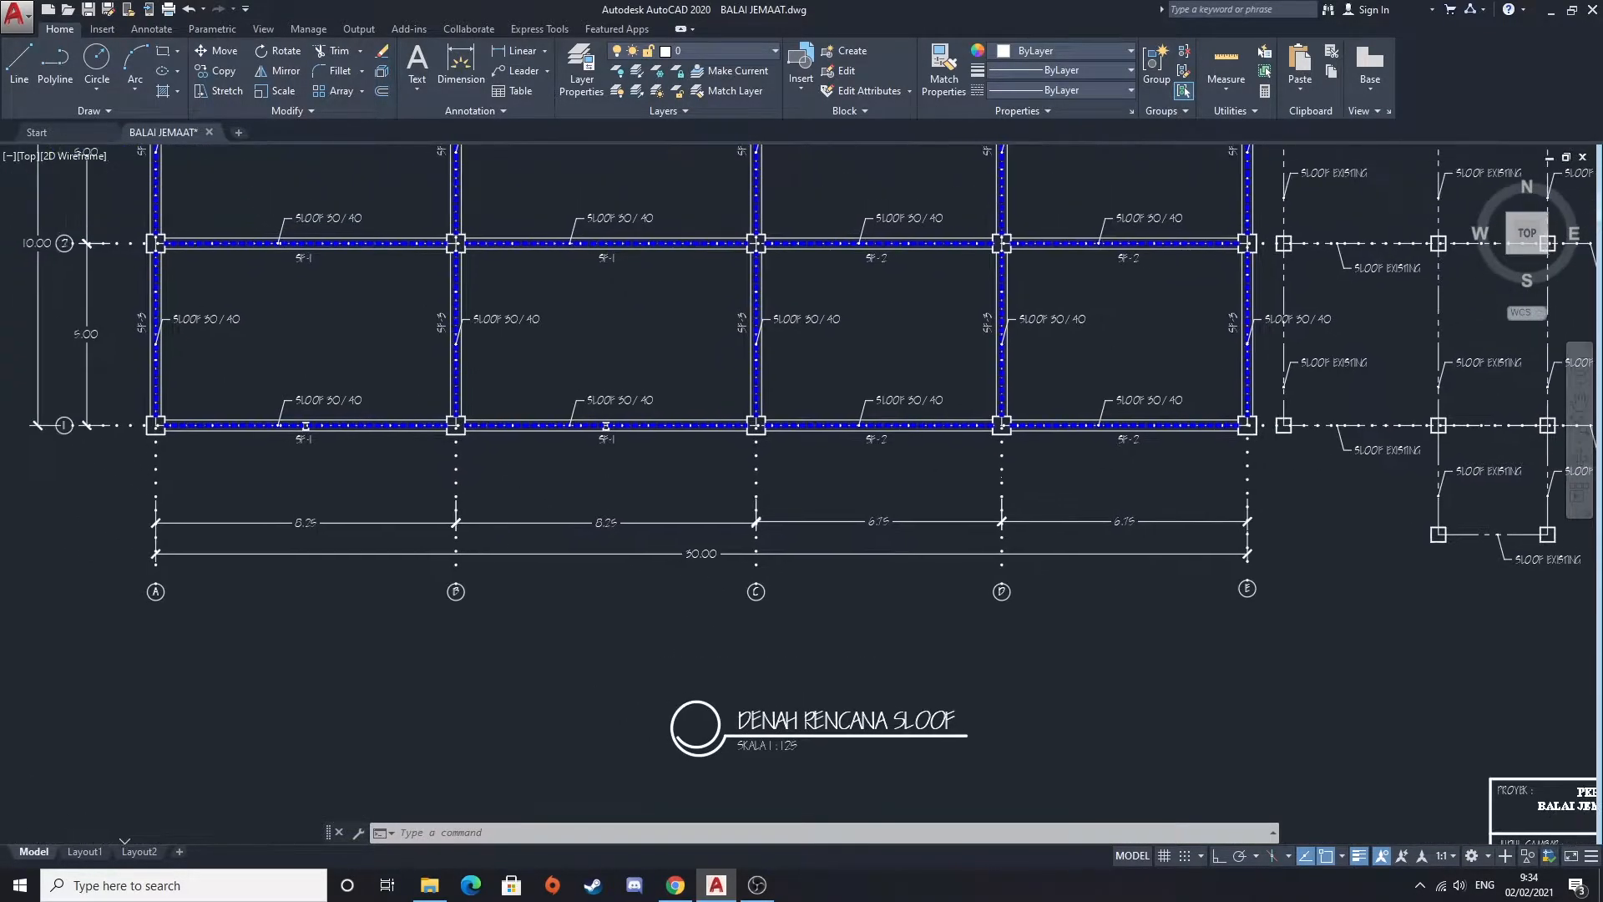
{"action": "scroll", "coordinate": [675, 554], "scroll_direction": "down", "scroll_amount": 2}
{"action": "mouse_move", "coordinate": [889, 540]}
{"action": "middle_mouse_down"}
{"action": "mouse_move", "coordinate": [853, 557]}
{"action": "mouse_move", "coordinate": [835, 608]}
{"action": "middle_mouse_up"}
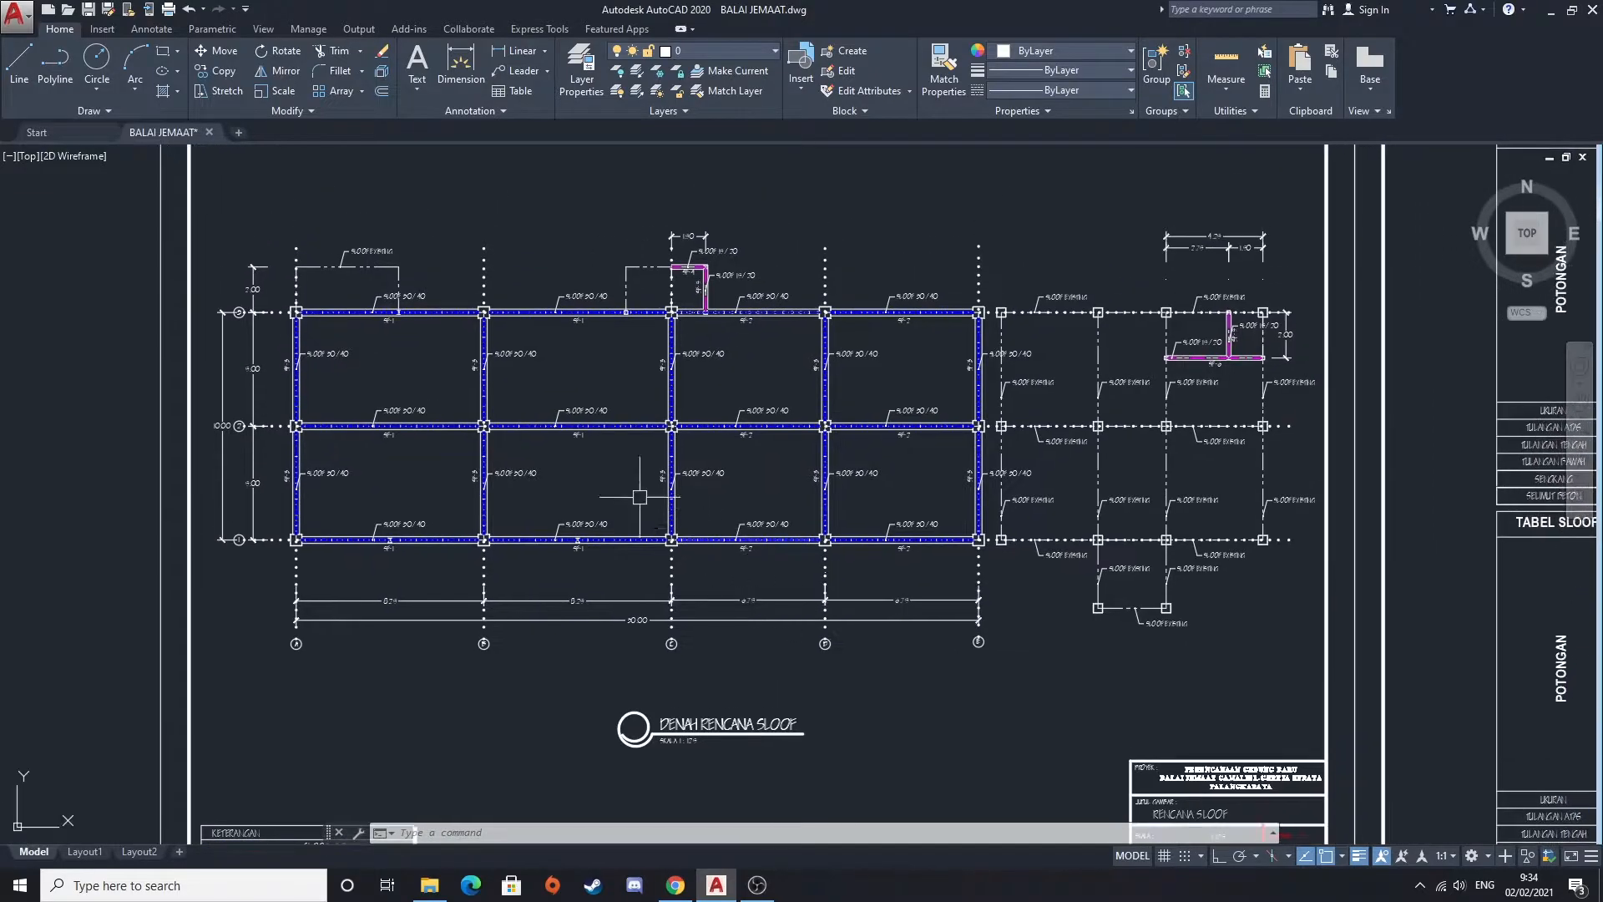
{"action": "middle_click_drag", "start_coordinate": [575, 481], "coordinate": [598, 369]}
{"action": "middle_click_drag", "start_coordinate": [578, 439], "coordinate": [600, 512]}
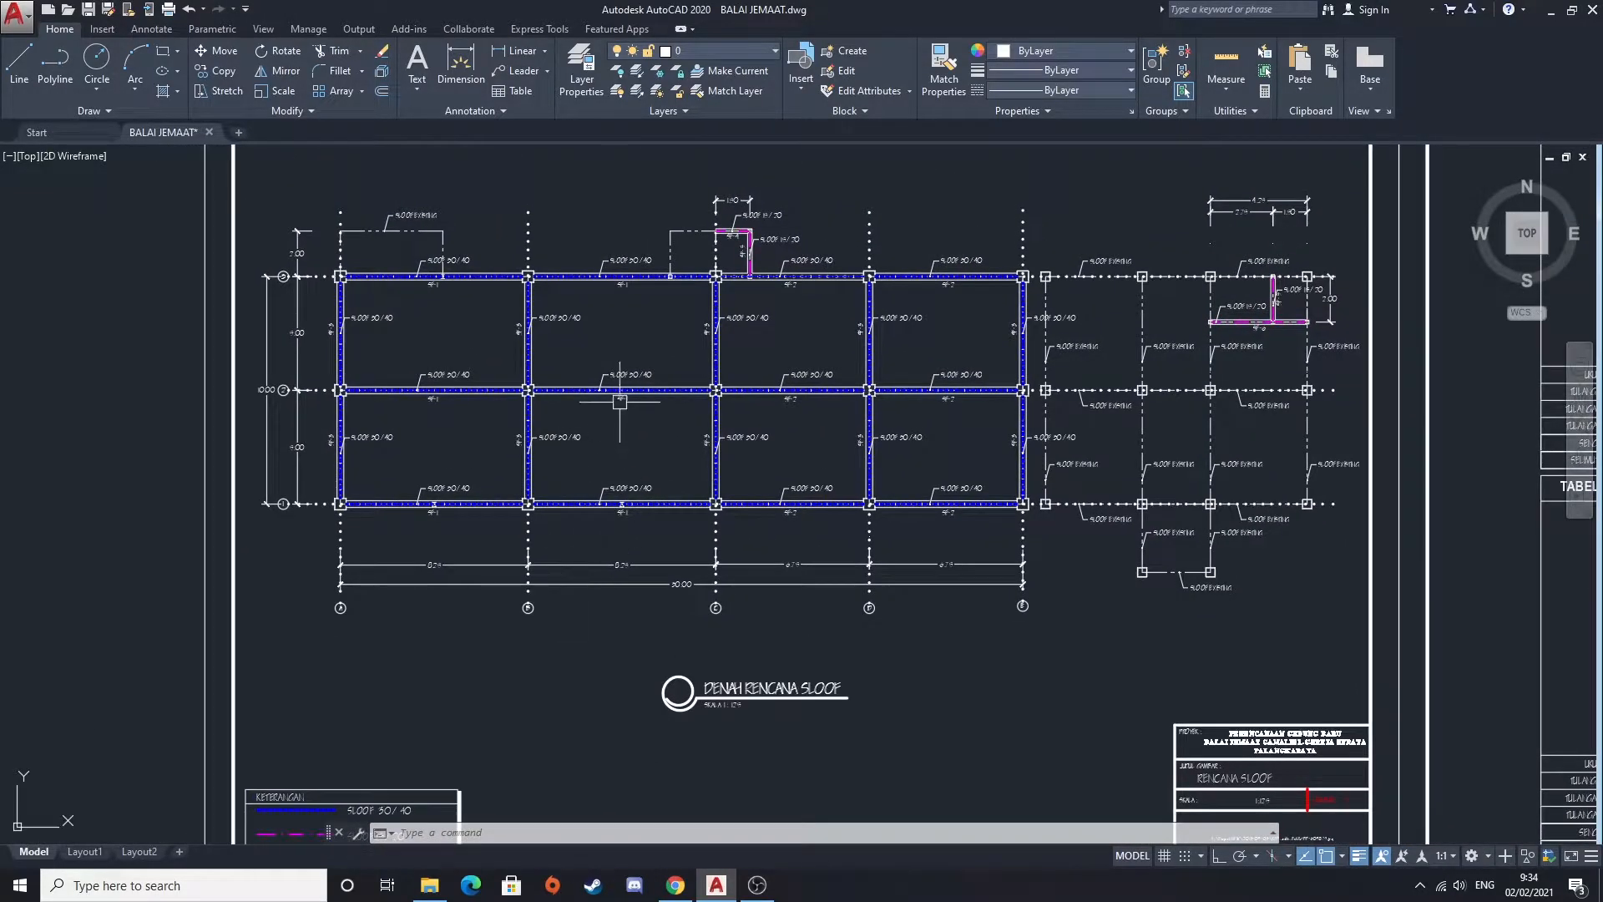
{"action": "middle_click_drag", "start_coordinate": [620, 403], "coordinate": [600, 449]}
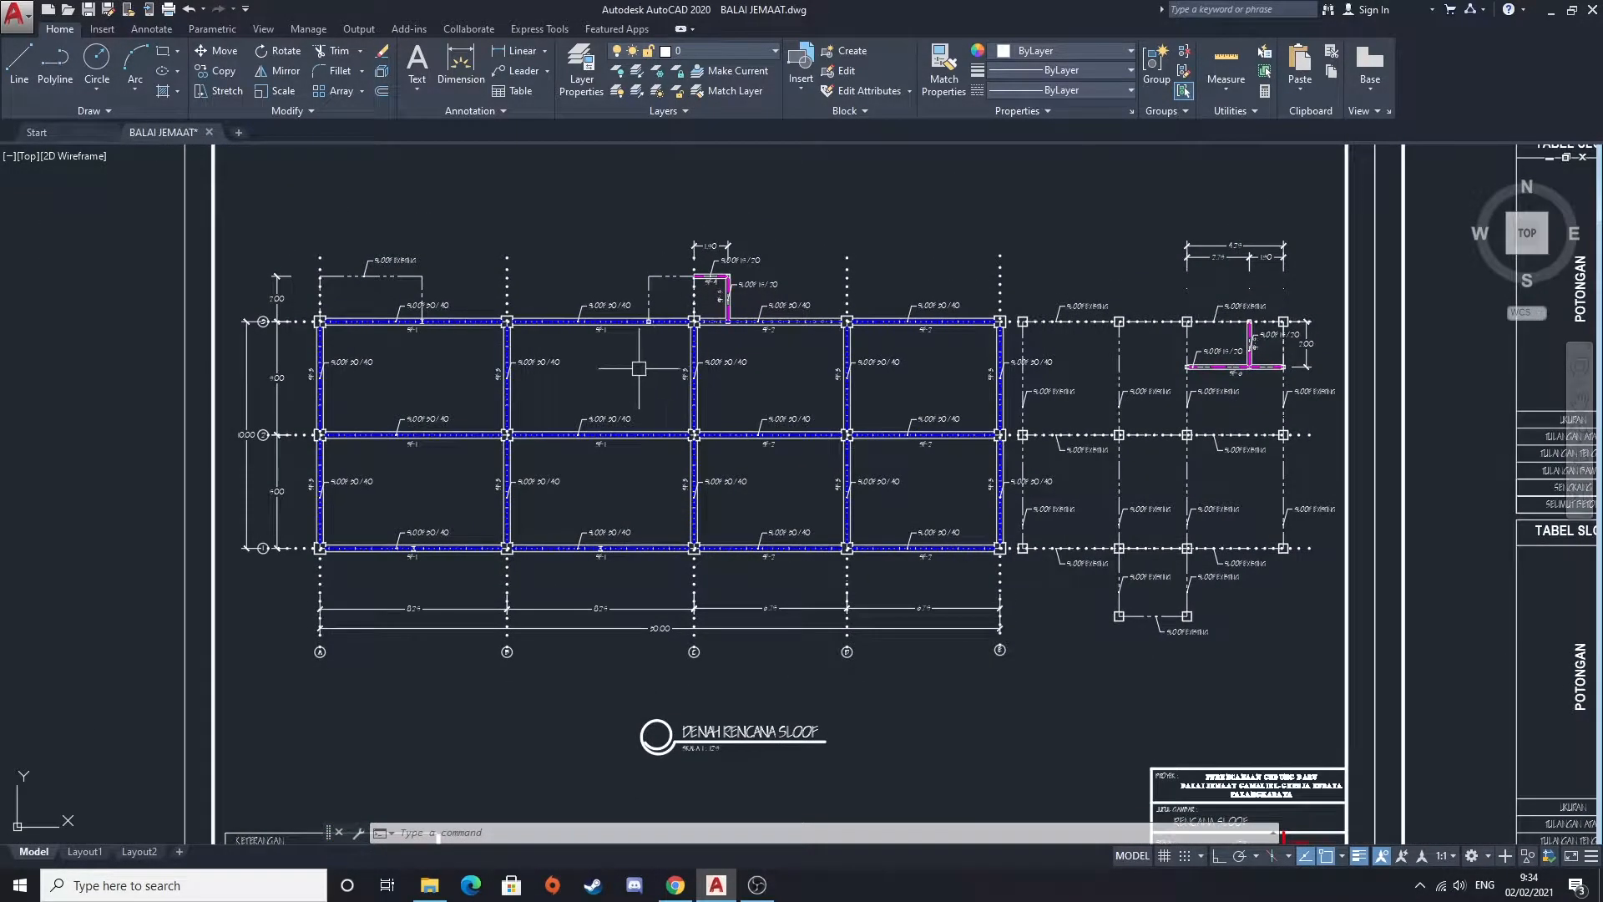
Read the KETERANGAN legend of the sloof plan for the SLOOF 30/40 and SLOOF 15/20 line types
{"action": "middle_click_drag", "start_coordinate": [566, 479], "coordinate": [599, 348]}
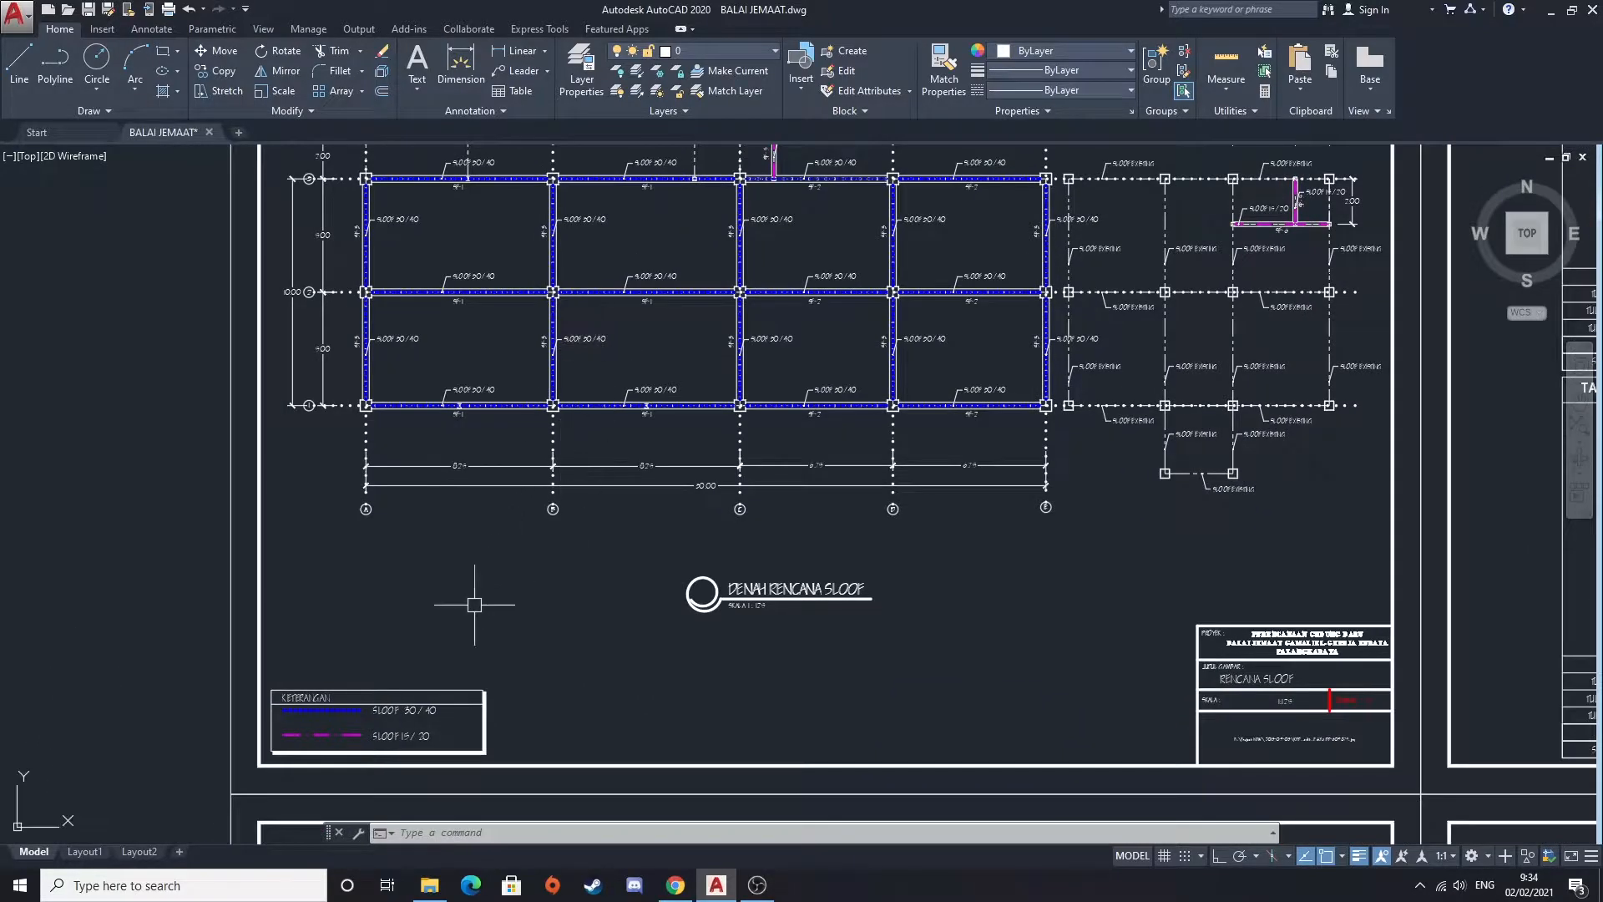
{"action": "scroll", "coordinate": [402, 703], "scroll_direction": "up", "scroll_amount": 2}
{"action": "middle_click_drag", "start_coordinate": [469, 558], "coordinate": [555, 430]}
{"action": "scroll", "coordinate": [500, 559], "scroll_direction": "up", "scroll_amount": 4}
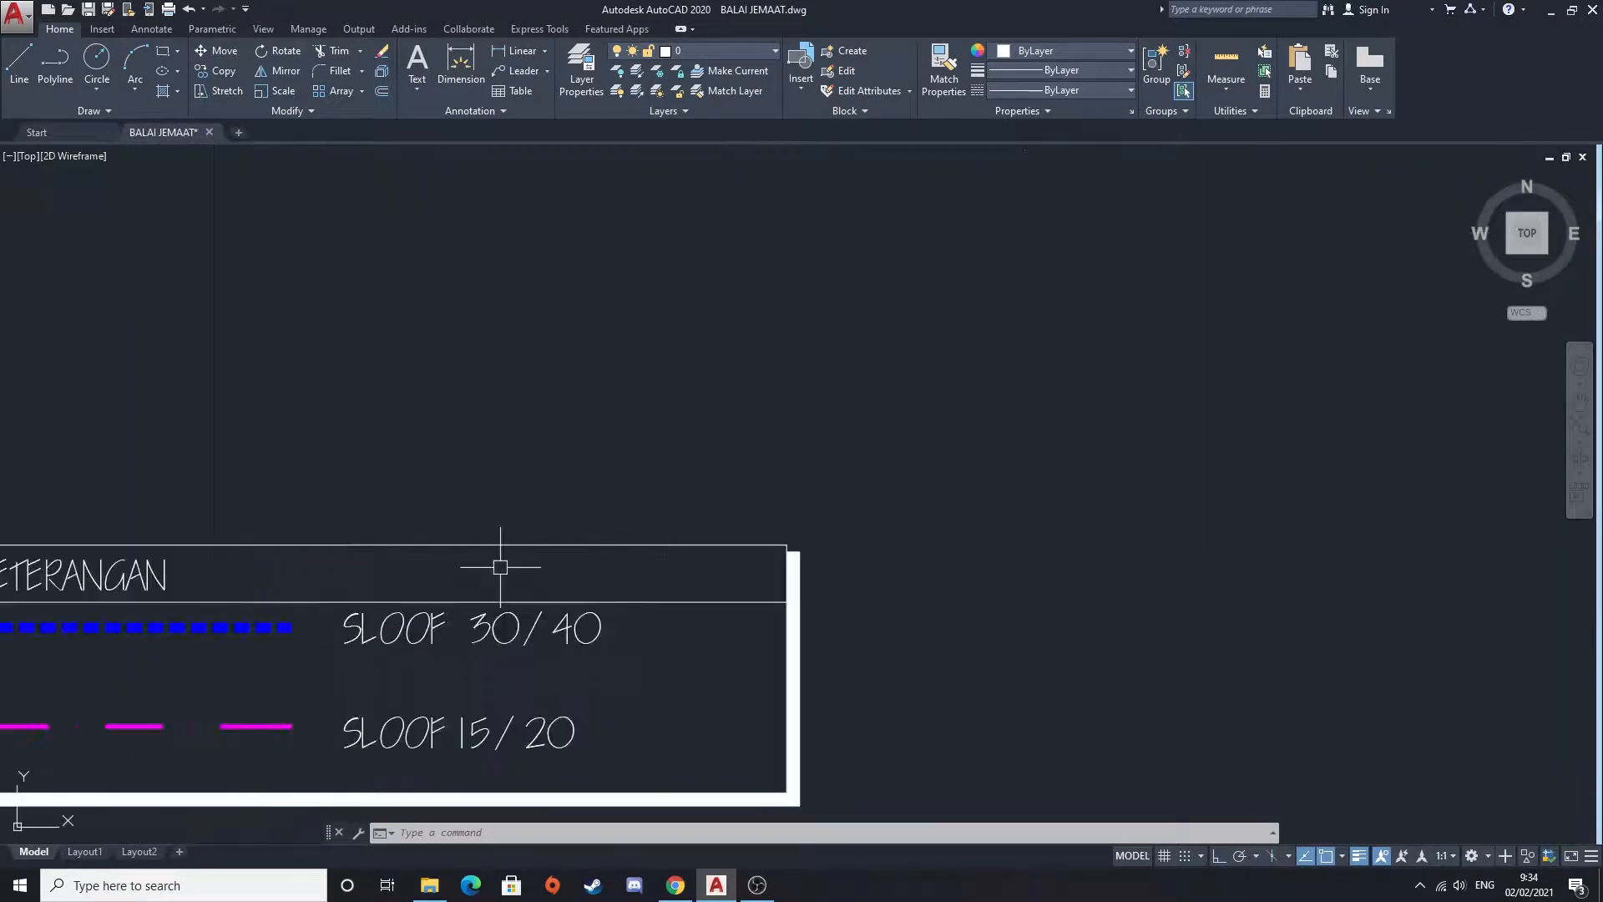
{"action": "scroll", "coordinate": [512, 538], "scroll_direction": "down", "scroll_amount": 2}
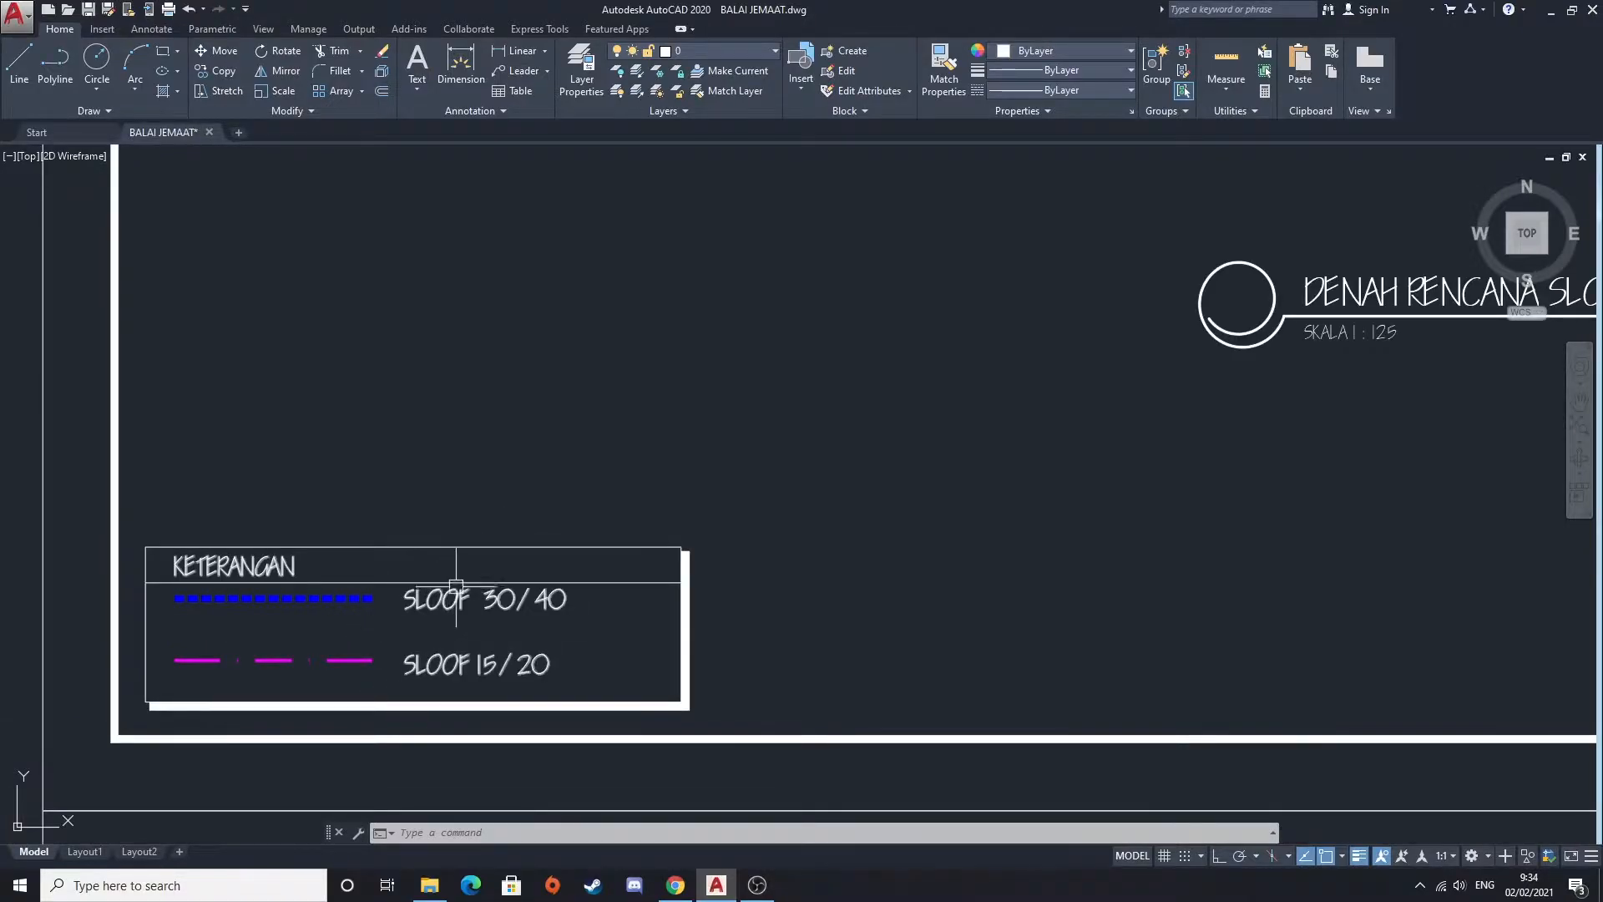
Inspect the beam size and type labels across the sloof plan, from grid A to the existing sloof
{"action": "scroll", "coordinate": [635, 474], "scroll_direction": "down", "scroll_amount": 2}
{"action": "mouse_move", "coordinate": [634, 474]}
{"action": "middle_mouse_down"}
{"action": "mouse_move", "coordinate": [537, 690]}
{"action": "mouse_move", "coordinate": [584, 615]}
{"action": "mouse_move", "coordinate": [582, 639]}
{"action": "middle_mouse_up"}
{"action": "middle_click_drag", "start_coordinate": [731, 472], "coordinate": [646, 596]}
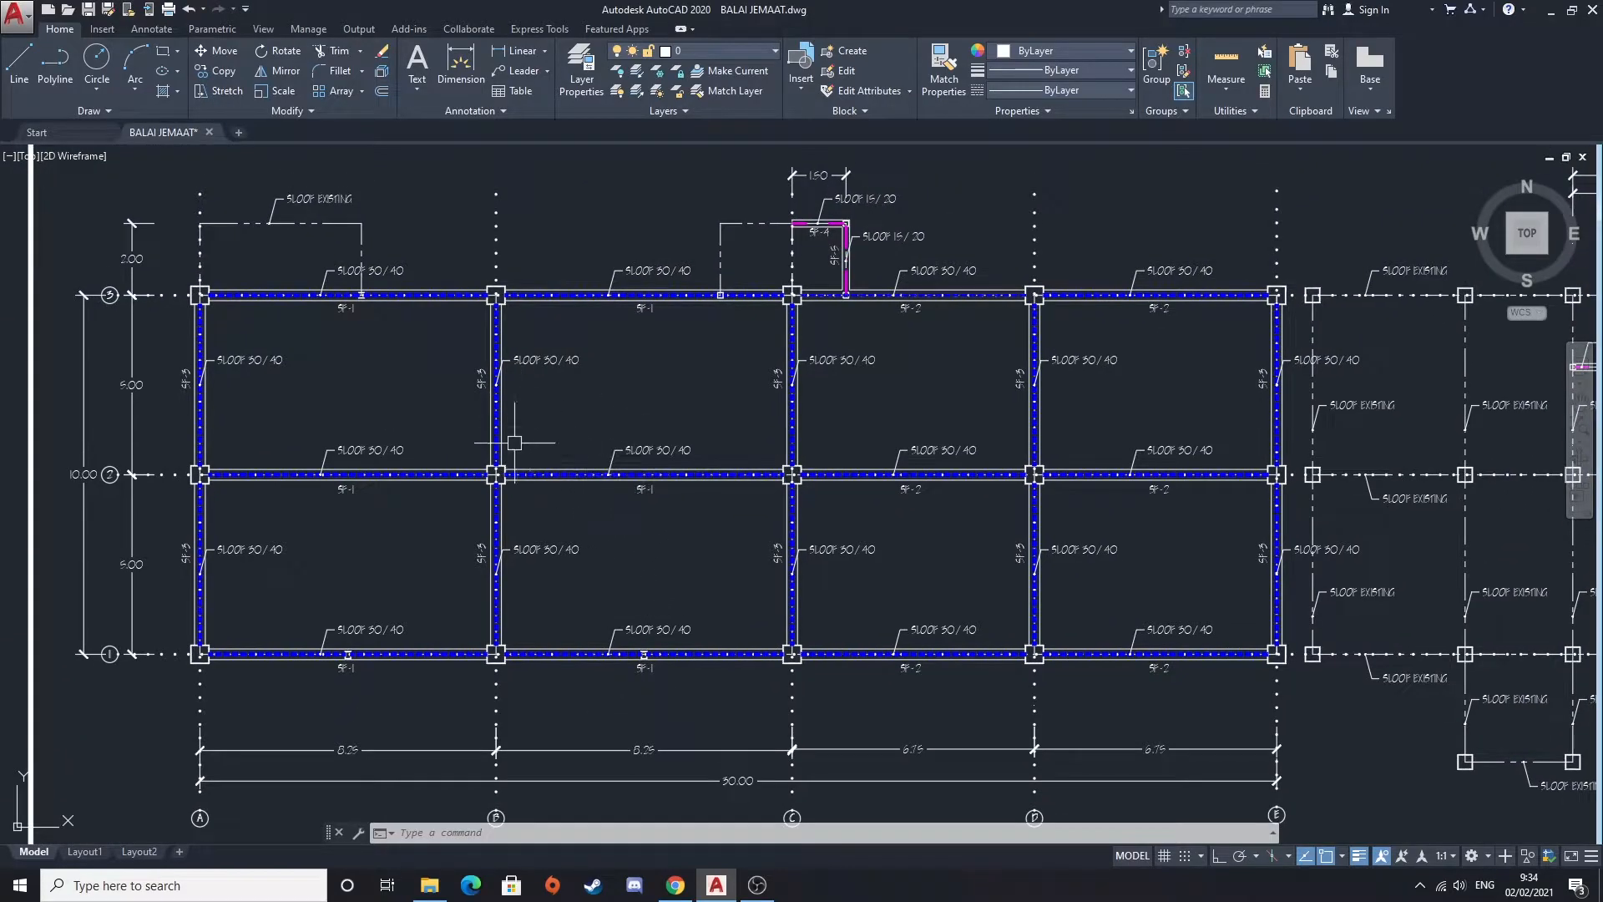
{"action": "middle_click_drag", "start_coordinate": [932, 457], "coordinate": [817, 473]}
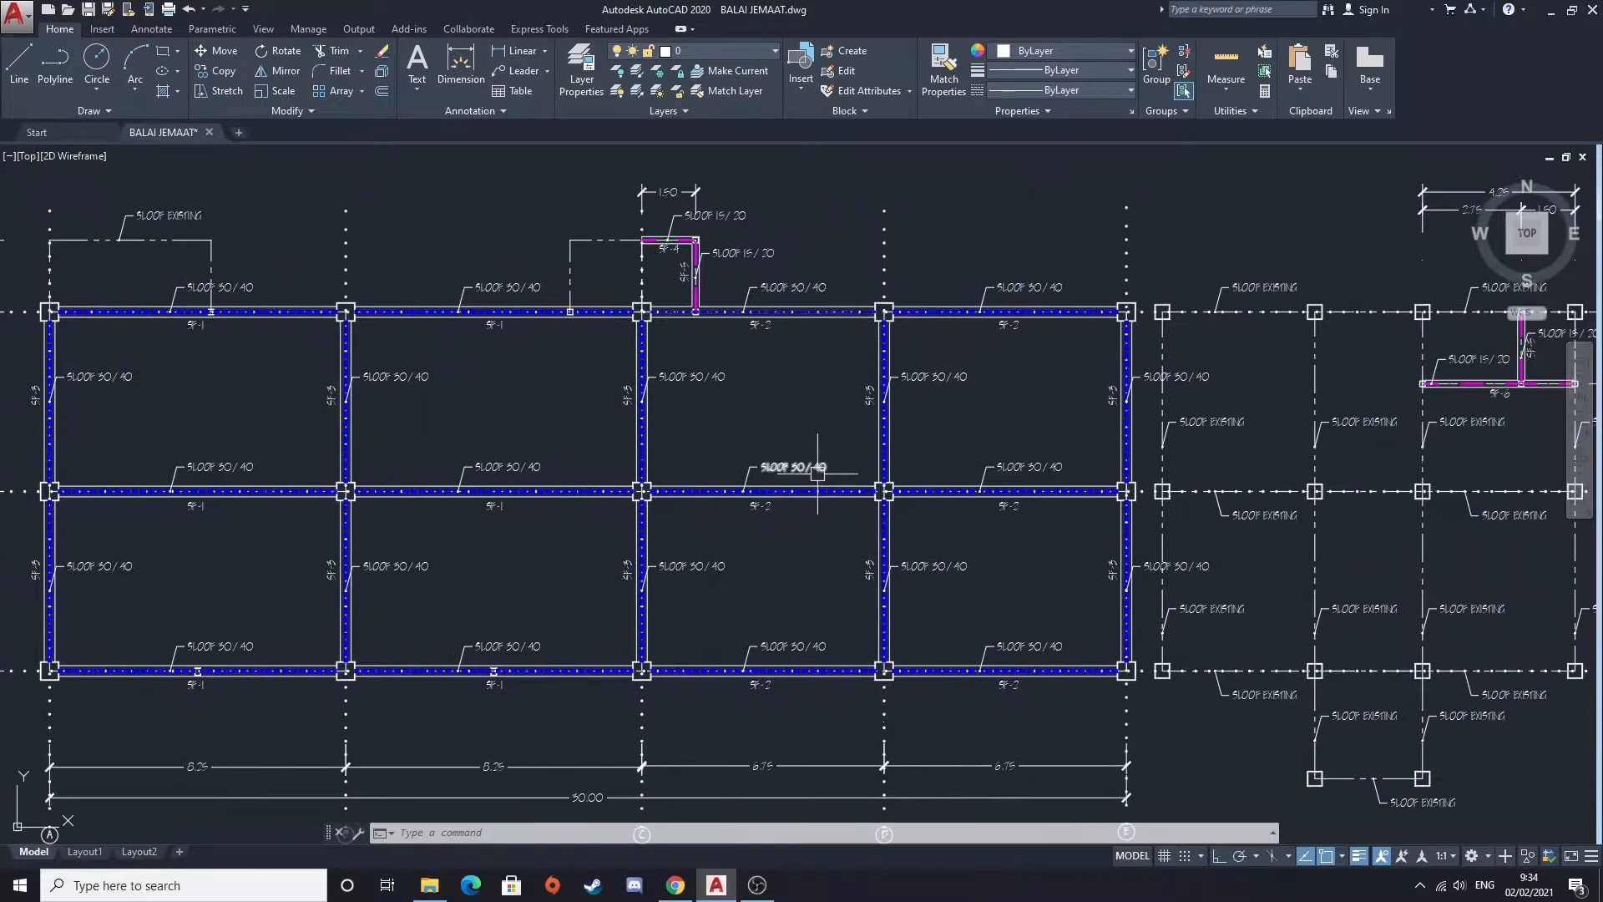
{"action": "middle_click_drag", "start_coordinate": [874, 526], "coordinate": [815, 468]}
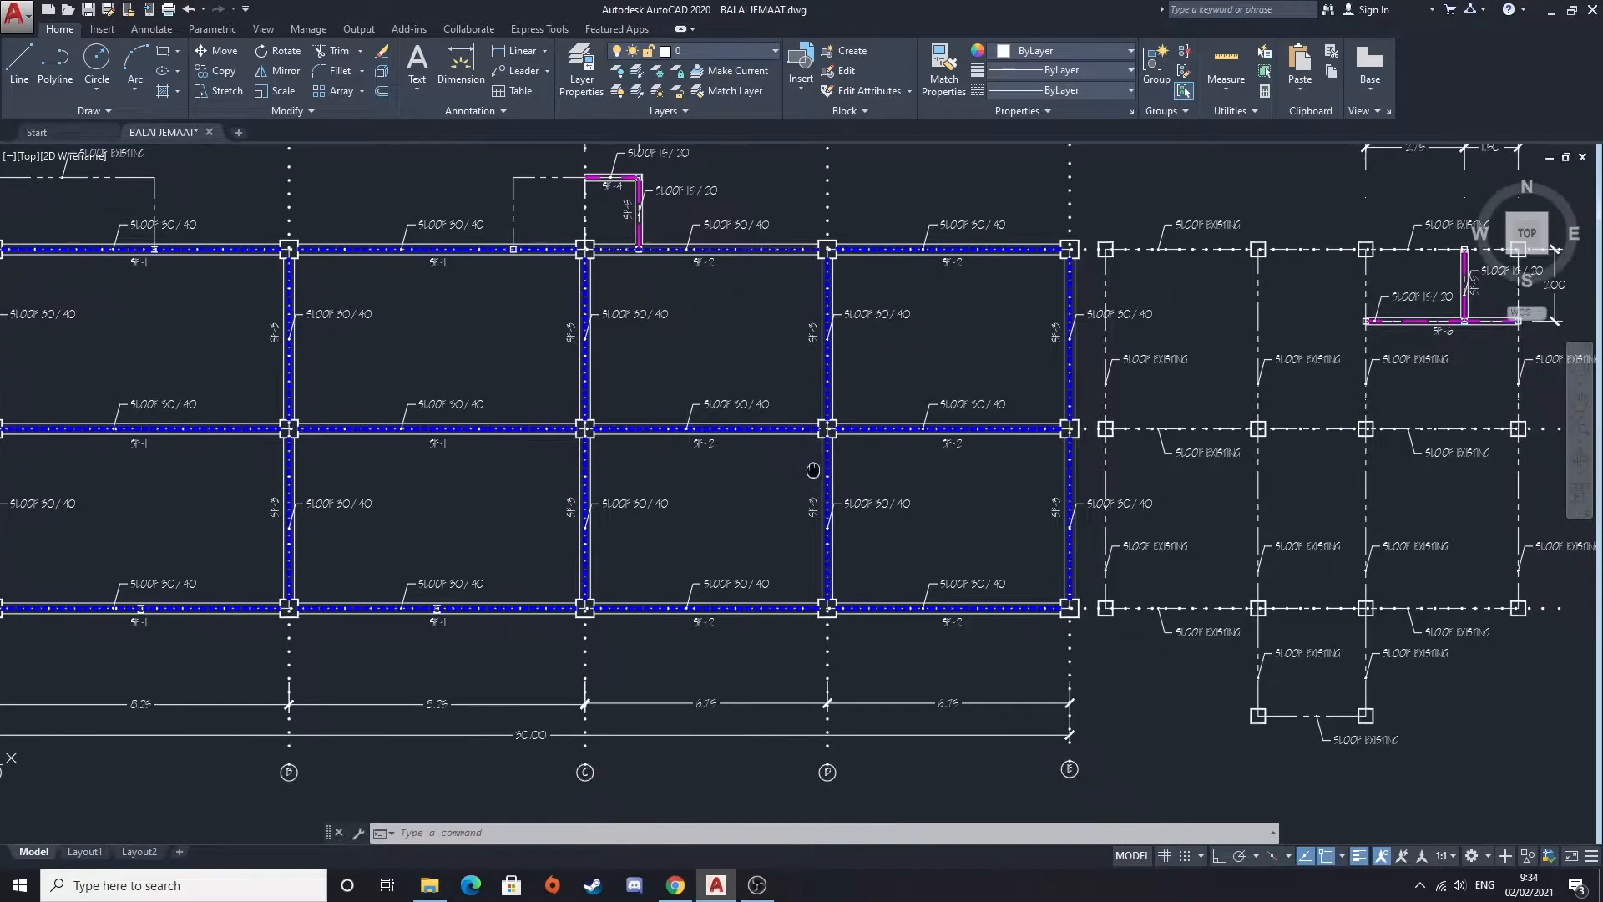
Check the line types in the KETERANGAN legend against the beams drawn on the sloof plan
{"action": "scroll", "coordinate": [837, 456], "scroll_direction": "down", "scroll_amount": 5}
{"action": "scroll", "coordinate": [616, 582], "scroll_direction": "up", "scroll_amount": 5}
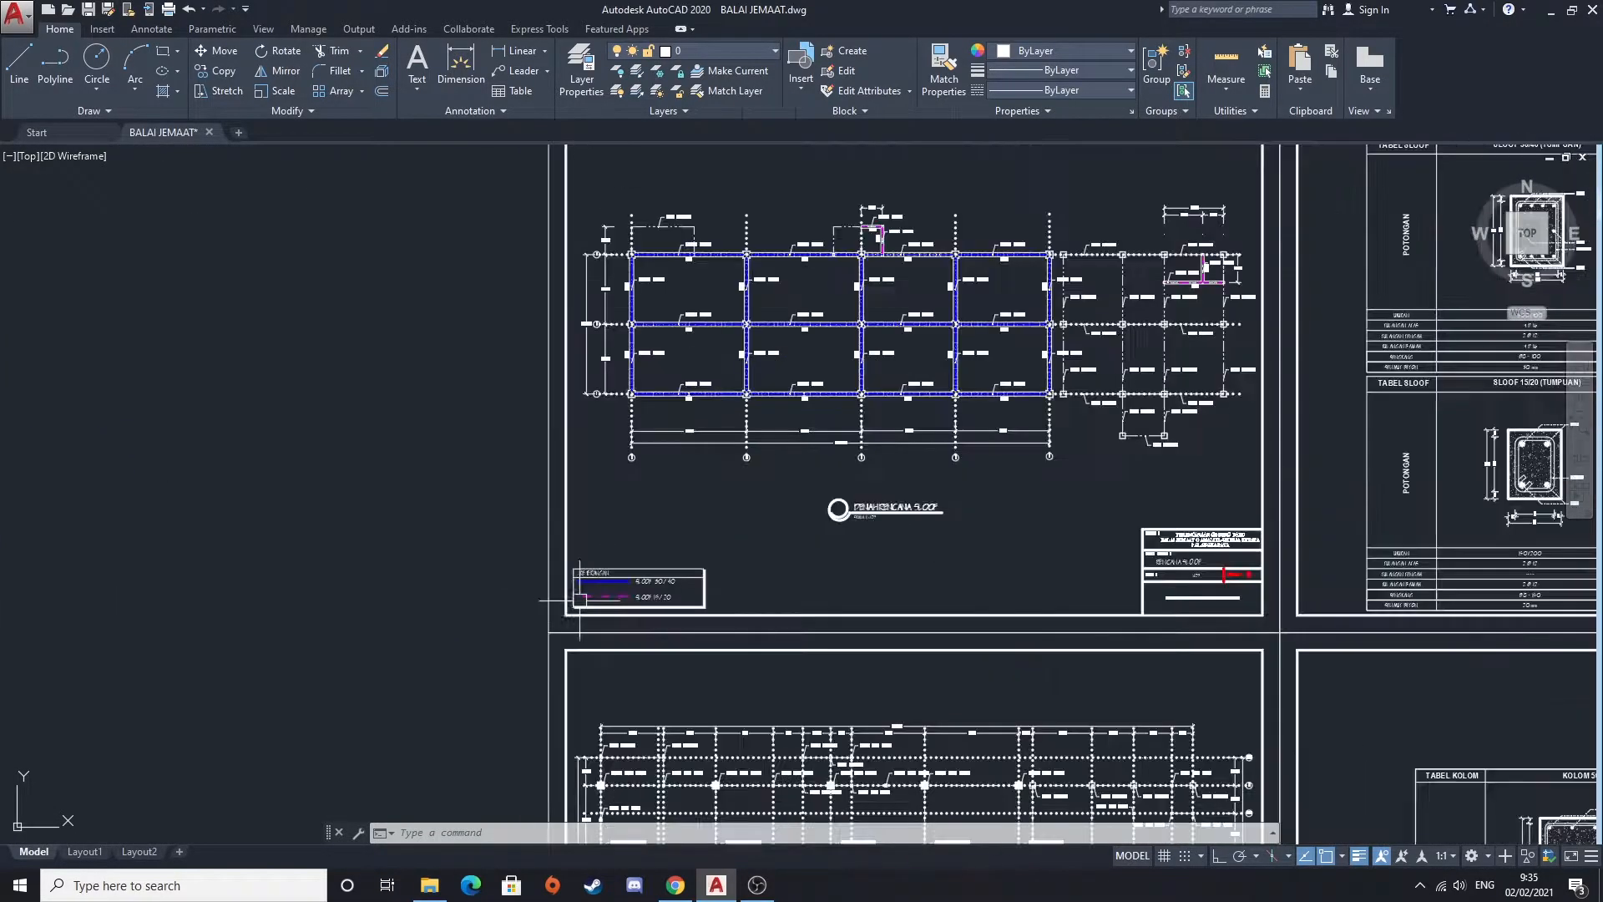
{"action": "scroll", "coordinate": [663, 574], "scroll_direction": "up", "scroll_amount": 2}
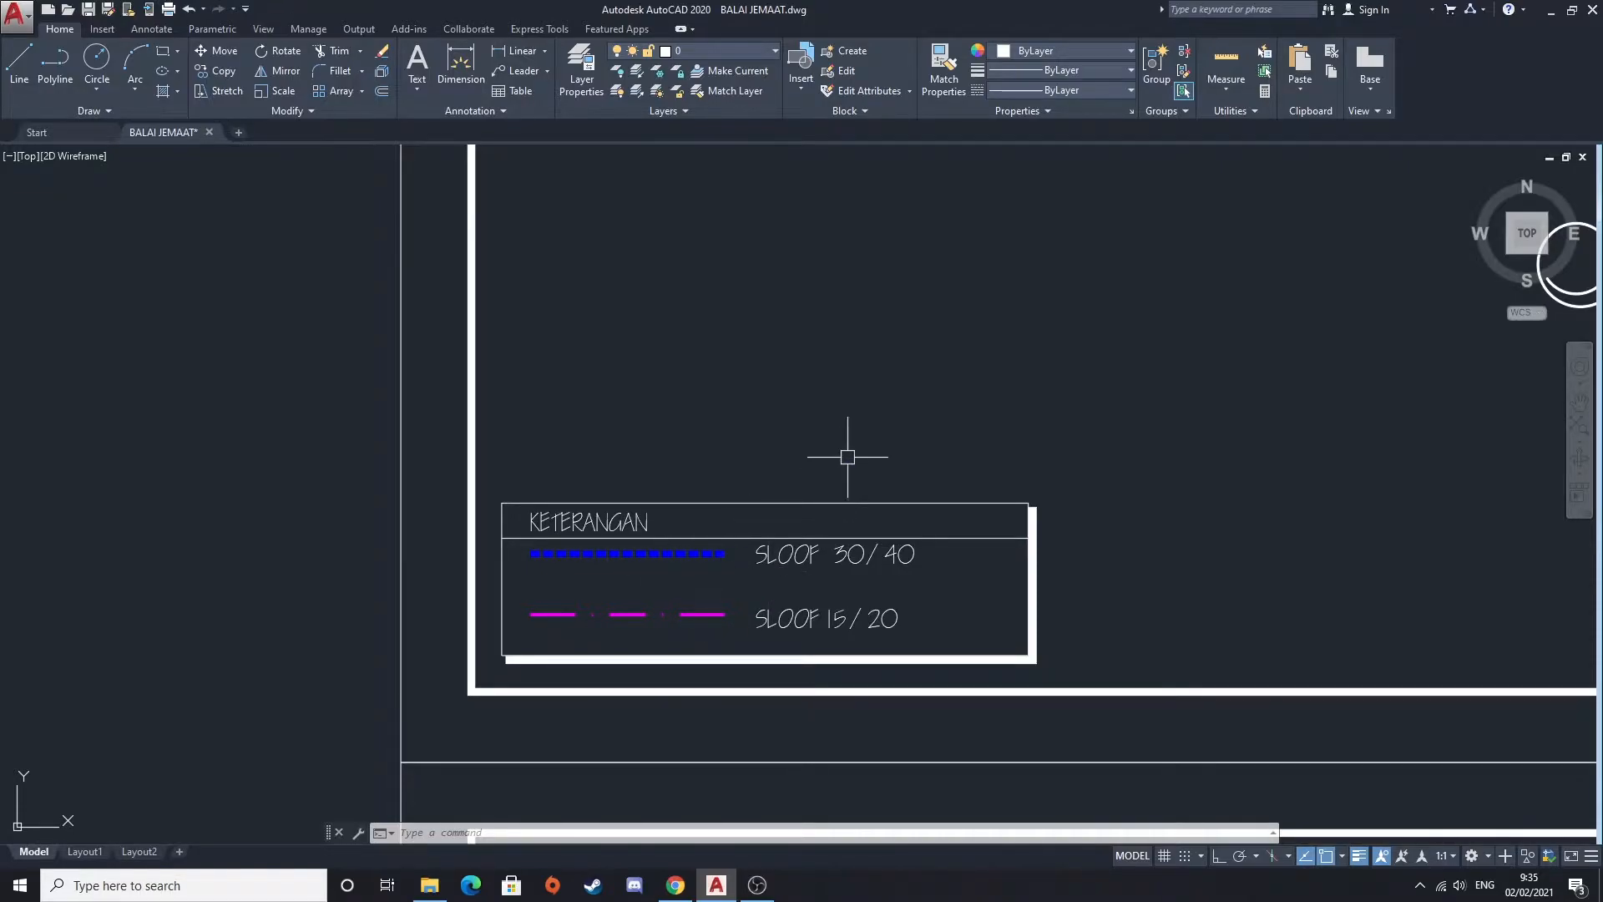
{"action": "scroll", "coordinate": [838, 450], "scroll_direction": "down", "scroll_amount": 8}
{"action": "scroll", "coordinate": [827, 373], "scroll_direction": "up", "scroll_amount": 4}
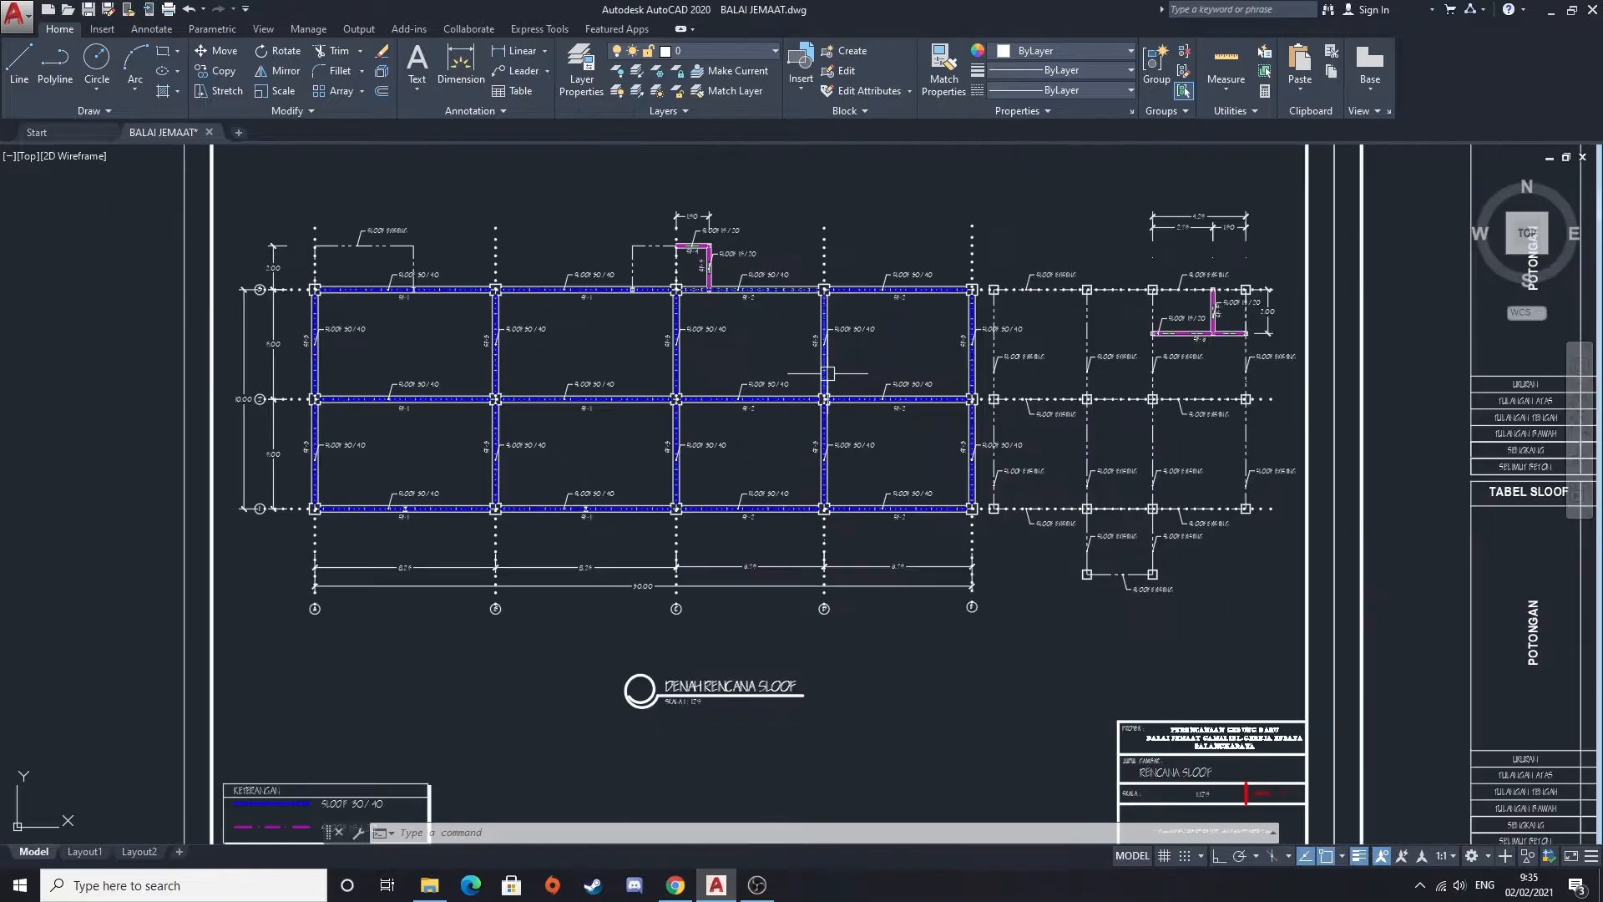
Locate the TABEL SLOOF detail sheet and compare the SLOOF 30/40 (TUMPUAN) and (LAPANGAN) sections
{"action": "middle_click_drag", "start_coordinate": [895, 424], "coordinate": [724, 447]}
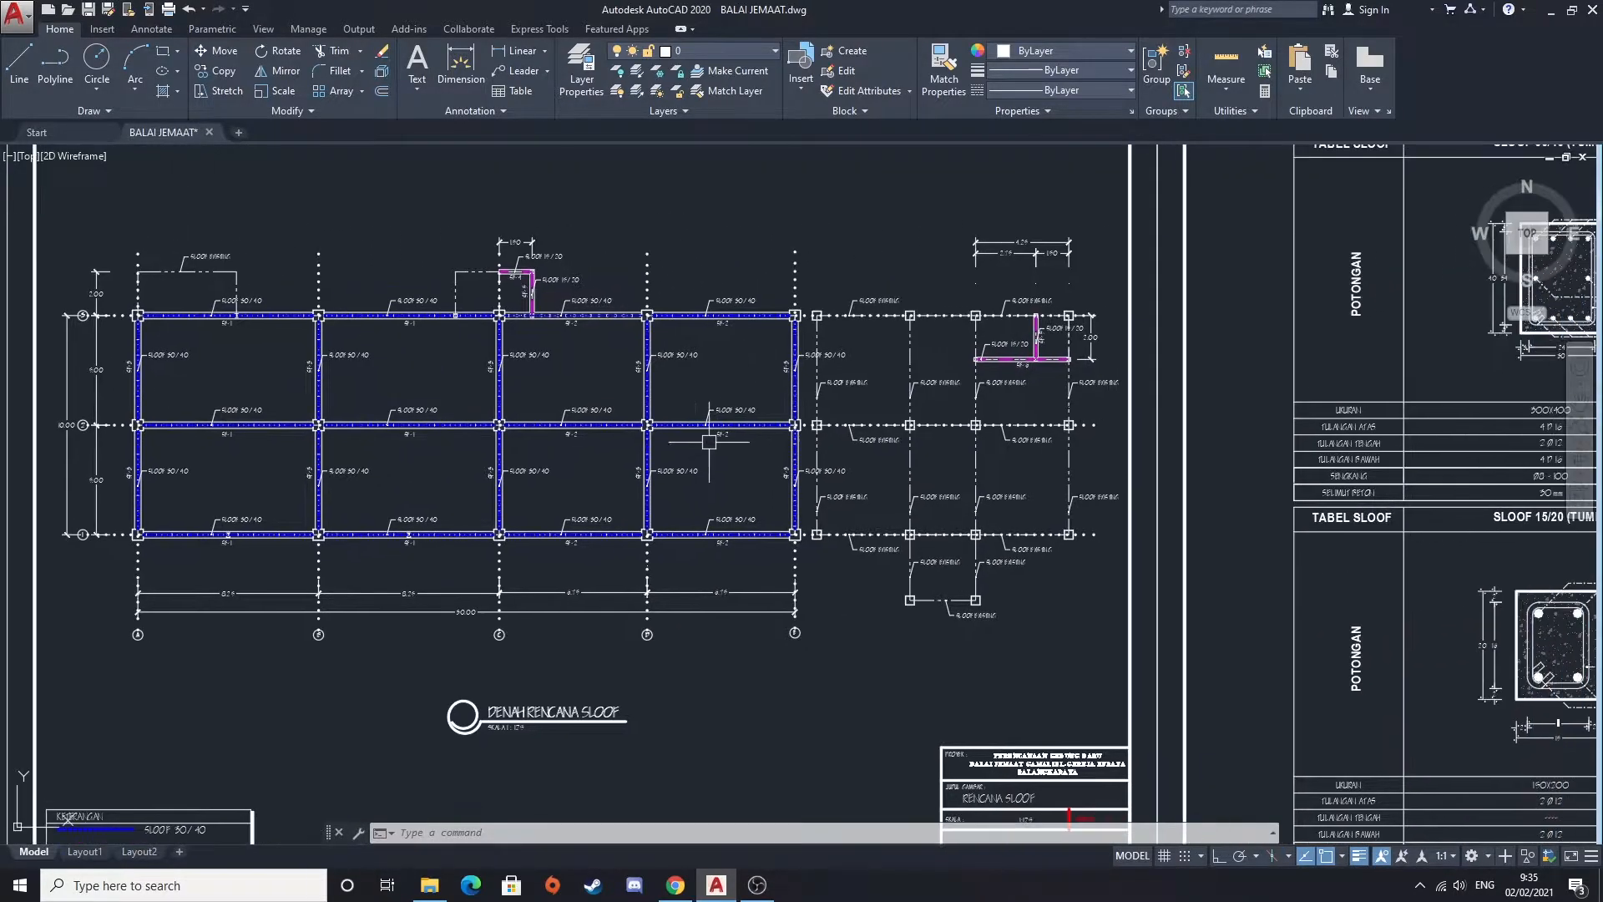
{"action": "middle_click_drag", "start_coordinate": [624, 636], "coordinate": [642, 548]}
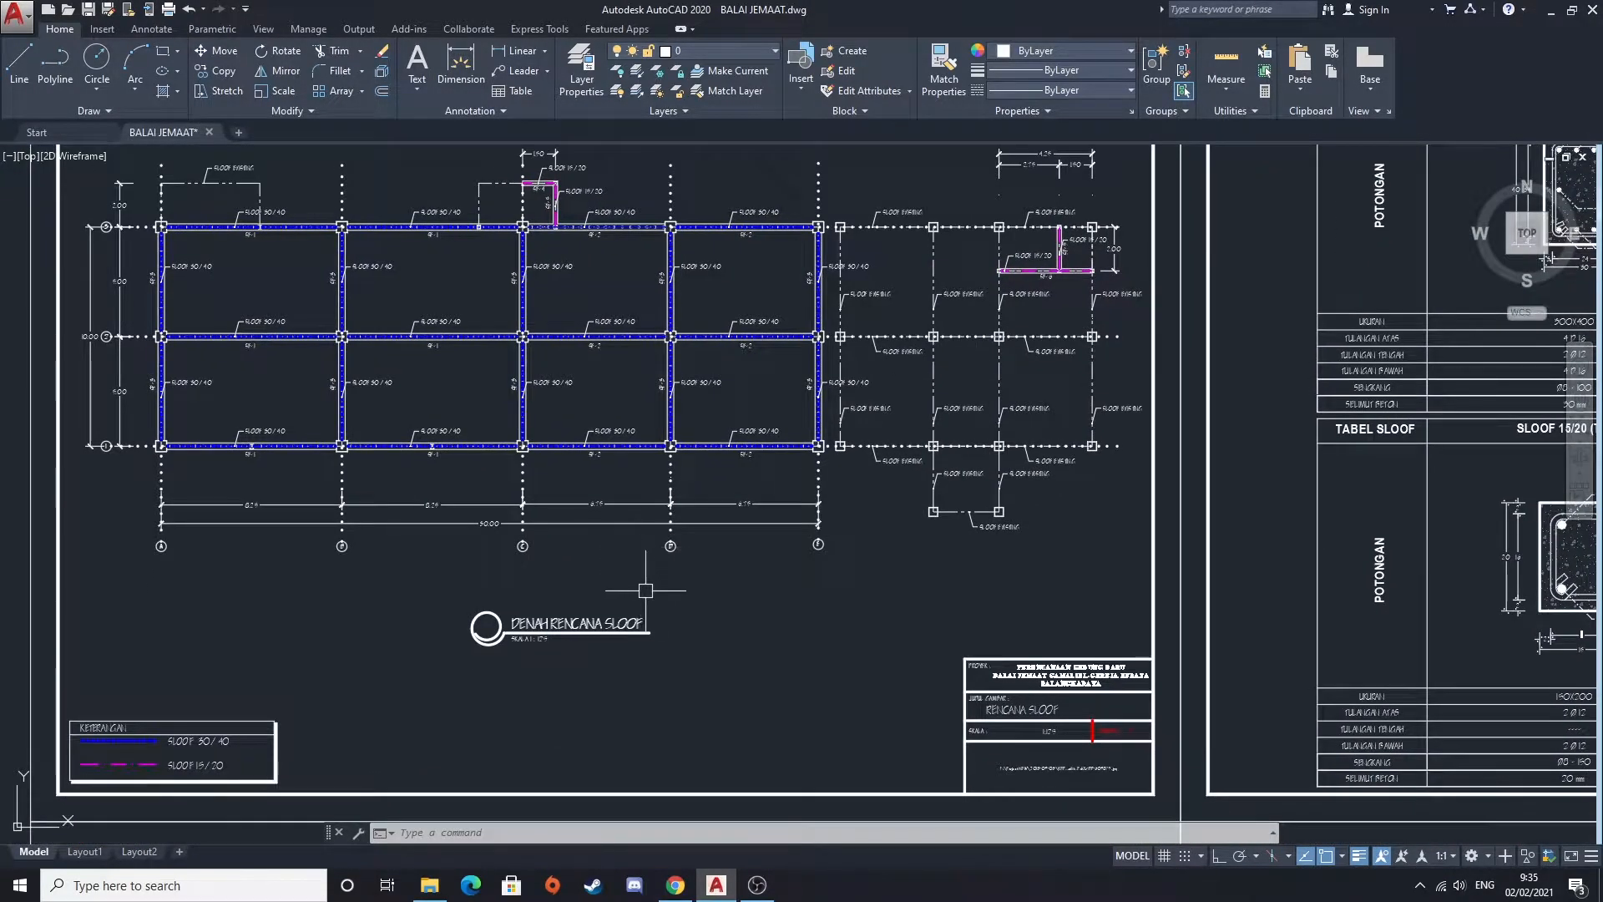
{"action": "middle_click_drag", "start_coordinate": [852, 553], "coordinate": [491, 584]}
{"action": "mouse_move", "coordinate": [1179, 385]}
{"action": "middle_mouse_down"}
{"action": "mouse_move", "coordinate": [1011, 476]}
{"action": "mouse_move", "coordinate": [885, 443]}
{"action": "middle_mouse_up"}
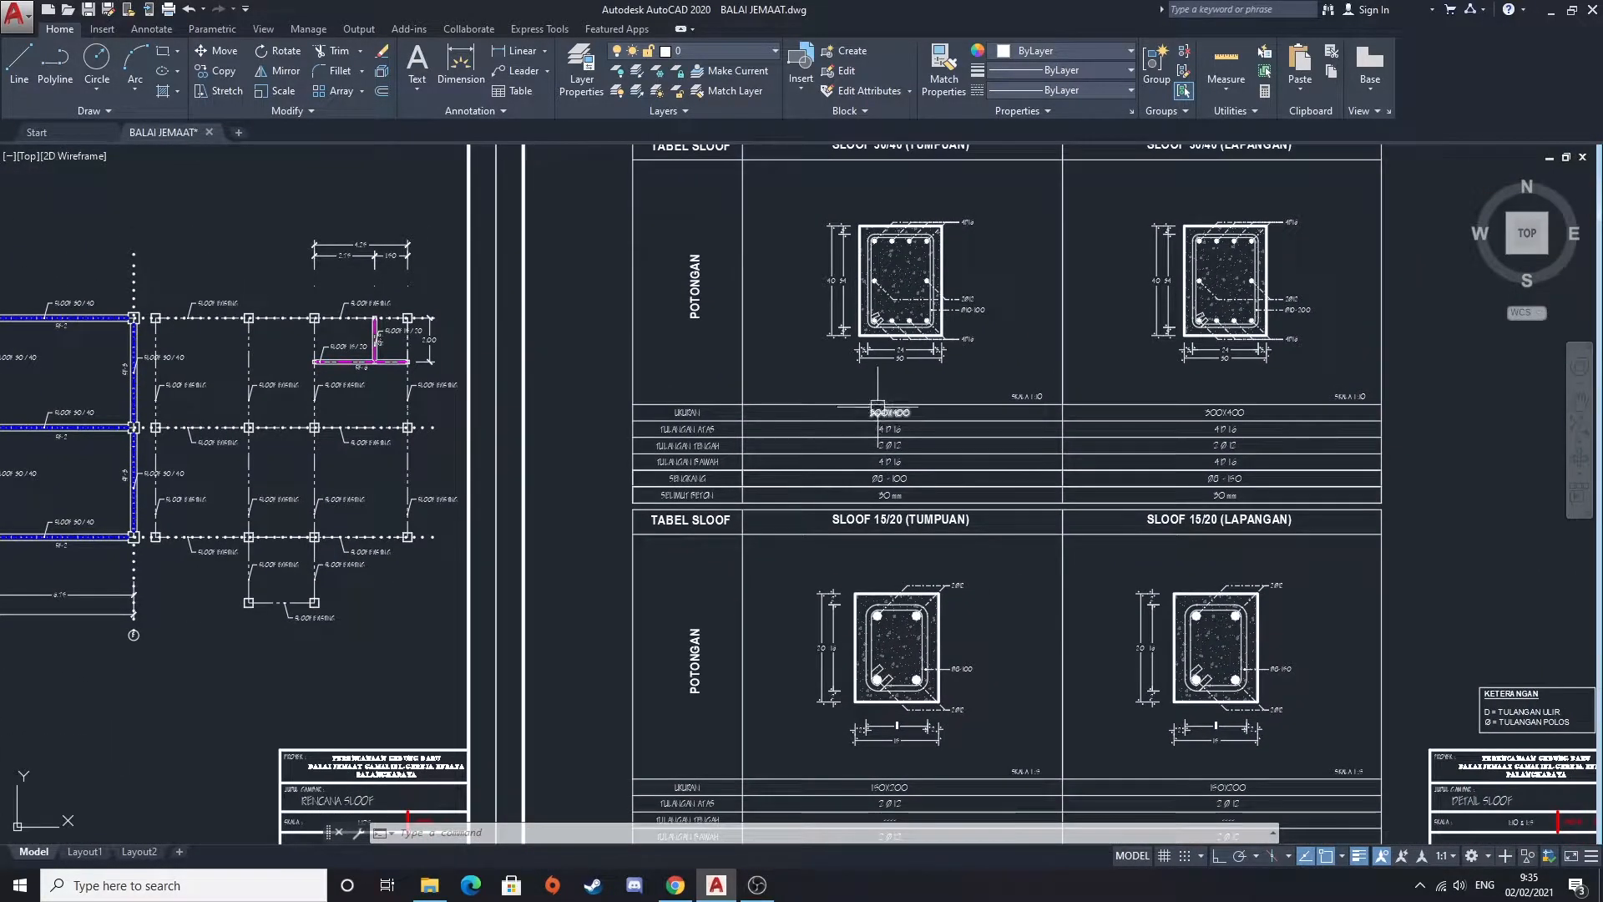
{"action": "scroll", "coordinate": [873, 402], "scroll_direction": "up", "scroll_amount": 5}
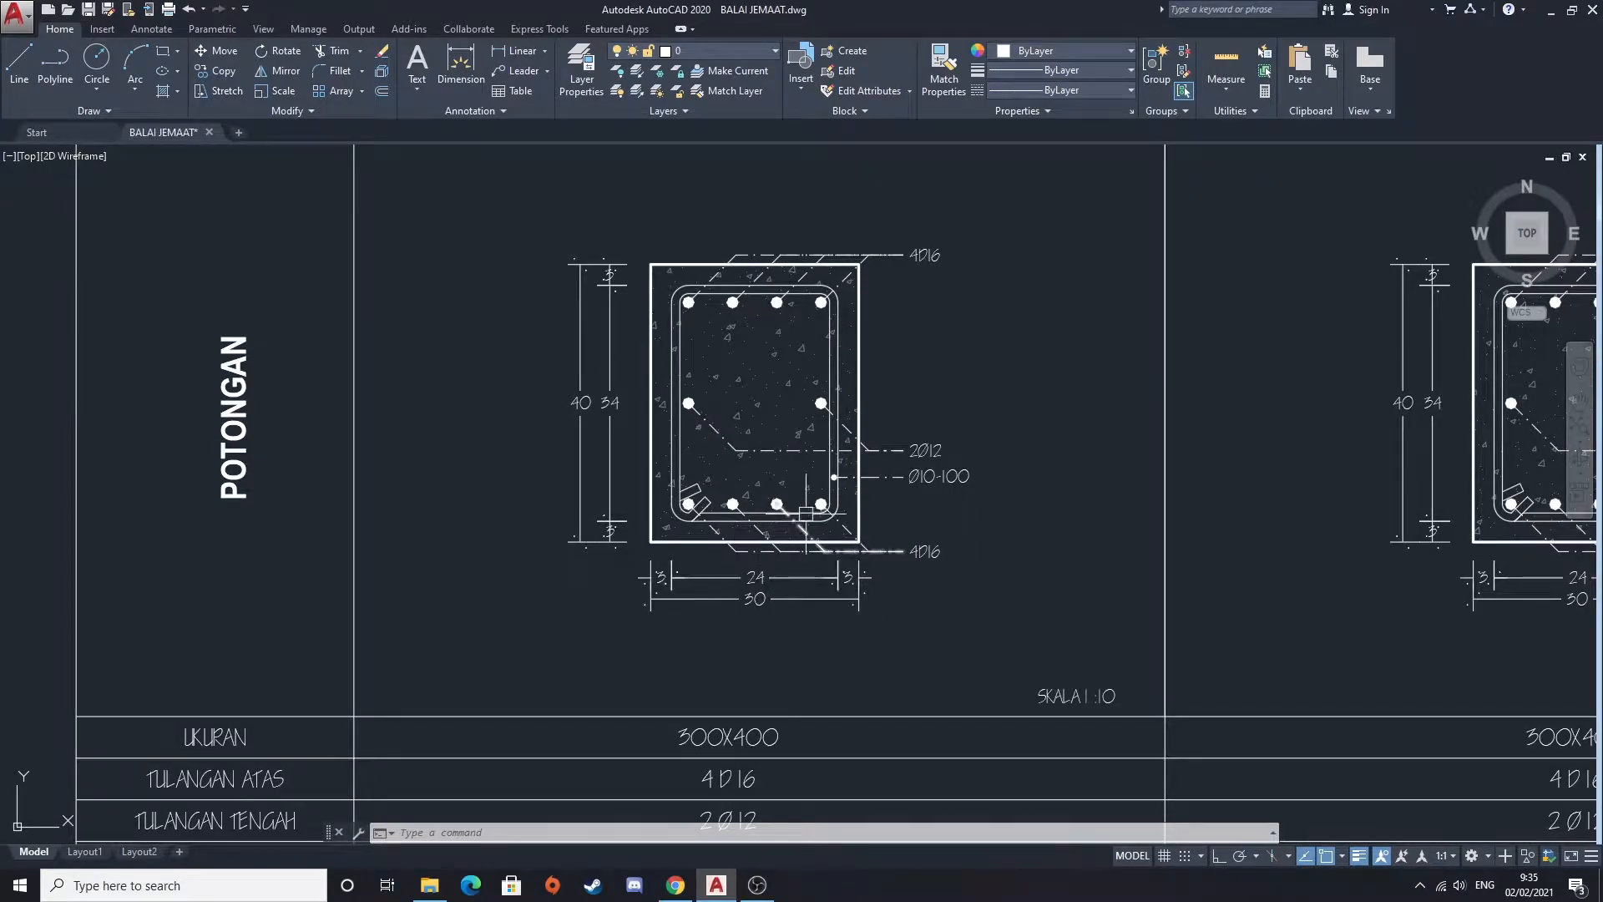
{"action": "scroll", "coordinate": [801, 518], "scroll_direction": "down", "scroll_amount": 3}
{"action": "scroll", "coordinate": [842, 374], "scroll_direction": "up", "scroll_amount": 1}
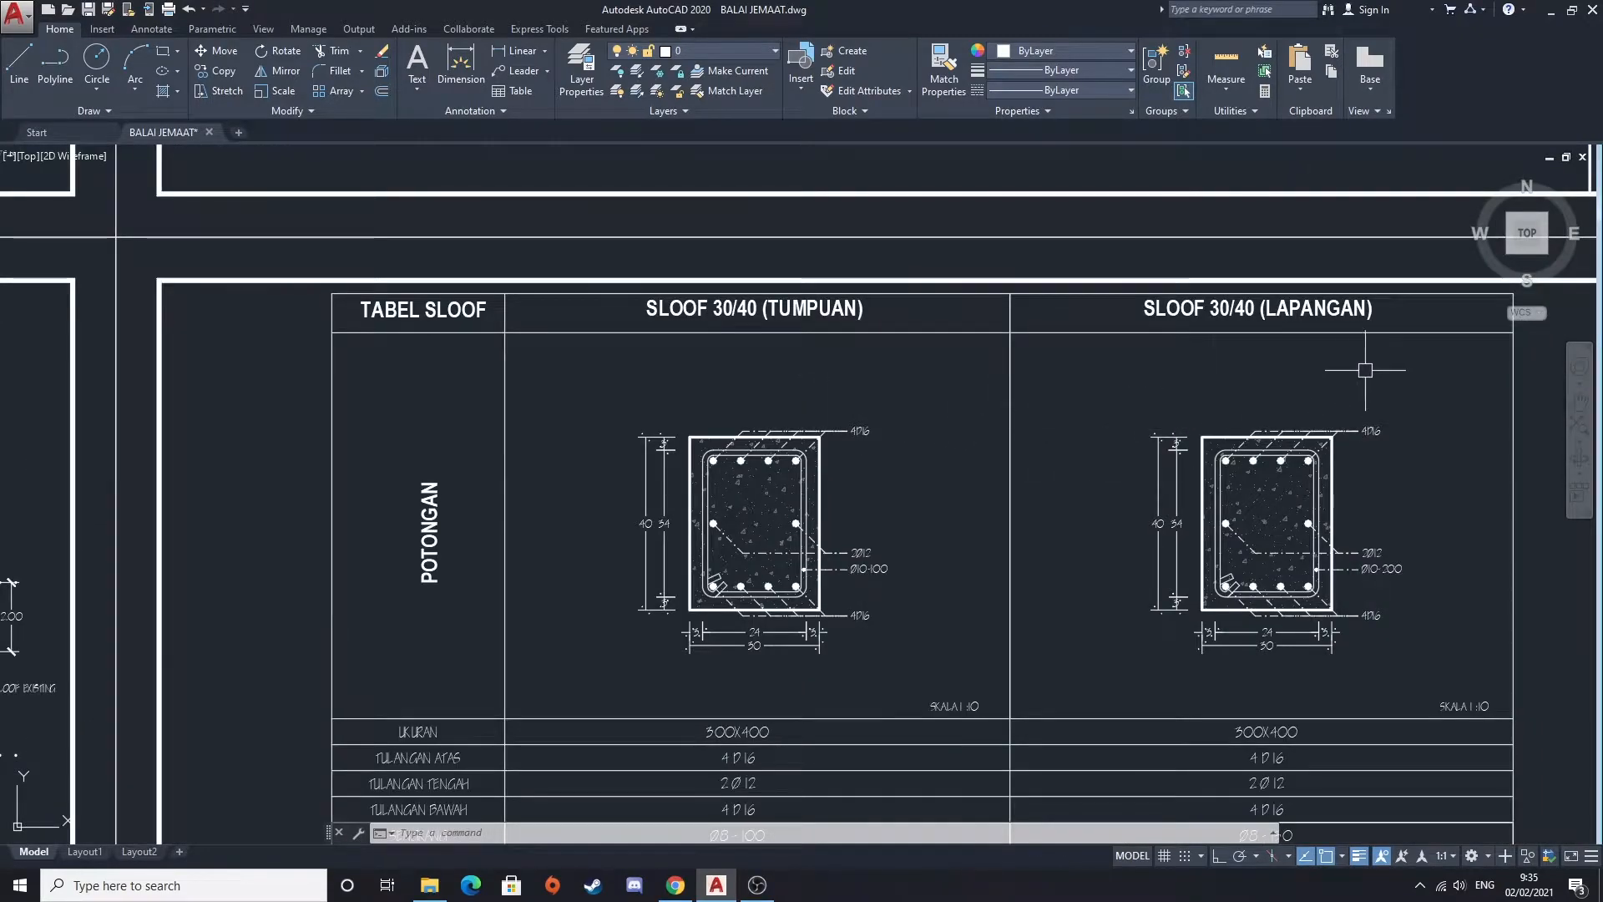
Examine the SLOOF 30/40 (TUMPUAN) section's dimensions, top, middle and bottom bar callouts, and stirrup callout
{"action": "scroll", "coordinate": [796, 484], "scroll_direction": "up", "scroll_amount": 2}
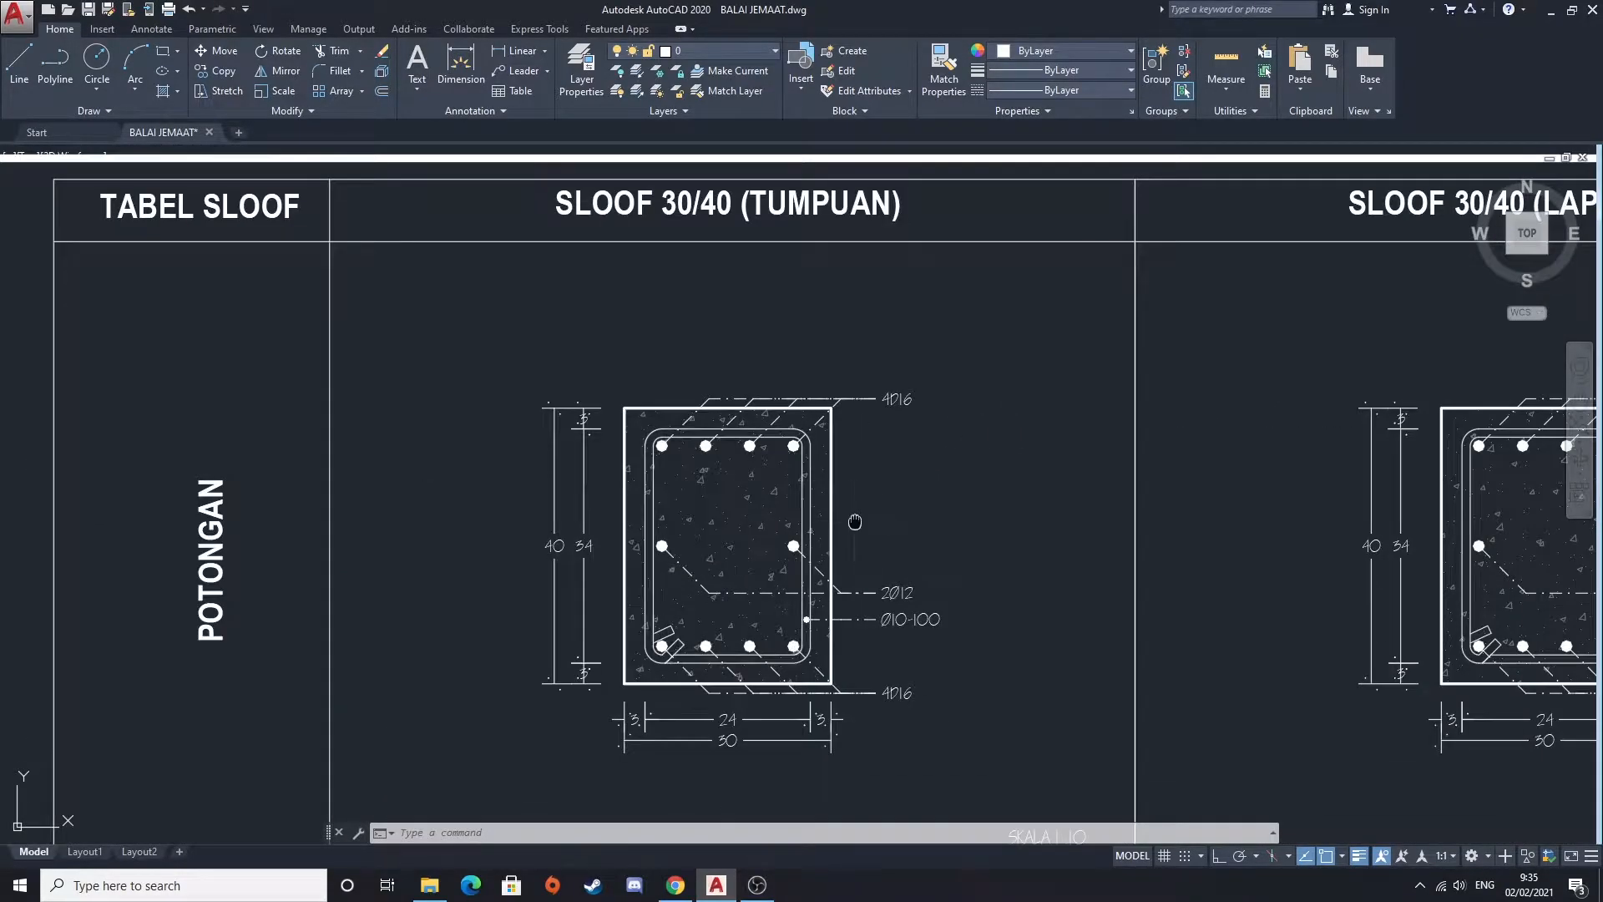
{"action": "middle_click_drag", "start_coordinate": [854, 522], "coordinate": [839, 462]}
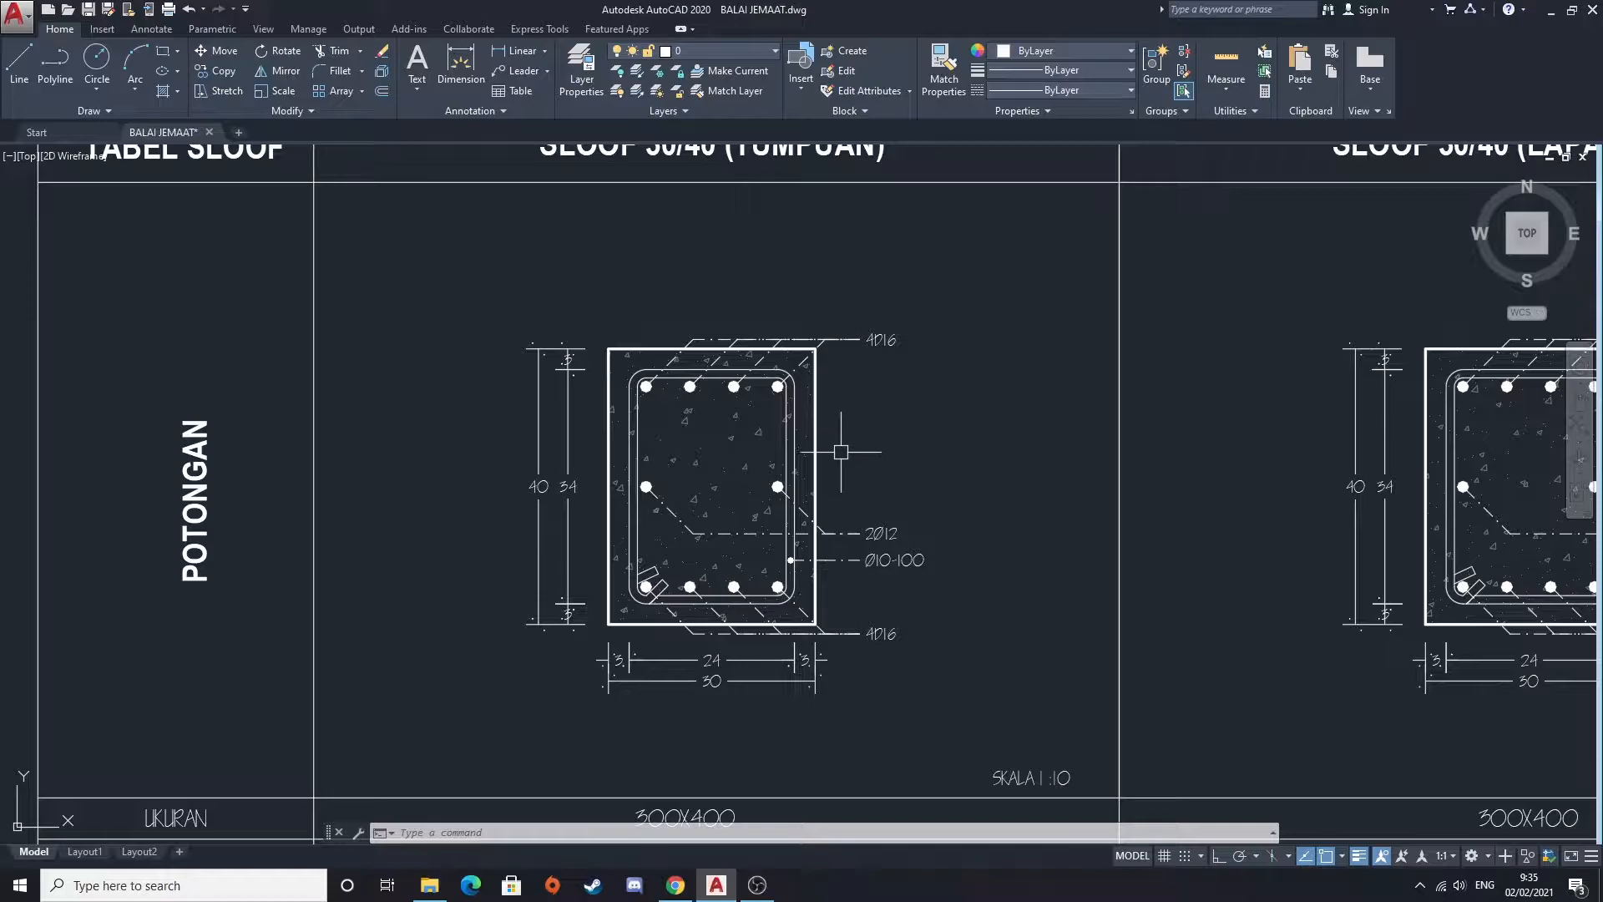
{"action": "middle_click_drag", "start_coordinate": [689, 518], "coordinate": [736, 486]}
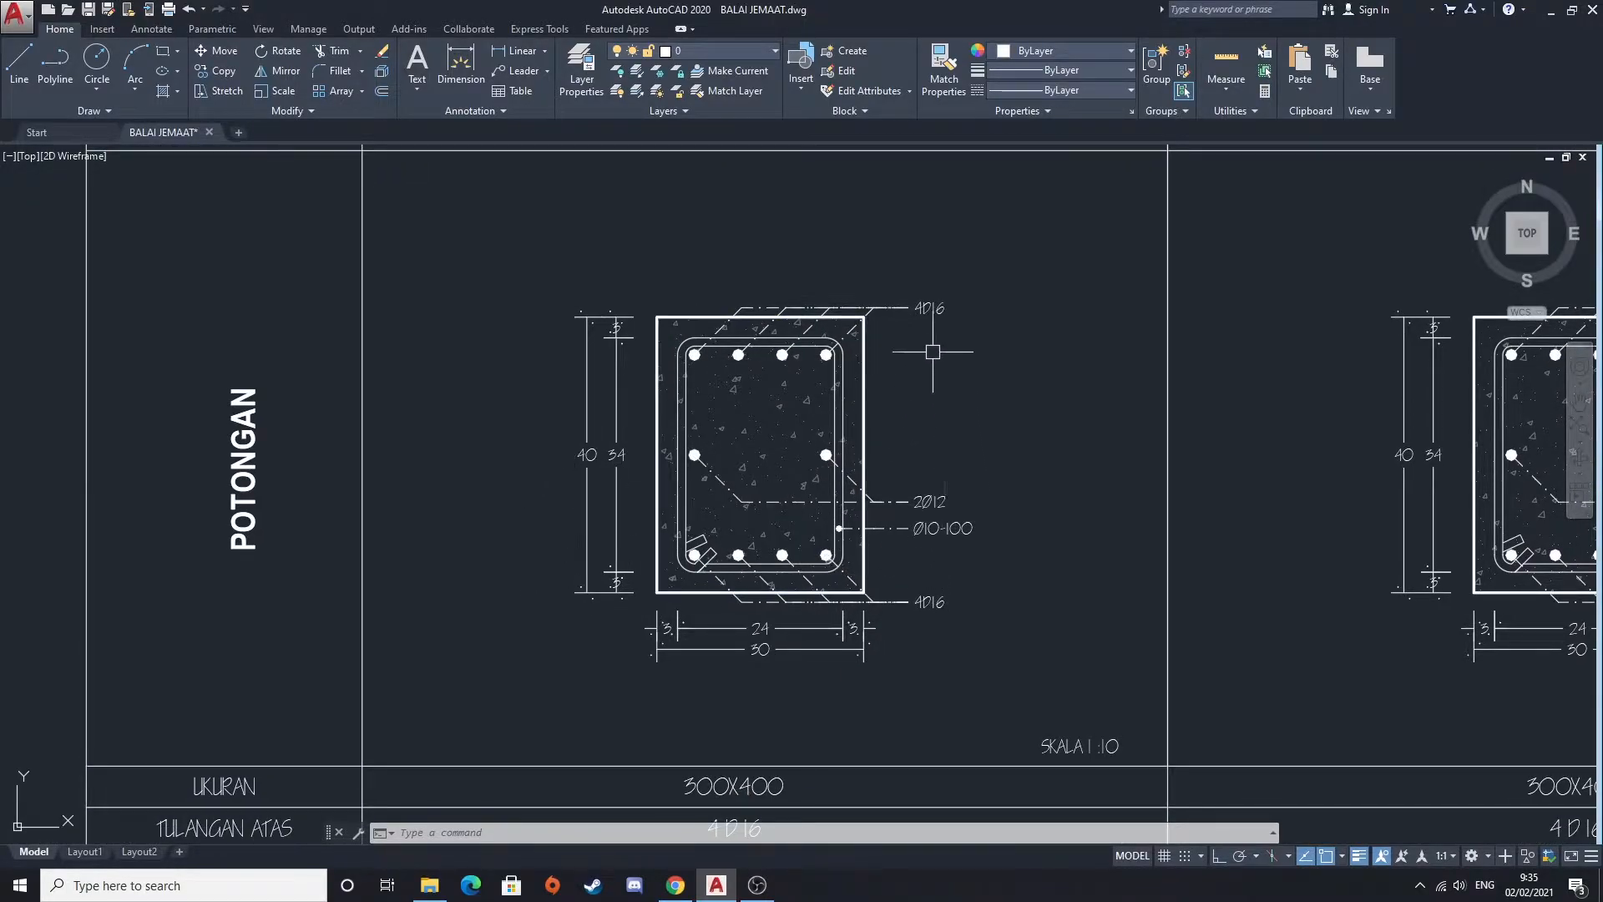
{"action": "scroll", "coordinate": [851, 310], "scroll_direction": "up", "scroll_amount": 2}
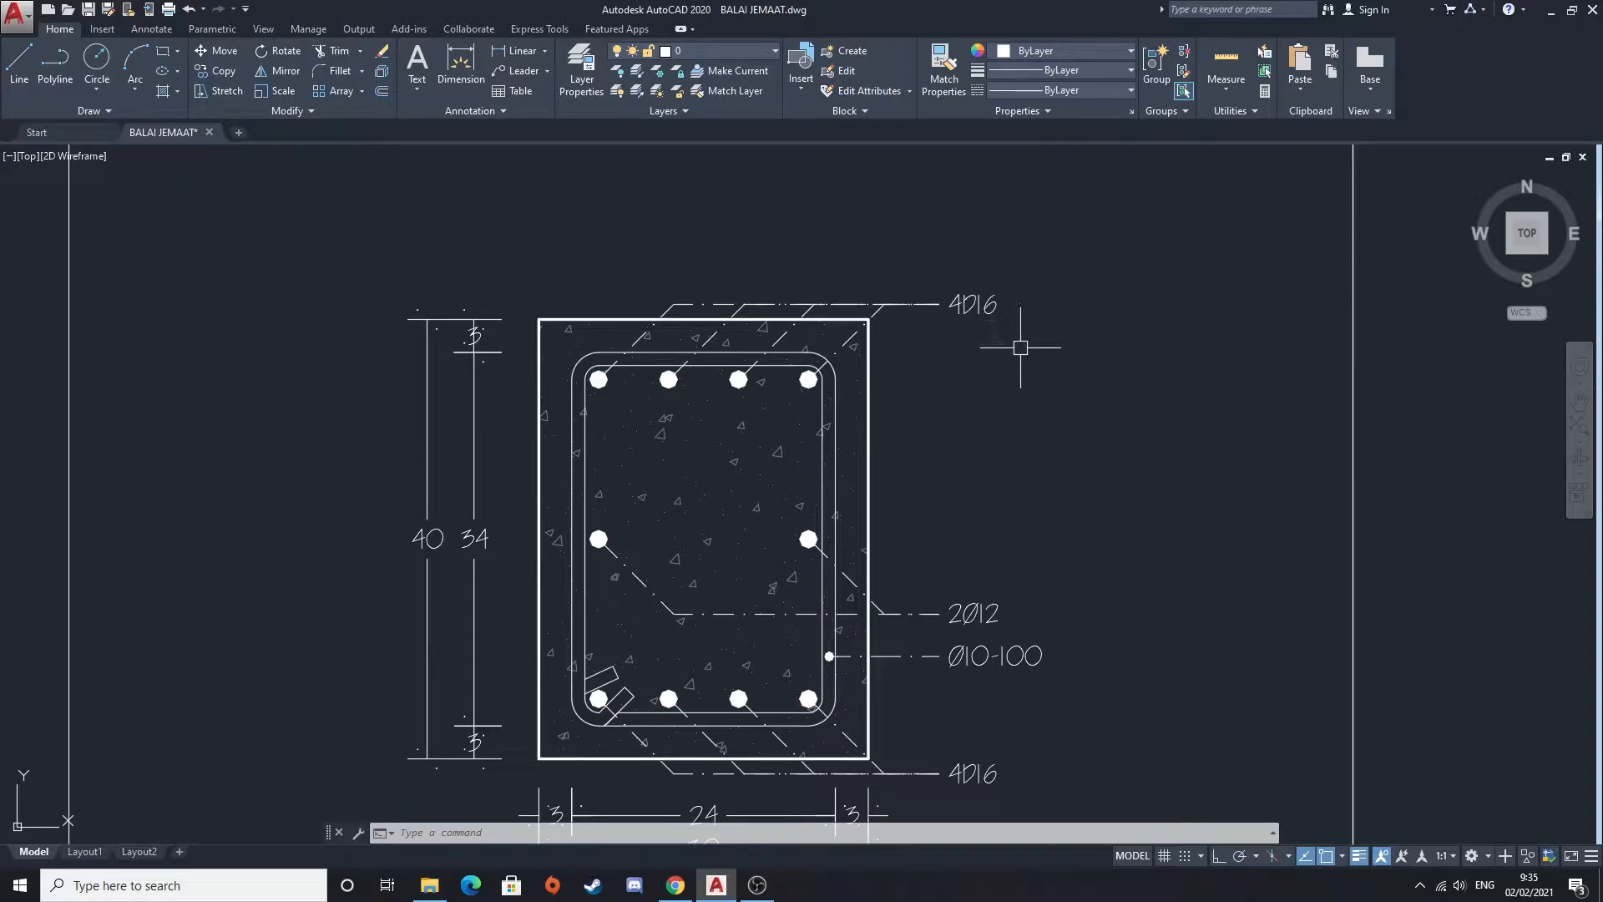
{"action": "middle_click_drag", "start_coordinate": [947, 561], "coordinate": [917, 410]}
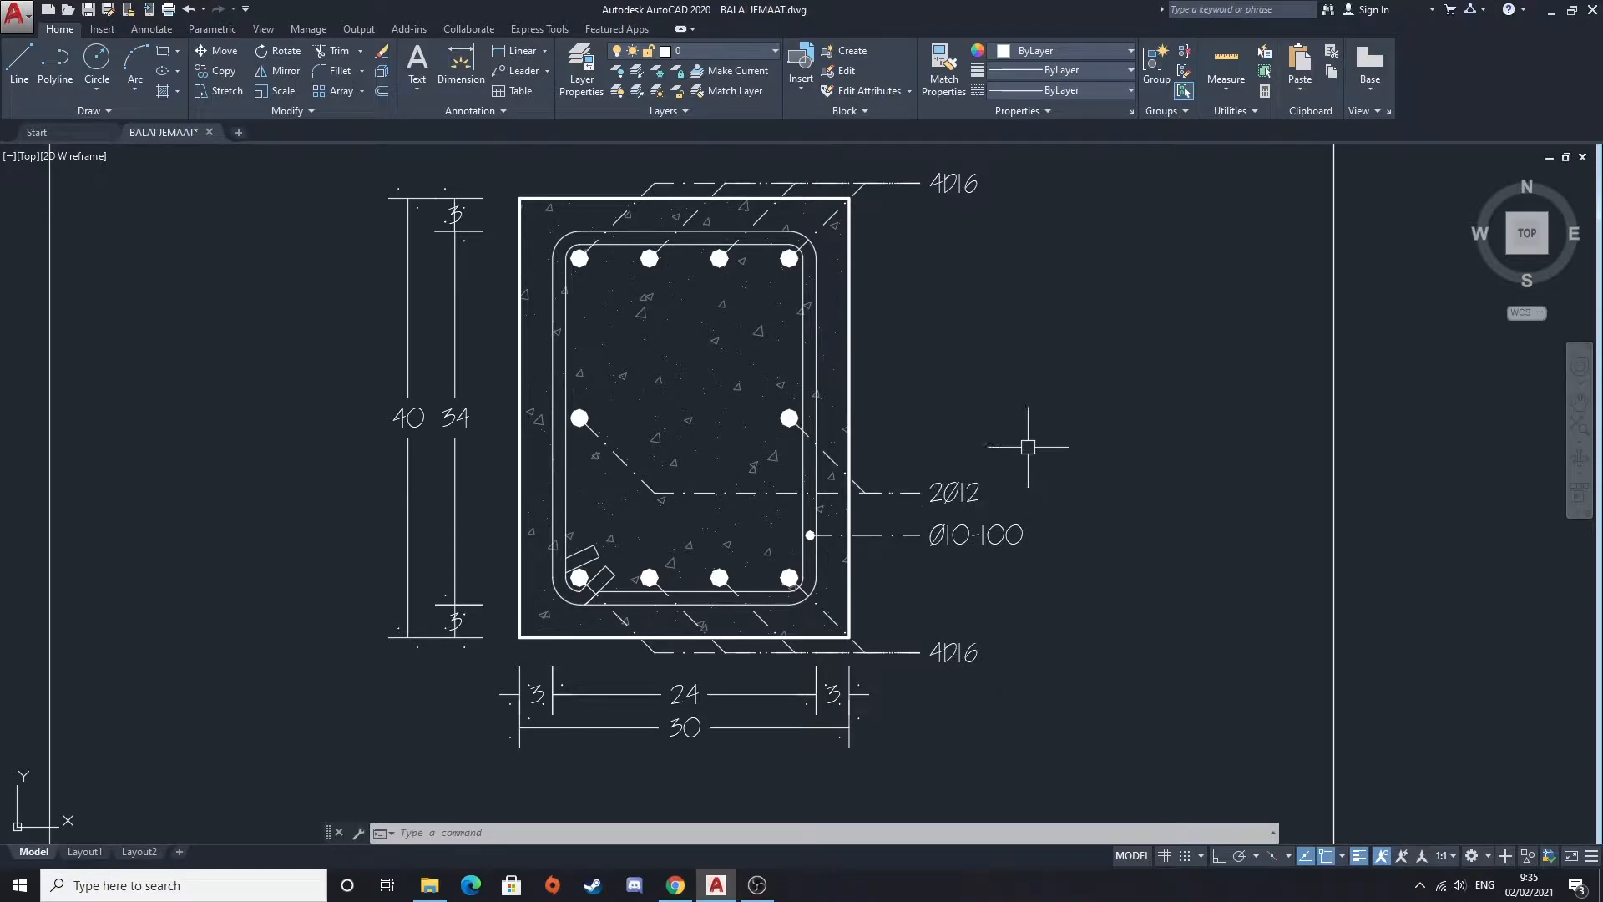
{"action": "scroll", "coordinate": [934, 511], "scroll_direction": "up", "scroll_amount": 2}
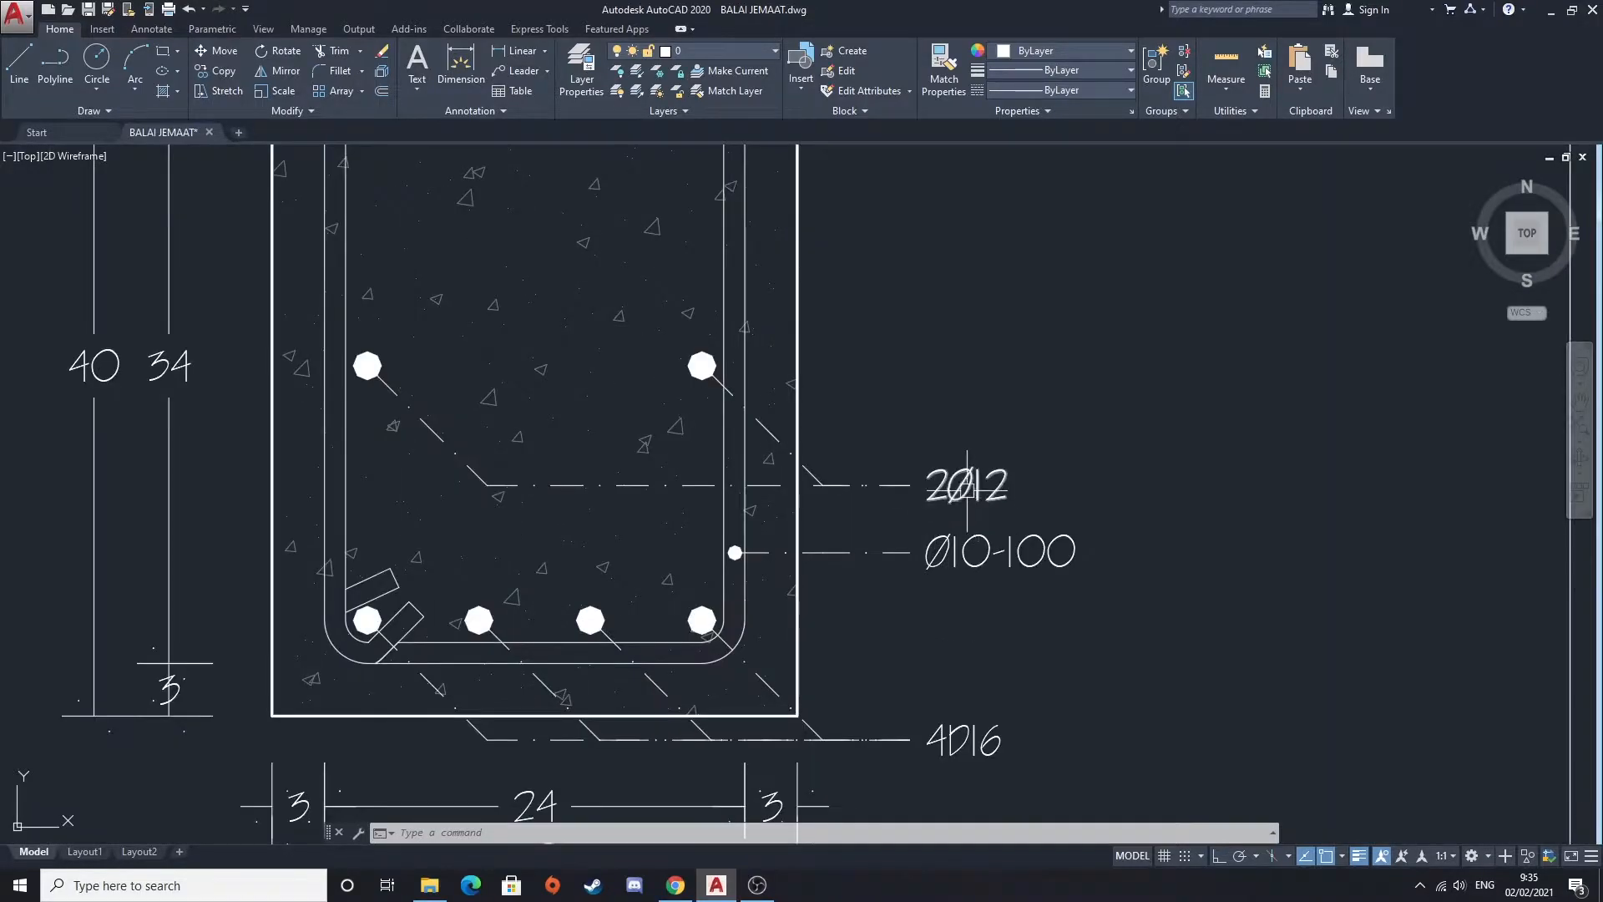
{"action": "scroll", "coordinate": [970, 489], "scroll_direction": "down", "scroll_amount": 2}
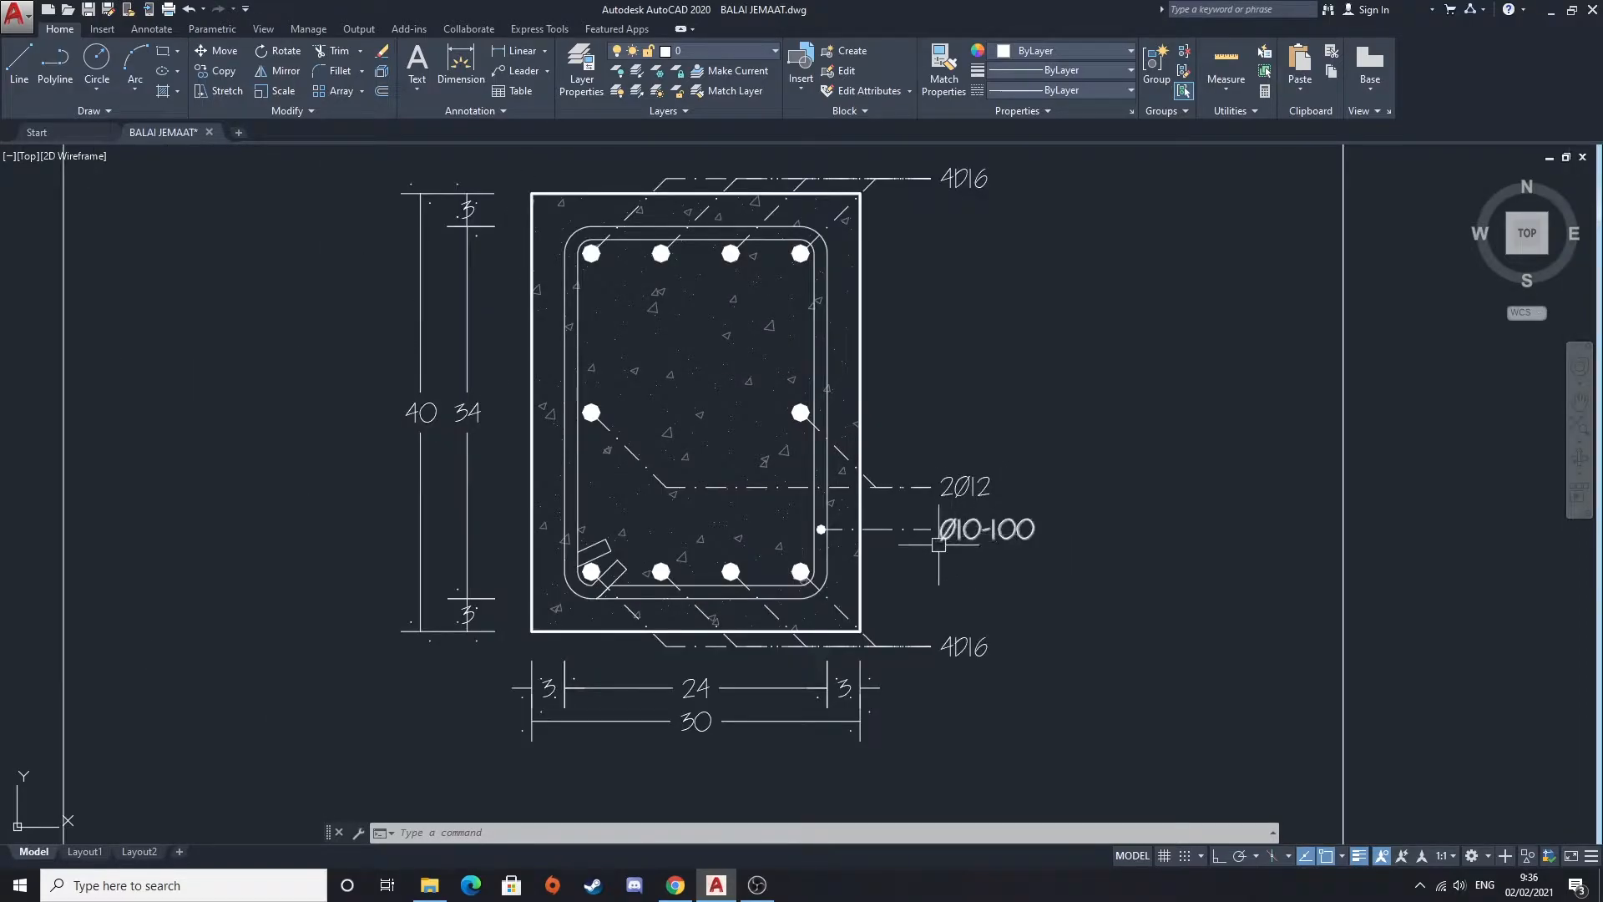
{"action": "scroll", "coordinate": [938, 544], "scroll_direction": "up", "scroll_amount": 2}
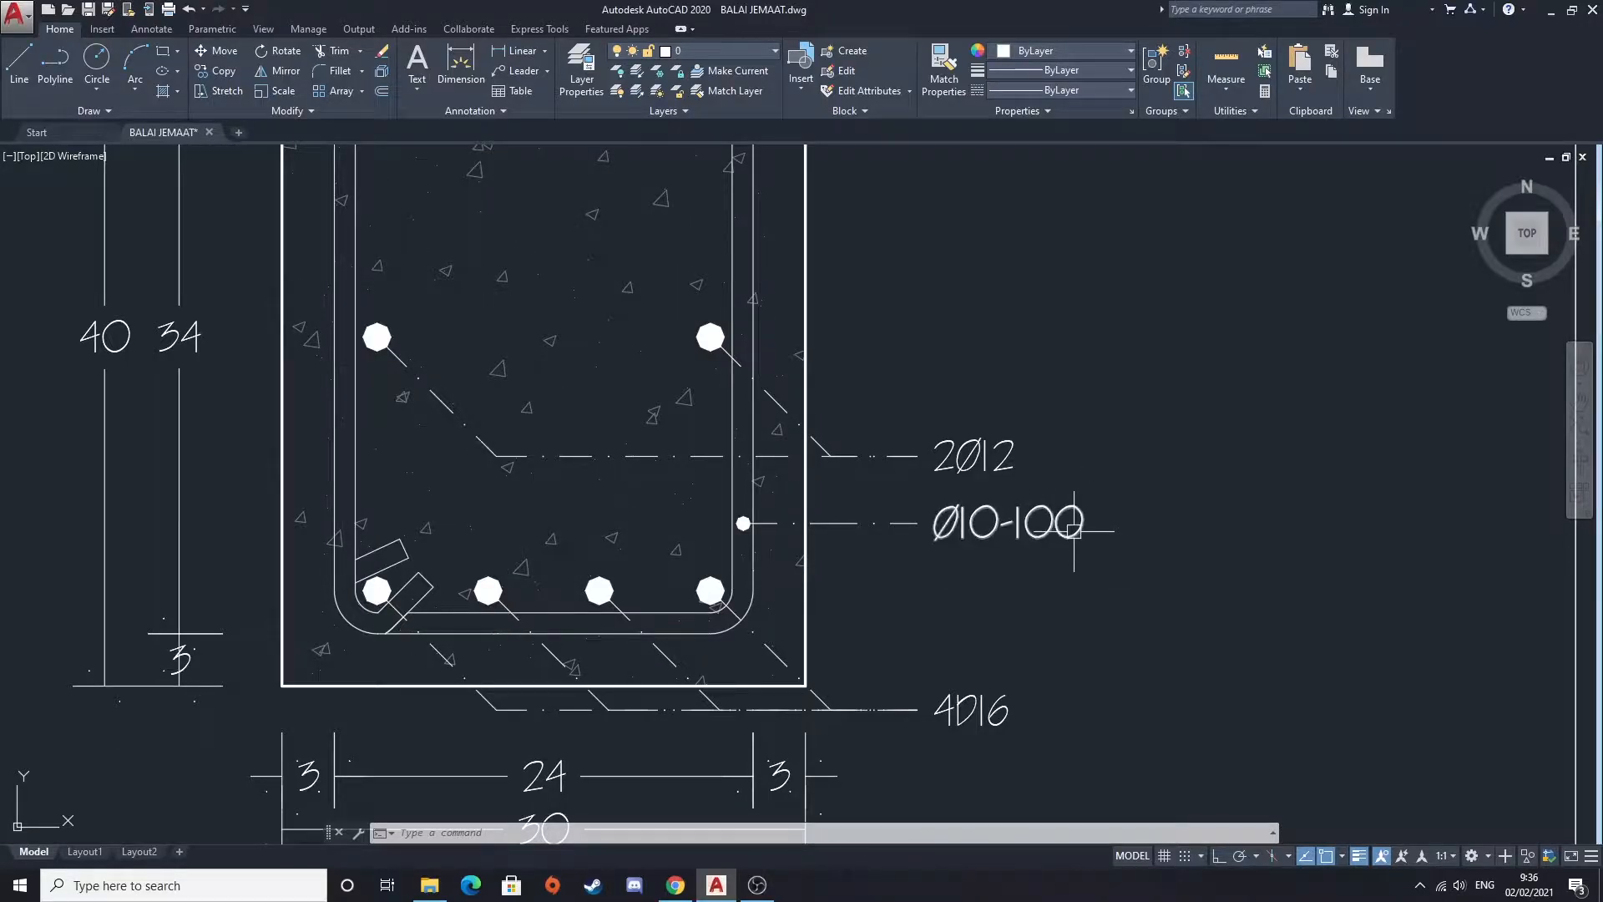
Review the reinforcement callouts of the SLOOF 30/40 (TUMPUAN) section from the bottom bars up to the top bars
{"action": "scroll", "coordinate": [1074, 529], "scroll_direction": "down", "scroll_amount": 2}
{"action": "scroll", "coordinate": [1002, 591], "scroll_direction": "down", "scroll_amount": 2}
{"action": "middle_click_drag", "start_coordinate": [1002, 591], "coordinate": [810, 559]}
{"action": "scroll", "coordinate": [793, 567], "scroll_direction": "up", "scroll_amount": 2}
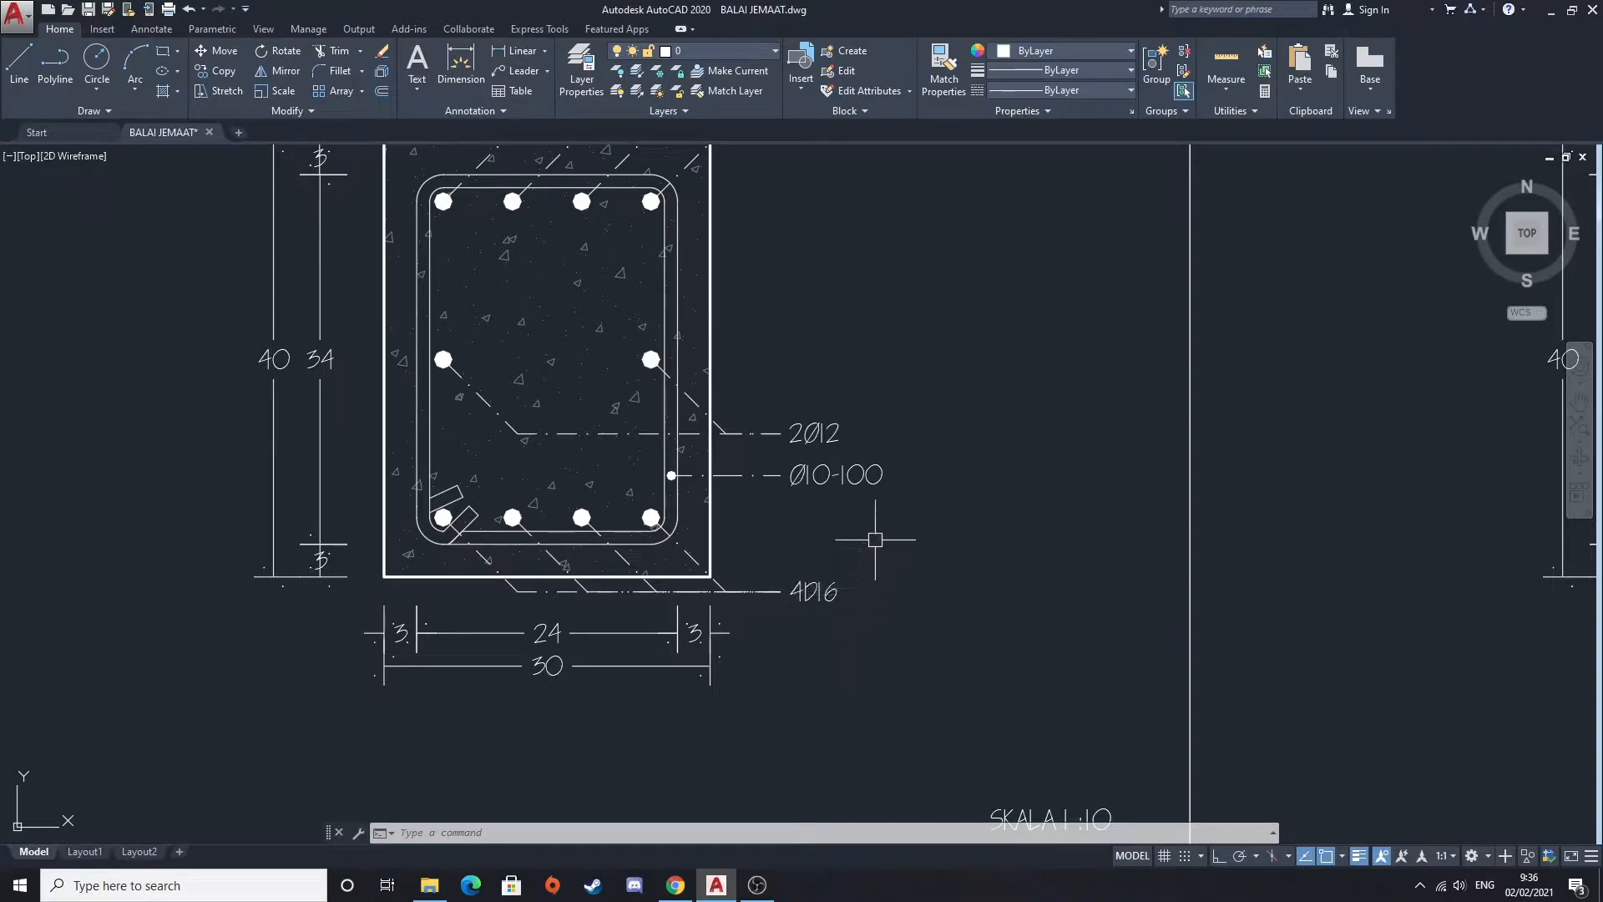
{"action": "scroll", "coordinate": [872, 501], "scroll_direction": "up", "scroll_amount": 2}
{"action": "middle_click_drag", "start_coordinate": [859, 447], "coordinate": [830, 609]}
{"action": "scroll", "coordinate": [830, 609], "scroll_direction": "down", "scroll_amount": 2}
{"action": "middle_click_drag", "start_coordinate": [785, 506], "coordinate": [796, 546]}
{"action": "scroll", "coordinate": [760, 313], "scroll_direction": "up", "scroll_amount": 4}
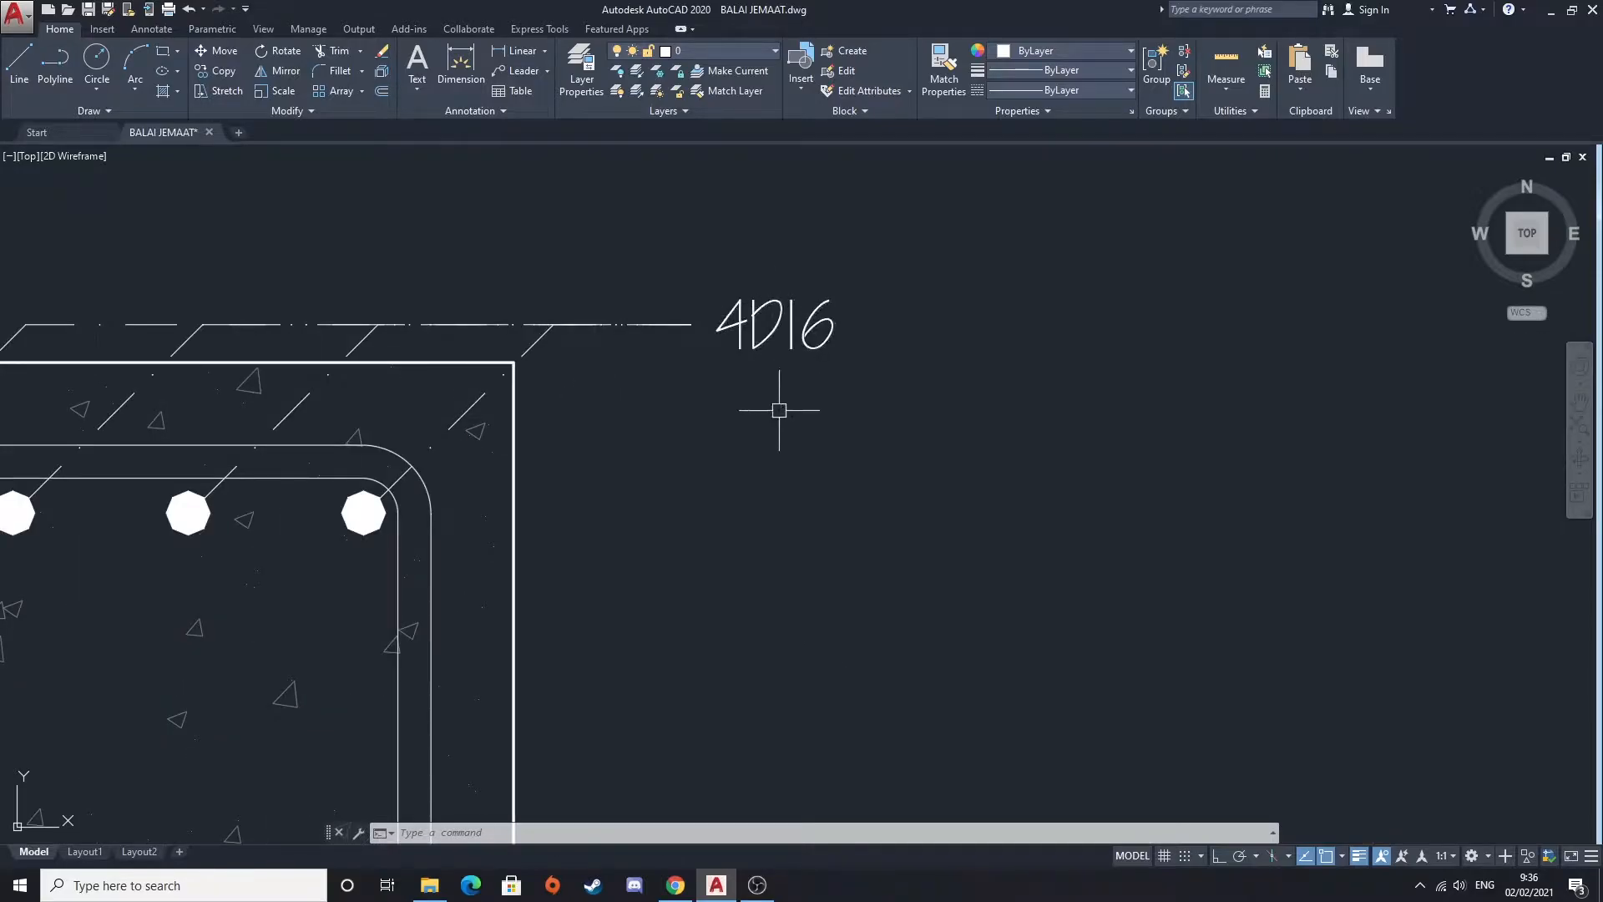
Examine the top bar callout of the SLOOF 30/40 (TUMPUAN) section for its bar count, type and diameter notation
{"action": "scroll", "coordinate": [776, 401], "scroll_direction": "down", "scroll_amount": 2}
{"action": "middle_click_drag", "start_coordinate": [762, 458], "coordinate": [764, 269]}
{"action": "mouse_move", "coordinate": [794, 518]}
{"action": "middle_mouse_down"}
{"action": "mouse_move", "coordinate": [794, 427]}
{"action": "mouse_move", "coordinate": [780, 675]}
{"action": "middle_mouse_up"}
{"action": "scroll", "coordinate": [766, 551], "scroll_direction": "up", "scroll_amount": 2}
{"action": "scroll", "coordinate": [767, 551], "scroll_direction": "down", "scroll_amount": 1}
{"action": "scroll", "coordinate": [780, 675], "scroll_direction": "down", "scroll_amount": 3}
{"action": "scroll", "coordinate": [741, 358], "scroll_direction": "up", "scroll_amount": 4}
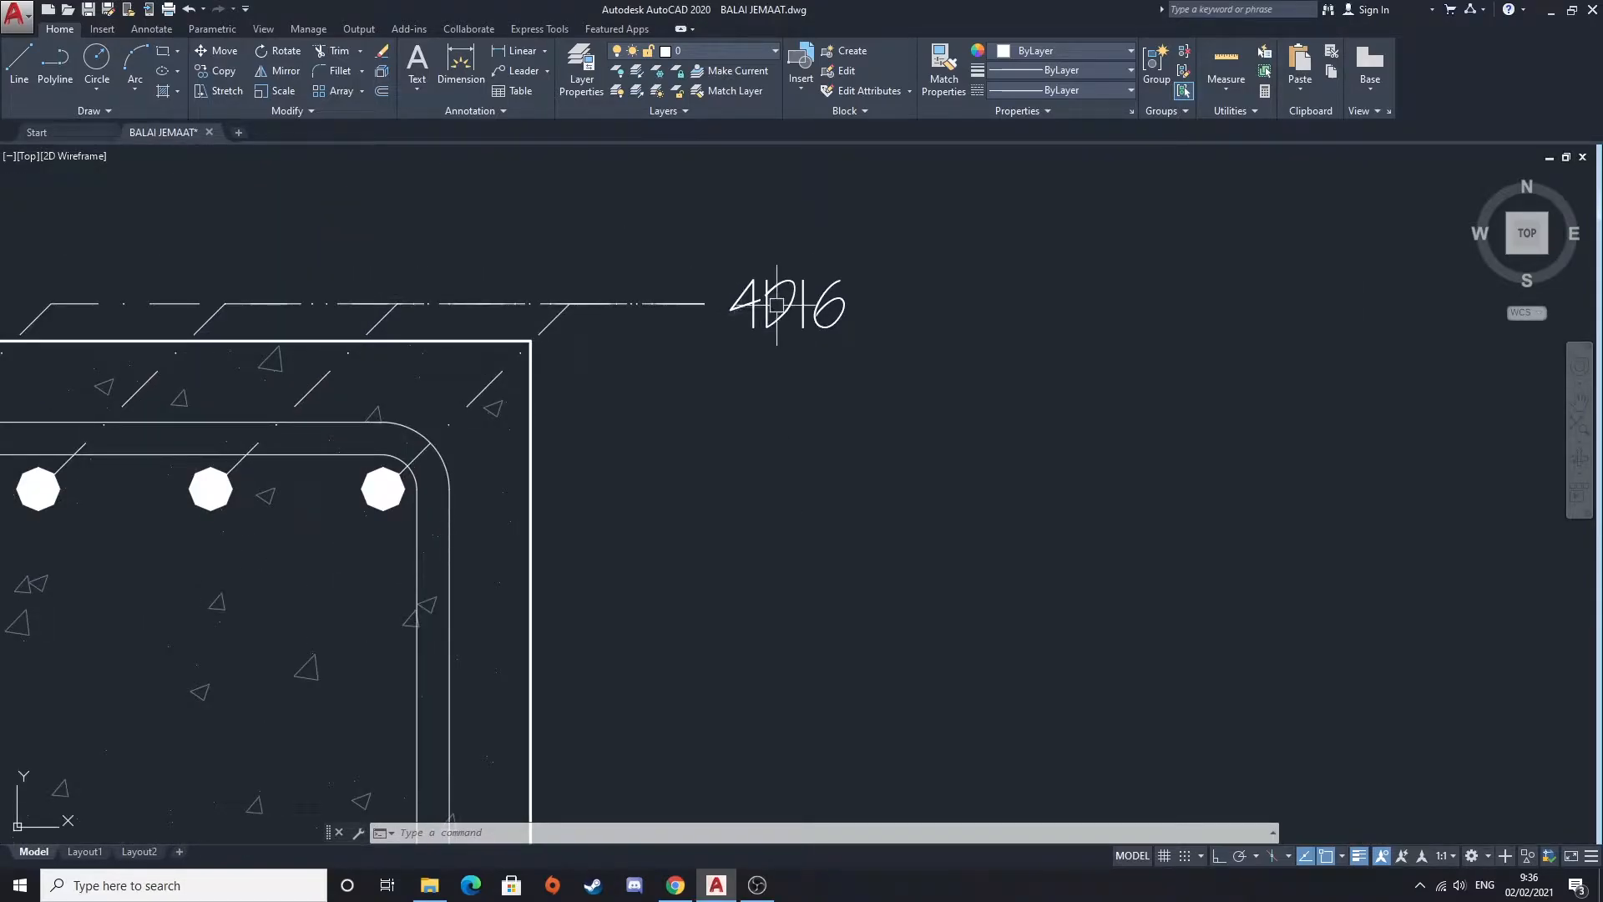
{"action": "left_click", "coordinate": [743, 221]}
{"action": "left_click", "coordinate": [787, 334]}
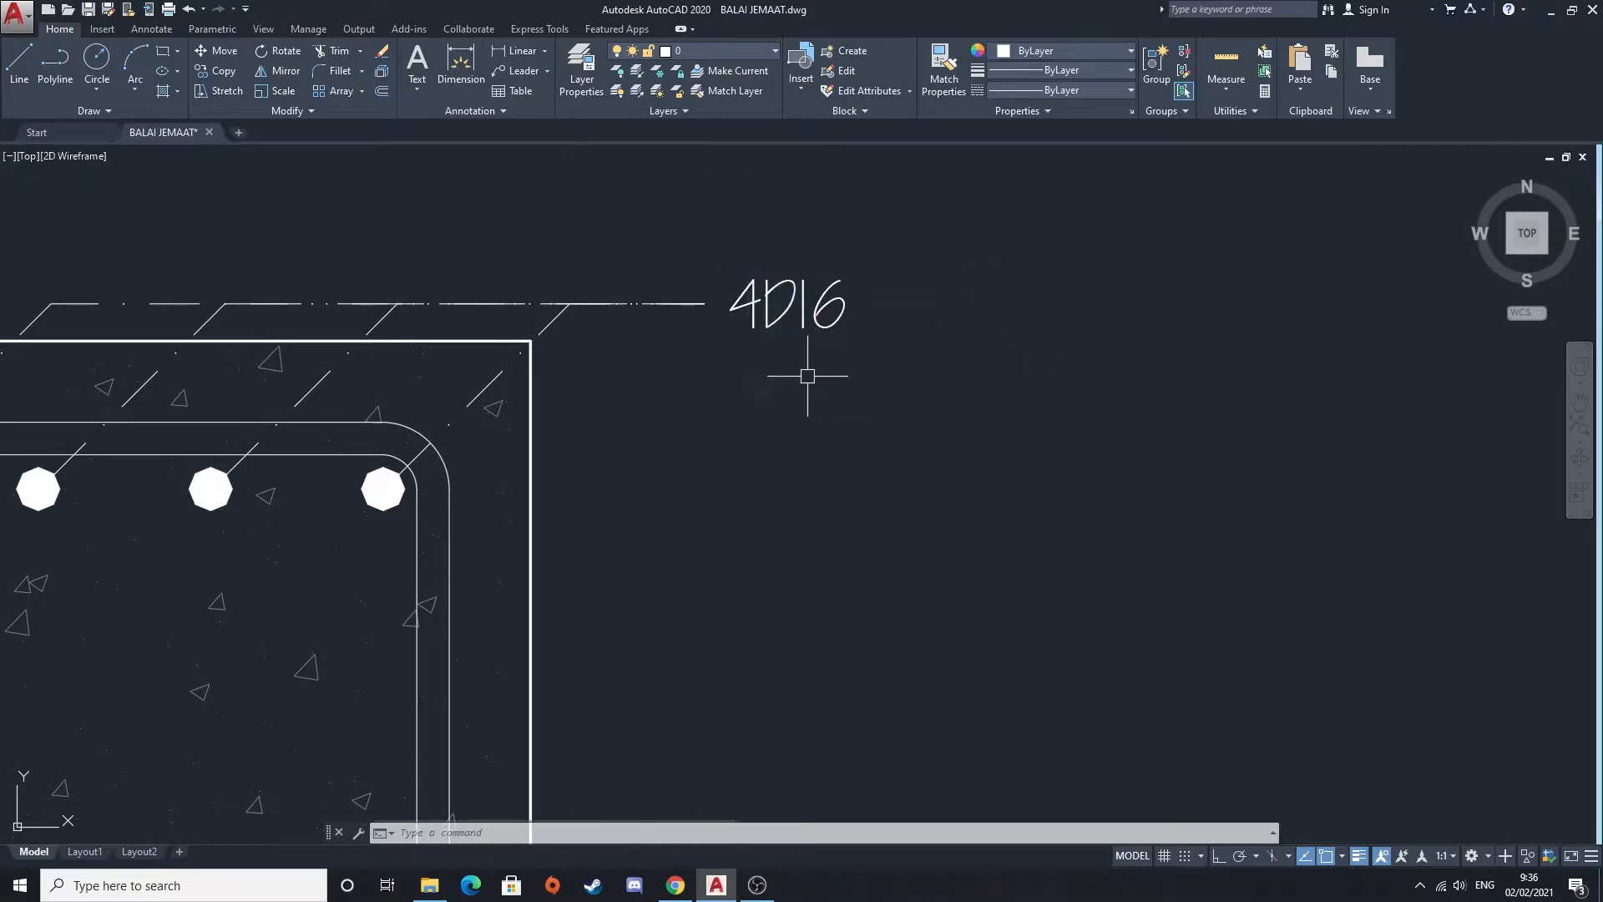
{"action": "left_click", "coordinate": [739, 236]}
{"action": "left_click", "coordinate": [811, 347]}
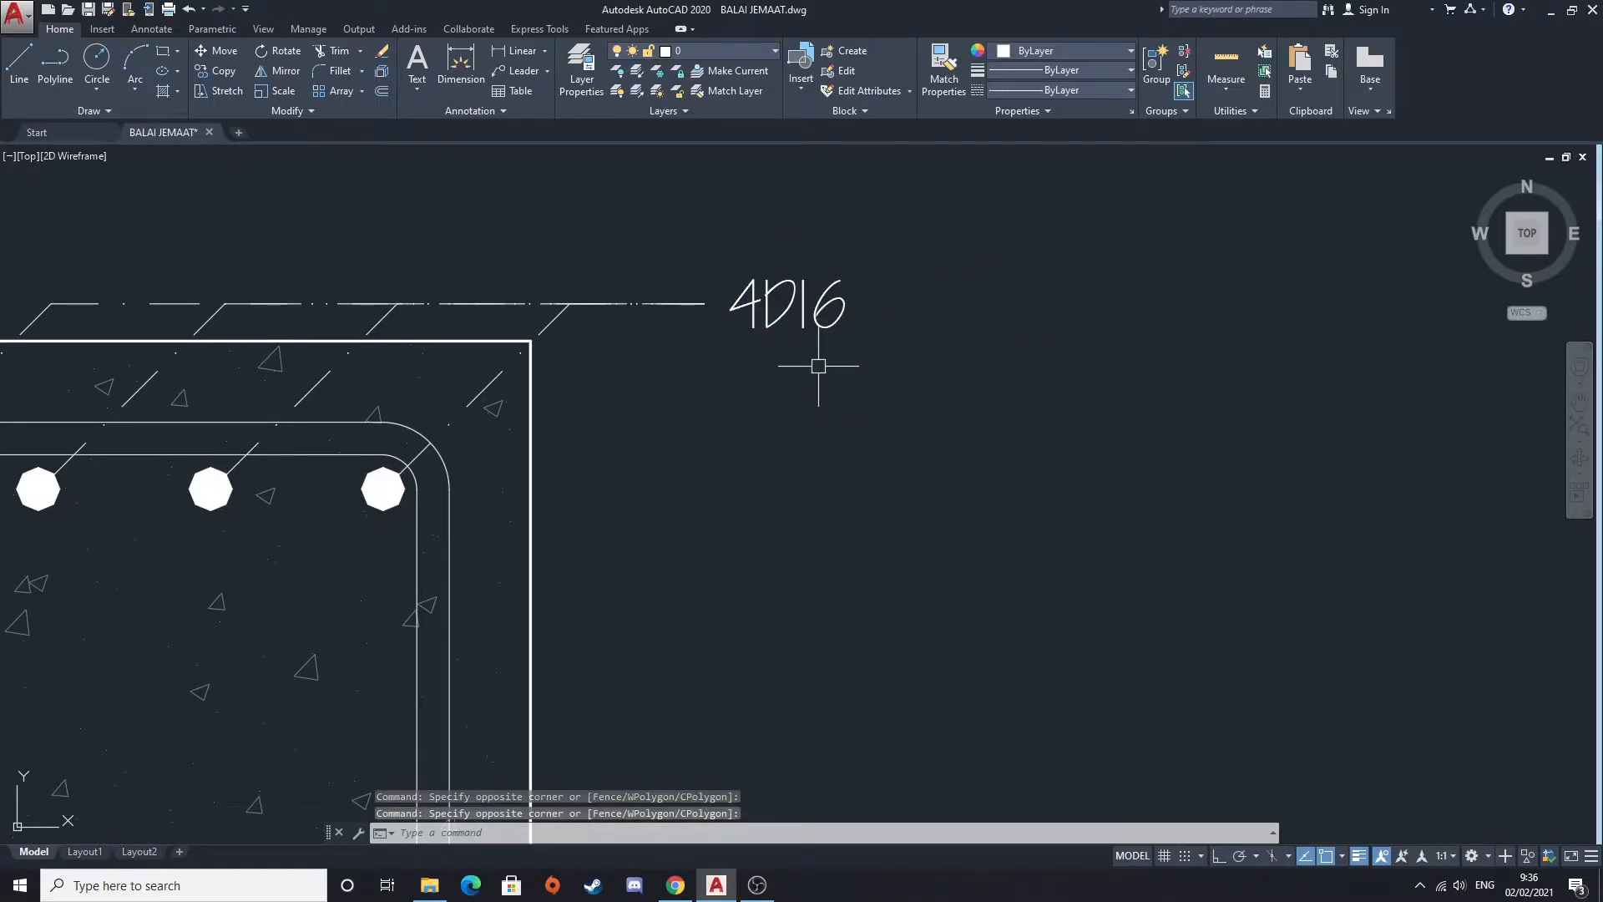
{"action": "left_click", "coordinate": [744, 217]}
{"action": "left_click", "coordinate": [801, 336]}
{"action": "left_click", "coordinate": [747, 237]}
{"action": "left_click", "coordinate": [813, 357]}
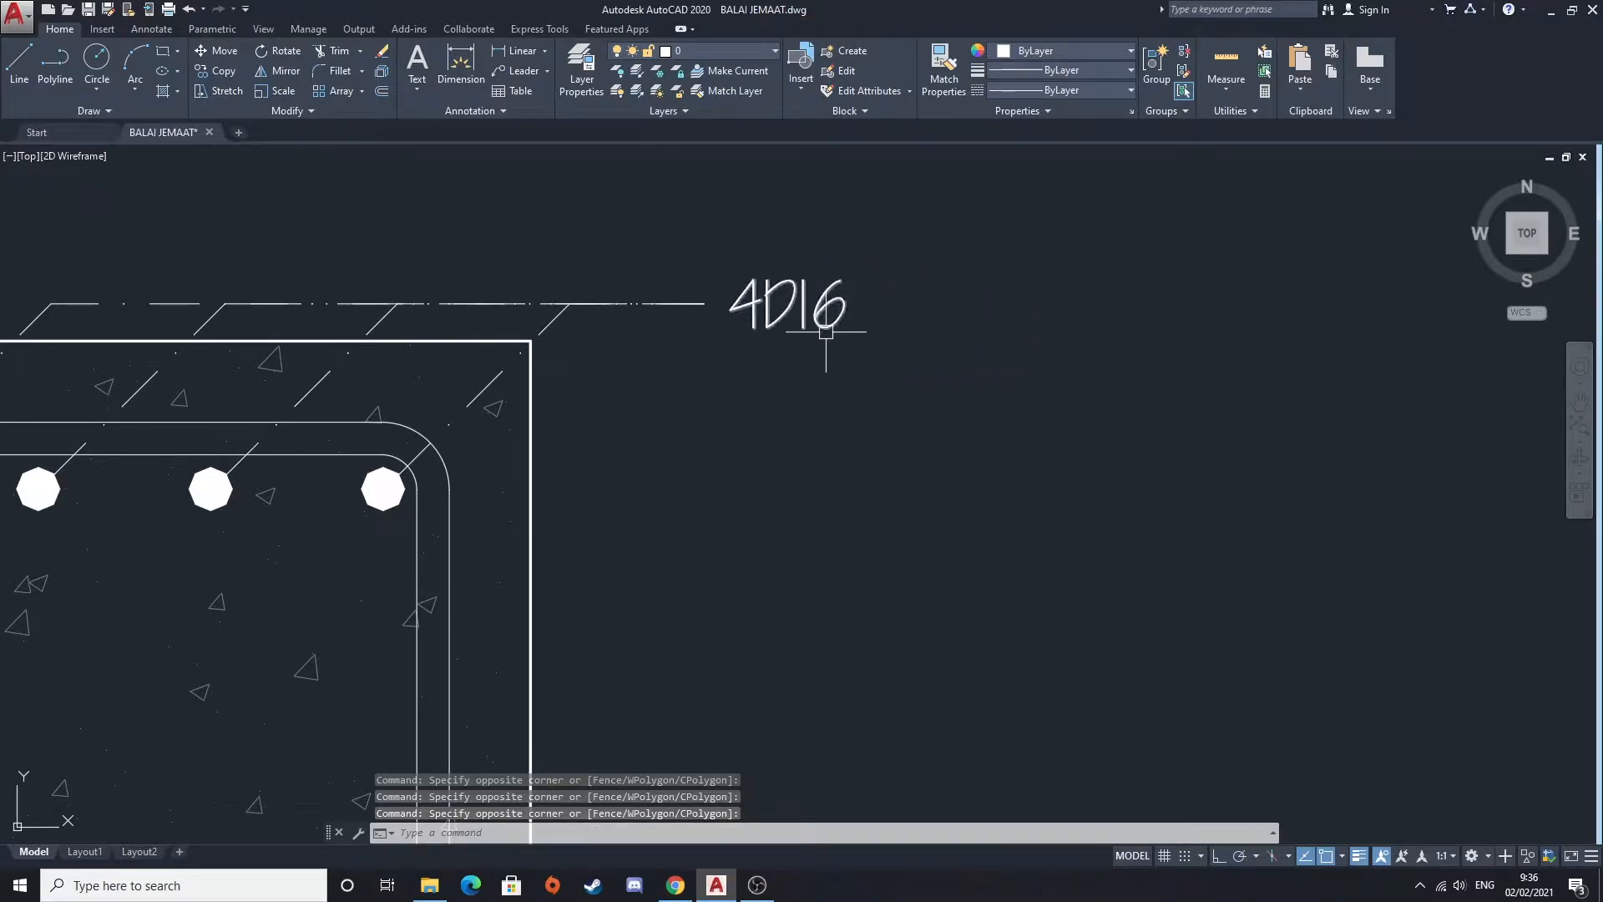
Compare the middle bar and stirrup callout notation on the SLOOF 30/40 (TUMPUAN) section
{"action": "scroll", "coordinate": [829, 338], "scroll_direction": "down", "scroll_amount": 2}
{"action": "middle_click_drag", "start_coordinate": [762, 490], "coordinate": [789, 427]}
{"action": "scroll", "coordinate": [822, 477], "scroll_direction": "up", "scroll_amount": 4}
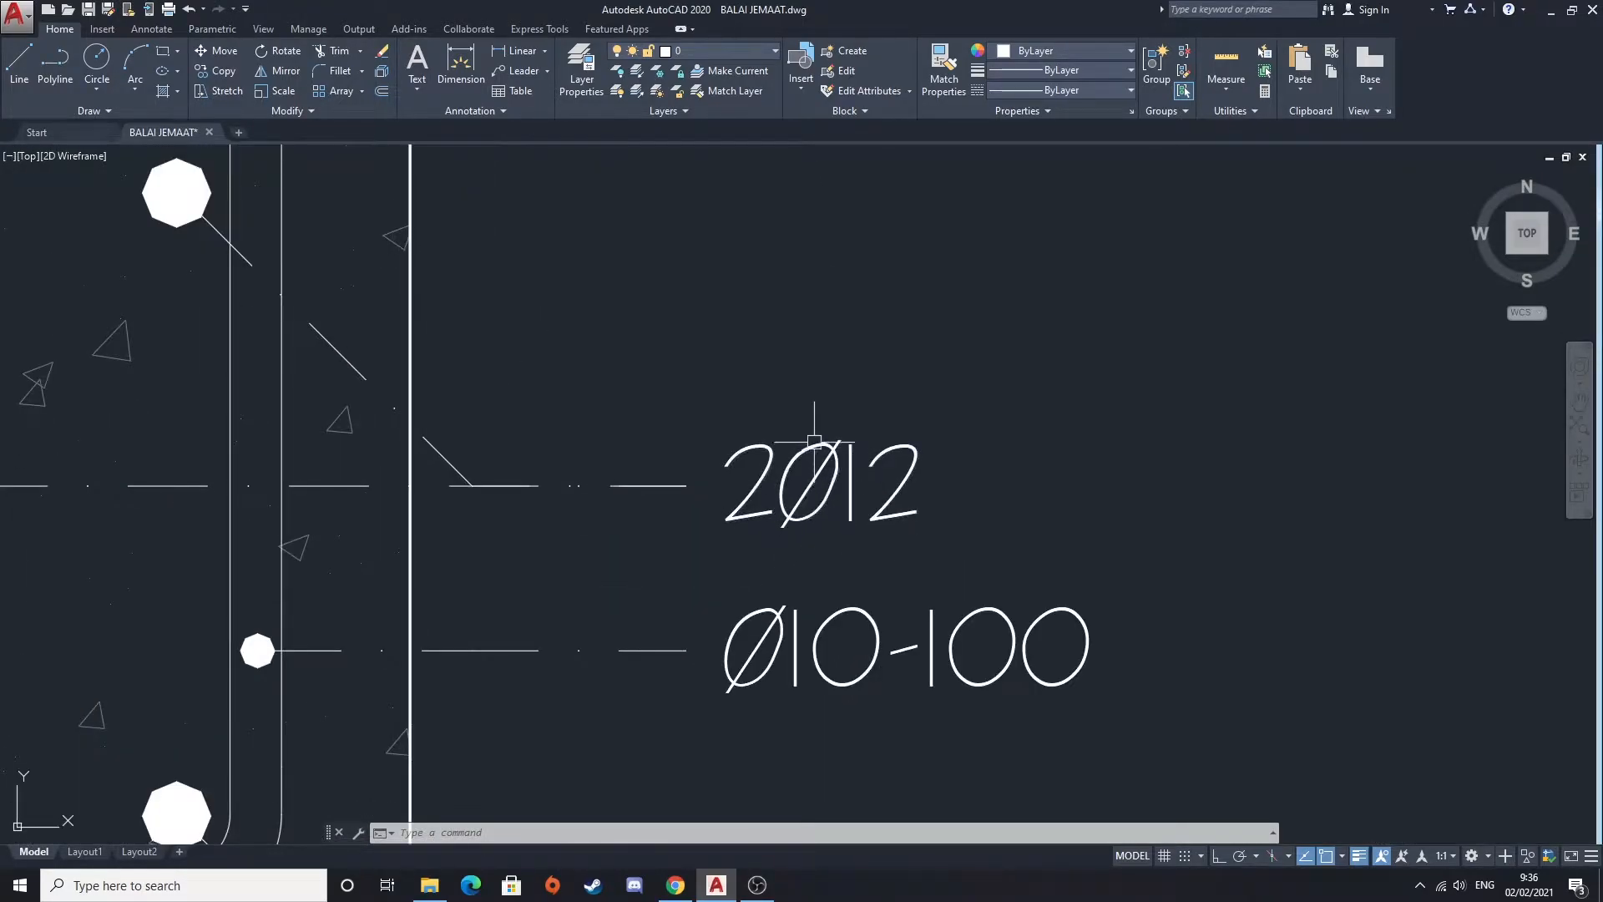
{"action": "scroll", "coordinate": [831, 432], "scroll_direction": "down", "scroll_amount": 6}
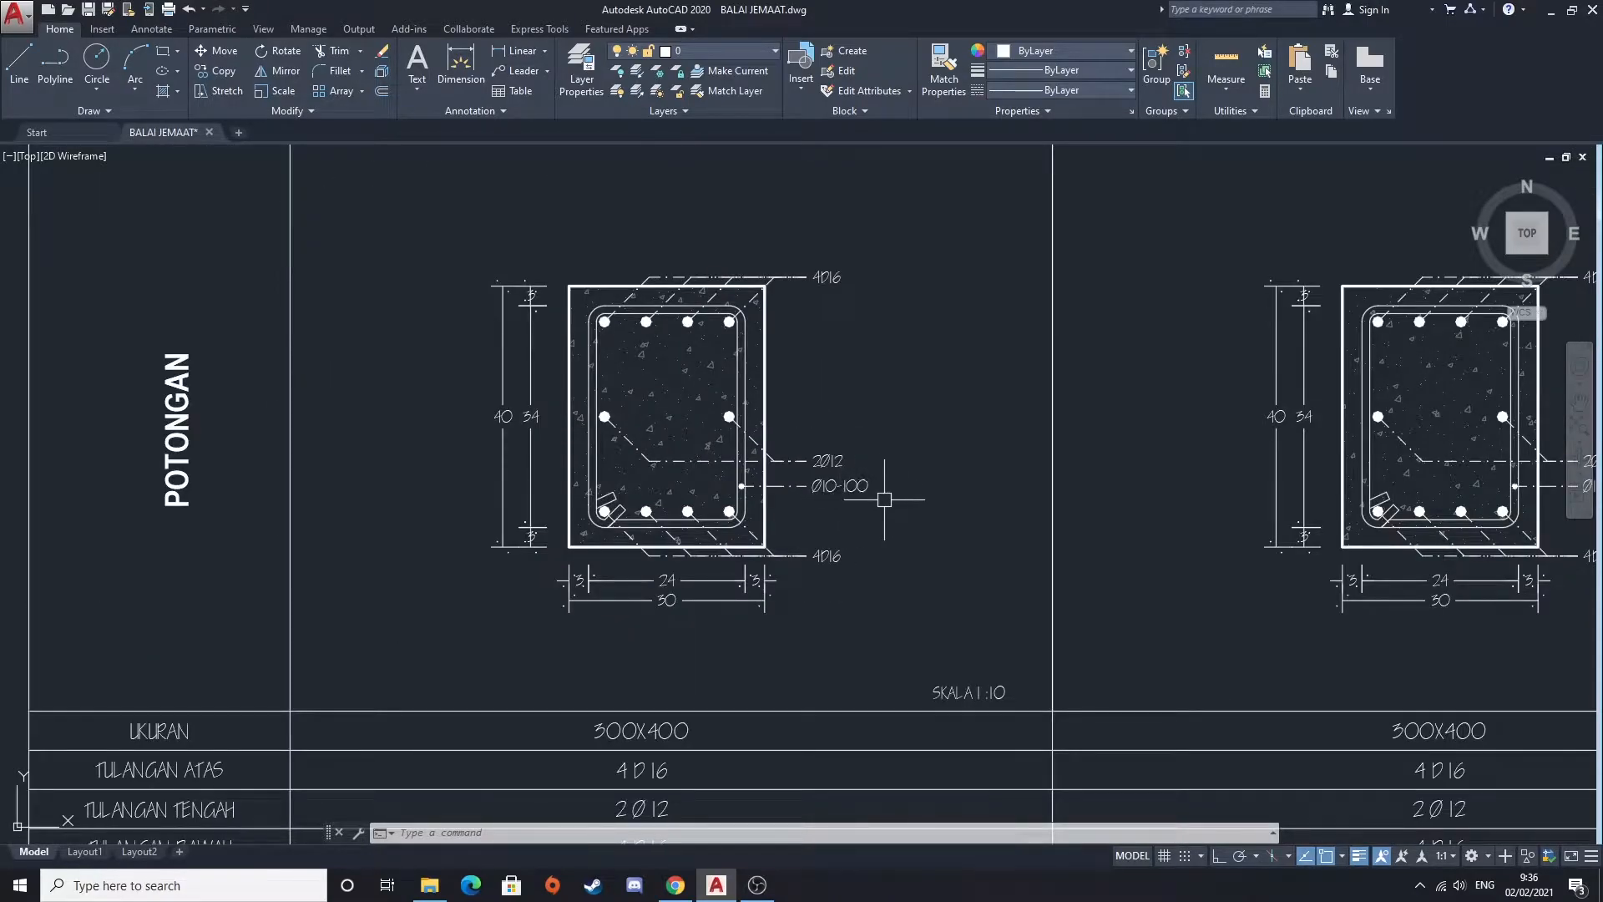
Compare the stirrup spacing callout of the SLOOF 30/40 (LAPANGAN) section with that of the TUMPUAN section
{"action": "middle_click_drag", "start_coordinate": [885, 499], "coordinate": [739, 492]}
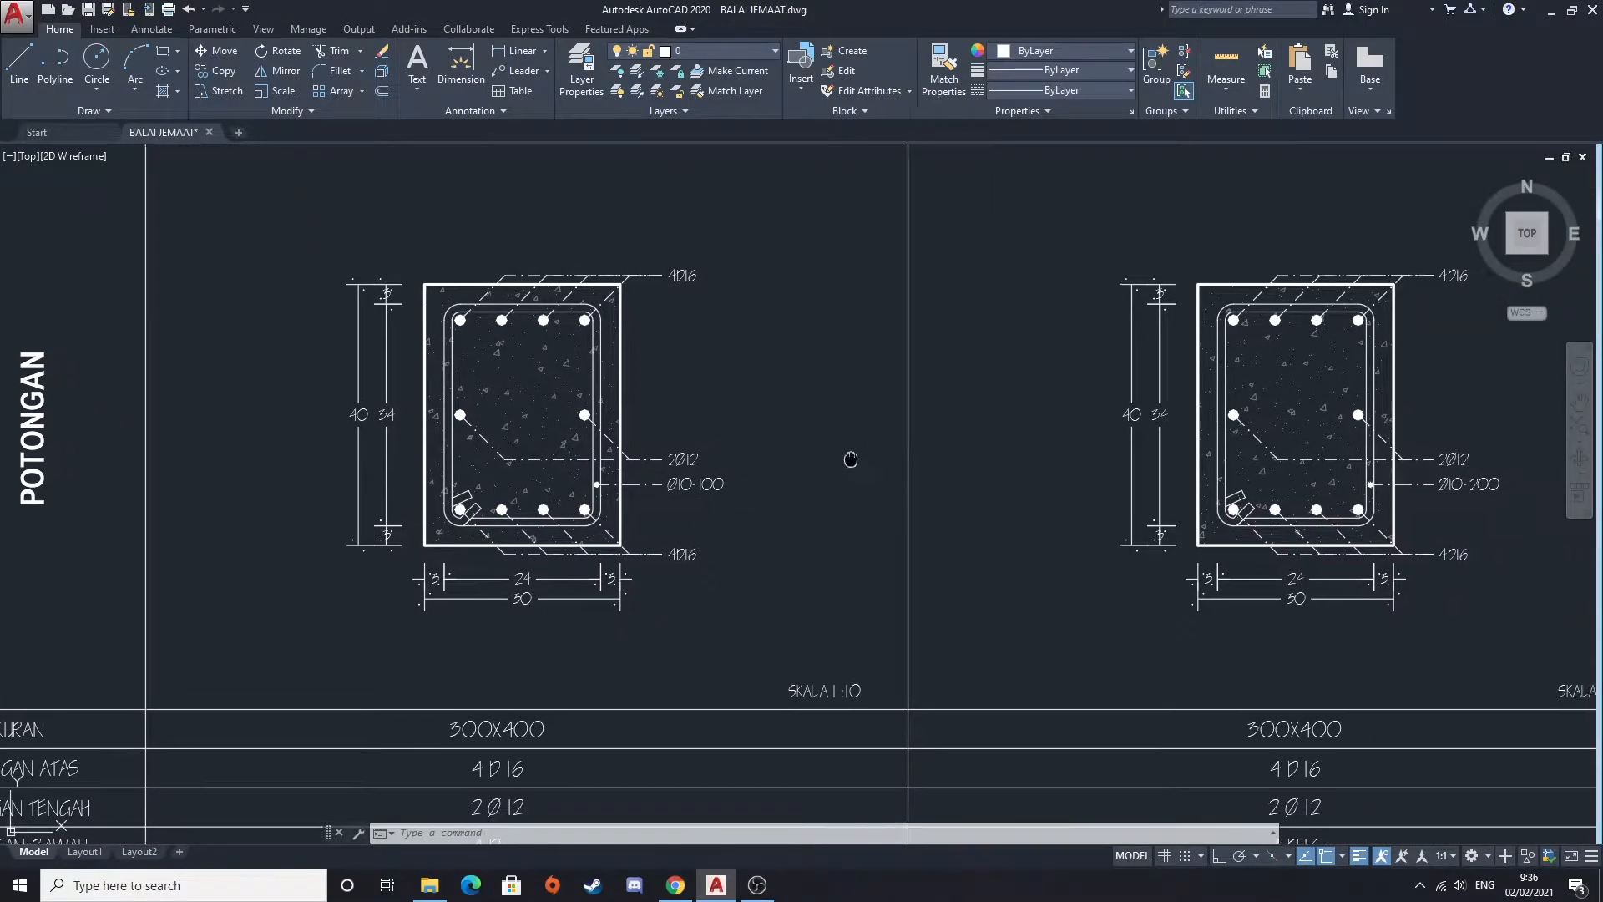
{"action": "middle_click_drag", "start_coordinate": [961, 289], "coordinate": [837, 422]}
{"action": "middle_click_drag", "start_coordinate": [1169, 423], "coordinate": [996, 367]}
{"action": "scroll", "coordinate": [1197, 577], "scroll_direction": "up", "scroll_amount": 4}
{"action": "scroll", "coordinate": [1197, 577], "scroll_direction": "down", "scroll_amount": 4}
{"action": "middle_click_drag", "start_coordinate": [1082, 546], "coordinate": [1028, 574]}
{"action": "scroll", "coordinate": [1028, 575], "scroll_direction": "up", "scroll_amount": 4}
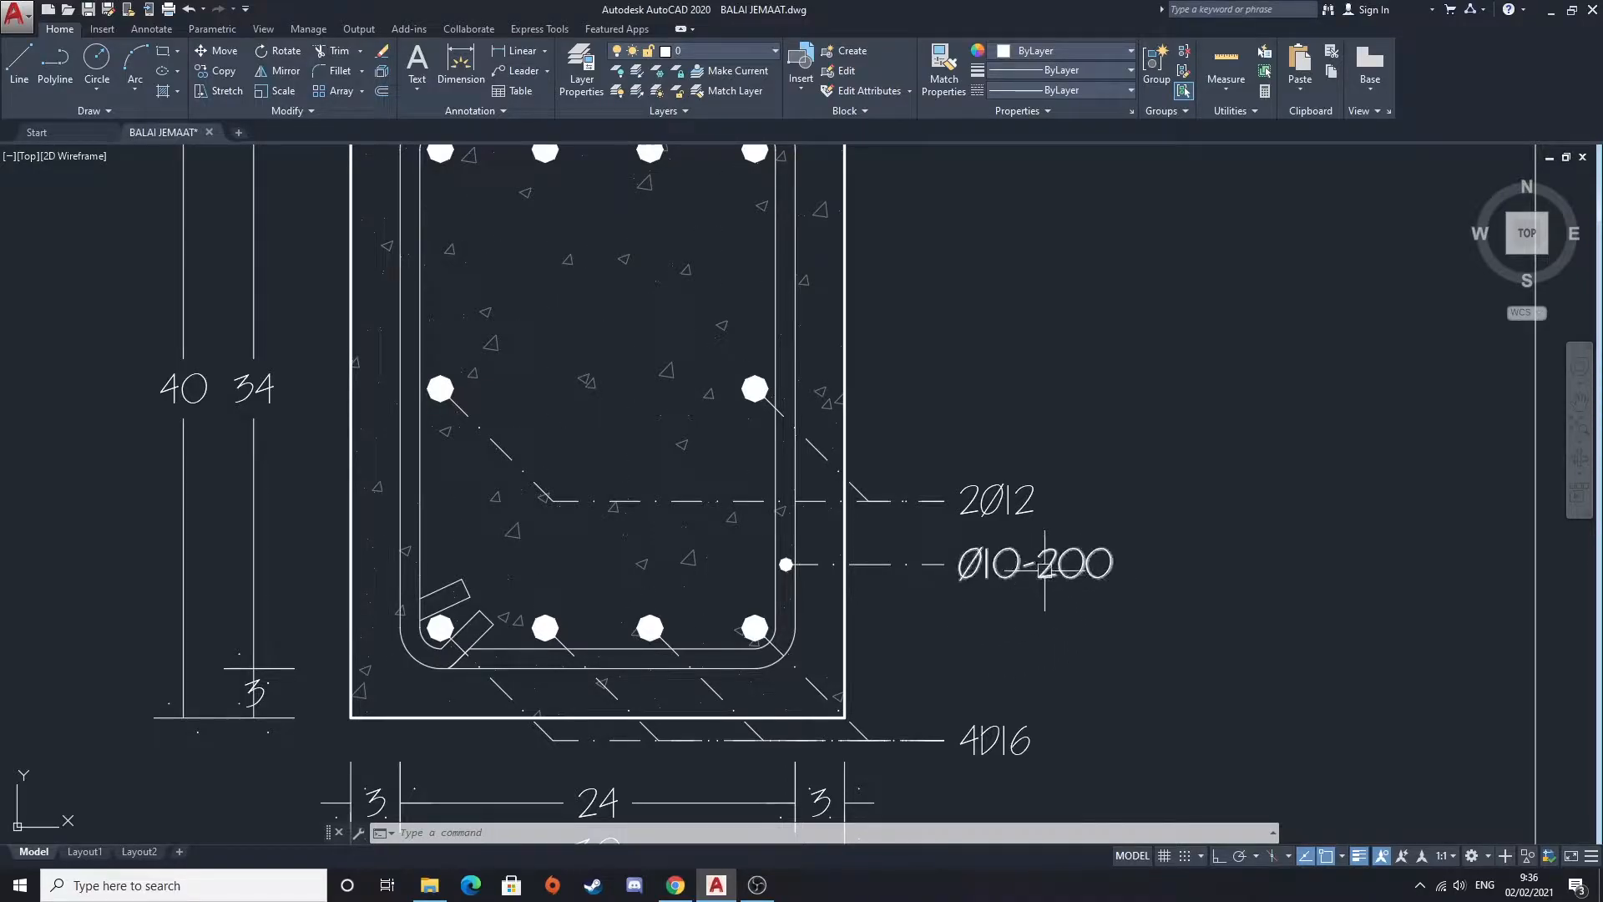
{"action": "scroll", "coordinate": [1073, 576], "scroll_direction": "down", "scroll_amount": 6}
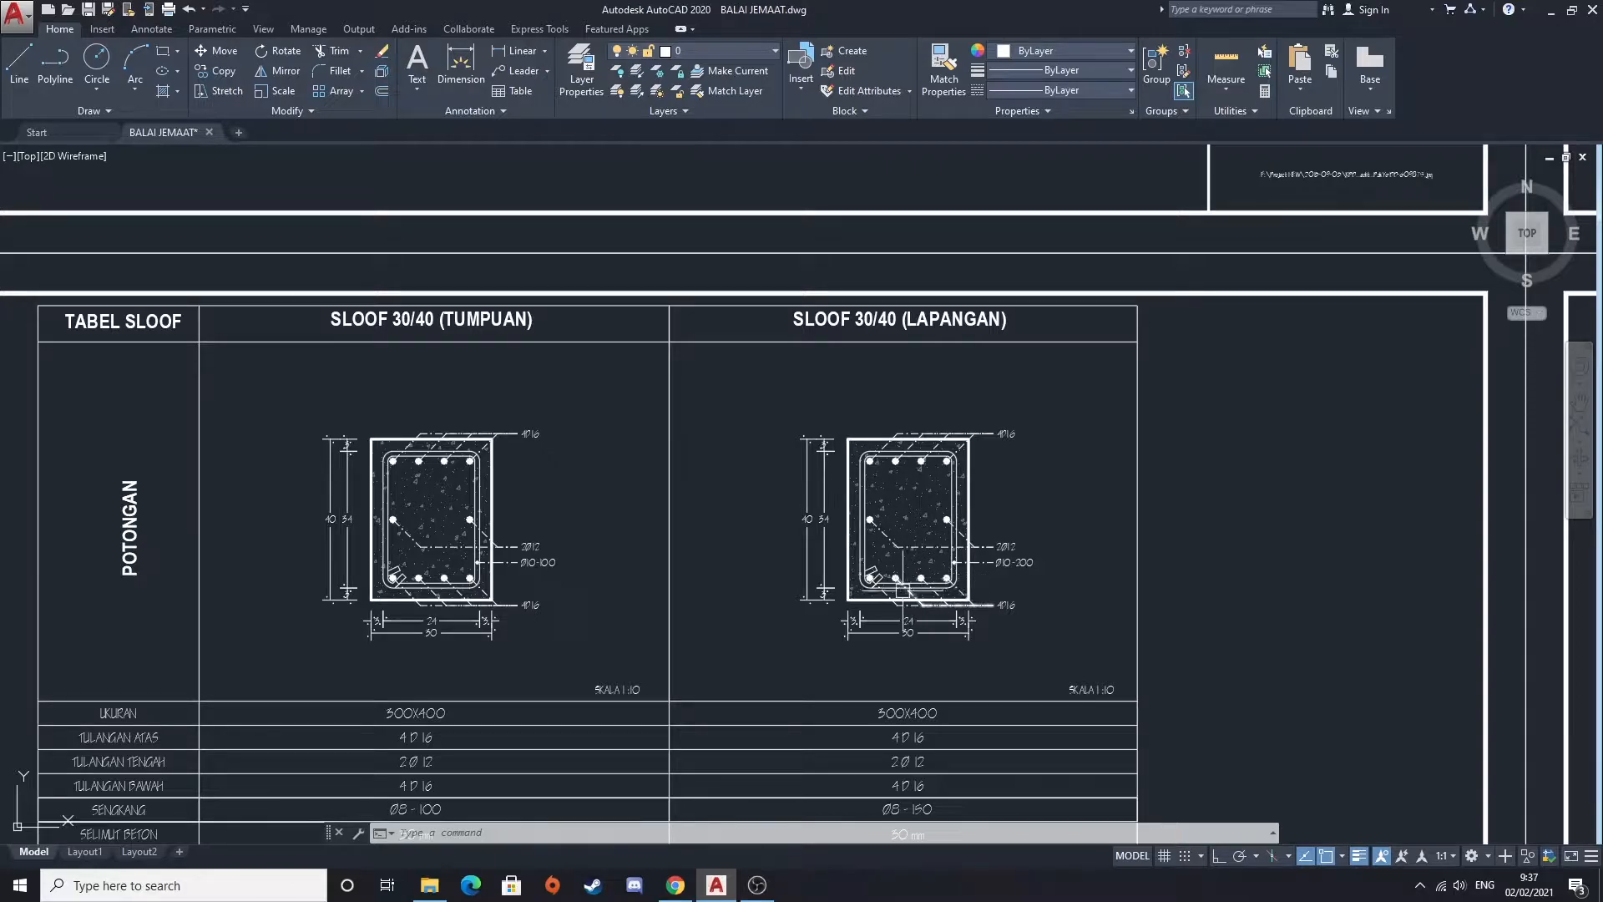
Locate the SLOOF 15/20 table below the 30/40 table and view its TUMPUAN and LAPANGAN sections
{"action": "middle_click_drag", "start_coordinate": [902, 596], "coordinate": [895, 483]}
{"action": "scroll", "coordinate": [735, 582], "scroll_direction": "down", "scroll_amount": 6}
{"action": "middle_click_drag", "start_coordinate": [653, 678], "coordinate": [678, 596]}
{"action": "scroll", "coordinate": [678, 596], "scroll_direction": "up", "scroll_amount": 2}
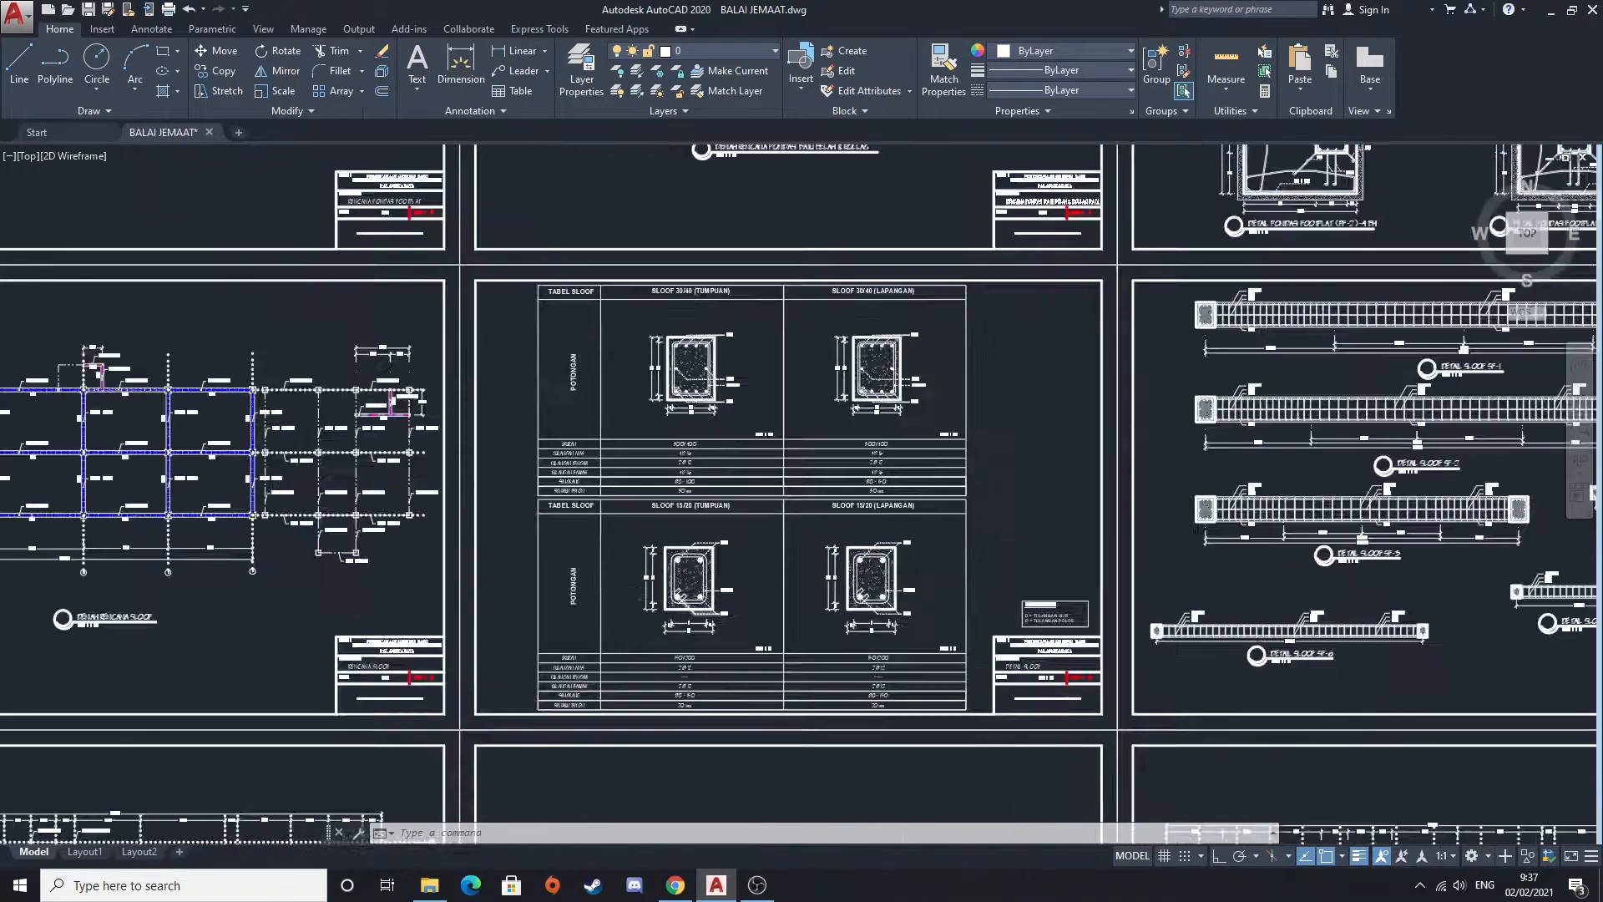
{"action": "scroll", "coordinate": [679, 596], "scroll_direction": "up", "scroll_amount": 5}
{"action": "scroll", "coordinate": [698, 548], "scroll_direction": "down", "scroll_amount": 1}
{"action": "scroll", "coordinate": [705, 541], "scroll_direction": "down", "scroll_amount": 2}
{"action": "scroll", "coordinate": [746, 484], "scroll_direction": "up", "scroll_amount": 2}
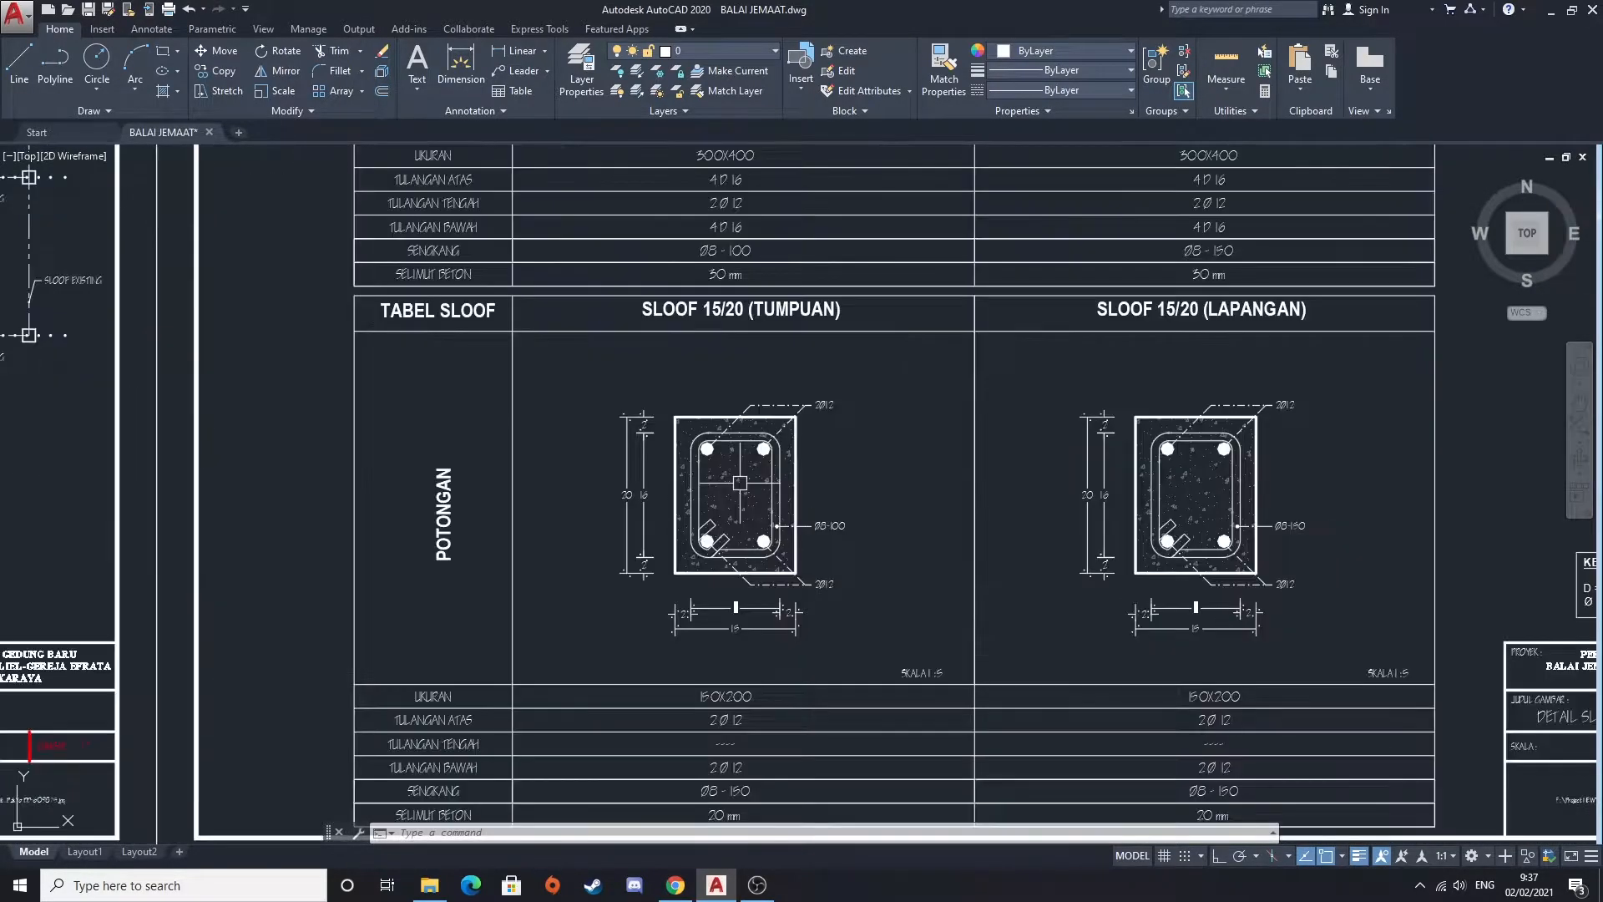
{"action": "scroll", "coordinate": [717, 468], "scroll_direction": "up", "scroll_amount": 2}
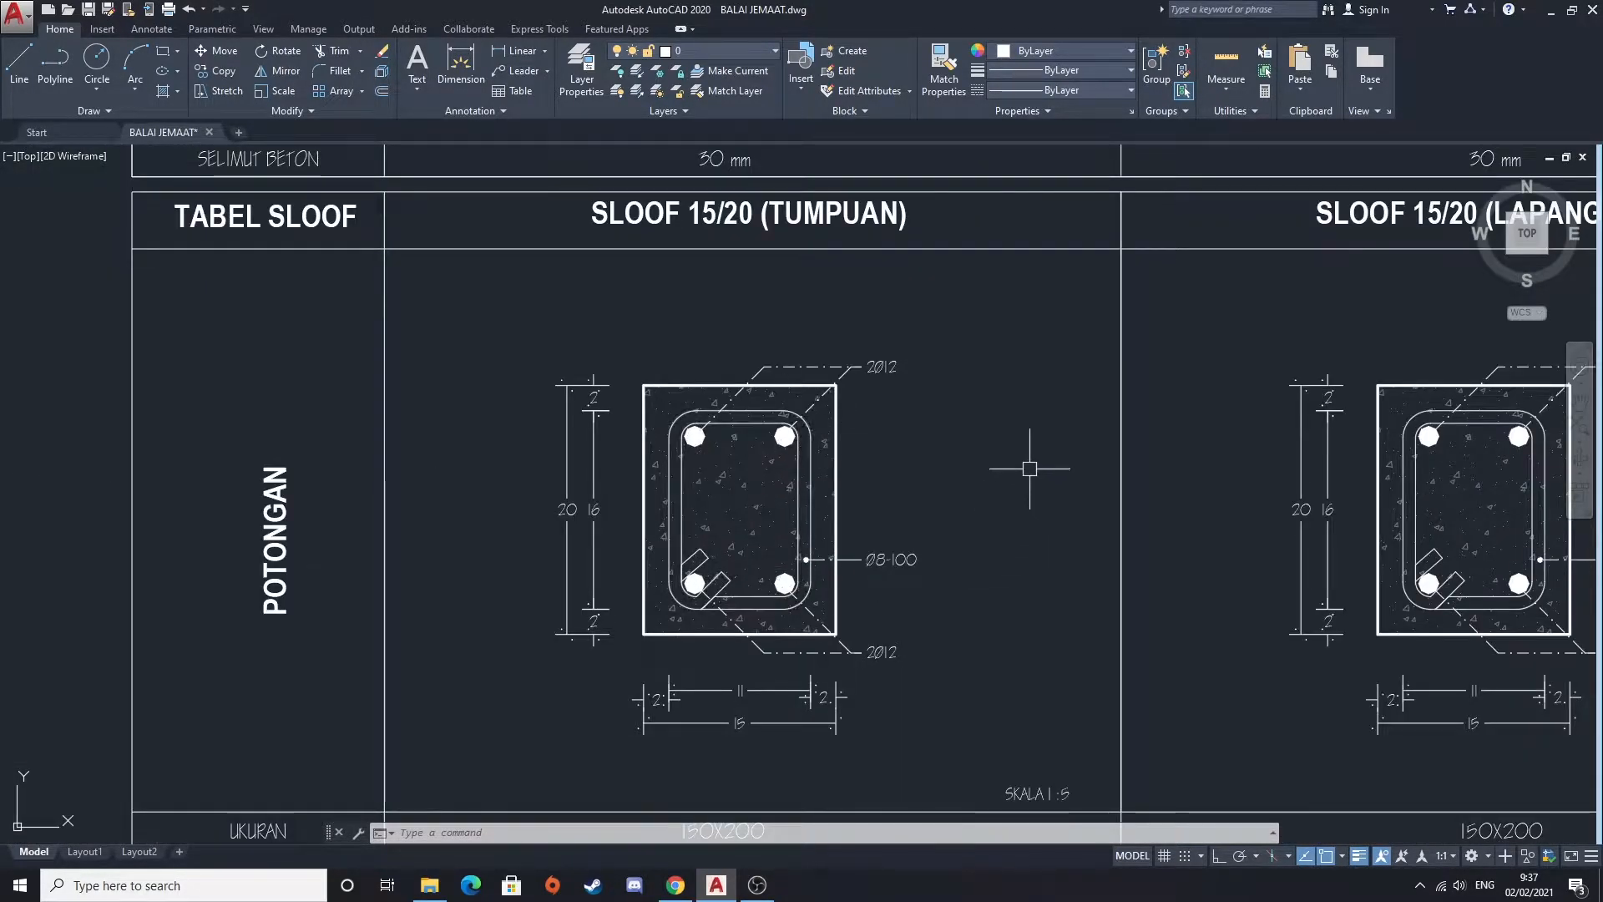
Examine the top bar, bottom bar and stirrup callouts of the SLOOF 15/20 (TUMPUAN) section
{"action": "left_click", "coordinate": [863, 324]}
{"action": "left_click", "coordinate": [928, 367]}
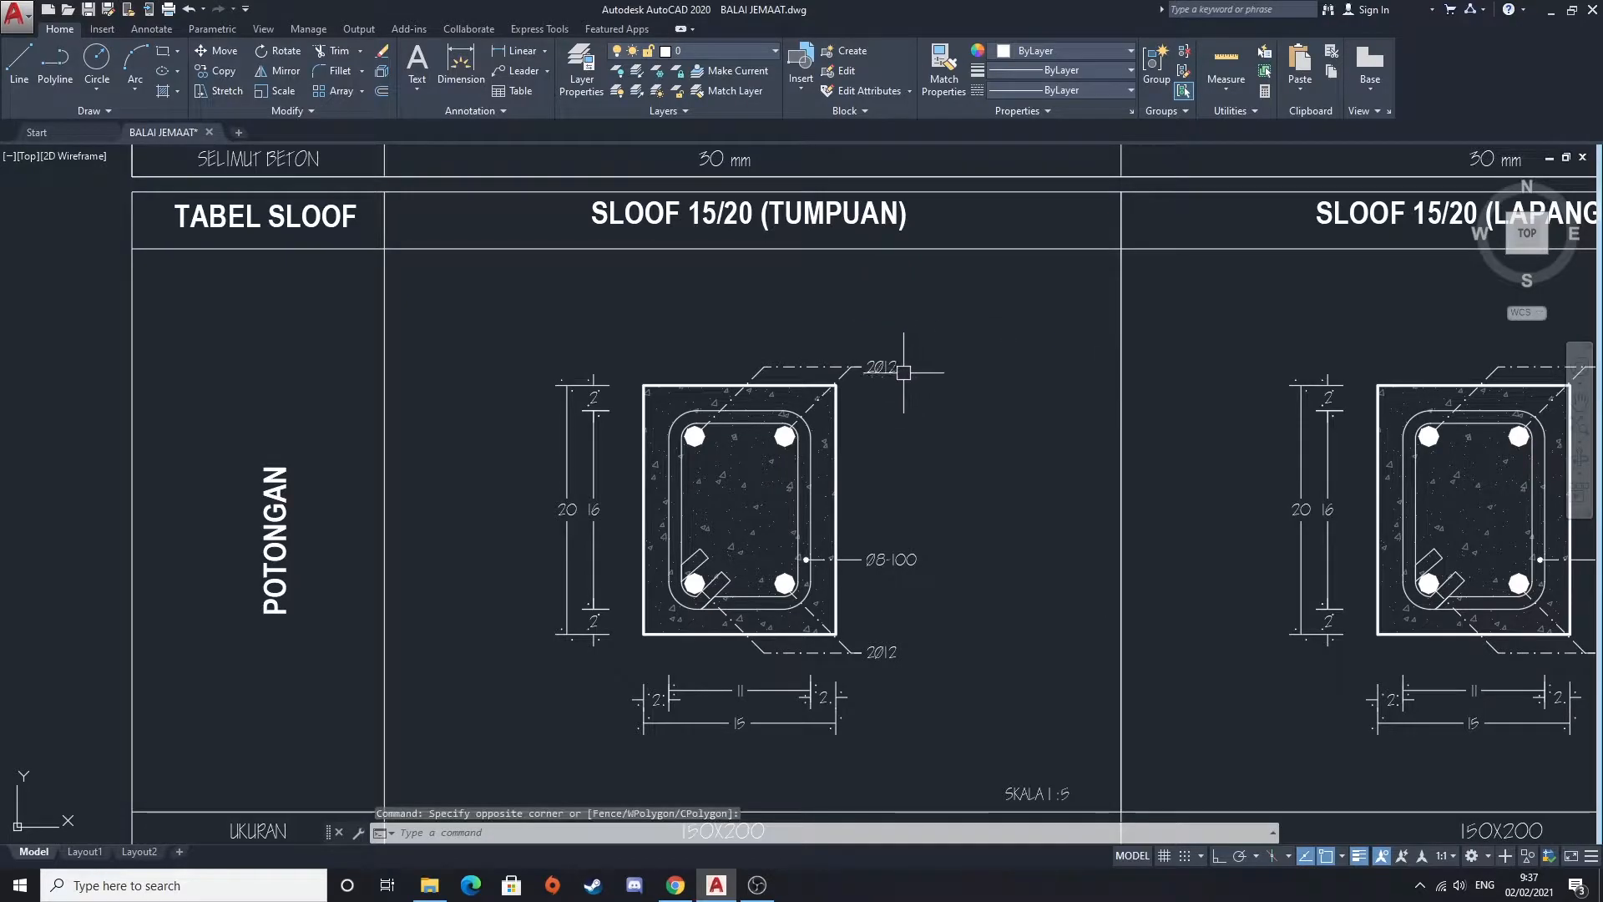
{"action": "scroll", "coordinate": [865, 361], "scroll_direction": "up", "scroll_amount": 3}
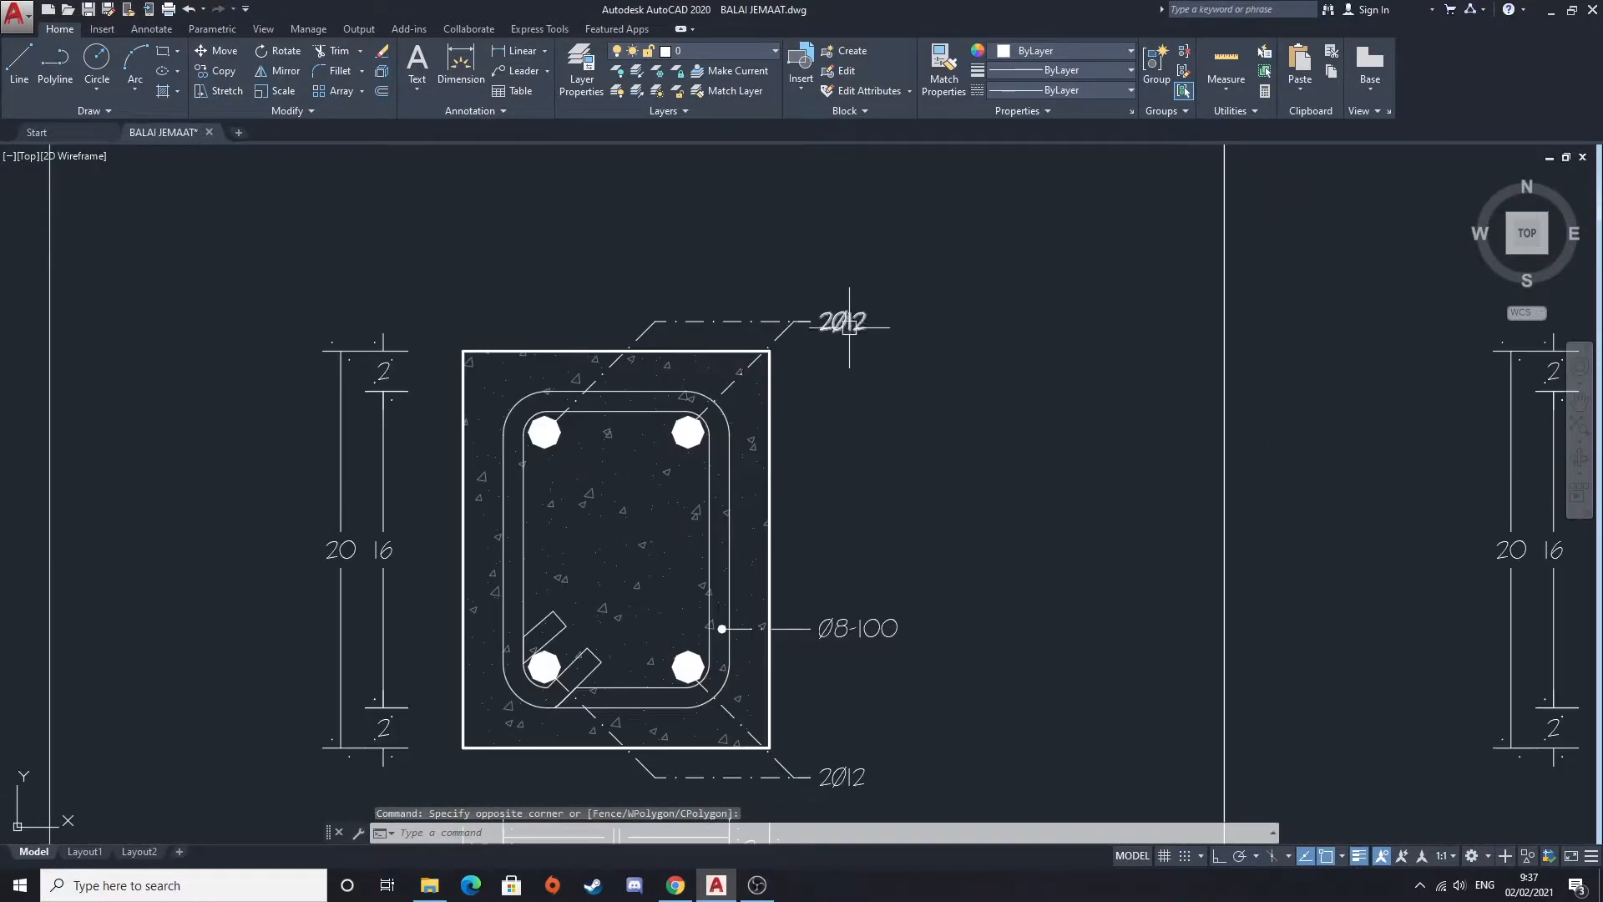
{"action": "middle_click_drag", "start_coordinate": [868, 532], "coordinate": [845, 436]}
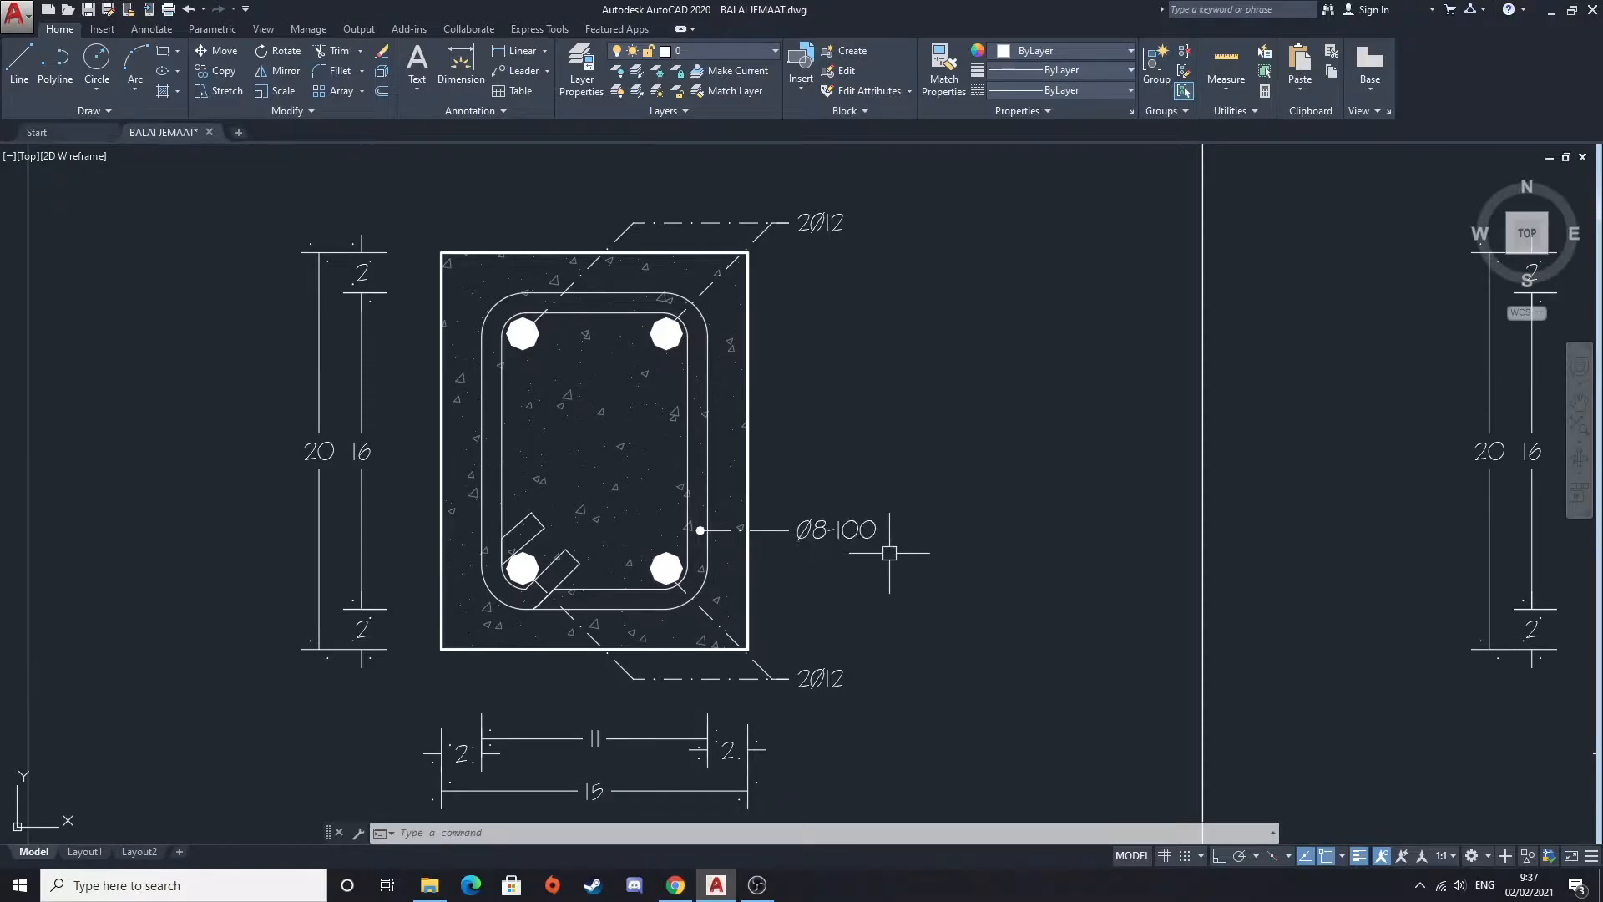
{"action": "scroll", "coordinate": [787, 551], "scroll_direction": "down", "scroll_amount": 4}
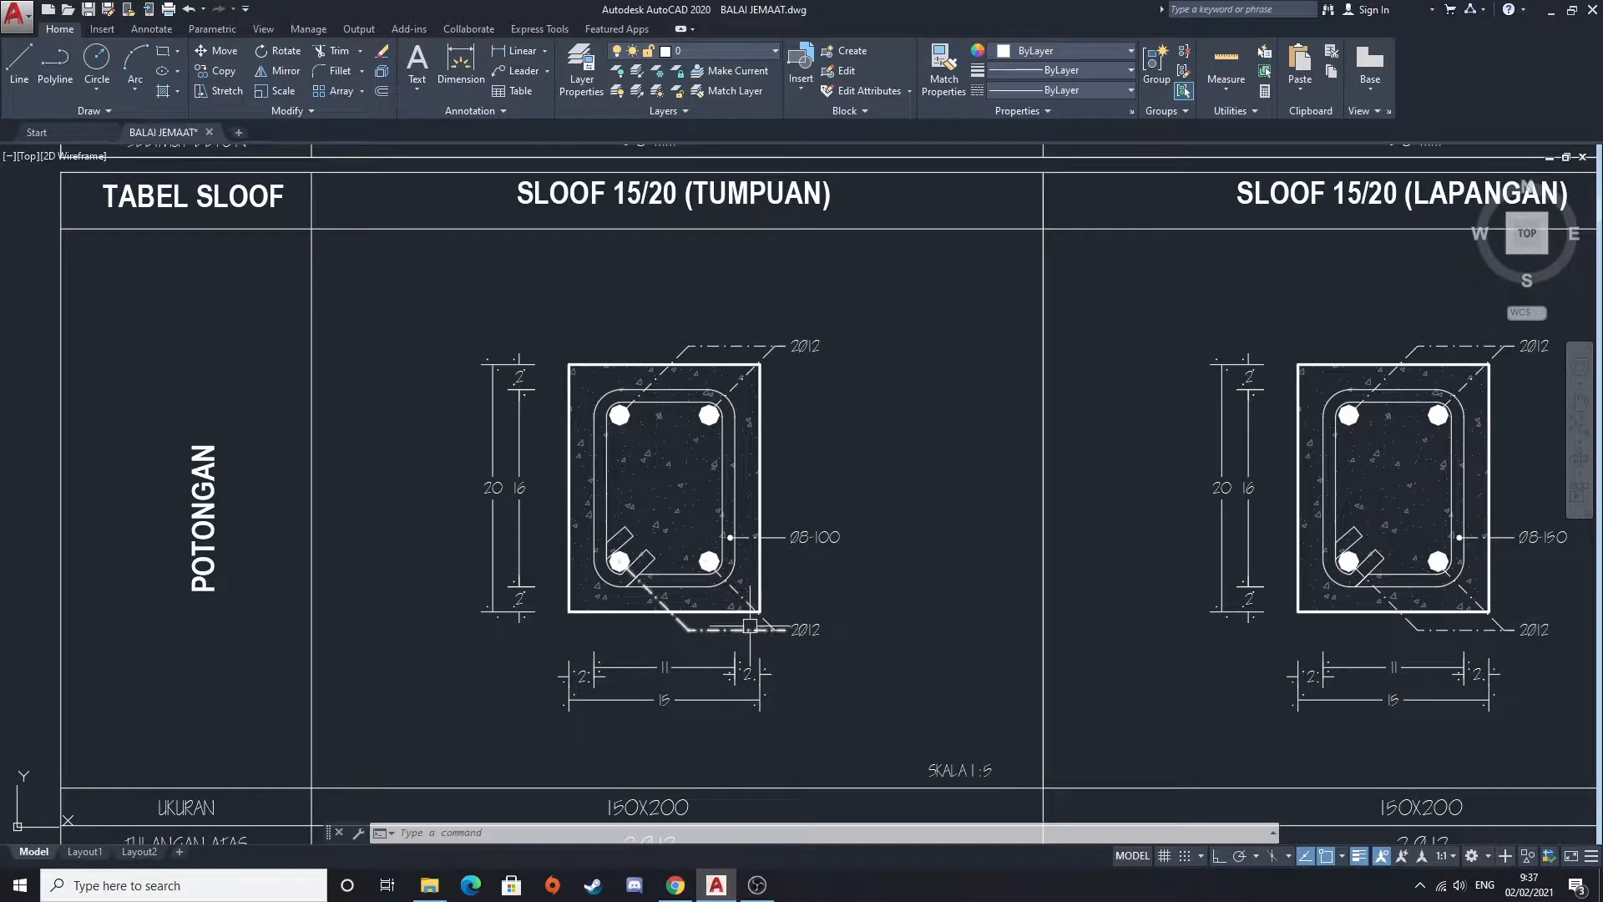
{"action": "scroll", "coordinate": [725, 570], "scroll_direction": "up", "scroll_amount": 3}
{"action": "scroll", "coordinate": [725, 570], "scroll_direction": "down", "scroll_amount": 4}
{"action": "scroll", "coordinate": [718, 547], "scroll_direction": "up", "scroll_amount": 4}
{"action": "scroll", "coordinate": [717, 545], "scroll_direction": "down", "scroll_amount": 3}
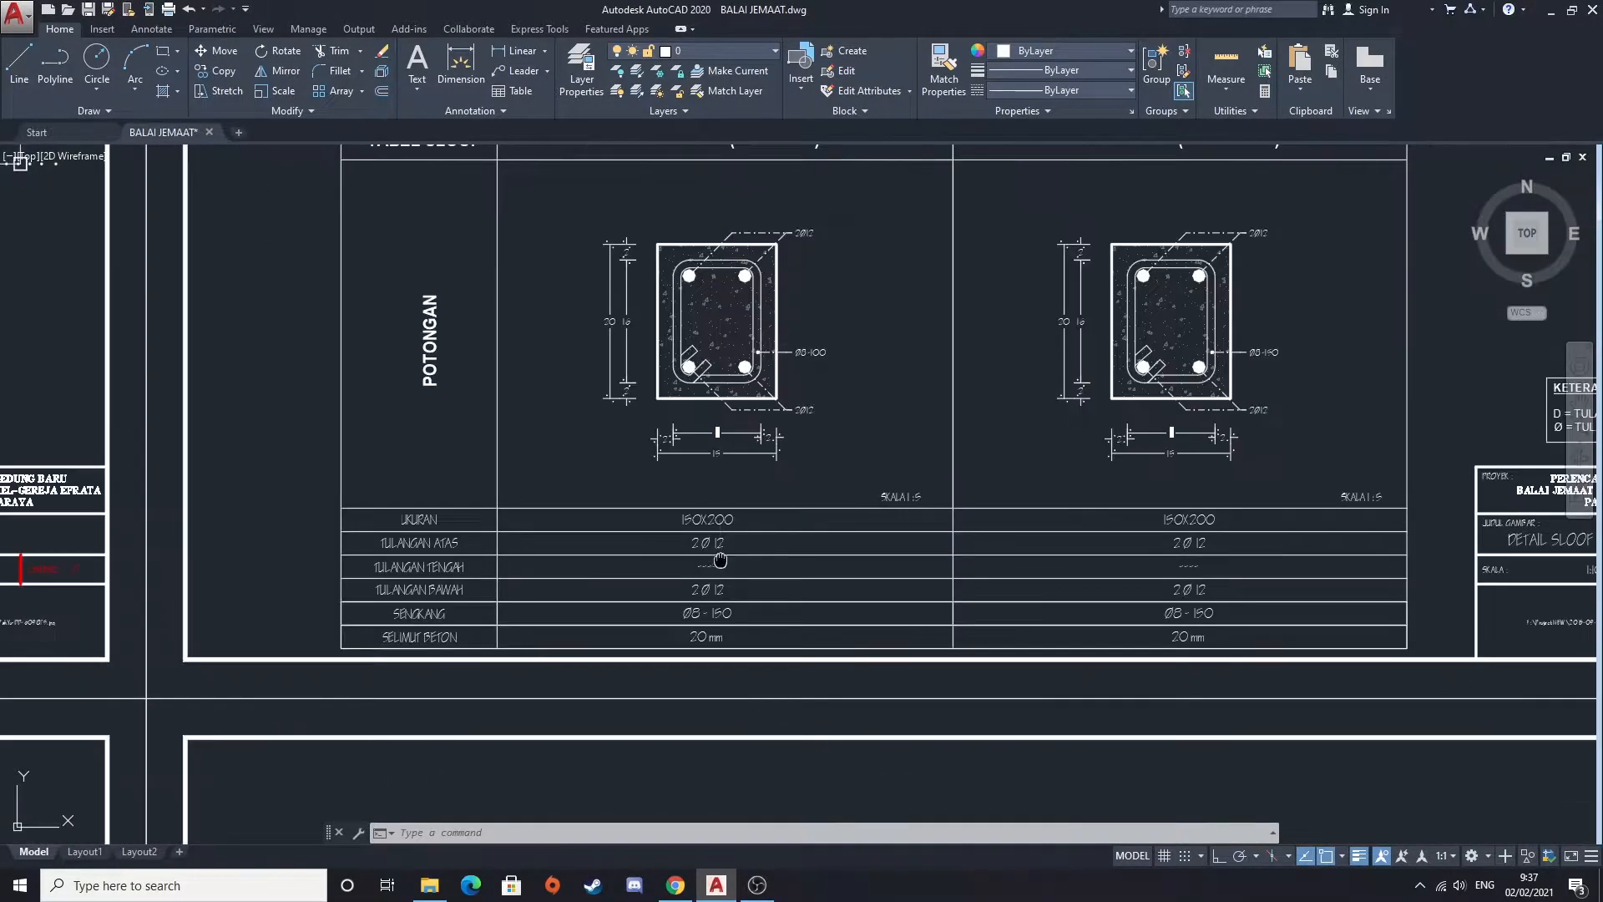
Check the SLOOF 15/20 table's size, top, middle and bottom bar, stirrup and concrete cover rows against the TUMPUAN section
{"action": "scroll", "coordinate": [719, 558], "scroll_direction": "up", "scroll_amount": 1}
{"action": "scroll", "coordinate": [609, 538], "scroll_direction": "up", "scroll_amount": 2}
{"action": "scroll", "coordinate": [610, 544], "scroll_direction": "down", "scroll_amount": 2}
{"action": "middle_click_drag", "start_coordinate": [610, 544], "coordinate": [505, 545]}
{"action": "scroll", "coordinate": [465, 544], "scroll_direction": "up", "scroll_amount": 2}
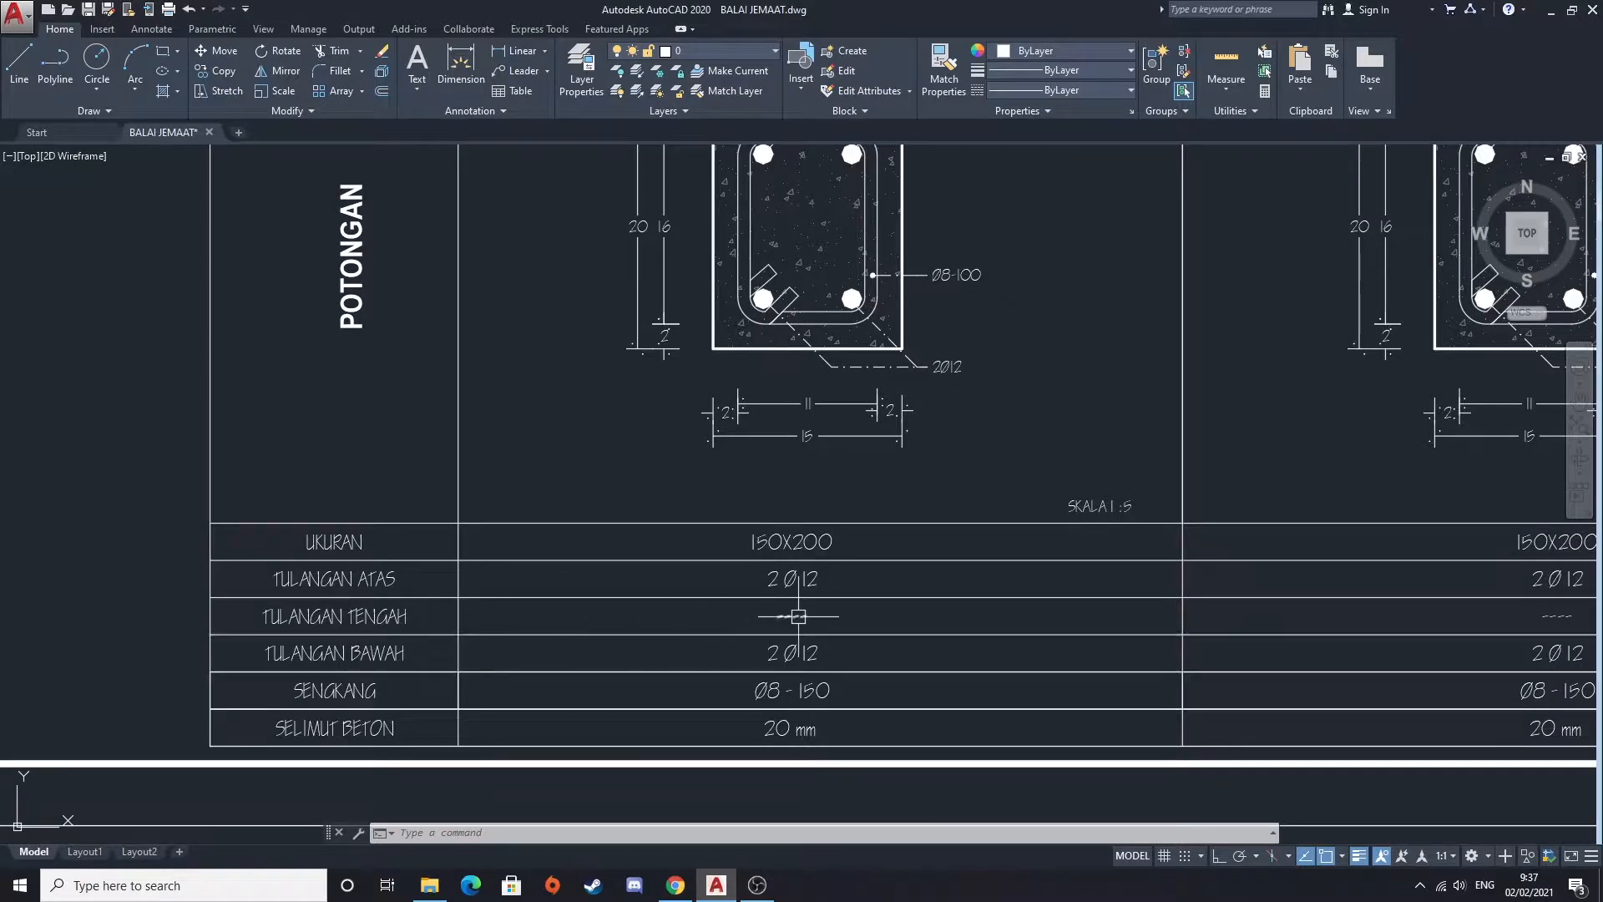
{"action": "middle_click_drag", "start_coordinate": [888, 239], "coordinate": [878, 334]}
{"action": "middle_click_drag", "start_coordinate": [684, 580], "coordinate": [670, 414]}
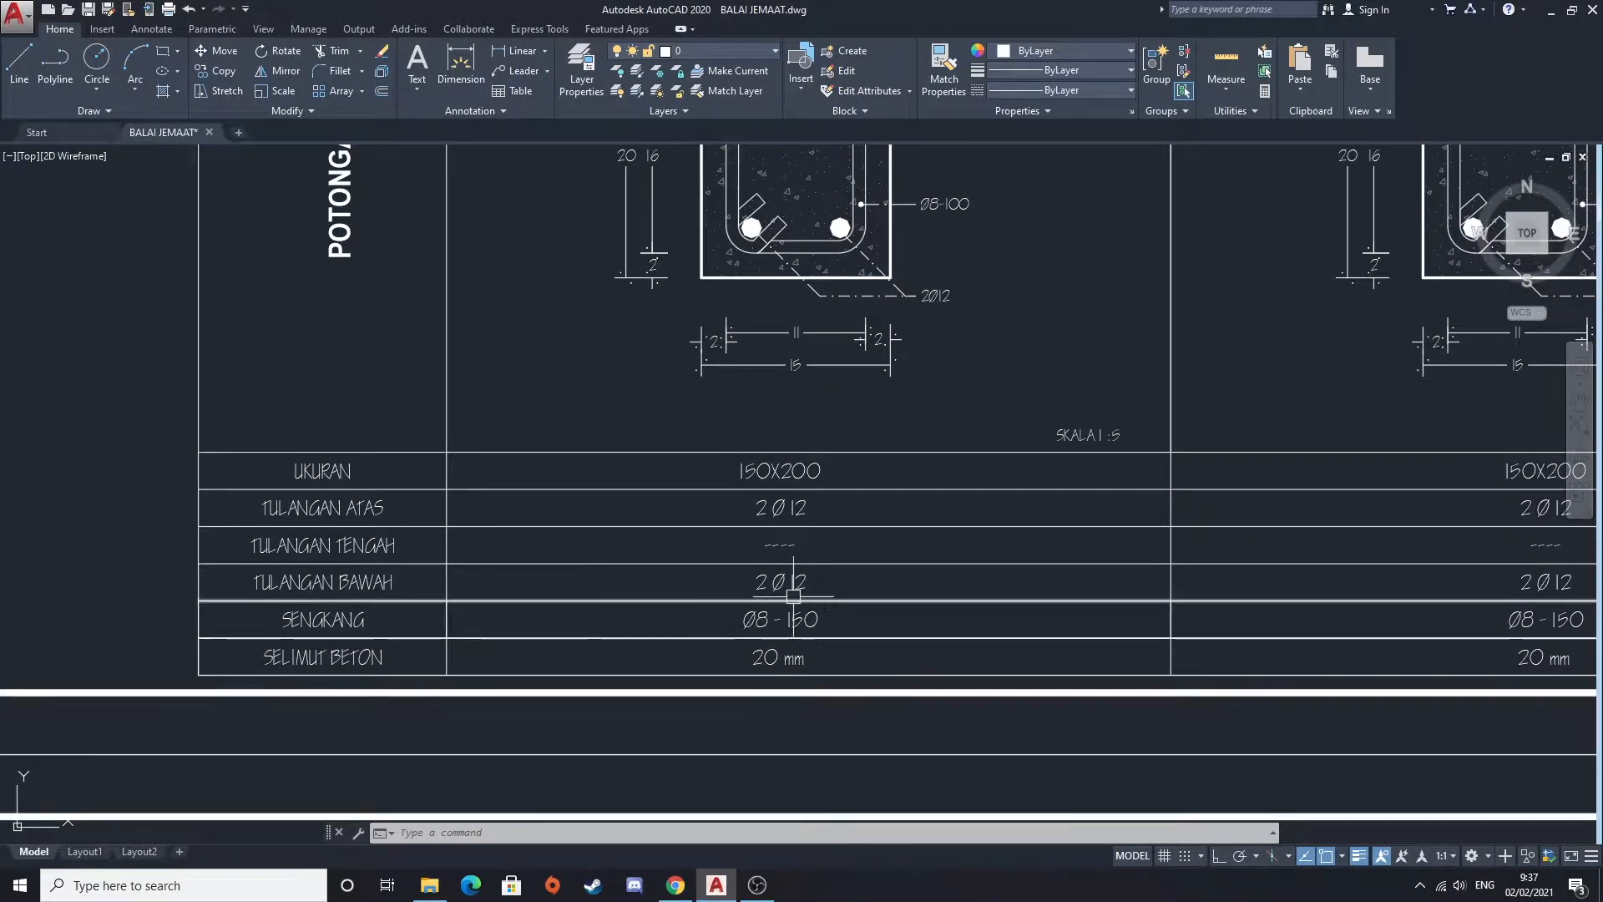
{"action": "mouse_move", "coordinate": [771, 468]}
{"action": "middle_mouse_down"}
{"action": "mouse_move", "coordinate": [767, 503]}
{"action": "mouse_move", "coordinate": [714, 468]}
{"action": "middle_mouse_up"}
{"action": "scroll", "coordinate": [818, 424], "scroll_direction": "up", "scroll_amount": 4}
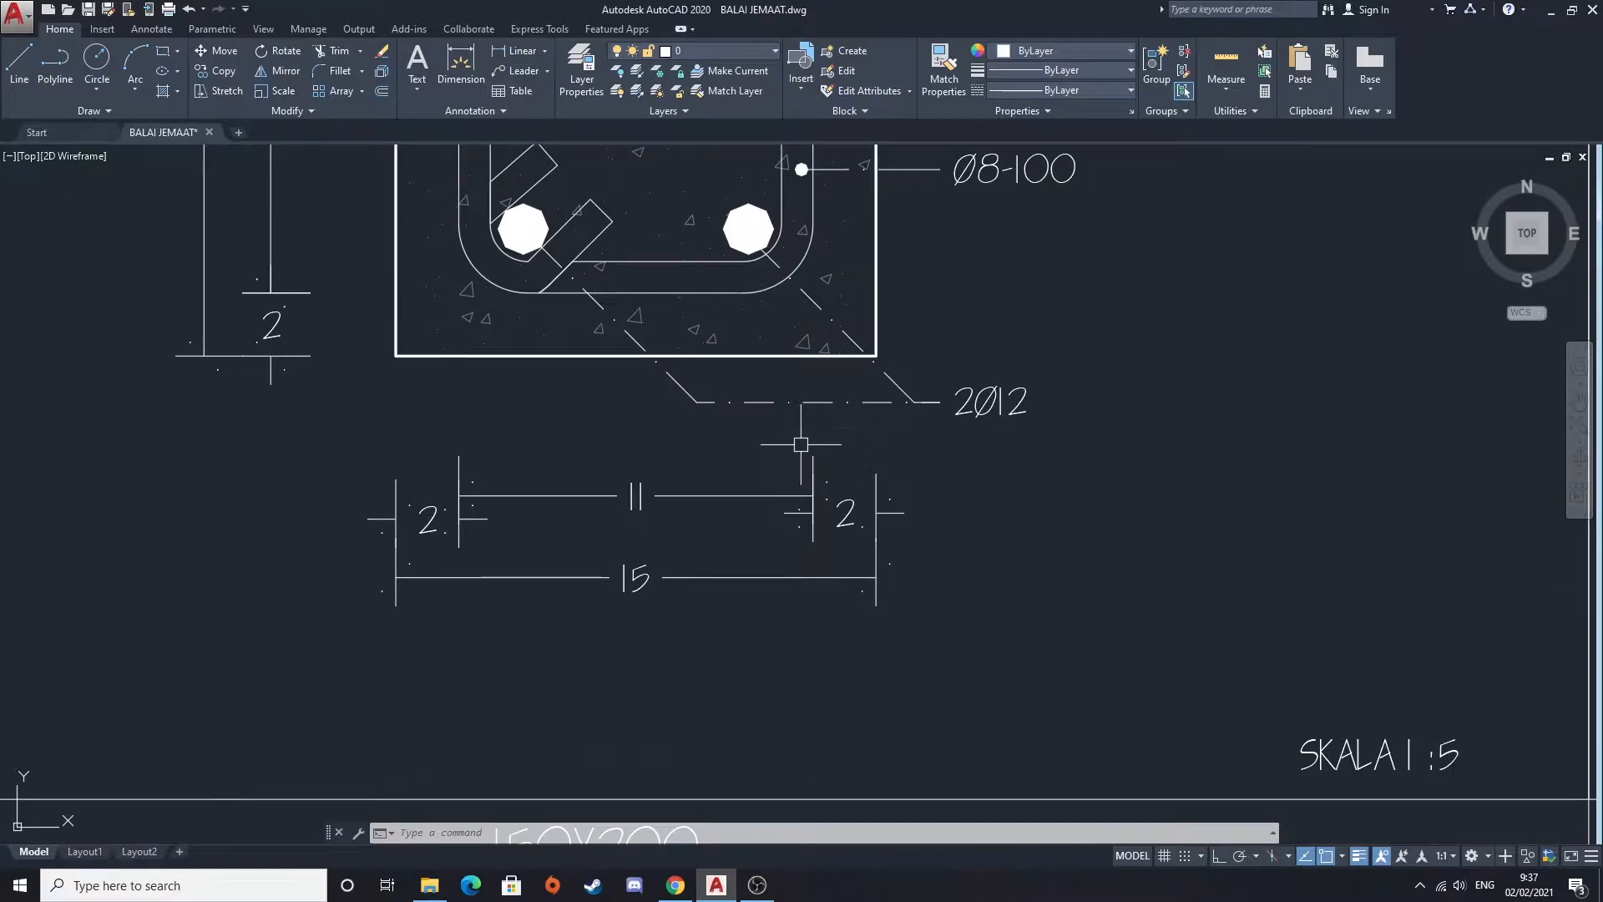
Compare the TULANGAN TENGAH entry of the SLOOF 30/40 (TUMPUAN) table with the middle bars drawn in its section
{"action": "scroll", "coordinate": [829, 444], "scroll_direction": "down", "scroll_amount": 9}
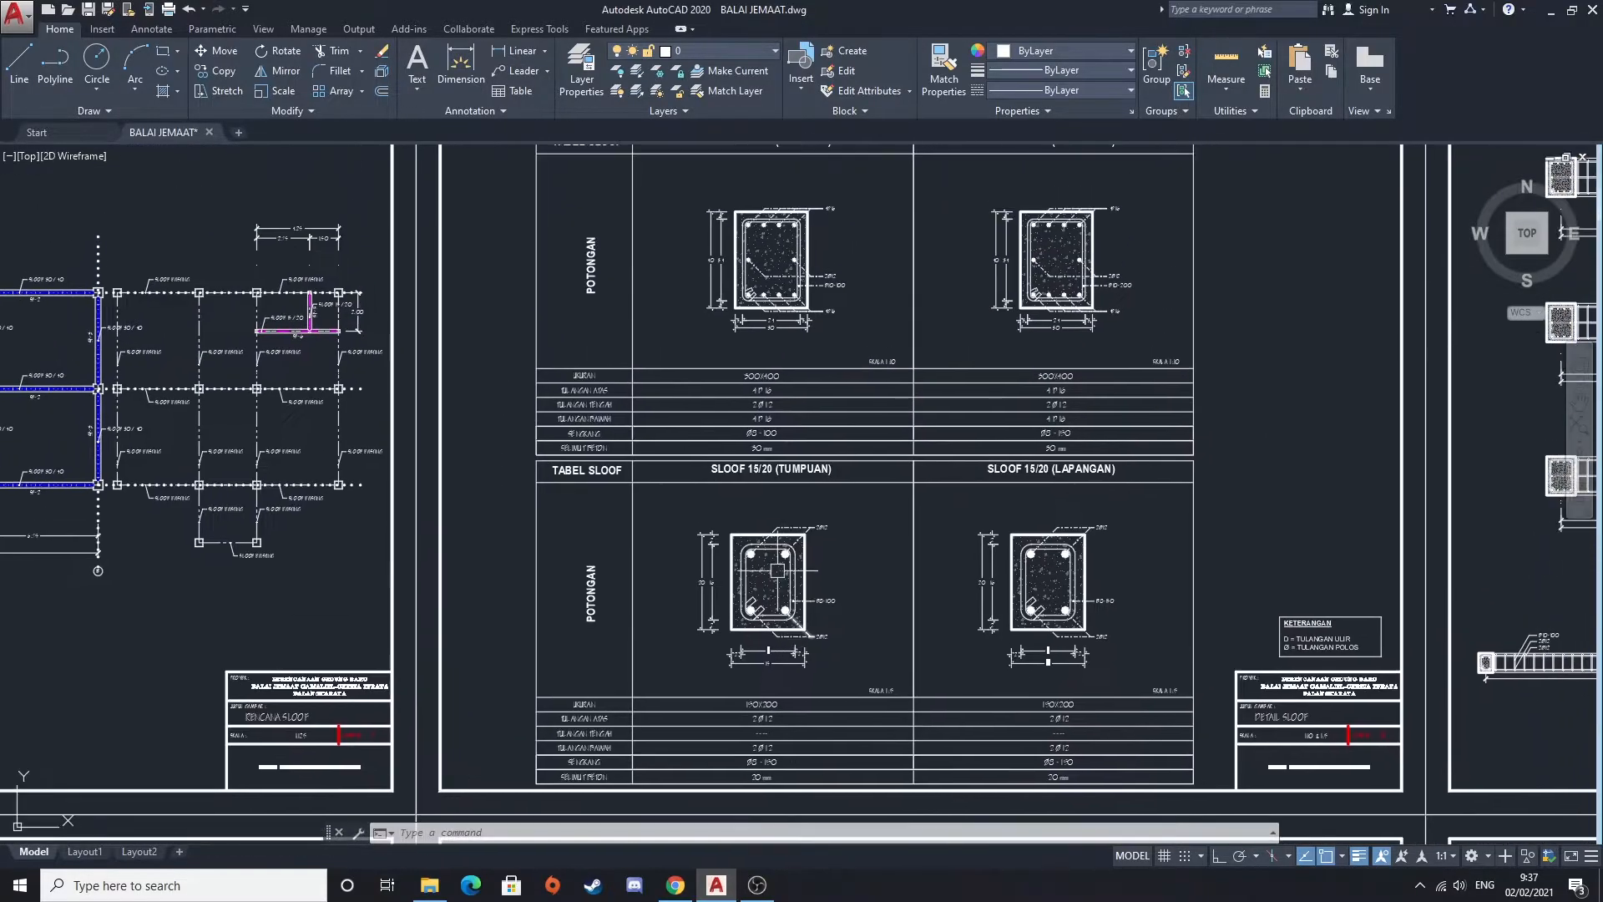
{"action": "scroll", "coordinate": [677, 445], "scroll_direction": "up", "scroll_amount": 2}
{"action": "scroll", "coordinate": [676, 445], "scroll_direction": "up", "scroll_amount": 2}
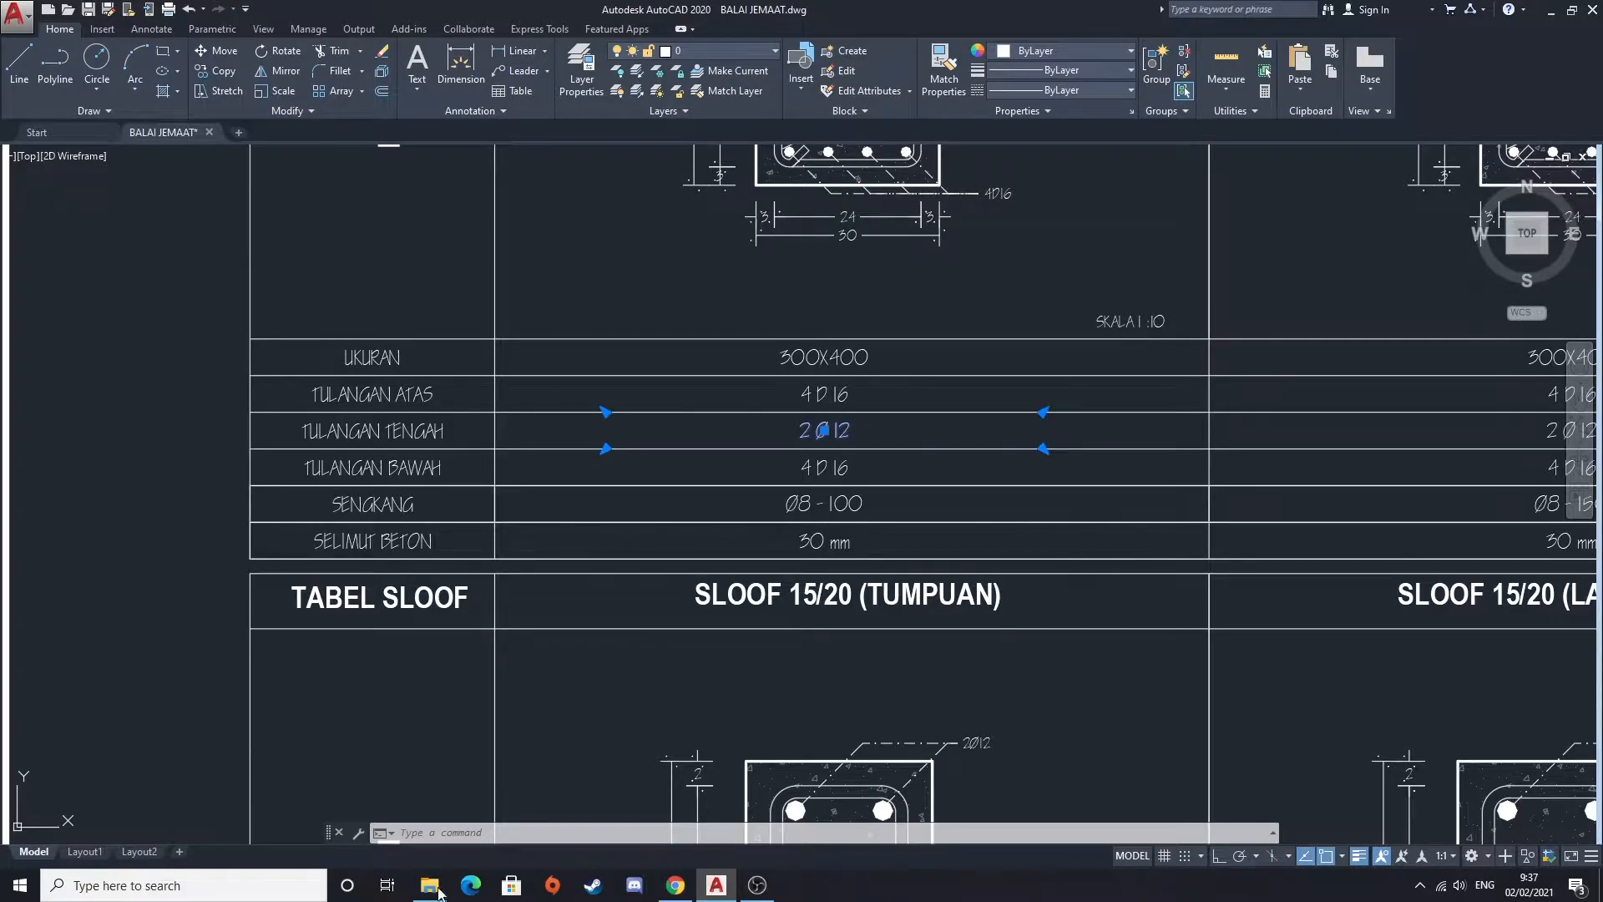
{"action": "middle_click_drag", "start_coordinate": [698, 190], "coordinate": [630, 398]}
{"action": "left_click", "coordinate": [966, 474]}
{"action": "left_click", "coordinate": [959, 354]}
{"action": "middle_click_drag", "start_coordinate": [959, 354], "coordinate": [900, 449]}
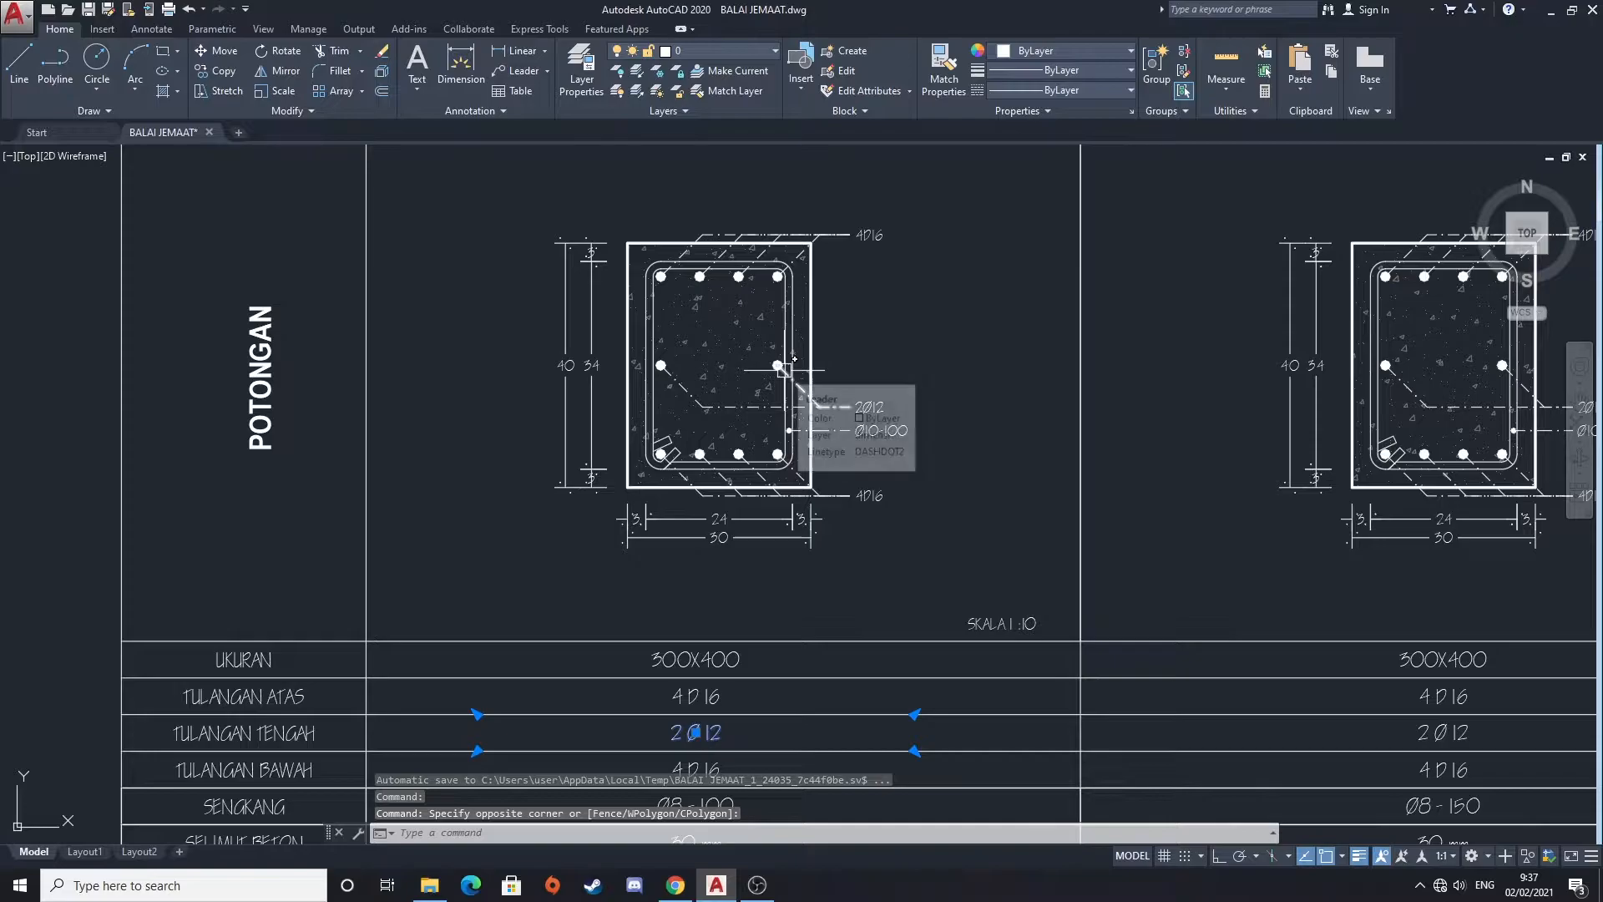
{"action": "key", "text": "Escape"}
Locate the sloof elevation detail sheet and view the DETAIL SLOOF SF-1 and SF-2 beams
{"action": "scroll", "coordinate": [783, 370], "scroll_direction": "down", "scroll_amount": 6}
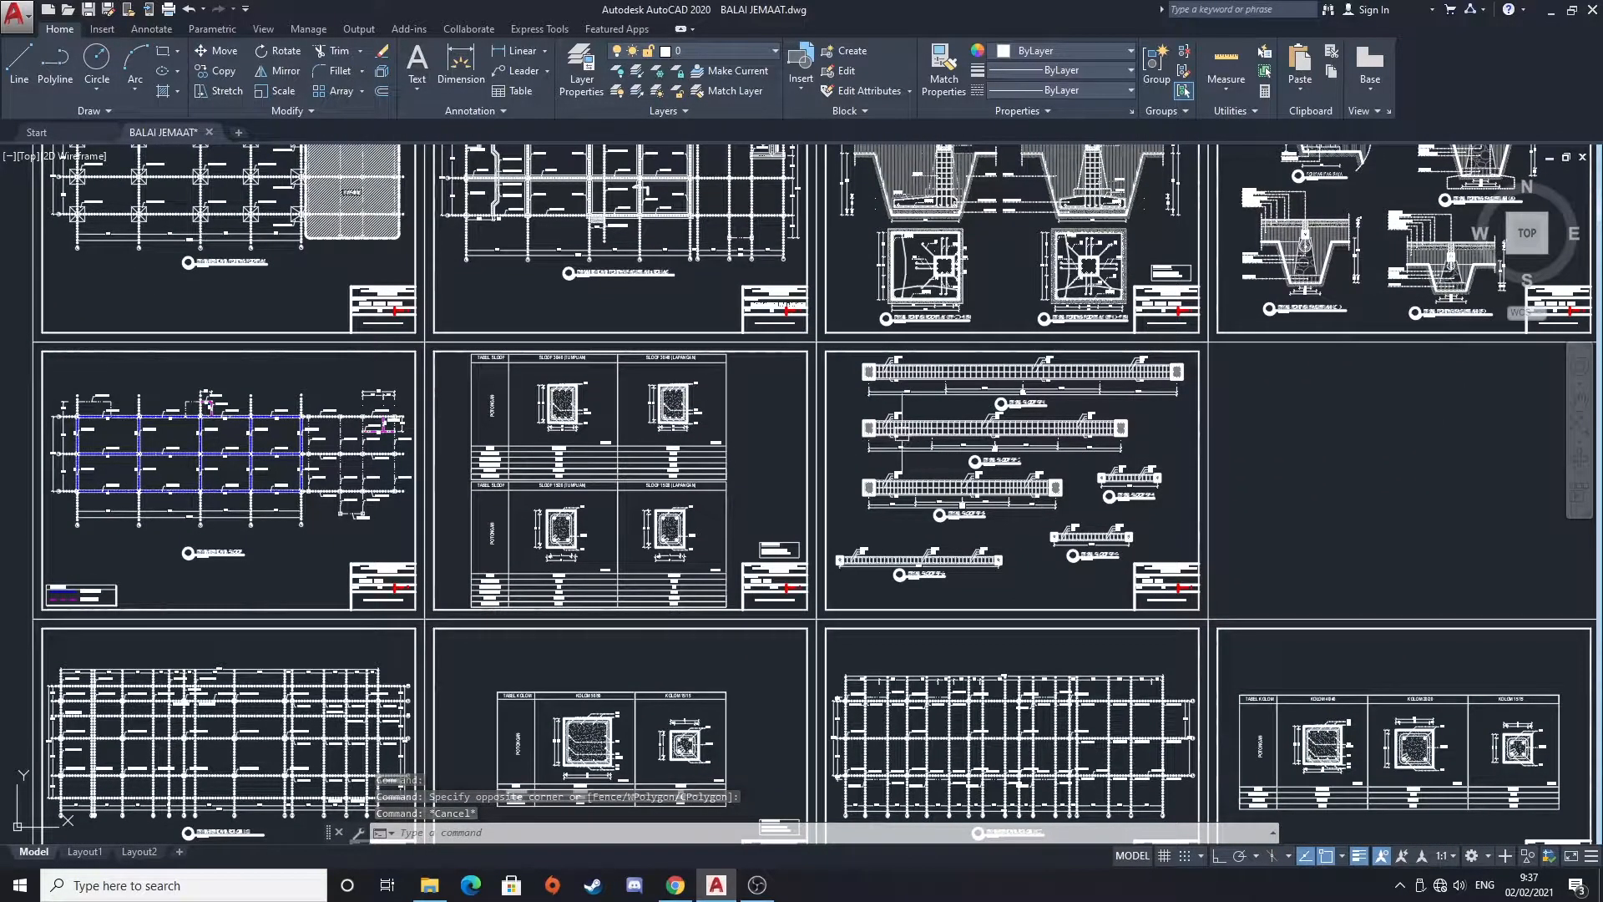
{"action": "scroll", "coordinate": [923, 386], "scroll_direction": "up", "scroll_amount": 6}
{"action": "middle_click_drag", "start_coordinate": [1062, 435], "coordinate": [847, 489]}
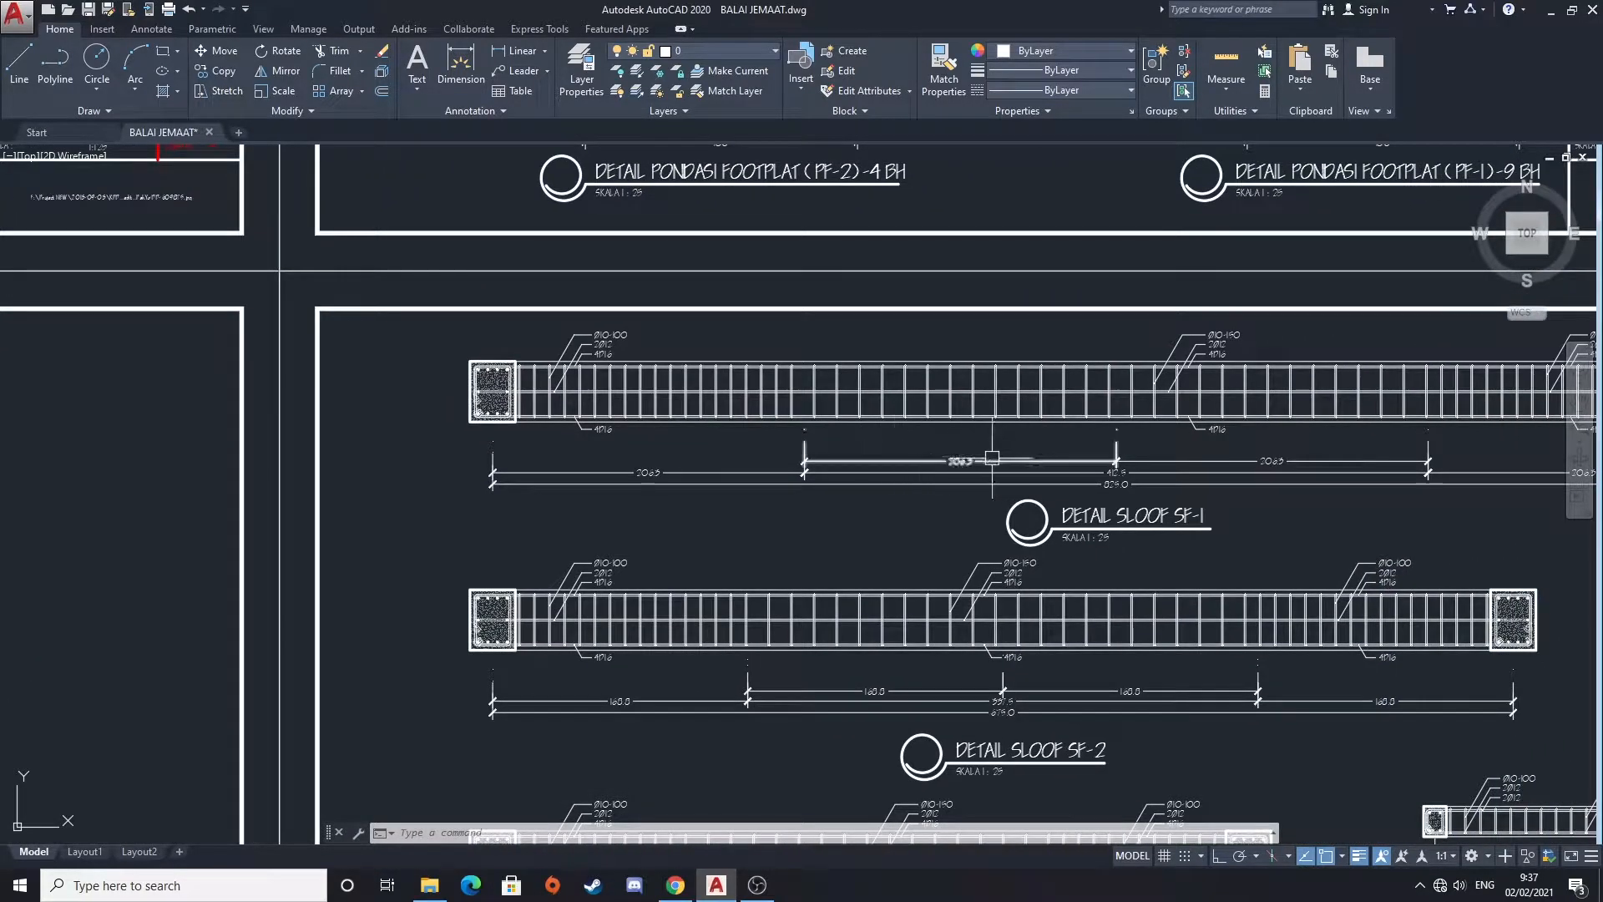
{"action": "scroll", "coordinate": [999, 457], "scroll_direction": "down", "scroll_amount": 2}
{"action": "scroll", "coordinate": [701, 418], "scroll_direction": "up", "scroll_amount": 2}
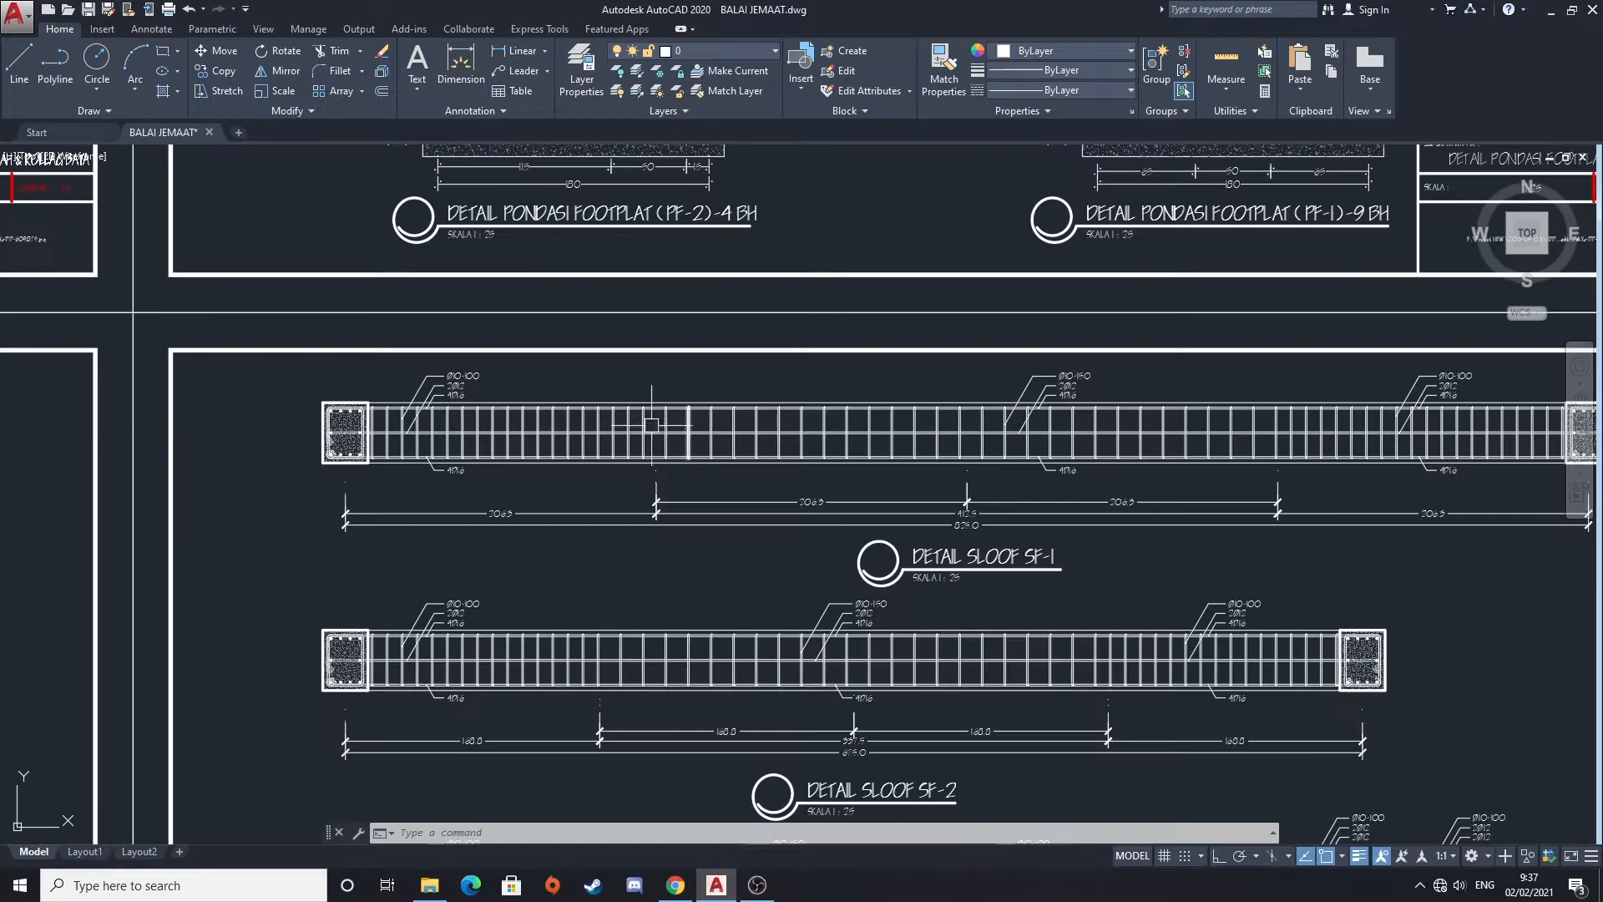
{"action": "mouse_move", "coordinate": [512, 414]}
{"action": "middle_mouse_down"}
{"action": "mouse_move", "coordinate": [617, 434]}
{"action": "mouse_move", "coordinate": [914, 360]}
{"action": "middle_mouse_up"}
{"action": "scroll", "coordinate": [886, 404], "scroll_direction": "down", "scroll_amount": 2}
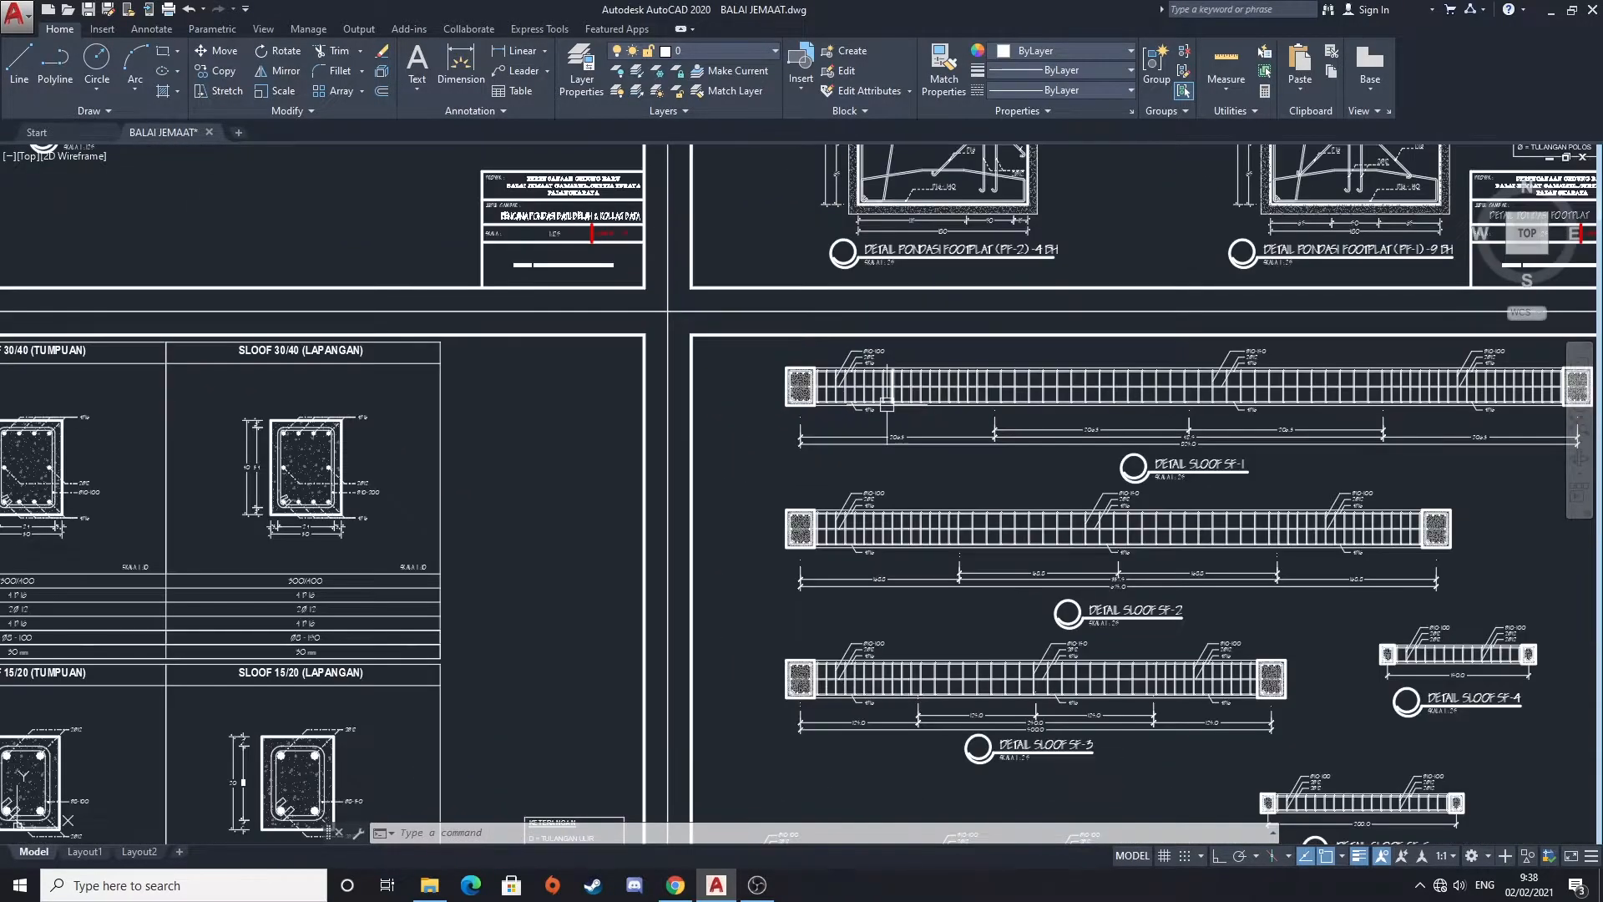
Examine DETAIL SLOOF SF-1's span dimensions, bar callouts and stirrup spacing zones along the beam
{"action": "scroll", "coordinate": [949, 404], "scroll_direction": "up", "scroll_amount": 4}
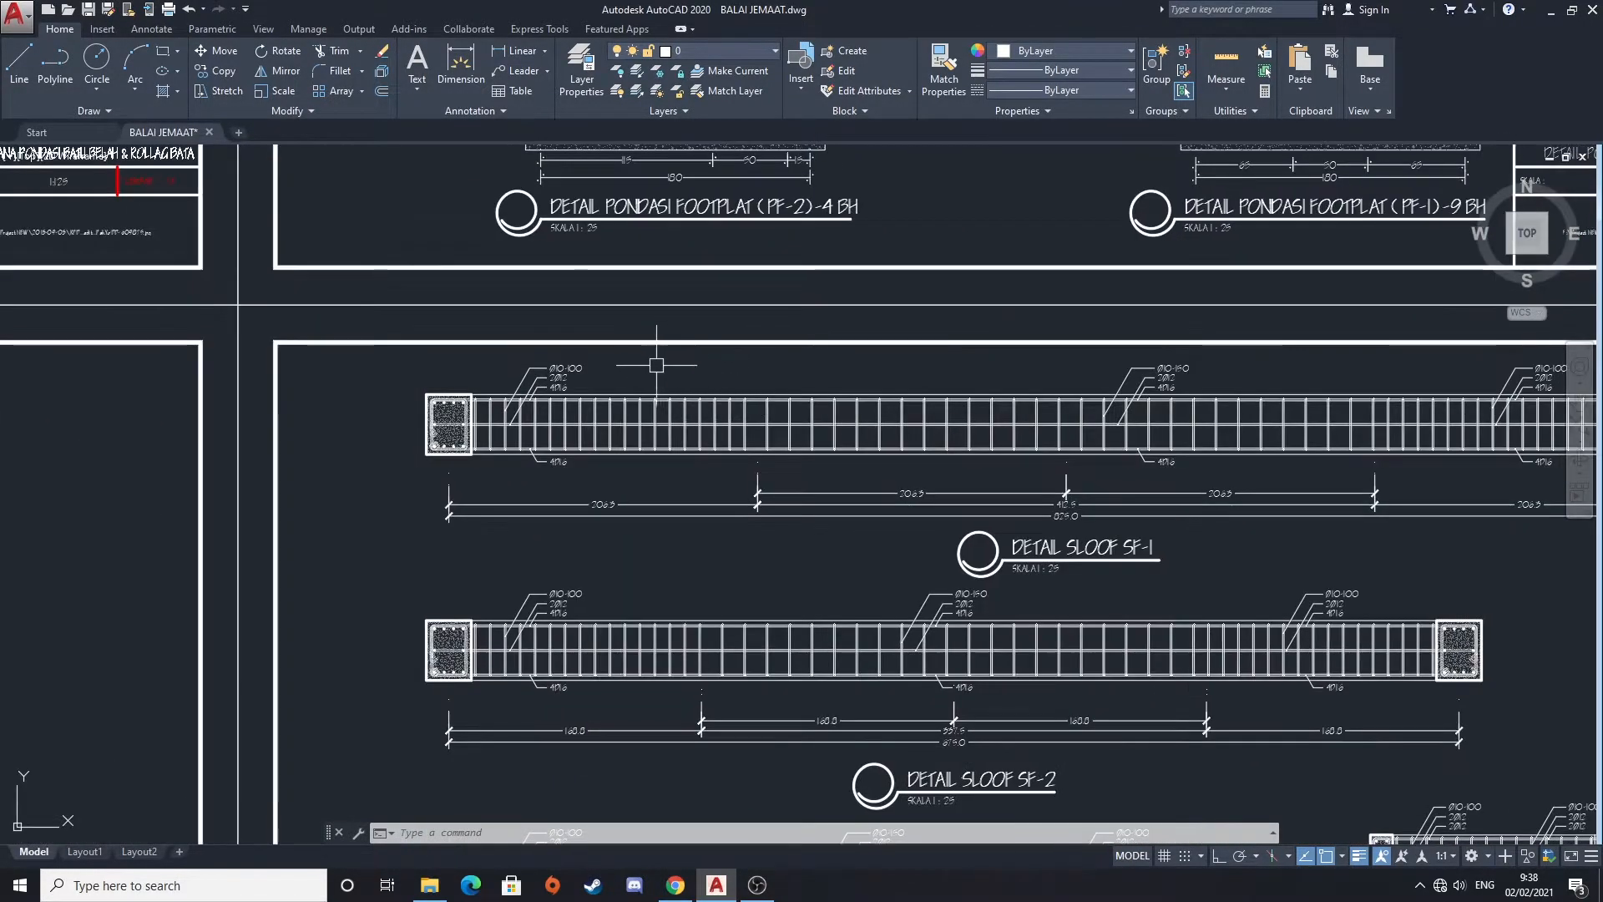
{"action": "scroll", "coordinate": [698, 443], "scroll_direction": "down", "scroll_amount": 4}
{"action": "middle_click_drag", "start_coordinate": [698, 443], "coordinate": [582, 458]}
{"action": "scroll", "coordinate": [584, 458], "scroll_direction": "up", "scroll_amount": 2}
{"action": "middle_click_drag", "start_coordinate": [922, 539], "coordinate": [847, 553]}
{"action": "scroll", "coordinate": [847, 554], "scroll_direction": "up", "scroll_amount": 2}
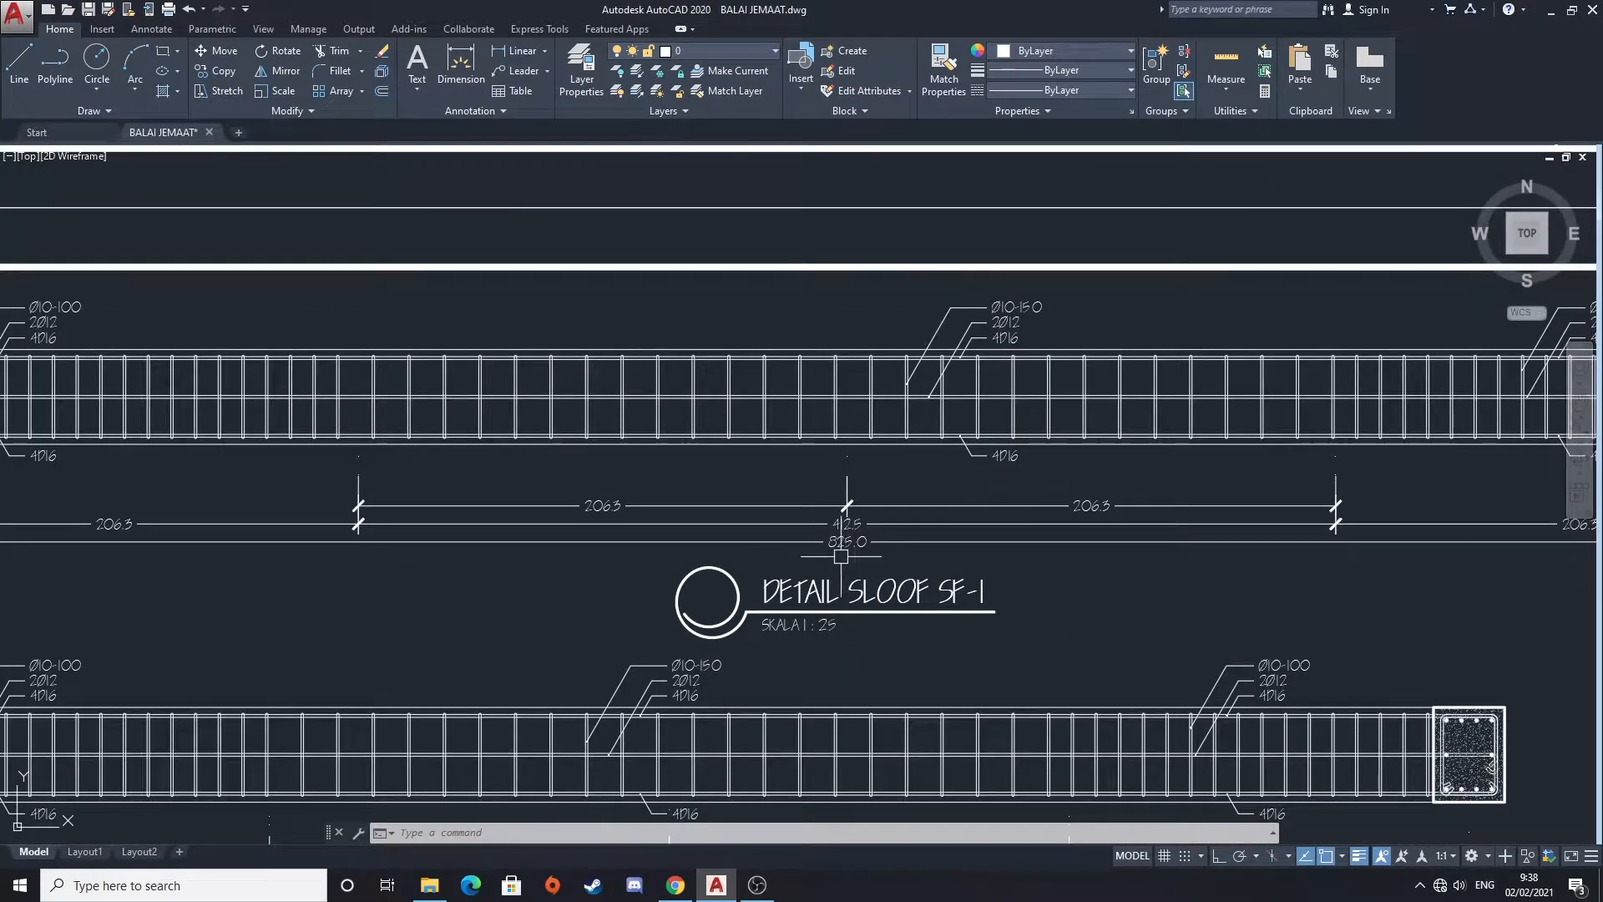
{"action": "scroll", "coordinate": [841, 556], "scroll_direction": "down", "scroll_amount": 2}
{"action": "scroll", "coordinate": [845, 558], "scroll_direction": "up", "scroll_amount": 2}
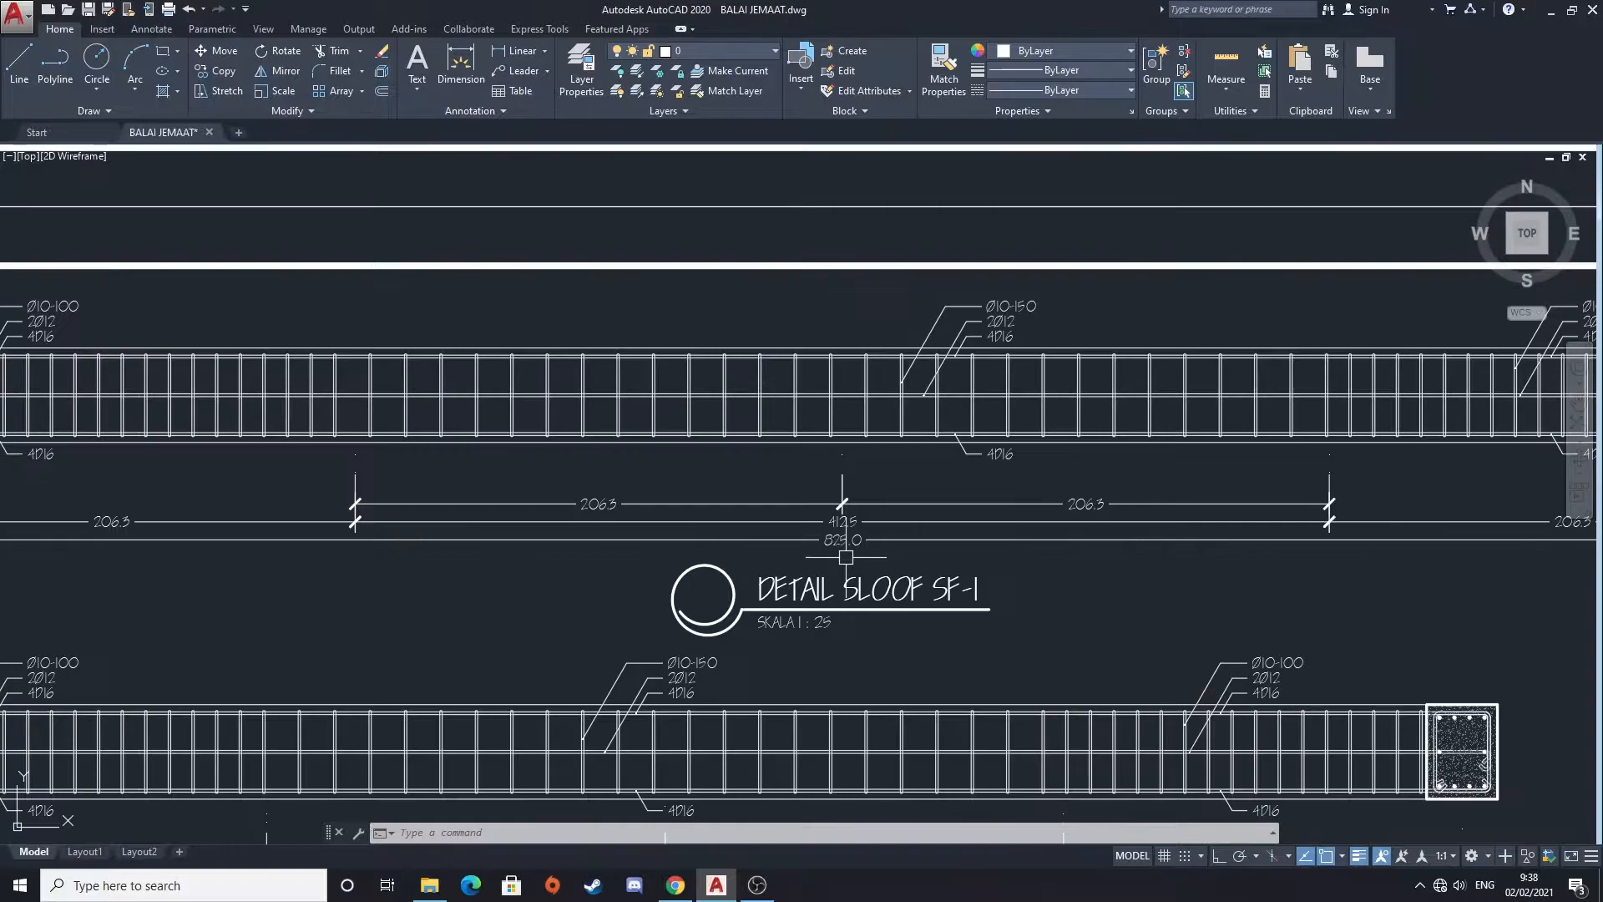
{"action": "scroll", "coordinate": [841, 557], "scroll_direction": "down", "scroll_amount": 2}
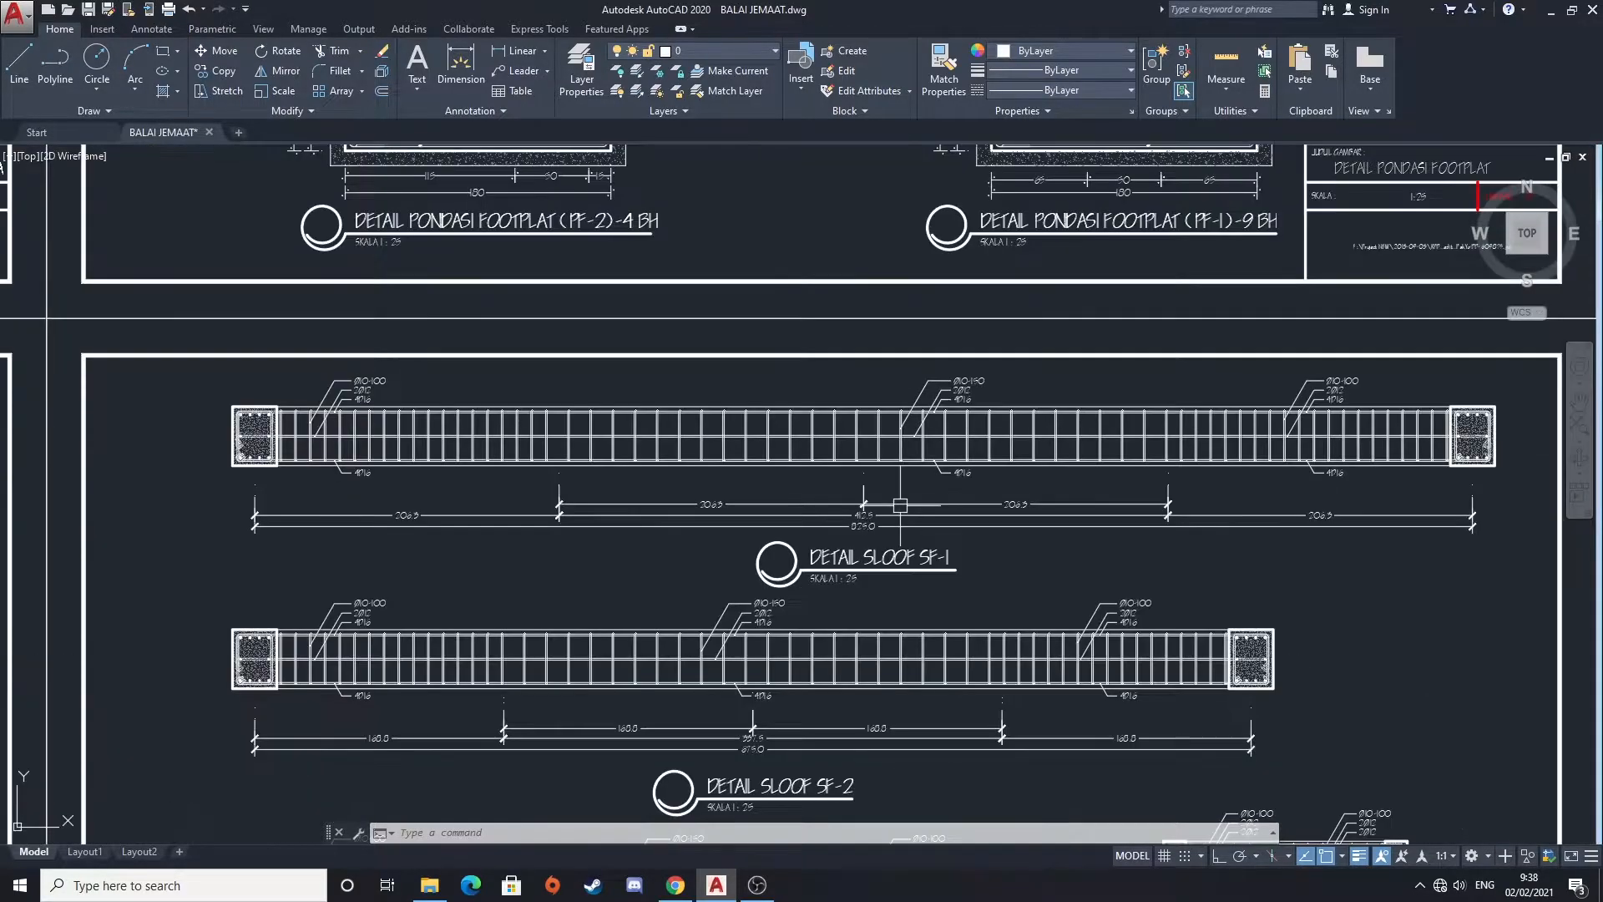
{"action": "mouse_move", "coordinate": [863, 518]}
{"action": "middle_mouse_down"}
{"action": "mouse_move", "coordinate": [749, 518]}
{"action": "mouse_move", "coordinate": [876, 504]}
{"action": "middle_mouse_up"}
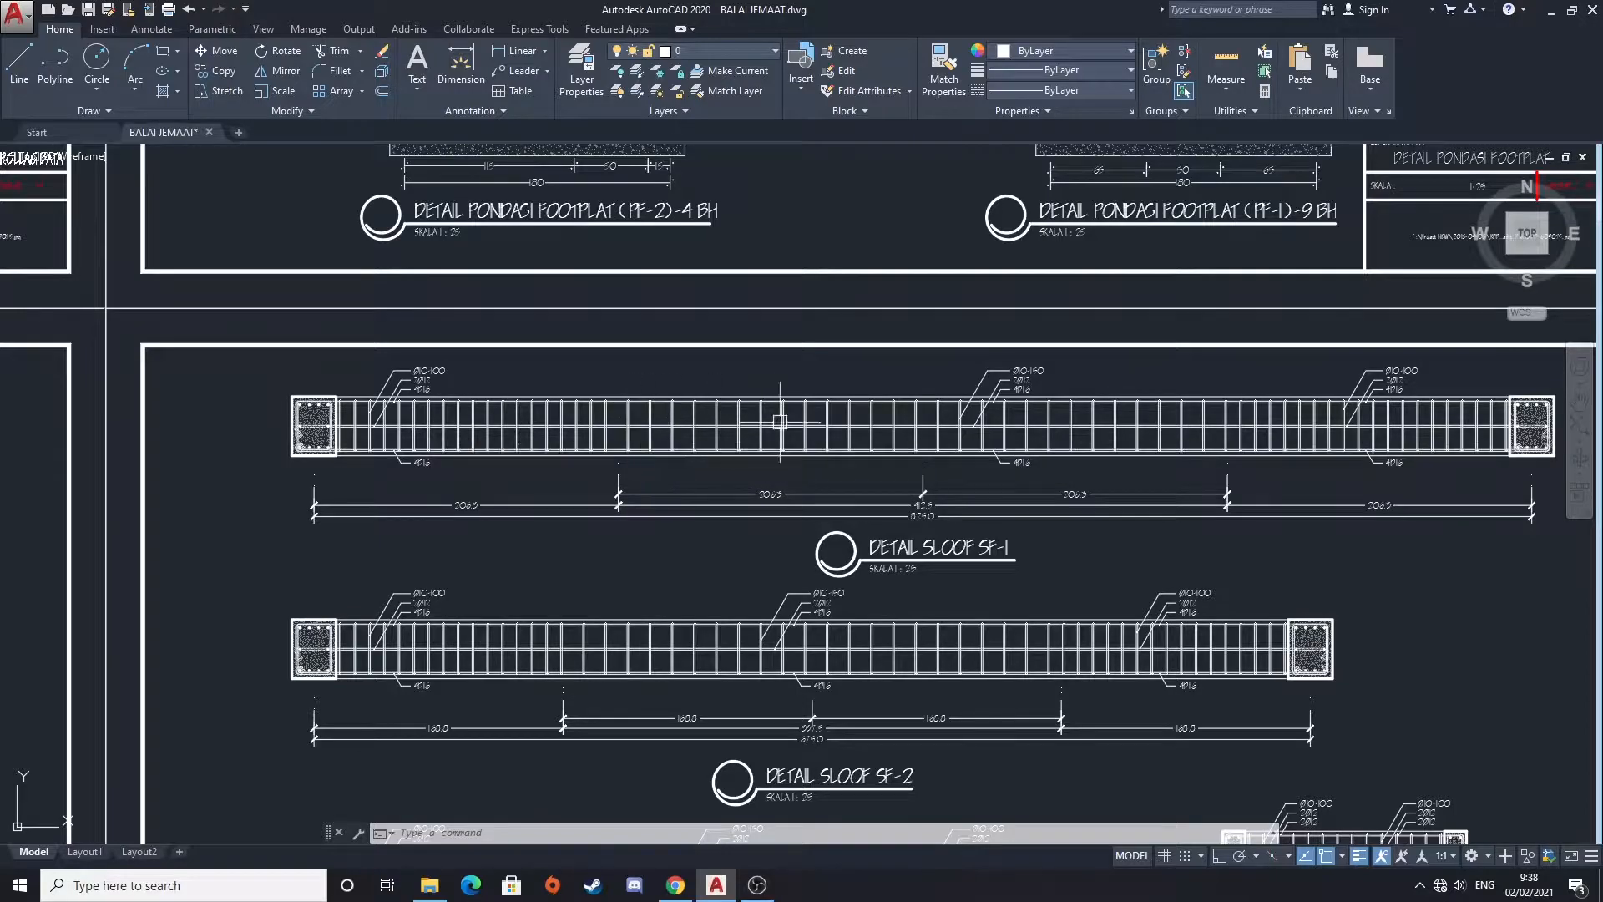
{"action": "scroll", "coordinate": [422, 404], "scroll_direction": "up", "scroll_amount": 2}
{"action": "scroll", "coordinate": [435, 406], "scroll_direction": "down", "scroll_amount": 2}
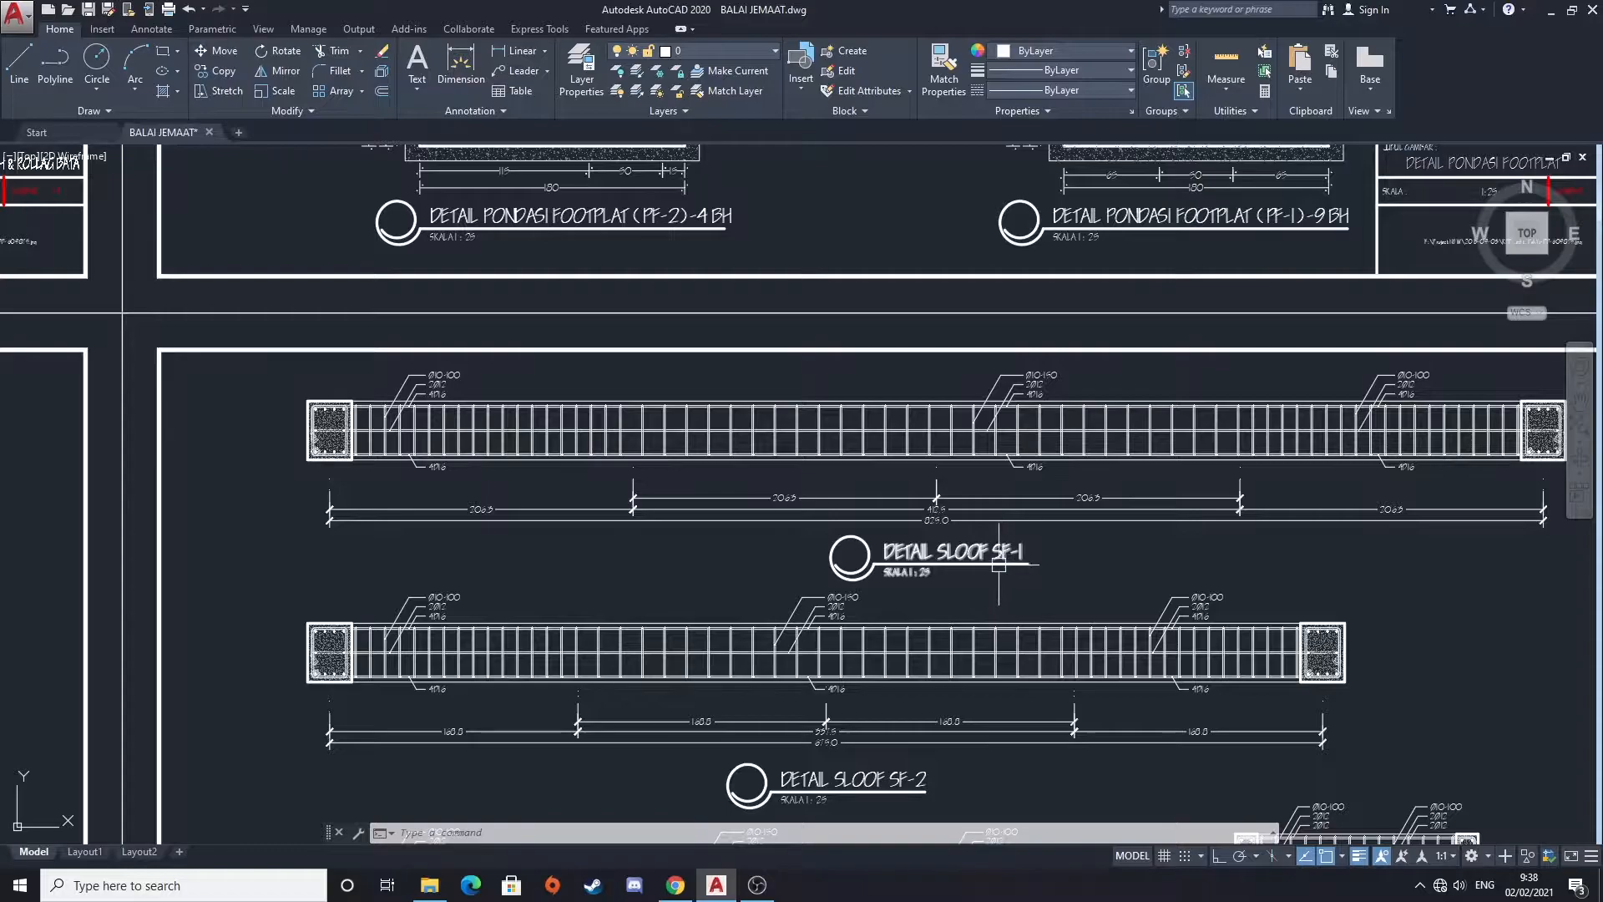
Trace the SF-1, SF-2 and SF-3 beam marks across the SLOOF 30/40 grid on the sloof plan
{"action": "scroll", "coordinate": [761, 694], "scroll_direction": "down", "scroll_amount": 4}
{"action": "middle_click_drag", "start_coordinate": [635, 668], "coordinate": [1015, 407]}
{"action": "middle_click_drag", "start_coordinate": [451, 497], "coordinate": [990, 491]}
{"action": "scroll", "coordinate": [504, 430], "scroll_direction": "up", "scroll_amount": 4}
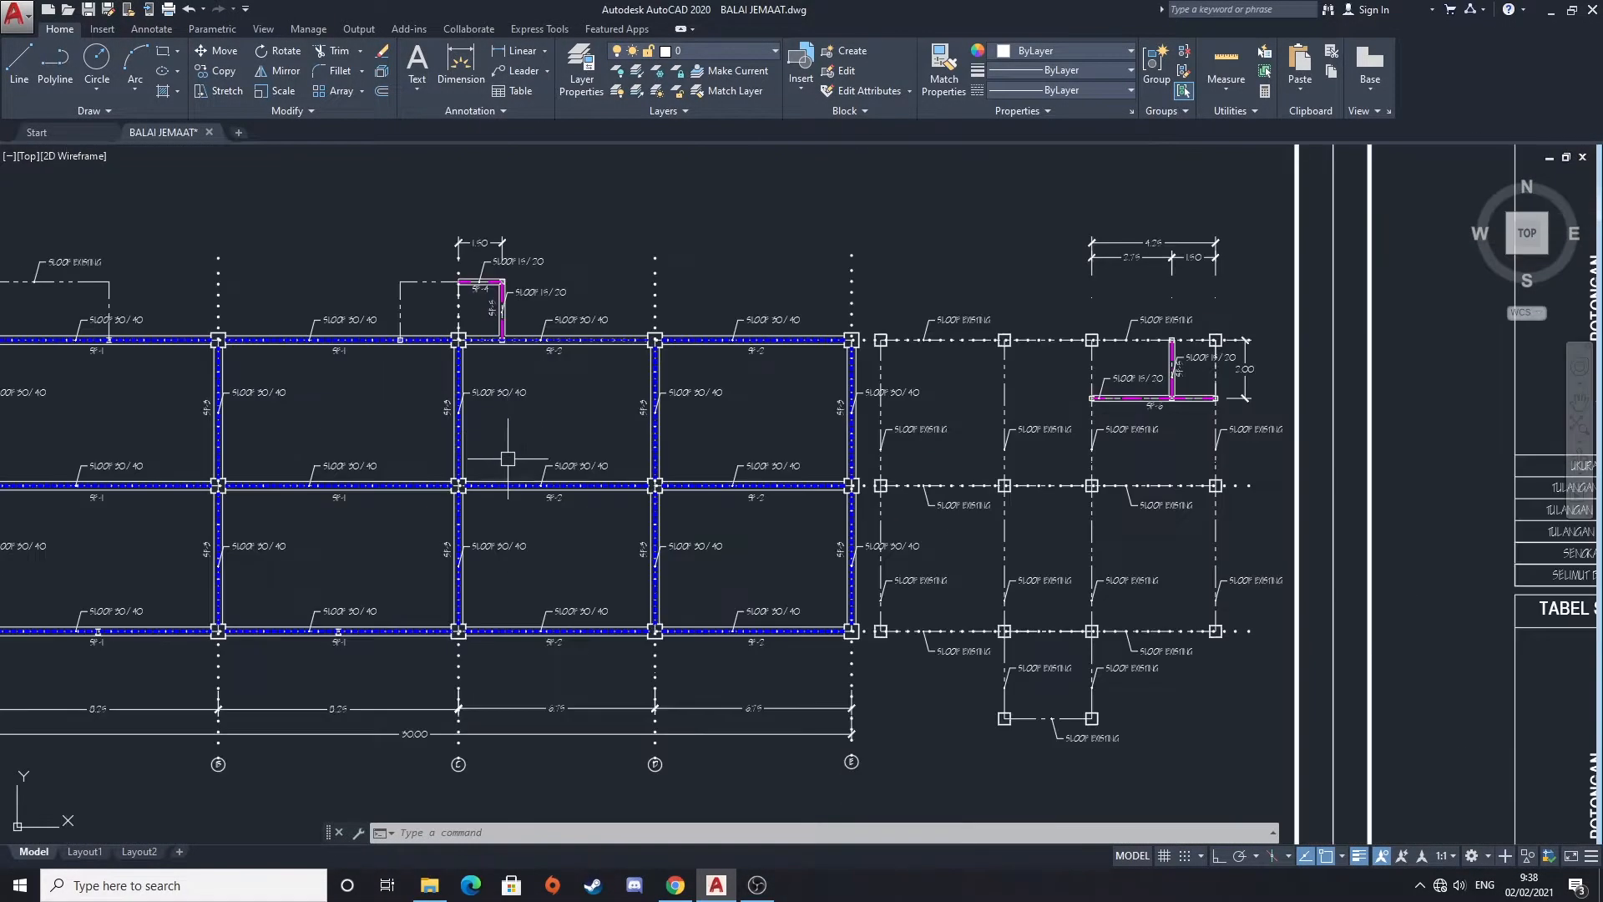
{"action": "middle_click_drag", "start_coordinate": [431, 543], "coordinate": [765, 540]}
{"action": "scroll", "coordinate": [438, 499], "scroll_direction": "up", "scroll_amount": 2}
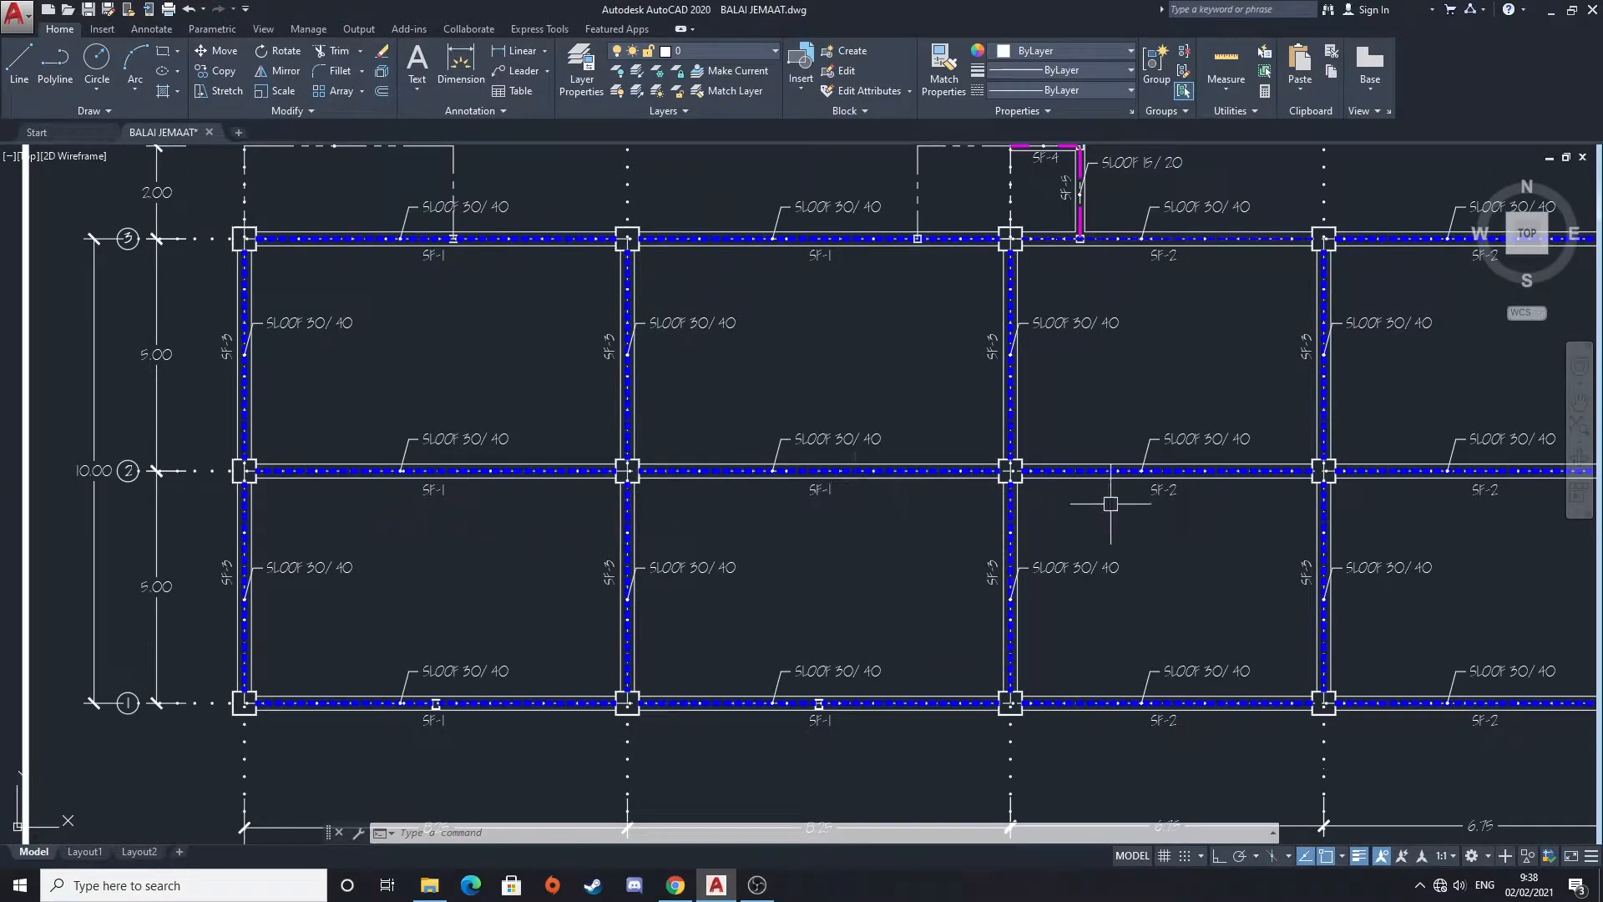
{"action": "middle_click_drag", "start_coordinate": [1179, 500], "coordinate": [859, 495]}
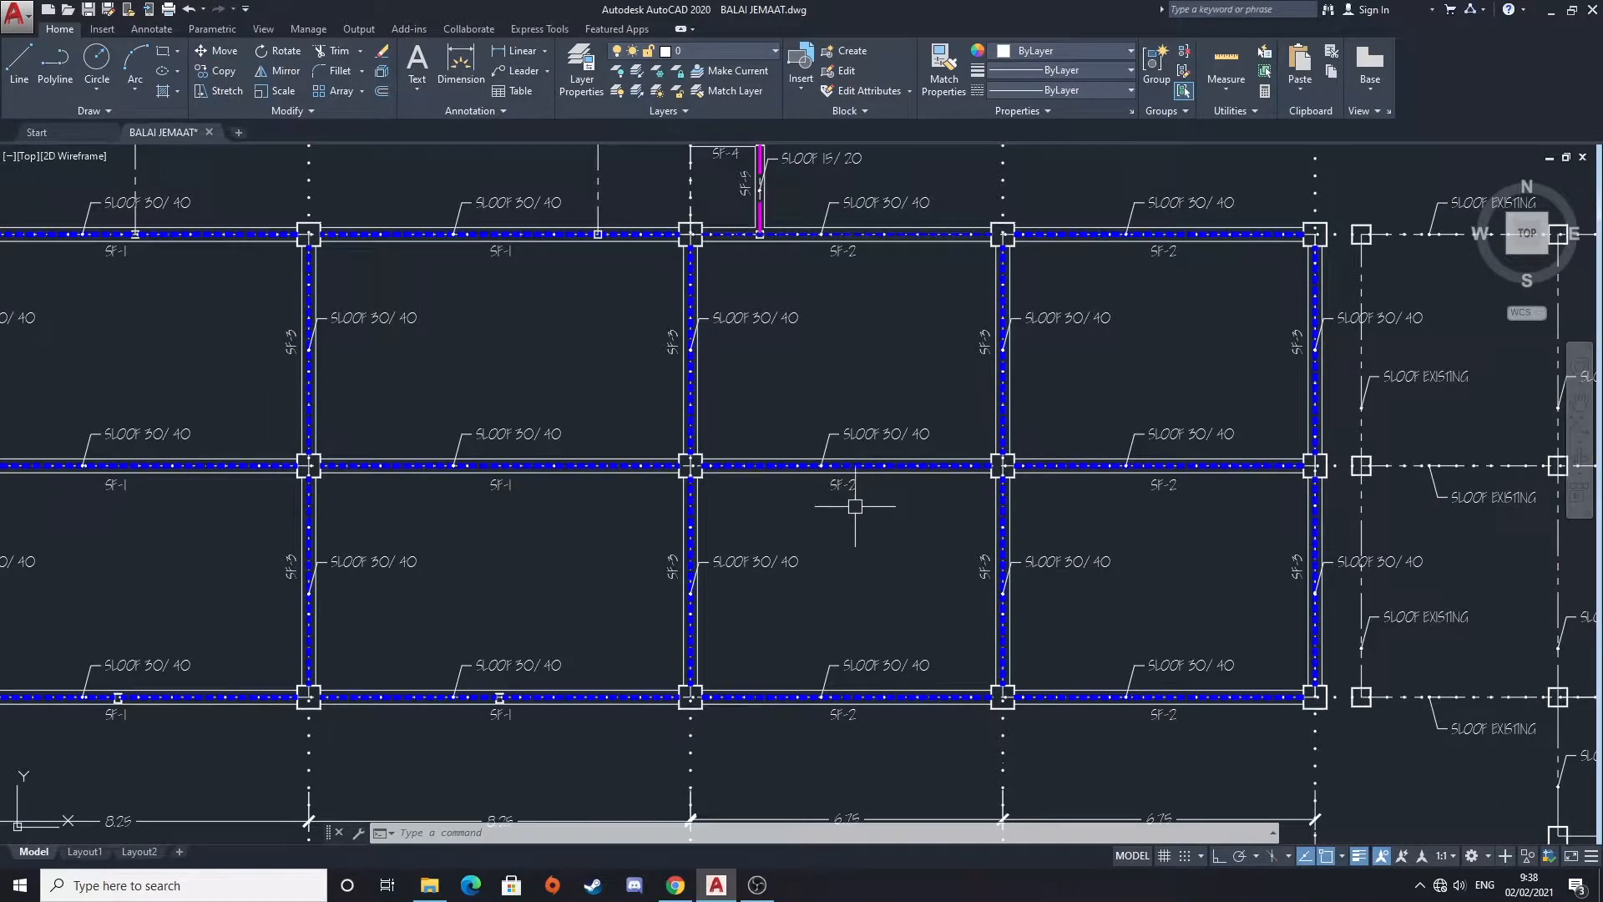
{"action": "middle_click_drag", "start_coordinate": [1020, 540], "coordinate": [728, 521]}
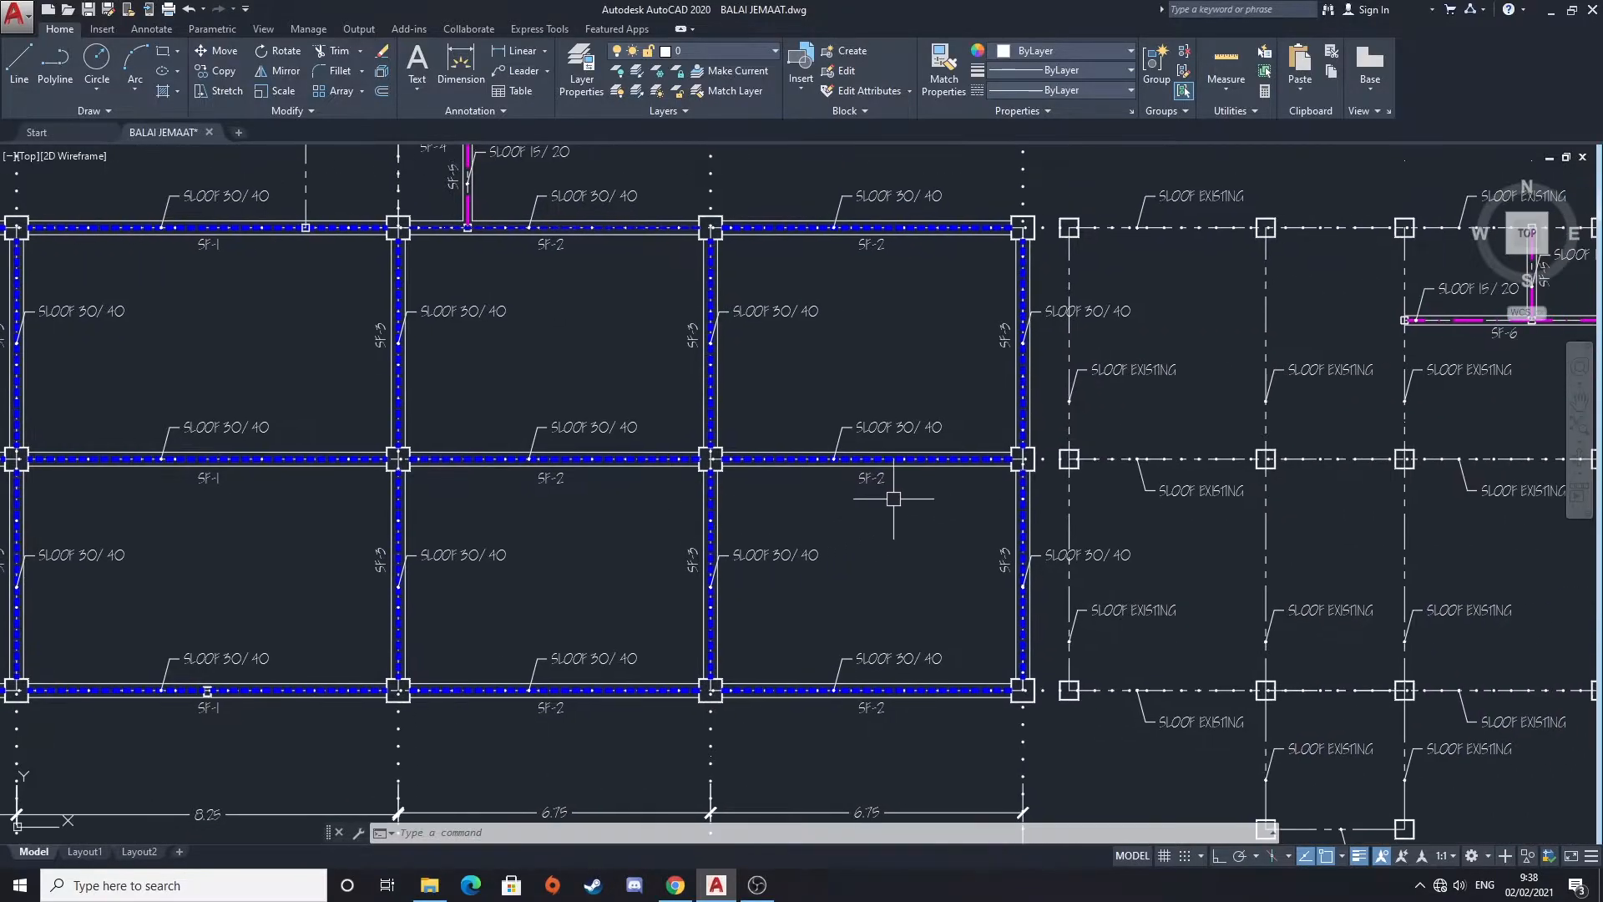
{"action": "middle_click_drag", "start_coordinate": [687, 407], "coordinate": [724, 523]}
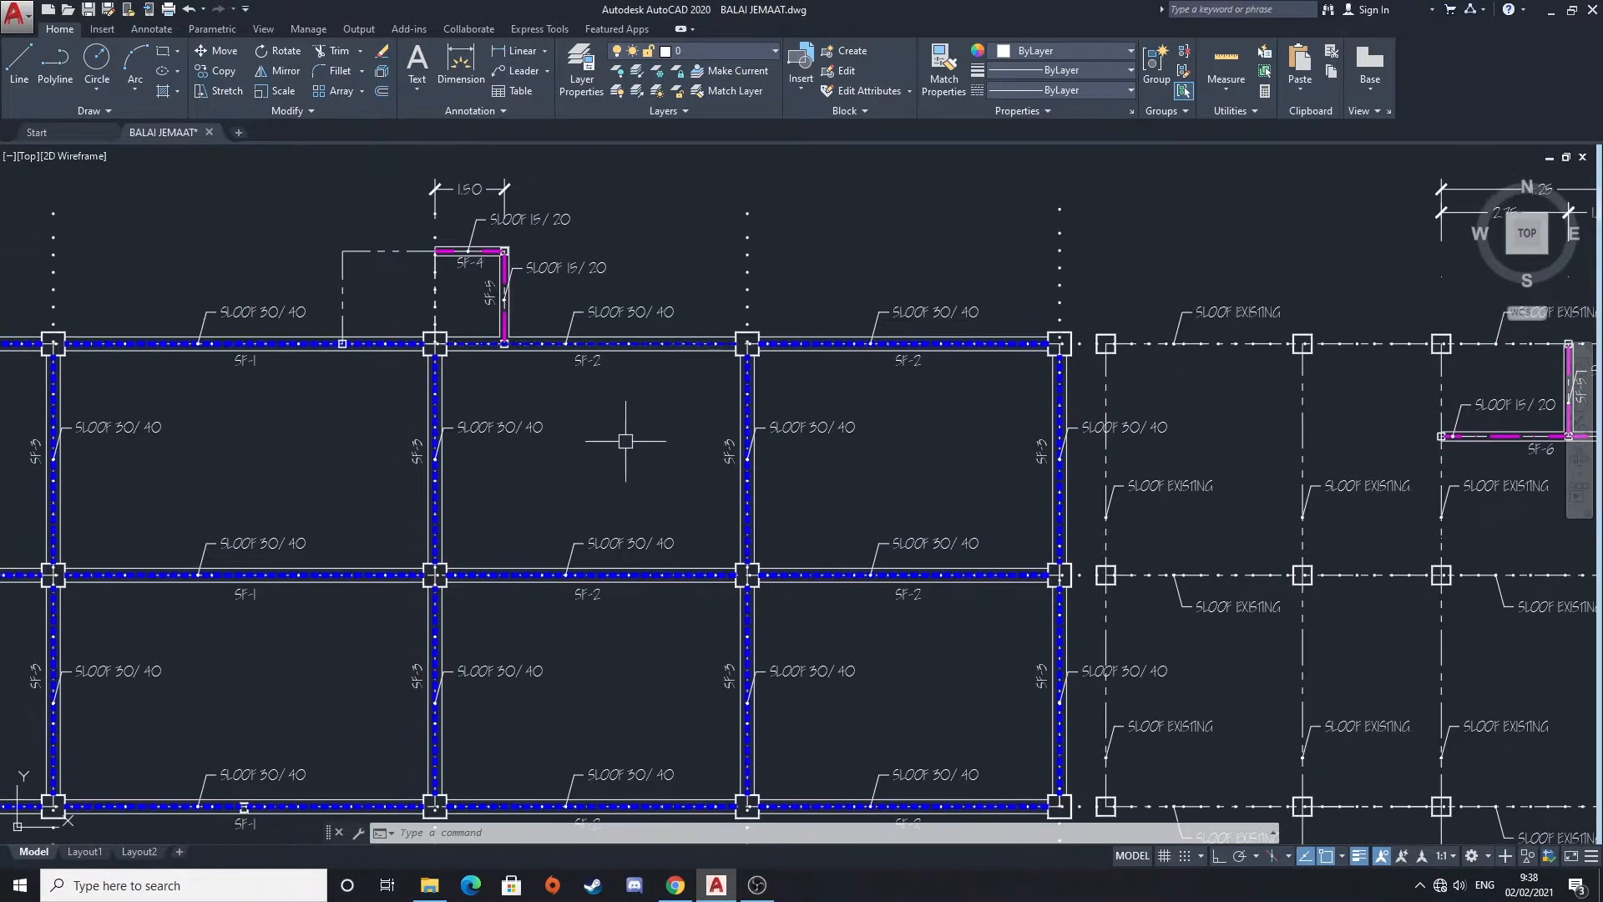
Return to the sloof detail sheet and compare the DETAIL SLOOF SF-1 and SF-2 beams
{"action": "scroll", "coordinate": [1029, 459], "scroll_direction": "down", "scroll_amount": 2}
{"action": "mouse_move", "coordinate": [1018, 469]}
{"action": "middle_mouse_down"}
{"action": "mouse_move", "coordinate": [938, 479]}
{"action": "mouse_move", "coordinate": [199, 438]}
{"action": "middle_mouse_up"}
{"action": "scroll", "coordinate": [842, 436], "scroll_direction": "down", "scroll_amount": 4}
{"action": "middle_click_drag", "start_coordinate": [844, 436], "coordinate": [41, 436]}
{"action": "scroll", "coordinate": [879, 372], "scroll_direction": "up", "scroll_amount": 5}
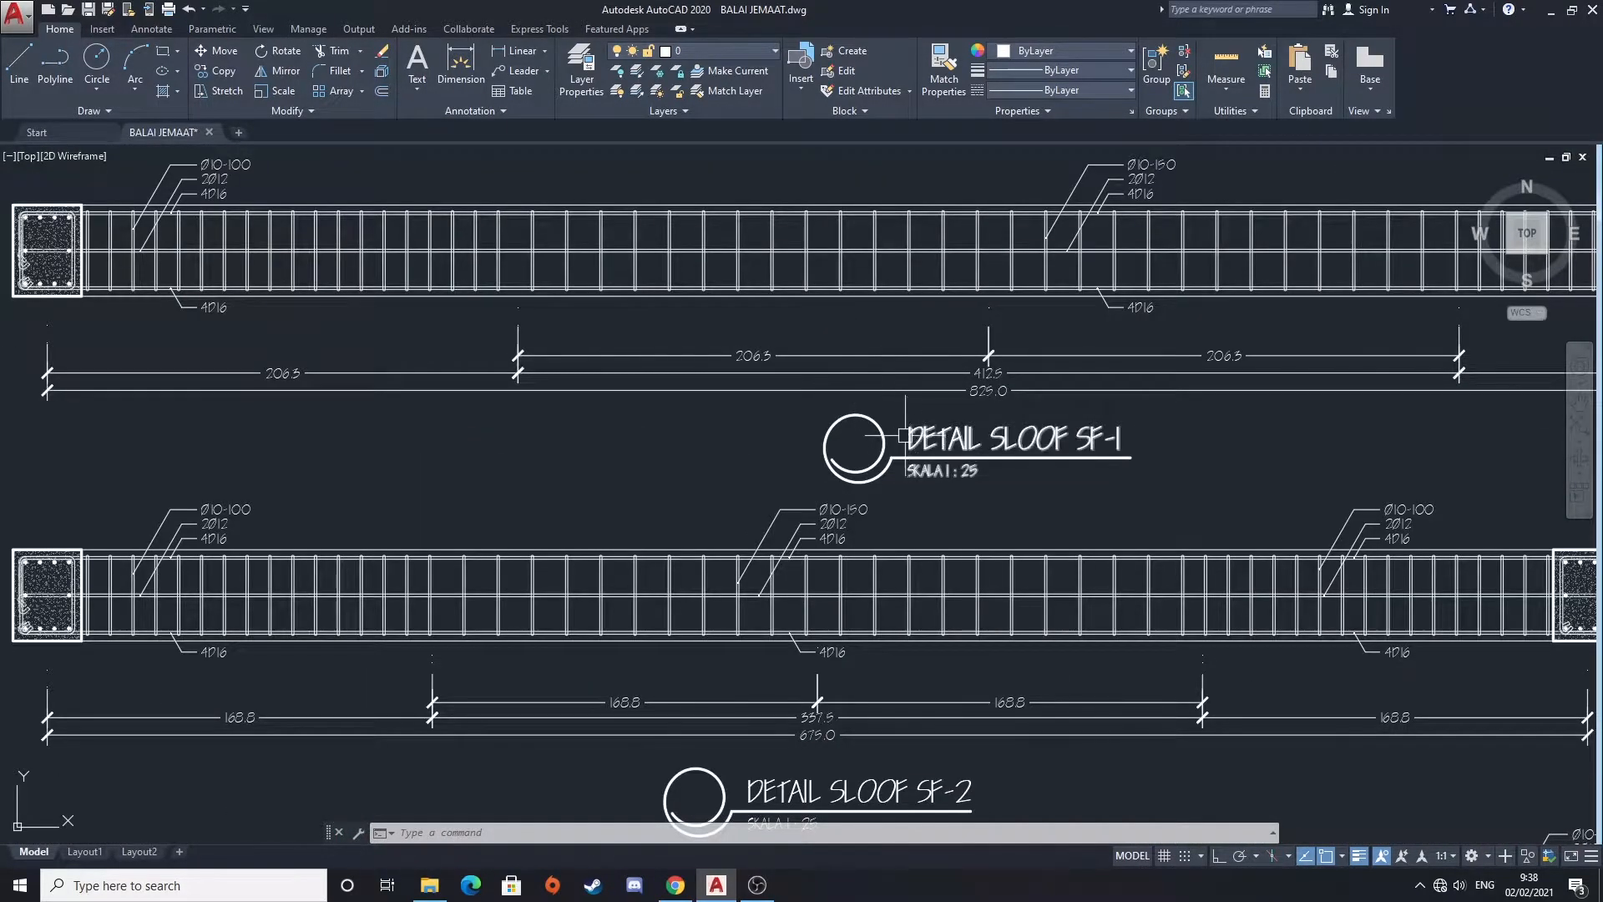
{"action": "scroll", "coordinate": [915, 501], "scroll_direction": "down", "scroll_amount": 2}
{"action": "middle_click_drag", "start_coordinate": [883, 520], "coordinate": [843, 468]}
{"action": "middle_click_drag", "start_coordinate": [866, 640], "coordinate": [879, 518]}
Examine the bar callouts and span dimensions of DETAIL SLOOF SF-5 and SF-6
{"action": "scroll", "coordinate": [879, 518], "scroll_direction": "down", "scroll_amount": 2}
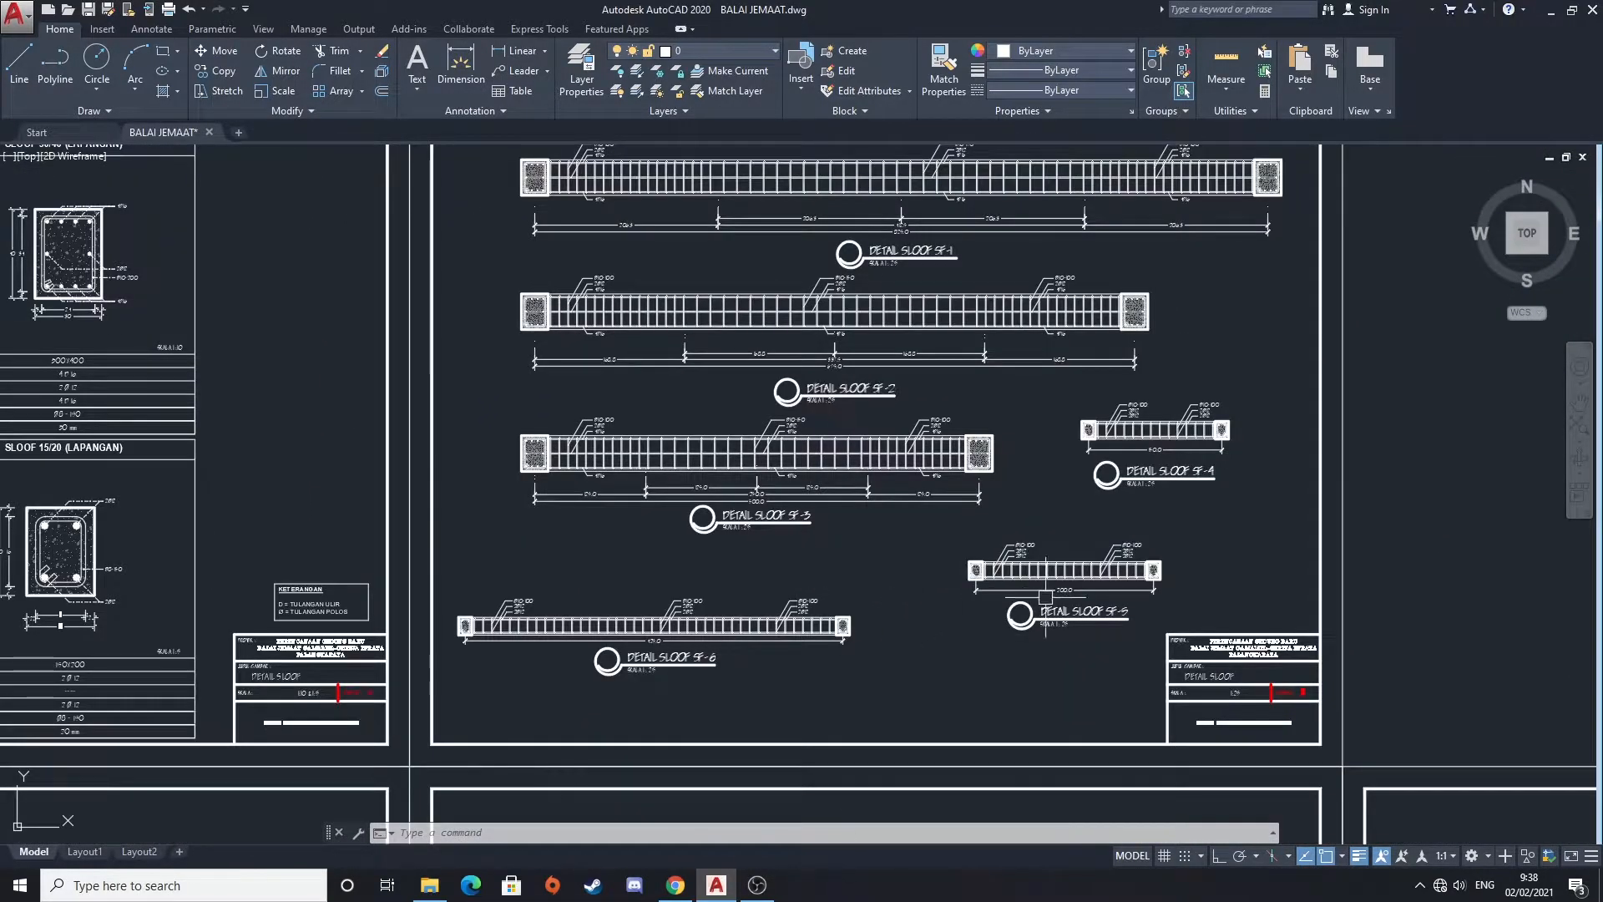
{"action": "scroll", "coordinate": [1143, 617], "scroll_direction": "up", "scroll_amount": 5}
{"action": "scroll", "coordinate": [1132, 597], "scroll_direction": "down", "scroll_amount": 2}
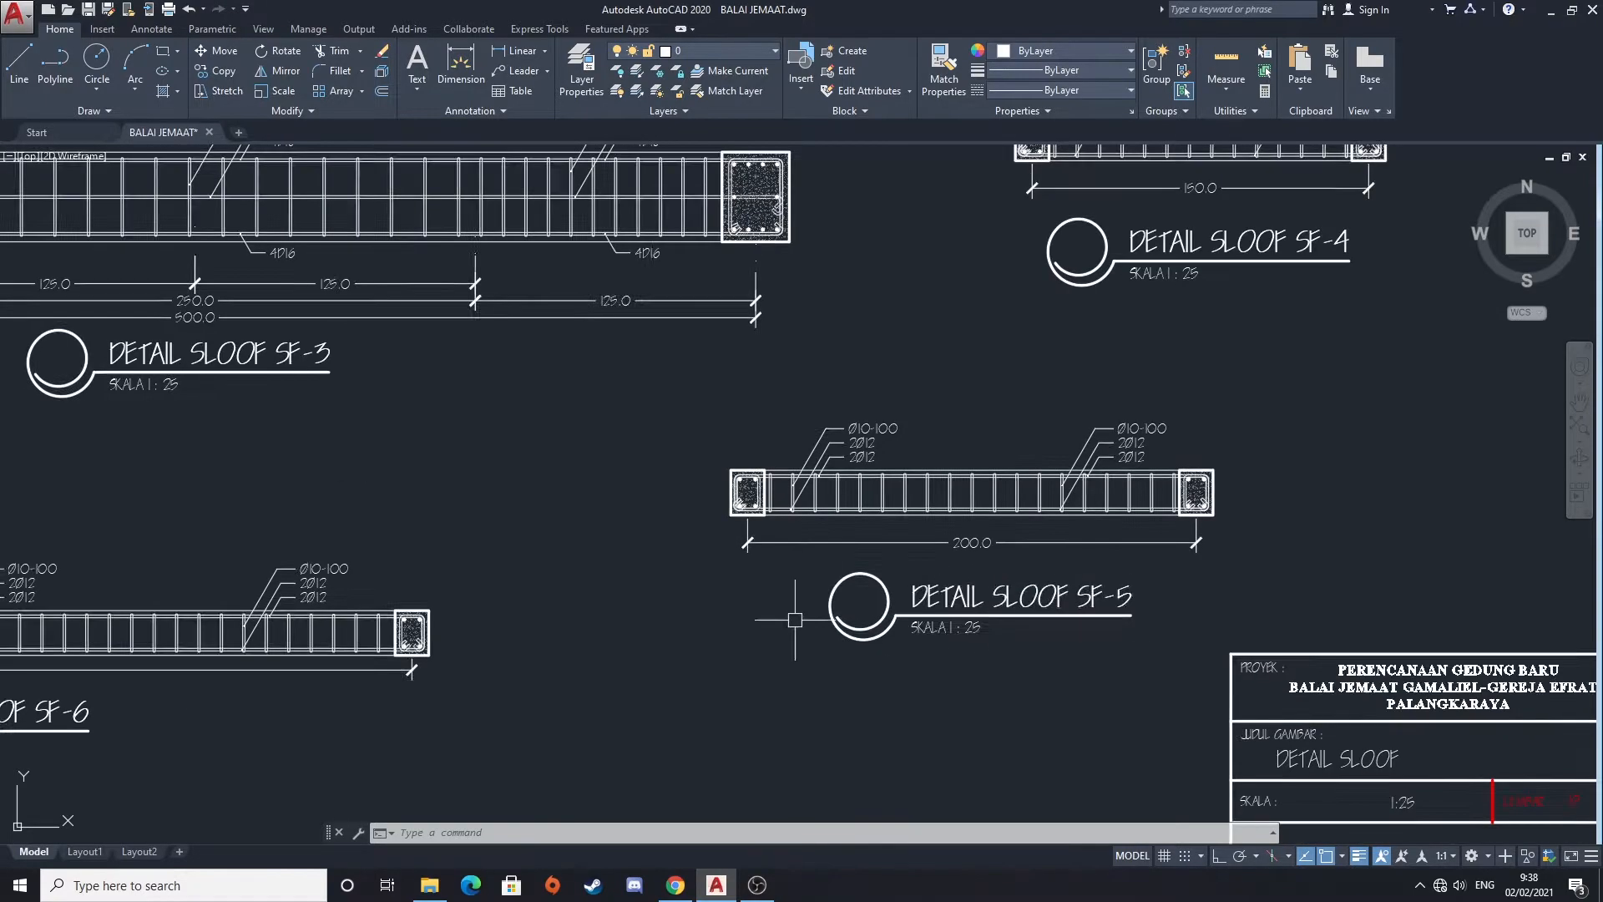
{"action": "middle_click_drag", "start_coordinate": [511, 643], "coordinate": [1006, 585]}
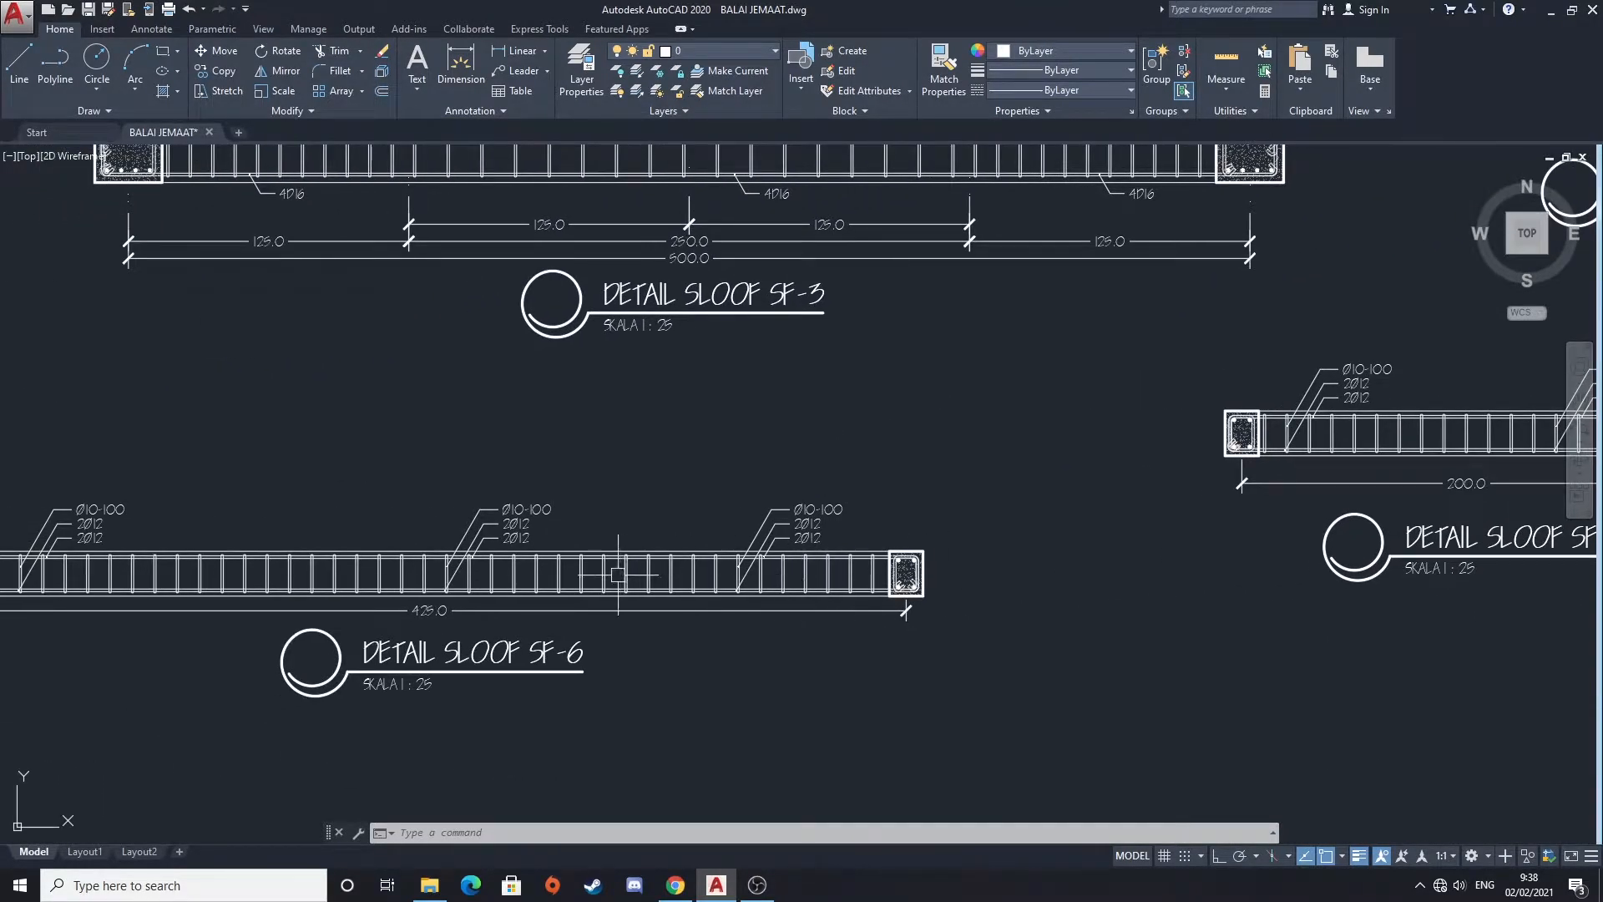
Locate the DENAH RENCANA KOLOM LT.1 sheet and view its overall column layout
{"action": "scroll", "coordinate": [618, 574], "scroll_direction": "down", "scroll_amount": 5}
{"action": "middle_click_drag", "start_coordinate": [731, 524], "coordinate": [804, 474]}
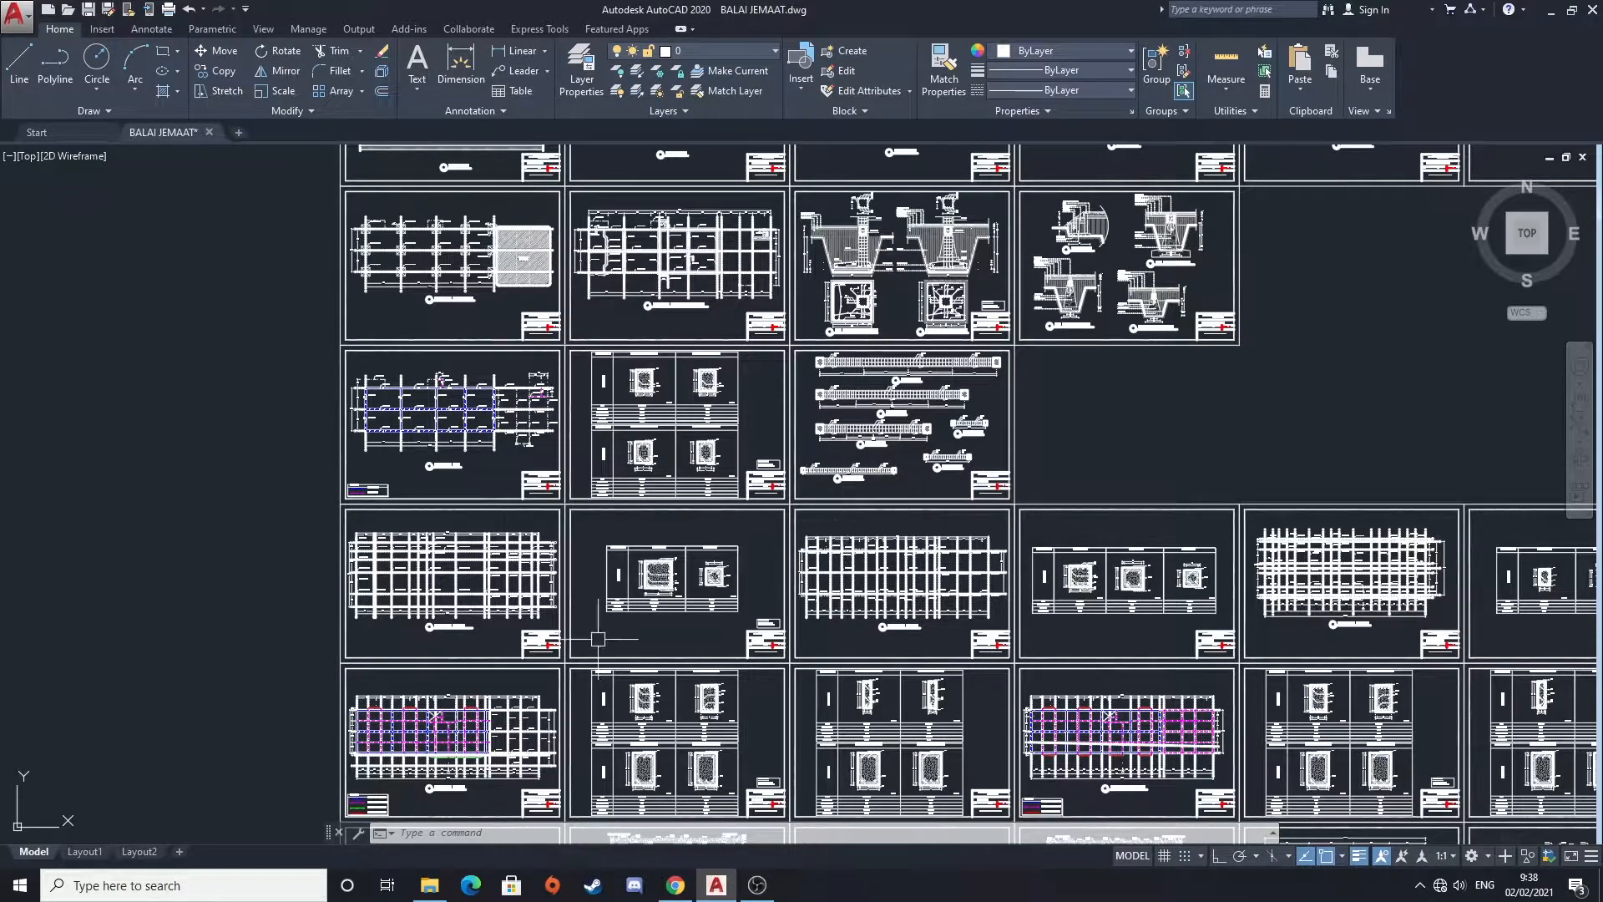
{"action": "scroll", "coordinate": [458, 651], "scroll_direction": "up", "scroll_amount": 5}
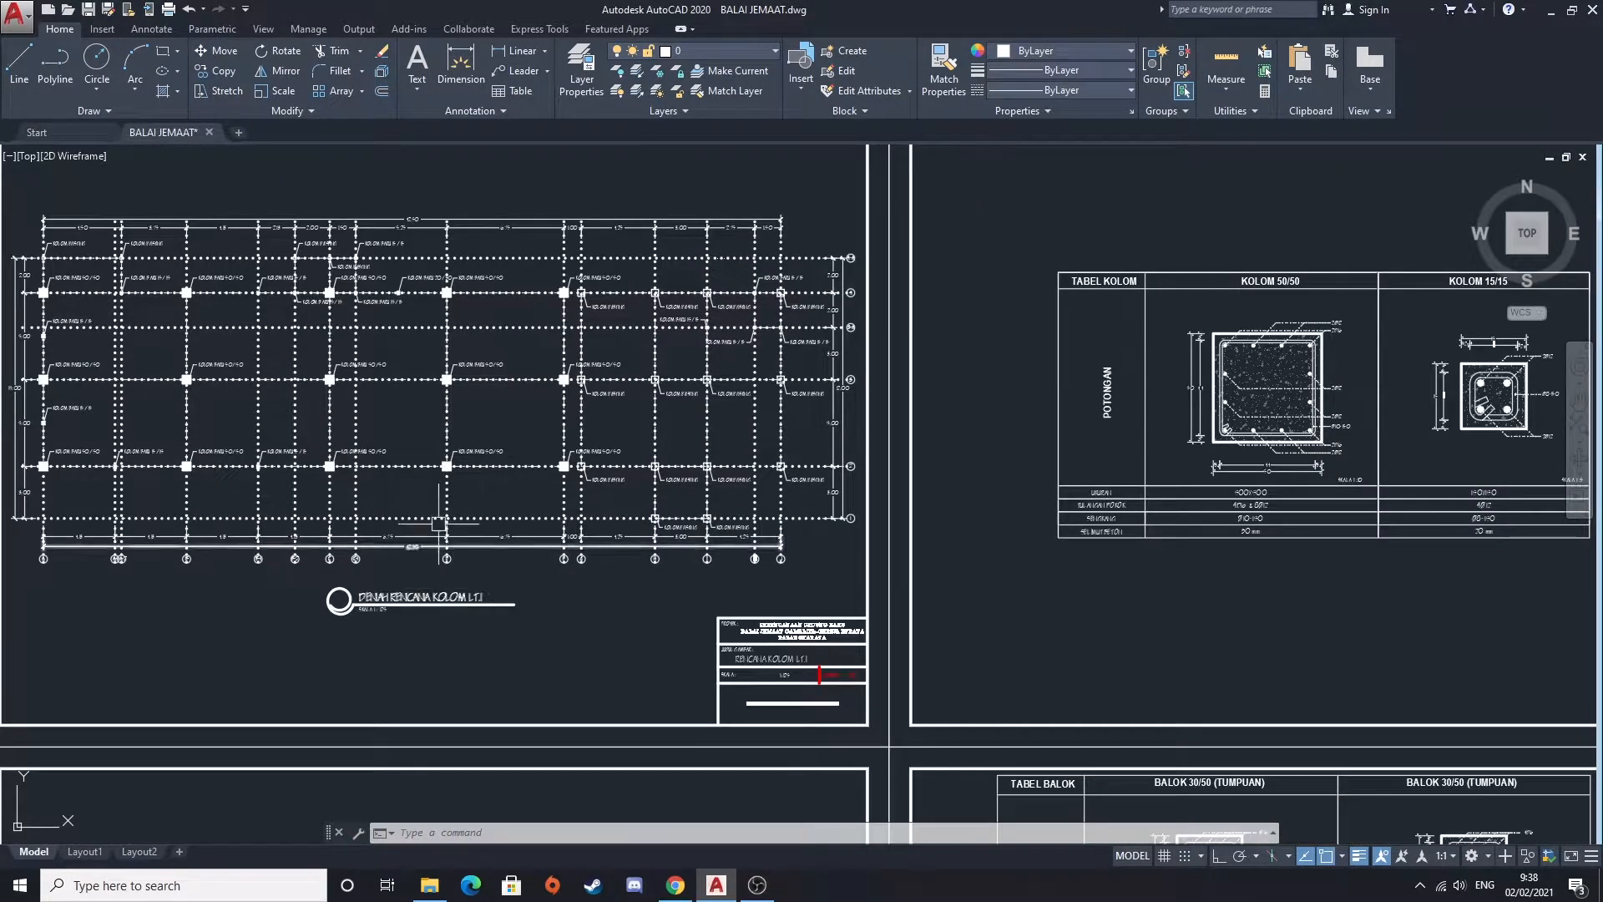
{"action": "middle_click_drag", "start_coordinate": [390, 441], "coordinate": [549, 492]}
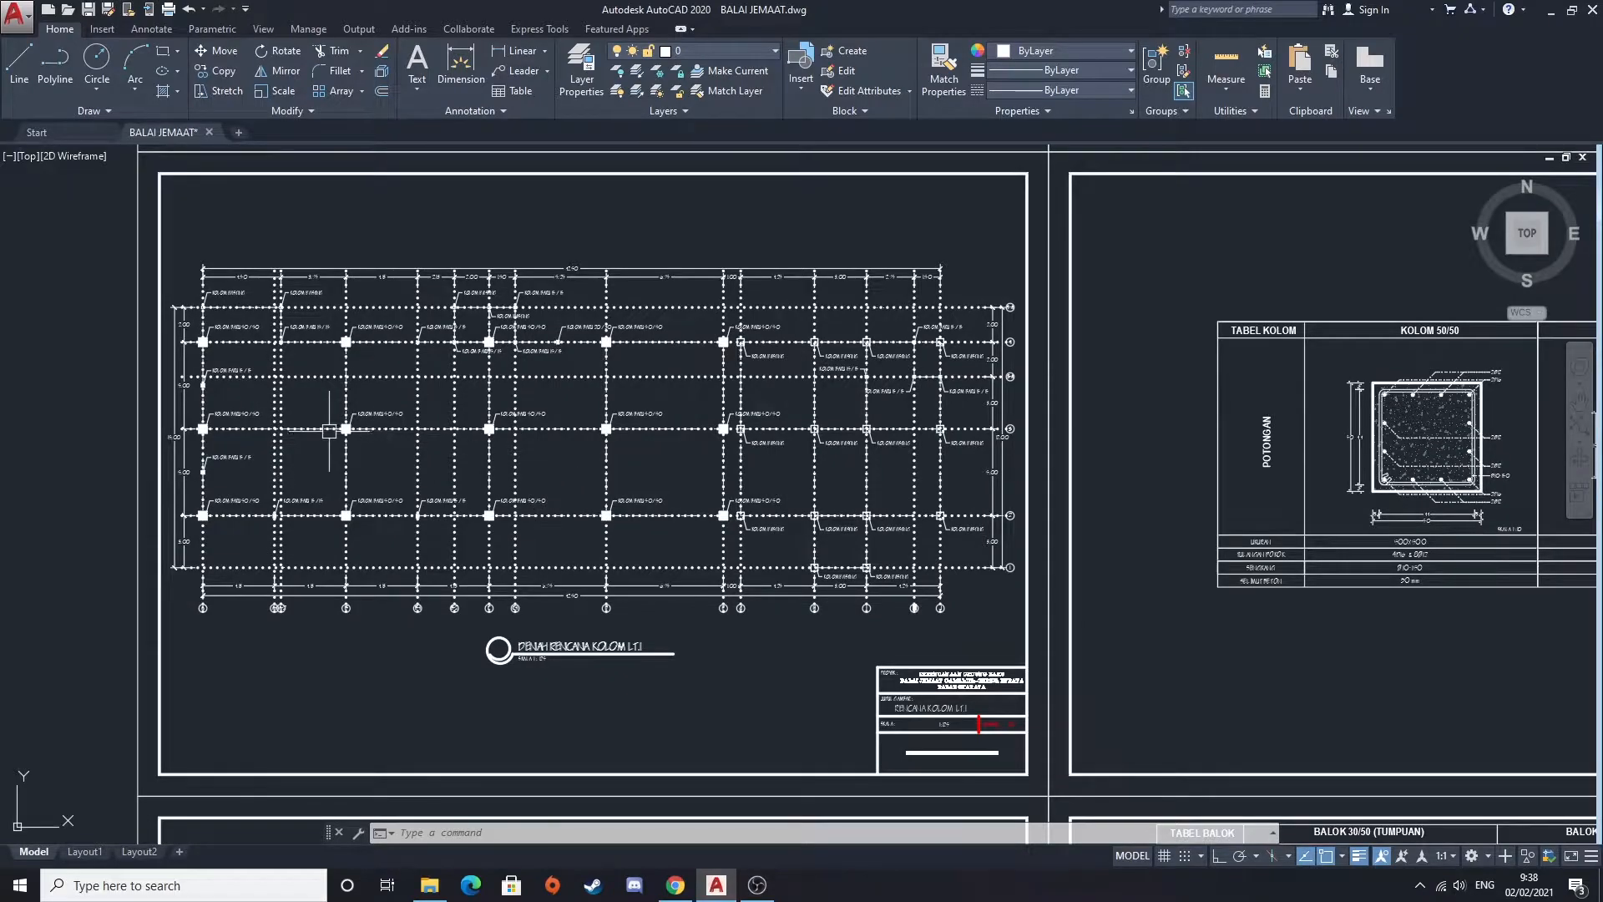
{"action": "scroll", "coordinate": [220, 510], "scroll_direction": "up", "scroll_amount": 4}
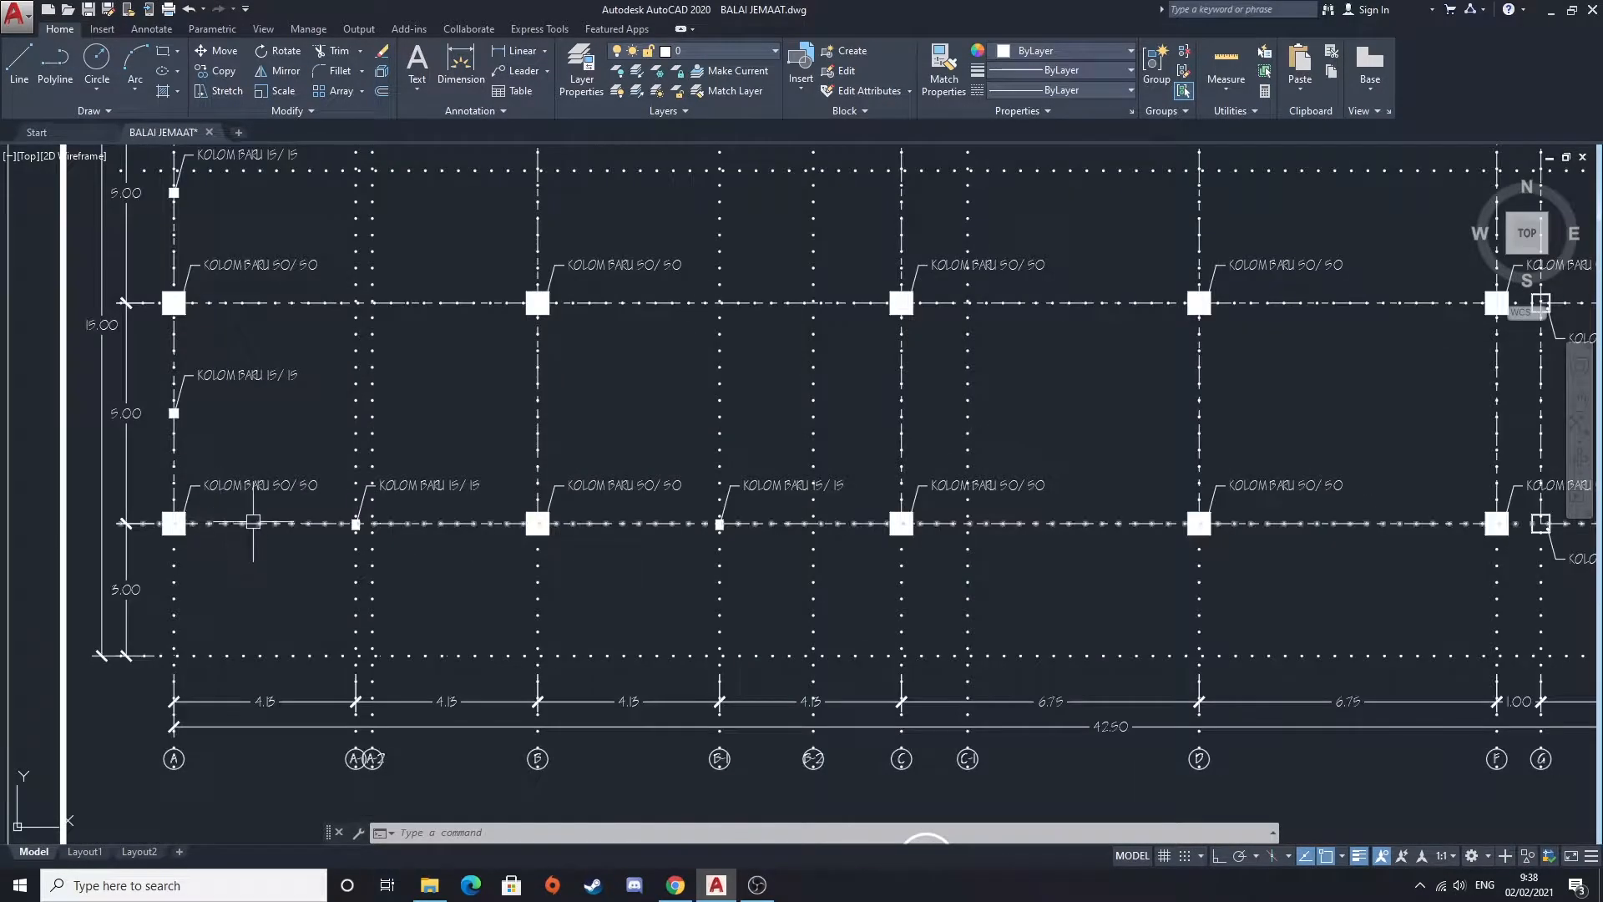
{"action": "scroll", "coordinate": [340, 554], "scroll_direction": "down", "scroll_amount": 2}
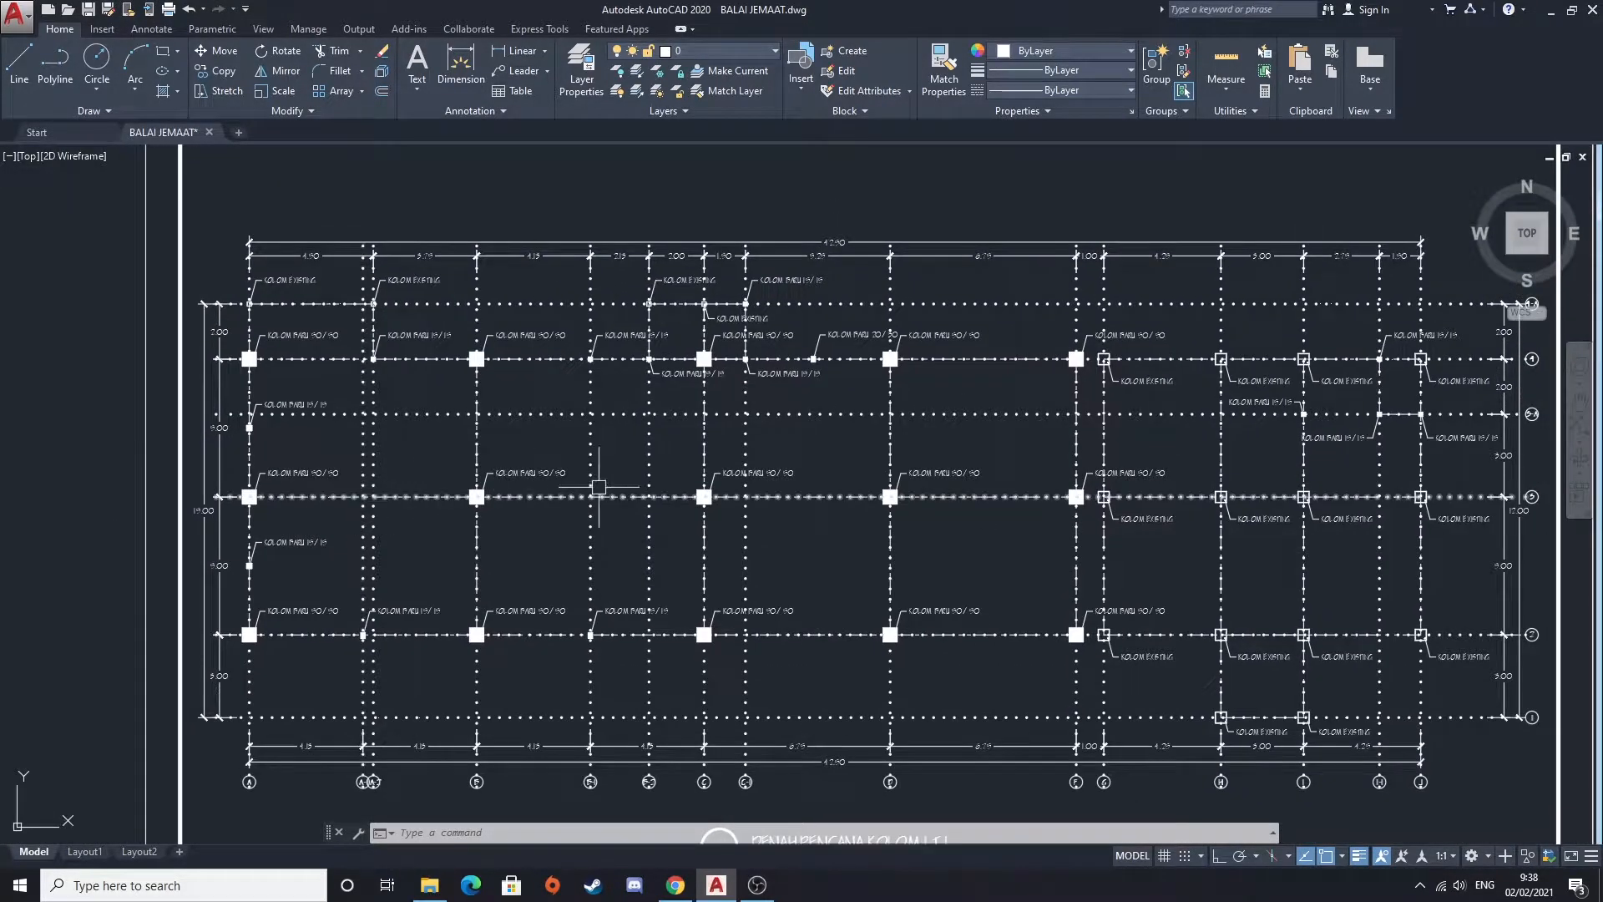
{"action": "scroll", "coordinate": [790, 514], "scroll_direction": "down", "scroll_amount": 3}
{"action": "middle_click_drag", "start_coordinate": [790, 514], "coordinate": [725, 485]}
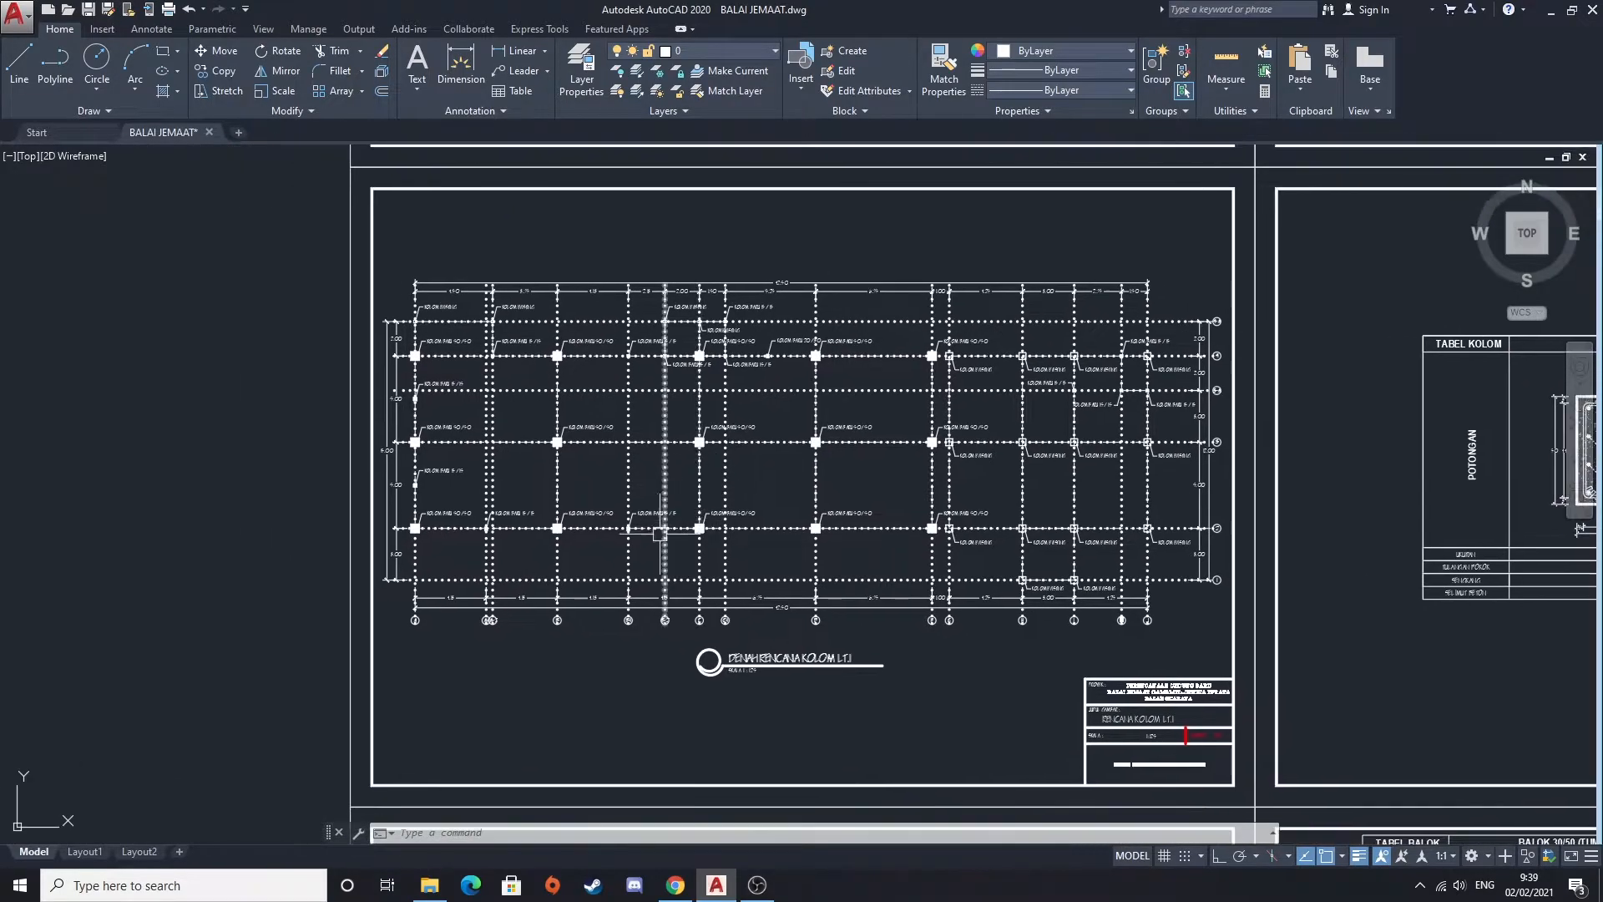
Check the KOLOM BARU 50/50 and 15/15 columns and axis spacings along the column plan's lower row
{"action": "scroll", "coordinate": [444, 603], "scroll_direction": "up", "scroll_amount": 2}
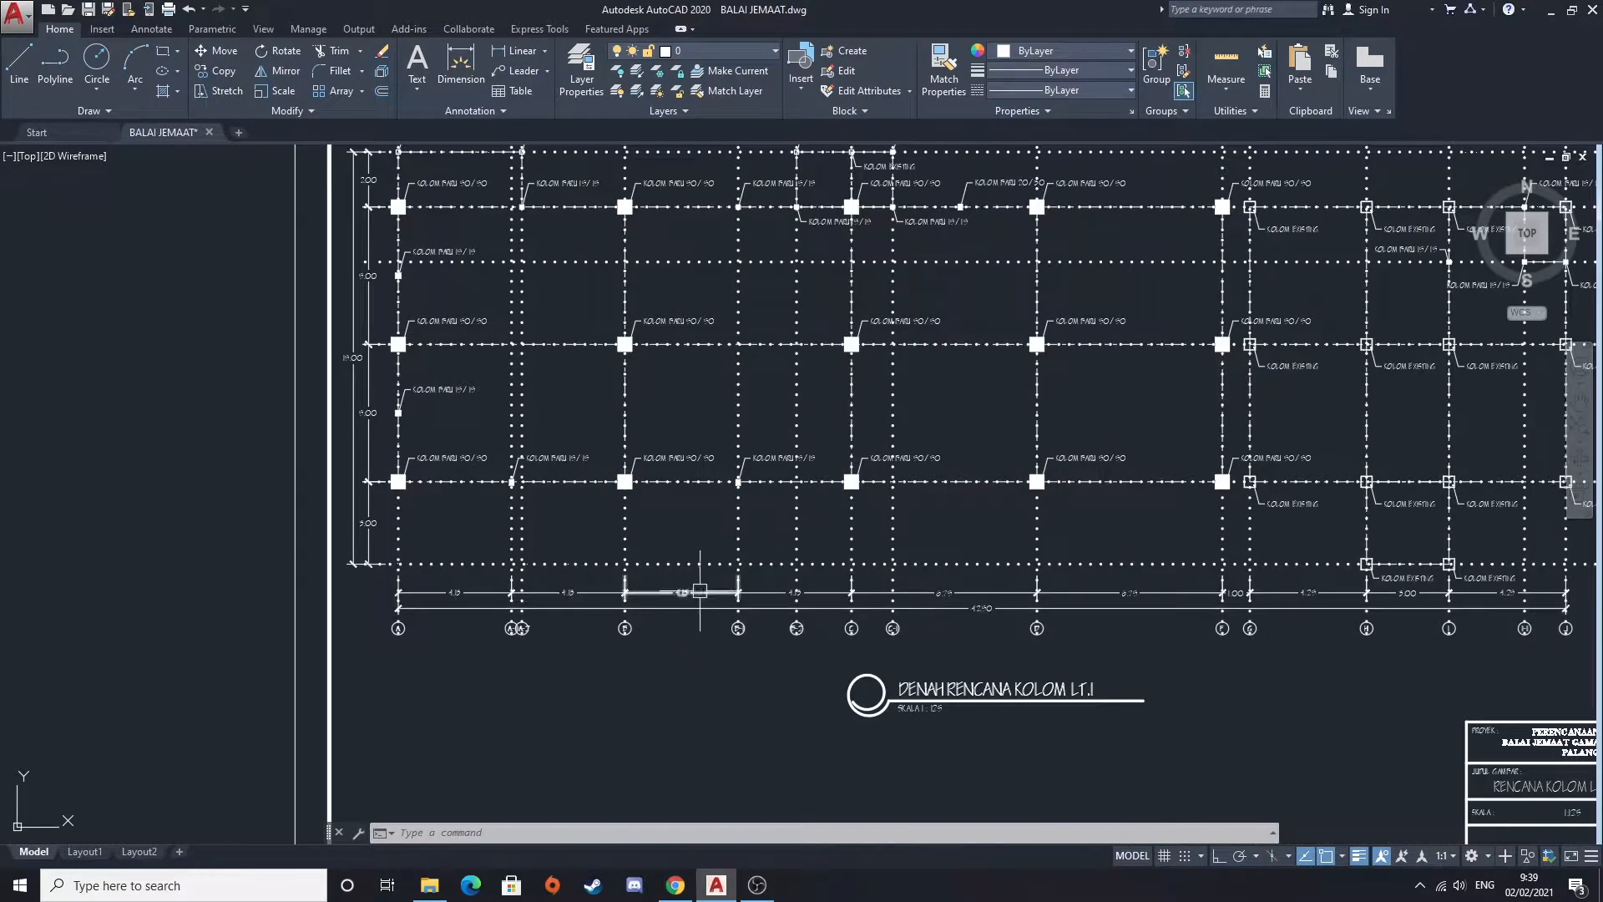
{"action": "scroll", "coordinate": [939, 470], "scroll_direction": "up", "scroll_amount": 2}
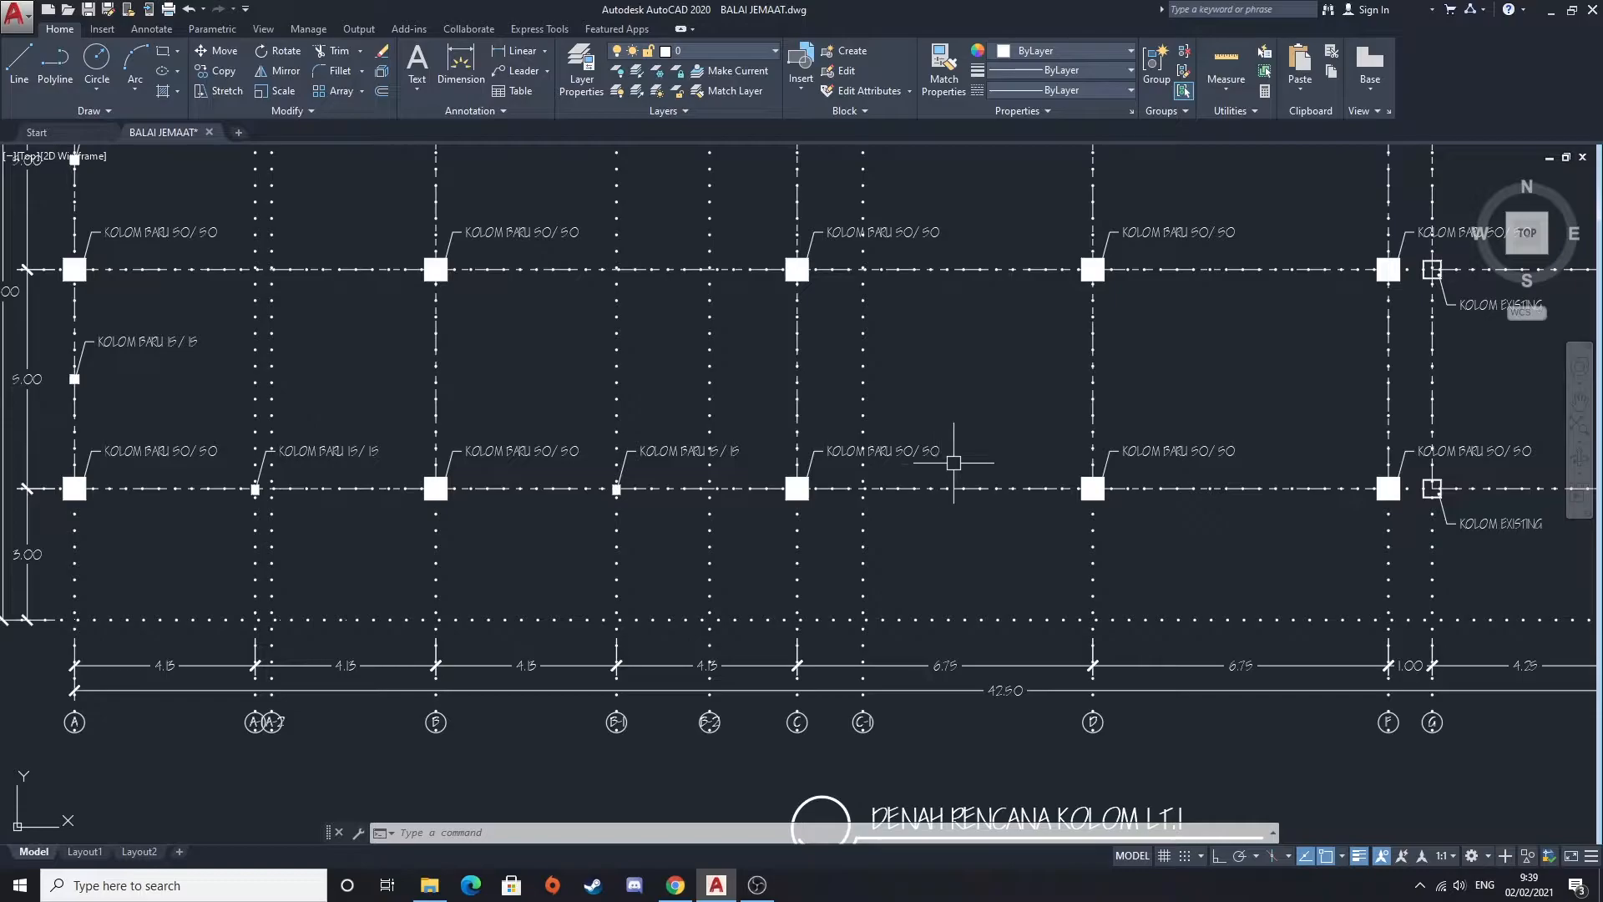
{"action": "scroll", "coordinate": [950, 464], "scroll_direction": "down", "scroll_amount": 2}
{"action": "middle_click_drag", "start_coordinate": [976, 459], "coordinate": [505, 570]}
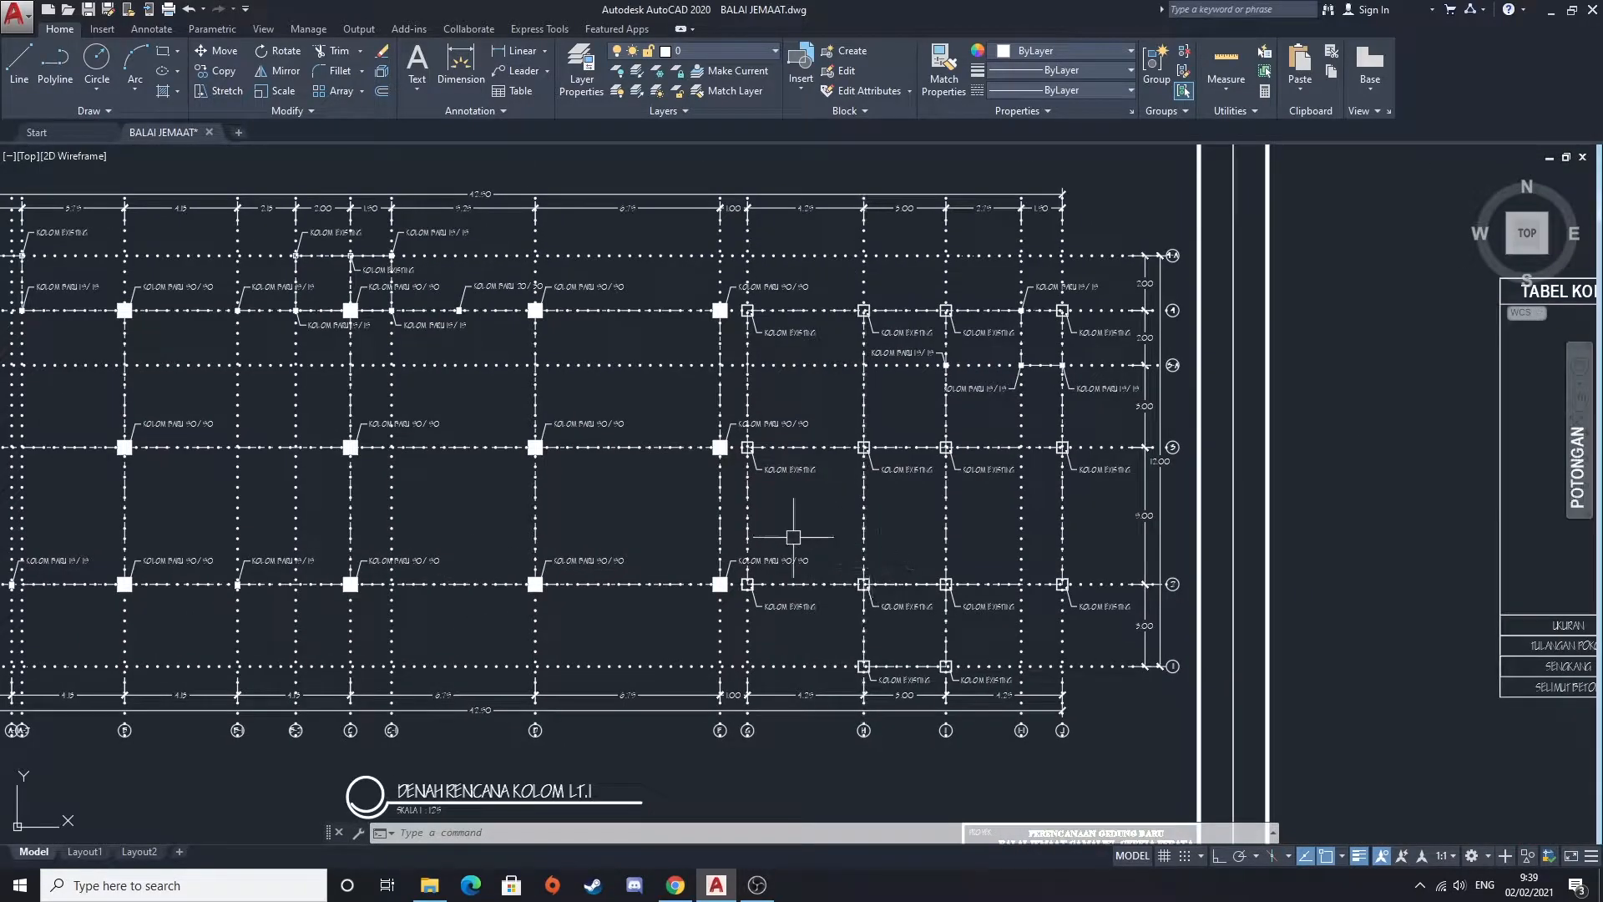
Examine the existing, 15/15, 20/30 and 50/50 column labels along the column plan's upper axes
{"action": "scroll", "coordinate": [329, 238], "scroll_direction": "up", "scroll_amount": 4}
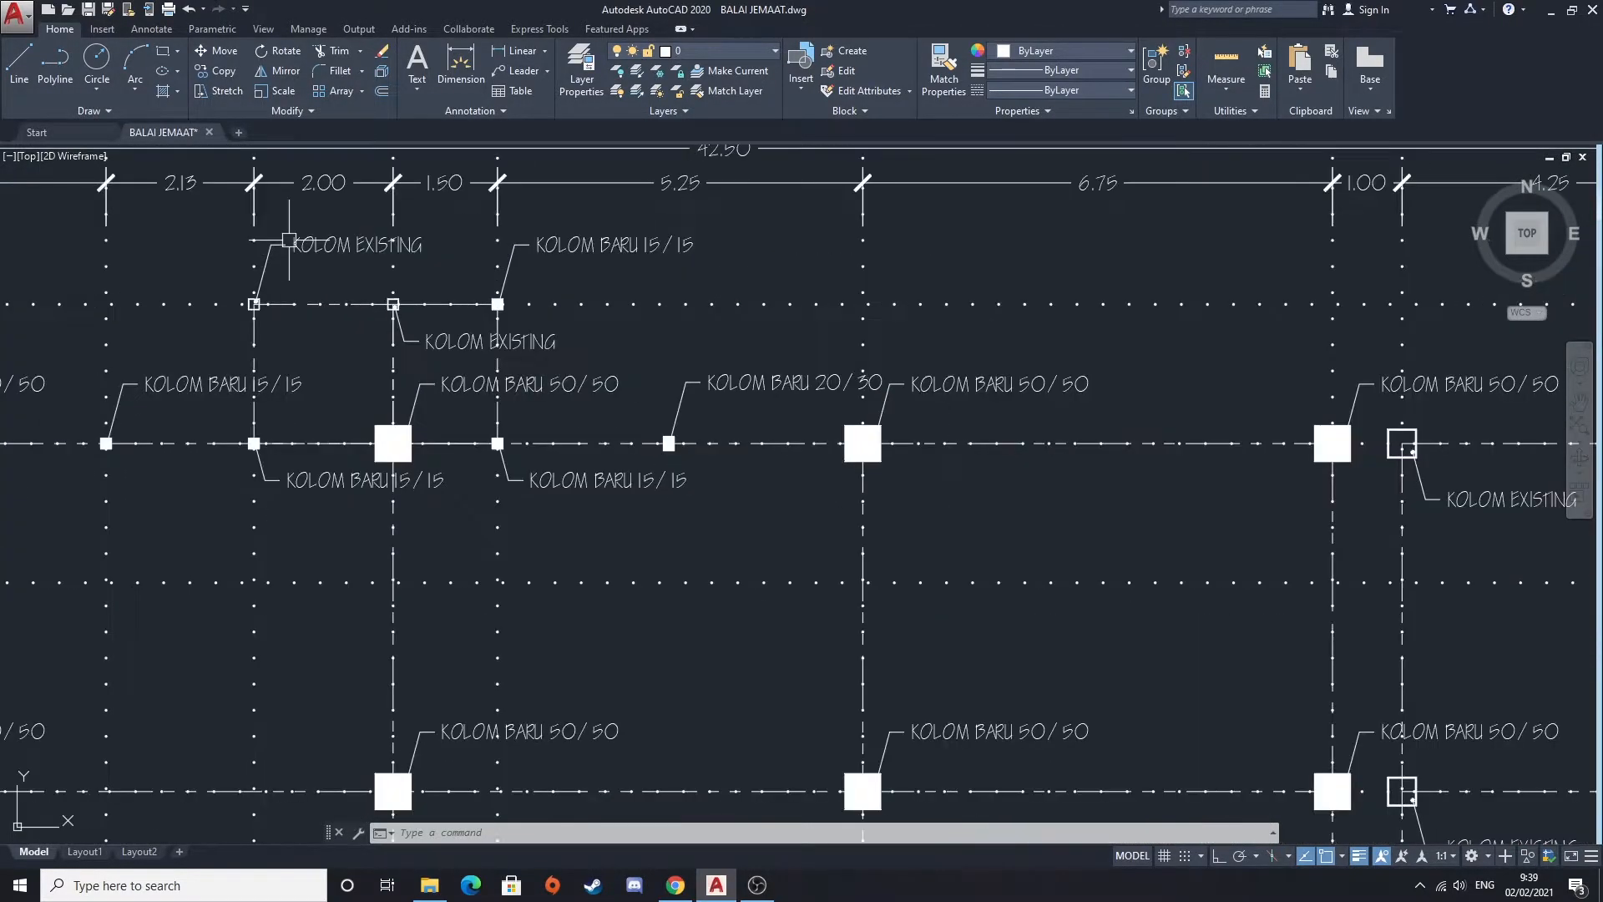
{"action": "middle_click_drag", "start_coordinate": [299, 317], "coordinate": [465, 372]}
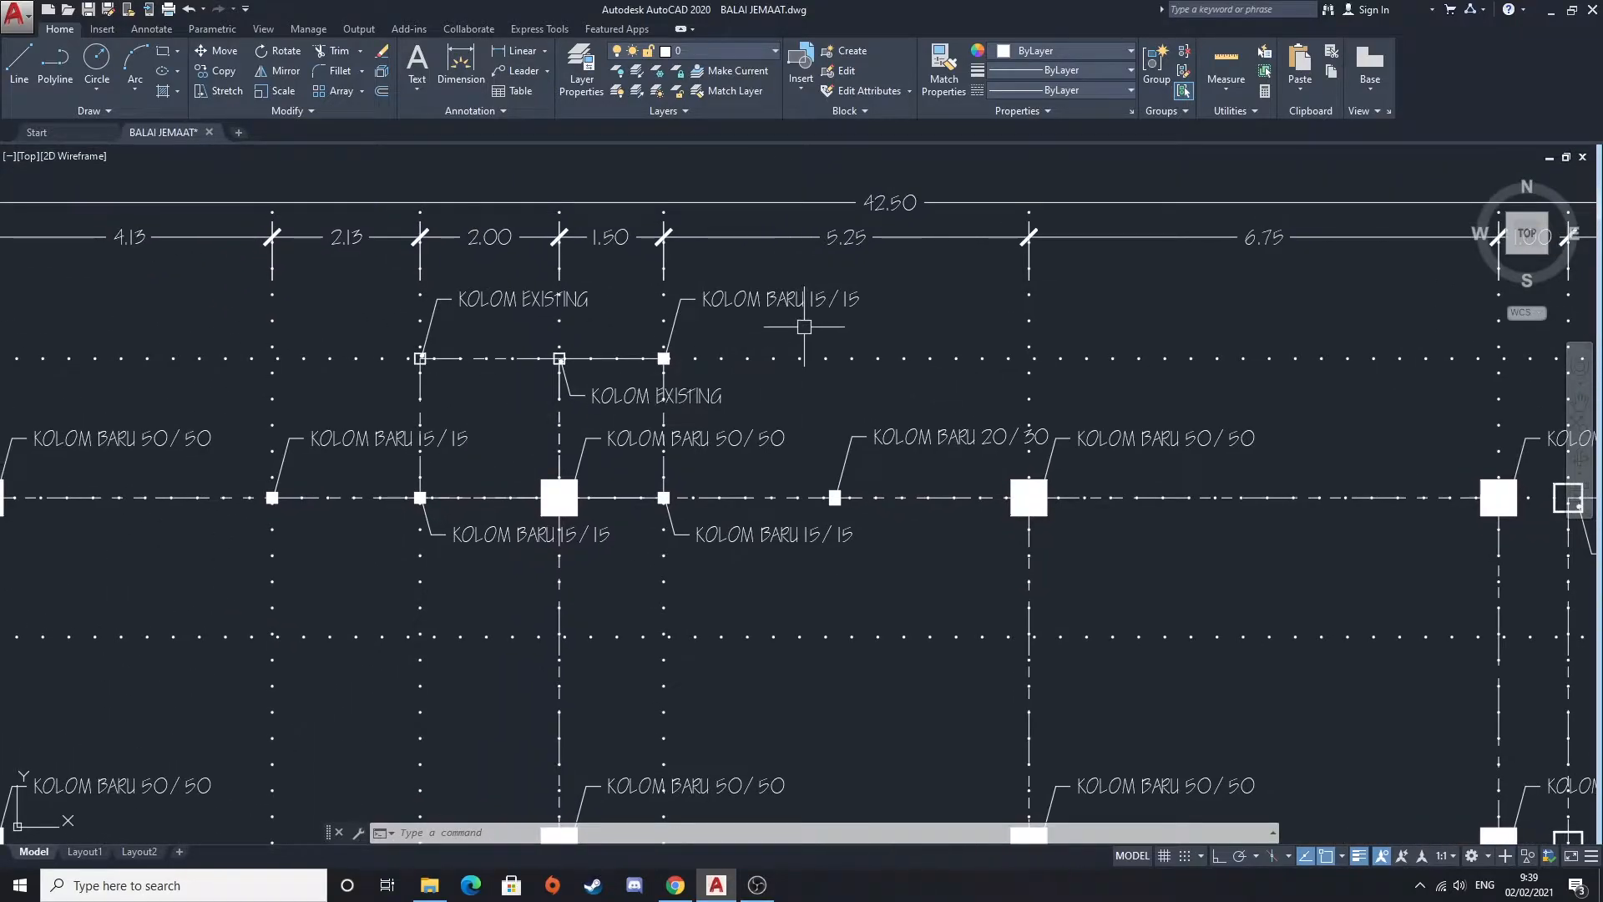
{"action": "scroll", "coordinate": [701, 372], "scroll_direction": "down", "scroll_amount": 2}
{"action": "middle_click_drag", "start_coordinate": [432, 493], "coordinate": [804, 424]}
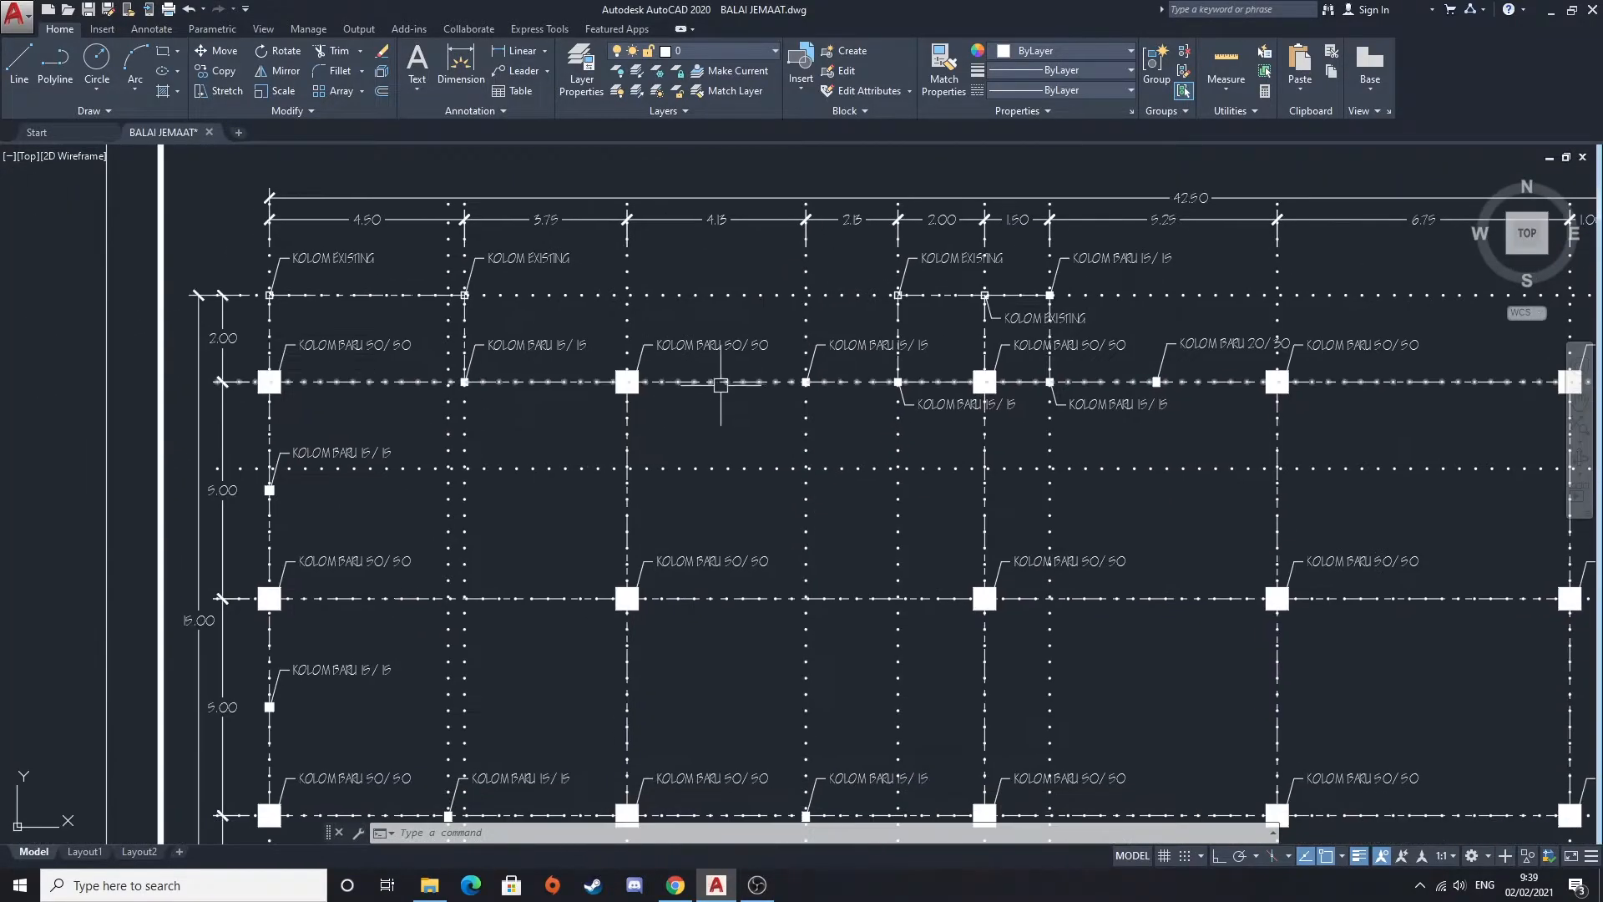
Inspect the axis labels A, A-1, A-2, B and B-1 and their spacing dimensions below the column plan
{"action": "scroll", "coordinate": [676, 534], "scroll_direction": "down", "scroll_amount": 2}
{"action": "middle_click_drag", "start_coordinate": [656, 549], "coordinate": [617, 348]}
{"action": "middle_click_drag", "start_coordinate": [551, 421], "coordinate": [488, 453]}
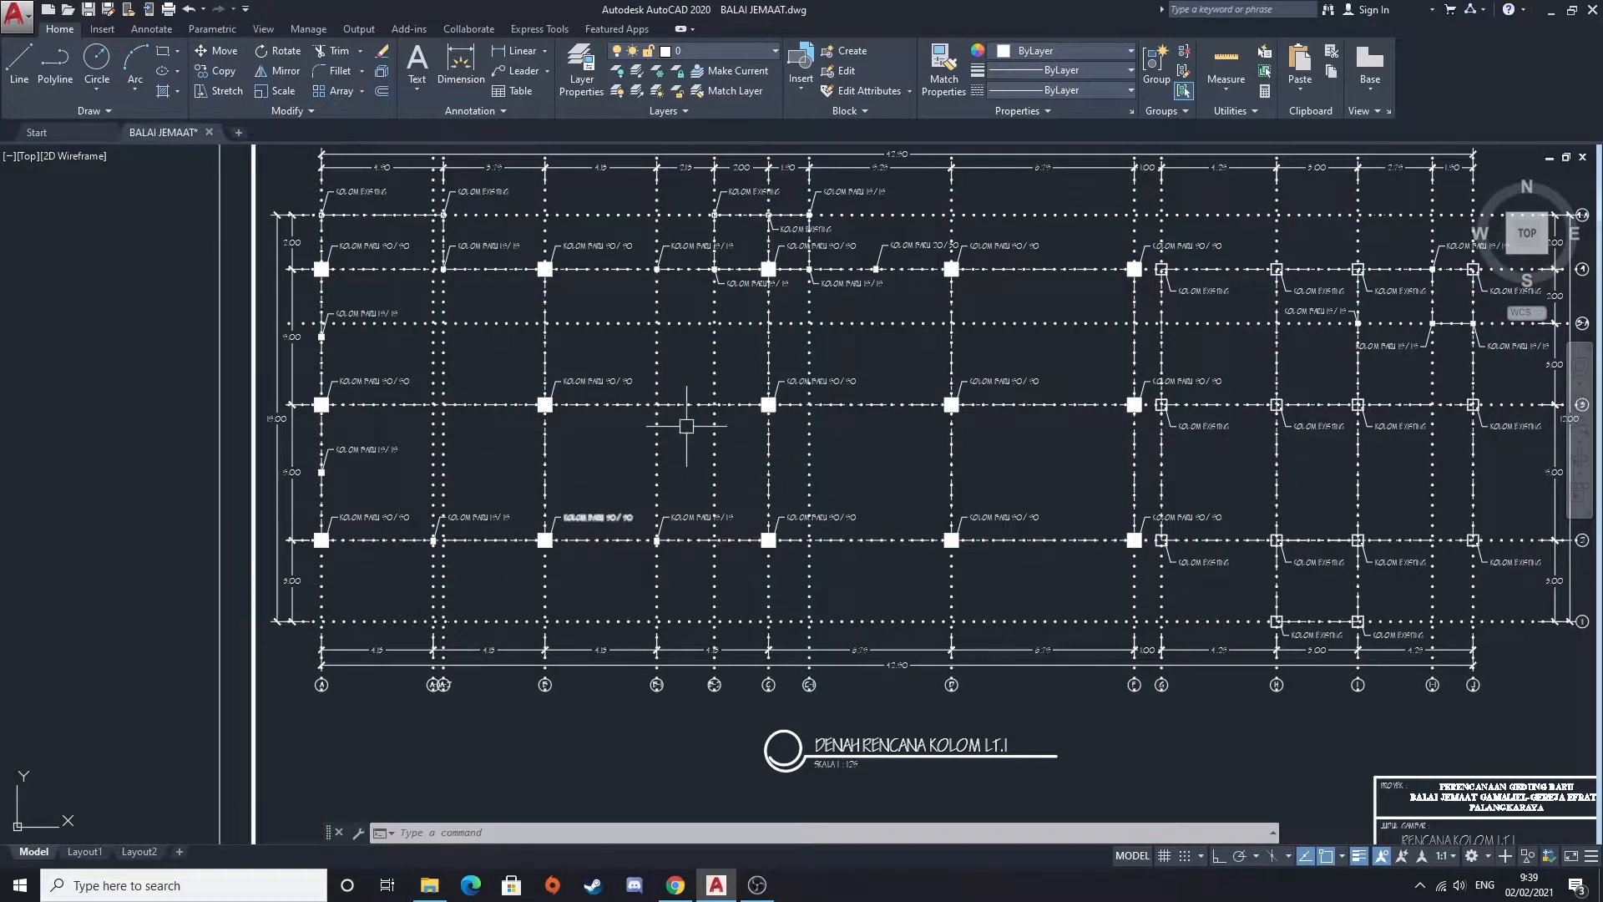
{"action": "scroll", "coordinate": [410, 706], "scroll_direction": "up", "scroll_amount": 6}
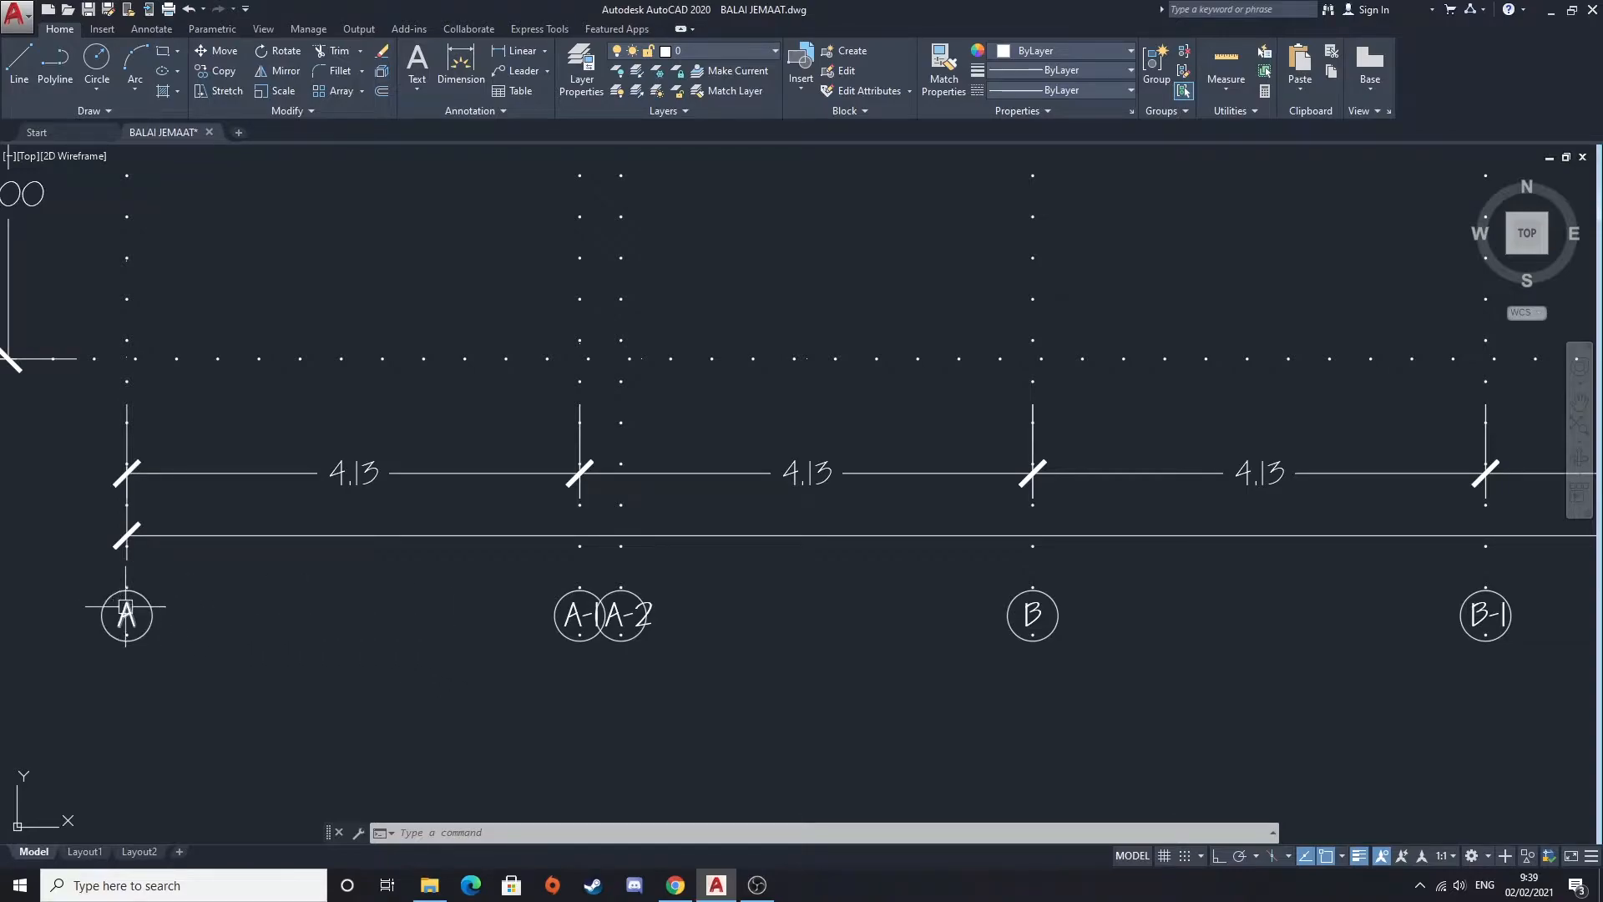
{"action": "left_click", "coordinate": [527, 582]}
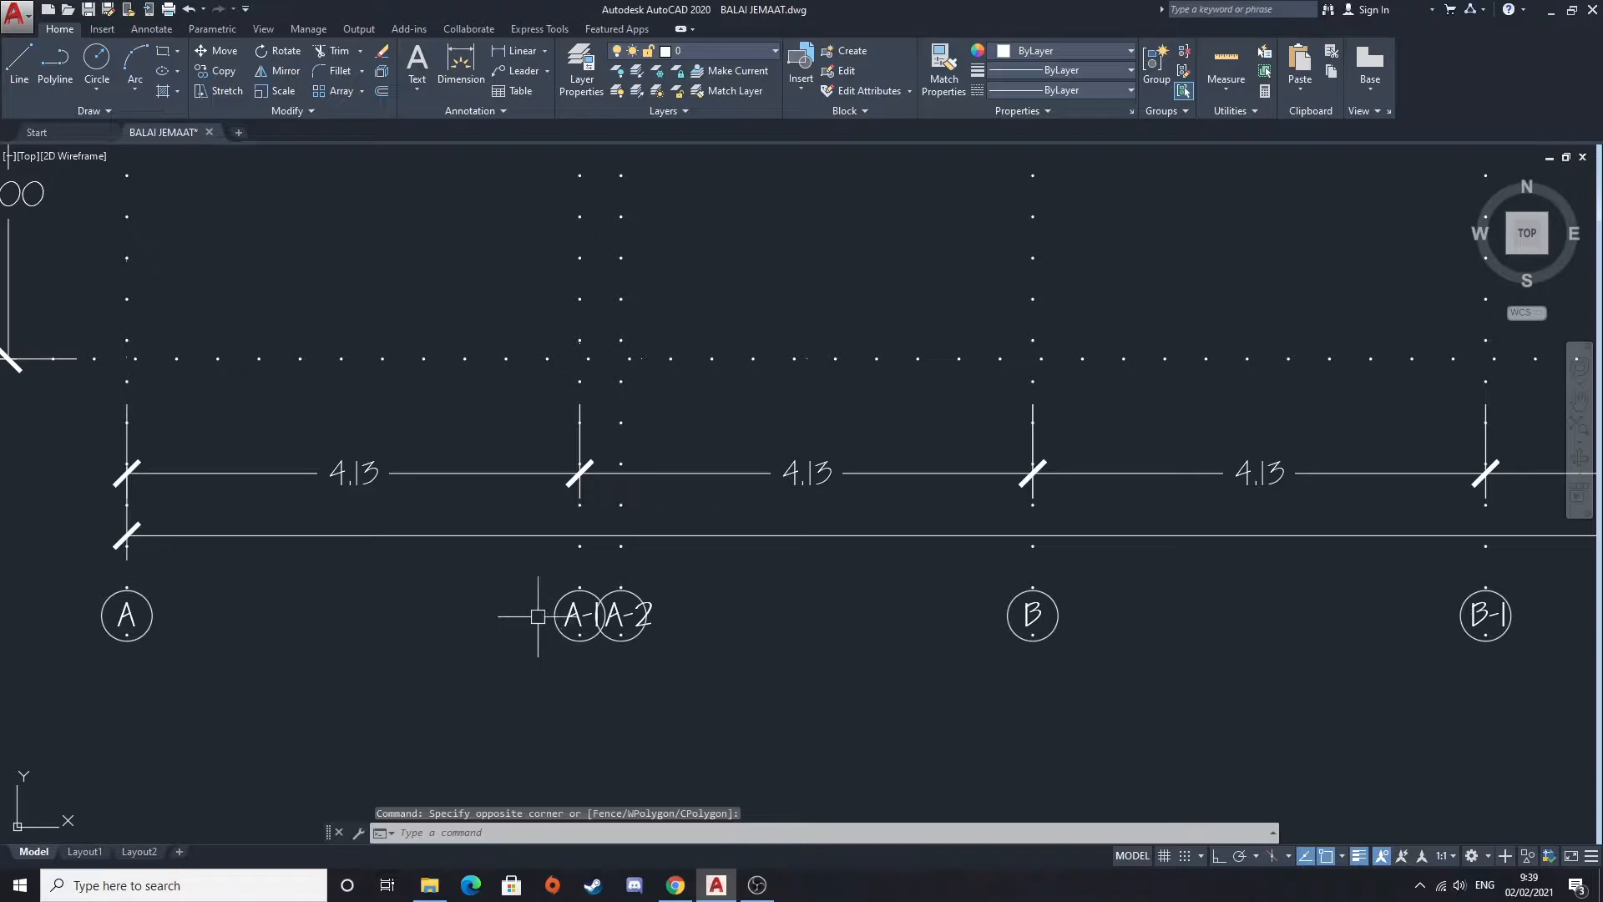
{"action": "scroll", "coordinate": [585, 467], "scroll_direction": "down", "scroll_amount": 3}
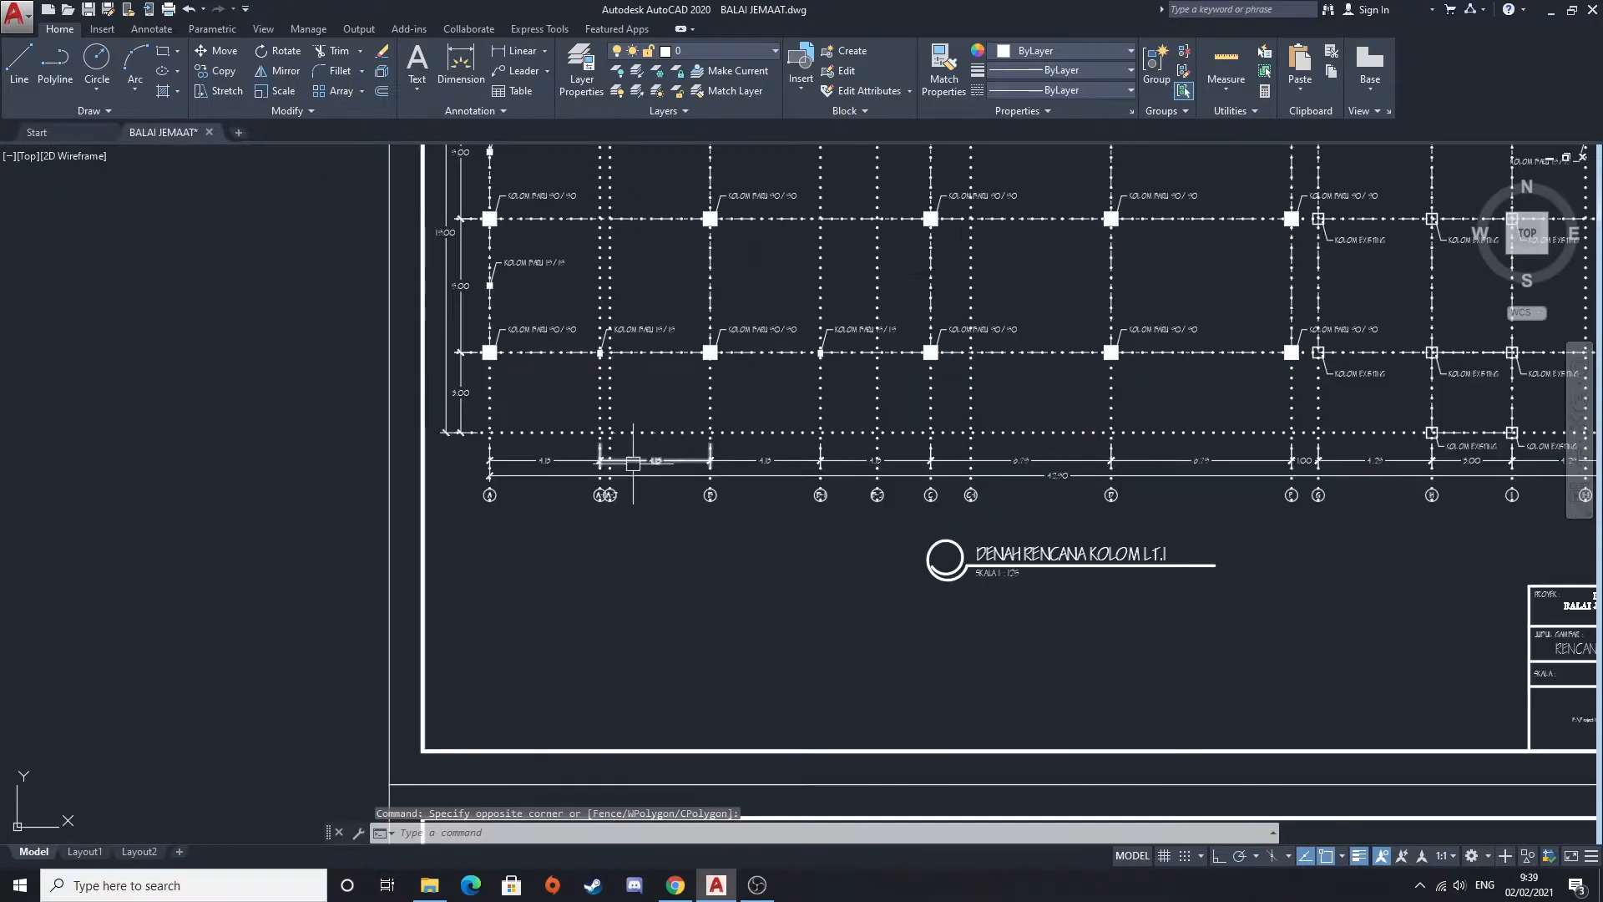
{"action": "scroll", "coordinate": [521, 486], "scroll_direction": "up", "scroll_amount": 1}
{"action": "scroll", "coordinate": [609, 526], "scroll_direction": "down", "scroll_amount": 5}
{"action": "middle_click_drag", "start_coordinate": [852, 512], "coordinate": [490, 537]}
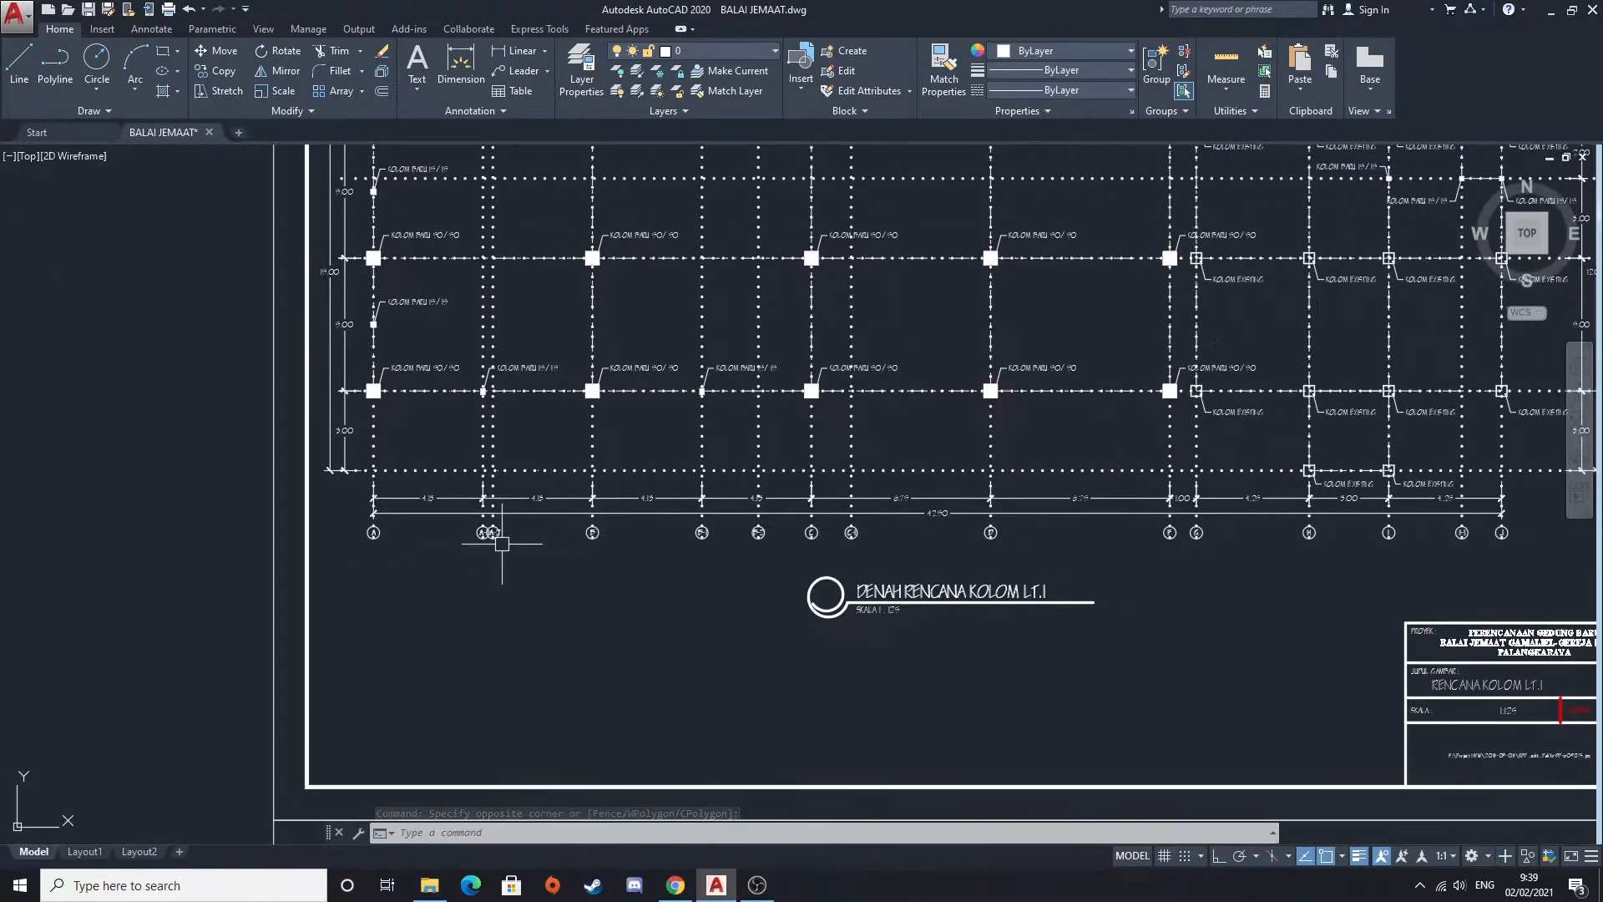
Examine the numbered row axes and the new 15/15 columns among the existing columns on the floor 1 column plan
{"action": "scroll", "coordinate": [653, 541], "scroll_direction": "up", "scroll_amount": 3}
{"action": "middle_click_drag", "start_coordinate": [1014, 539], "coordinate": [169, 719]}
{"action": "middle_click_drag", "start_coordinate": [1152, 524], "coordinate": [598, 696]}
{"action": "middle_click_drag", "start_coordinate": [847, 349], "coordinate": [876, 484]}
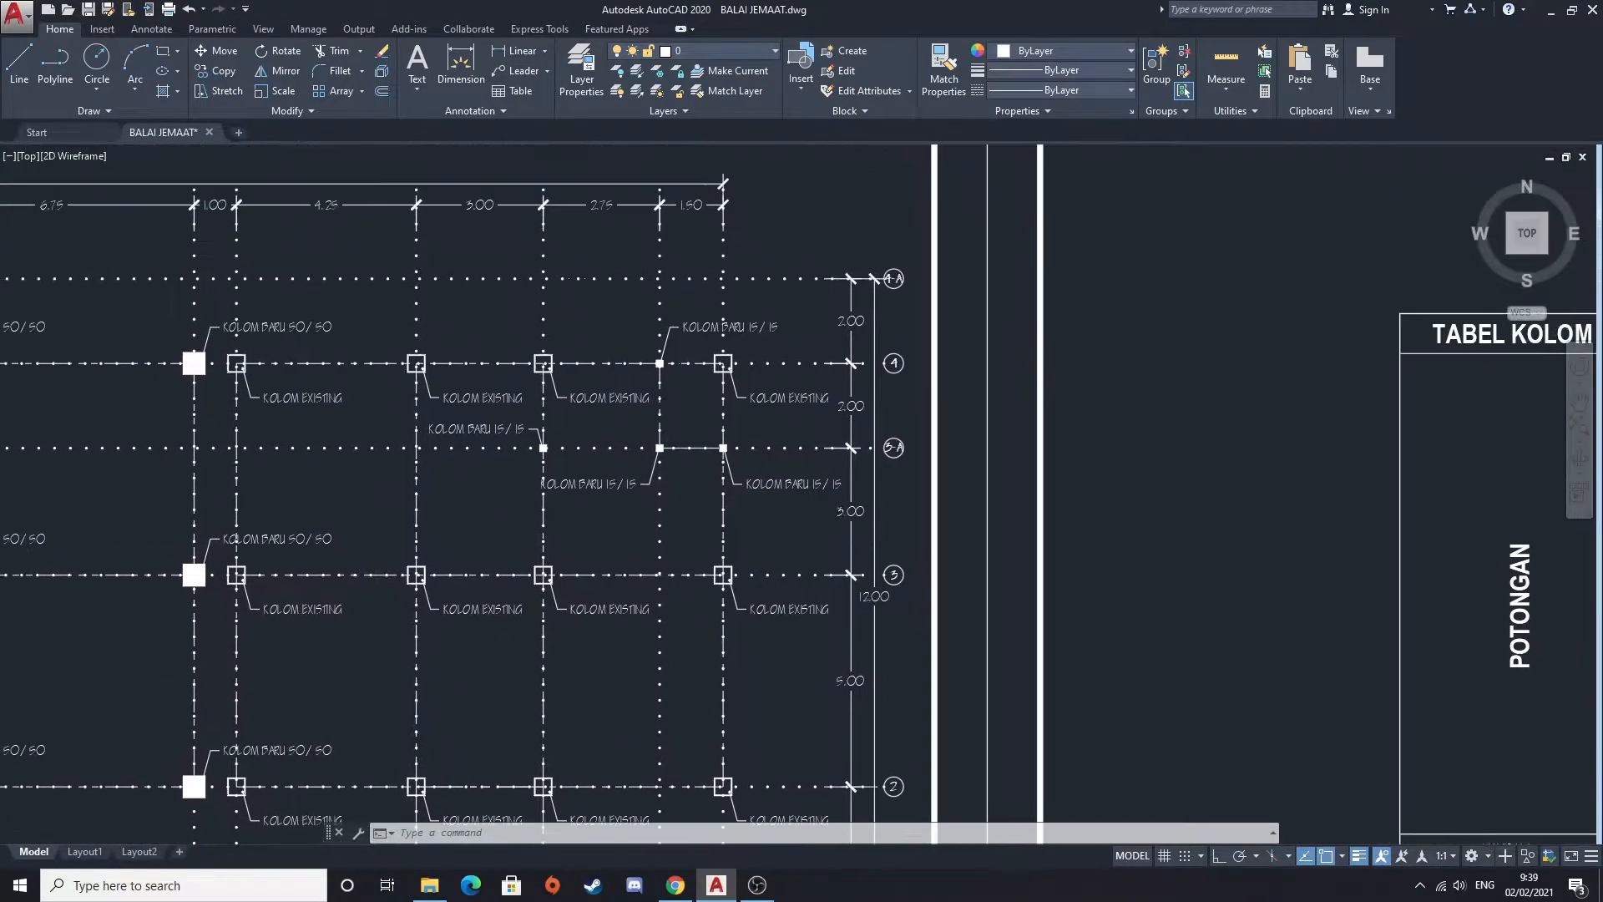
{"action": "mouse_move", "coordinate": [701, 404]}
{"action": "middle_mouse_down"}
{"action": "mouse_move", "coordinate": [855, 453]}
{"action": "mouse_move", "coordinate": [941, 458]}
{"action": "middle_mouse_up"}
{"action": "scroll", "coordinate": [966, 442], "scroll_direction": "down", "scroll_amount": 6}
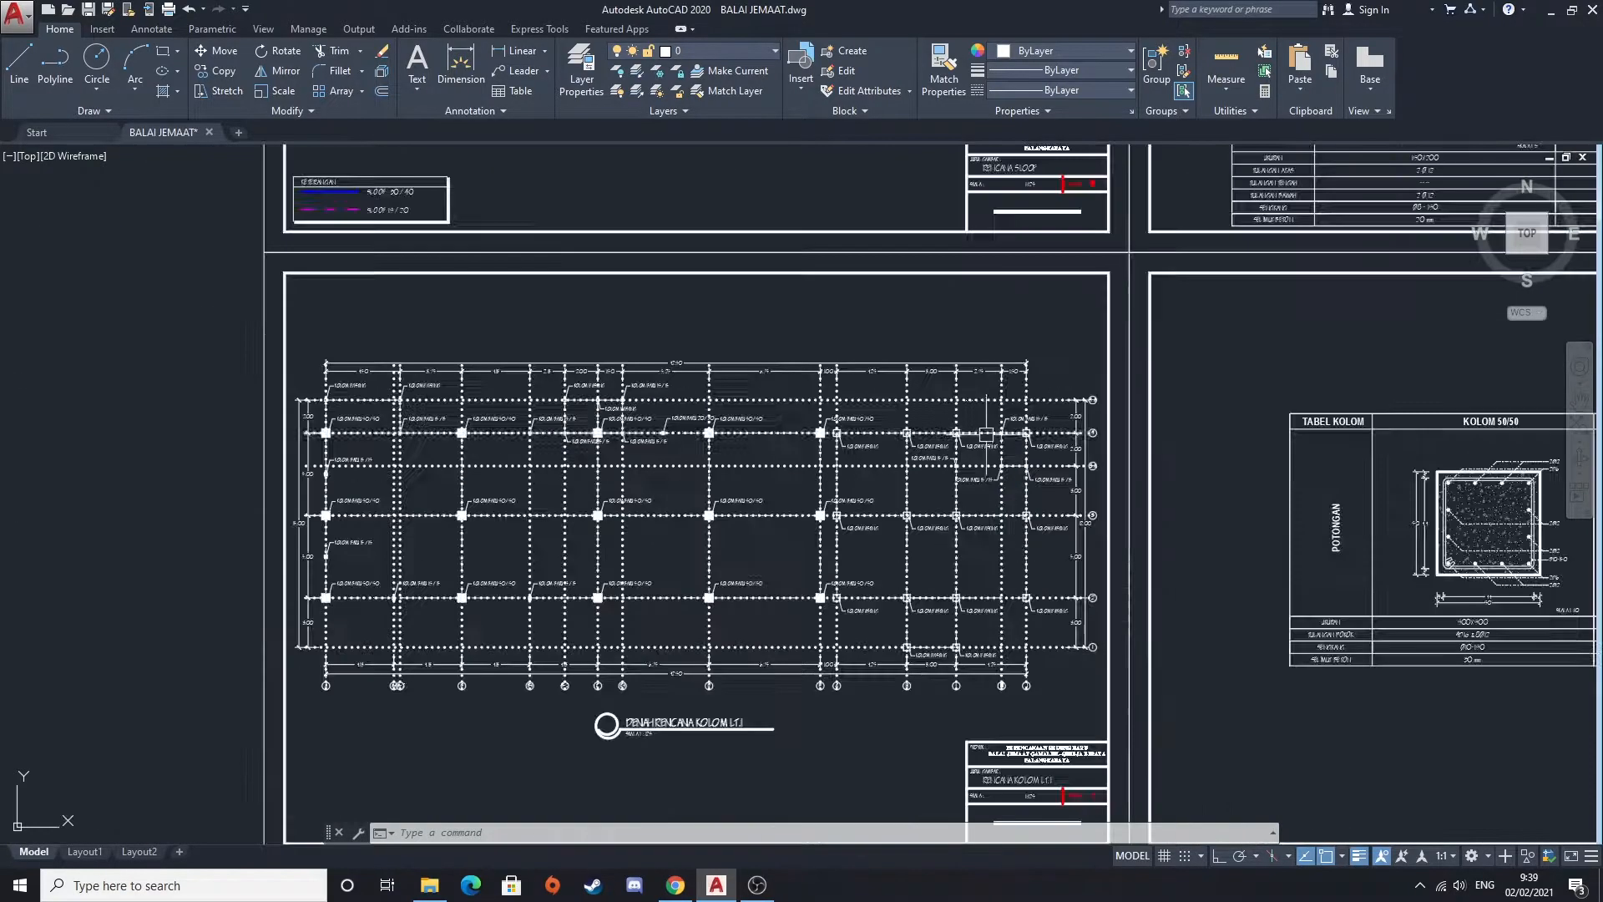
Compare the KOLOM EXISTING grid with the new 50/50 column grid on DENAH RENCANA KOLOM LT.1
{"action": "scroll", "coordinate": [680, 573], "scroll_direction": "up", "scroll_amount": 5}
{"action": "middle_click_drag", "start_coordinate": [1140, 554], "coordinate": [502, 637]}
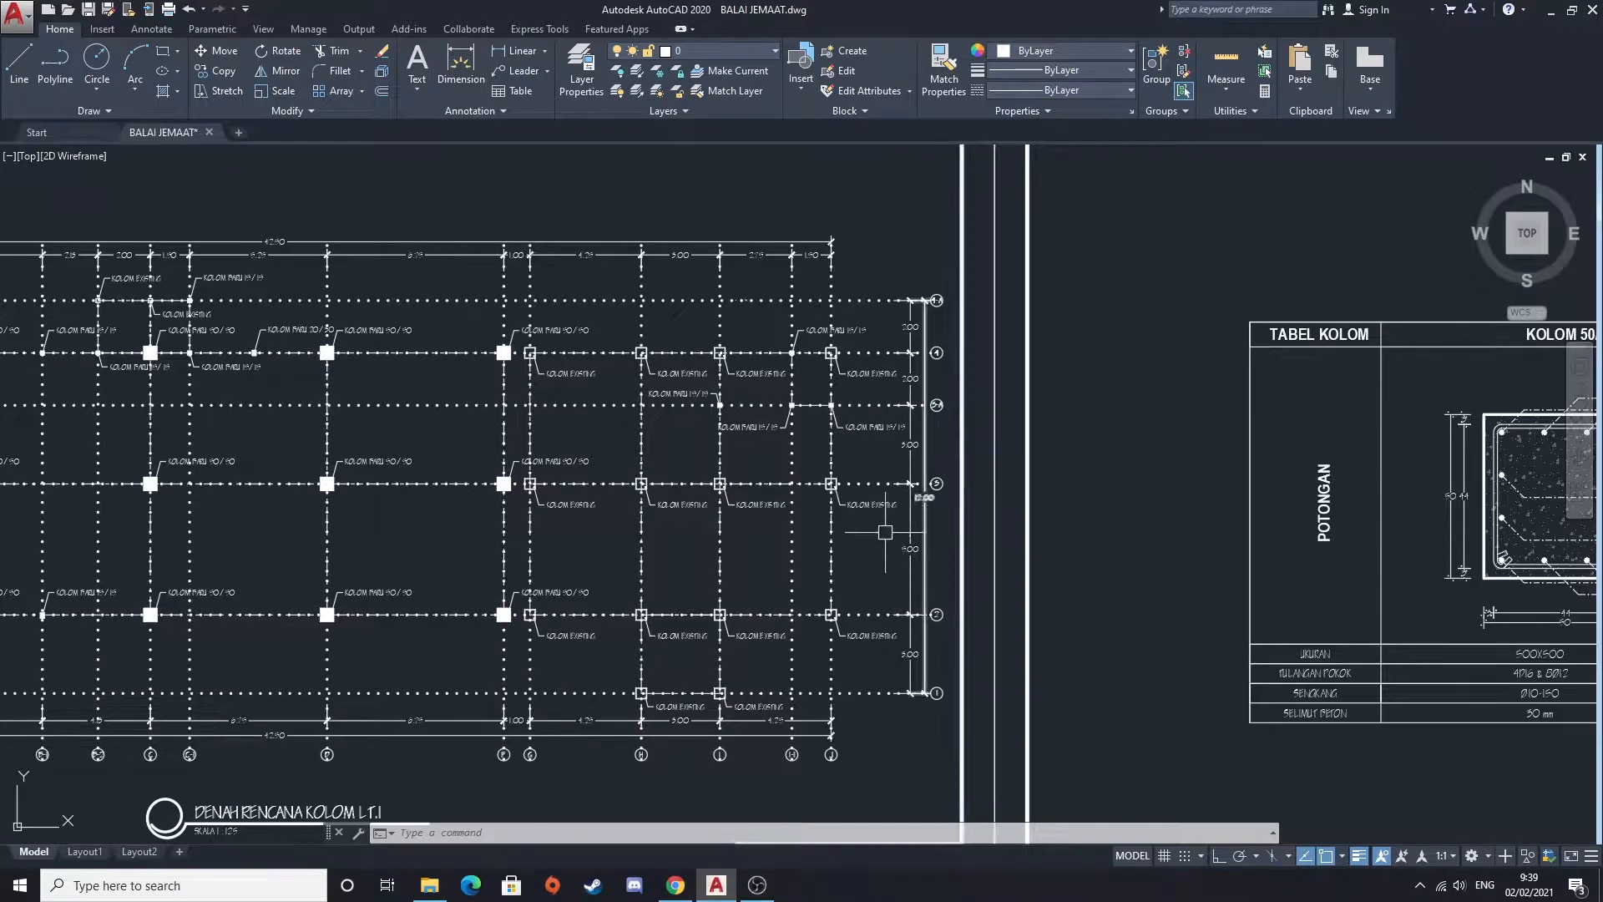
{"action": "middle_click_drag", "start_coordinate": [754, 599], "coordinate": [949, 534]}
{"action": "middle_click_drag", "start_coordinate": [768, 593], "coordinate": [880, 581]}
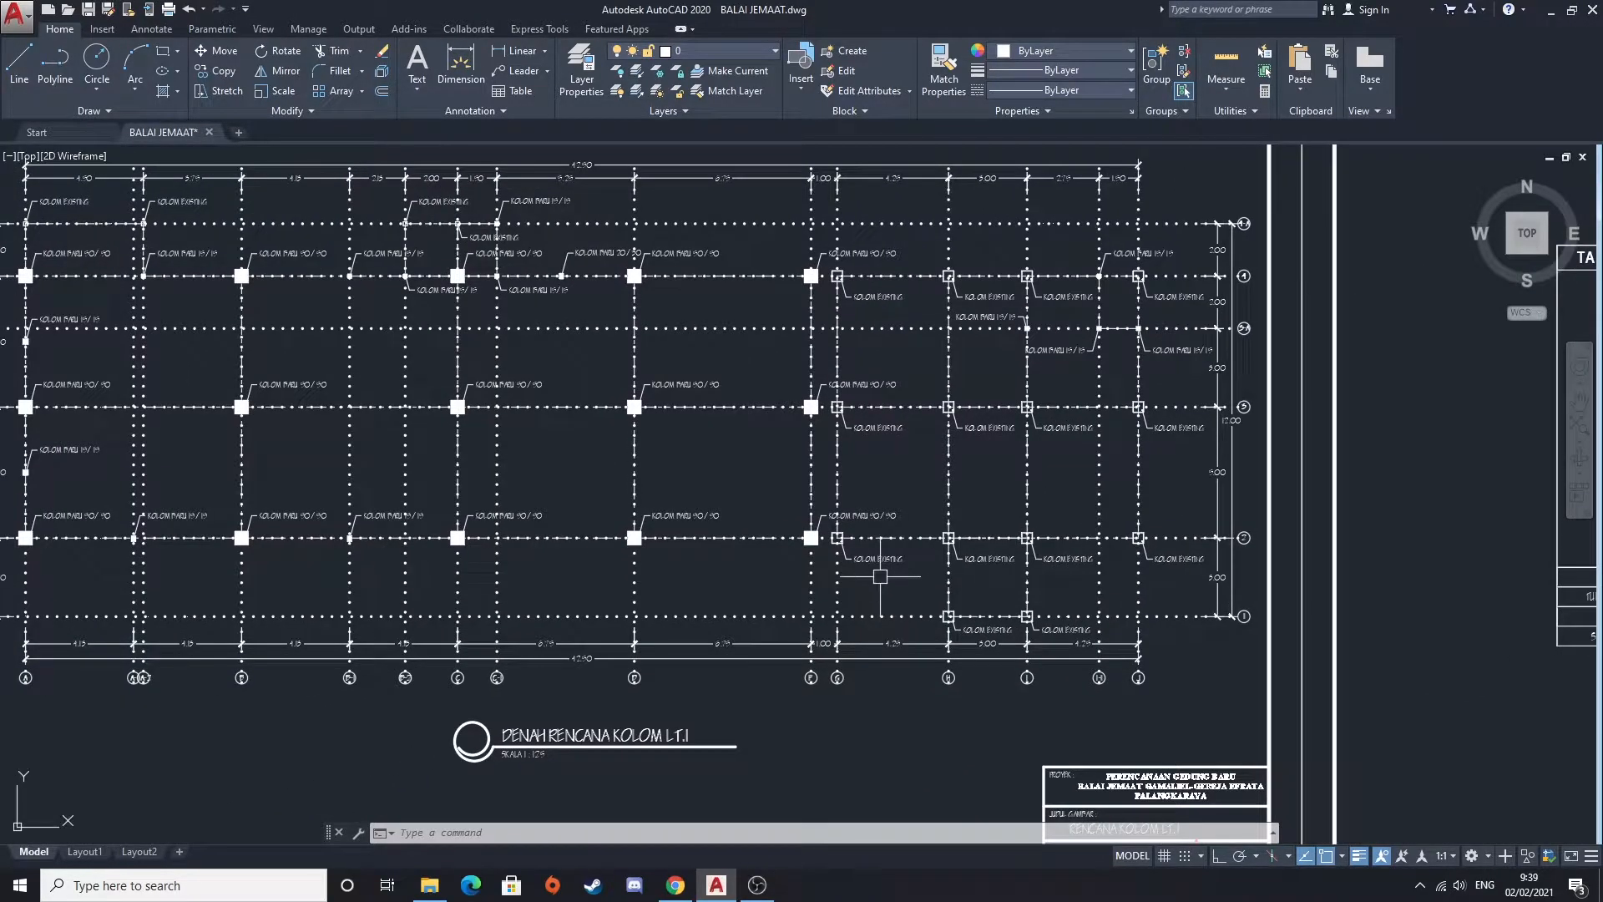
{"action": "middle_click_drag", "start_coordinate": [419, 616], "coordinate": [678, 624]}
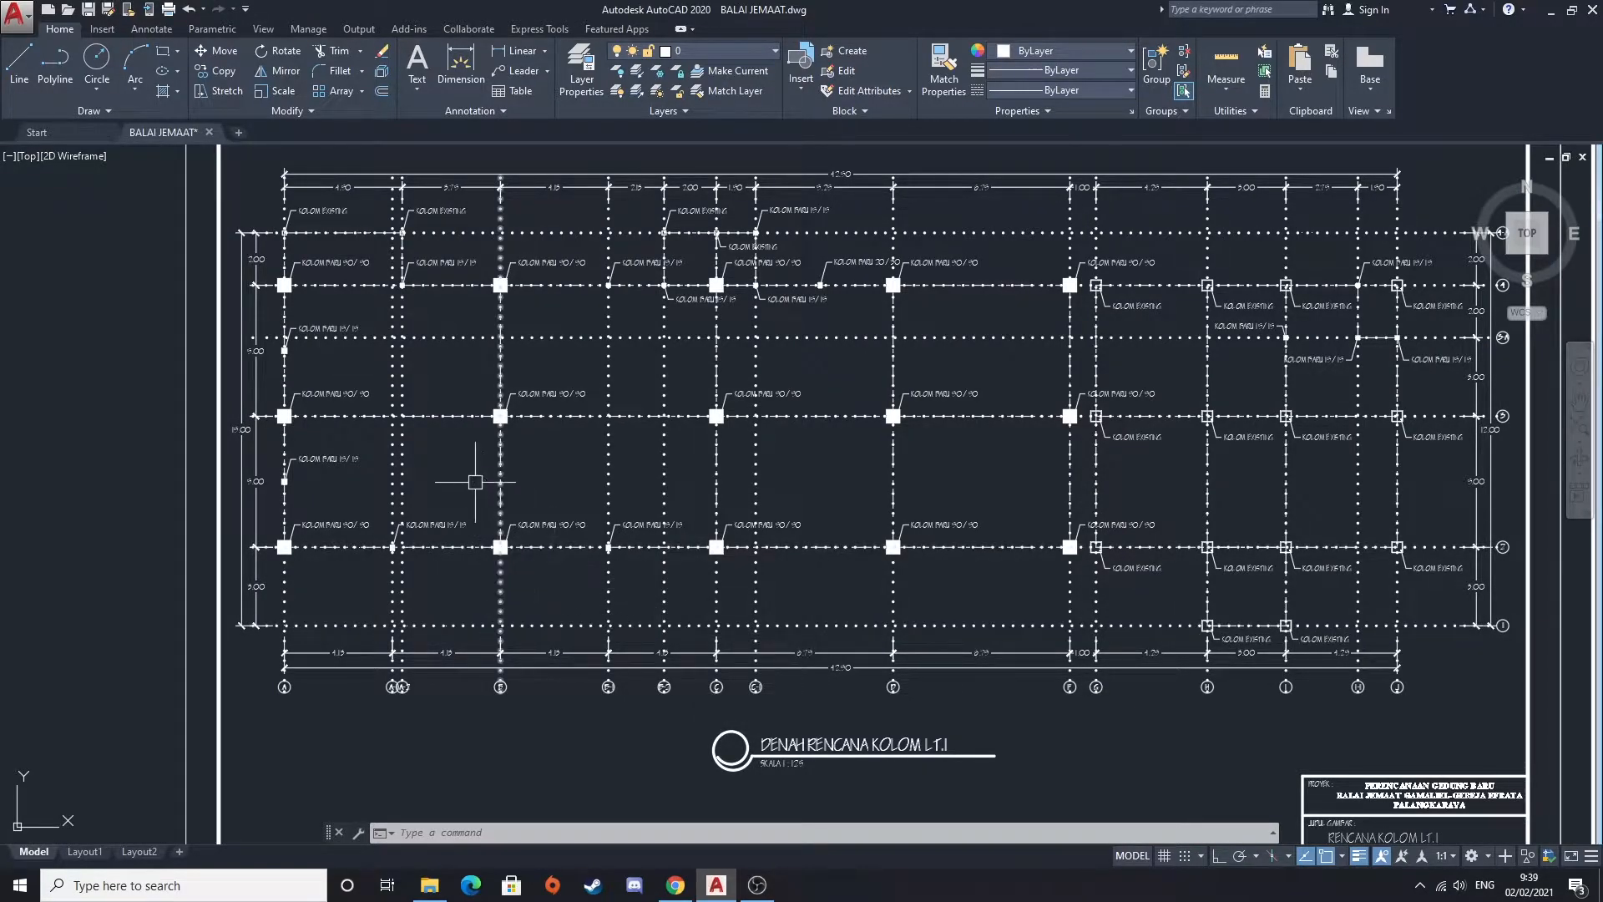
Check the row spacing dimensions between axes 1, 2, 3 and 3-A beside the existing columns
{"action": "left_click", "coordinate": [466, 455]}
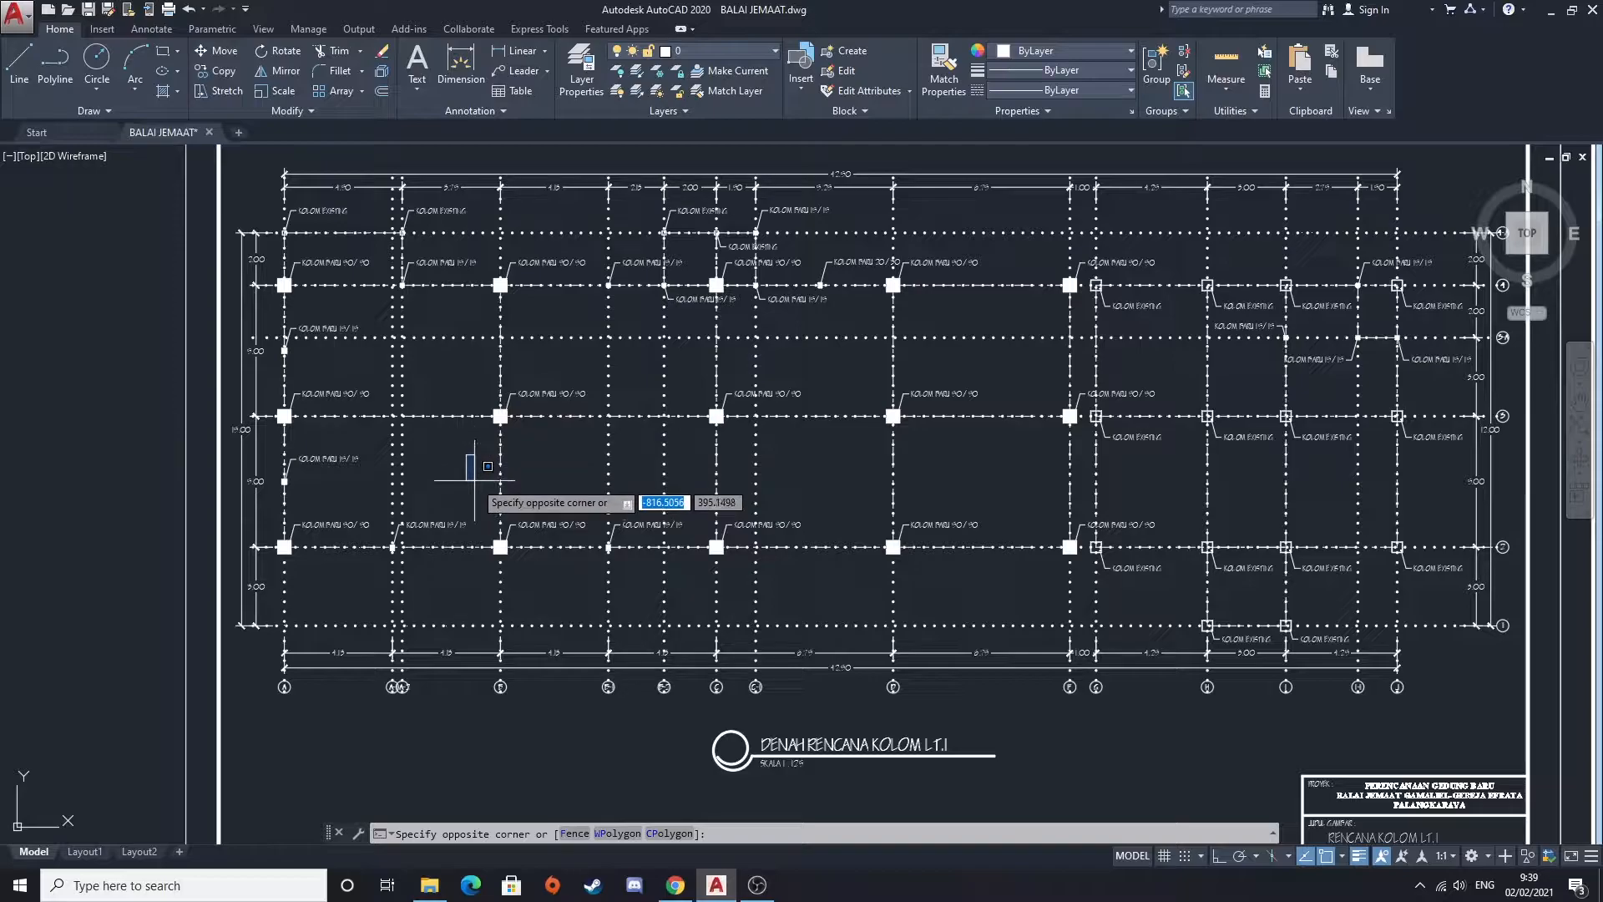
{"action": "left_click", "coordinate": [469, 471]}
{"action": "middle_click_drag", "start_coordinate": [716, 592], "coordinate": [552, 554]}
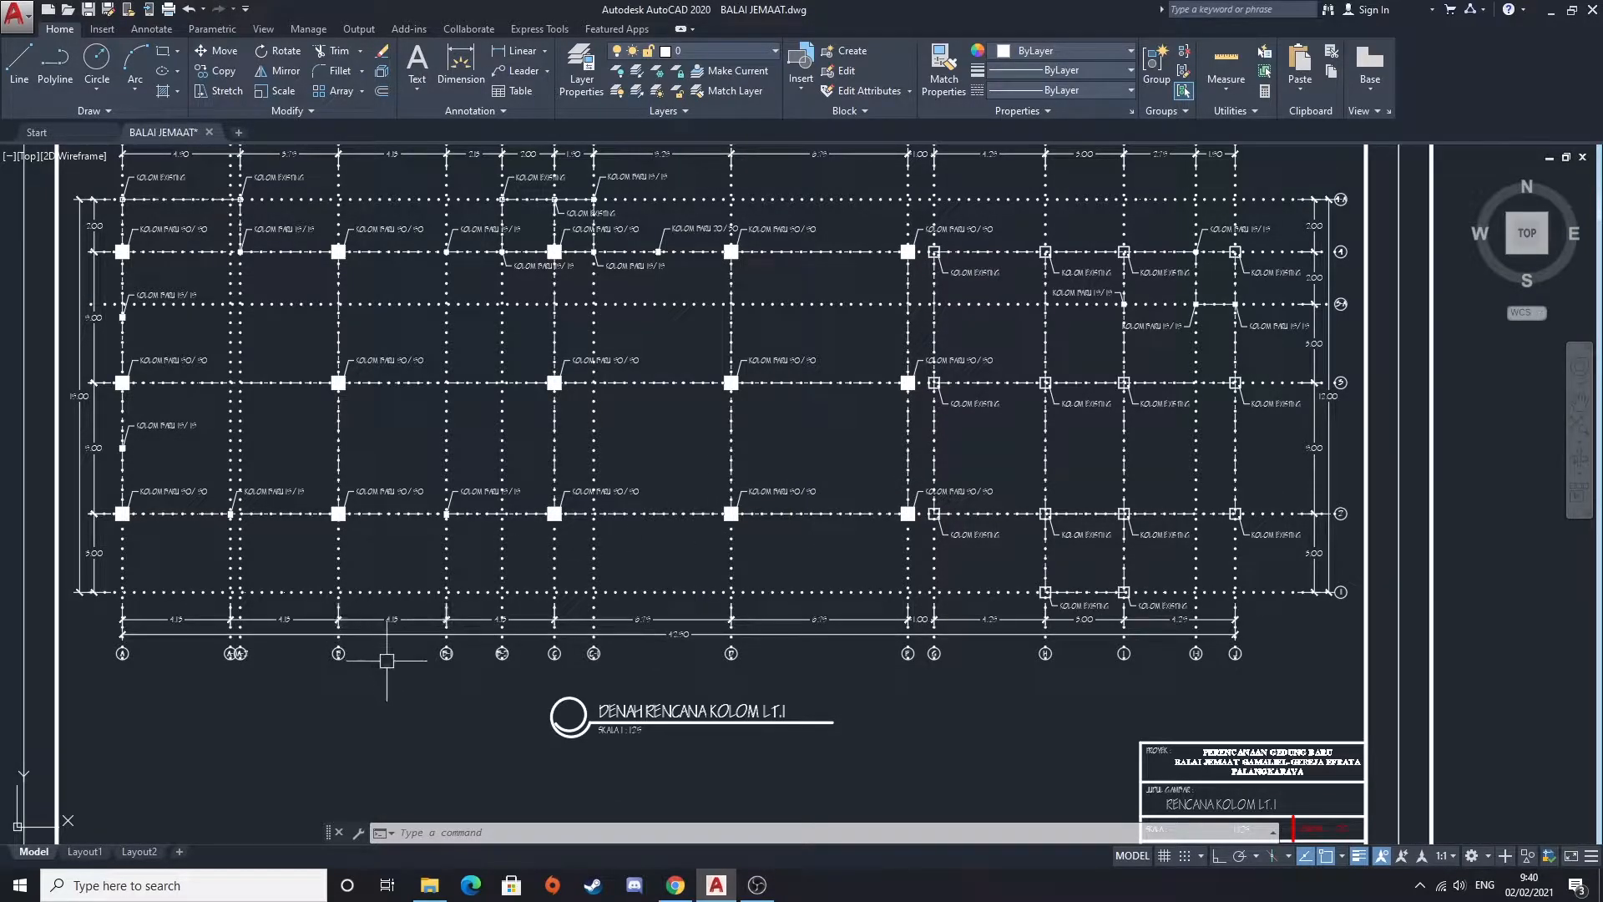
{"action": "scroll", "coordinate": [1302, 441], "scroll_direction": "up", "scroll_amount": 5}
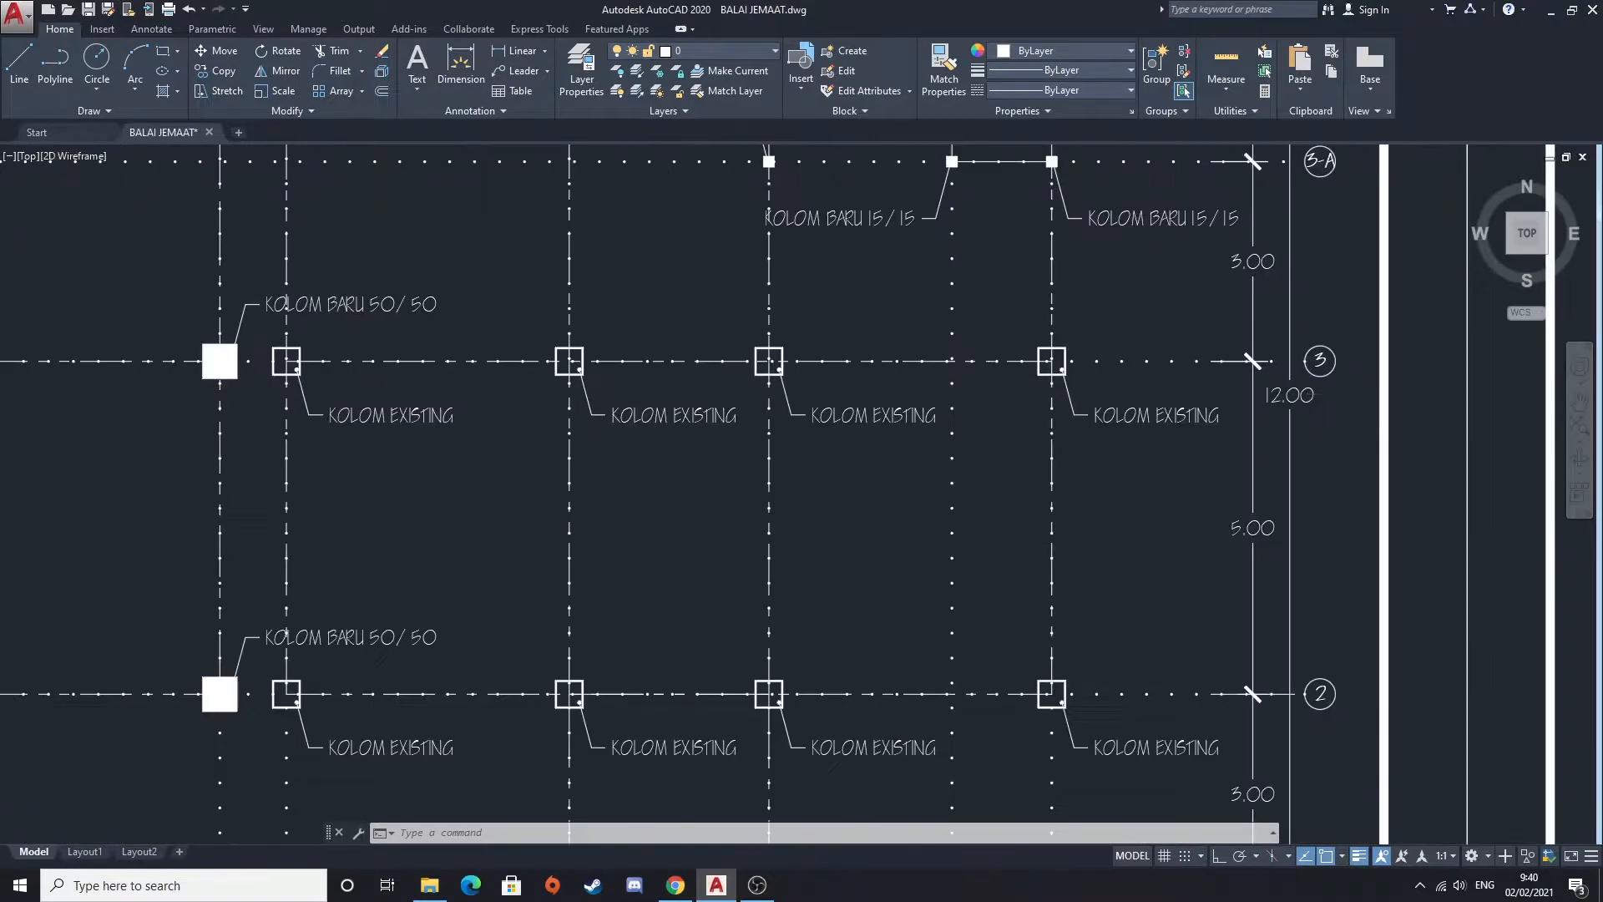
{"action": "scroll", "coordinate": [1305, 377], "scroll_direction": "down", "scroll_amount": 4}
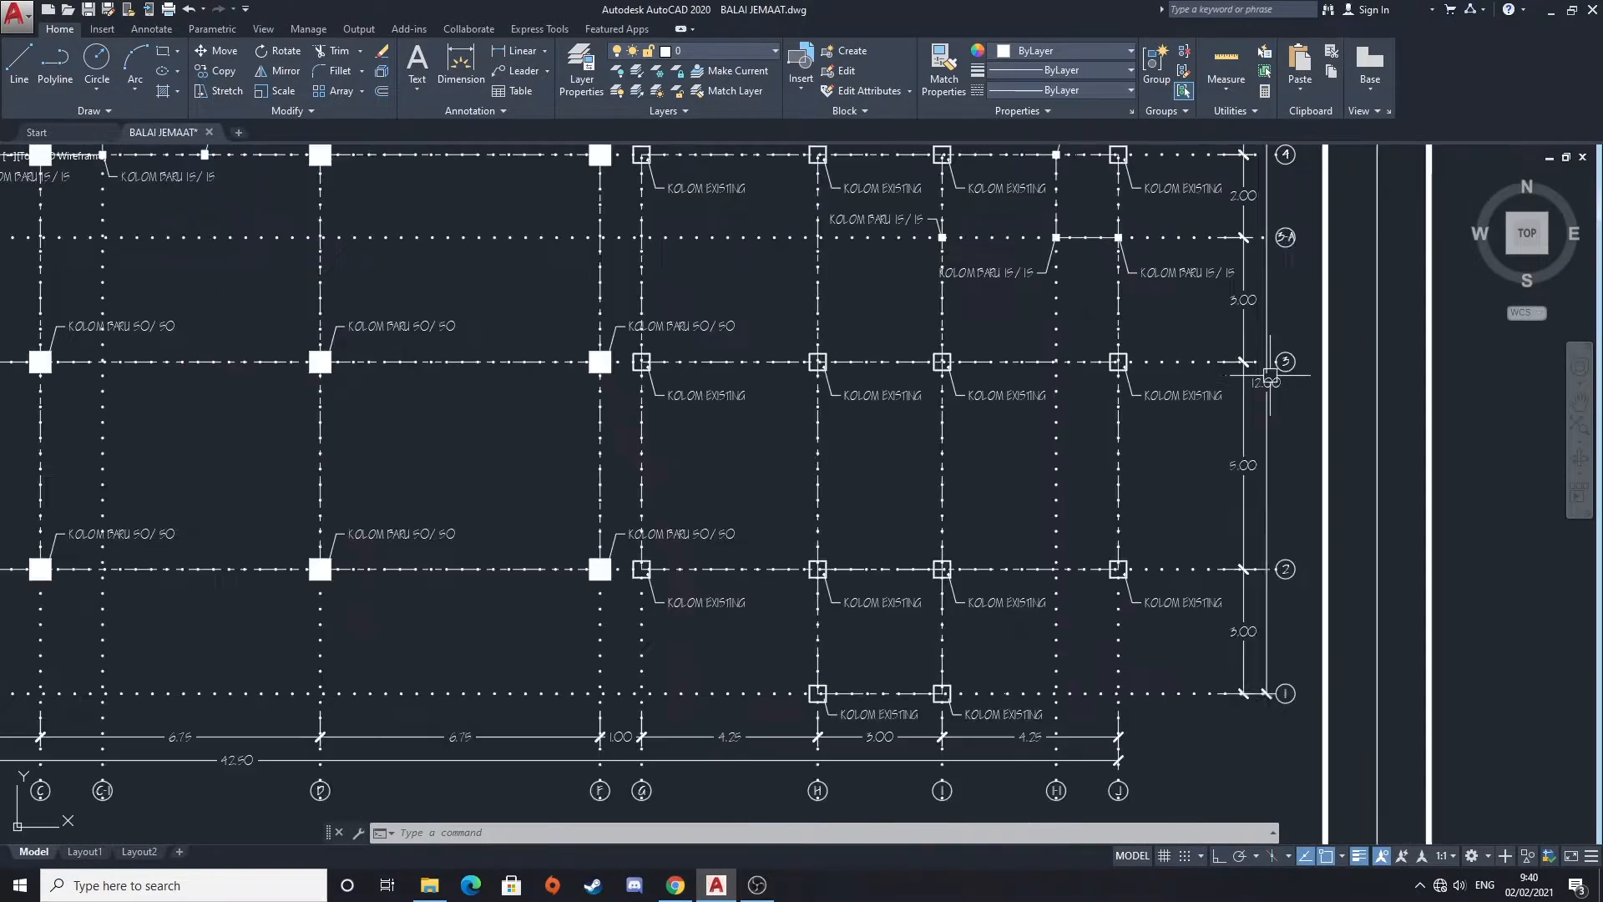
Examine the new 50/50 and 15/15 columns between axes A and F on the floor 1 column plan
{"action": "middle_click_drag", "start_coordinate": [530, 420], "coordinate": [748, 476]}
{"action": "scroll", "coordinate": [572, 459], "scroll_direction": "down", "scroll_amount": 5}
{"action": "scroll", "coordinate": [450, 568], "scroll_direction": "up", "scroll_amount": 5}
{"action": "mouse_move", "coordinate": [442, 573]}
{"action": "middle_mouse_down"}
{"action": "mouse_move", "coordinate": [305, 674]}
{"action": "mouse_move", "coordinate": [58, 697]}
{"action": "mouse_move", "coordinate": [656, 617]}
{"action": "middle_mouse_up"}
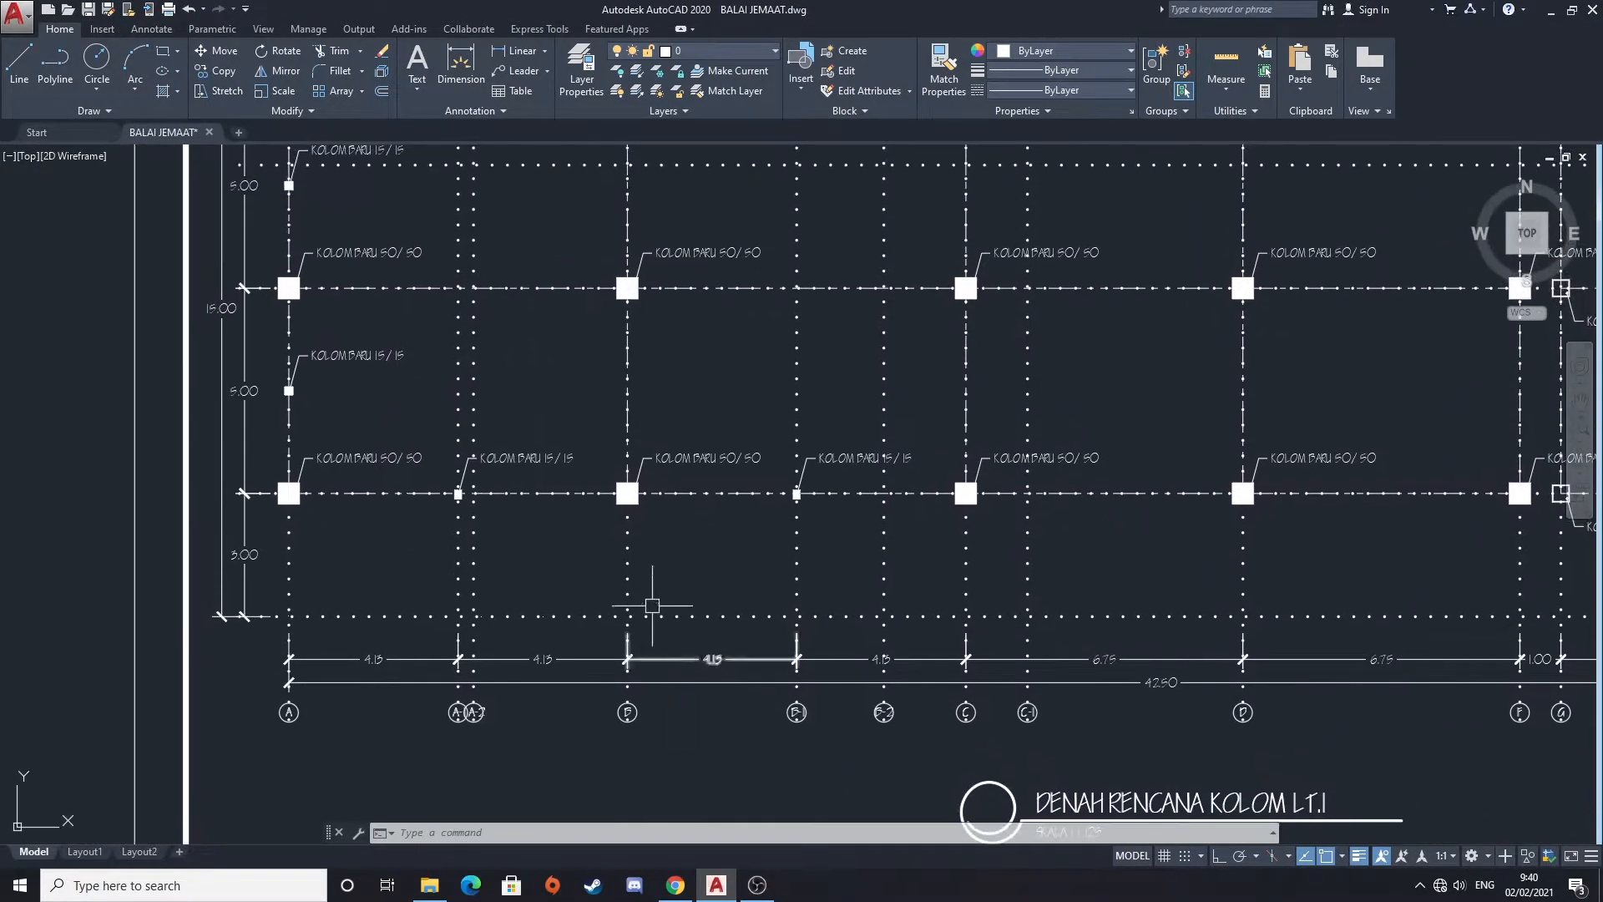
Draw a circle centred on the new 50/50 column where axis B meets row 3 on the floor 1 column plan
{"action": "scroll", "coordinate": [638, 242], "scroll_direction": "up", "scroll_amount": 4}
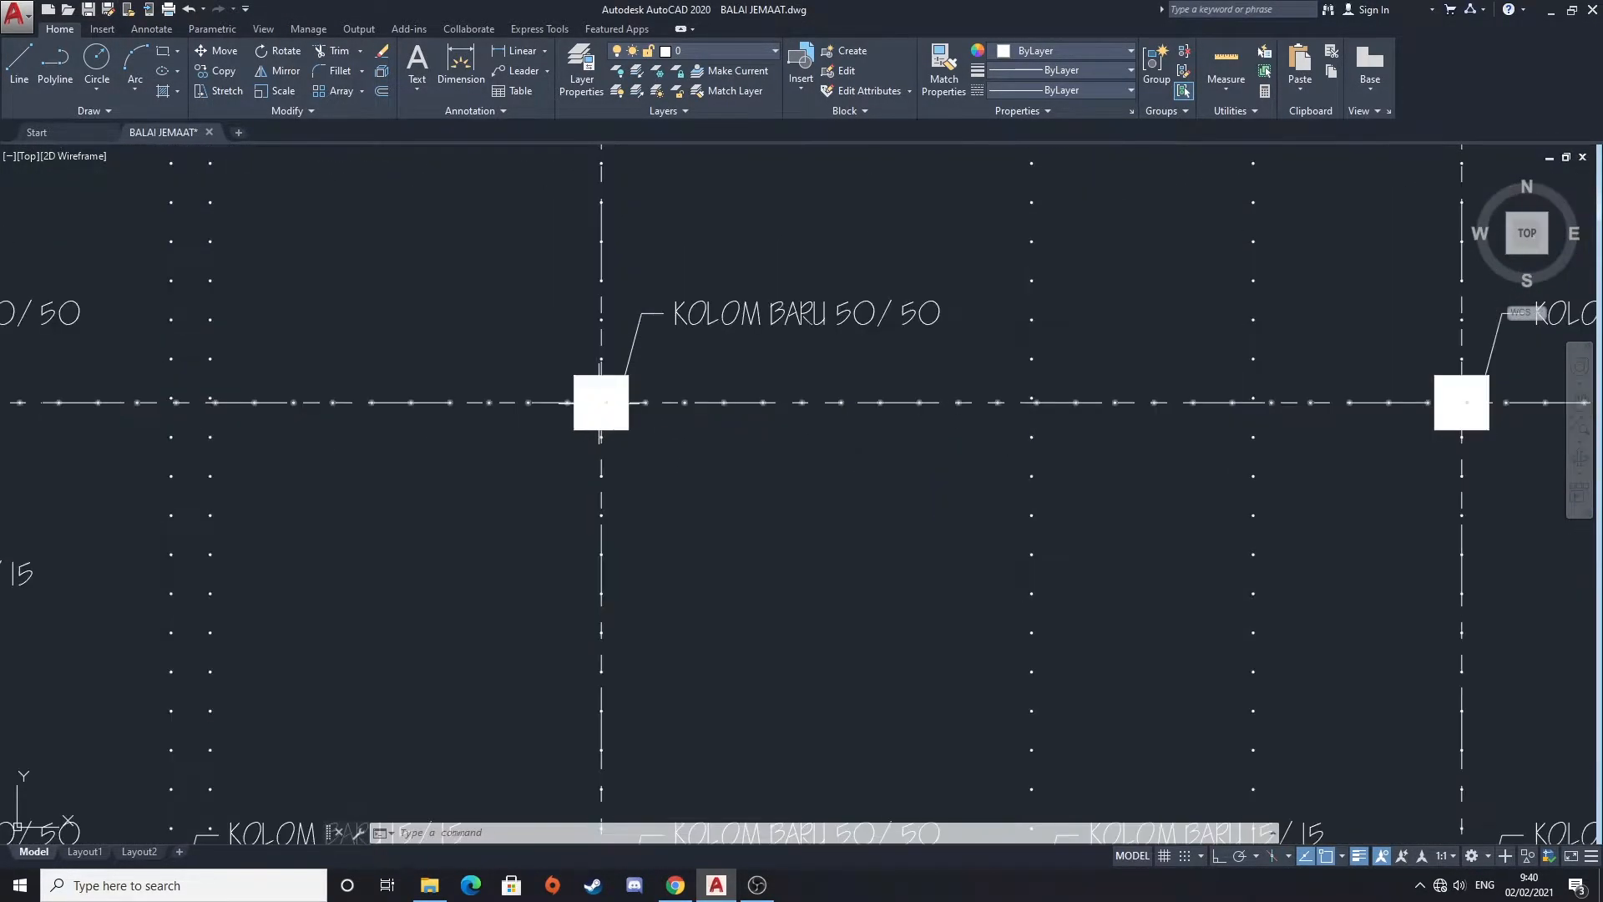
{"action": "type", "text": "c"}
{"action": "key", "text": "Return"}
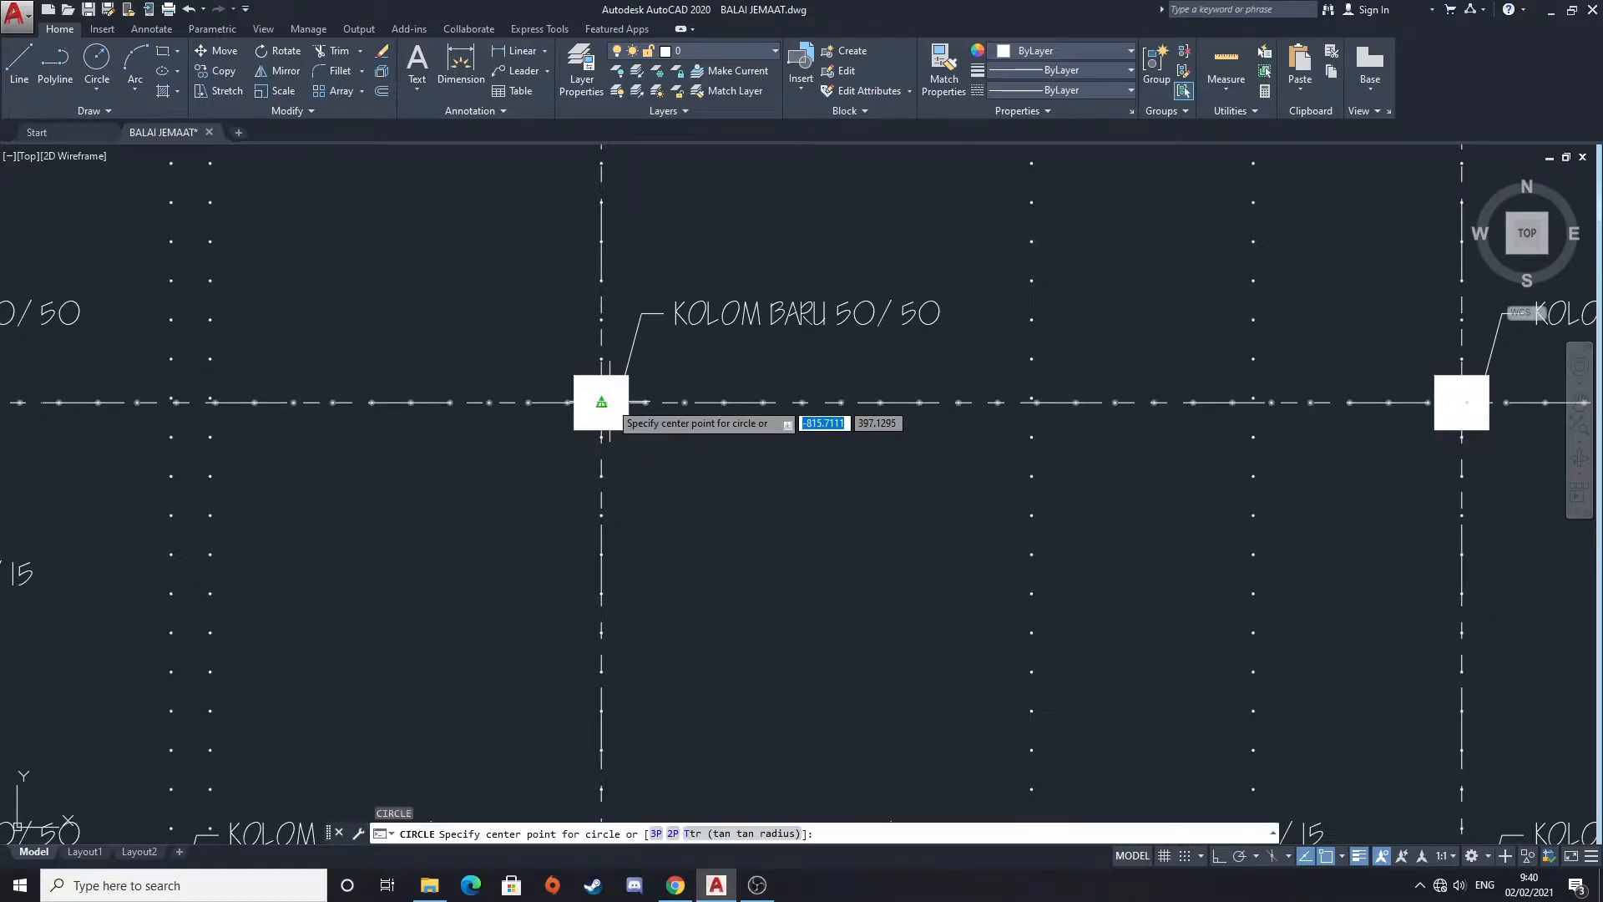
{"action": "left_click", "coordinate": [601, 401]}
{"action": "left_click", "coordinate": [766, 402]}
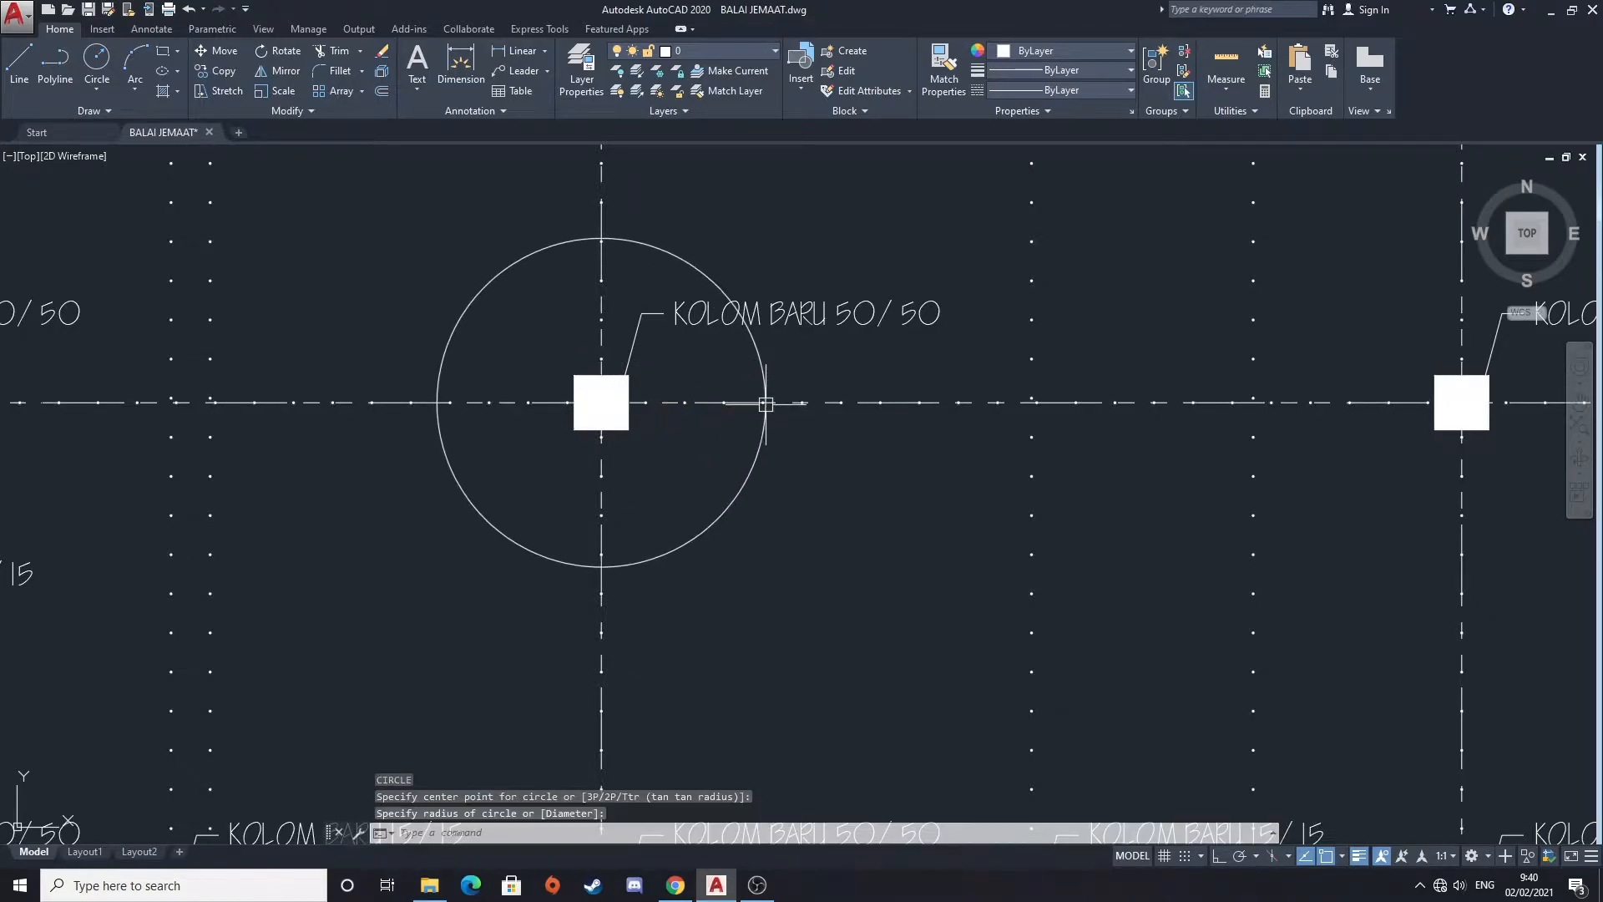
Delete the marking circle around the 50/50 column on axis B
{"action": "scroll", "coordinate": [766, 403], "scroll_direction": "down", "scroll_amount": 4}
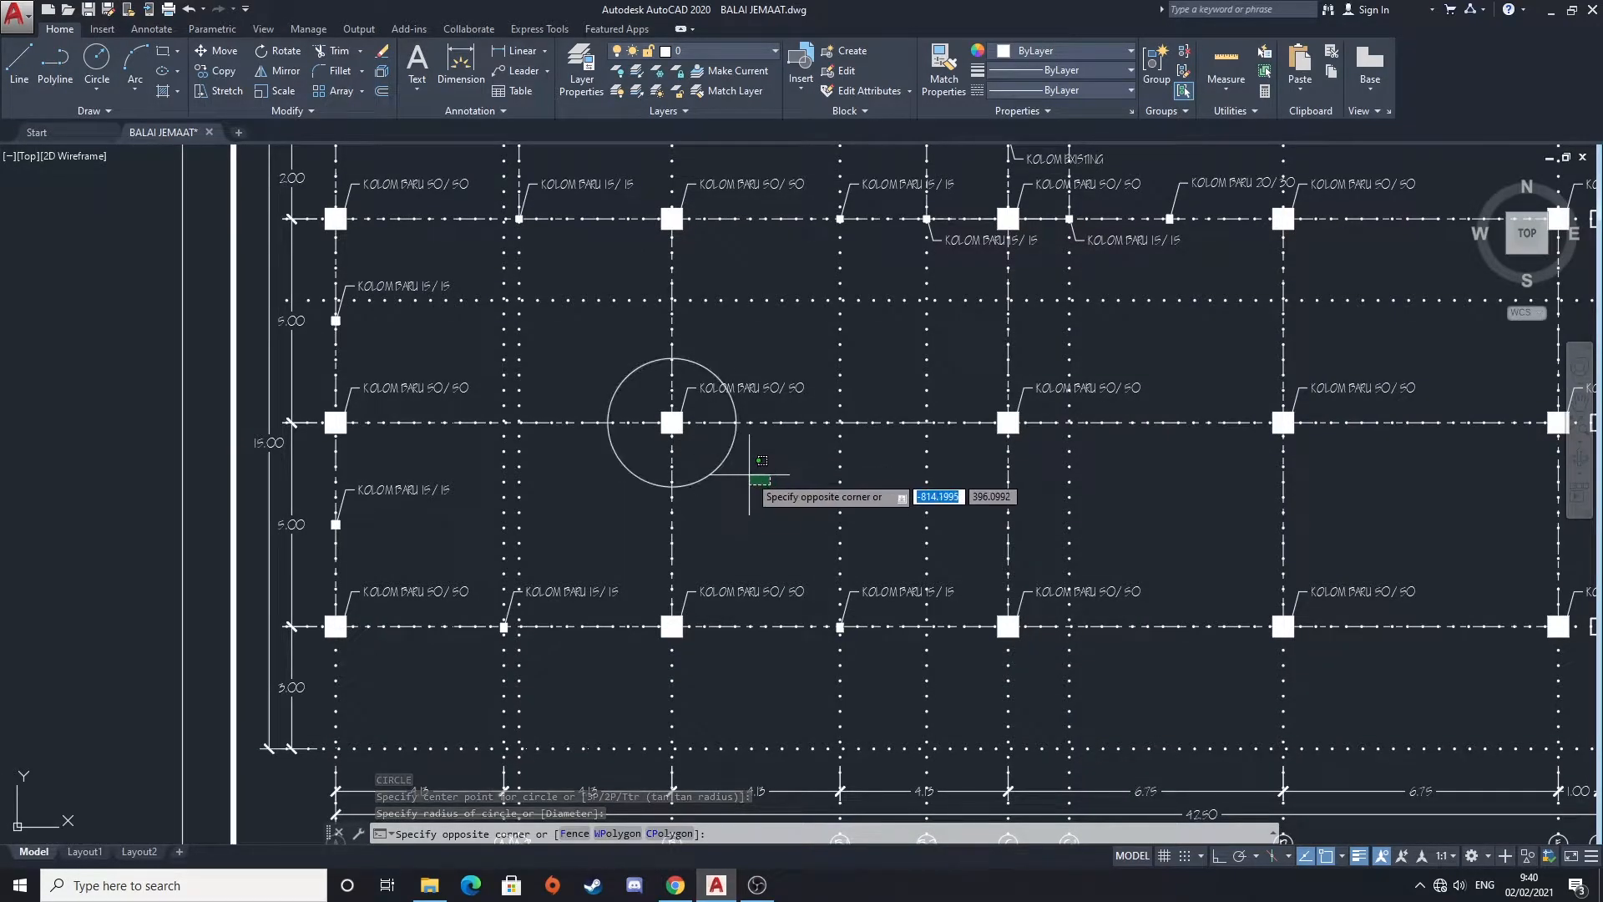
{"action": "left_click", "coordinate": [773, 483]}
{"action": "left_click", "coordinate": [715, 448]}
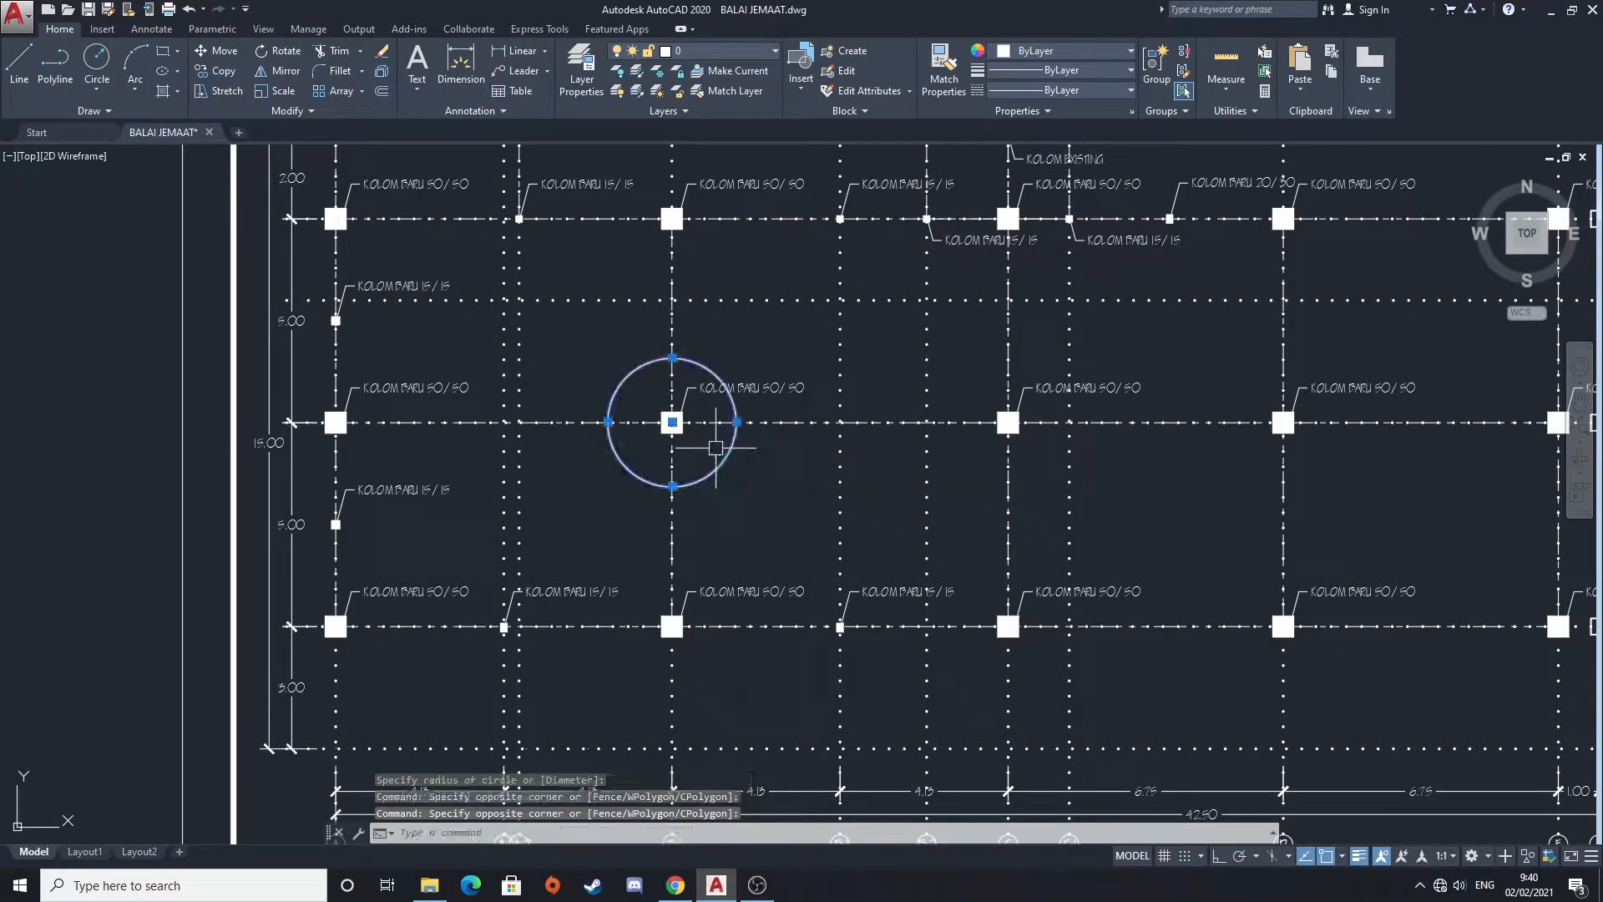
{"action": "key", "text": "Delete"}
Examine the bar callouts, stirrups and cover dimensions of the KOLOM 50/50 section in the floor 1 column table
{"action": "scroll", "coordinate": [740, 443], "scroll_direction": "down", "scroll_amount": 8}
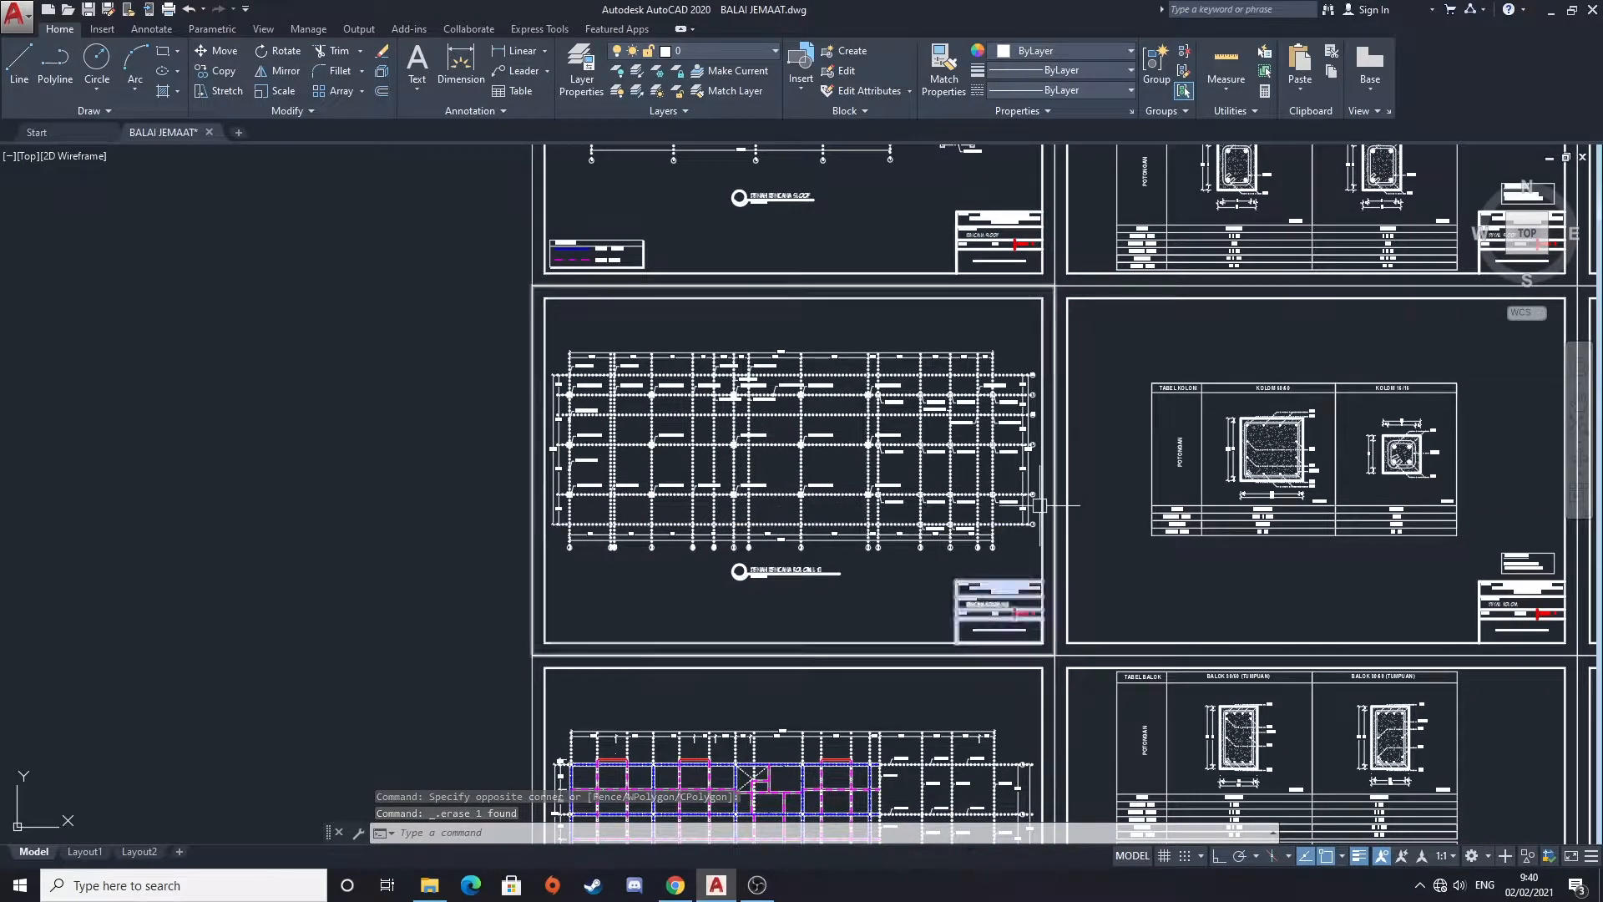
{"action": "middle_click_drag", "start_coordinate": [1252, 501], "coordinate": [750, 516]}
{"action": "scroll", "coordinate": [751, 516], "scroll_direction": "up", "scroll_amount": 3}
{"action": "scroll", "coordinate": [751, 516], "scroll_direction": "up", "scroll_amount": 3}
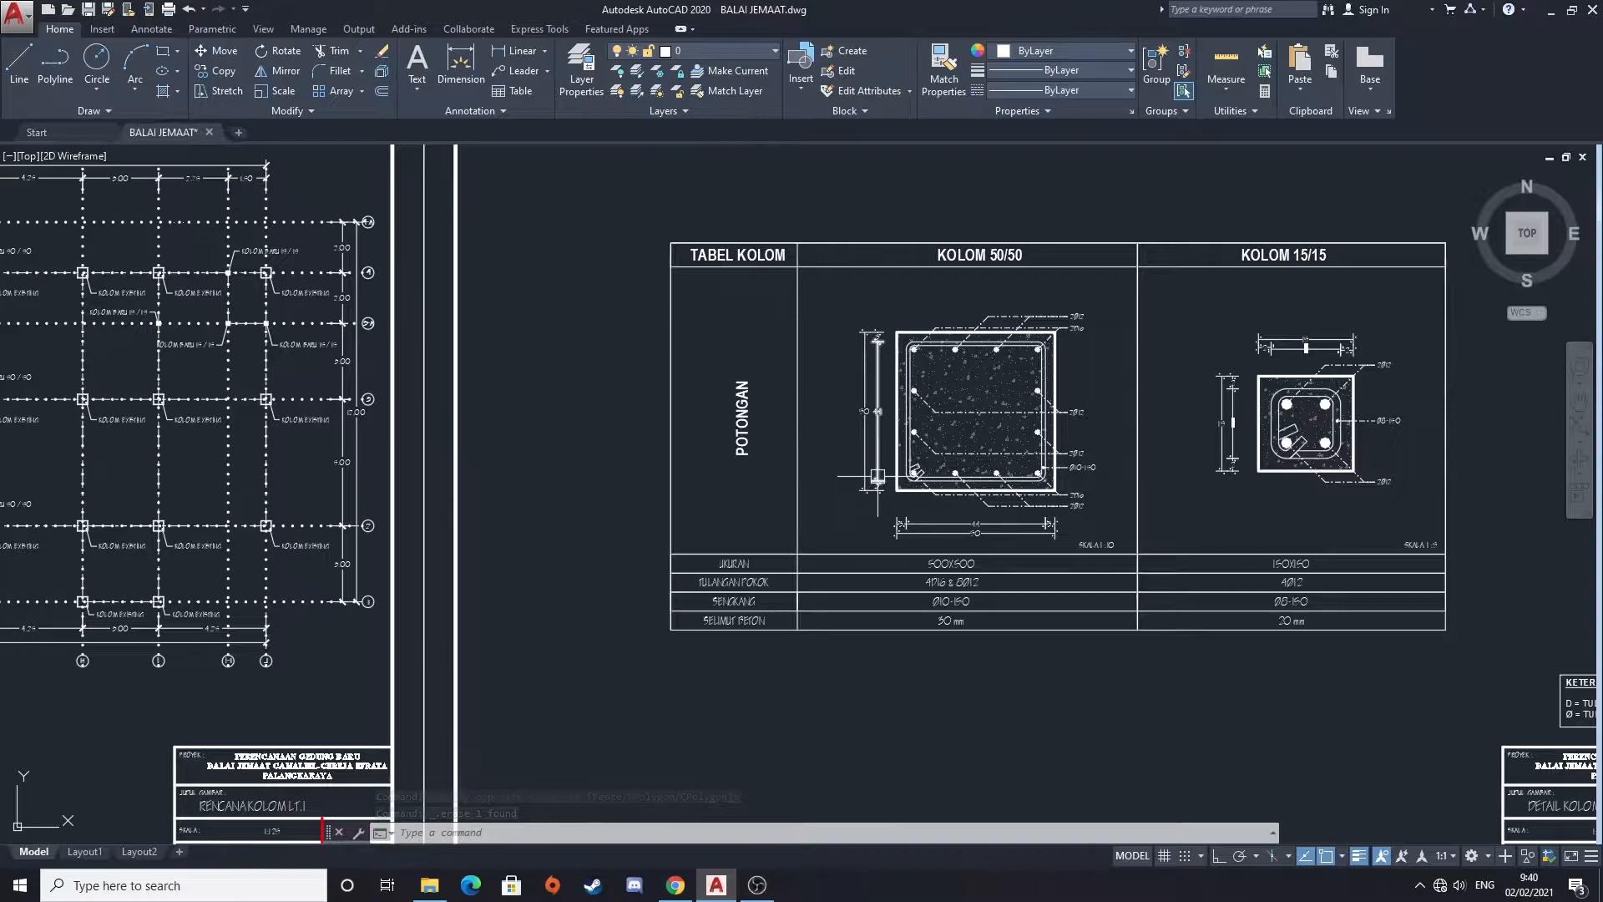
{"action": "middle_click_drag", "start_coordinate": [1018, 516], "coordinate": [913, 518]}
{"action": "scroll", "coordinate": [931, 353], "scroll_direction": "up", "scroll_amount": 2}
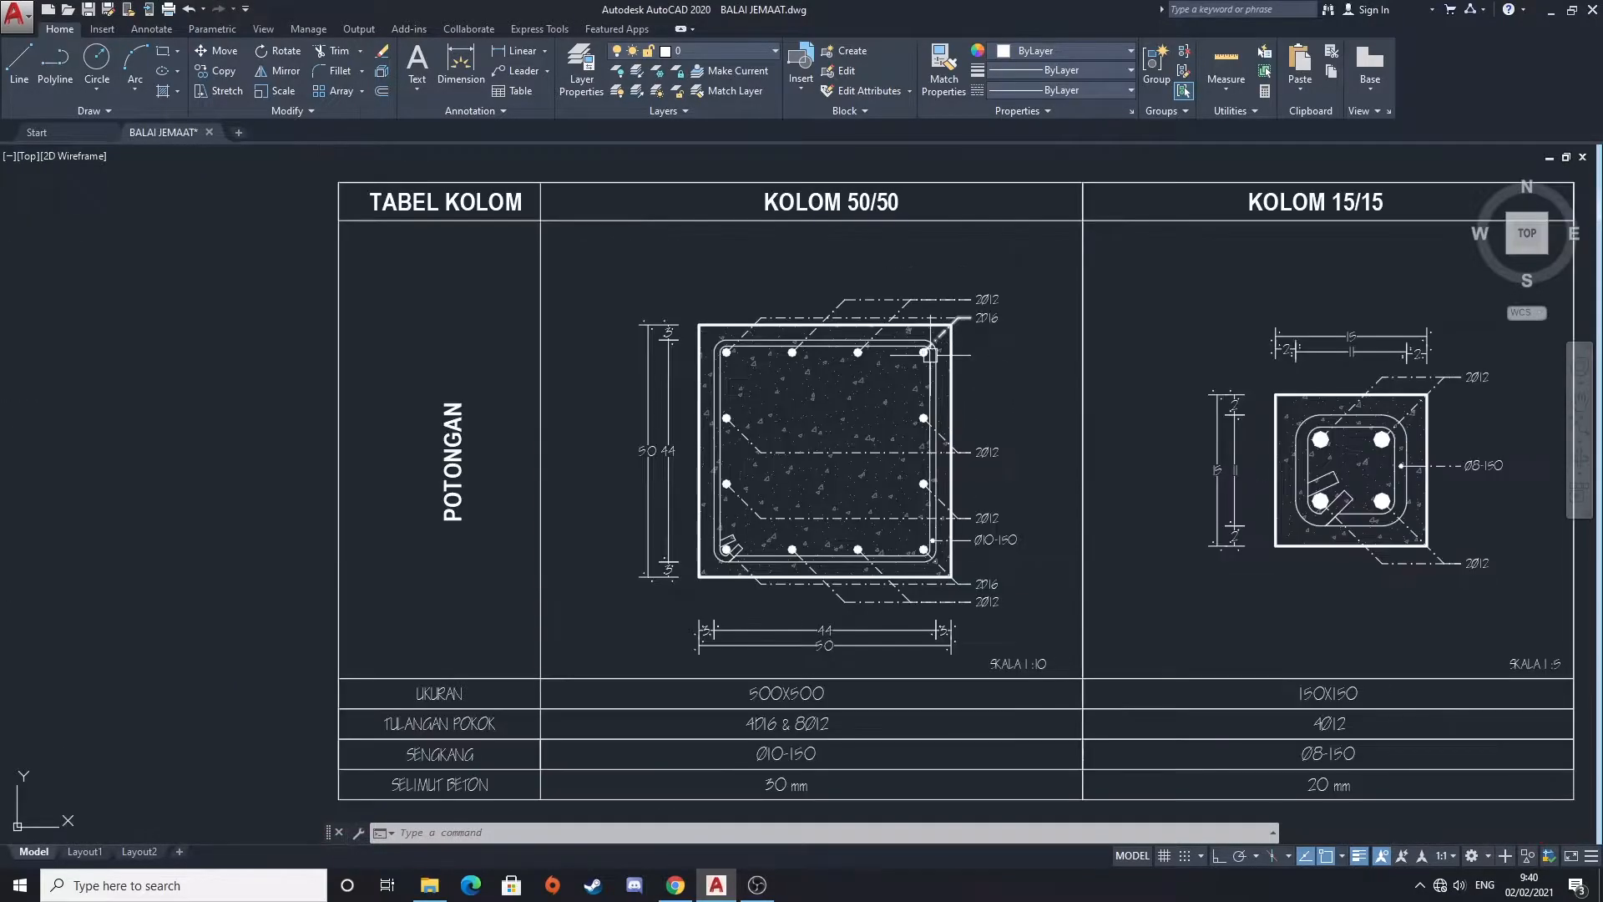
{"action": "scroll", "coordinate": [976, 339], "scroll_direction": "up", "scroll_amount": 2}
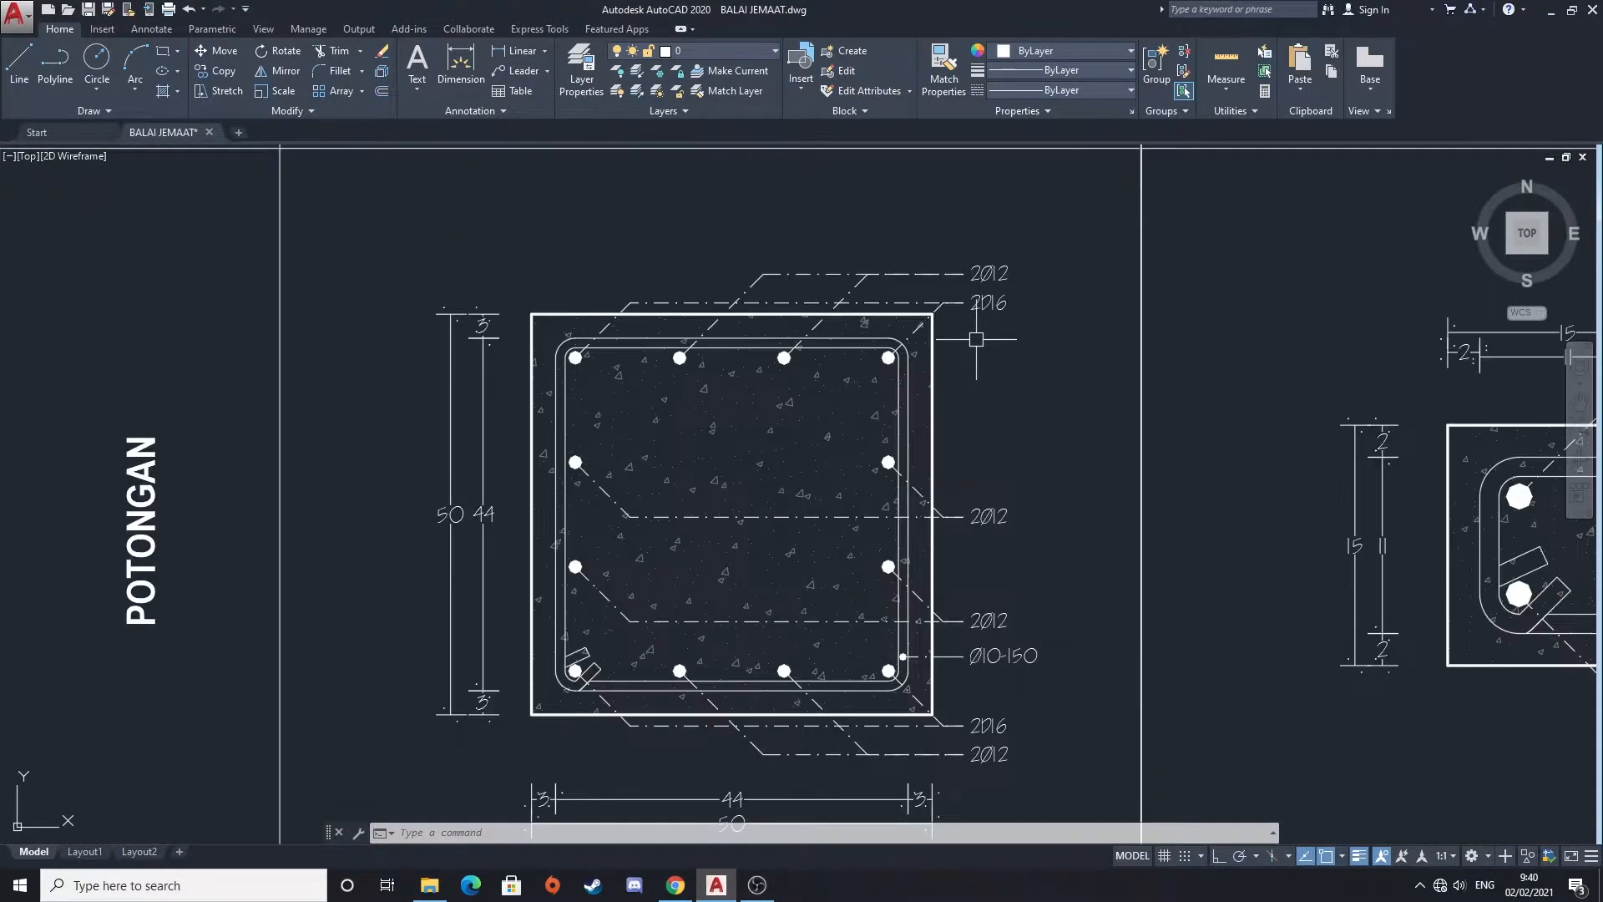
{"action": "middle_click_drag", "start_coordinate": [982, 358], "coordinate": [895, 395]}
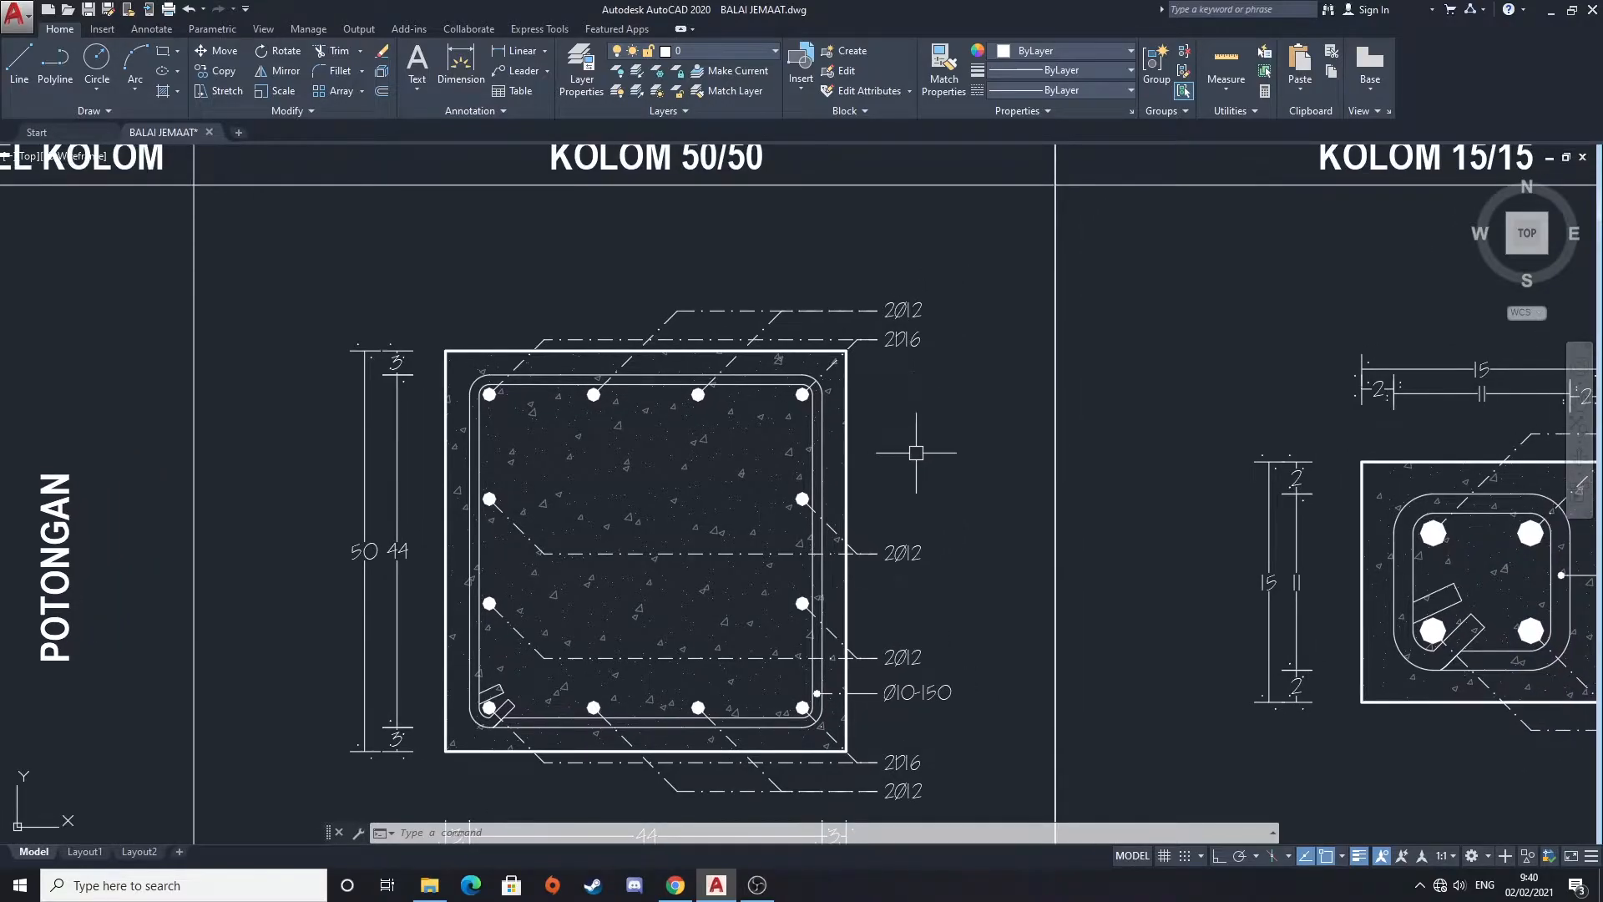
{"action": "middle_click_drag", "start_coordinate": [912, 507], "coordinate": [870, 338]}
{"action": "middle_click_drag", "start_coordinate": [851, 565], "coordinate": [851, 477]}
Read the UKURAN, TULANGAN POKOK, SENGKANG and SELIMUT BETON rows for the 50/50 and 15/15 columns
{"action": "scroll", "coordinate": [852, 478], "scroll_direction": "down", "scroll_amount": 6}
{"action": "scroll", "coordinate": [732, 494], "scroll_direction": "up", "scroll_amount": 3}
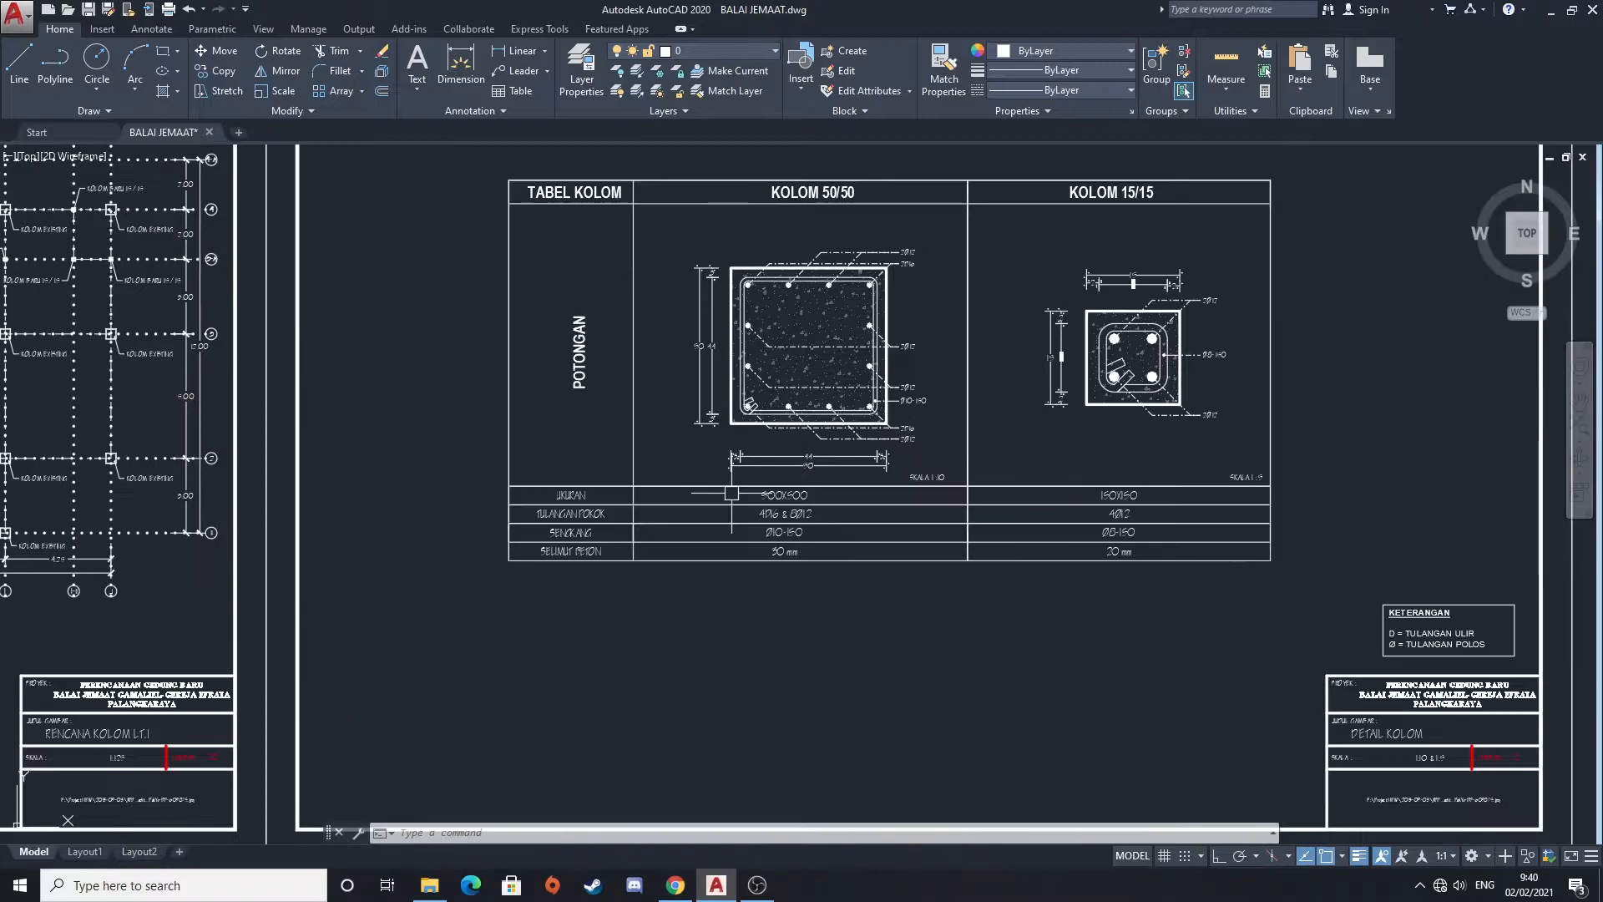
{"action": "scroll", "coordinate": [697, 495], "scroll_direction": "up", "scroll_amount": 2}
{"action": "middle_click_drag", "start_coordinate": [605, 467], "coordinate": [488, 477]}
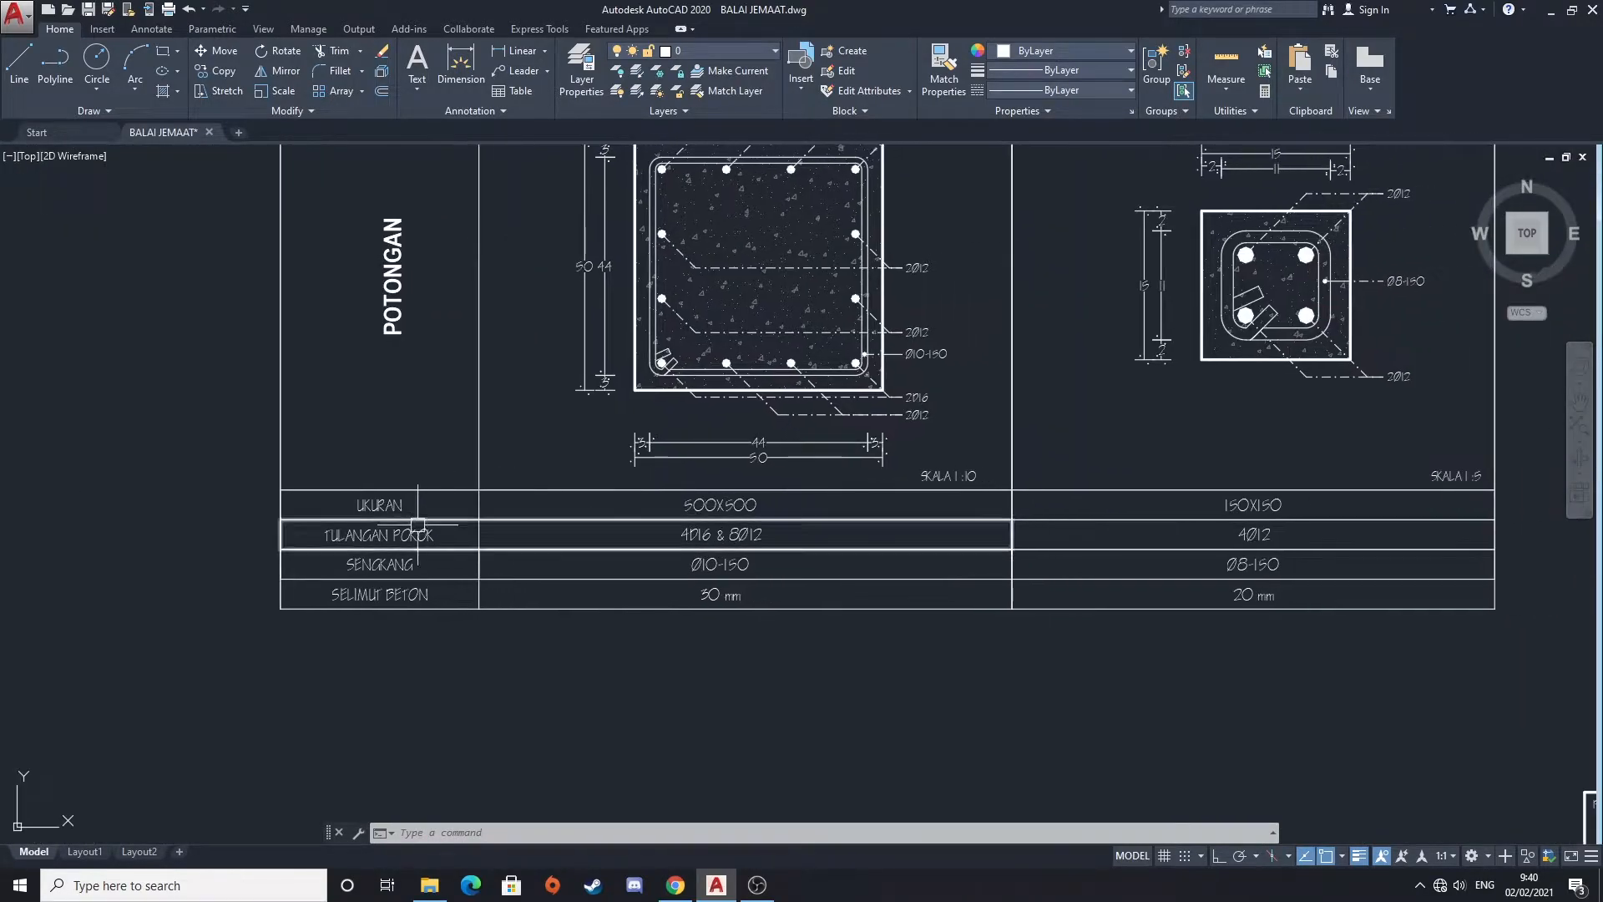
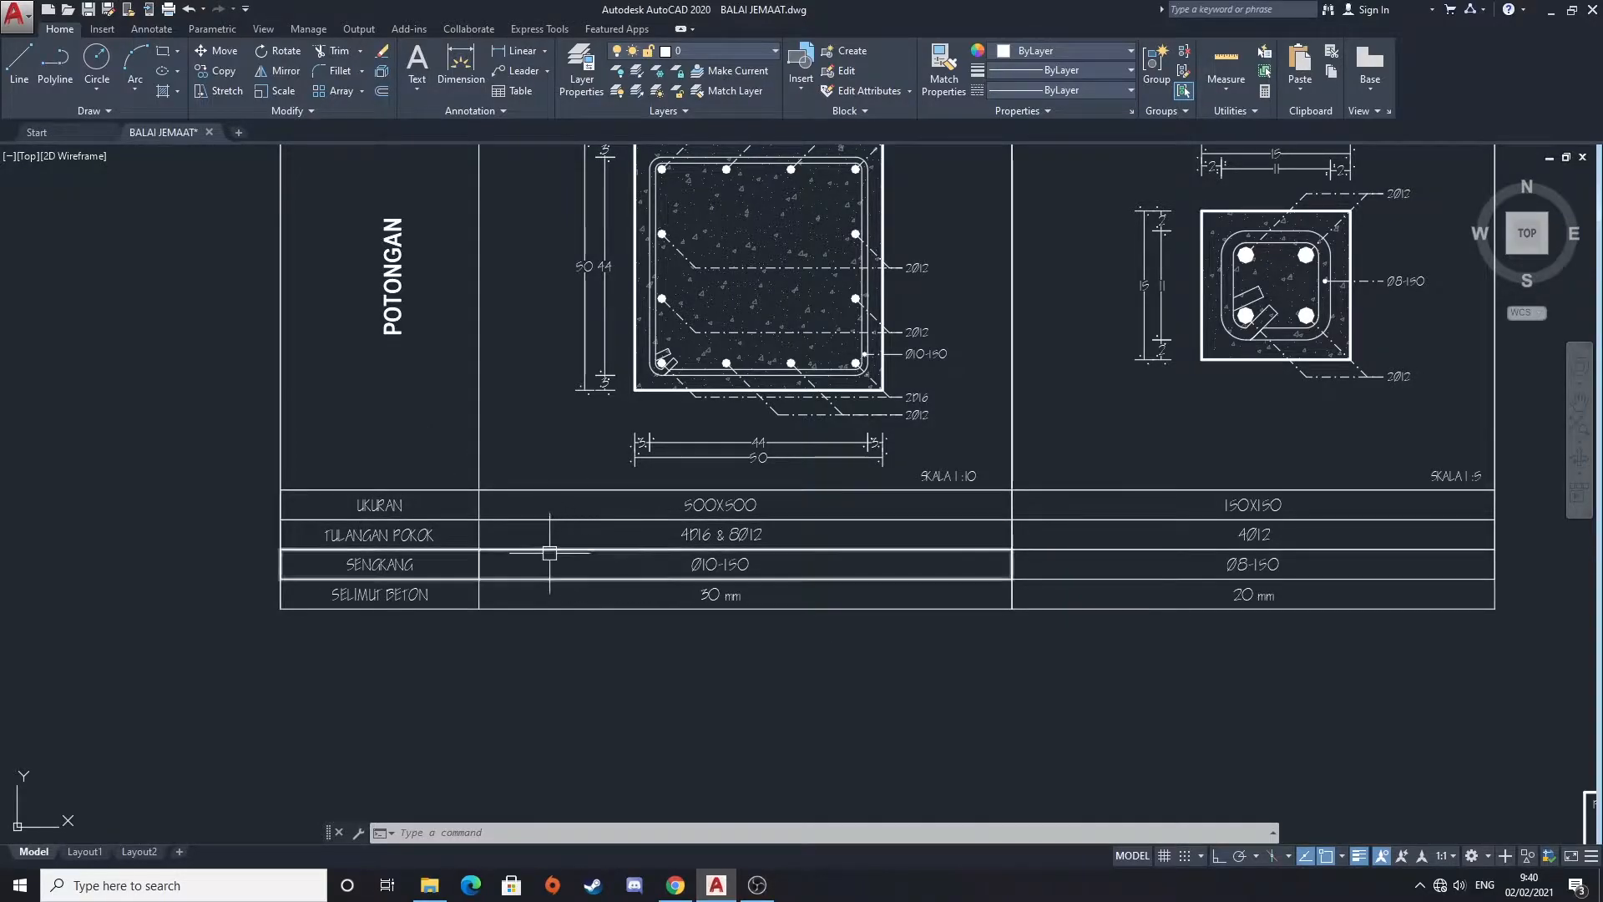
{"action": "middle_click_drag", "start_coordinate": [445, 541], "coordinate": [445, 588]}
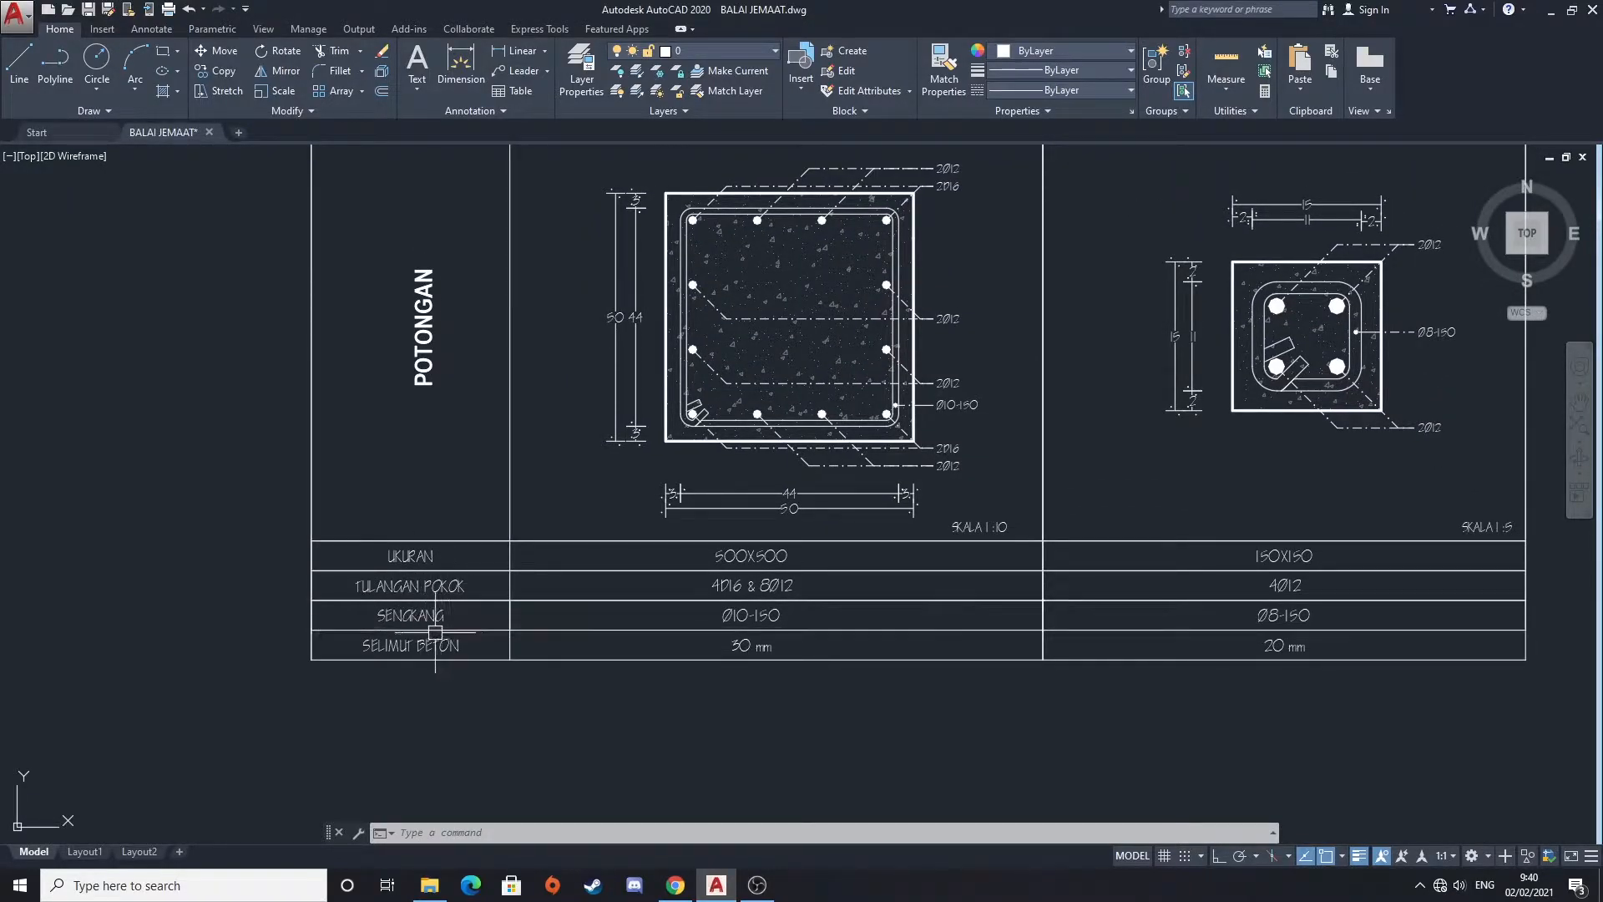
Check the title of the floor 1 column plan and locate the DENAH RENCANA KOLOM LT.2 sheet
{"action": "scroll", "coordinate": [302, 497], "scroll_direction": "down", "scroll_amount": 6}
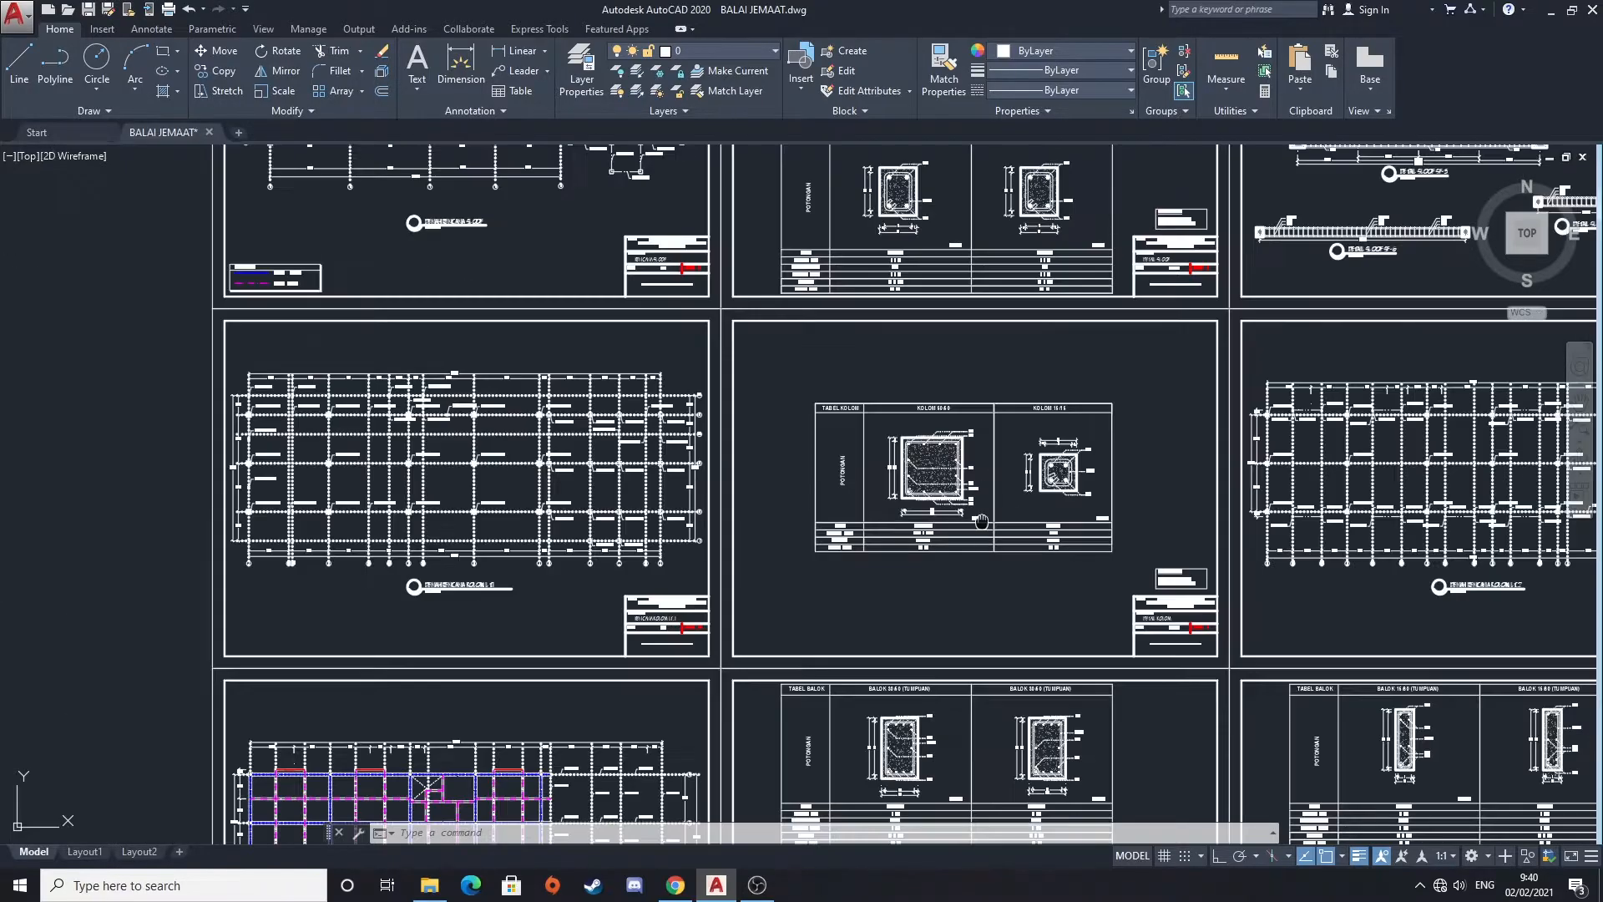
{"action": "middle_click_drag", "start_coordinate": [301, 498], "coordinate": [791, 515]}
{"action": "scroll", "coordinate": [481, 528], "scroll_direction": "up", "scroll_amount": 4}
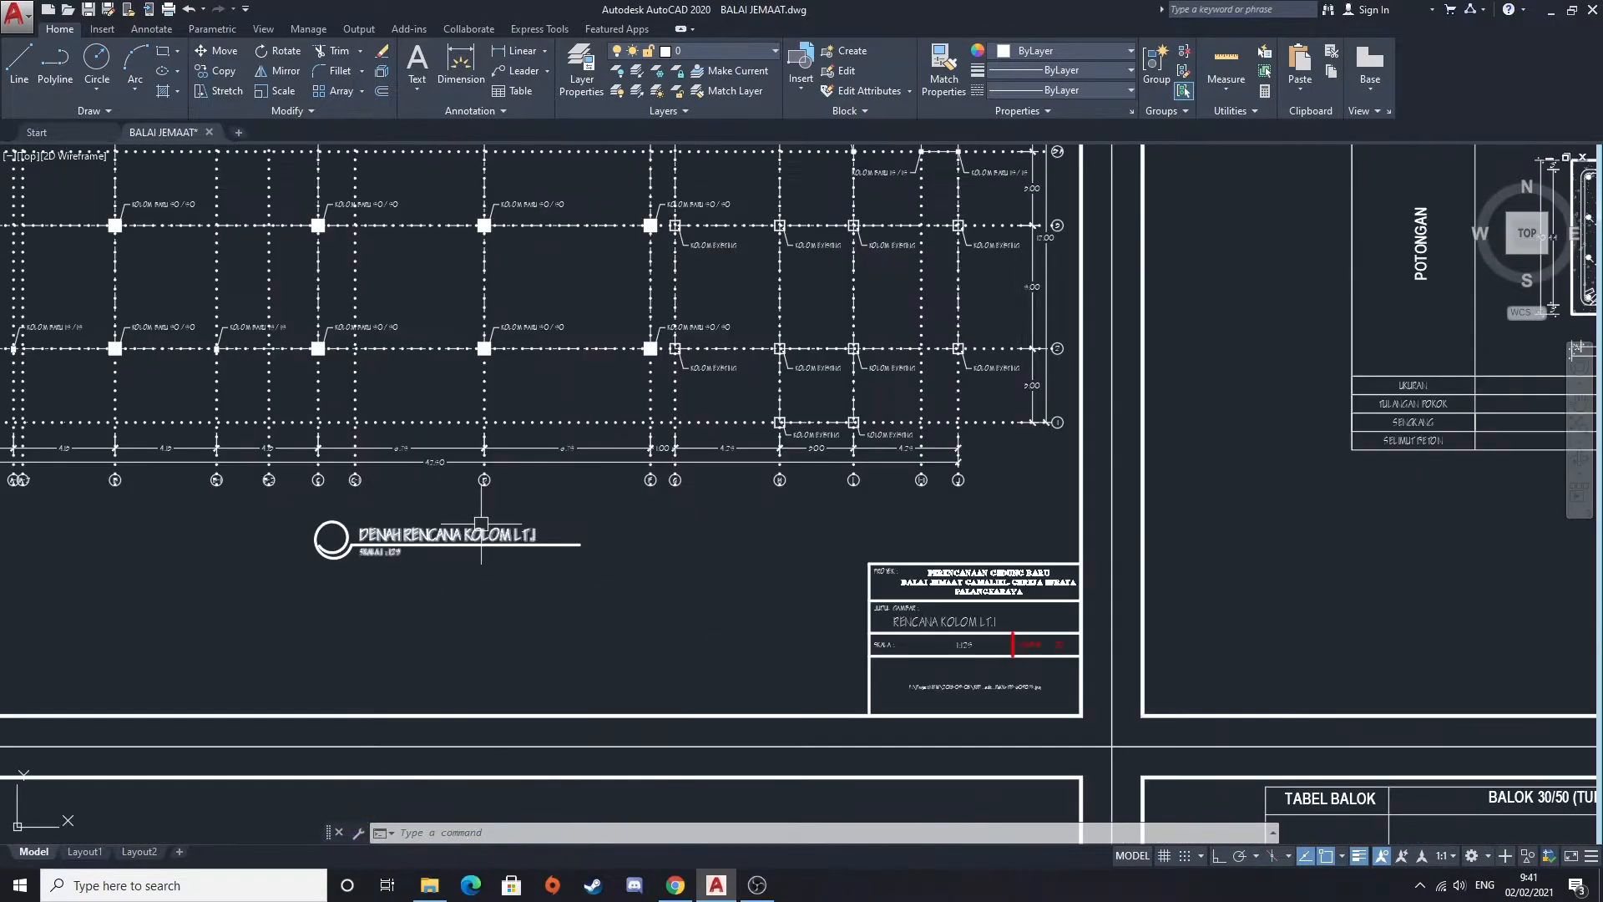
{"action": "scroll", "coordinate": [678, 529], "scroll_direction": "down", "scroll_amount": 5}
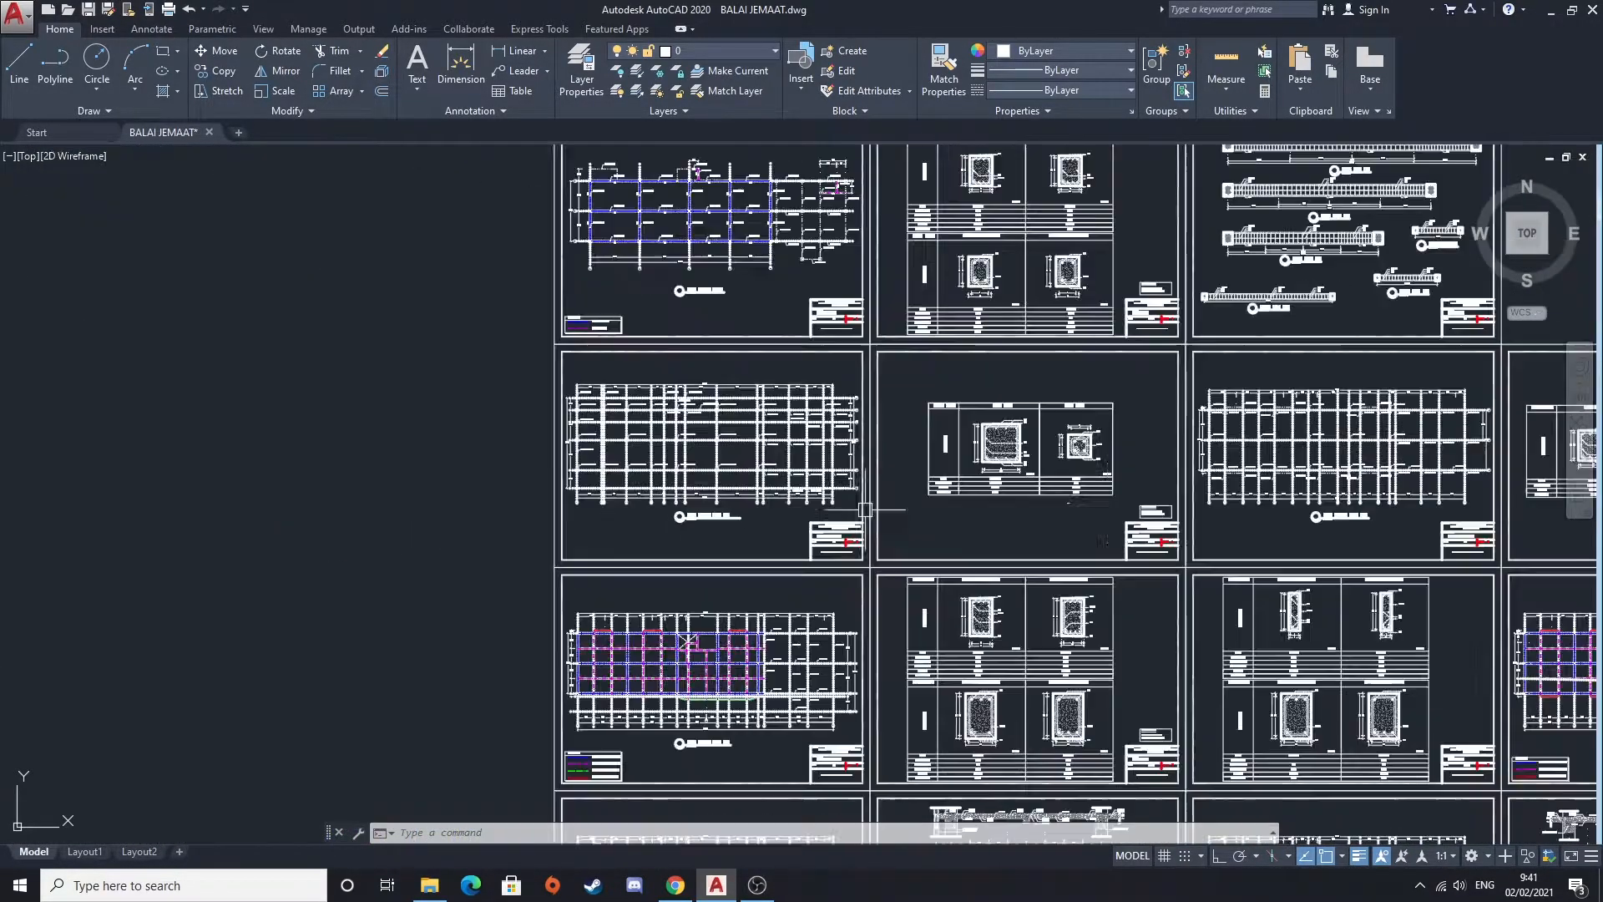
{"action": "scroll", "coordinate": [742, 519], "scroll_direction": "up", "scroll_amount": 5}
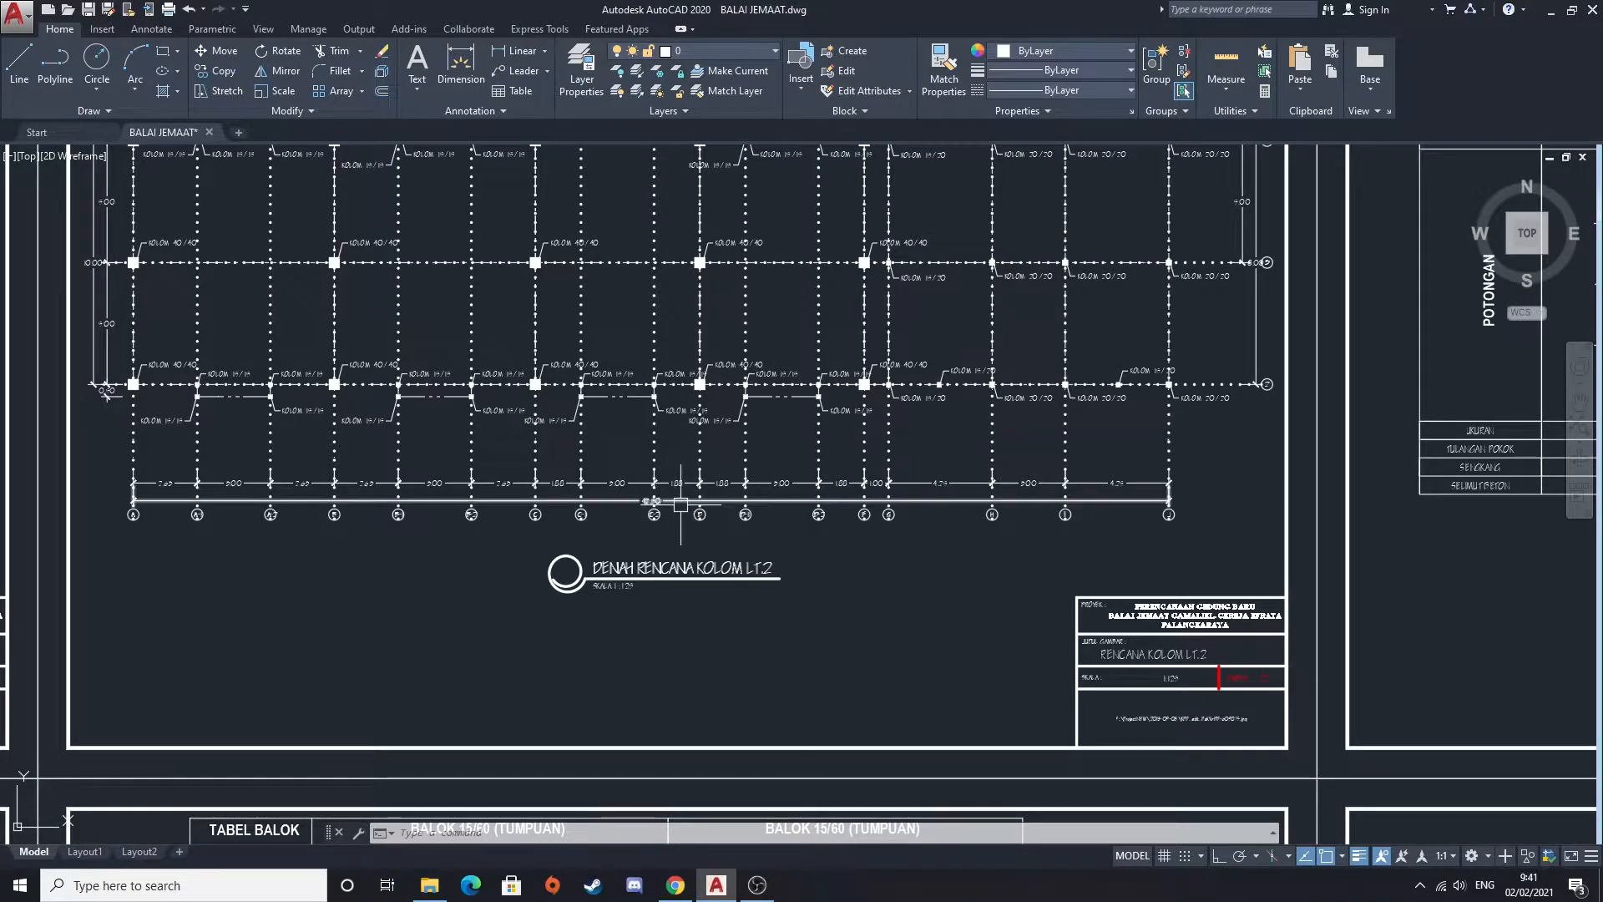
Examine the 40/40, 20/20 and 15/15 columns and their axis spacing across the floor 2 column plan
{"action": "scroll", "coordinate": [150, 398], "scroll_direction": "up", "scroll_amount": 3}
{"action": "scroll", "coordinate": [290, 404], "scroll_direction": "down", "scroll_amount": 1}
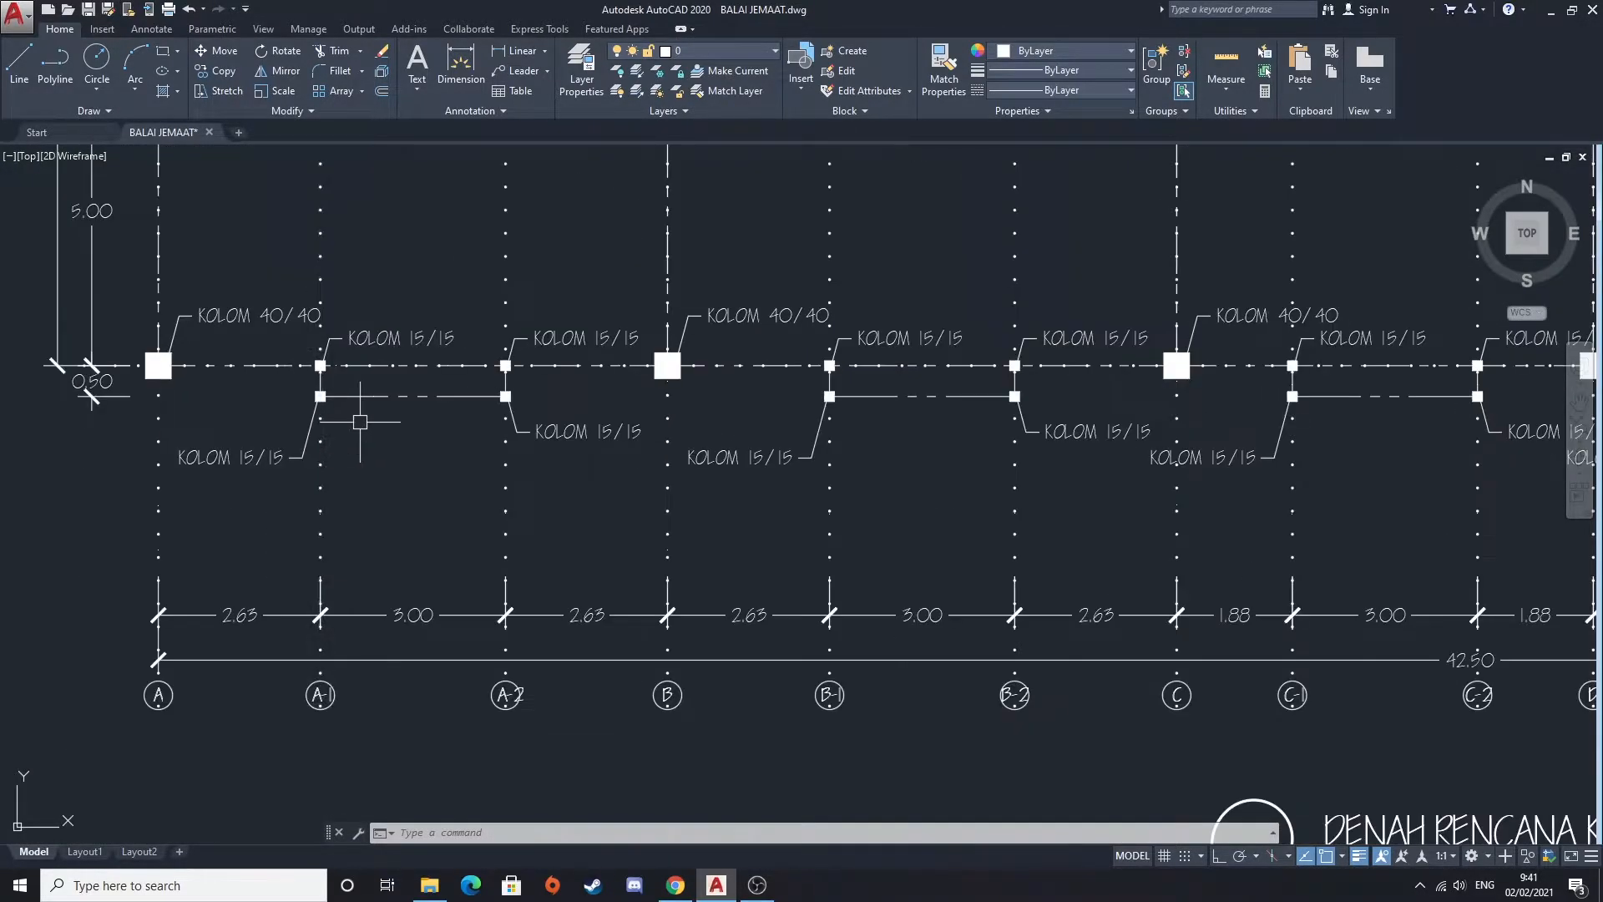
{"action": "middle_click_drag", "start_coordinate": [359, 422], "coordinate": [368, 518]}
{"action": "middle_click_drag", "start_coordinate": [543, 407], "coordinate": [480, 528]}
{"action": "scroll", "coordinate": [564, 397], "scroll_direction": "down", "scroll_amount": 1}
{"action": "middle_click_drag", "start_coordinate": [564, 397], "coordinate": [352, 490]}
{"action": "middle_click_drag", "start_coordinate": [700, 457], "coordinate": [447, 500]}
{"action": "middle_click_drag", "start_coordinate": [625, 538], "coordinate": [611, 502]}
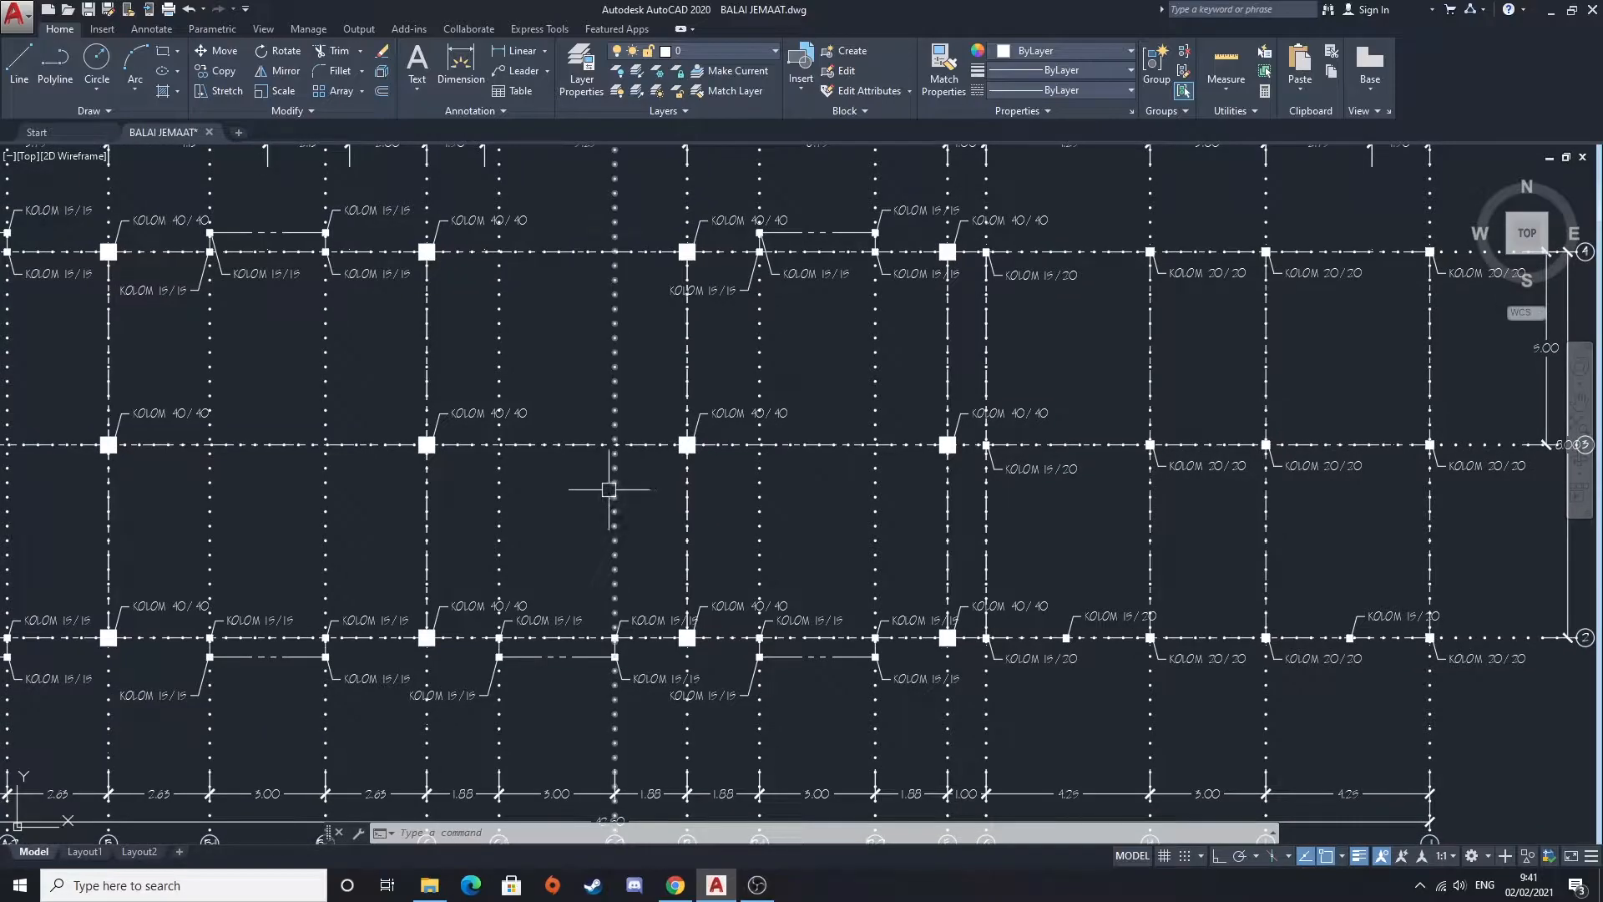
Compare the new 50/50 columns on the floor 1 plan with the 40/40 columns on DENAH RENCANA KOLOM LT.2
{"action": "scroll", "coordinate": [852, 480], "scroll_direction": "down", "scroll_amount": 5}
{"action": "scroll", "coordinate": [161, 494], "scroll_direction": "up", "scroll_amount": 4}
{"action": "middle_click_drag", "start_coordinate": [161, 494], "coordinate": [340, 523]}
{"action": "scroll", "coordinate": [314, 451], "scroll_direction": "up", "scroll_amount": 4}
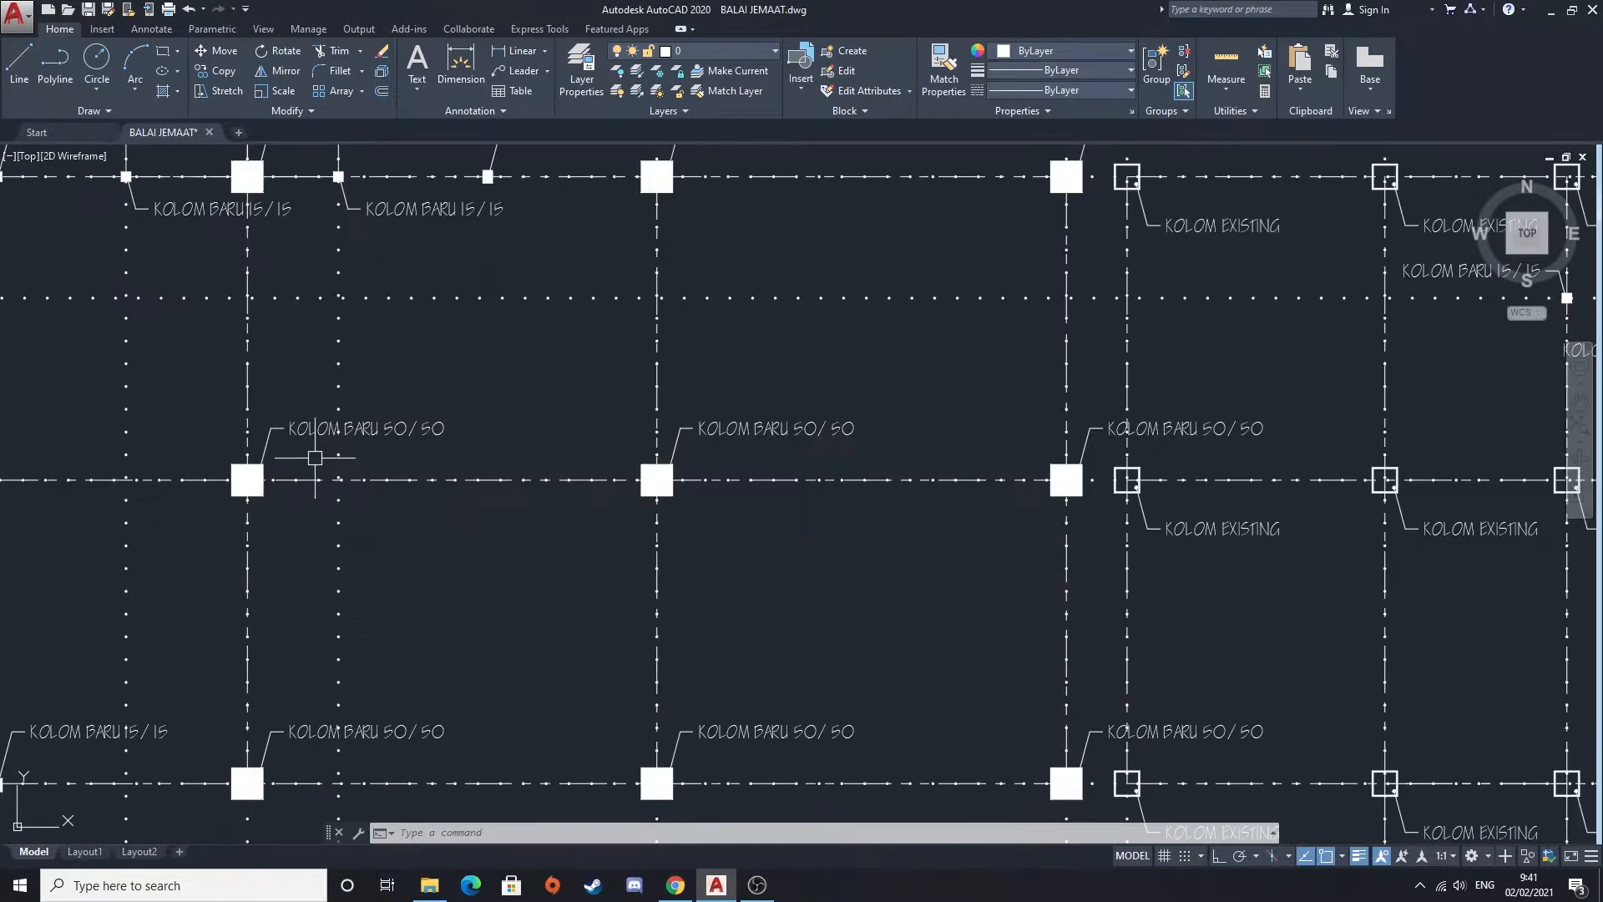
{"action": "middle_click_drag", "start_coordinate": [371, 462], "coordinate": [381, 462]}
{"action": "middle_click_drag", "start_coordinate": [916, 508], "coordinate": [50, 484]}
{"action": "scroll", "coordinate": [346, 477], "scroll_direction": "down", "scroll_amount": 5}
{"action": "middle_click_drag", "start_coordinate": [710, 497], "coordinate": [3, 496]}
{"action": "scroll", "coordinate": [962, 451], "scroll_direction": "up", "scroll_amount": 6}
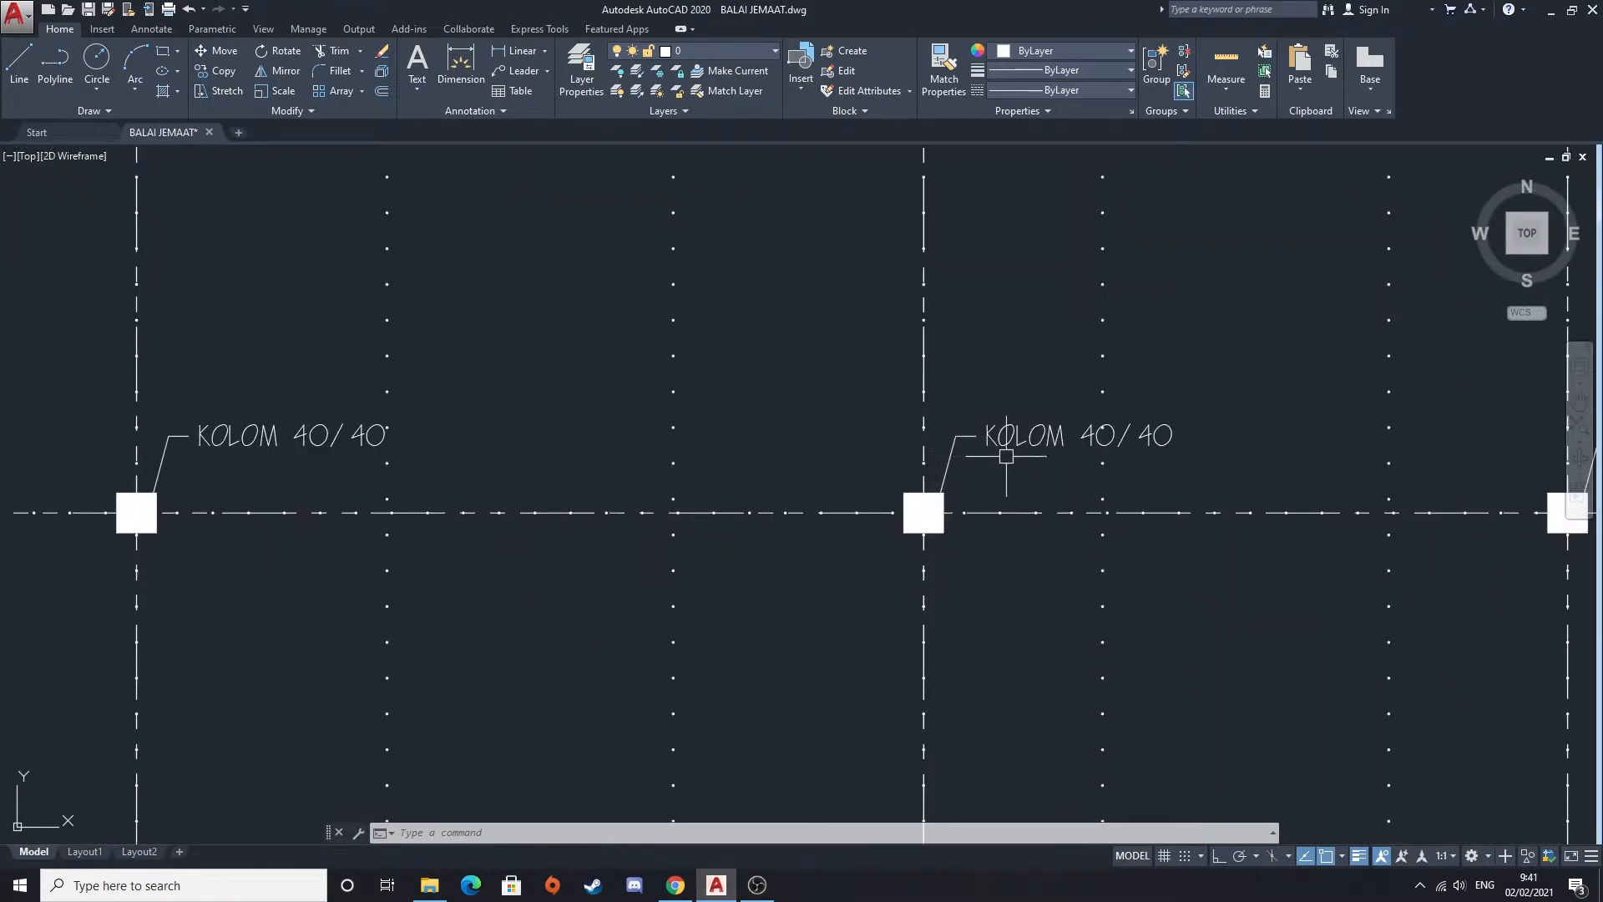
{"action": "scroll", "coordinate": [1038, 537], "scroll_direction": "down", "scroll_amount": 5}
{"action": "middle_click_drag", "start_coordinate": [1038, 537], "coordinate": [805, 484]}
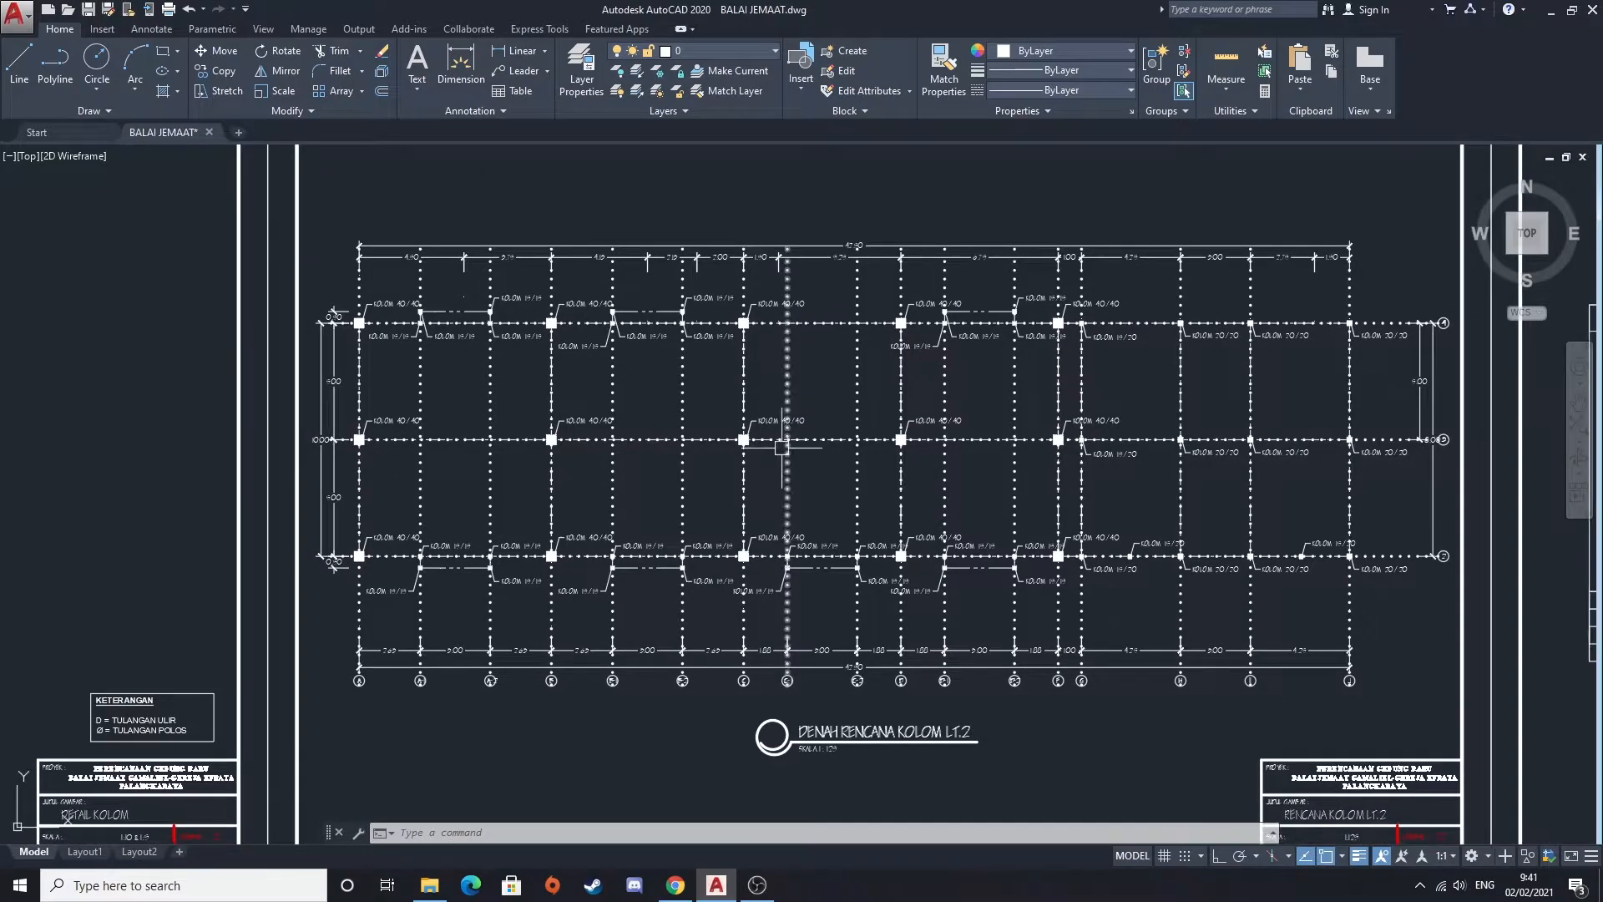
Examine the KOLOM 40/40, 20/20 and 15/15 sections and their reinforcement rows in the floor 2 column table
{"action": "middle_click_drag", "start_coordinate": [1158, 616], "coordinate": [789, 517]}
{"action": "middle_click_drag", "start_coordinate": [1085, 531], "coordinate": [849, 522]}
{"action": "middle_click_drag", "start_coordinate": [1141, 461], "coordinate": [855, 509]}
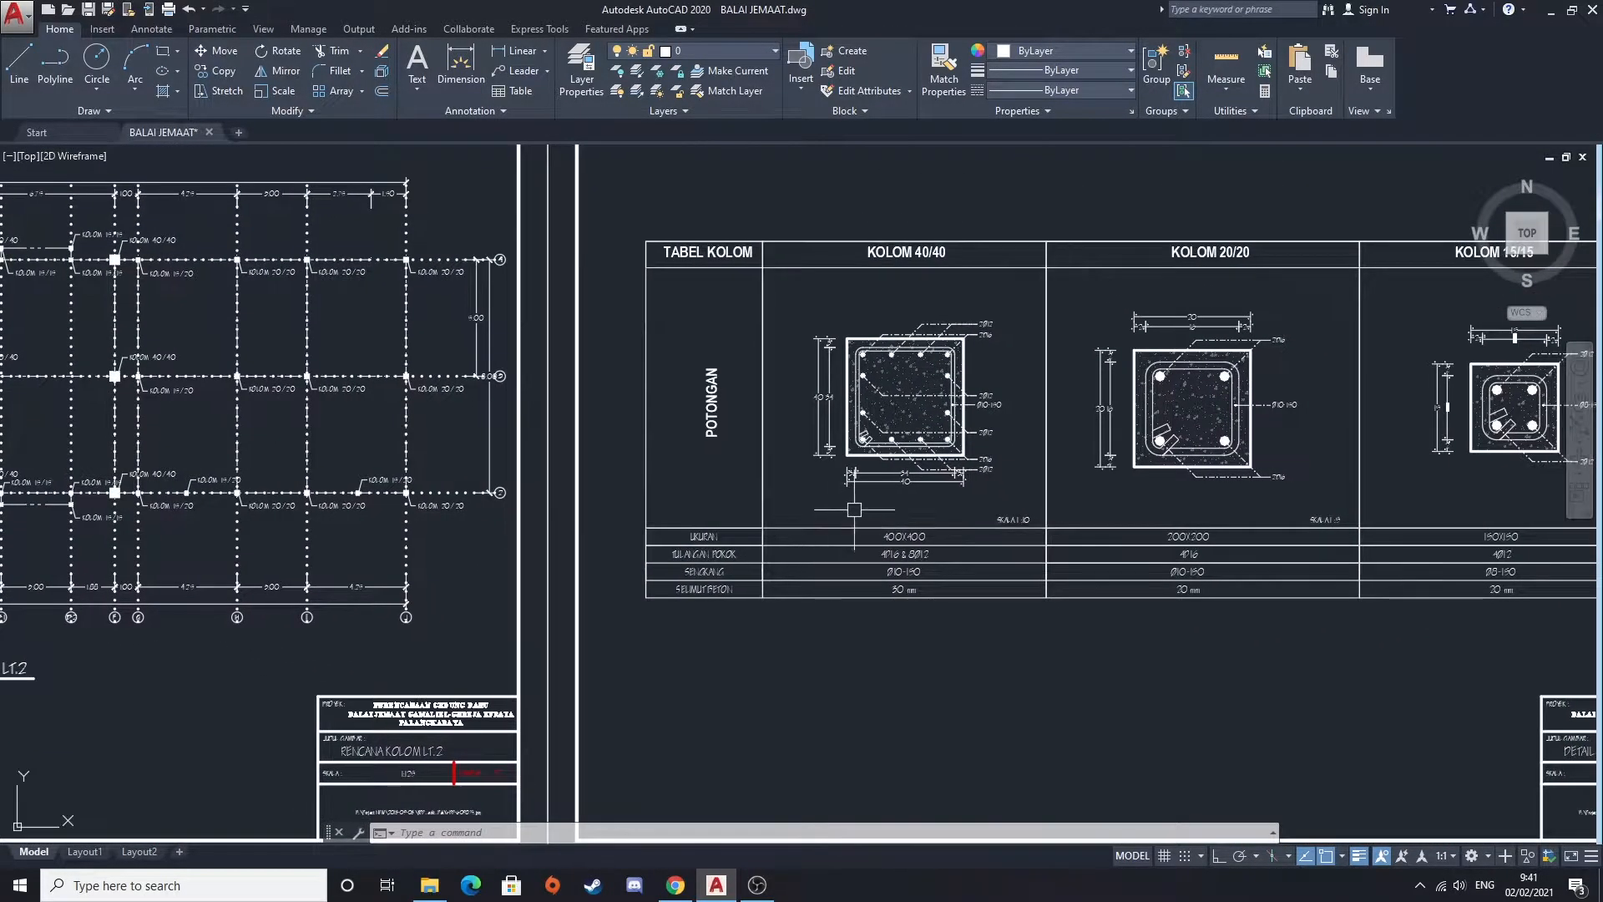
{"action": "middle_click_drag", "start_coordinate": [944, 488], "coordinate": [535, 468]}
{"action": "scroll", "coordinate": [534, 467], "scroll_direction": "up", "scroll_amount": 2}
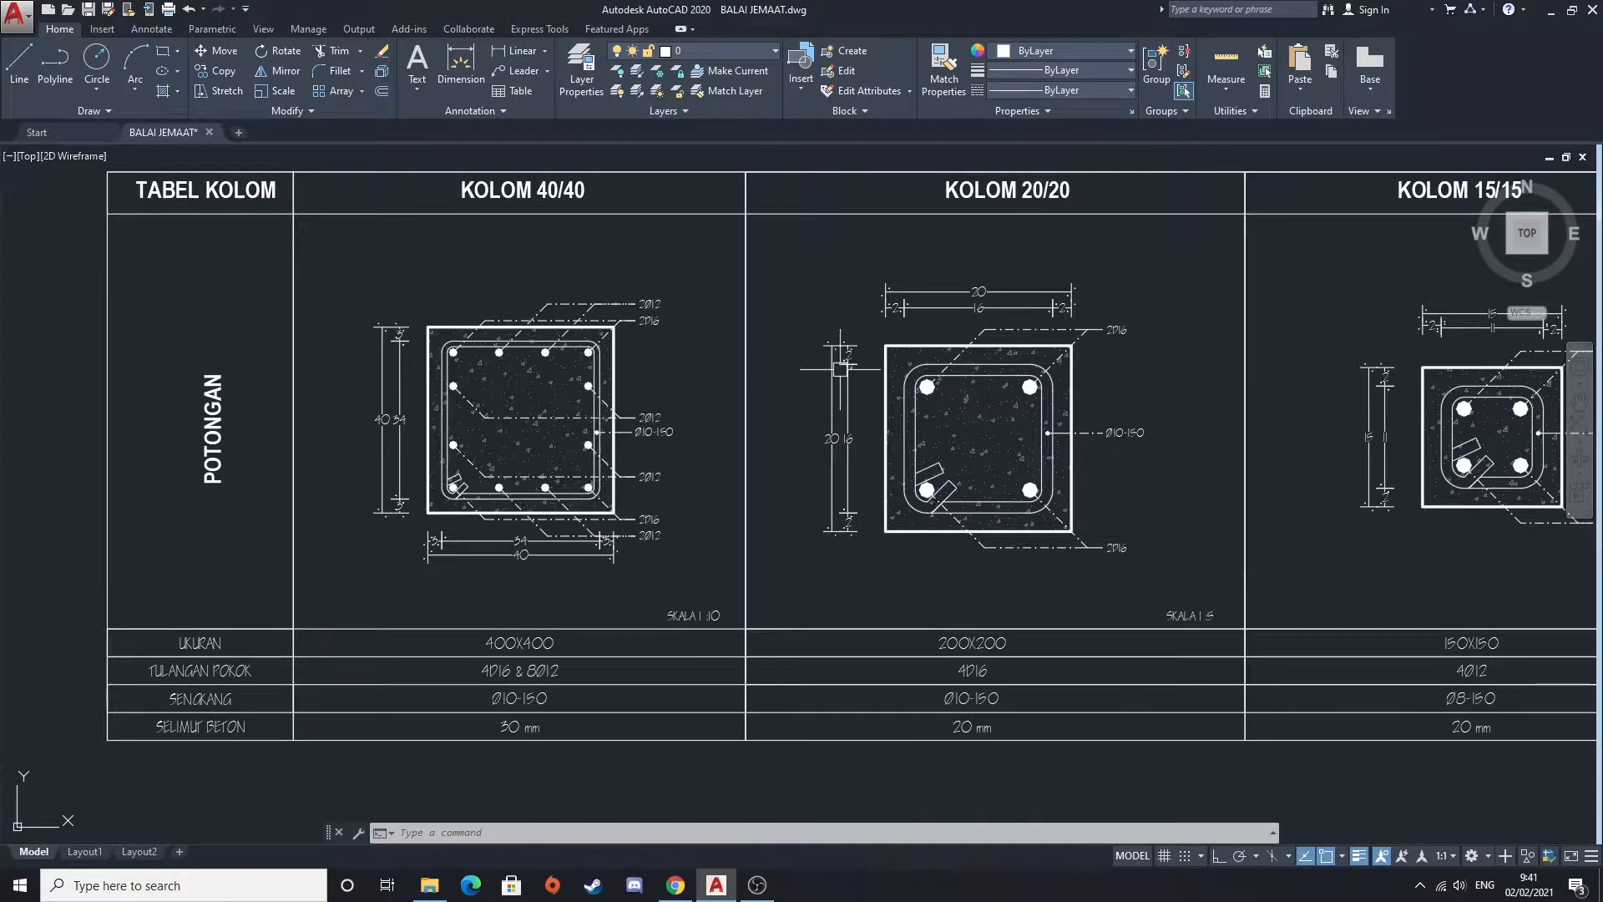
{"action": "scroll", "coordinate": [967, 483], "scroll_direction": "down", "scroll_amount": 2}
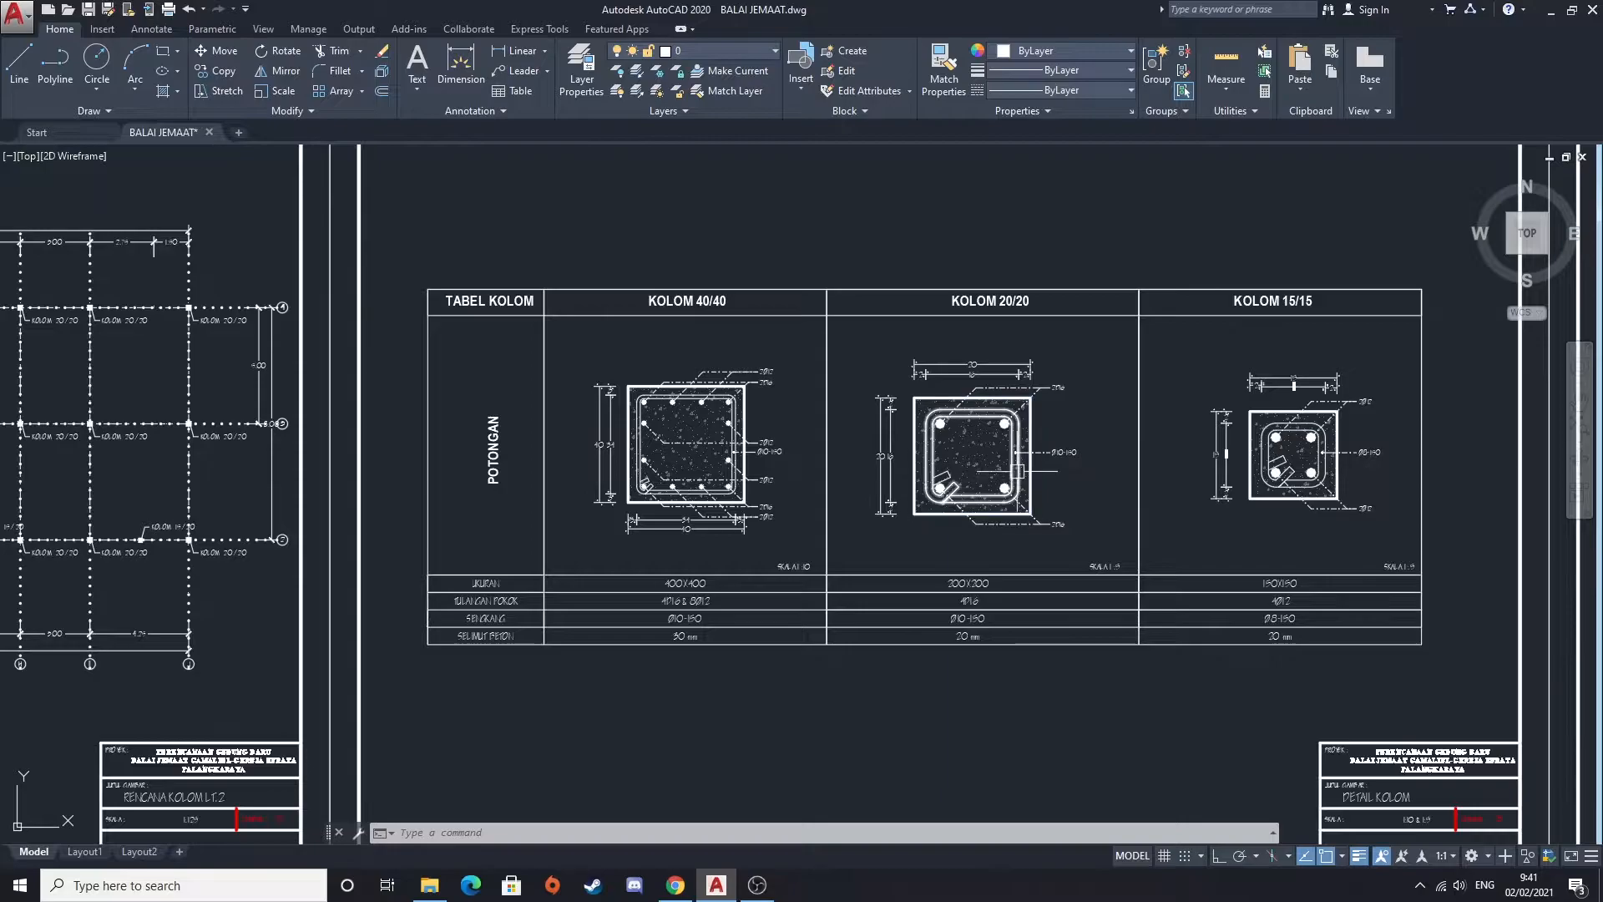
{"action": "scroll", "coordinate": [1009, 368], "scroll_direction": "up", "scroll_amount": 2}
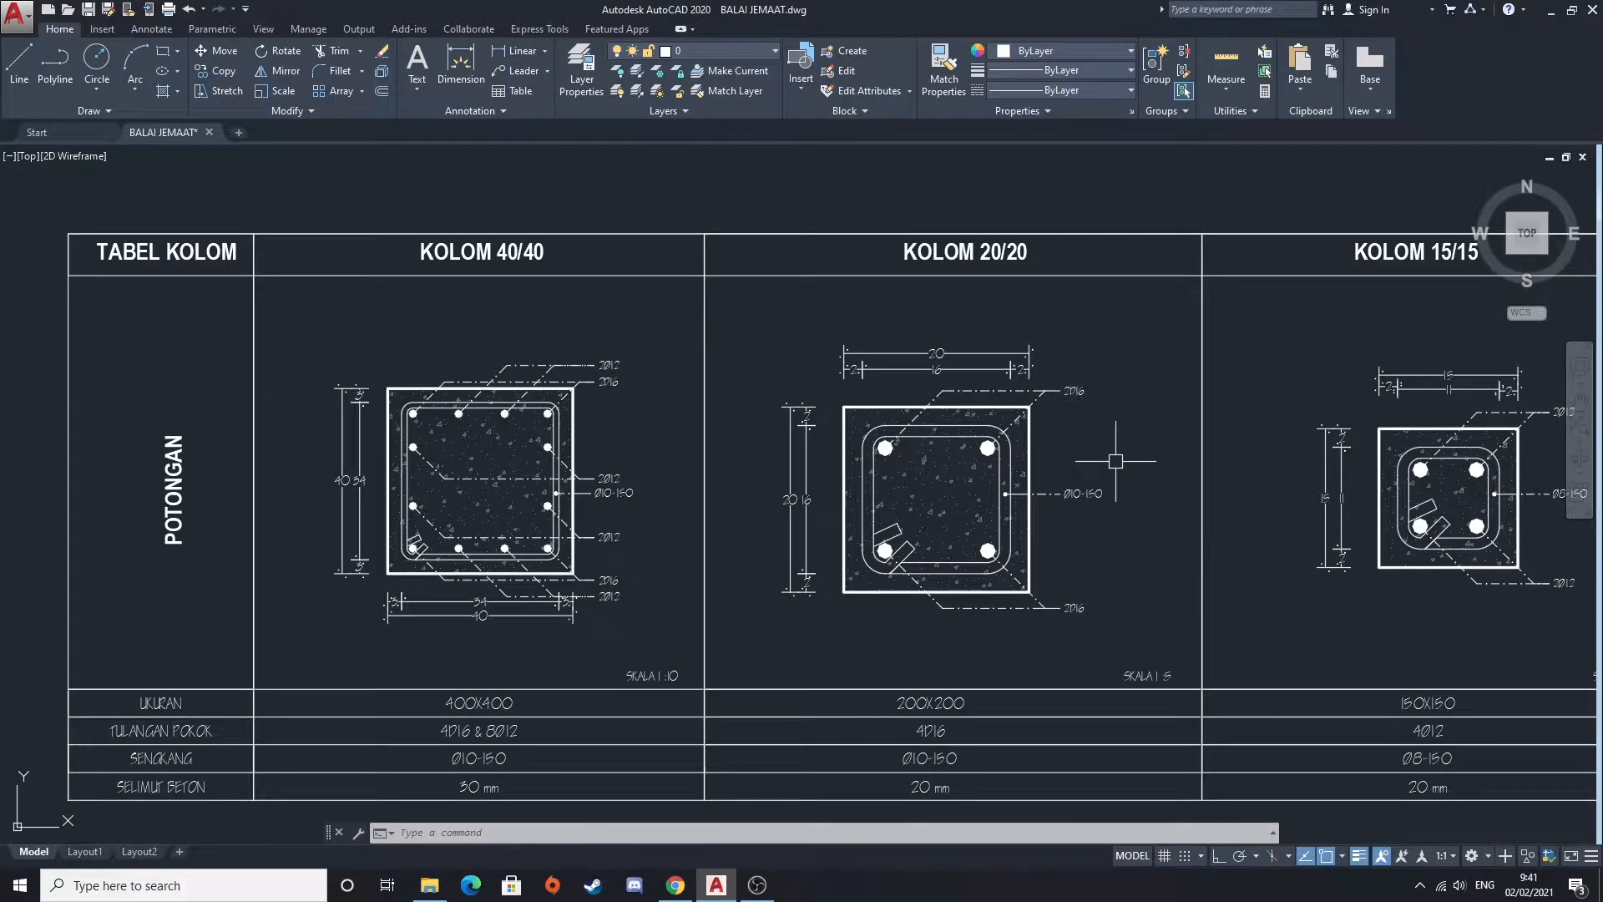
{"action": "scroll", "coordinate": [1115, 460], "scroll_direction": "down", "scroll_amount": 2}
{"action": "scroll", "coordinate": [1012, 455], "scroll_direction": "down", "scroll_amount": 1}
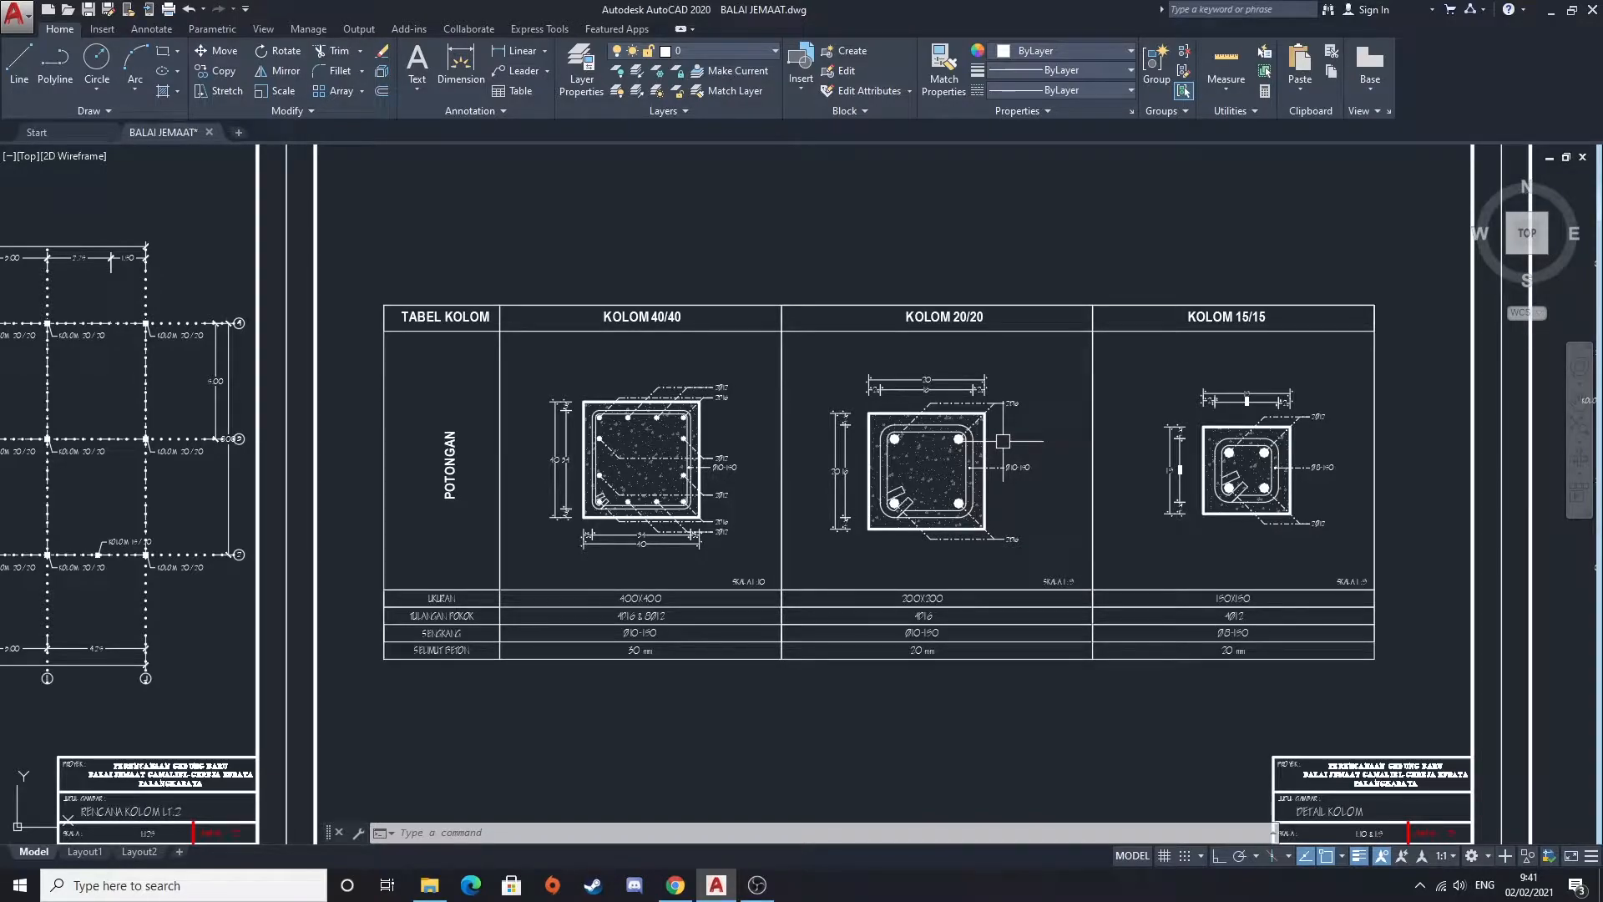
{"action": "middle_click_drag", "start_coordinate": [1193, 438], "coordinate": [754, 420]}
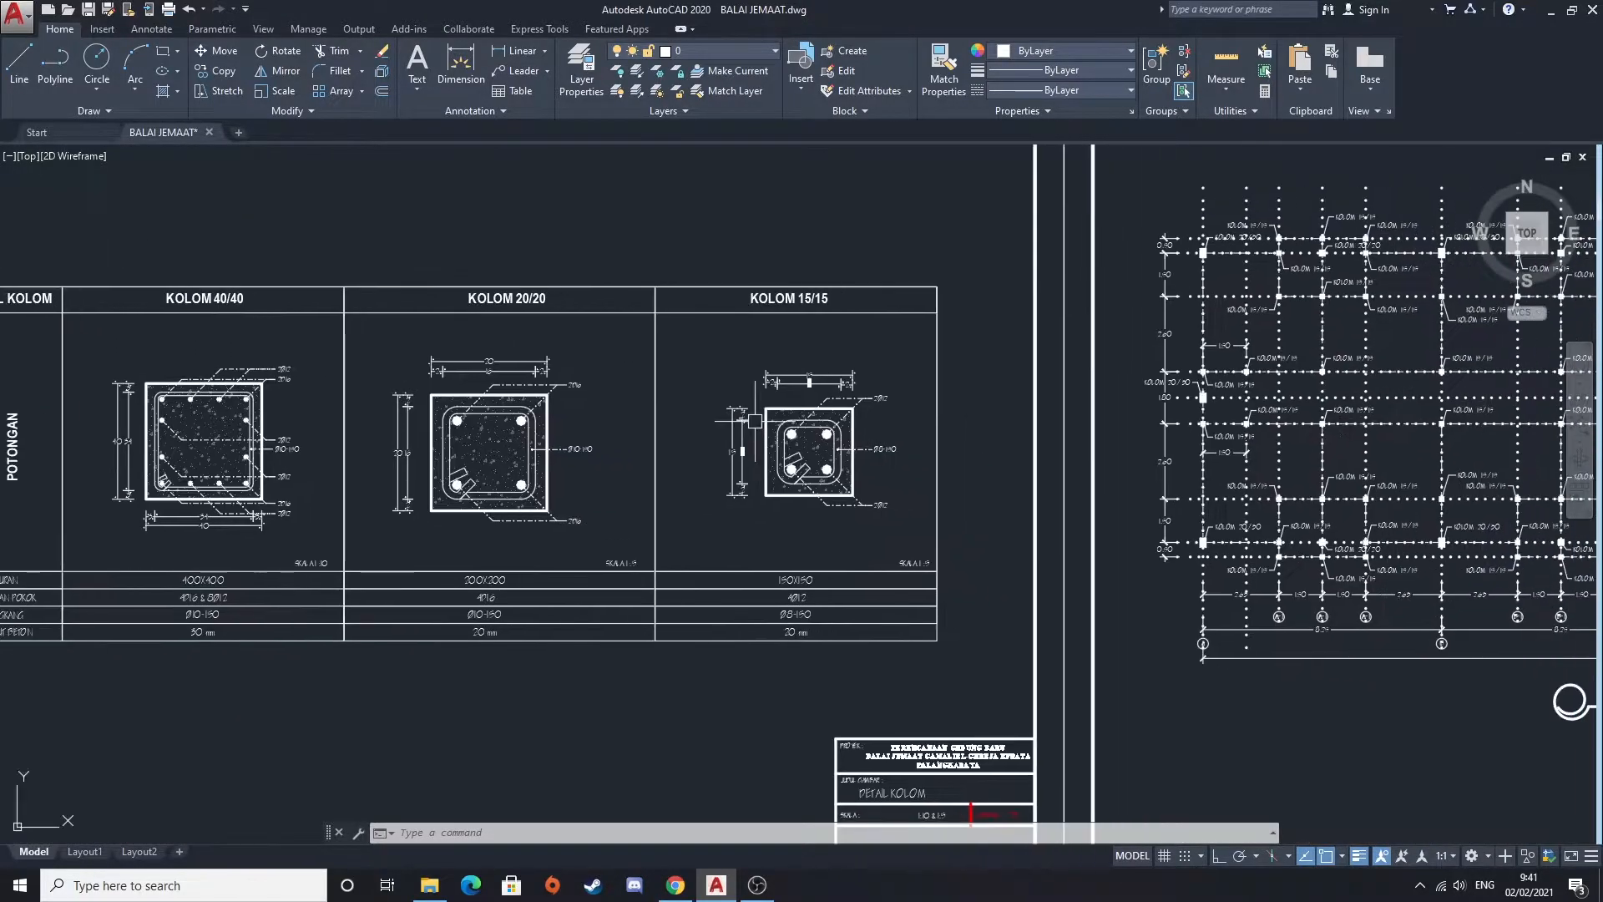
{"action": "scroll", "coordinate": [758, 418], "scroll_direction": "up", "scroll_amount": 1}
Examine the 20/30, 20/20 and 15/15 columns near axes A and B on DENAH RENCANA KOLOM LT.3
{"action": "scroll", "coordinate": [816, 451], "scroll_direction": "down", "scroll_amount": 6}
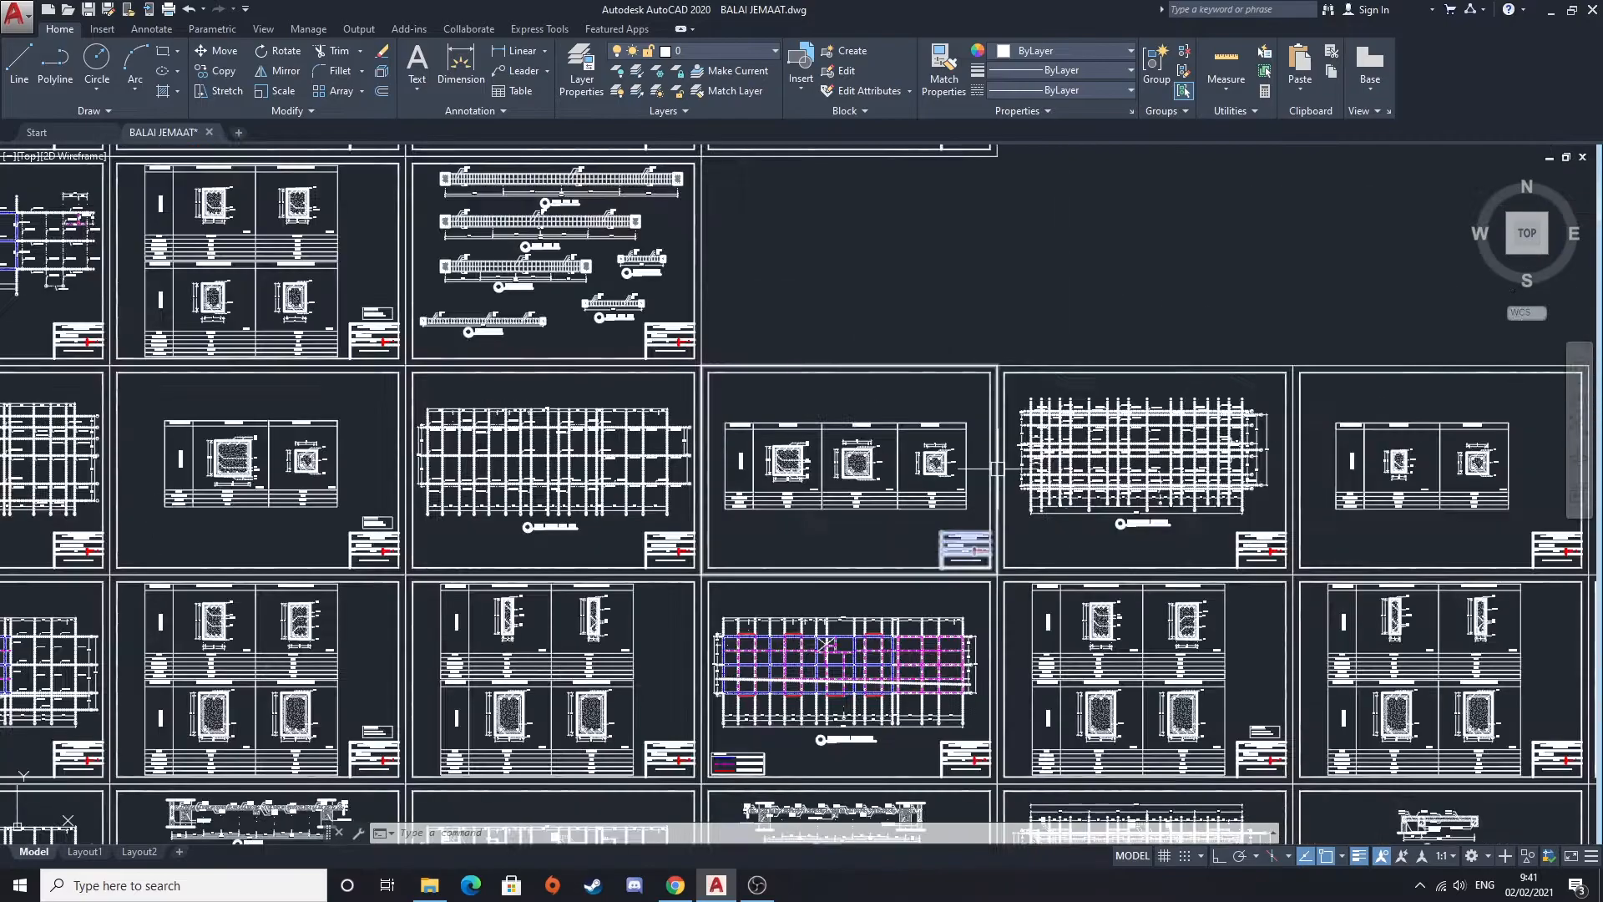
{"action": "scroll", "coordinate": [960, 484], "scroll_direction": "up", "scroll_amount": 6}
{"action": "mouse_move", "coordinate": [967, 453]}
{"action": "middle_mouse_down"}
{"action": "mouse_move", "coordinate": [955, 507]}
{"action": "mouse_move", "coordinate": [912, 514]}
{"action": "middle_mouse_up"}
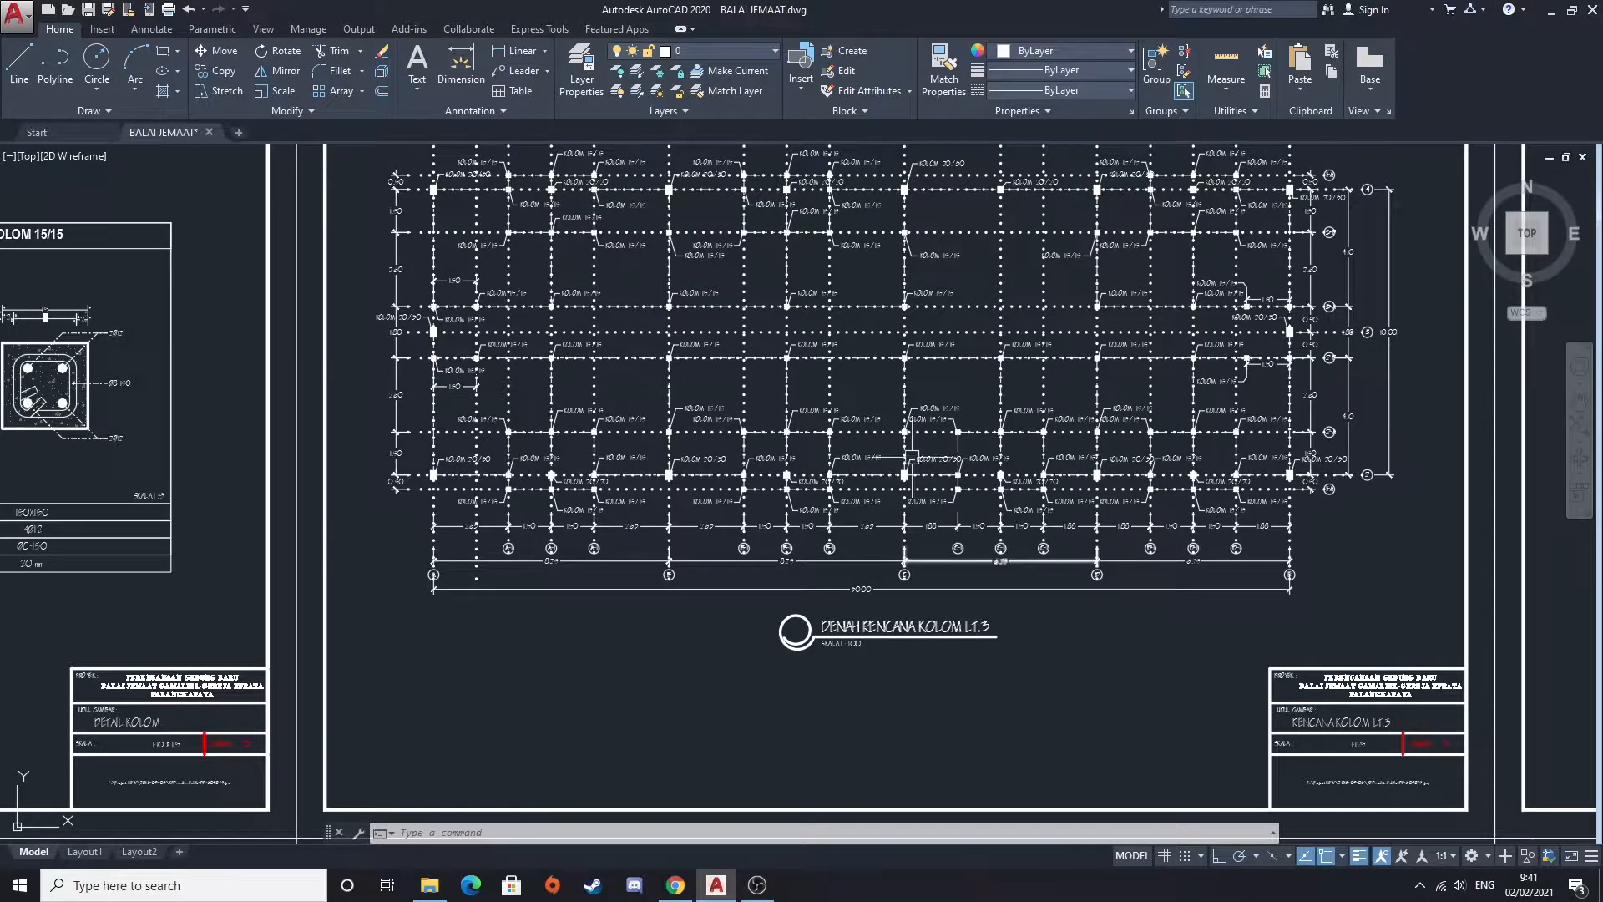
{"action": "scroll", "coordinate": [718, 421], "scroll_direction": "up", "scroll_amount": 4}
{"action": "scroll", "coordinate": [473, 437], "scroll_direction": "up", "scroll_amount": 2}
{"action": "middle_click_drag", "start_coordinate": [657, 462], "coordinate": [826, 497]}
{"action": "scroll", "coordinate": [590, 465], "scroll_direction": "down", "scroll_amount": 2}
{"action": "middle_click_drag", "start_coordinate": [510, 460], "coordinate": [757, 491]}
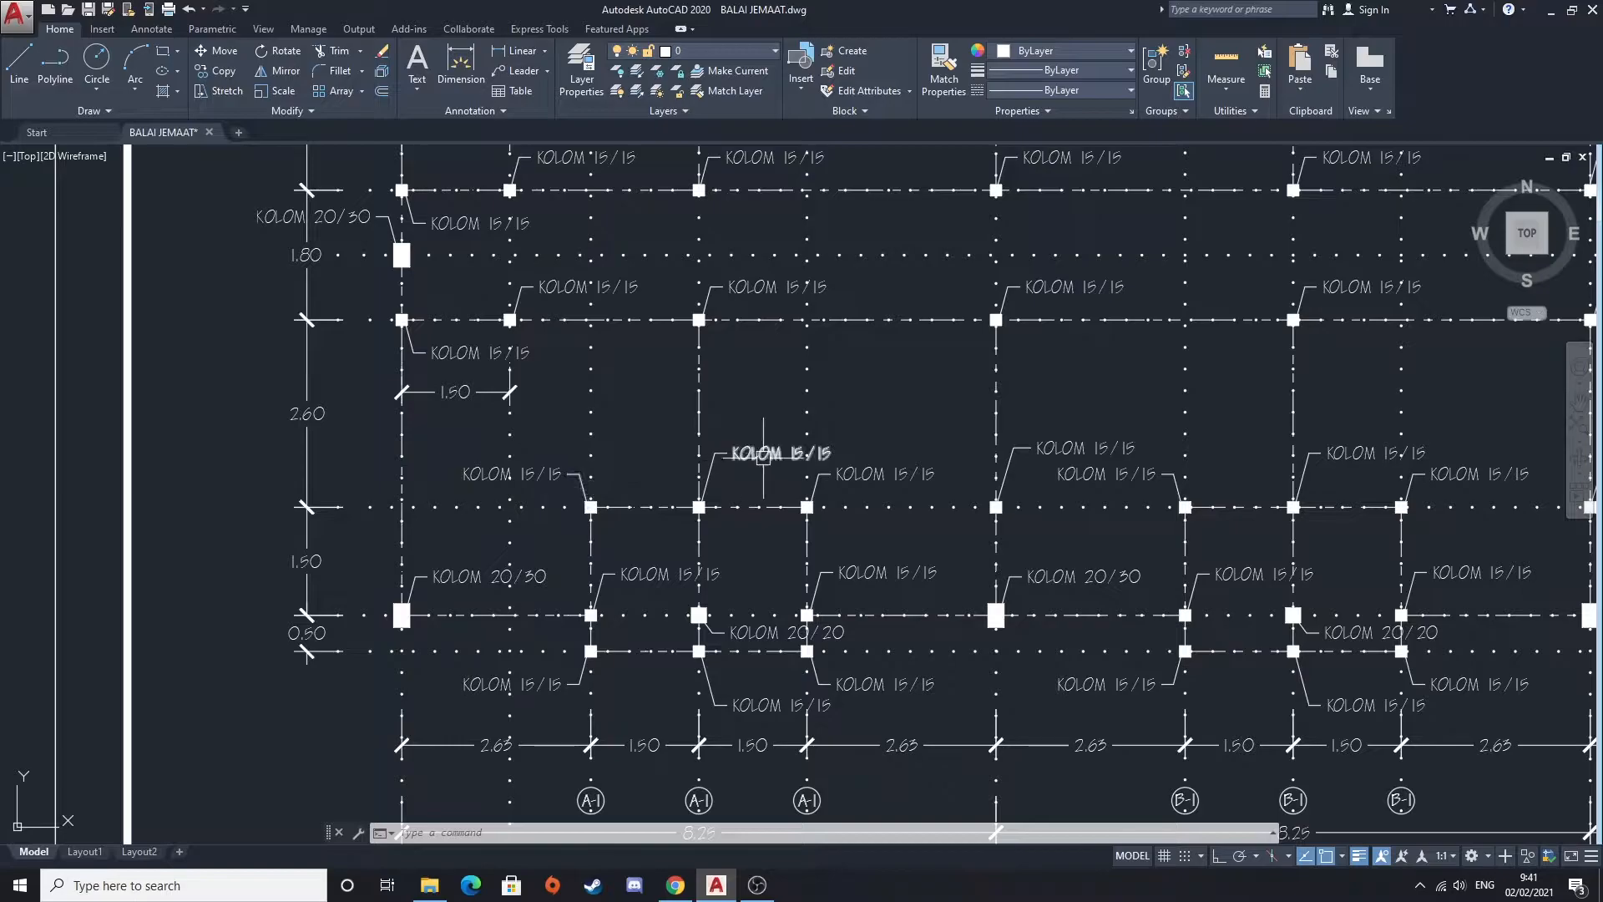
{"action": "mouse_move", "coordinate": [875, 459]}
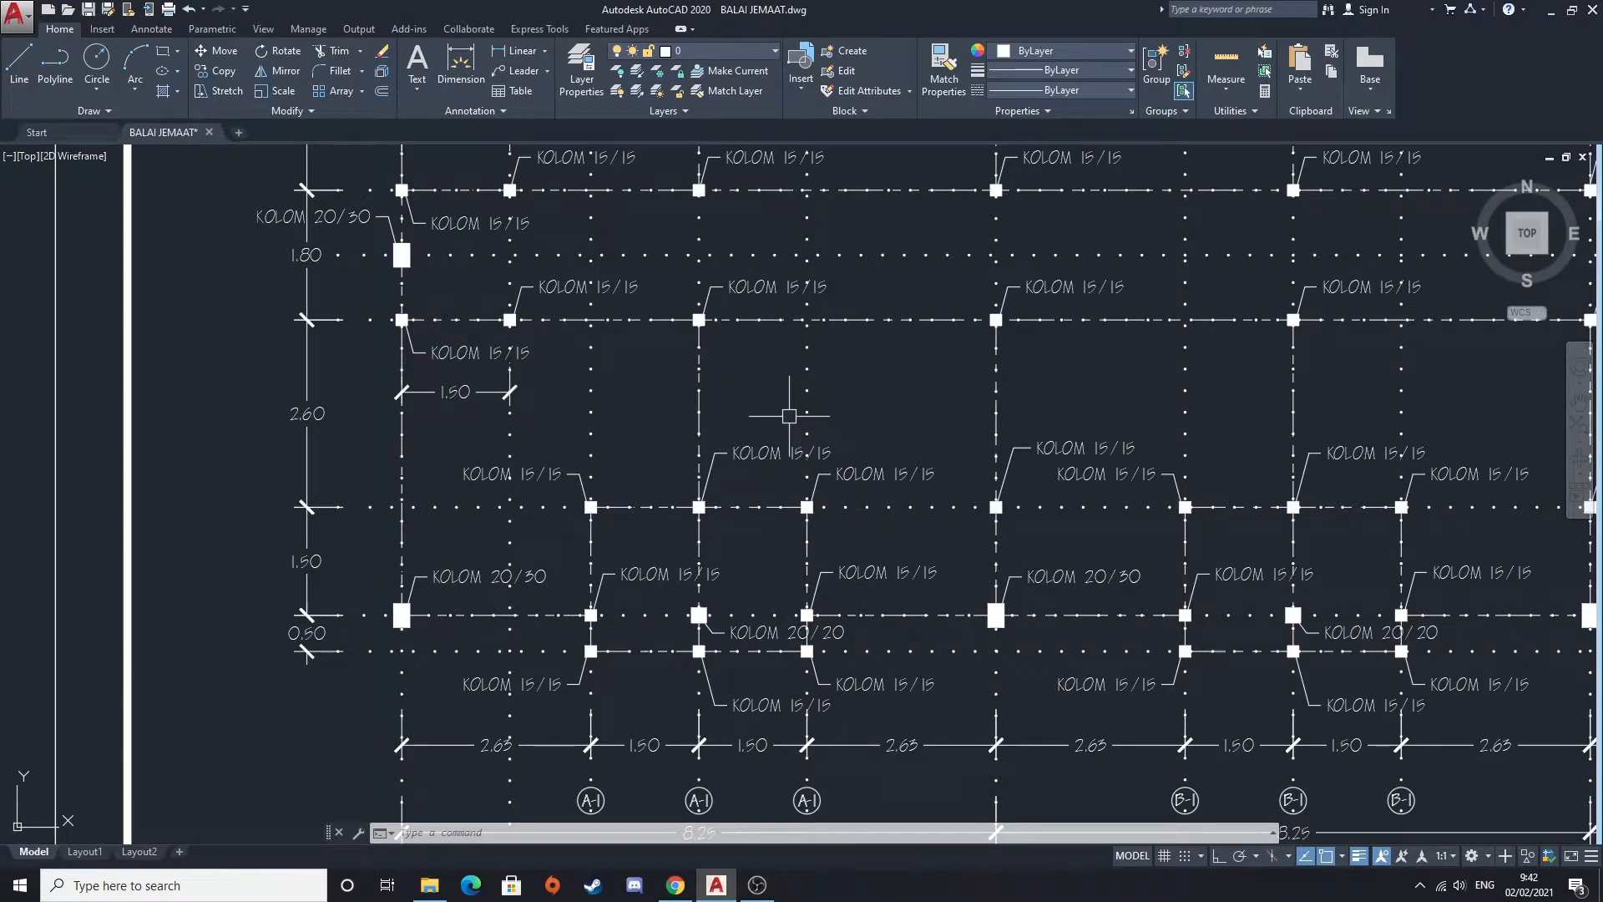
Inspect the KOLOM 20/30 section and its reinforcement rows in the floor 3 column table
{"action": "scroll", "coordinate": [789, 415], "scroll_direction": "down", "scroll_amount": 5}
{"action": "middle_click_drag", "start_coordinate": [1168, 500], "coordinate": [762, 499]}
{"action": "scroll", "coordinate": [1228, 509], "scroll_direction": "up", "scroll_amount": 2}
{"action": "scroll", "coordinate": [1228, 510], "scroll_direction": "up", "scroll_amount": 2}
{"action": "middle_click_drag", "start_coordinate": [1229, 509], "coordinate": [904, 591]}
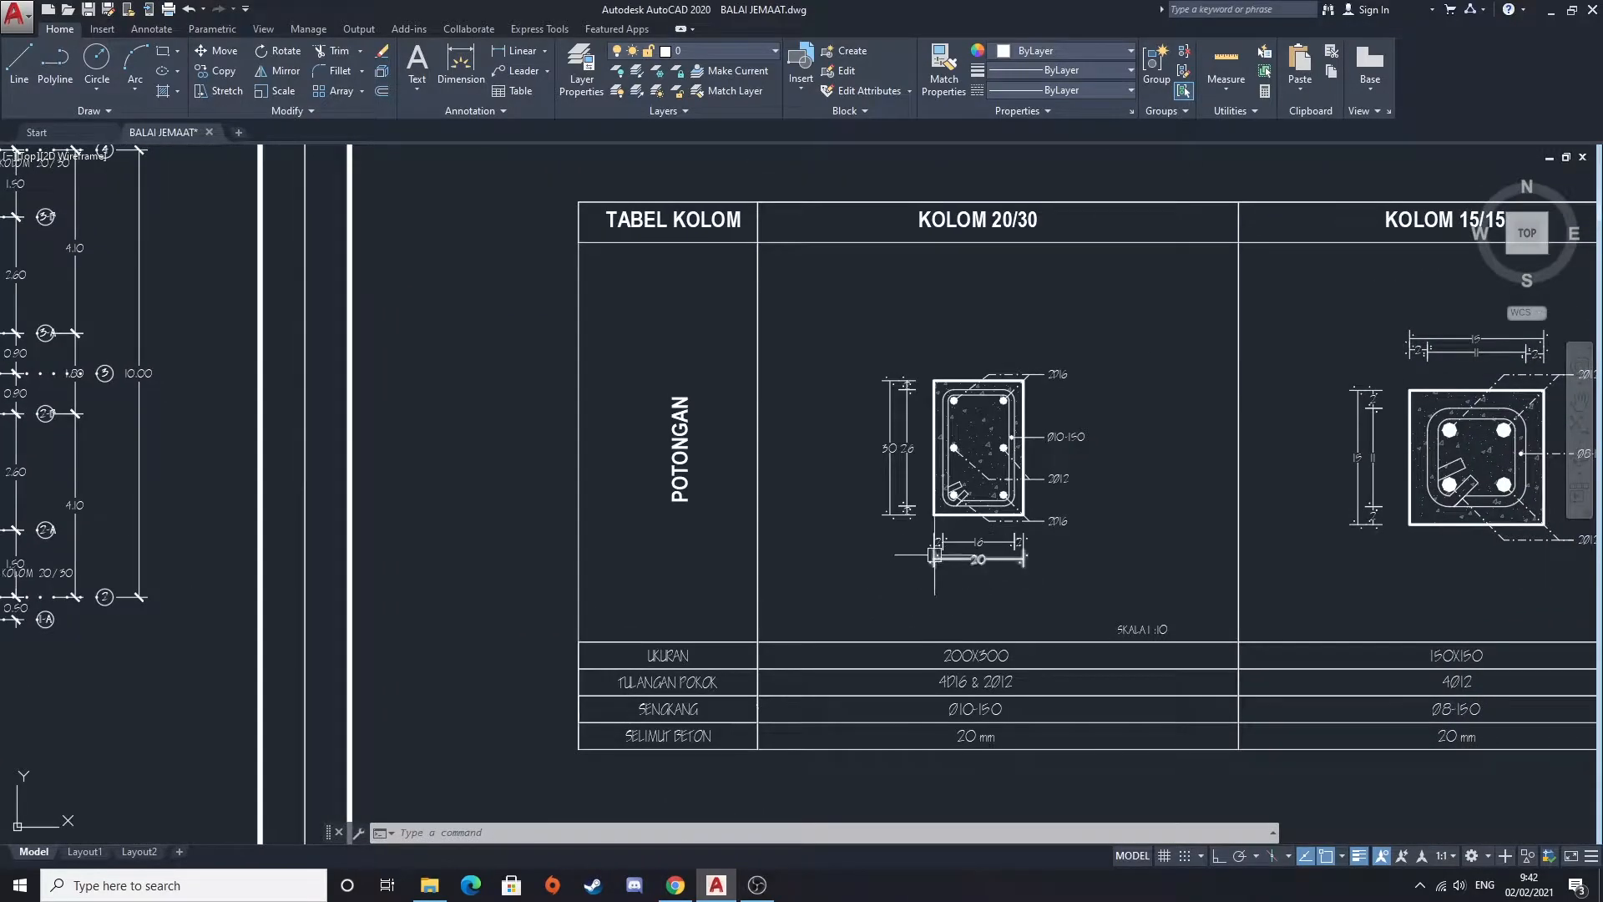
Compare the KOLOM 20/30 and KOLOM 15/15 sections and their reinforcement rows in the floor 3 column table
{"action": "scroll", "coordinate": [937, 553], "scroll_direction": "down", "scroll_amount": 3}
{"action": "scroll", "coordinate": [909, 501], "scroll_direction": "up", "scroll_amount": 3}
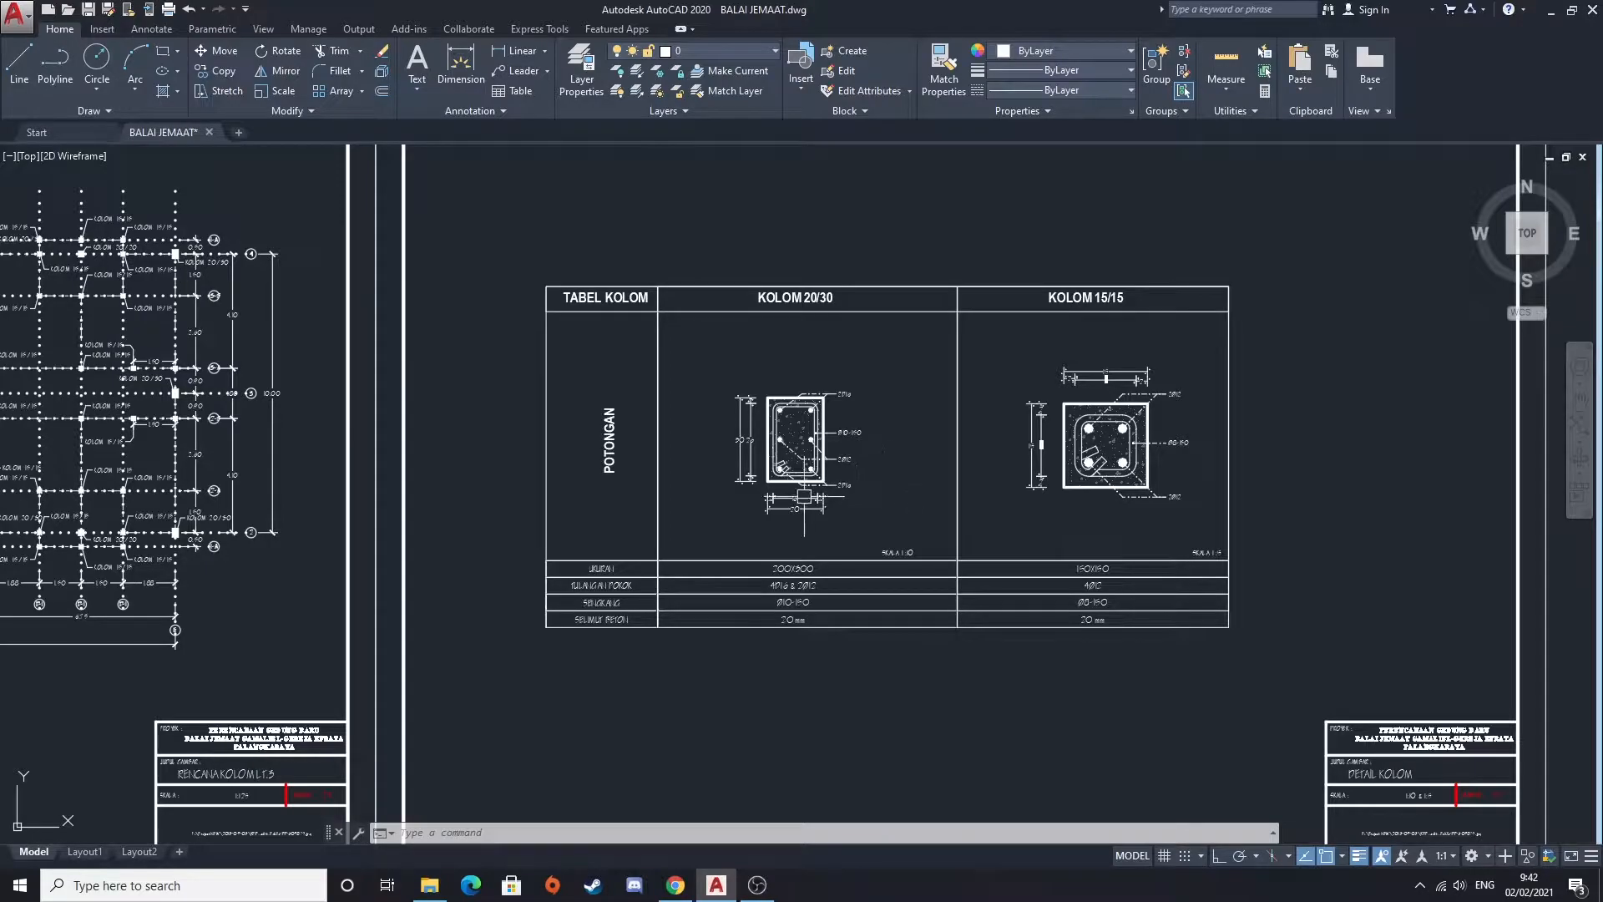
{"action": "scroll", "coordinate": [806, 496], "scroll_direction": "up", "scroll_amount": 2}
{"action": "middle_click_drag", "start_coordinate": [891, 538], "coordinate": [785, 526]}
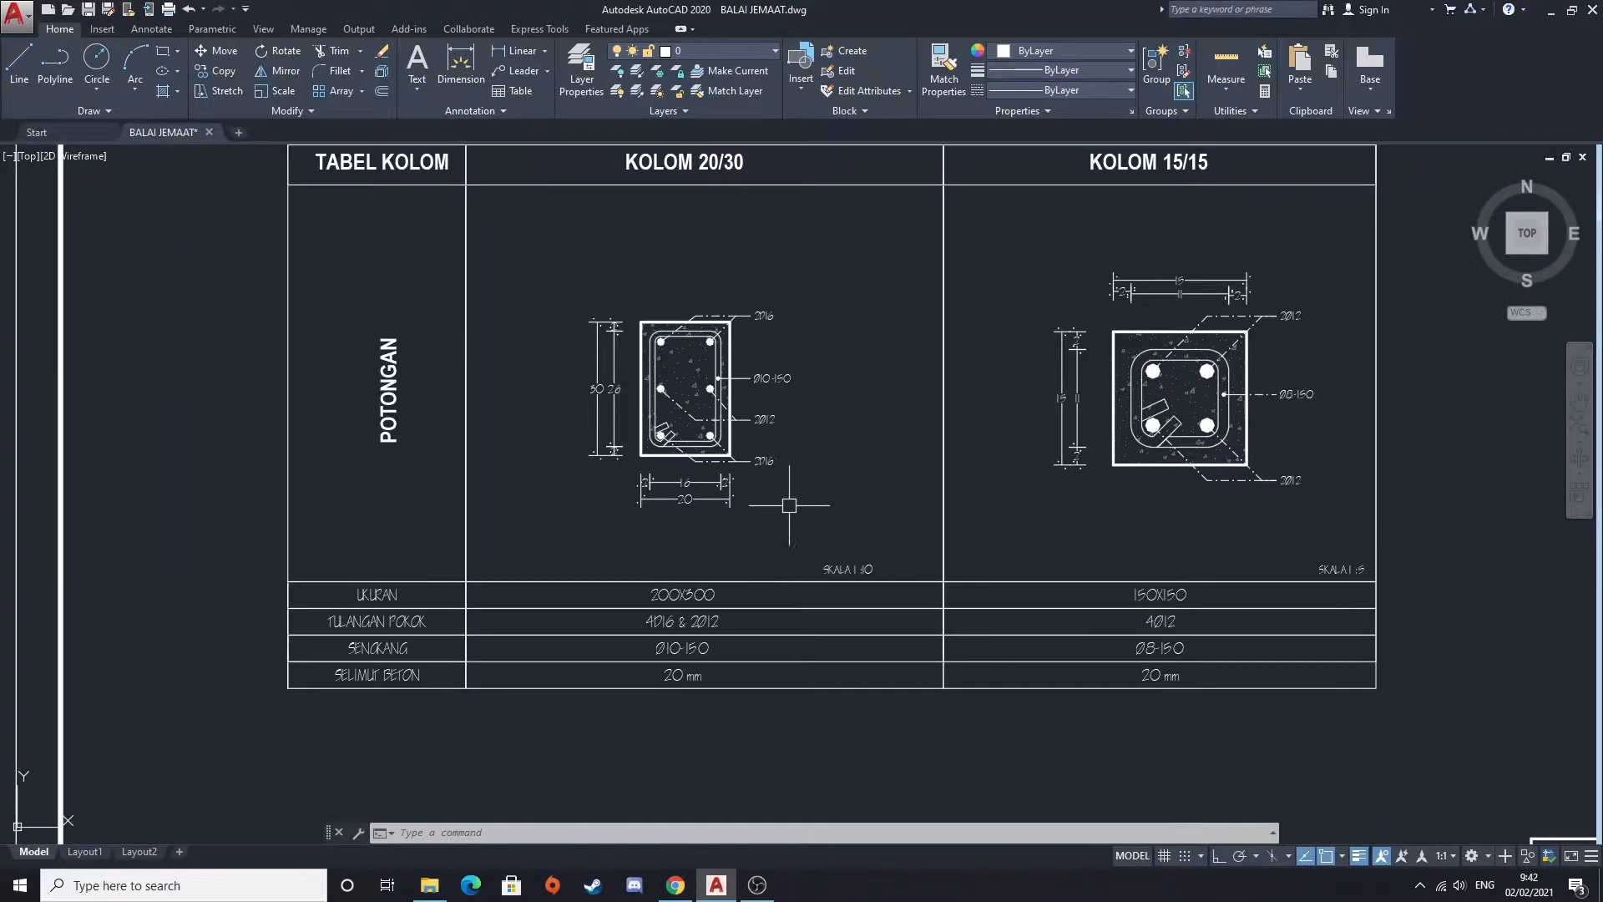
Locate the DENAH RENCANA BALOK LT.2 sheet and examine its grid of main and secondary beams
{"action": "scroll", "coordinate": [764, 477], "scroll_direction": "down", "scroll_amount": 6}
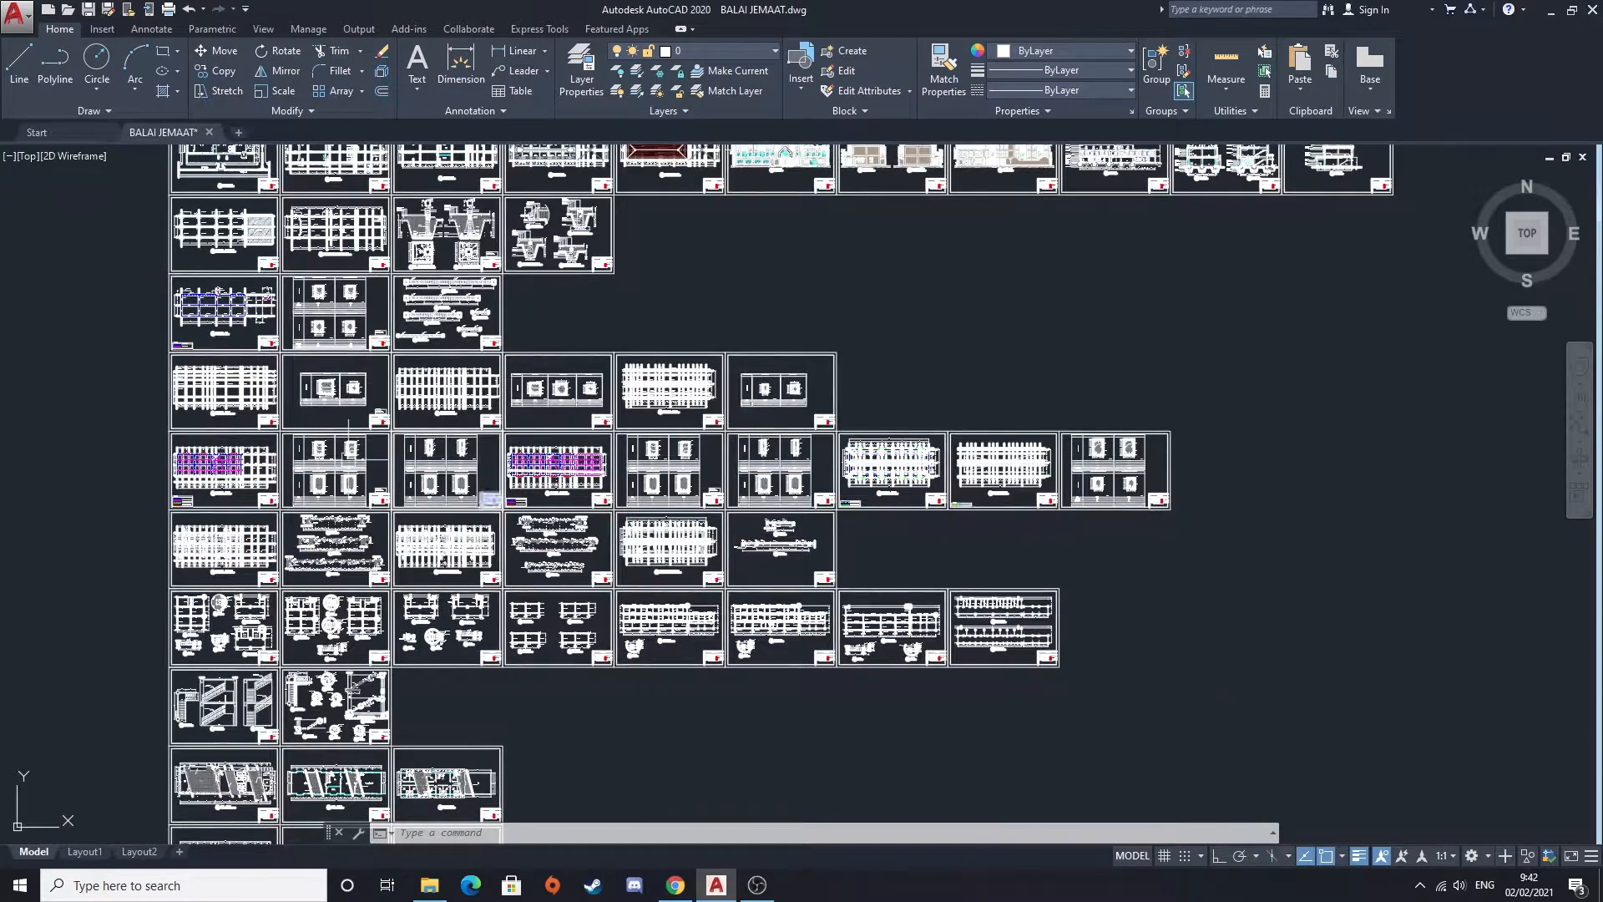
{"action": "scroll", "coordinate": [348, 460], "scroll_direction": "up", "scroll_amount": 8}
{"action": "middle_click_drag", "start_coordinate": [138, 629], "coordinate": [355, 645]}
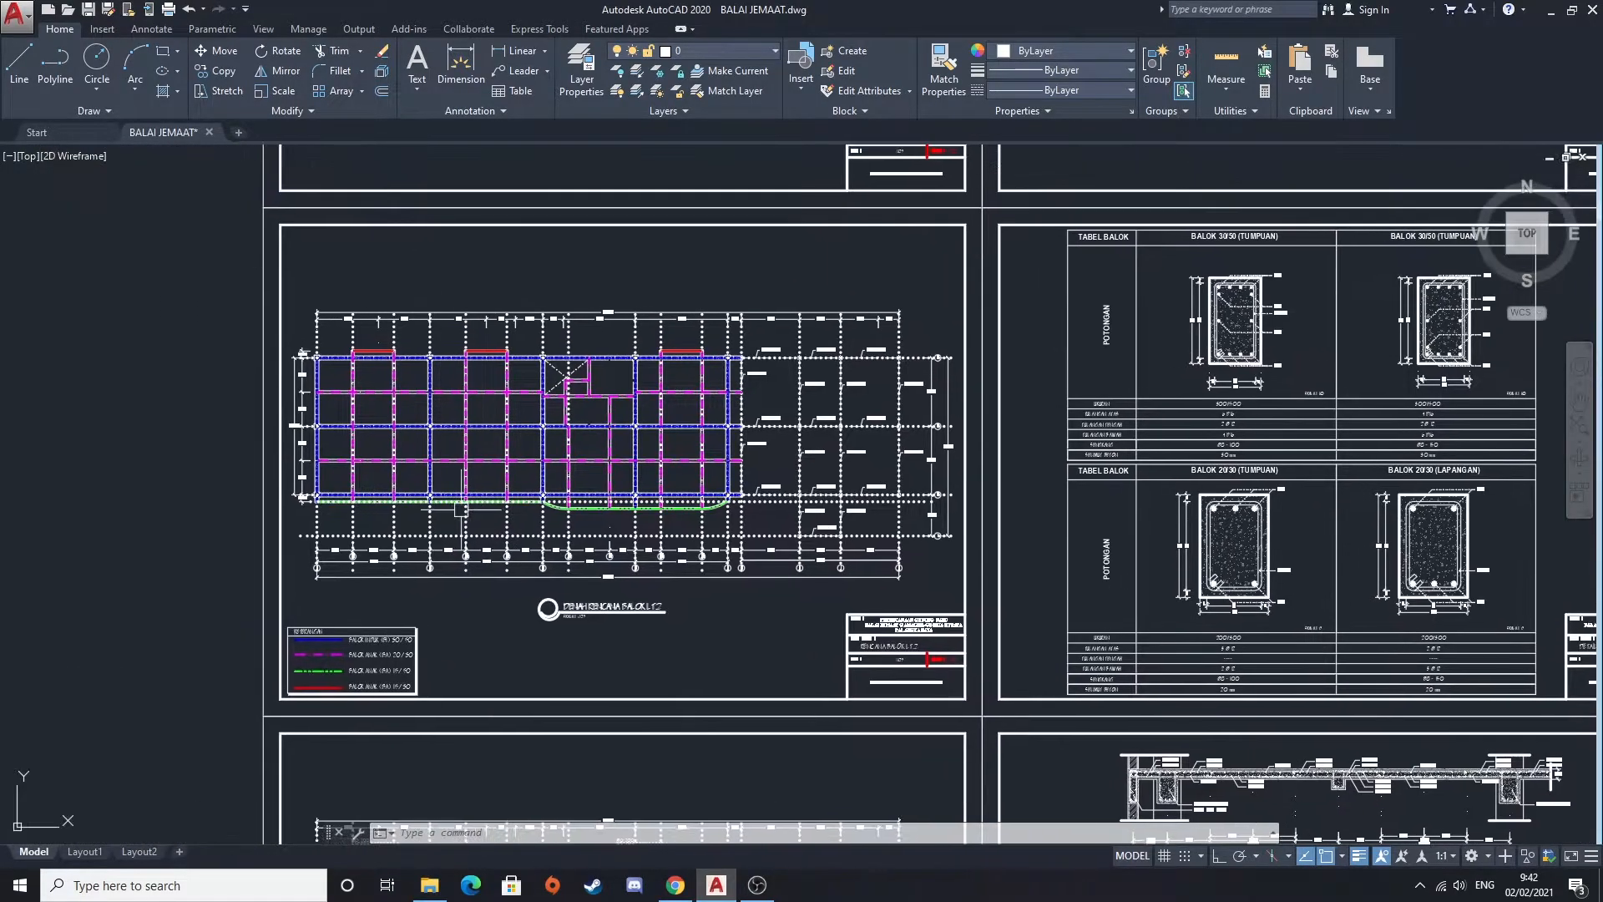
{"action": "scroll", "coordinate": [355, 645], "scroll_direction": "up", "scroll_amount": 2}
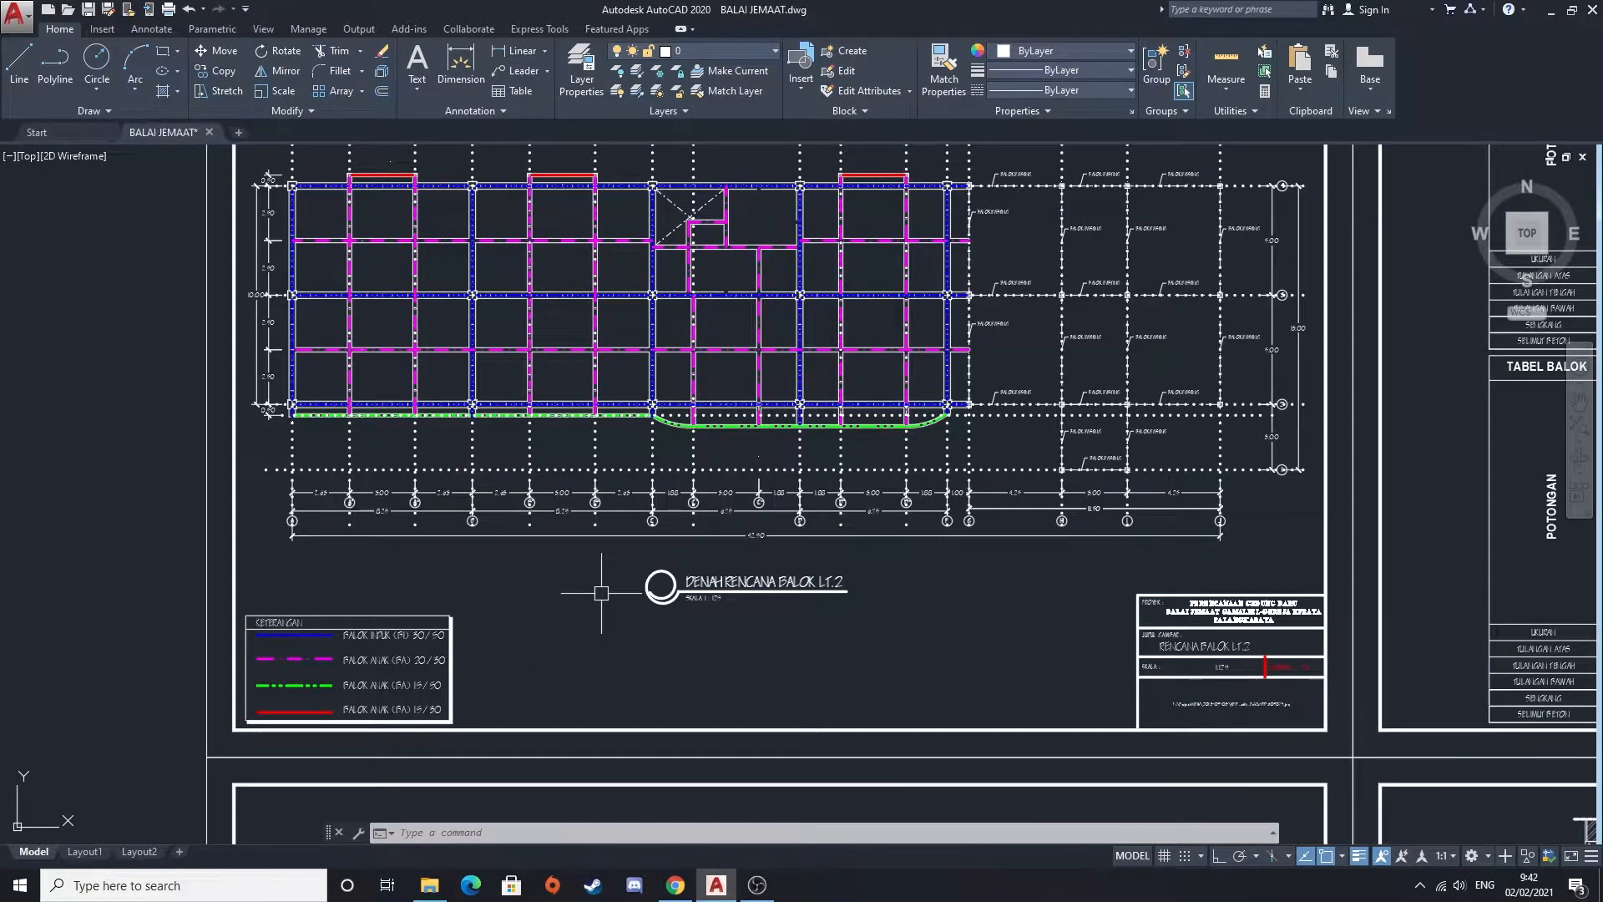
{"action": "scroll", "coordinate": [600, 443], "scroll_direction": "down", "scroll_amount": 4}
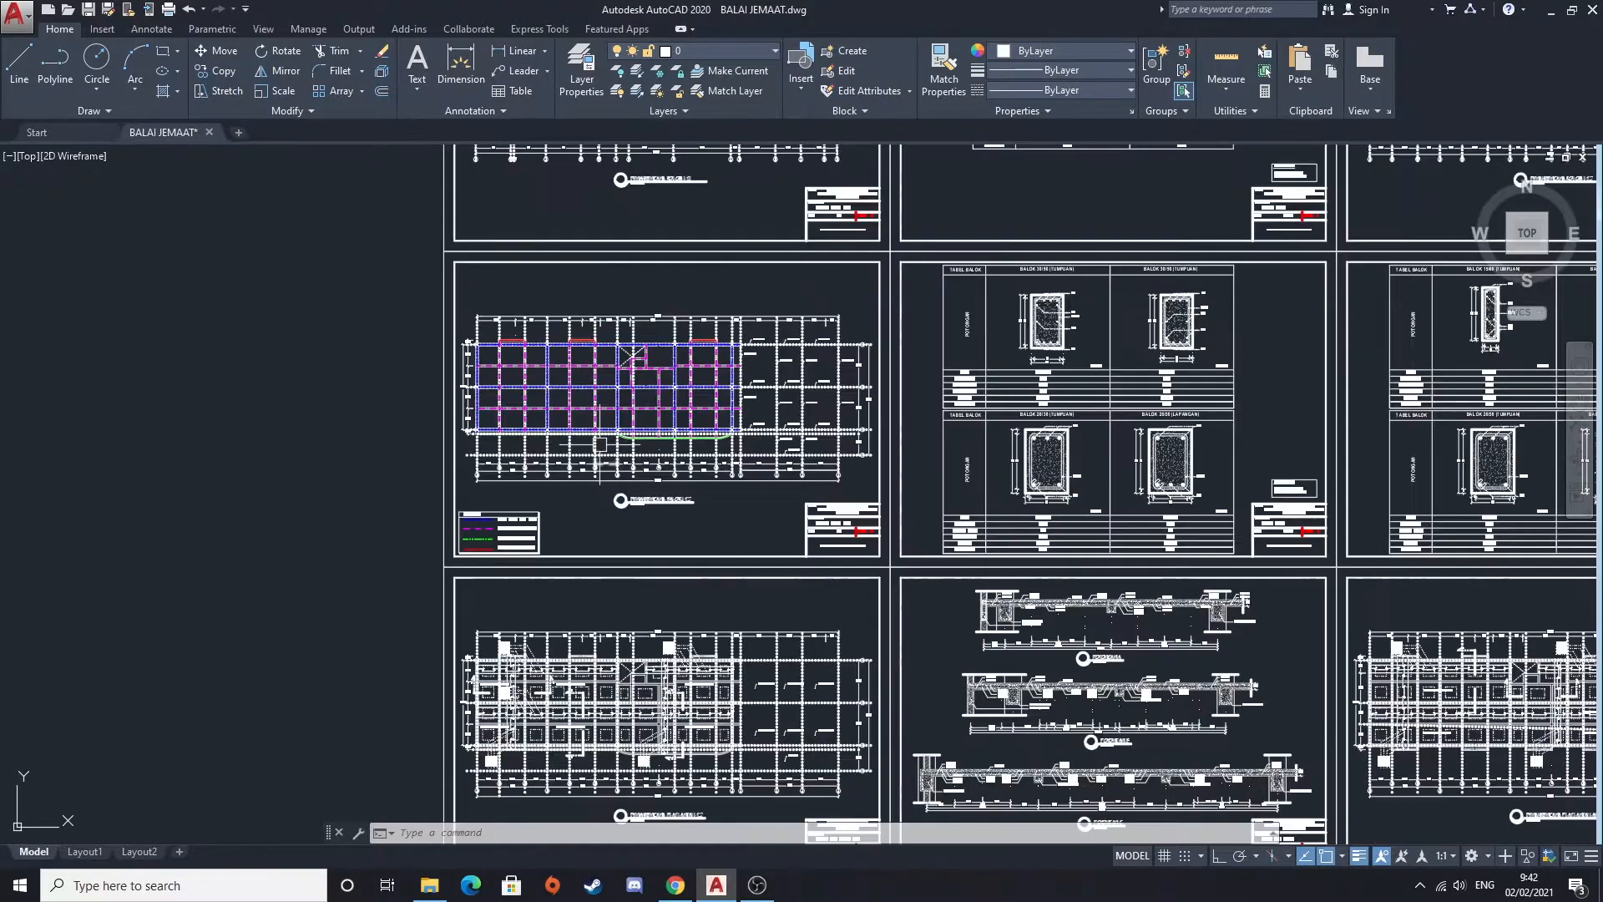
{"action": "middle_click_drag", "start_coordinate": [599, 443], "coordinate": [574, 417]}
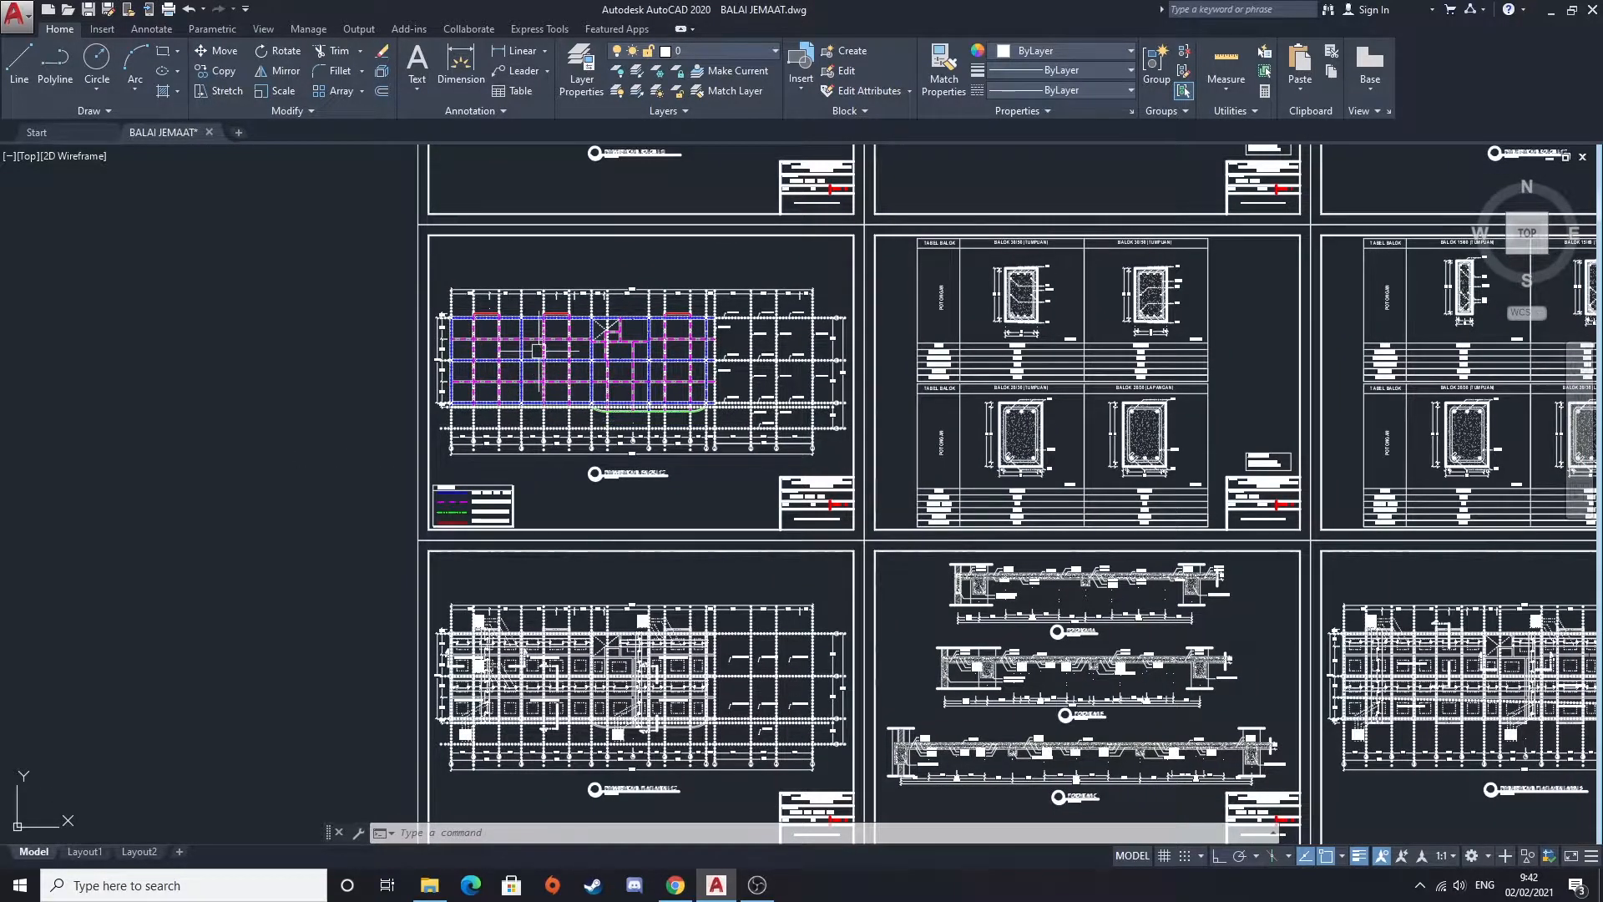
{"action": "scroll", "coordinate": [494, 368], "scroll_direction": "up", "scroll_amount": 4}
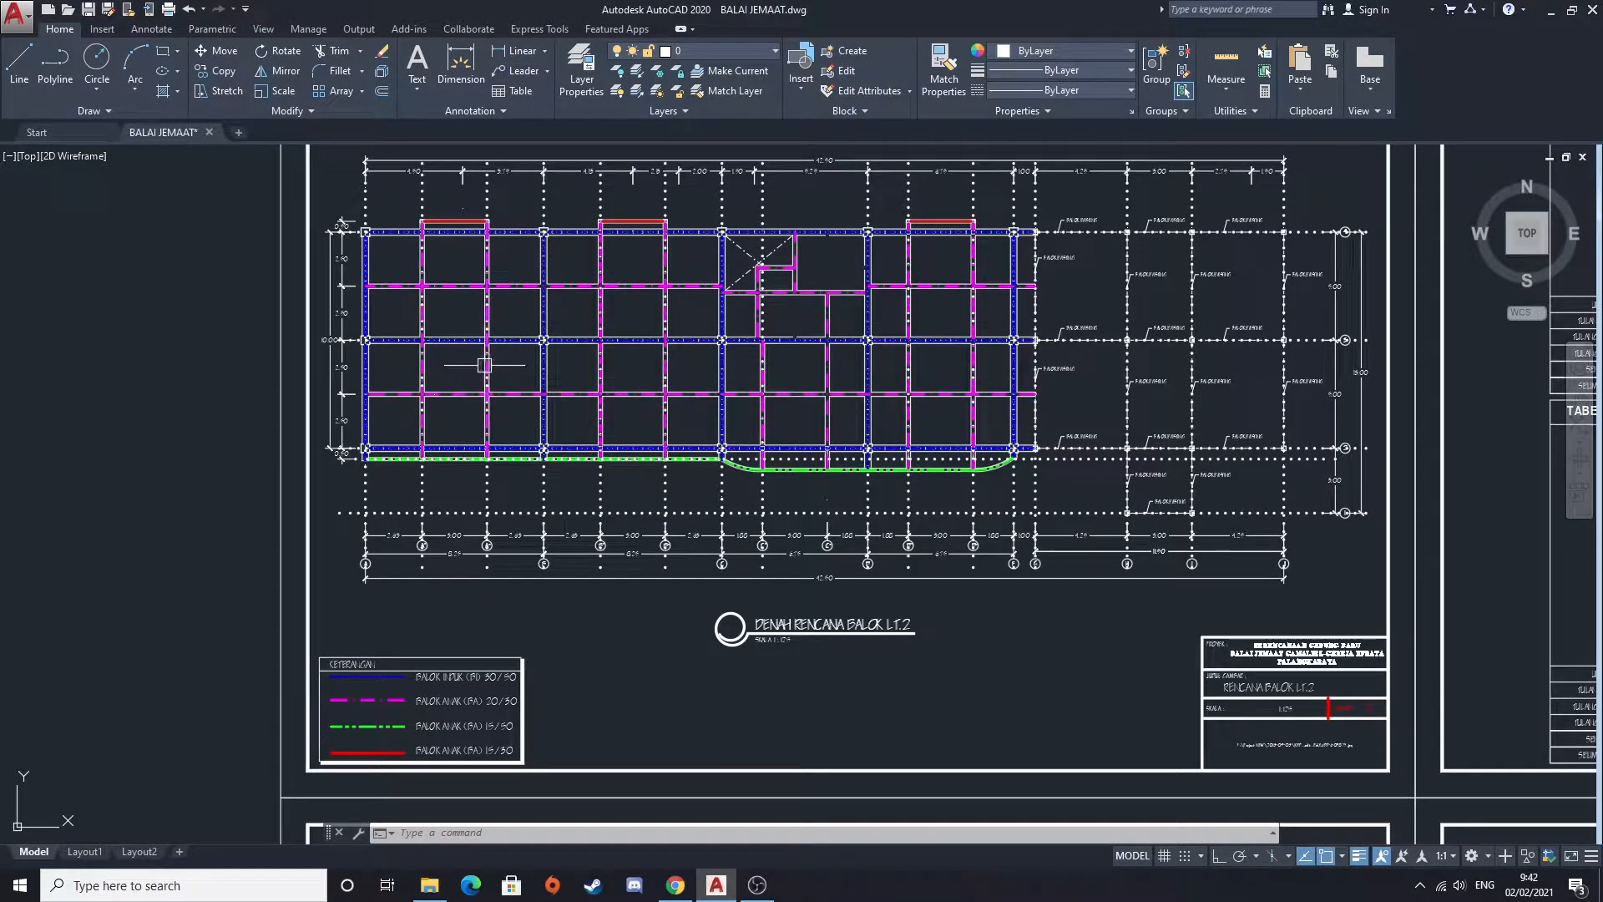
{"action": "middle_click_drag", "start_coordinate": [451, 391], "coordinate": [570, 404]}
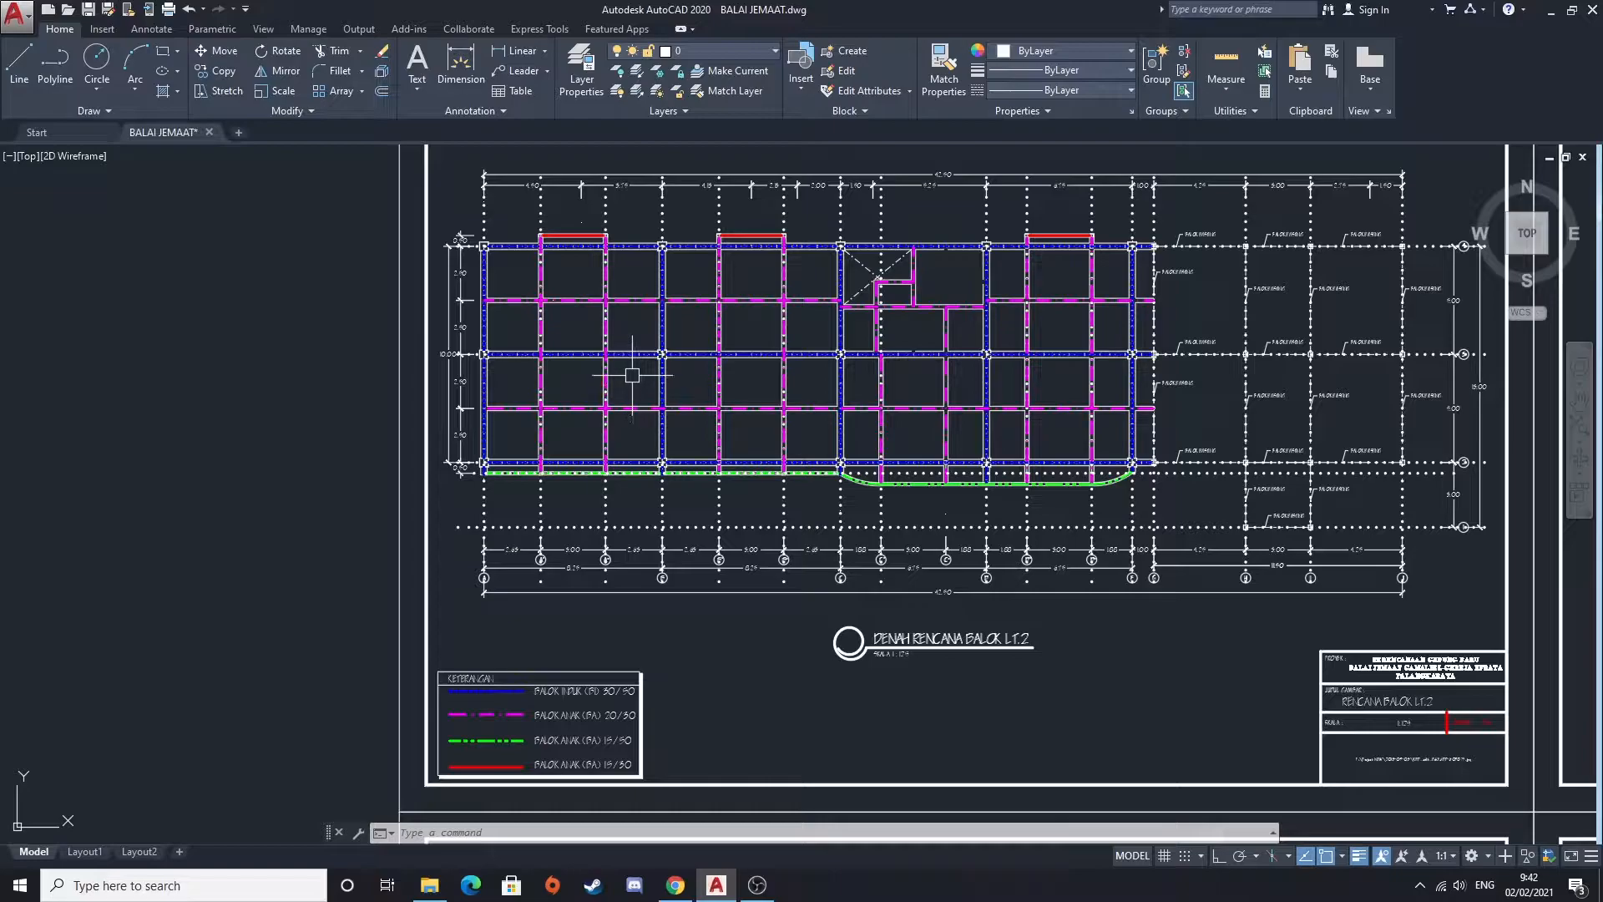
{"action": "scroll", "coordinate": [619, 303], "scroll_direction": "up", "scroll_amount": 2}
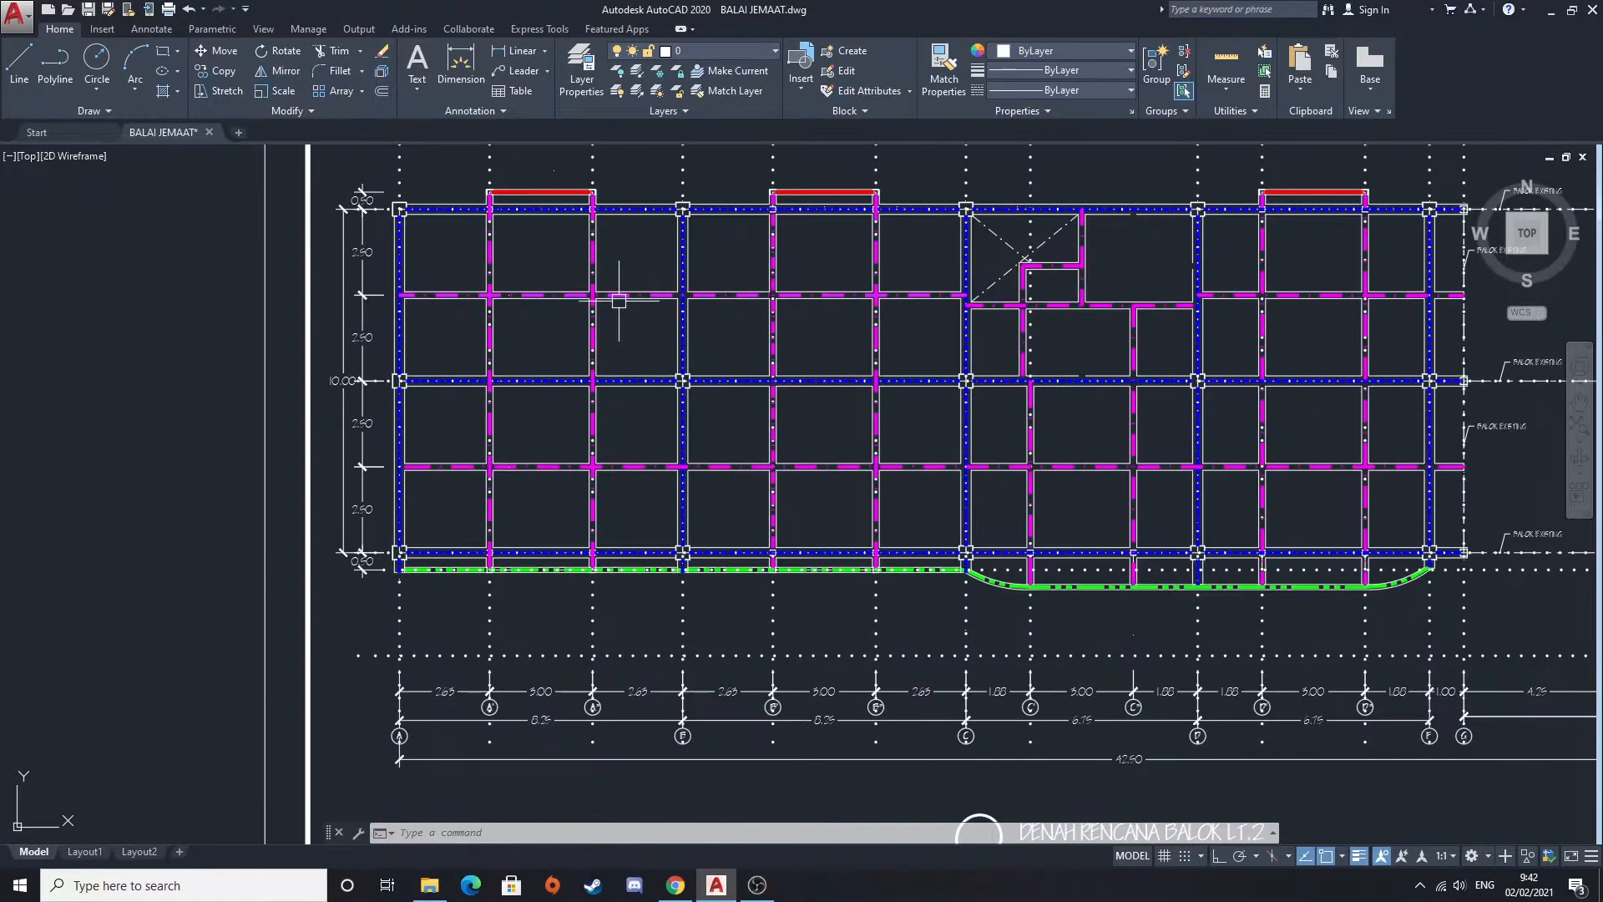
{"action": "scroll", "coordinate": [612, 290], "scroll_direction": "up", "scroll_amount": 2}
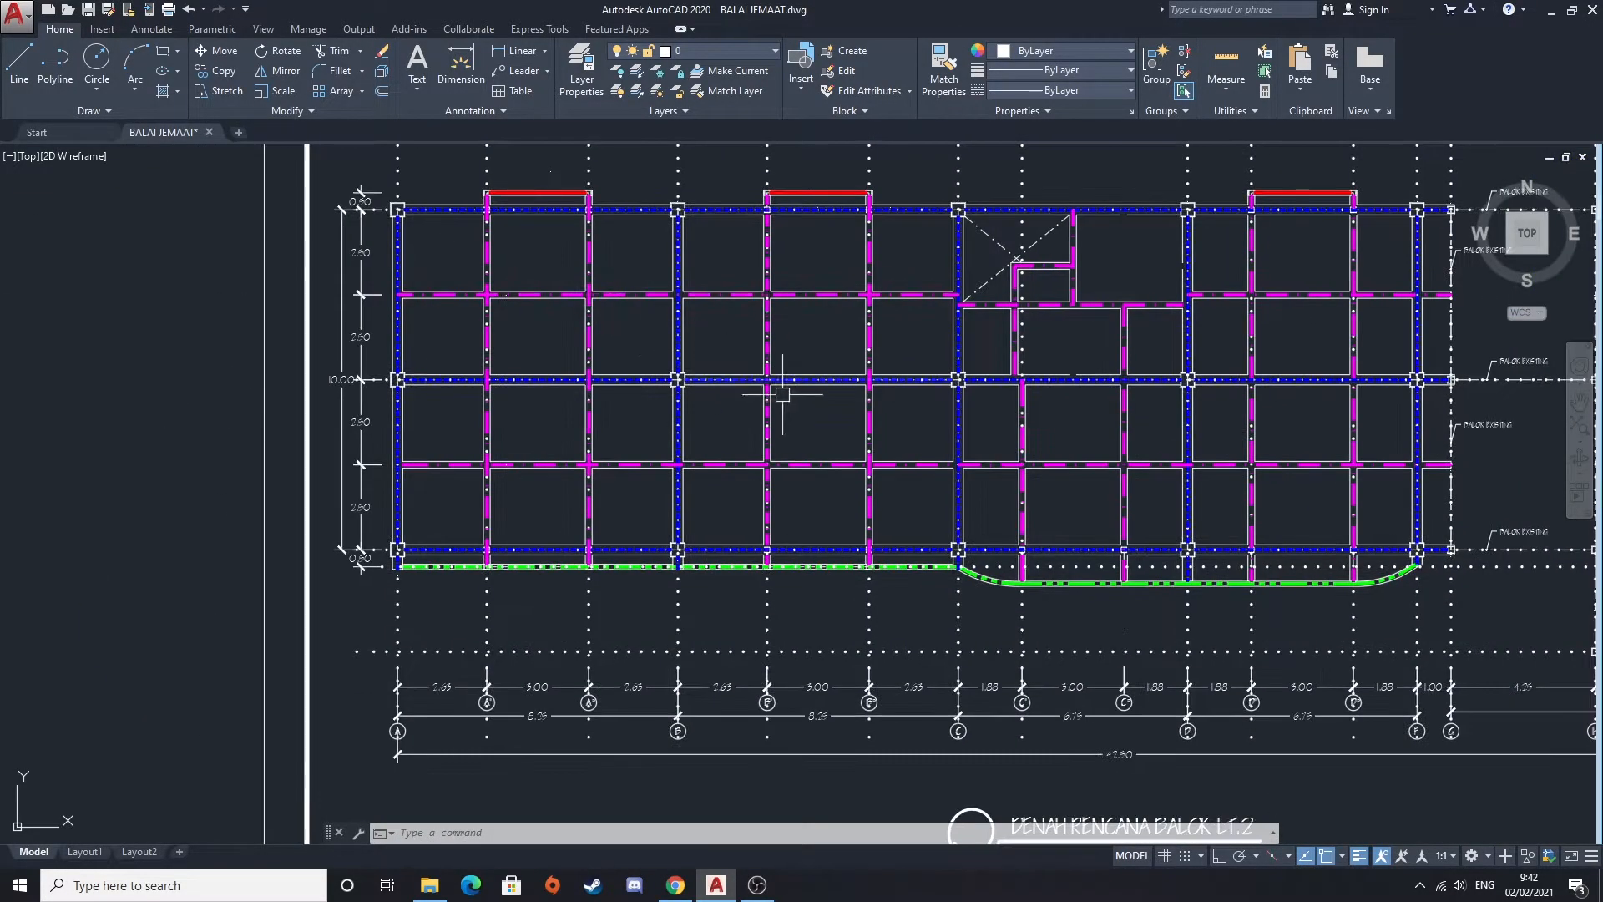
Inspect where the secondary beams meet the main beam along axis C beside the stair opening on the floor 2 beam plan
{"action": "scroll", "coordinate": [781, 393], "scroll_direction": "down", "scroll_amount": 3}
{"action": "scroll", "coordinate": [785, 375], "scroll_direction": "down", "scroll_amount": 1}
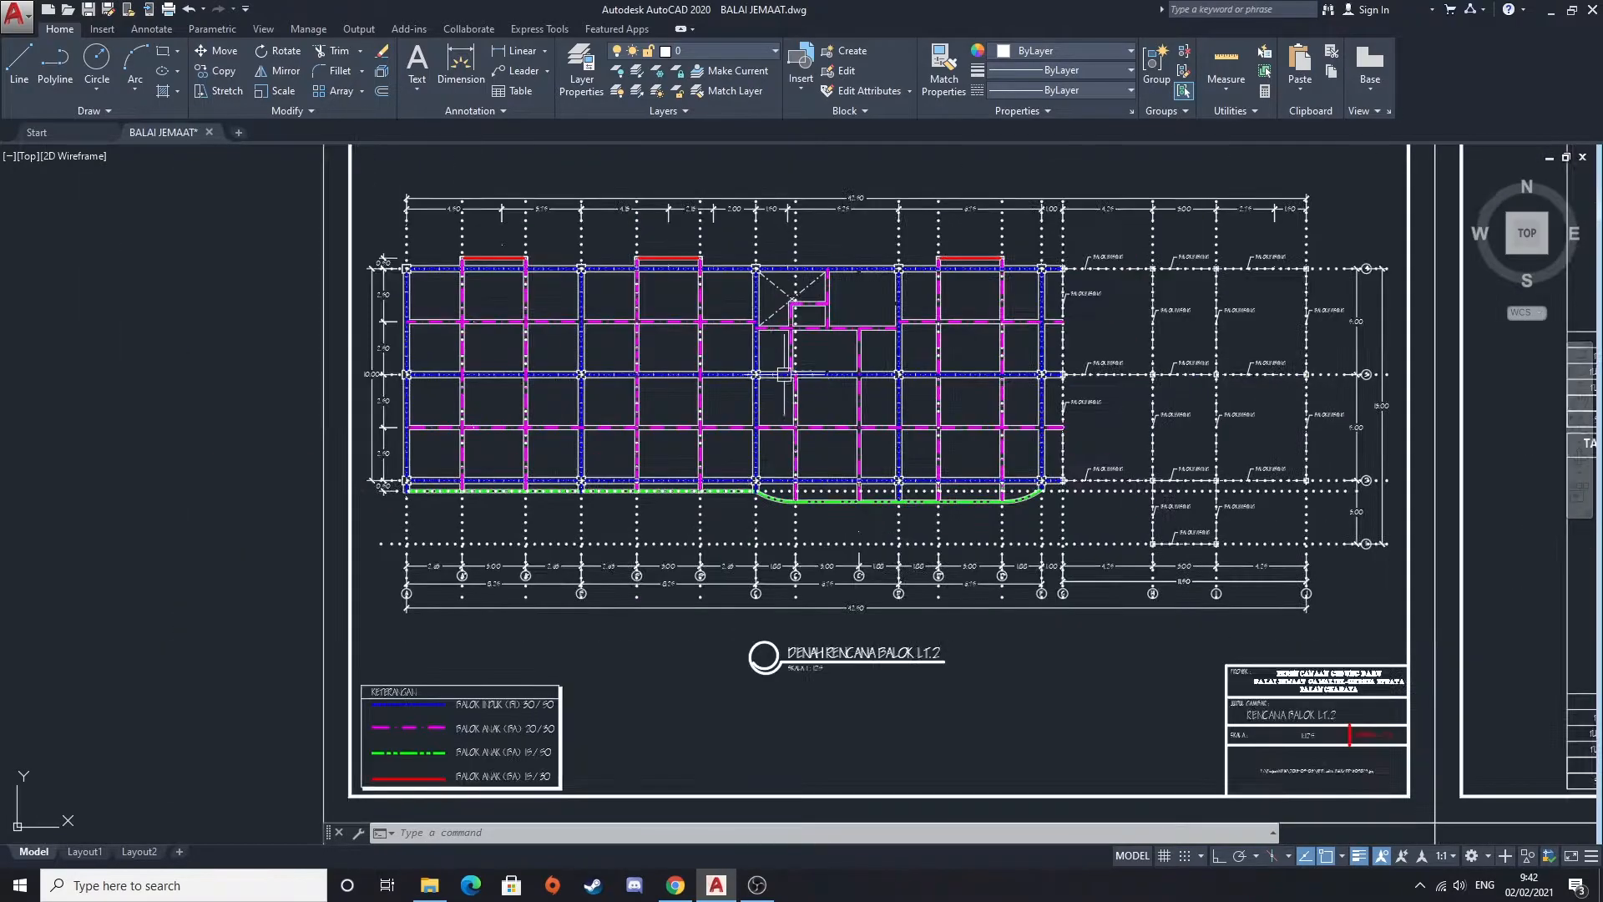
{"action": "scroll", "coordinate": [746, 355], "scroll_direction": "up", "scroll_amount": 4}
{"action": "scroll", "coordinate": [718, 313], "scroll_direction": "up", "scroll_amount": 5}
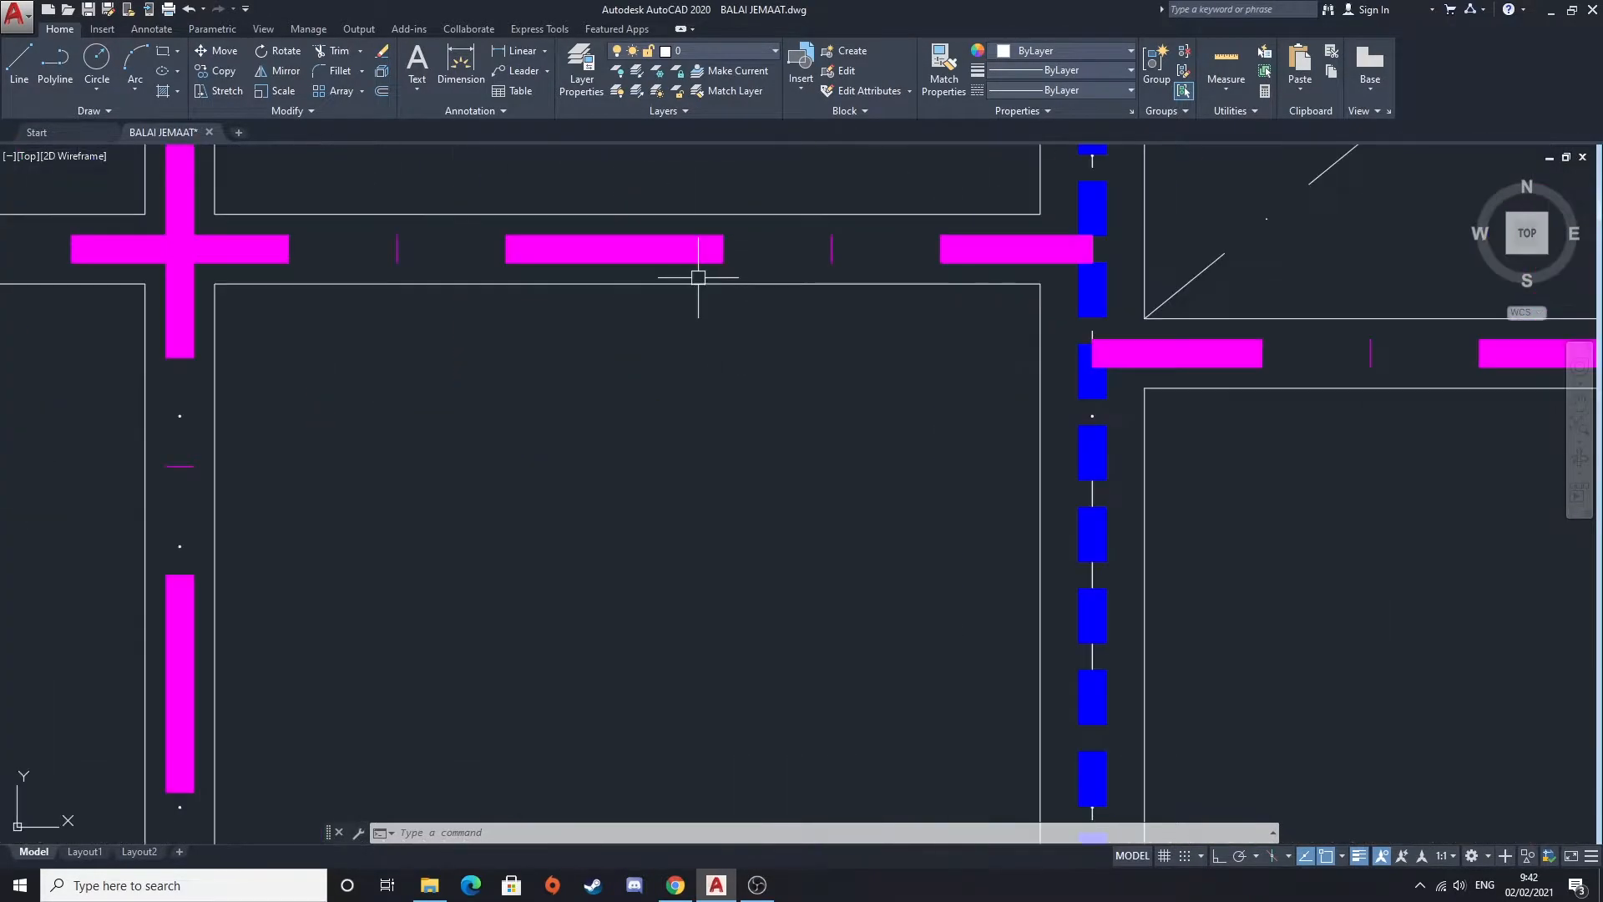
{"action": "scroll", "coordinate": [703, 257], "scroll_direction": "down", "scroll_amount": 10}
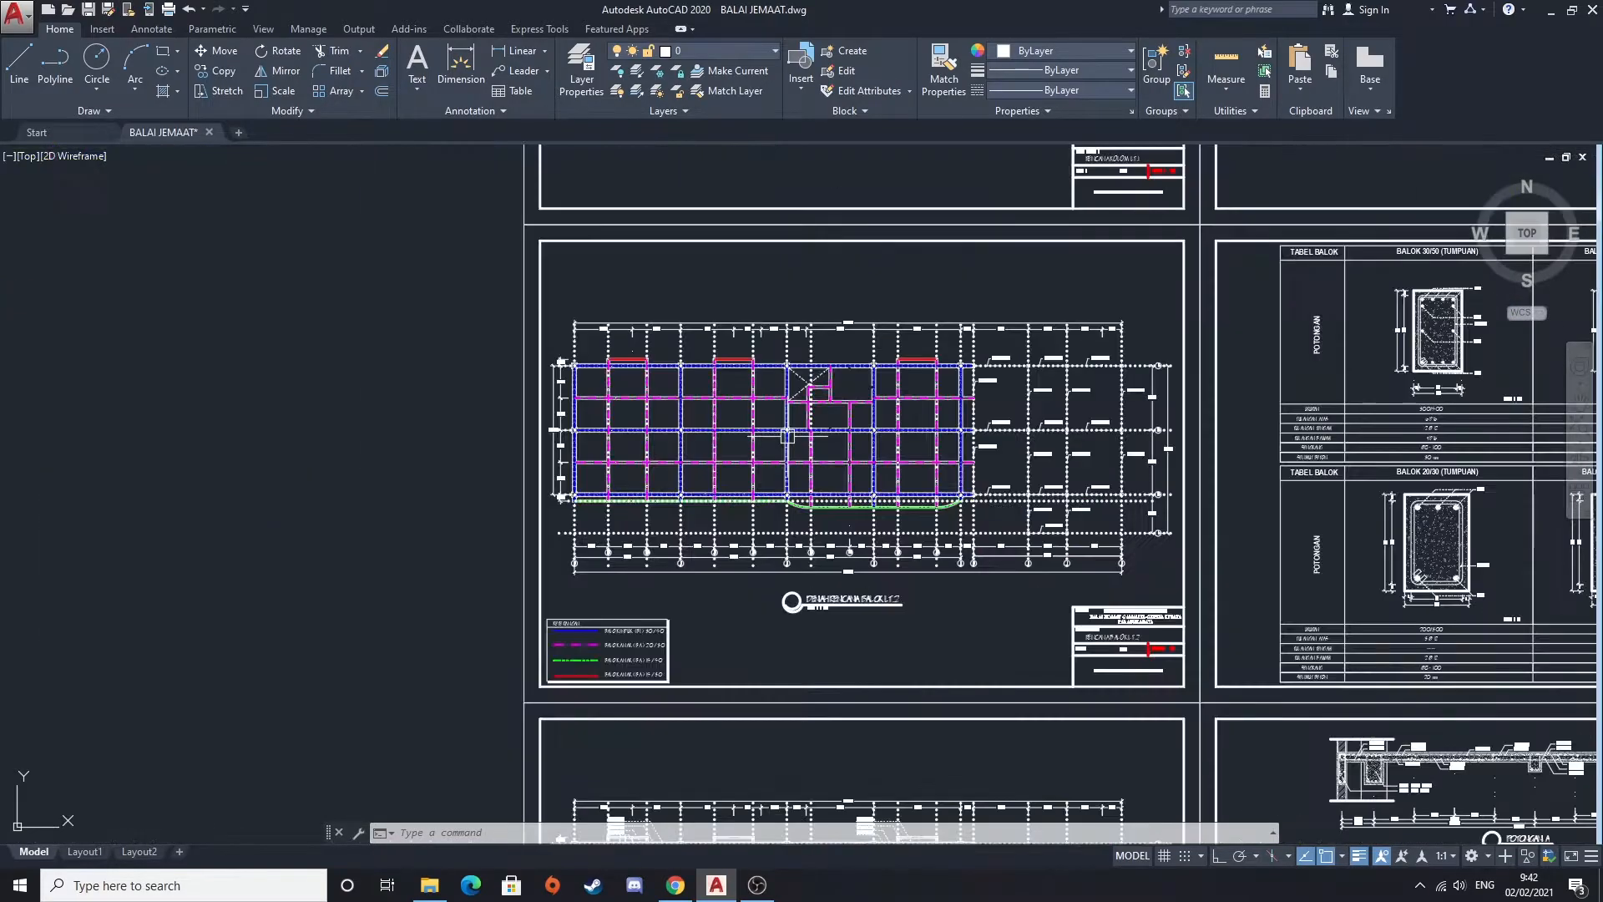
Trace the main, secondary and curved edge beams across the full floor 2 beam plan
{"action": "scroll", "coordinate": [754, 433], "scroll_direction": "up", "scroll_amount": 4}
{"action": "mouse_move", "coordinate": [658, 599]}
{"action": "middle_mouse_down"}
{"action": "mouse_move", "coordinate": [798, 554]}
{"action": "mouse_move", "coordinate": [483, 834]}
{"action": "middle_mouse_up"}
{"action": "mouse_move", "coordinate": [557, 581]}
{"action": "middle_mouse_down"}
{"action": "mouse_move", "coordinate": [626, 637]}
{"action": "mouse_move", "coordinate": [718, 641]}
{"action": "middle_mouse_up"}
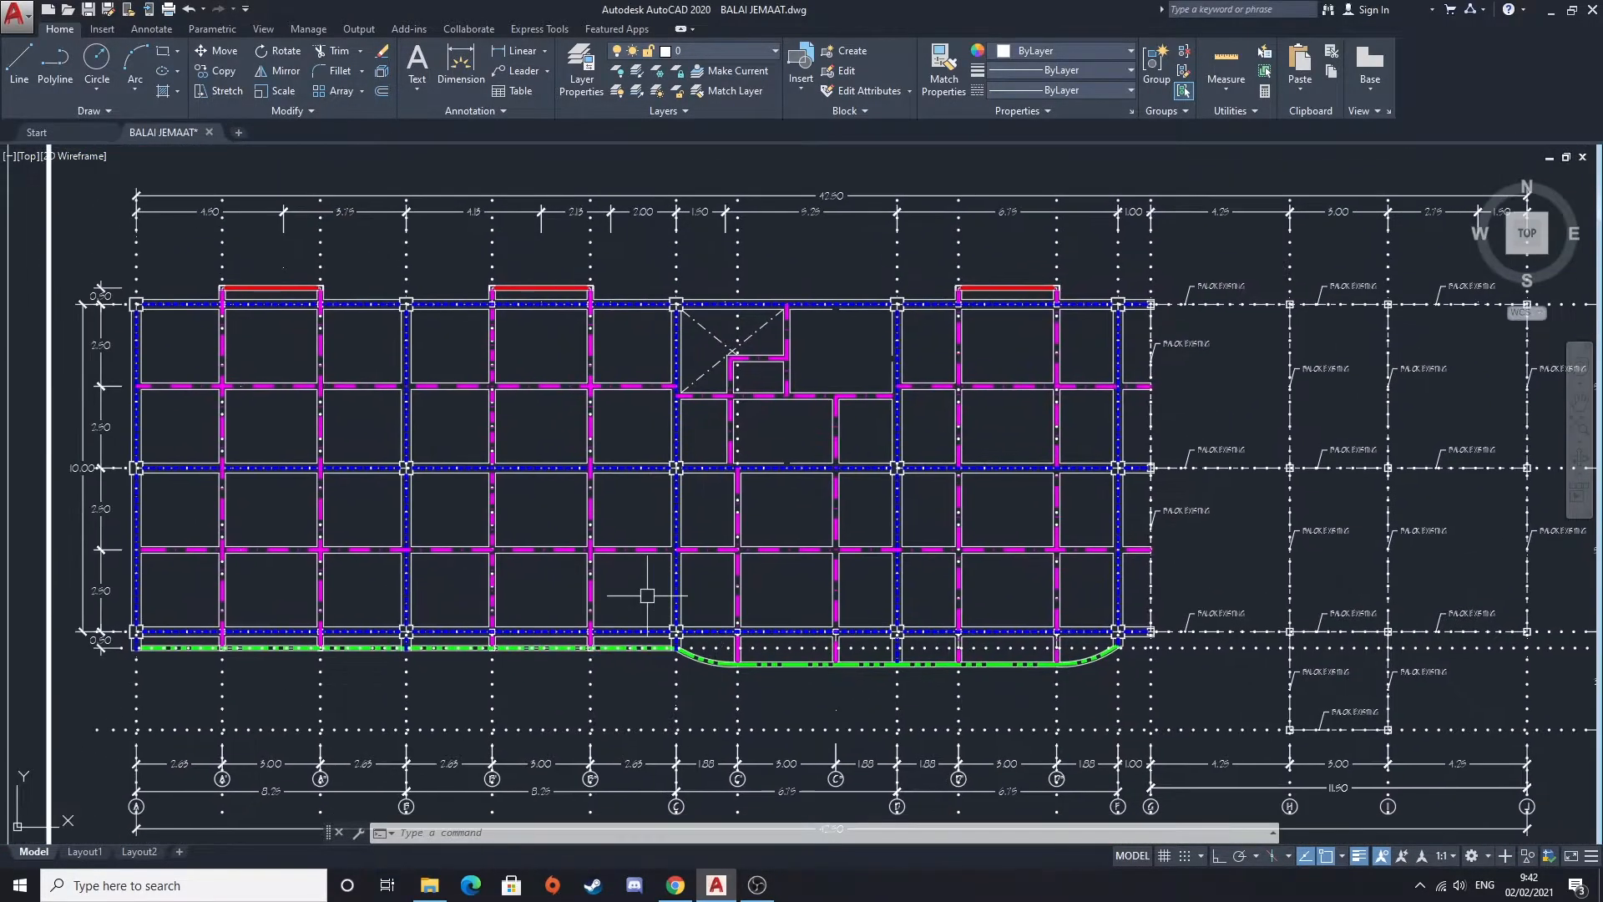
{"action": "middle_click_drag", "start_coordinate": [647, 596], "coordinate": [587, 582]}
{"action": "mouse_move", "coordinate": [950, 614]}
{"action": "middle_mouse_down"}
{"action": "mouse_move", "coordinate": [1018, 548]}
{"action": "mouse_move", "coordinate": [790, 579]}
{"action": "middle_mouse_up"}
{"action": "mouse_move", "coordinate": [625, 634]}
{"action": "middle_mouse_down"}
{"action": "mouse_move", "coordinate": [794, 635]}
{"action": "mouse_move", "coordinate": [584, 560]}
{"action": "middle_mouse_up"}
{"action": "scroll", "coordinate": [601, 561], "scroll_direction": "down", "scroll_amount": 3}
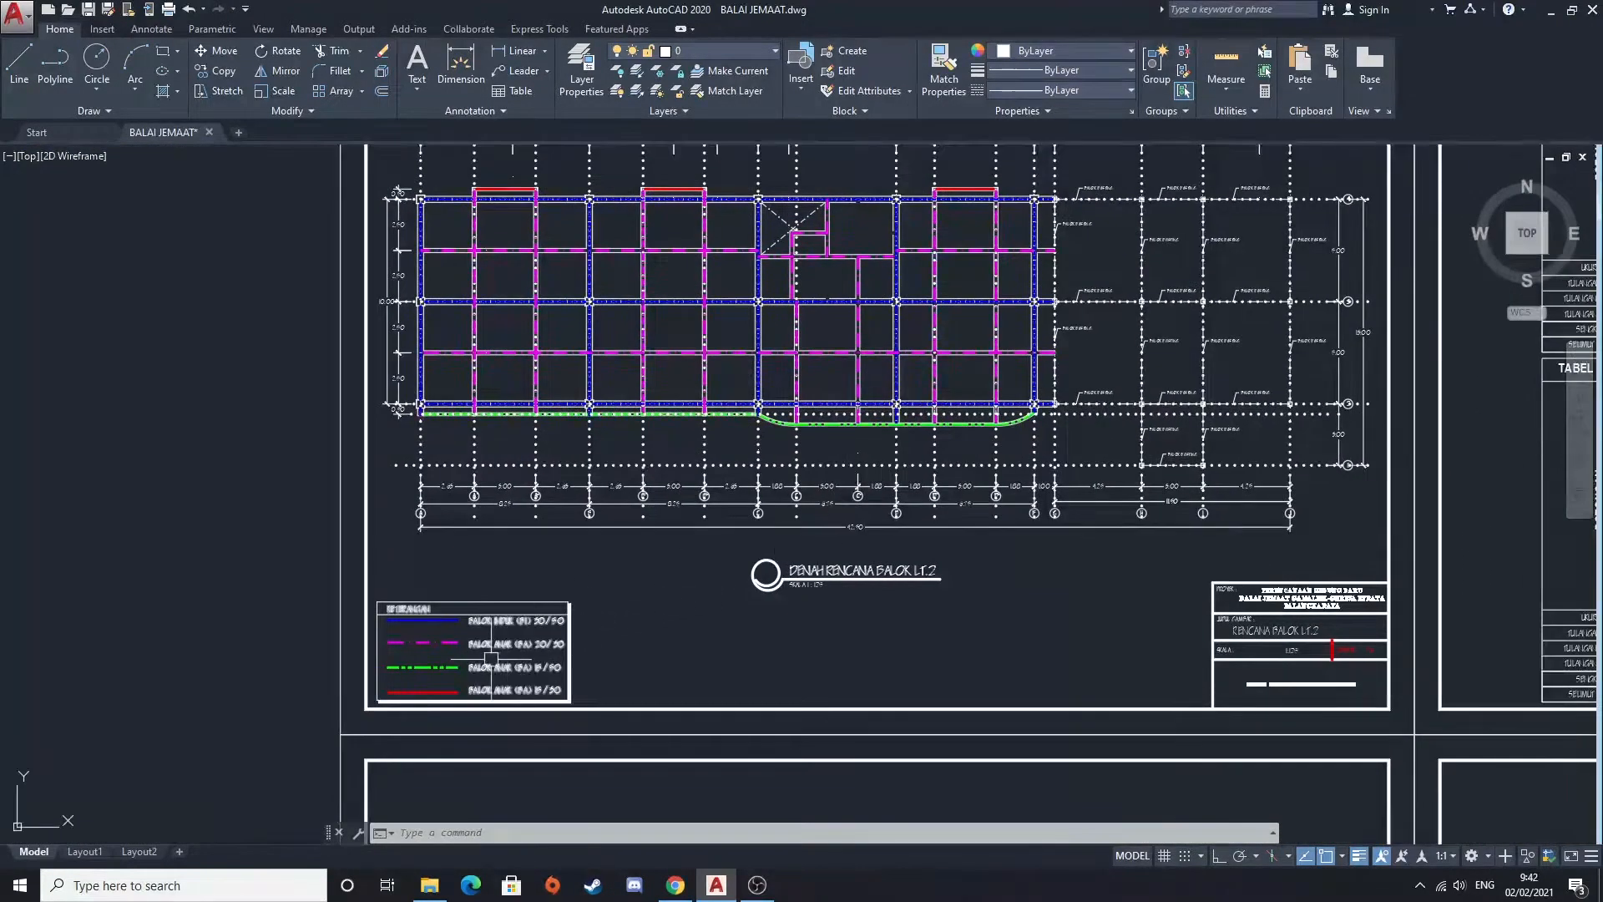
Read the KETERANGAN legend of beam types and sizes on the floor 2 beam plan
{"action": "scroll", "coordinate": [537, 668], "scroll_direction": "up", "scroll_amount": 3}
{"action": "middle_click_drag", "start_coordinate": [536, 668], "coordinate": [568, 567]}
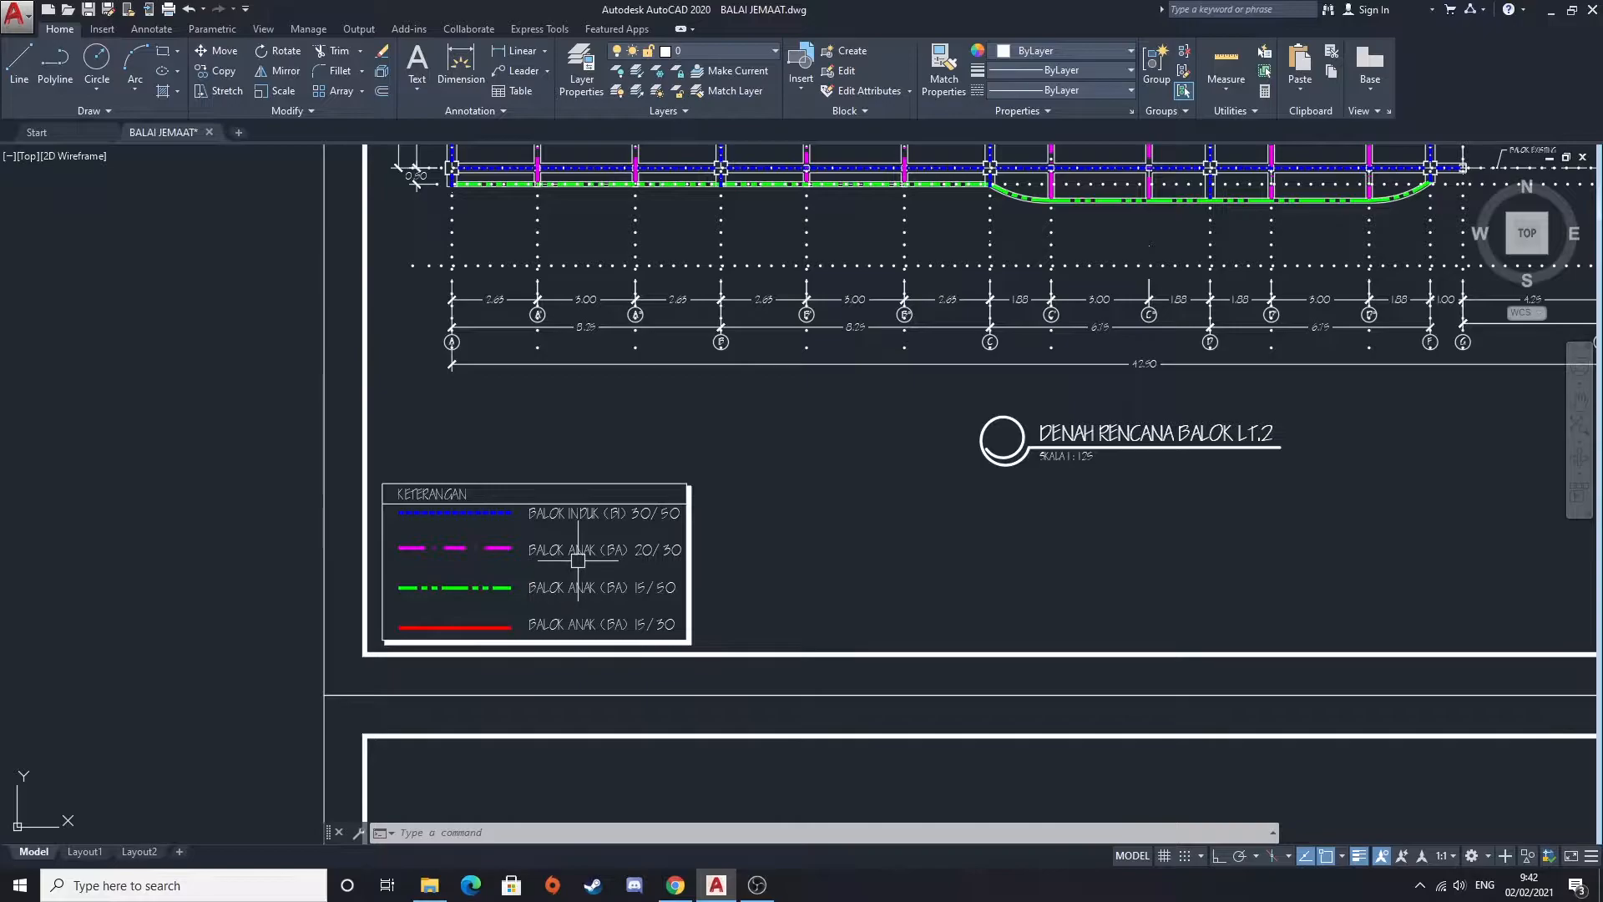
{"action": "scroll", "coordinate": [578, 560], "scroll_direction": "up", "scroll_amount": 2}
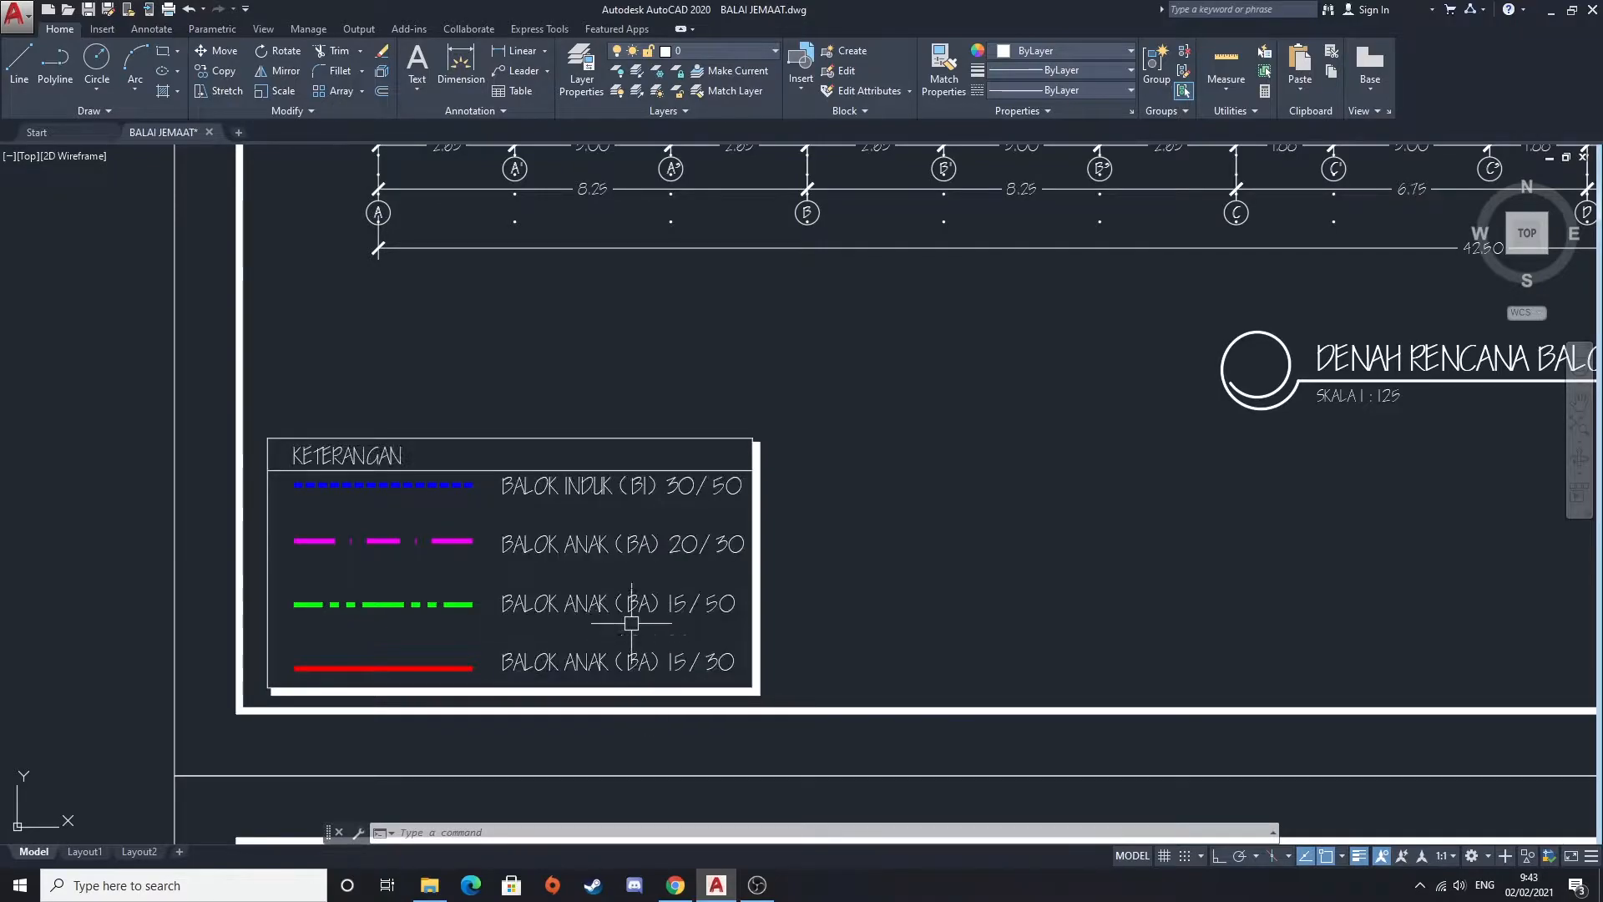
Compare the two BALOK 30/50 sections and their reinforcement callouts on the adjacent DETAIL BALOK sheet
{"action": "scroll", "coordinate": [632, 629], "scroll_direction": "down", "scroll_amount": 5}
{"action": "middle_click_drag", "start_coordinate": [922, 577], "coordinate": [704, 559]}
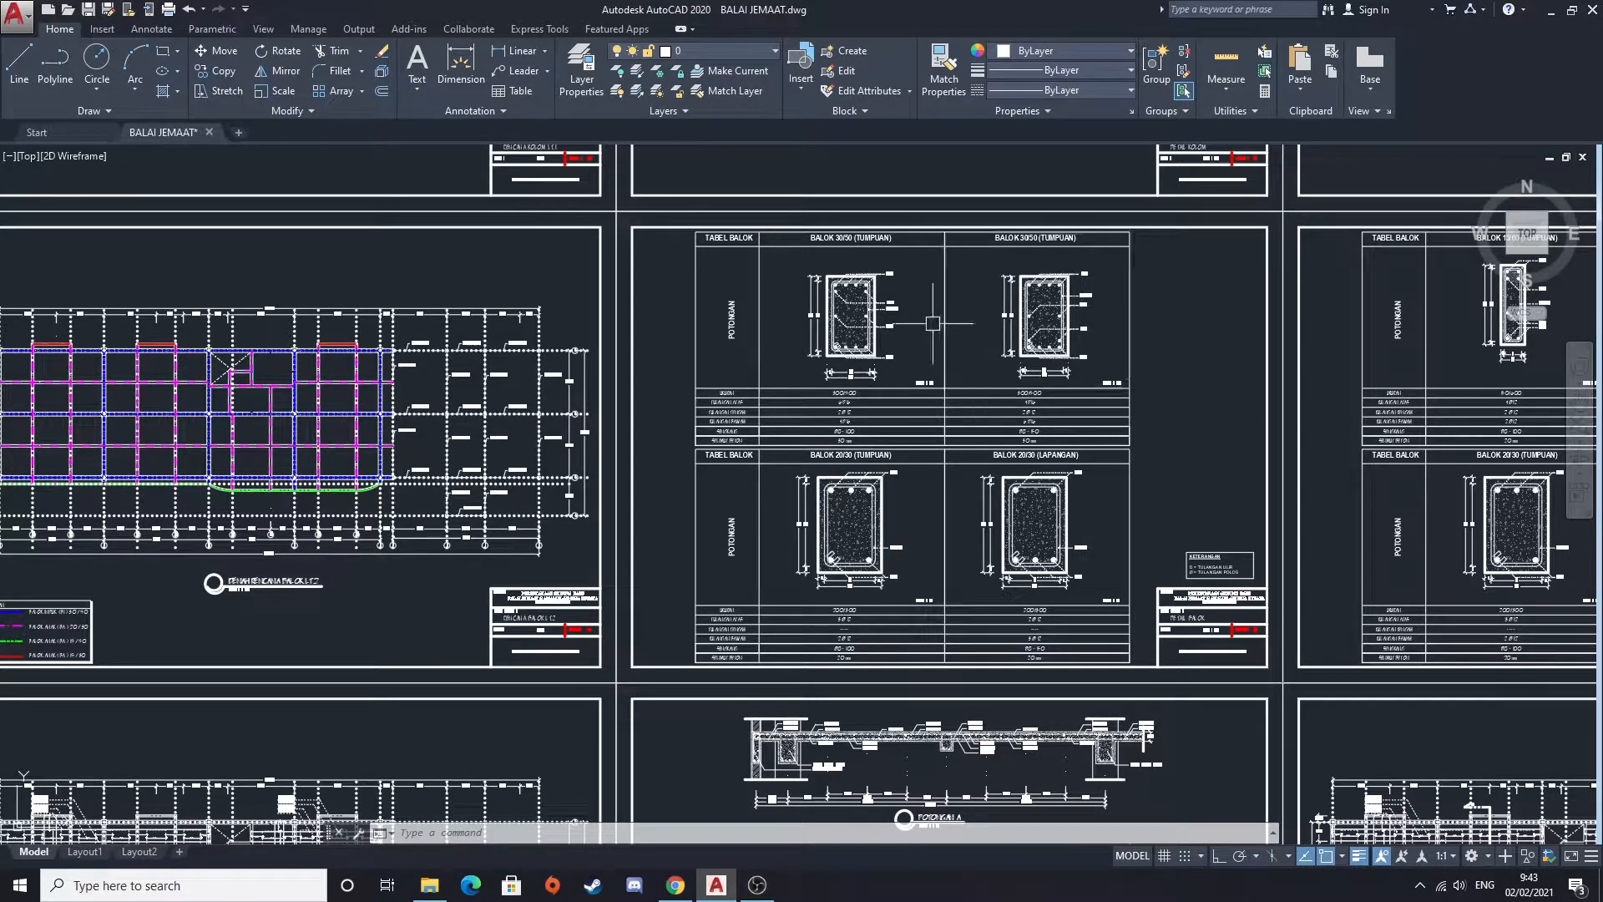
{"action": "scroll", "coordinate": [764, 337], "scroll_direction": "up", "scroll_amount": 3}
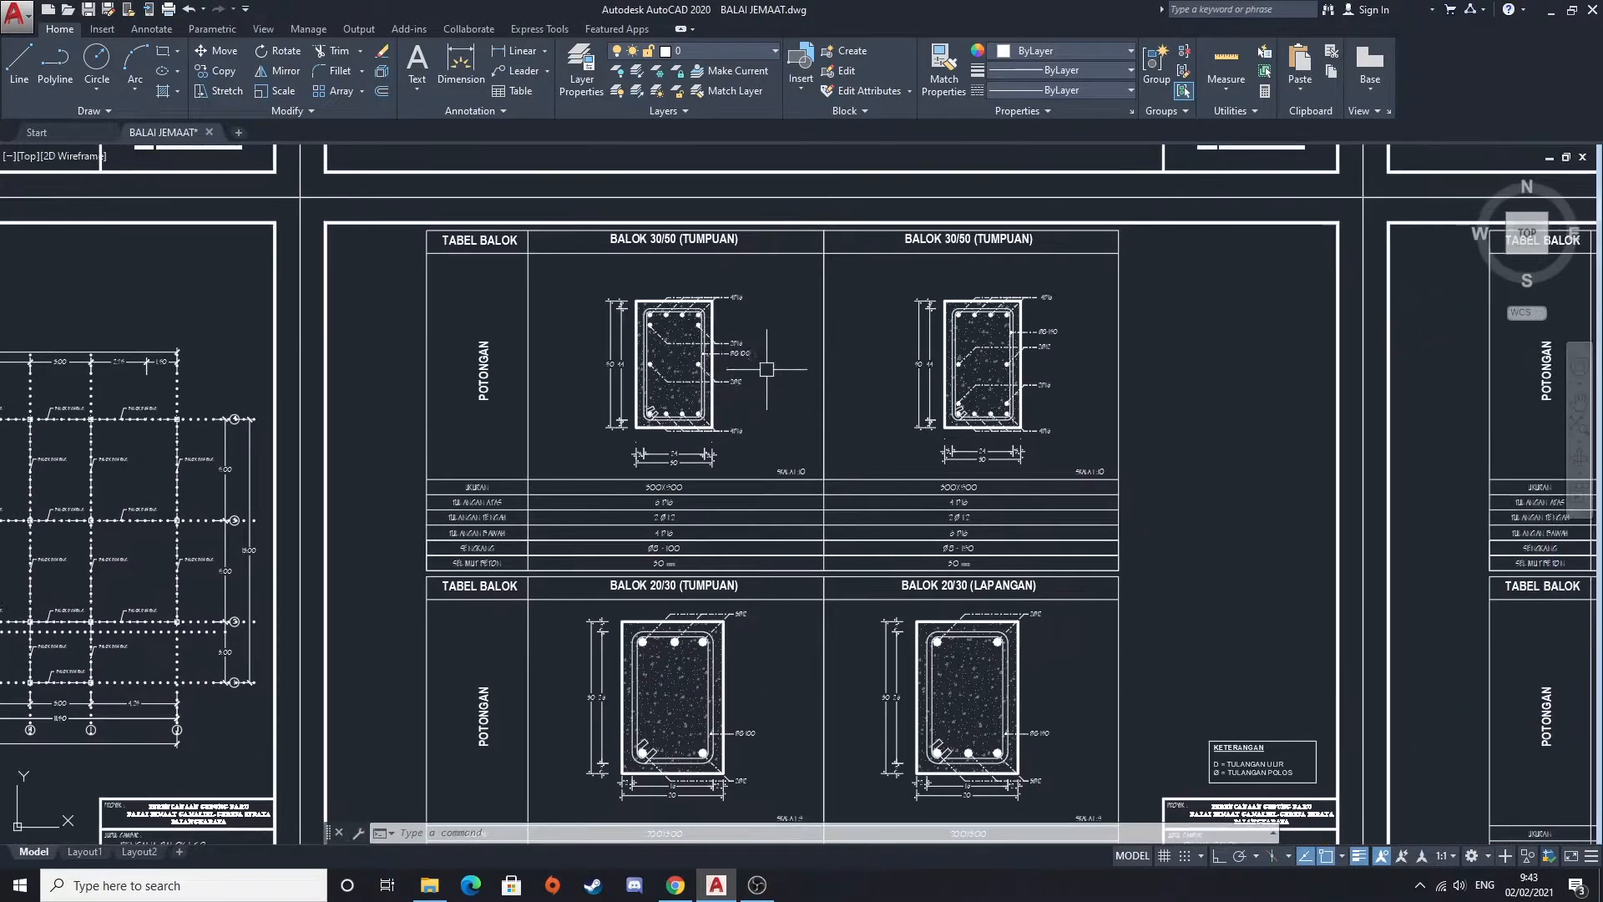
{"action": "scroll", "coordinate": [844, 332], "scroll_direction": "up", "scroll_amount": 2}
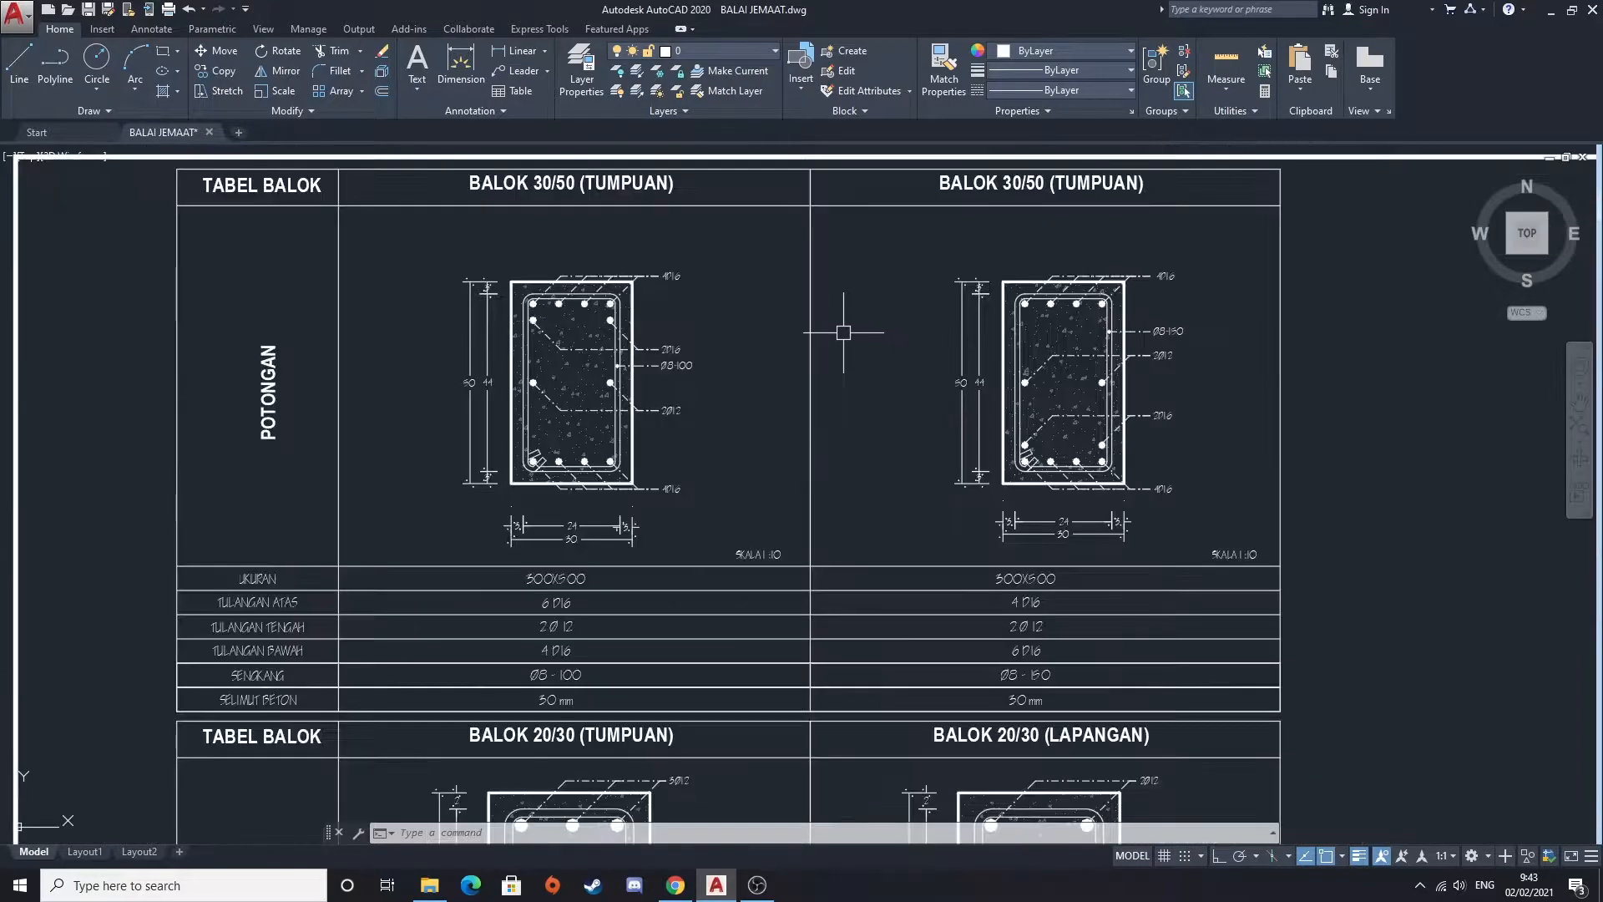
{"action": "scroll", "coordinate": [591, 389], "scroll_direction": "up", "scroll_amount": 2}
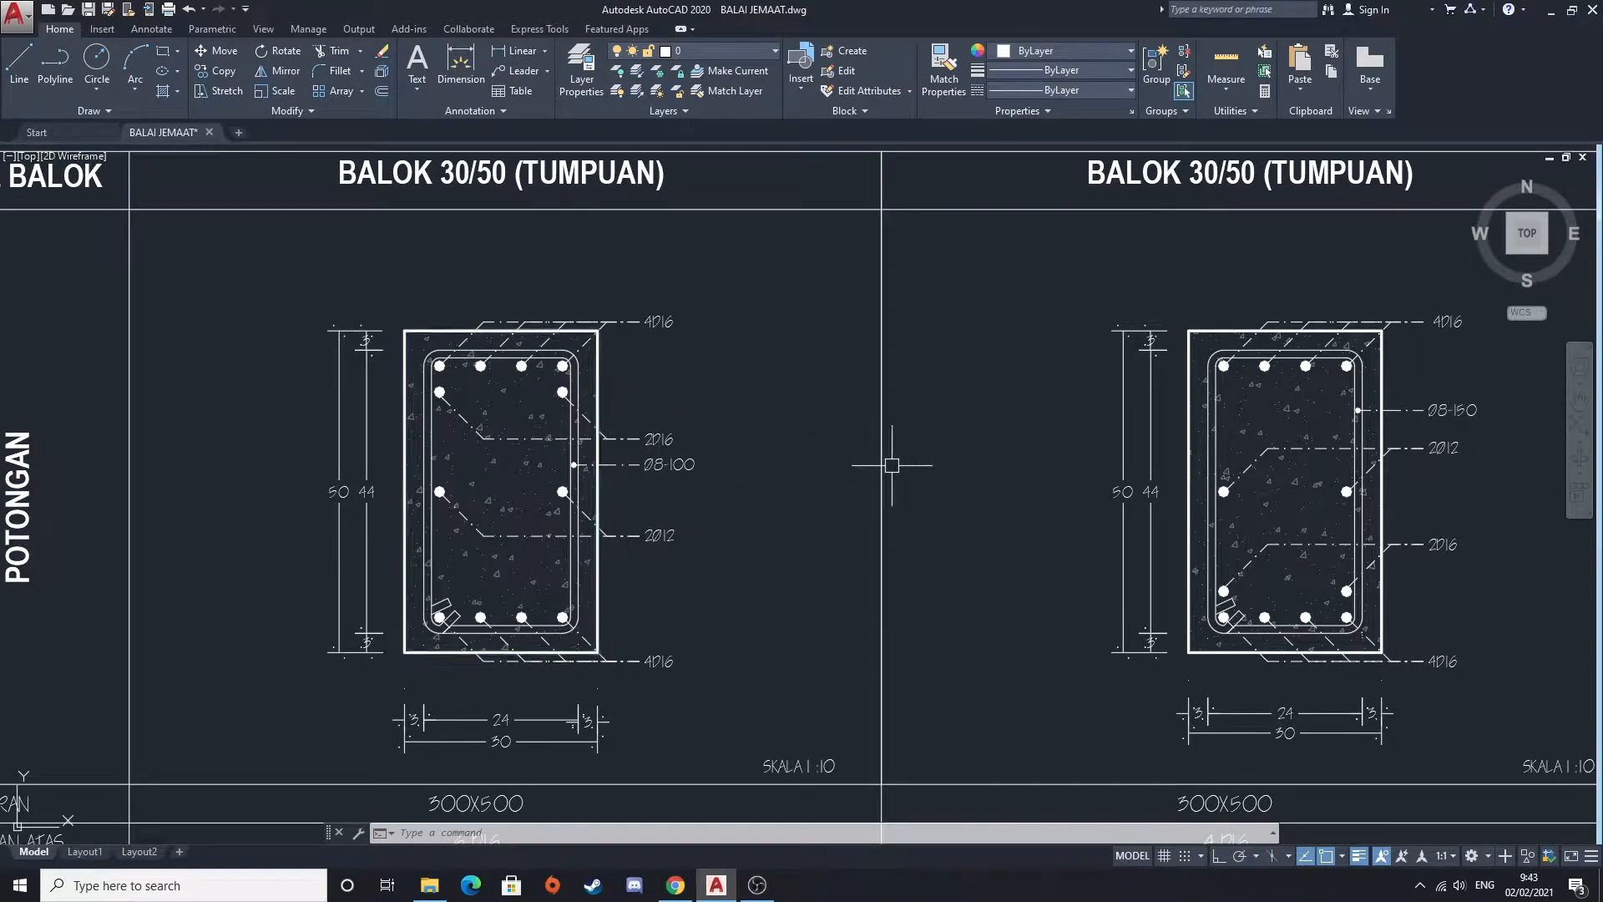
{"action": "scroll", "coordinate": [603, 435], "scroll_direction": "down", "scroll_amount": 3}
{"action": "mouse_move", "coordinate": [594, 387]}
{"action": "middle_mouse_down"}
{"action": "mouse_move", "coordinate": [592, 291]}
{"action": "mouse_move", "coordinate": [592, 425]}
{"action": "middle_mouse_up"}
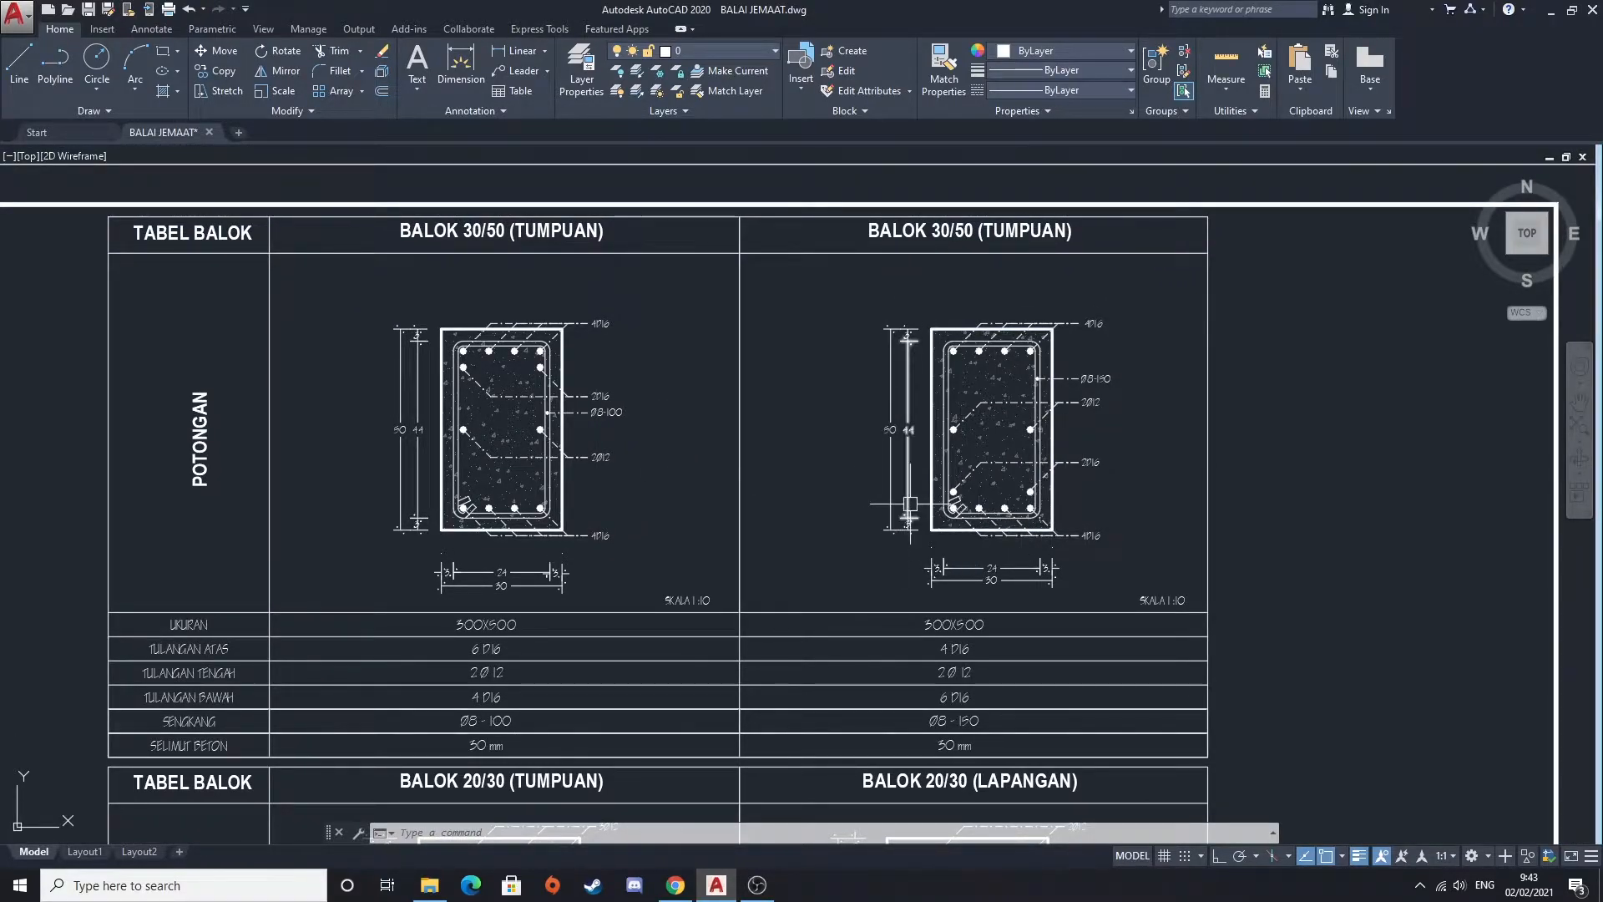
Check the BALOK 20/30 sections and read the size, reinforcement, stirrup and cover rows for BALOK 30/50
{"action": "scroll", "coordinate": [738, 553], "scroll_direction": "down", "scroll_amount": 2}
{"action": "middle_click_drag", "start_coordinate": [714, 614], "coordinate": [695, 415]}
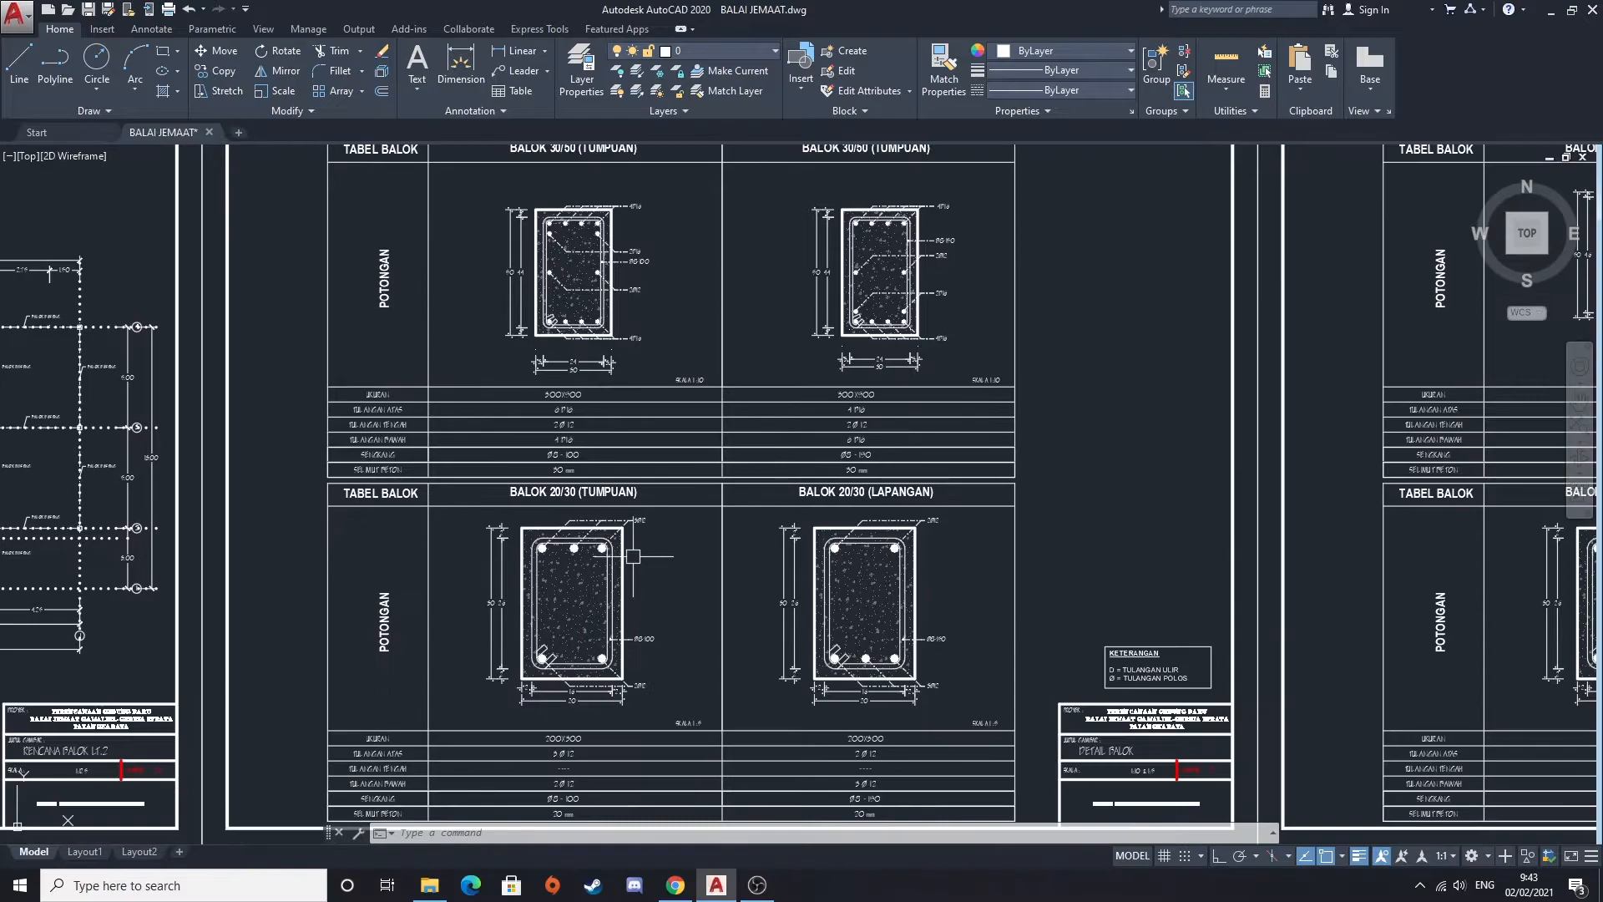
{"action": "middle_click_drag", "start_coordinate": [632, 556], "coordinate": [601, 419]}
{"action": "scroll", "coordinate": [392, 404], "scroll_direction": "up", "scroll_amount": 4}
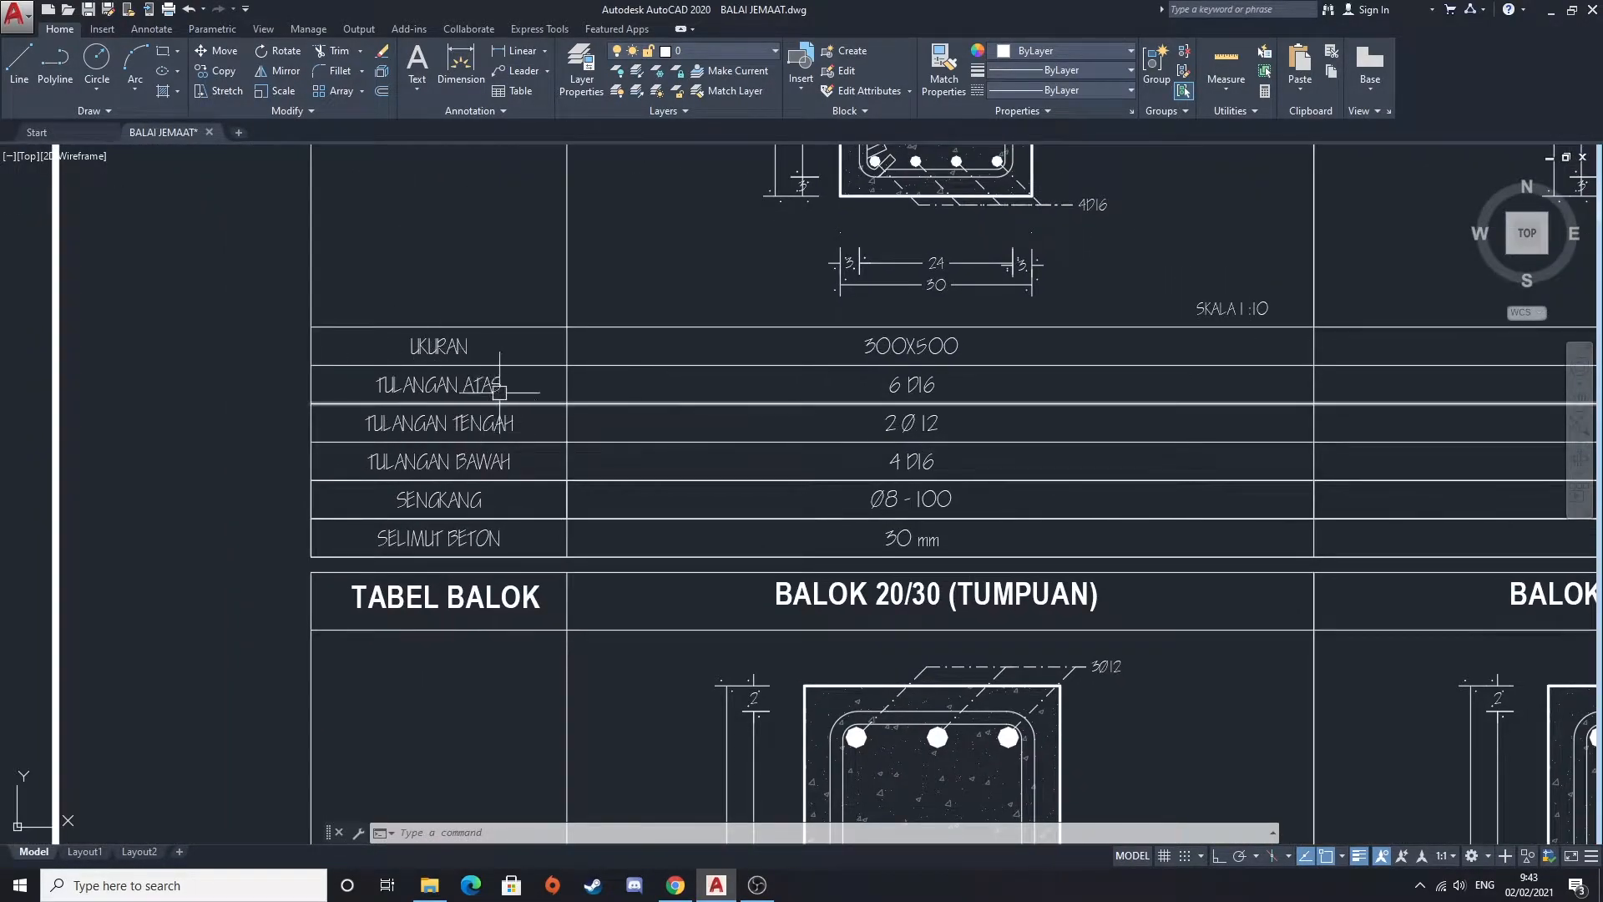
Examine the 15/50 and 20/30 beam sections and their tables on the second DETAIL BALOK sheet
{"action": "scroll", "coordinate": [506, 499], "scroll_direction": "down", "scroll_amount": 5}
{"action": "mouse_move", "coordinate": [1395, 695]}
{"action": "middle_mouse_down"}
{"action": "mouse_move", "coordinate": [1073, 502]}
{"action": "mouse_move", "coordinate": [1083, 521]}
{"action": "mouse_move", "coordinate": [751, 599]}
{"action": "mouse_move", "coordinate": [564, 599]}
{"action": "middle_mouse_up"}
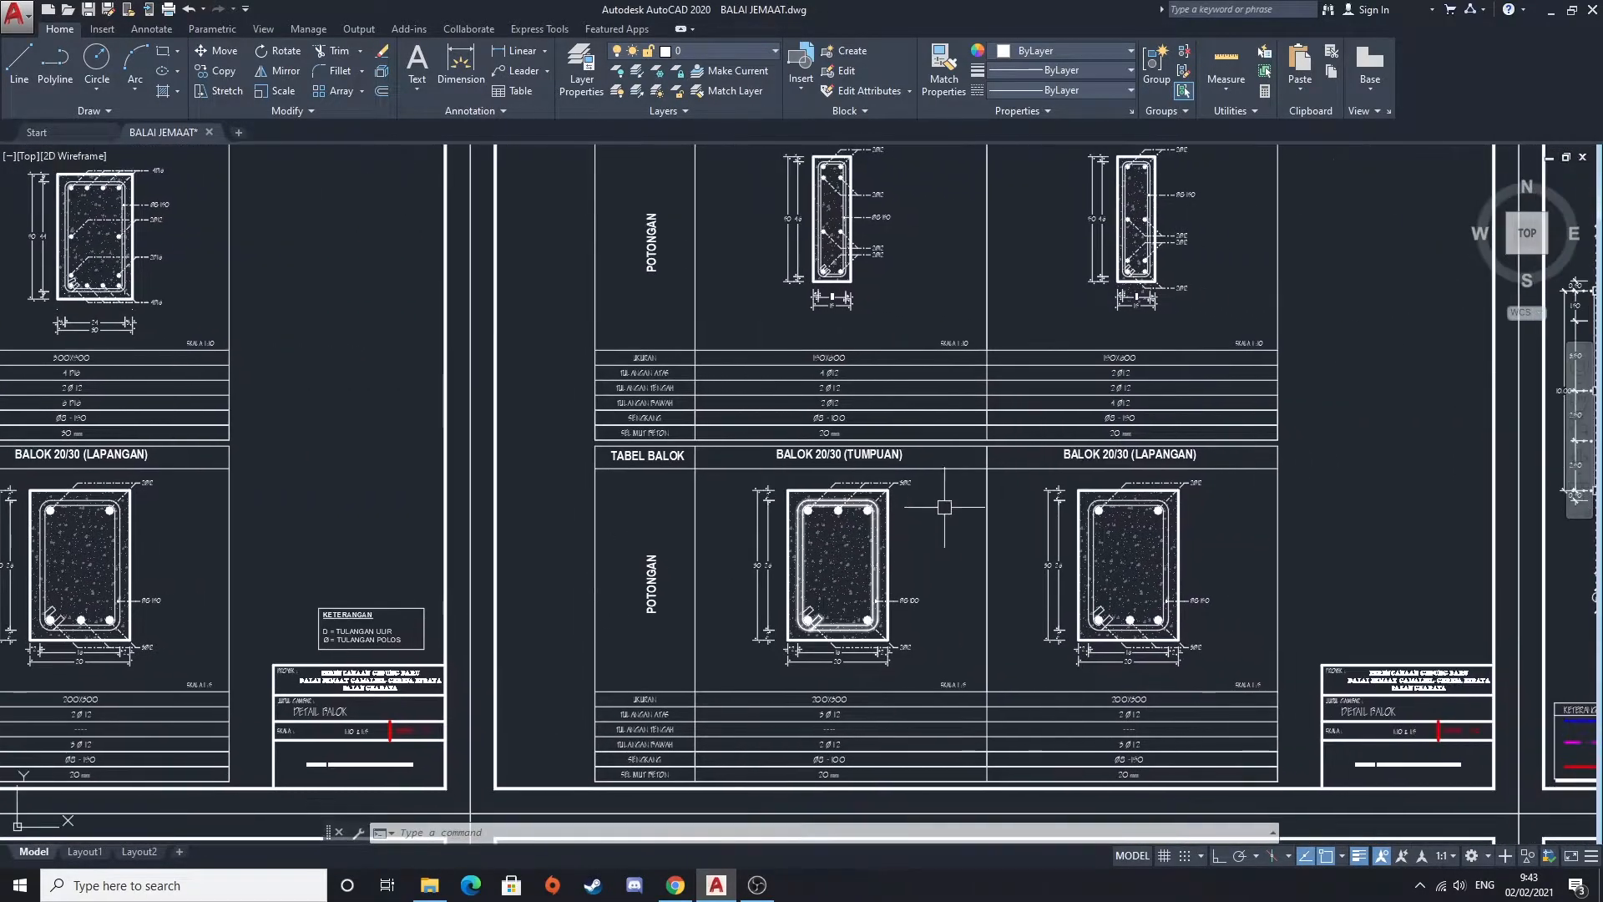
{"action": "middle_click_drag", "start_coordinate": [860, 330], "coordinate": [860, 422]}
Examine the beam layout and the KETERANGAN legend on DENAH RENCANA BALOK LANTAI 3
{"action": "scroll", "coordinate": [861, 428], "scroll_direction": "down", "scroll_amount": 5}
{"action": "scroll", "coordinate": [979, 470], "scroll_direction": "up", "scroll_amount": 3}
{"action": "middle_click_drag", "start_coordinate": [1017, 458], "coordinate": [467, 417]}
{"action": "scroll", "coordinate": [1040, 551], "scroll_direction": "up", "scroll_amount": 6}
{"action": "scroll", "coordinate": [1076, 538], "scroll_direction": "down", "scroll_amount": 5}
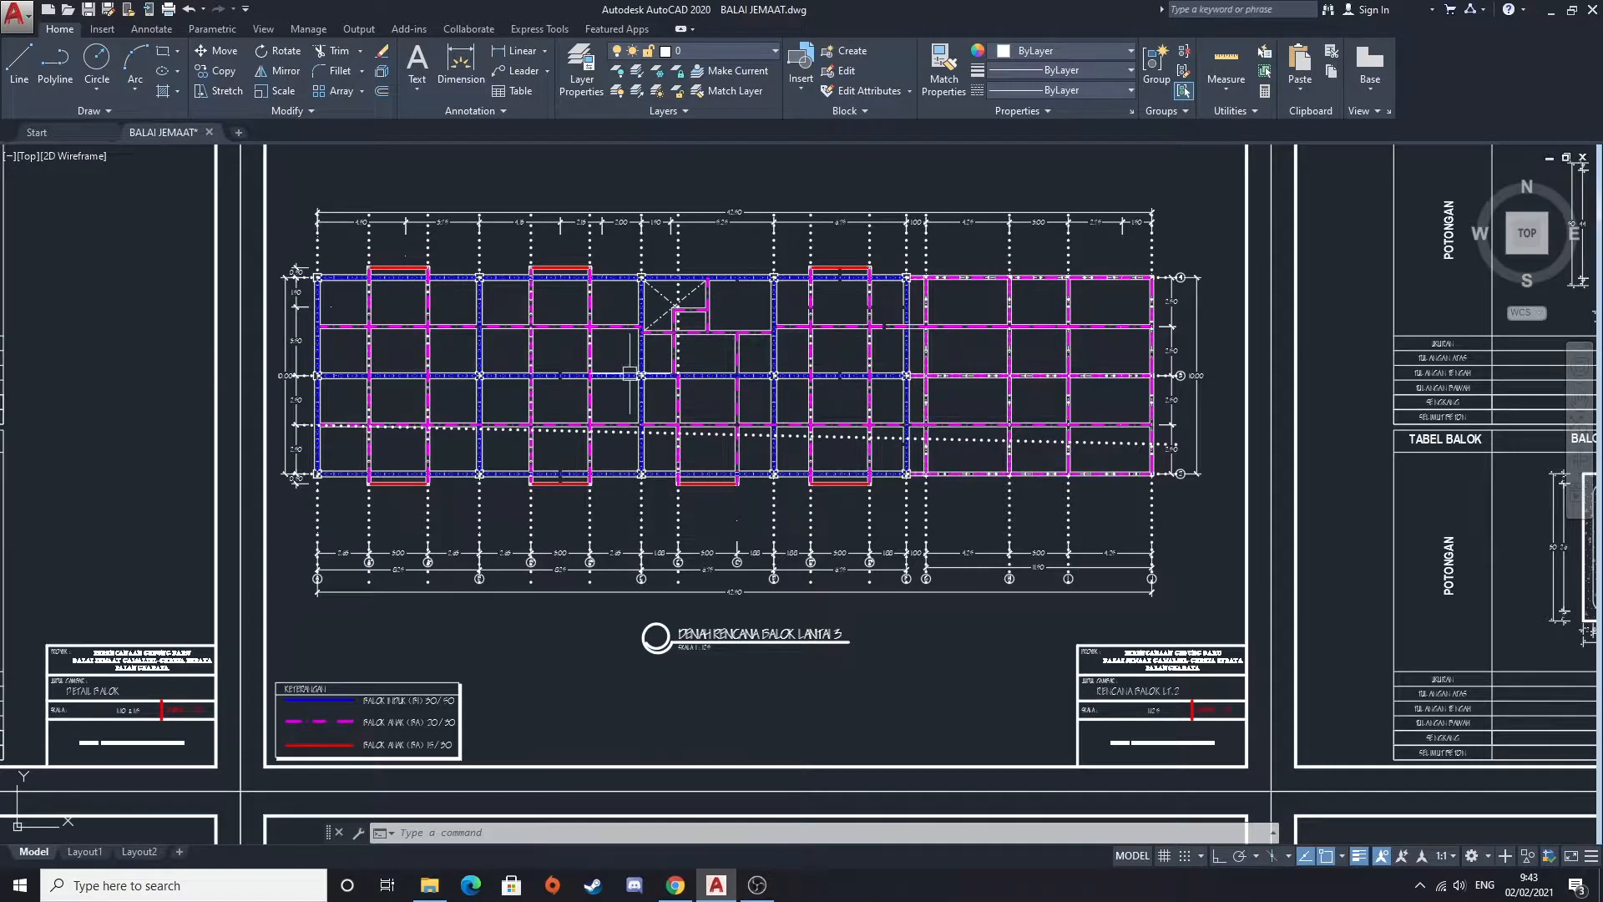
{"action": "middle_click_drag", "start_coordinate": [580, 501], "coordinate": [627, 358]}
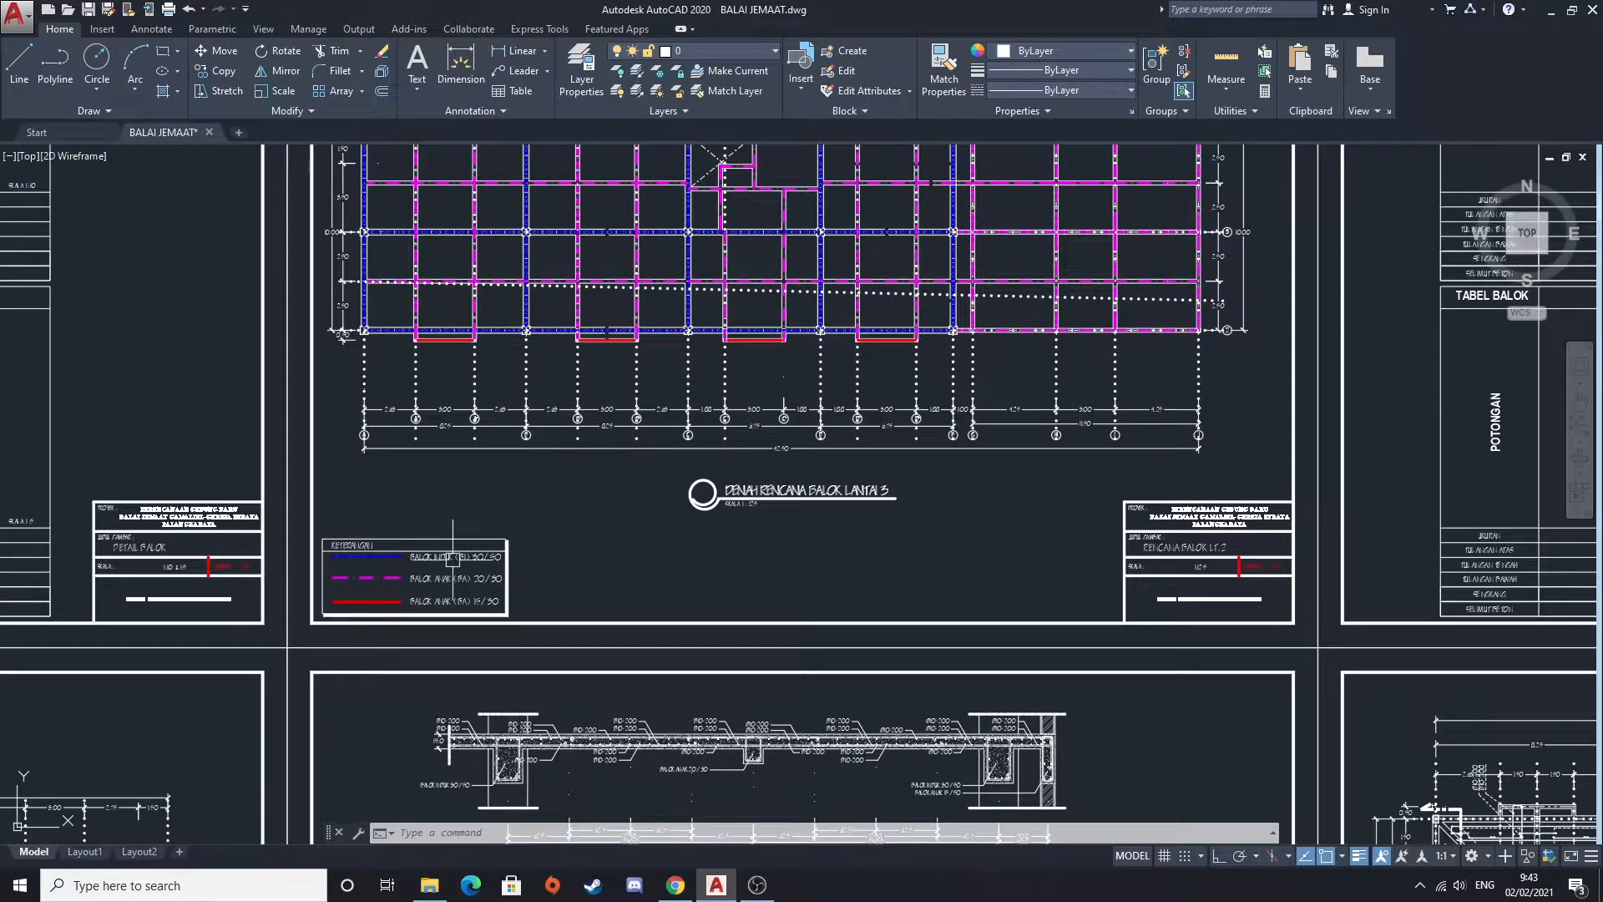
Examine the beam detail tables on the sheets beside the third-floor beam plan
{"action": "middle_click_drag", "start_coordinate": [902, 512], "coordinate": [573, 707]}
{"action": "mouse_move", "coordinate": [1250, 549]}
{"action": "middle_mouse_down"}
{"action": "mouse_move", "coordinate": [1125, 613]}
{"action": "mouse_move", "coordinate": [733, 528]}
{"action": "middle_mouse_up"}
{"action": "scroll", "coordinate": [733, 528], "scroll_direction": "down", "scroll_amount": 5}
{"action": "middle_click_drag", "start_coordinate": [884, 442], "coordinate": [824, 442]}
{"action": "scroll", "coordinate": [825, 443], "scroll_direction": "up", "scroll_amount": 5}
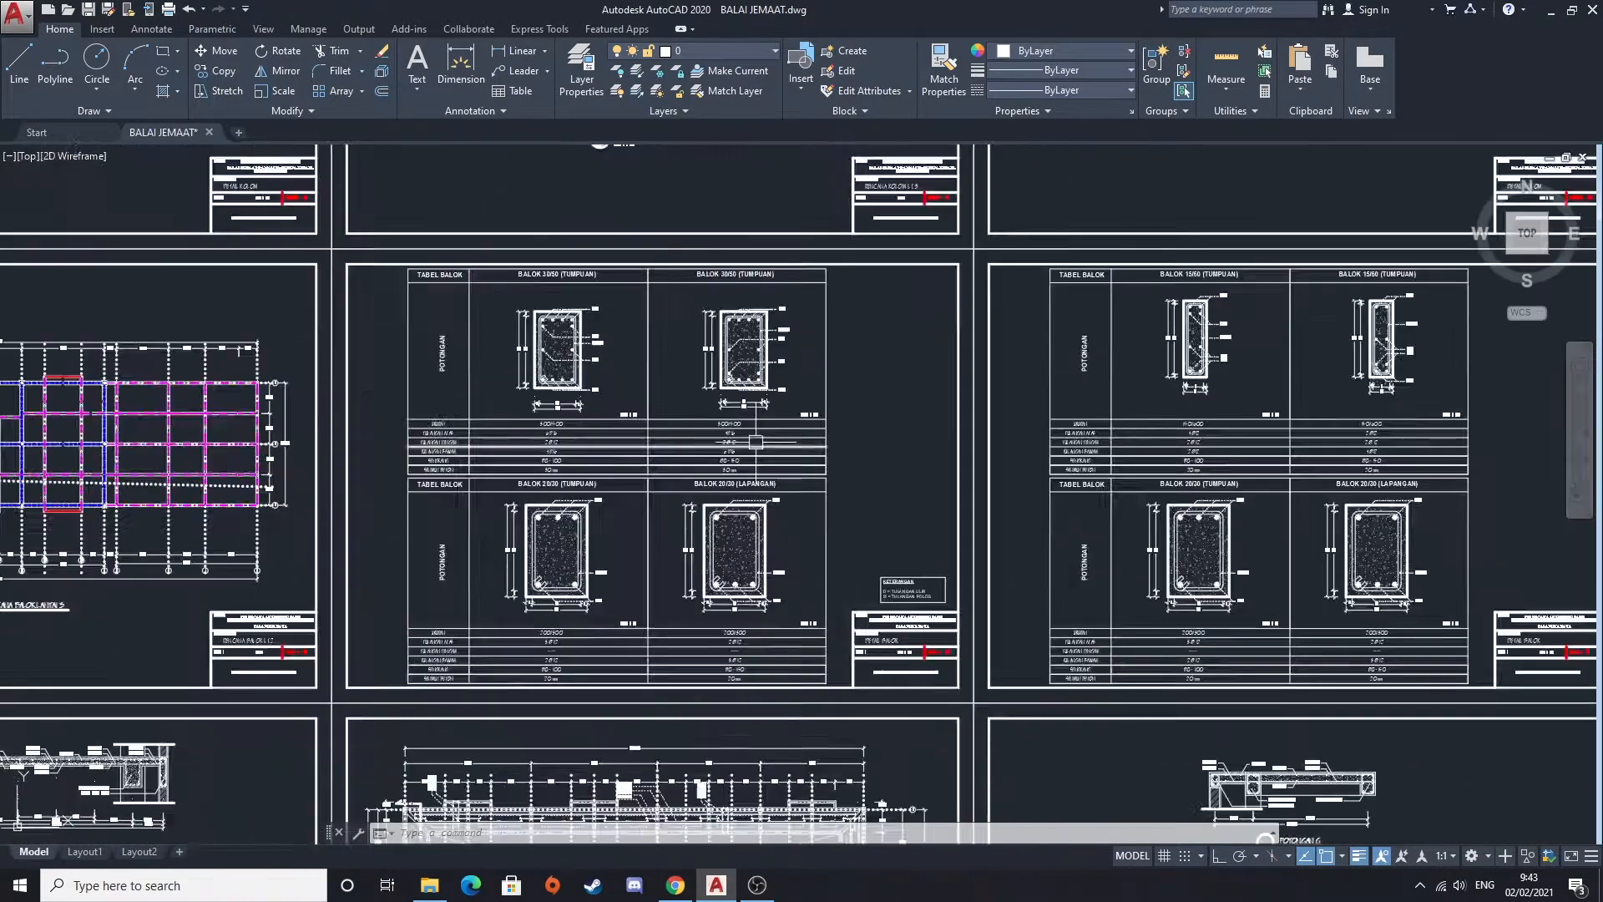
{"action": "scroll", "coordinate": [825, 442], "scroll_direction": "down", "scroll_amount": 2}
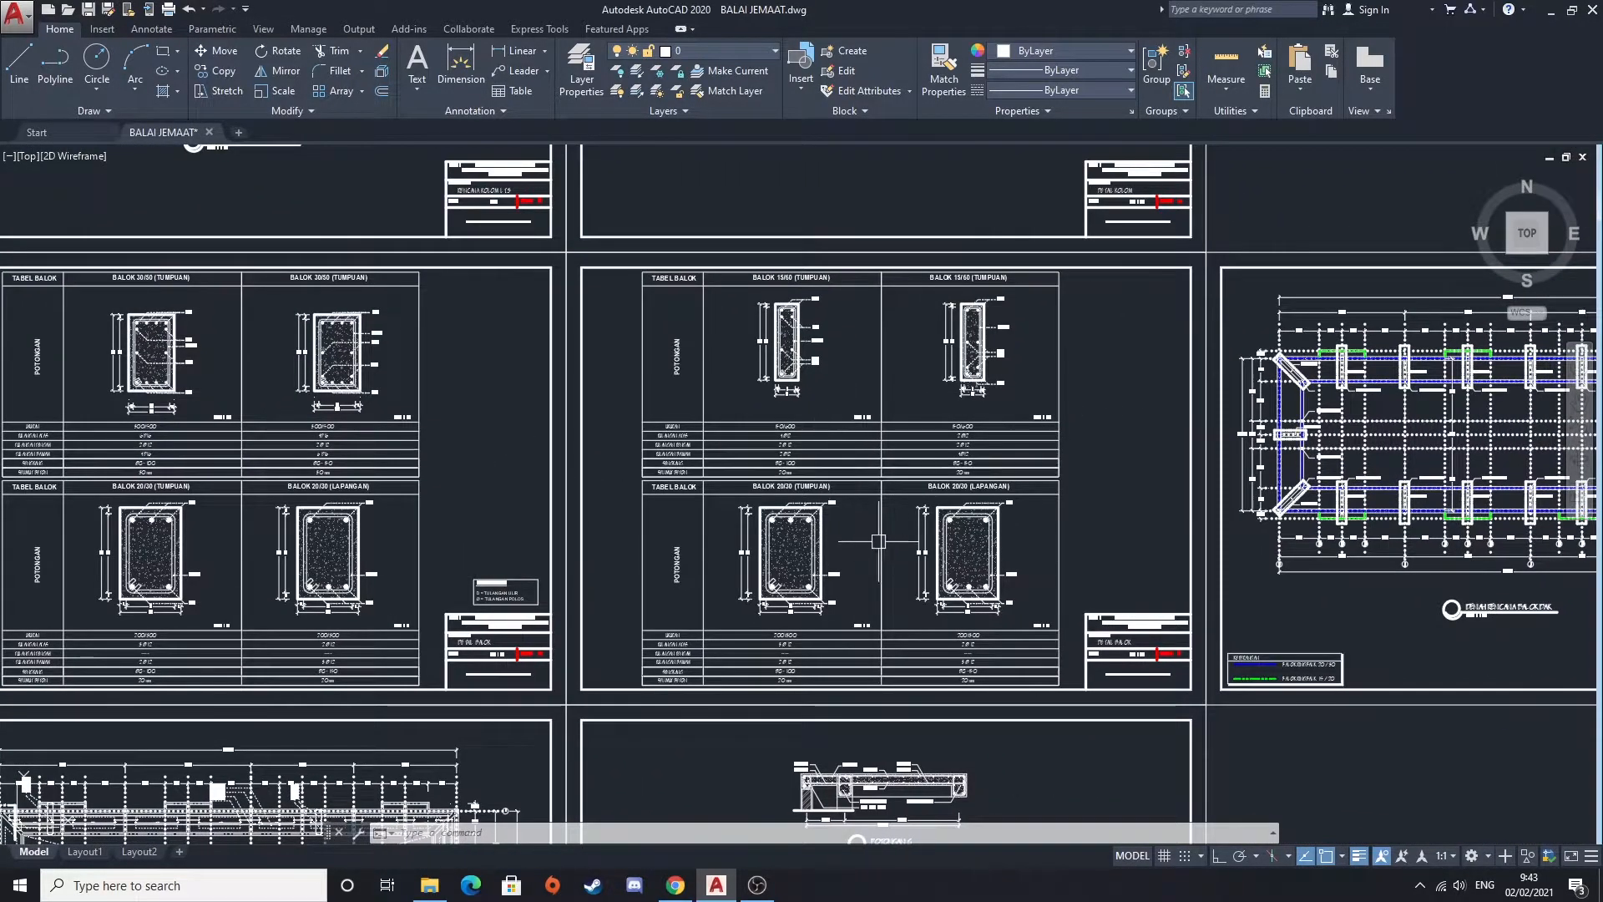
{"action": "middle_click_drag", "start_coordinate": [1074, 490], "coordinate": [673, 490]}
{"action": "scroll", "coordinate": [1094, 589], "scroll_direction": "up", "scroll_amount": 2}
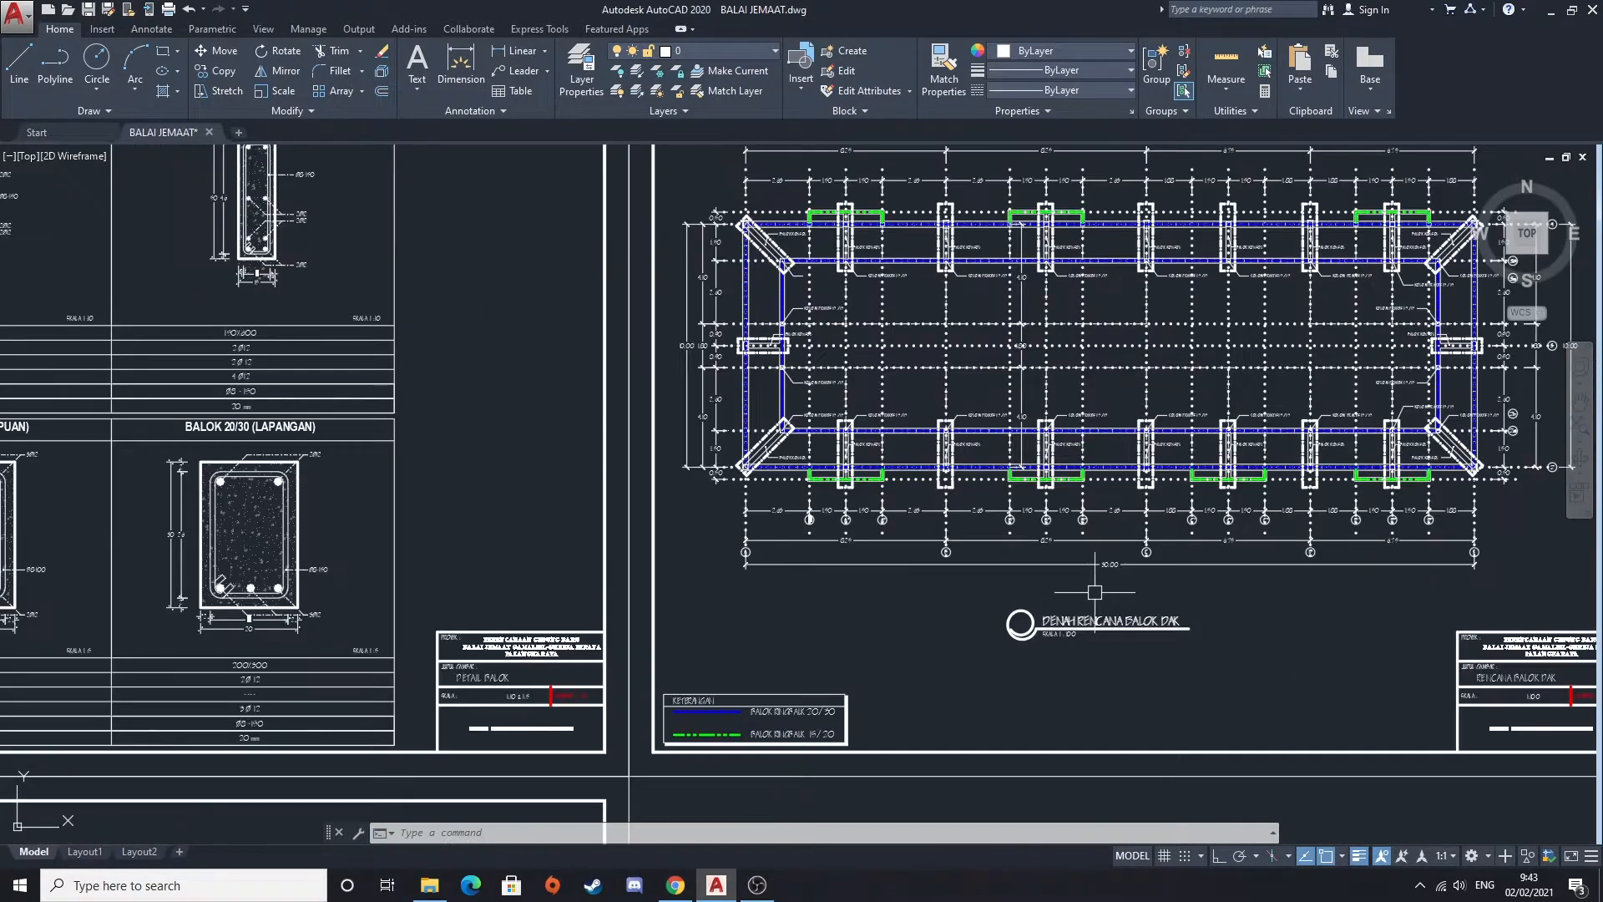
Examine the roof deck beam plan (DENAH RENCANA BALOK DAK) and its ring beam legend
{"action": "middle_click_drag", "start_coordinate": [1116, 597], "coordinate": [738, 618]}
{"action": "scroll", "coordinate": [782, 519], "scroll_direction": "up", "scroll_amount": 1}
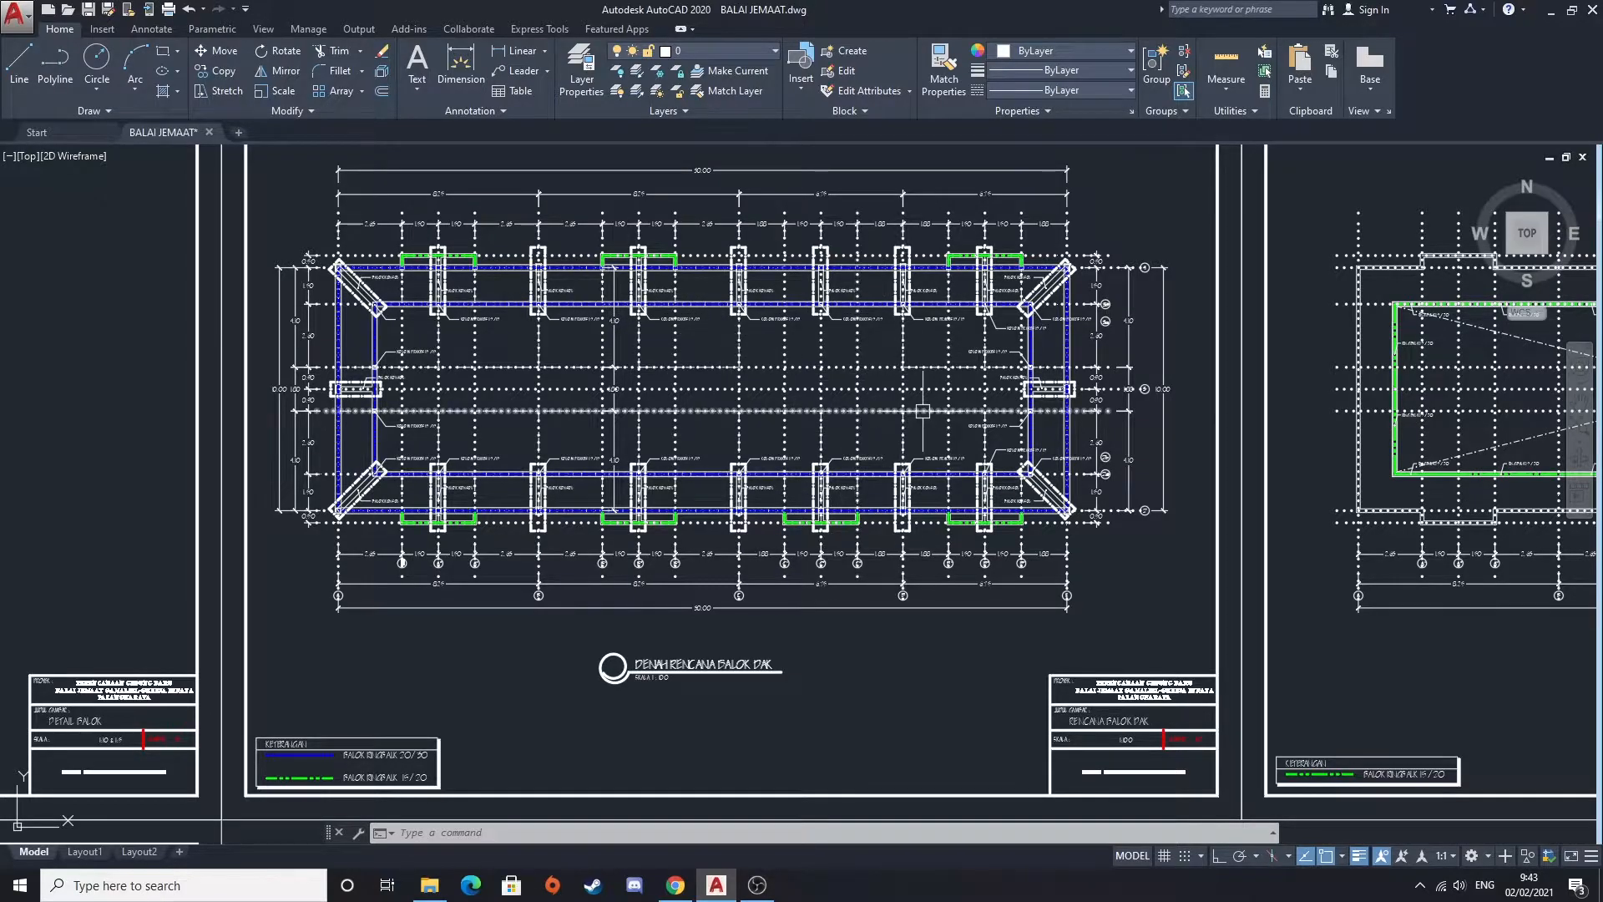
{"action": "middle_click_drag", "start_coordinate": [770, 516], "coordinate": [510, 548]}
{"action": "mouse_move", "coordinate": [205, 715]}
{"action": "middle_mouse_down"}
{"action": "mouse_move", "coordinate": [423, 682]}
{"action": "mouse_move", "coordinate": [583, 587]}
{"action": "middle_mouse_up"}
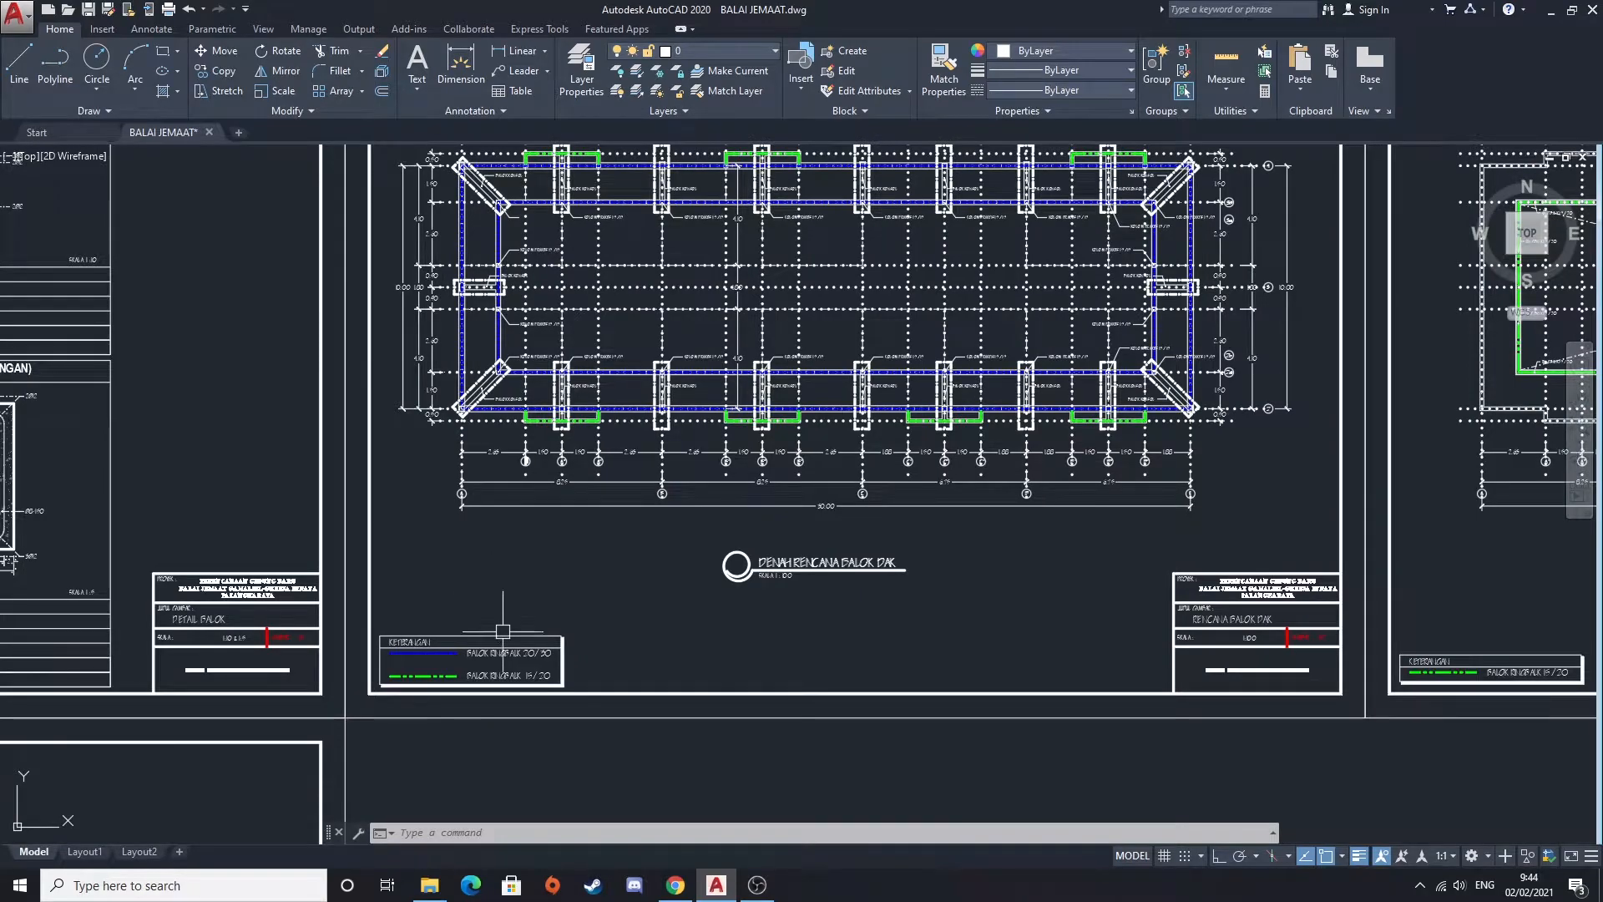
{"action": "scroll", "coordinate": [482, 655], "scroll_direction": "up", "scroll_amount": 5}
{"action": "scroll", "coordinate": [675, 568], "scroll_direction": "down", "scroll_amount": 5}
Examine the ring beam plan (DENAH RENCANA RING BALK) and the detail tables for the 20/30 and 15/20 ring beams
{"action": "middle_click_drag", "start_coordinate": [823, 525], "coordinate": [94, 583]}
{"action": "middle_click_drag", "start_coordinate": [925, 519], "coordinate": [528, 548]}
{"action": "middle_click_drag", "start_coordinate": [952, 578], "coordinate": [718, 653]}
{"action": "scroll", "coordinate": [794, 567], "scroll_direction": "down", "scroll_amount": 3}
{"action": "middle_click_drag", "start_coordinate": [794, 566], "coordinate": [687, 563]}
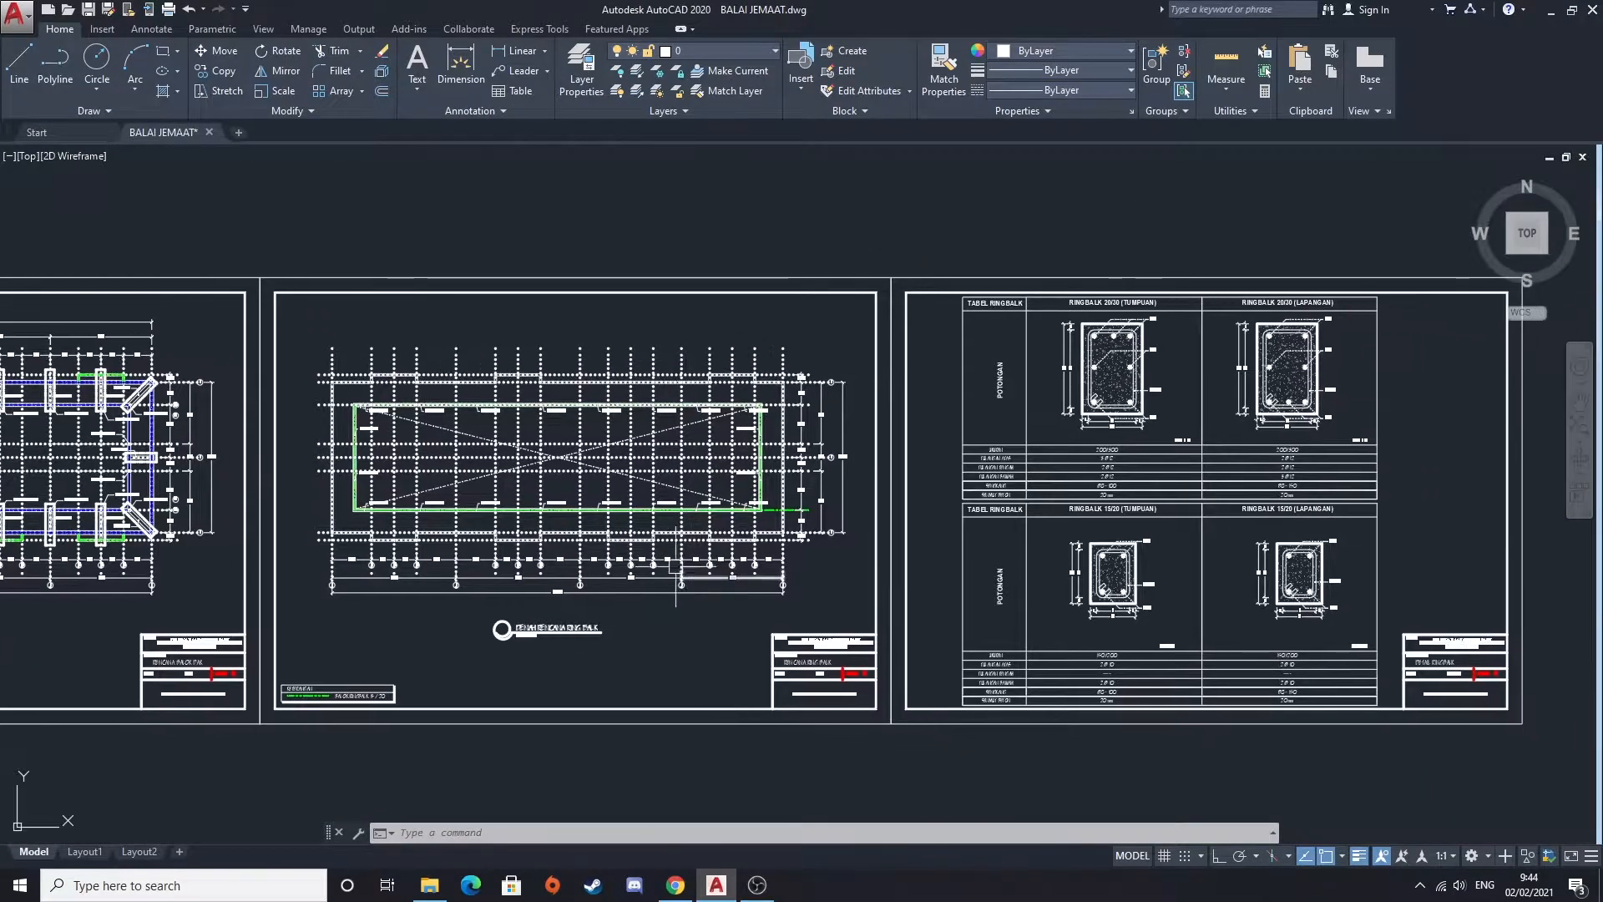
{"action": "scroll", "coordinate": [584, 587], "scroll_direction": "up", "scroll_amount": 3}
{"action": "scroll", "coordinate": [315, 448], "scroll_direction": "up", "scroll_amount": 5}
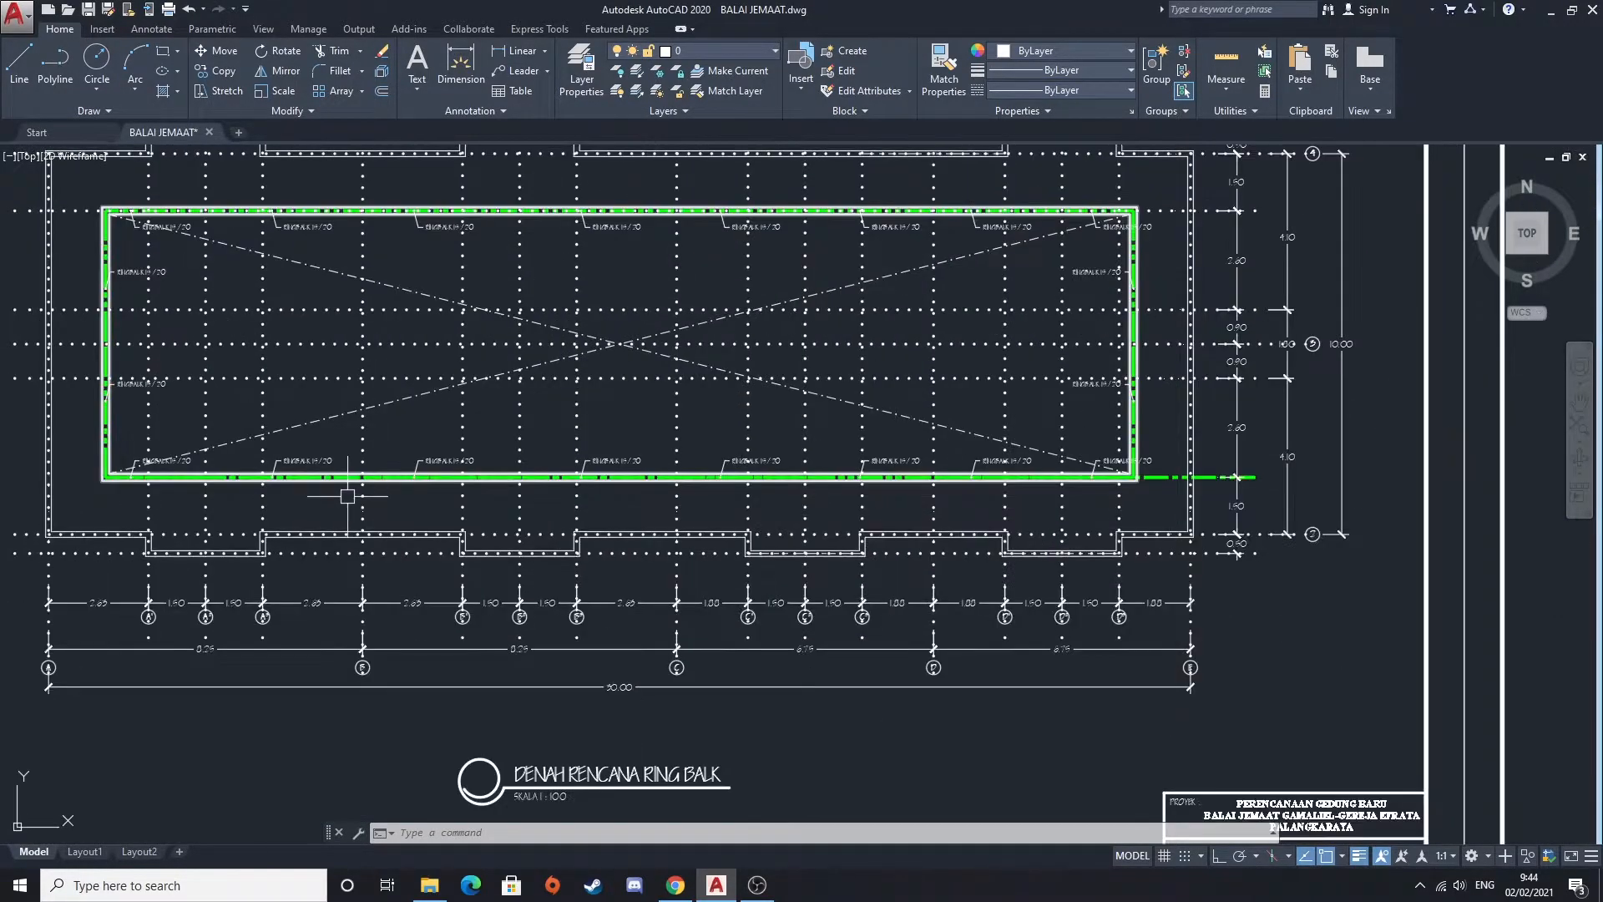
{"action": "scroll", "coordinate": [444, 444], "scroll_direction": "down", "scroll_amount": 3}
{"action": "mouse_move", "coordinate": [1018, 744]}
{"action": "middle_mouse_down"}
{"action": "mouse_move", "coordinate": [859, 601]}
{"action": "mouse_move", "coordinate": [186, 636]}
{"action": "middle_mouse_up"}
{"action": "scroll", "coordinate": [1051, 507], "scroll_direction": "down", "scroll_amount": 2}
{"action": "middle_click_drag", "start_coordinate": [924, 541], "coordinate": [505, 677]}
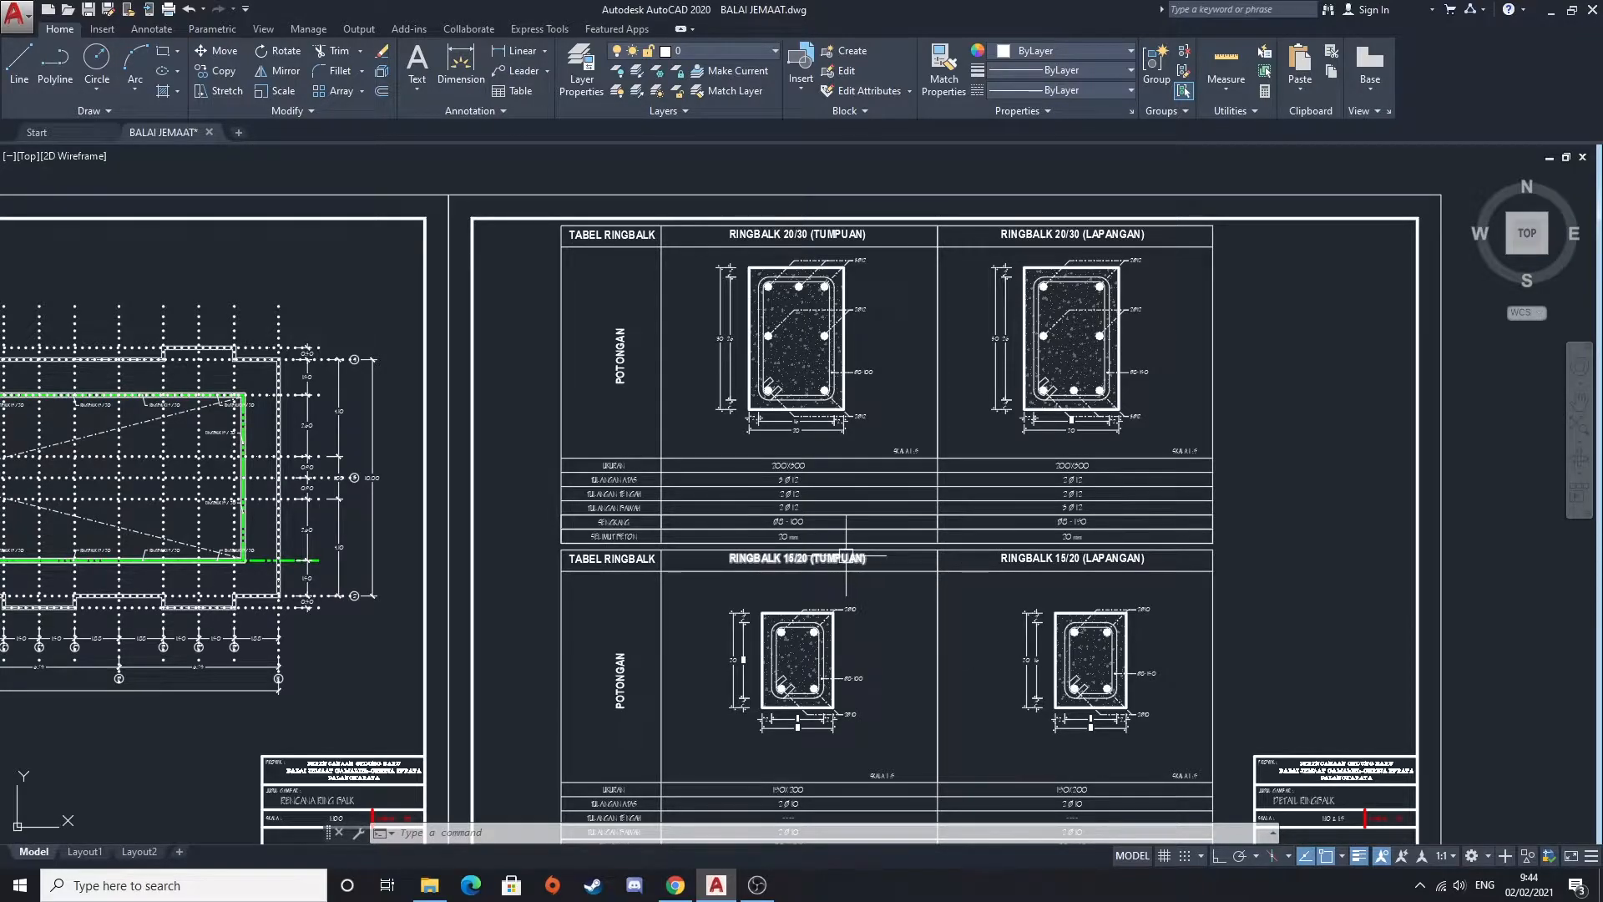
Locate the second-floor slab plan sheet (DENAH RENCANA PLAT LANTAI LT.2) in the sheet overview
{"action": "scroll", "coordinate": [834, 547], "scroll_direction": "down", "scroll_amount": 6}
{"action": "middle_click_drag", "start_coordinate": [435, 558], "coordinate": [602, 522]}
{"action": "scroll", "coordinate": [603, 522], "scroll_direction": "up", "scroll_amount": 2}
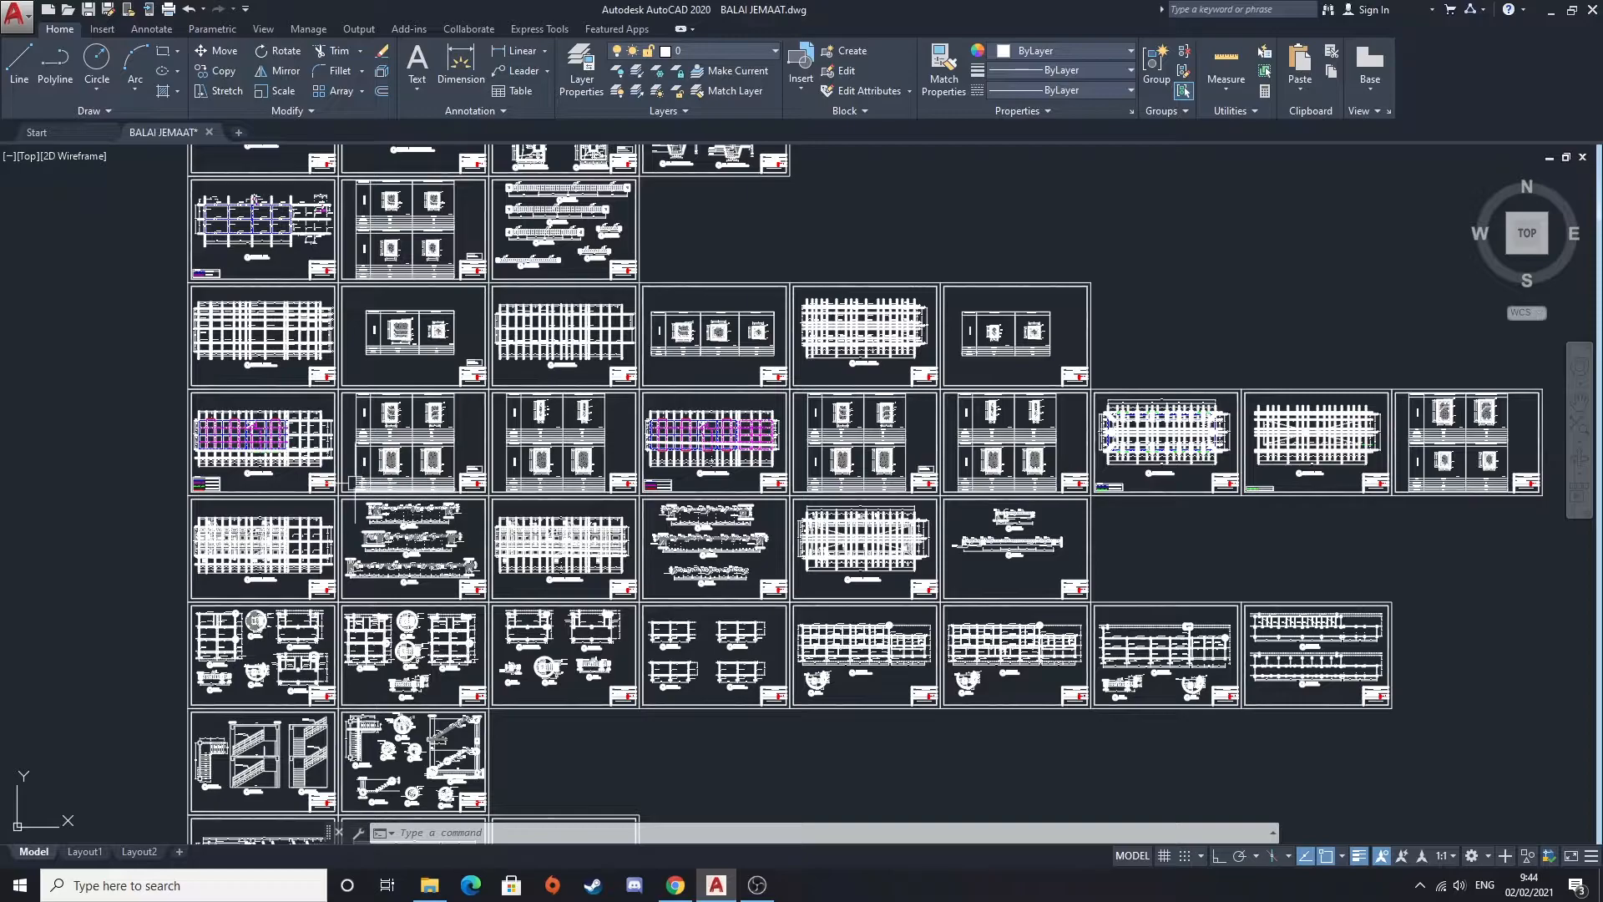
{"action": "scroll", "coordinate": [294, 468], "scroll_direction": "up", "scroll_amount": 4}
{"action": "middle_click_drag", "start_coordinate": [292, 517], "coordinate": [680, 426]}
{"action": "scroll", "coordinate": [584, 493], "scroll_direction": "up", "scroll_amount": 2}
{"action": "scroll", "coordinate": [493, 498], "scroll_direction": "up", "scroll_amount": 2}
{"action": "scroll", "coordinate": [485, 494], "scroll_direction": "up", "scroll_amount": 2}
{"action": "mouse_move", "coordinate": [479, 510]}
{"action": "middle_mouse_down"}
{"action": "mouse_move", "coordinate": [668, 494]}
{"action": "mouse_move", "coordinate": [675, 508]}
{"action": "mouse_move", "coordinate": [670, 433]}
{"action": "middle_mouse_up"}
{"action": "scroll", "coordinate": [676, 519], "scroll_direction": "down", "scroll_amount": 2}
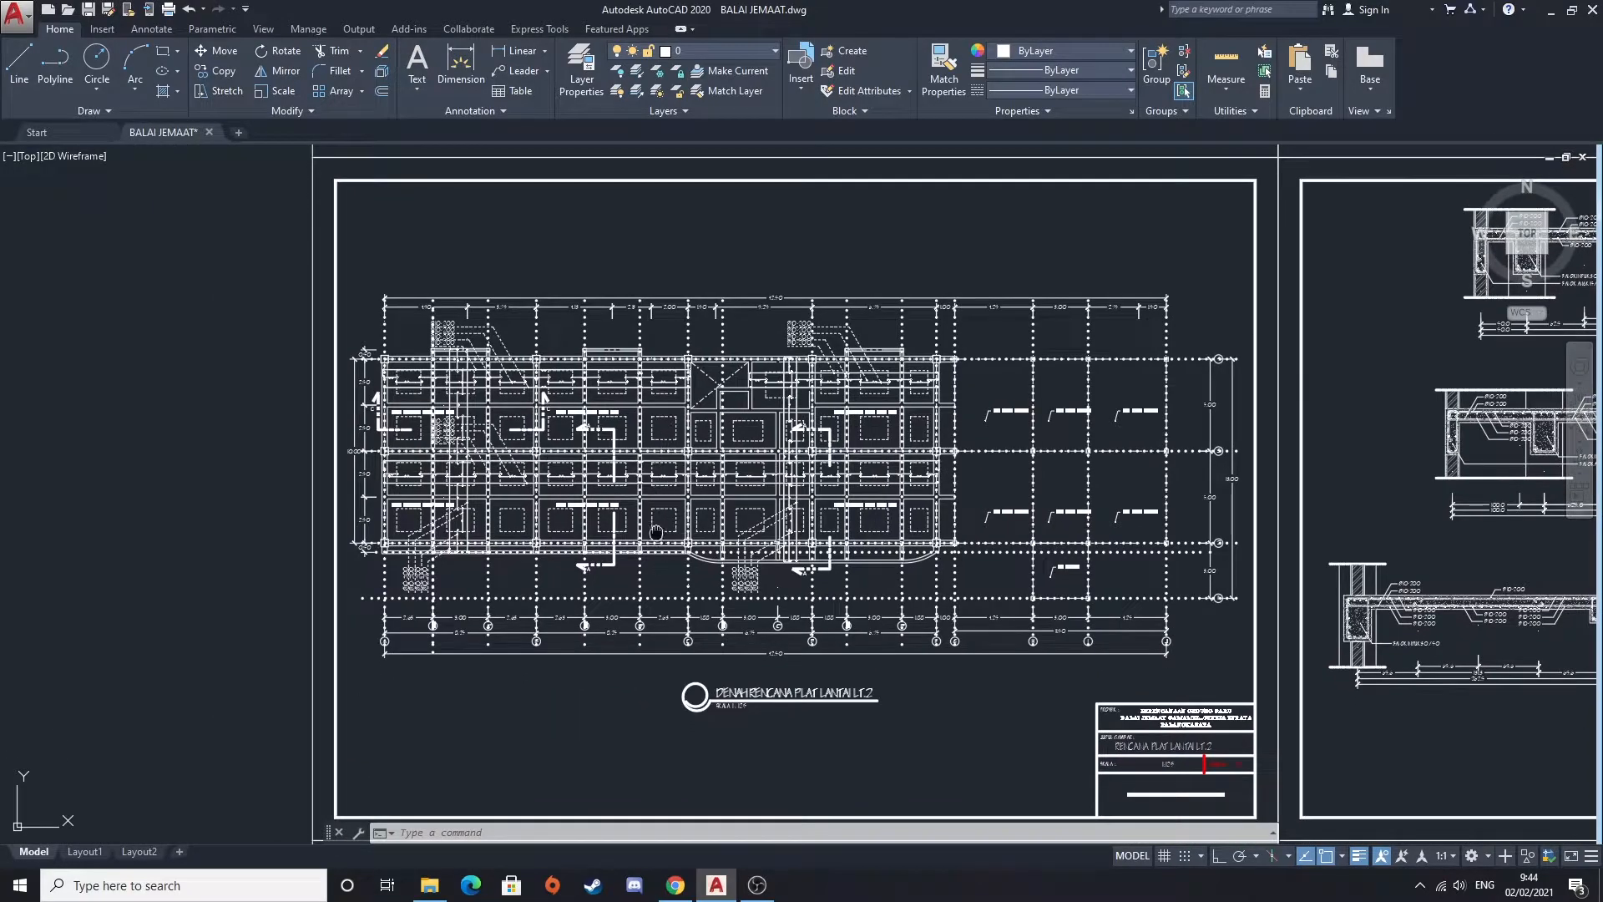
{"action": "middle_click_drag", "start_coordinate": [660, 512], "coordinate": [636, 430]}
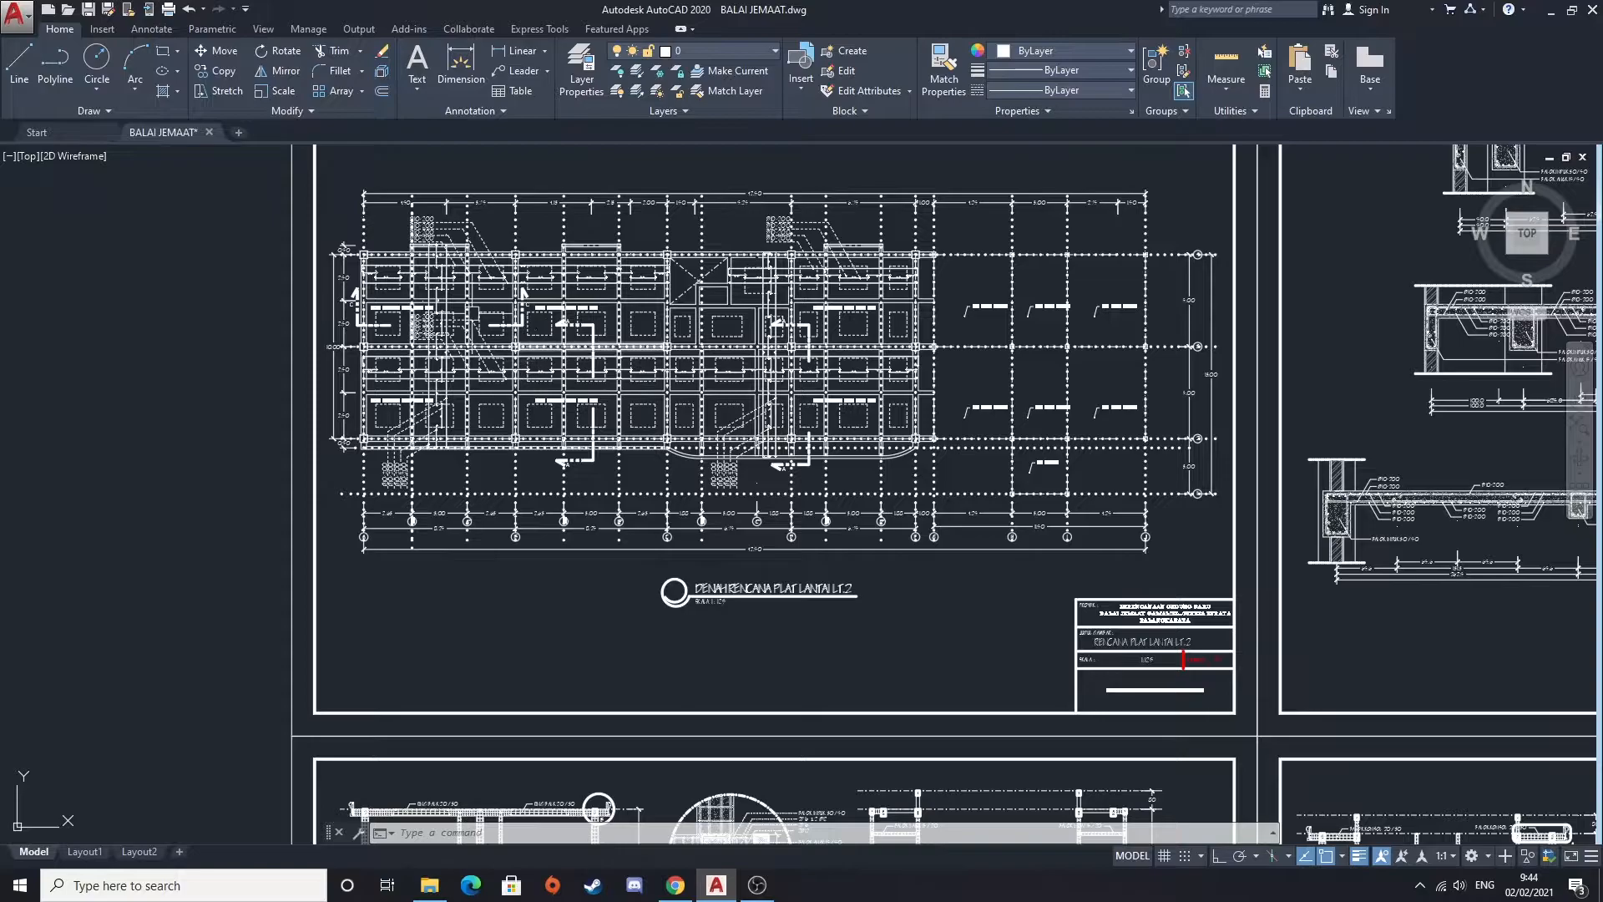
Examine the slab reinforcement layout, the Ø10-200 callouts and the concrete notes around grid lines A to C
{"action": "scroll", "coordinate": [369, 257], "scroll_direction": "up", "scroll_amount": 6}
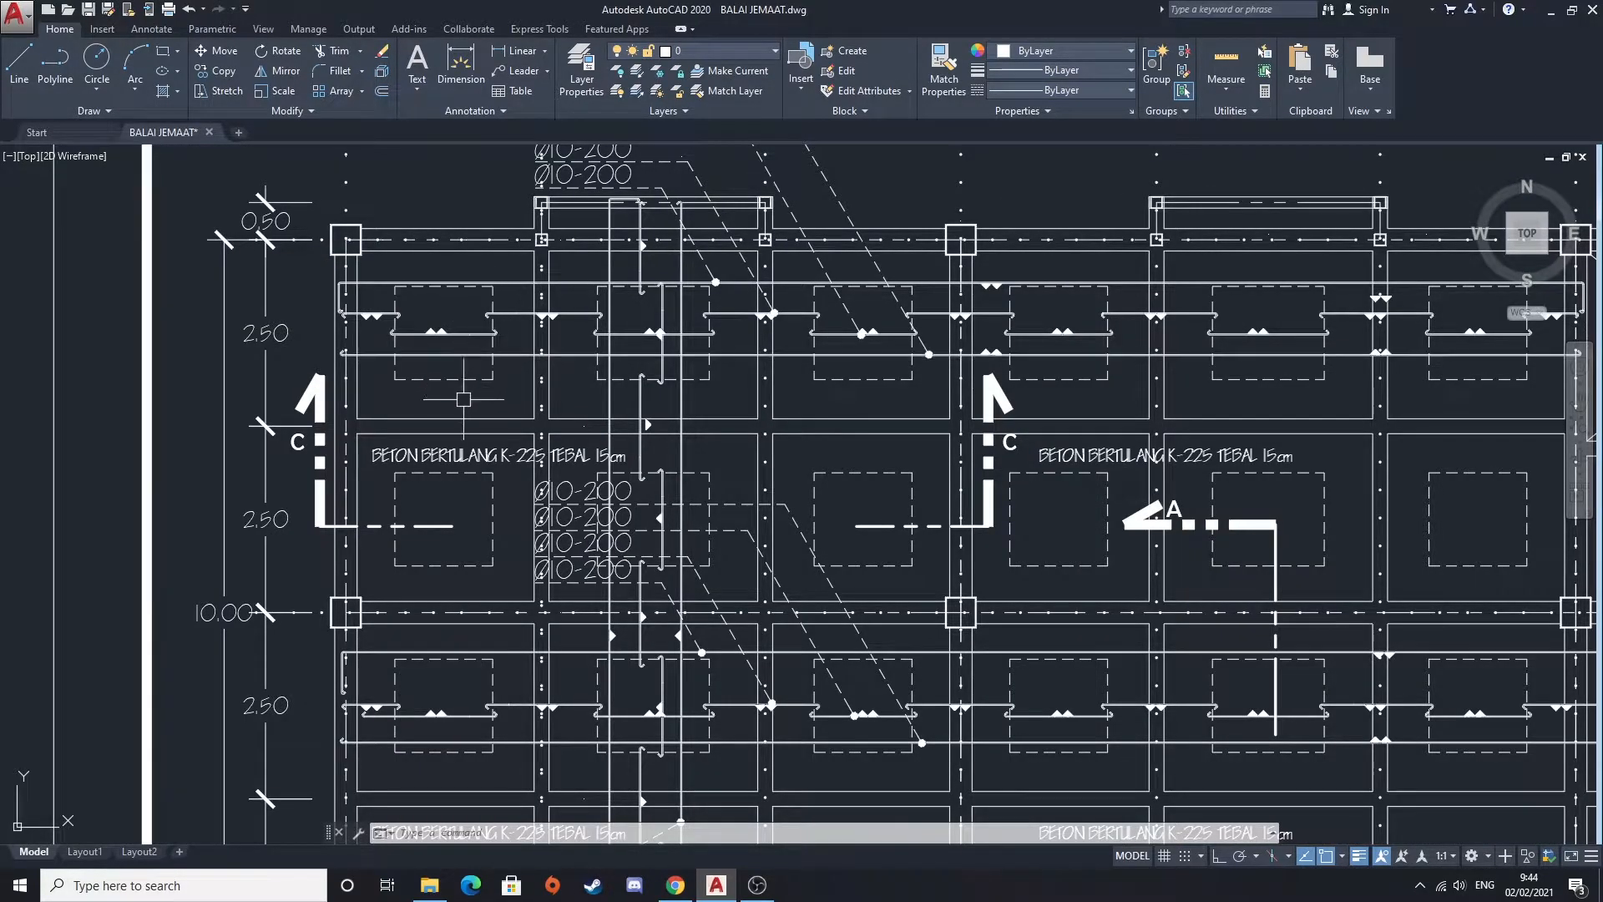
{"action": "scroll", "coordinate": [463, 398], "scroll_direction": "down", "scroll_amount": 5}
{"action": "scroll", "coordinate": [499, 533], "scroll_direction": "up", "scroll_amount": 5}
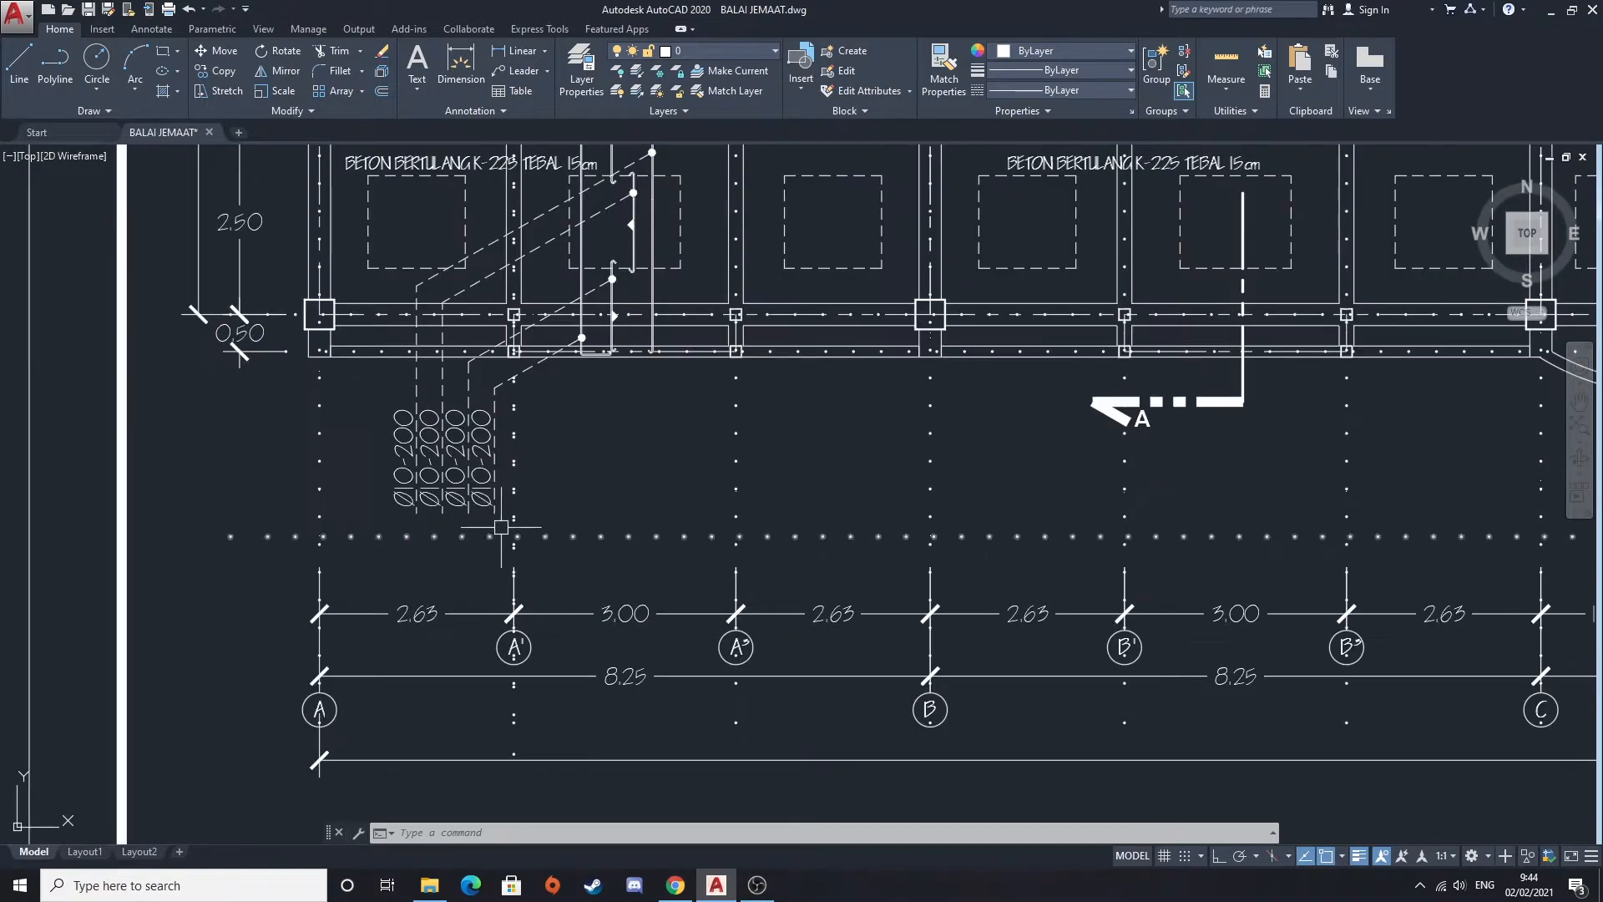
{"action": "middle_click_drag", "start_coordinate": [493, 334], "coordinate": [505, 537]}
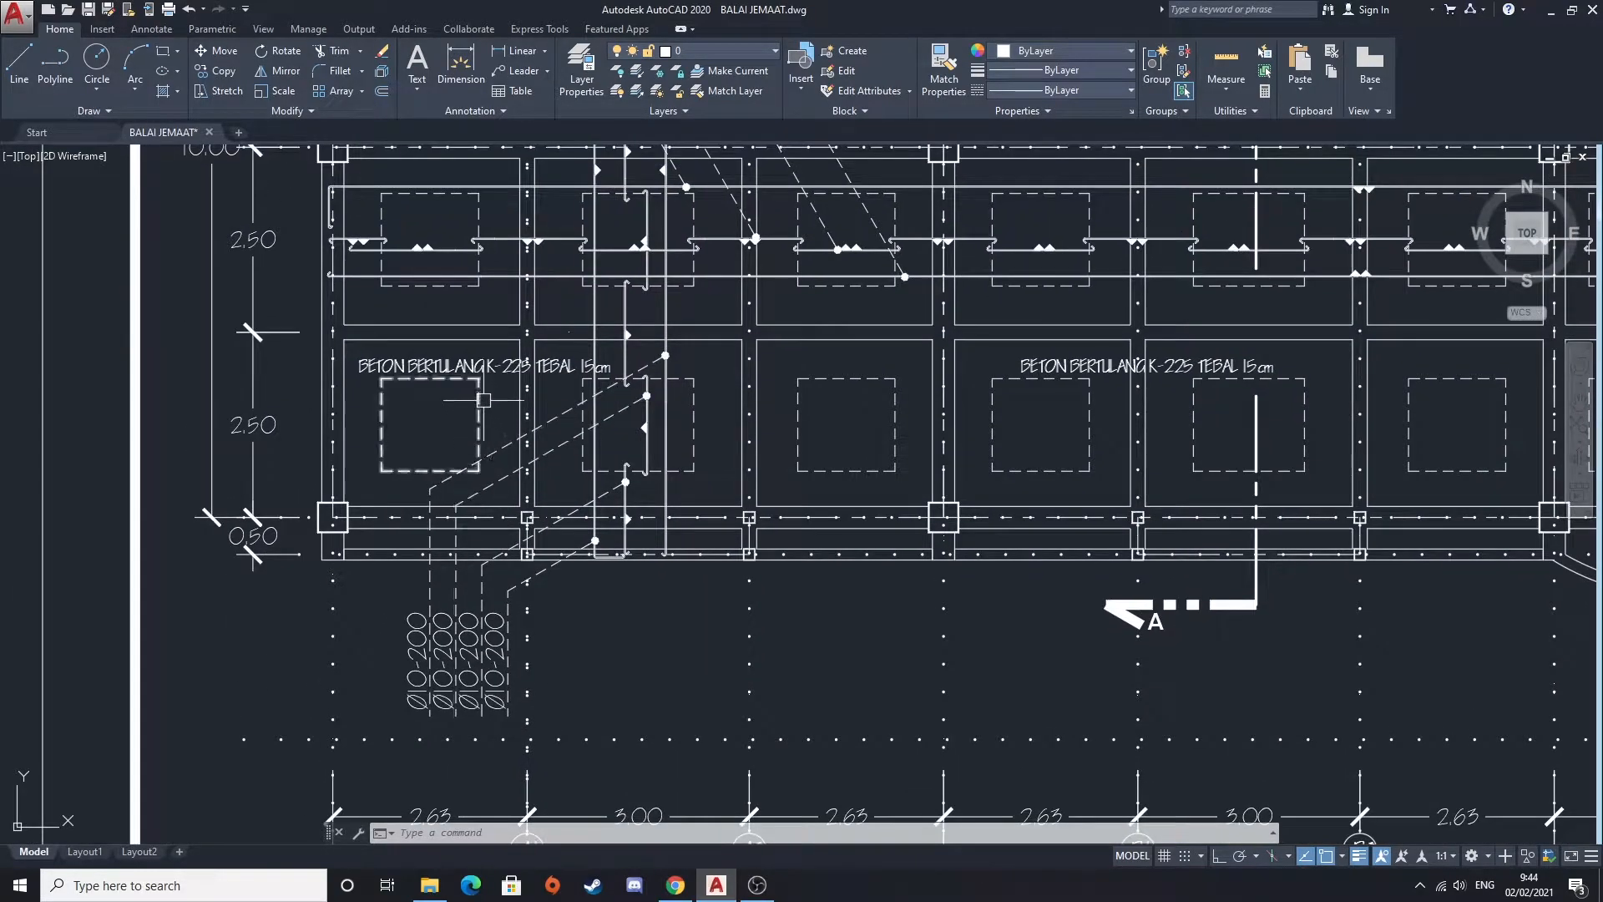
{"action": "middle_click_drag", "start_coordinate": [464, 386], "coordinate": [424, 592]}
{"action": "middle_click_drag", "start_coordinate": [424, 271], "coordinate": [298, 518]}
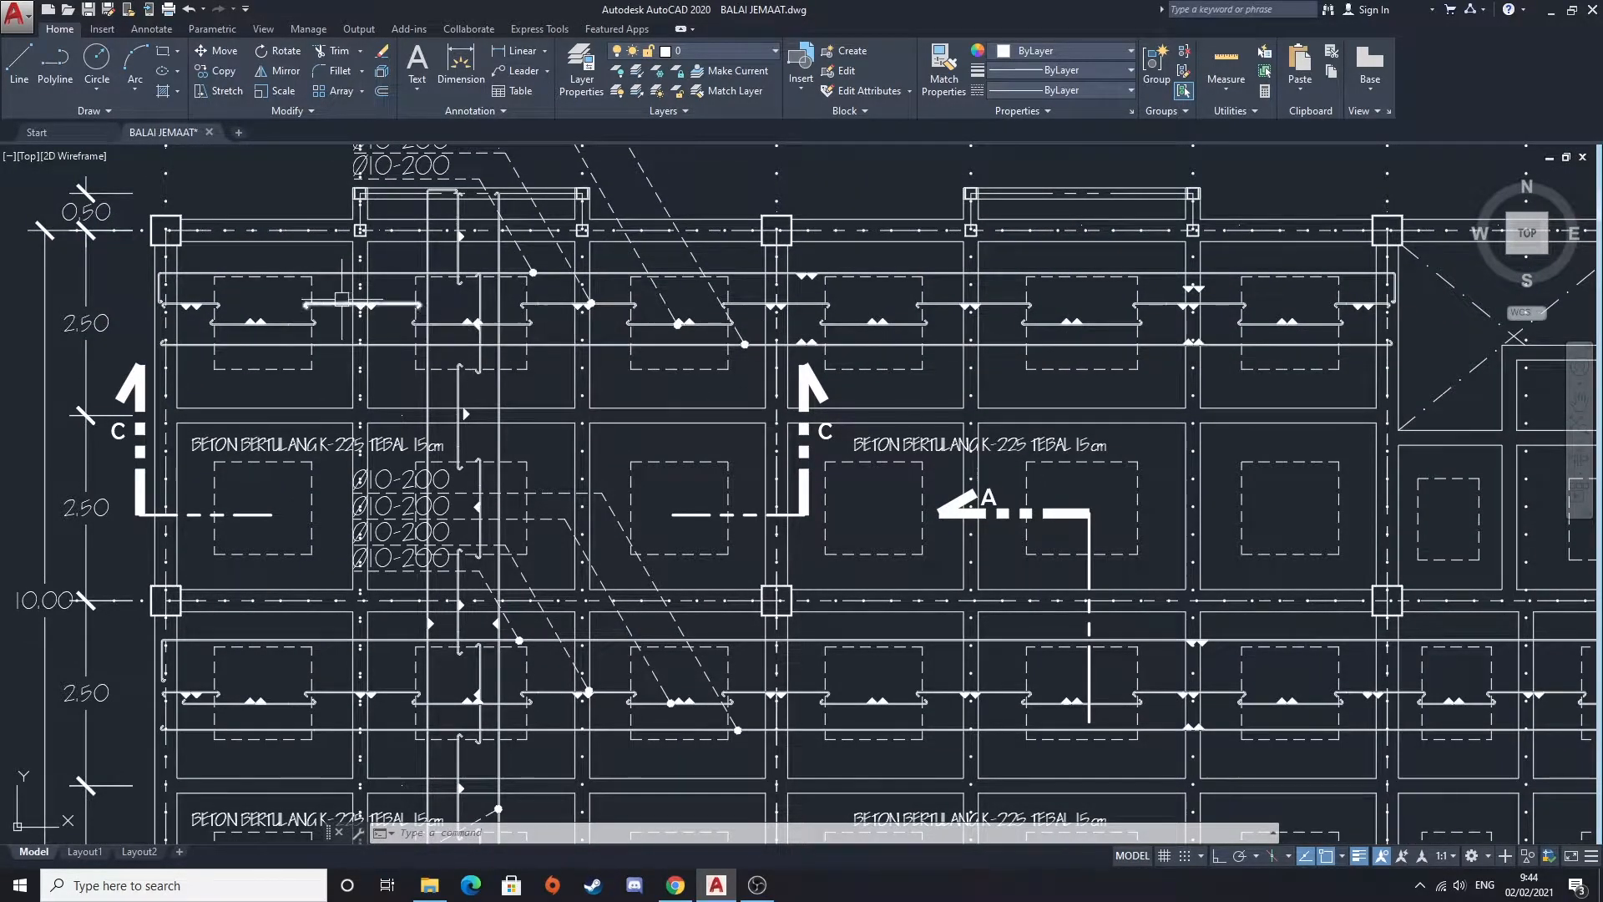
{"action": "scroll", "coordinate": [314, 302], "scroll_direction": "up", "scroll_amount": 2}
{"action": "middle_click_drag", "start_coordinate": [275, 314], "coordinate": [388, 365]}
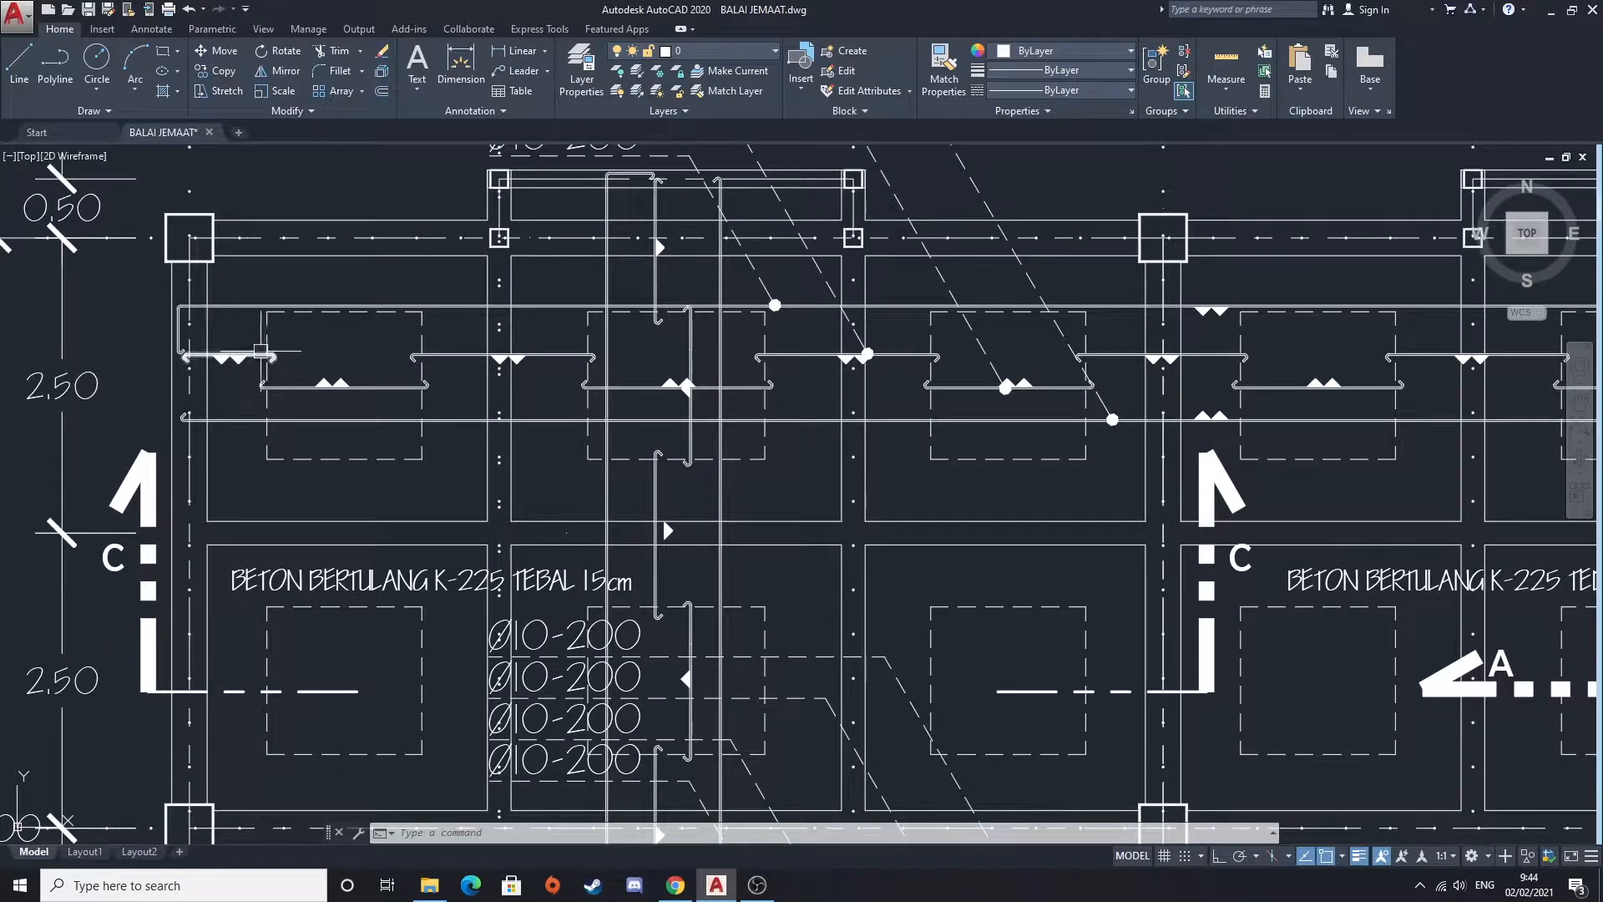
Select the horizontal reinforcement bars crossing the upper-left slab panel to point them out
{"action": "scroll", "coordinate": [306, 373], "scroll_direction": "up", "scroll_amount": 2}
{"action": "left_click", "coordinate": [311, 388]}
{"action": "left_click", "coordinate": [535, 339]}
{"action": "left_click", "coordinate": [561, 468]}
{"action": "left_click", "coordinate": [543, 405]}
{"action": "middle_click_drag", "start_coordinate": [548, 368], "coordinate": [526, 459]}
{"action": "left_click", "coordinate": [543, 372]}
{"action": "left_click", "coordinate": [524, 324]}
{"action": "scroll", "coordinate": [523, 321], "scroll_direction": "down", "scroll_amount": 2}
{"action": "middle_click_drag", "start_coordinate": [875, 383], "coordinate": [622, 436]}
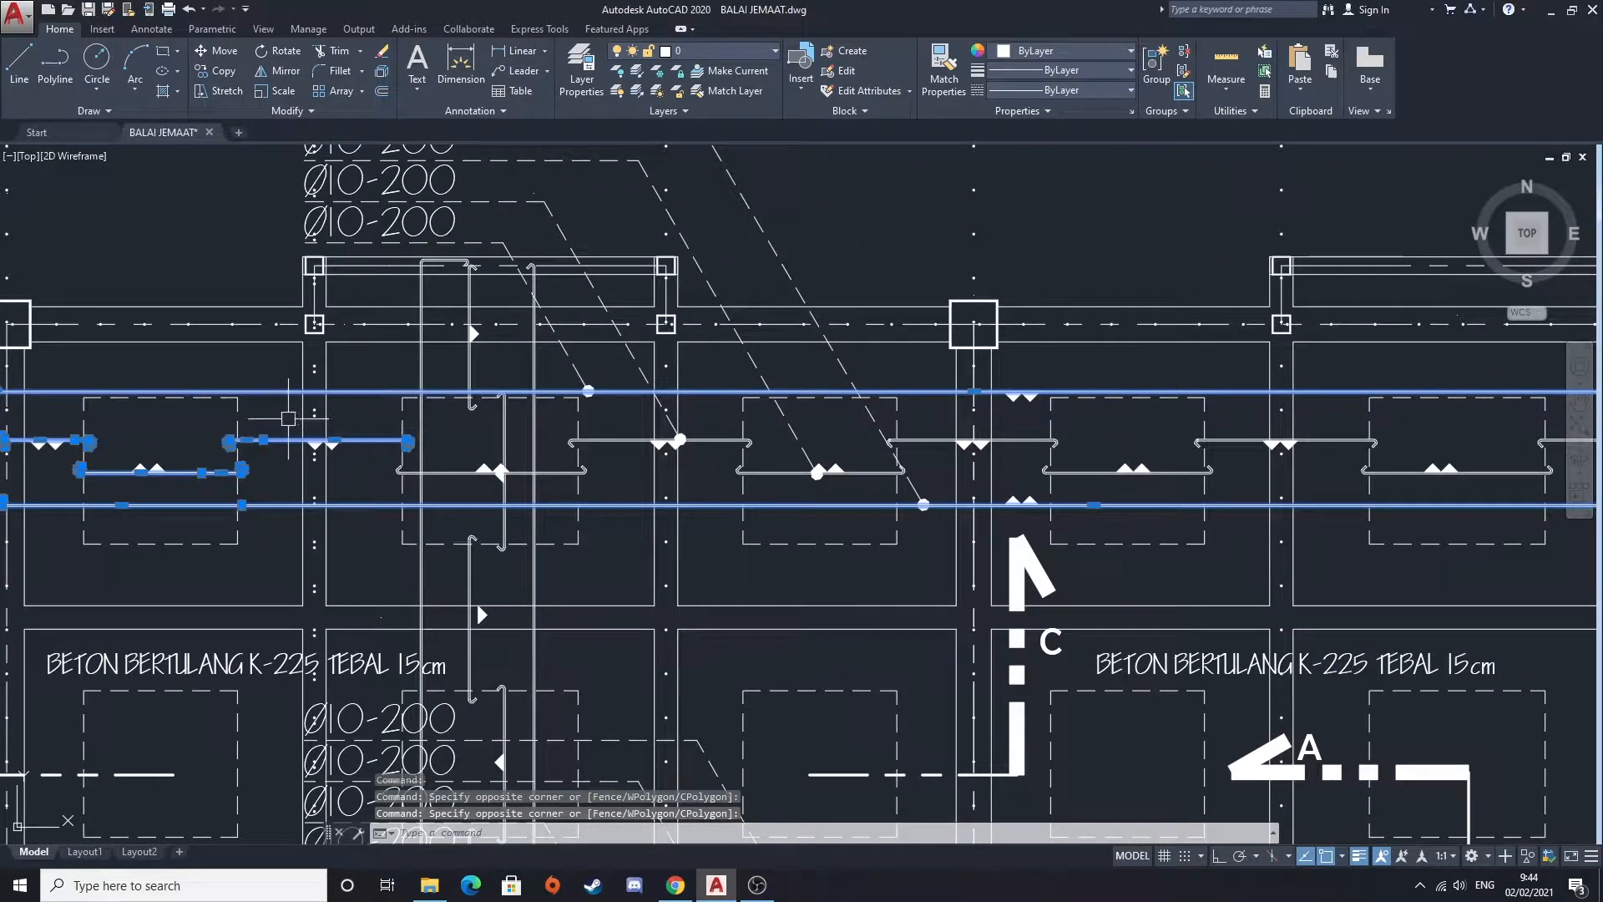
Highlight the dashed rectangle in the upper-left slab panel and clear the selection
{"action": "left_click", "coordinate": [238, 414]}
{"action": "middle_click_drag", "start_coordinate": [281, 400], "coordinate": [462, 388]}
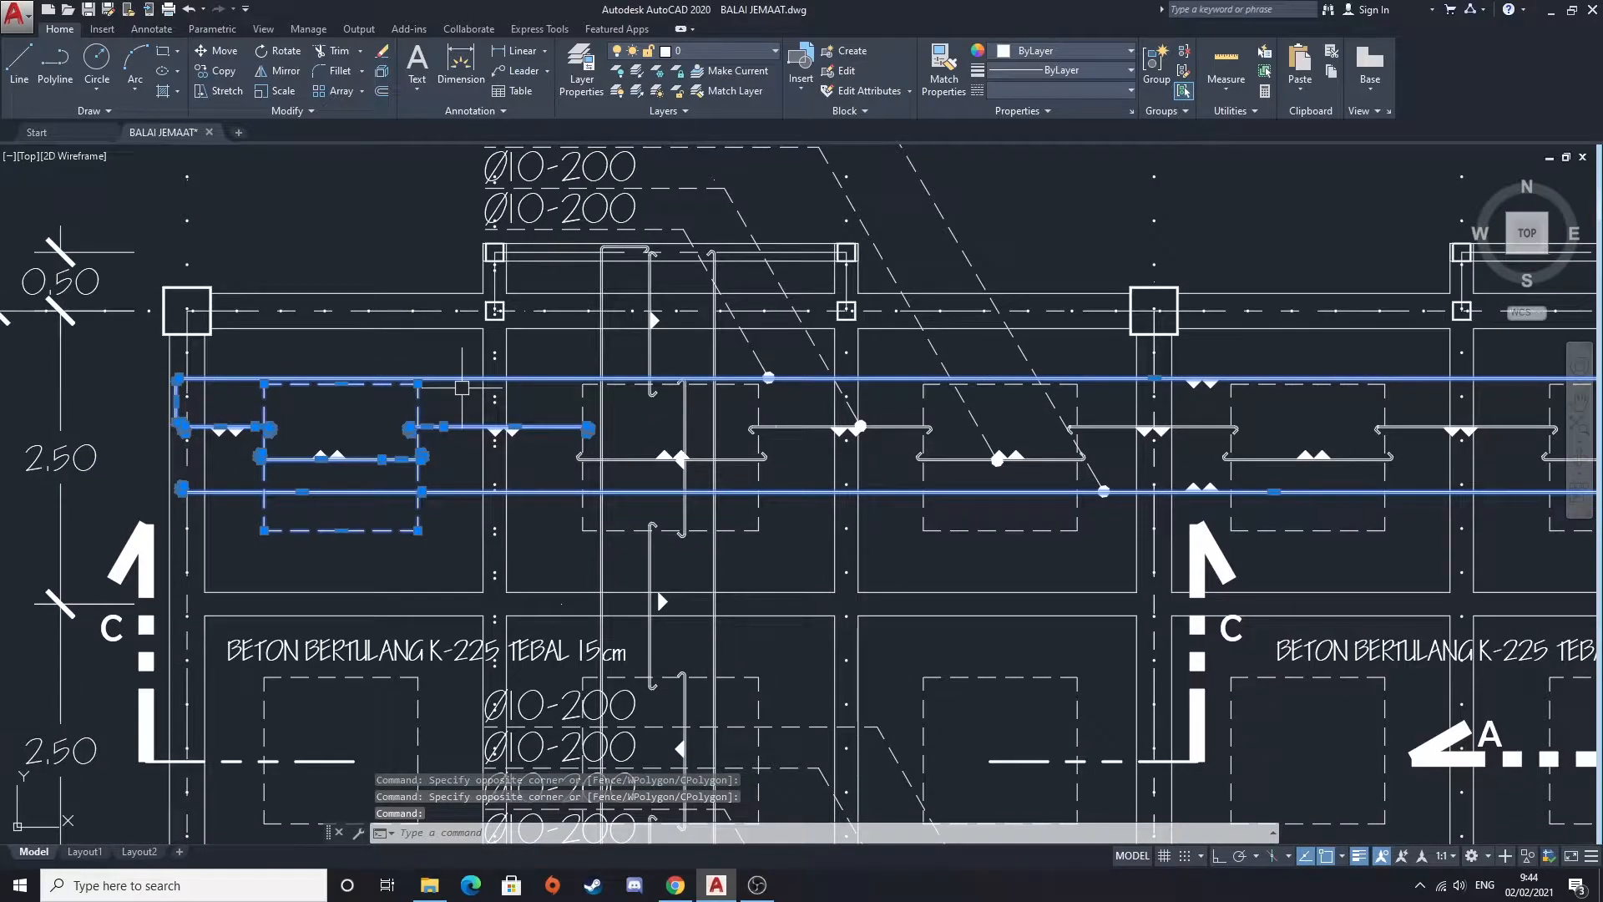
{"action": "key", "text": "Escape"}
{"action": "left_click", "coordinate": [420, 398]}
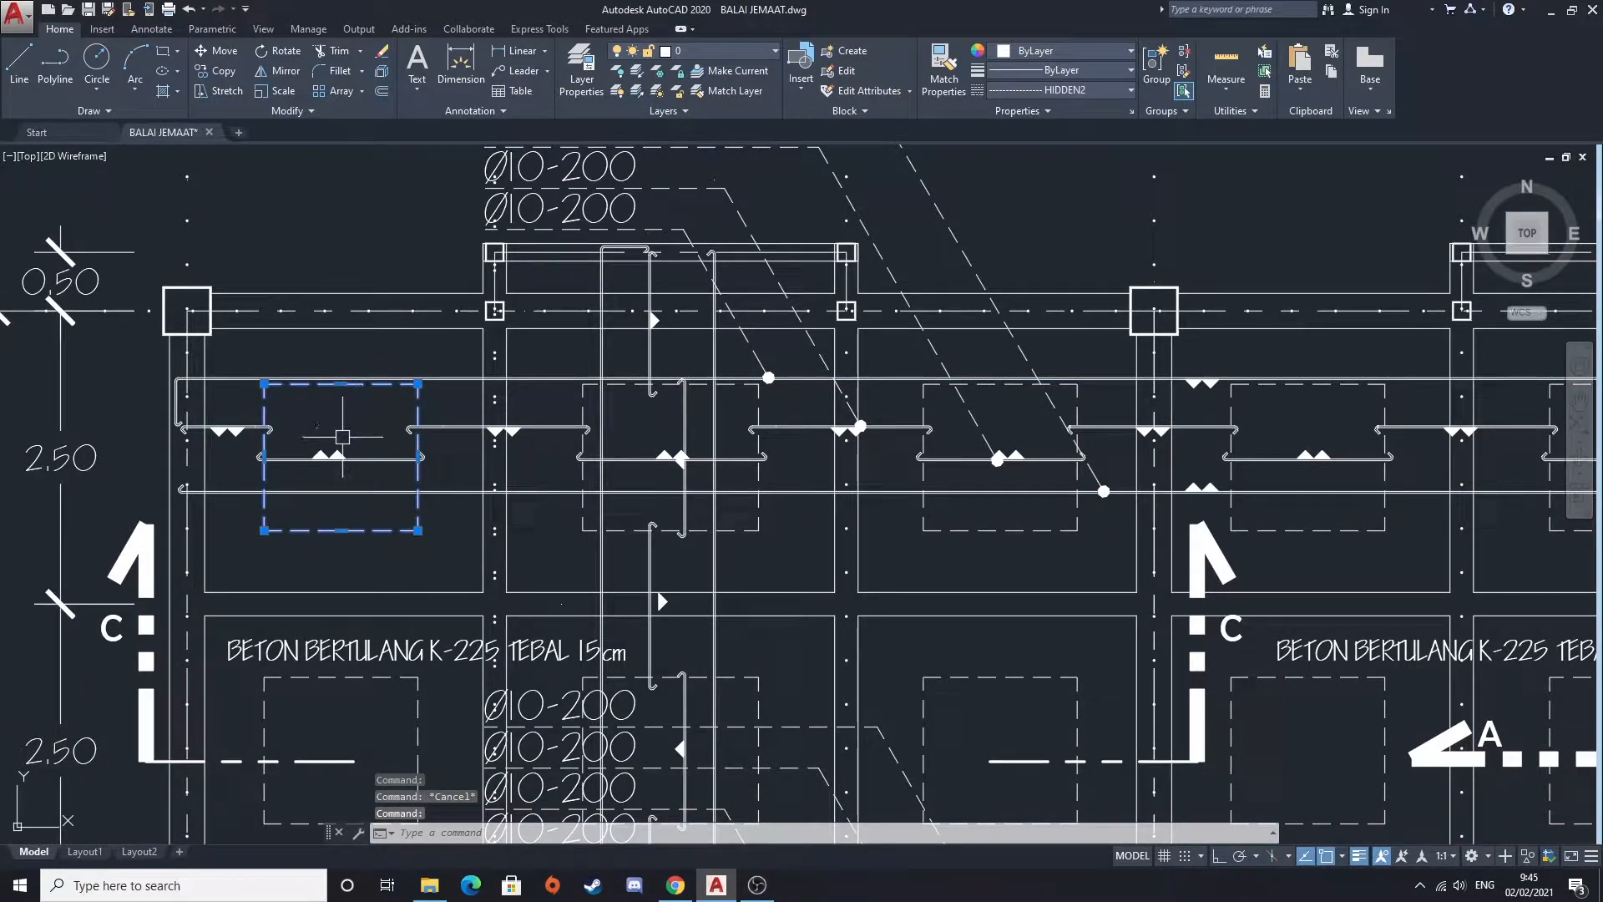
{"action": "key", "text": "Escape"}
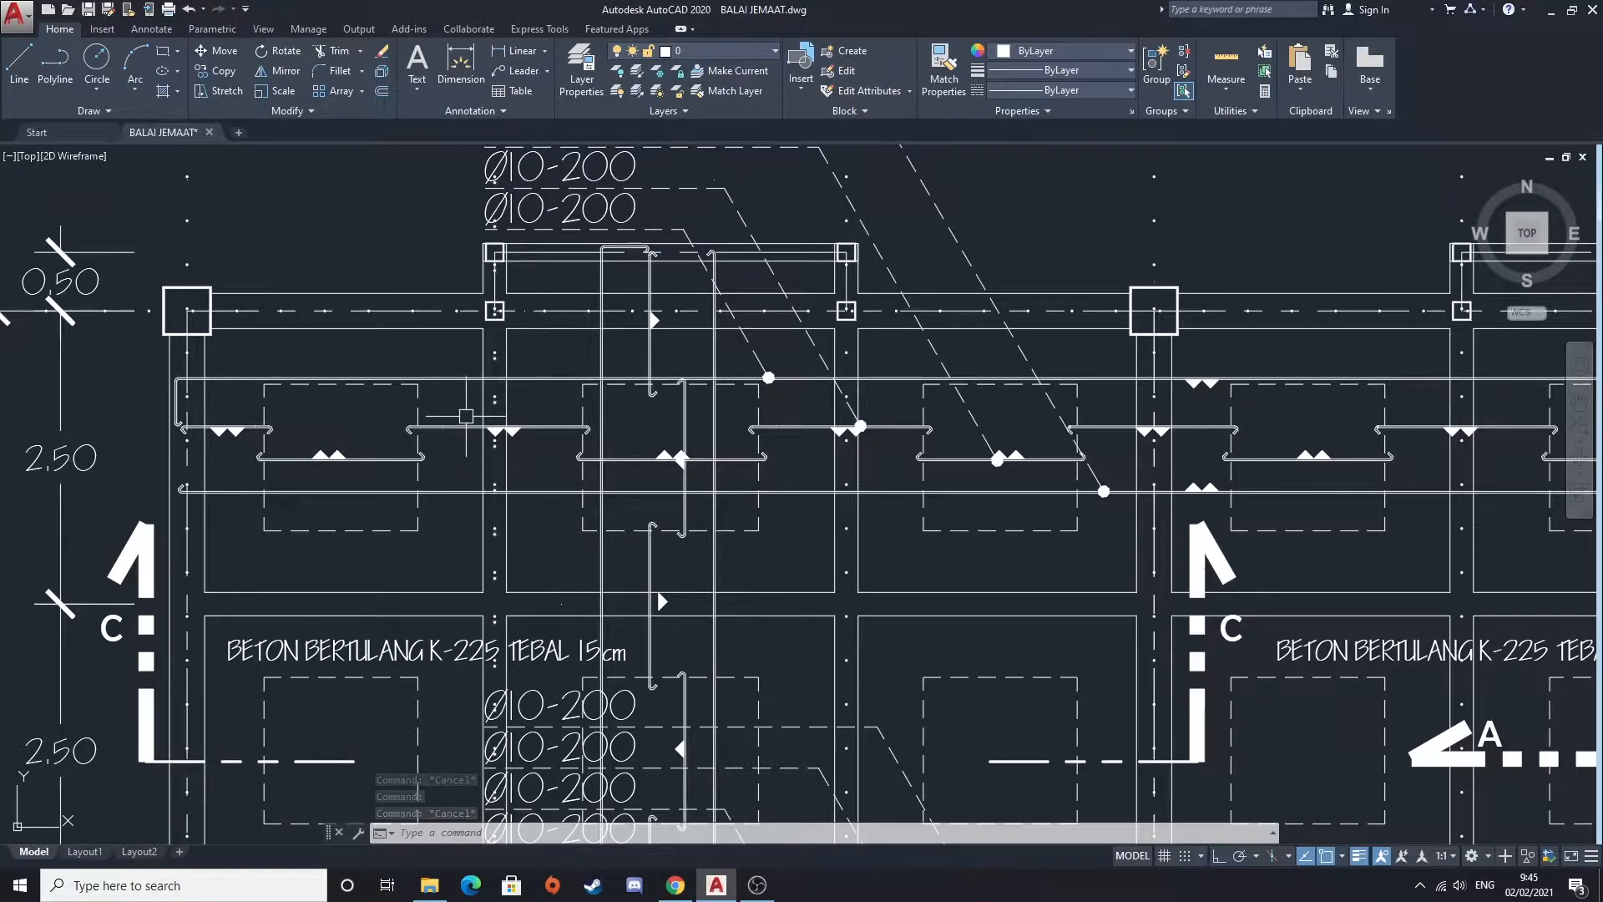
{"action": "type", "text": "l"}
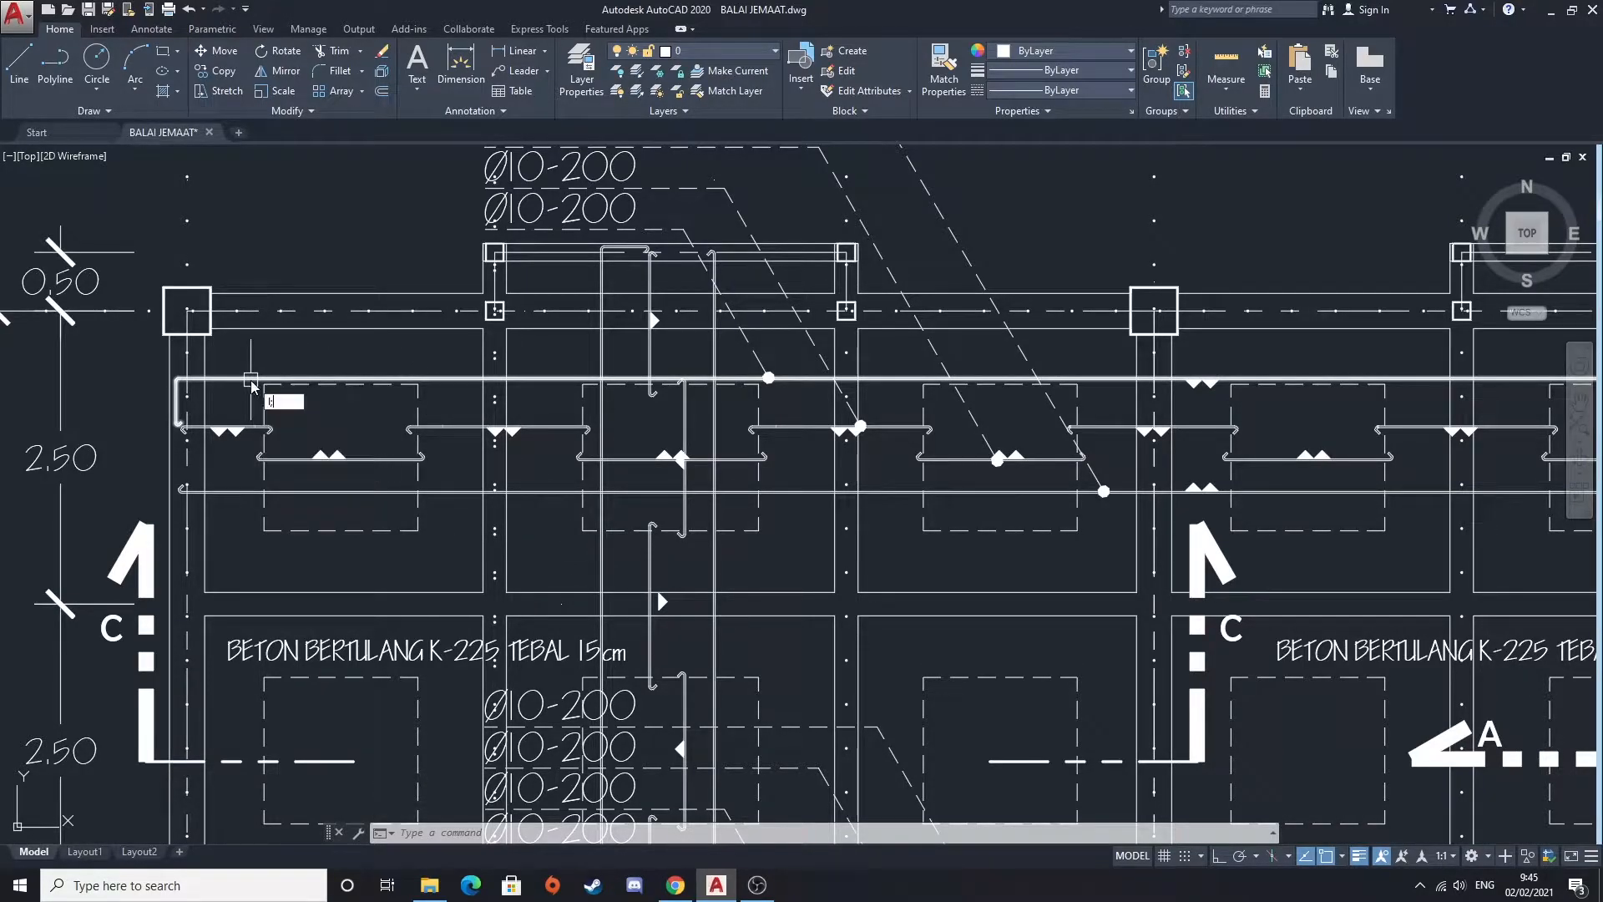
{"action": "key", "text": "Return"}
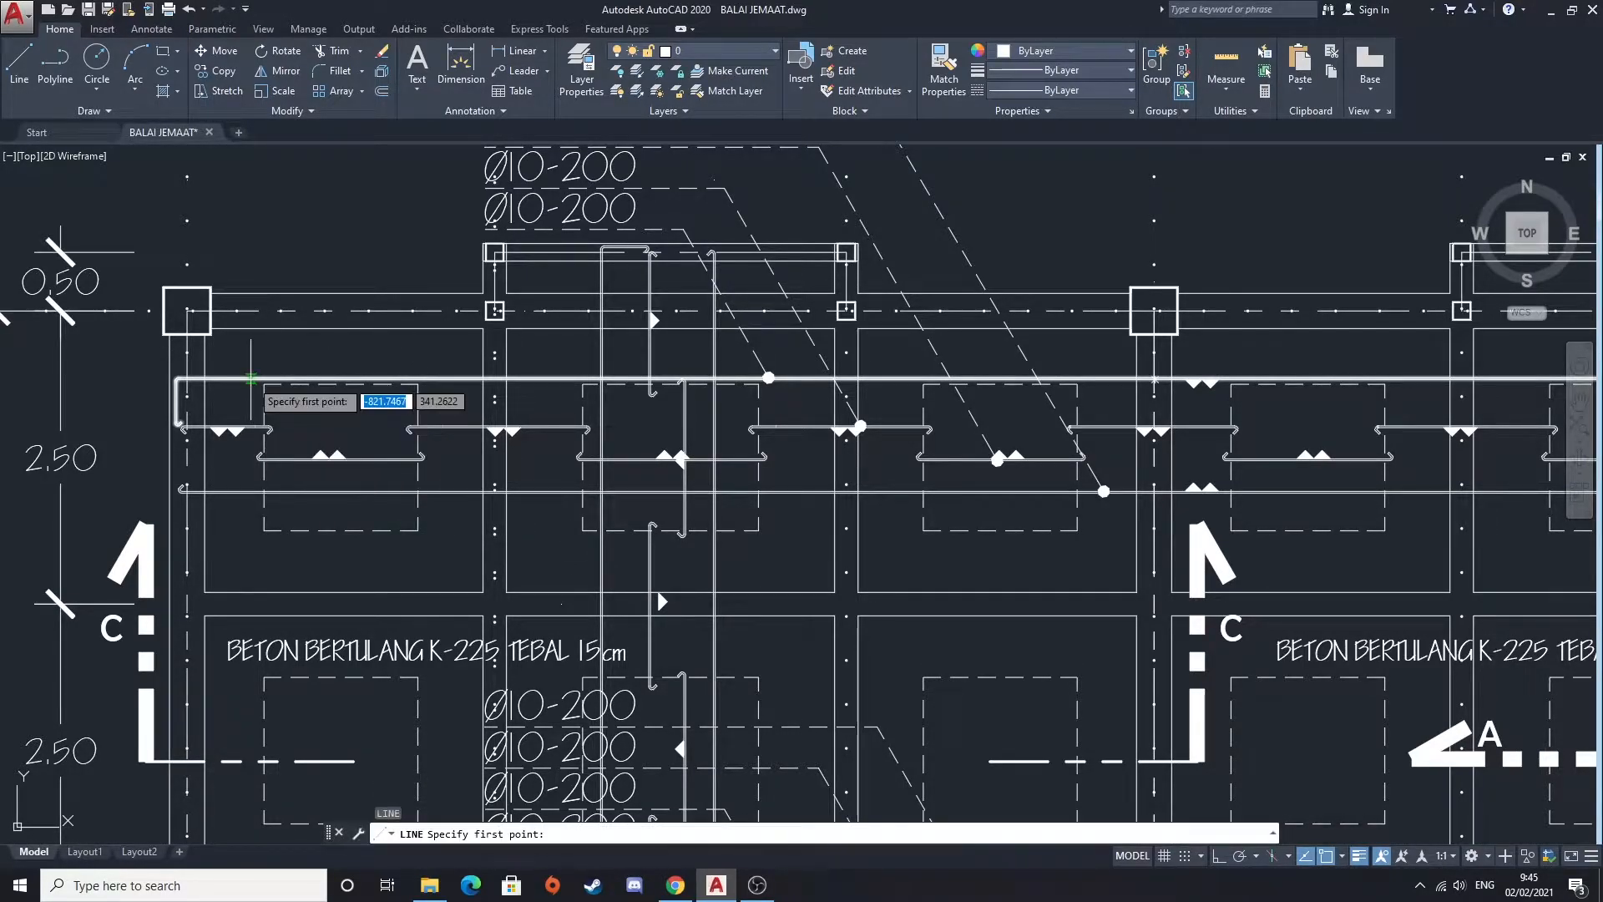
{"action": "left_click", "coordinate": [185, 406]}
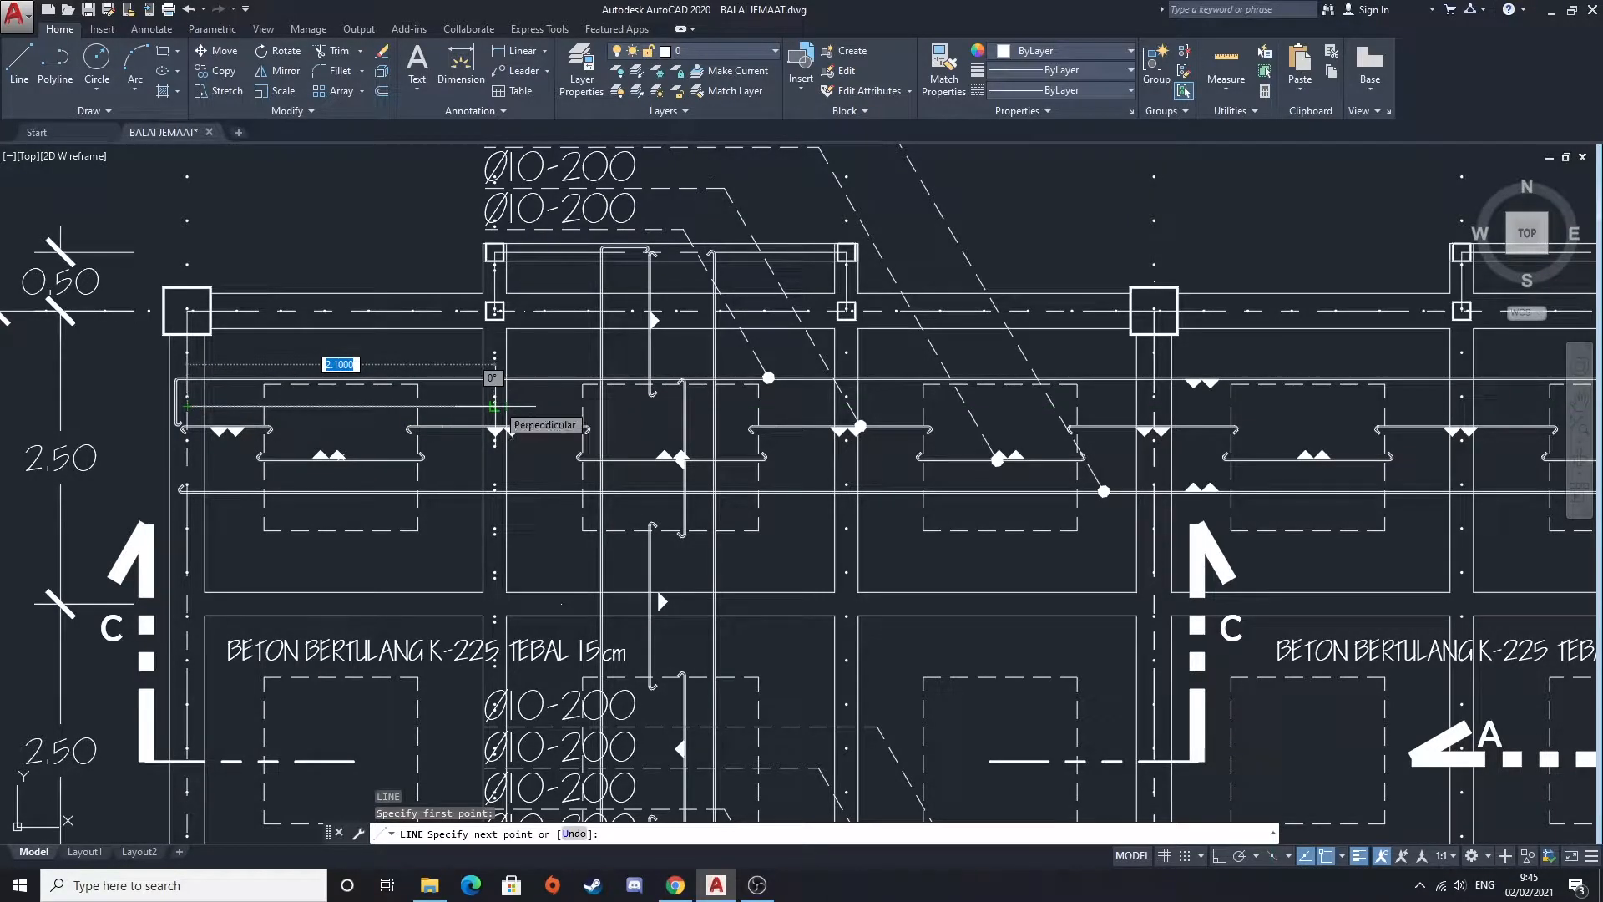
{"action": "key", "text": "Escape"}
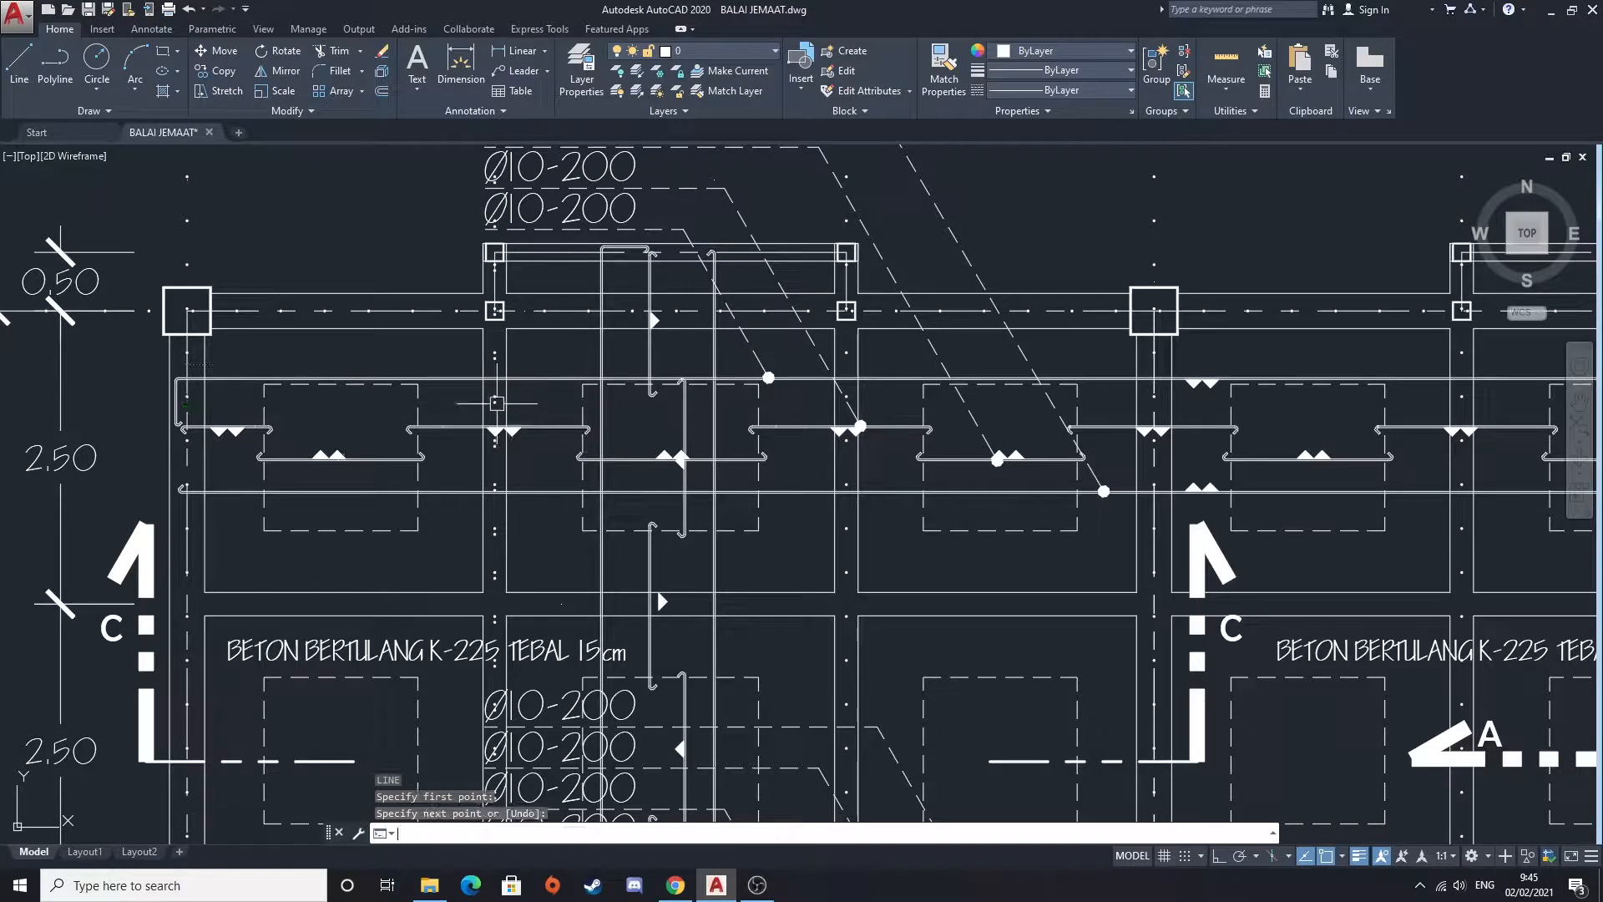
Examine the remaining bays of the second-floor slab plan through to the neighbouring slab section sheet
{"action": "scroll", "coordinate": [595, 308], "scroll_direction": "down", "scroll_amount": 6}
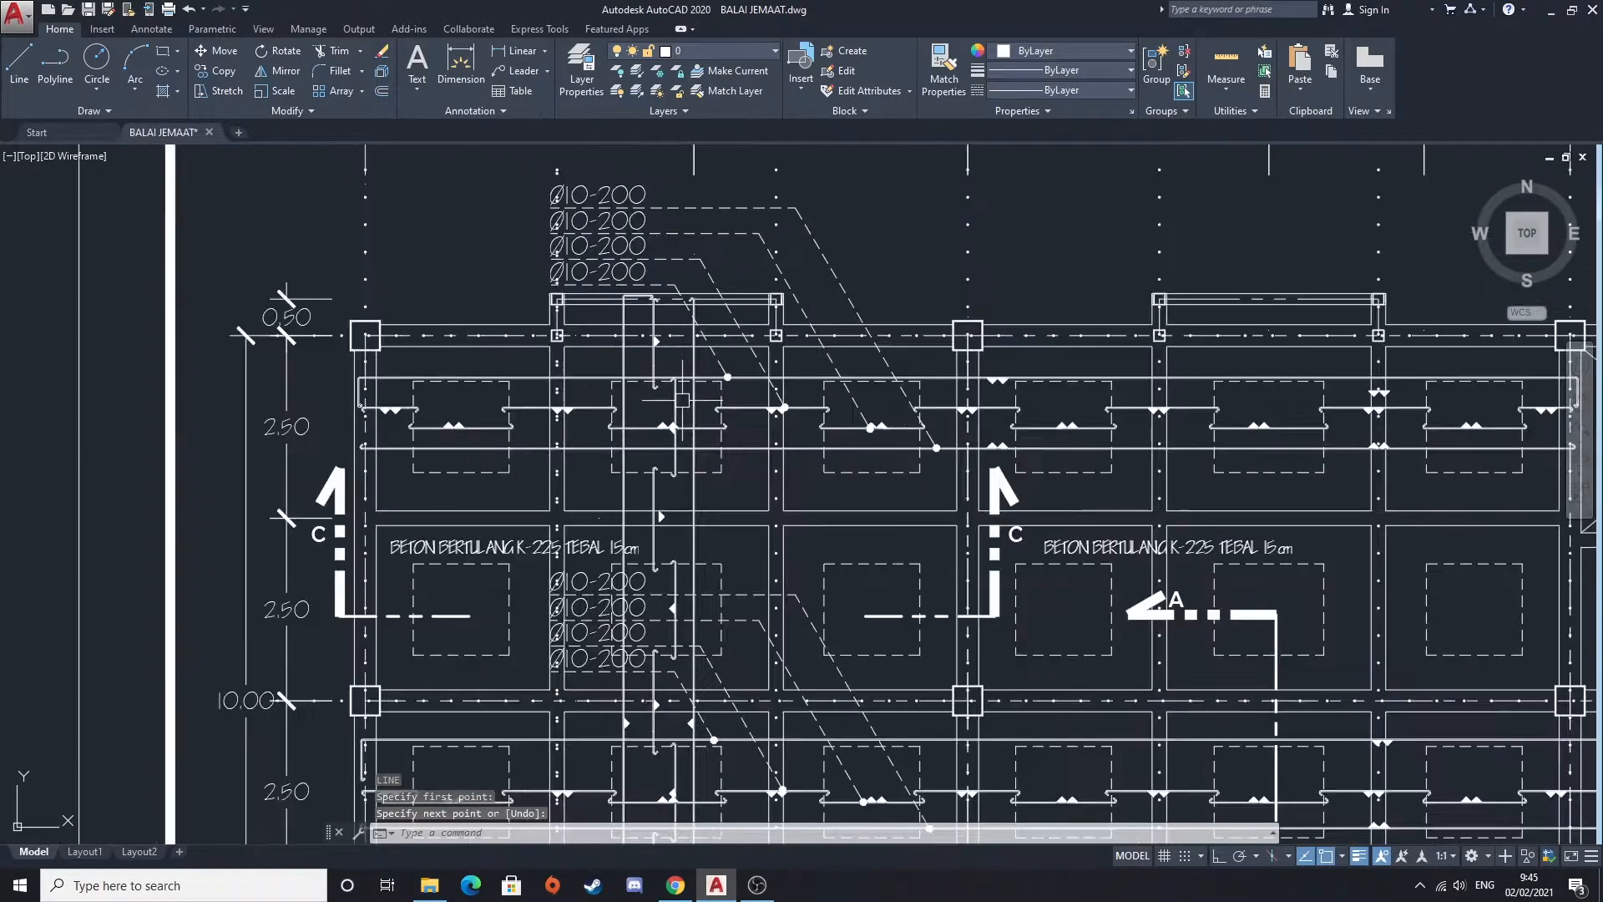
{"action": "mouse_move", "coordinate": [878, 414]}
{"action": "middle_mouse_down"}
{"action": "mouse_move", "coordinate": [507, 317]}
{"action": "mouse_move", "coordinate": [775, 437]}
{"action": "mouse_move", "coordinate": [687, 514]}
{"action": "middle_mouse_up"}
{"action": "middle_click_drag", "start_coordinate": [870, 462], "coordinate": [753, 333]}
{"action": "middle_click_drag", "start_coordinate": [490, 390], "coordinate": [803, 524]}
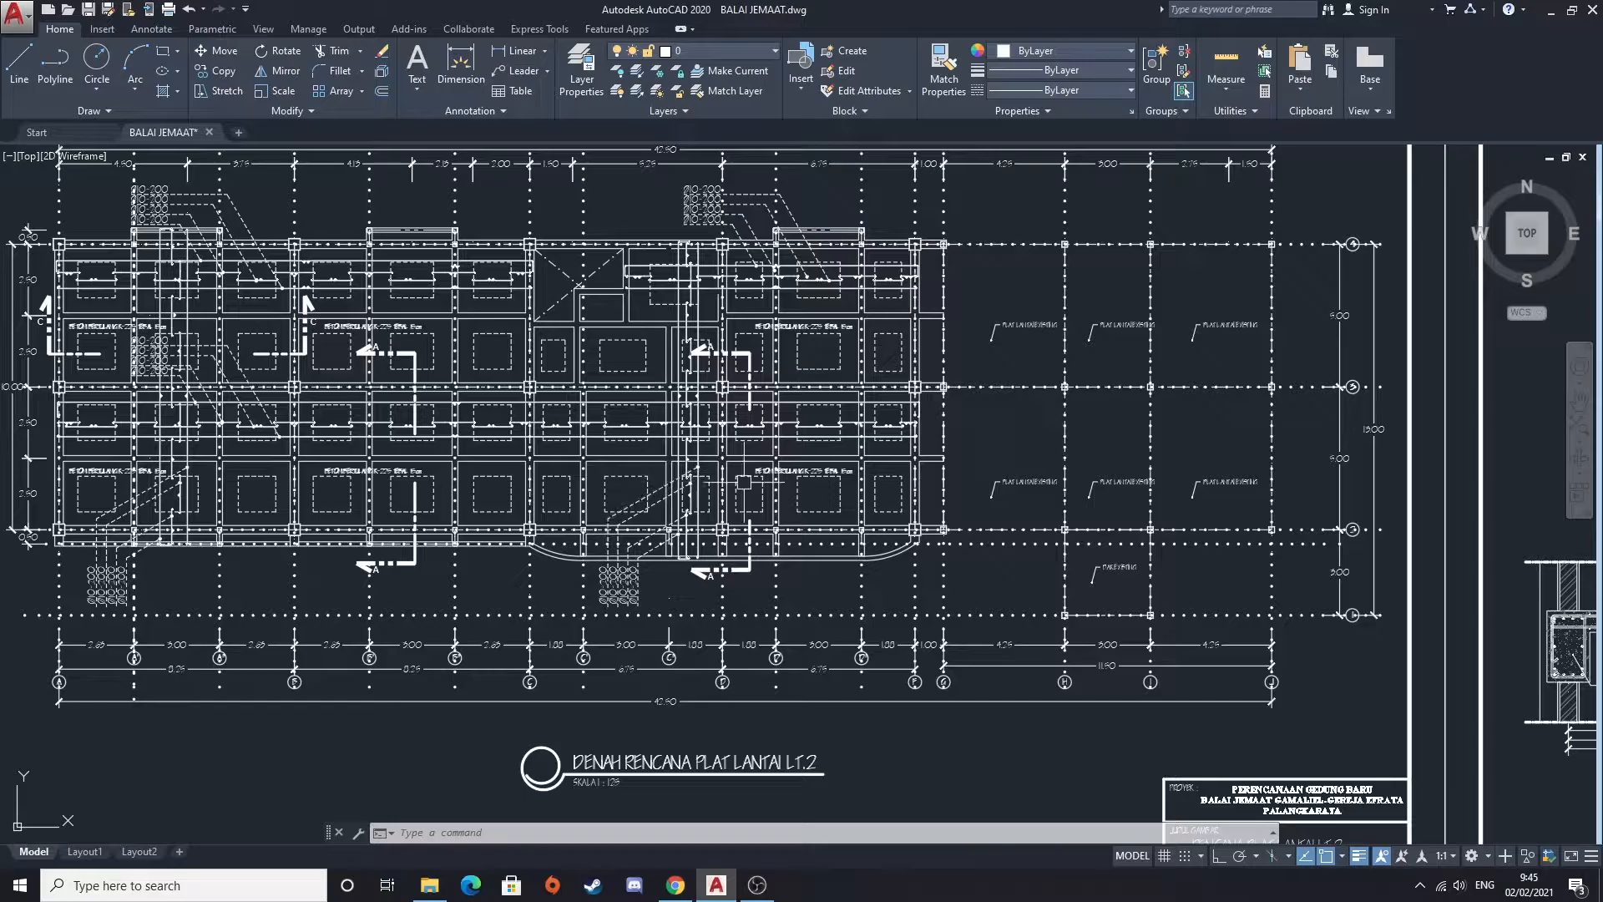
{"action": "scroll", "coordinate": [668, 597], "scroll_direction": "down", "scroll_amount": 2}
{"action": "mouse_move", "coordinate": [669, 598]}
{"action": "middle_mouse_down"}
{"action": "mouse_move", "coordinate": [756, 517]}
{"action": "mouse_move", "coordinate": [653, 536]}
{"action": "middle_mouse_up"}
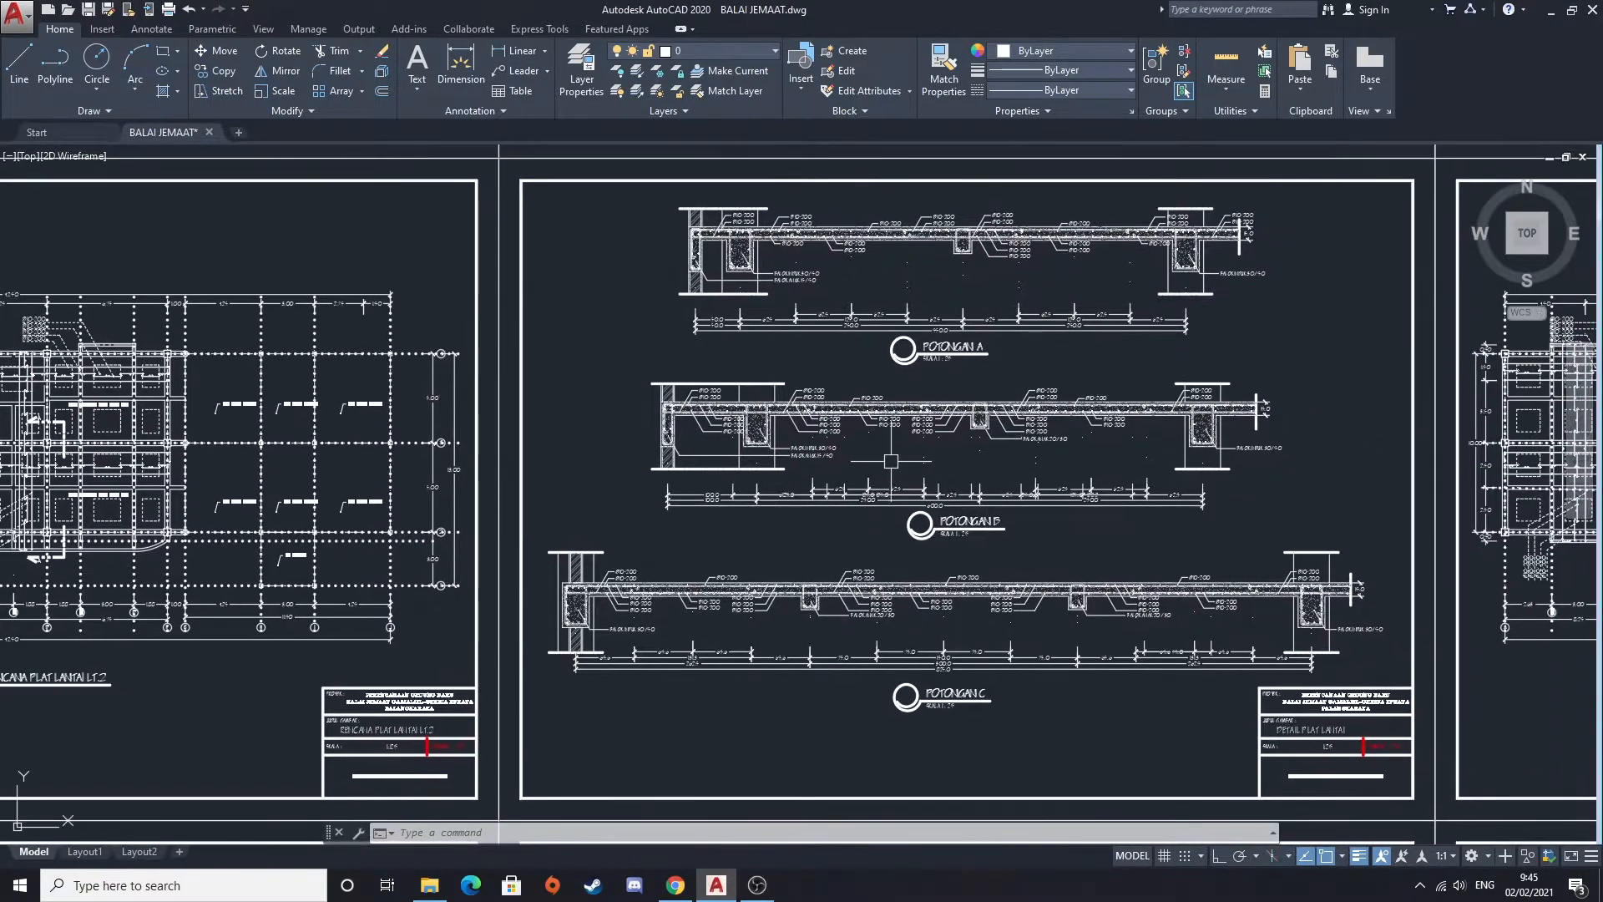
Examine the reinforcement callouts and concrete slab in section POTONGAN A on the slab detail sheet
{"action": "mouse_move", "coordinate": [960, 485]}
{"action": "middle_mouse_down"}
{"action": "mouse_move", "coordinate": [201, 493]}
{"action": "mouse_move", "coordinate": [855, 493]}
{"action": "middle_mouse_up"}
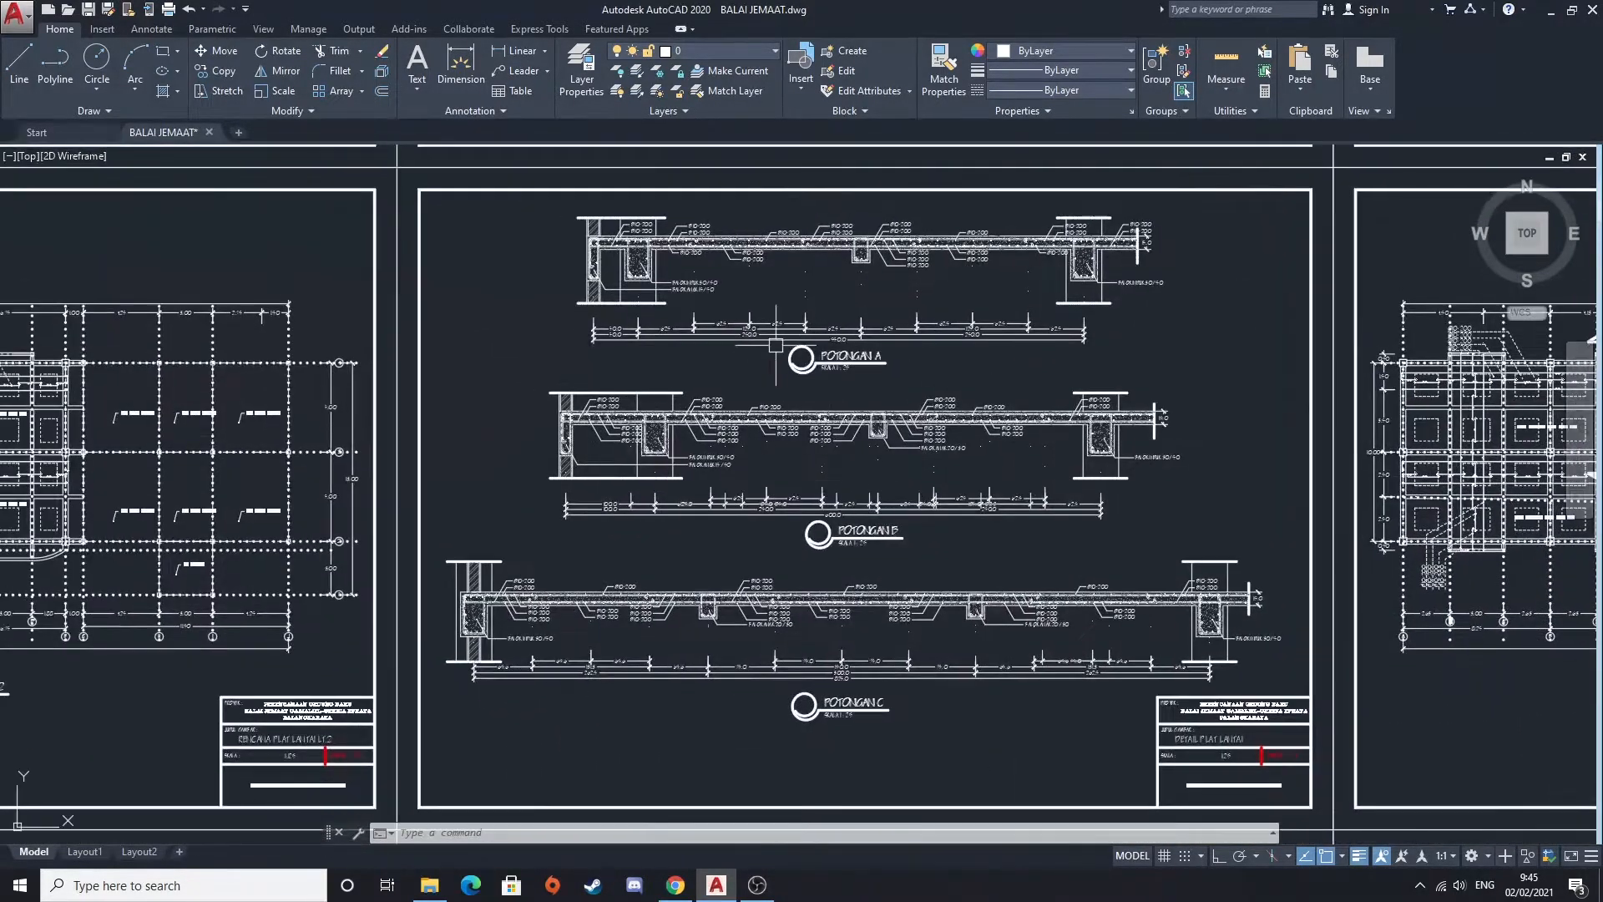
{"action": "scroll", "coordinate": [755, 208], "scroll_direction": "up", "scroll_amount": 2}
{"action": "scroll", "coordinate": [720, 238], "scroll_direction": "up", "scroll_amount": 2}
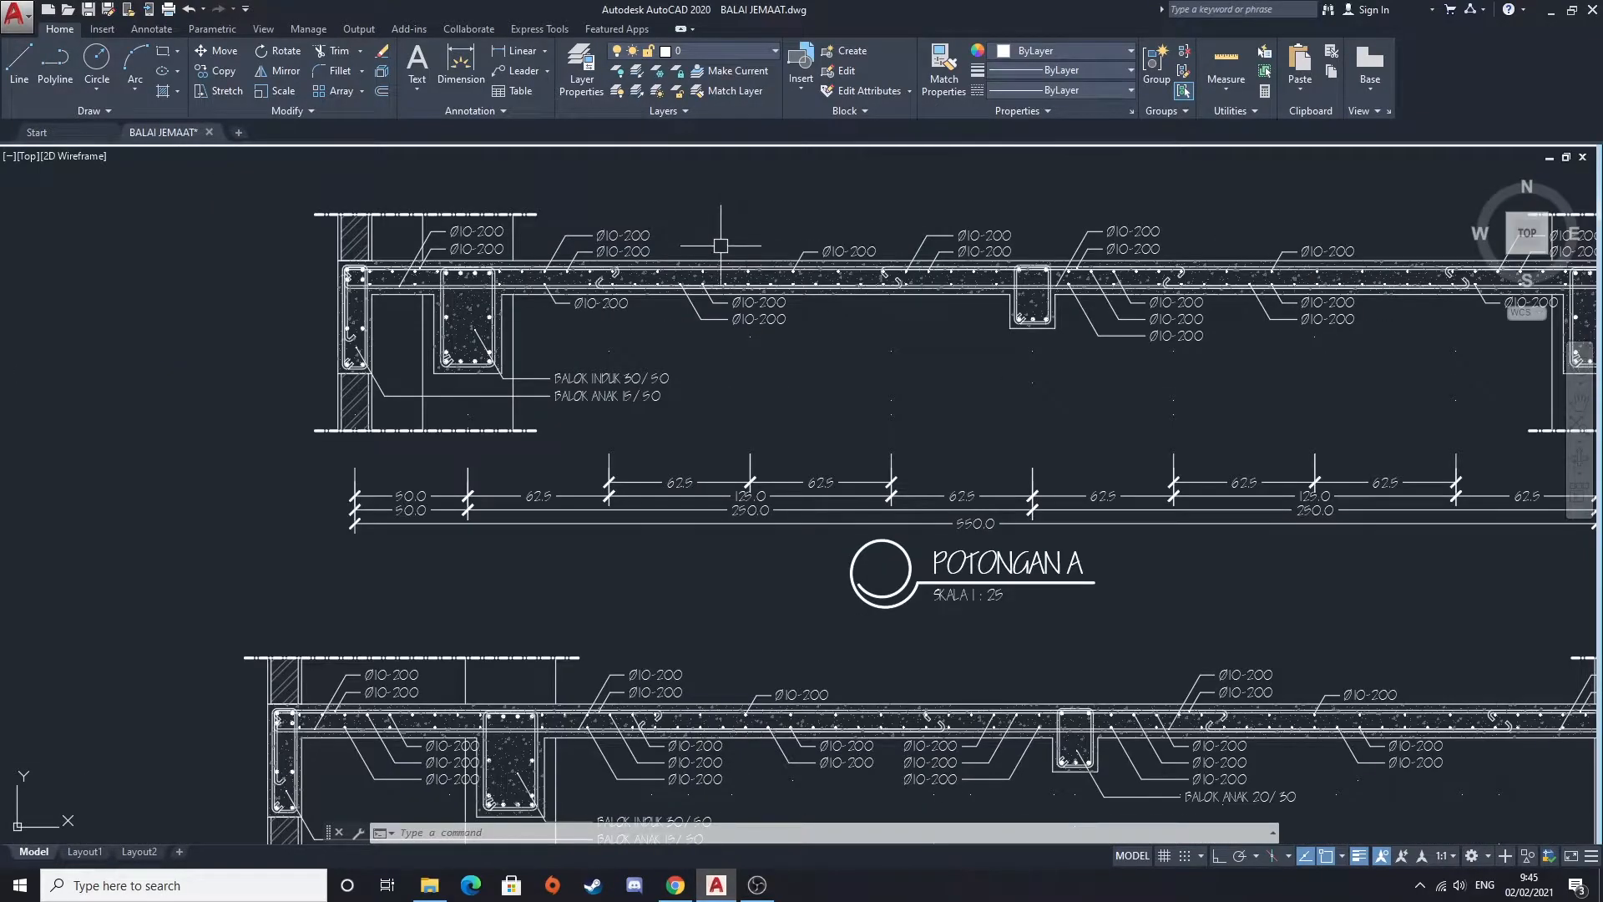
{"action": "scroll", "coordinate": [740, 315], "scroll_direction": "down", "scroll_amount": 2}
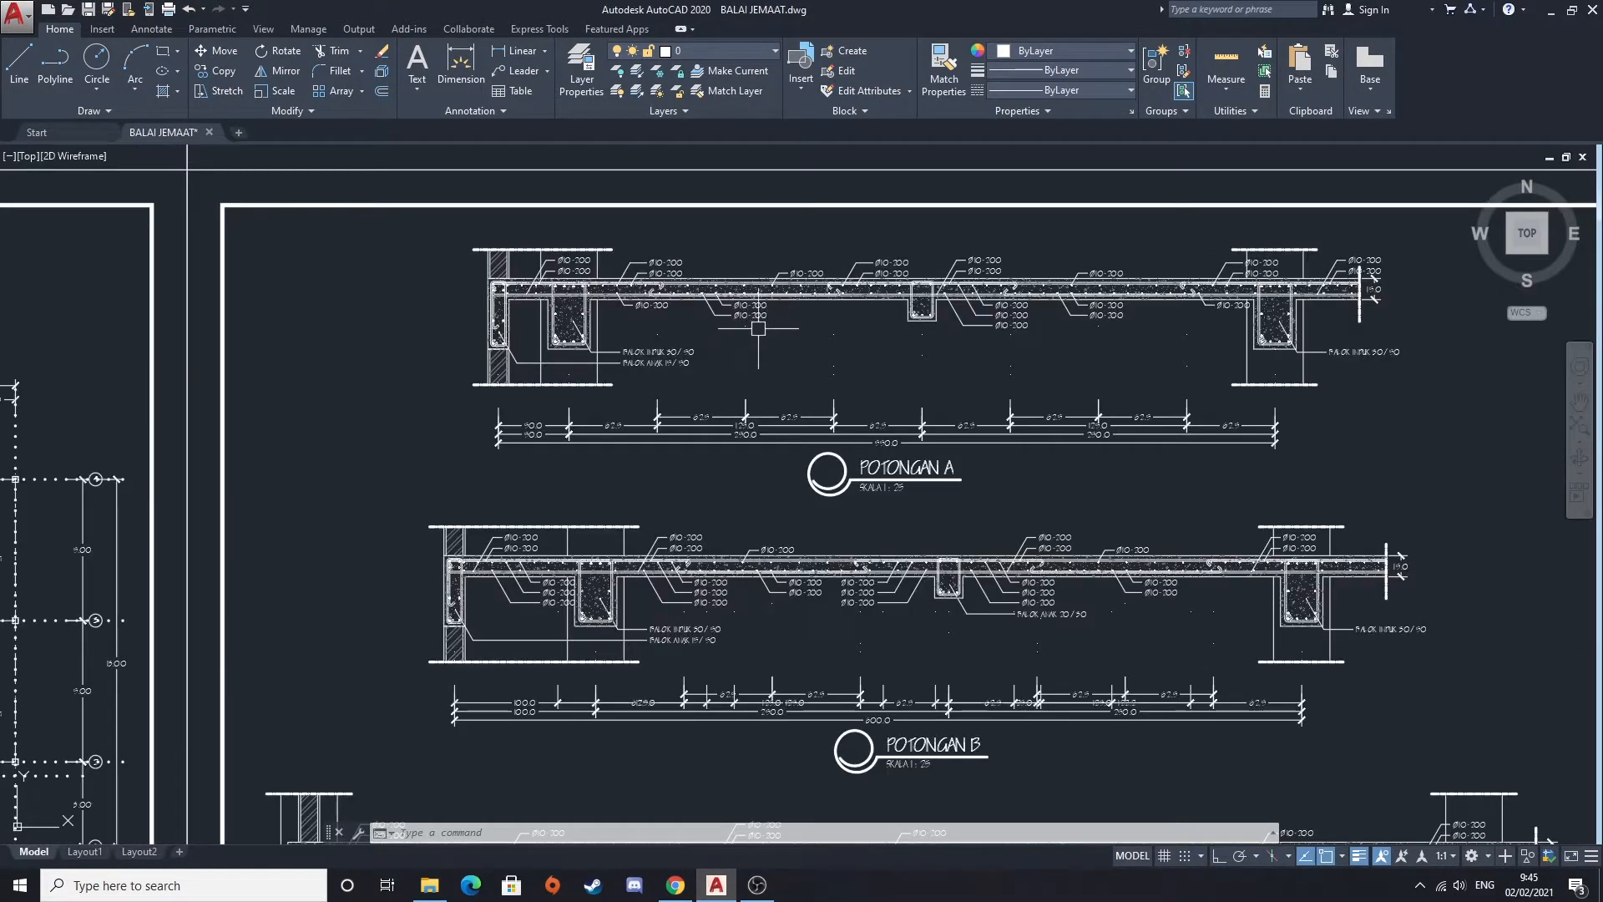
{"action": "scroll", "coordinate": [758, 328], "scroll_direction": "down", "scroll_amount": 1}
{"action": "scroll", "coordinate": [925, 391], "scroll_direction": "up", "scroll_amount": 2}
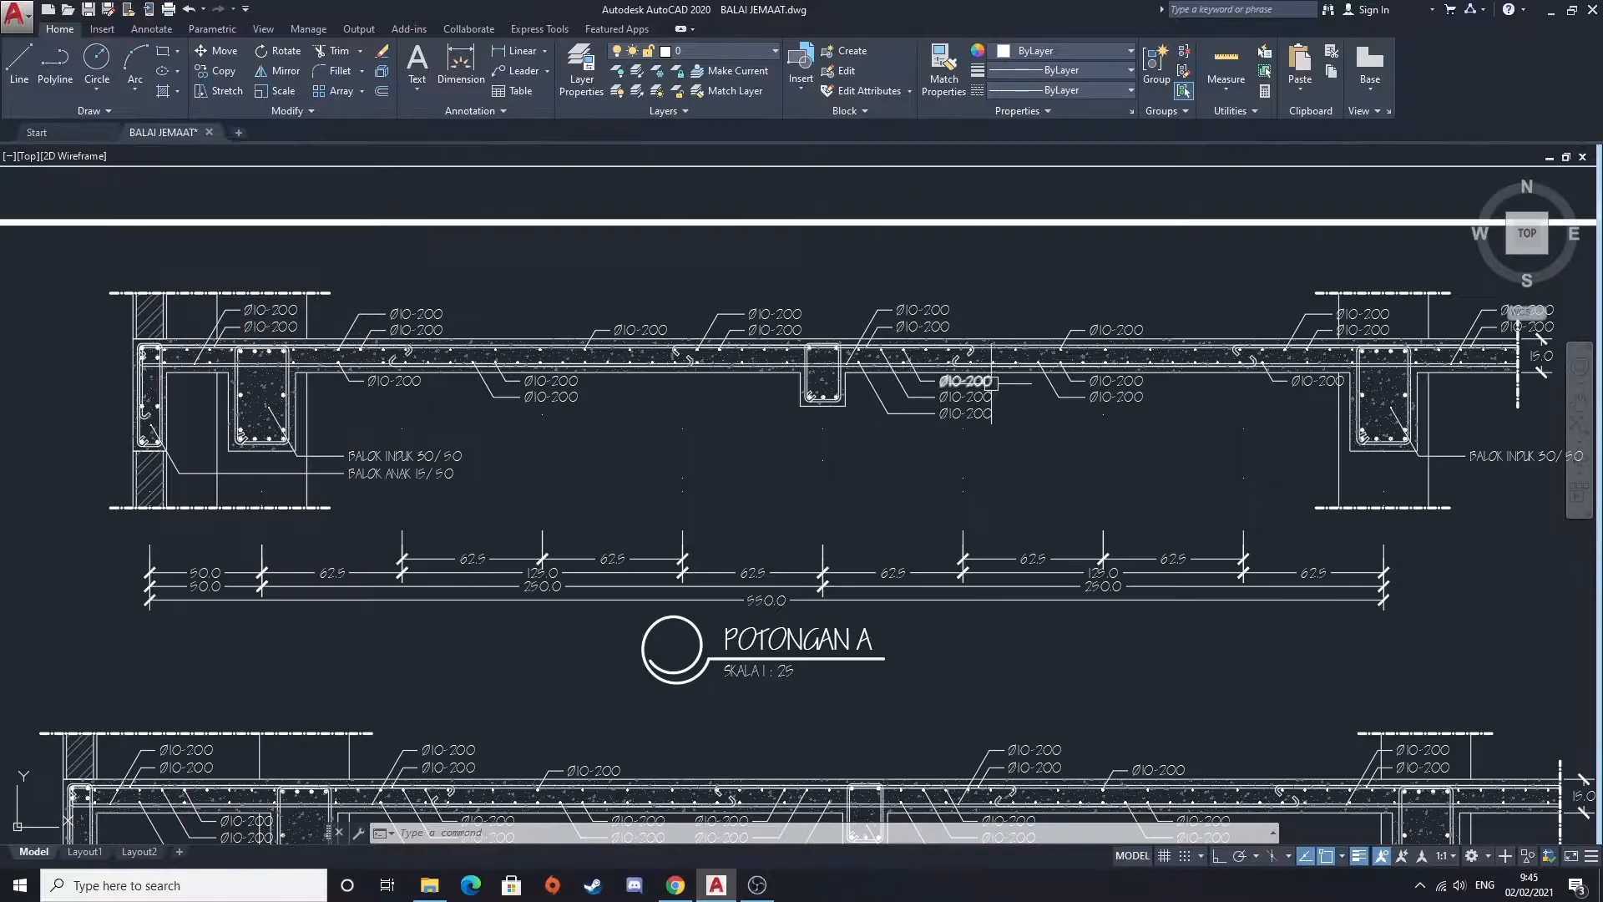
{"action": "scroll", "coordinate": [397, 350], "scroll_direction": "up", "scroll_amount": 5}
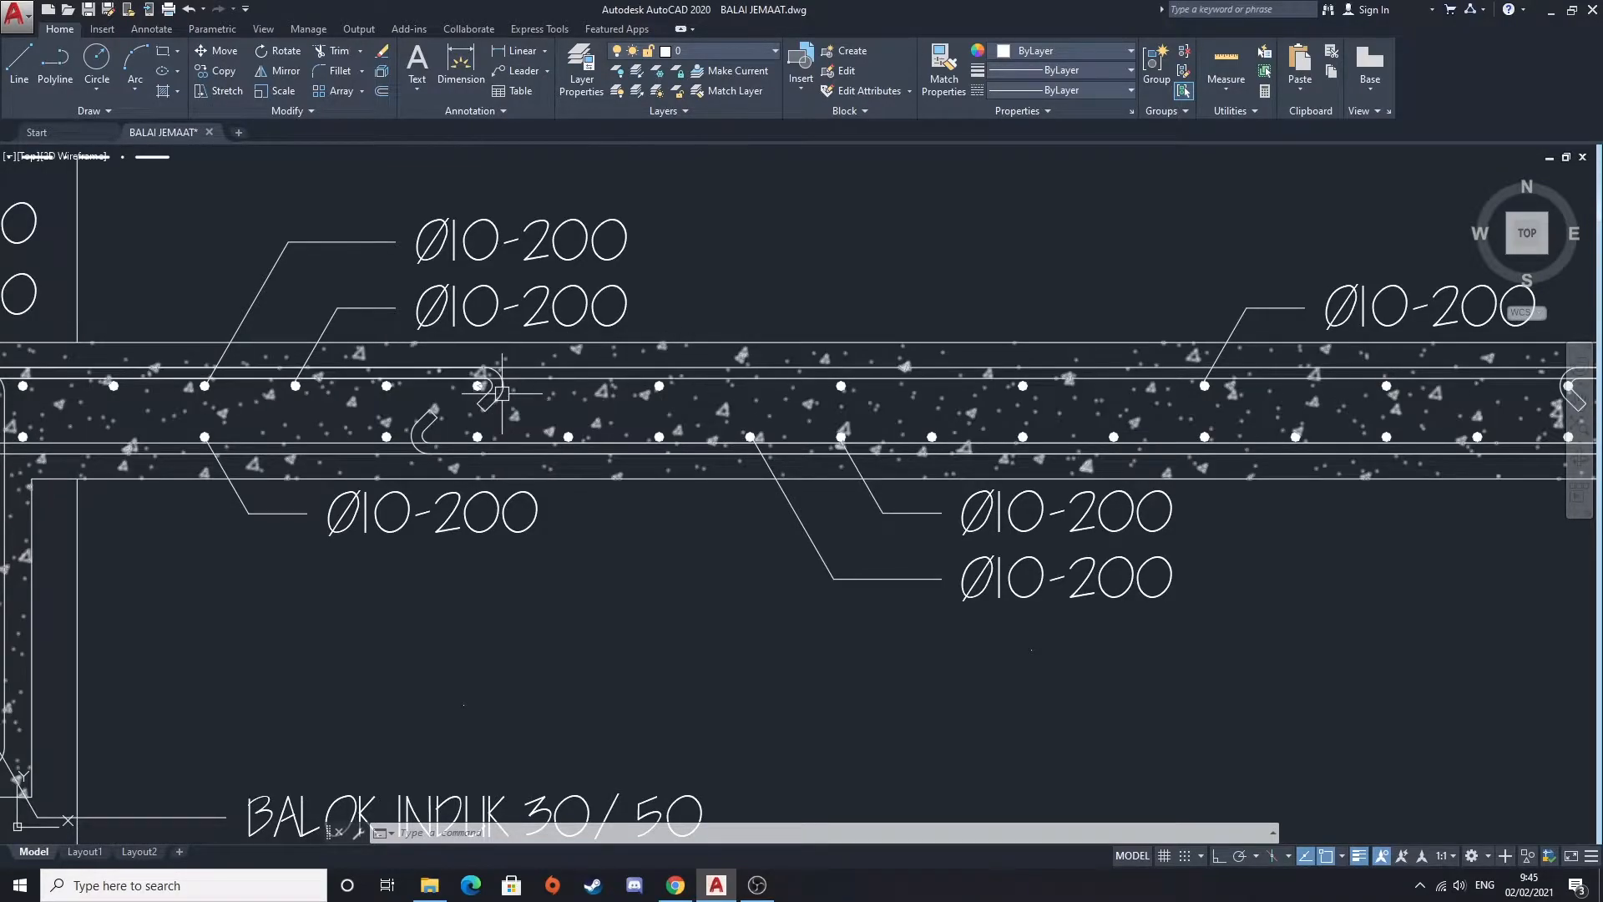
Select the hooked ends of the upper and lower slab bars in section POTONGAN A to point them out
{"action": "scroll", "coordinate": [488, 406], "scroll_direction": "up", "scroll_amount": 7}
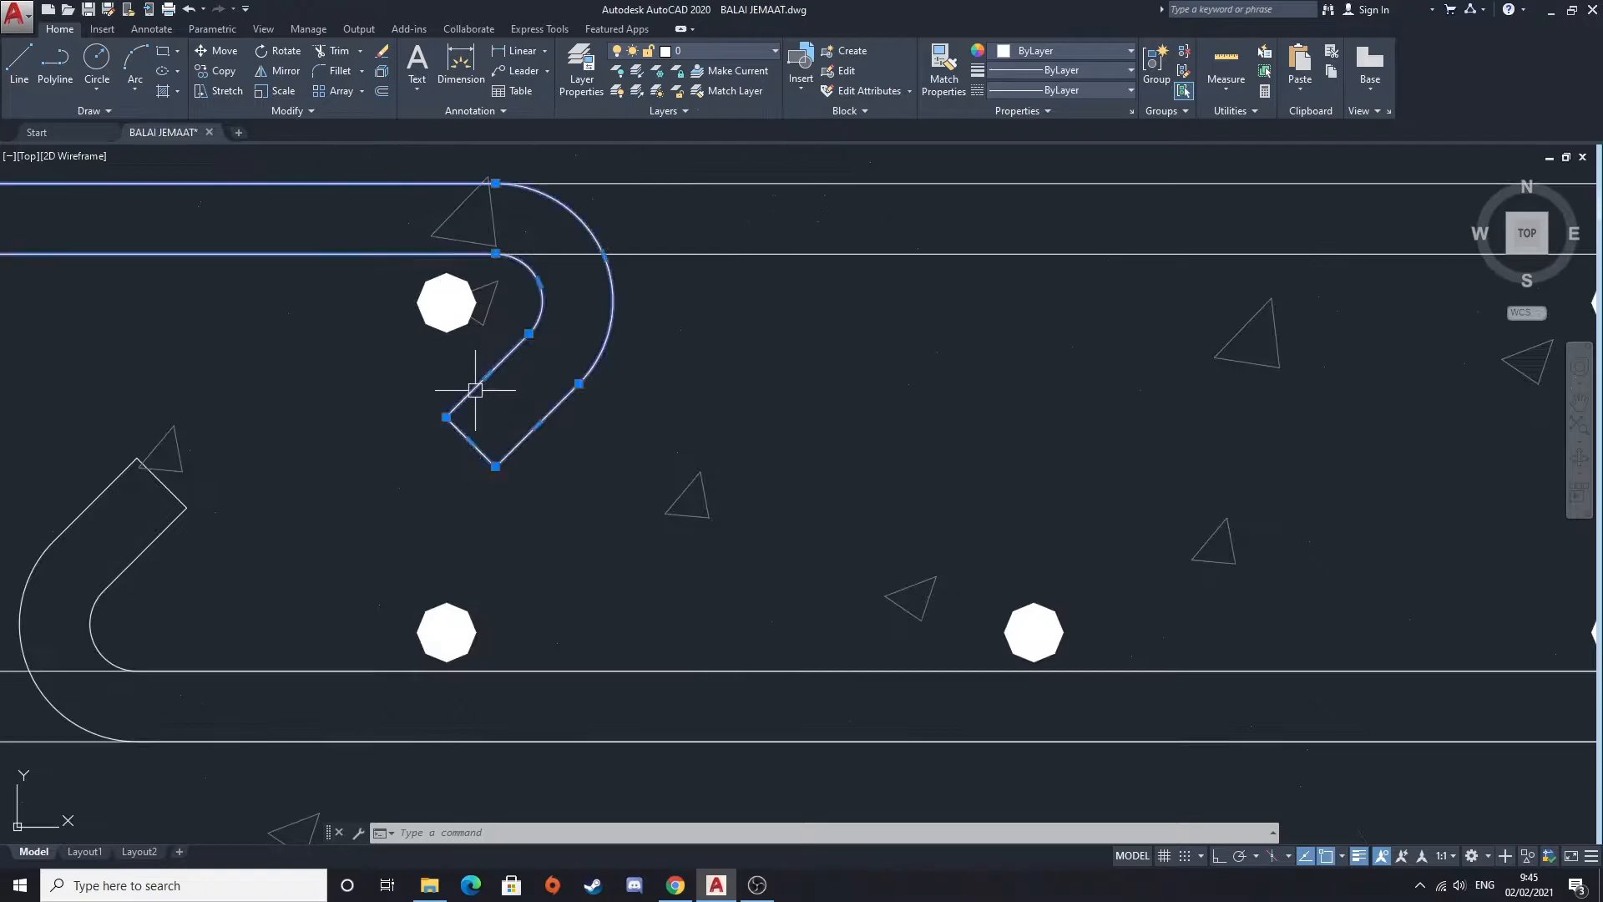
{"action": "scroll", "coordinate": [557, 416], "scroll_direction": "down", "scroll_amount": 10}
{"action": "scroll", "coordinate": [508, 422], "scroll_direction": "up", "scroll_amount": 6}
{"action": "left_click", "coordinate": [475, 412]}
{"action": "scroll", "coordinate": [475, 414], "scroll_direction": "down", "scroll_amount": 6}
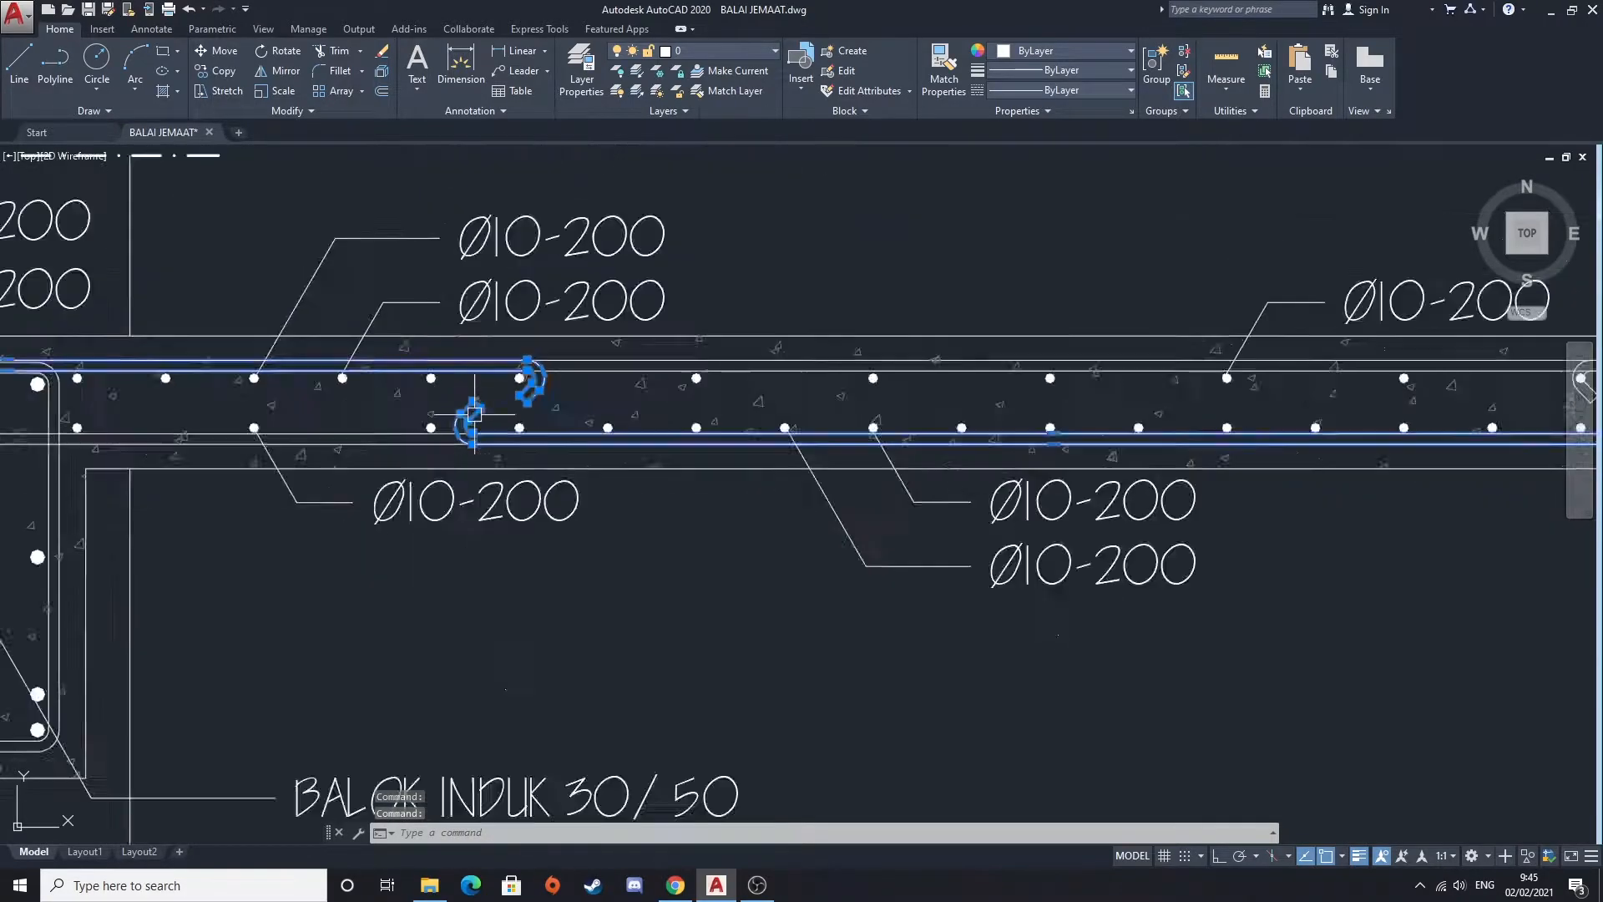
{"action": "scroll", "coordinate": [1164, 393], "scroll_direction": "up", "scroll_amount": 4}
{"action": "left_click", "coordinate": [1167, 389]}
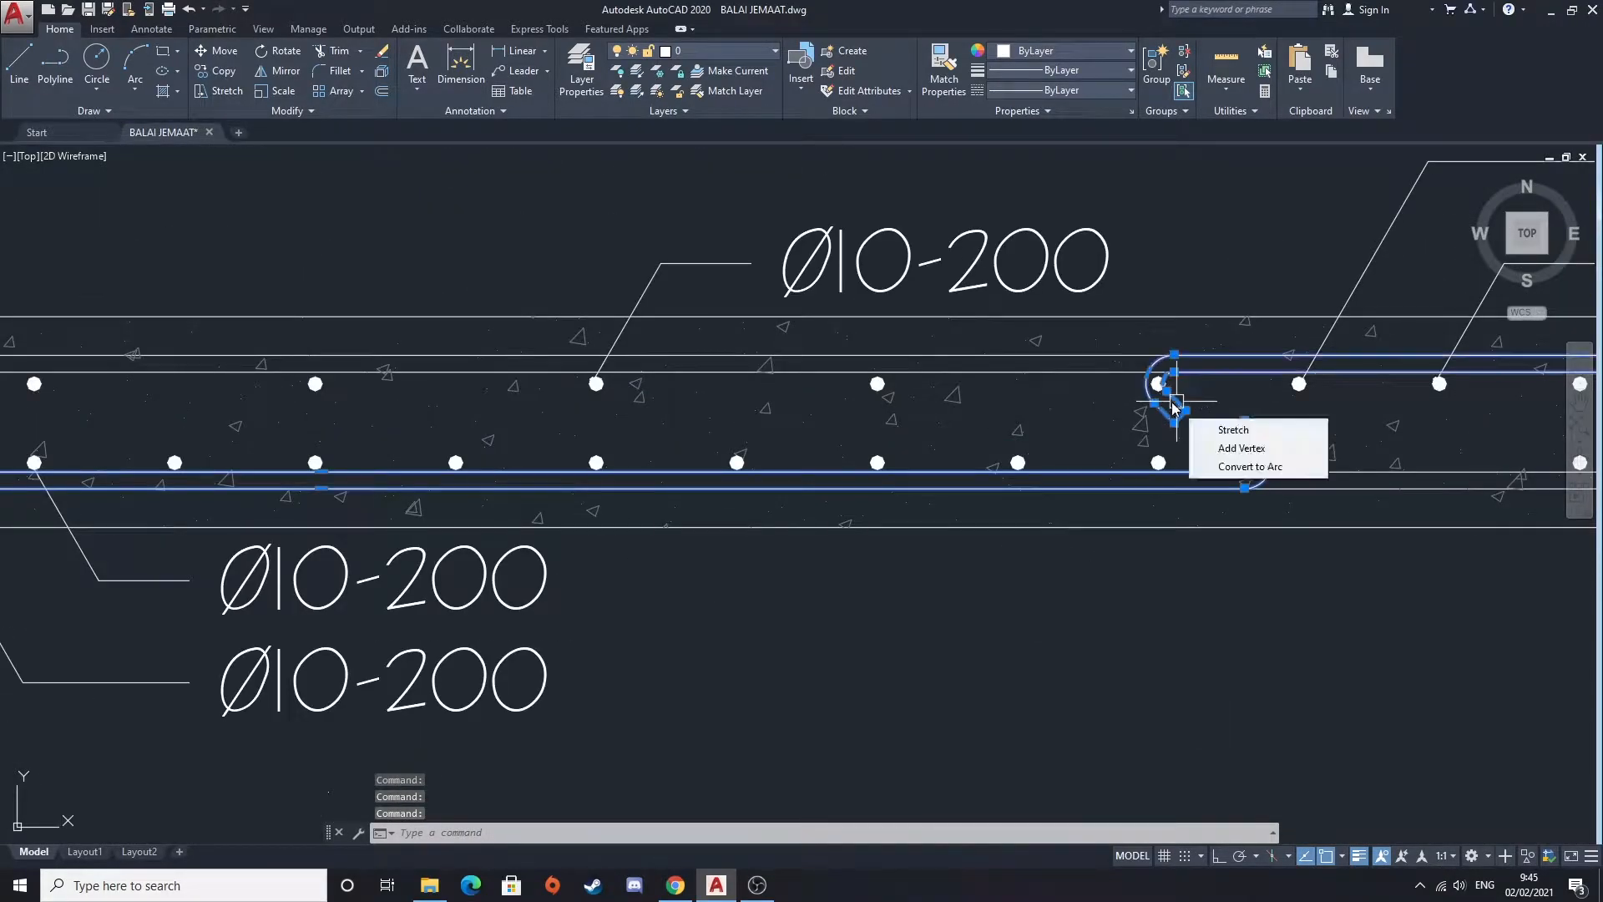
Examine the highlighted upper and lower slab bars along section POTONGAN A, and clear the selection
{"action": "scroll", "coordinate": [1140, 407], "scroll_direction": "down", "scroll_amount": 2}
{"action": "scroll", "coordinate": [1087, 418], "scroll_direction": "down", "scroll_amount": 3}
{"action": "scroll", "coordinate": [1149, 436], "scroll_direction": "down", "scroll_amount": 1}
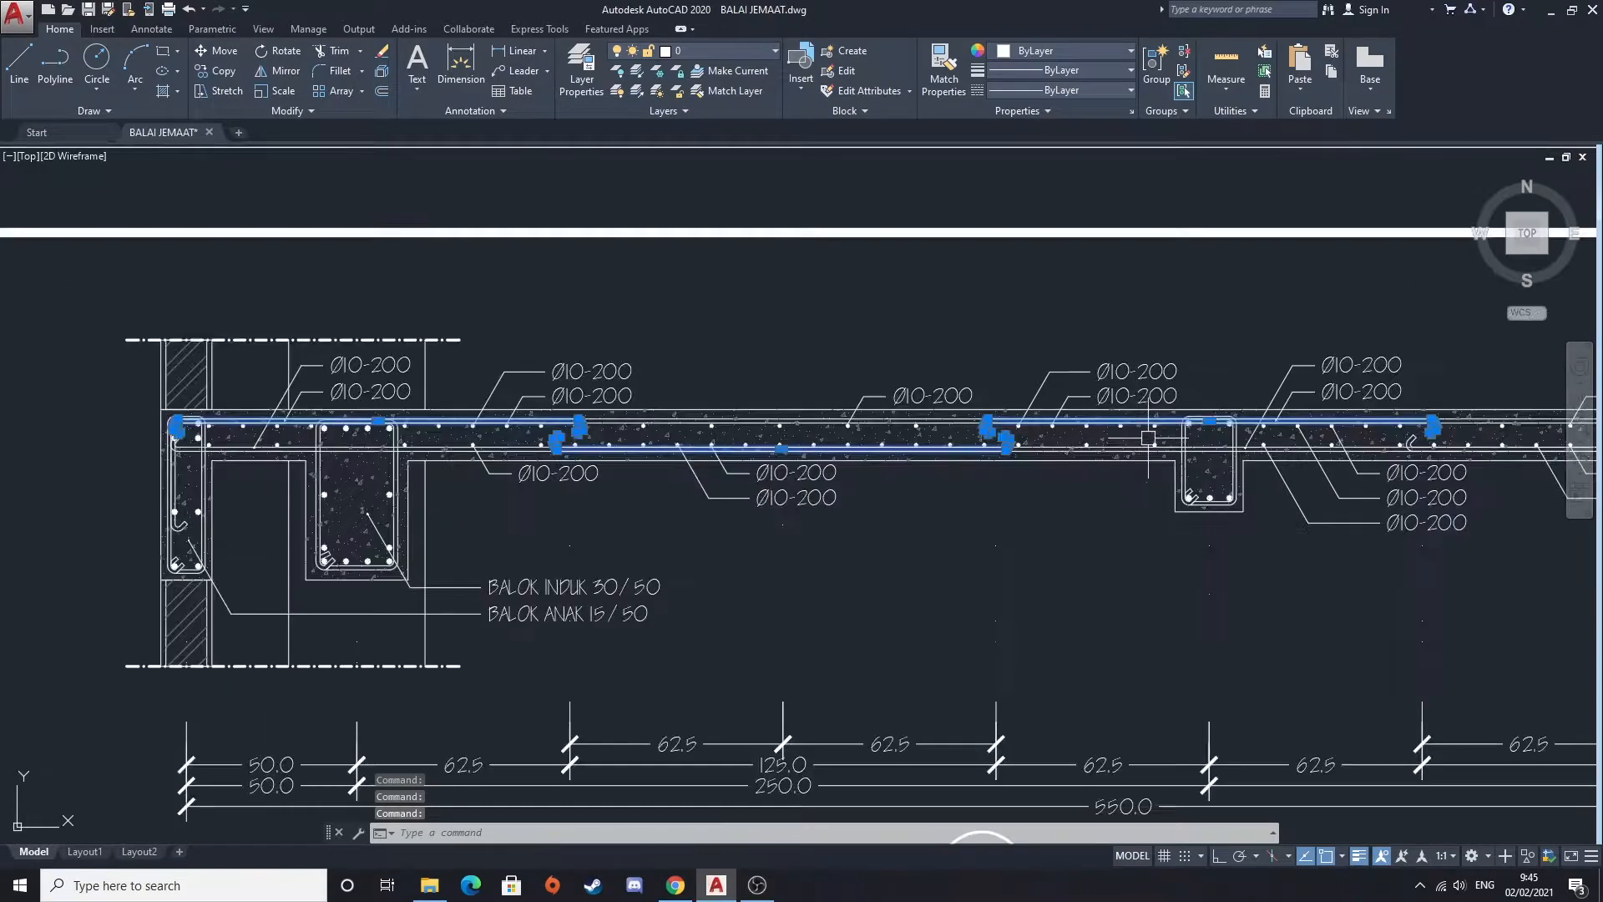
{"action": "scroll", "coordinate": [1147, 453], "scroll_direction": "down", "scroll_amount": 3}
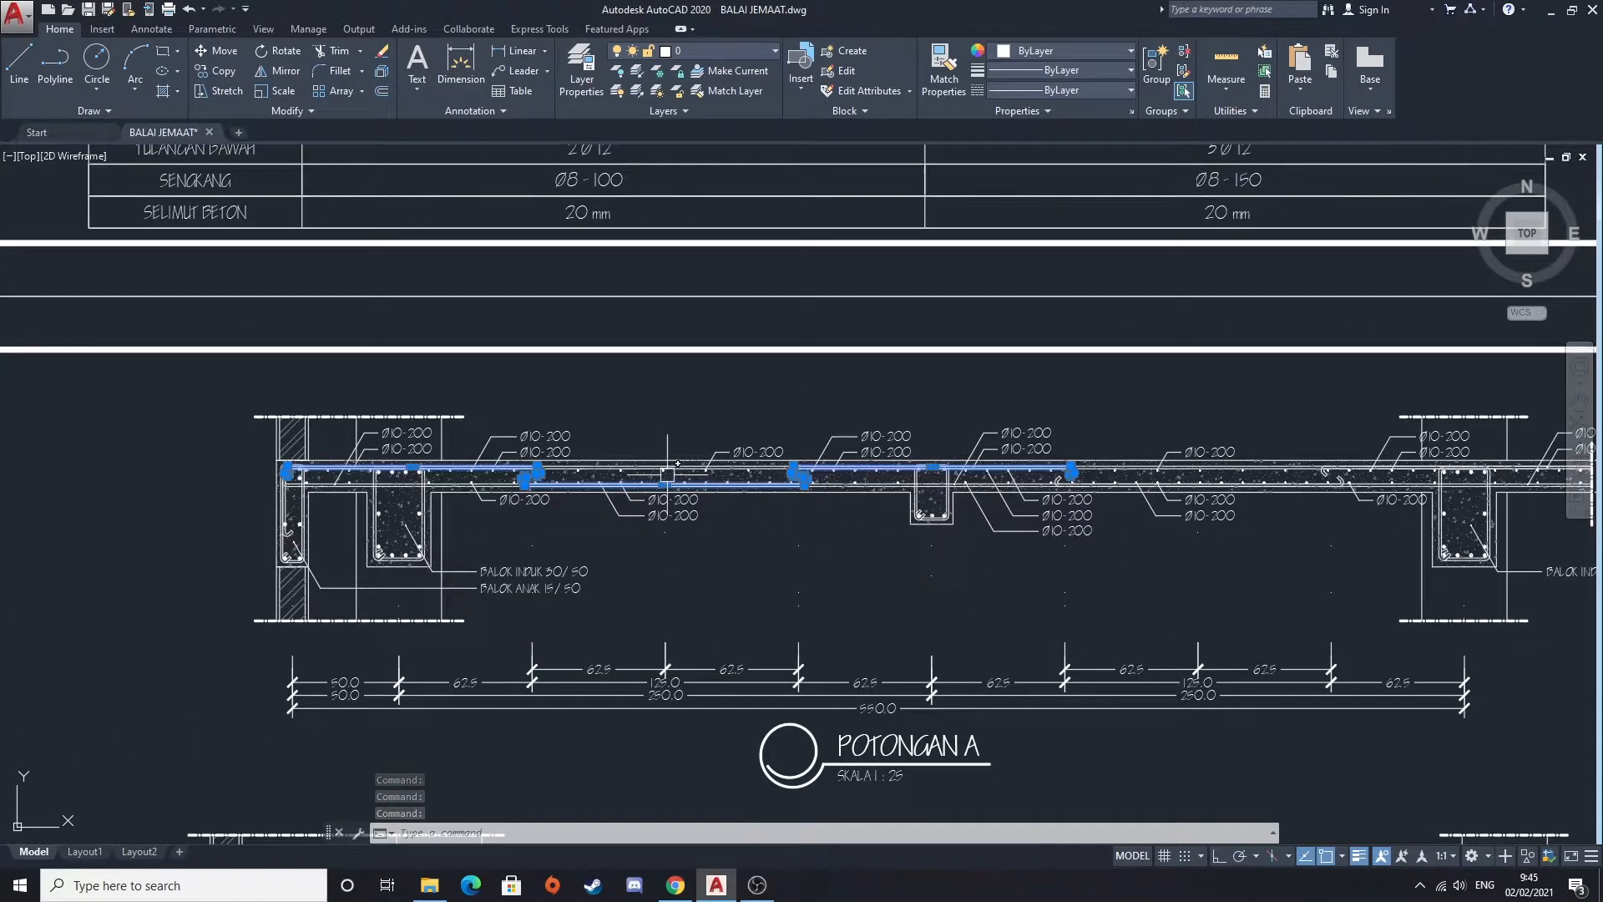
{"action": "scroll", "coordinate": [456, 489], "scroll_direction": "up", "scroll_amount": 3}
{"action": "scroll", "coordinate": [456, 489], "scroll_direction": "up", "scroll_amount": 2}
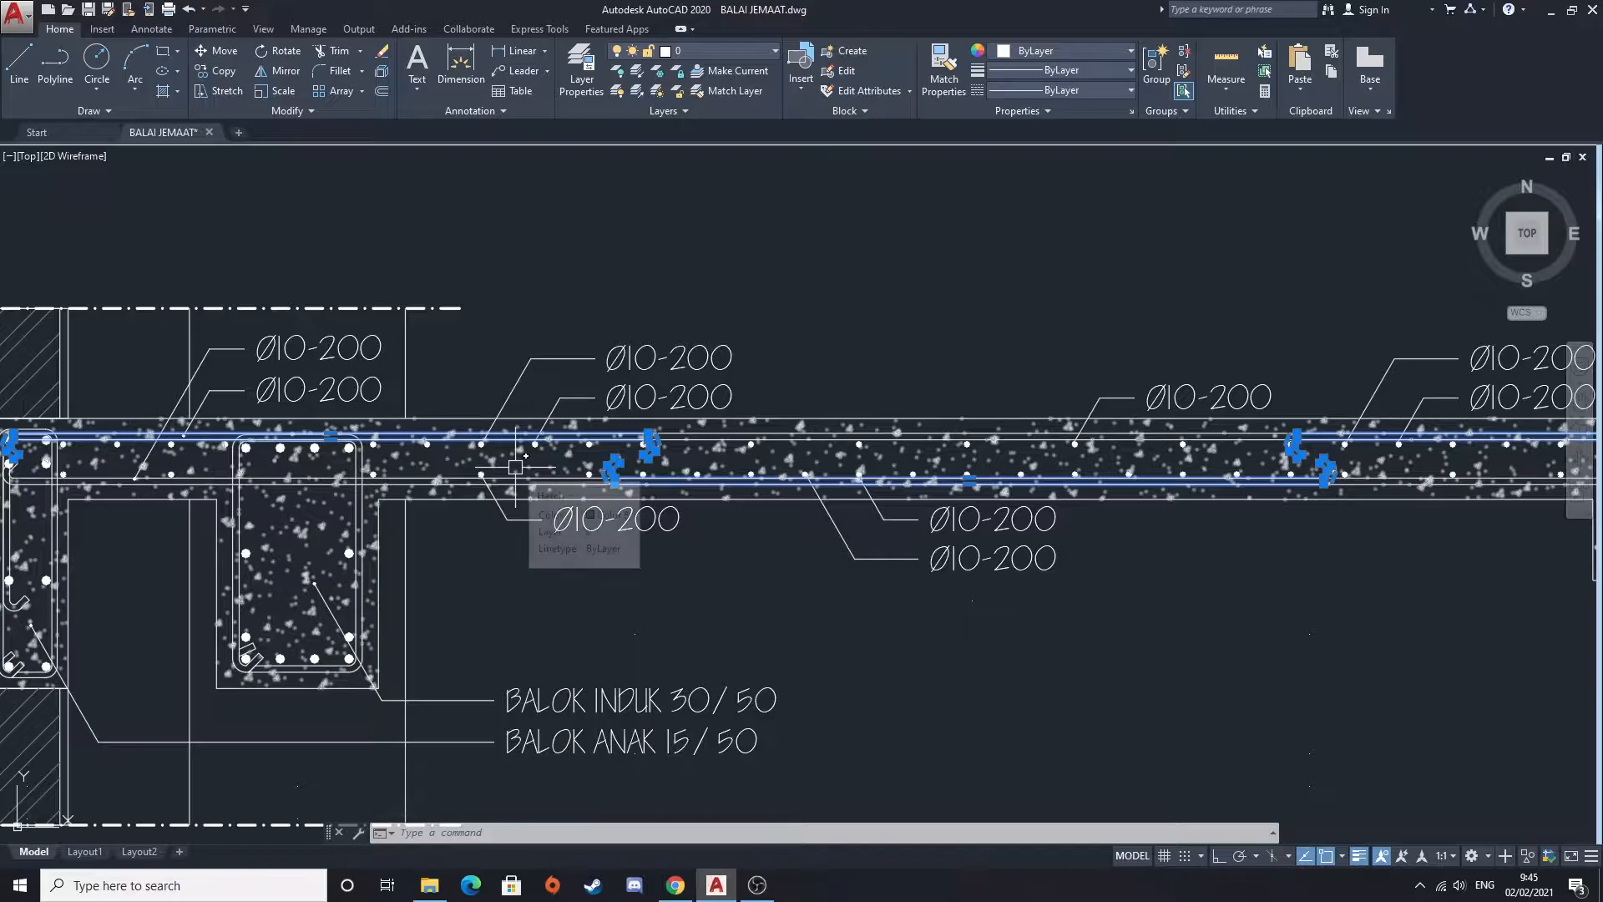
{"action": "key", "text": "Escape"}
Select the continuous upper and lower slab bars in section POTONGAN A to point them out, and clear the selection
{"action": "scroll", "coordinate": [575, 481], "scroll_direction": "up", "scroll_amount": 2}
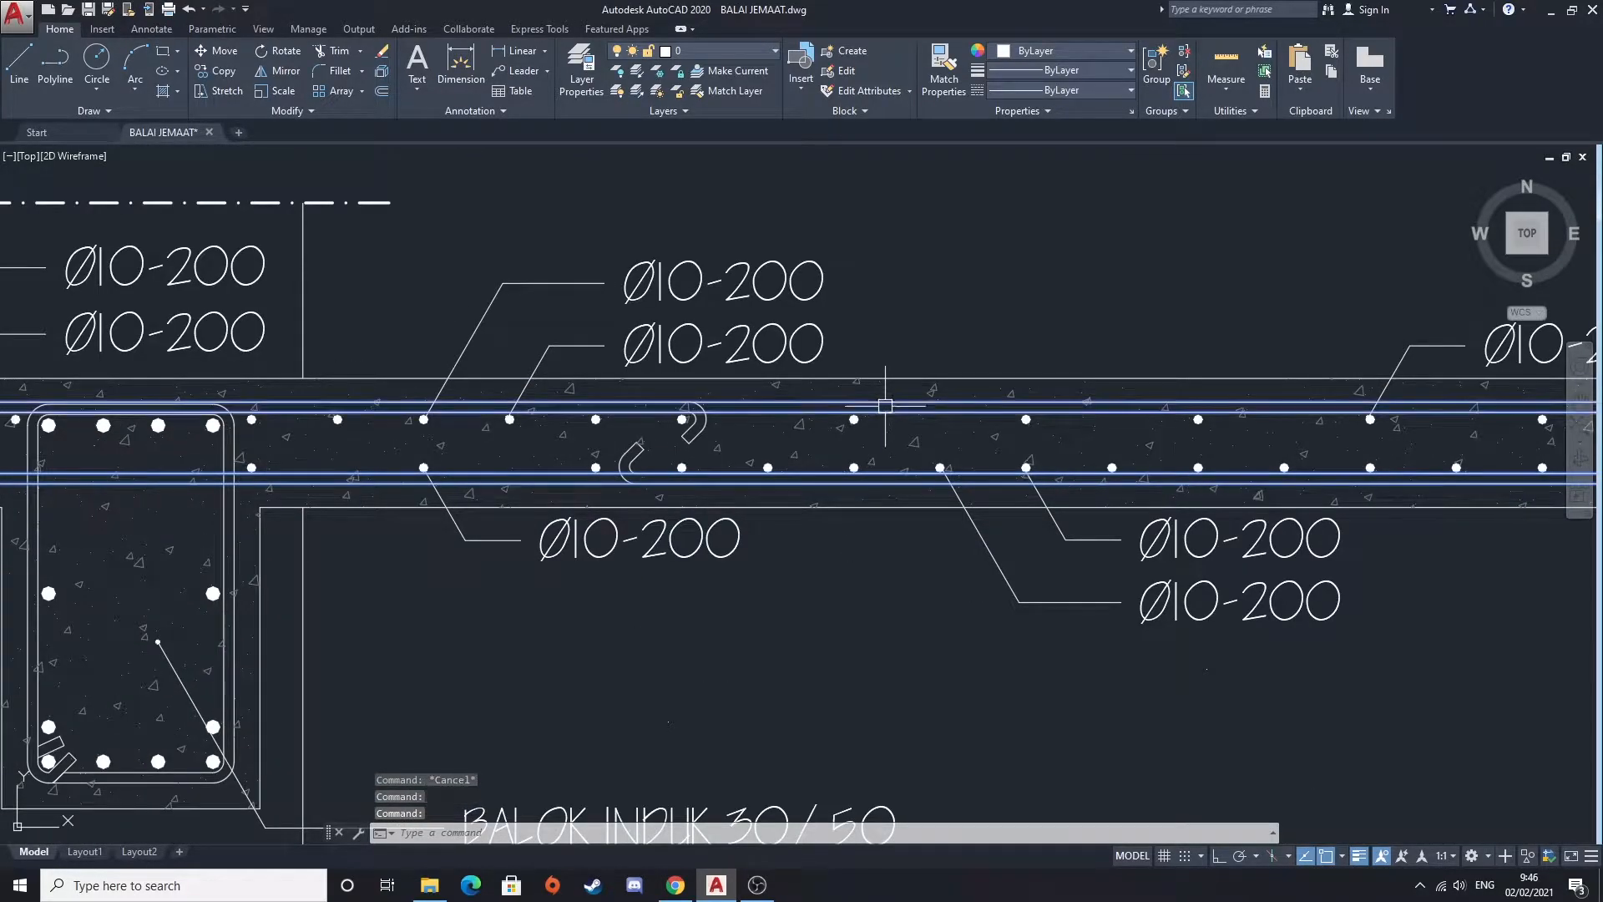
{"action": "scroll", "coordinate": [884, 407], "scroll_direction": "down", "scroll_amount": 5}
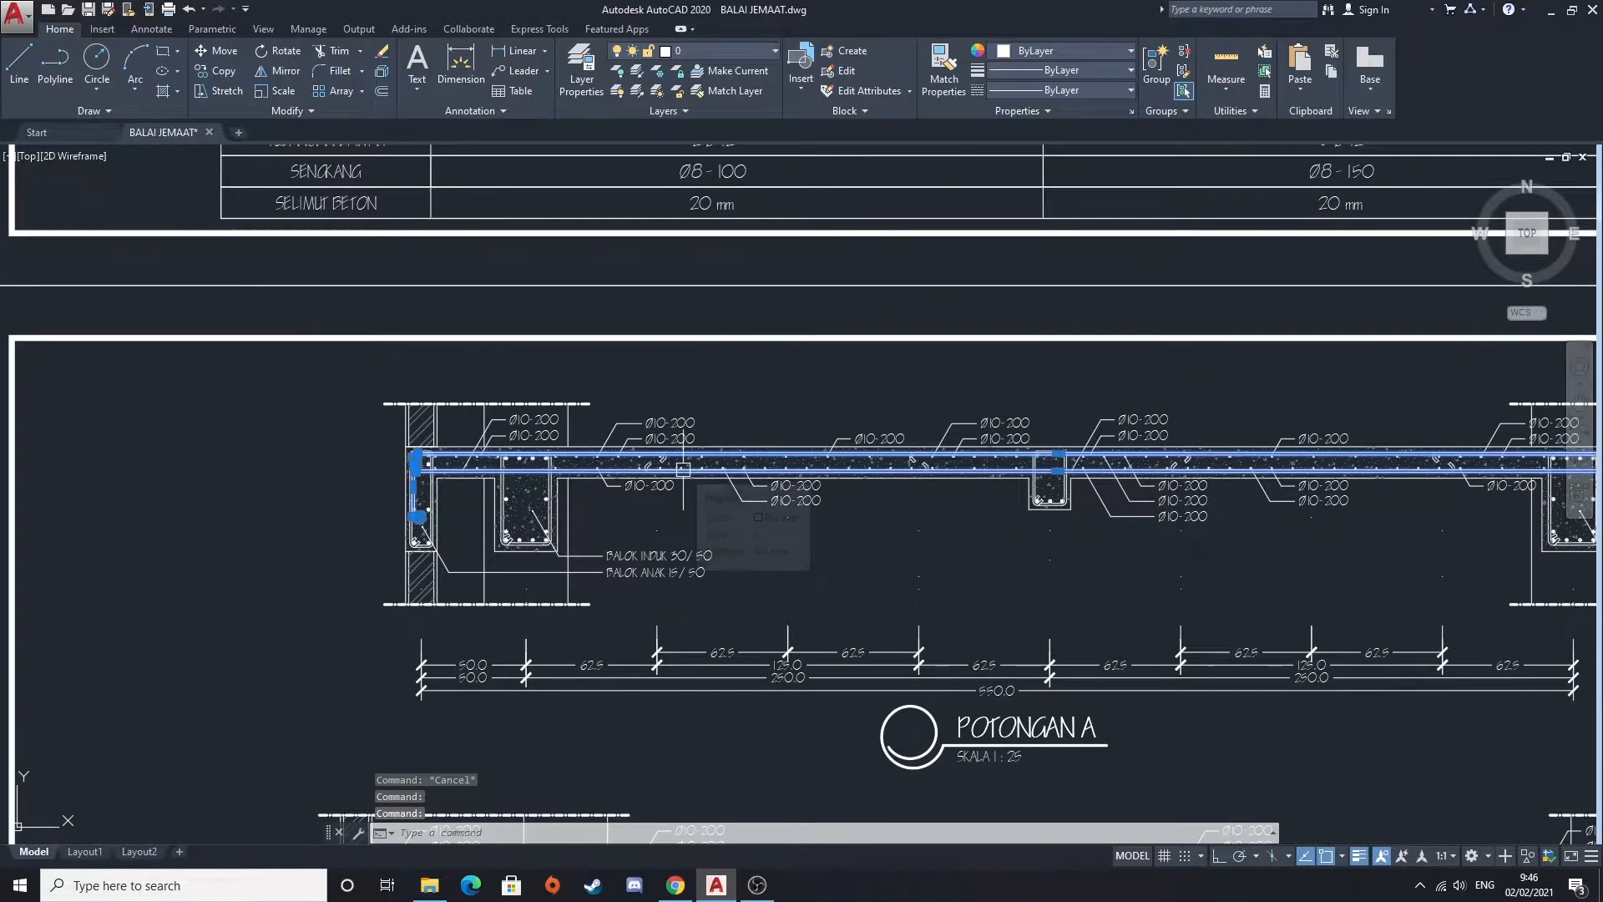
{"action": "key", "text": "Escape"}
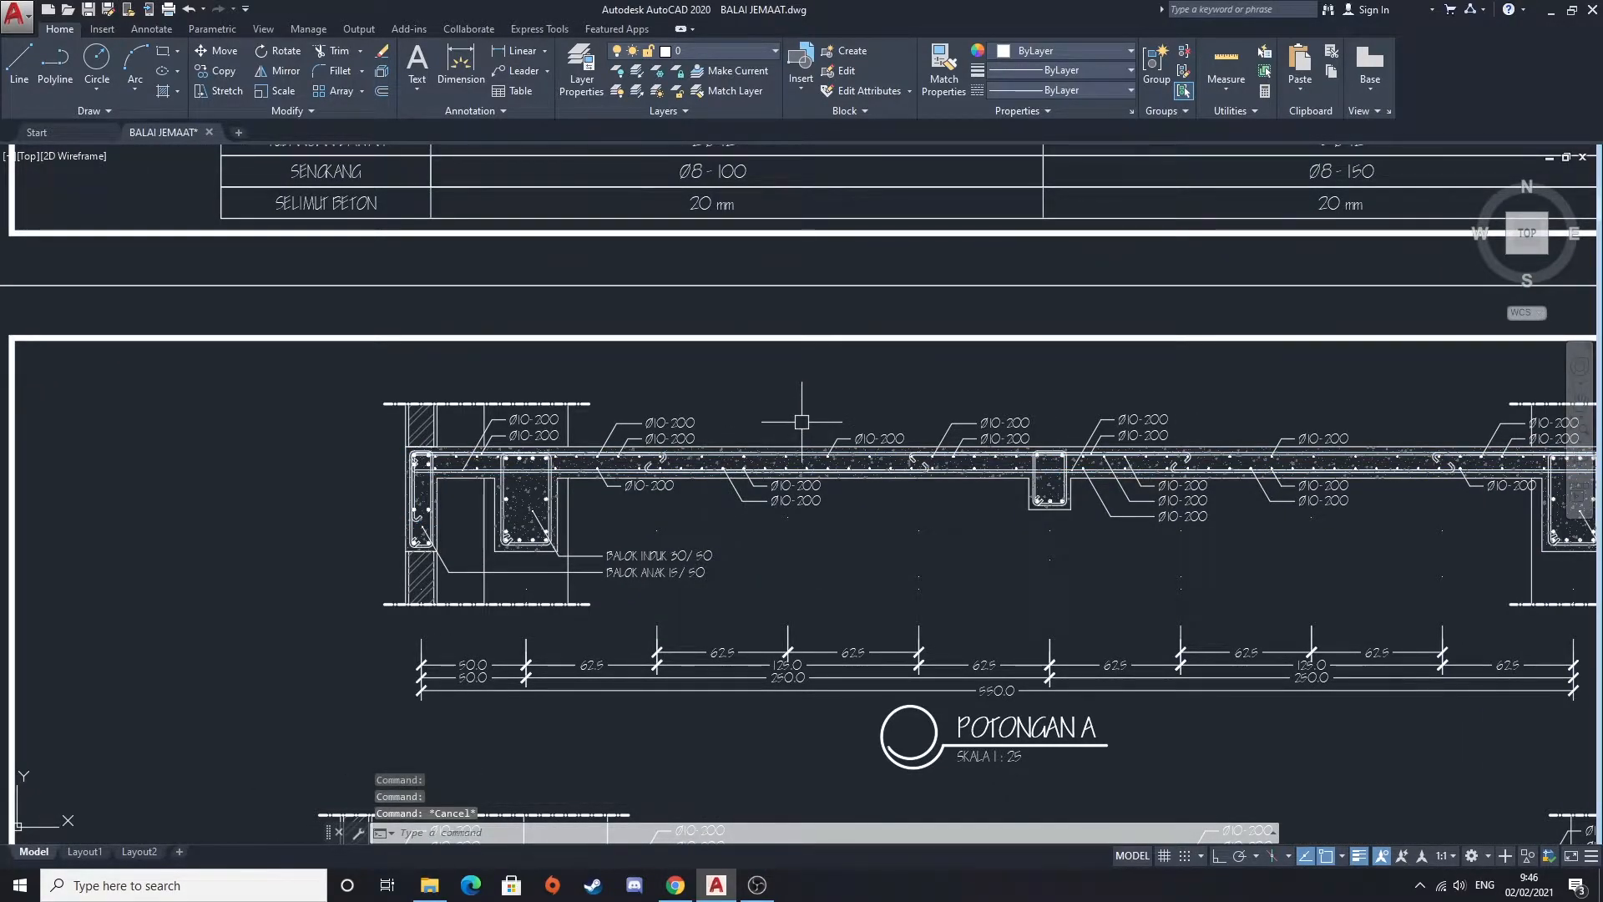
Examine the bar layout of section POTONGAN A, its title, and the neighbouring sections on the second-floor slab detail sheet
{"action": "scroll", "coordinate": [722, 429], "scroll_direction": "up", "scroll_amount": 2}
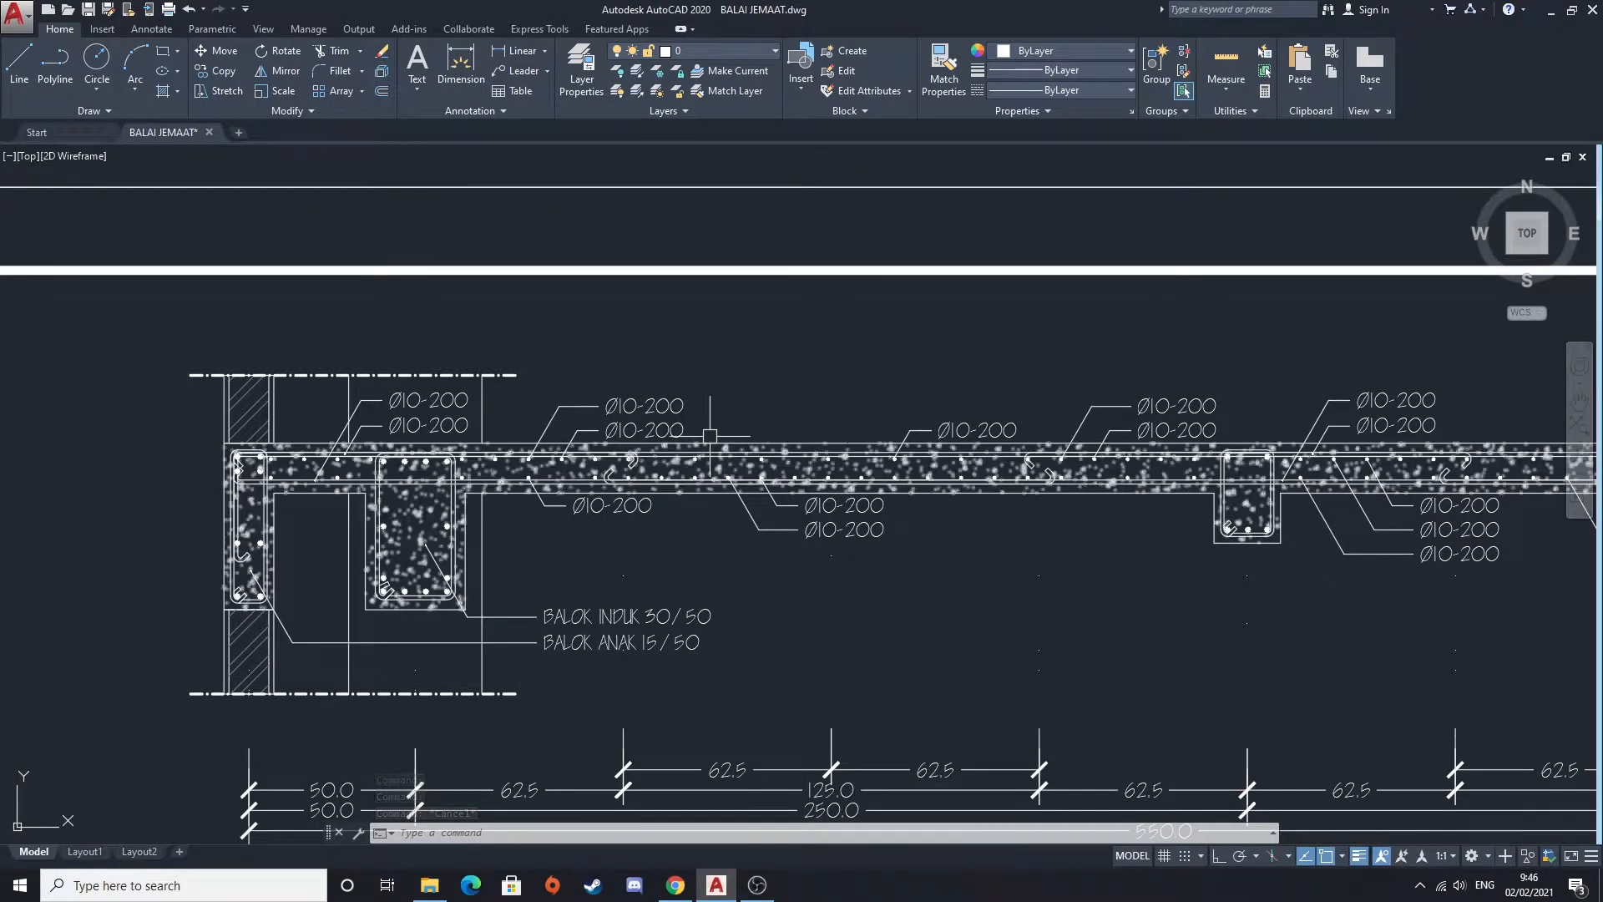
{"action": "scroll", "coordinate": [794, 470], "scroll_direction": "down", "scroll_amount": 3}
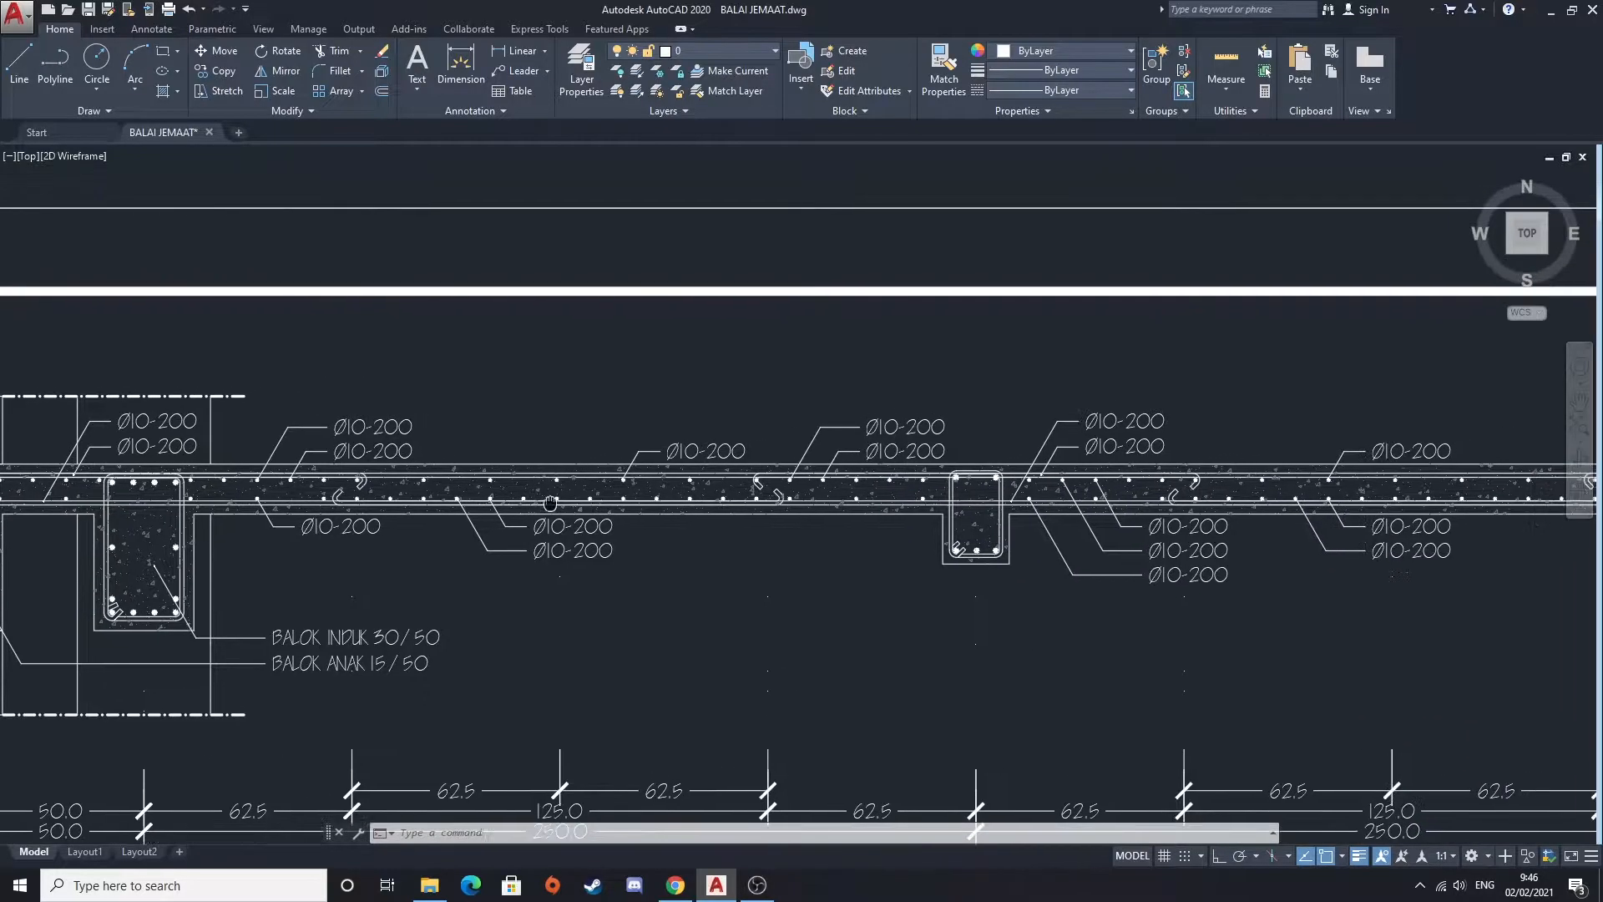
{"action": "scroll", "coordinate": [641, 513], "scroll_direction": "down", "scroll_amount": 2}
{"action": "mouse_move", "coordinate": [640, 585]}
{"action": "middle_mouse_down"}
{"action": "mouse_move", "coordinate": [551, 585]}
{"action": "mouse_move", "coordinate": [640, 448]}
{"action": "middle_mouse_up"}
{"action": "middle_click_drag", "start_coordinate": [663, 564], "coordinate": [678, 470]}
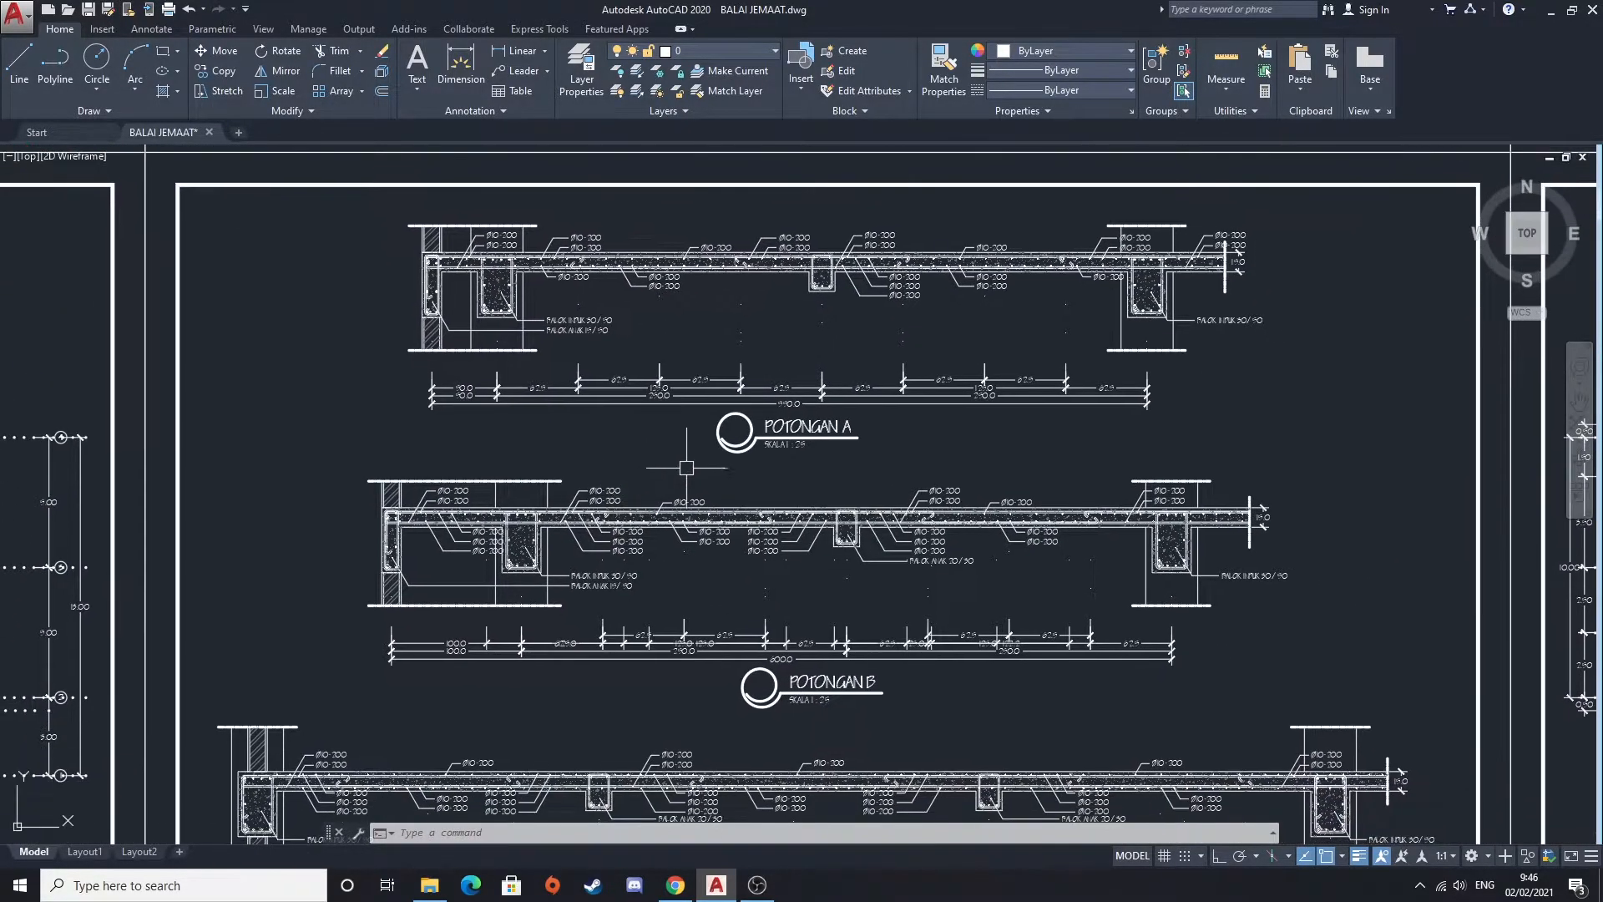
{"action": "scroll", "coordinate": [715, 441], "scroll_direction": "up", "scroll_amount": 2}
{"action": "scroll", "coordinate": [704, 416], "scroll_direction": "up", "scroll_amount": 4}
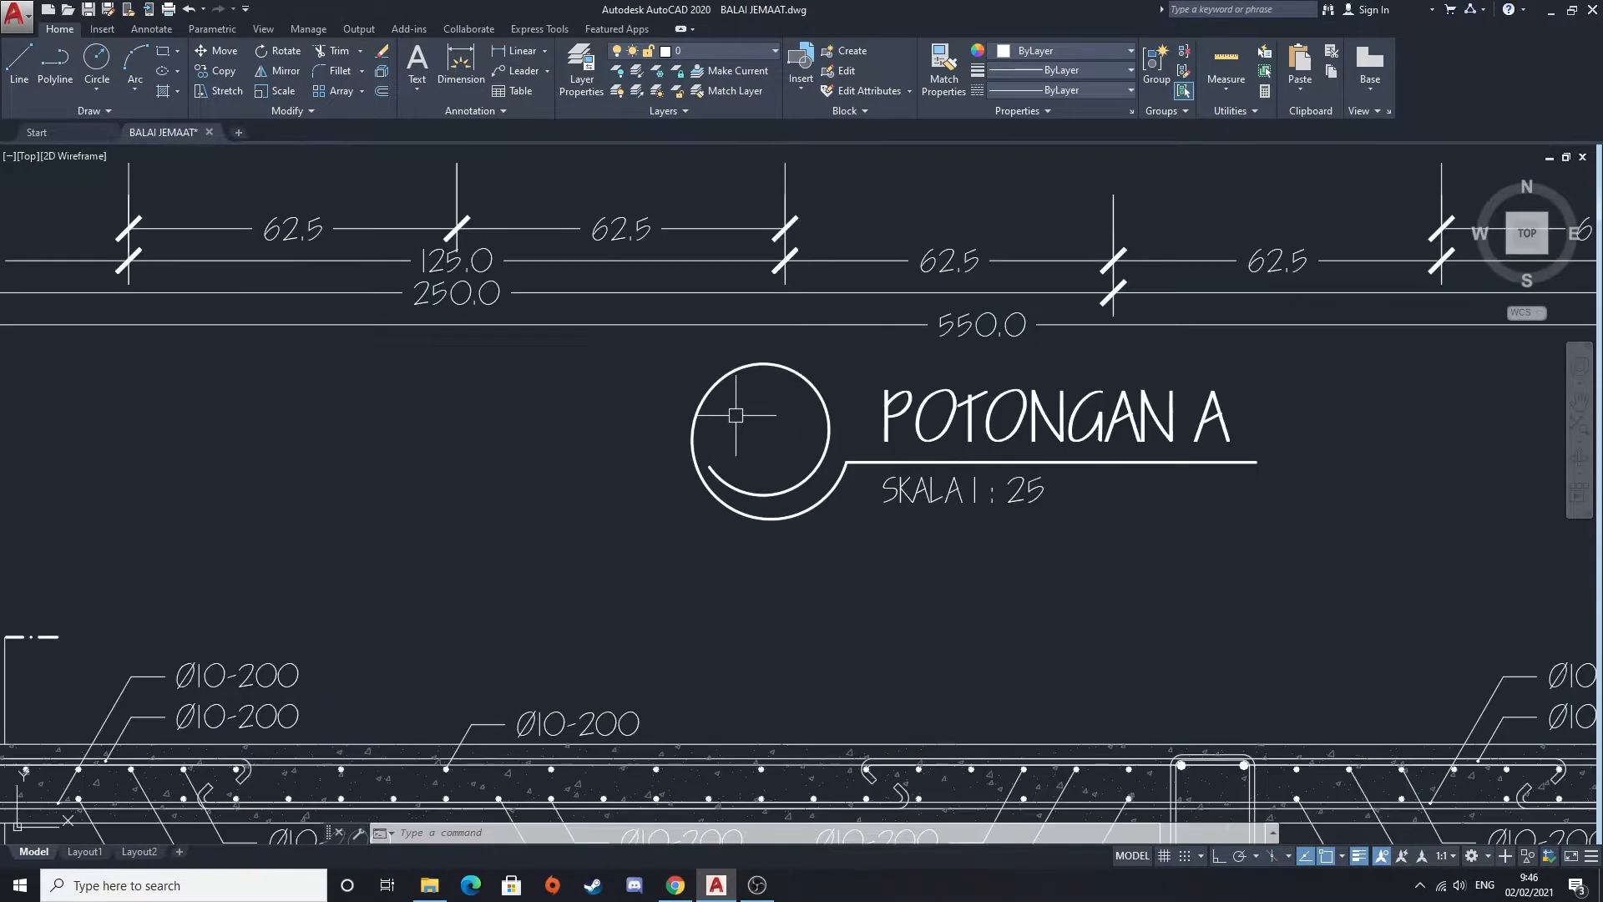
{"action": "scroll", "coordinate": [656, 392], "scroll_direction": "down", "scroll_amount": 2}
{"action": "scroll", "coordinate": [676, 518], "scroll_direction": "down", "scroll_amount": 4}
{"action": "scroll", "coordinate": [683, 539], "scroll_direction": "down", "scroll_amount": 5}
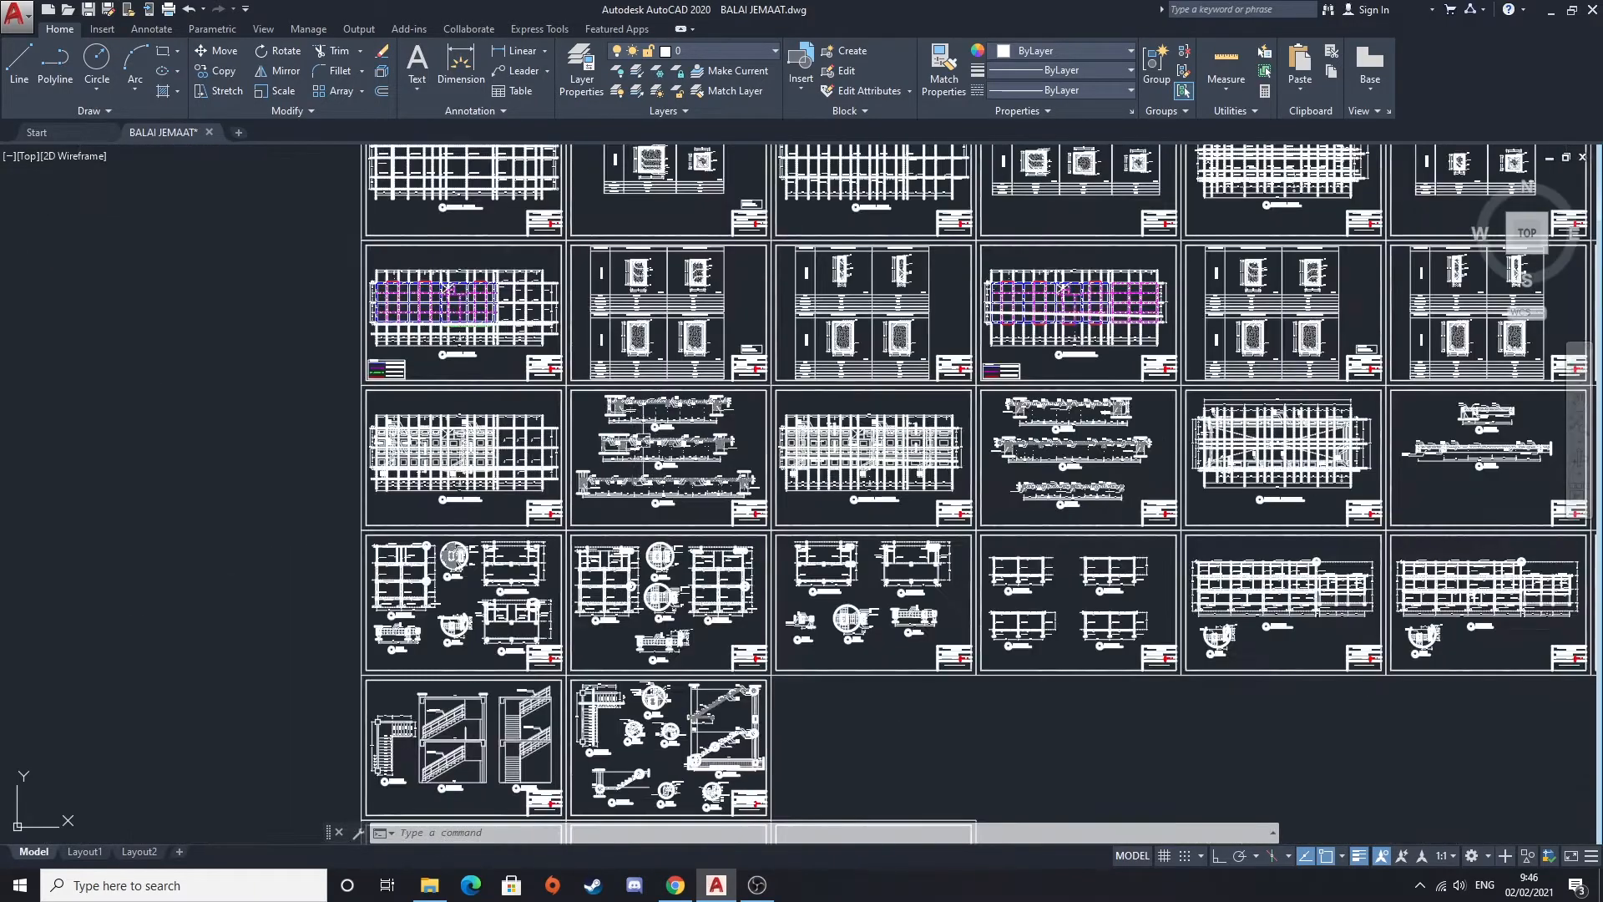
Examine the section cut marks A and C on the second-floor slab plan
{"action": "scroll", "coordinate": [456, 456], "scroll_direction": "up", "scroll_amount": 2}
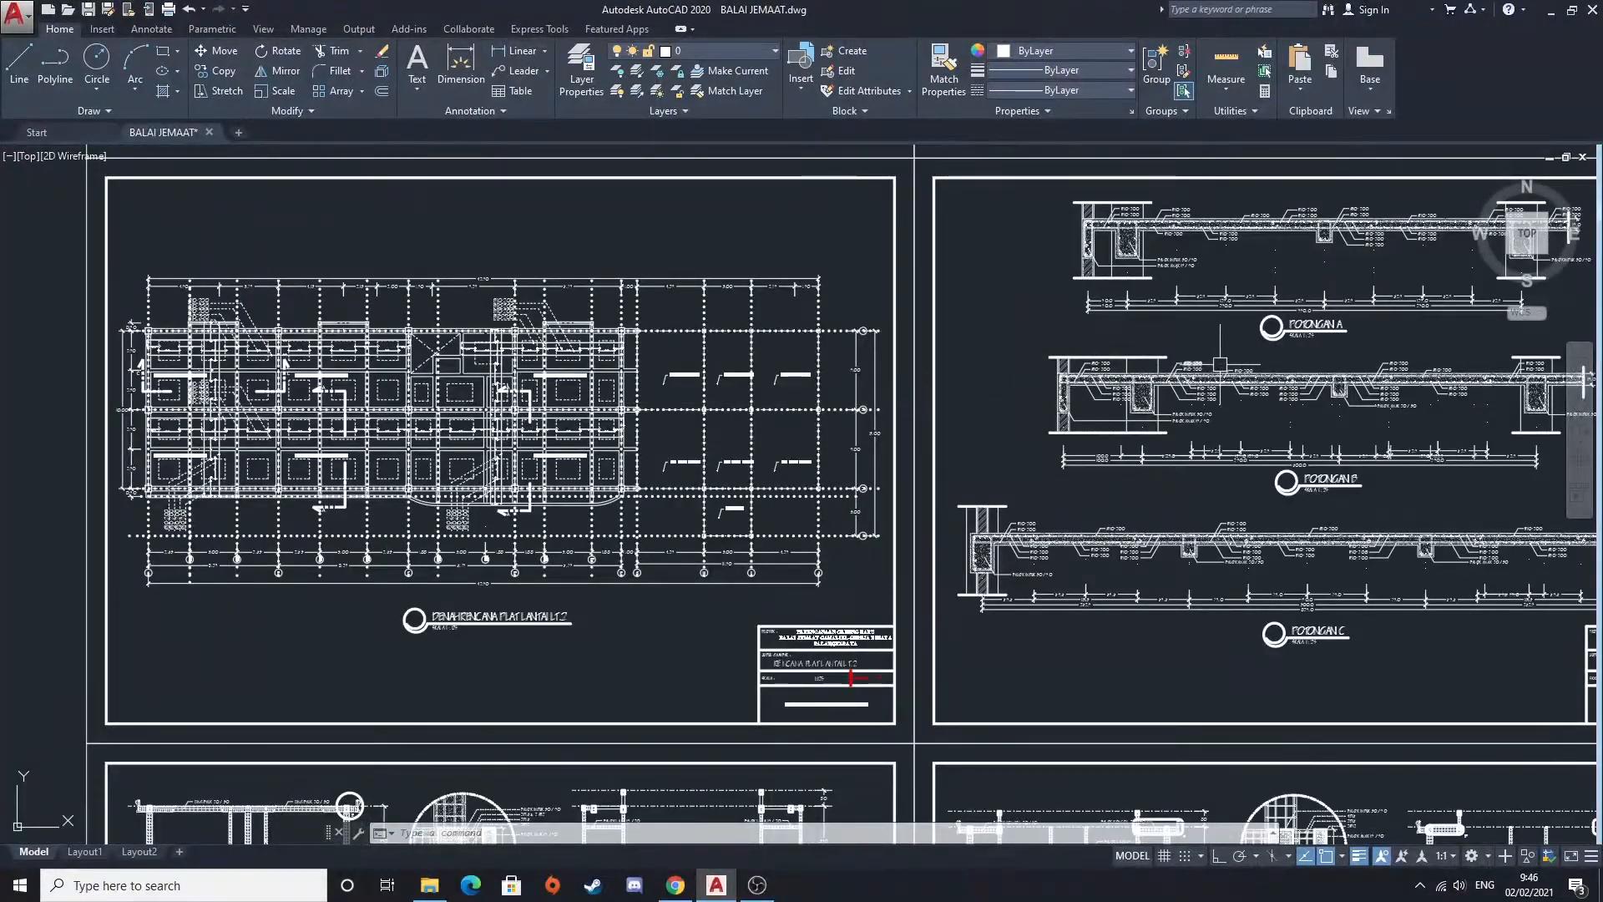
{"action": "scroll", "coordinate": [1336, 492], "scroll_direction": "up", "scroll_amount": 2}
{"action": "middle_click_drag", "start_coordinate": [1336, 493], "coordinate": [992, 397]}
{"action": "middle_click_drag", "start_coordinate": [51, 403], "coordinate": [848, 516]}
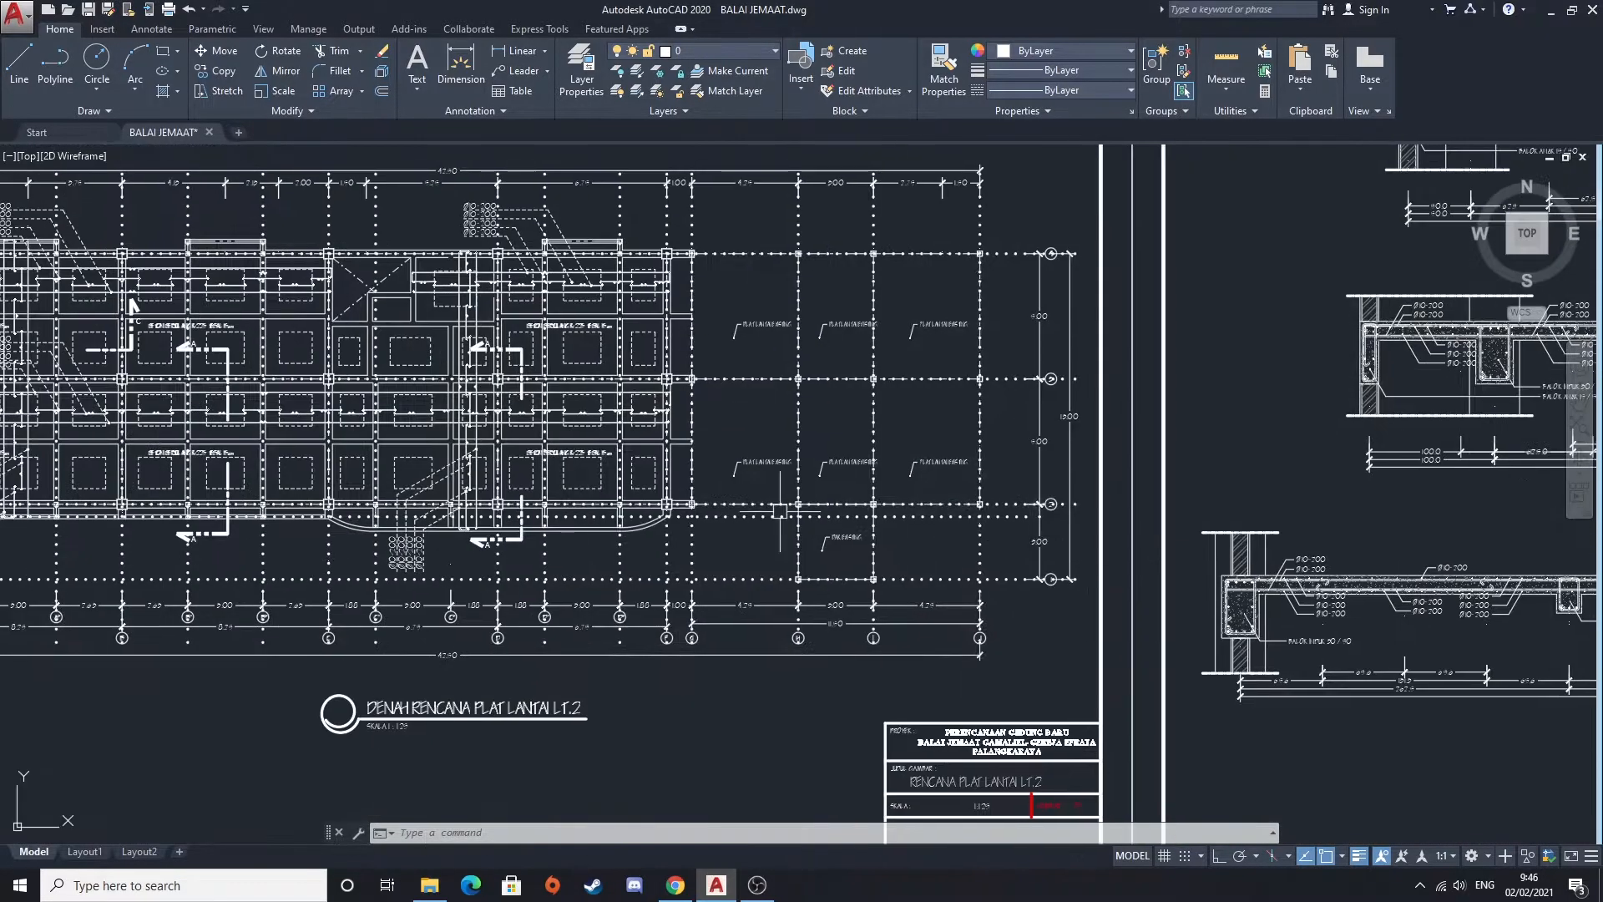
{"action": "middle_click_drag", "start_coordinate": [576, 503], "coordinate": [1133, 534]}
{"action": "scroll", "coordinate": [665, 365], "scroll_direction": "down", "scroll_amount": 2}
{"action": "scroll", "coordinate": [666, 365], "scroll_direction": "up", "scroll_amount": 3}
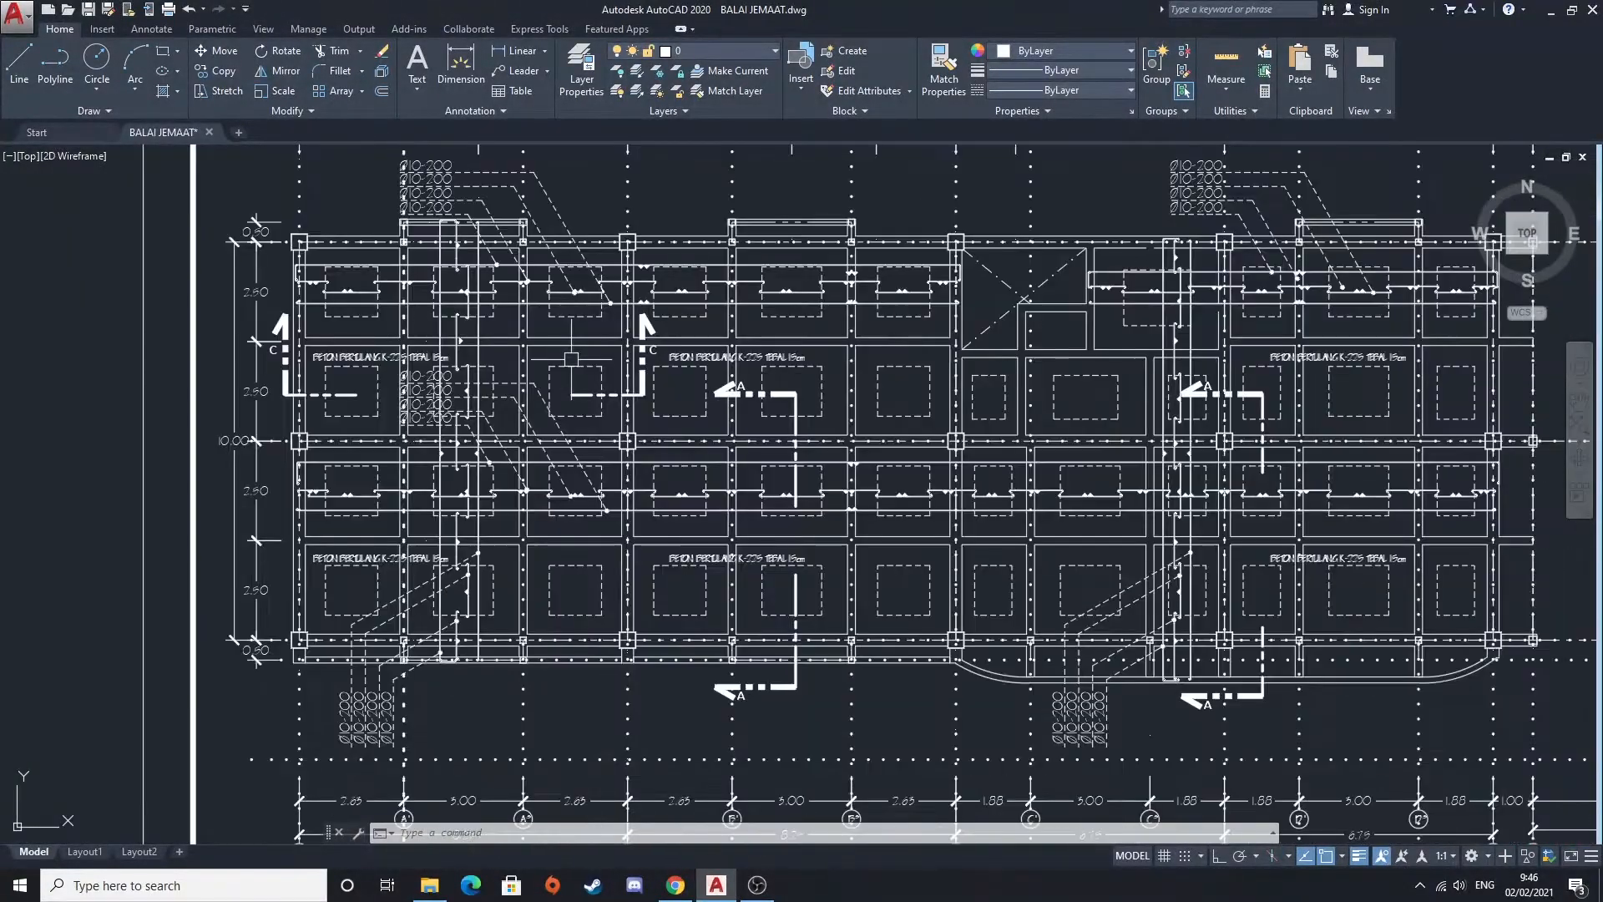
{"action": "scroll", "coordinate": [682, 376], "scroll_direction": "up", "scroll_amount": 3}
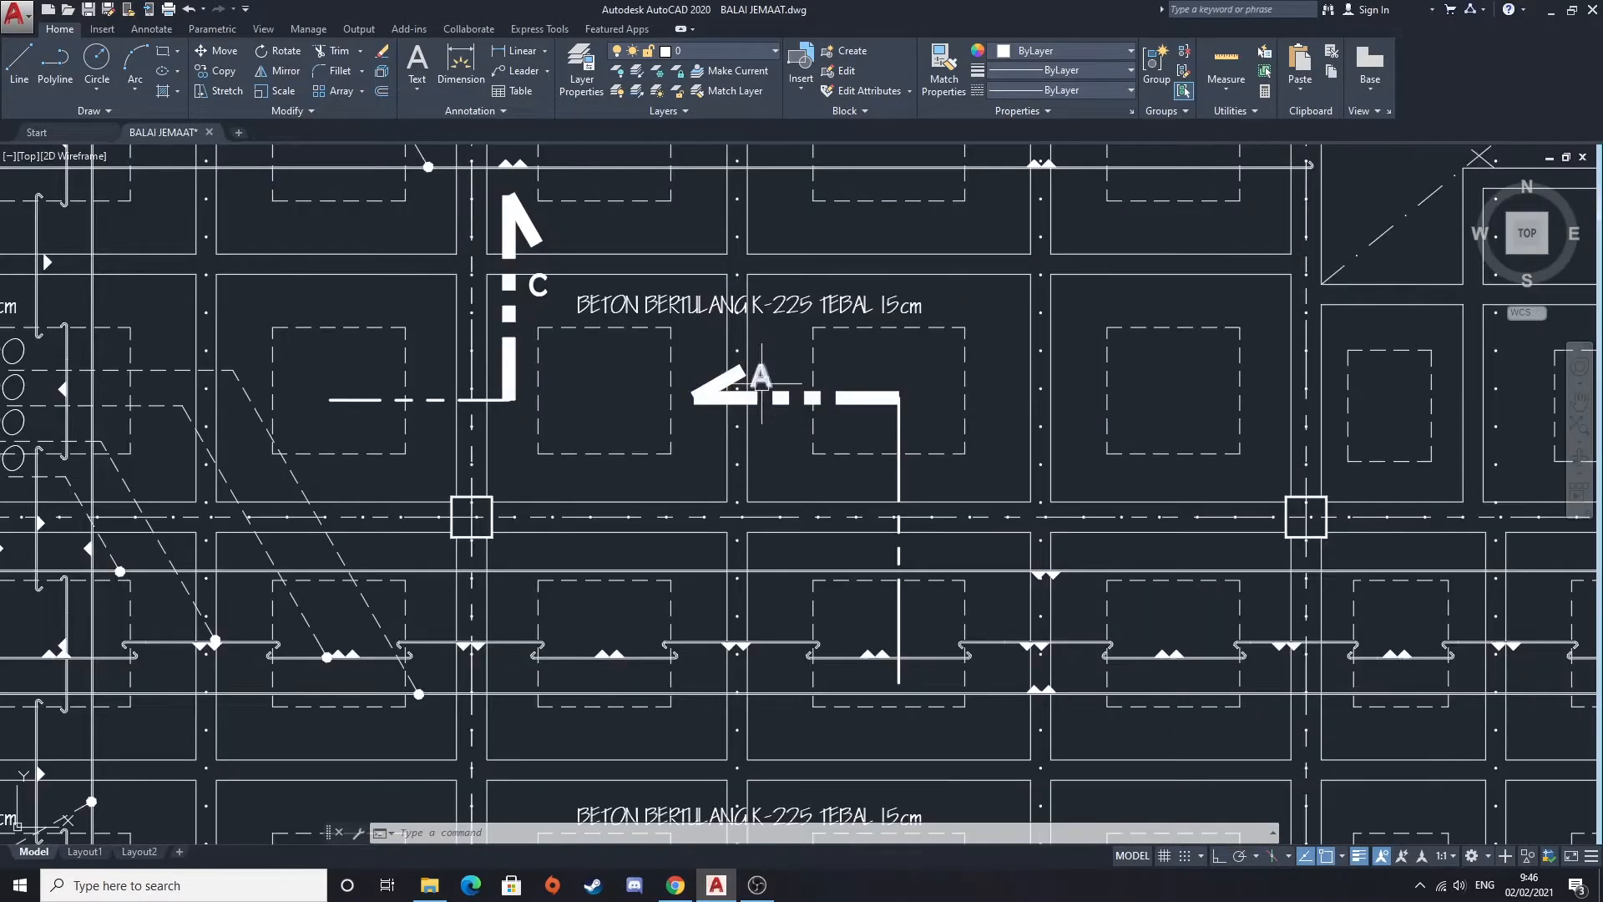
{"action": "scroll", "coordinate": [902, 508], "scroll_direction": "down", "scroll_amount": 2}
{"action": "scroll", "coordinate": [902, 508], "scroll_direction": "down", "scroll_amount": 3}
{"action": "scroll", "coordinate": [829, 438], "scroll_direction": "up", "scroll_amount": 3}
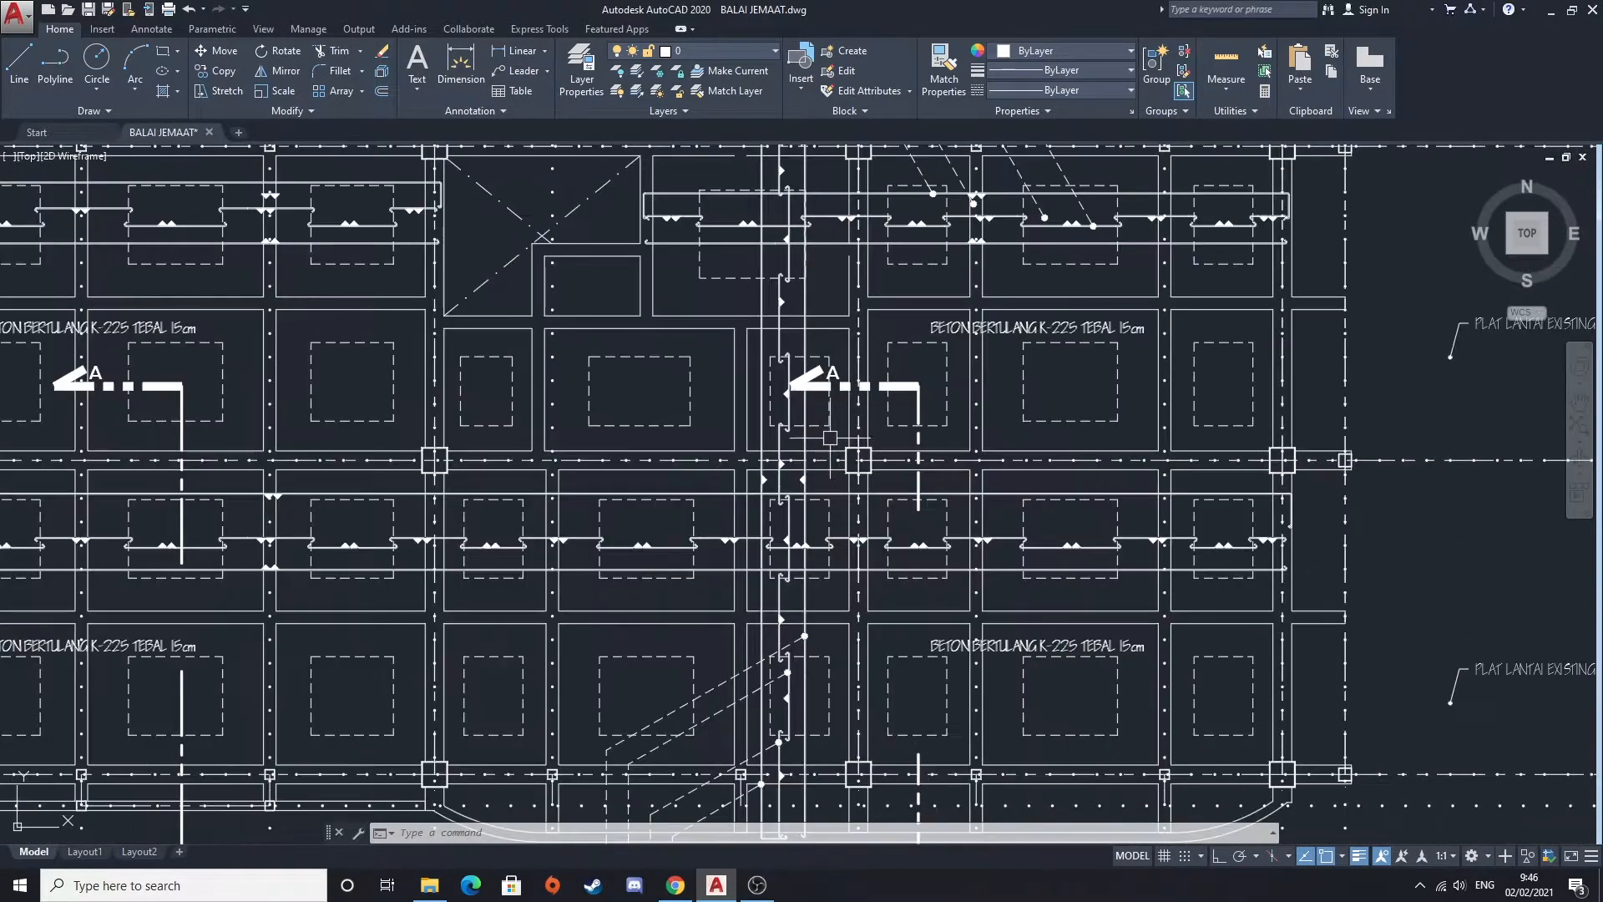
{"action": "scroll", "coordinate": [833, 406], "scroll_direction": "down", "scroll_amount": 3}
{"action": "scroll", "coordinate": [748, 428], "scroll_direction": "up", "scroll_amount": 2}
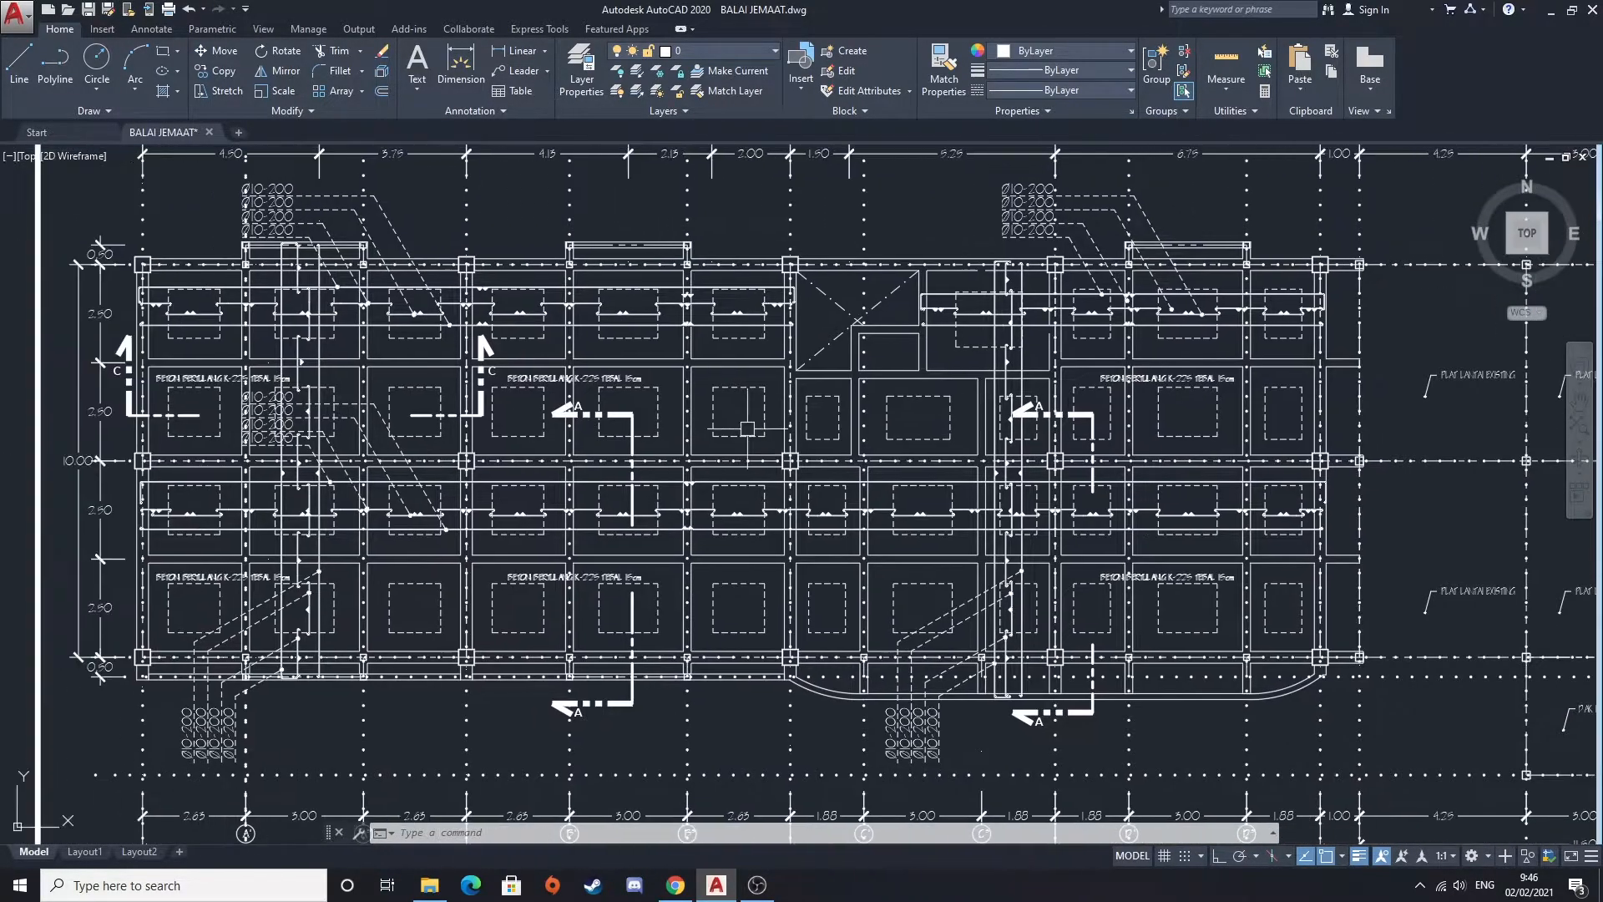
Examine the third-floor slab plan, including its reinforcement layout and section marks D, E and F
{"action": "scroll", "coordinate": [743, 434], "scroll_direction": "down", "scroll_amount": 2}
{"action": "middle_click_drag", "start_coordinate": [1072, 499], "coordinate": [117, 458]}
{"action": "scroll", "coordinate": [668, 456], "scroll_direction": "down", "scroll_amount": 2}
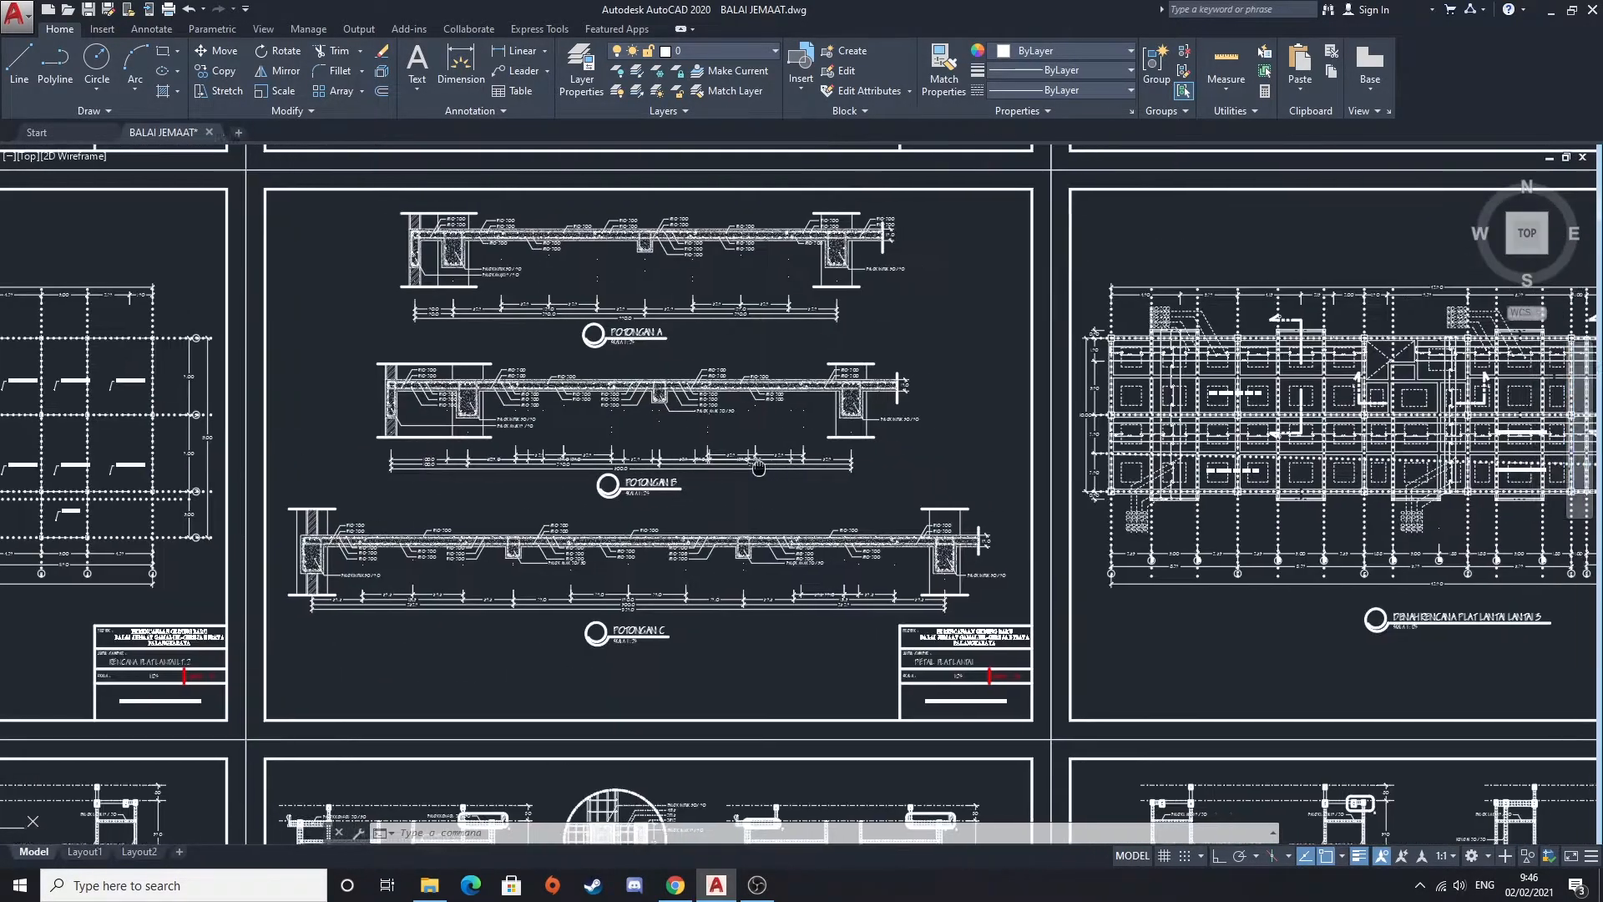
{"action": "middle_click_drag", "start_coordinate": [668, 455], "coordinate": [398, 429]}
{"action": "scroll", "coordinate": [398, 429], "scroll_direction": "up", "scroll_amount": 1}
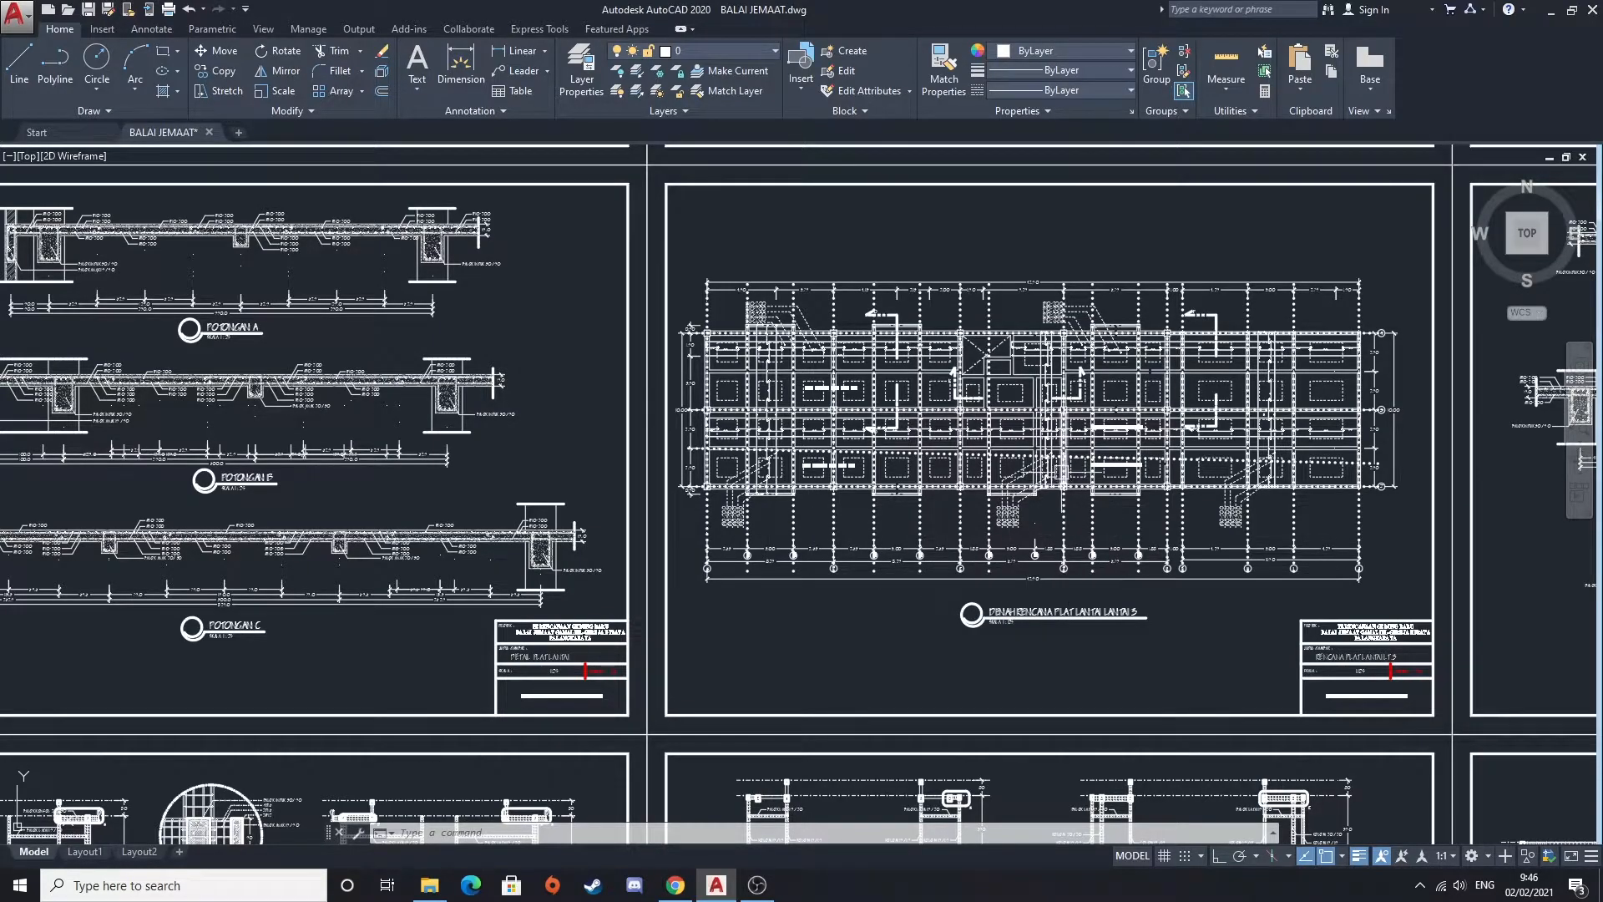
{"action": "scroll", "coordinate": [1066, 478], "scroll_direction": "up", "scroll_amount": 2}
{"action": "scroll", "coordinate": [964, 440], "scroll_direction": "up", "scroll_amount": 2}
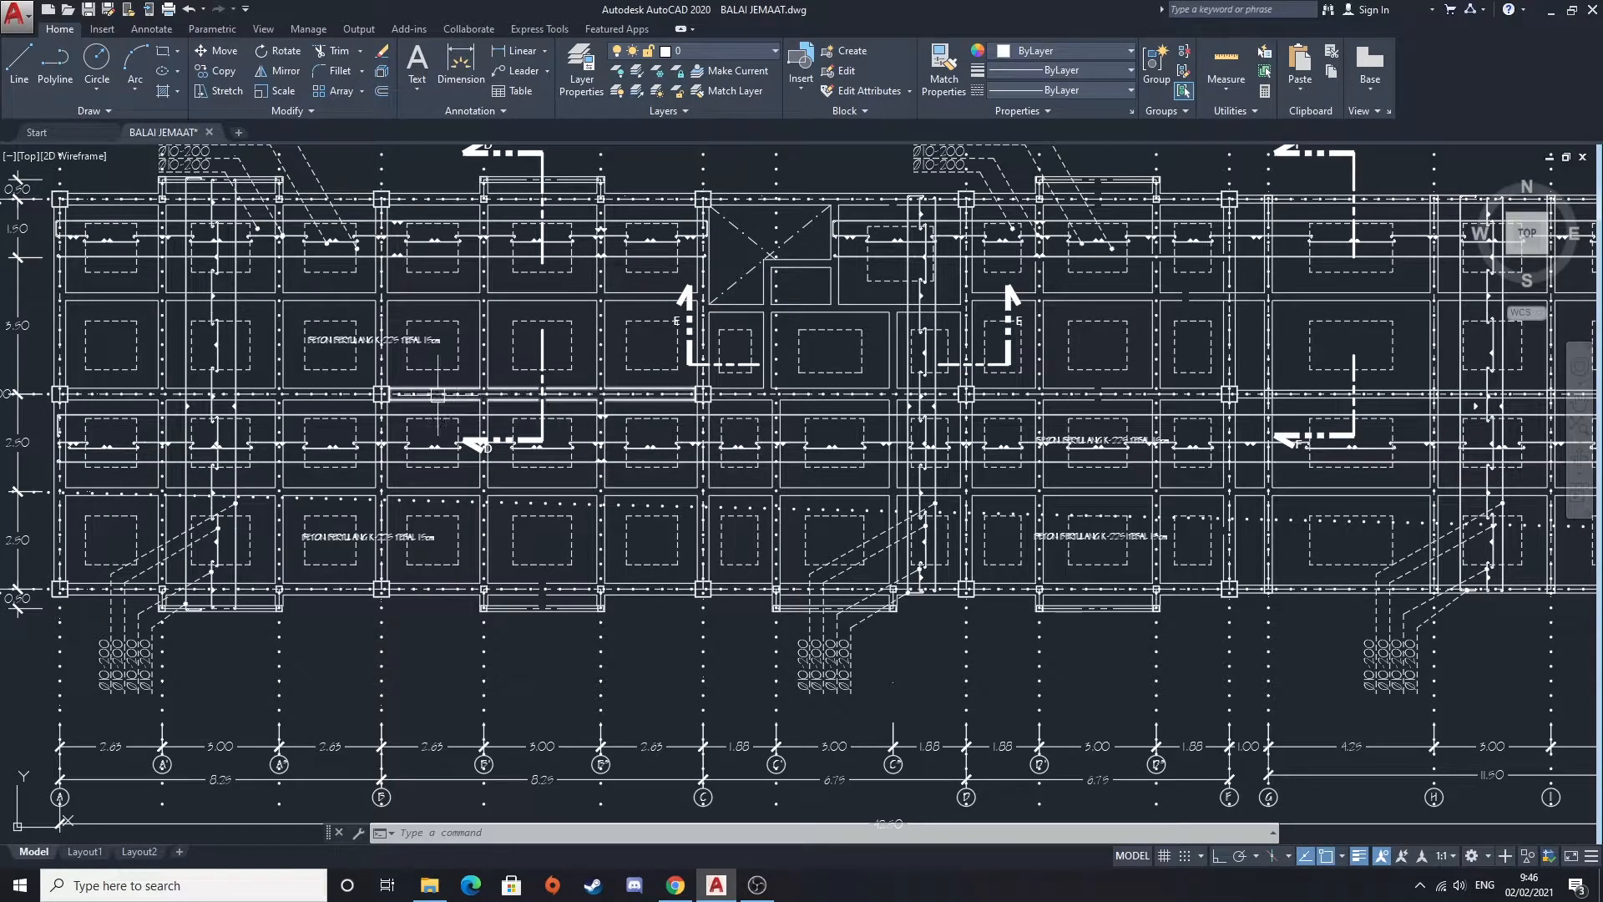
{"action": "scroll", "coordinate": [784, 453], "scroll_direction": "down", "scroll_amount": 2}
{"action": "scroll", "coordinate": [836, 486], "scroll_direction": "up", "scroll_amount": 1}
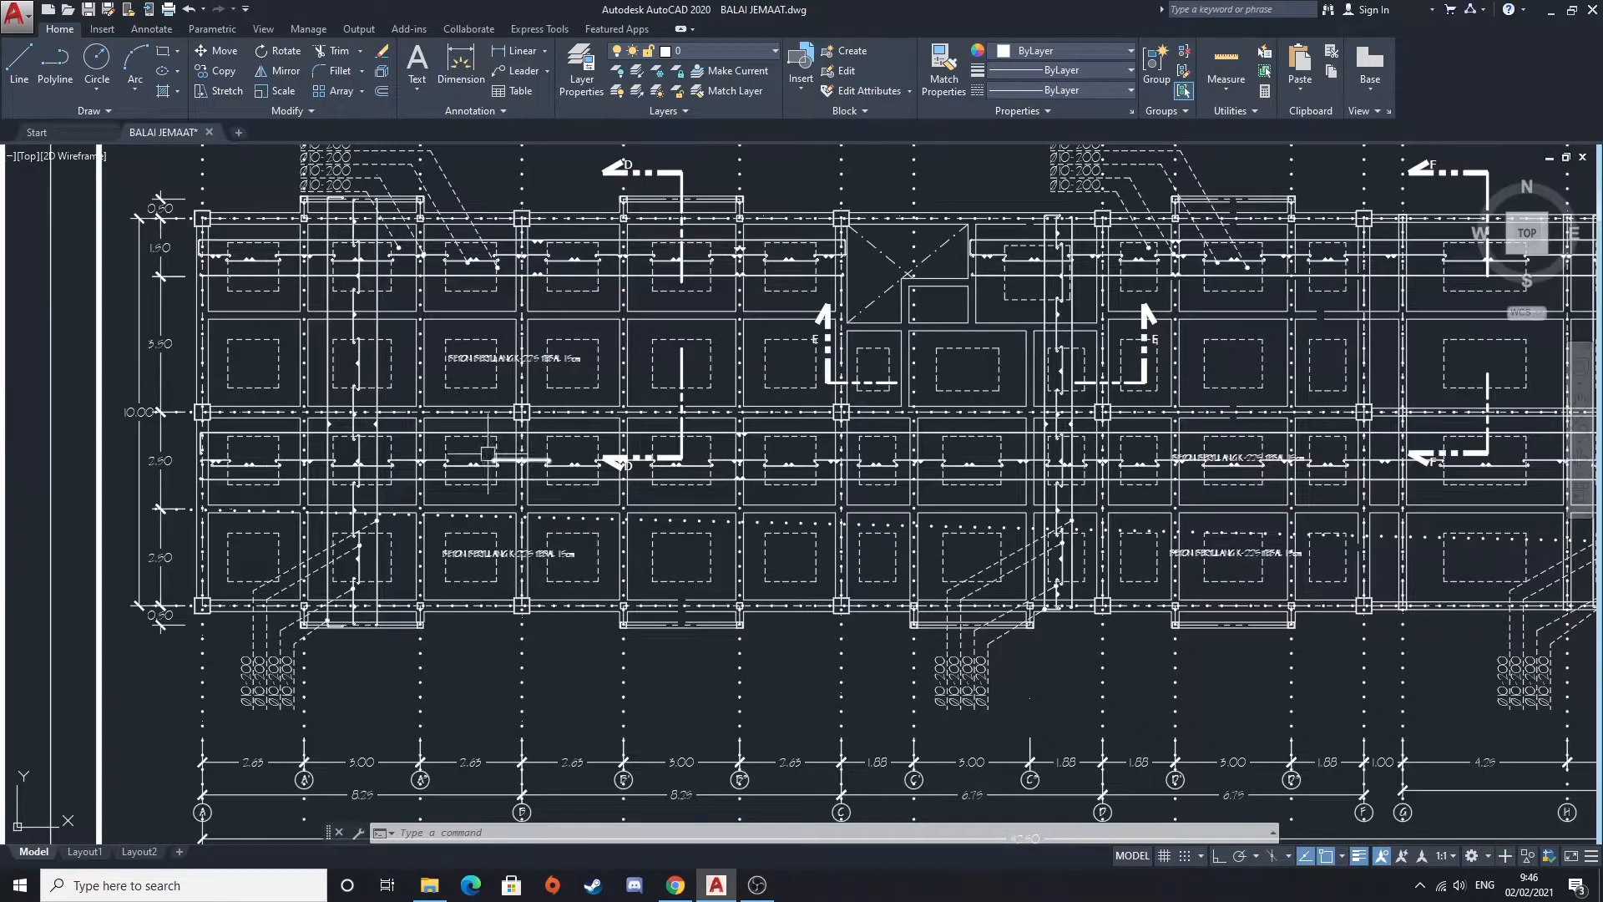
{"action": "scroll", "coordinate": [836, 486], "scroll_direction": "up", "scroll_amount": 1}
{"action": "scroll", "coordinate": [784, 468], "scroll_direction": "down", "scroll_amount": 2}
Examine sections POTONGAN D, E and F on the third-floor slab detail sheet
{"action": "middle_click_drag", "start_coordinate": [776, 469], "coordinate": [325, 466]}
{"action": "middle_click_drag", "start_coordinate": [939, 475], "coordinate": [501, 562]}
{"action": "scroll", "coordinate": [868, 453], "scroll_direction": "down", "scroll_amount": 2}
{"action": "scroll", "coordinate": [868, 453], "scroll_direction": "down", "scroll_amount": 2}
{"action": "scroll", "coordinate": [648, 448], "scroll_direction": "up", "scroll_amount": 4}
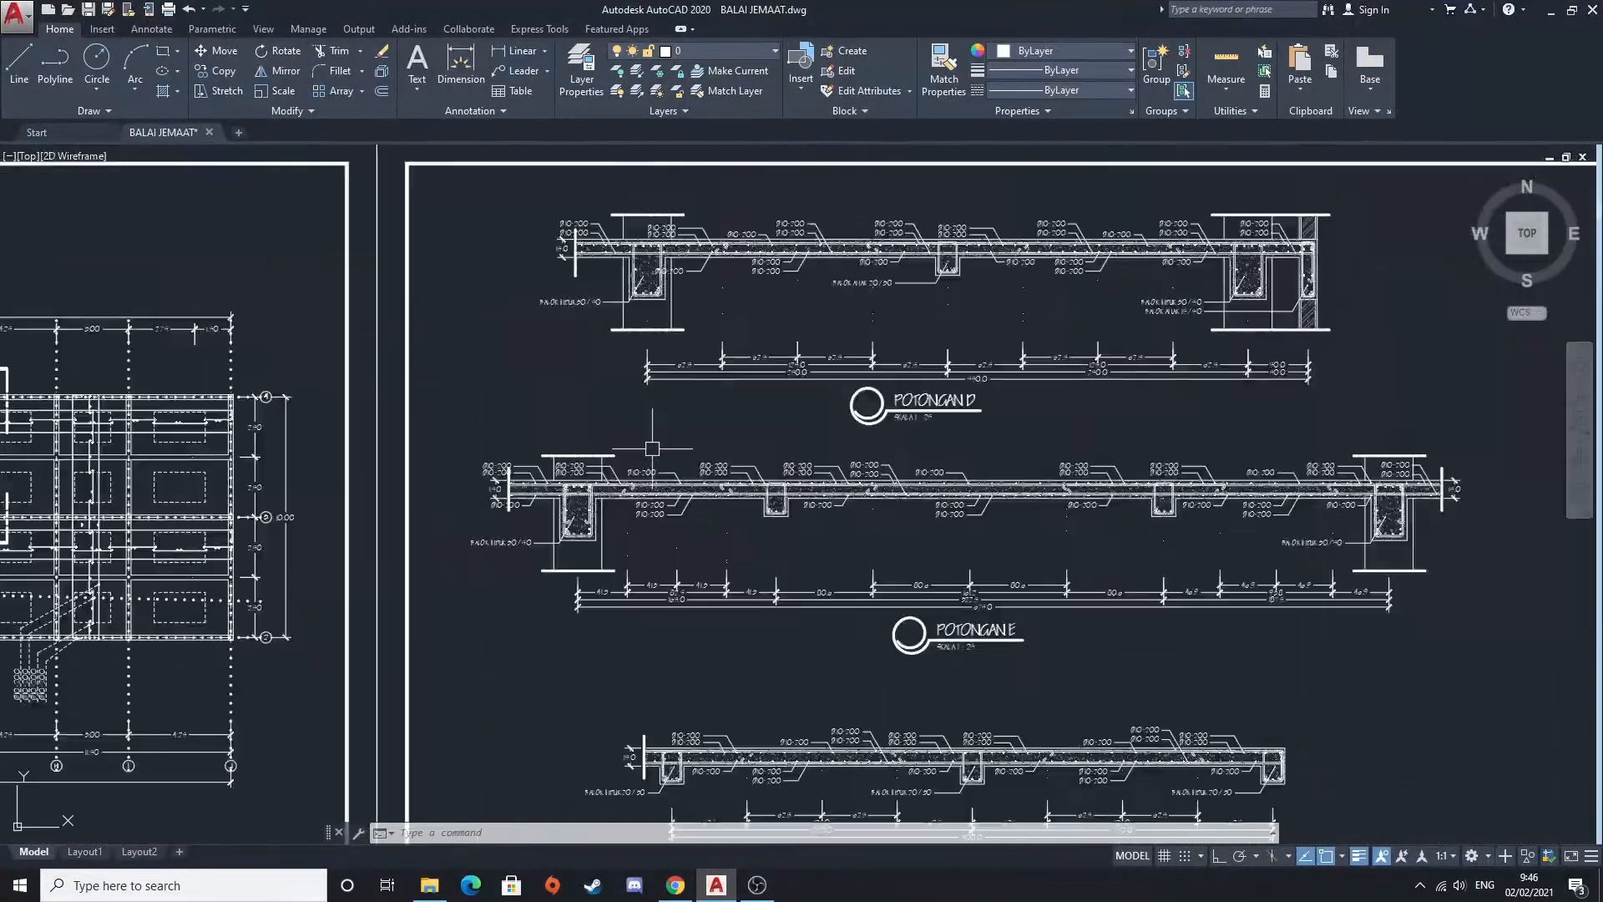
{"action": "scroll", "coordinate": [756, 267], "scroll_direction": "up", "scroll_amount": 3}
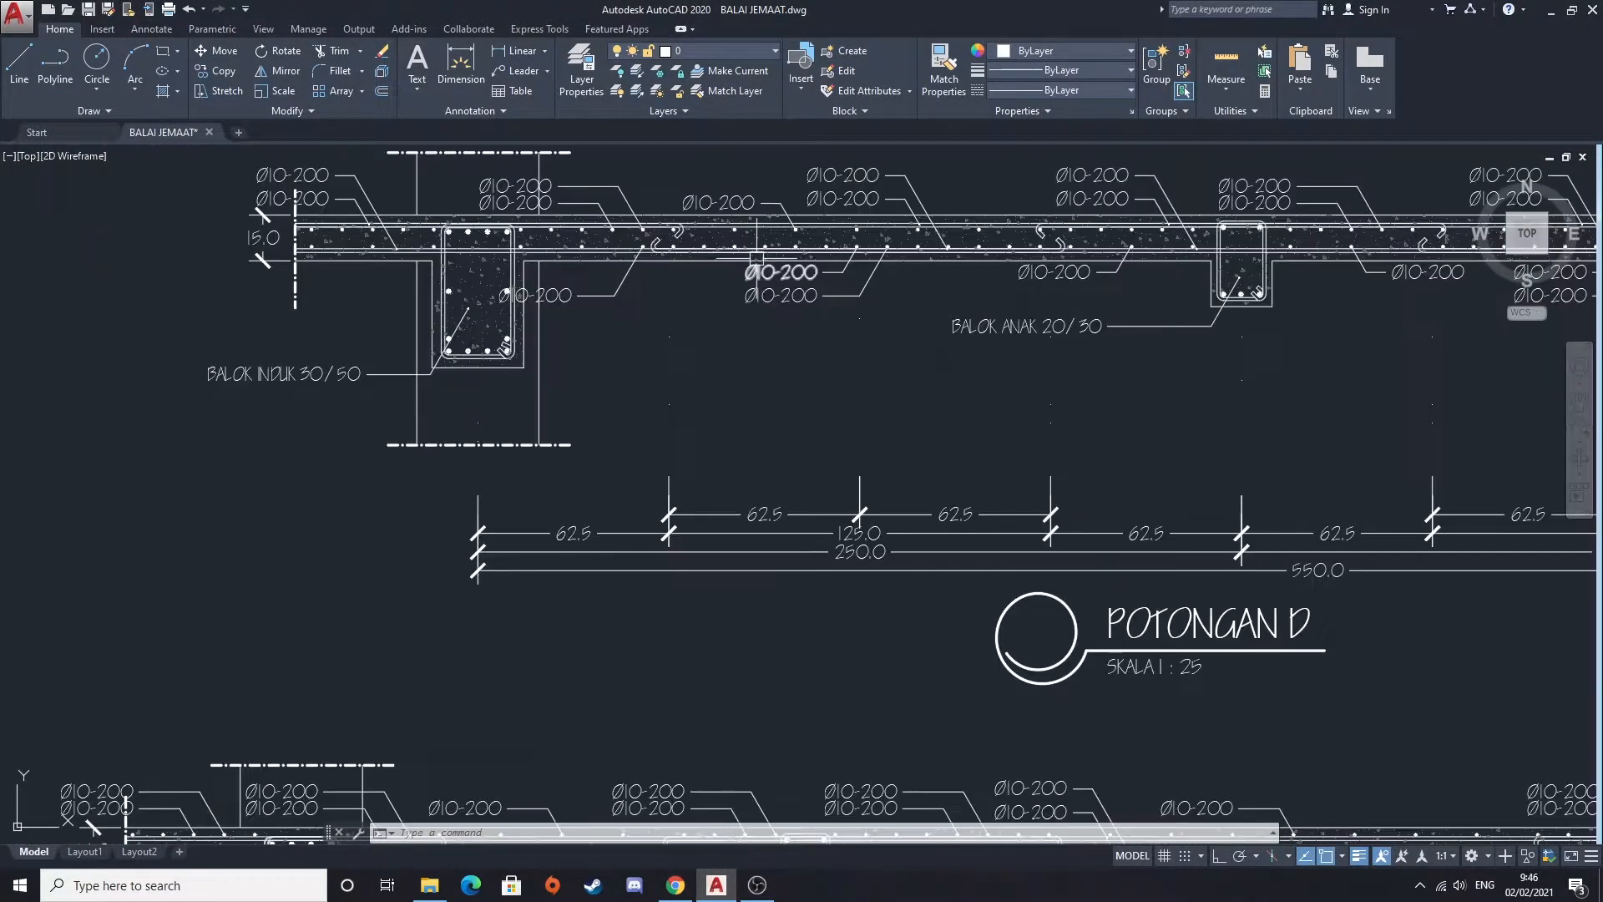
{"action": "scroll", "coordinate": [818, 284], "scroll_direction": "down", "scroll_amount": 1}
{"action": "middle_click_drag", "start_coordinate": [792, 512], "coordinate": [790, 339]}
{"action": "middle_click_drag", "start_coordinate": [777, 542], "coordinate": [796, 380]}
{"action": "middle_click_drag", "start_coordinate": [782, 586], "coordinate": [802, 344]}
{"action": "scroll", "coordinate": [966, 427], "scroll_direction": "down", "scroll_amount": 2}
{"action": "scroll", "coordinate": [1152, 430], "scroll_direction": "down", "scroll_amount": 1}
Examine the roof deck slab plan and its sections POTONGAN G and H
{"action": "mouse_move", "coordinate": [1303, 379]}
{"action": "middle_mouse_down"}
{"action": "mouse_move", "coordinate": [981, 390]}
{"action": "mouse_move", "coordinate": [653, 466]}
{"action": "middle_mouse_up"}
{"action": "scroll", "coordinate": [823, 455], "scroll_direction": "up", "scroll_amount": 1}
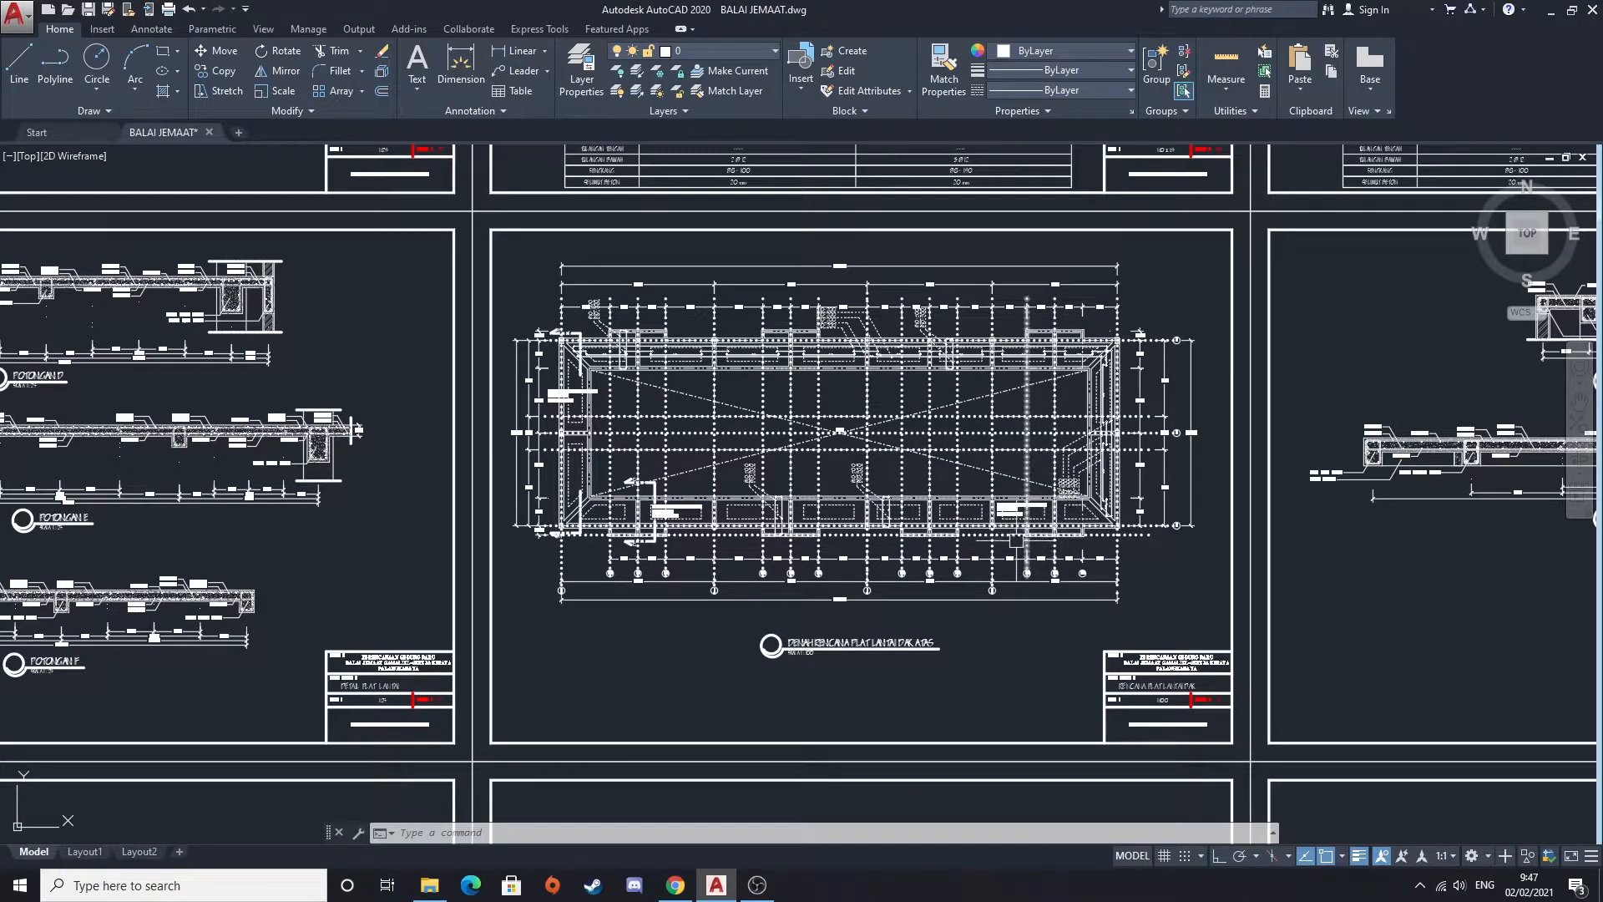
{"action": "scroll", "coordinate": [1014, 501], "scroll_direction": "up", "scroll_amount": 2}
{"action": "middle_click_drag", "start_coordinate": [831, 416], "coordinate": [869, 459]}
{"action": "middle_click_drag", "start_coordinate": [1047, 486], "coordinate": [714, 469]}
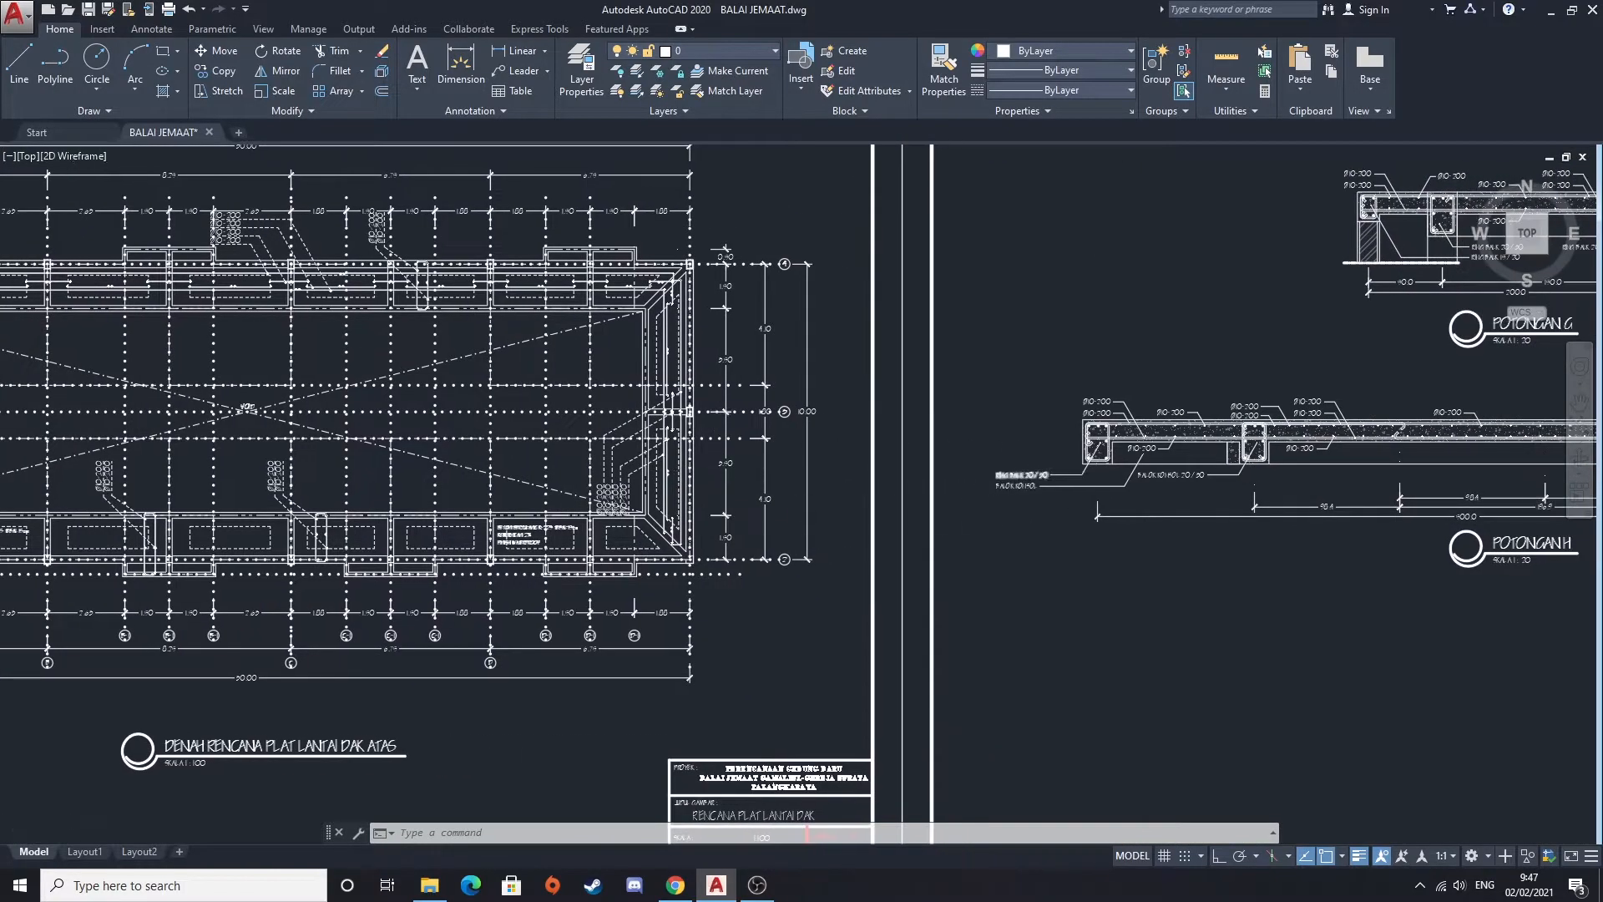
{"action": "scroll", "coordinate": [1054, 472], "scroll_direction": "down", "scroll_amount": 3}
{"action": "scroll", "coordinate": [877, 395], "scroll_direction": "up", "scroll_amount": 3}
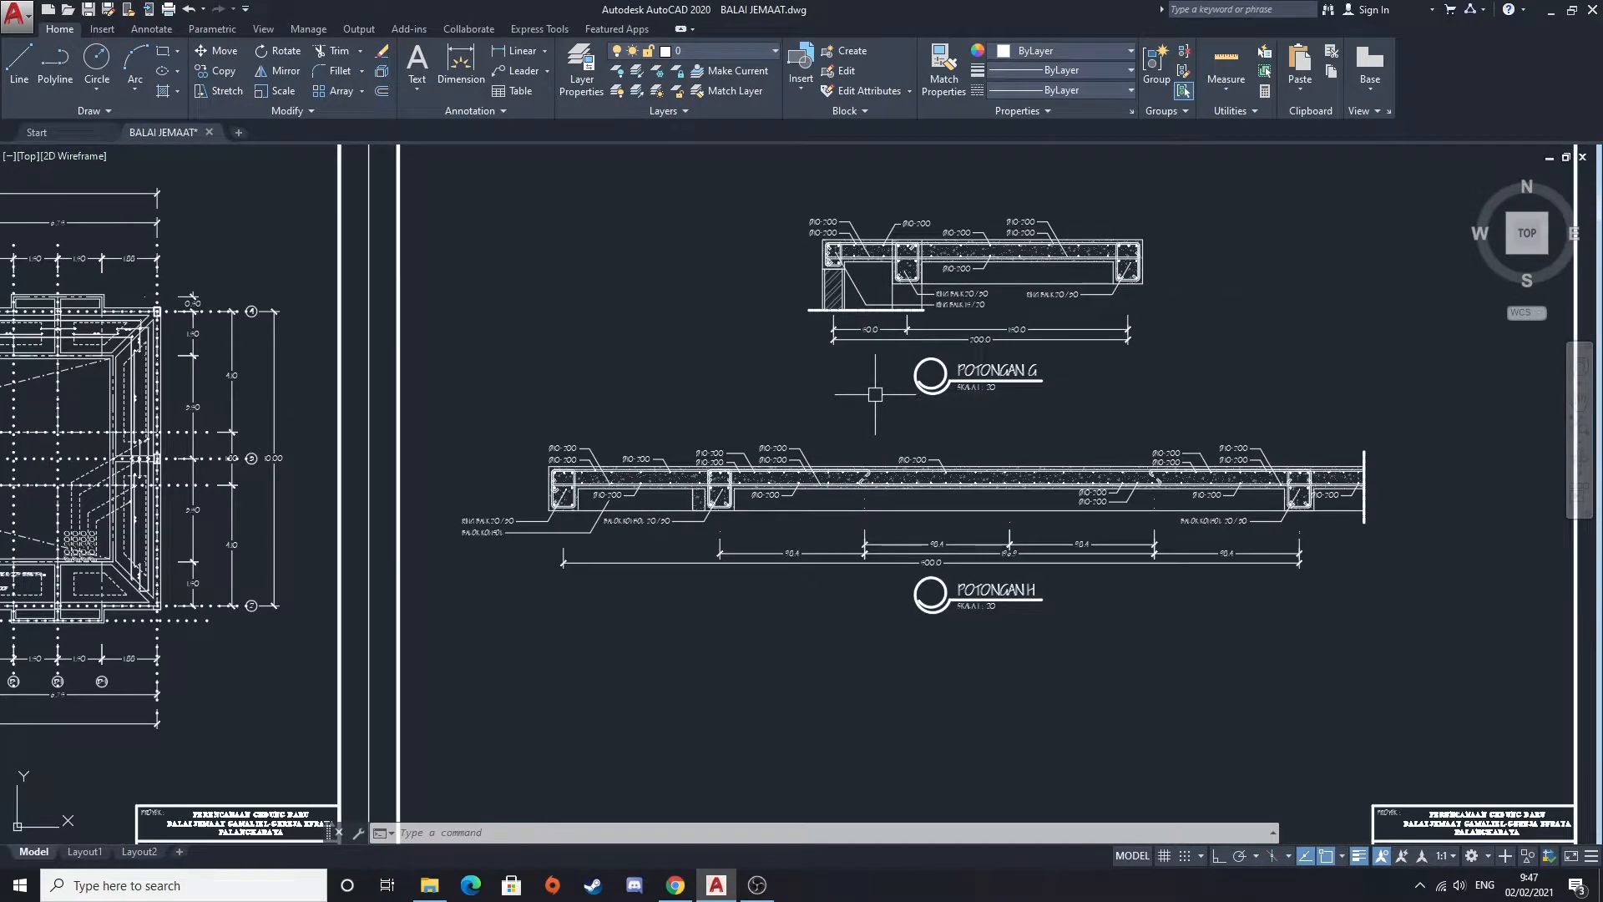
Examine the columns, beams and footings of DETAIL PORTAL A on the portal beam detail sheet
{"action": "scroll", "coordinate": [872, 396], "scroll_direction": "down", "scroll_amount": 10}
{"action": "scroll", "coordinate": [1024, 551], "scroll_direction": "up", "scroll_amount": 3}
{"action": "scroll", "coordinate": [751, 501], "scroll_direction": "up", "scroll_amount": 4}
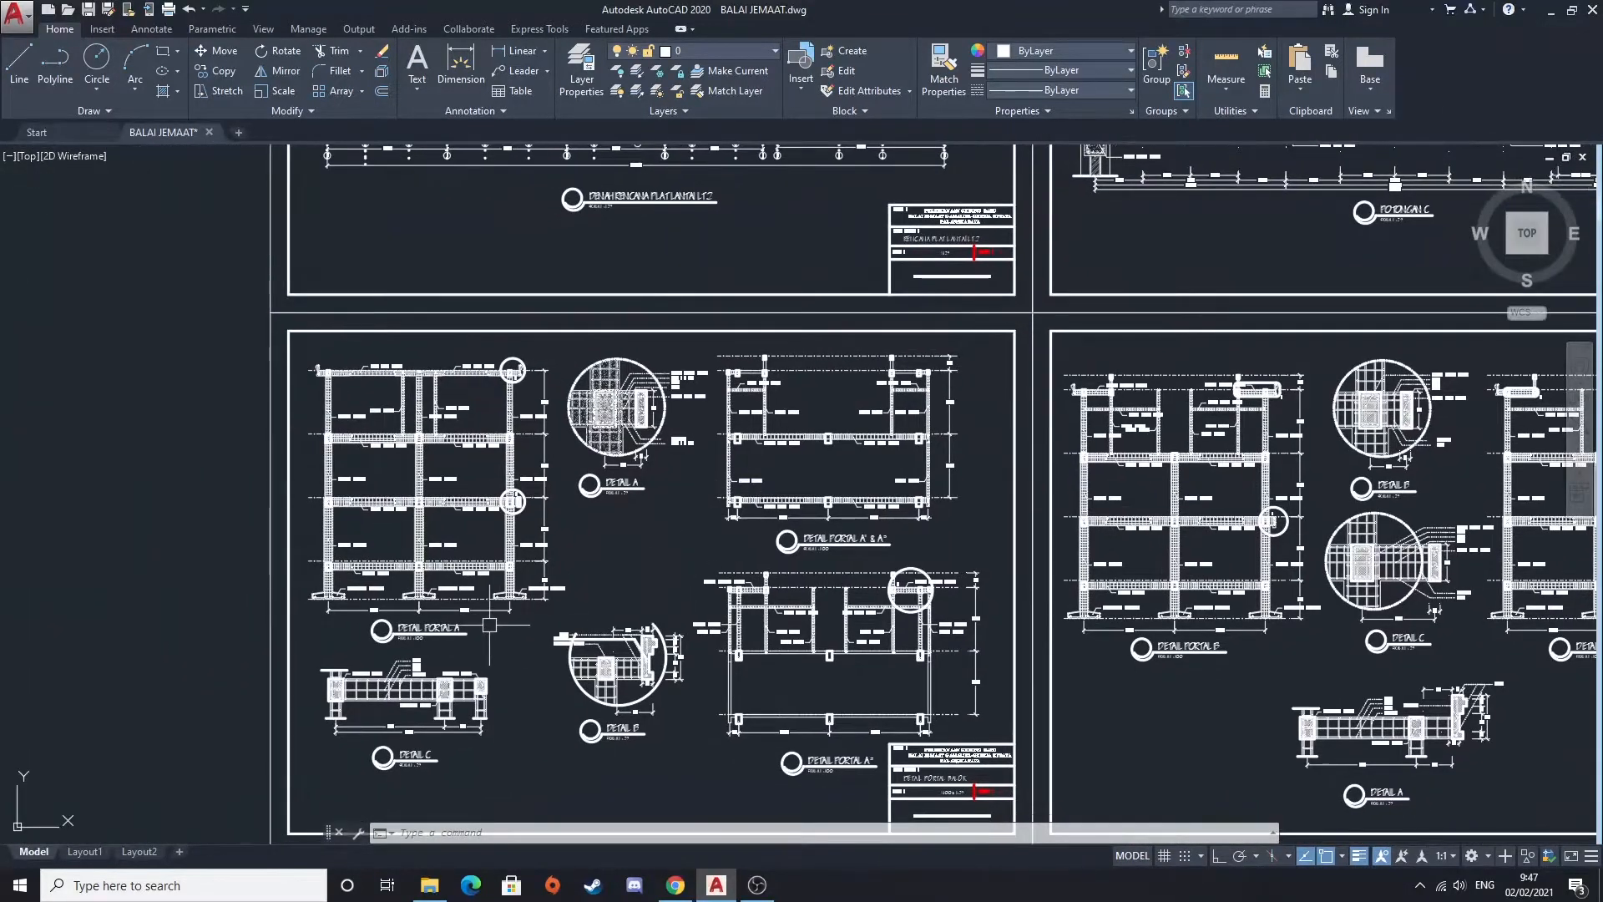
{"action": "scroll", "coordinate": [496, 625], "scroll_direction": "up", "scroll_amount": 2}
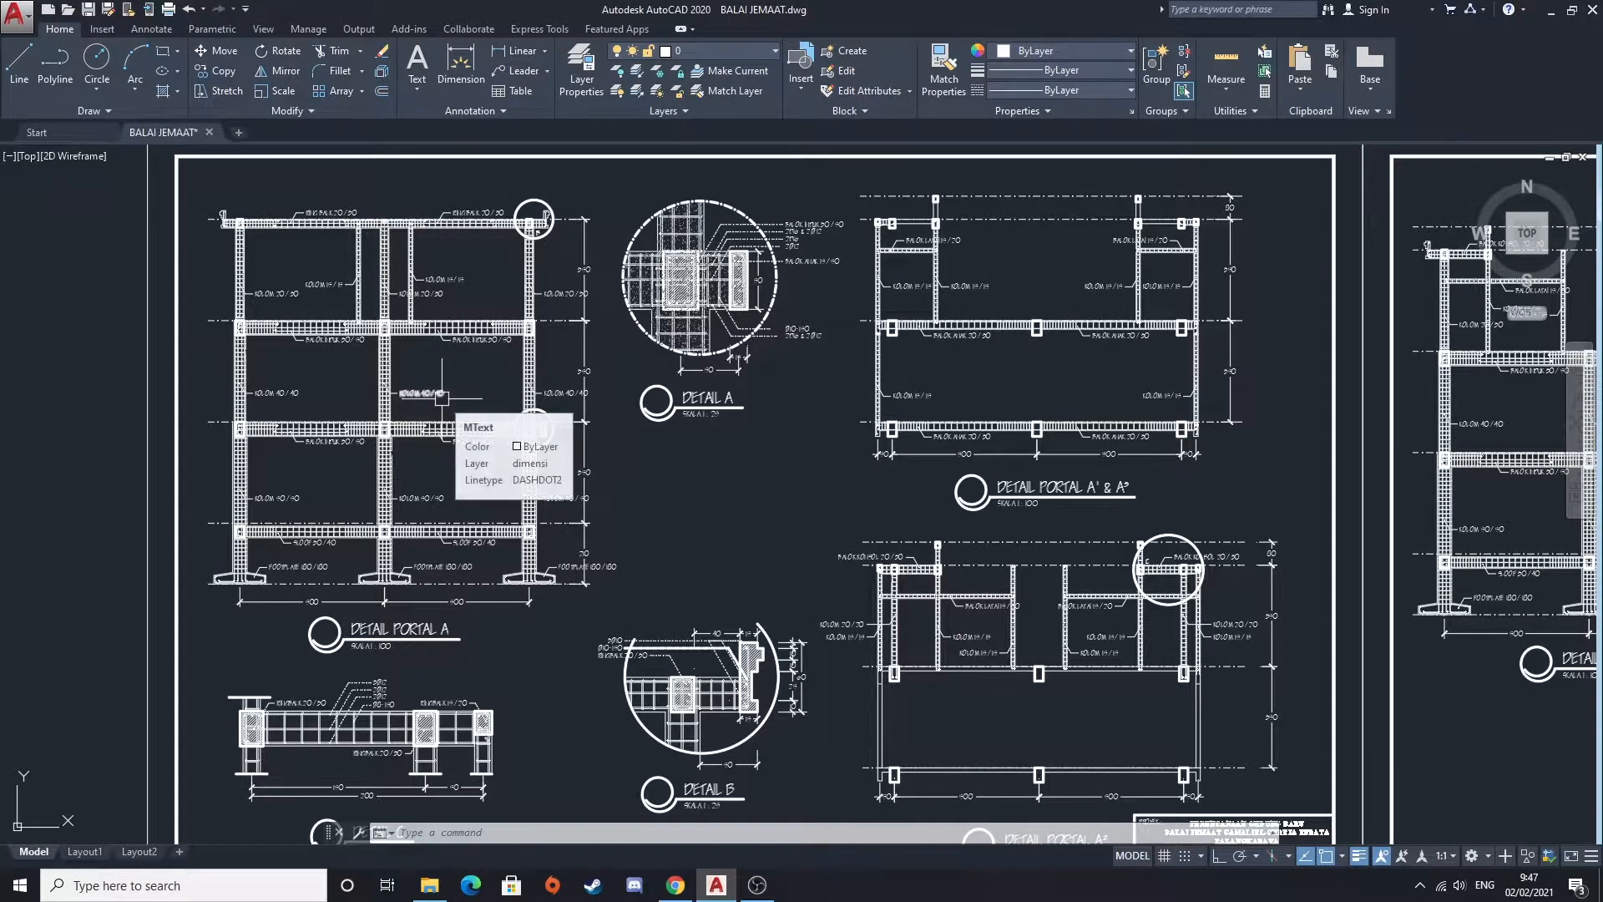
{"action": "scroll", "coordinate": [426, 343], "scroll_direction": "up", "scroll_amount": 4}
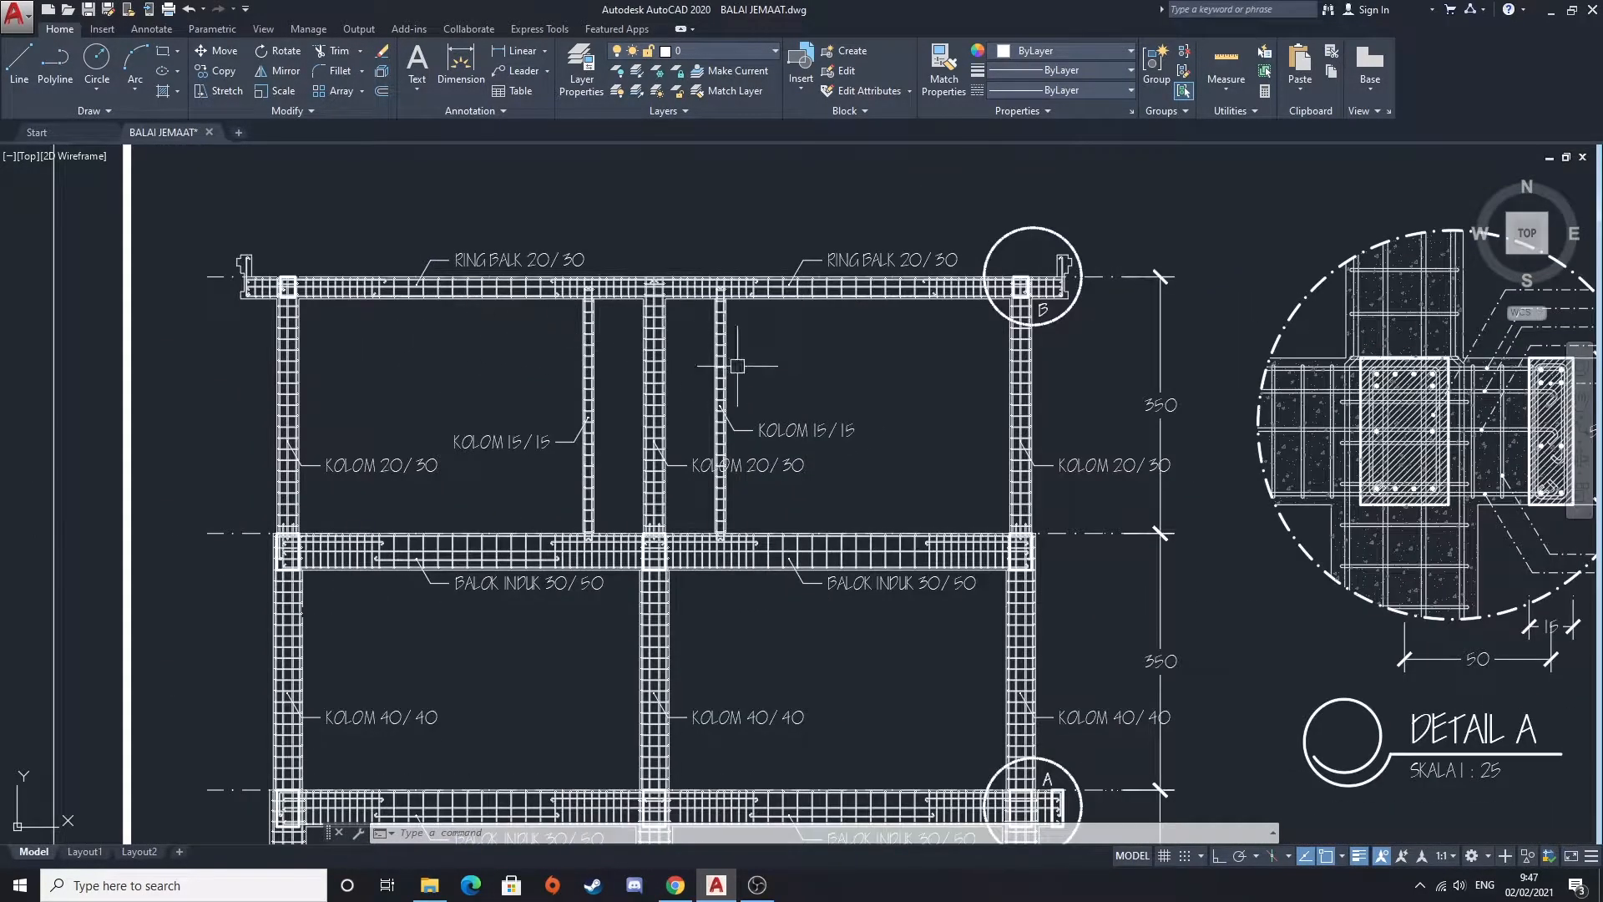
{"action": "middle_click_drag", "start_coordinate": [879, 392], "coordinate": [726, 359]}
{"action": "middle_click_drag", "start_coordinate": [707, 447], "coordinate": [670, 319]}
{"action": "middle_click_drag", "start_coordinate": [679, 512], "coordinate": [657, 329]}
{"action": "mouse_move", "coordinate": [687, 562]}
{"action": "middle_mouse_down"}
{"action": "mouse_move", "coordinate": [696, 397]}
{"action": "mouse_move", "coordinate": [698, 415]}
{"action": "middle_mouse_up"}
{"action": "scroll", "coordinate": [637, 522], "scroll_direction": "down", "scroll_amount": 2}
{"action": "middle_click_drag", "start_coordinate": [765, 608], "coordinate": [770, 524]}
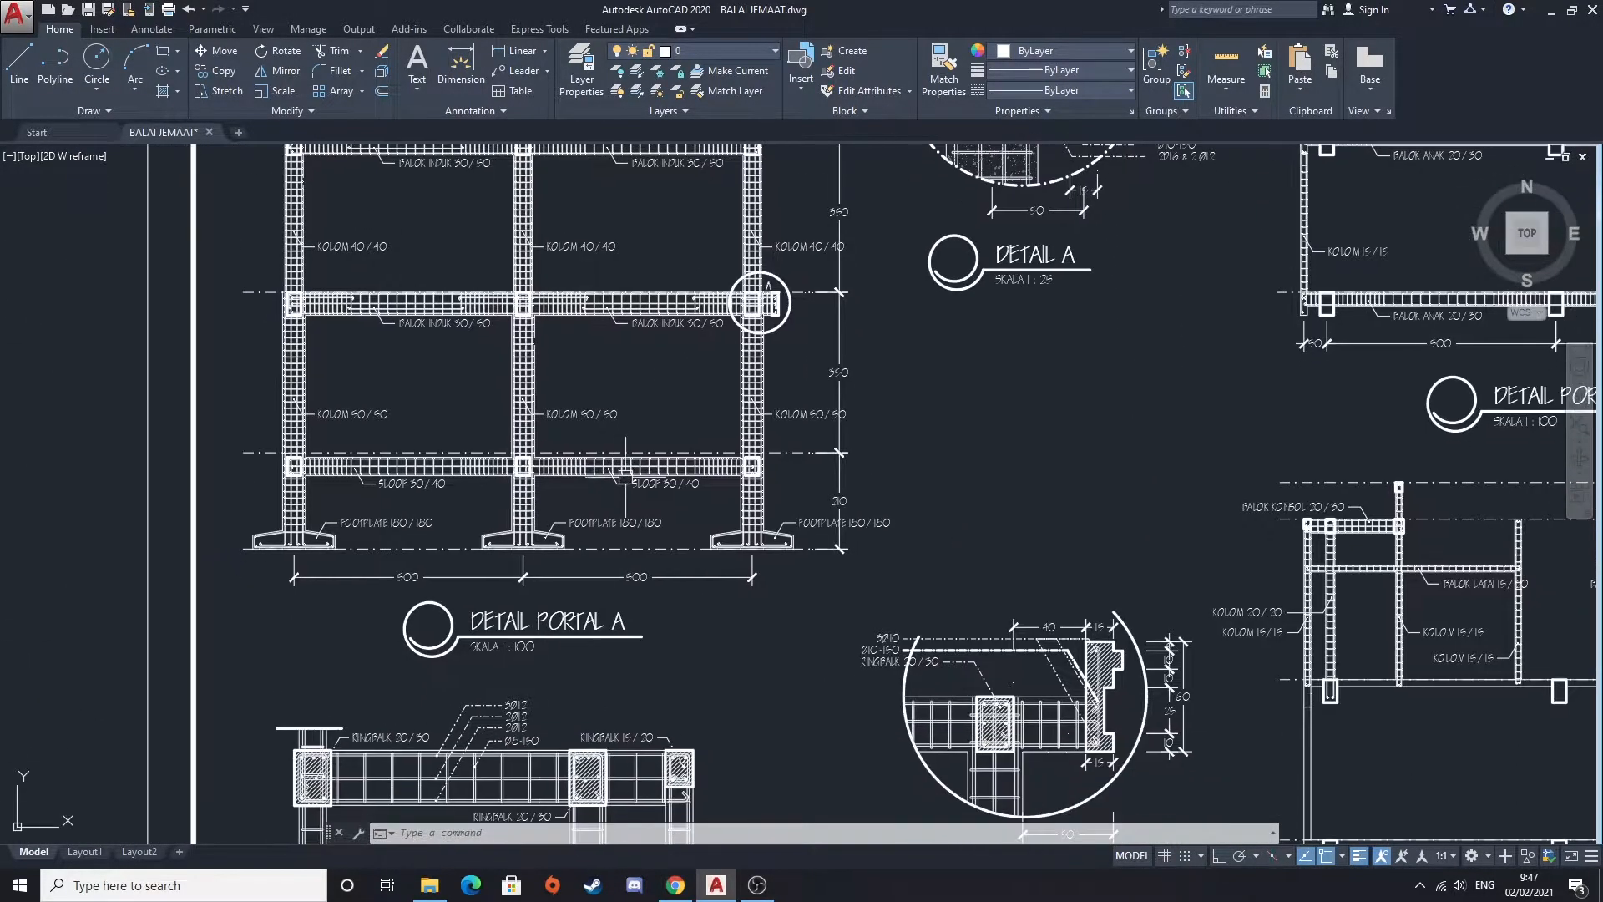
{"action": "scroll", "coordinate": [770, 524], "scroll_direction": "down", "scroll_amount": 5}
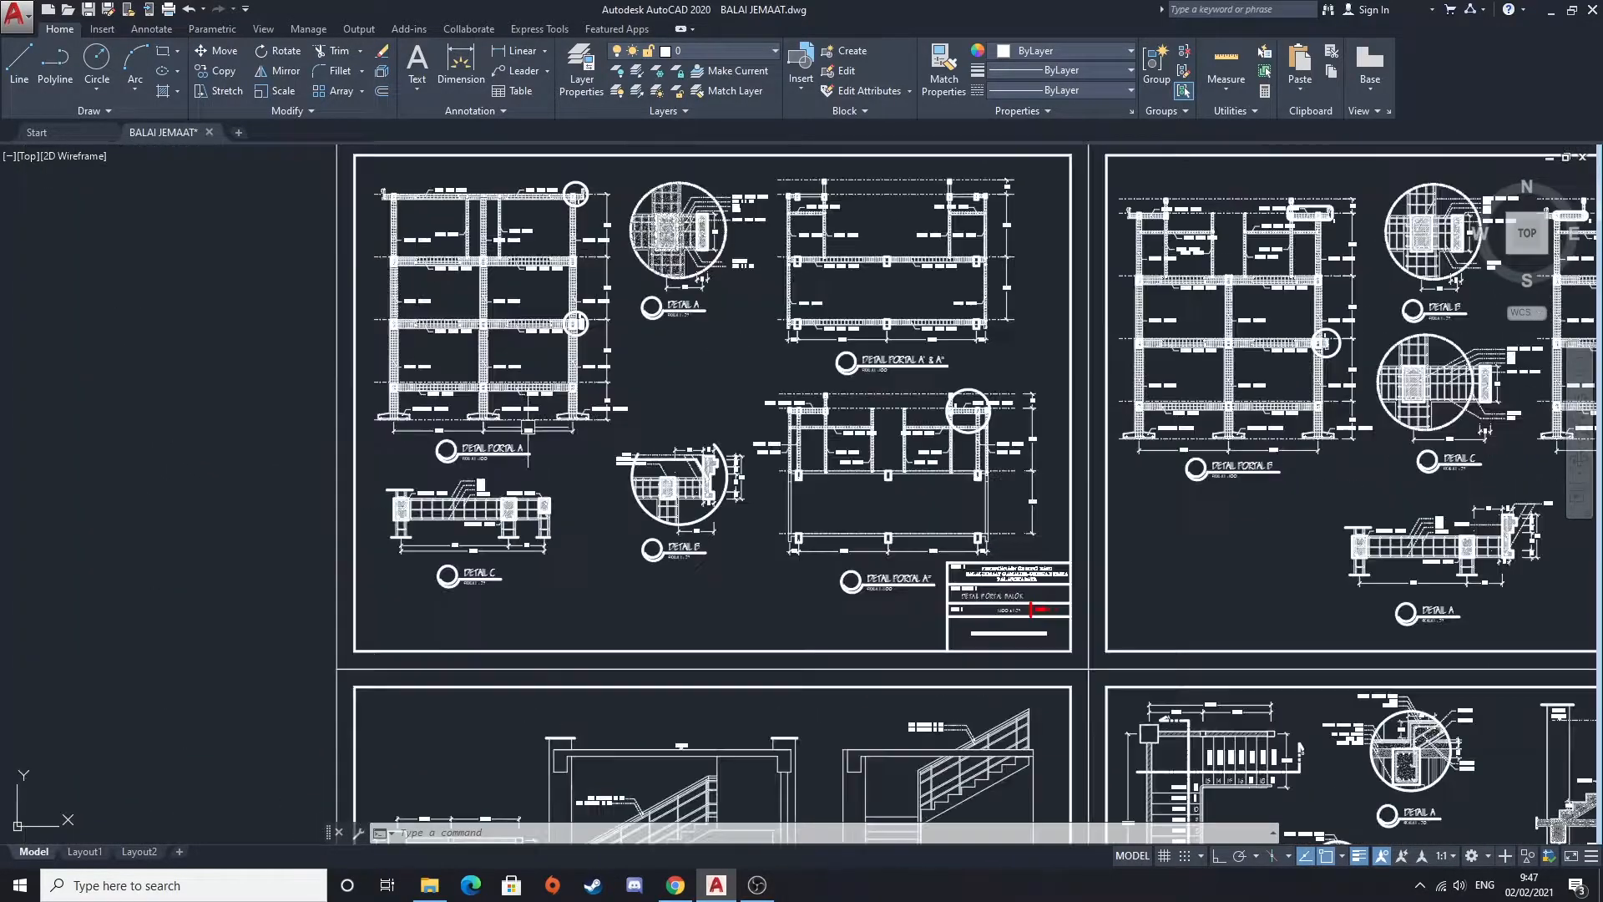
Examine the beam joint in DETAIL A alongside the DETAIL PORTAL A frame elevation
{"action": "scroll", "coordinate": [515, 329], "scroll_direction": "up", "scroll_amount": 5}
{"action": "mouse_move", "coordinate": [696, 365]}
{"action": "middle_mouse_down"}
{"action": "mouse_move", "coordinate": [637, 512]}
{"action": "mouse_move", "coordinate": [675, 538]}
{"action": "middle_mouse_up"}
{"action": "scroll", "coordinate": [678, 551], "scroll_direction": "up", "scroll_amount": 4}
{"action": "scroll", "coordinate": [711, 275], "scroll_direction": "down", "scroll_amount": 2}
{"action": "middle_click_drag", "start_coordinate": [710, 276], "coordinate": [598, 468]}
{"action": "scroll", "coordinate": [615, 419], "scroll_direction": "down", "scroll_amount": 2}
{"action": "mouse_move", "coordinate": [934, 371]}
{"action": "middle_mouse_down"}
{"action": "mouse_move", "coordinate": [825, 350]}
{"action": "mouse_move", "coordinate": [834, 377]}
{"action": "middle_mouse_up"}
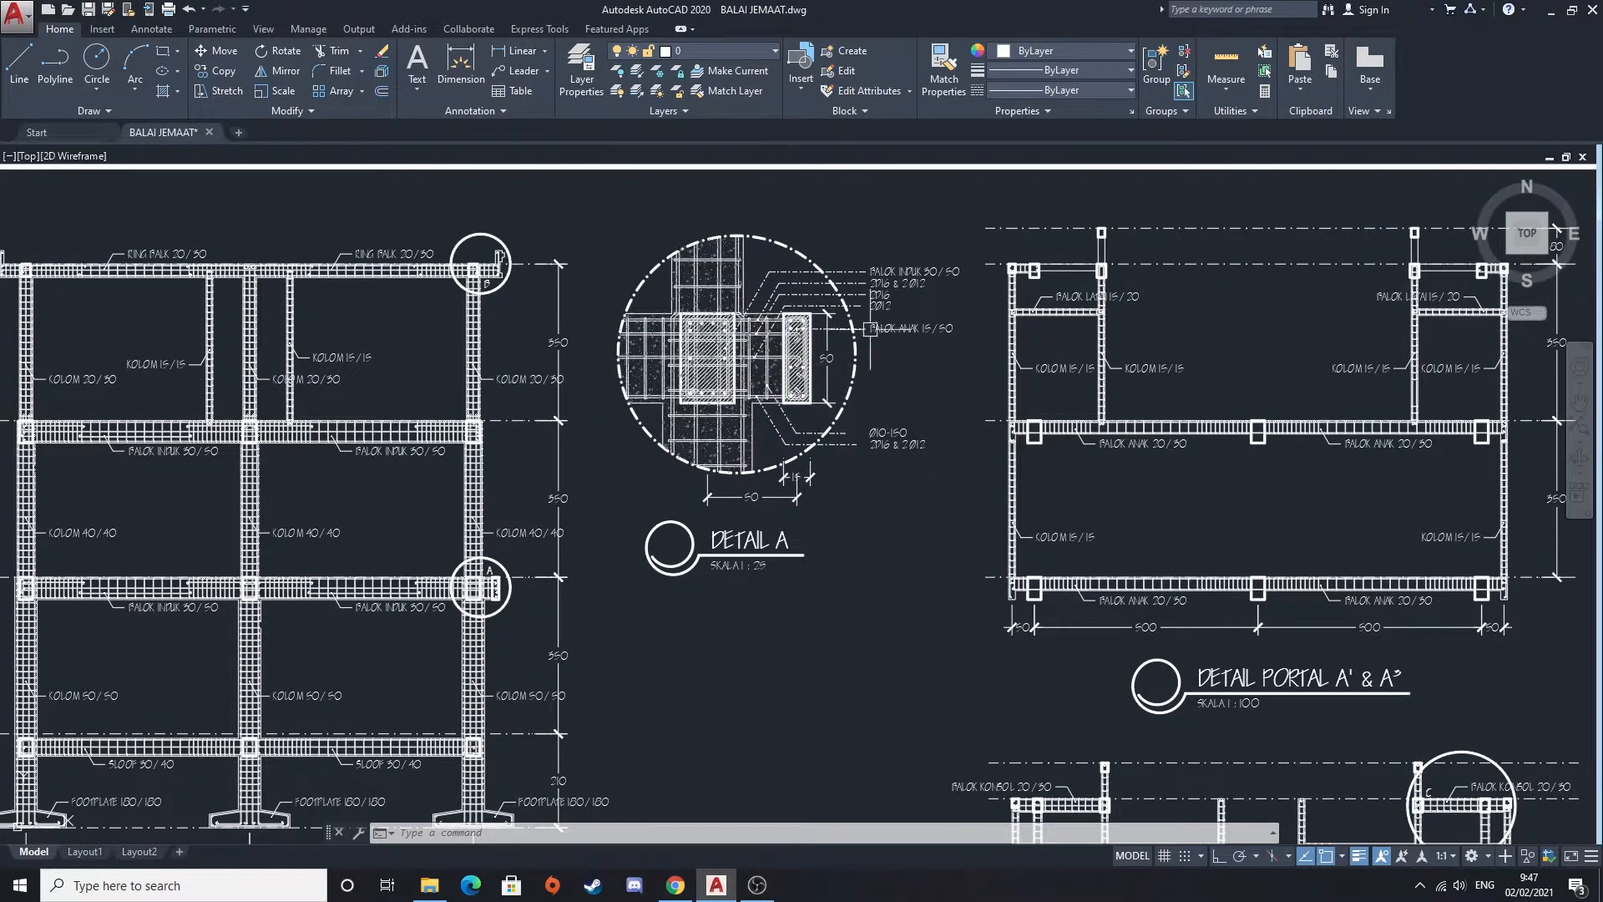
{"action": "scroll", "coordinate": [867, 331], "scroll_direction": "up", "scroll_amount": 2}
{"action": "scroll", "coordinate": [941, 451], "scroll_direction": "down", "scroll_amount": 2}
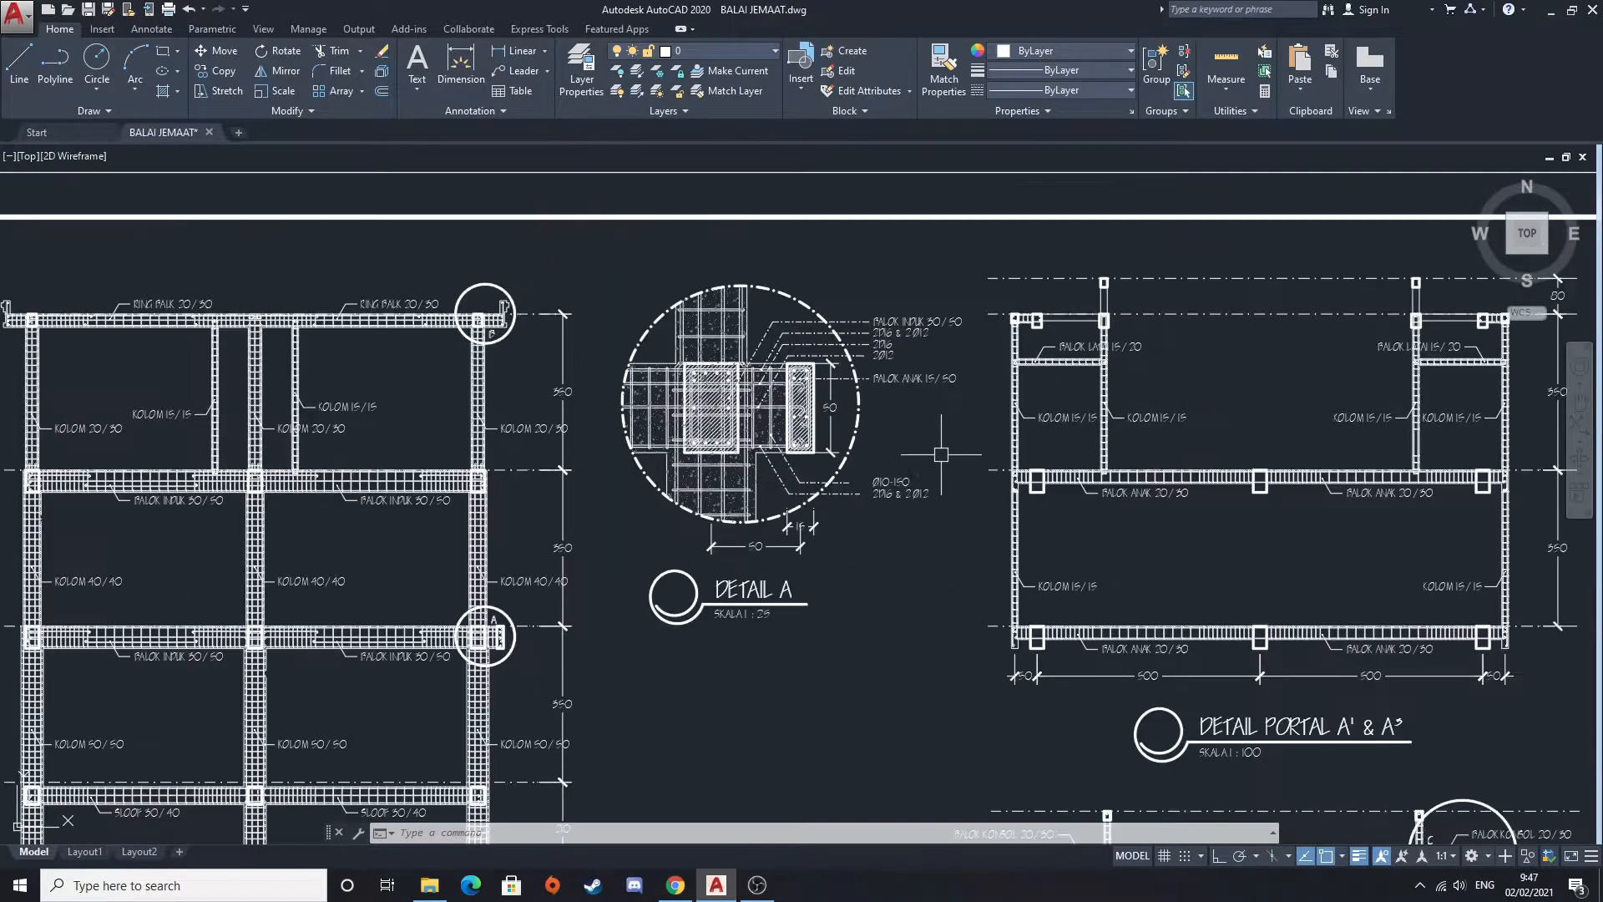
Examine the remaining portal A variants through to the neighbouring sheet with DETAIL PORTAL B
{"action": "middle_click_drag", "start_coordinate": [941, 451], "coordinate": [661, 366]}
{"action": "scroll", "coordinate": [805, 438], "scroll_direction": "down", "scroll_amount": 2}
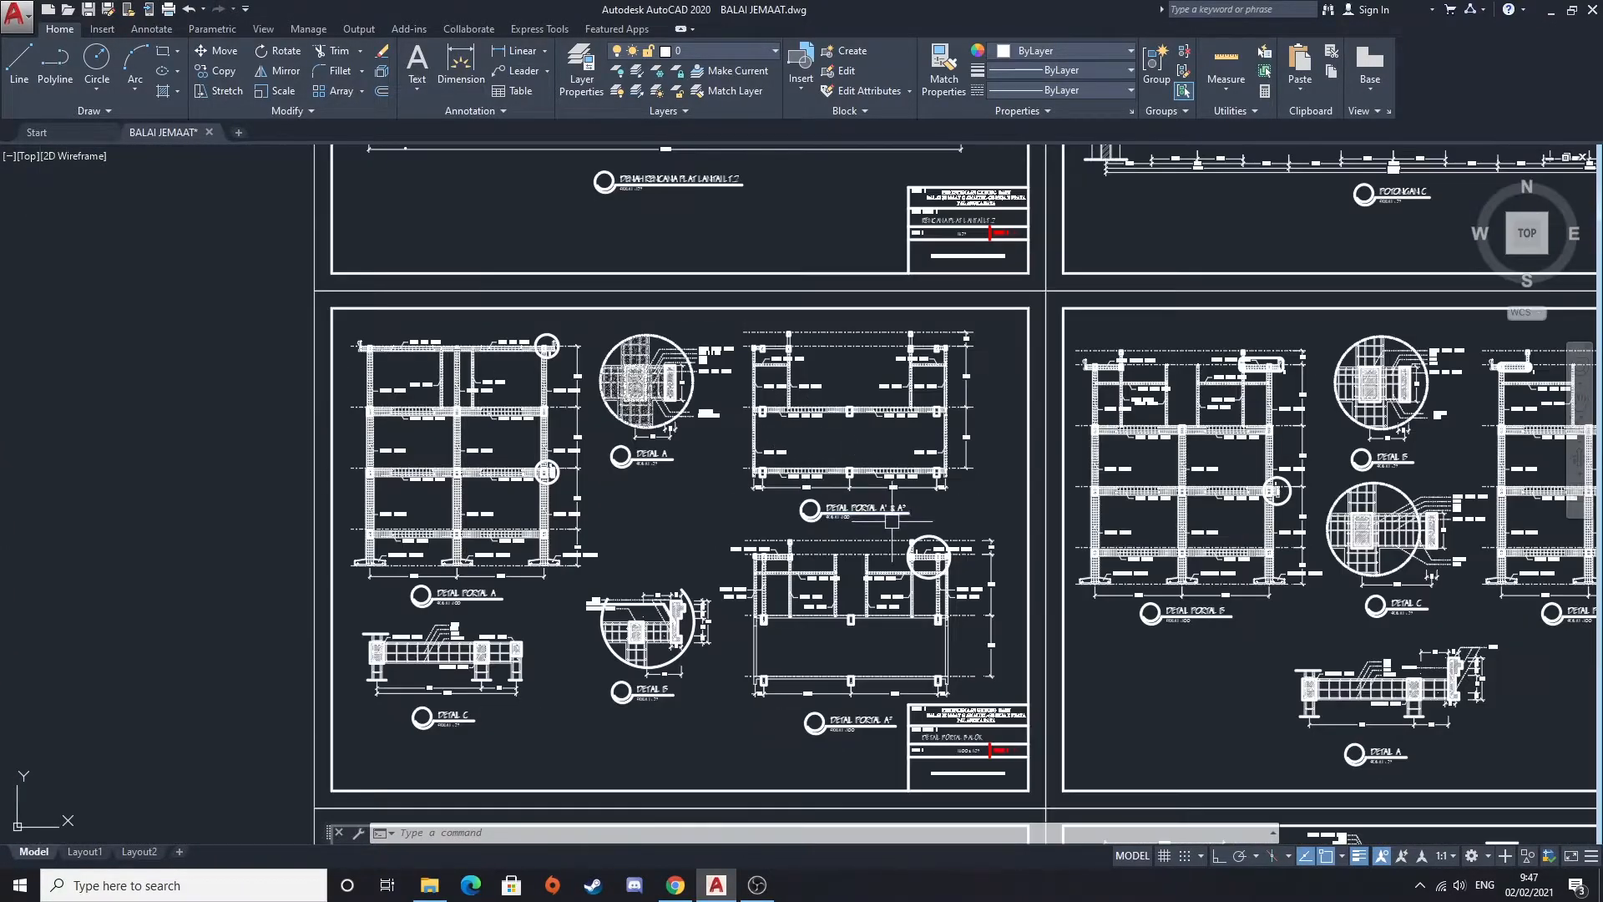
{"action": "middle_click_drag", "start_coordinate": [893, 521], "coordinate": [689, 445]}
{"action": "scroll", "coordinate": [630, 472], "scroll_direction": "up", "scroll_amount": 4}
{"action": "middle_click_drag", "start_coordinate": [678, 500], "coordinate": [508, 424]}
{"action": "scroll", "coordinate": [792, 412], "scroll_direction": "down", "scroll_amount": 2}
{"action": "middle_click_drag", "start_coordinate": [792, 412], "coordinate": [497, 486]}
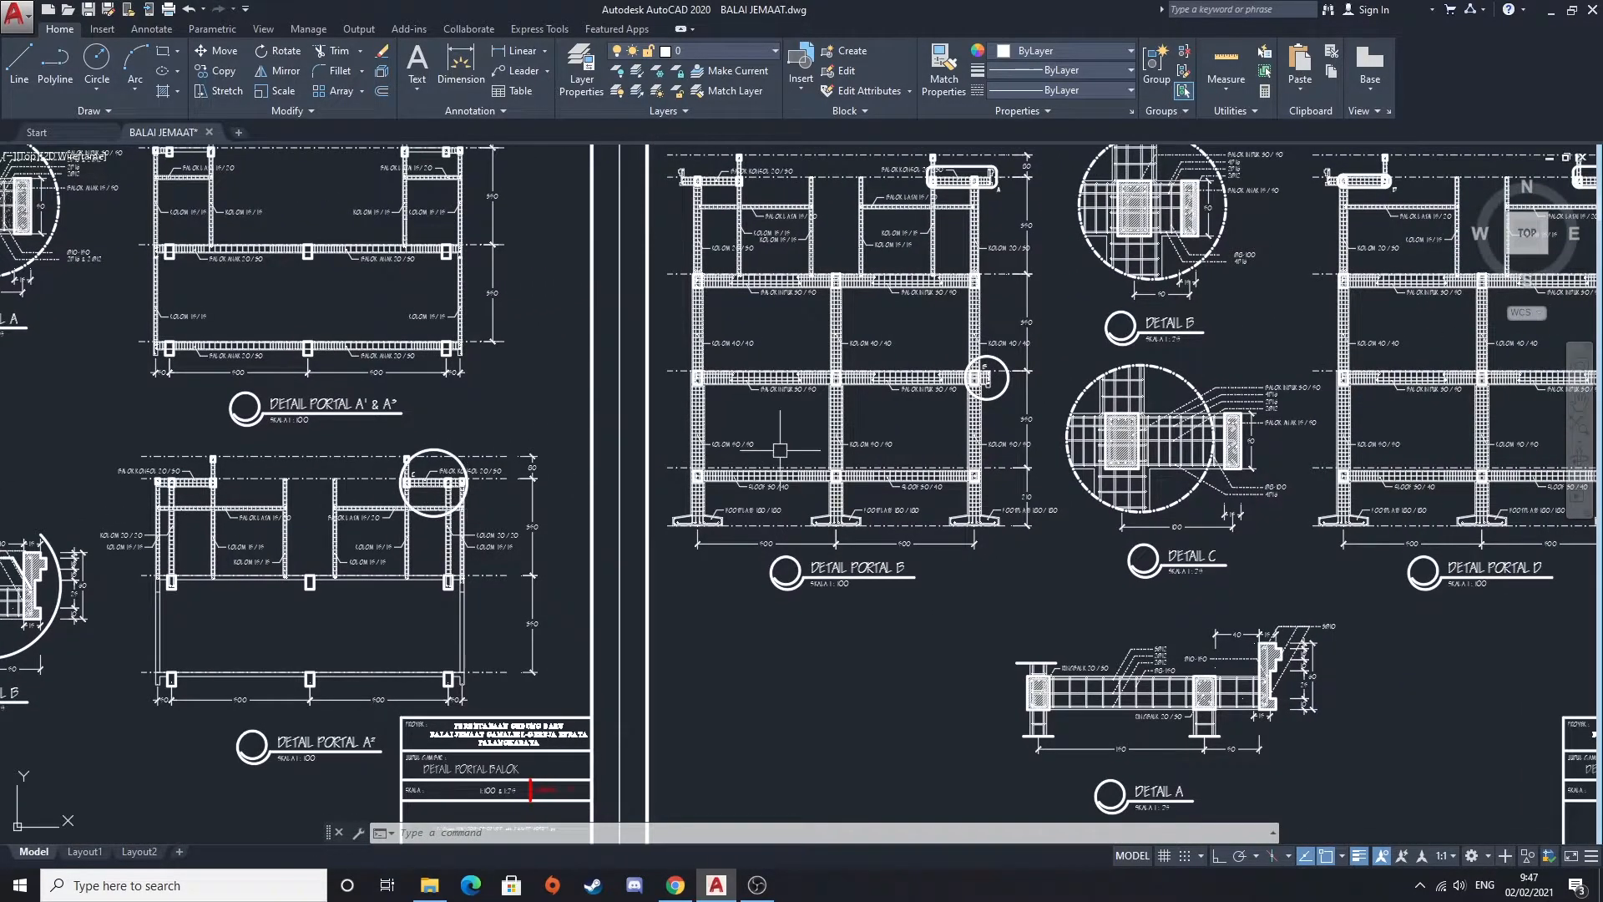
Examine the beams and columns of the portal D variants on the portal beam detail sheet
{"action": "scroll", "coordinate": [994, 483], "scroll_direction": "down", "scroll_amount": 2}
{"action": "mouse_move", "coordinate": [994, 484]}
{"action": "middle_mouse_down"}
{"action": "mouse_move", "coordinate": [698, 489]}
{"action": "mouse_move", "coordinate": [1015, 498]}
{"action": "mouse_move", "coordinate": [546, 508]}
{"action": "middle_mouse_up"}
{"action": "scroll", "coordinate": [884, 491], "scroll_direction": "up", "scroll_amount": 2}
{"action": "middle_click_drag", "start_coordinate": [950, 489], "coordinate": [361, 477]}
{"action": "scroll", "coordinate": [616, 471], "scroll_direction": "down", "scroll_amount": 2}
{"action": "middle_click_drag", "start_coordinate": [616, 472], "coordinate": [703, 507]}
{"action": "scroll", "coordinate": [687, 362], "scroll_direction": "up", "scroll_amount": 4}
{"action": "scroll", "coordinate": [418, 343], "scroll_direction": "up", "scroll_amount": 2}
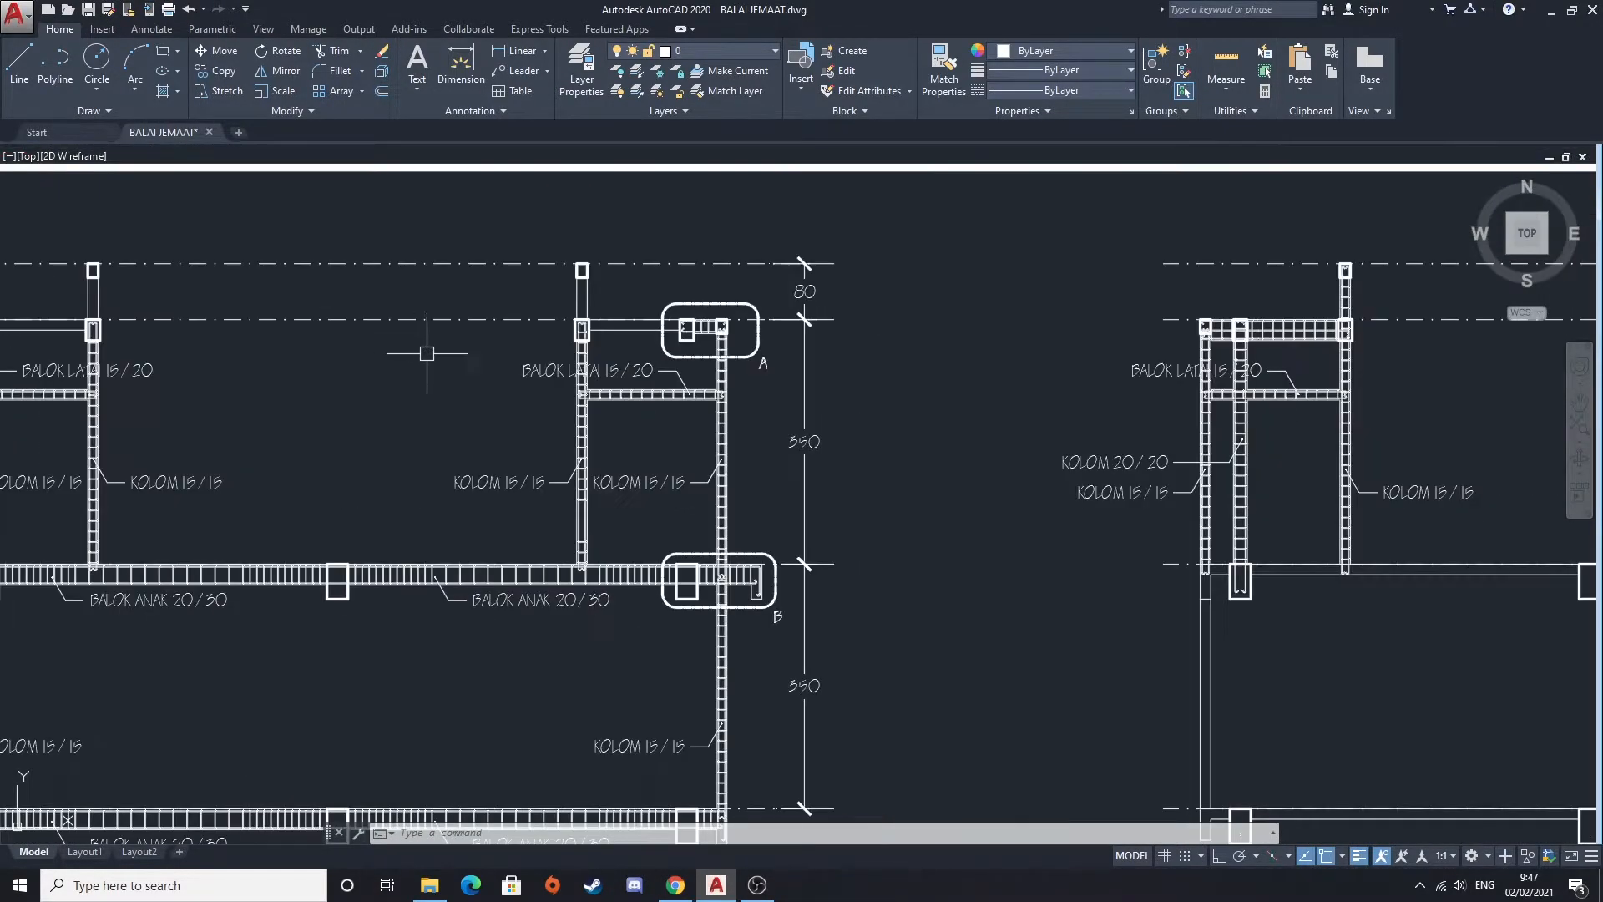
{"action": "middle_click_drag", "start_coordinate": [244, 418], "coordinate": [540, 458]}
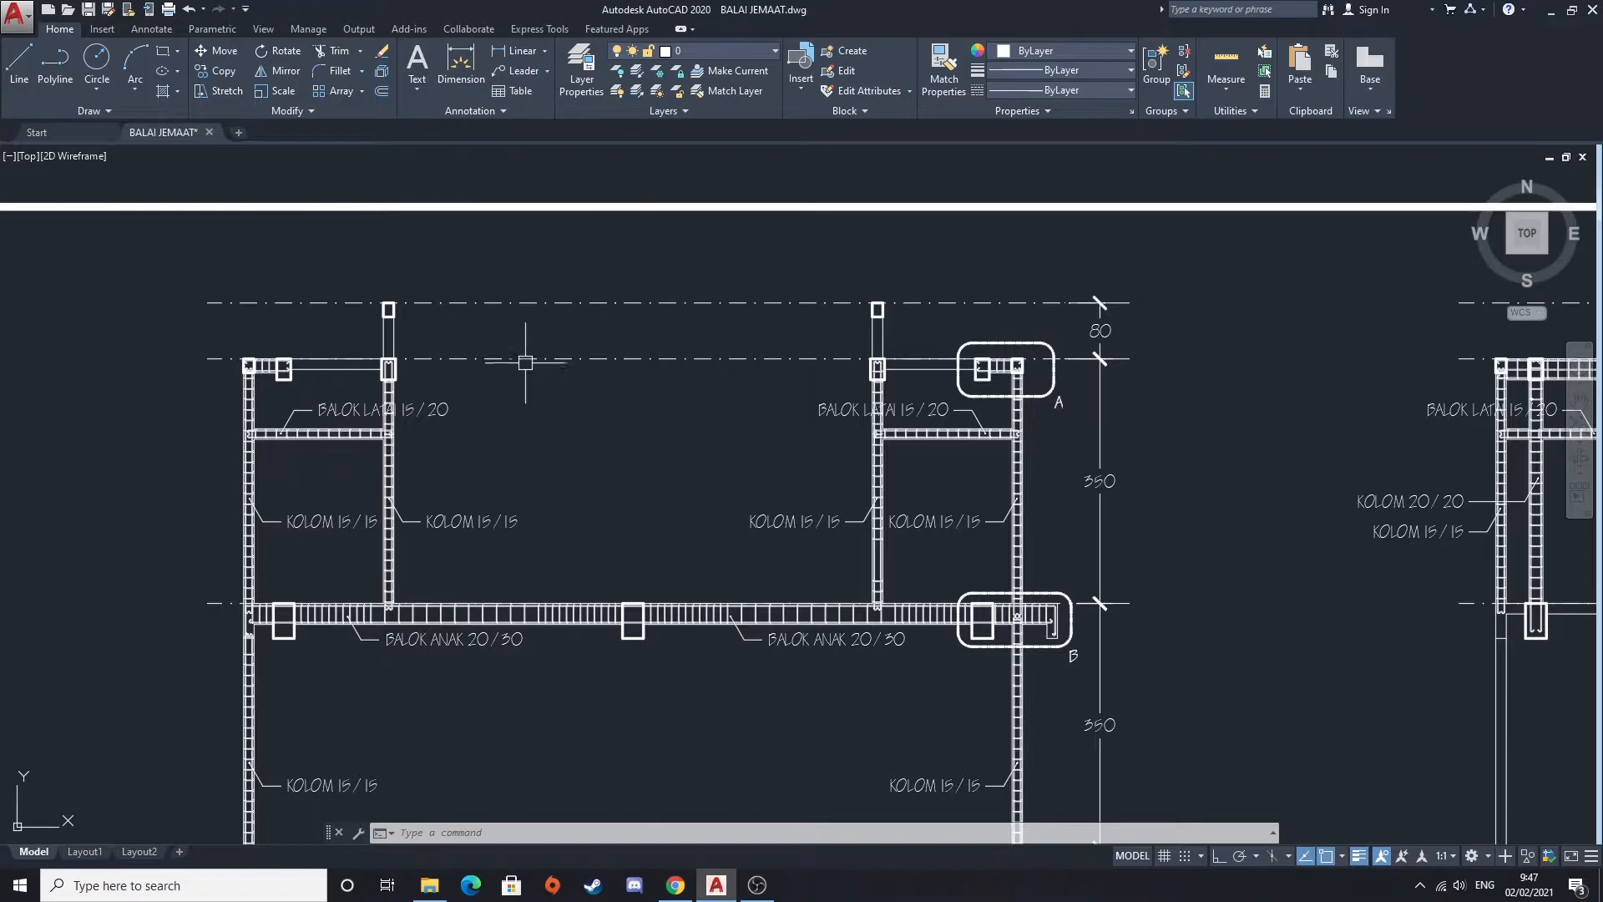
{"action": "scroll", "coordinate": [516, 375], "scroll_direction": "down", "scroll_amount": 2}
{"action": "middle_click_drag", "start_coordinate": [762, 412], "coordinate": [555, 442]}
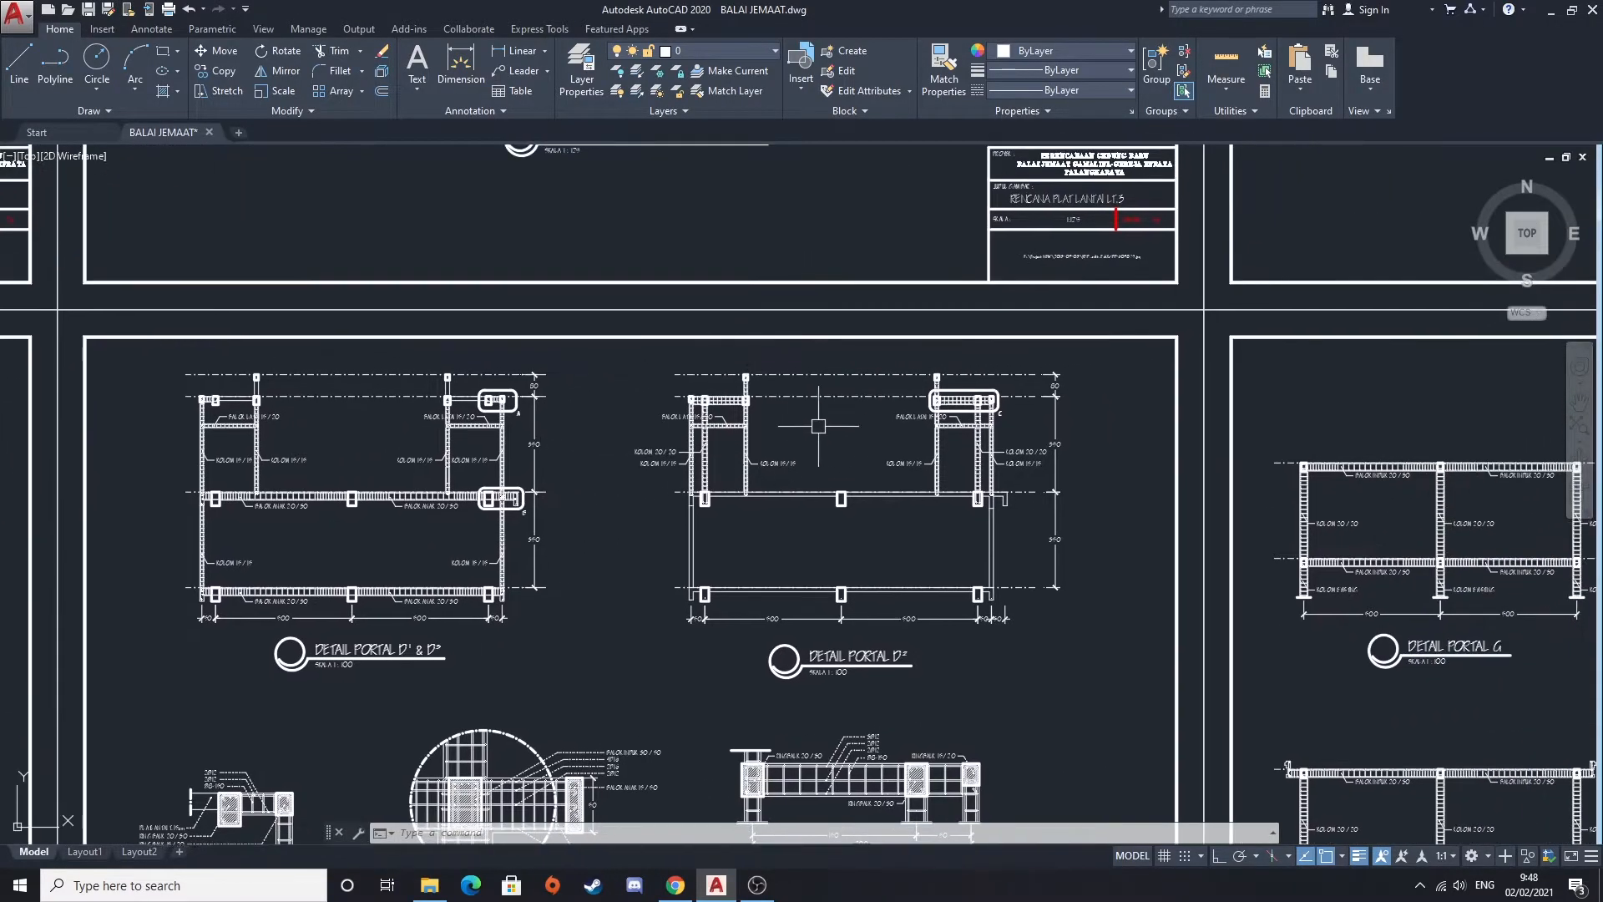
{"action": "scroll", "coordinate": [812, 430], "scroll_direction": "up", "scroll_amount": 2}
{"action": "left_click", "coordinate": [605, 325]}
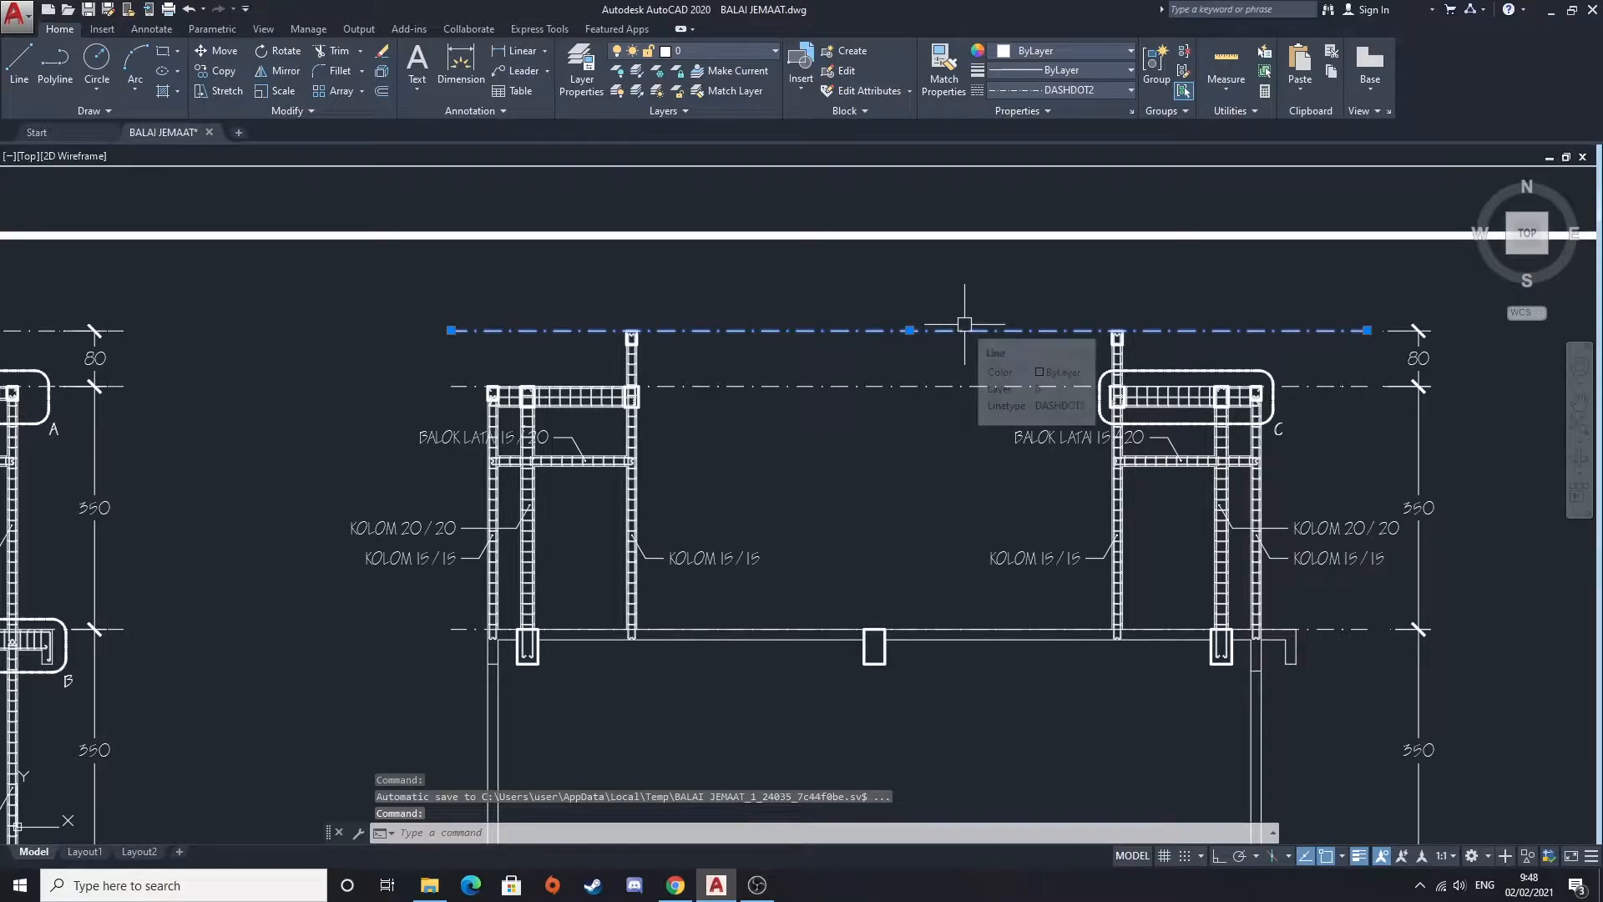
{"action": "key", "text": "Escape"}
{"action": "scroll", "coordinate": [964, 323], "scroll_direction": "down", "scroll_amount": 2}
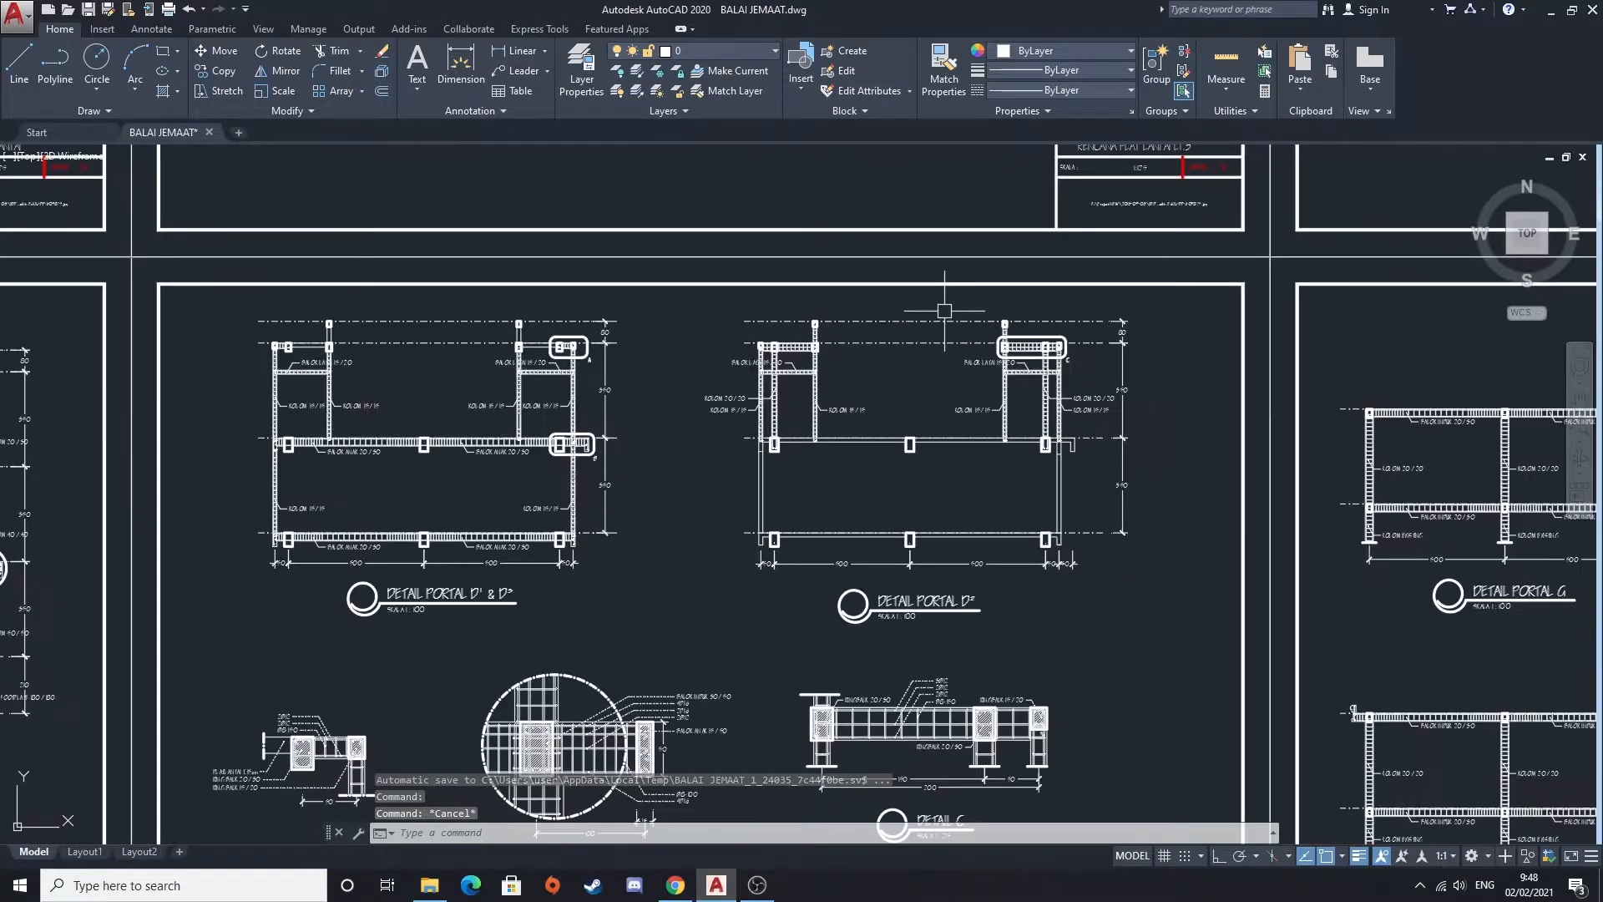
Examine the frame elevations DETAIL PORTAL G, H, I and J on the neighbouring sheet
{"action": "middle_click_drag", "start_coordinate": [1090, 418], "coordinate": [507, 422]}
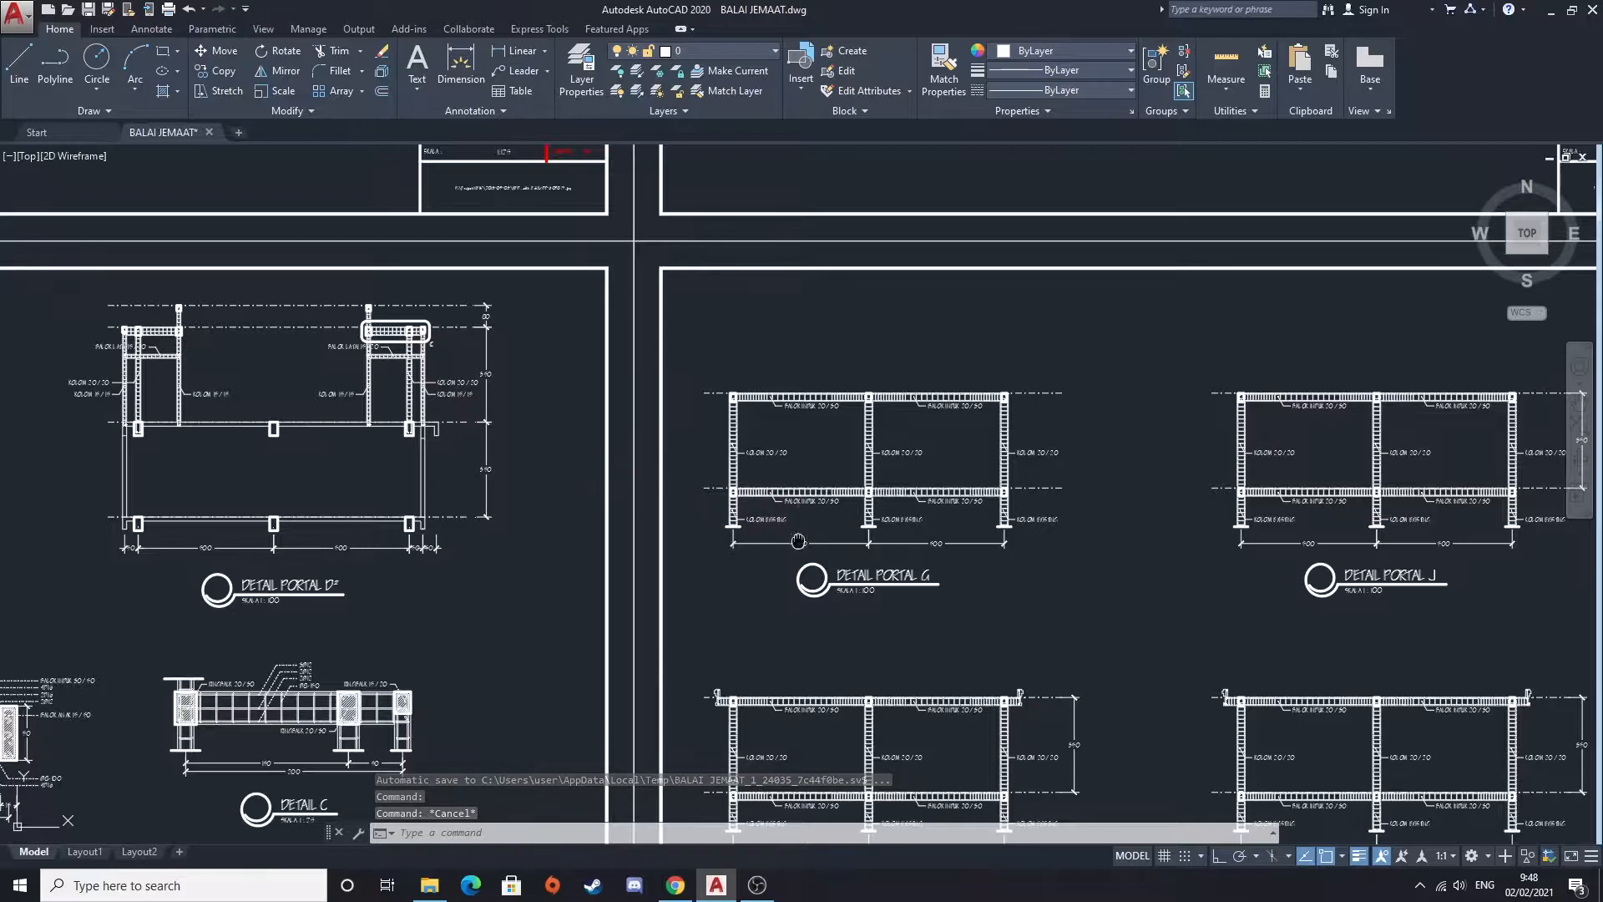
{"action": "middle_click_drag", "start_coordinate": [849, 550], "coordinate": [669, 434]}
{"action": "middle_click_drag", "start_coordinate": [672, 515], "coordinate": [655, 364]}
{"action": "scroll", "coordinate": [653, 566], "scroll_direction": "up", "scroll_amount": 2}
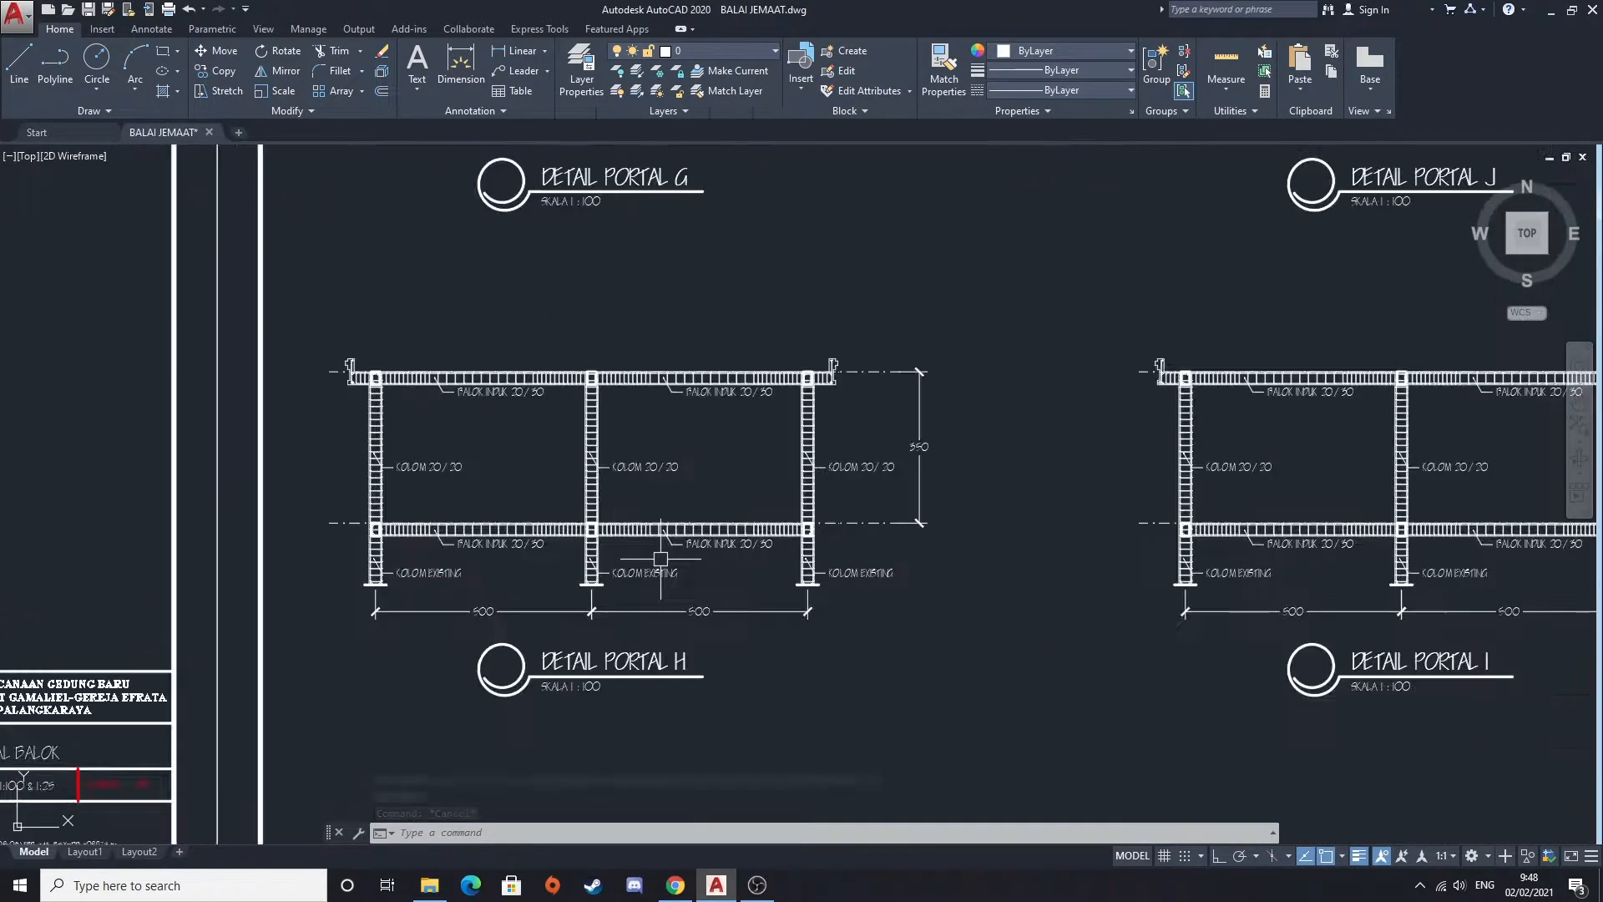
{"action": "scroll", "coordinate": [652, 566], "scroll_direction": "down", "scroll_amount": 3}
Examine the long frame elevation of DETAIL PORTAL 2 and the ring beam joint in its DETAIL A
{"action": "middle_click_drag", "start_coordinate": [1469, 467], "coordinate": [782, 455]}
{"action": "scroll", "coordinate": [782, 455], "scroll_direction": "up", "scroll_amount": 3}
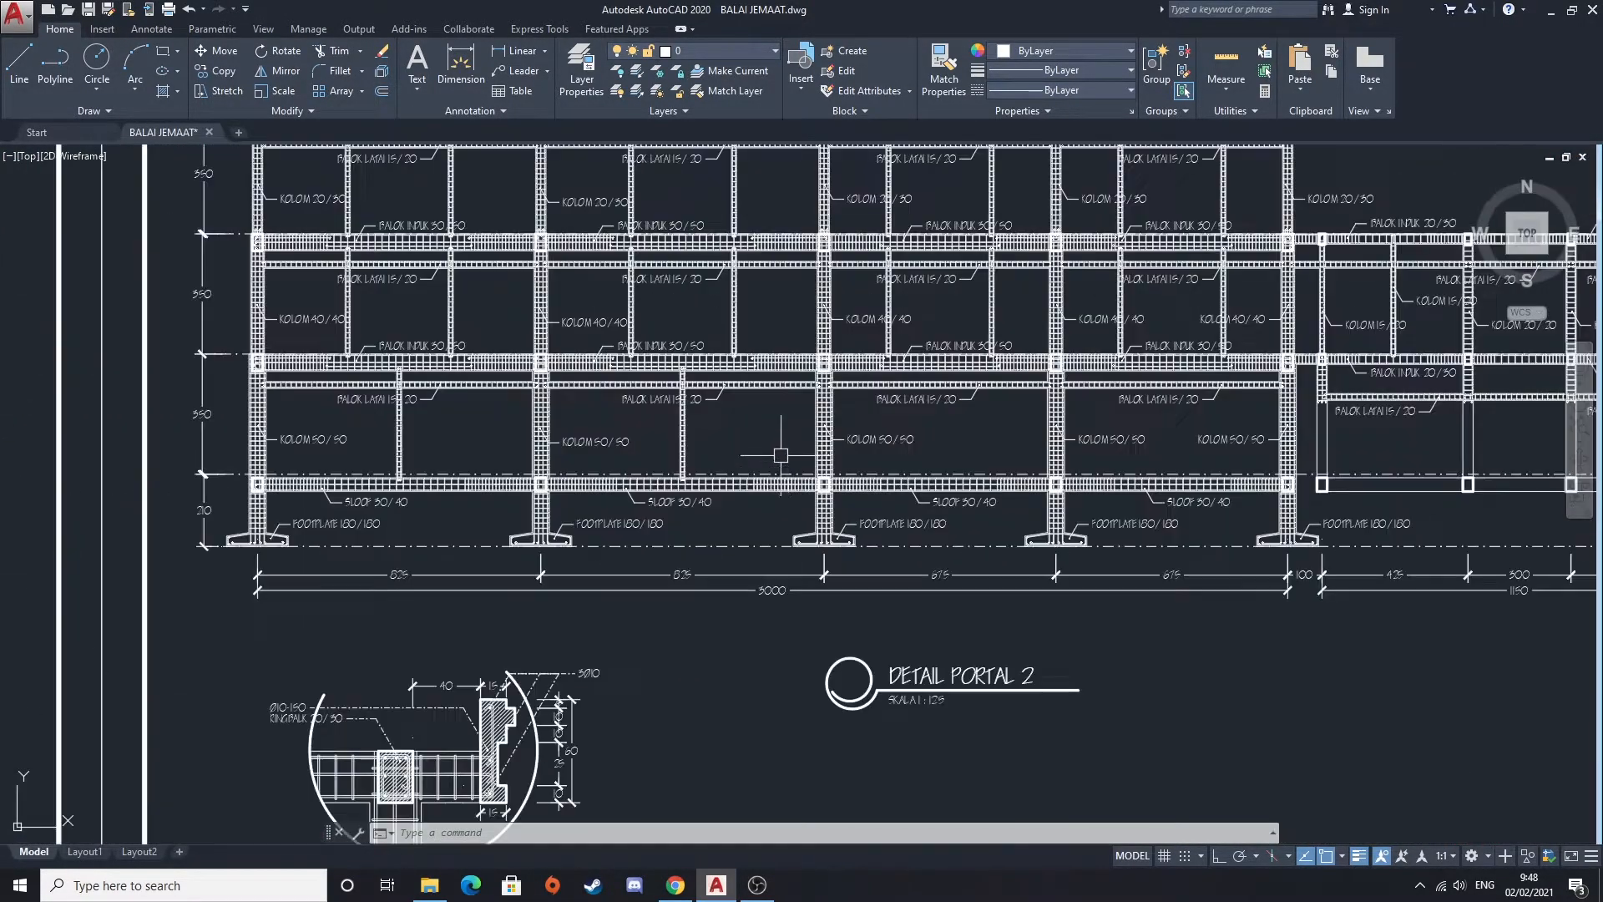
{"action": "scroll", "coordinate": [604, 470], "scroll_direction": "down", "scroll_amount": 2}
{"action": "middle_click_drag", "start_coordinate": [549, 661], "coordinate": [589, 601]}
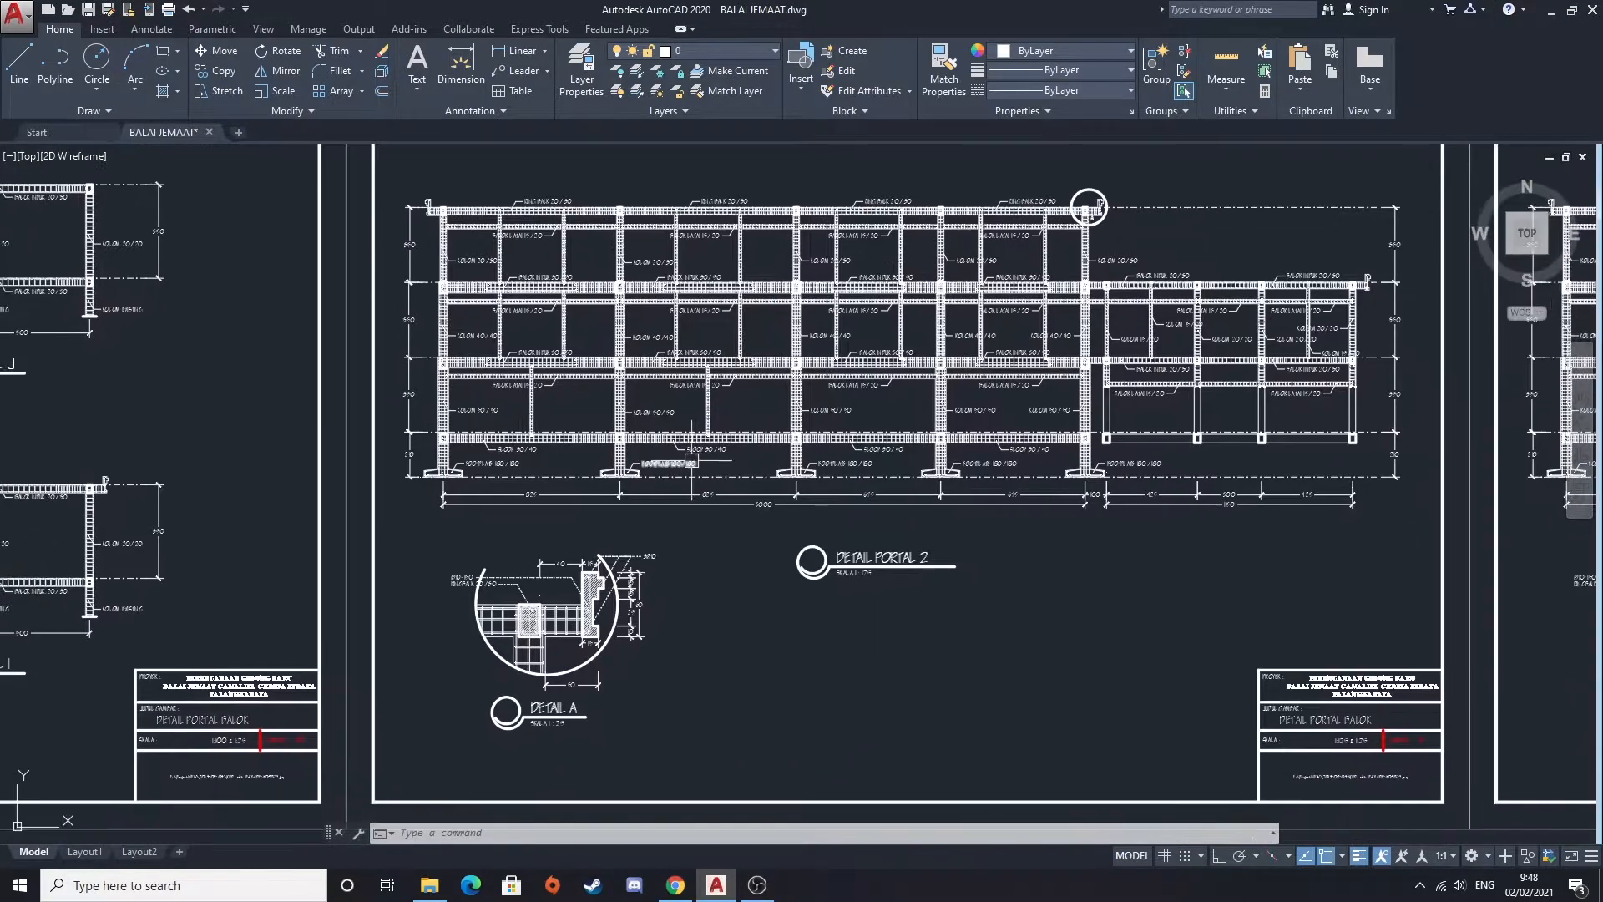
{"action": "scroll", "coordinate": [590, 601], "scroll_direction": "up", "scroll_amount": 4}
{"action": "scroll", "coordinate": [590, 602], "scroll_direction": "down", "scroll_amount": 2}
{"action": "scroll", "coordinate": [643, 547], "scroll_direction": "up", "scroll_amount": 2}
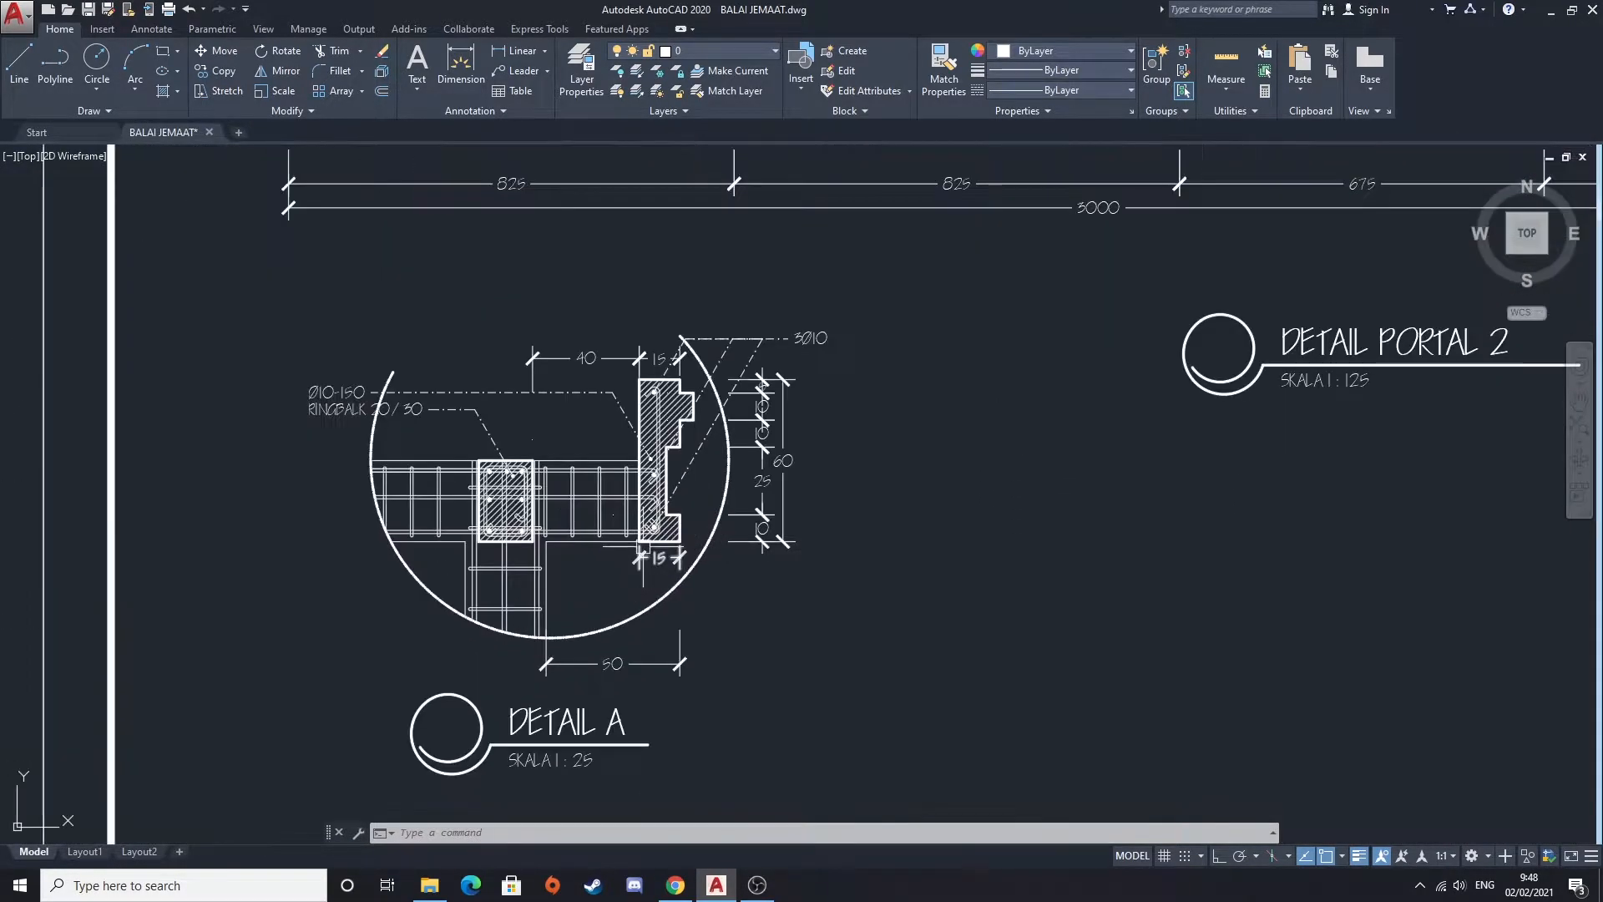
{"action": "scroll", "coordinate": [676, 514], "scroll_direction": "up", "scroll_amount": 2}
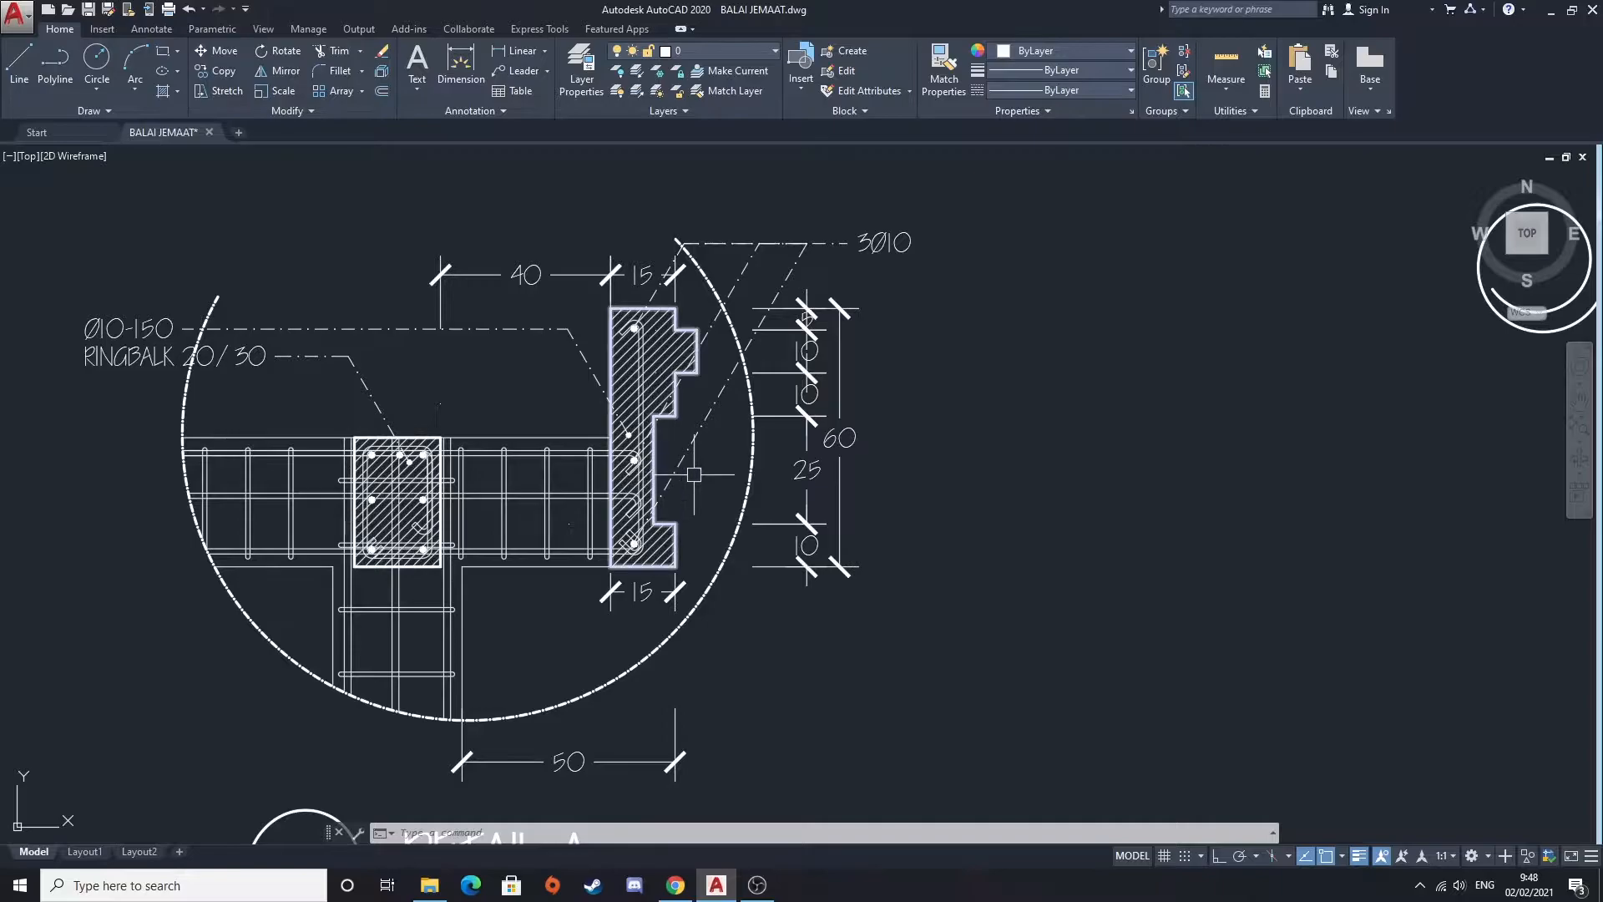
{"action": "scroll", "coordinate": [560, 438], "scroll_direction": "down", "scroll_amount": 2}
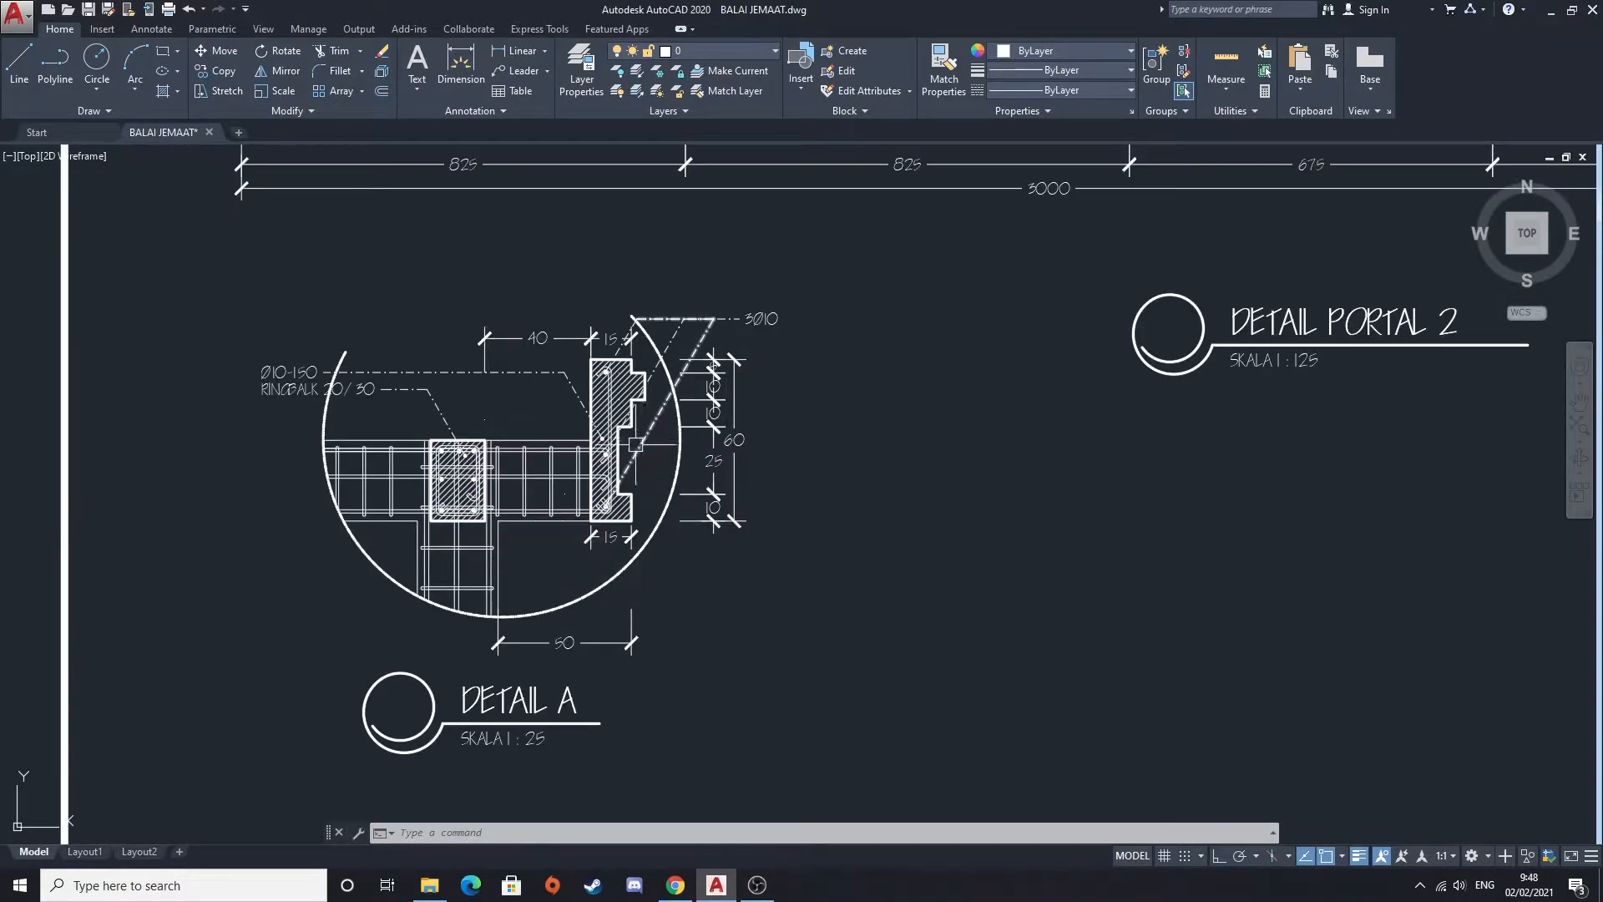
{"action": "scroll", "coordinate": [627, 467], "scroll_direction": "up", "scroll_amount": 8}
{"action": "scroll", "coordinate": [608, 491], "scroll_direction": "down", "scroll_amount": 2}
{"action": "scroll", "coordinate": [601, 484], "scroll_direction": "down", "scroll_amount": 2}
{"action": "scroll", "coordinate": [601, 476], "scroll_direction": "down", "scroll_amount": 4}
Review the remaining portal beam sheets through to DETAIL PORTAL 2a and 2b
{"action": "middle_click_drag", "start_coordinate": [924, 472], "coordinate": [593, 459]}
{"action": "middle_click_drag", "start_coordinate": [1073, 446], "coordinate": [574, 524]}
{"action": "middle_click_drag", "start_coordinate": [1022, 461], "coordinate": [404, 665]}
{"action": "scroll", "coordinate": [898, 501], "scroll_direction": "down", "scroll_amount": 8}
{"action": "middle_click_drag", "start_coordinate": [898, 502], "coordinate": [396, 506]}
{"action": "scroll", "coordinate": [996, 530], "scroll_direction": "up", "scroll_amount": 5}
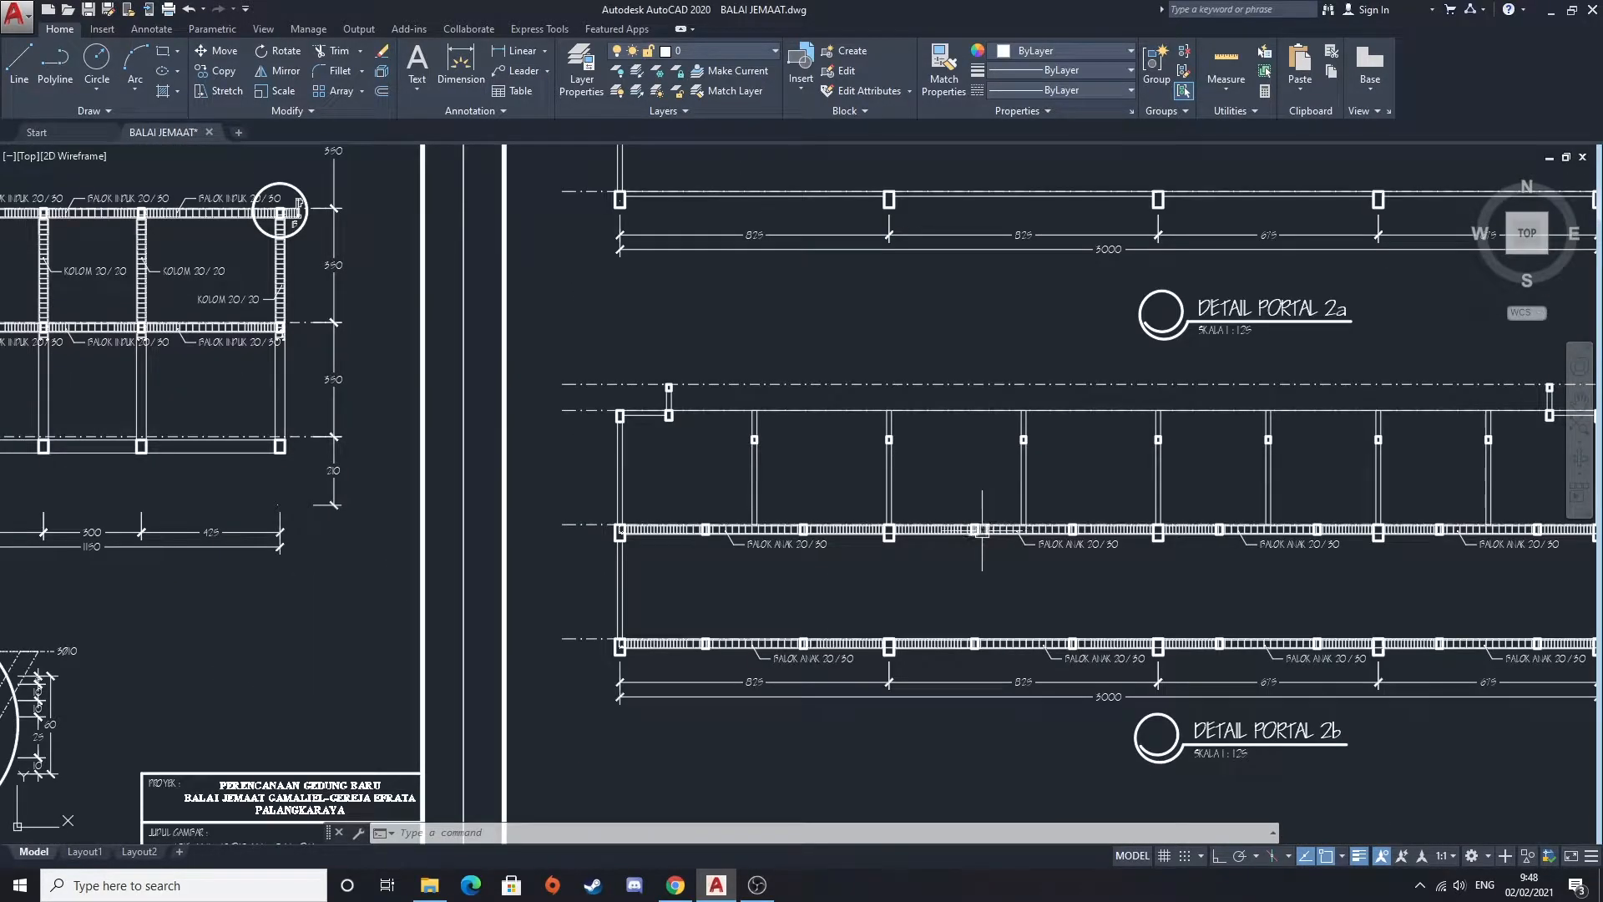
Examine the stair sheet's DENAH TANGGA plan with its step numbering and levels, and the TAMPAK TANGGA elevations
{"action": "scroll", "coordinate": [789, 501], "scroll_direction": "down", "scroll_amount": 8}
{"action": "middle_click_drag", "start_coordinate": [464, 510], "coordinate": [1144, 413]}
{"action": "scroll", "coordinate": [289, 559], "scroll_direction": "up", "scroll_amount": 2}
{"action": "middle_click_drag", "start_coordinate": [290, 559], "coordinate": [1027, 507]}
{"action": "middle_click_drag", "start_coordinate": [277, 542], "coordinate": [1002, 520]}
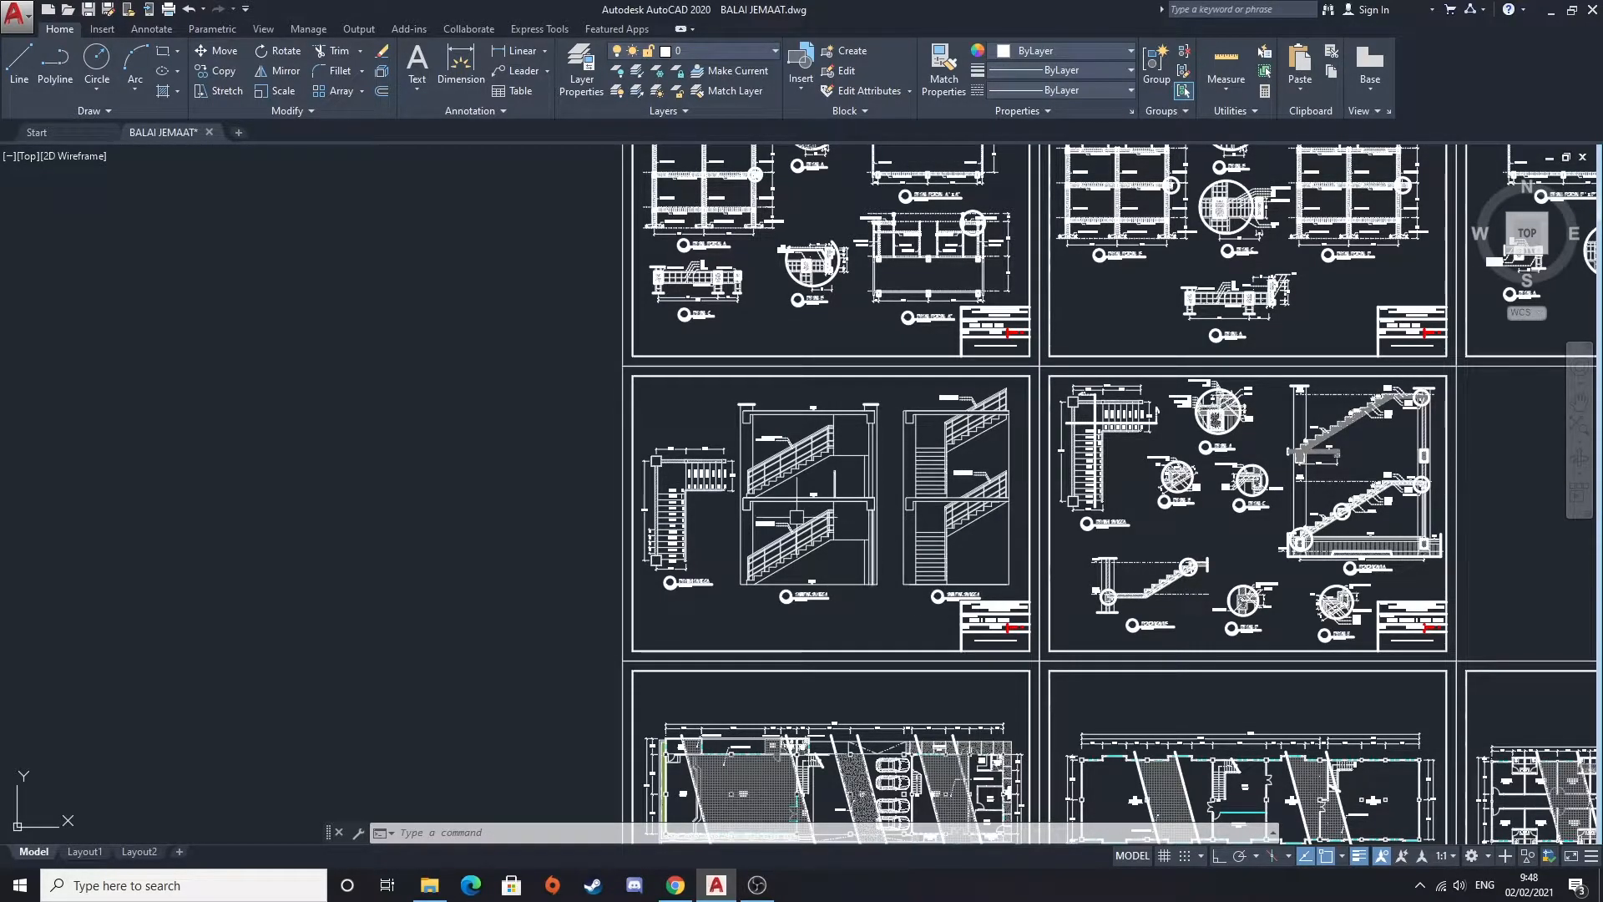
{"action": "scroll", "coordinate": [710, 520], "scroll_direction": "up", "scroll_amount": 2}
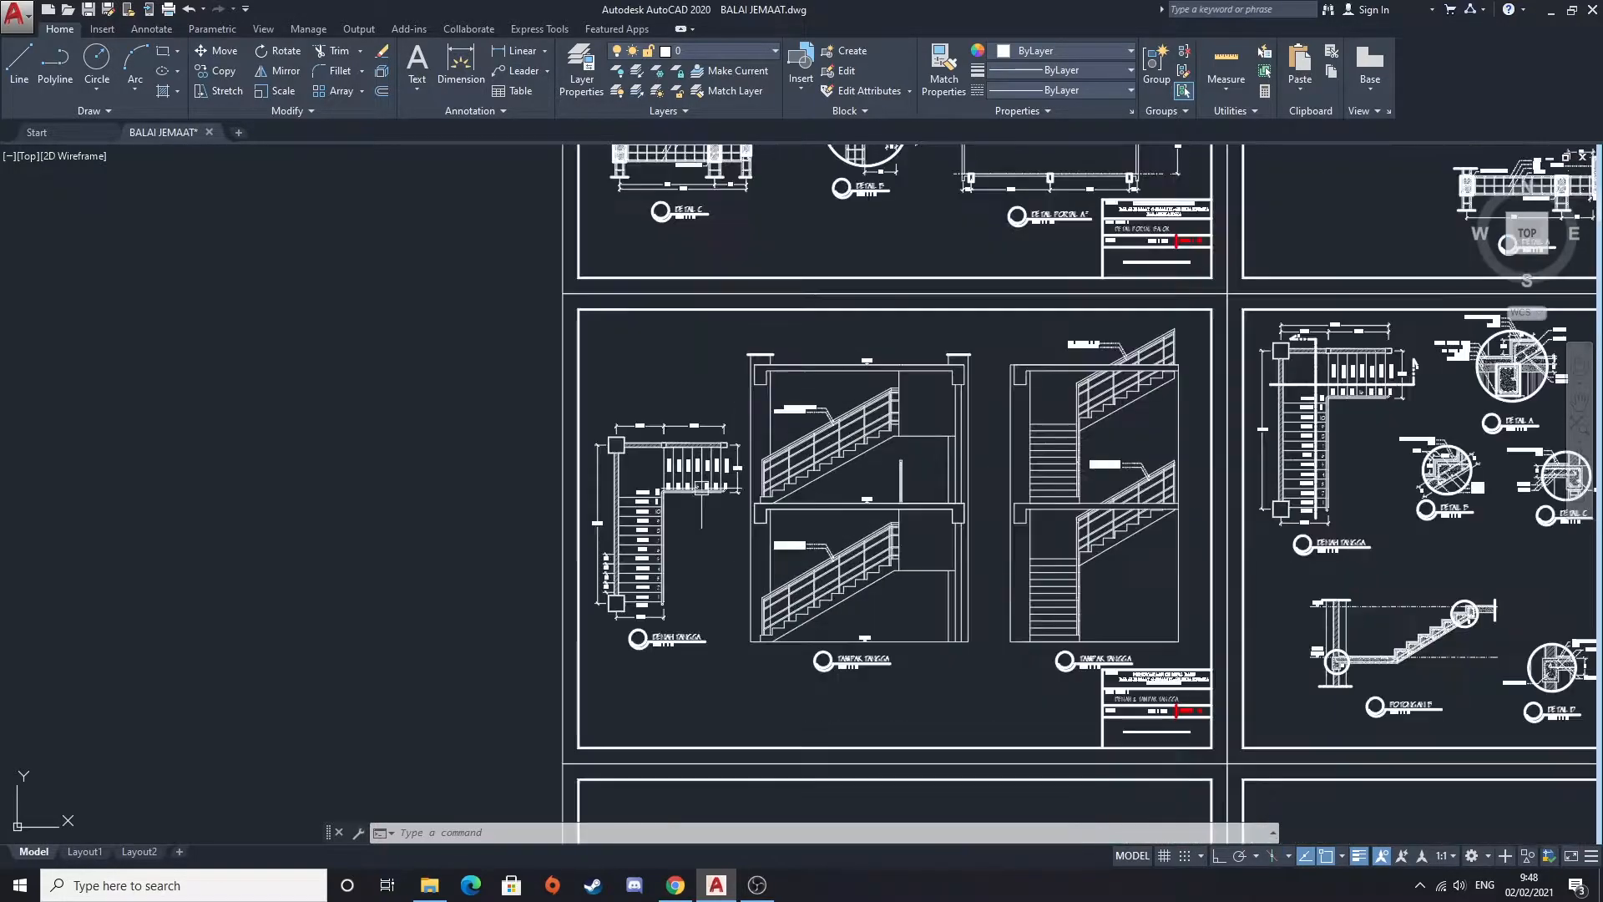
{"action": "scroll", "coordinate": [710, 521], "scroll_direction": "up", "scroll_amount": 2}
{"action": "scroll", "coordinate": [653, 551], "scroll_direction": "up", "scroll_amount": 2}
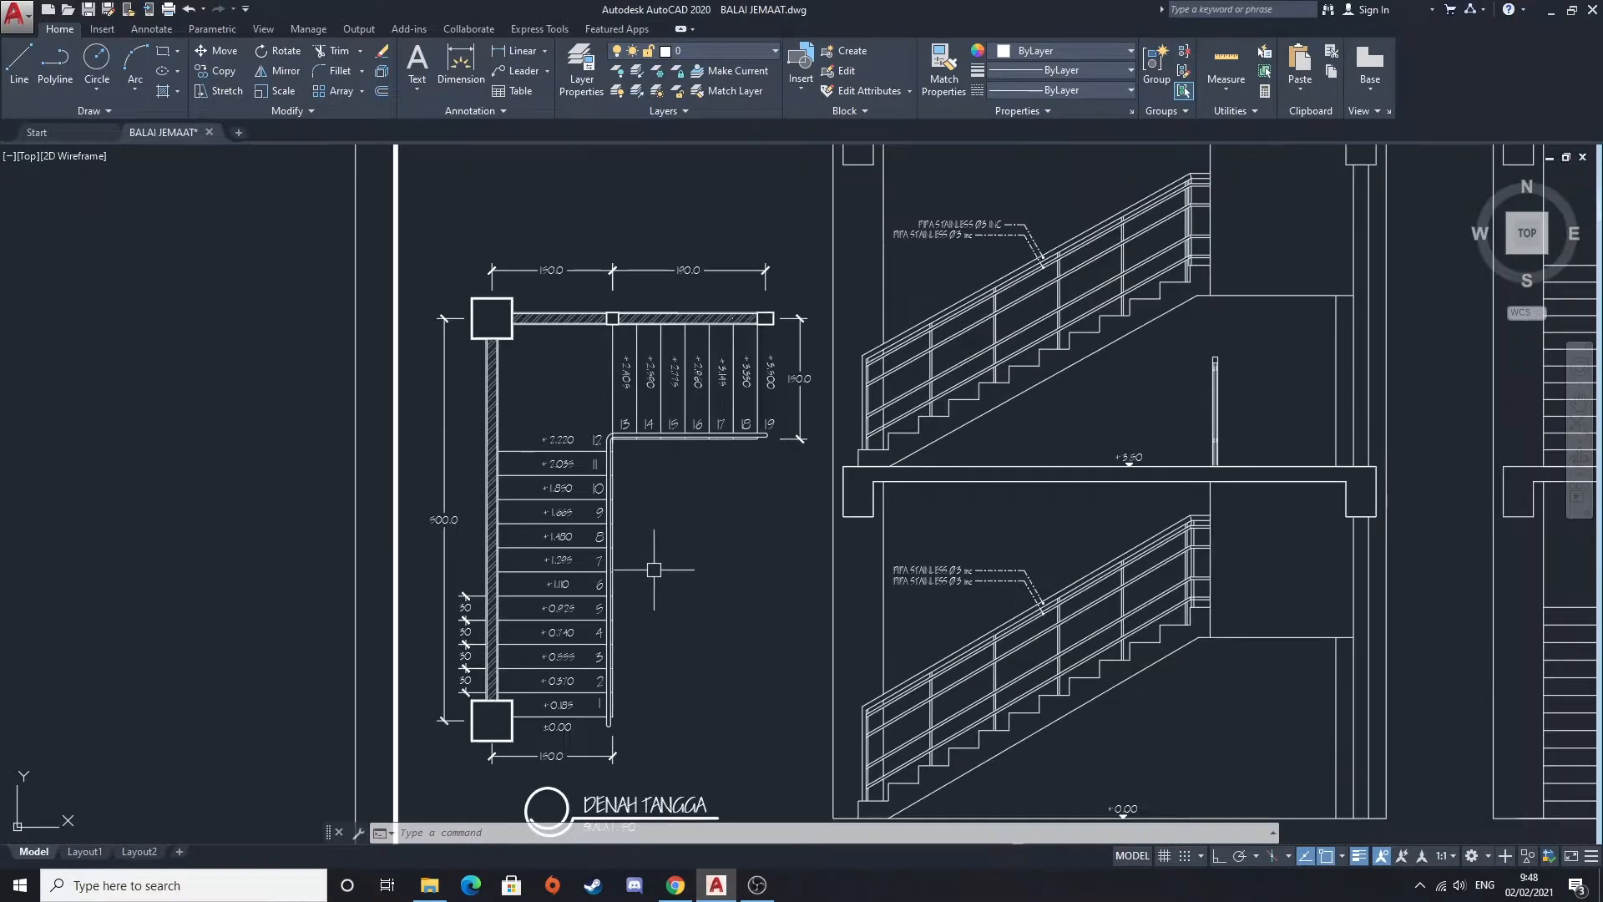
{"action": "mouse_move", "coordinate": [673, 641]}
{"action": "middle_mouse_down"}
{"action": "mouse_move", "coordinate": [659, 529]}
{"action": "mouse_move", "coordinate": [650, 565]}
{"action": "middle_mouse_up"}
{"action": "scroll", "coordinate": [522, 528], "scroll_direction": "up", "scroll_amount": 4}
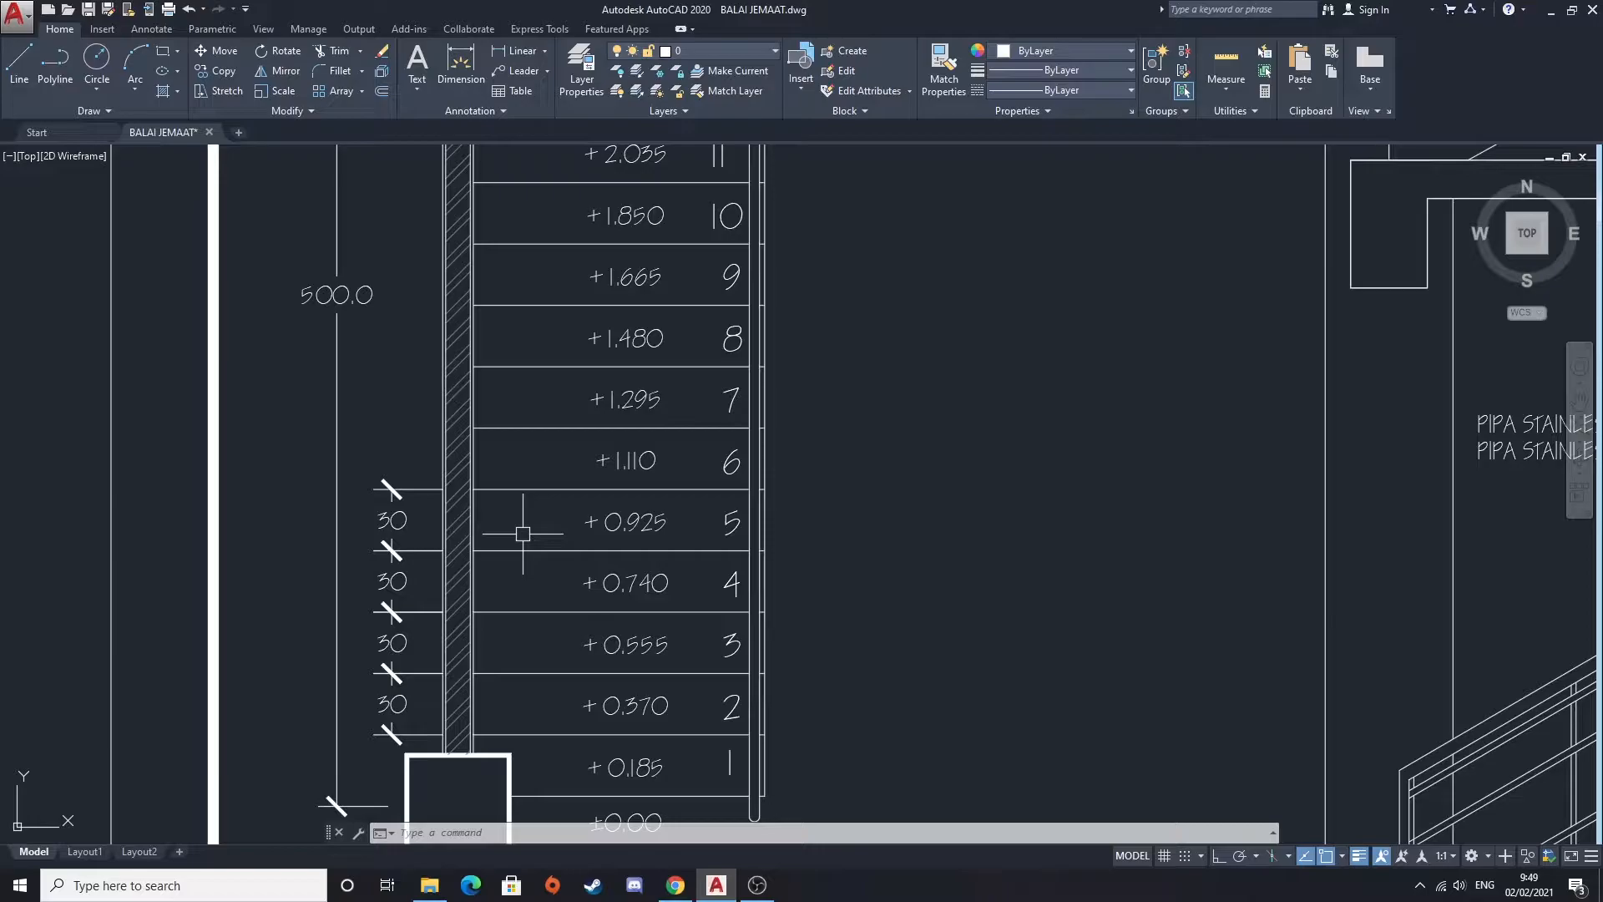
{"action": "scroll", "coordinate": [930, 483], "scroll_direction": "down", "scroll_amount": 5}
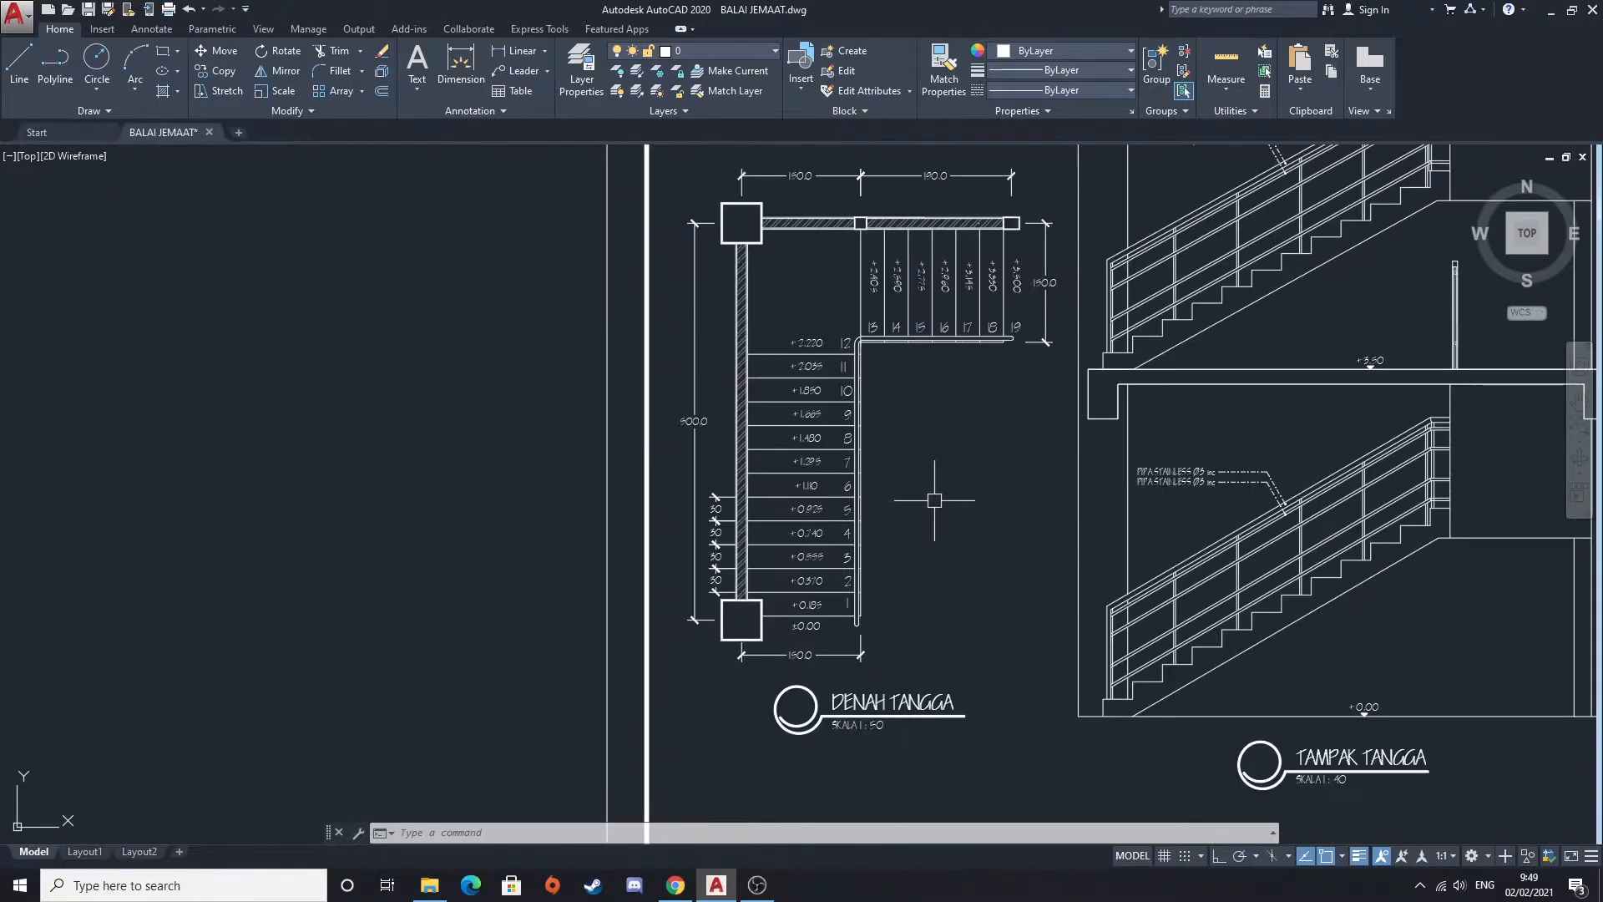
{"action": "middle_click_drag", "start_coordinate": [912, 519], "coordinate": [754, 516]}
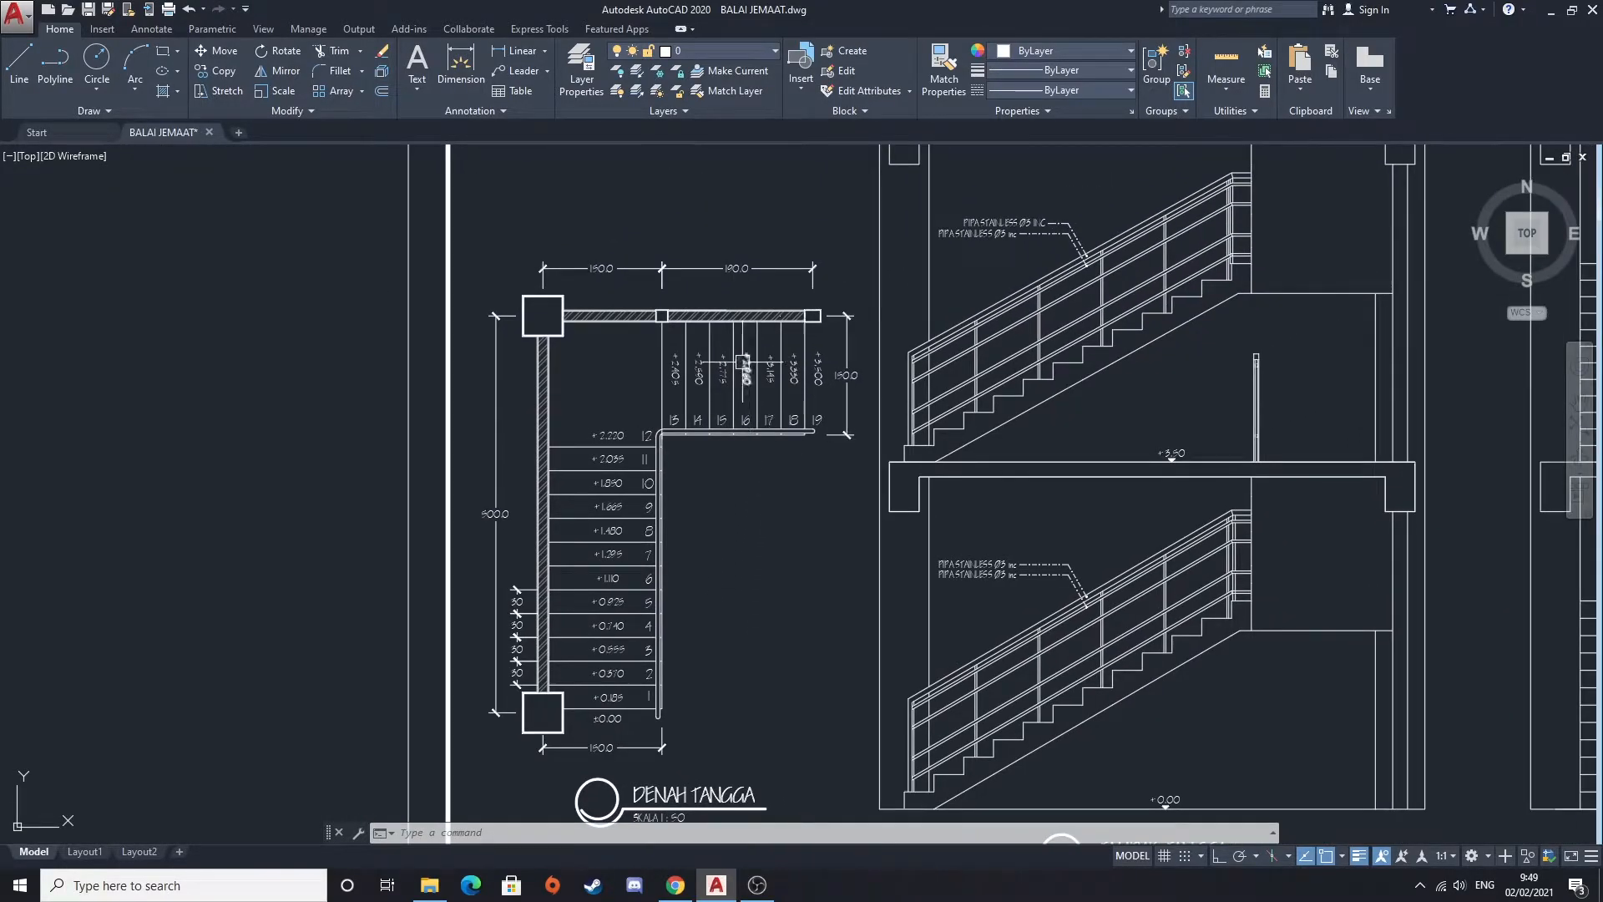
{"action": "scroll", "coordinate": [714, 471], "scroll_direction": "down", "scroll_amount": 2}
{"action": "middle_click_drag", "start_coordinate": [758, 480], "coordinate": [497, 473]}
{"action": "middle_click_drag", "start_coordinate": [651, 541], "coordinate": [551, 528]}
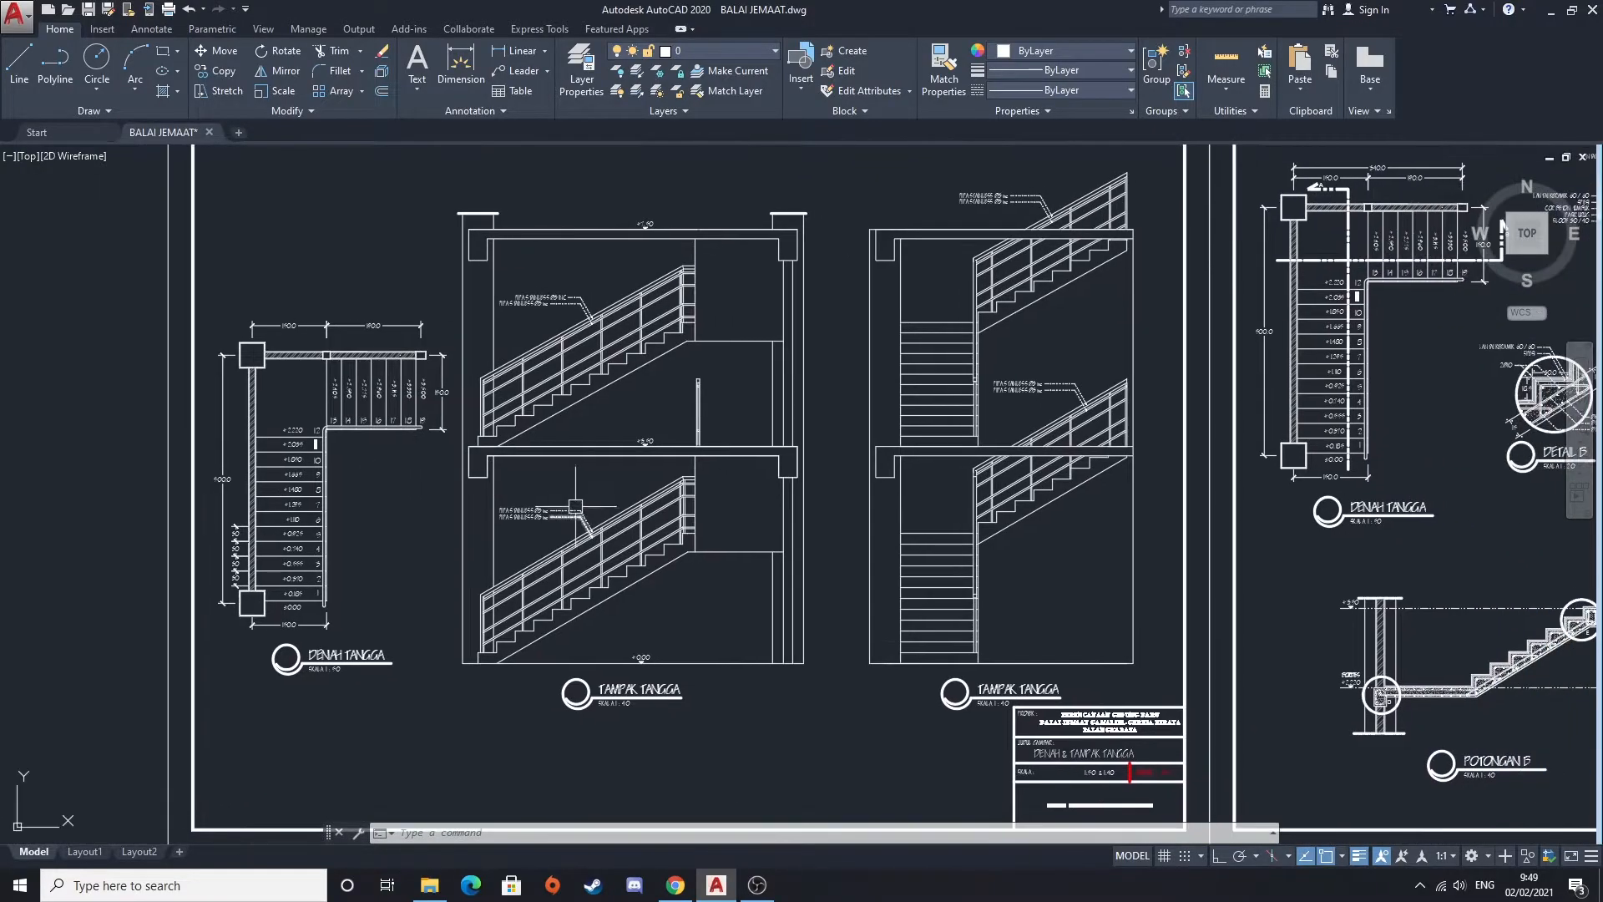
Examine the stair plan, section and detail sheet, focusing on the riser, tread and reinforcement in DETAIL A
{"action": "middle_click_drag", "start_coordinate": [1421, 496], "coordinate": [828, 483]}
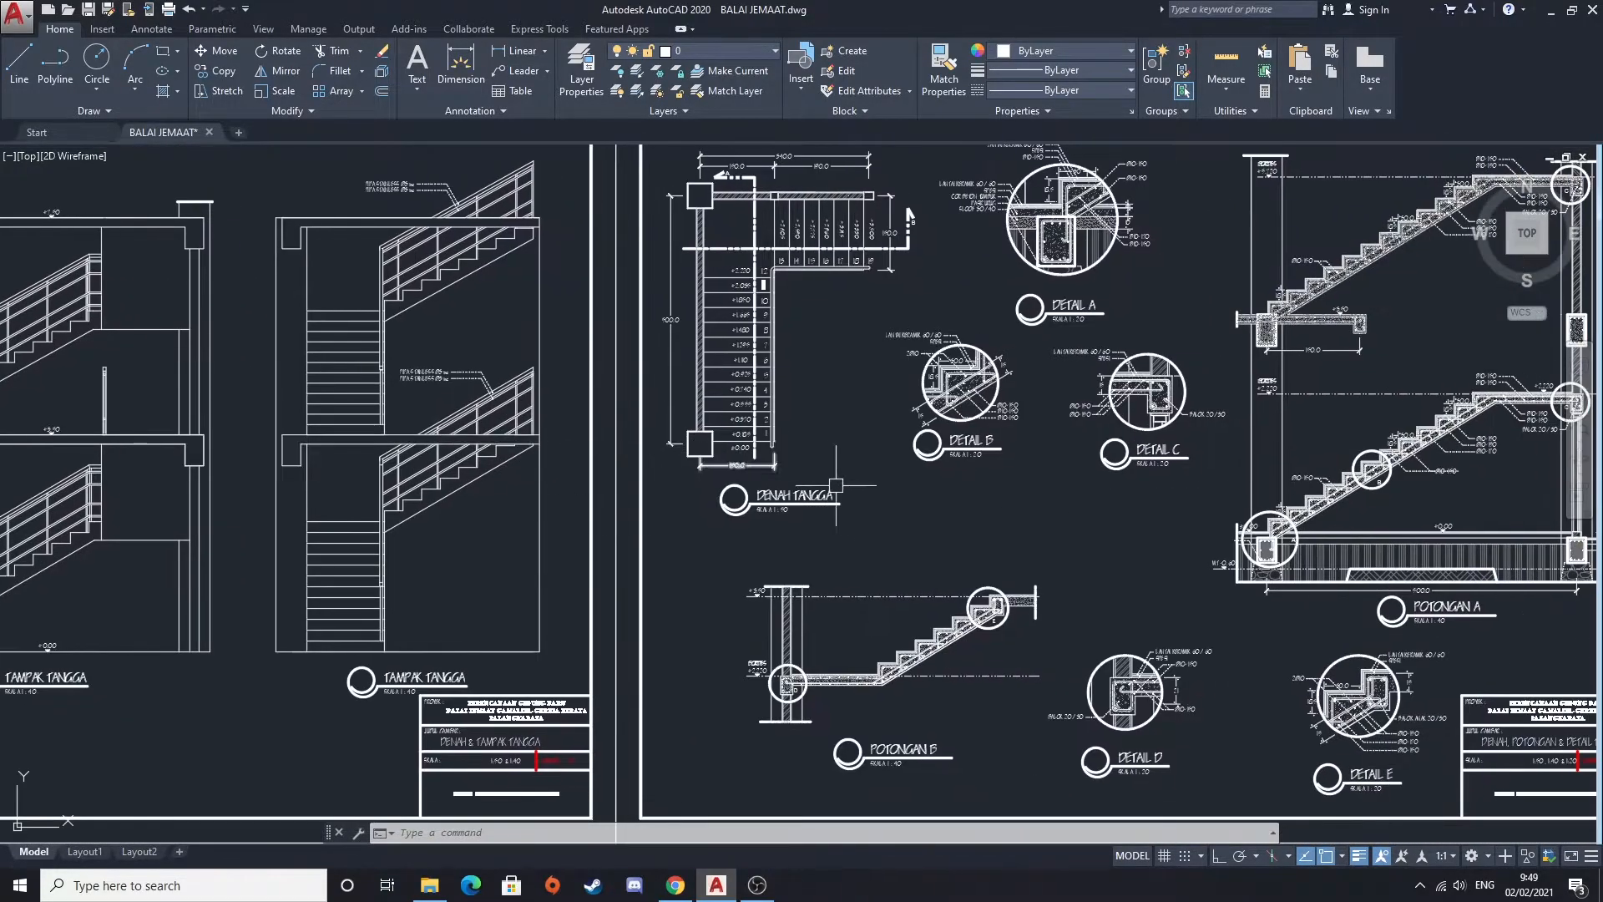
{"action": "middle_click_drag", "start_coordinate": [938, 434], "coordinate": [634, 533]}
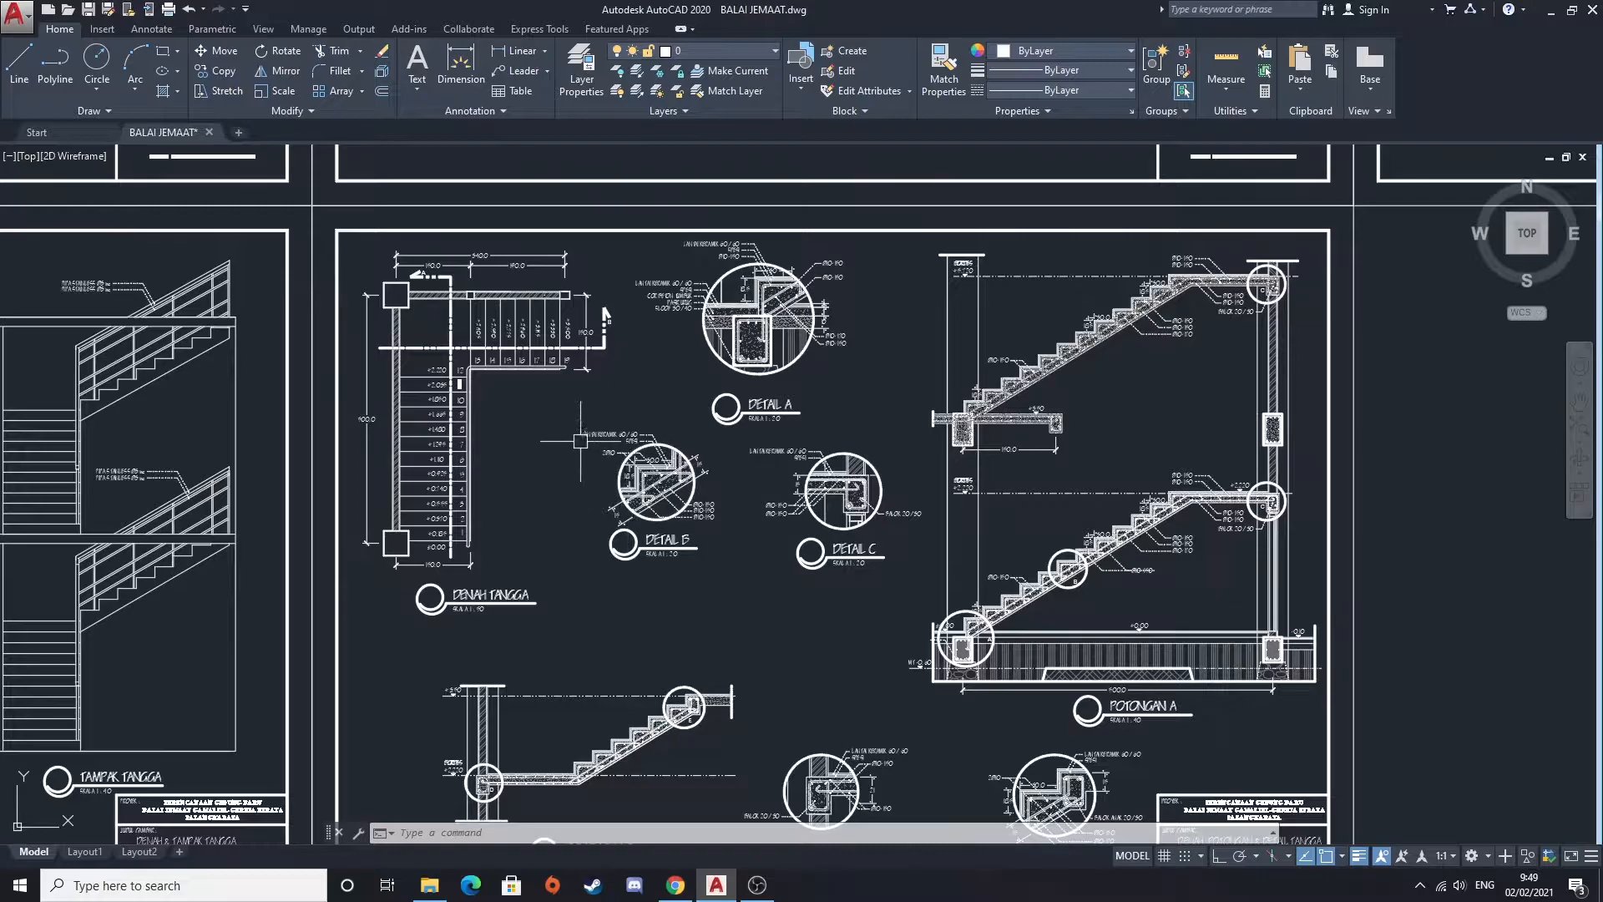
{"action": "scroll", "coordinate": [709, 359], "scroll_direction": "up", "scroll_amount": 2}
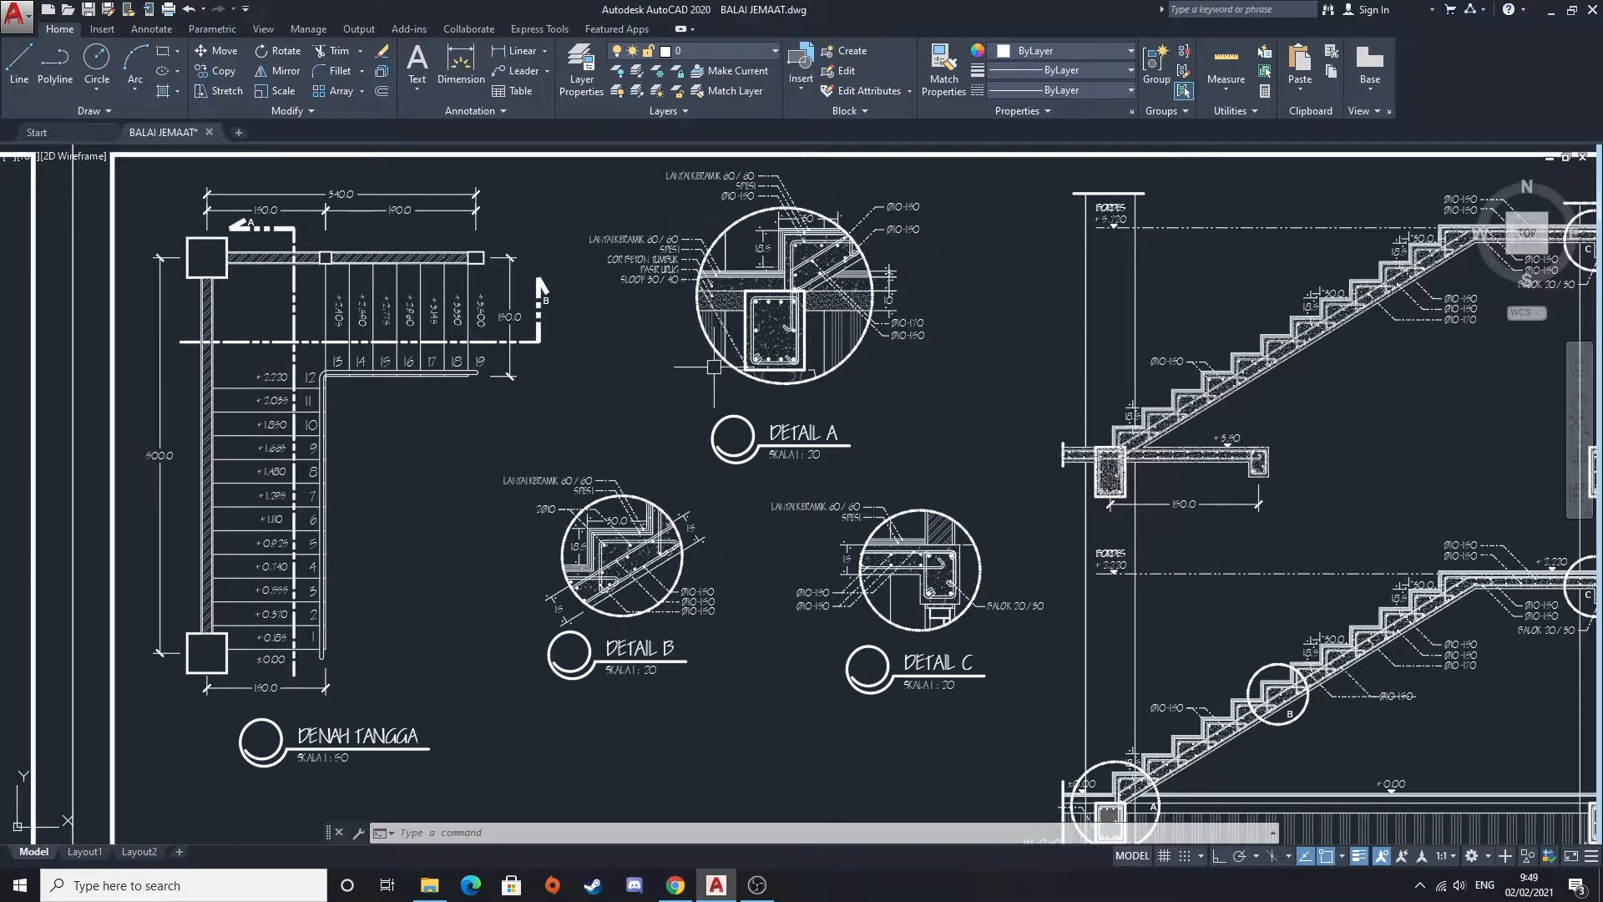
{"action": "scroll", "coordinate": [703, 349], "scroll_direction": "down", "scroll_amount": 6}
{"action": "scroll", "coordinate": [805, 451], "scroll_direction": "up", "scroll_amount": 4}
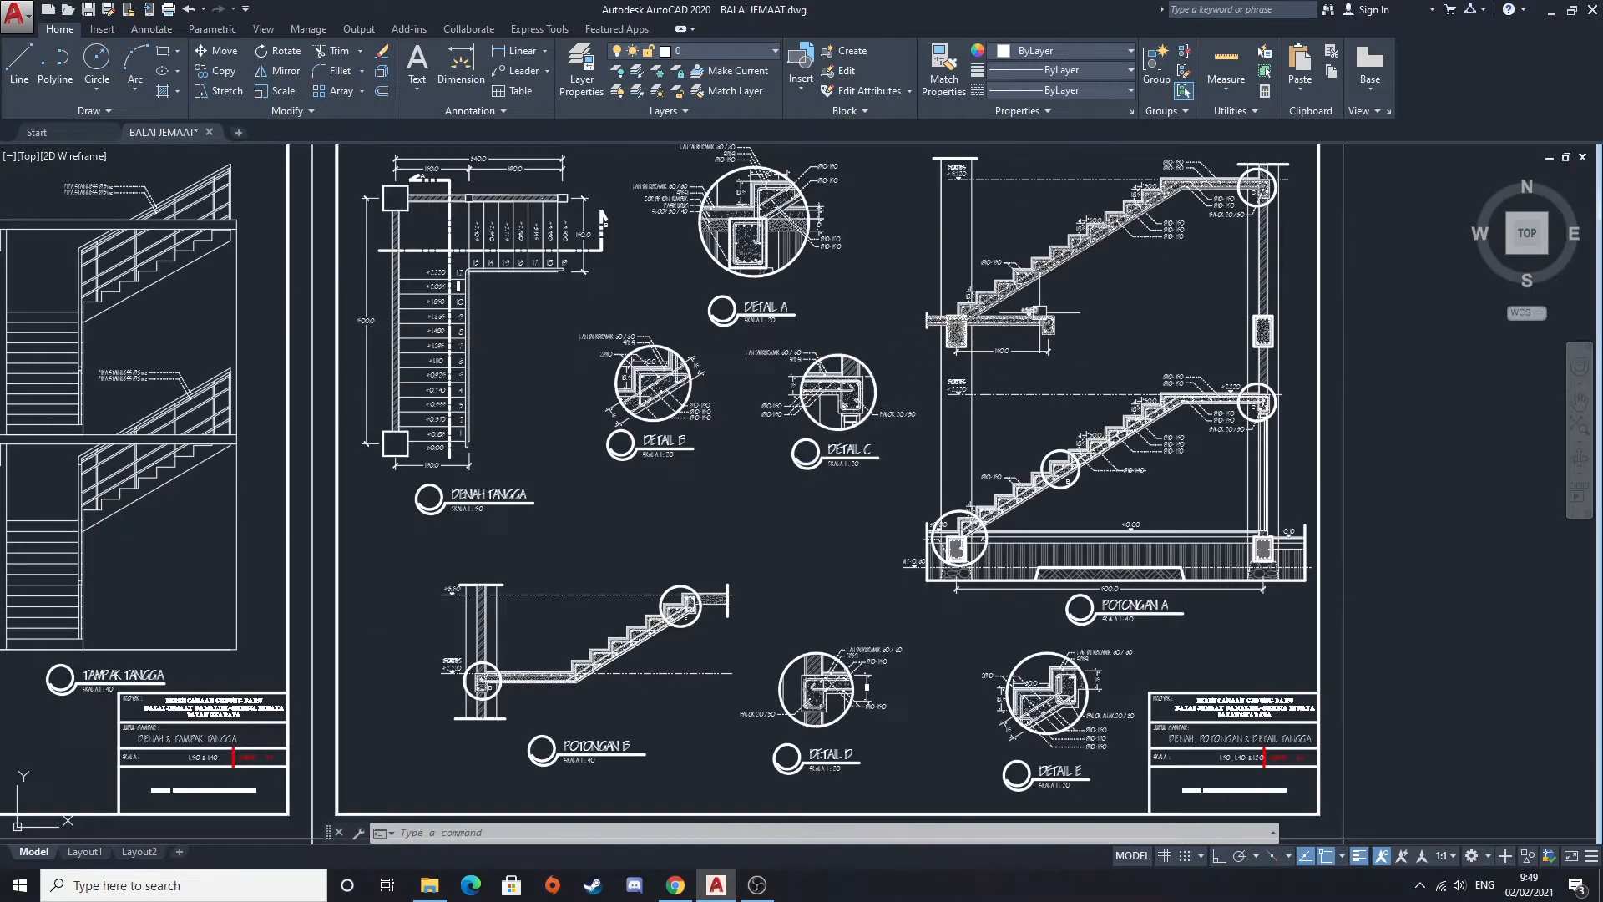
{"action": "scroll", "coordinate": [802, 493], "scroll_direction": "up", "scroll_amount": 4}
{"action": "scroll", "coordinate": [419, 359], "scroll_direction": "up", "scroll_amount": 5}
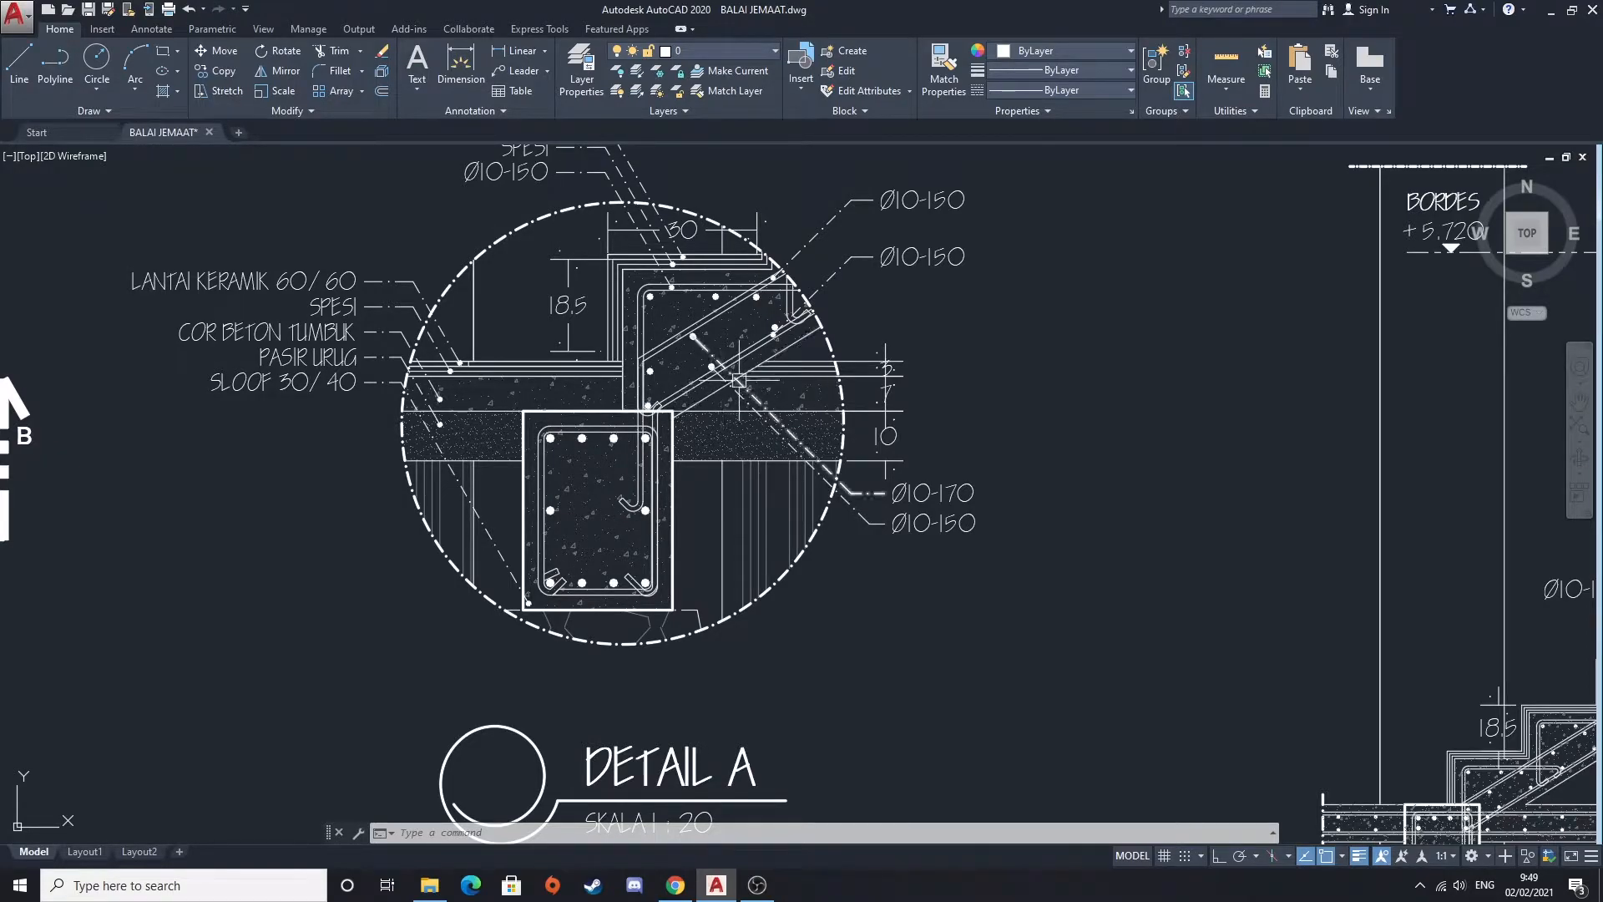
{"action": "middle_click_drag", "start_coordinate": [706, 265], "coordinate": [711, 311]}
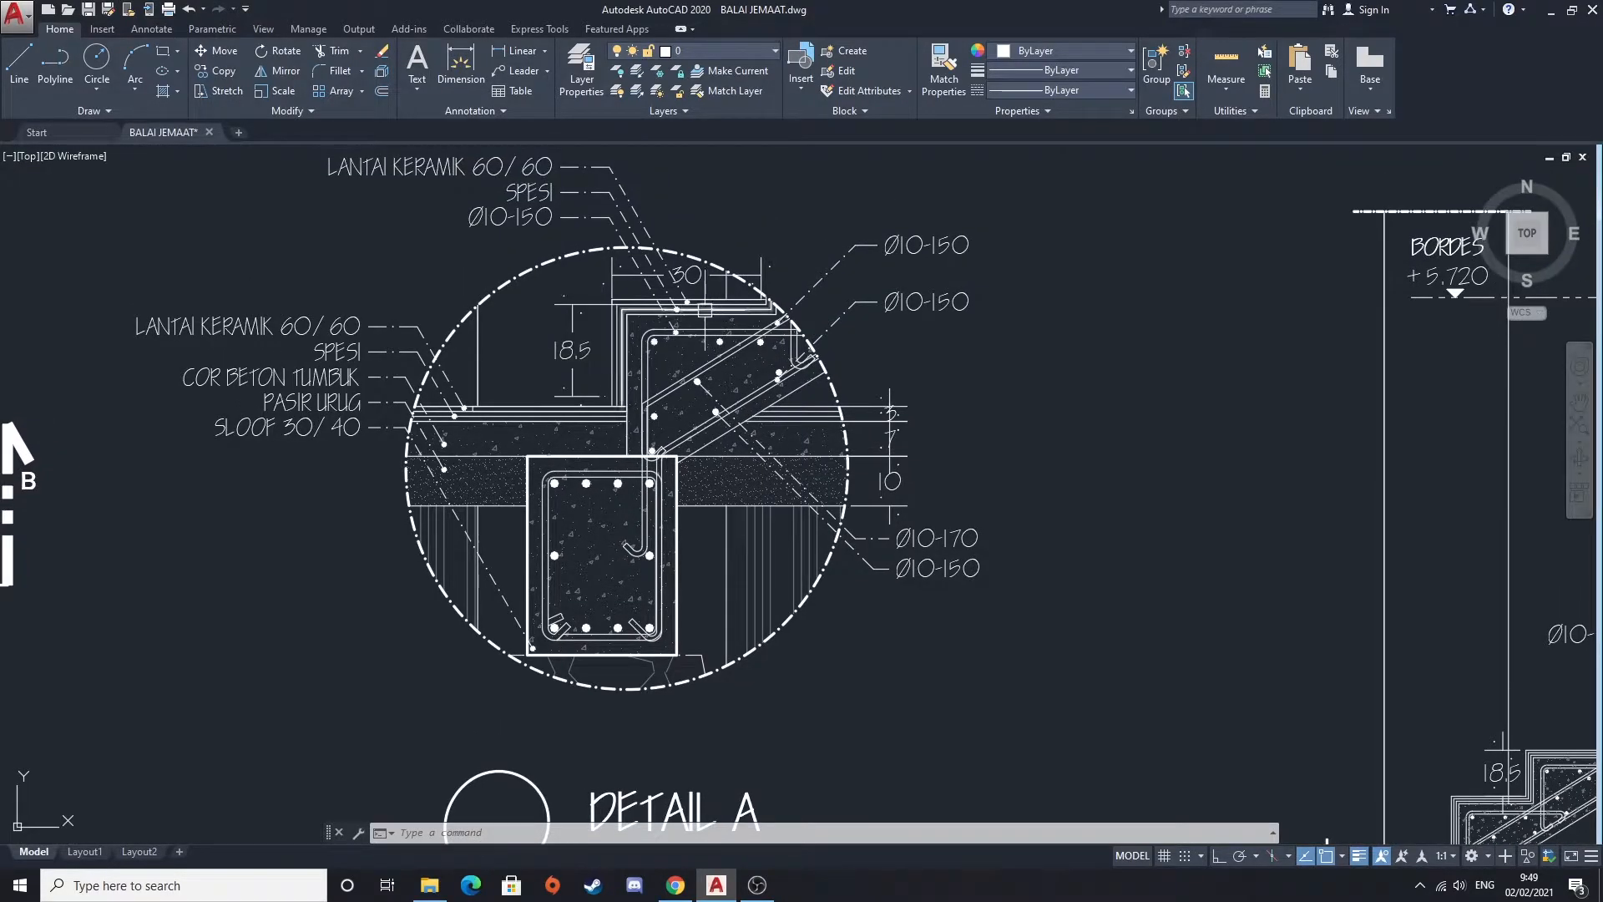
{"action": "scroll", "coordinate": [583, 331], "scroll_direction": "up", "scroll_amount": 2}
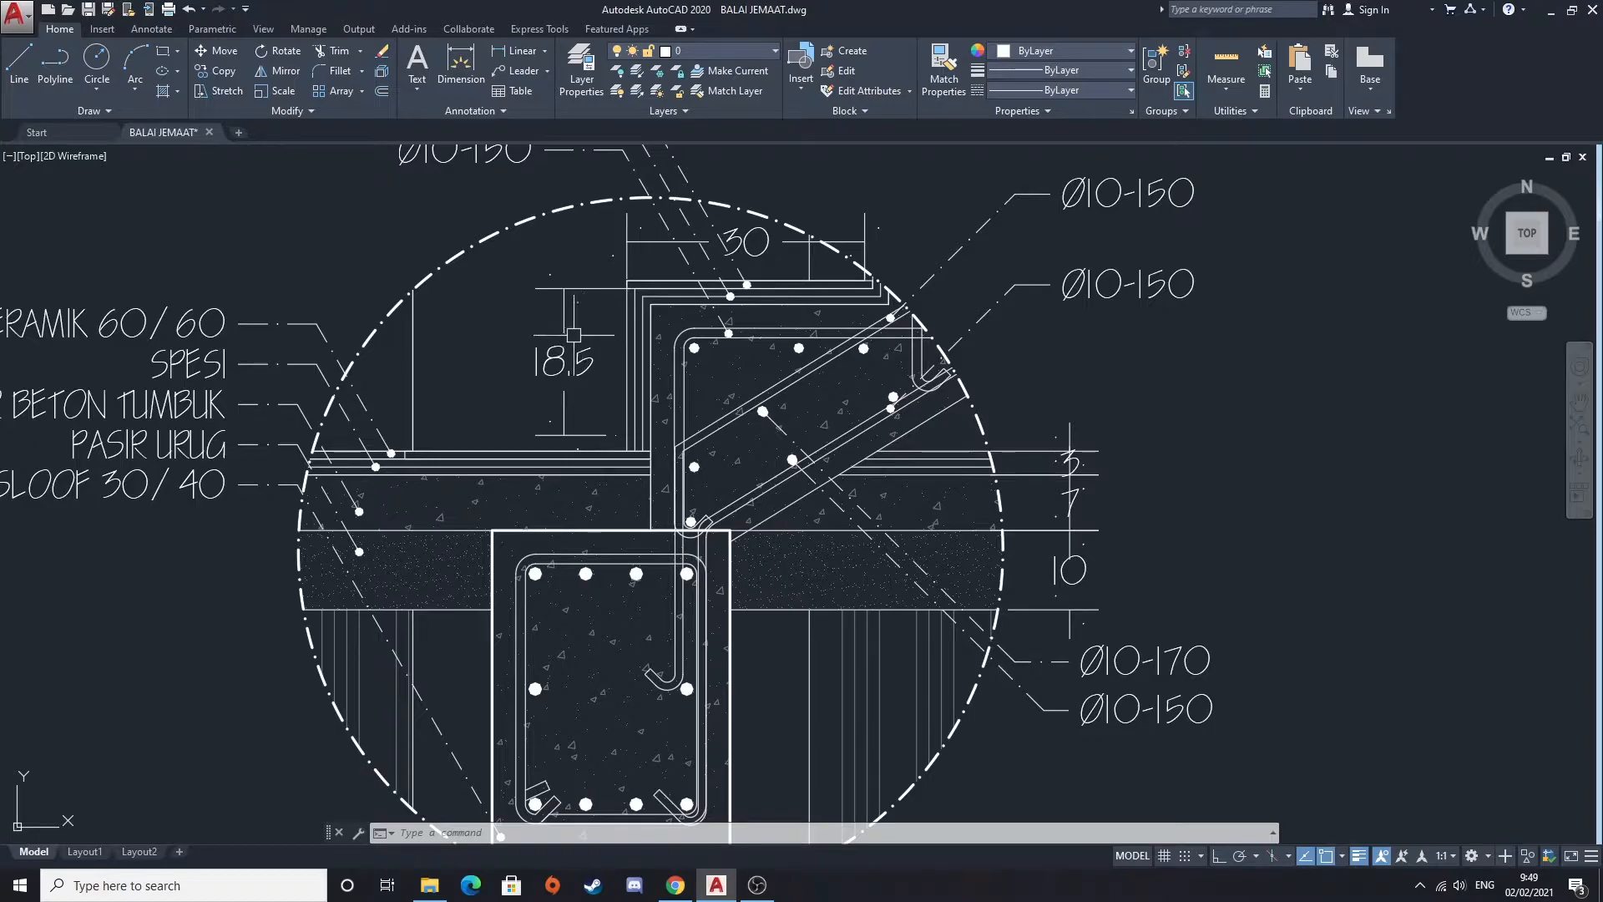
{"action": "left_click", "coordinate": [496, 284]}
{"action": "left_click", "coordinate": [552, 364]}
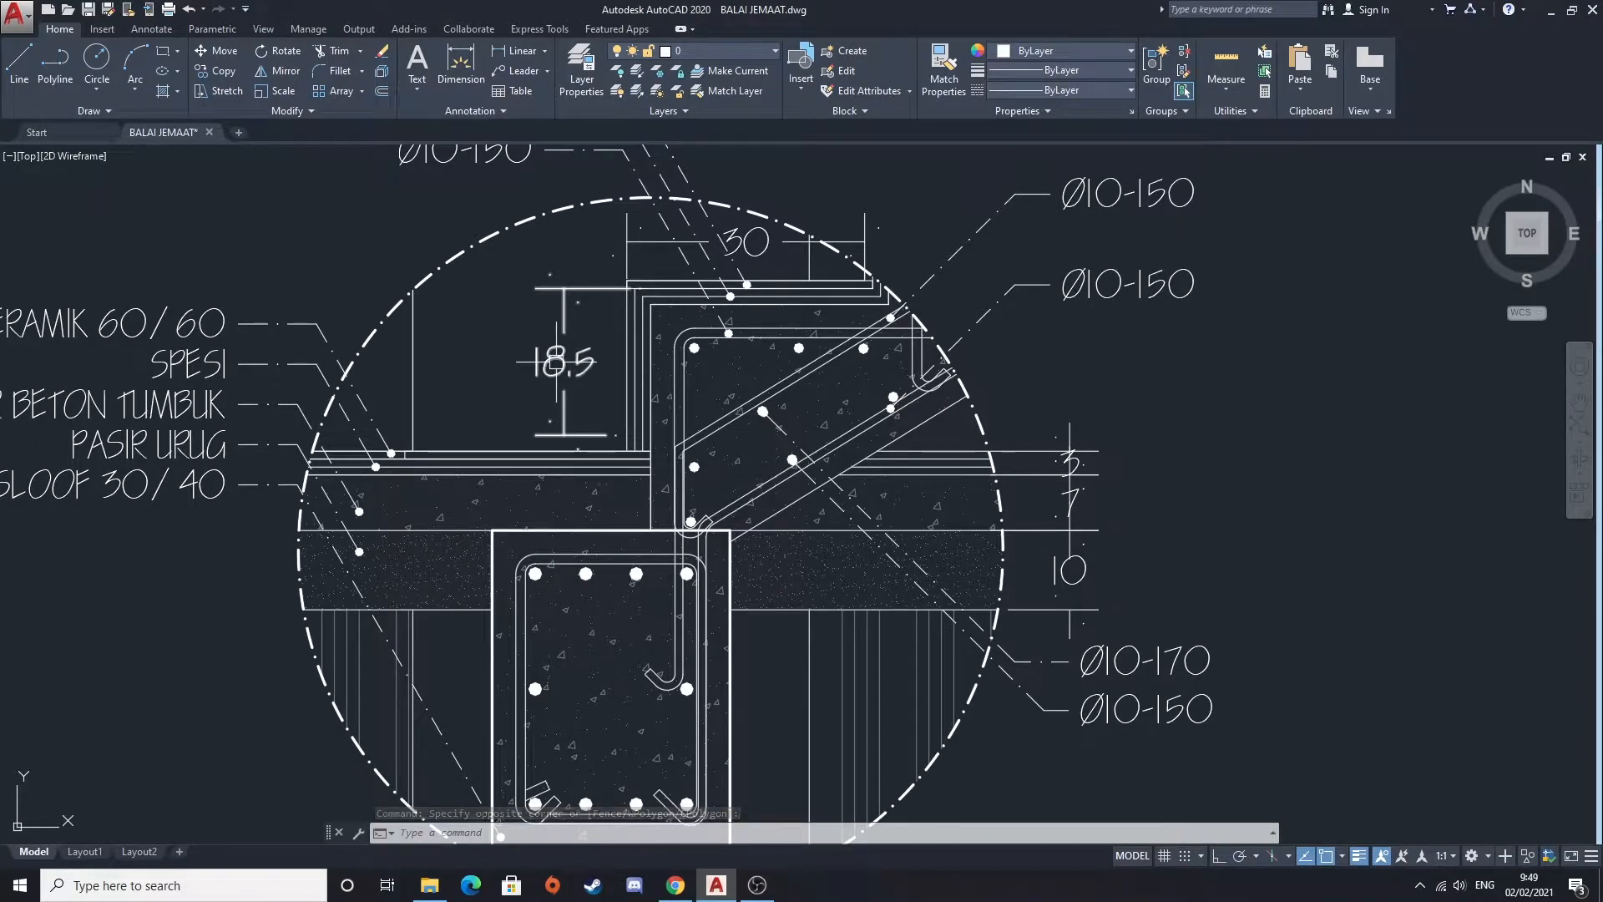
{"action": "scroll", "coordinate": [974, 407], "scroll_direction": "down", "scroll_amount": 6}
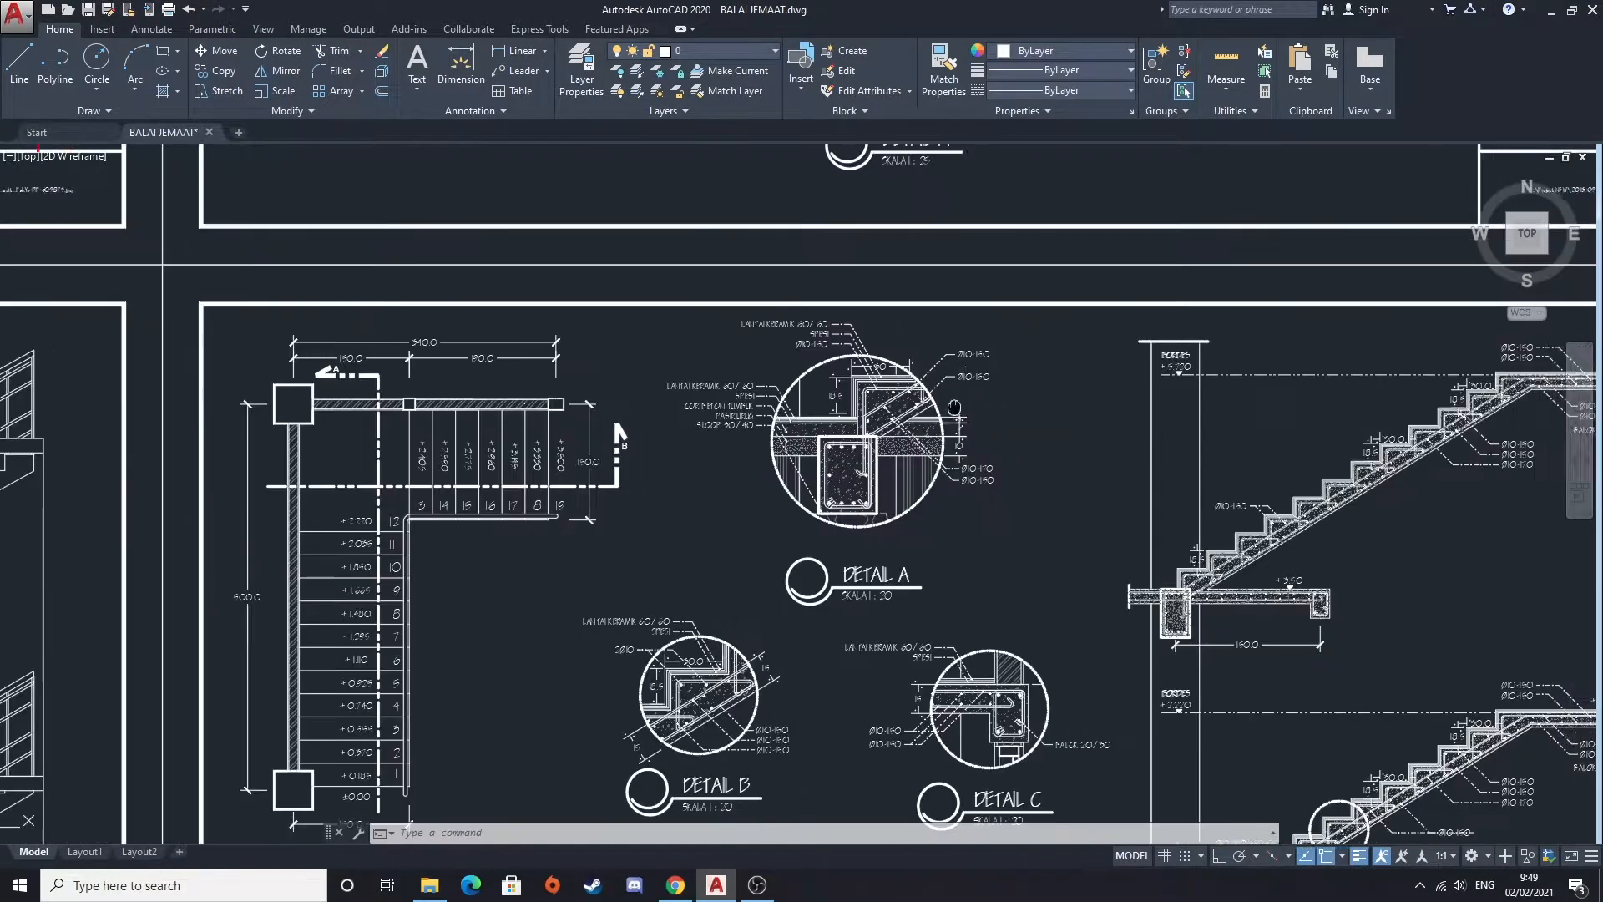
Examine the stair flights, landings and step reinforcement in section POTONGAN A
{"action": "middle_click_drag", "start_coordinate": [974, 406], "coordinate": [622, 407]}
{"action": "middle_click_drag", "start_coordinate": [953, 543], "coordinate": [883, 400]}
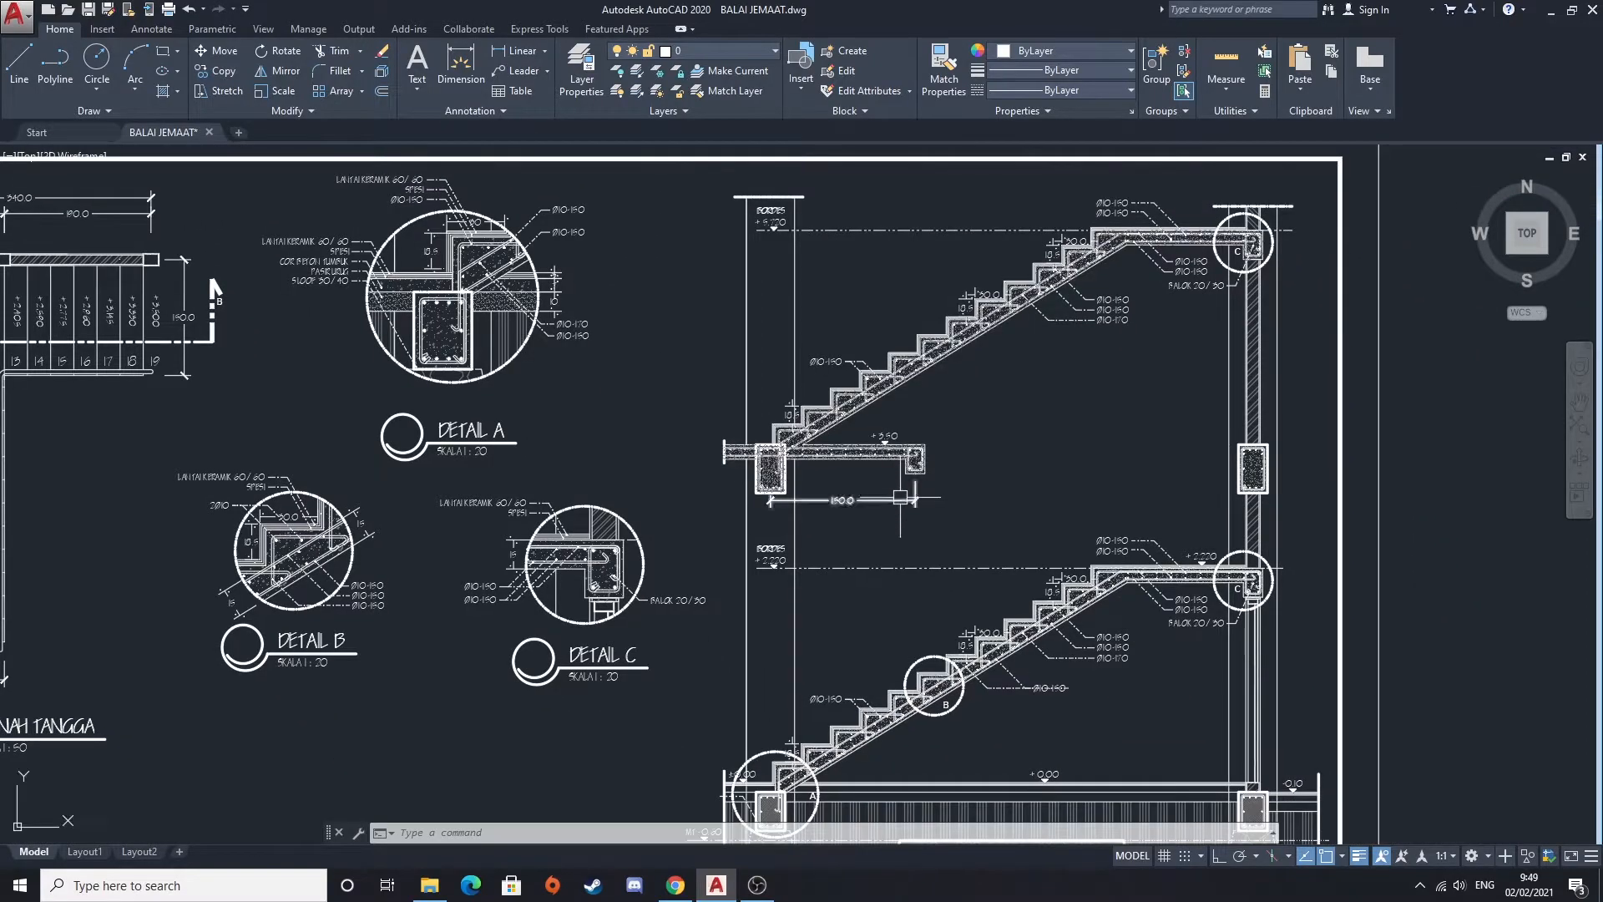
{"action": "scroll", "coordinate": [900, 498], "scroll_direction": "down", "scroll_amount": 2}
{"action": "scroll", "coordinate": [781, 522], "scroll_direction": "up", "scroll_amount": 5}
{"action": "scroll", "coordinate": [781, 522], "scroll_direction": "down", "scroll_amount": 8}
{"action": "middle_click_drag", "start_coordinate": [870, 465], "coordinate": [716, 522]}
{"action": "scroll", "coordinate": [708, 384], "scroll_direction": "up", "scroll_amount": 6}
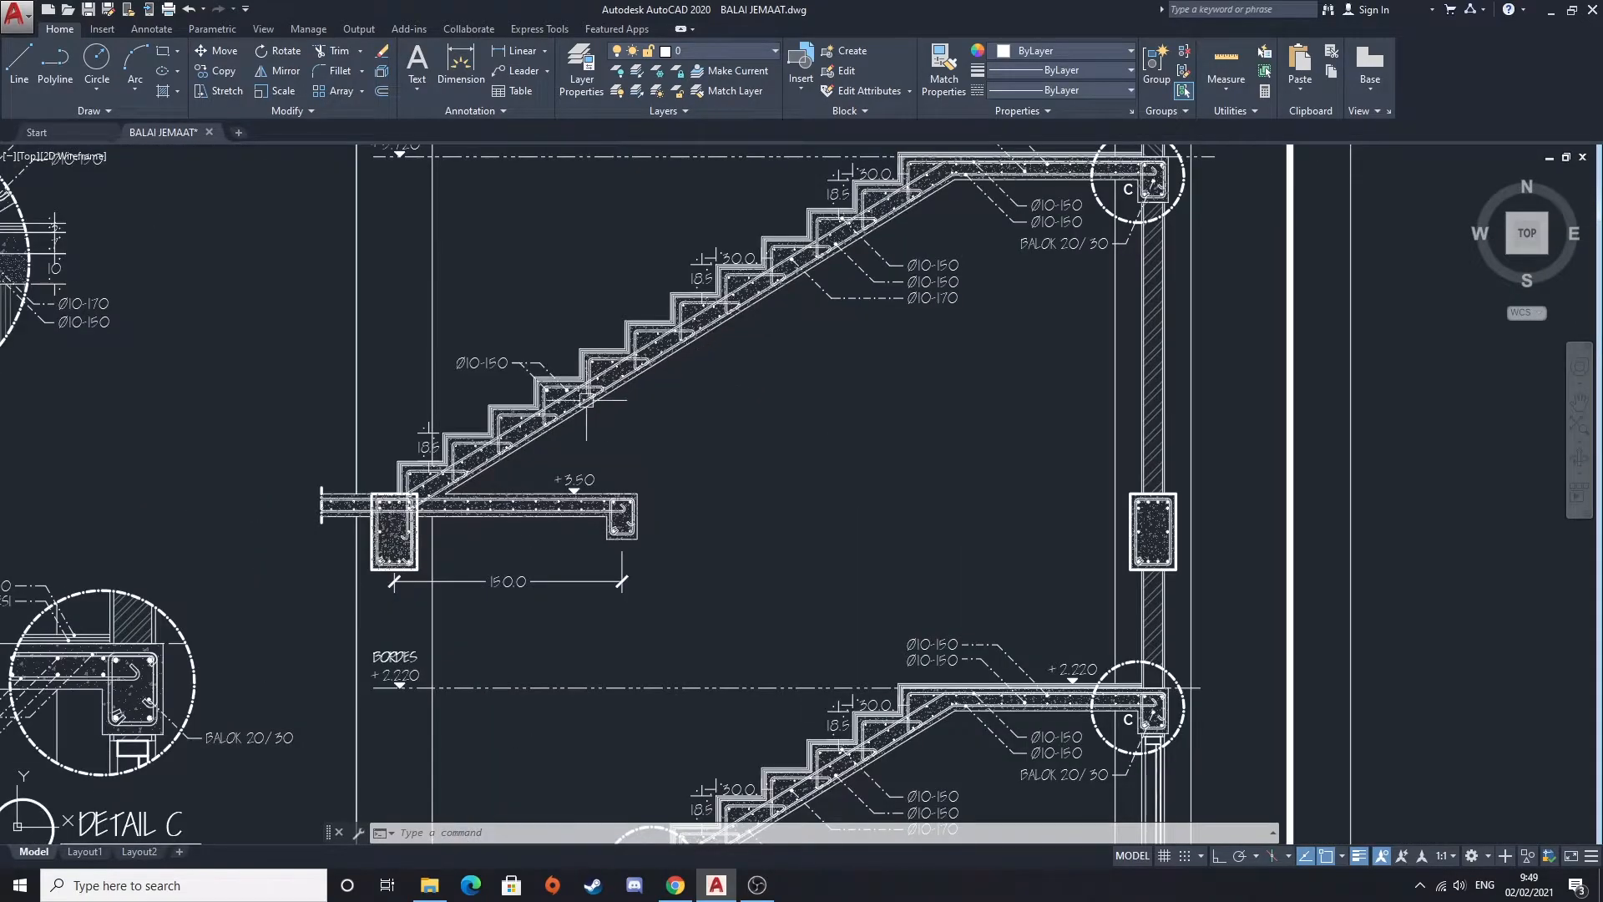
{"action": "scroll", "coordinate": [606, 400], "scroll_direction": "up", "scroll_amount": 6}
{"action": "scroll", "coordinate": [559, 379], "scroll_direction": "down", "scroll_amount": 7}
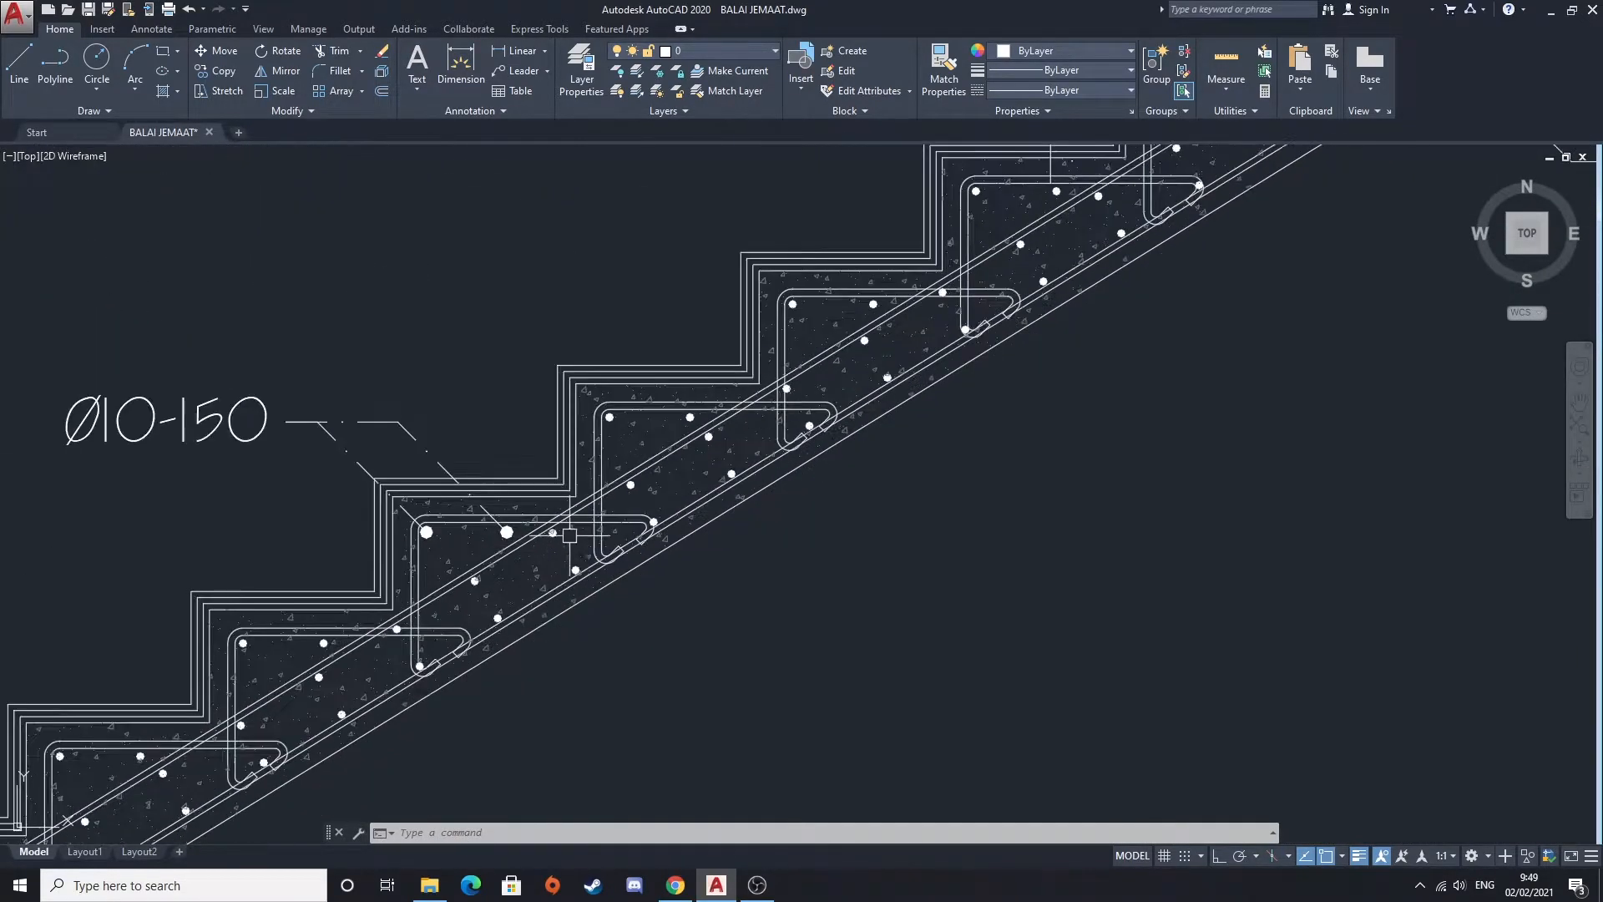
{"action": "scroll", "coordinate": [746, 504], "scroll_direction": "down", "scroll_amount": 8}
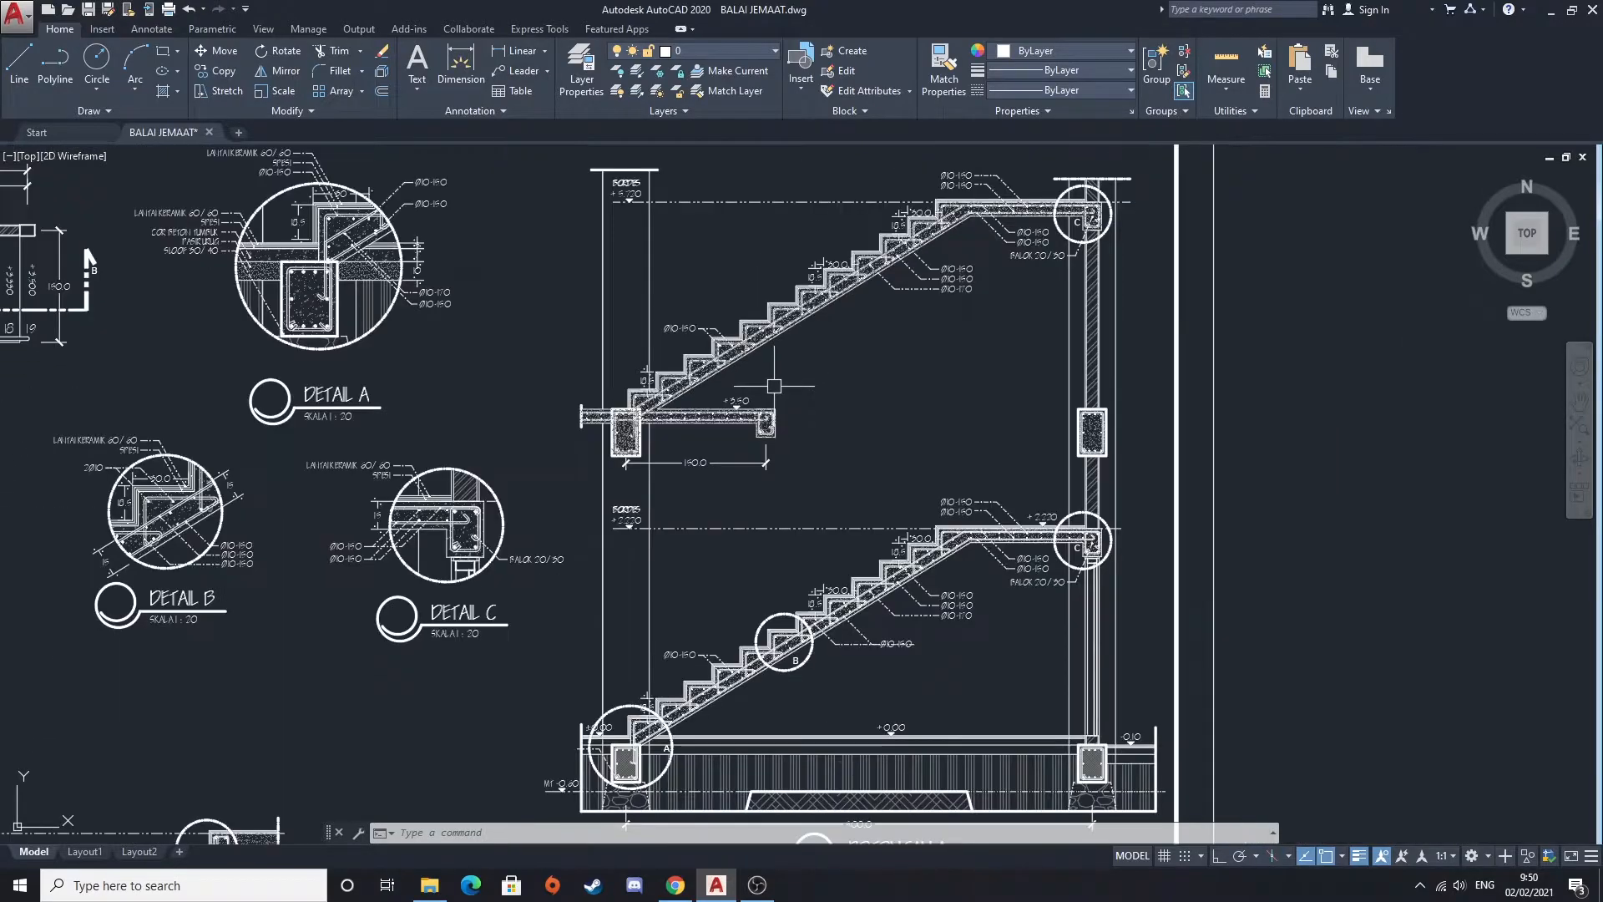
Examine the step-to-beam connection in DETAIL E beside DETAIL D on the stair detail sheet
{"action": "middle_click_drag", "start_coordinate": [612, 527], "coordinate": [571, 285]}
{"action": "scroll", "coordinate": [726, 517], "scroll_direction": "up", "scroll_amount": 5}
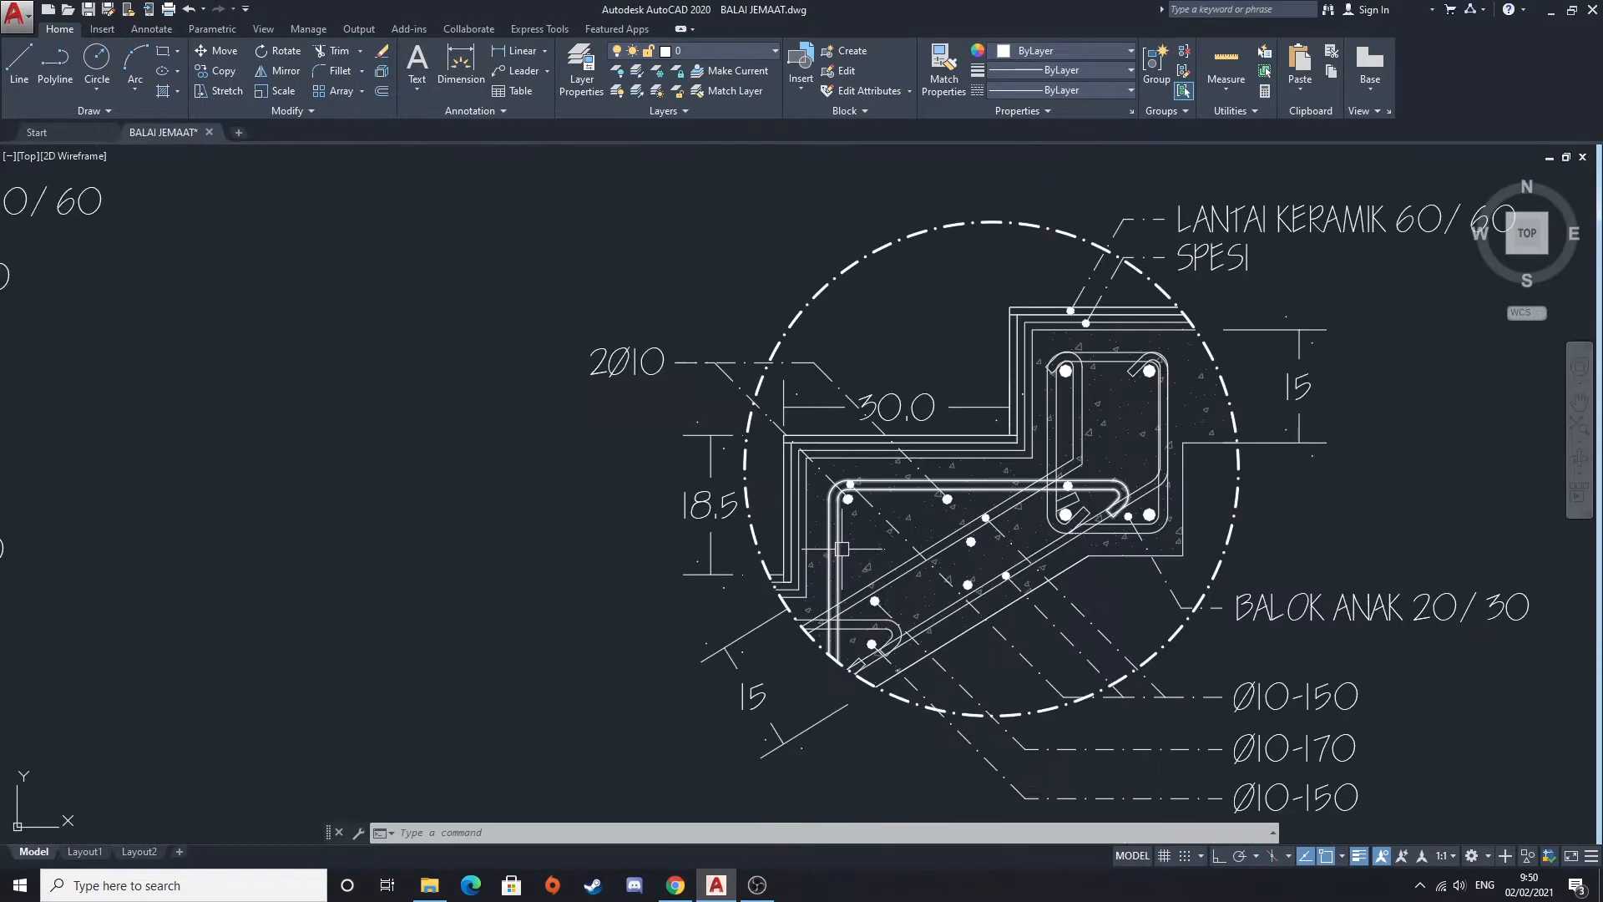
{"action": "scroll", "coordinate": [927, 480], "scroll_direction": "down", "scroll_amount": 1}
{"action": "scroll", "coordinate": [807, 494], "scroll_direction": "down", "scroll_amount": 2}
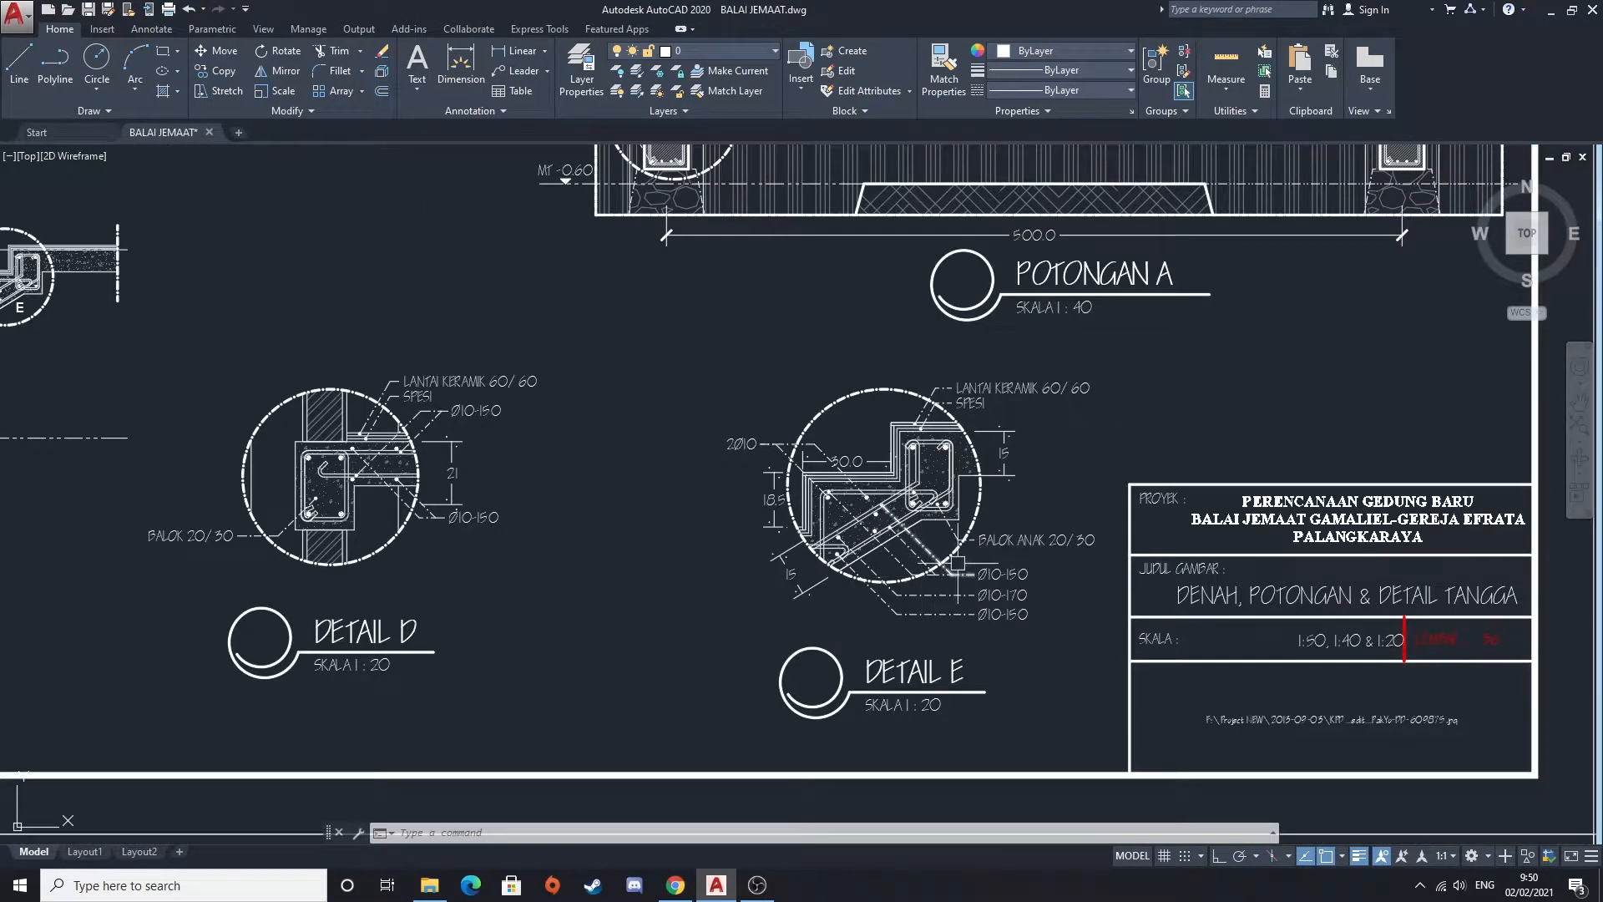
Examine the floor tile pattern and levels of the R. IBADAH hall on the RENCANA LANTAI LT.1 plan
{"action": "scroll", "coordinate": [785, 384], "scroll_direction": "down", "scroll_amount": 5}
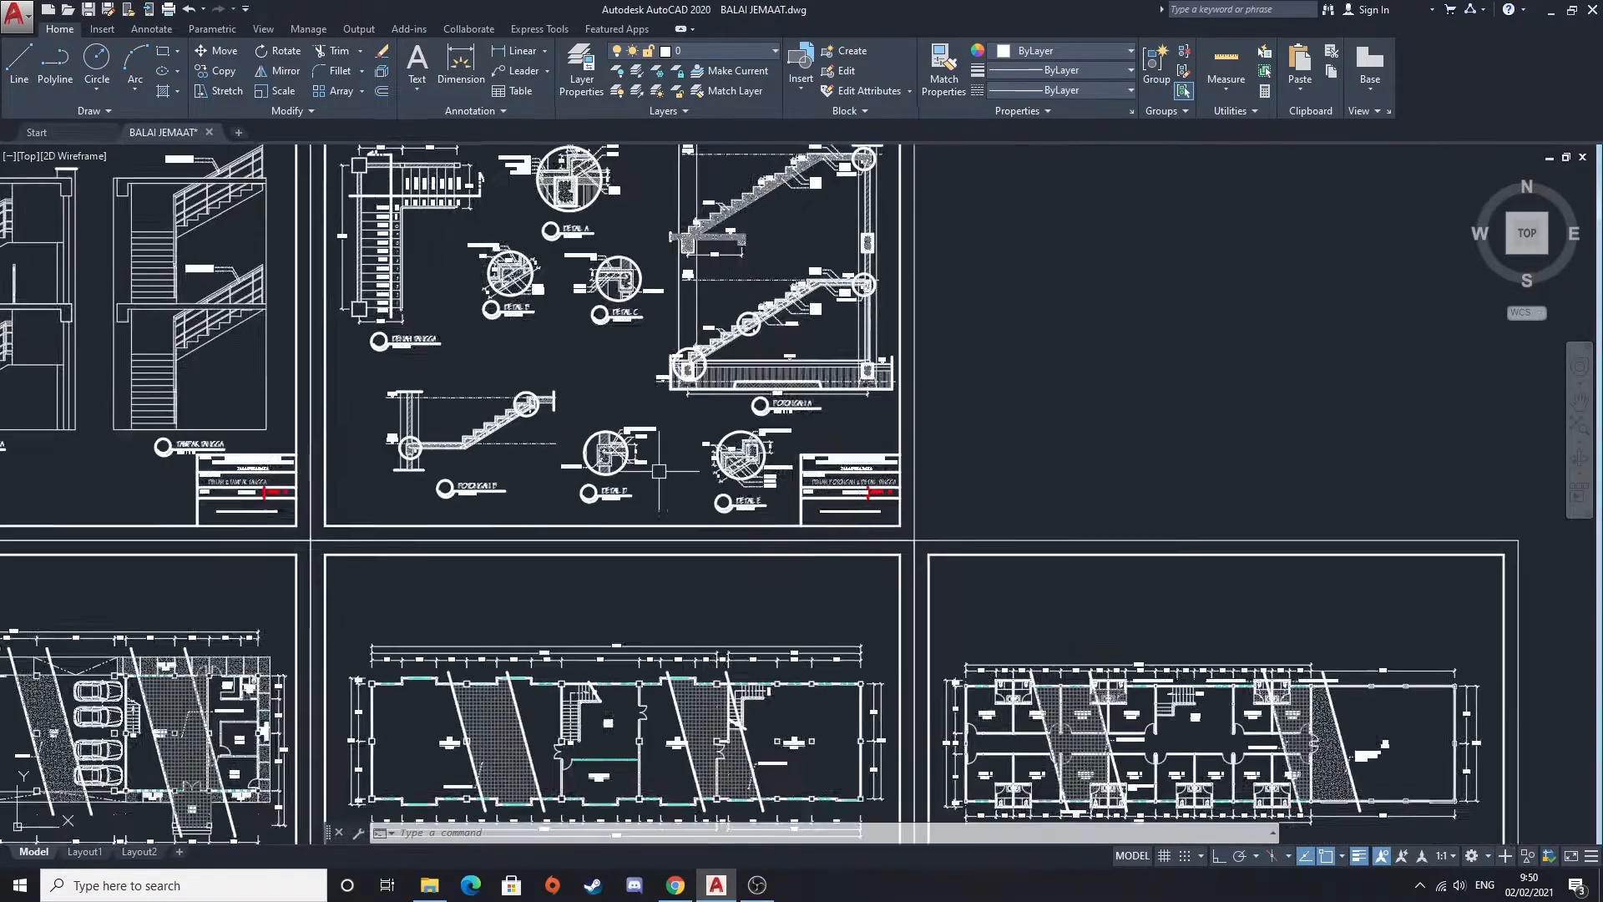
{"action": "scroll", "coordinate": [473, 545], "scroll_direction": "up", "scroll_amount": 1}
{"action": "middle_click_drag", "start_coordinate": [473, 545], "coordinate": [1005, 374]}
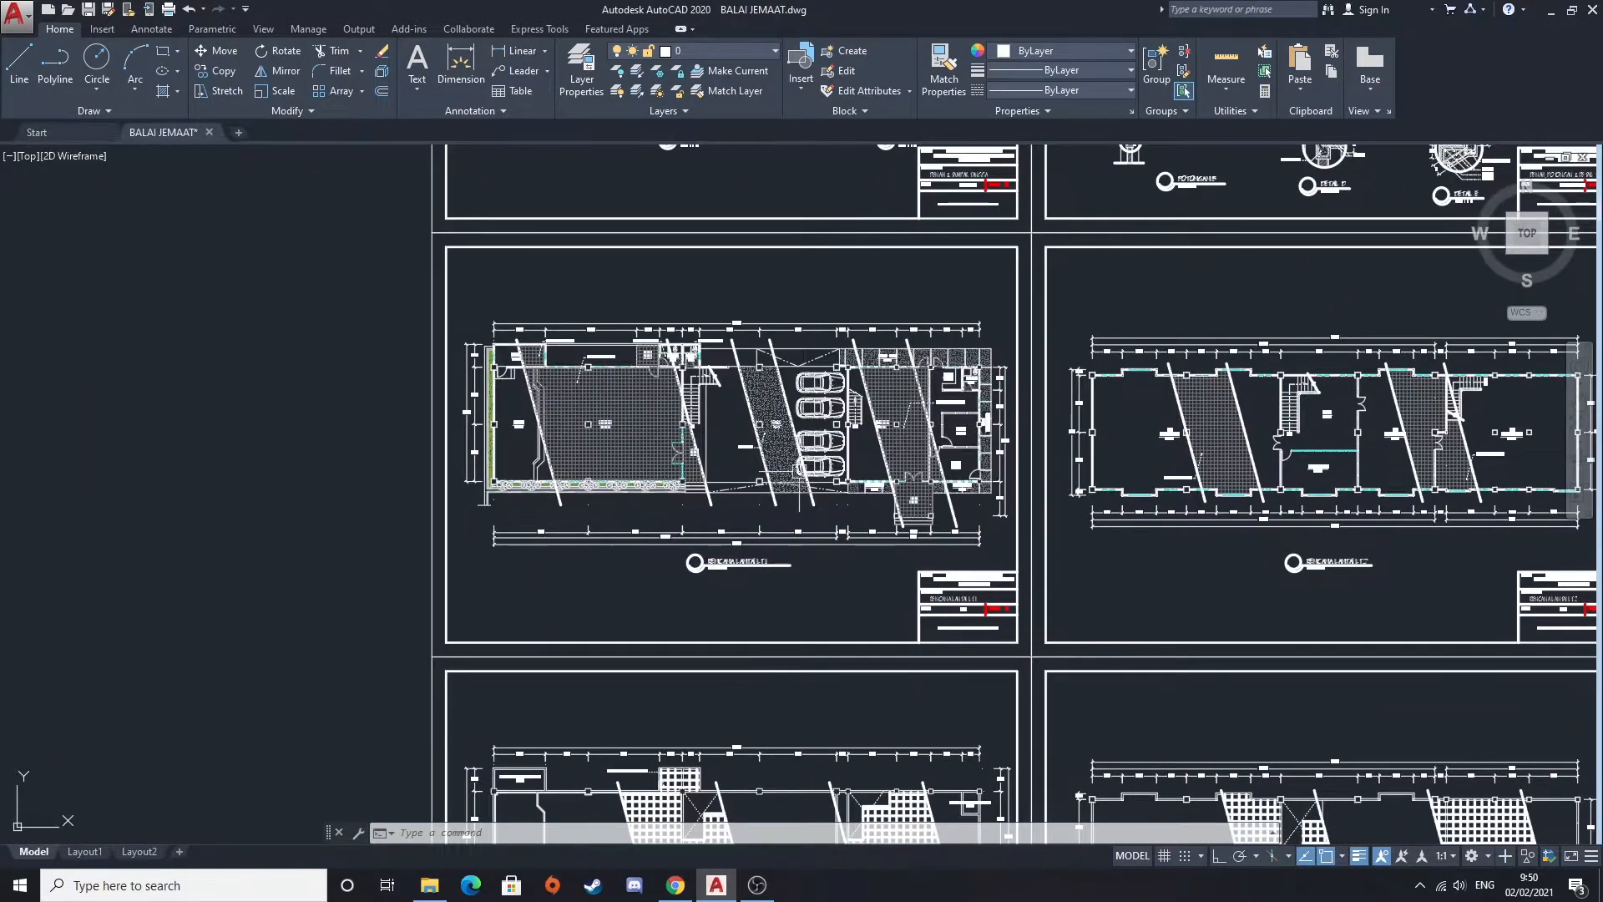
{"action": "scroll", "coordinate": [628, 402], "scroll_direction": "up", "scroll_amount": 4}
{"action": "scroll", "coordinate": [668, 420], "scroll_direction": "down", "scroll_amount": 7}
{"action": "mouse_move", "coordinate": [667, 421]}
{"action": "middle_mouse_down"}
{"action": "mouse_move", "coordinate": [170, 418]}
{"action": "mouse_move", "coordinate": [551, 410]}
{"action": "middle_mouse_up"}
{"action": "scroll", "coordinate": [530, 413], "scroll_direction": "up", "scroll_amount": 4}
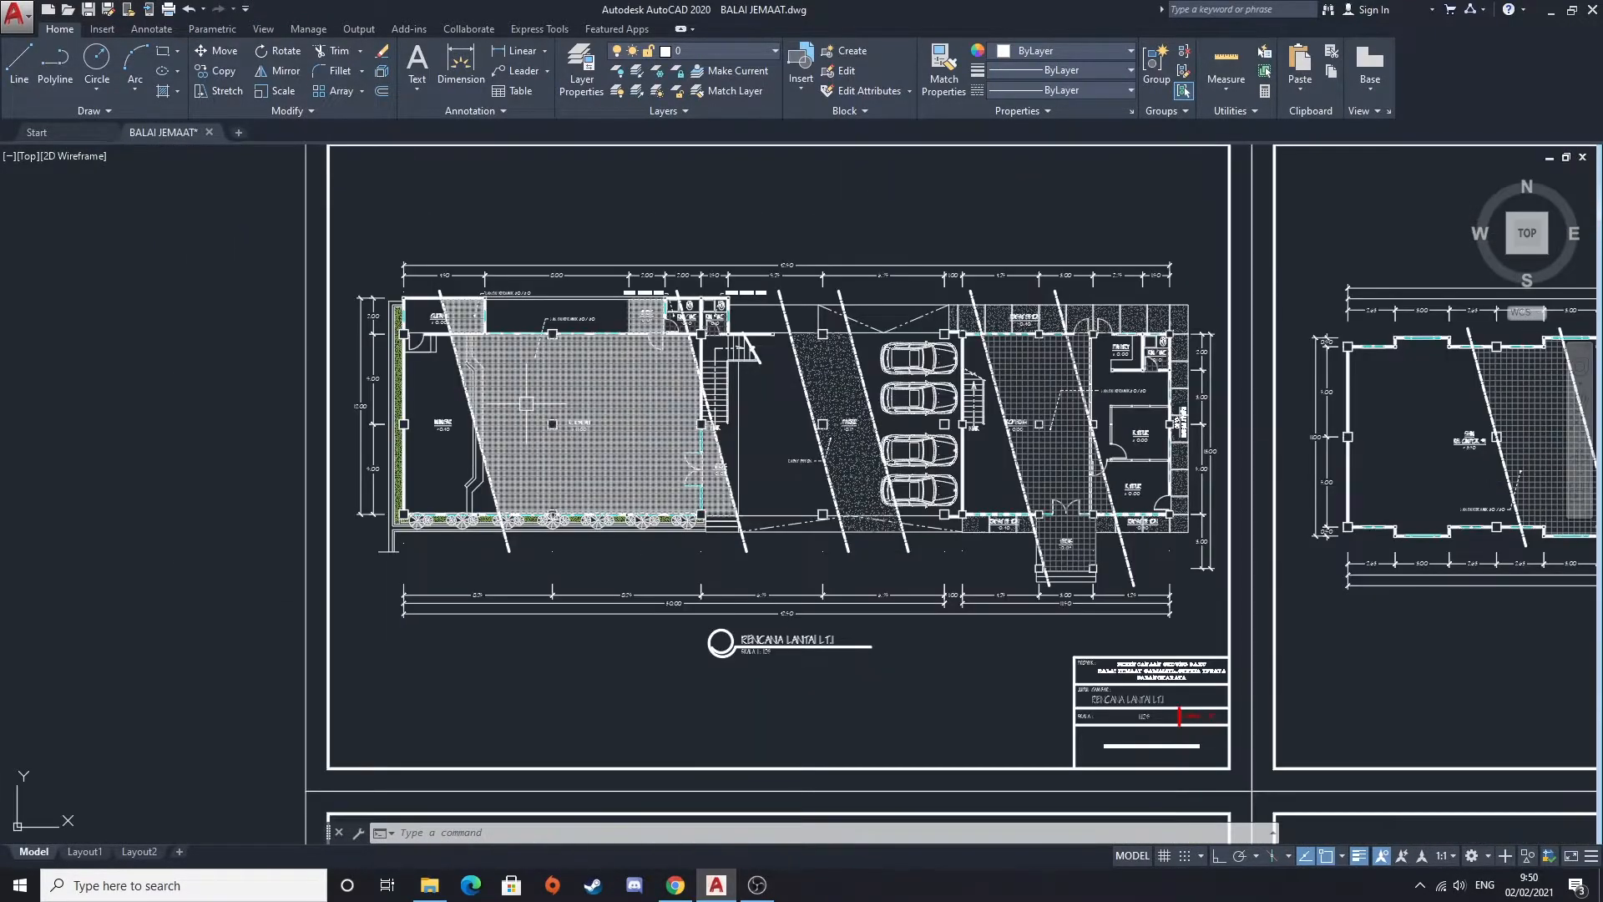
{"action": "scroll", "coordinate": [546, 365], "scroll_direction": "up", "scroll_amount": 4}
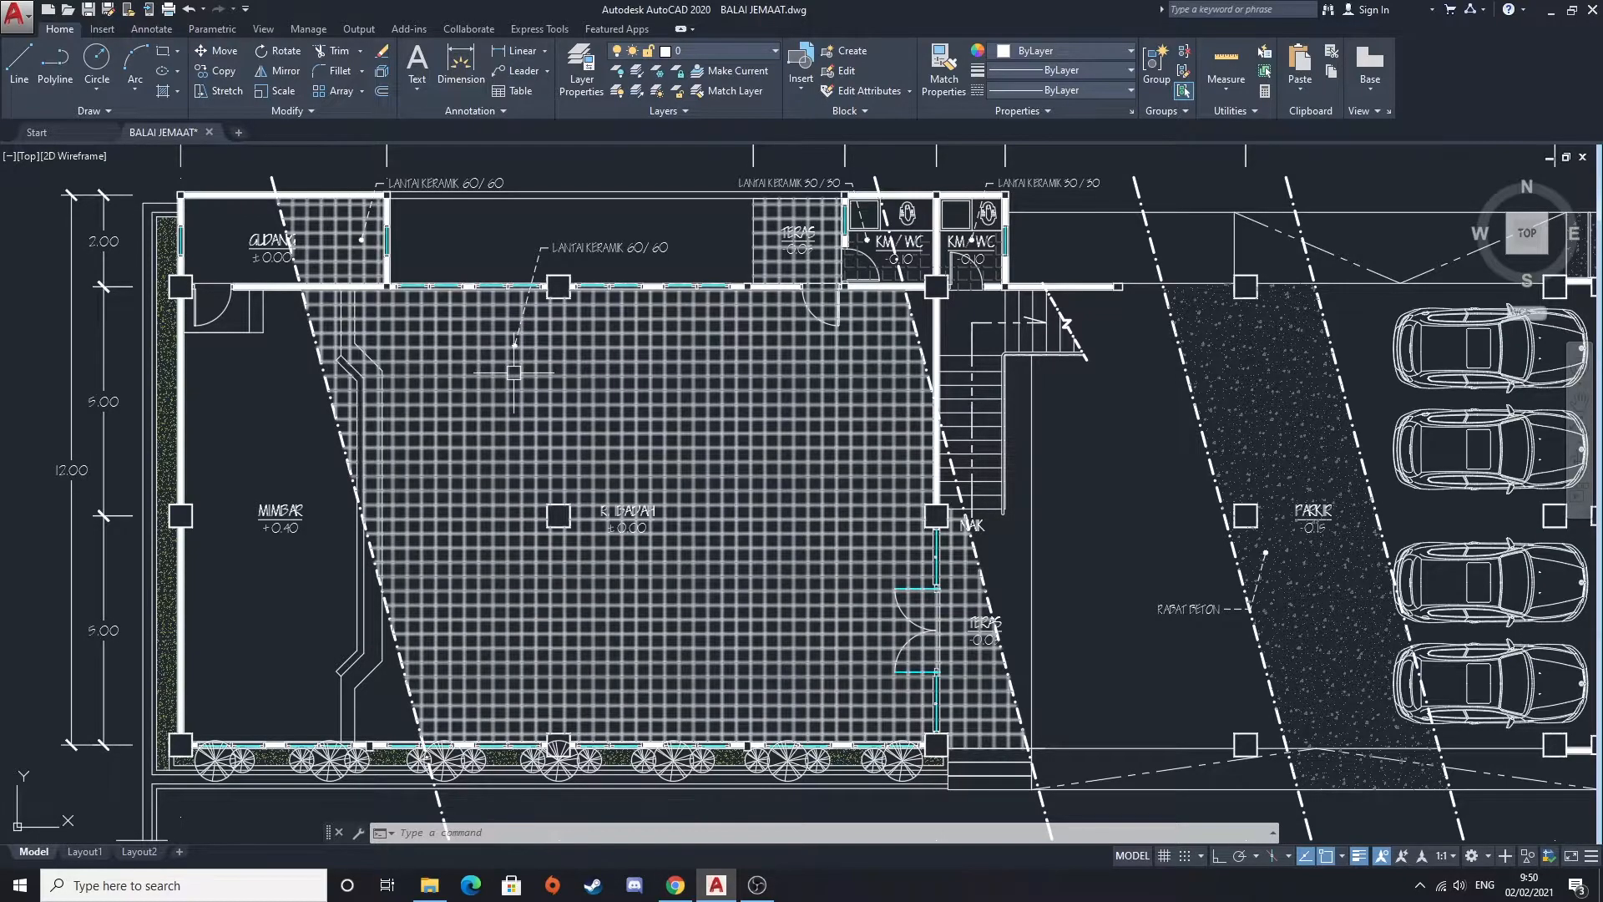
{"action": "mouse_move", "coordinate": [515, 375]}
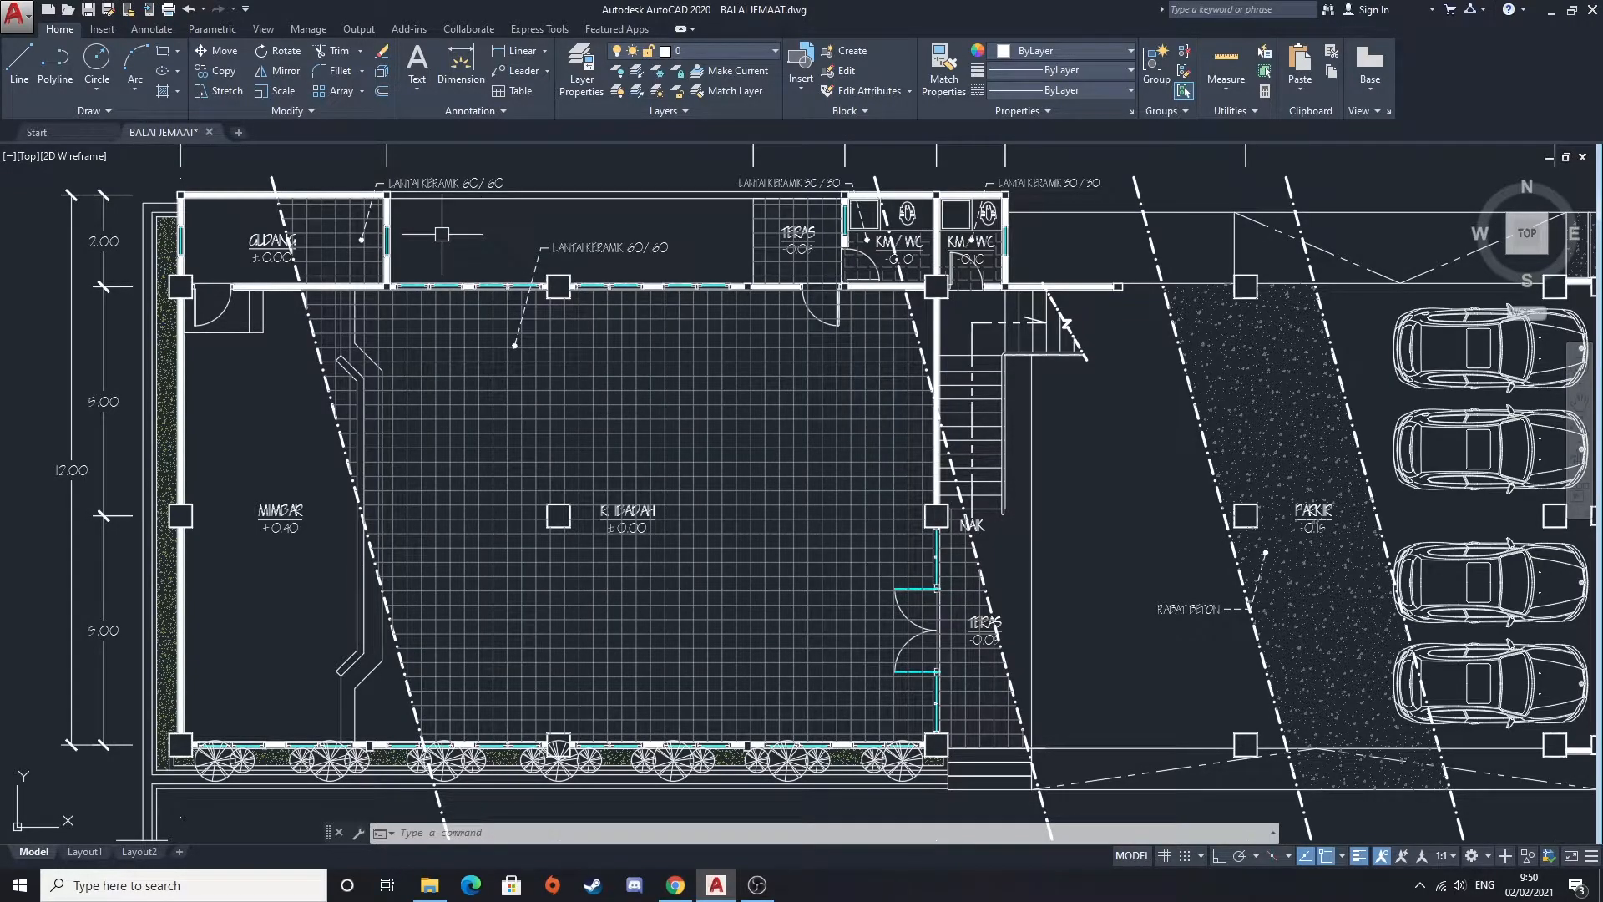
Examine the terrace, KM/WC, PARKIR and KOPERASI floor finishes on the RENCANA LANTAI LT.1 plan
{"action": "scroll", "coordinate": [441, 234], "scroll_direction": "down", "scroll_amount": 6}
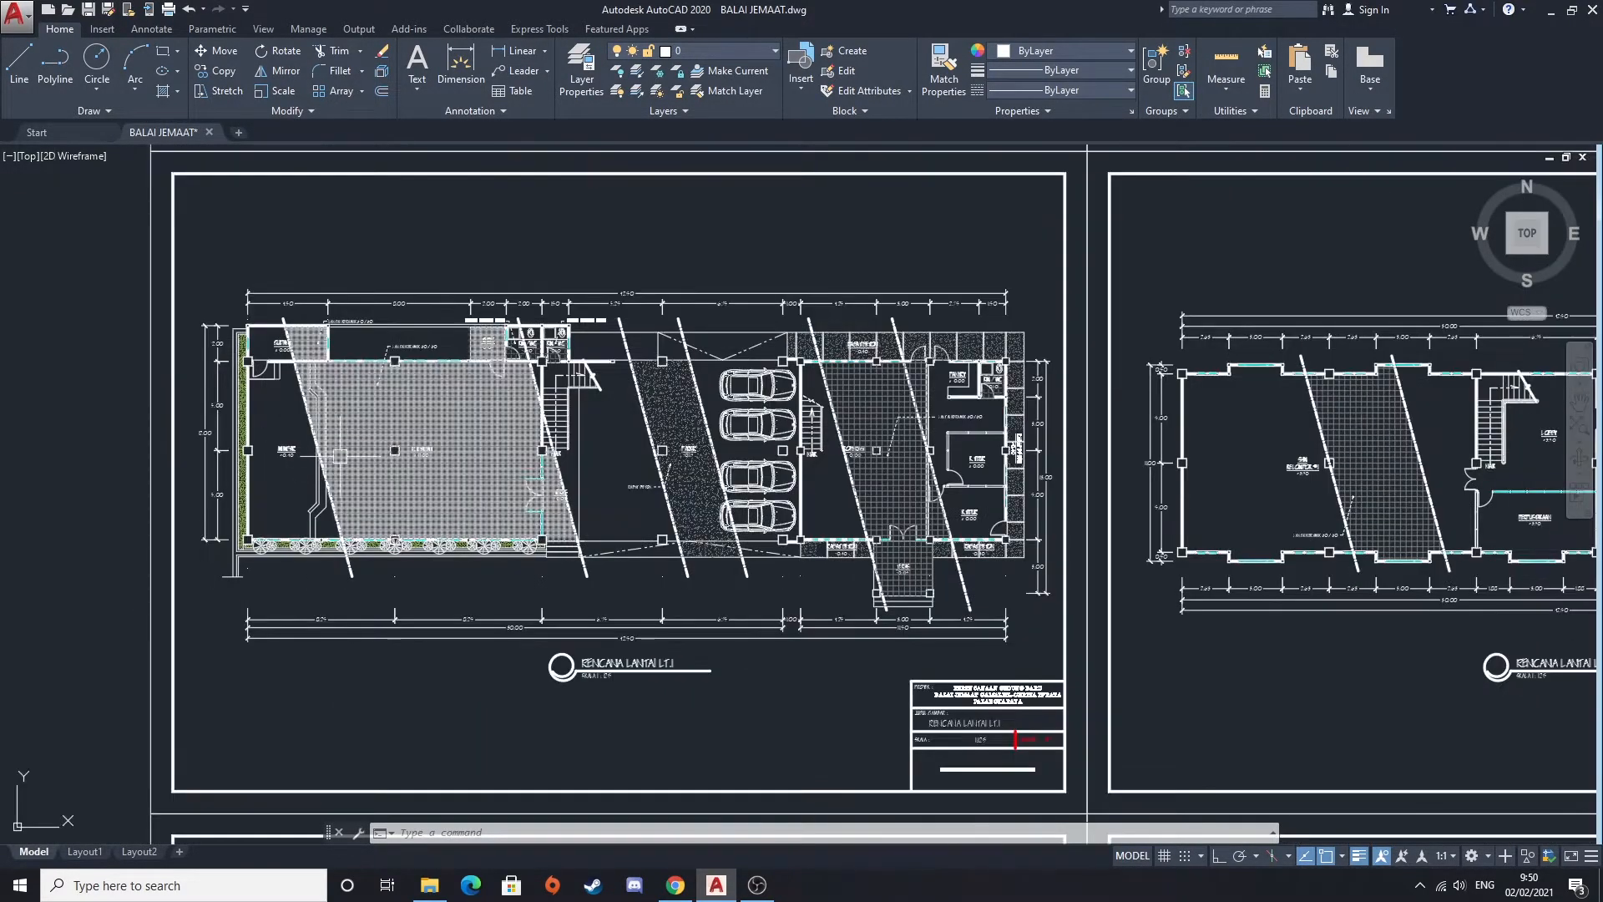
{"action": "scroll", "coordinate": [300, 328], "scroll_direction": "up", "scroll_amount": 6}
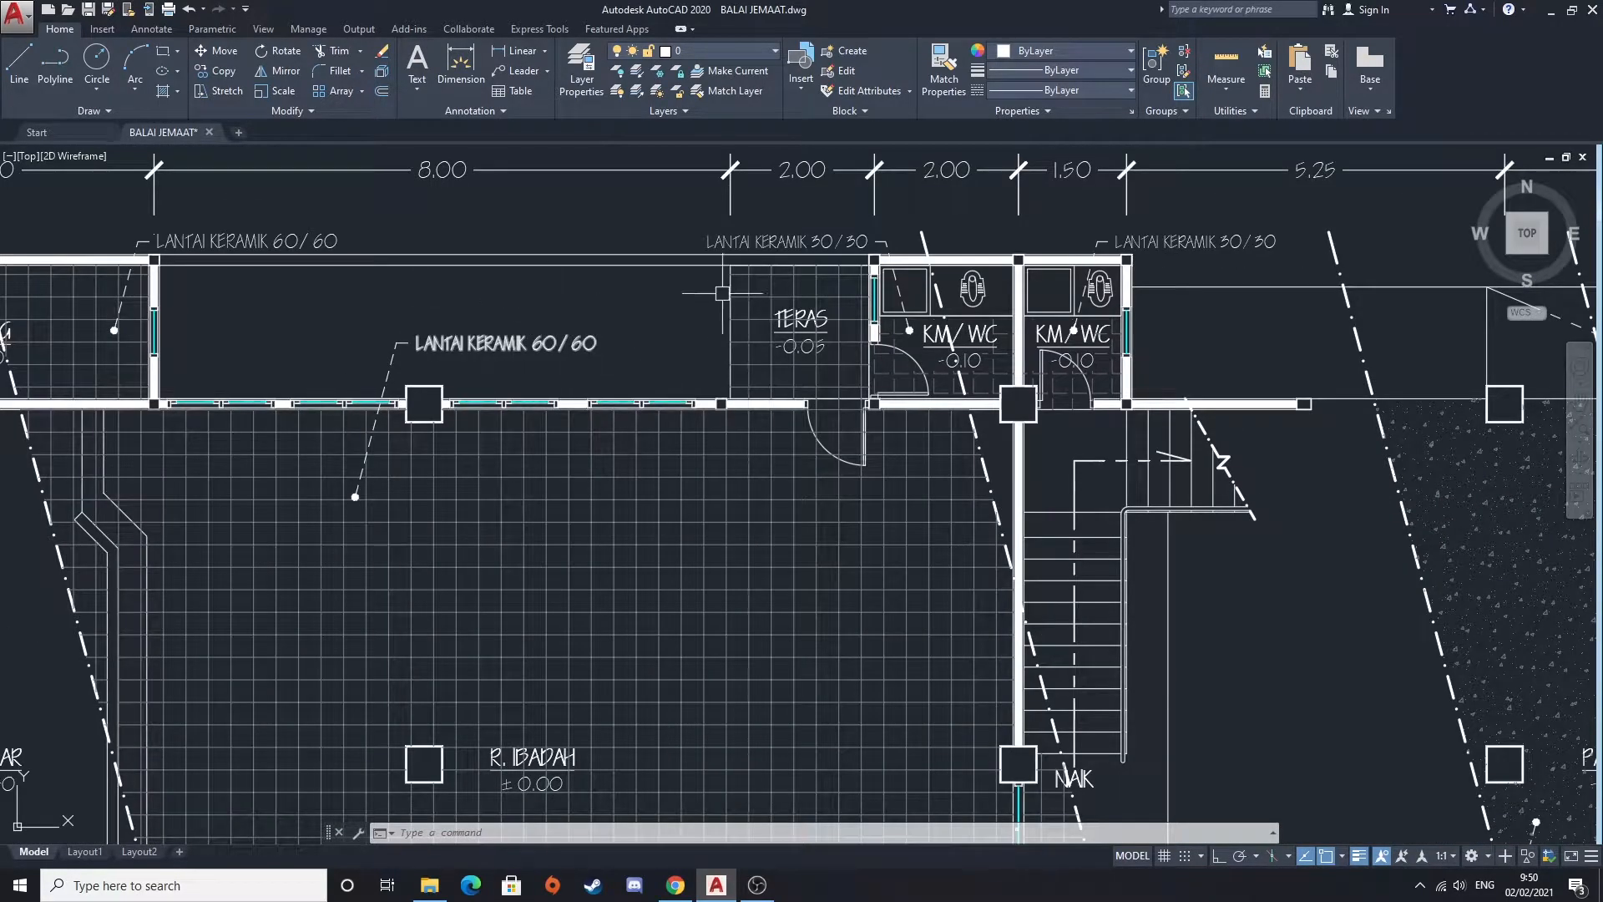
{"action": "scroll", "coordinate": [866, 264], "scroll_direction": "down", "scroll_amount": 2}
{"action": "scroll", "coordinate": [860, 259], "scroll_direction": "up", "scroll_amount": 2}
{"action": "mouse_move", "coordinate": [861, 259]}
{"action": "middle_mouse_down"}
{"action": "mouse_move", "coordinate": [900, 270]}
{"action": "mouse_move", "coordinate": [473, 280]}
{"action": "middle_mouse_up"}
{"action": "scroll", "coordinate": [910, 280], "scroll_direction": "down", "scroll_amount": 2}
{"action": "middle_click_drag", "start_coordinate": [1244, 455], "coordinate": [823, 421]}
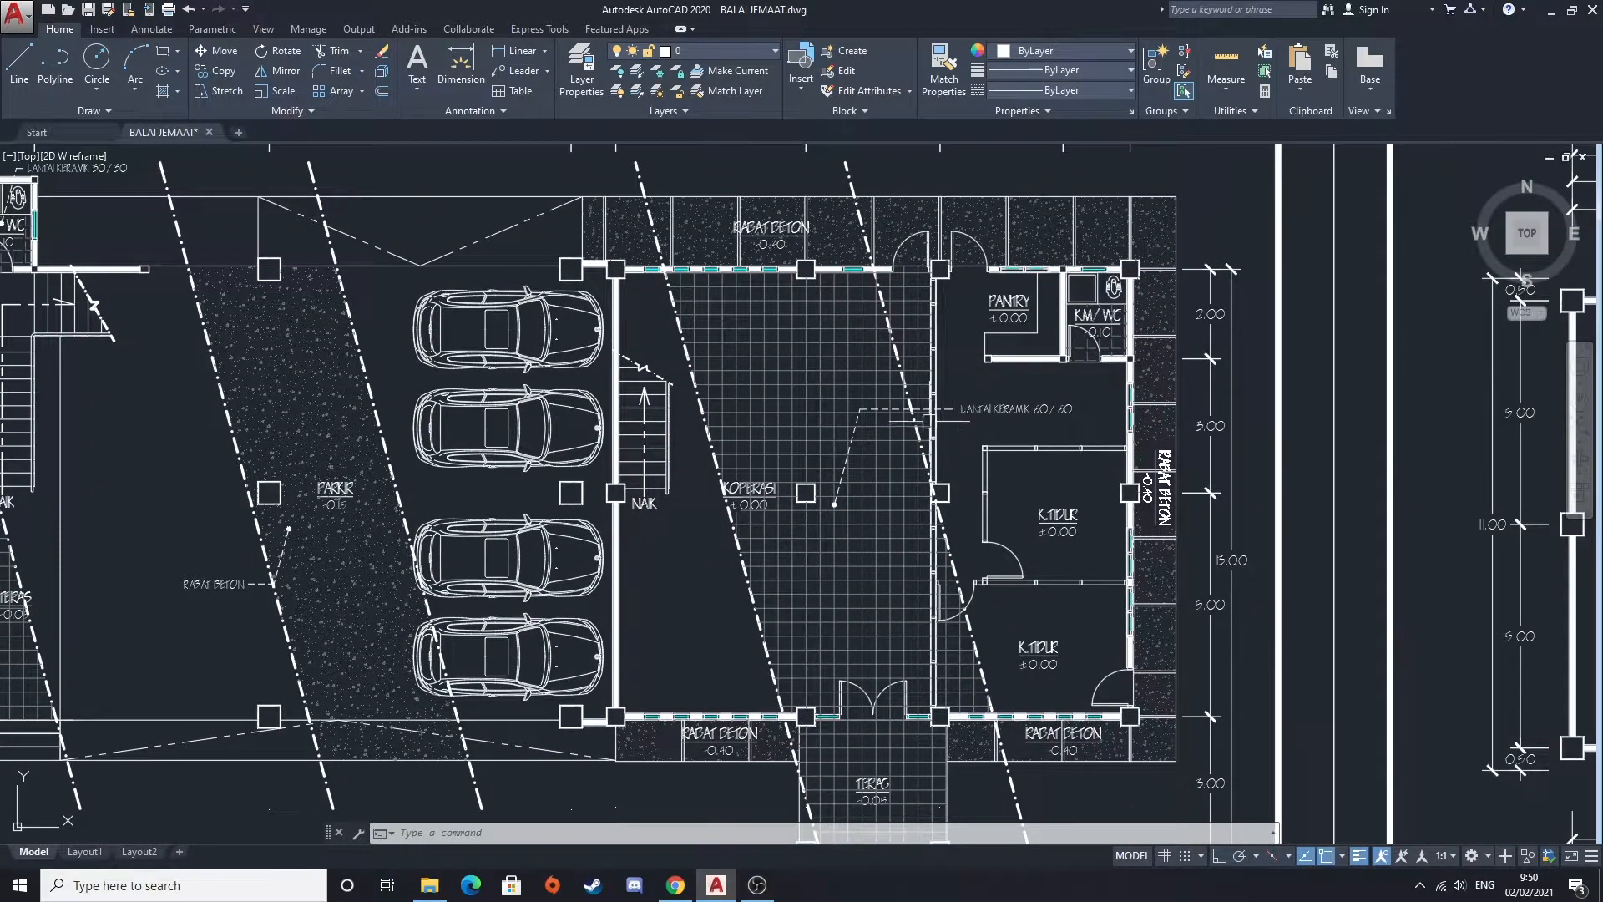
{"action": "scroll", "coordinate": [946, 420], "scroll_direction": "up", "scroll_amount": 2}
{"action": "scroll", "coordinate": [960, 426], "scroll_direction": "down", "scroll_amount": 5}
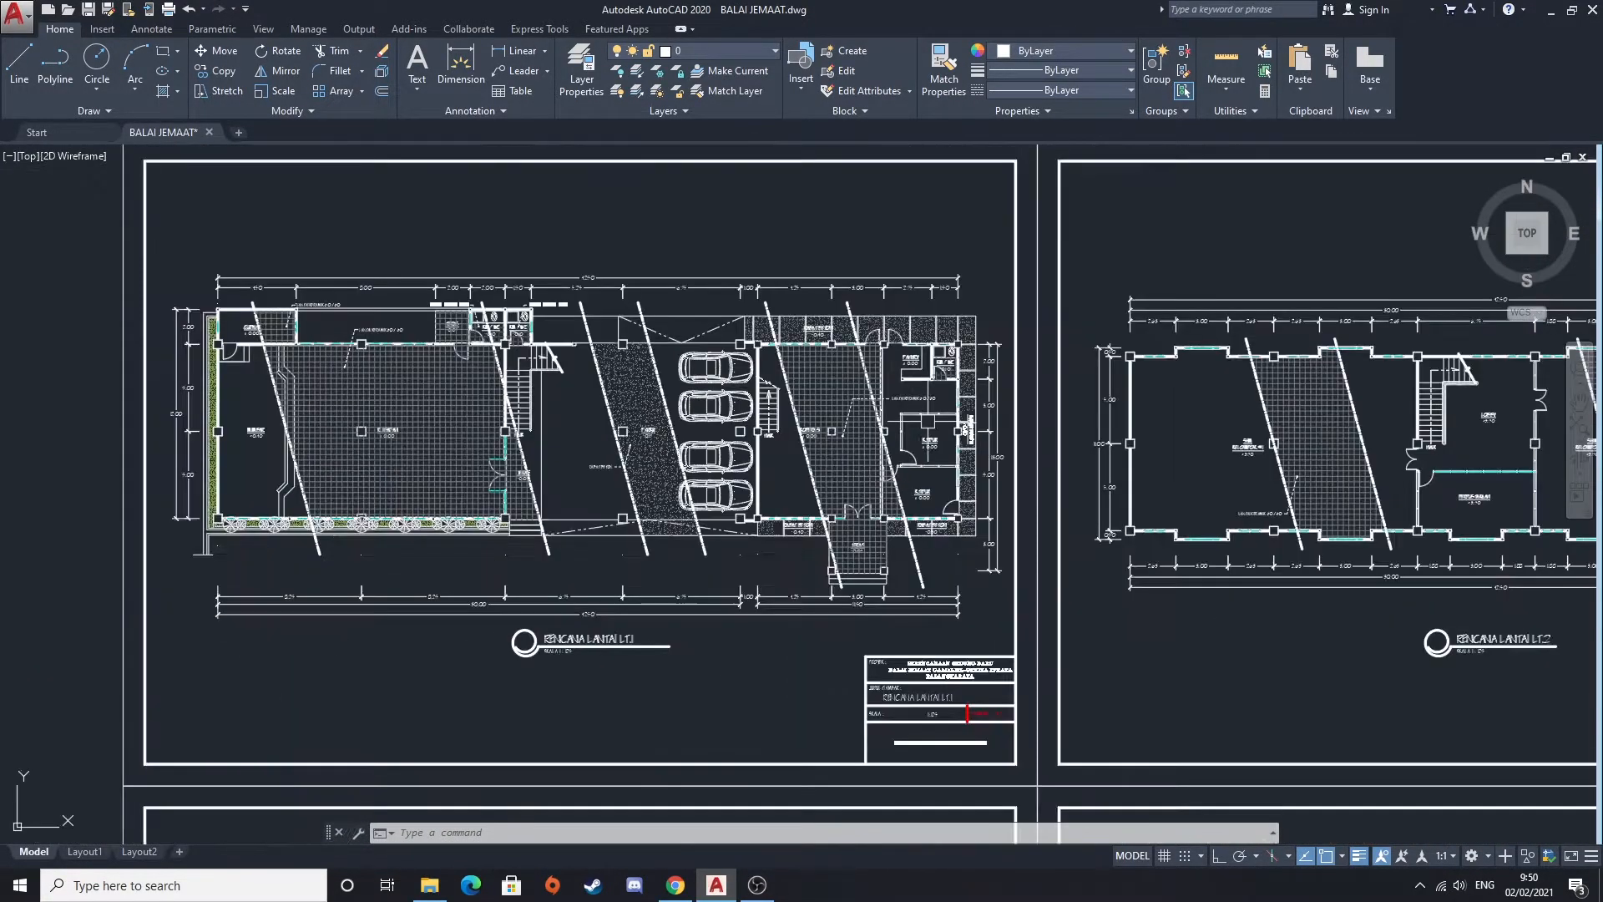
Examine the second-floor plan and the bedrooms, lobby and concrete DAK on the RENCANA LANTAI LT.3 plan
{"action": "middle_click_drag", "start_coordinate": [966, 430], "coordinate": [378, 423]}
{"action": "scroll", "coordinate": [730, 475], "scroll_direction": "up", "scroll_amount": 2}
{"action": "scroll", "coordinate": [746, 504], "scroll_direction": "up", "scroll_amount": 2}
{"action": "scroll", "coordinate": [1075, 426], "scroll_direction": "down", "scroll_amount": 4}
{"action": "middle_click_drag", "start_coordinate": [1411, 444], "coordinate": [443, 462]}
{"action": "middle_click_drag", "start_coordinate": [894, 562], "coordinate": [635, 560]}
{"action": "scroll", "coordinate": [794, 478], "scroll_direction": "up", "scroll_amount": 4}
{"action": "middle_click_drag", "start_coordinate": [1090, 455], "coordinate": [847, 498]}
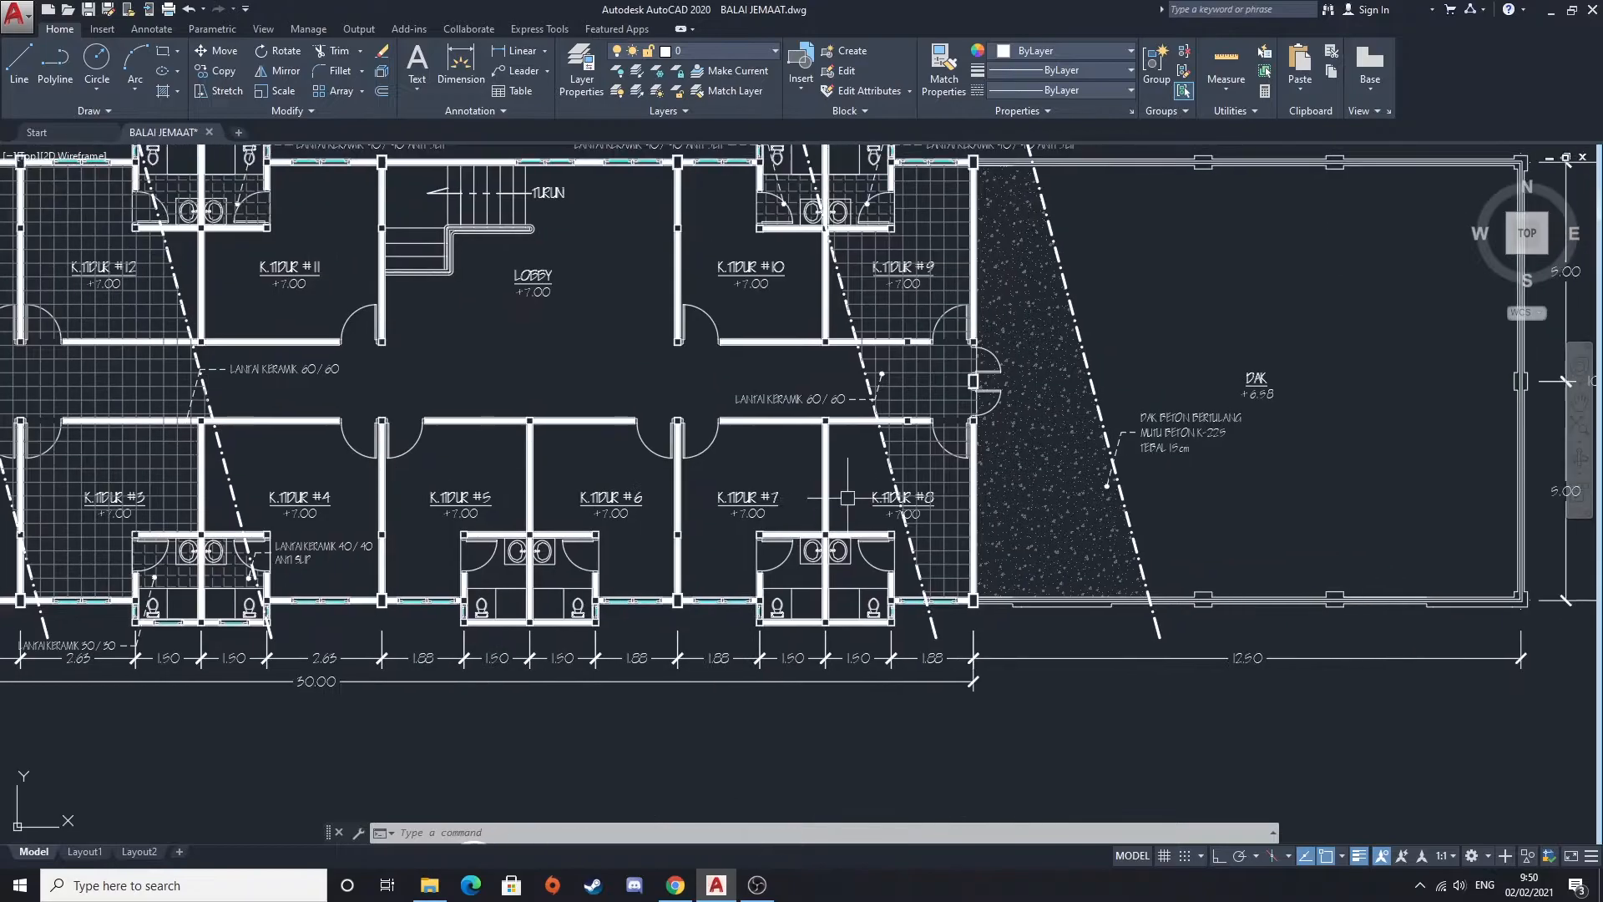
{"action": "middle_click_drag", "start_coordinate": [293, 428], "coordinate": [607, 476]}
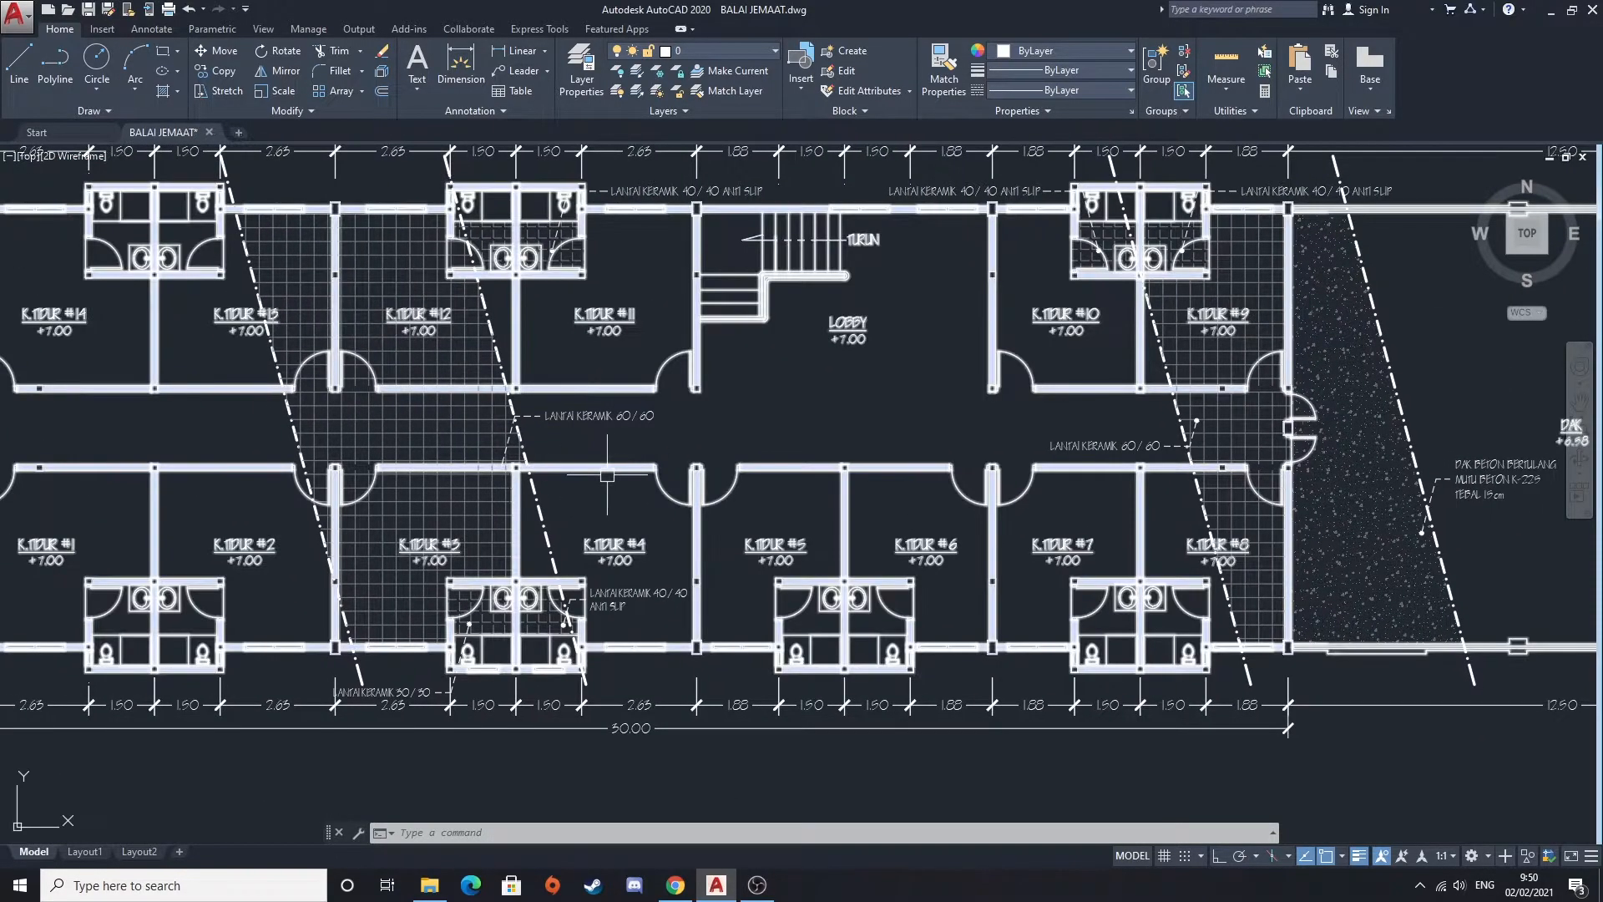
{"action": "scroll", "coordinate": [563, 430], "scroll_direction": "down", "scroll_amount": 8}
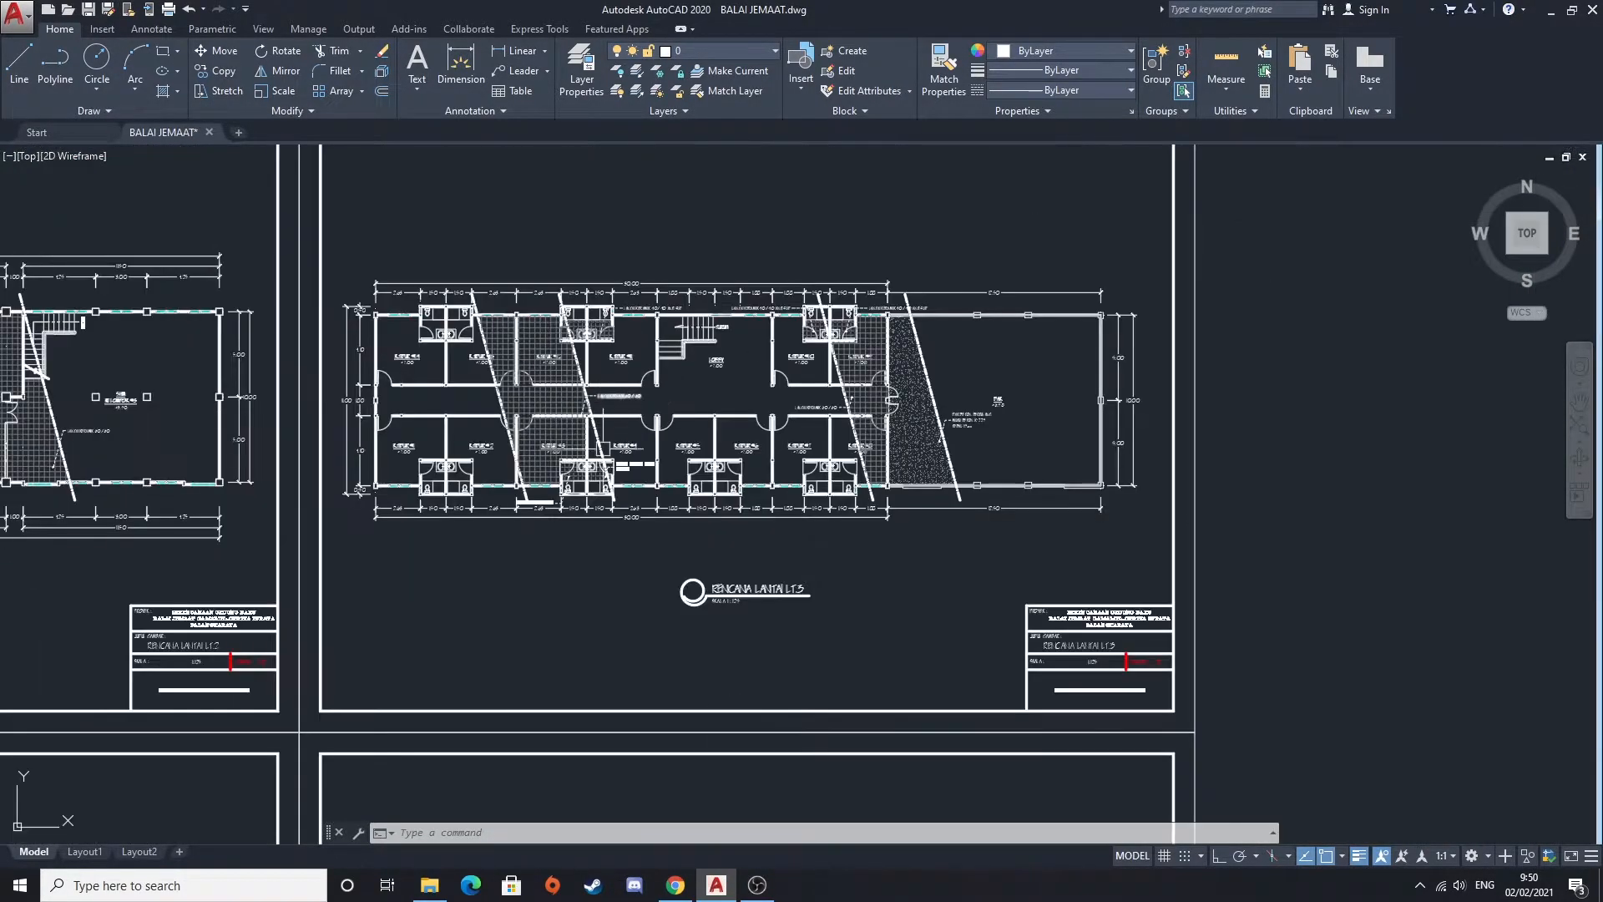
Examine the hollow-steel ceiling frame grid and its leader note on the RENCANA PLAFOND LT.1 plan
{"action": "middle_click_drag", "start_coordinate": [506, 528], "coordinate": [941, 393]}
{"action": "middle_click_drag", "start_coordinate": [304, 536], "coordinate": [306, 537]}
{"action": "scroll", "coordinate": [306, 537], "scroll_direction": "up", "scroll_amount": 6}
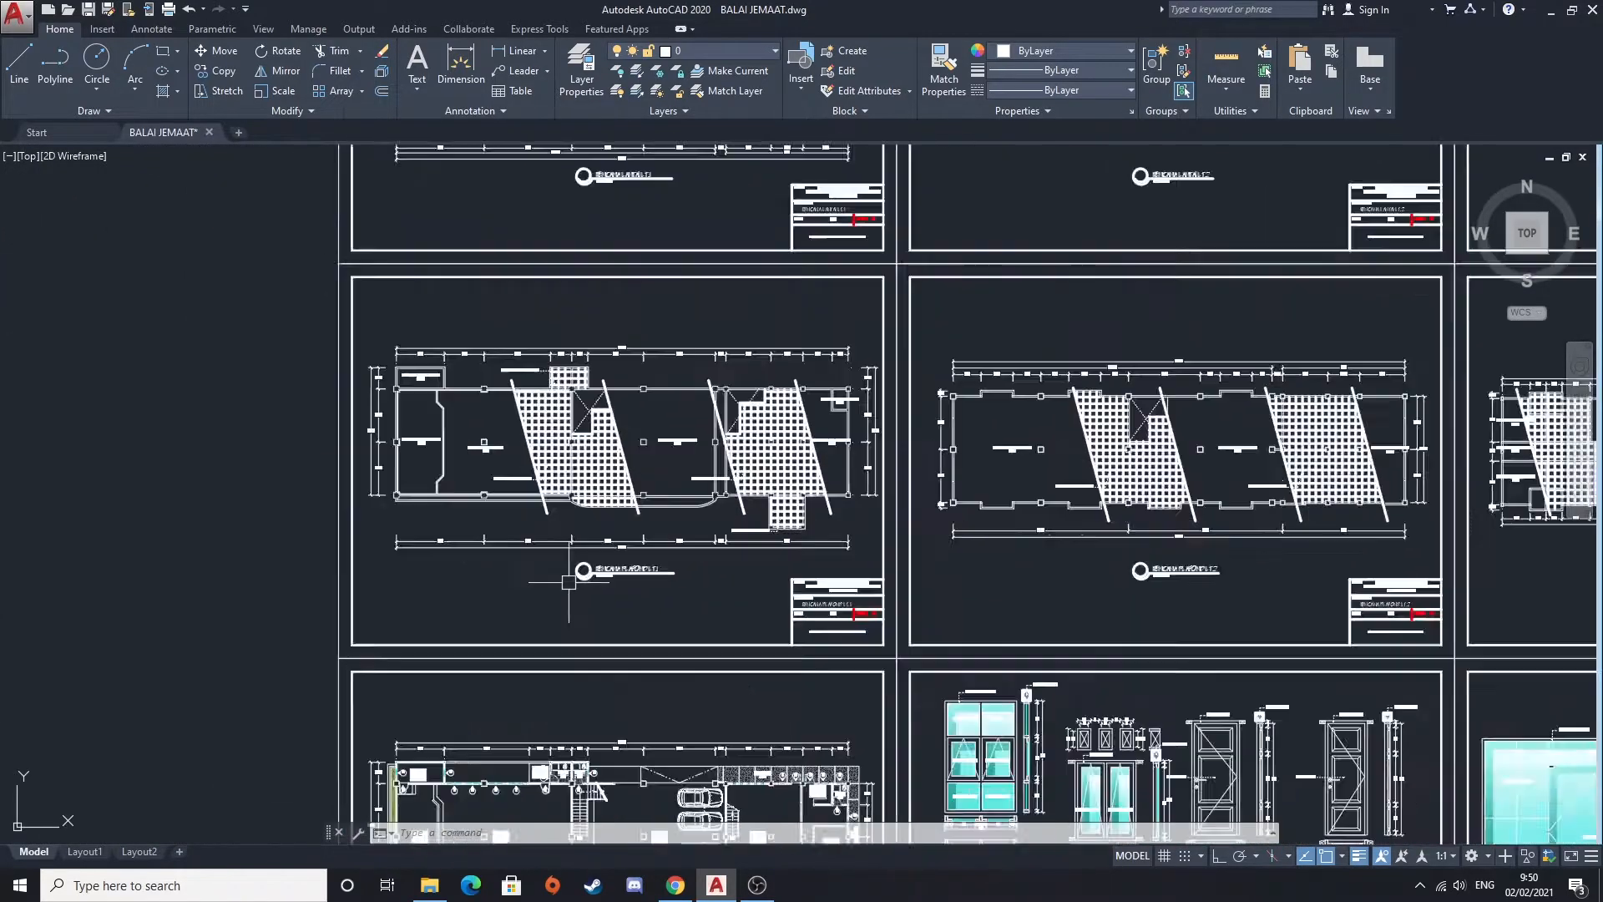
{"action": "middle_click_drag", "start_coordinate": [567, 409], "coordinate": [600, 562]}
{"action": "scroll", "coordinate": [779, 468], "scroll_direction": "down", "scroll_amount": 2}
{"action": "middle_click_drag", "start_coordinate": [779, 467], "coordinate": [602, 484]}
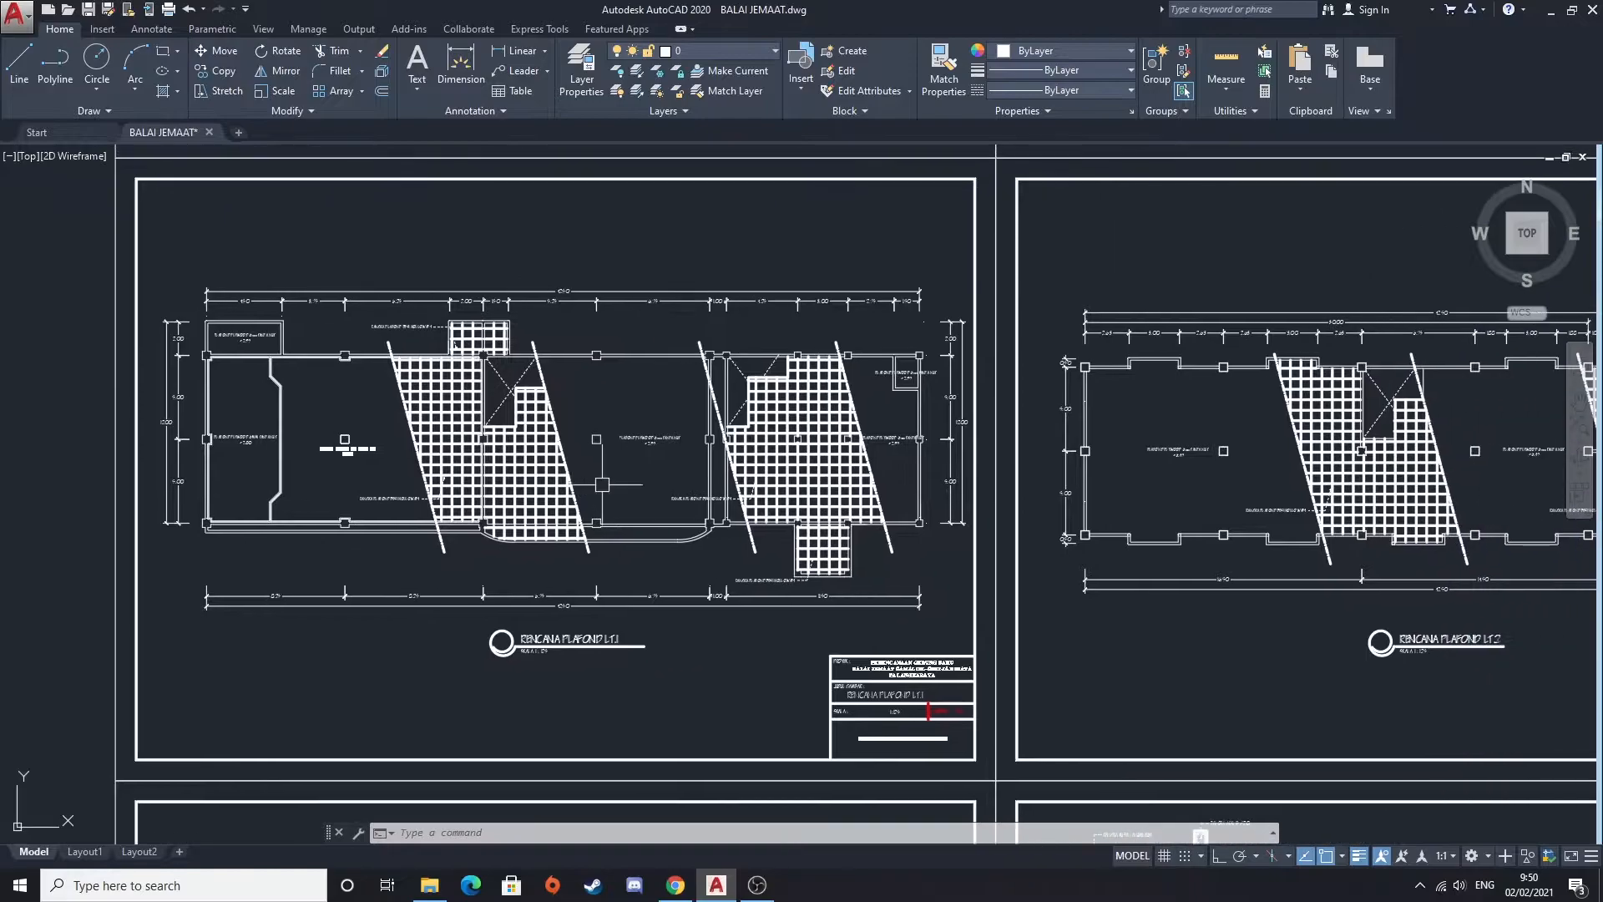
{"action": "scroll", "coordinate": [393, 484], "scroll_direction": "up", "scroll_amount": 4}
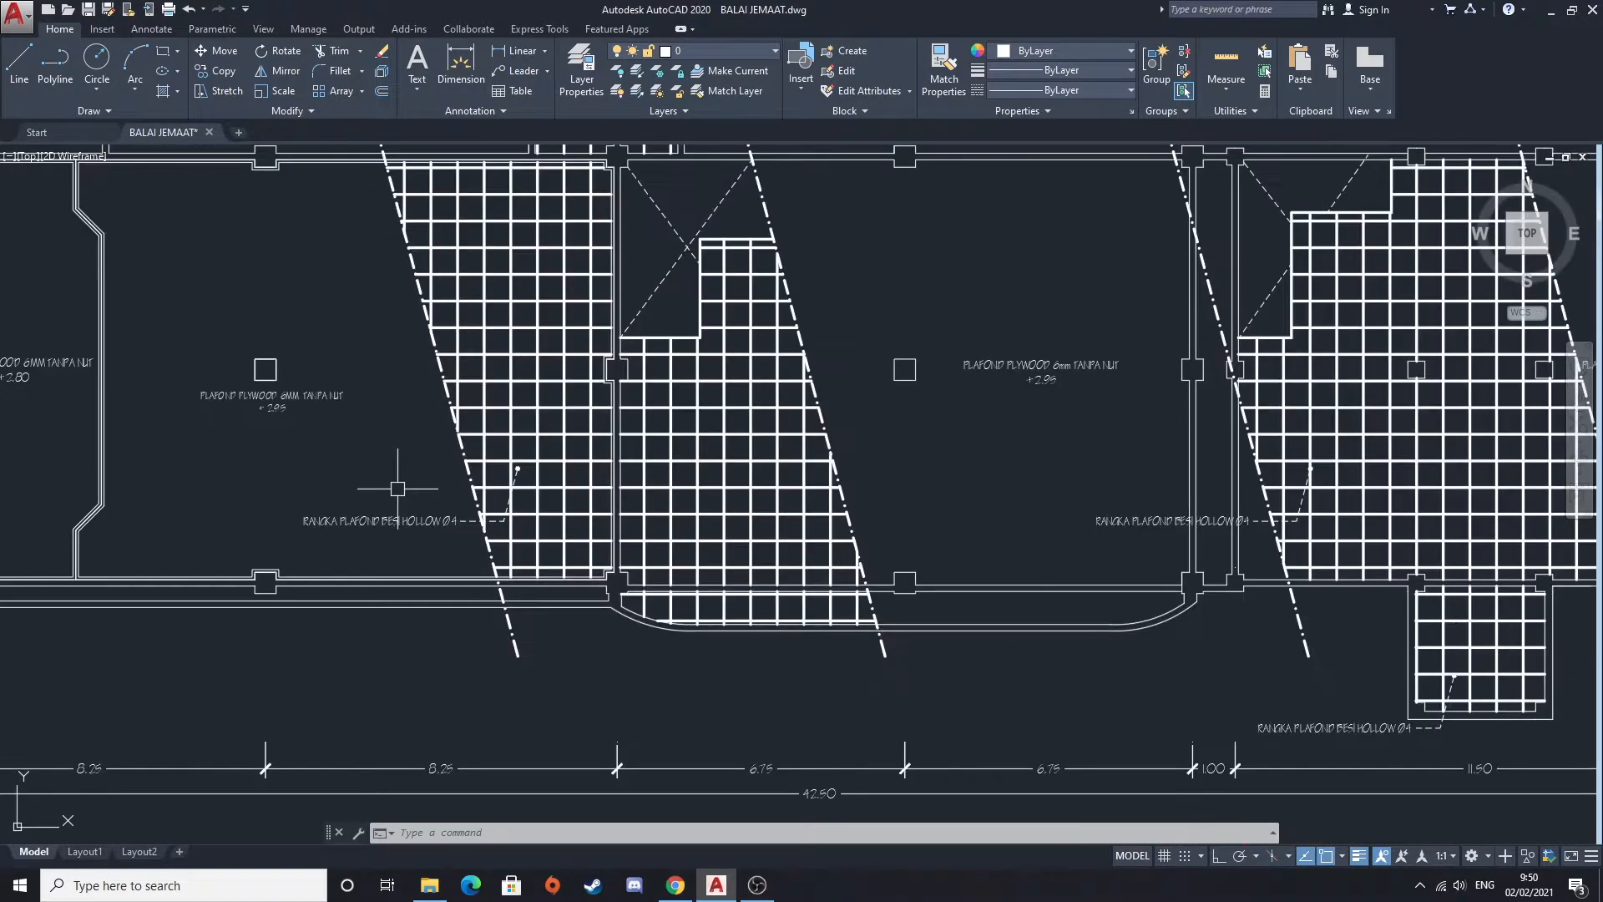
{"action": "scroll", "coordinate": [329, 502], "scroll_direction": "up", "scroll_amount": 4}
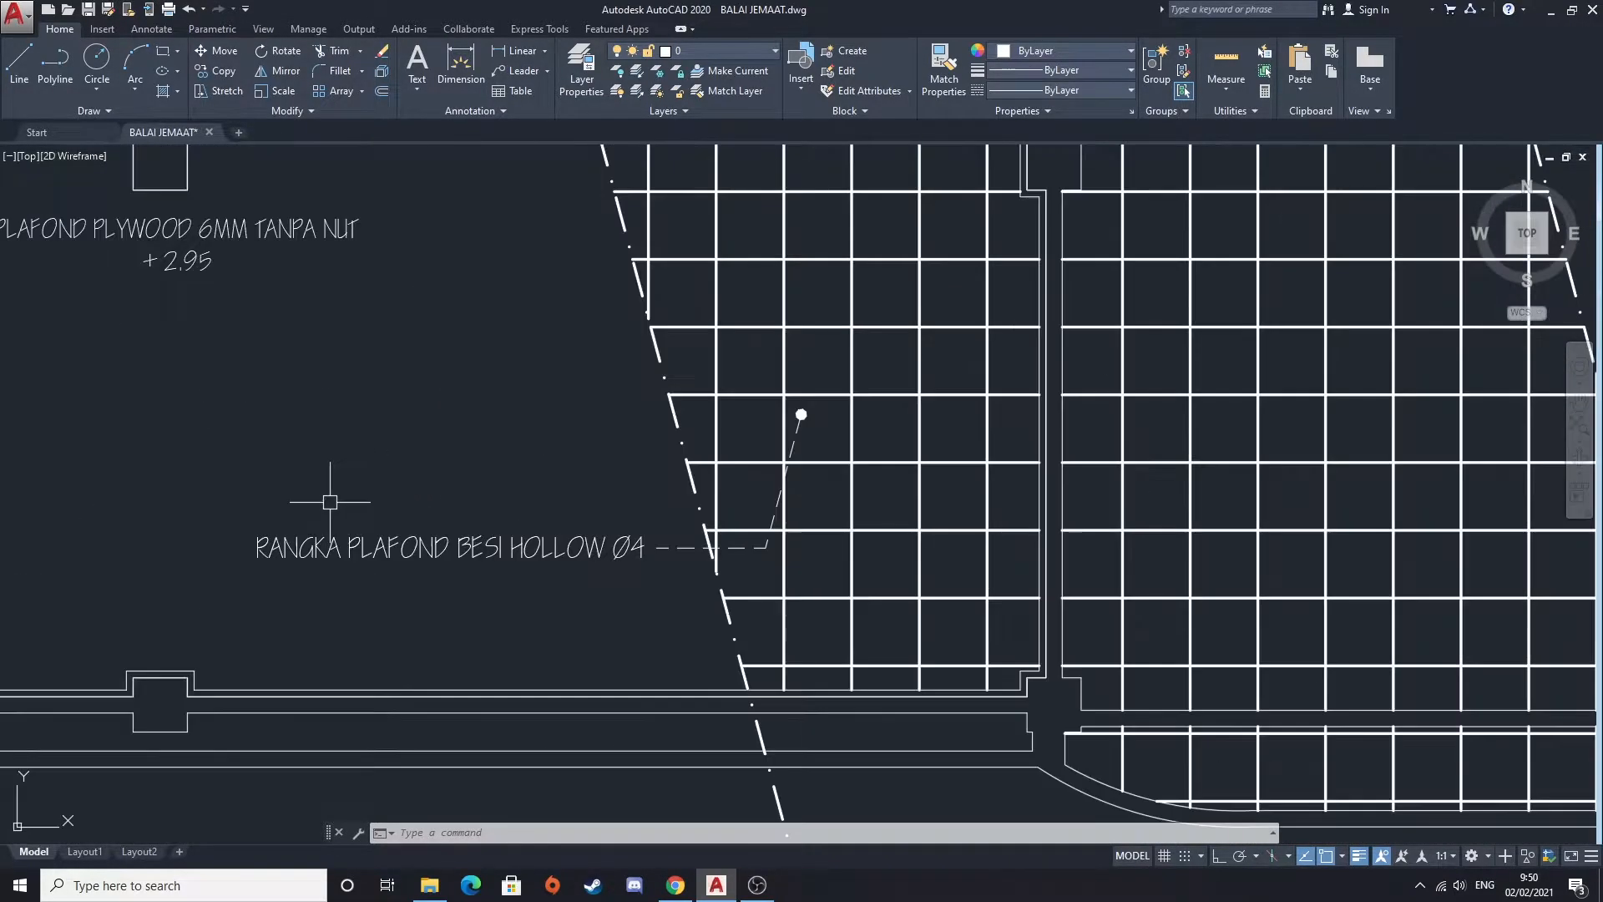
Examine the plywood ceiling note and its level mark in the first-floor hall beside the ceiling frame grid
{"action": "scroll", "coordinate": [343, 466], "scroll_direction": "down", "scroll_amount": 2}
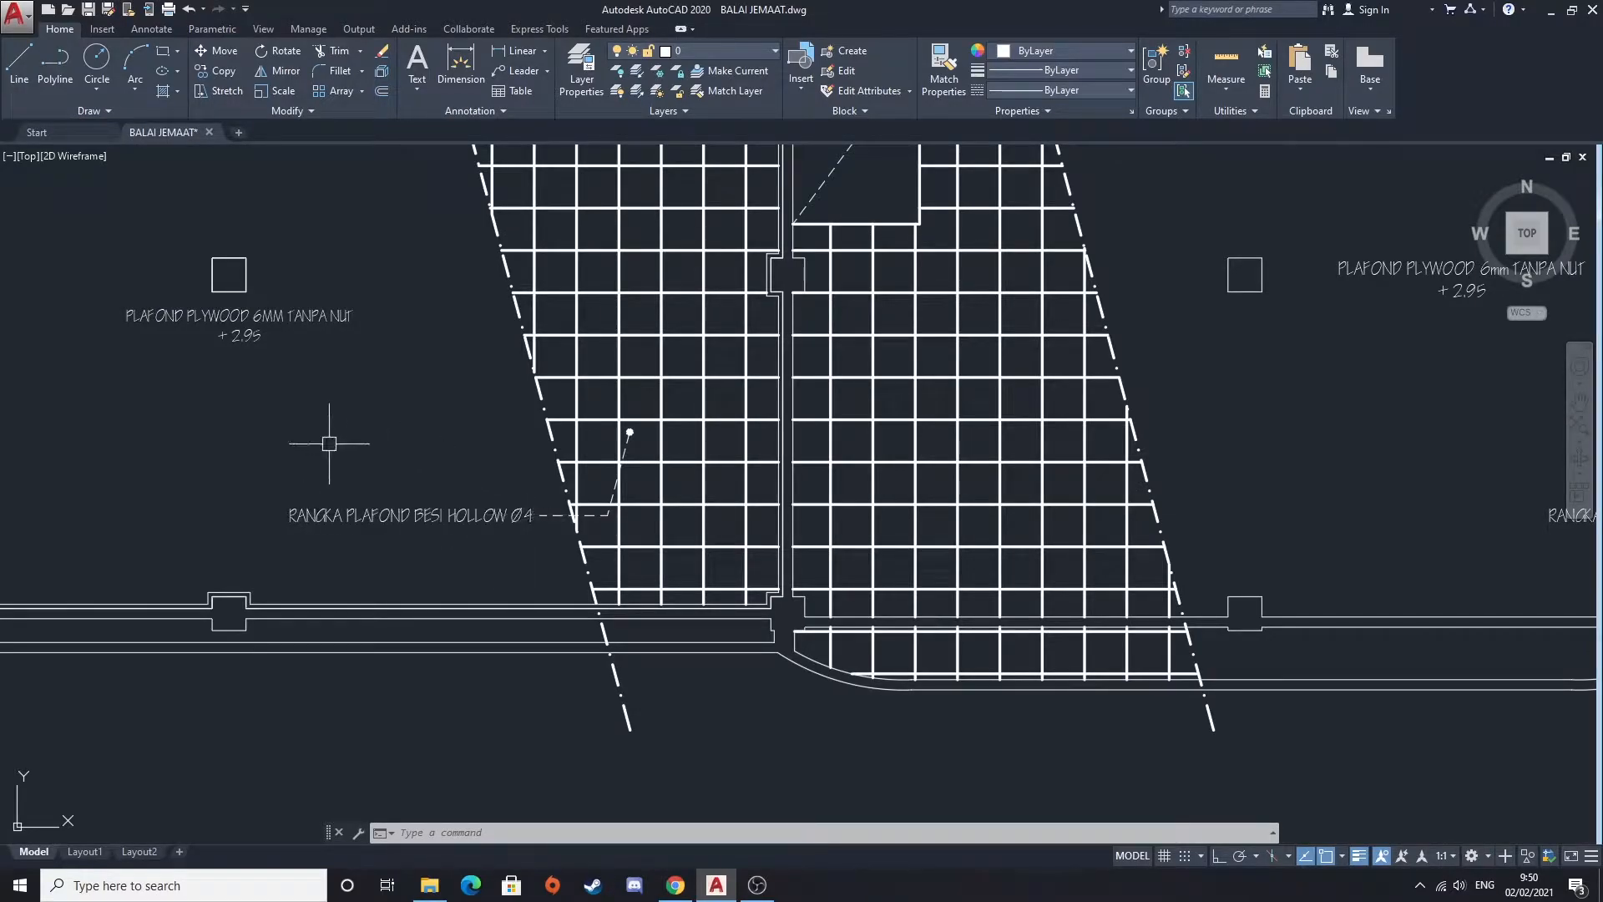
{"action": "middle_click_drag", "start_coordinate": [329, 443], "coordinate": [437, 445]}
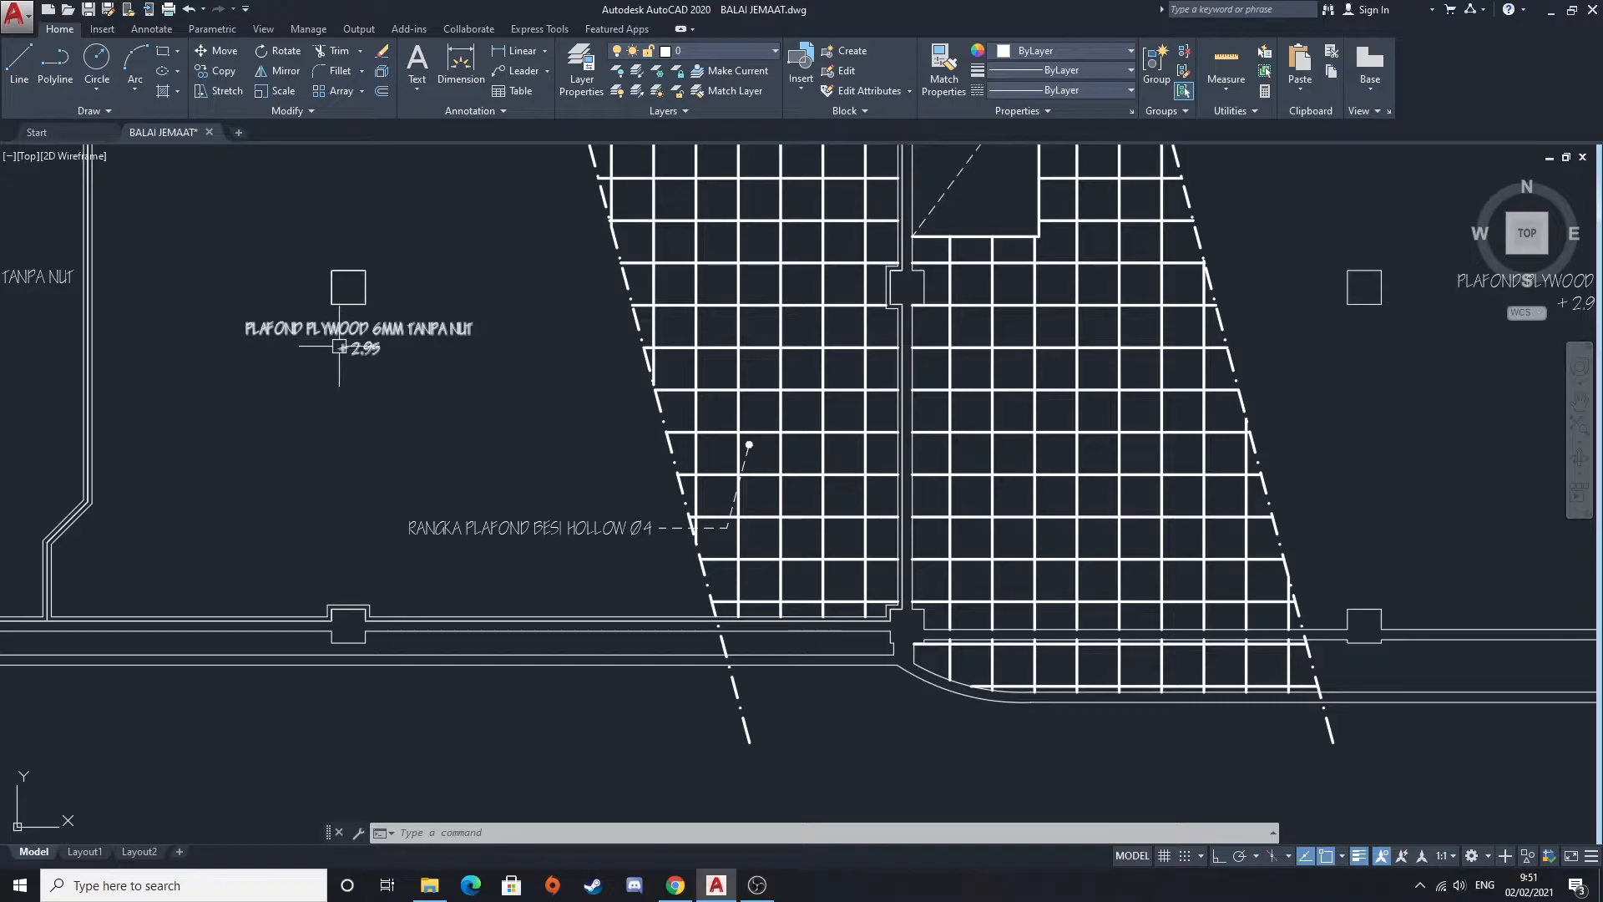
{"action": "scroll", "coordinate": [342, 339], "scroll_direction": "up", "scroll_amount": 2}
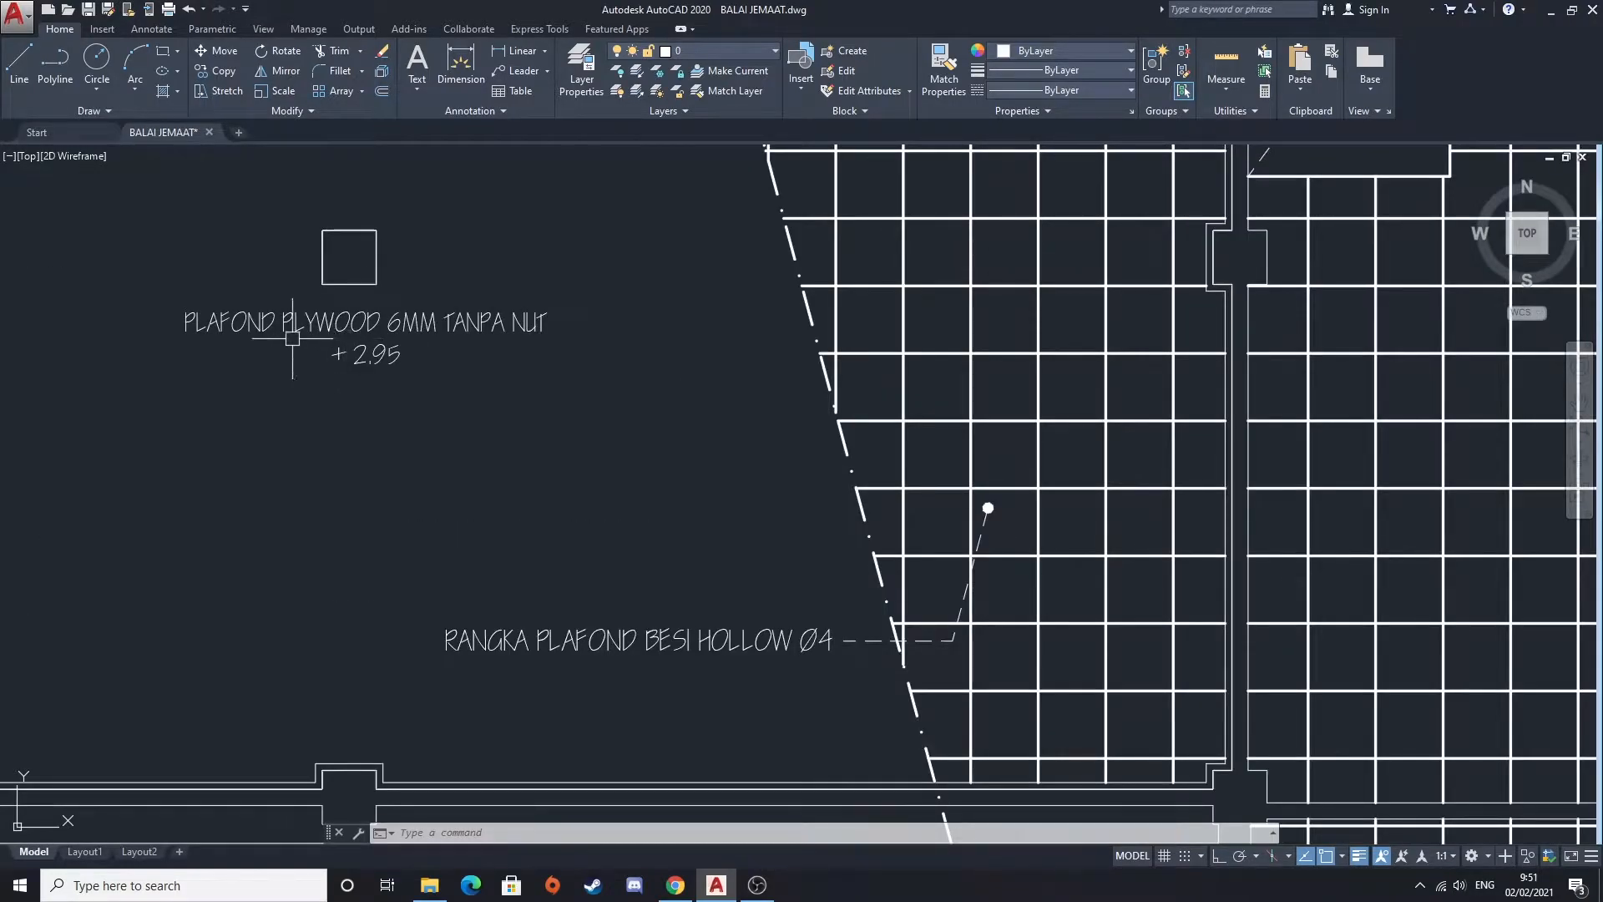
{"action": "middle_click_drag", "start_coordinate": [274, 336], "coordinate": [318, 382]}
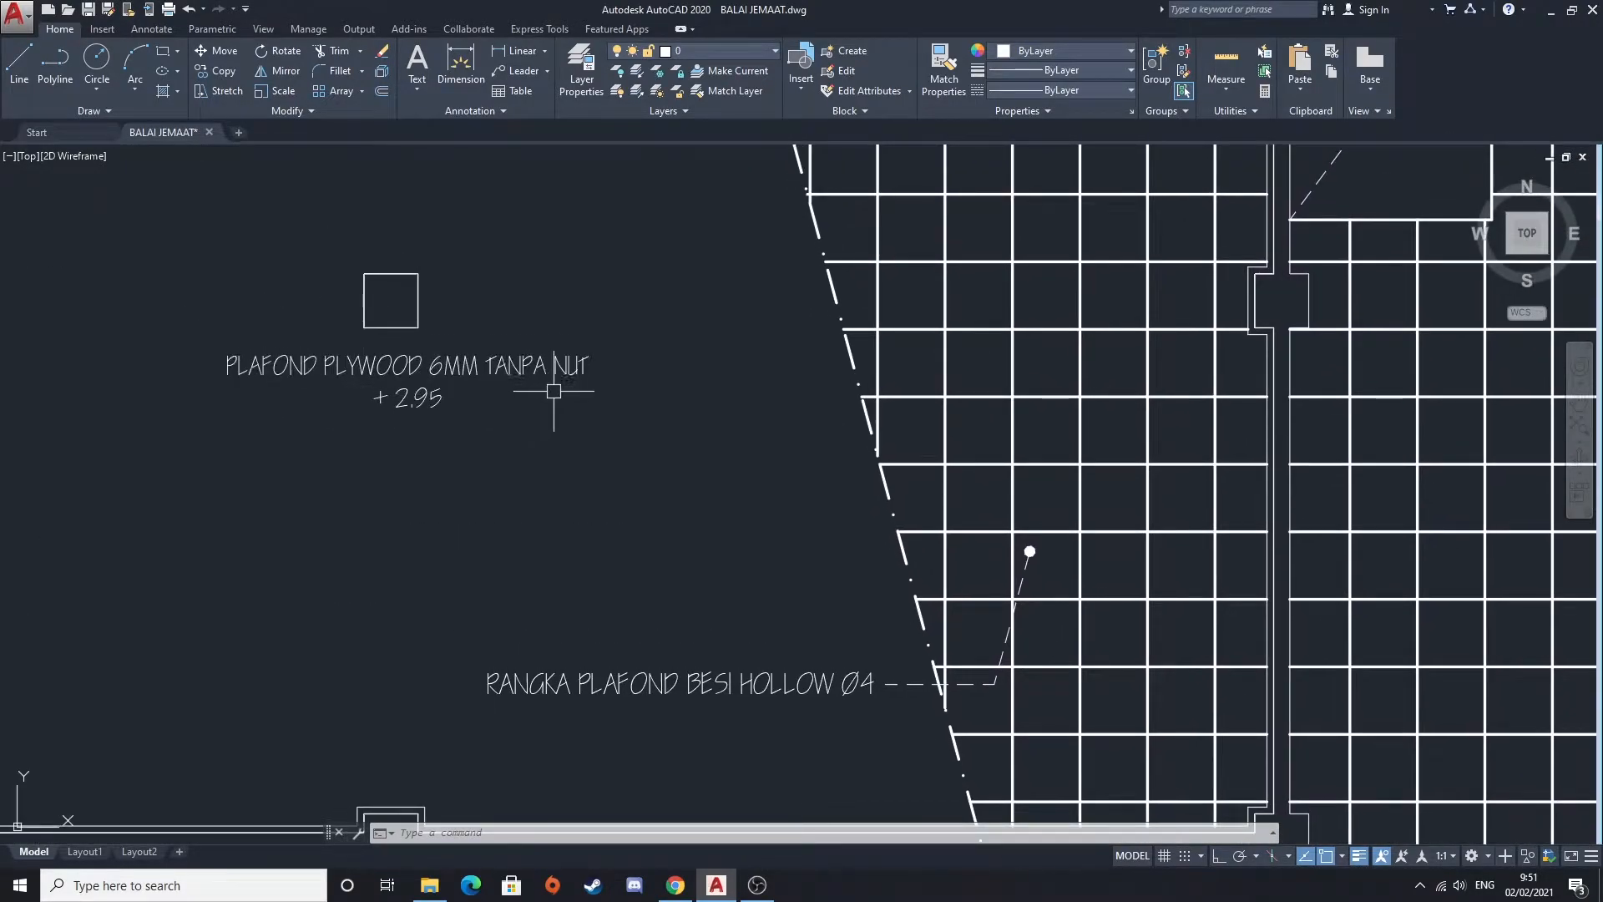
{"action": "scroll", "coordinate": [480, 391], "scroll_direction": "down", "scroll_amount": 2}
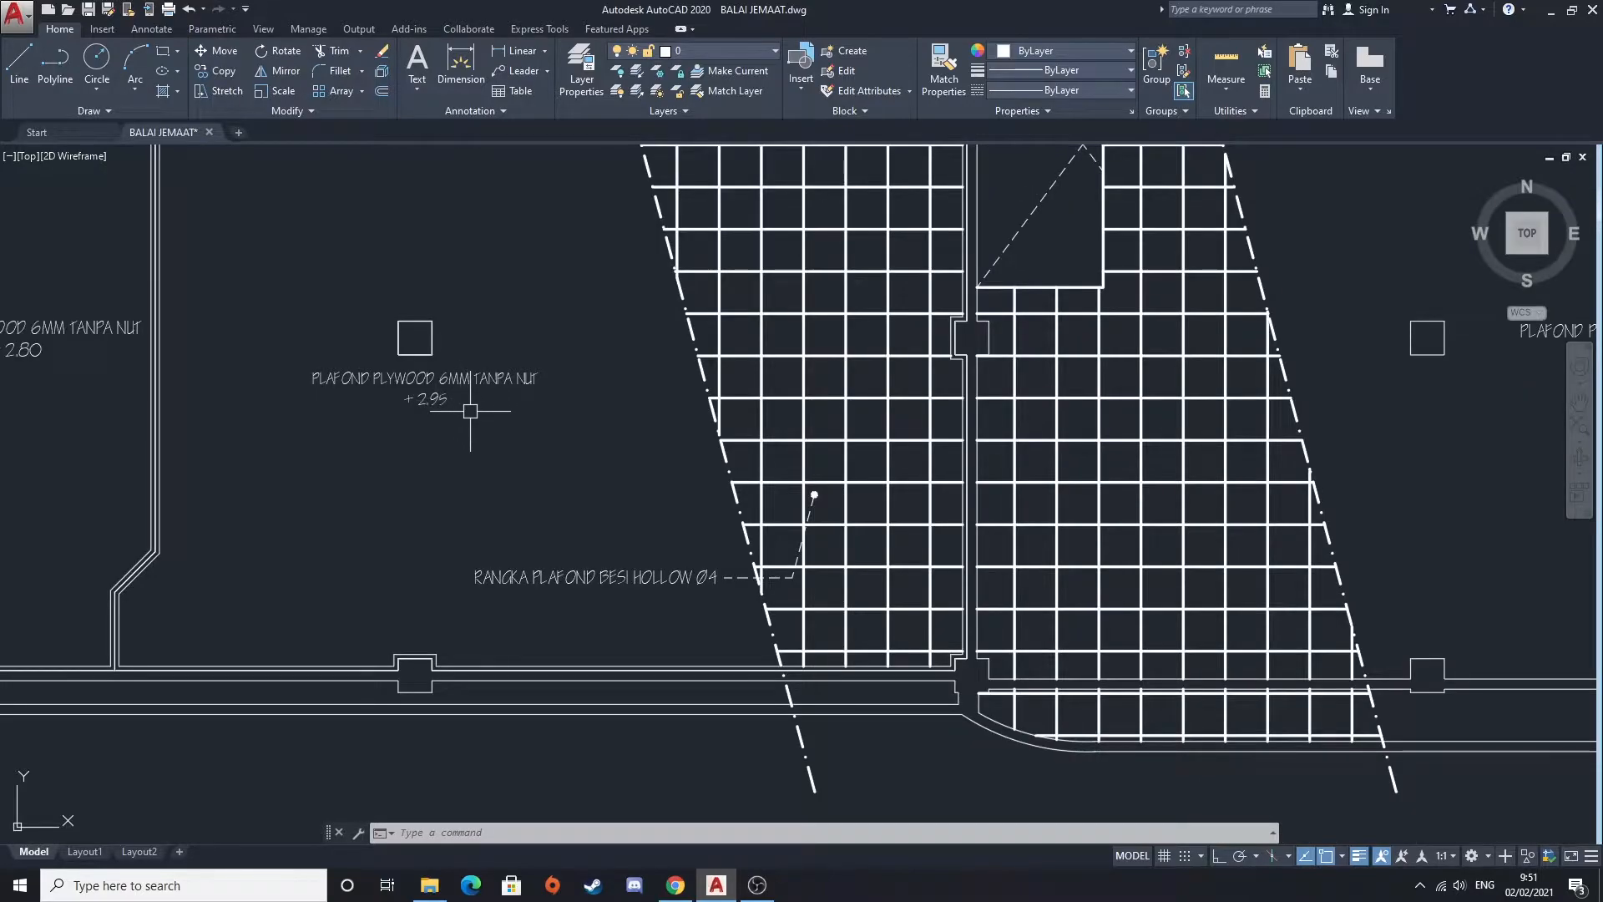
{"action": "scroll", "coordinate": [415, 405], "scroll_direction": "up", "scroll_amount": 6}
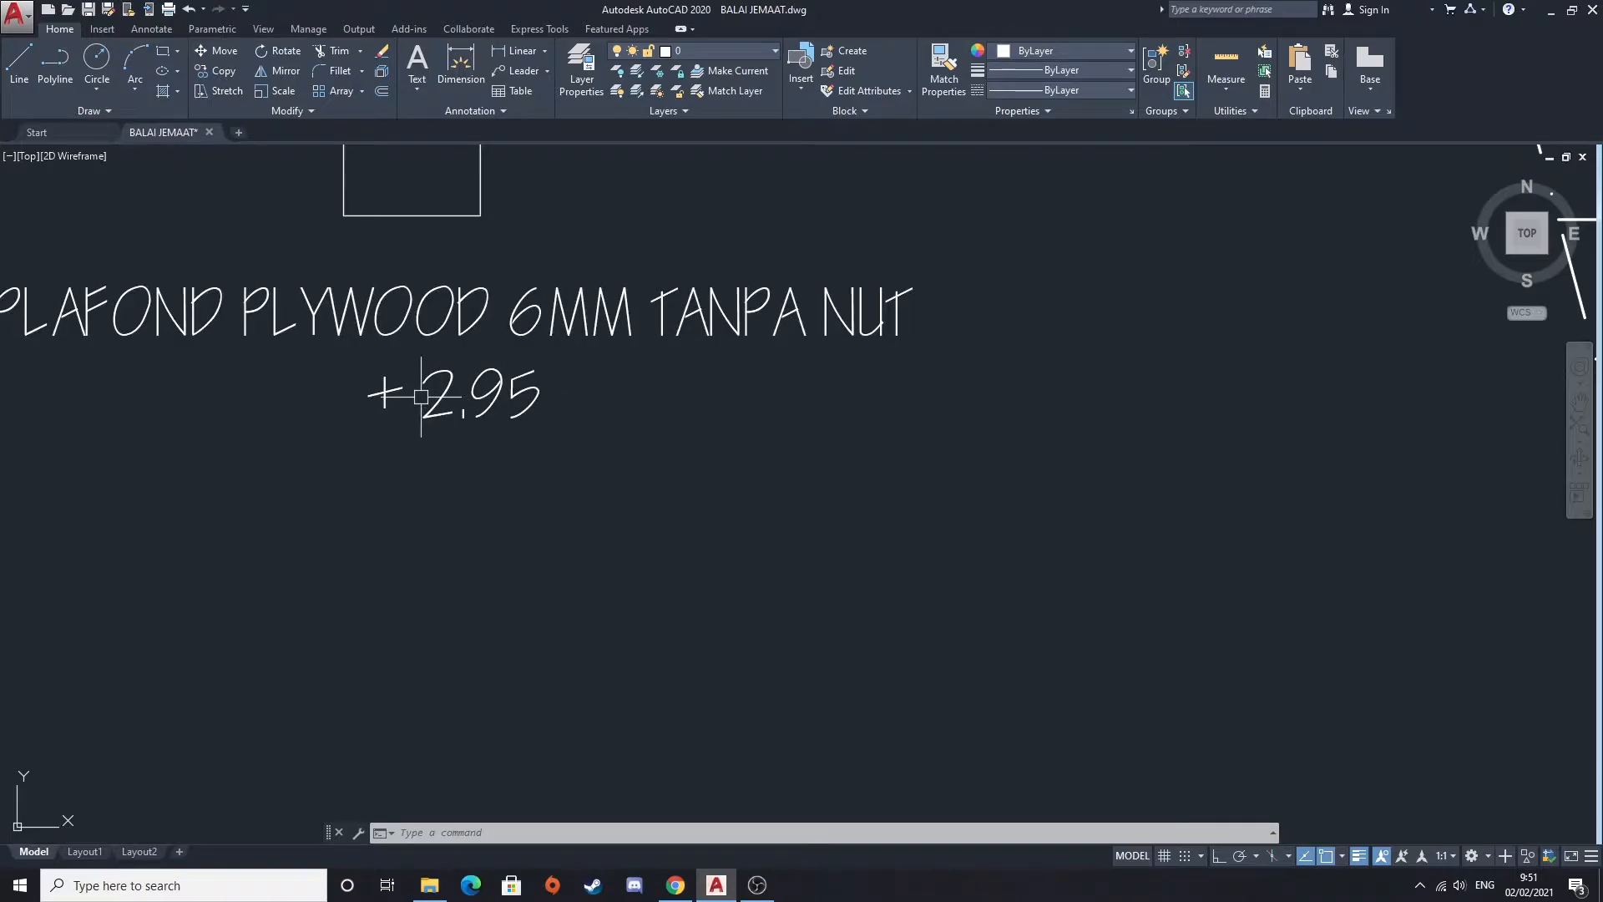
Examine the rest of the first-floor ceiling plan and the RENCANA PLAFOND LT.2 plan
{"action": "scroll", "coordinate": [530, 429], "scroll_direction": "down", "scroll_amount": 8}
{"action": "middle_click_drag", "start_coordinate": [951, 444], "coordinate": [696, 438]}
{"action": "scroll", "coordinate": [654, 547], "scroll_direction": "up", "scroll_amount": 4}
{"action": "scroll", "coordinate": [864, 489], "scroll_direction": "down", "scroll_amount": 4}
{"action": "middle_click_drag", "start_coordinate": [873, 487], "coordinate": [451, 557]}
{"action": "scroll", "coordinate": [451, 557], "scroll_direction": "down", "scroll_amount": 2}
{"action": "scroll", "coordinate": [534, 668], "scroll_direction": "up", "scroll_amount": 6}
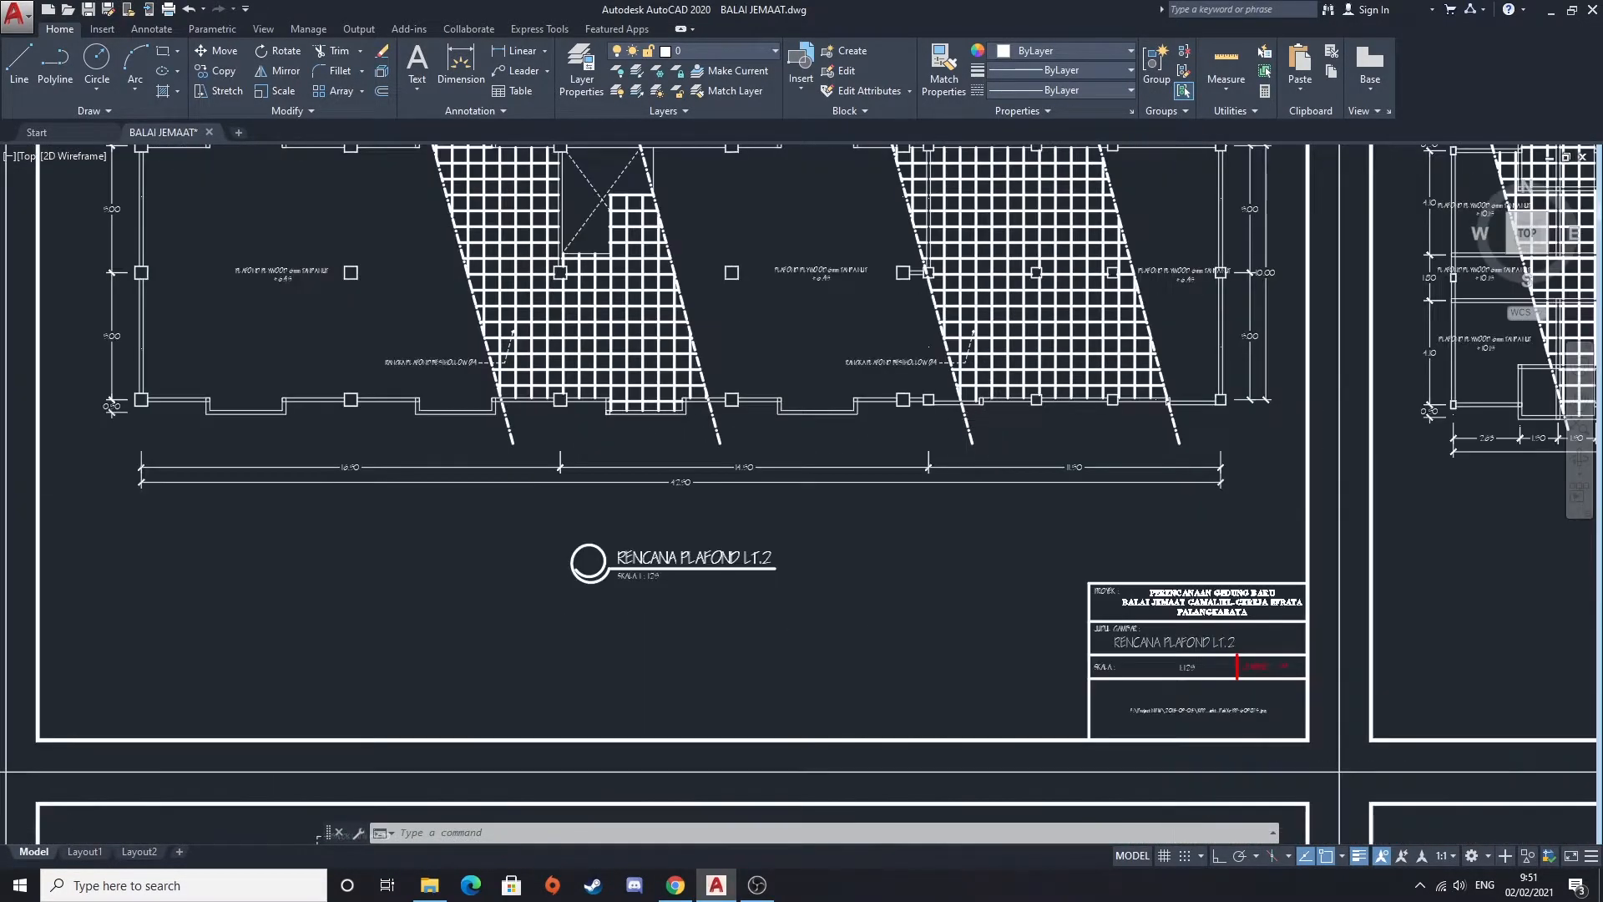
{"action": "scroll", "coordinate": [634, 584], "scroll_direction": "down", "scroll_amount": 5}
{"action": "scroll", "coordinate": [637, 598], "scroll_direction": "up", "scroll_amount": 4}
{"action": "scroll", "coordinate": [719, 527], "scroll_direction": "down", "scroll_amount": 4}
Examine the J1 window tags around the main hall on the RENCANA KUSEN PINTU JENDELA LT.1 plan
{"action": "middle_click_drag", "start_coordinate": [591, 615], "coordinate": [848, 425]}
{"action": "scroll", "coordinate": [529, 529], "scroll_direction": "up", "scroll_amount": 4}
{"action": "middle_click_drag", "start_coordinate": [356, 543], "coordinate": [699, 458]}
{"action": "scroll", "coordinate": [699, 458], "scroll_direction": "down", "scroll_amount": 6}
{"action": "mouse_move", "coordinate": [381, 516]}
{"action": "middle_mouse_down"}
{"action": "mouse_move", "coordinate": [371, 571]}
{"action": "mouse_move", "coordinate": [461, 484]}
{"action": "middle_mouse_up"}
{"action": "scroll", "coordinate": [371, 571], "scroll_direction": "up", "scroll_amount": 4}
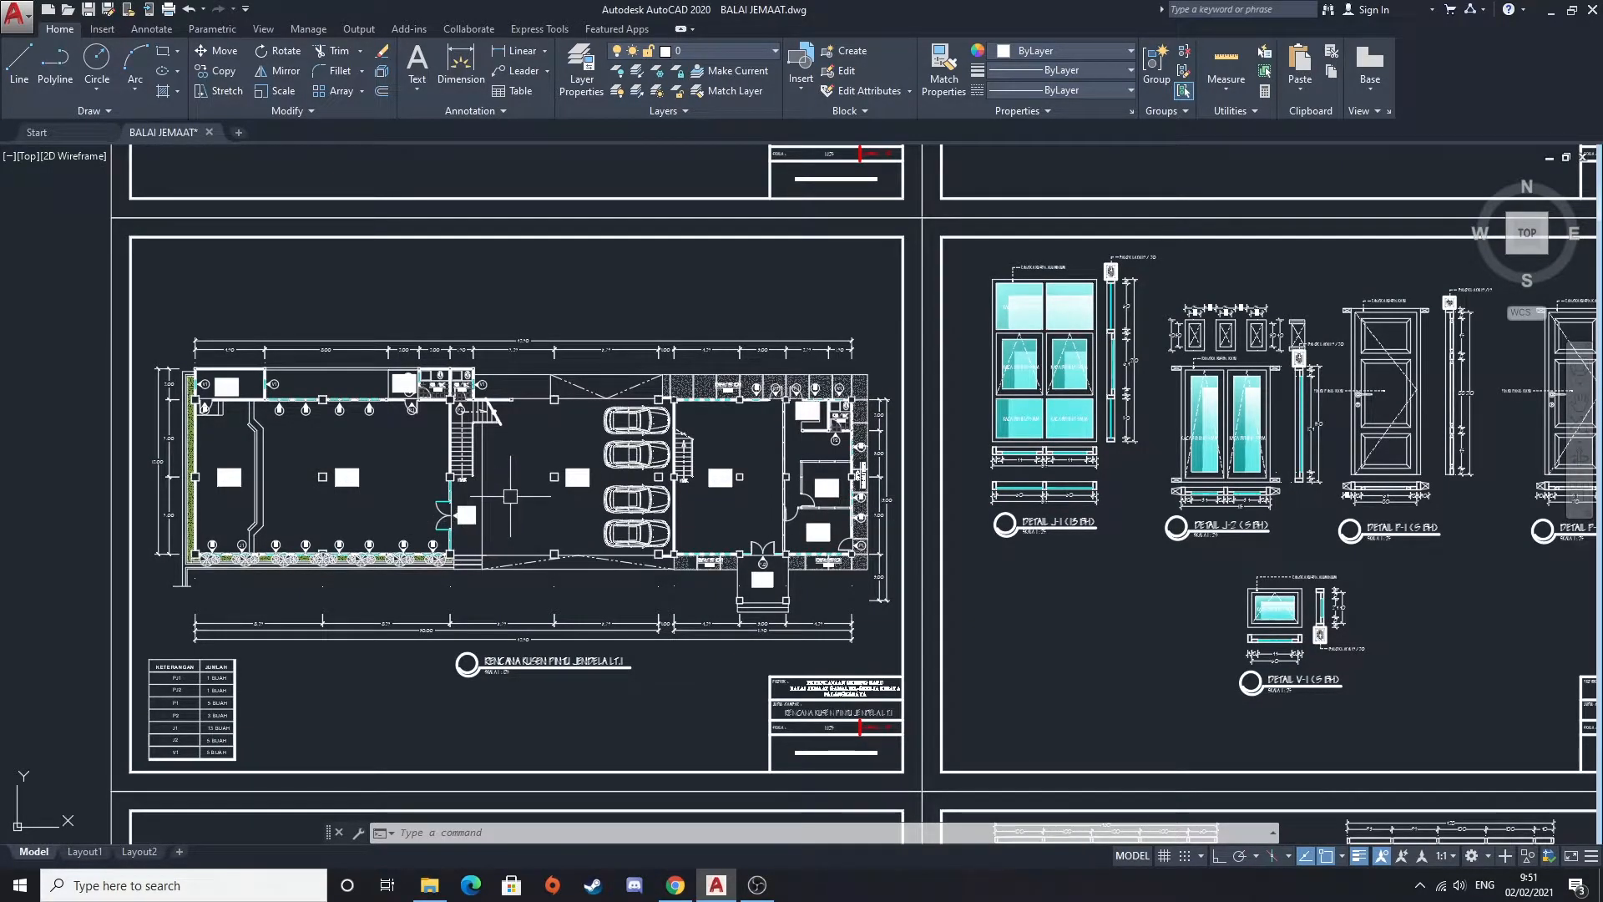
{"action": "scroll", "coordinate": [328, 447], "scroll_direction": "up", "scroll_amount": 4}
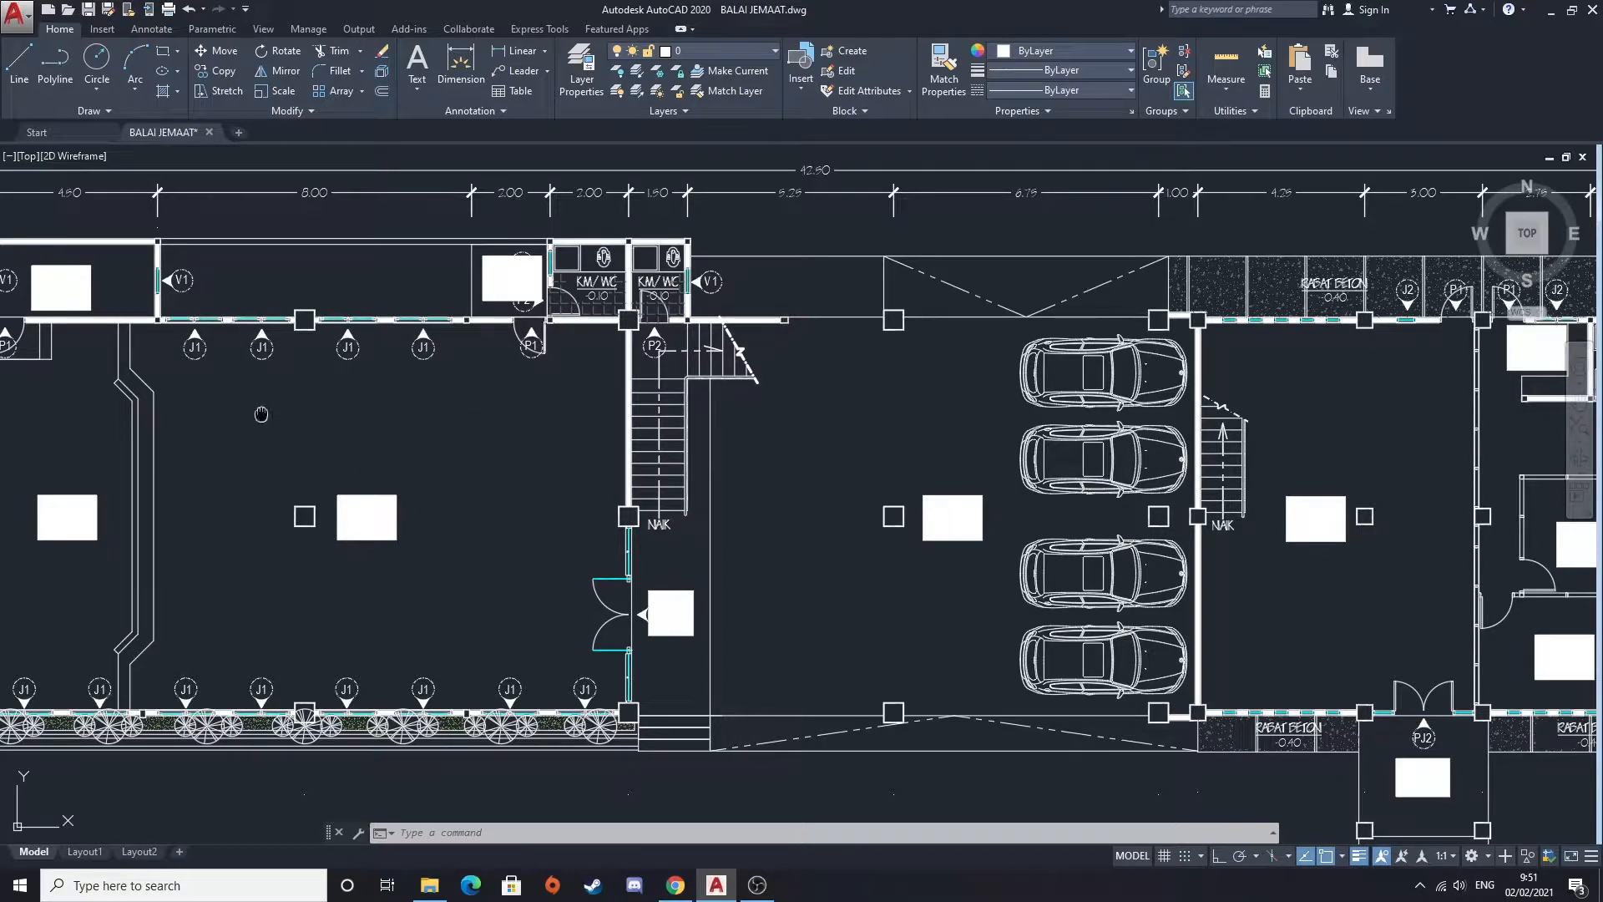
{"action": "middle_click_drag", "start_coordinate": [261, 412], "coordinate": [589, 421]}
{"action": "middle_click_drag", "start_coordinate": [478, 469], "coordinate": [504, 409]}
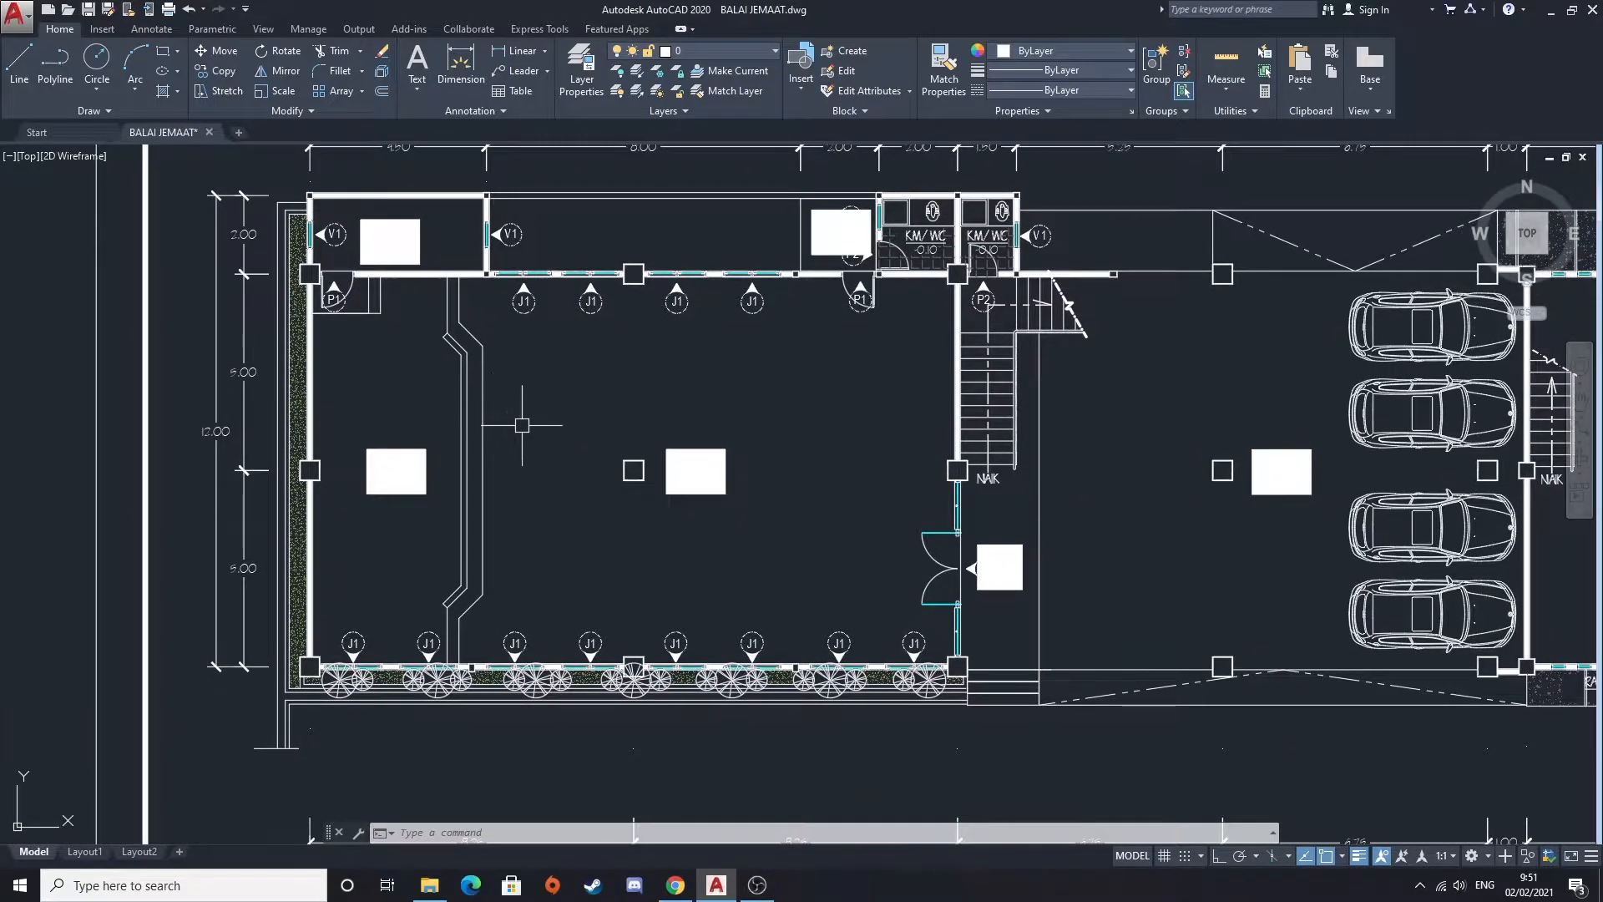
{"action": "middle_click_drag", "start_coordinate": [431, 560], "coordinate": [404, 469]}
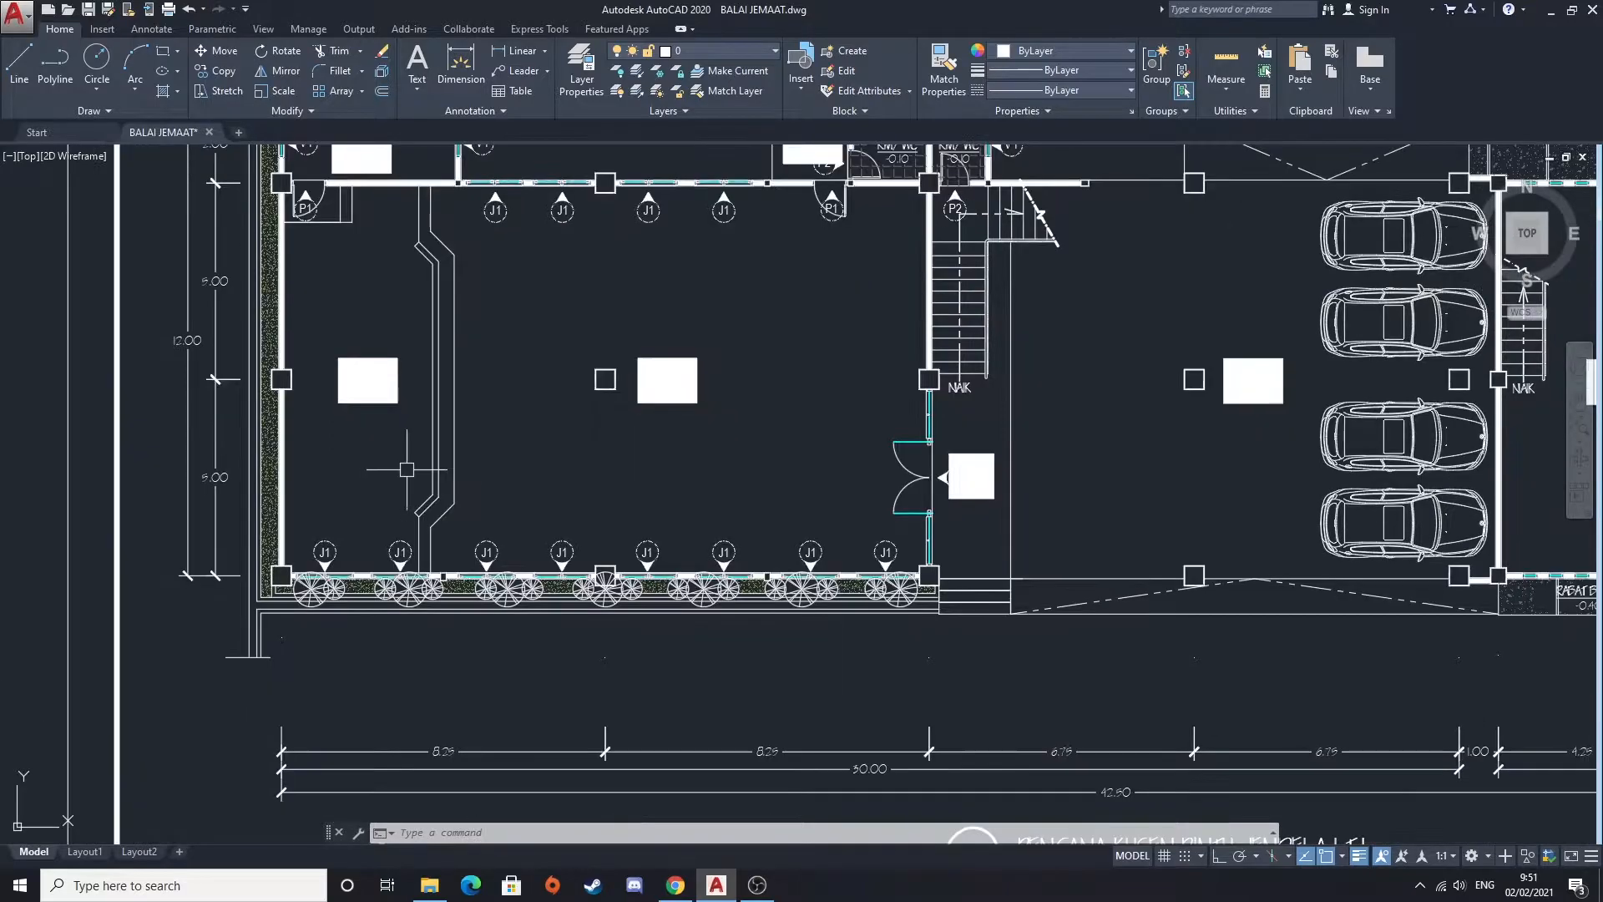
{"action": "scroll", "coordinate": [406, 541], "scroll_direction": "up", "scroll_amount": 2}
{"action": "scroll", "coordinate": [521, 544], "scroll_direction": "down", "scroll_amount": 2}
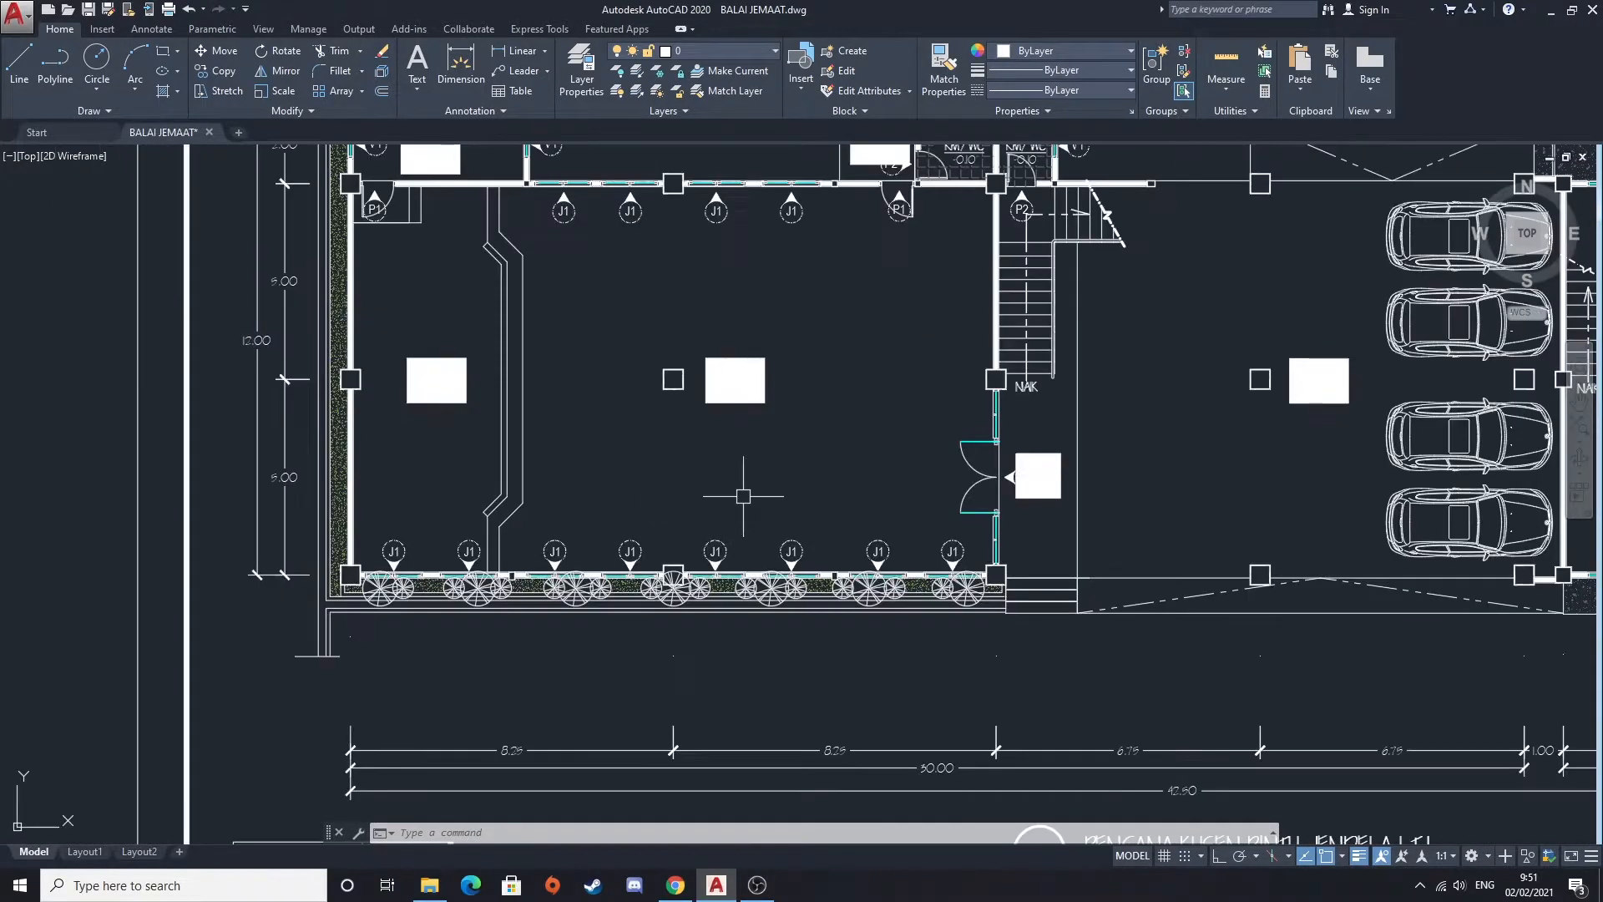
Examine the P1, P2, J1 and V1 tags along the hall's upper wall and toilets on the first-floor frame plan
{"action": "middle_click_drag", "start_coordinate": [741, 483], "coordinate": [482, 607]}
{"action": "middle_click_drag", "start_coordinate": [652, 334], "coordinate": [698, 374]}
{"action": "scroll", "coordinate": [742, 374], "scroll_direction": "up", "scroll_amount": 2}
{"action": "scroll", "coordinate": [719, 365], "scroll_direction": "down", "scroll_amount": 2}
{"action": "middle_click_drag", "start_coordinate": [552, 384], "coordinate": [721, 444]}
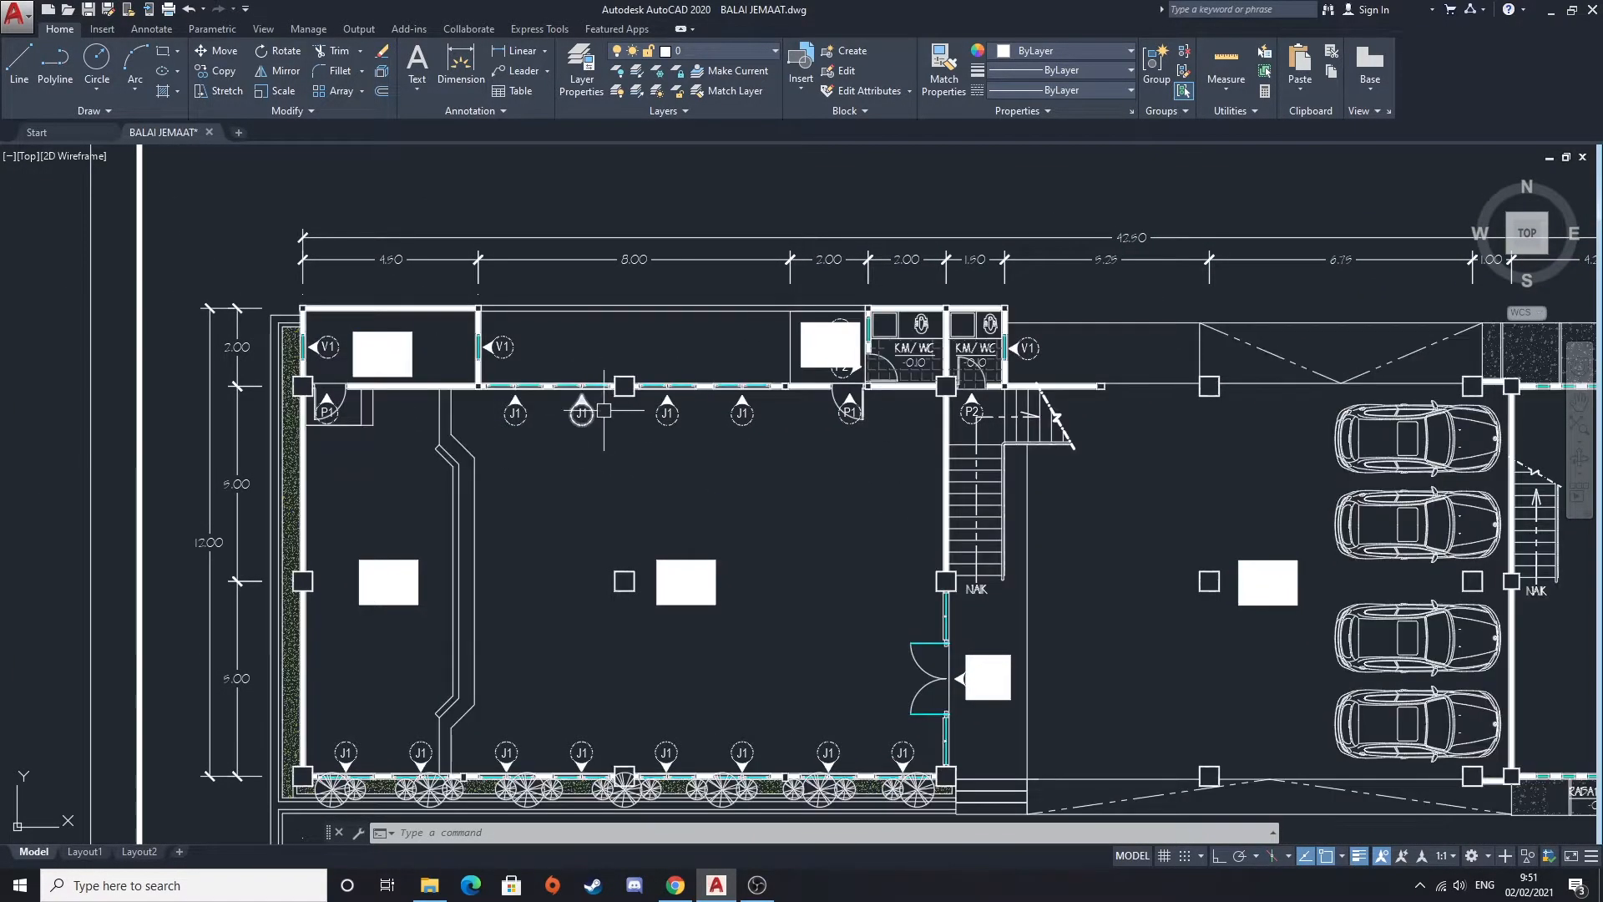
{"action": "middle_click_drag", "start_coordinate": [922, 492], "coordinate": [631, 418]}
{"action": "scroll", "coordinate": [631, 418], "scroll_direction": "down", "scroll_amount": 3}
{"action": "scroll", "coordinate": [866, 403], "scroll_direction": "up", "scroll_amount": 3}
{"action": "scroll", "coordinate": [866, 403], "scroll_direction": "down", "scroll_amount": 3}
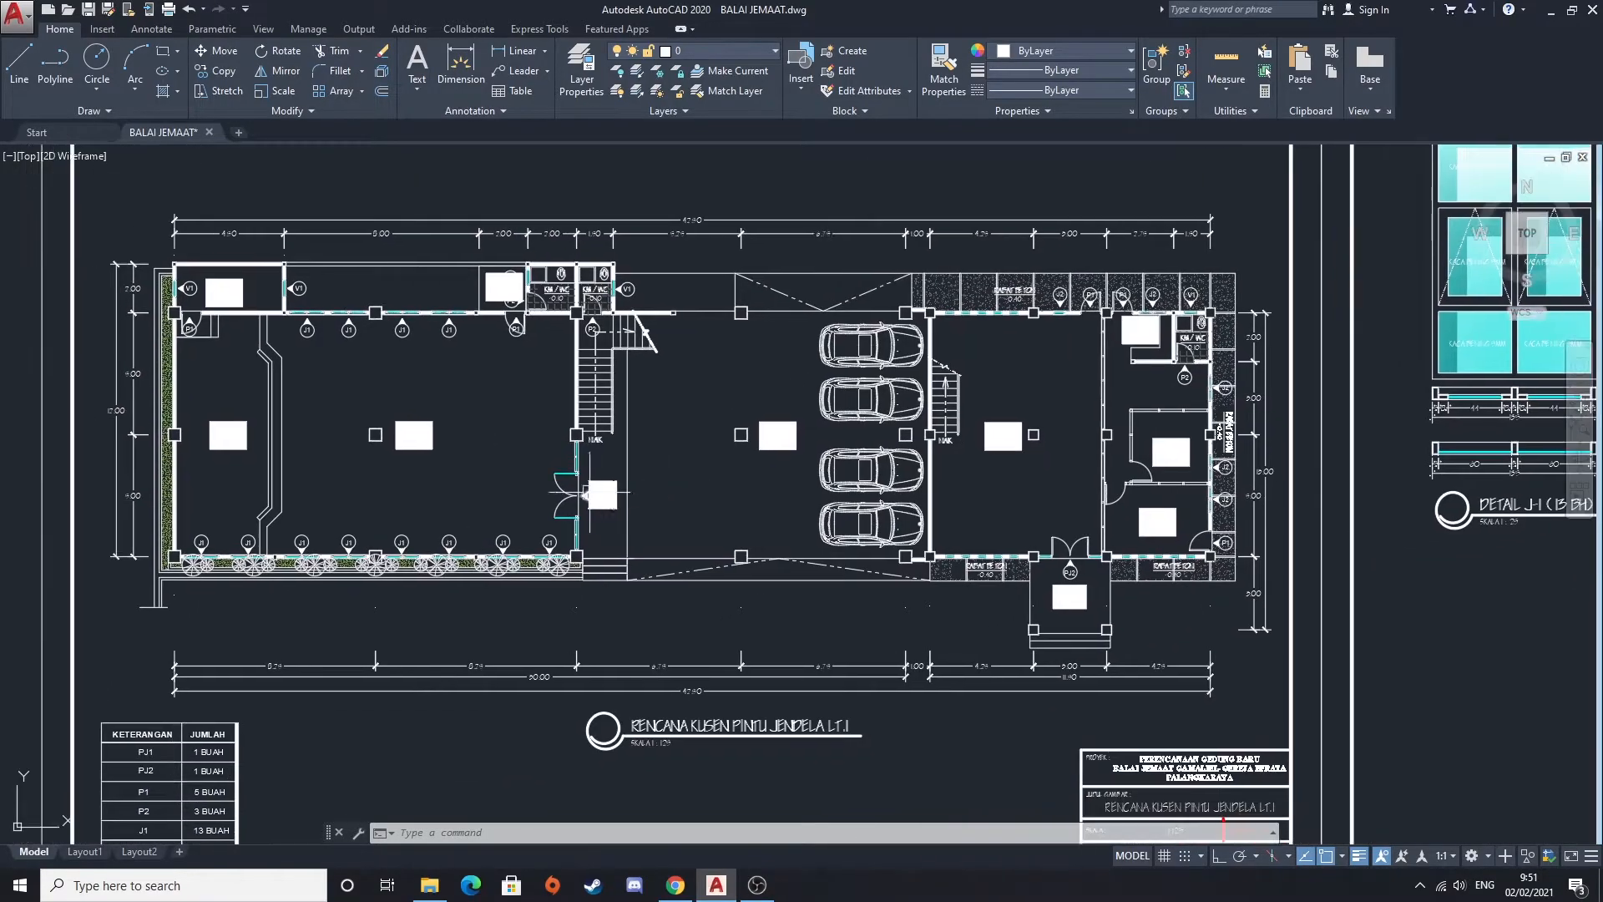
Examine the KETERANGAN/JUMLAH frame schedule, the hall's double door and the door and window tags around the first-floor parking-side rooms
{"action": "middle_click_drag", "start_coordinate": [292, 399], "coordinate": [362, 370]}
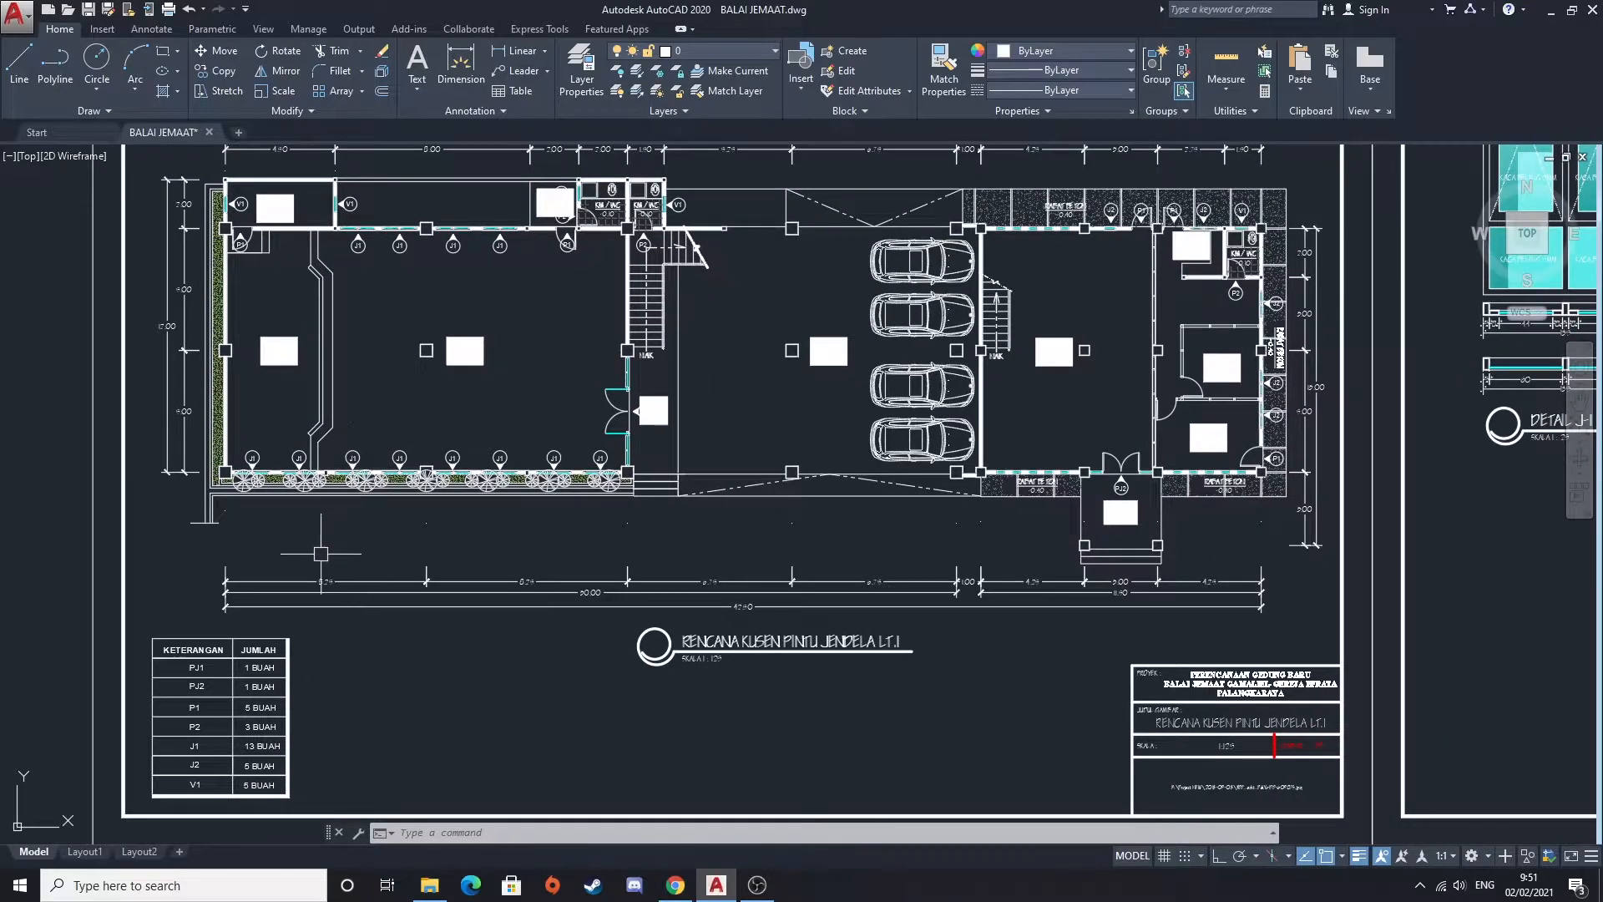
{"action": "scroll", "coordinate": [279, 684], "scroll_direction": "up", "scroll_amount": 4}
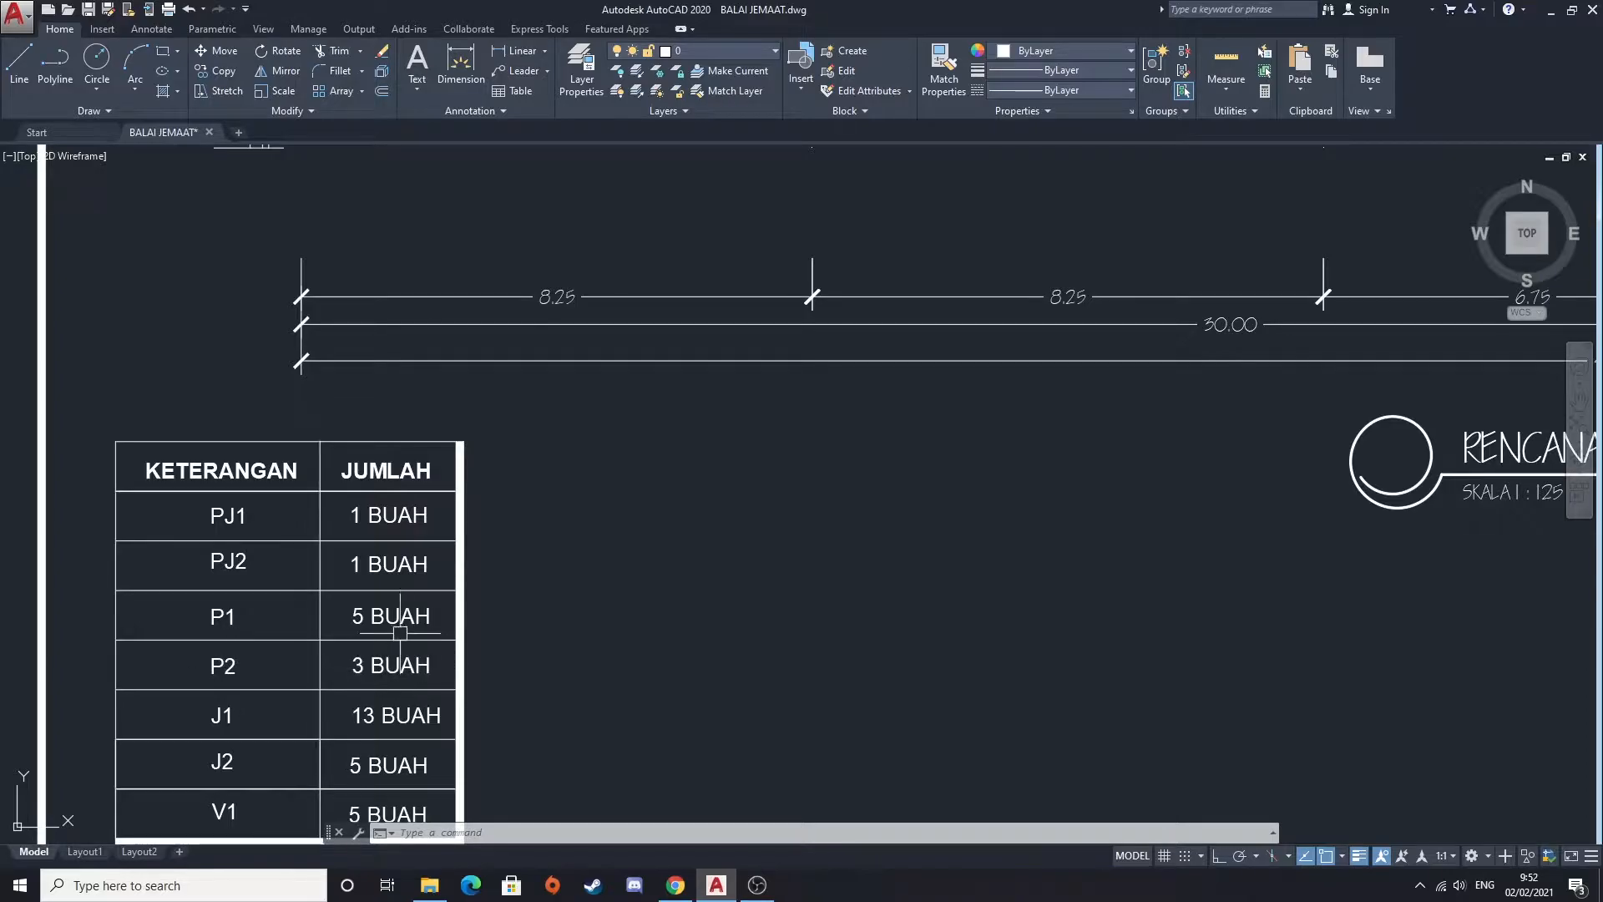
{"action": "scroll", "coordinate": [404, 626], "scroll_direction": "down", "scroll_amount": 5}
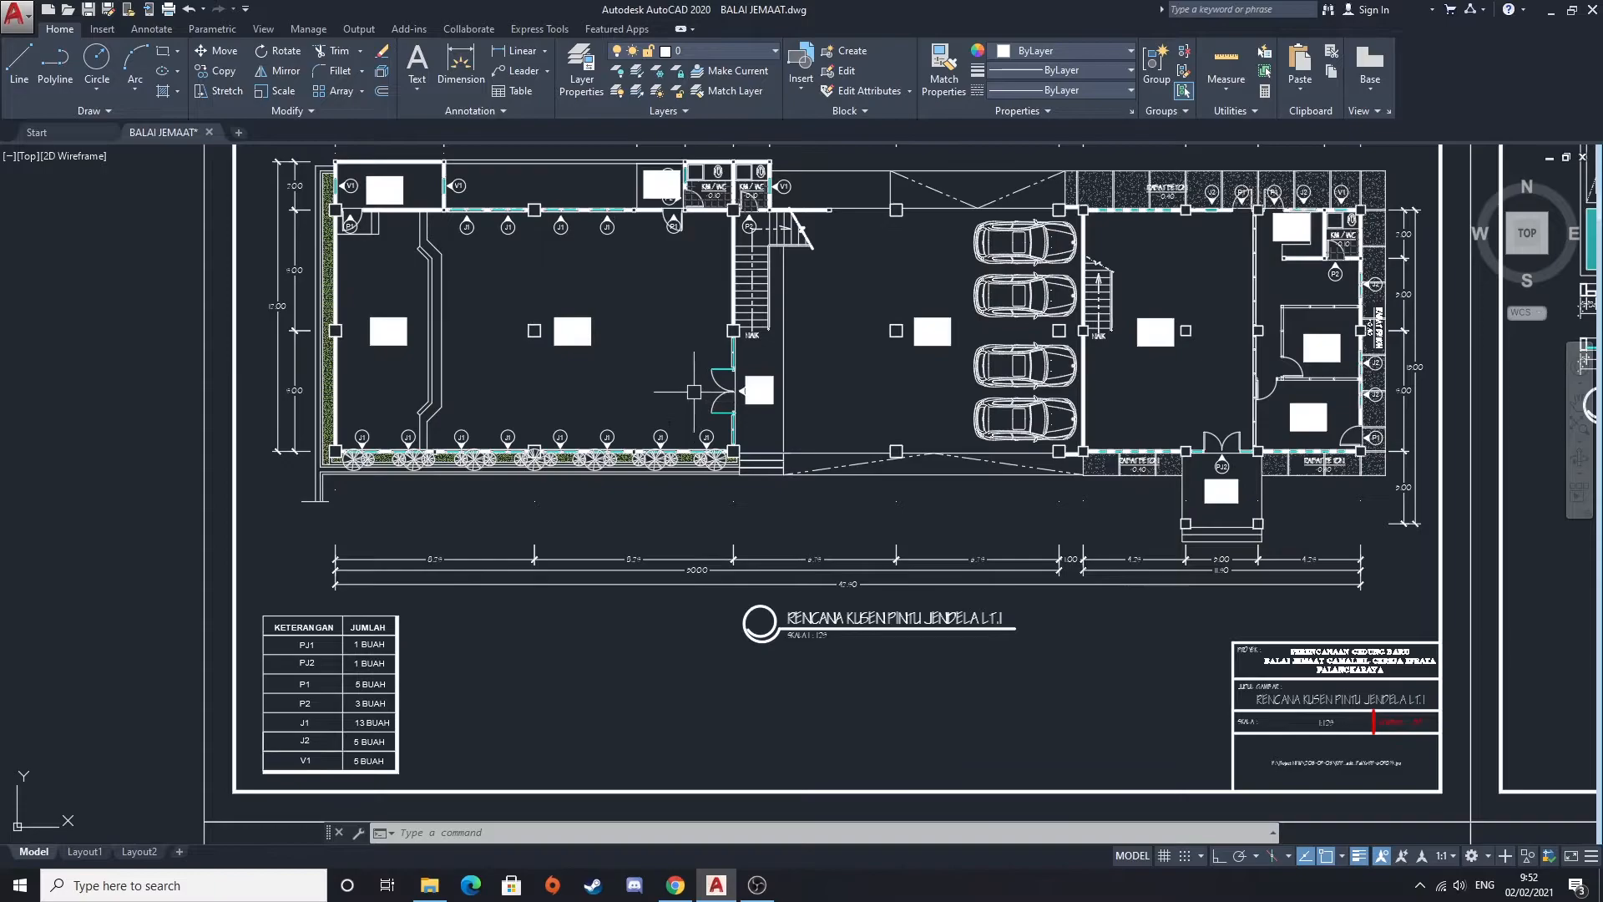
{"action": "scroll", "coordinate": [711, 390], "scroll_direction": "up", "scroll_amount": 8}
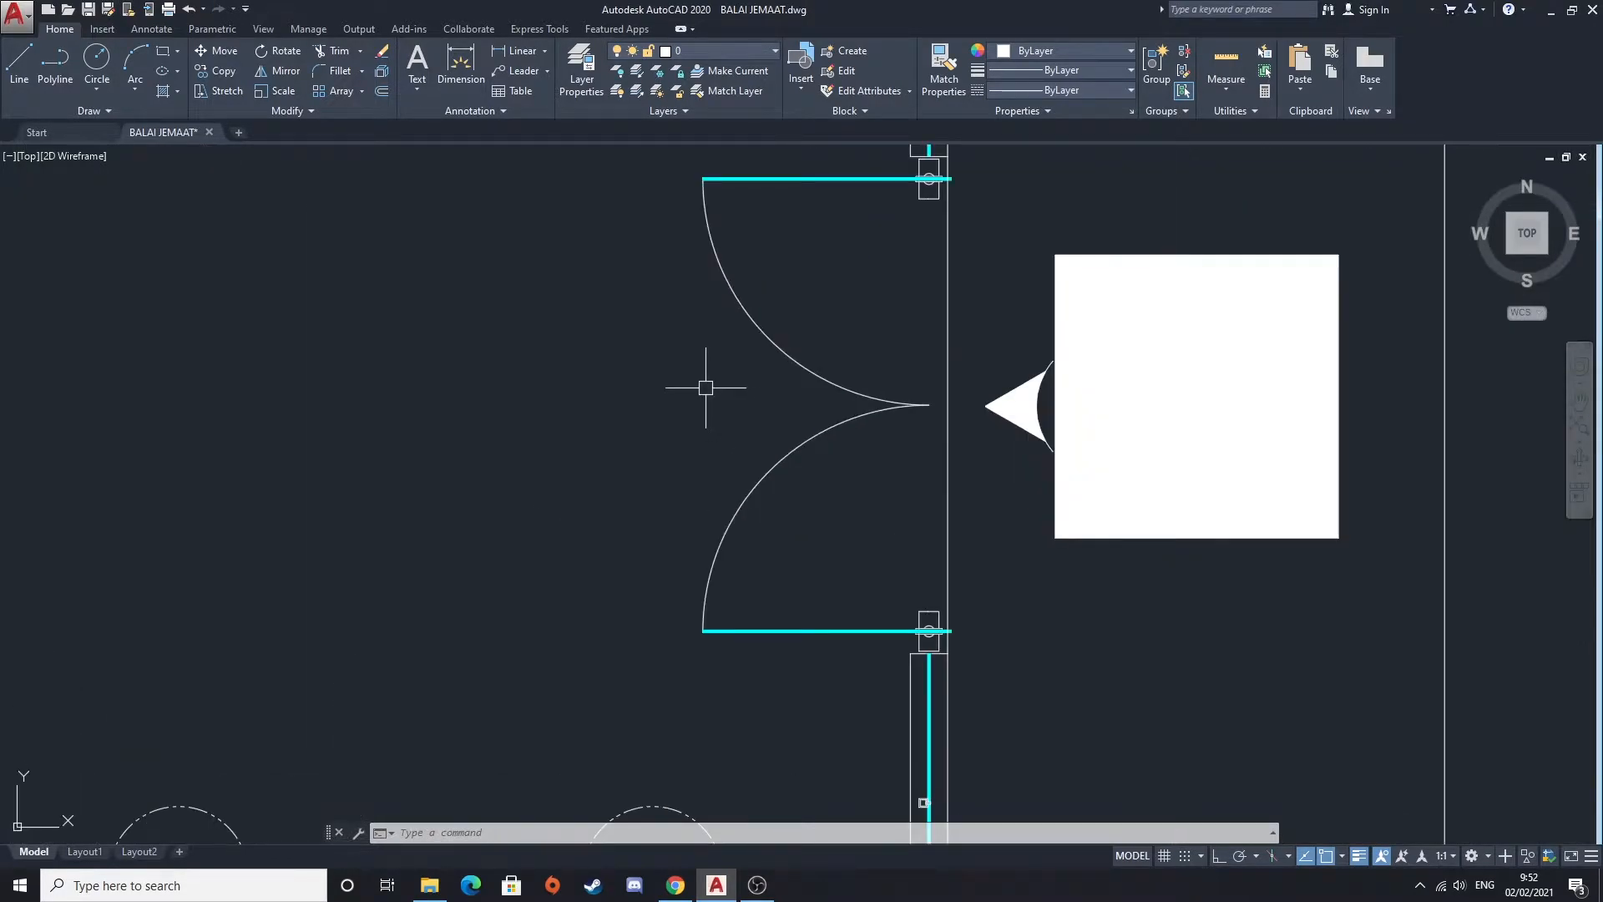
{"action": "scroll", "coordinate": [706, 387], "scroll_direction": "down", "scroll_amount": 10}
{"action": "scroll", "coordinate": [983, 394], "scroll_direction": "up", "scroll_amount": 3}
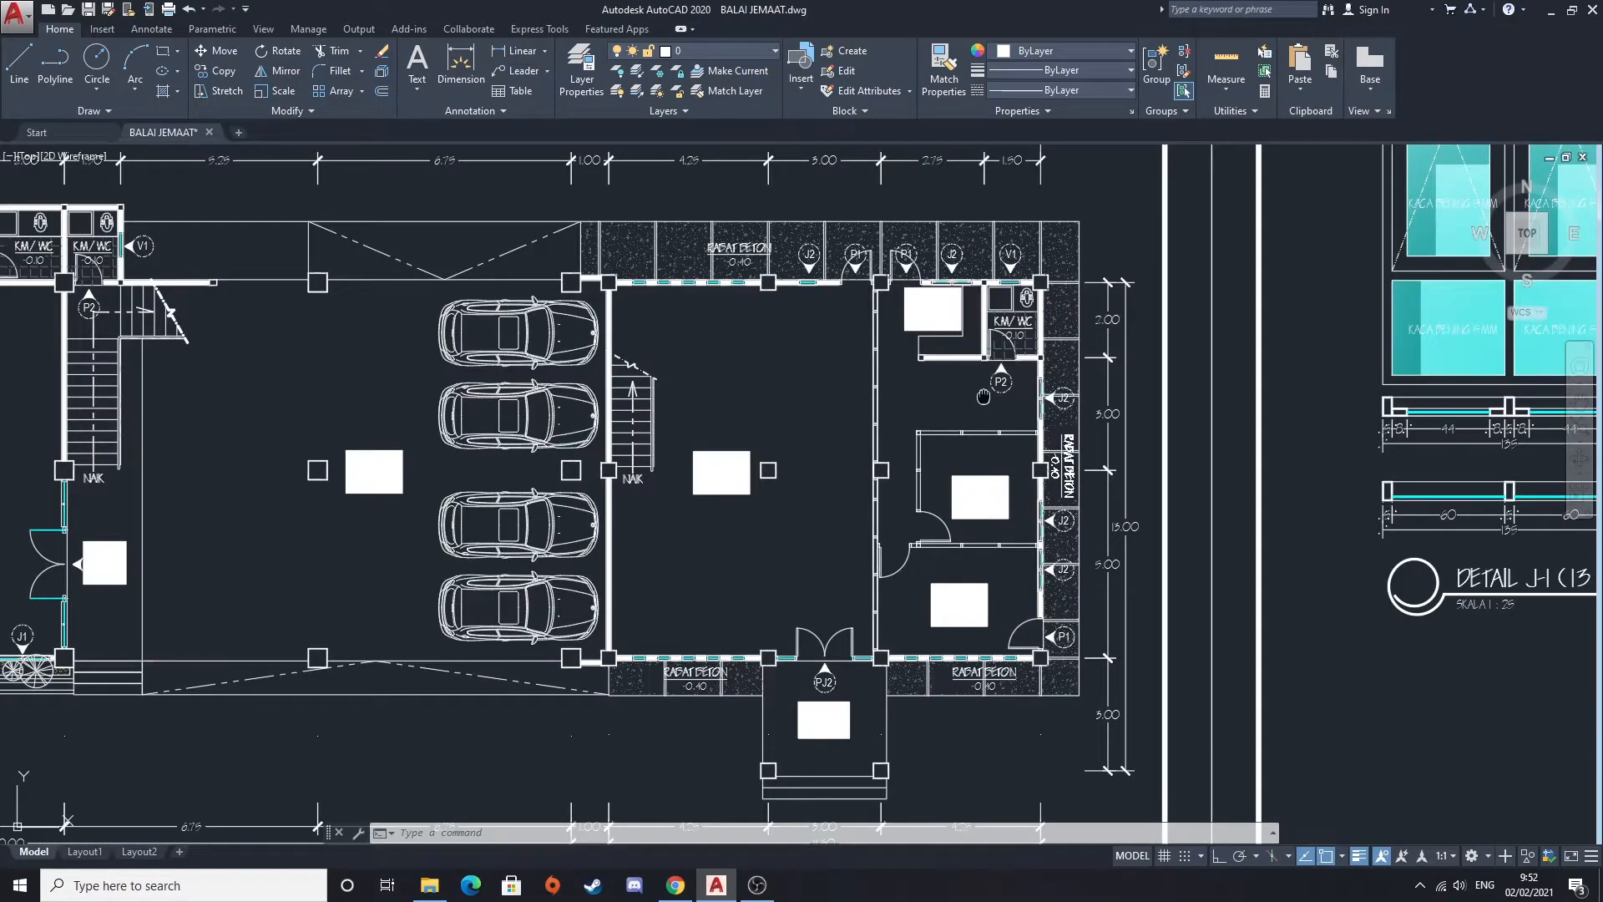
Examine the J2, P1, P2 and V1 tags in the rooms beside the parking and the PJ2 double door at the TERAS
{"action": "middle_click_drag", "start_coordinate": [983, 397], "coordinate": [906, 450]}
{"action": "scroll", "coordinate": [885, 365], "scroll_direction": "up", "scroll_amount": 2}
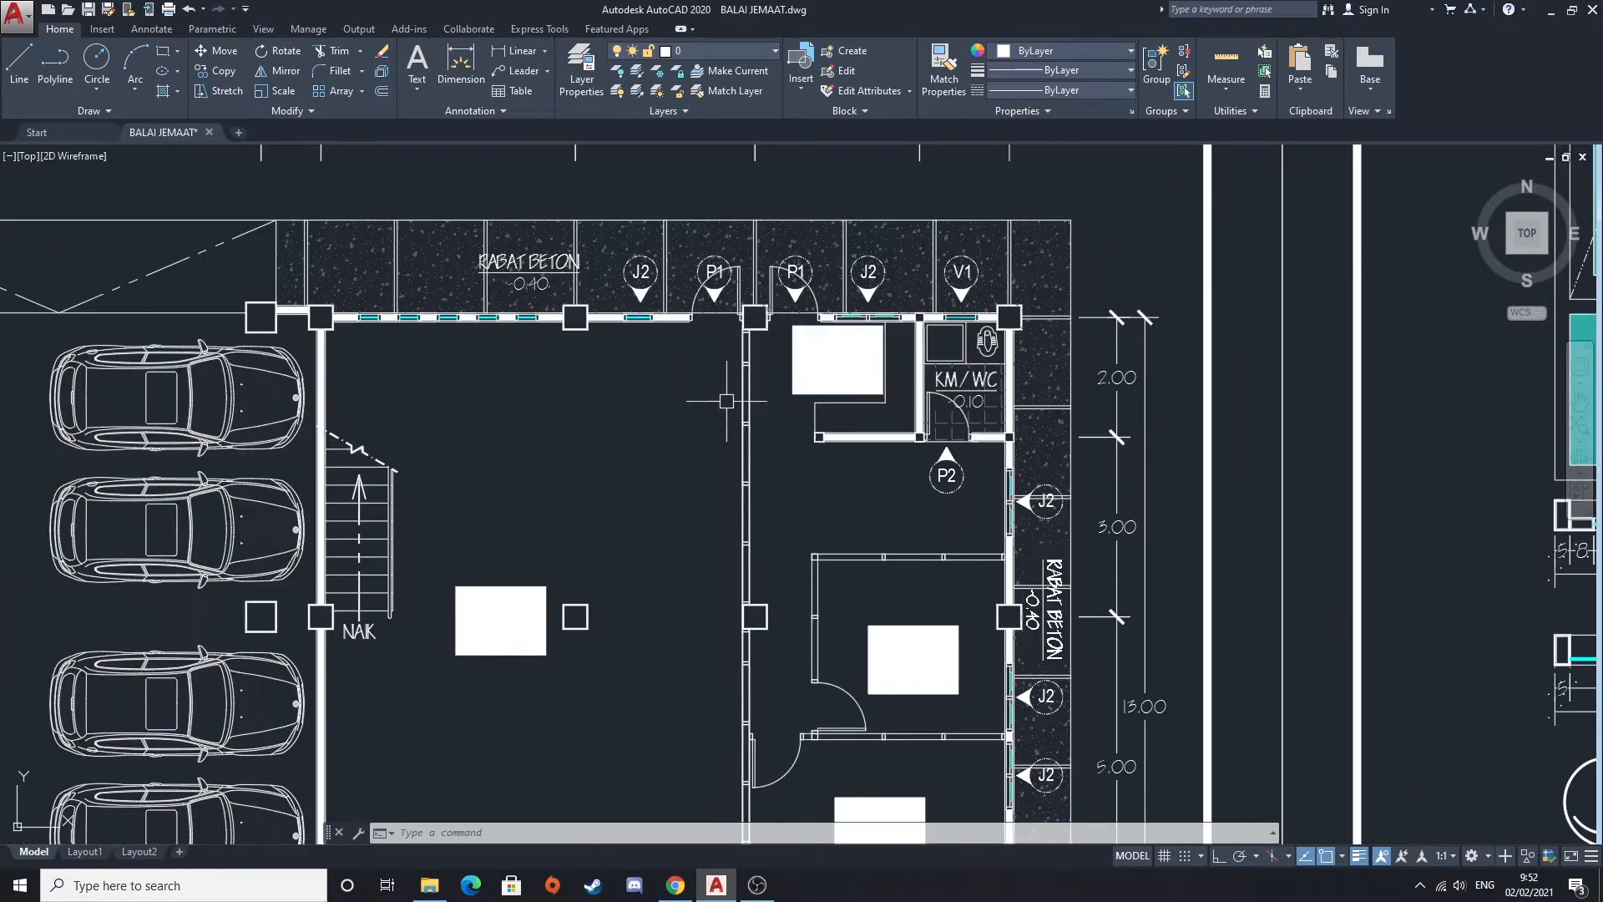
{"action": "scroll", "coordinate": [738, 412], "scroll_direction": "down", "scroll_amount": 2}
{"action": "middle_click_drag", "start_coordinate": [754, 480], "coordinate": [660, 372]}
{"action": "middle_click_drag", "start_coordinate": [633, 549], "coordinate": [756, 448]}
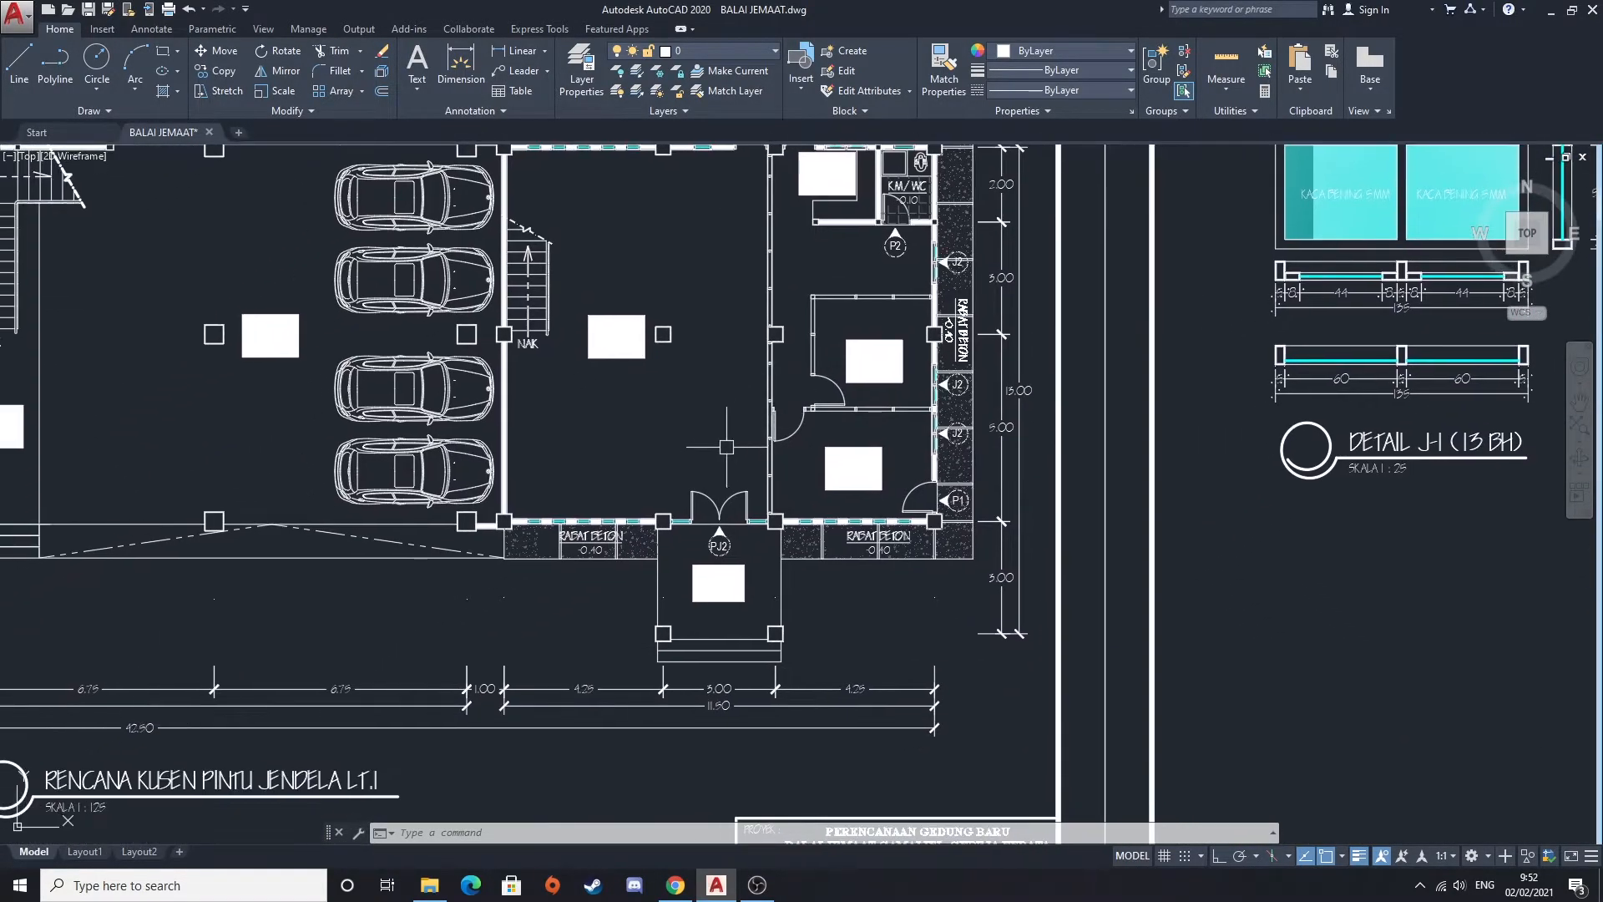
{"action": "scroll", "coordinate": [714, 676], "scroll_direction": "up", "scroll_amount": 2}
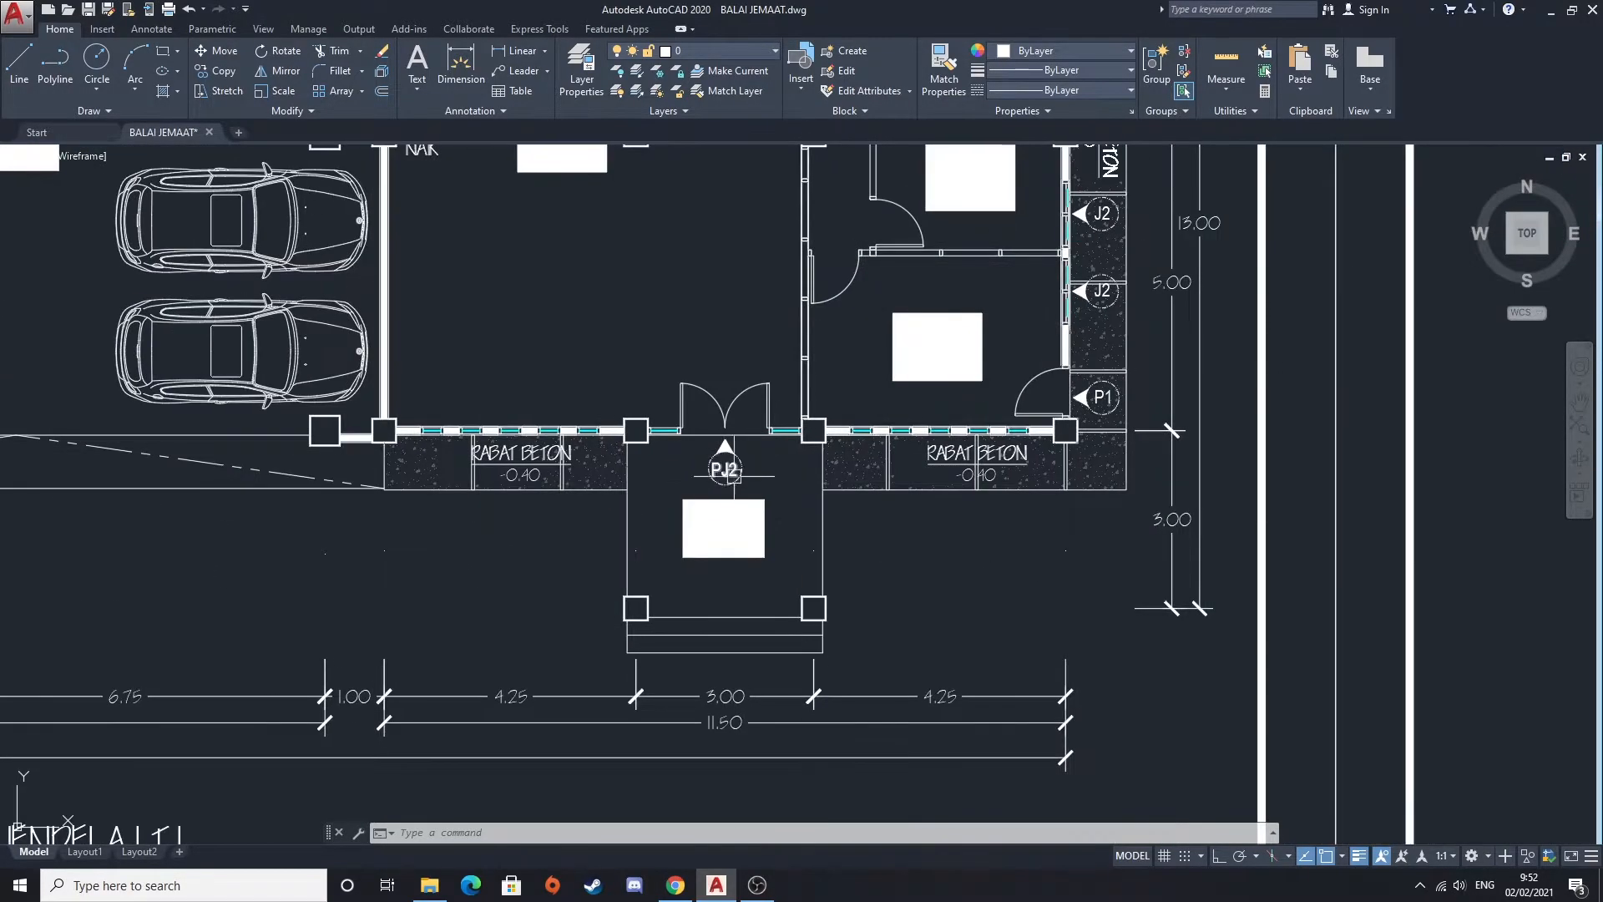
{"action": "scroll", "coordinate": [742, 454], "scroll_direction": "up", "scroll_amount": 4}
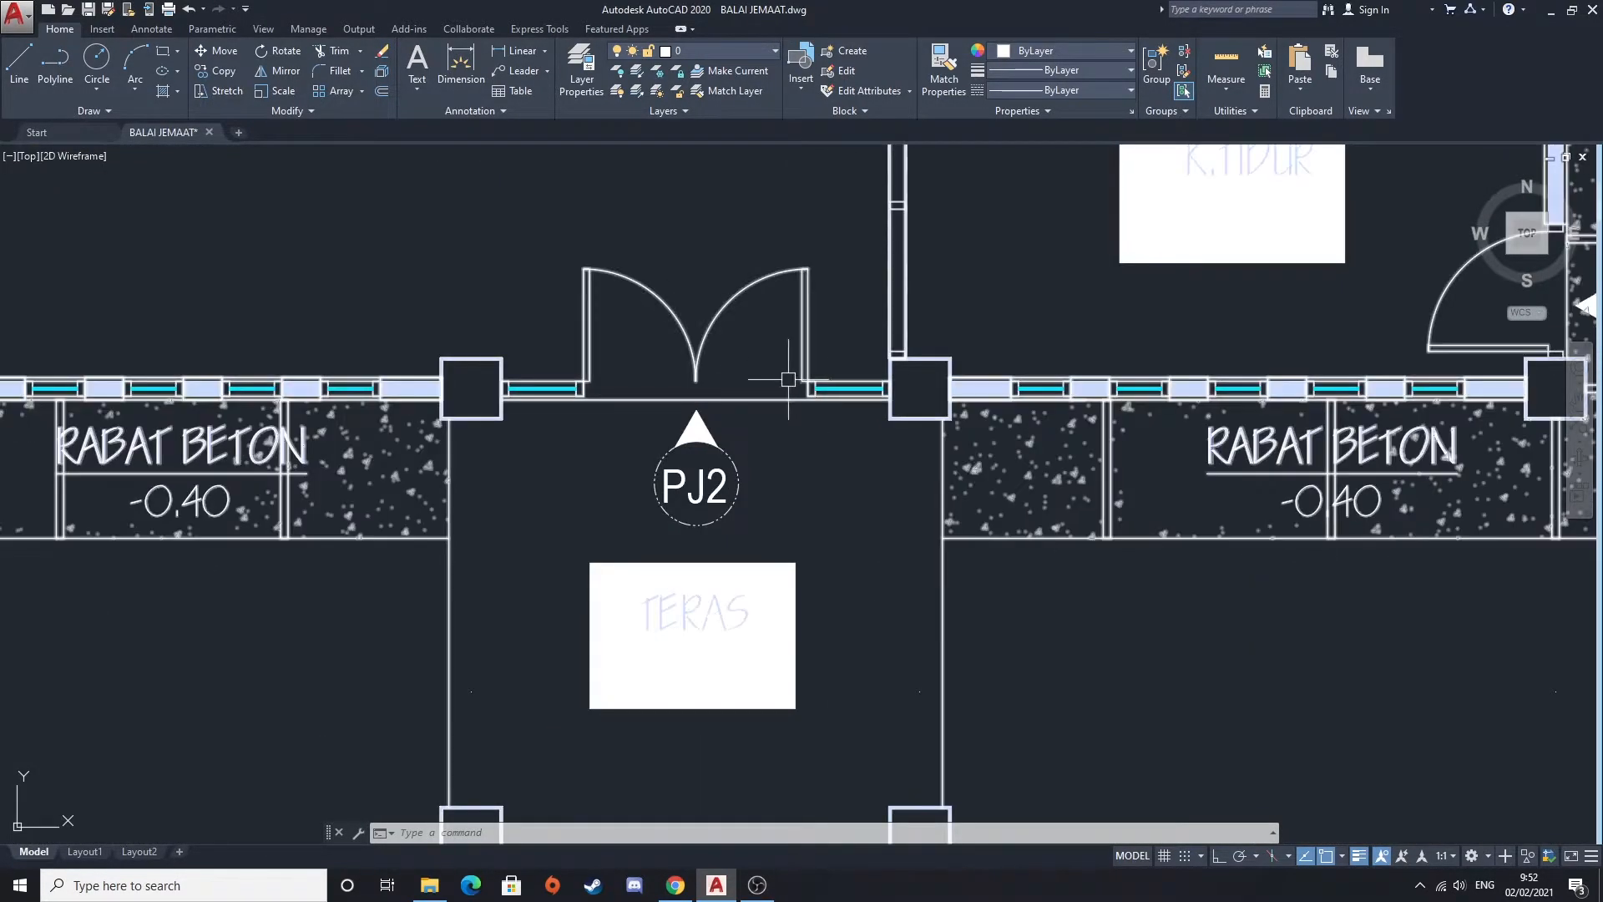
Examine the DETAIL J-1 window drawing, including its title, dimensions, glass panes and aluminium frame note, on the DETAIL PINTU JENDELA sheet
{"action": "scroll", "coordinate": [789, 380], "scroll_direction": "down", "scroll_amount": 8}
{"action": "mouse_move", "coordinate": [558, 433]}
{"action": "middle_mouse_down"}
{"action": "mouse_move", "coordinate": [801, 455]}
{"action": "mouse_move", "coordinate": [427, 537]}
{"action": "middle_mouse_up"}
{"action": "scroll", "coordinate": [914, 514], "scroll_direction": "down", "scroll_amount": 4}
{"action": "middle_click_drag", "start_coordinate": [937, 499], "coordinate": [904, 484]}
{"action": "scroll", "coordinate": [904, 484], "scroll_direction": "up", "scroll_amount": 6}
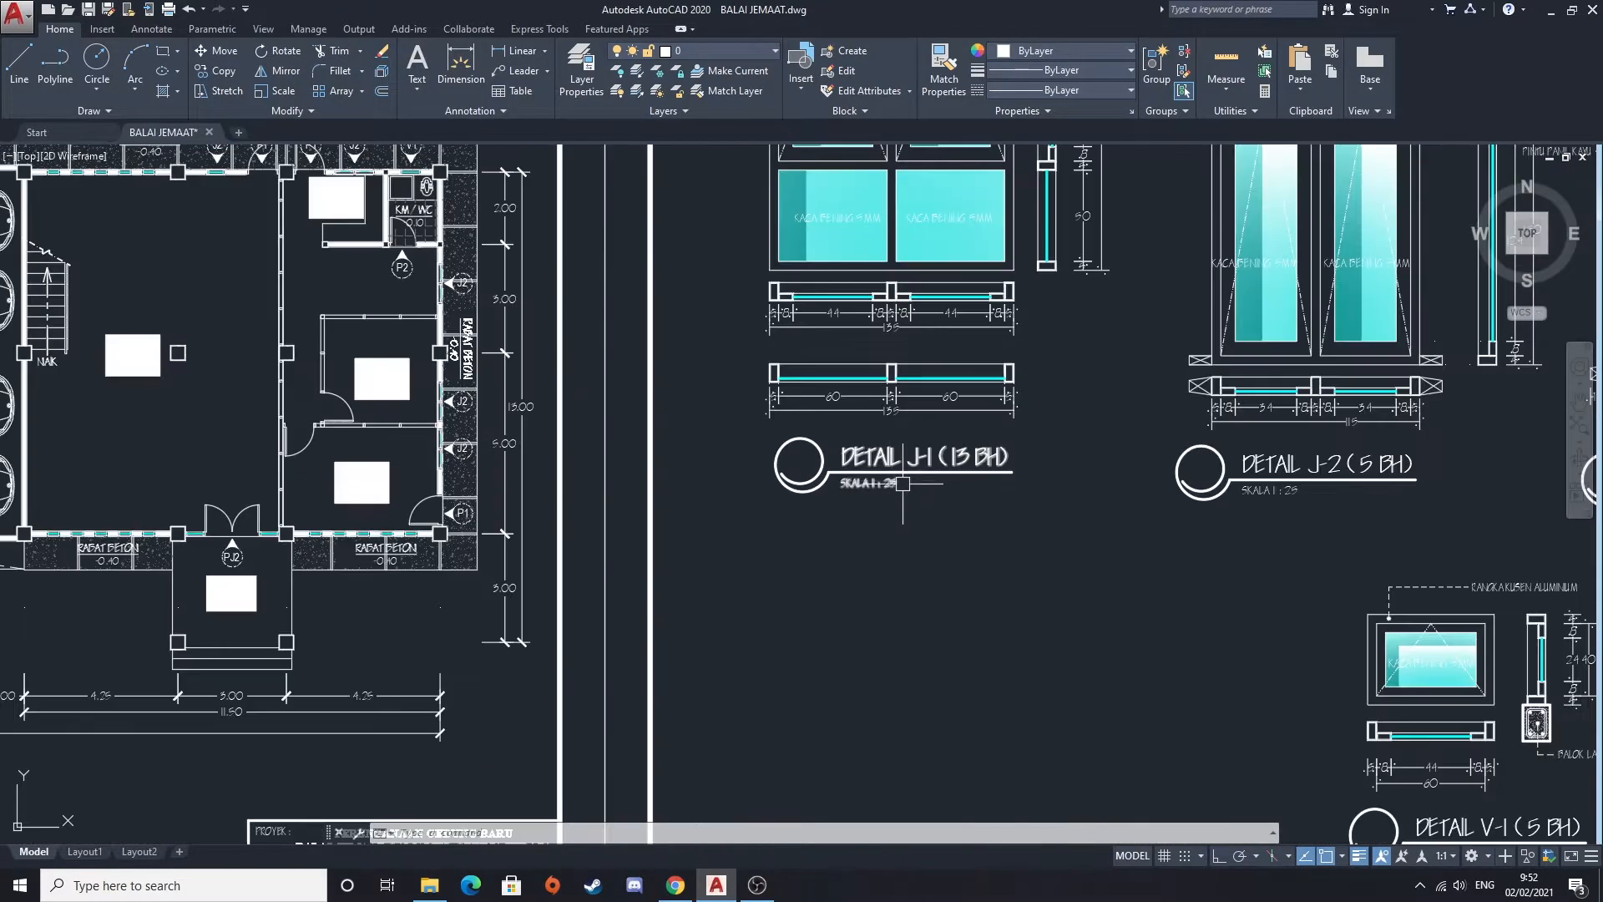
{"action": "scroll", "coordinate": [902, 482], "scroll_direction": "down", "scroll_amount": 4}
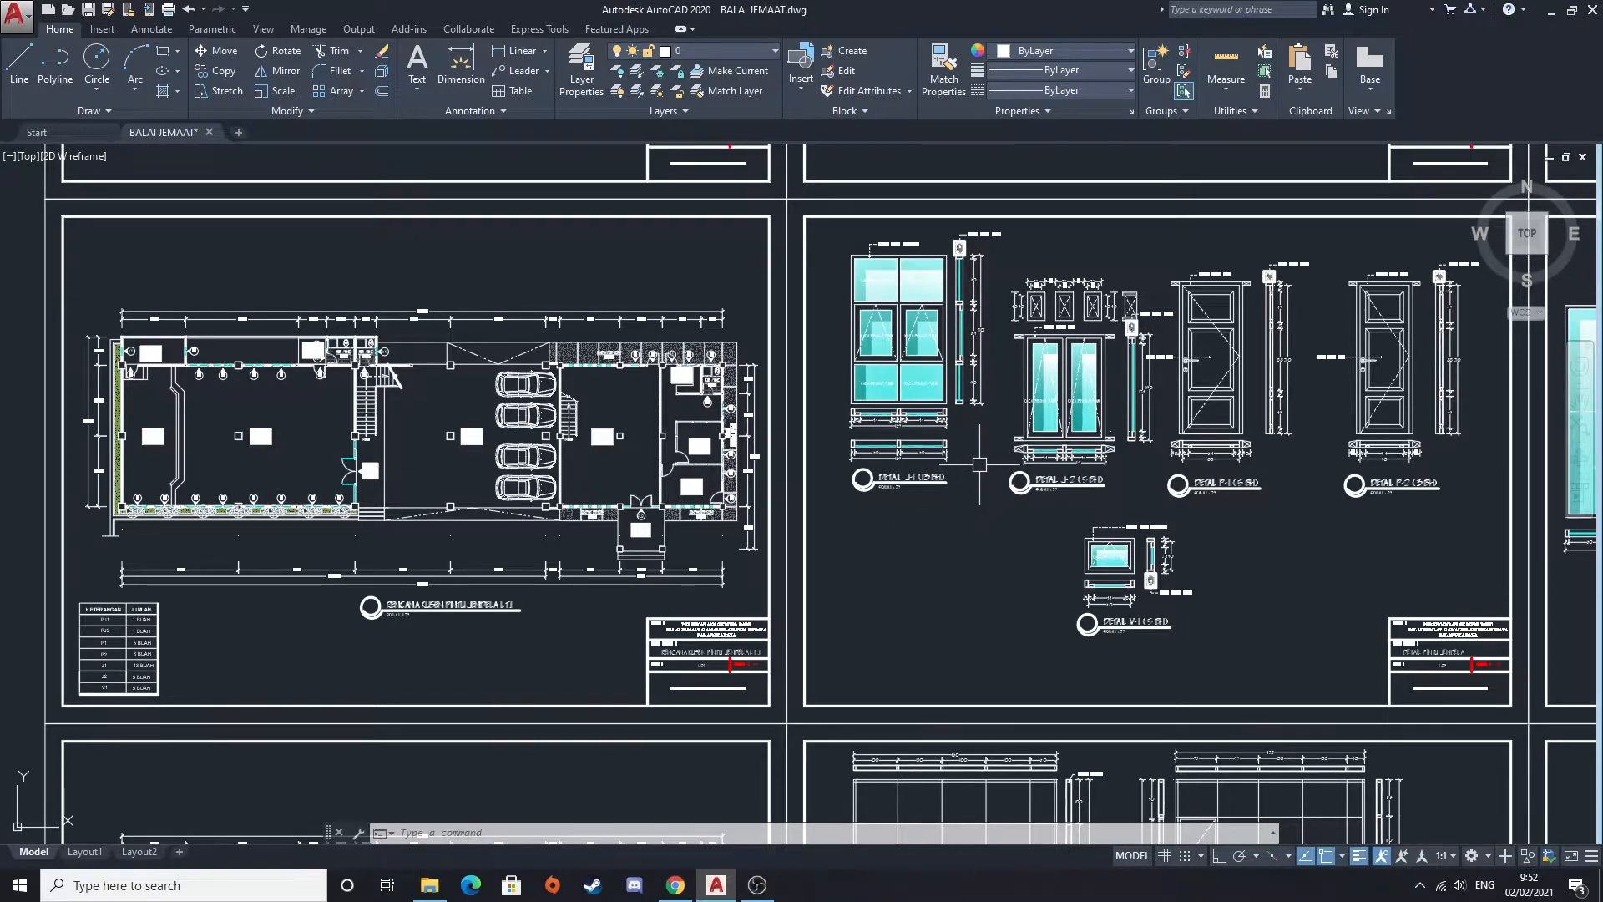
{"action": "scroll", "coordinate": [979, 464], "scroll_direction": "up", "scroll_amount": 2}
{"action": "middle_click_drag", "start_coordinate": [963, 448], "coordinate": [852, 507]}
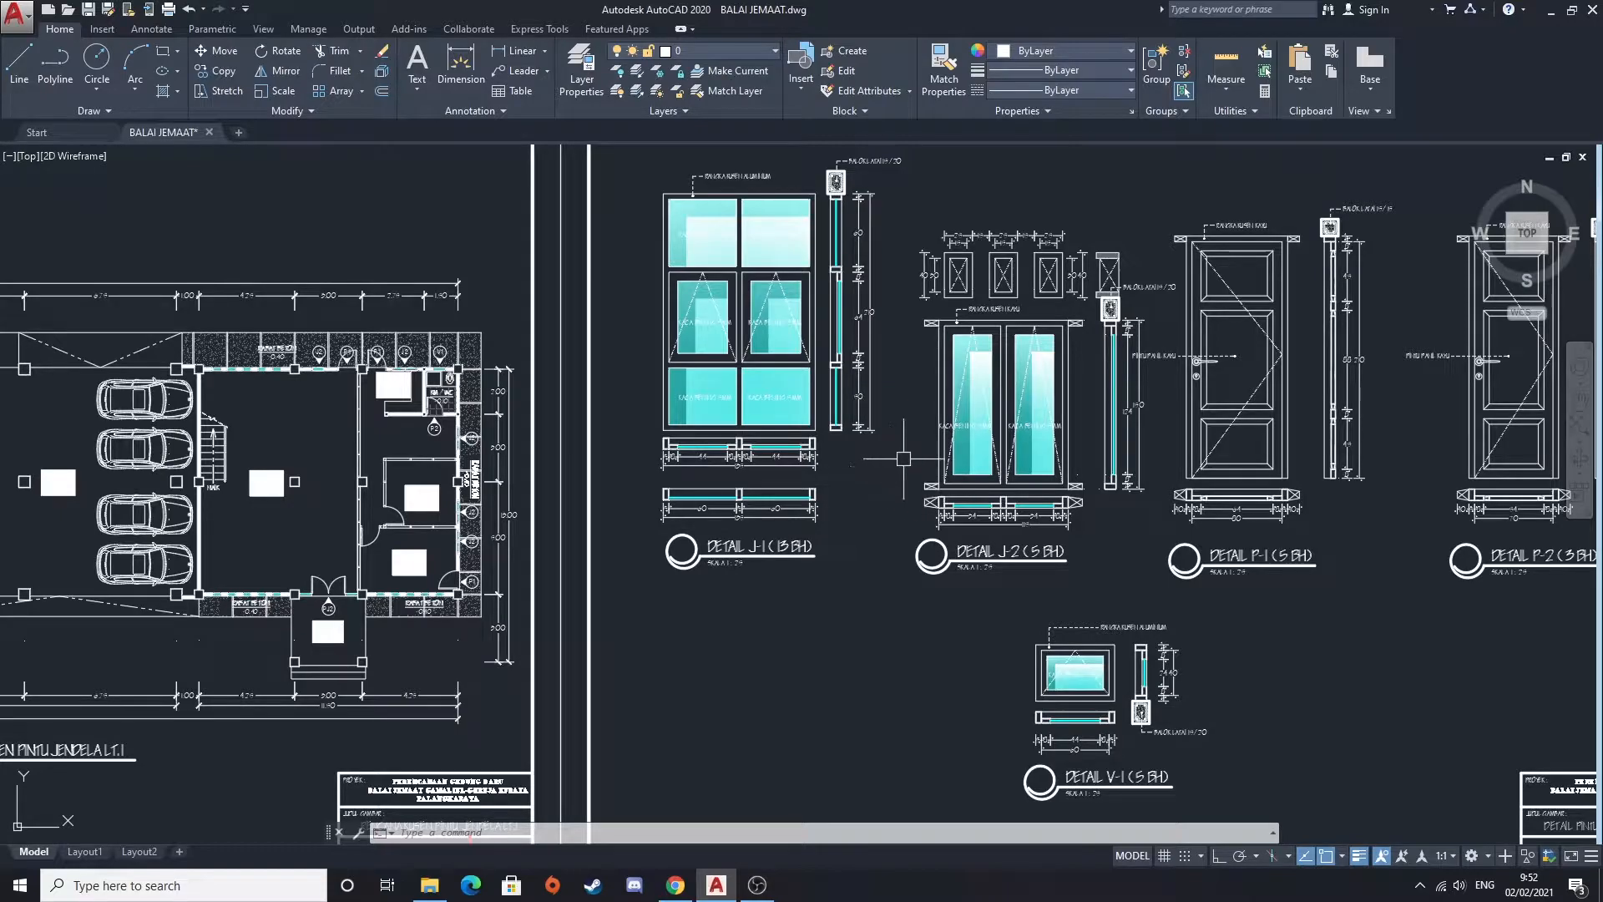
{"action": "scroll", "coordinate": [764, 554], "scroll_direction": "up", "scroll_amount": 6}
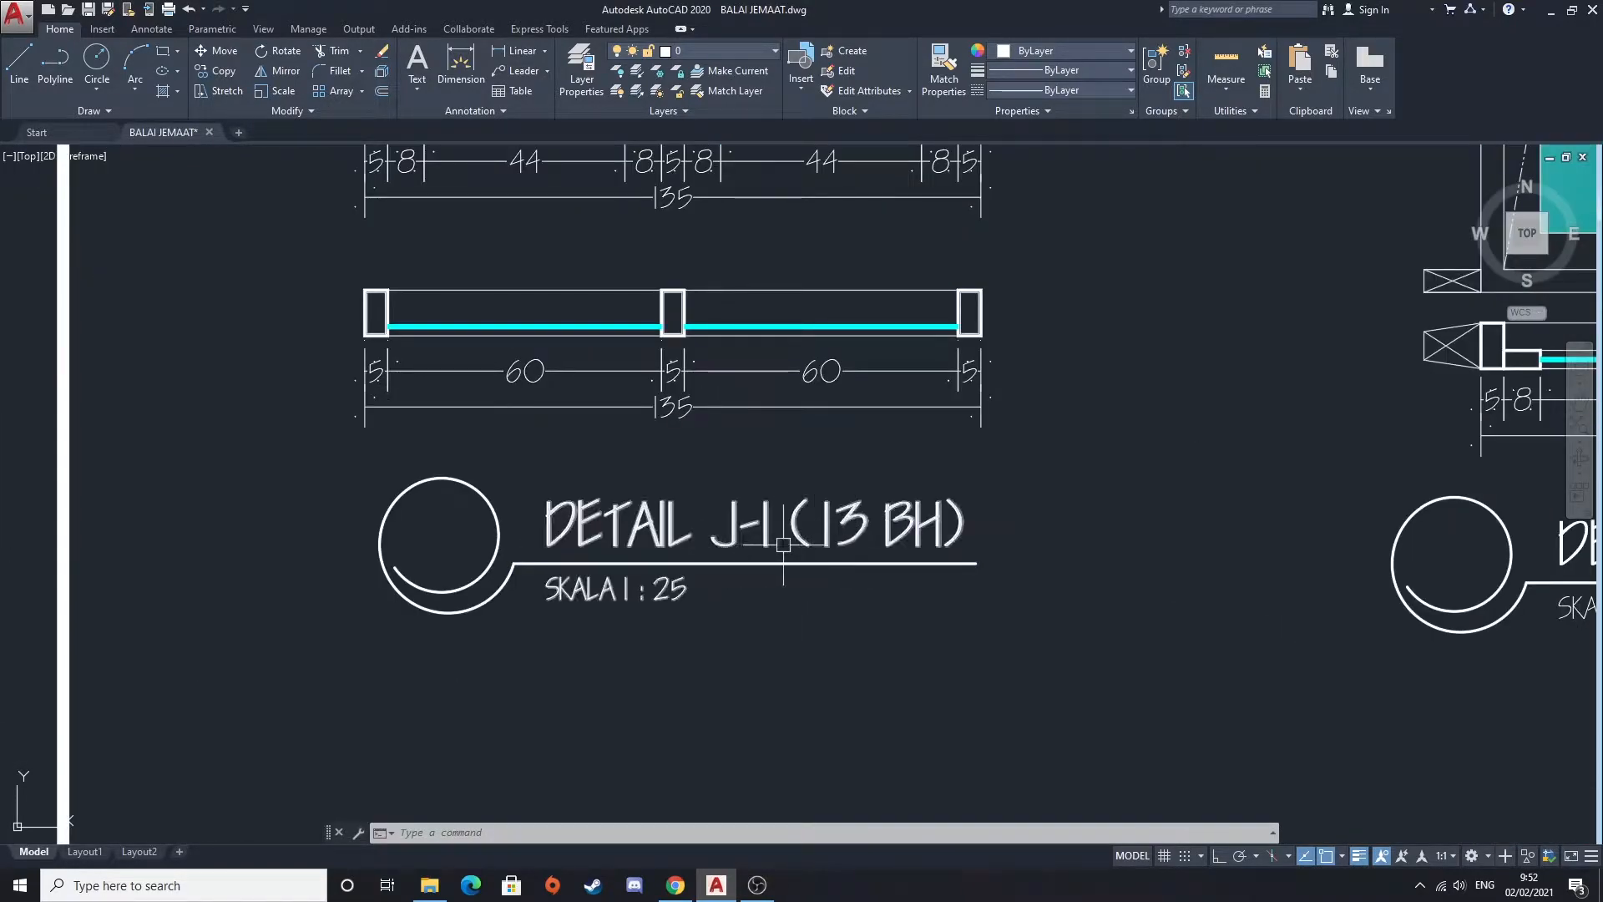
{"action": "scroll", "coordinate": [735, 543], "scroll_direction": "down", "scroll_amount": 6}
{"action": "scroll", "coordinate": [688, 532], "scroll_direction": "up", "scroll_amount": 5}
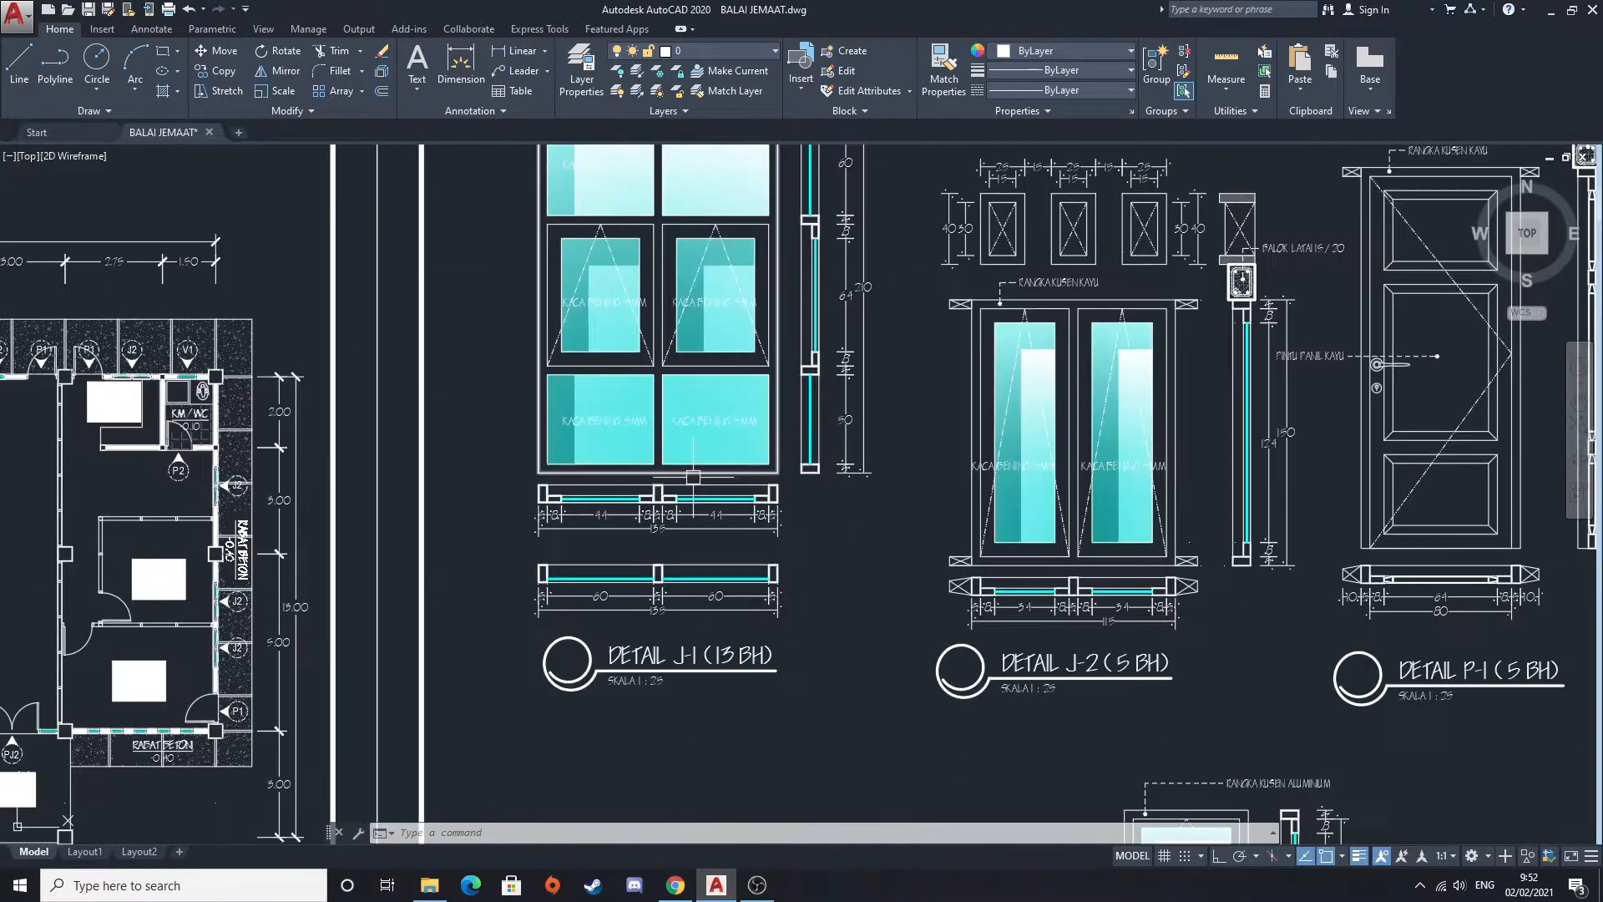
{"action": "middle_click_drag", "start_coordinate": [711, 522], "coordinate": [682, 704]}
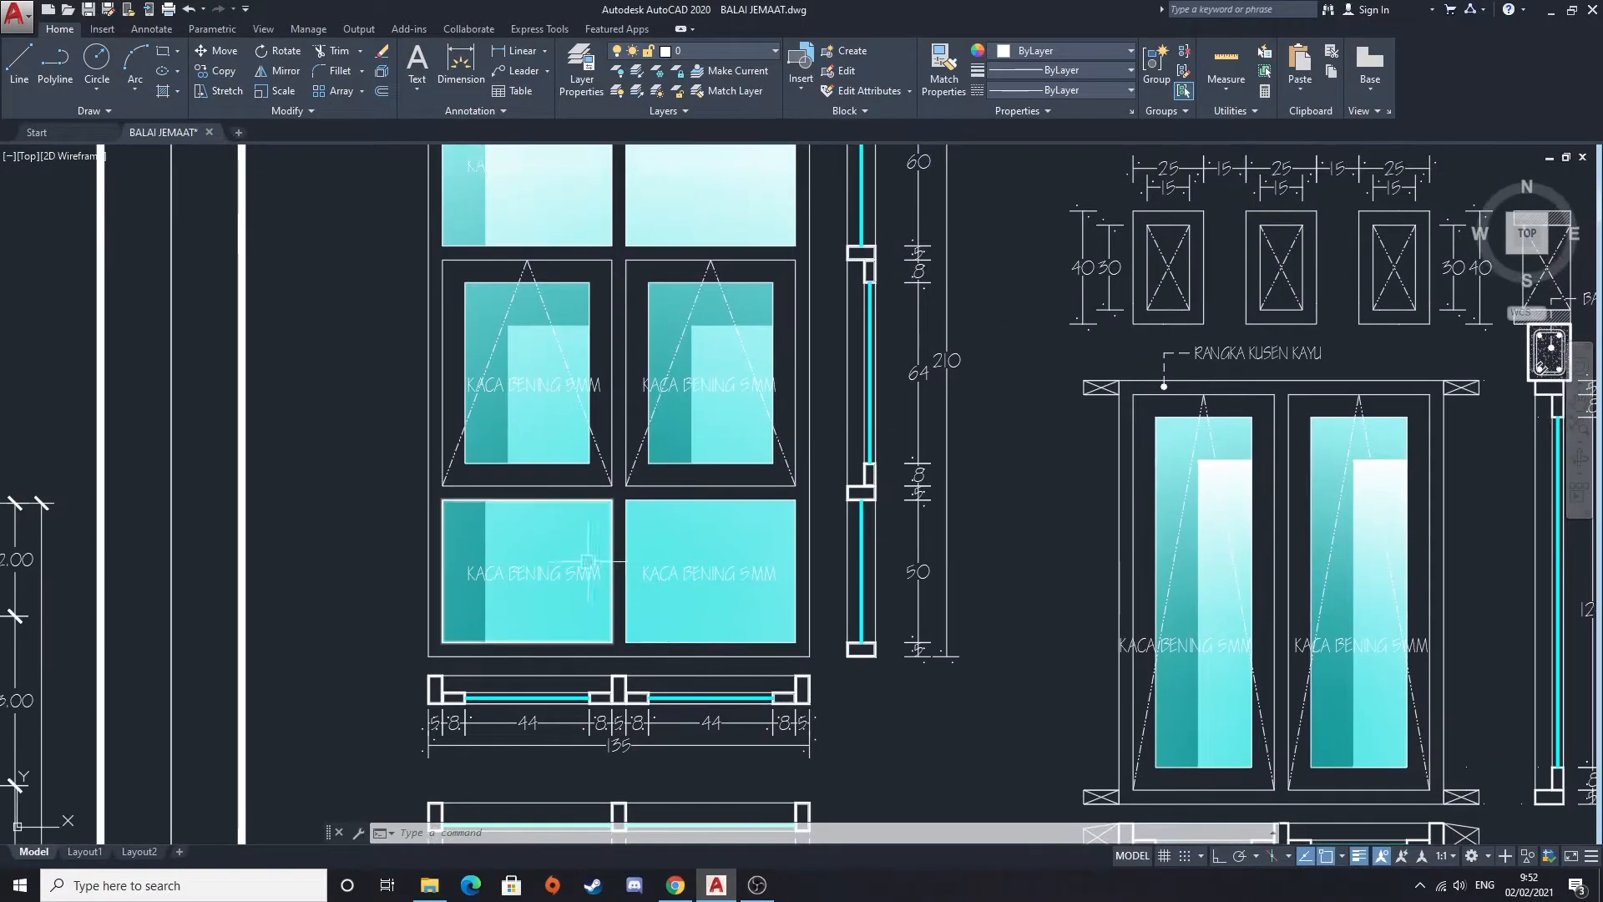
{"action": "middle_click_drag", "start_coordinate": [543, 468], "coordinate": [532, 625]}
{"action": "scroll", "coordinate": [615, 400], "scroll_direction": "down", "scroll_amount": 3}
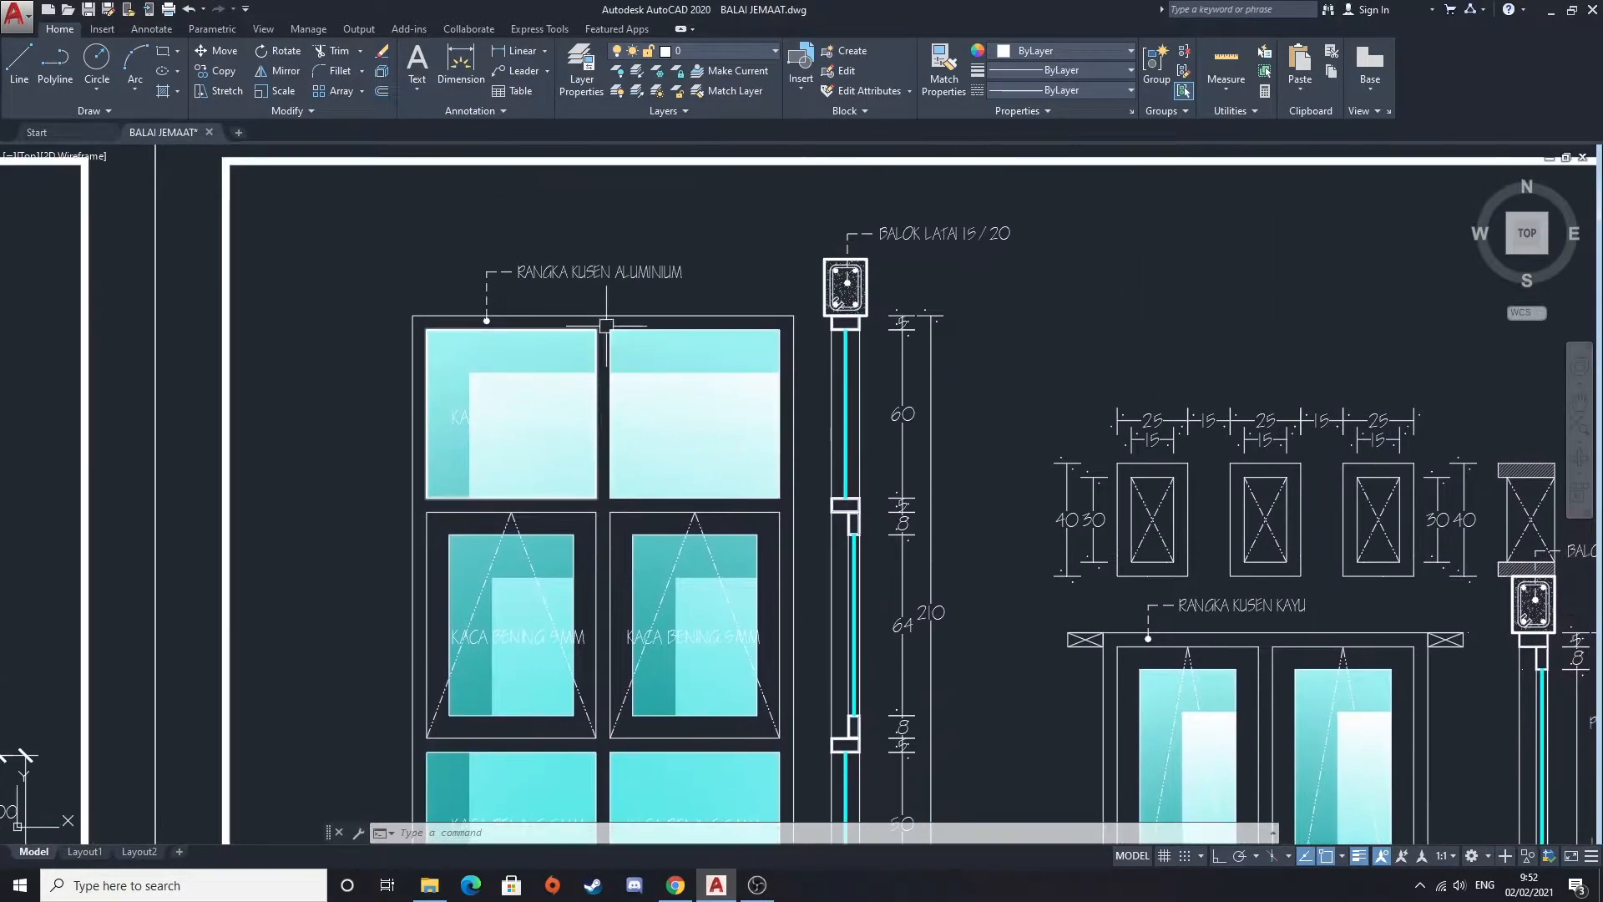
Examine the DETAIL J-2 window and the DETAIL P-1 and P-2 panel door drawings
{"action": "mouse_move", "coordinate": [1031, 560]}
{"action": "middle_mouse_down"}
{"action": "mouse_move", "coordinate": [764, 463]}
{"action": "mouse_move", "coordinate": [725, 415]}
{"action": "middle_mouse_up"}
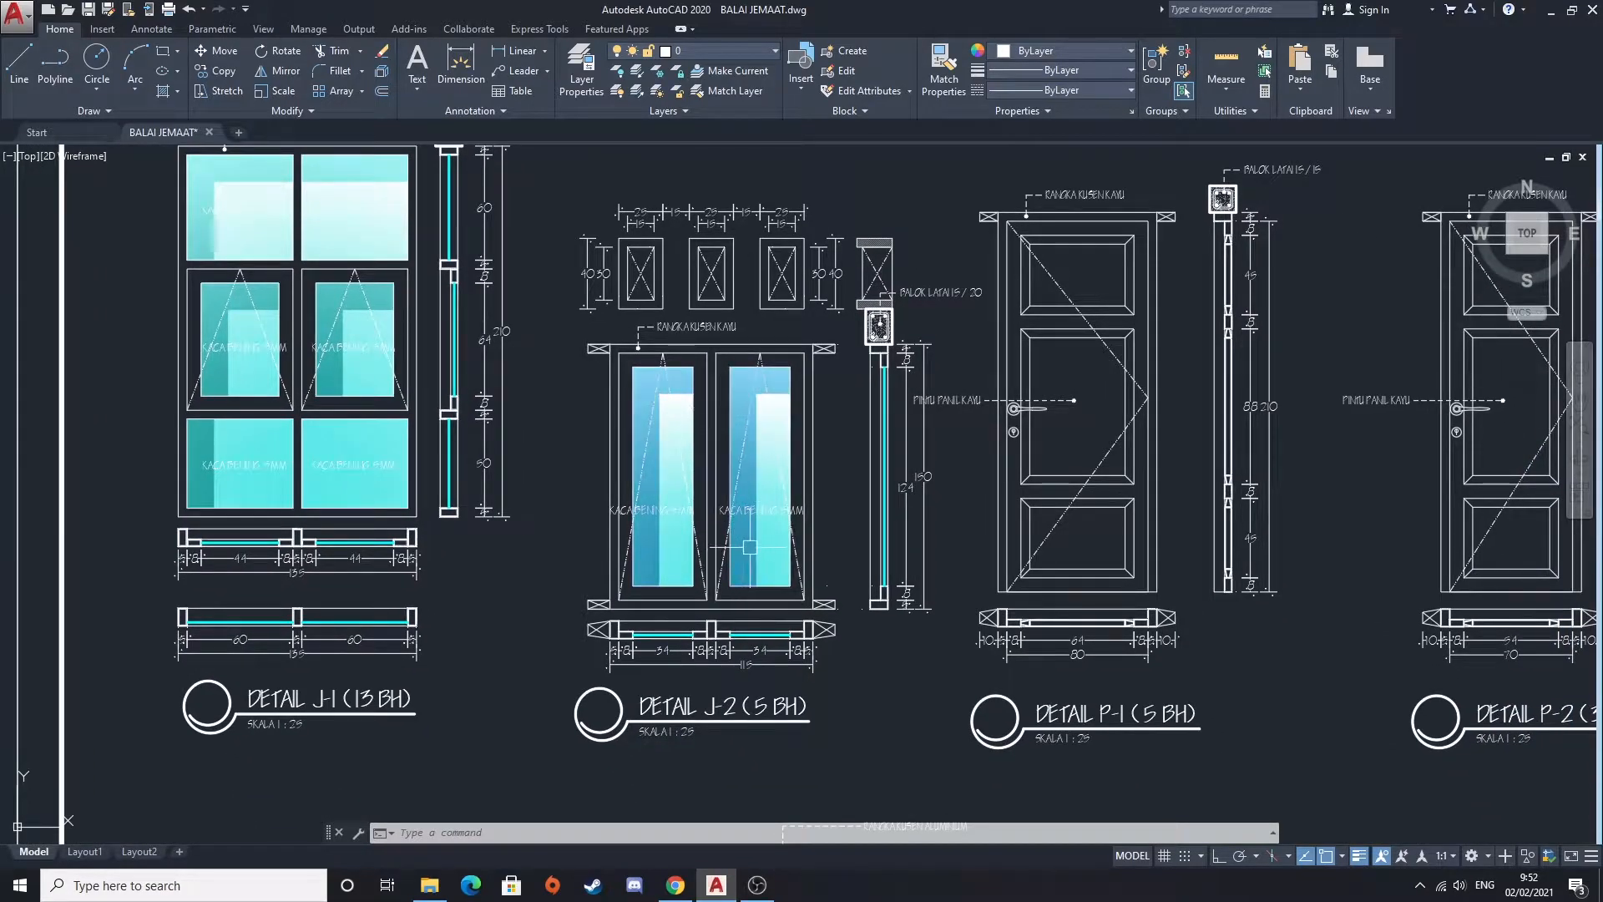
{"action": "middle_click_drag", "start_coordinate": [734, 547], "coordinate": [644, 594]}
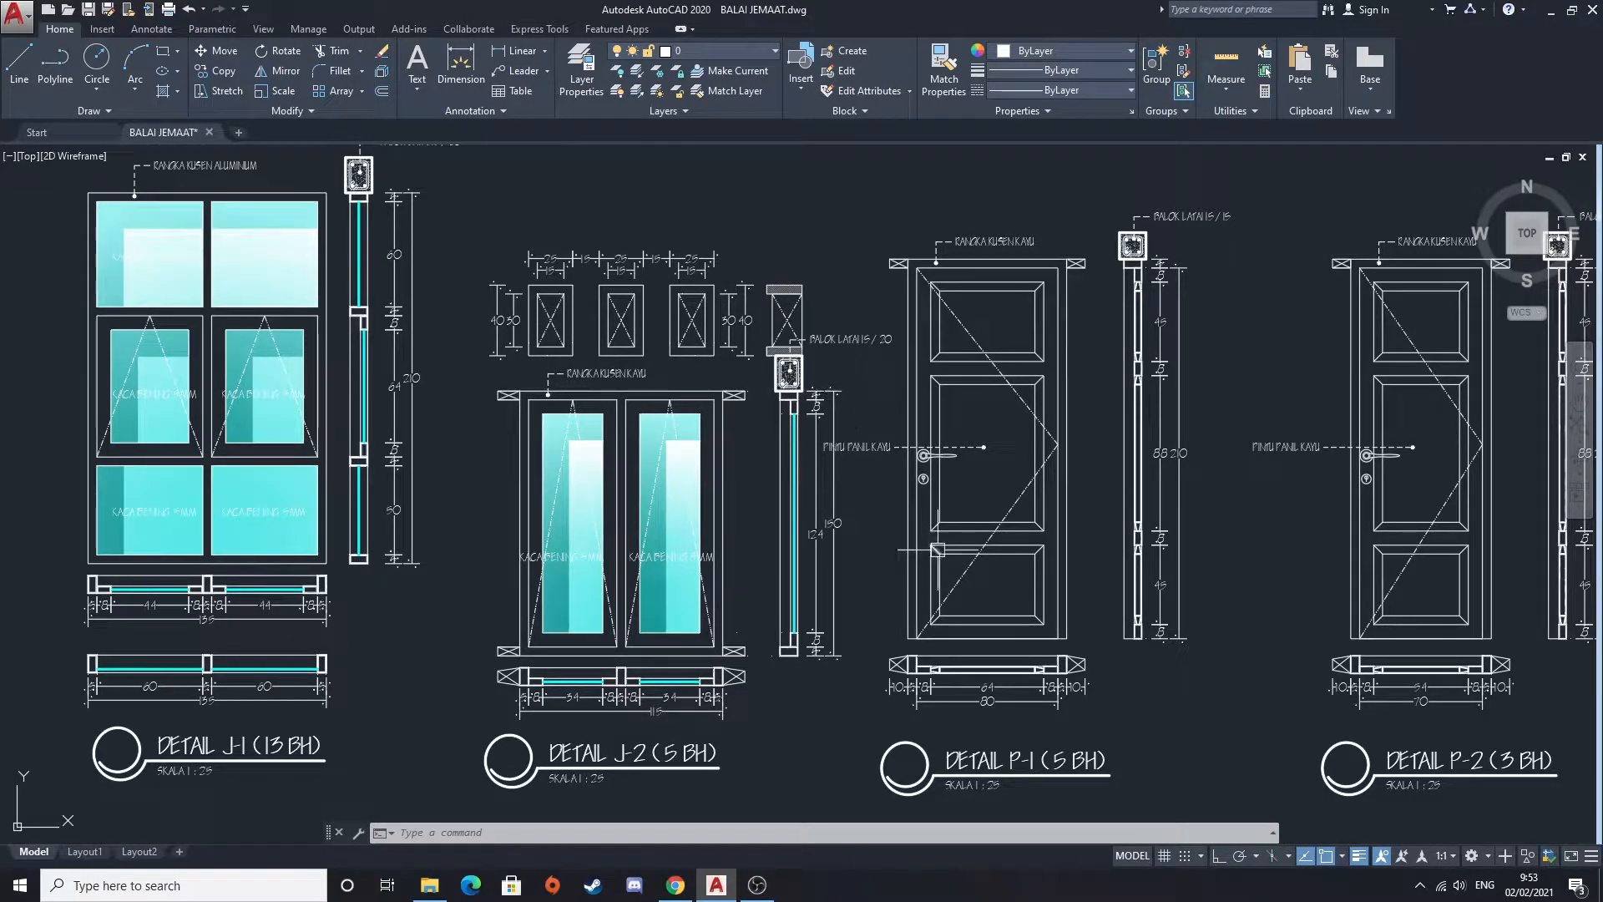
{"action": "middle_click_drag", "start_coordinate": [937, 550], "coordinate": [804, 507]}
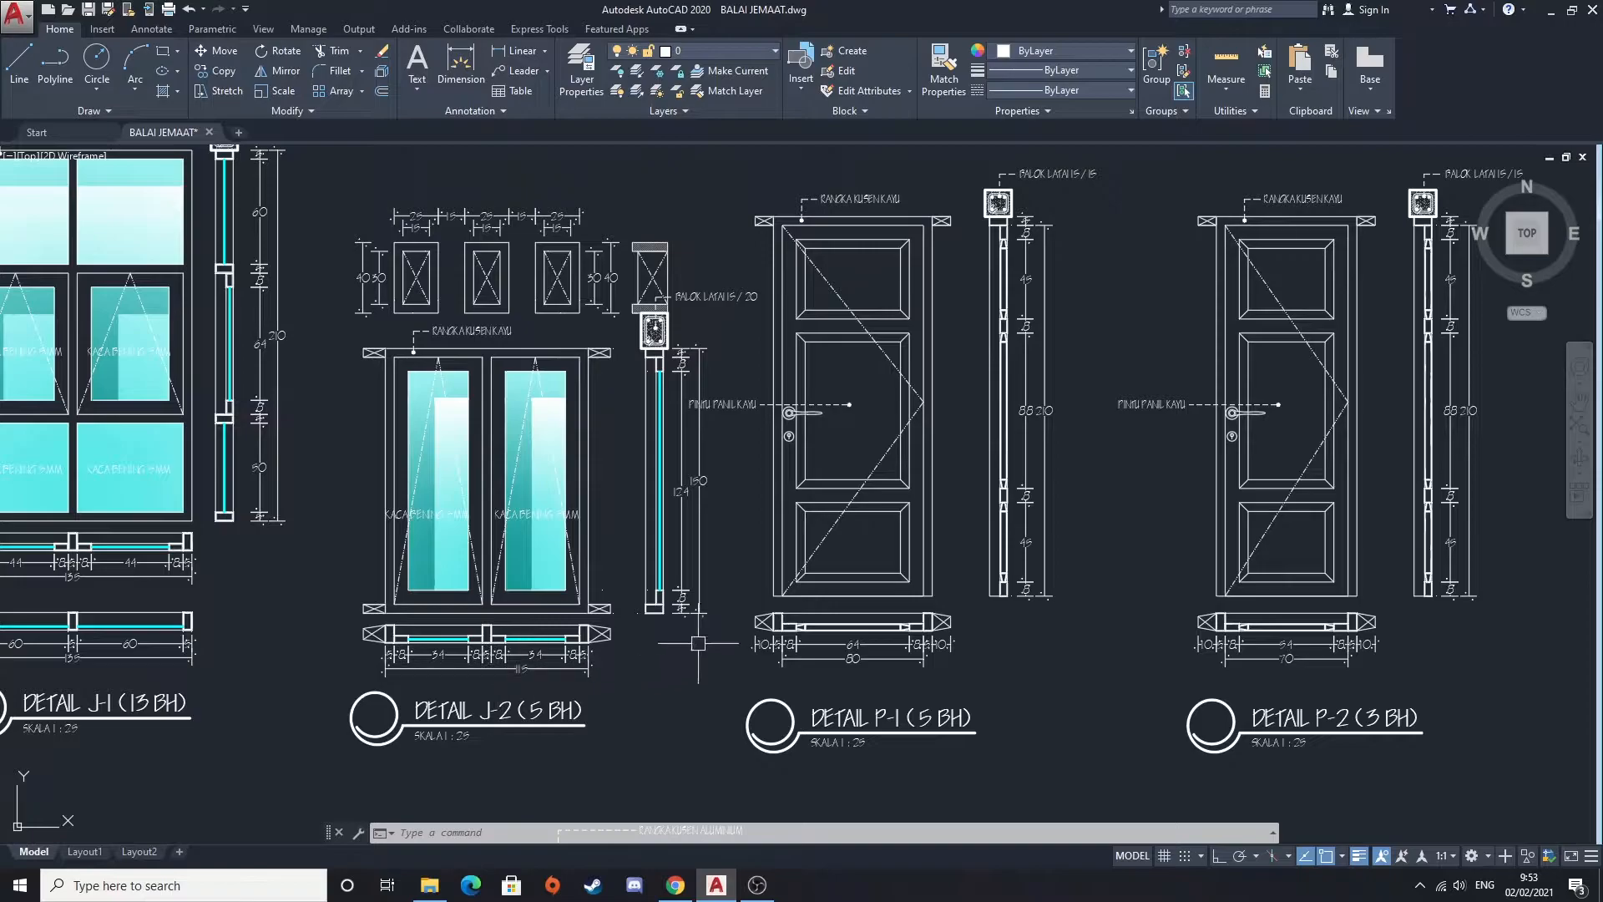
{"action": "middle_click_drag", "start_coordinate": [693, 643], "coordinate": [476, 643]}
{"action": "middle_click_drag", "start_coordinate": [618, 539], "coordinate": [566, 533]}
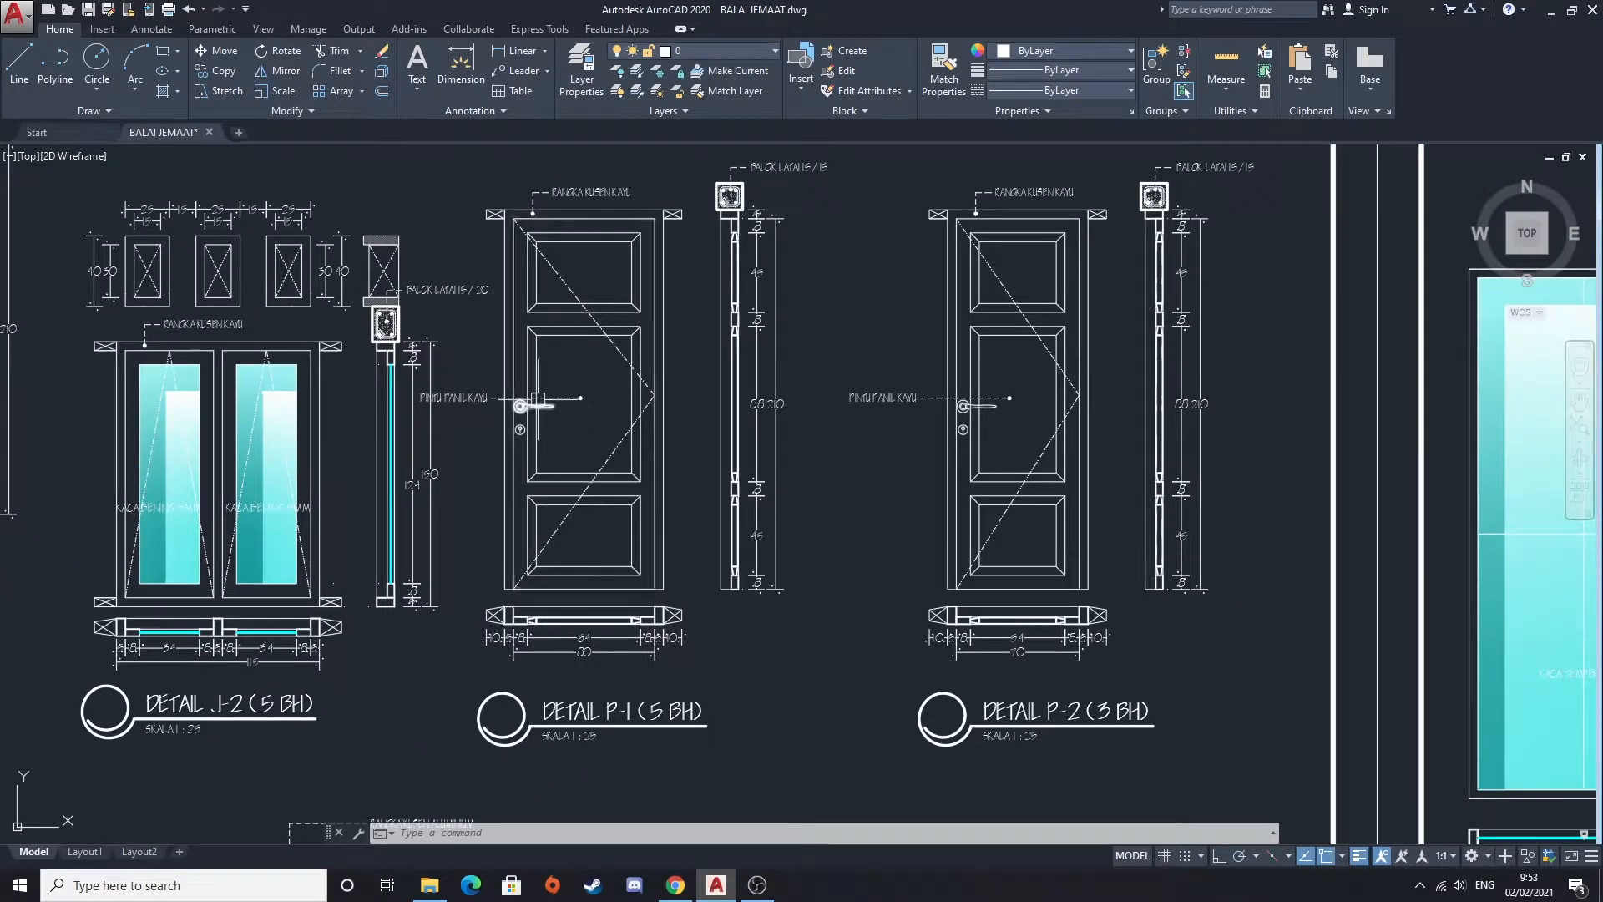
{"action": "scroll", "coordinate": [522, 406], "scroll_direction": "up", "scroll_amount": 2}
{"action": "scroll", "coordinate": [525, 411], "scroll_direction": "down", "scroll_amount": 4}
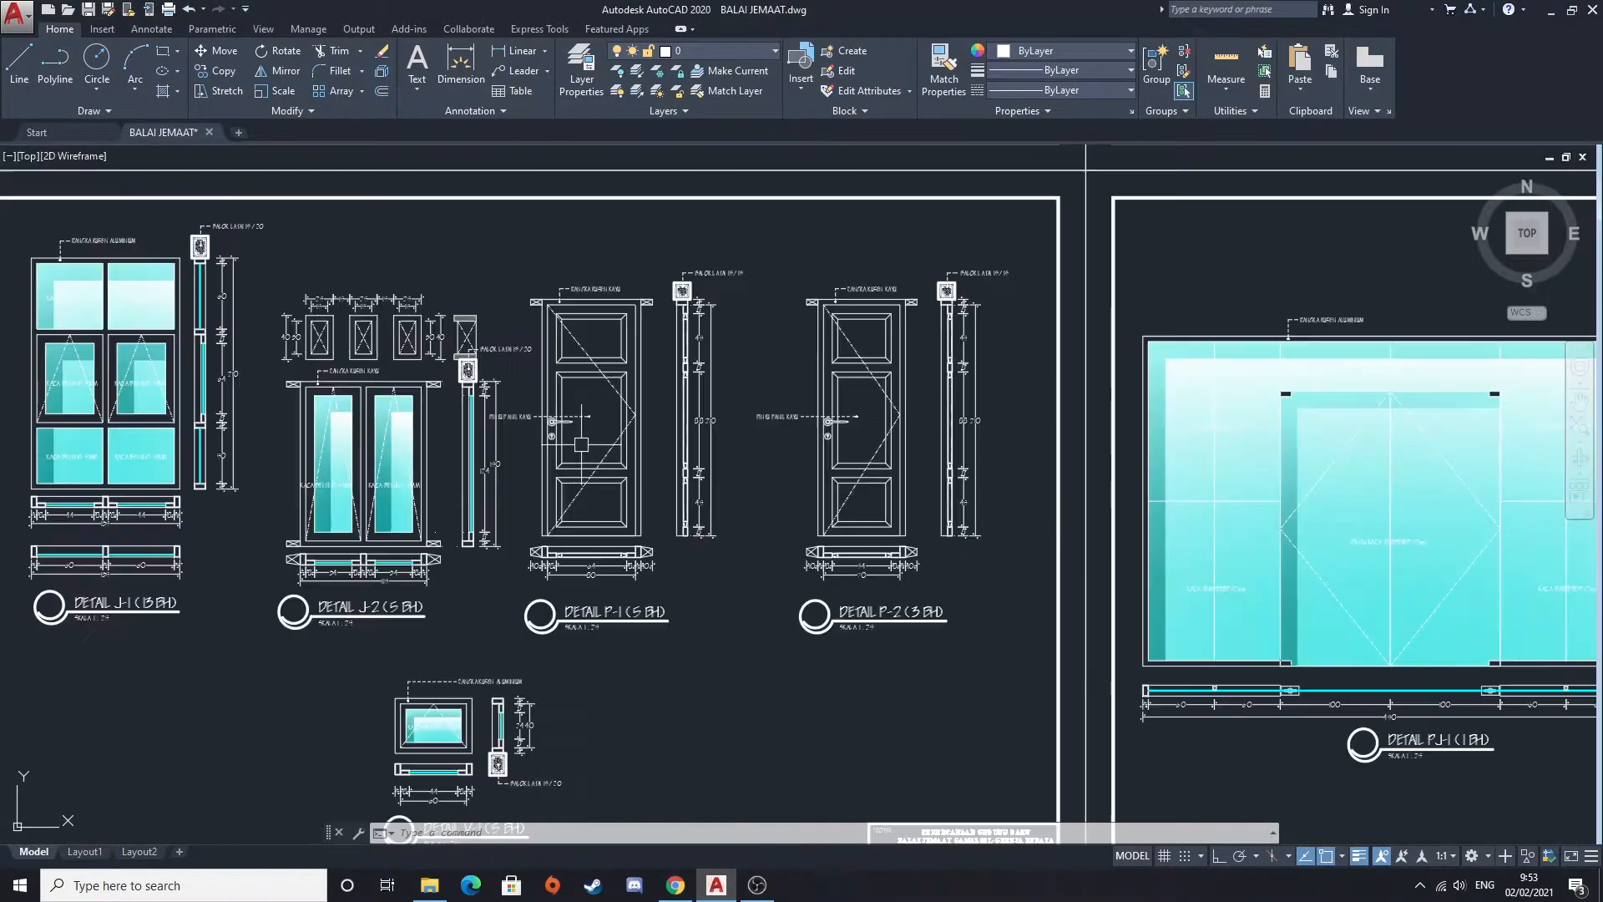
Examine the DETAIL V-1 ventilation window with its aluminium frame, dimensions and lintel beam section
{"action": "scroll", "coordinate": [524, 411], "scroll_direction": "down", "scroll_amount": 1}
{"action": "scroll", "coordinate": [568, 693], "scroll_direction": "up", "scroll_amount": 6}
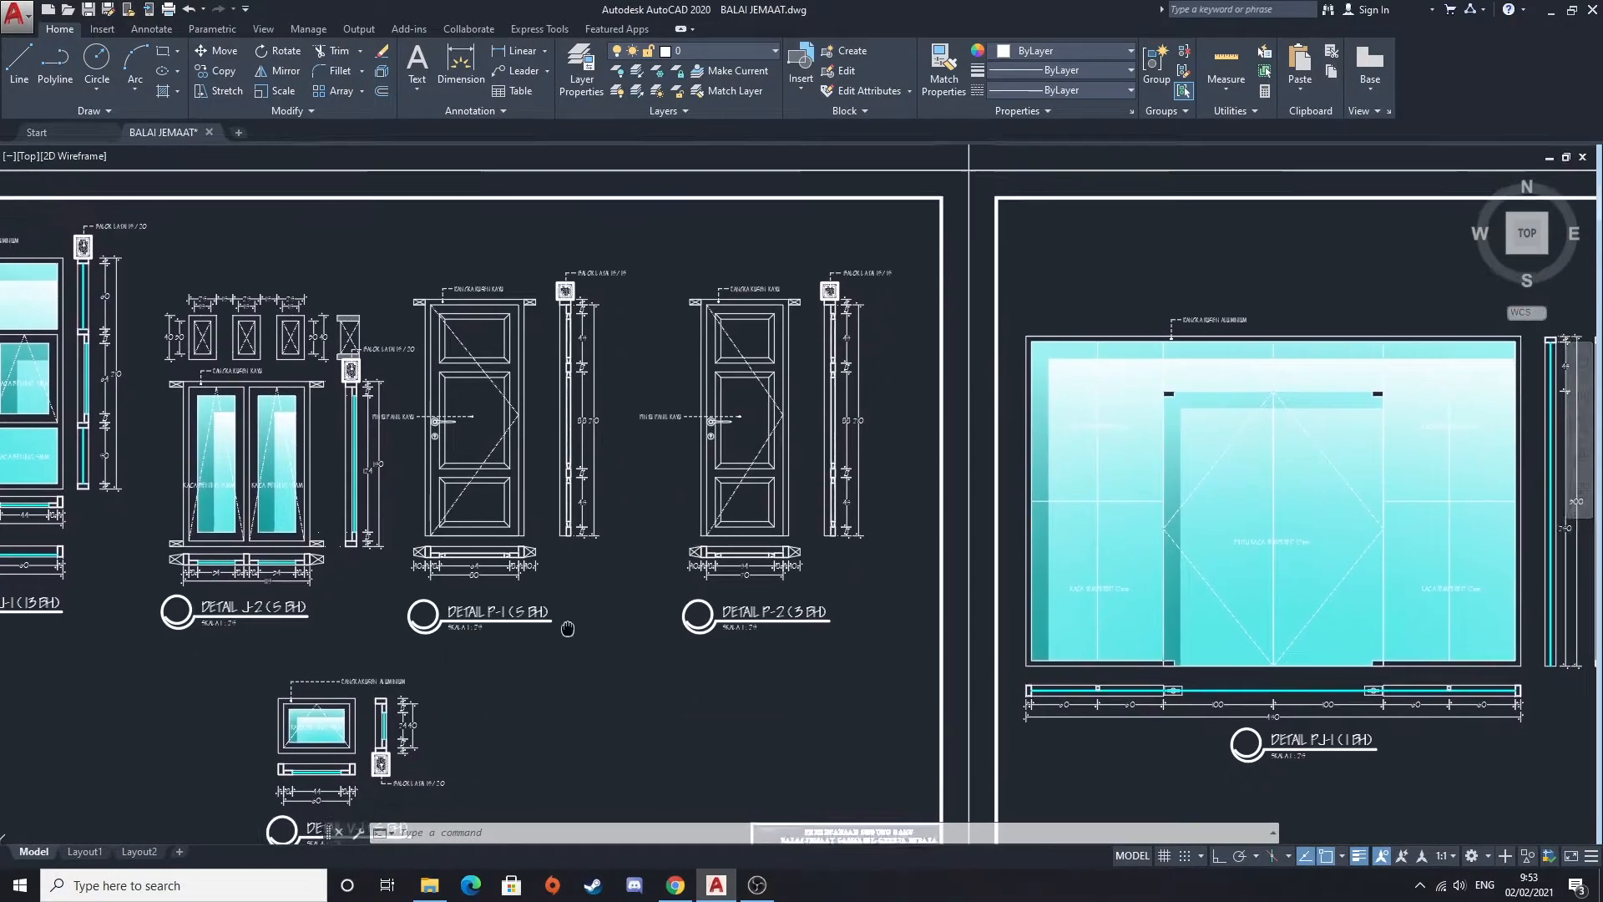
{"action": "scroll", "coordinate": [686, 639], "scroll_direction": "down", "scroll_amount": 2}
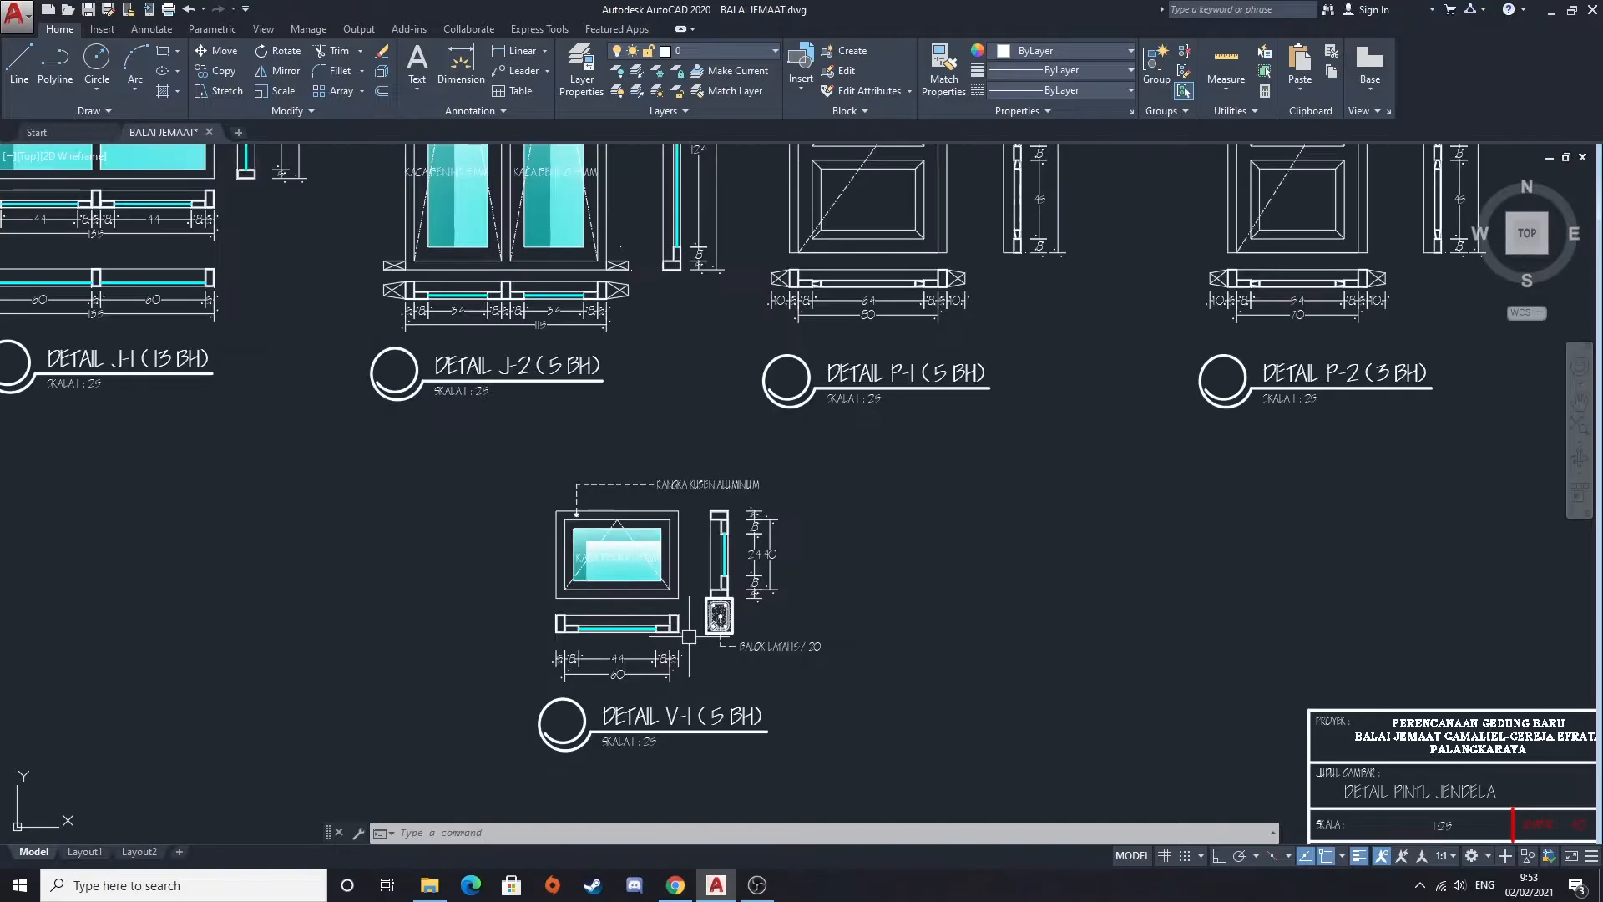
{"action": "scroll", "coordinate": [689, 618], "scroll_direction": "up", "scroll_amount": 4}
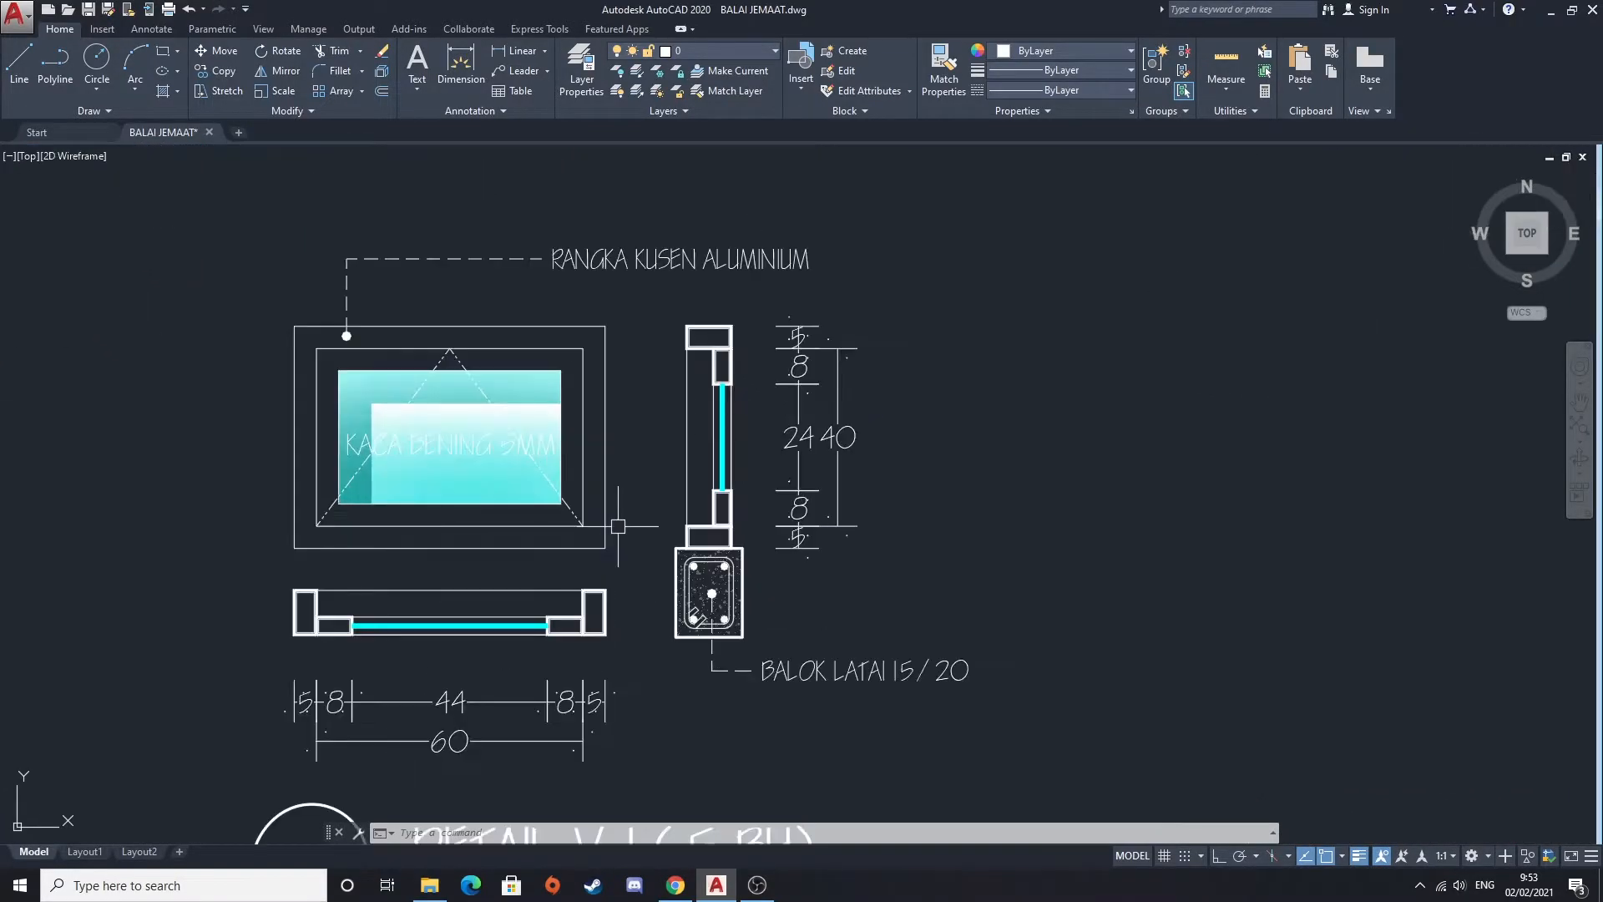
{"action": "scroll", "coordinate": [624, 514], "scroll_direction": "down", "scroll_amount": 6}
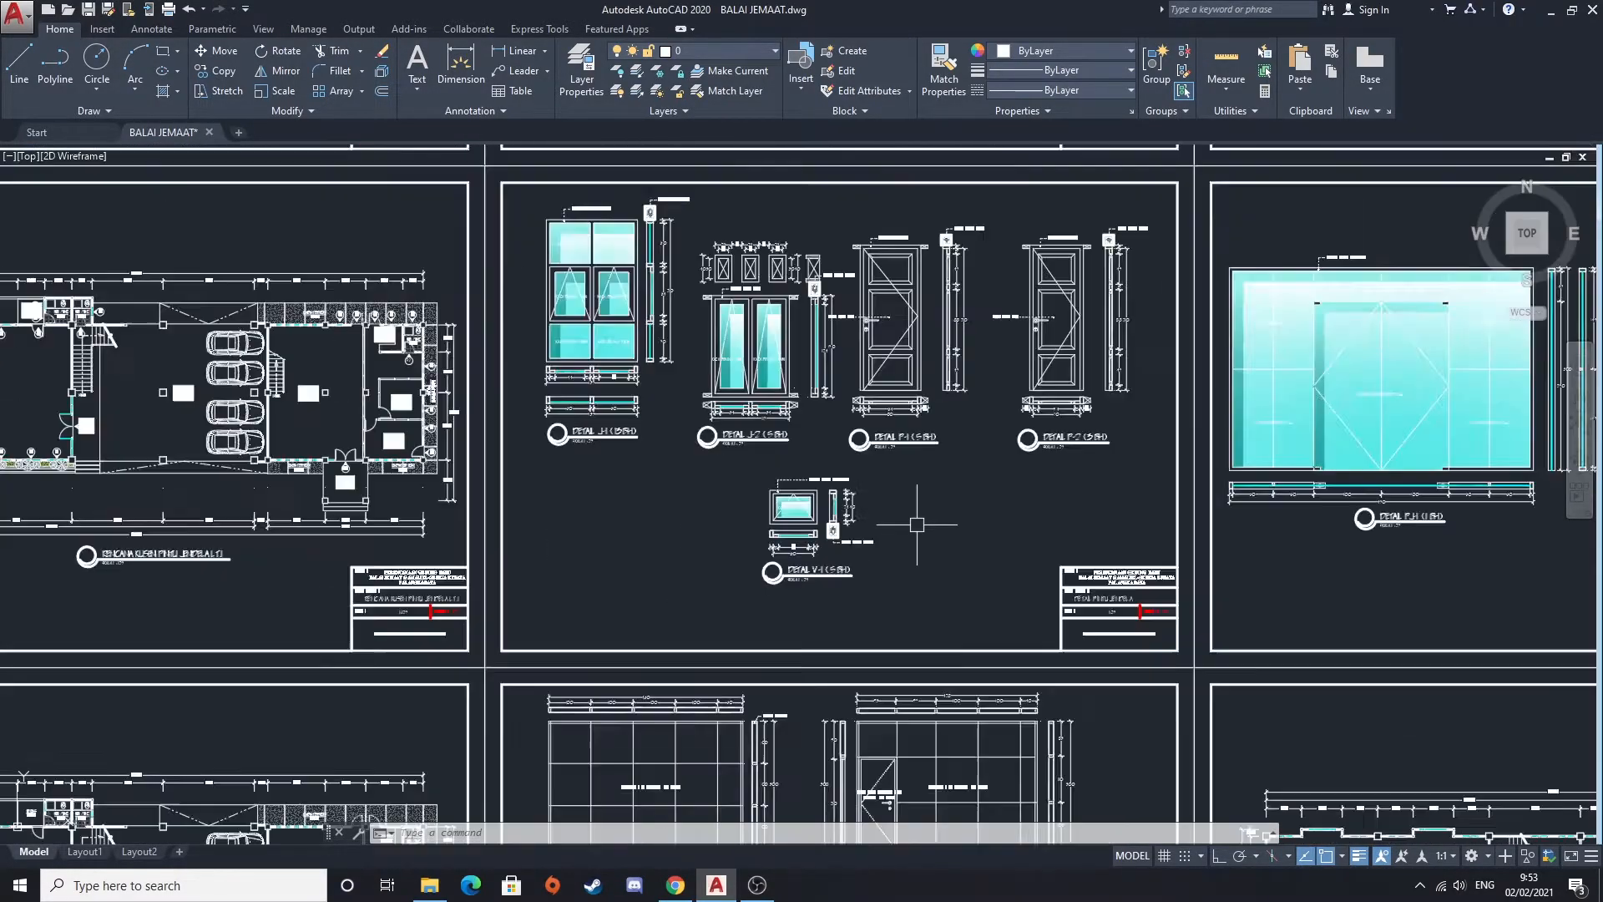
Examine the DETAIL PJ-1 and PJ-2 tempered-glass door and window frame drawings
{"action": "scroll", "coordinate": [1028, 555], "scroll_direction": "up", "scroll_amount": 4}
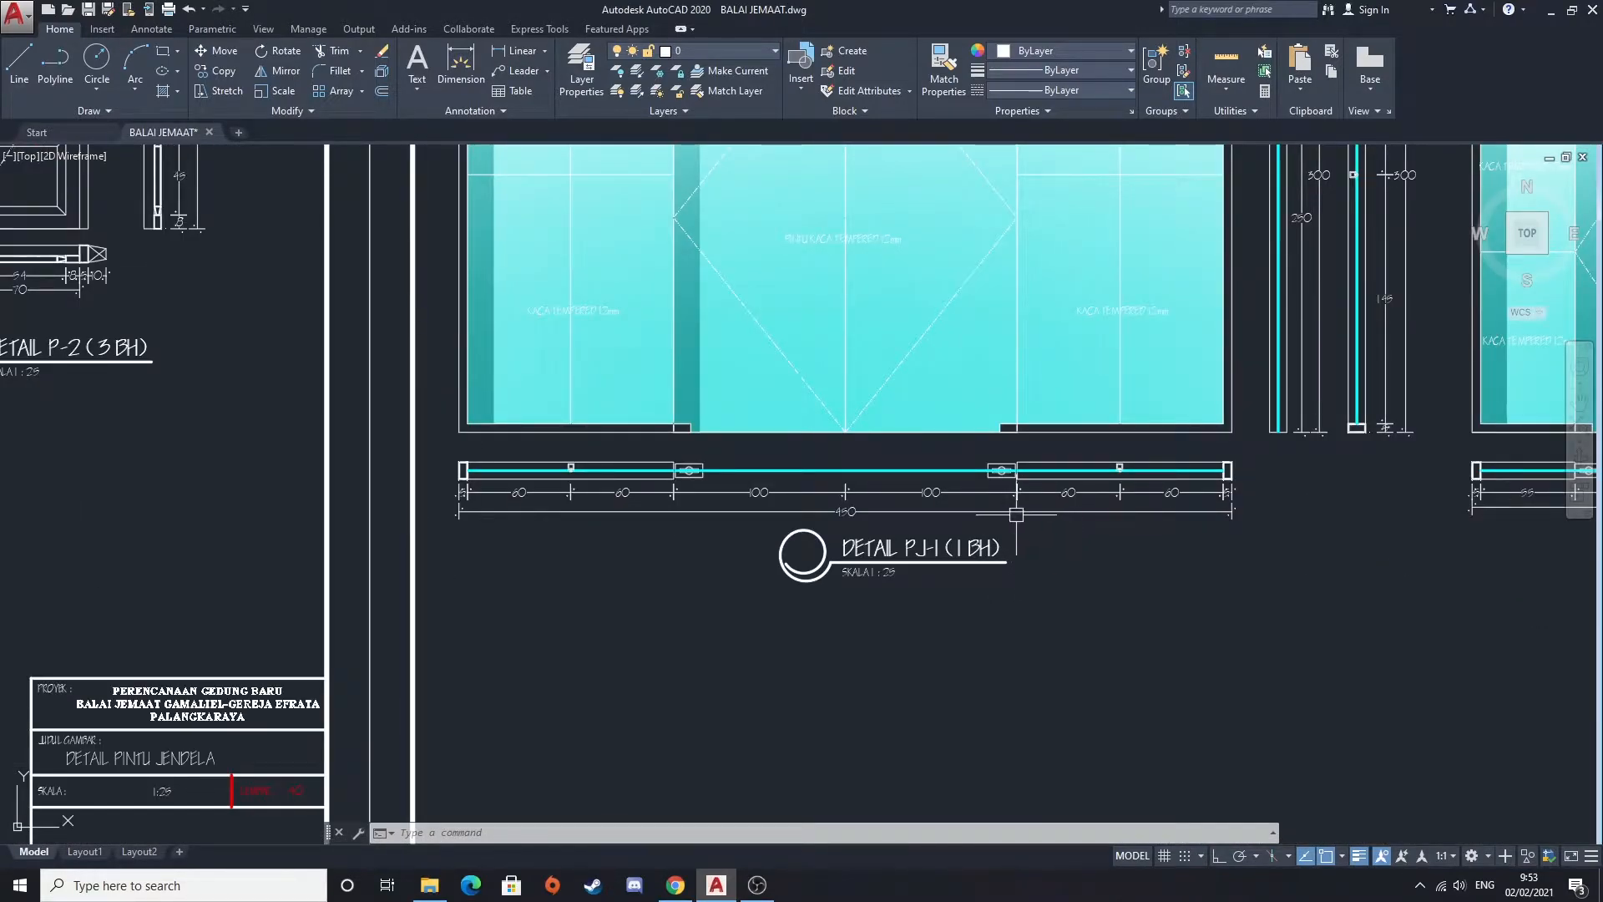
{"action": "middle_click_drag", "start_coordinate": [1019, 516], "coordinate": [791, 610]}
{"action": "scroll", "coordinate": [788, 603], "scroll_direction": "up", "scroll_amount": 2}
{"action": "scroll", "coordinate": [751, 547], "scroll_direction": "down", "scroll_amount": 5}
{"action": "scroll", "coordinate": [652, 421], "scroll_direction": "up", "scroll_amount": 3}
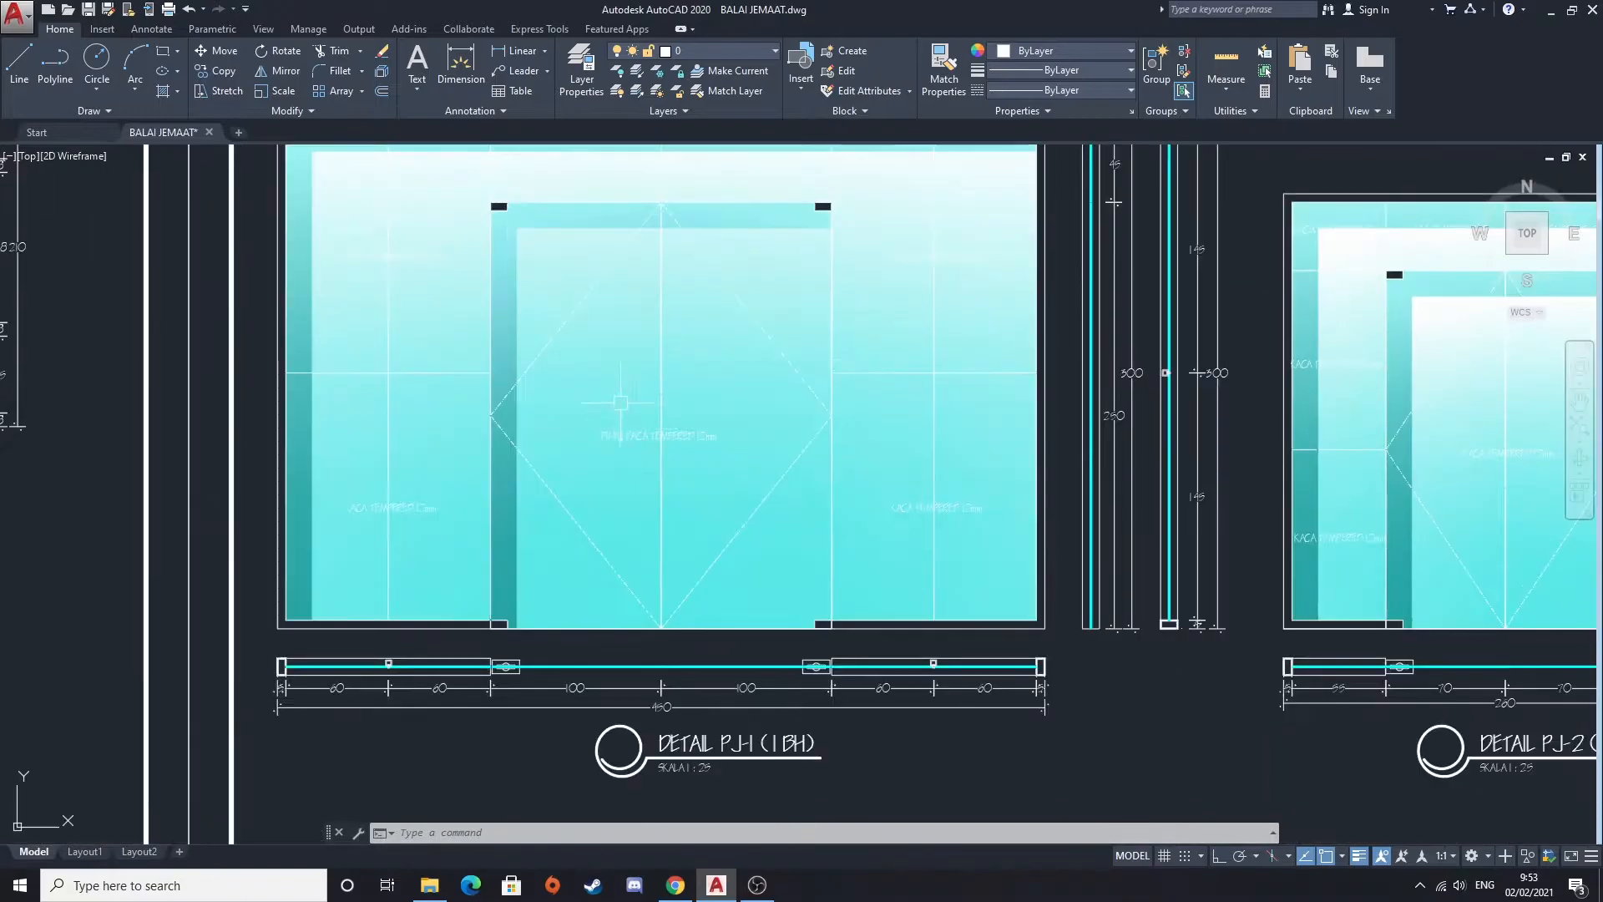
{"action": "scroll", "coordinate": [622, 400], "scroll_direction": "down", "scroll_amount": 2}
{"action": "scroll", "coordinate": [629, 371], "scroll_direction": "up", "scroll_amount": 2}
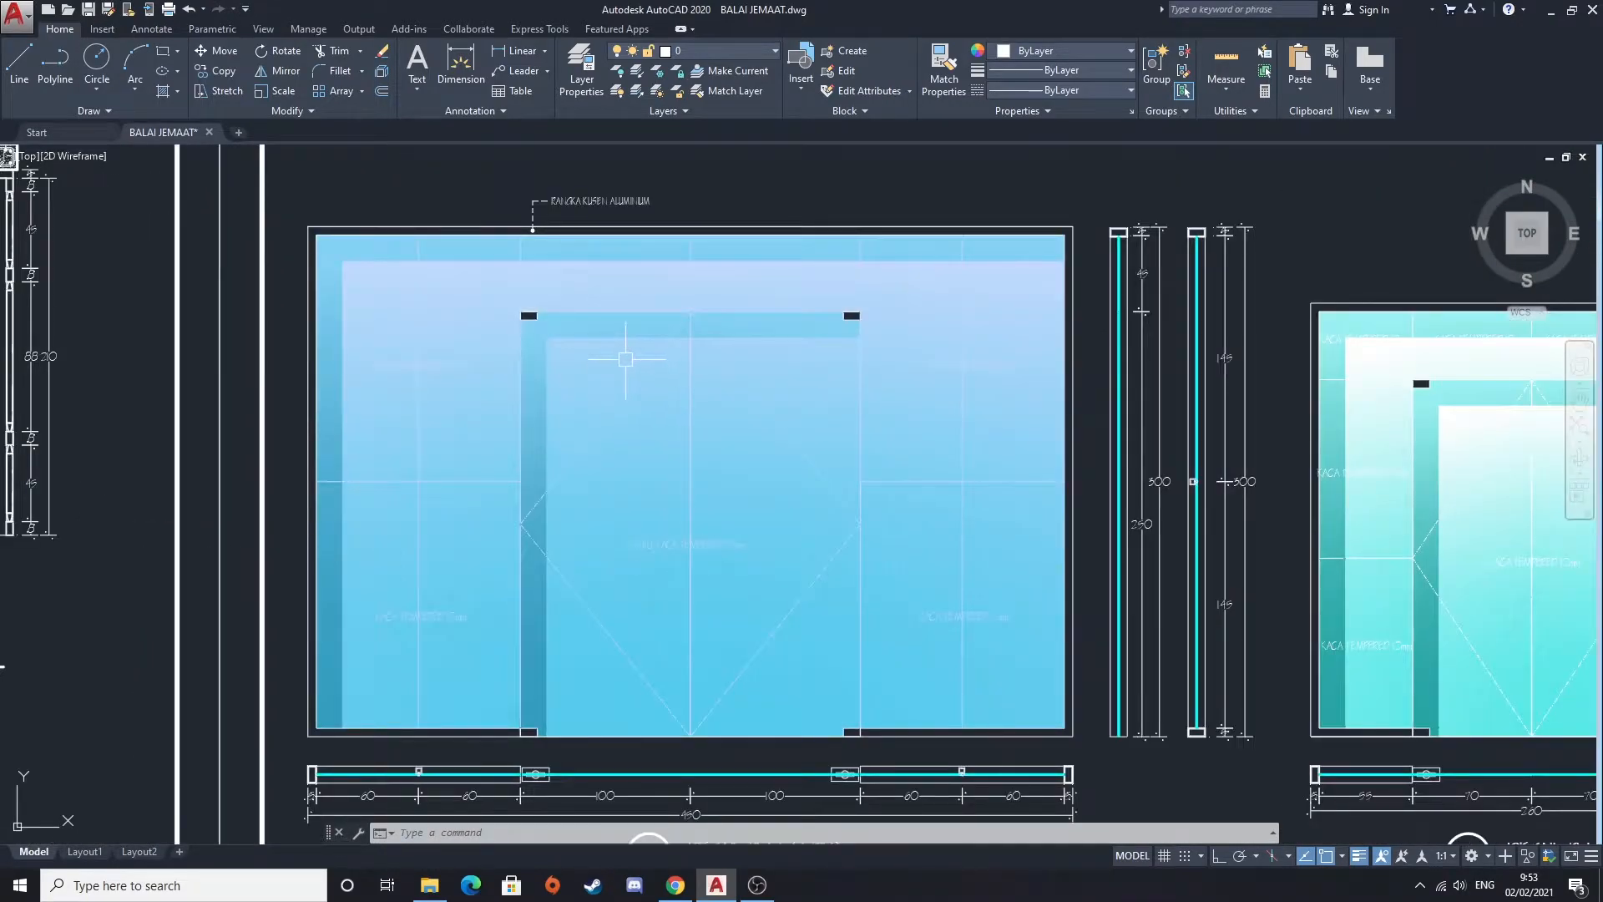
{"action": "scroll", "coordinate": [723, 431], "scroll_direction": "down", "scroll_amount": 2}
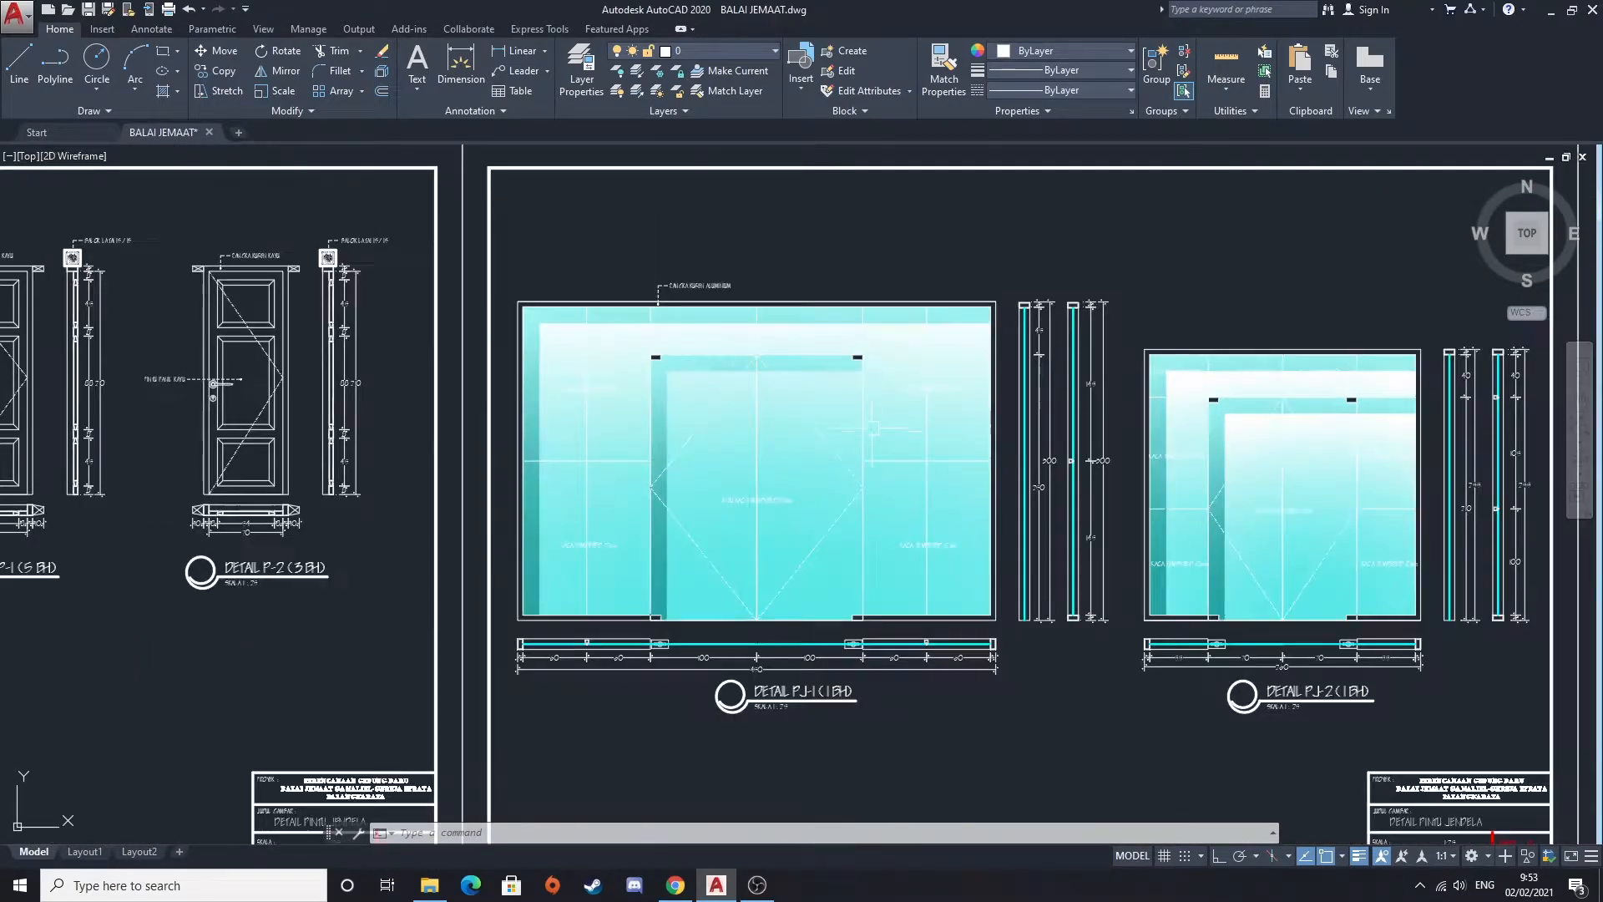
{"action": "mouse_move", "coordinate": [1459, 484]}
{"action": "middle_mouse_down"}
{"action": "mouse_move", "coordinate": [939, 483]}
{"action": "mouse_move", "coordinate": [766, 455]}
{"action": "middle_mouse_up"}
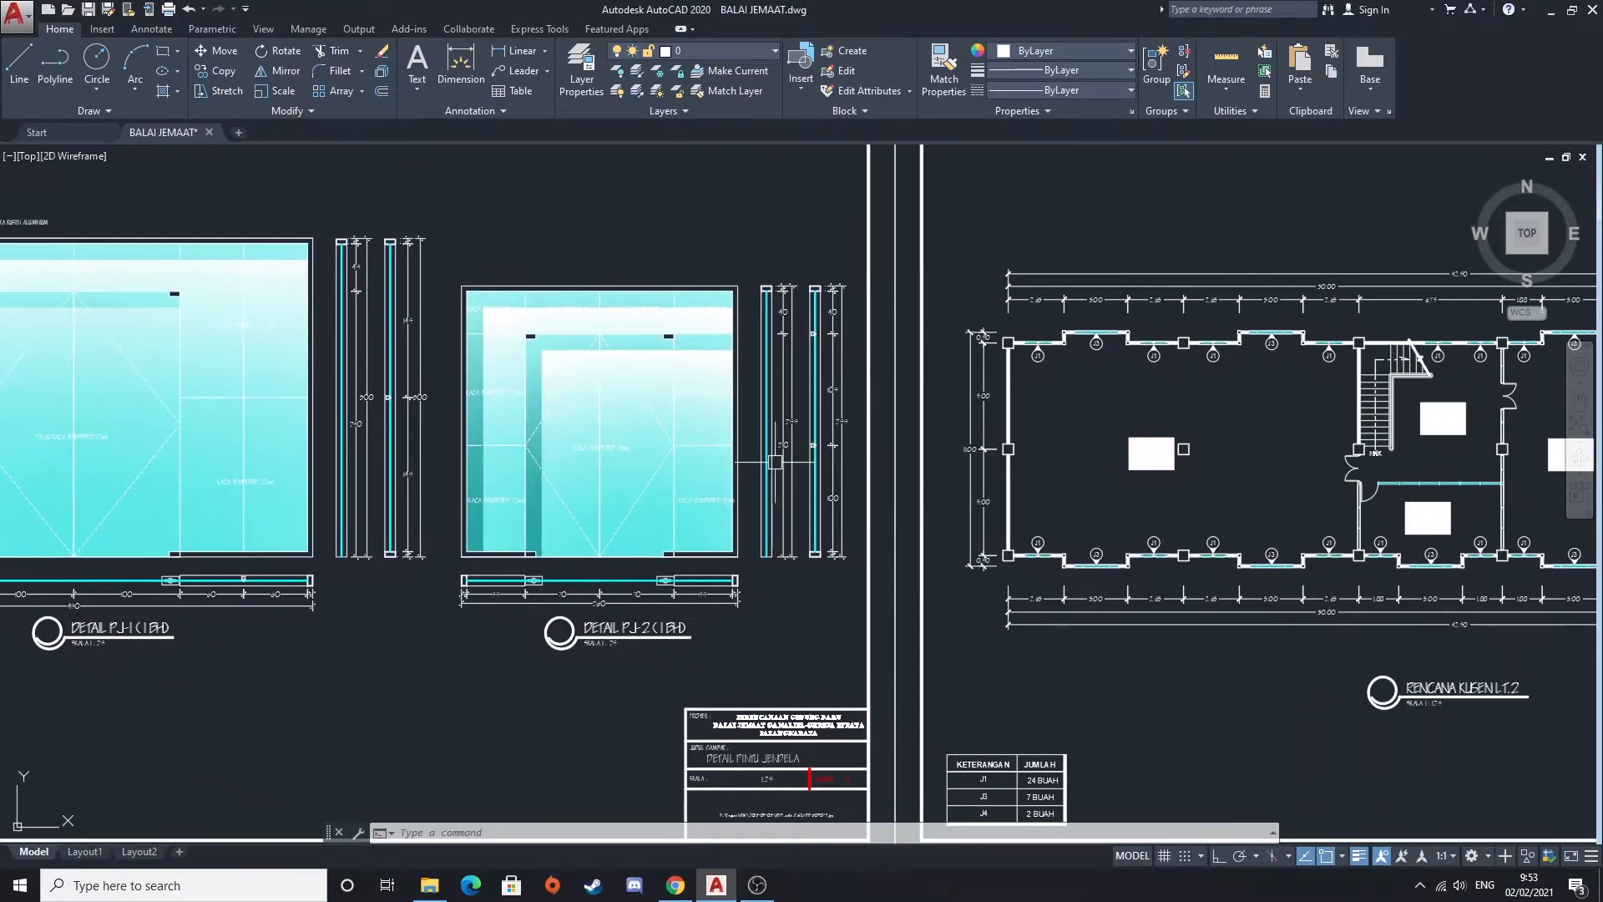
Examine the J1, J3 and J4 window tags and the KETERANGAN/JUMLAH schedule on the RENCANA KUSEN LT.2 plan
{"action": "middle_click_drag", "start_coordinate": [1096, 609], "coordinate": [727, 547]}
{"action": "middle_click_drag", "start_coordinate": [1060, 609], "coordinate": [821, 637]}
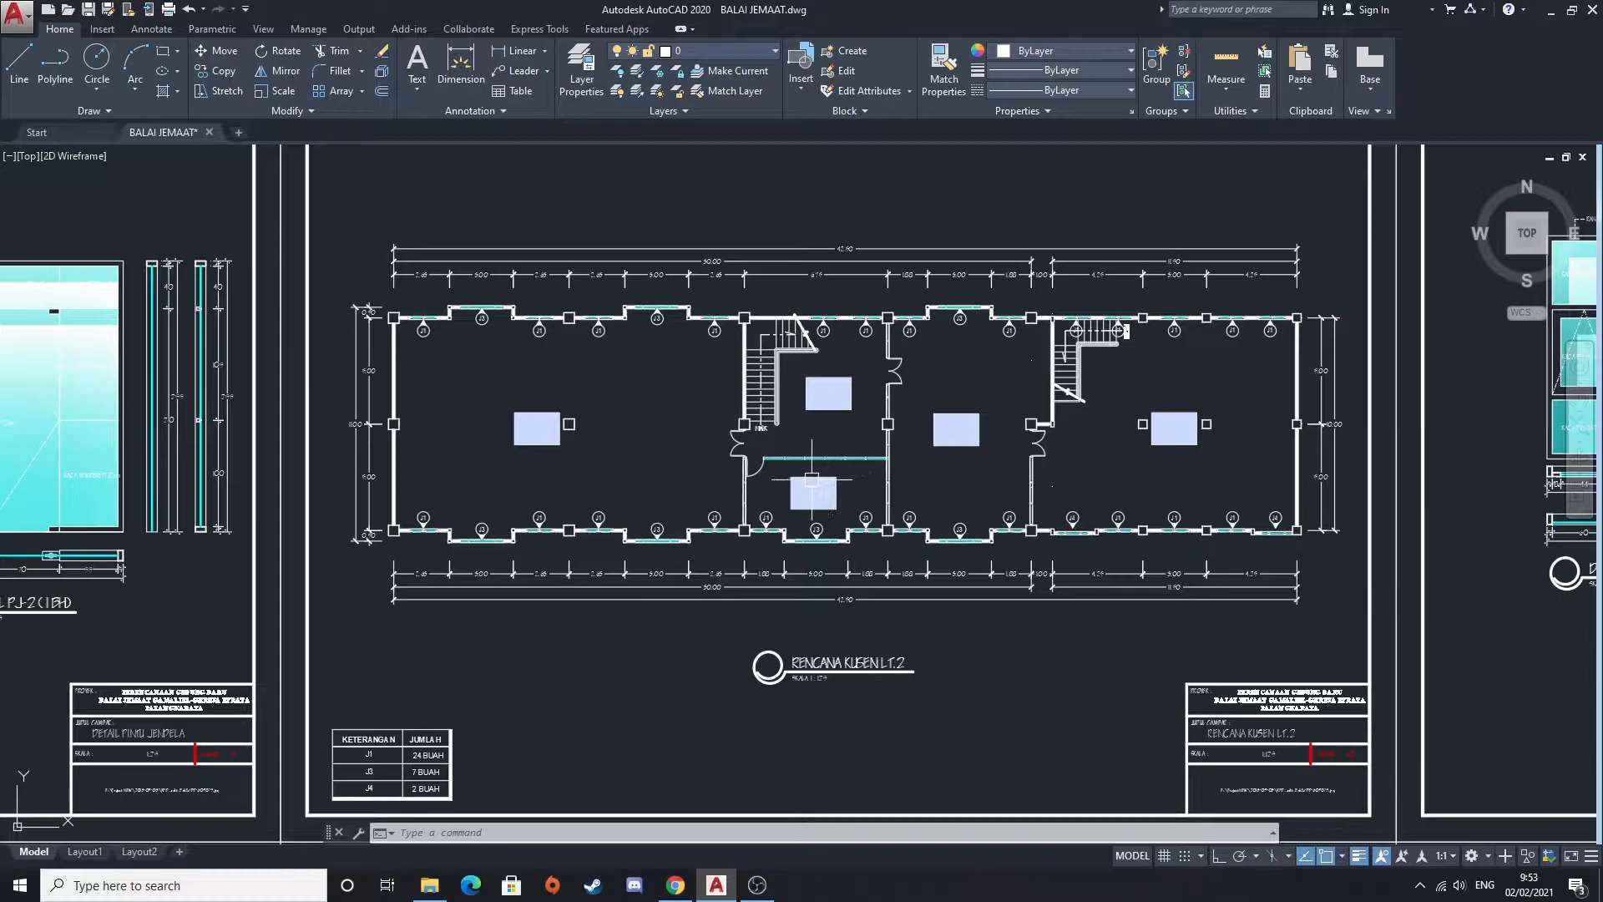
{"action": "middle_click_drag", "start_coordinate": [810, 454], "coordinate": [755, 480]}
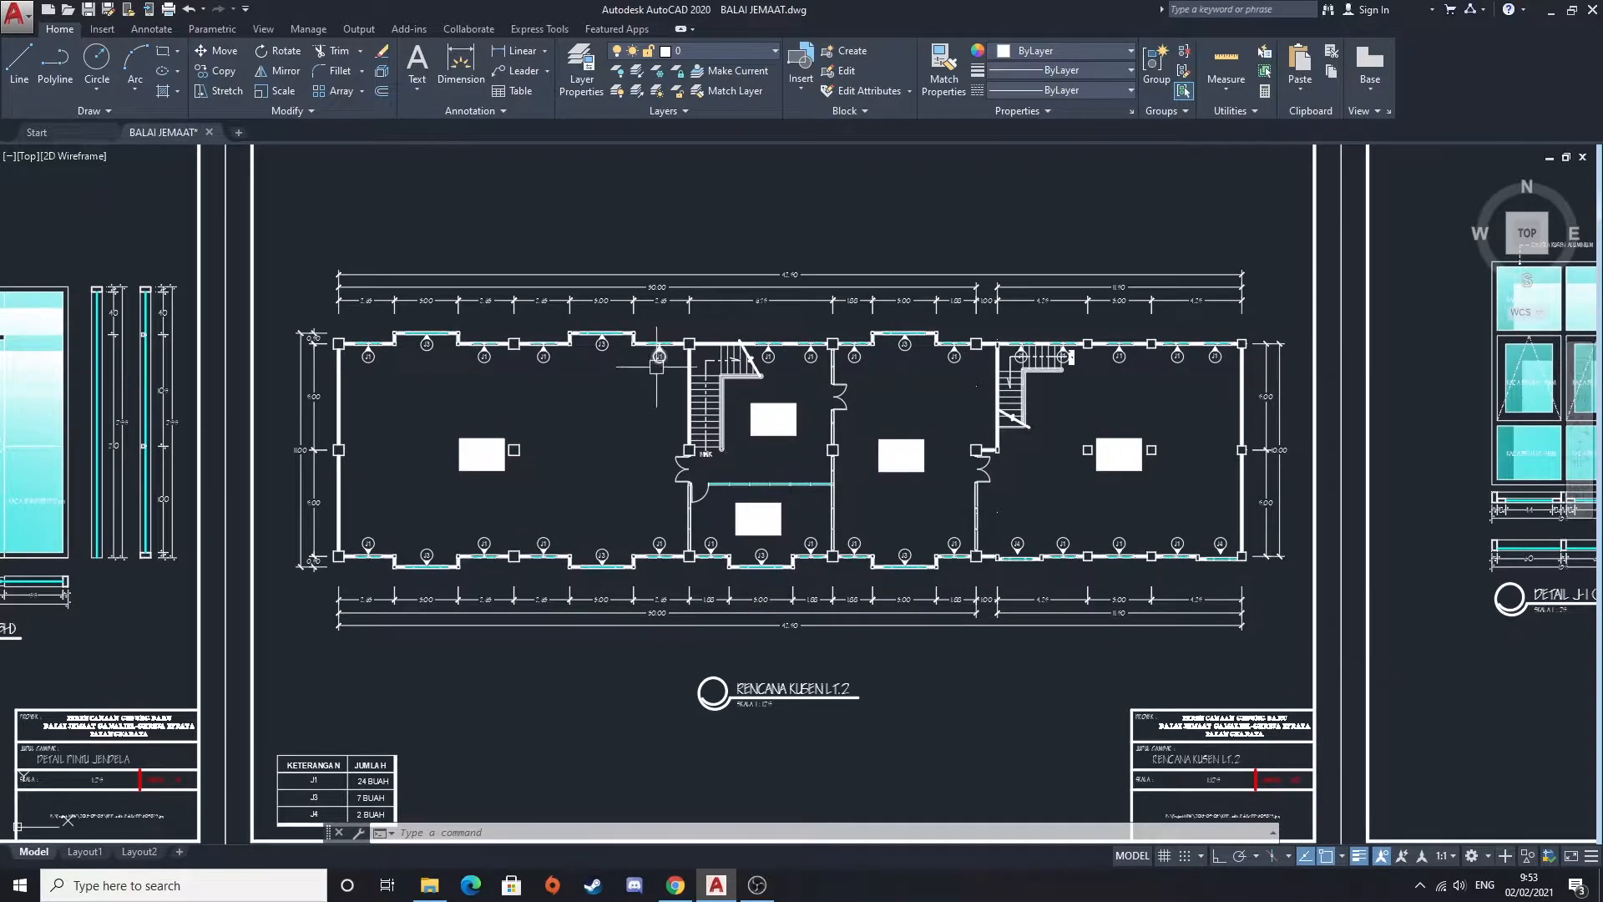
{"action": "scroll", "coordinate": [383, 473], "scroll_direction": "up", "scroll_amount": 4}
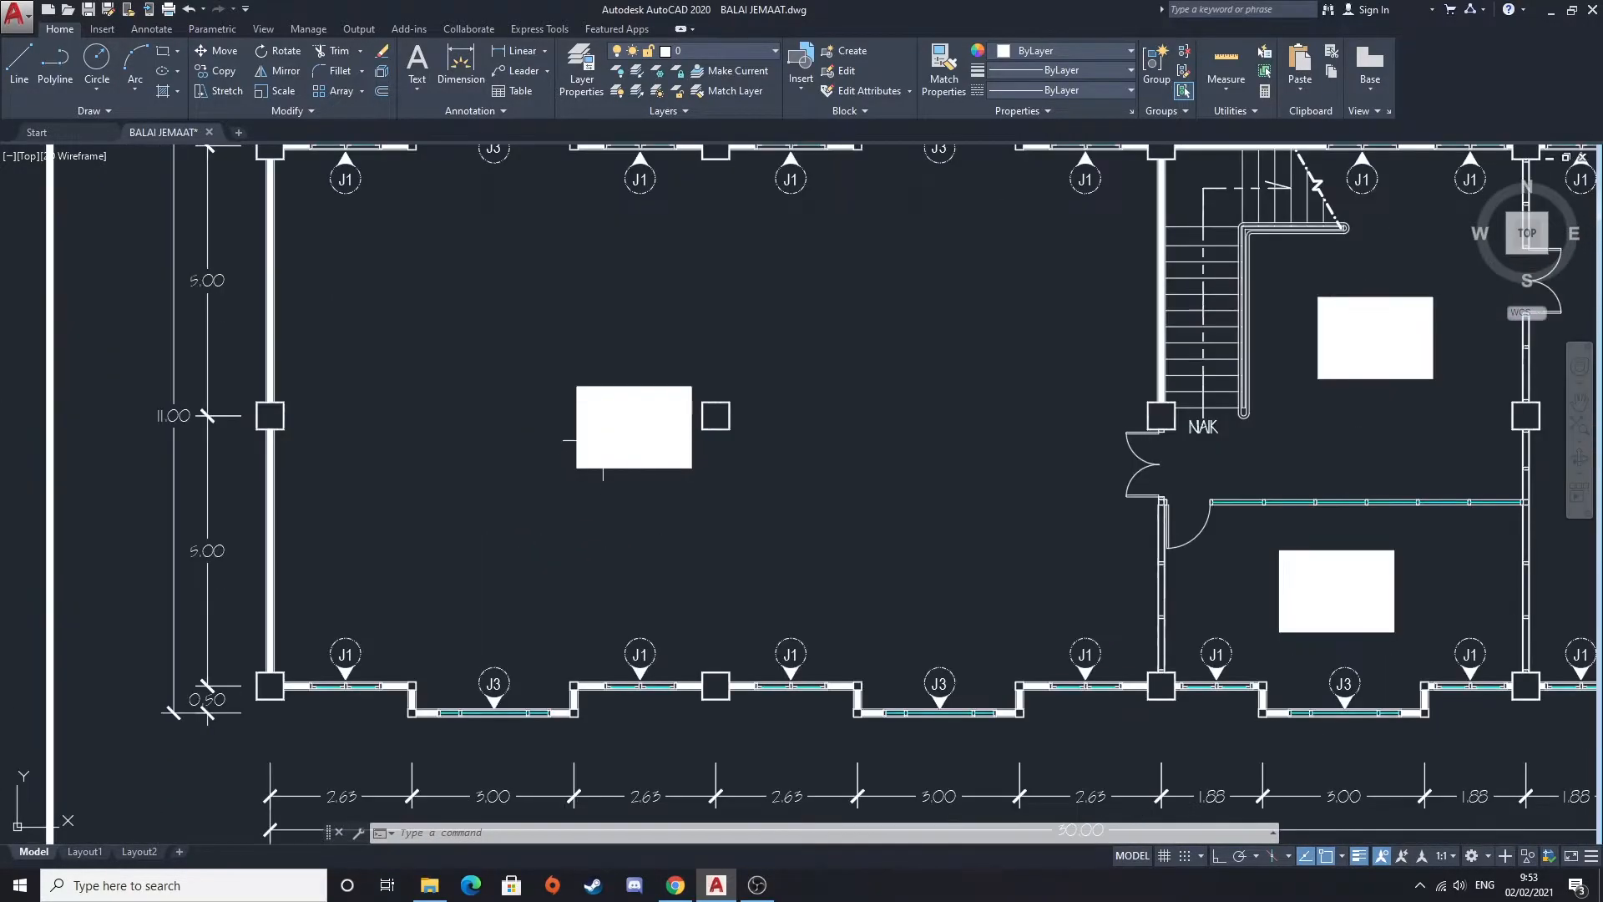
{"action": "scroll", "coordinate": [650, 315], "scroll_direction": "down", "scroll_amount": 5}
{"action": "scroll", "coordinate": [650, 315], "scroll_direction": "up", "scroll_amount": 4}
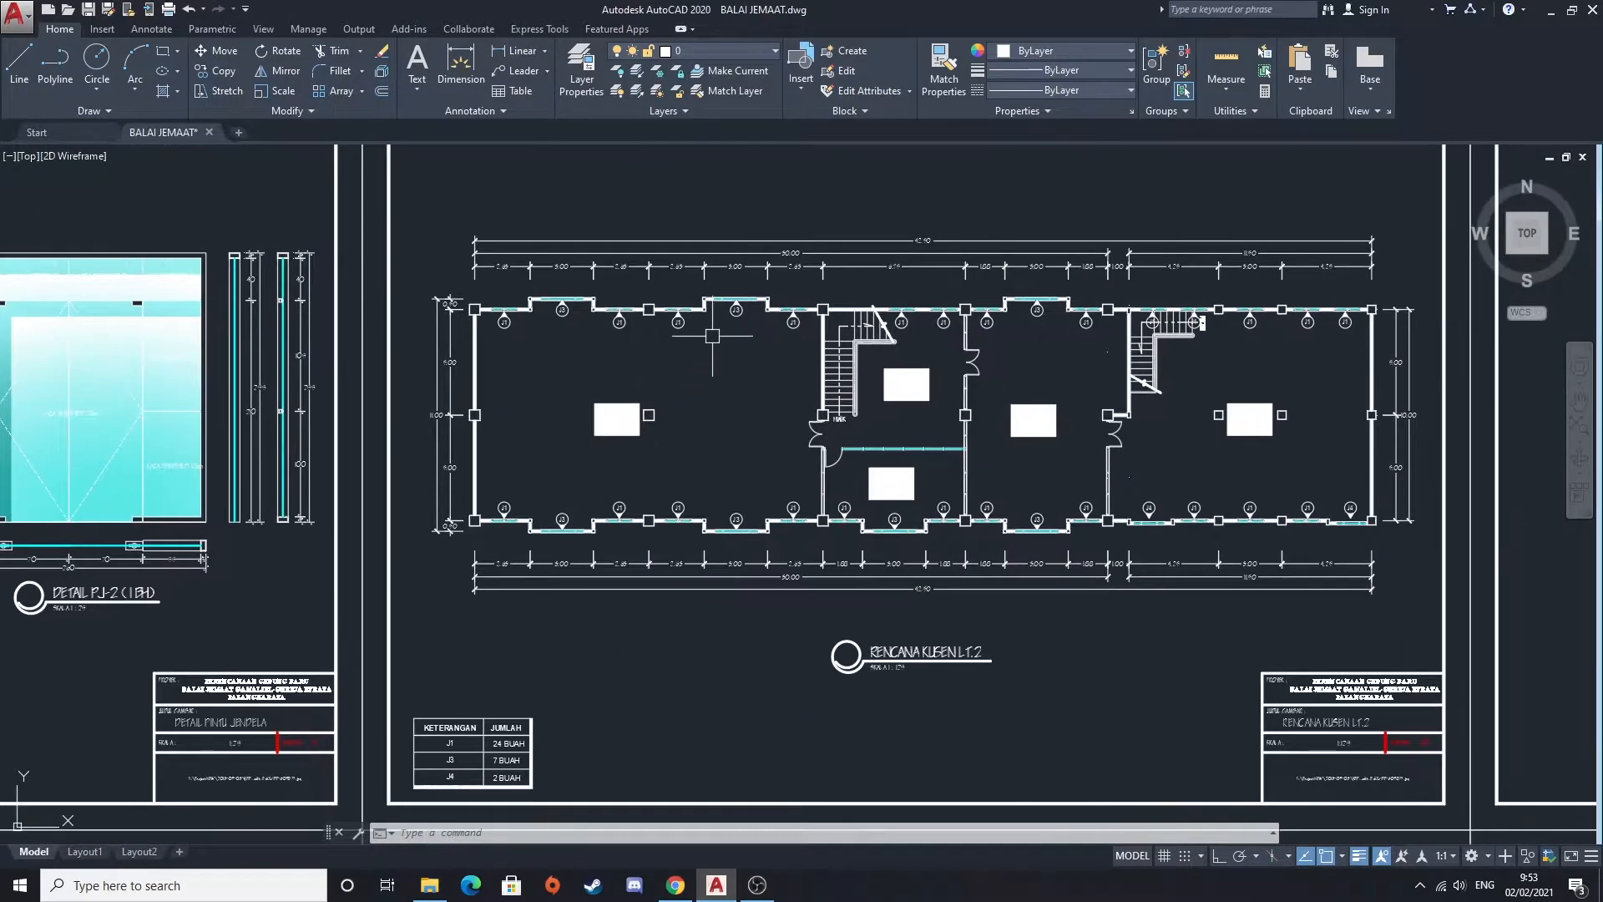
{"action": "middle_click_drag", "start_coordinate": [692, 469], "coordinate": [574, 302]}
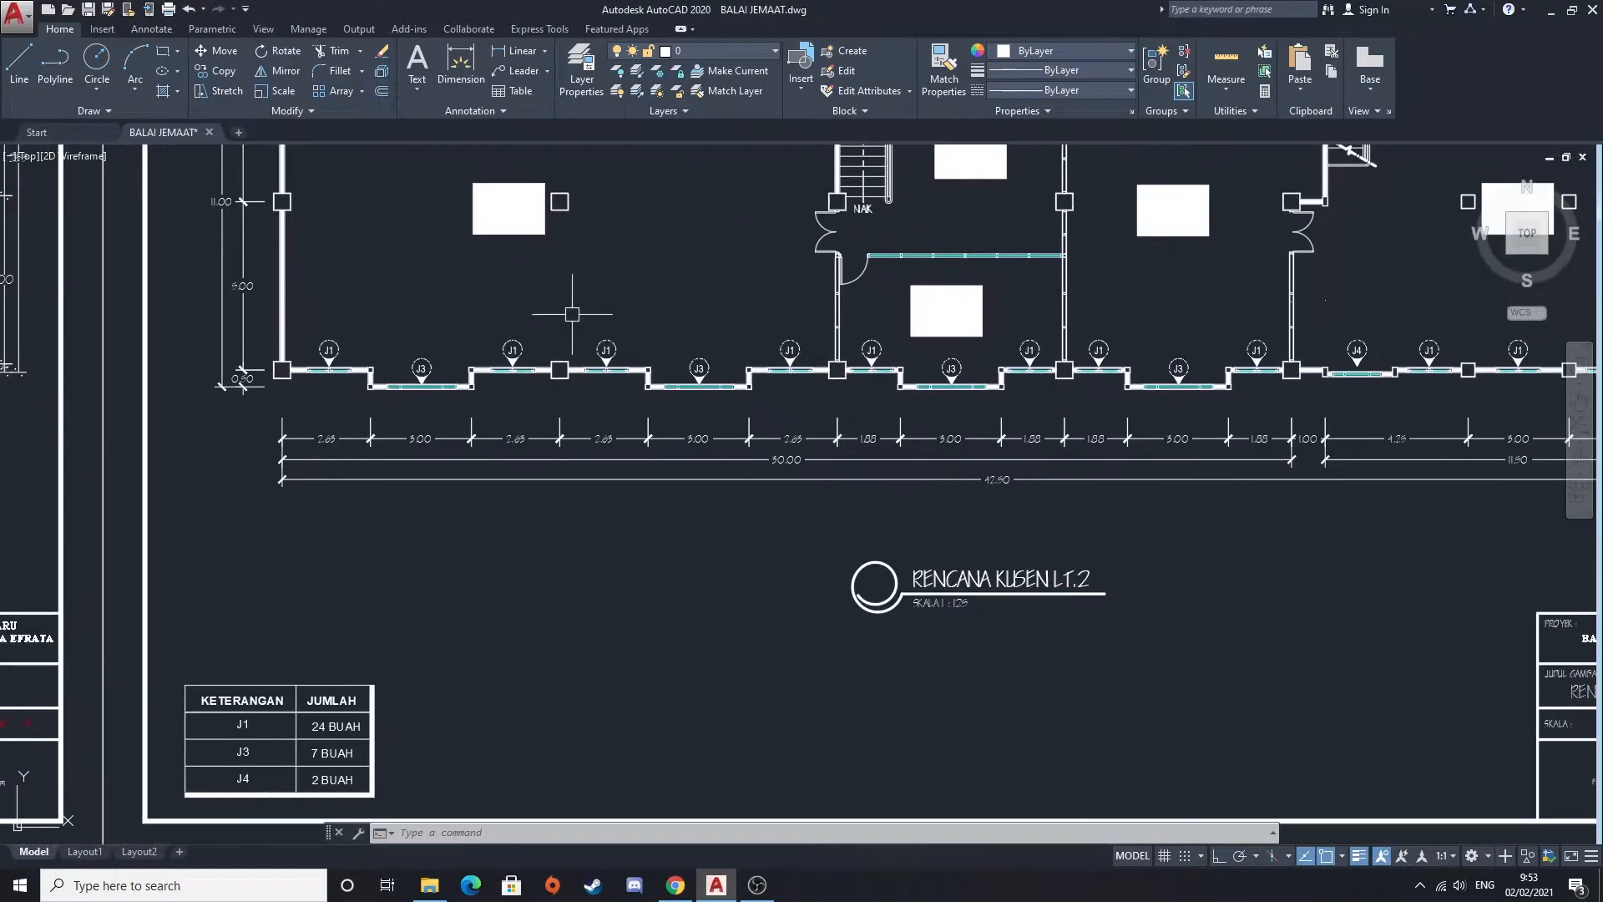
Examine the J-1, J-3 and J-4 window details on the sheet following the second-floor frame plan
{"action": "scroll", "coordinate": [372, 675], "scroll_direction": "down", "scroll_amount": 5}
{"action": "middle_click_drag", "start_coordinate": [1164, 560], "coordinate": [734, 560]}
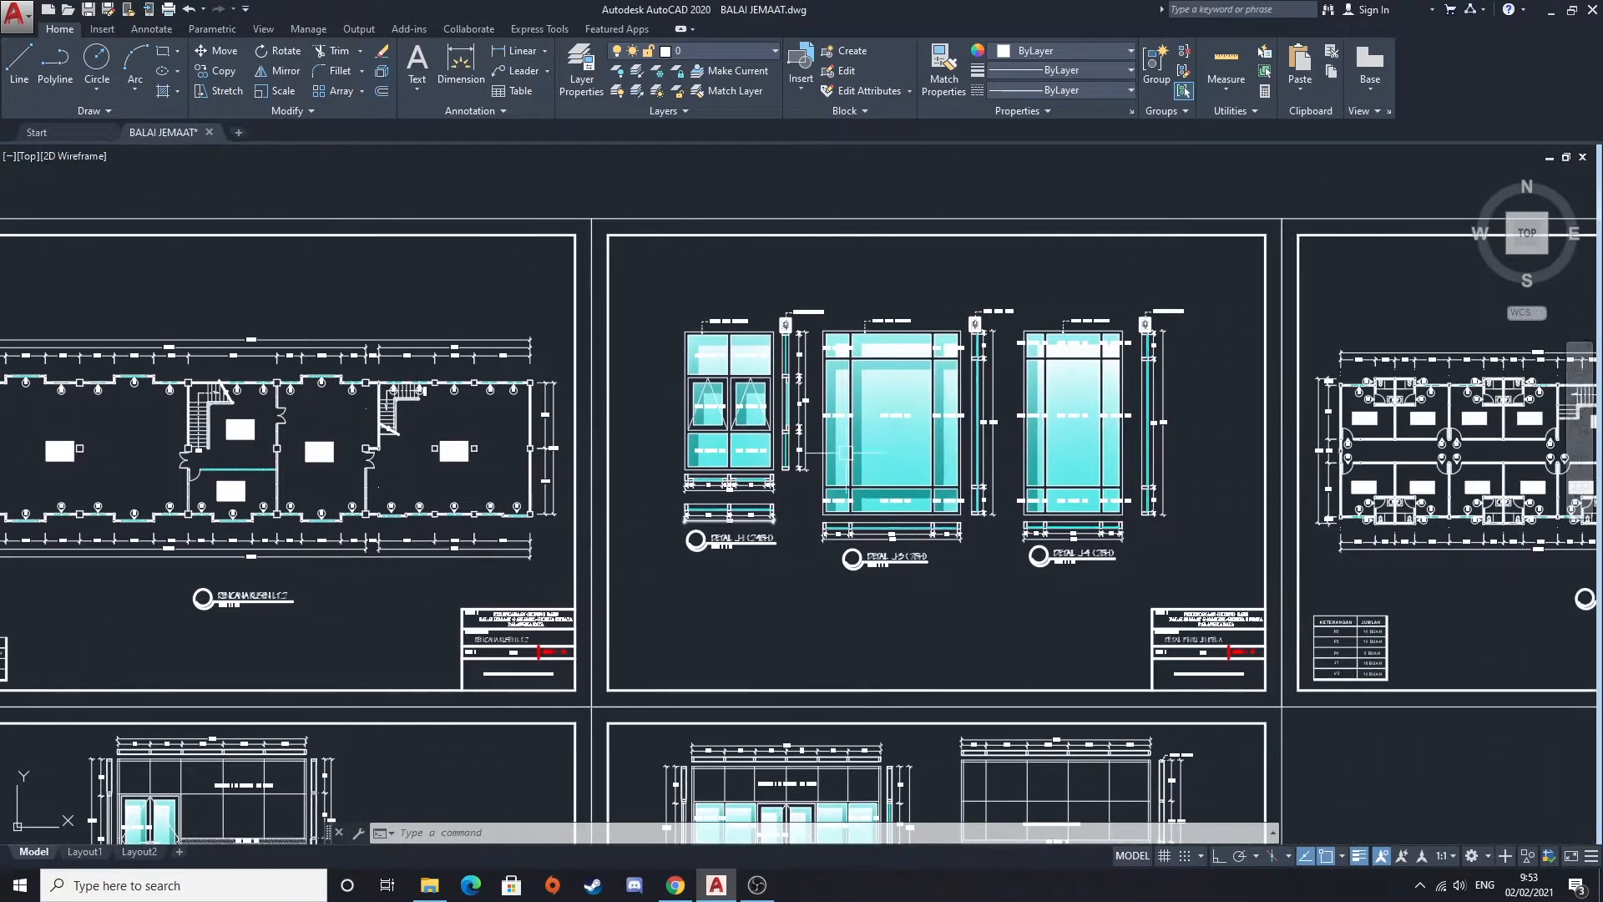
{"action": "scroll", "coordinate": [735, 560], "scroll_direction": "up", "scroll_amount": 4}
{"action": "scroll", "coordinate": [884, 412], "scroll_direction": "up", "scroll_amount": 2}
{"action": "scroll", "coordinate": [877, 451], "scroll_direction": "down", "scroll_amount": 2}
Examine the room door and window tags and the frame schedule on the RENCANA KUSEN LT.3 plan
{"action": "middle_click_drag", "start_coordinate": [1396, 518], "coordinate": [484, 513]}
{"action": "middle_click_drag", "start_coordinate": [1147, 625], "coordinate": [1039, 641]}
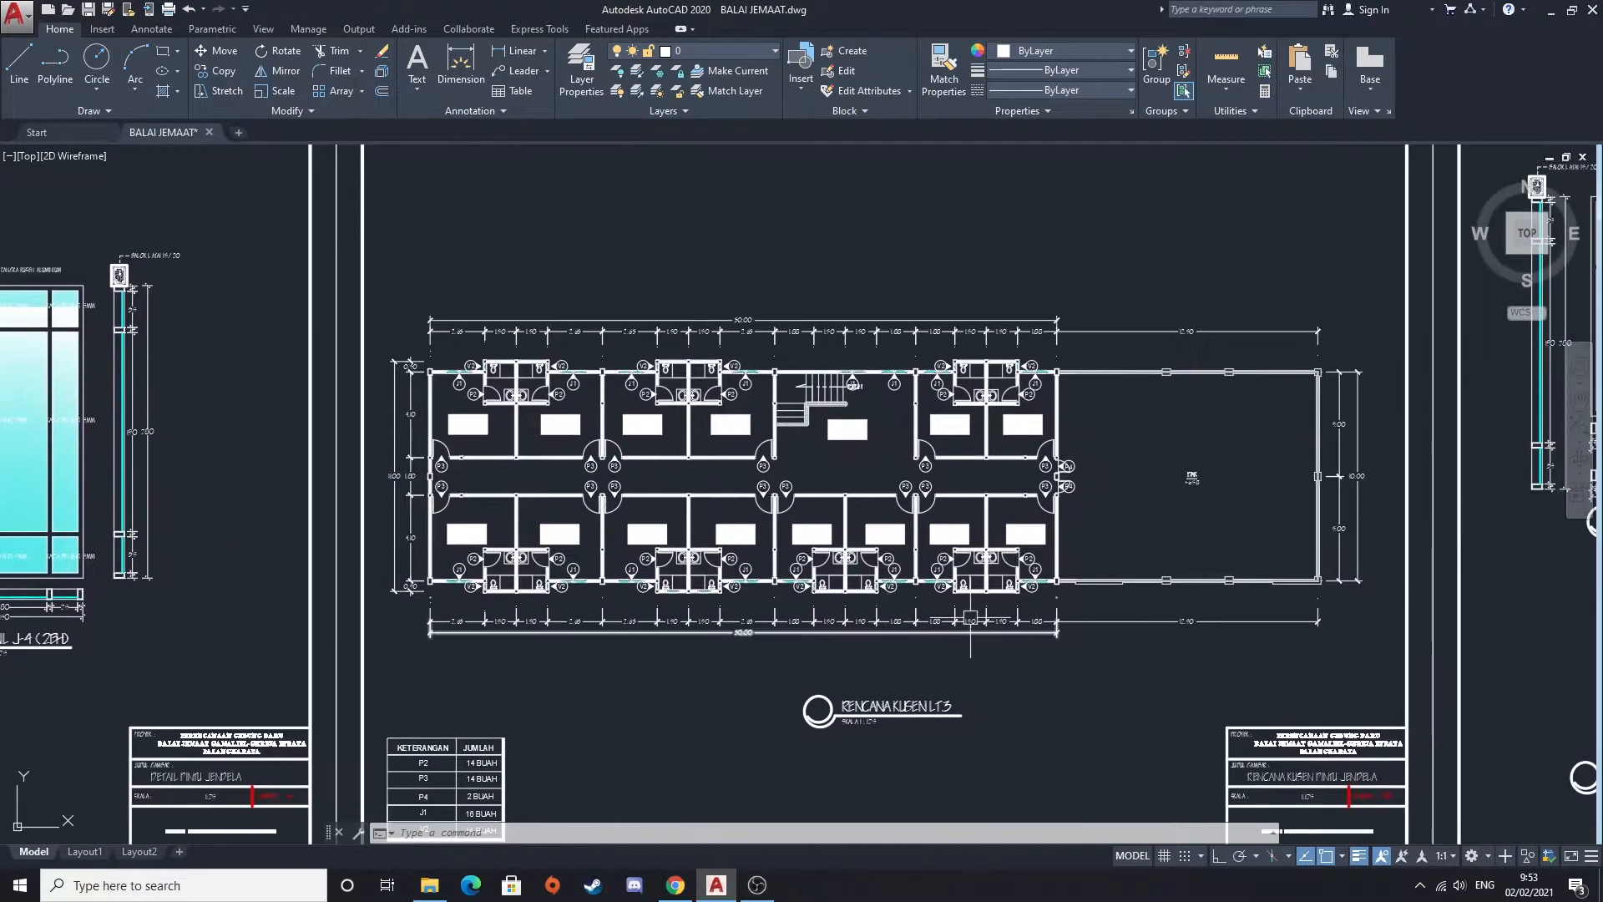
{"action": "middle_click_drag", "start_coordinate": [1381, 584], "coordinate": [746, 592]}
{"action": "middle_click_drag", "start_coordinate": [592, 506], "coordinate": [952, 522]}
{"action": "middle_click_drag", "start_coordinate": [1080, 544], "coordinate": [1059, 414]}
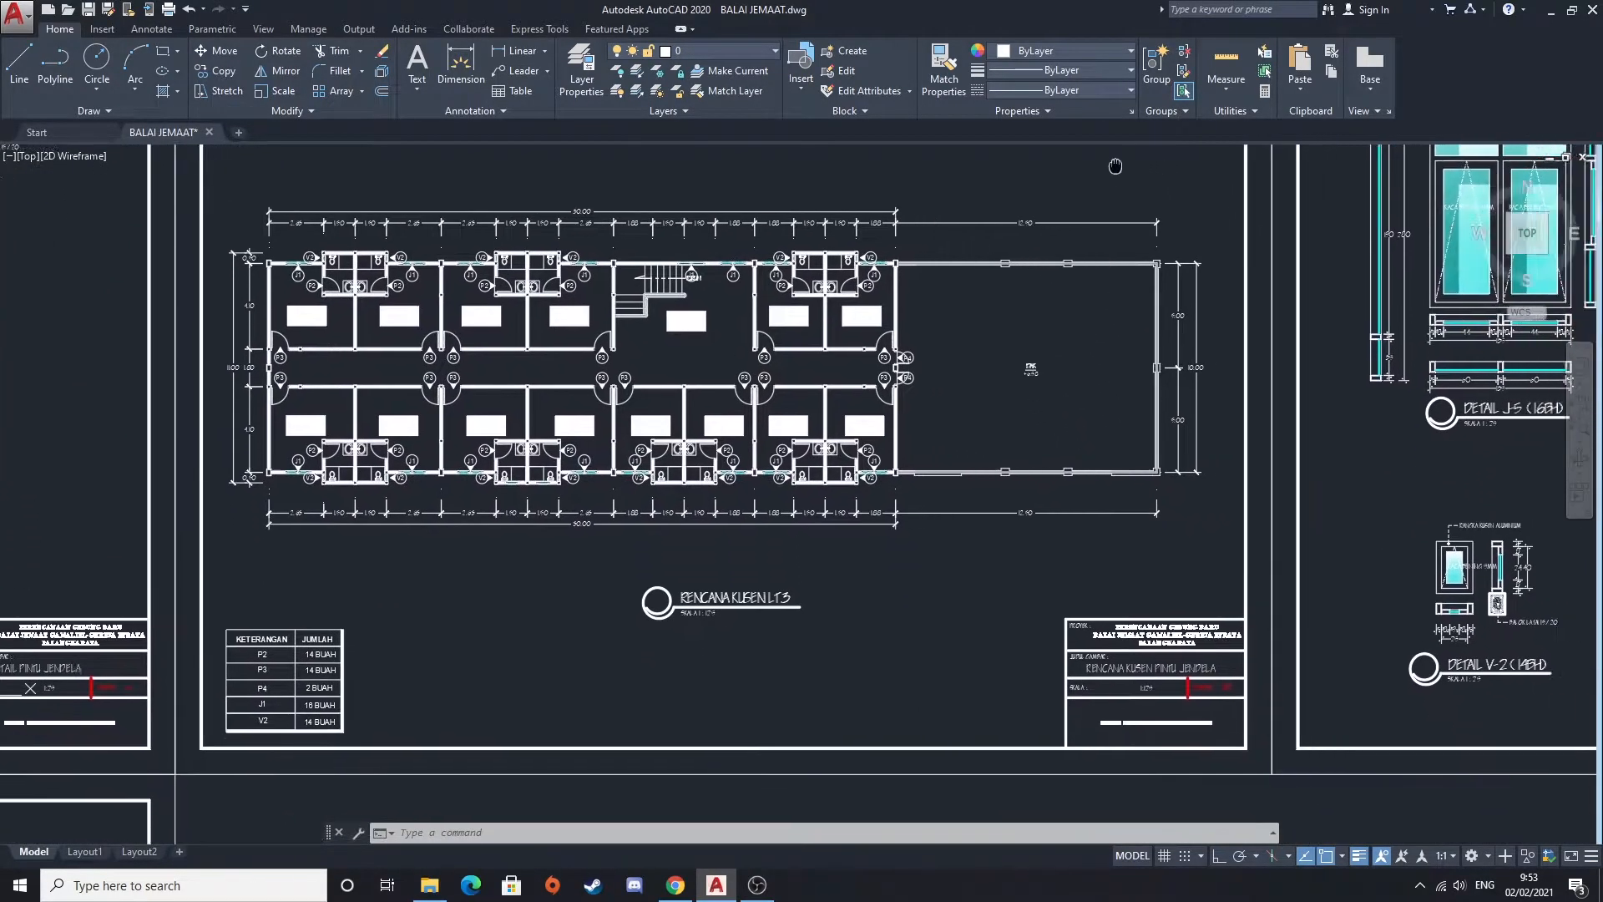
Examine the DETAIL J-5 and V-2 windows and the P-2 and P-3 door details for the third floor
{"action": "middle_click_drag", "start_coordinate": [1194, 184], "coordinate": [710, 251]}
{"action": "mouse_move", "coordinate": [1197, 486]}
{"action": "middle_mouse_down"}
{"action": "mouse_move", "coordinate": [1229, 517]}
{"action": "mouse_move", "coordinate": [641, 524]}
{"action": "middle_mouse_up"}
{"action": "mouse_move", "coordinate": [783, 601]}
{"action": "middle_mouse_down"}
{"action": "mouse_move", "coordinate": [728, 531]}
{"action": "mouse_move", "coordinate": [853, 597]}
{"action": "middle_mouse_up"}
{"action": "scroll", "coordinate": [733, 526], "scroll_direction": "up", "scroll_amount": 2}
{"action": "middle_click_drag", "start_coordinate": [627, 565], "coordinate": [827, 603]}
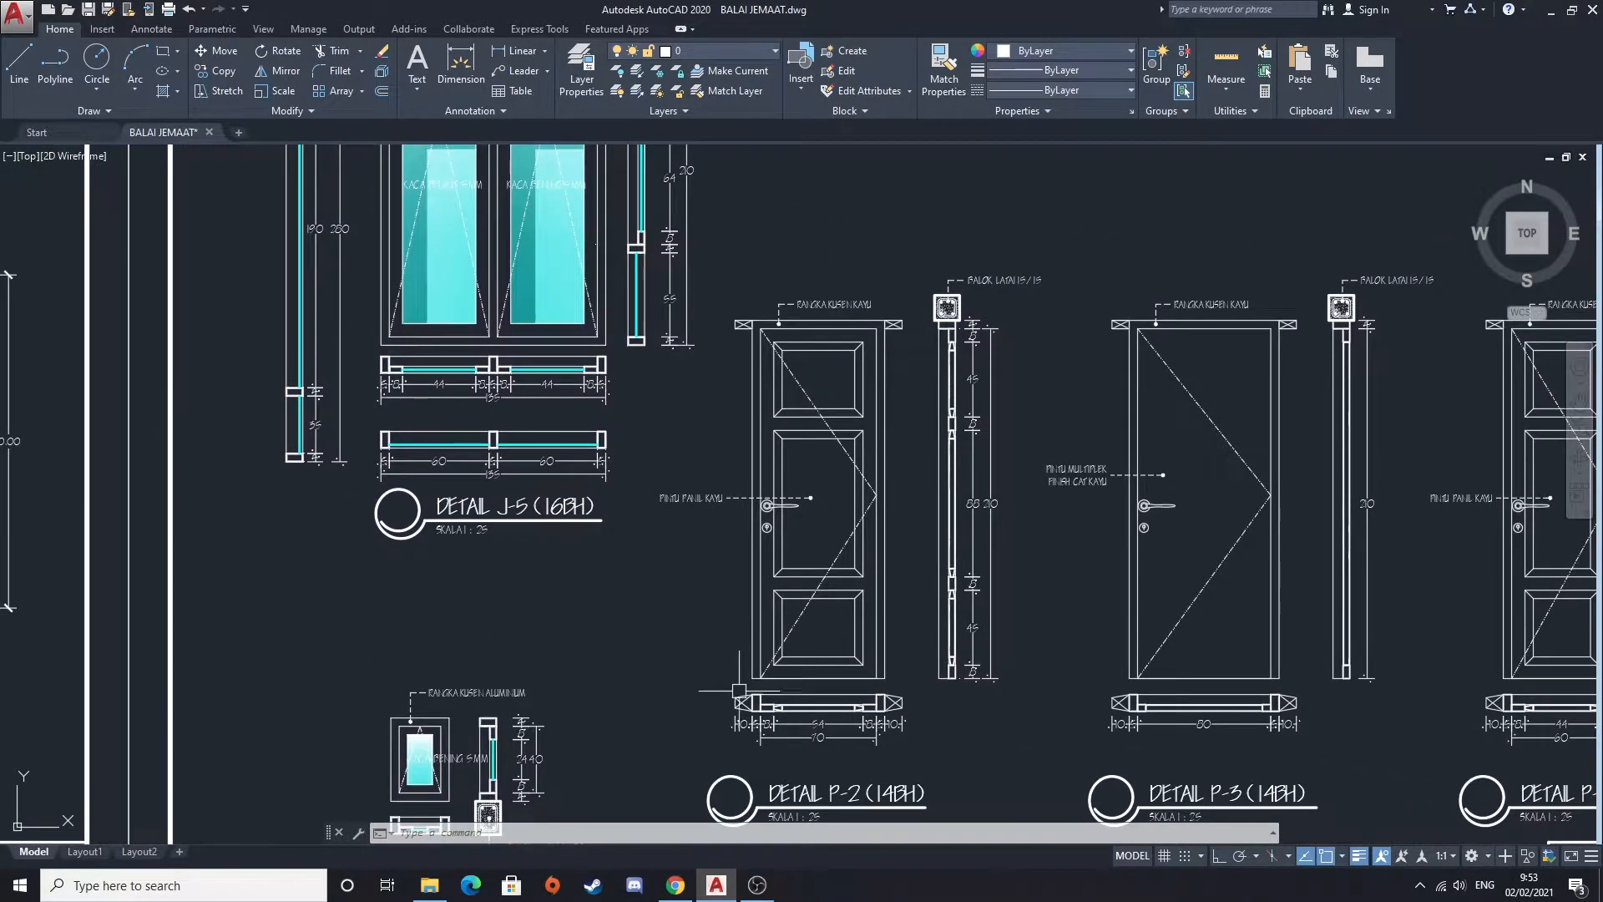
{"action": "left_click", "coordinate": [754, 887]}
{"action": "left_click", "coordinate": [755, 887]}
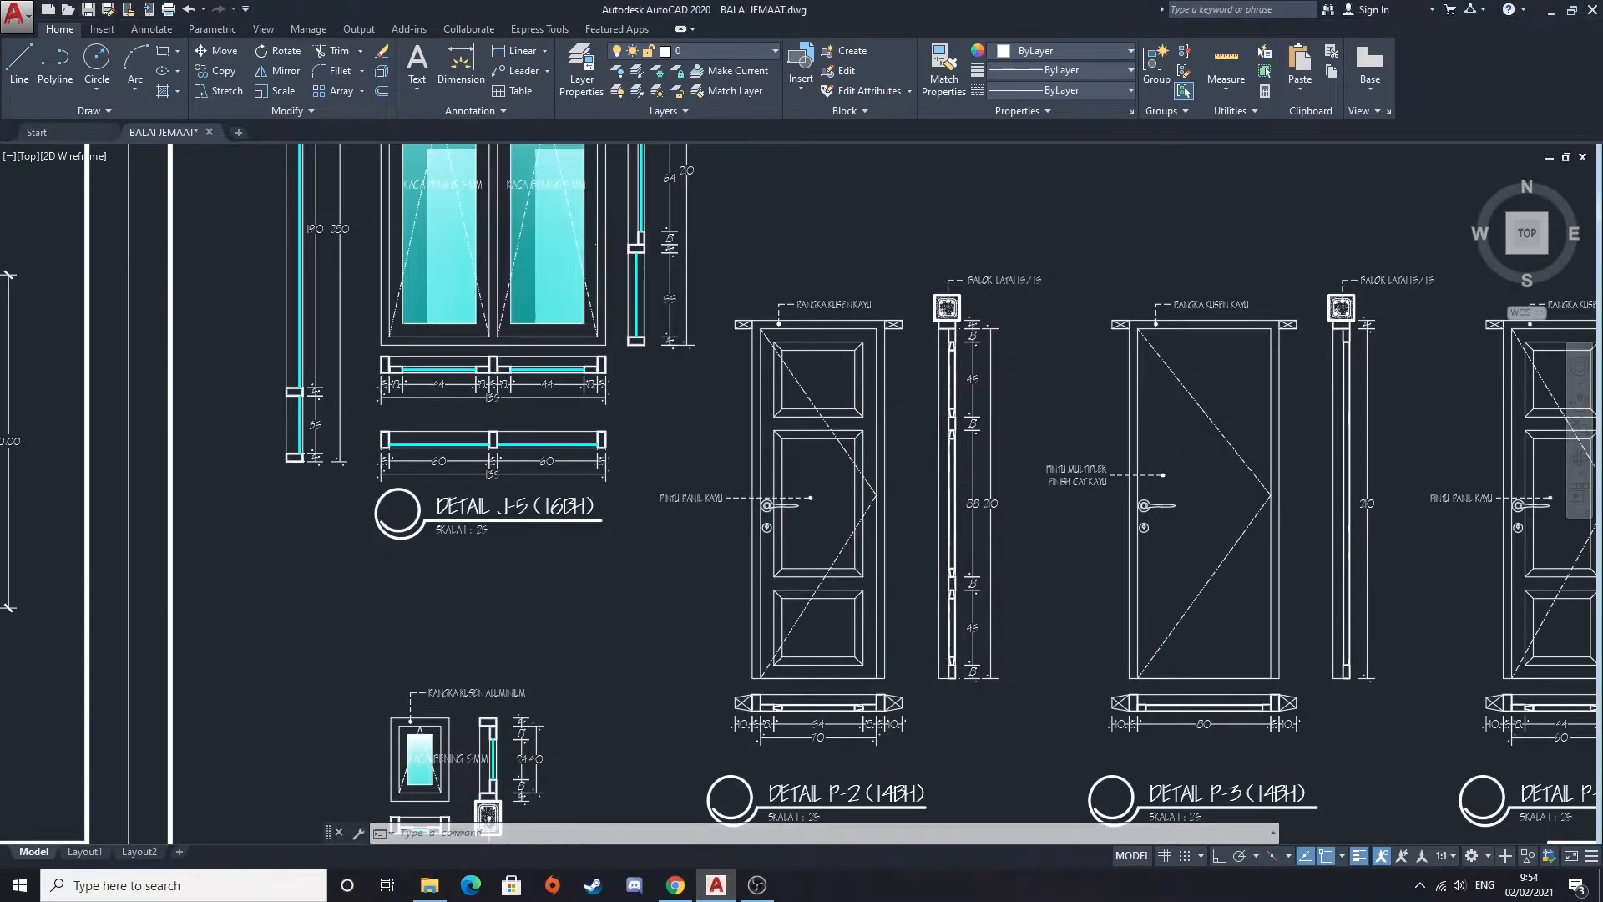
Examine the RENCANA PARTISI LT.1 plan and its partition tags around the KOPERASI and K.TIDUR rooms
{"action": "scroll", "coordinate": [709, 532], "scroll_direction": "down", "scroll_amount": 10}
{"action": "middle_click_drag", "start_coordinate": [159, 543], "coordinate": [943, 530]}
{"action": "scroll", "coordinate": [636, 496], "scroll_direction": "up", "scroll_amount": 6}
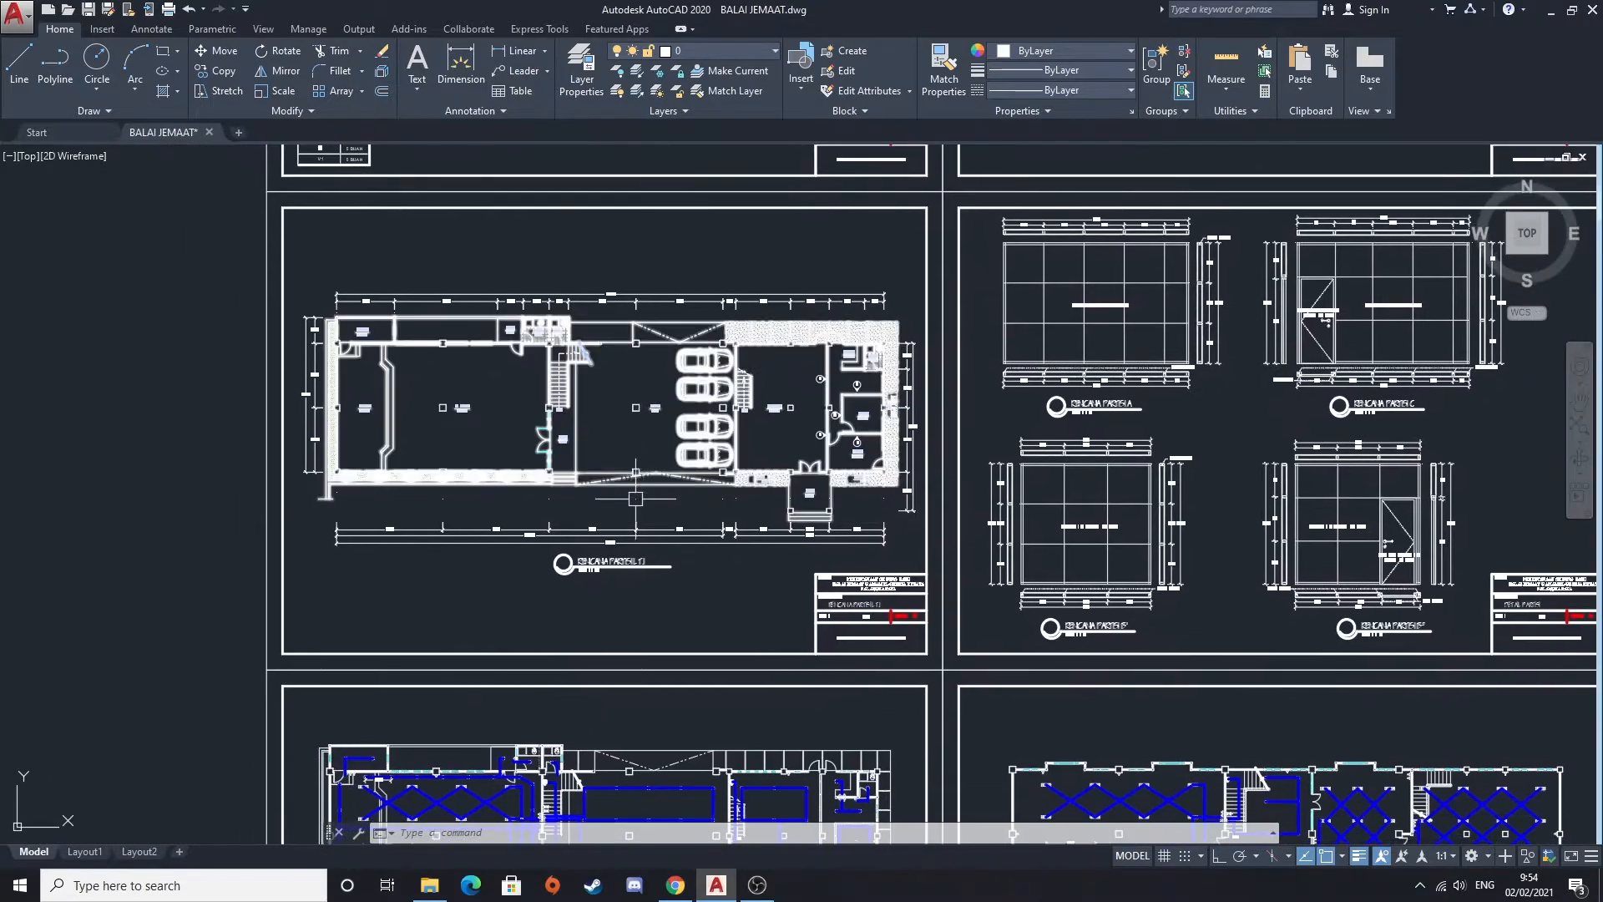
{"action": "scroll", "coordinate": [636, 496], "scroll_direction": "up", "scroll_amount": 2}
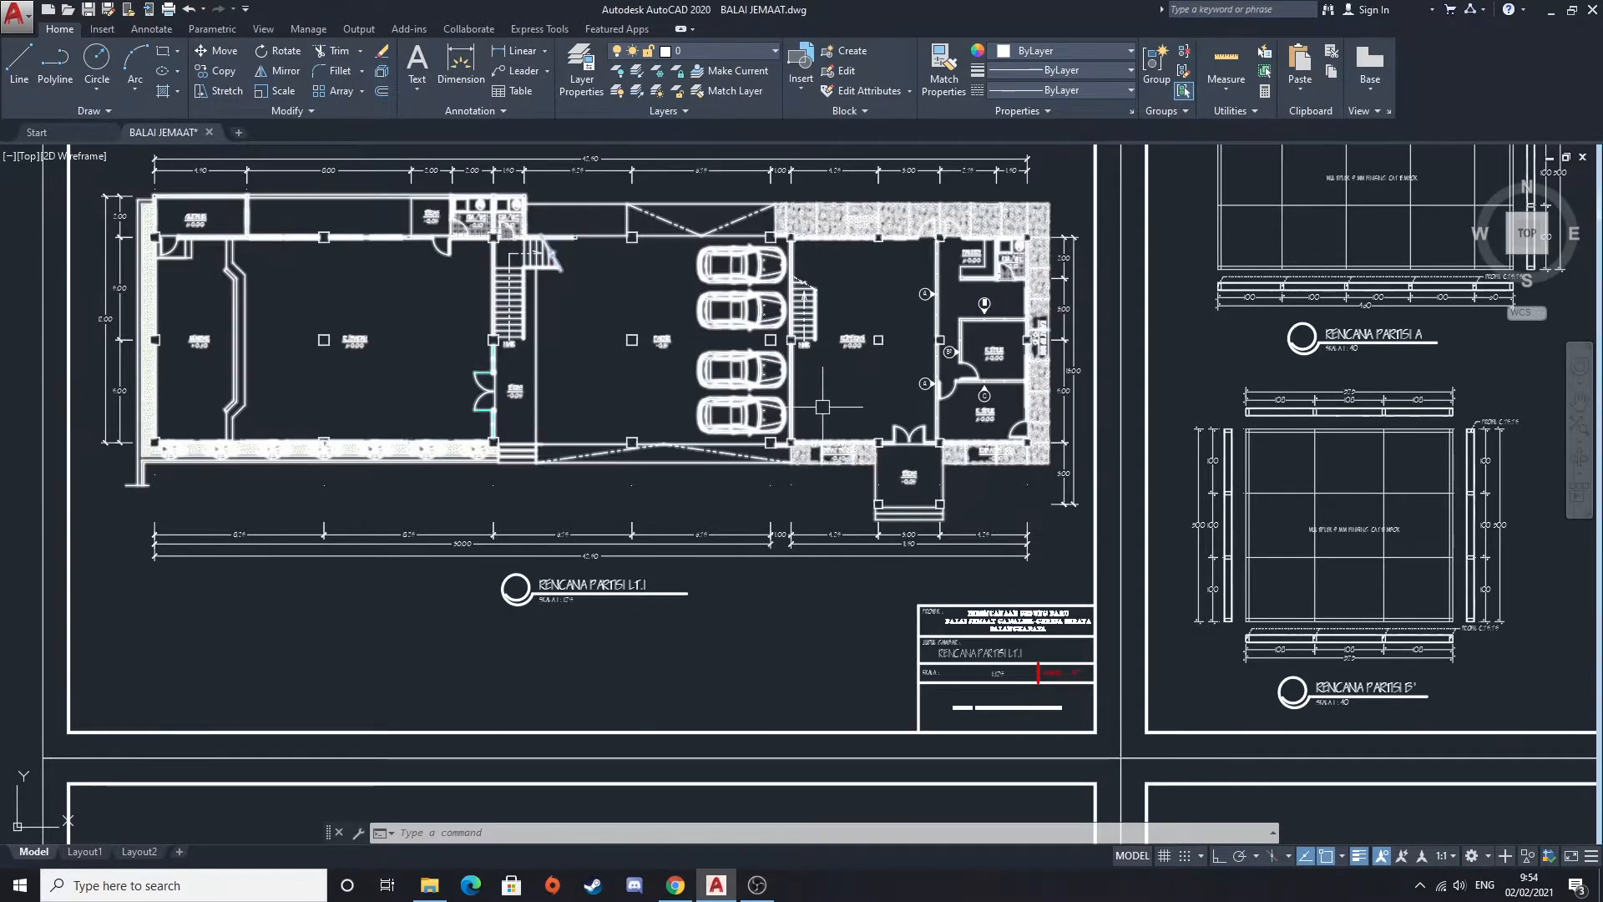
{"action": "mouse_move", "coordinate": [554, 552]}
{"action": "middle_mouse_down"}
{"action": "mouse_move", "coordinate": [567, 666]}
{"action": "mouse_move", "coordinate": [584, 584]}
{"action": "middle_mouse_up"}
{"action": "scroll", "coordinate": [639, 576], "scroll_direction": "up", "scroll_amount": 3}
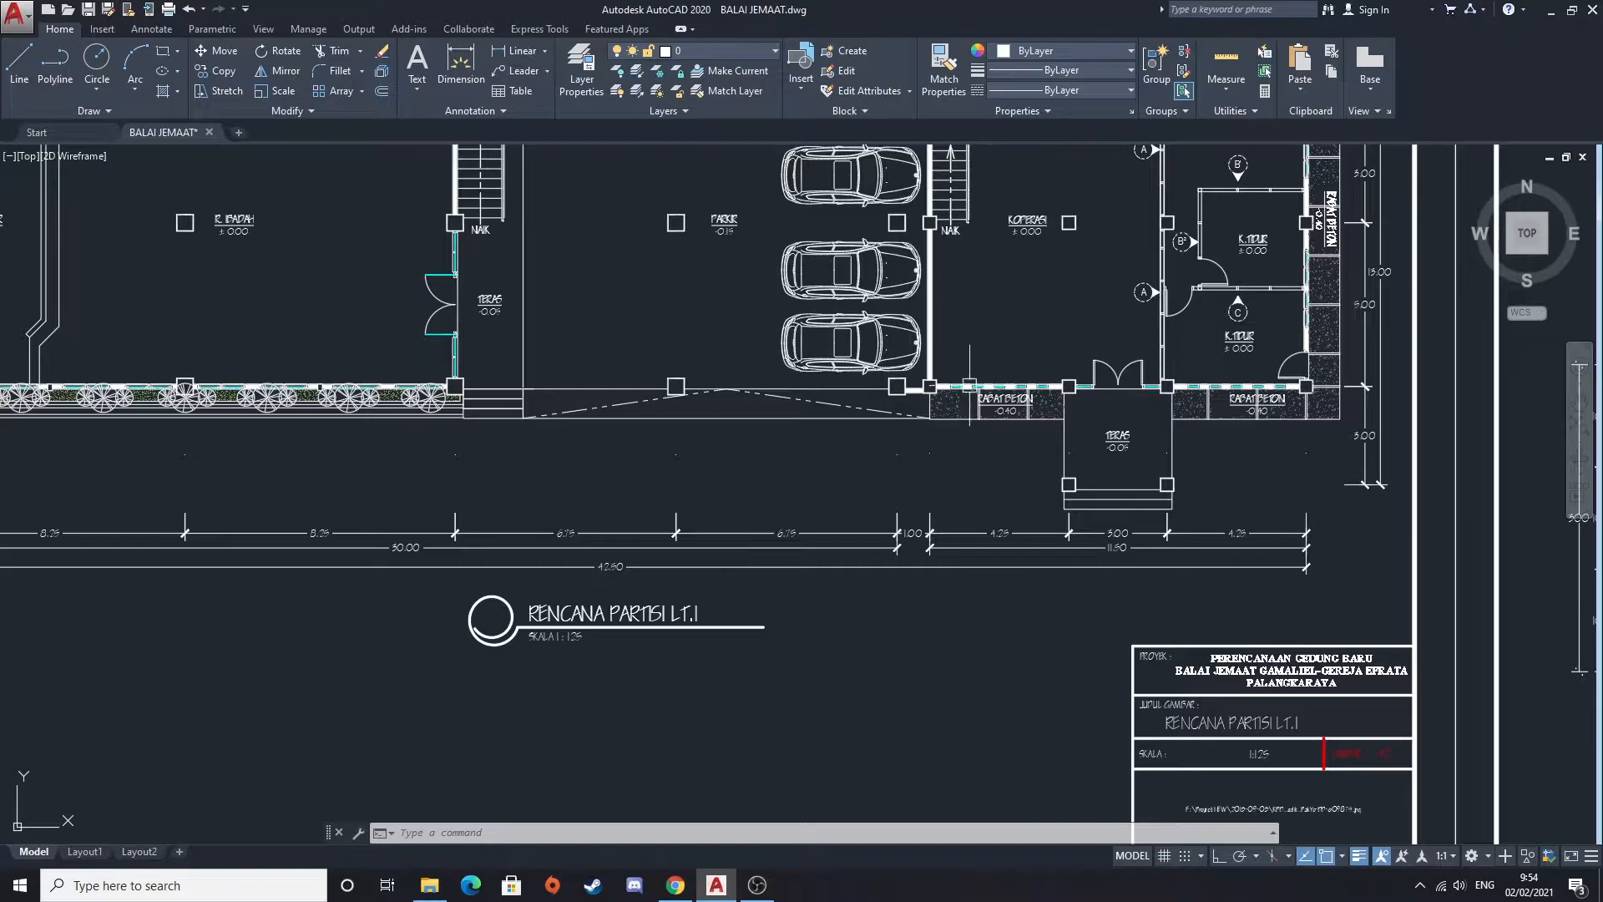
{"action": "middle_click_drag", "start_coordinate": [982, 363], "coordinate": [644, 543]}
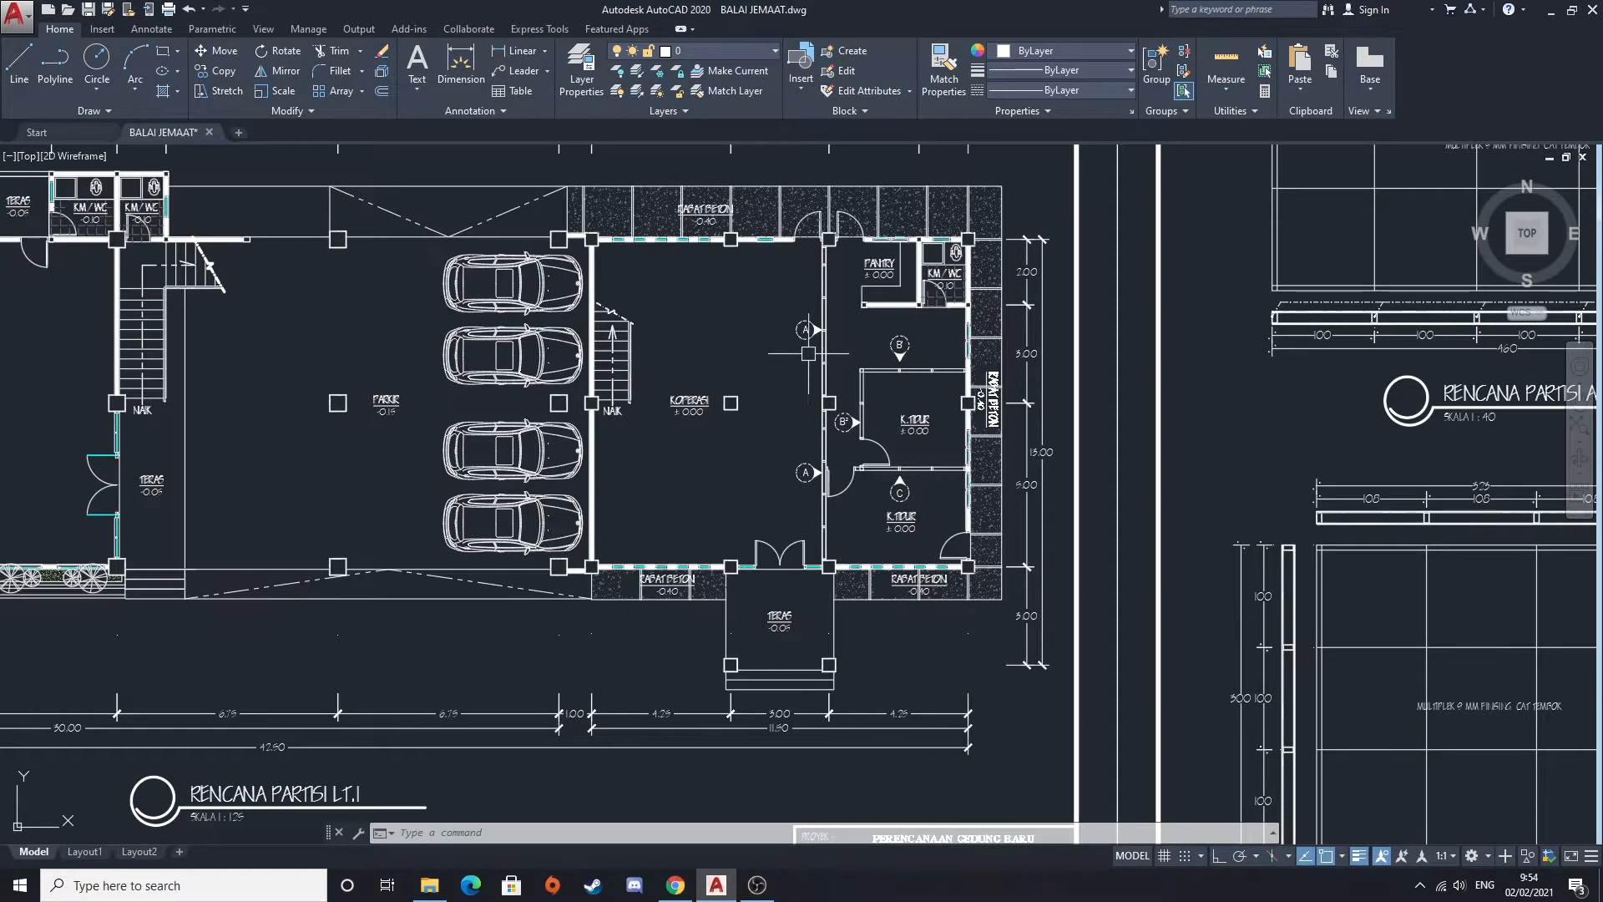
{"action": "scroll", "coordinate": [804, 338], "scroll_direction": "up", "scroll_amount": 4}
{"action": "scroll", "coordinate": [784, 348], "scroll_direction": "down", "scroll_amount": 2}
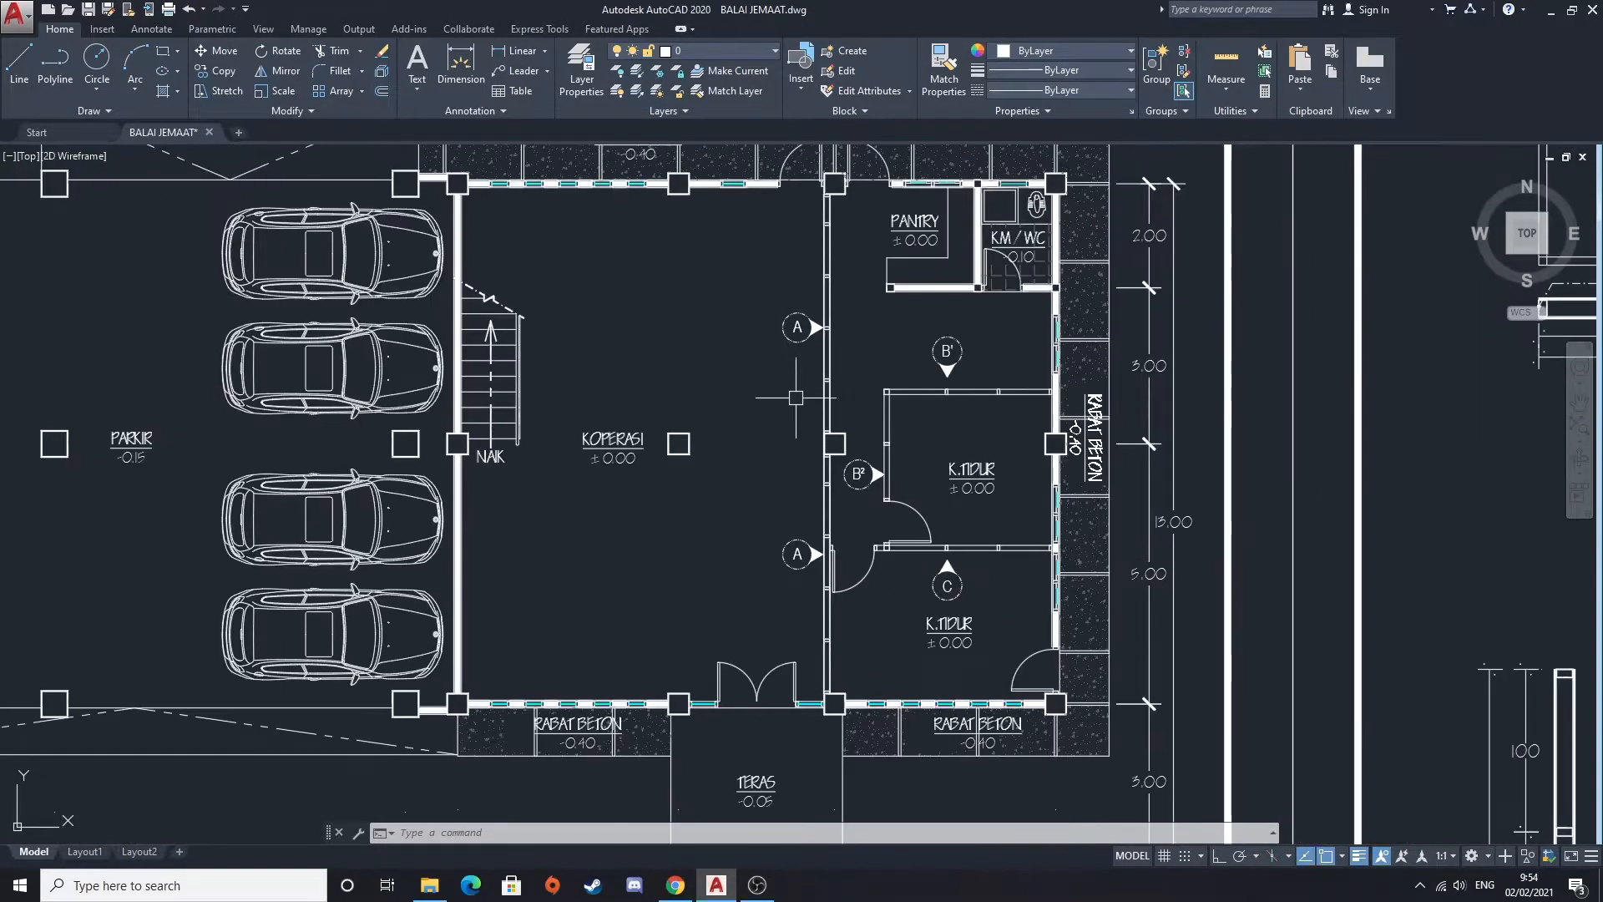
Check the KETERANGAN/JUMLAH schedule on the RENCANA KUSEN PINTU JENDELA LT.1 sheet
{"action": "mouse_move", "coordinate": [806, 438]}
{"action": "middle_mouse_down"}
{"action": "mouse_move", "coordinate": [755, 447]}
{"action": "mouse_move", "coordinate": [779, 407]}
{"action": "mouse_move", "coordinate": [844, 406]}
{"action": "mouse_move", "coordinate": [837, 621]}
{"action": "middle_mouse_up"}
{"action": "scroll", "coordinate": [864, 430], "scroll_direction": "down", "scroll_amount": 3}
{"action": "scroll", "coordinate": [839, 384], "scroll_direction": "down", "scroll_amount": 4}
{"action": "scroll", "coordinate": [432, 362], "scroll_direction": "up", "scroll_amount": 2}
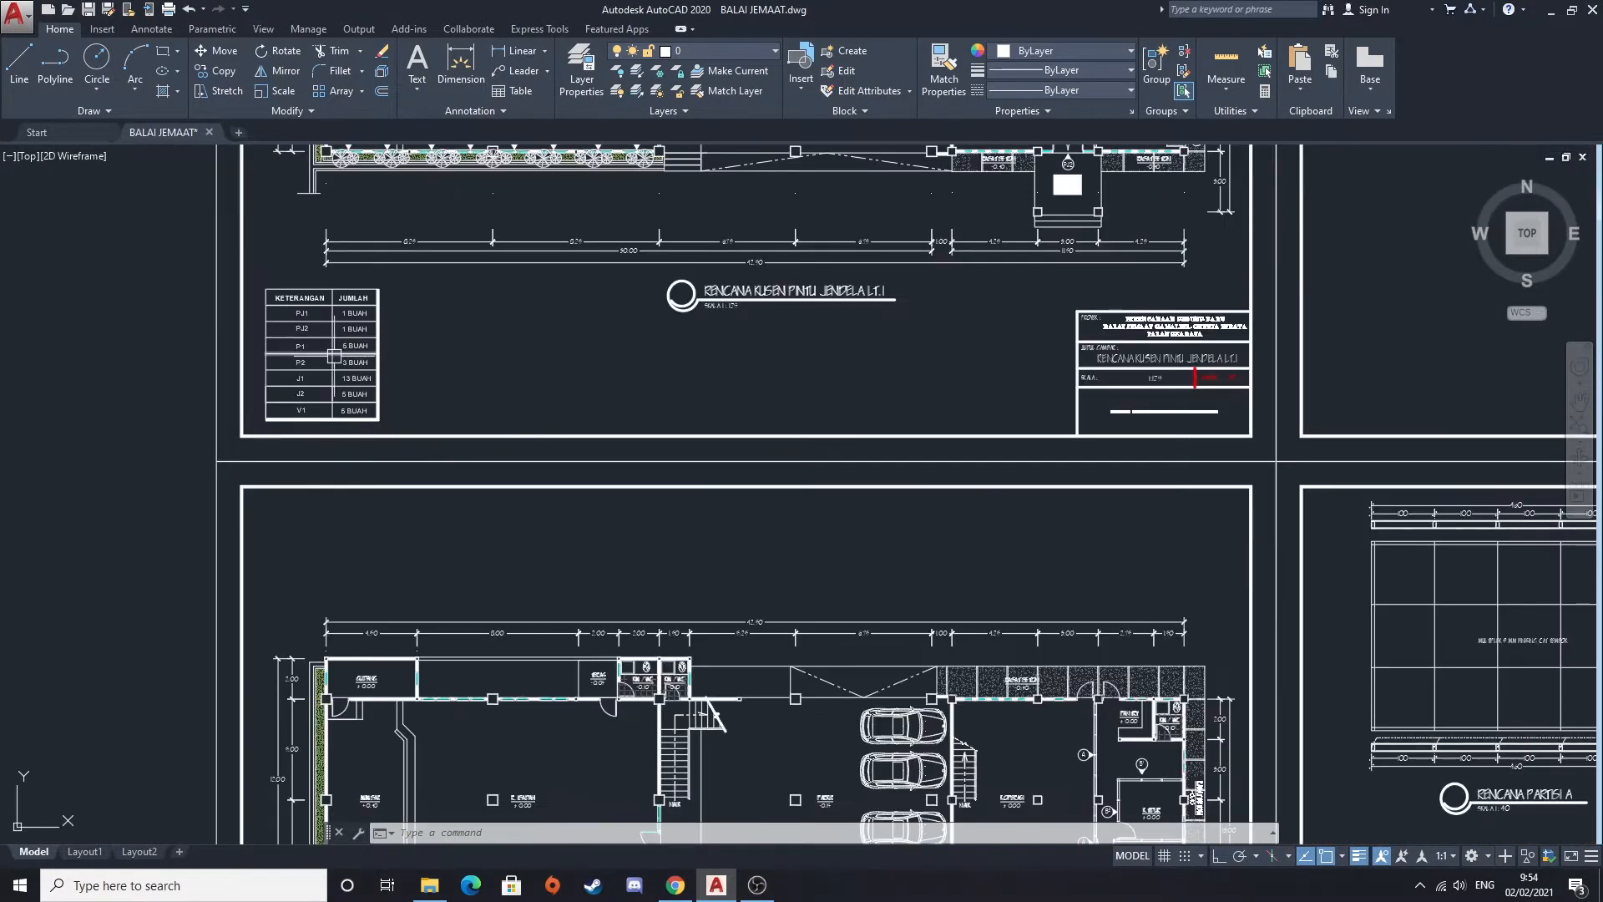
{"action": "scroll", "coordinate": [337, 353], "scroll_direction": "up", "scroll_amount": 2}
{"action": "scroll", "coordinate": [467, 334], "scroll_direction": "down", "scroll_amount": 2}
Examine the A, B', B² and C partition markers on the first-floor partition plan up close
{"action": "middle_click_drag", "start_coordinate": [794, 490], "coordinate": [684, 357]}
{"action": "middle_click_drag", "start_coordinate": [929, 485], "coordinate": [745, 398]}
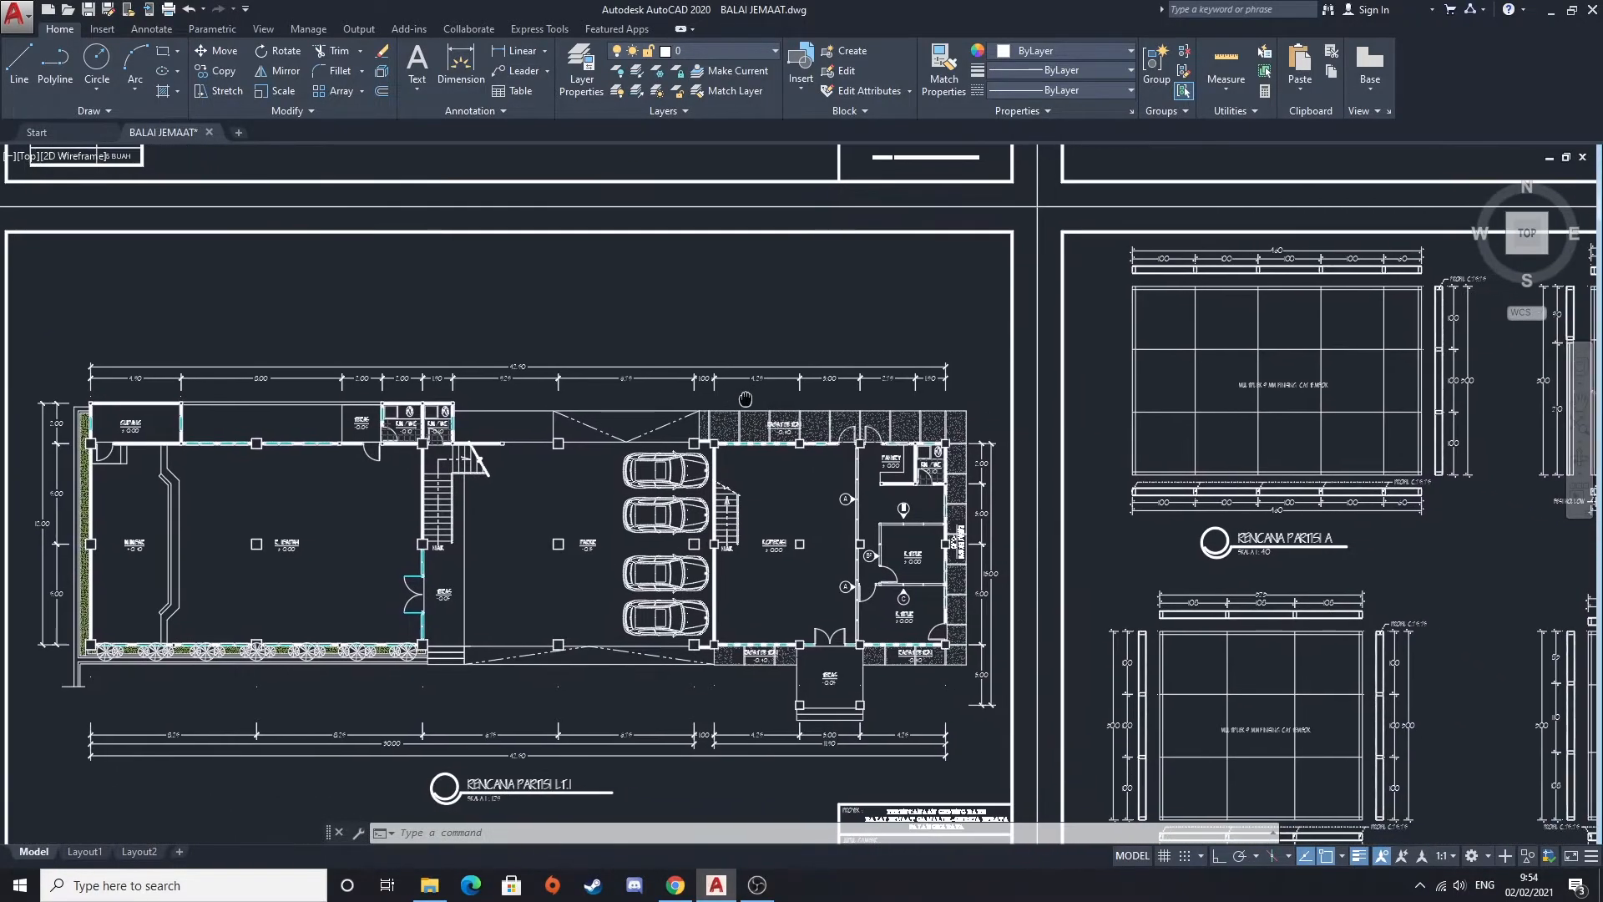
{"action": "scroll", "coordinate": [798, 499], "scroll_direction": "down", "scroll_amount": 1}
{"action": "scroll", "coordinate": [835, 511], "scroll_direction": "up", "scroll_amount": 5}
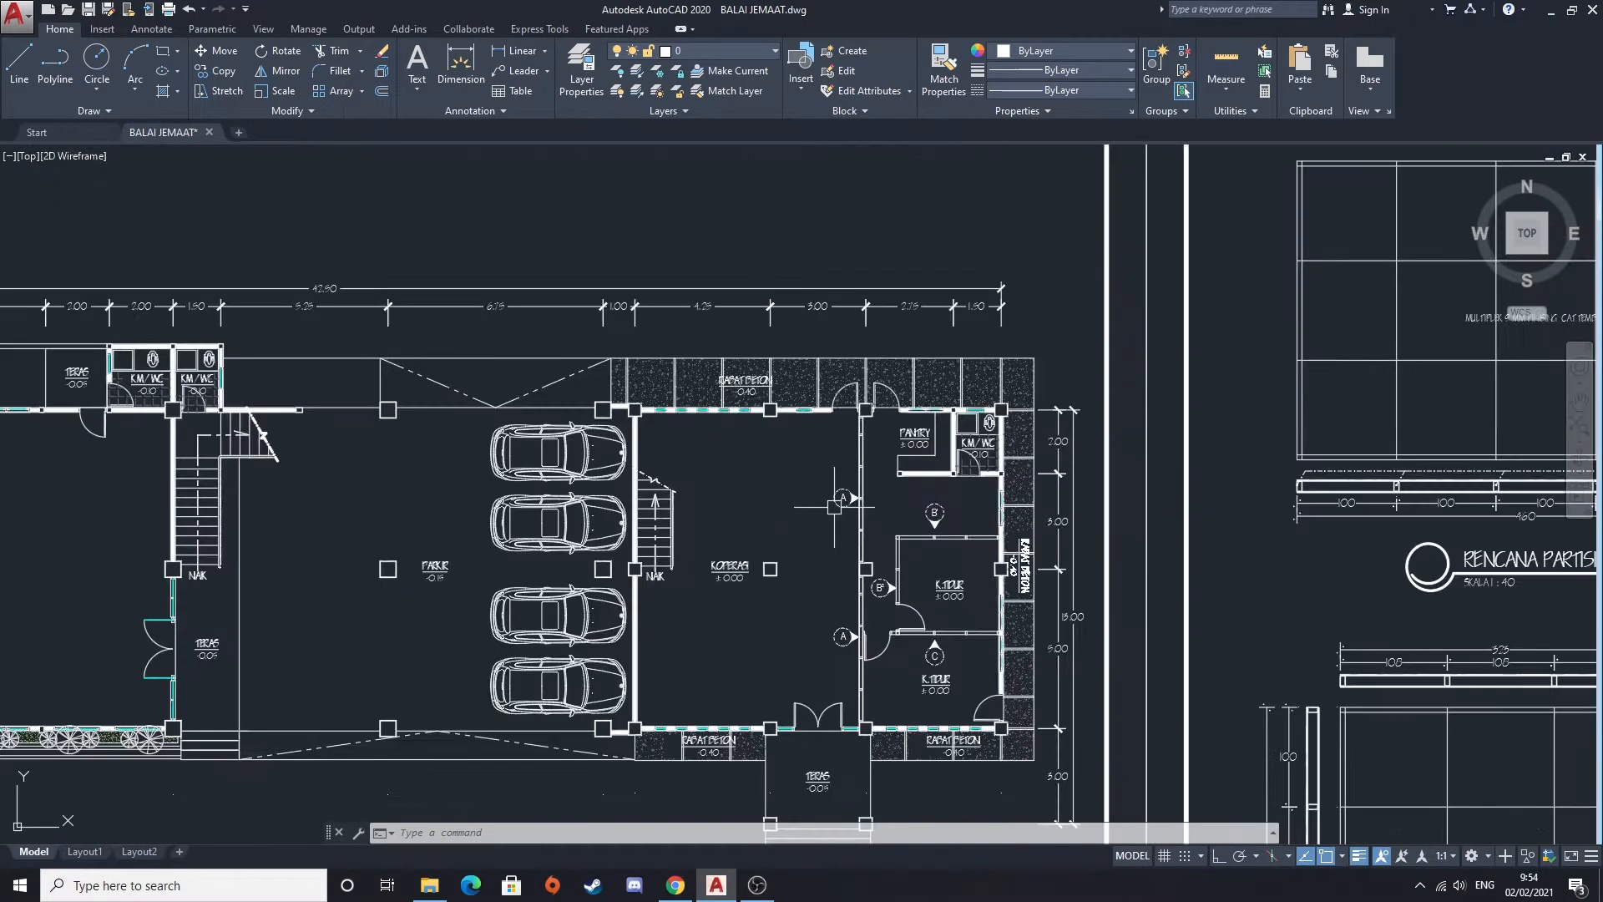
{"action": "scroll", "coordinate": [839, 526], "scroll_direction": "down", "scroll_amount": 1}
{"action": "scroll", "coordinate": [835, 534], "scroll_direction": "down", "scroll_amount": 1}
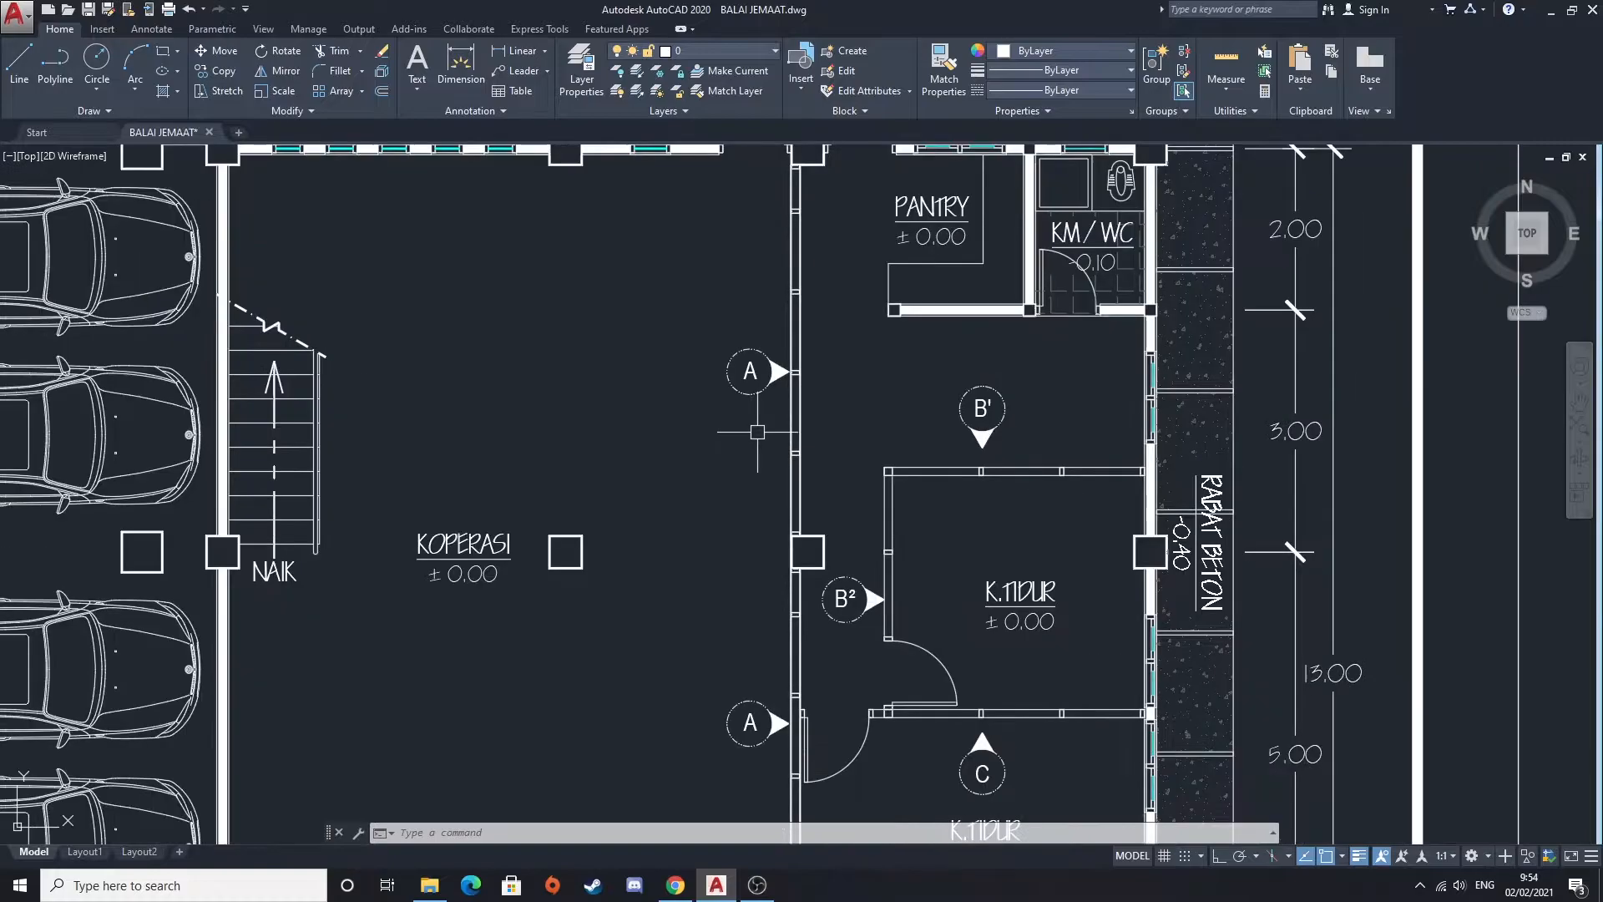
{"action": "scroll", "coordinate": [558, 461], "scroll_direction": "down", "scroll_amount": 3}
{"action": "mouse_move", "coordinate": [557, 461]}
{"action": "middle_mouse_down"}
{"action": "mouse_move", "coordinate": [1068, 477]}
{"action": "mouse_move", "coordinate": [585, 426]}
{"action": "middle_mouse_up"}
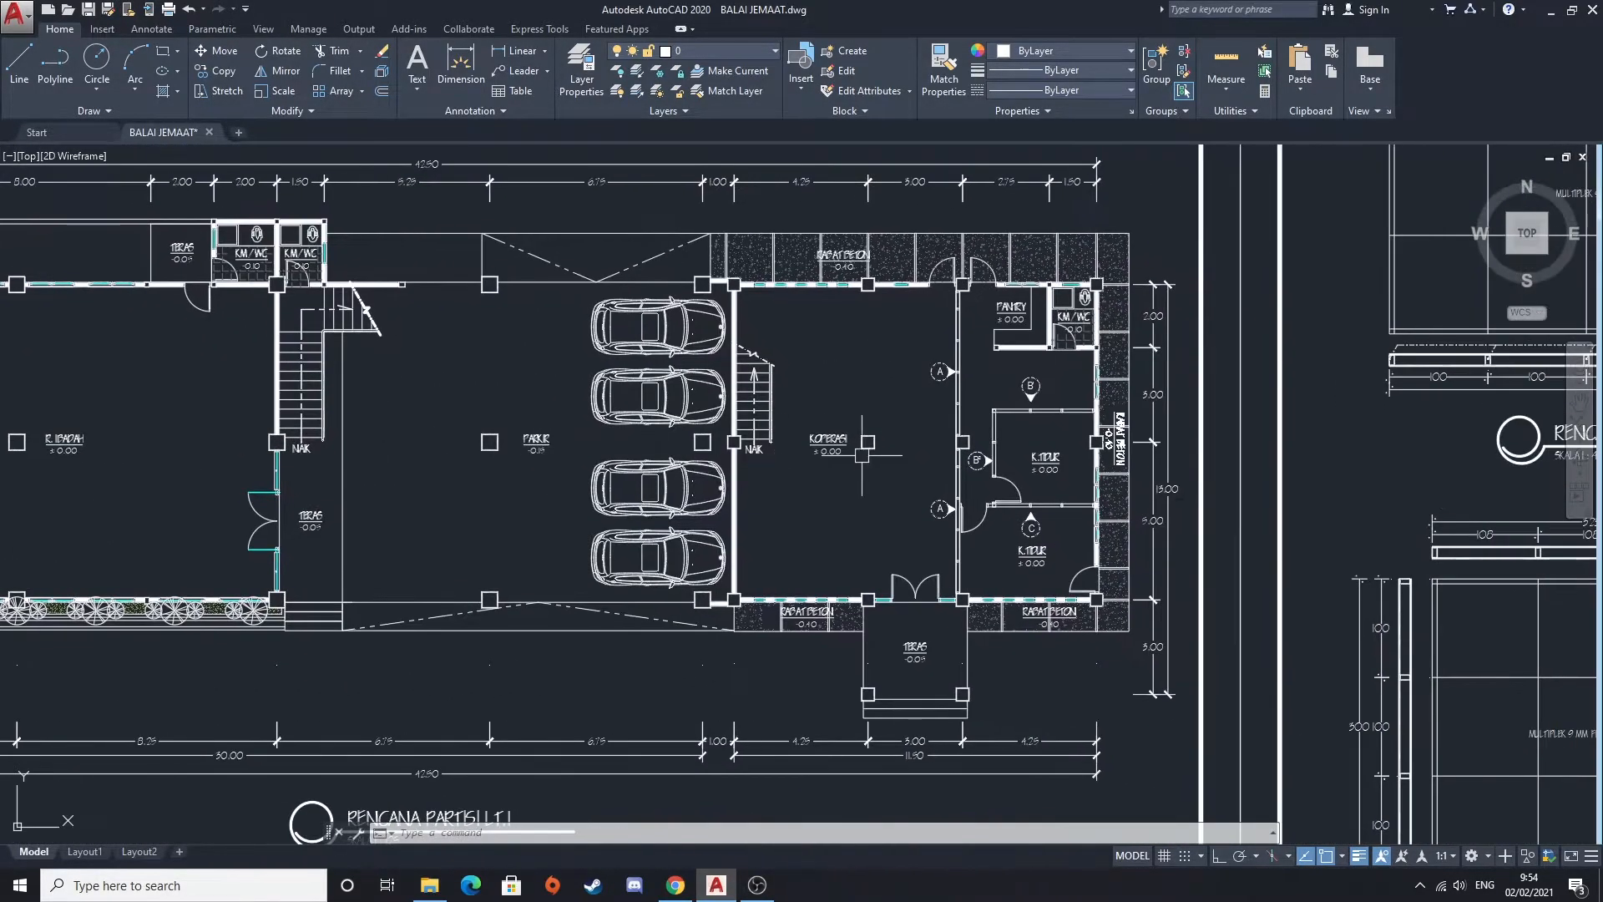
Examine the RENCANA PARTISI A elevation and its multiplek 9 mm finish note on the DETAIL PARTISI sheet
{"action": "middle_click_drag", "start_coordinate": [1002, 438], "coordinate": [576, 418]}
{"action": "scroll", "coordinate": [1088, 406], "scroll_direction": "down", "scroll_amount": 3}
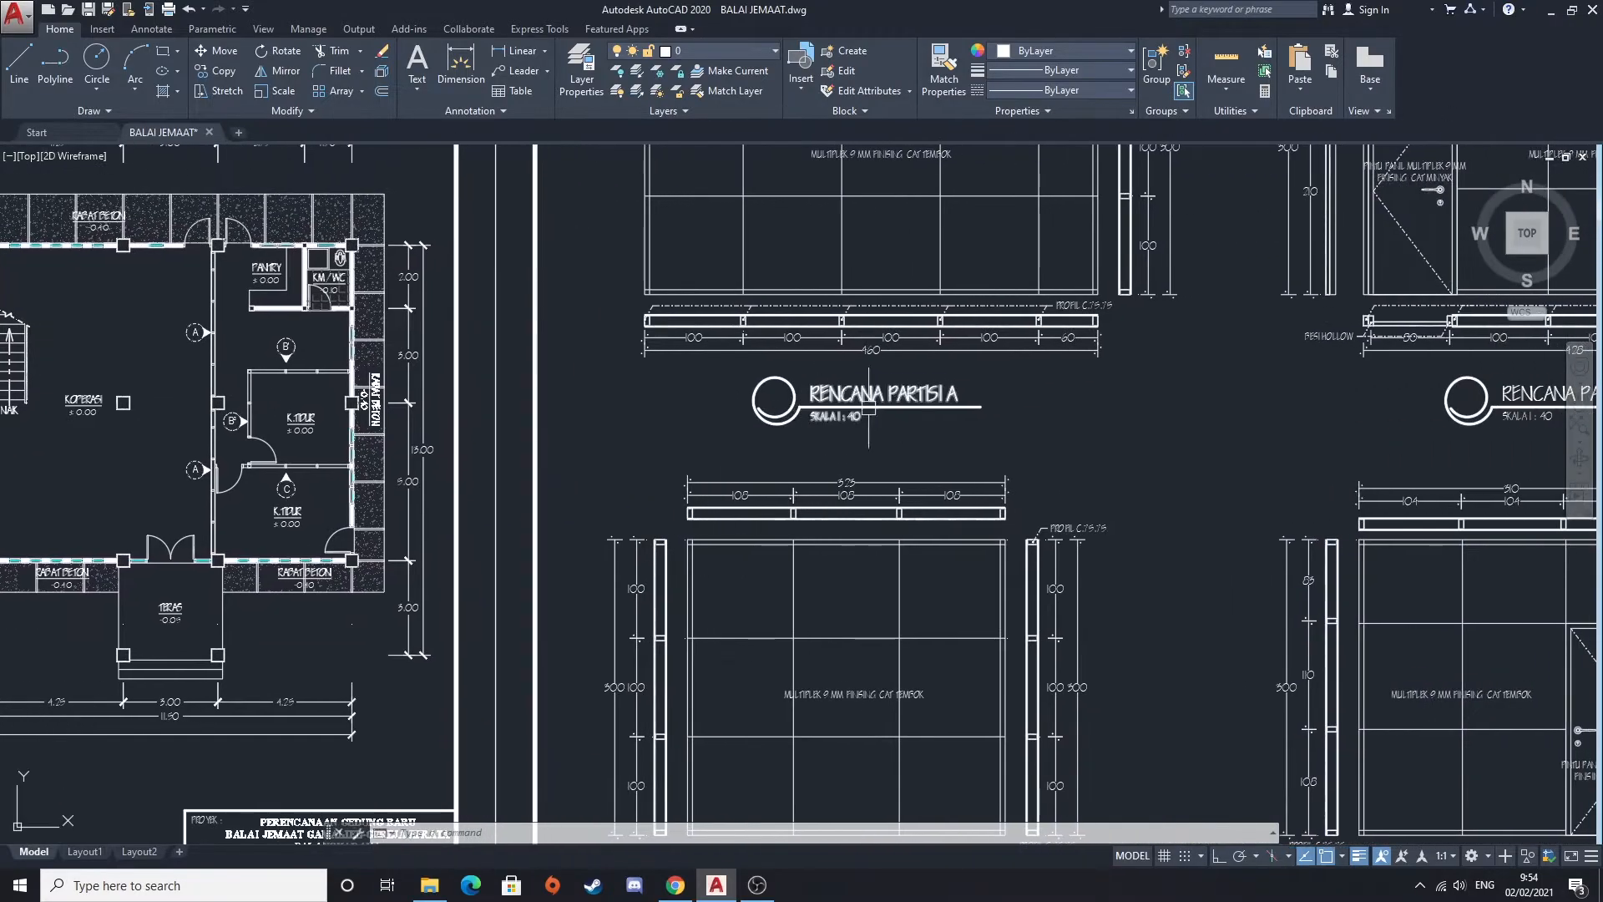
{"action": "scroll", "coordinate": [780, 457], "scroll_direction": "up", "scroll_amount": 1}
{"action": "scroll", "coordinate": [816, 380], "scroll_direction": "up", "scroll_amount": 1}
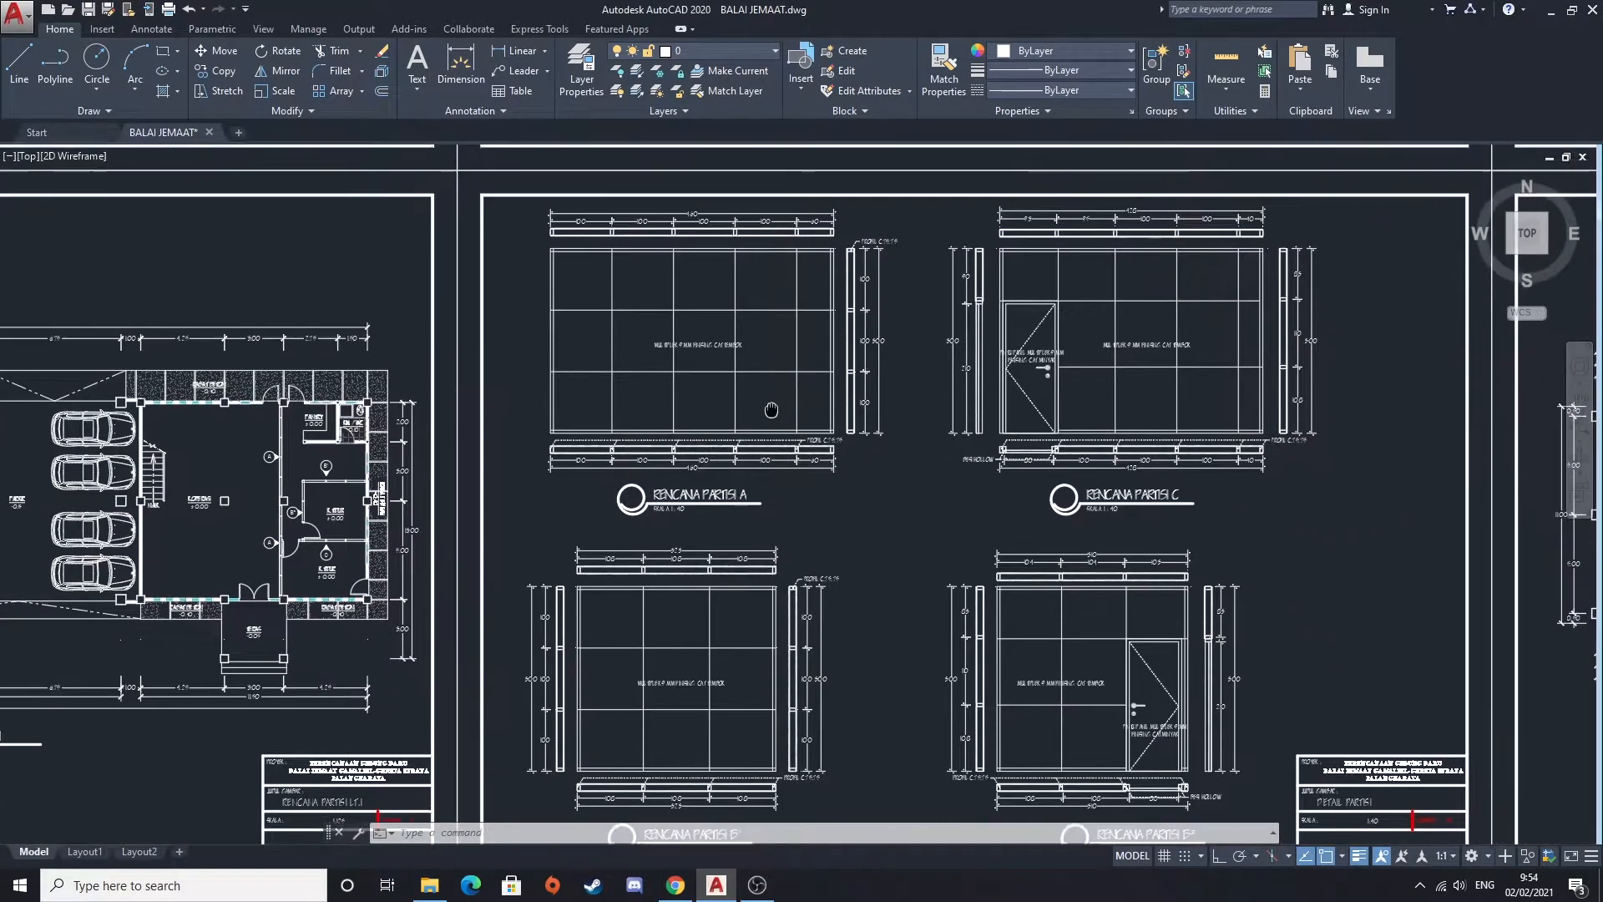
{"action": "scroll", "coordinate": [715, 387], "scroll_direction": "up", "scroll_amount": 4}
{"action": "scroll", "coordinate": [634, 329], "scroll_direction": "down", "scroll_amount": 3}
{"action": "scroll", "coordinate": [584, 359], "scroll_direction": "up", "scroll_amount": 6}
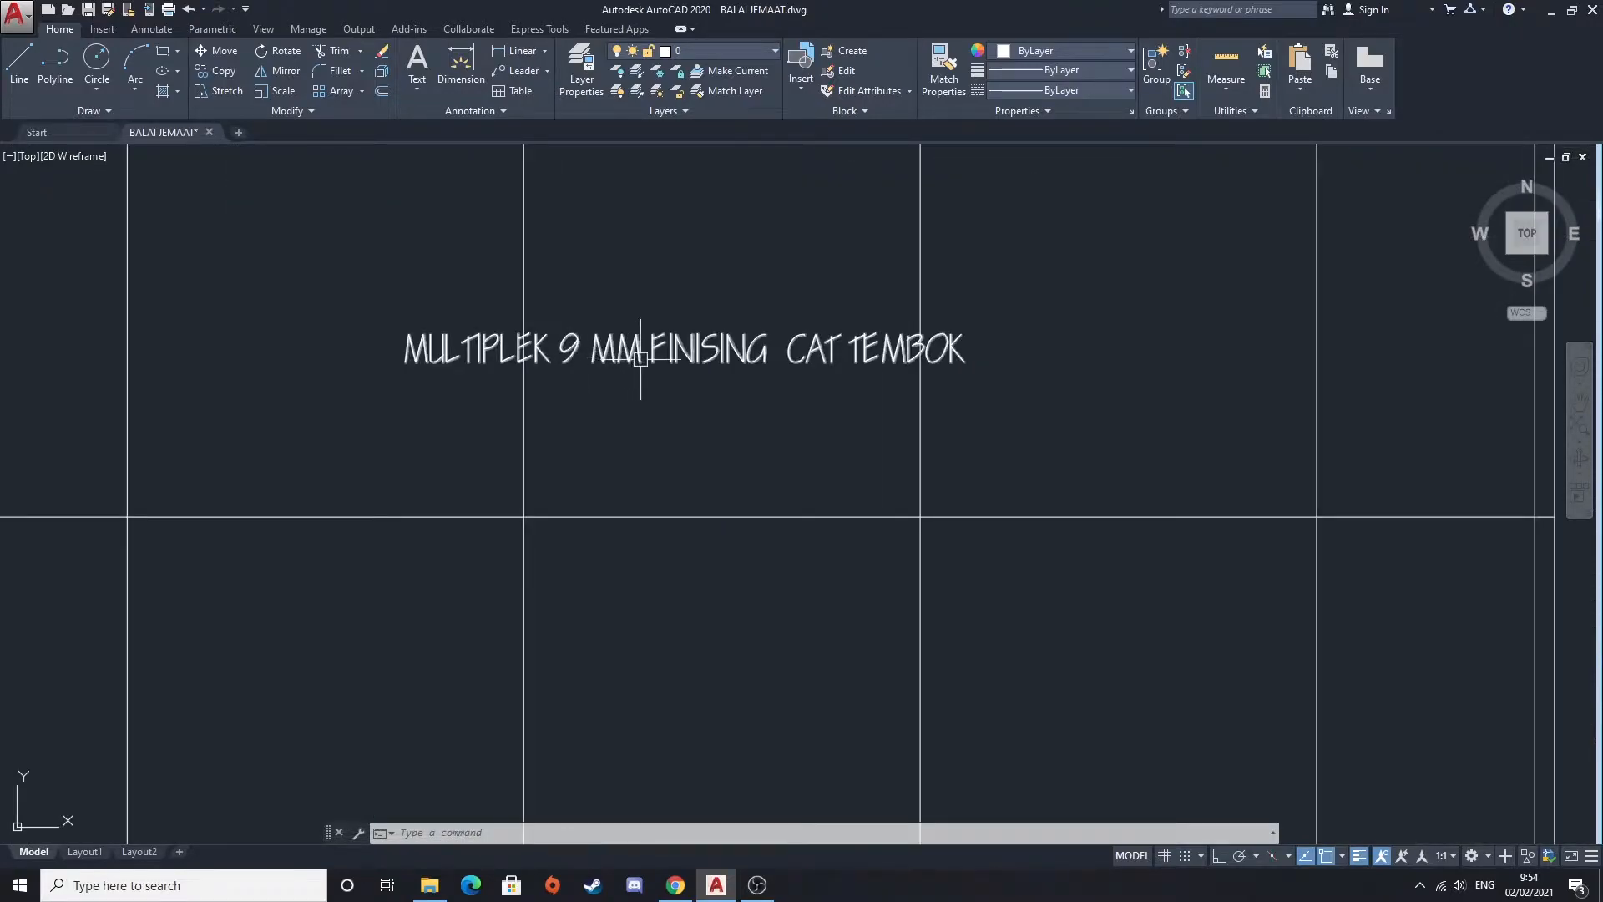
{"action": "scroll", "coordinate": [814, 363], "scroll_direction": "up", "scroll_amount": 2}
{"action": "scroll", "coordinate": [805, 376], "scroll_direction": "down", "scroll_amount": 4}
{"action": "middle_click_drag", "start_coordinate": [802, 383], "coordinate": [721, 574]}
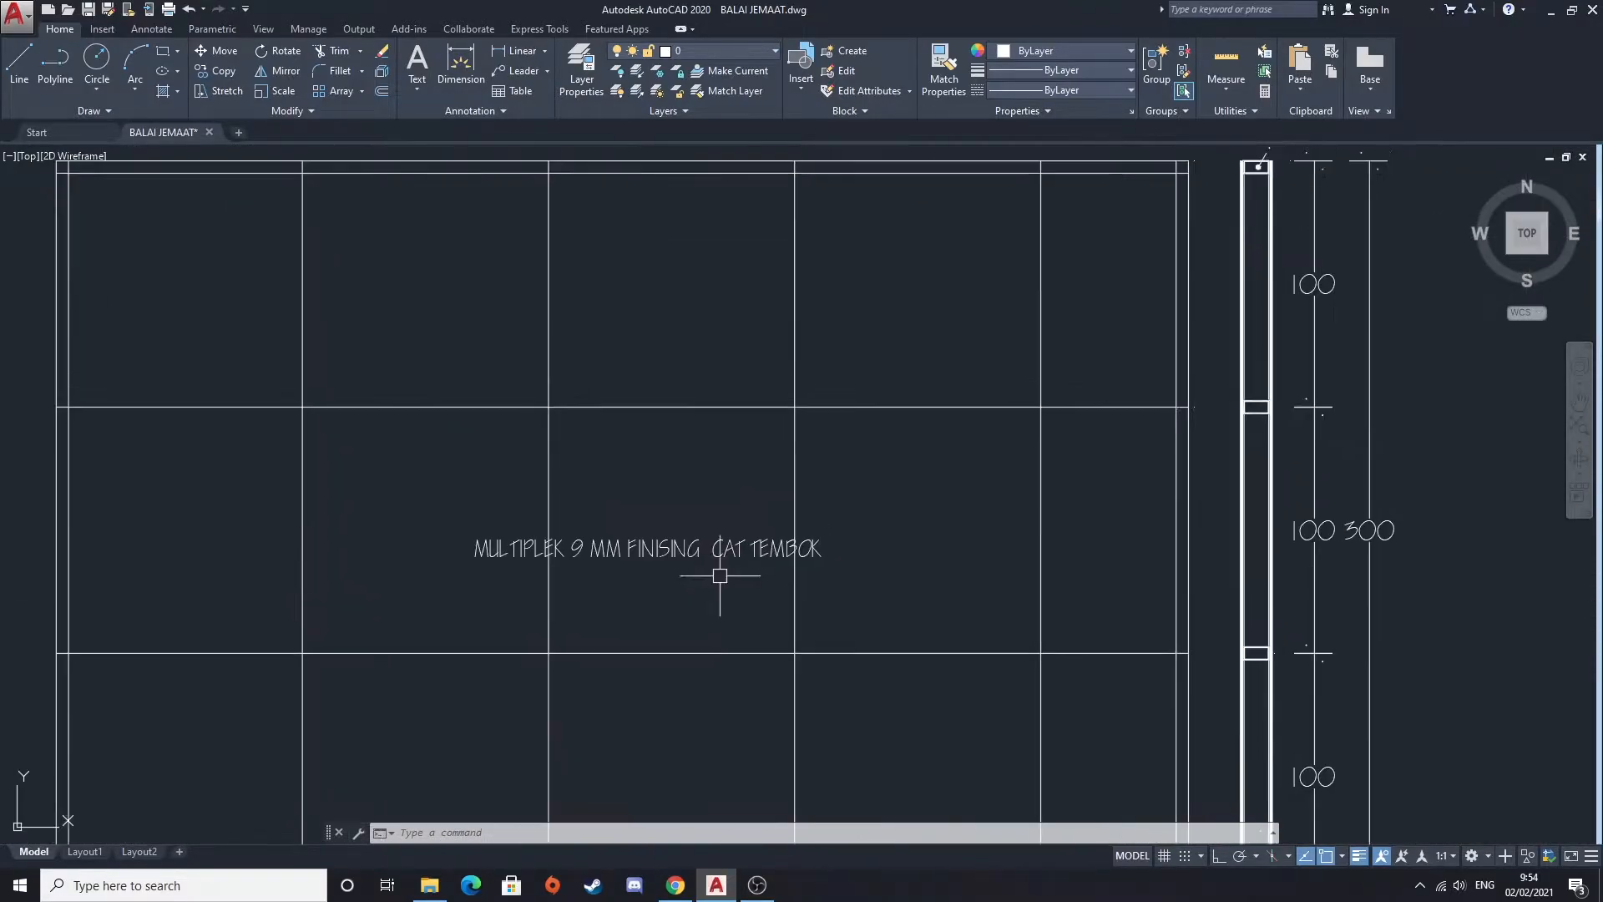
Examine the RENCANA PARTISI B' and B² elevations on the DETAIL PARTISI sheet
{"action": "scroll", "coordinate": [777, 453], "scroll_direction": "down", "scroll_amount": 4}
{"action": "middle_click_drag", "start_coordinate": [797, 412], "coordinate": [619, 116]}
{"action": "middle_click_drag", "start_coordinate": [1088, 506], "coordinate": [1046, 360]}
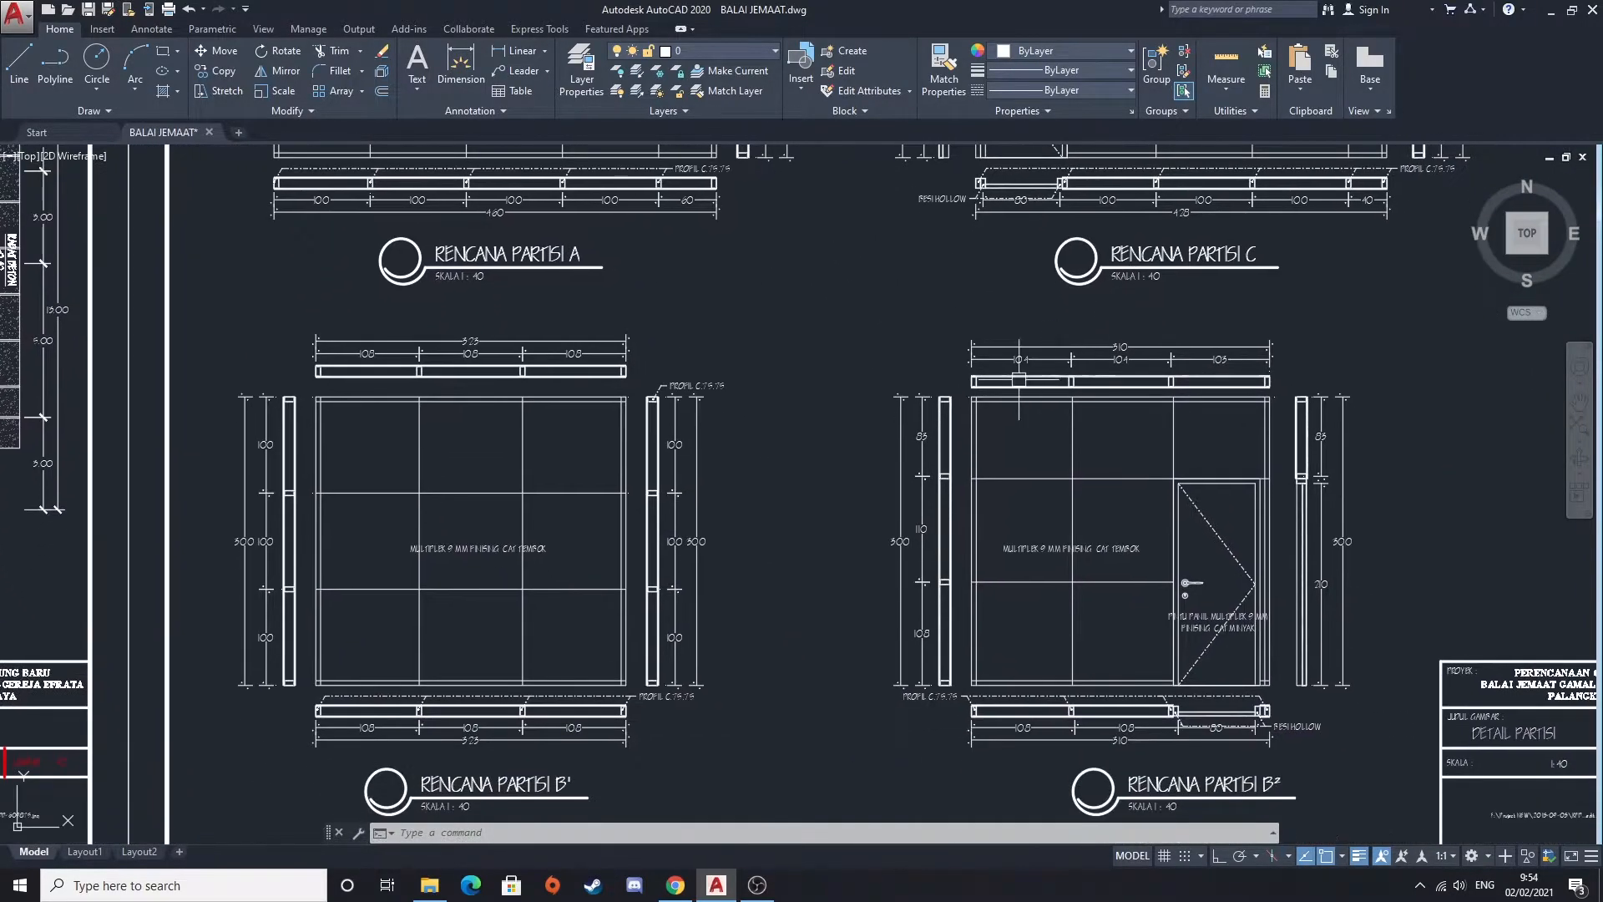
{"action": "middle_click_drag", "start_coordinate": [983, 621], "coordinate": [831, 617]}
{"action": "mouse_move", "coordinate": [889, 512]}
{"action": "middle_mouse_down"}
{"action": "mouse_move", "coordinate": [668, 609]}
{"action": "mouse_move", "coordinate": [627, 579]}
{"action": "middle_mouse_up"}
{"action": "scroll", "coordinate": [1005, 429], "scroll_direction": "down", "scroll_amount": 2}
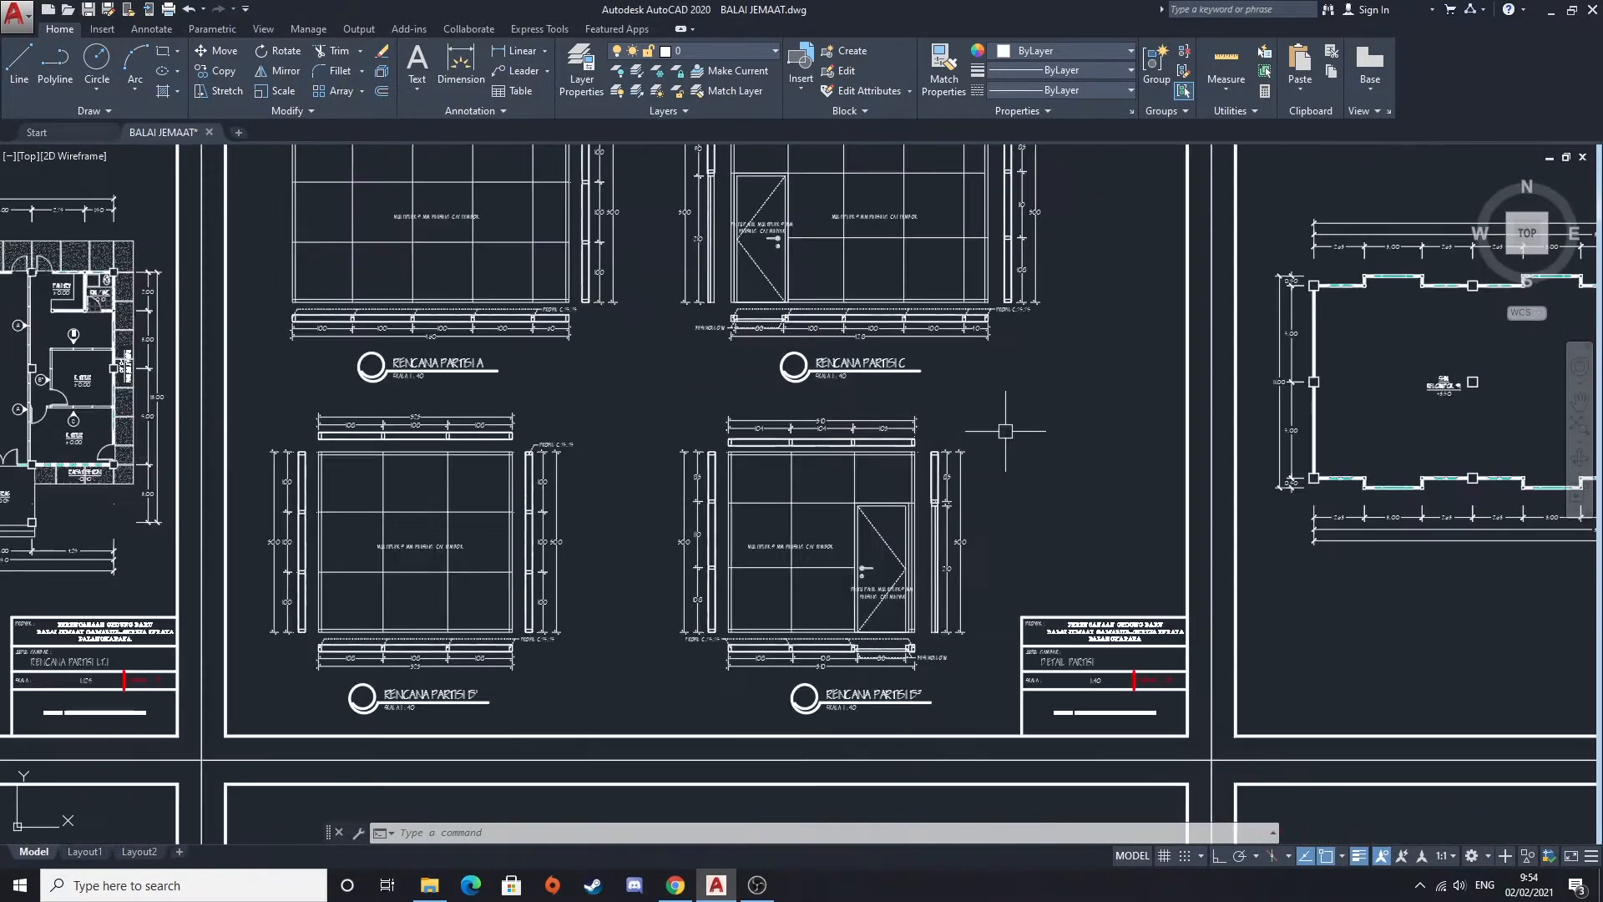
Look past the second-floor partition plan and examine the RENCANA PARTISI D and E elevations
{"action": "middle_click_drag", "start_coordinate": [988, 429], "coordinate": [457, 505]}
{"action": "middle_click_drag", "start_coordinate": [1015, 571], "coordinate": [734, 545]}
{"action": "middle_click_drag", "start_coordinate": [1044, 547], "coordinate": [923, 559]}
{"action": "scroll", "coordinate": [923, 559], "scroll_direction": "down", "scroll_amount": 2}
{"action": "middle_click_drag", "start_coordinate": [1228, 513], "coordinate": [840, 513]}
{"action": "middle_click_drag", "start_coordinate": [1037, 455], "coordinate": [886, 445]}
{"action": "scroll", "coordinate": [846, 455], "scroll_direction": "up", "scroll_amount": 2}
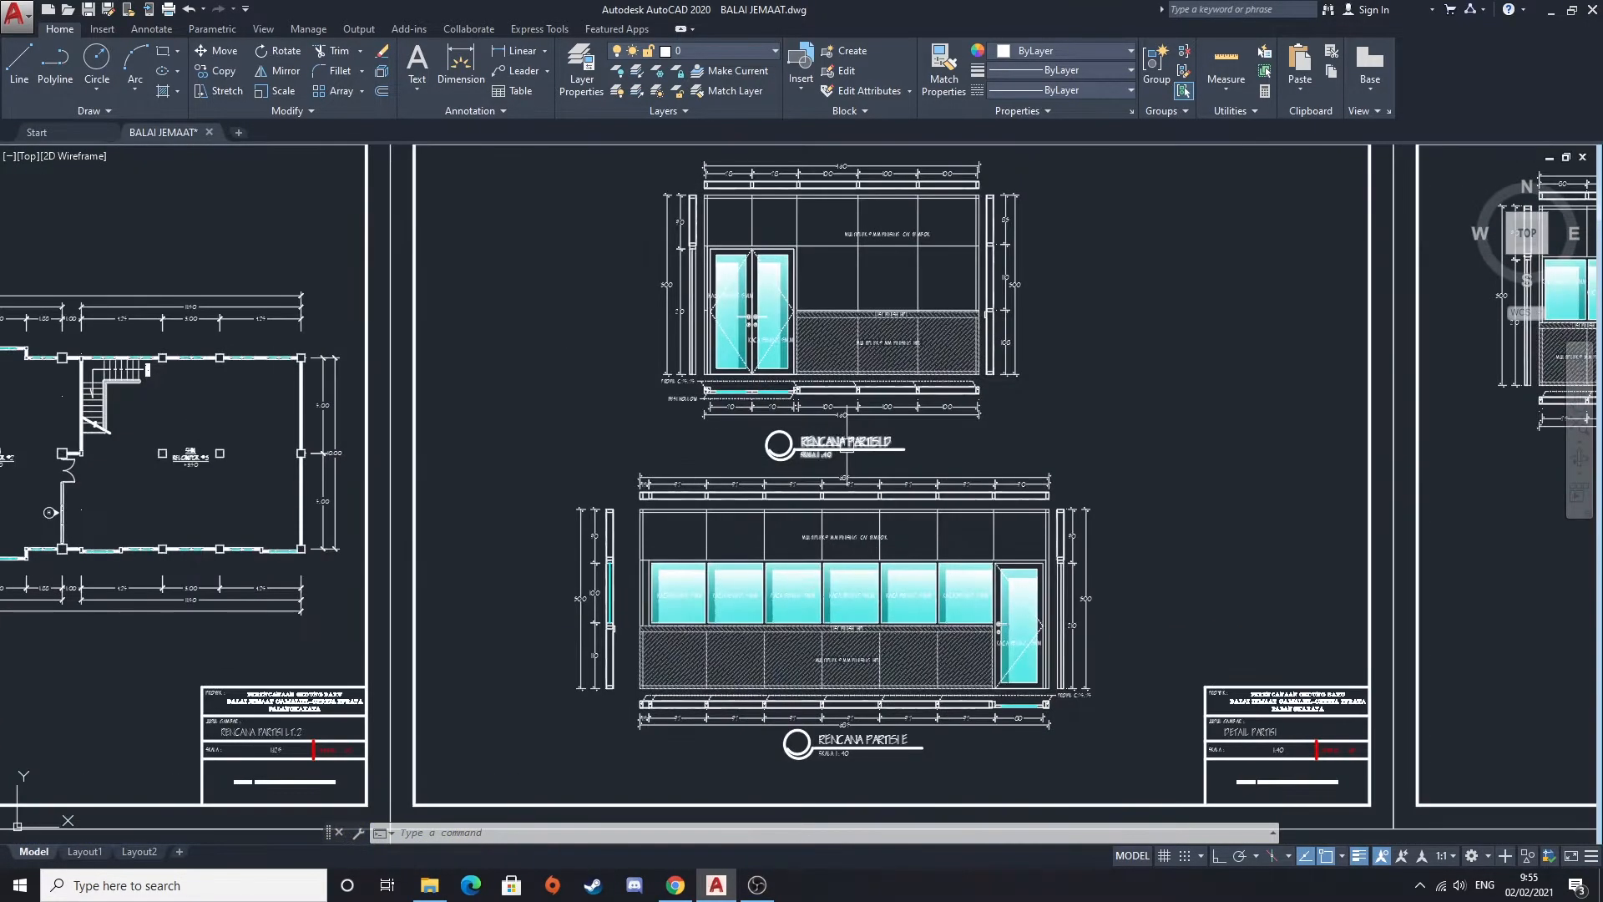
Examine the RENCANA PARTISI F and G elevations and the partition with a glazed double door below them
{"action": "mouse_move", "coordinate": [1031, 464]}
{"action": "middle_mouse_down"}
{"action": "mouse_move", "coordinate": [691, 465]}
{"action": "mouse_move", "coordinate": [901, 459]}
{"action": "middle_mouse_up"}
{"action": "scroll", "coordinate": [691, 465], "scroll_direction": "down", "scroll_amount": 2}
{"action": "scroll", "coordinate": [944, 464], "scroll_direction": "down", "scroll_amount": 2}
{"action": "scroll", "coordinate": [925, 443], "scroll_direction": "up", "scroll_amount": 5}
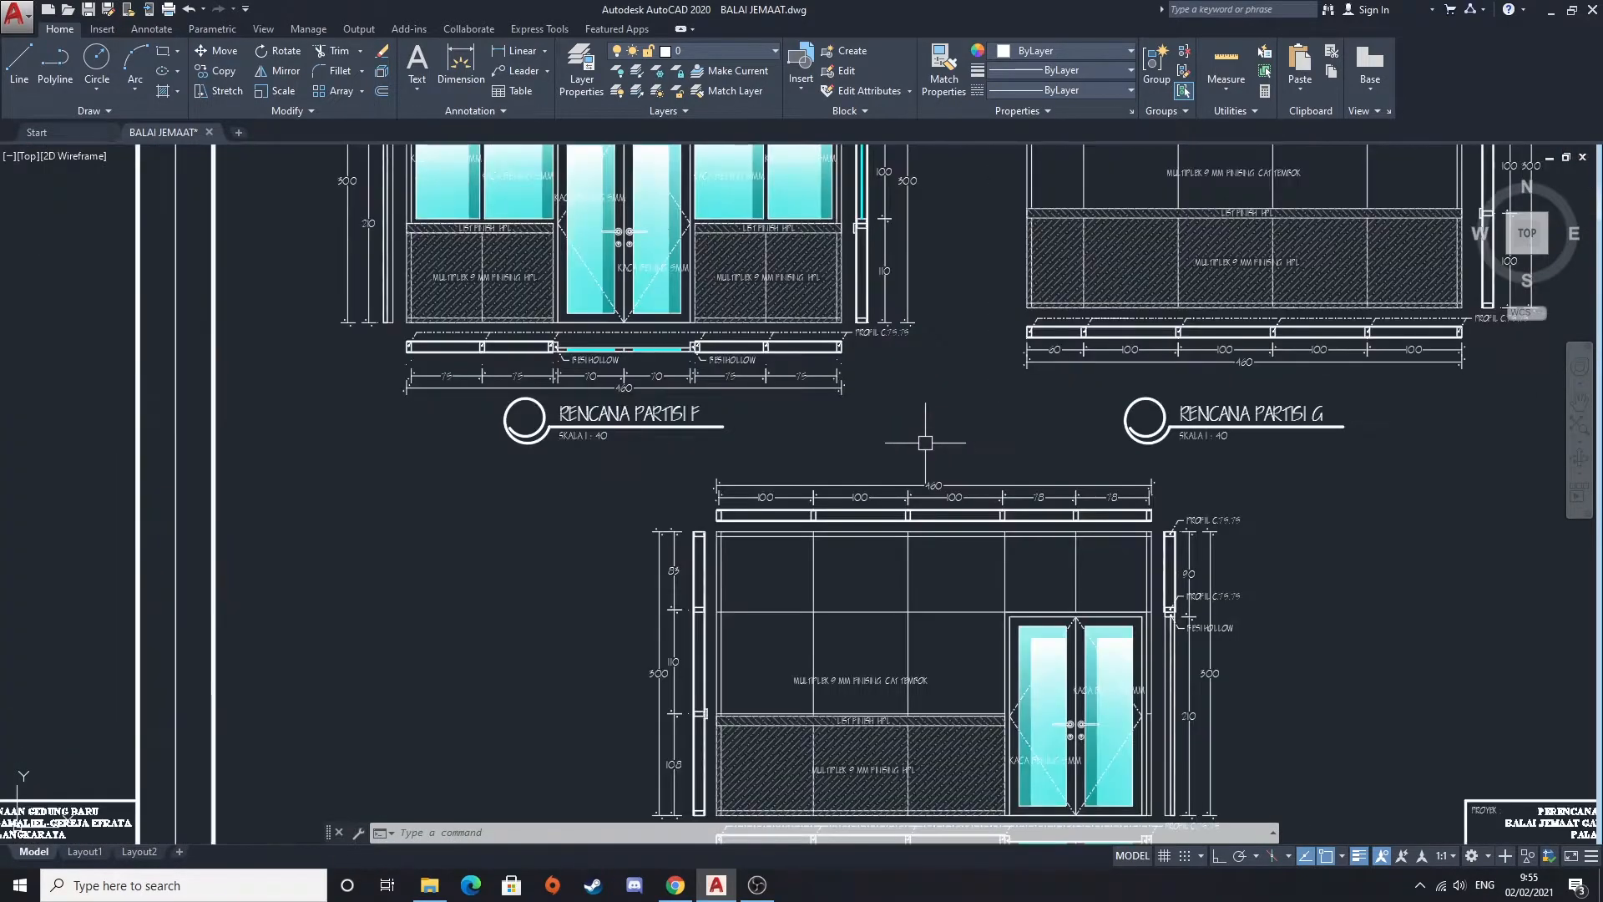
{"action": "scroll", "coordinate": [924, 439], "scroll_direction": "down", "scroll_amount": 4}
Locate the D, E, F, G and H partition tags around the LOBBY and PERPUSTAKAAN on the second-floor plan
{"action": "middle_click_drag", "start_coordinate": [720, 574], "coordinate": [1134, 491]}
{"action": "middle_click_drag", "start_coordinate": [561, 407], "coordinate": [1117, 464]}
{"action": "scroll", "coordinate": [711, 408], "scroll_direction": "up", "scroll_amount": 4}
{"action": "scroll", "coordinate": [539, 467], "scroll_direction": "up", "scroll_amount": 2}
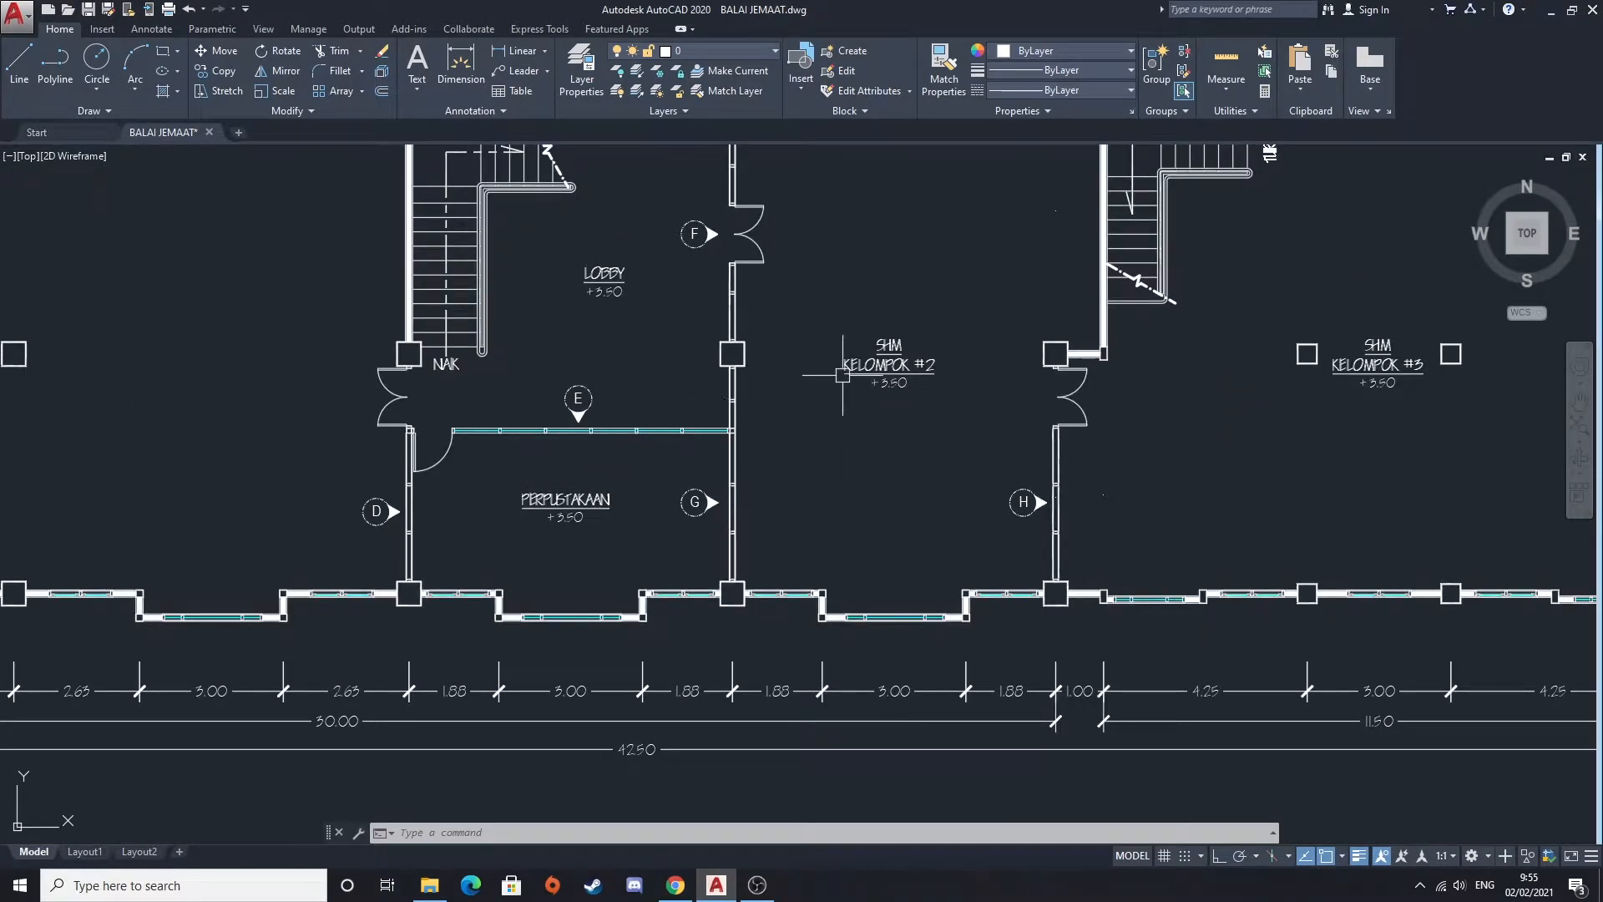
Examine the lamp layout and wiring on the DENAH RENCANA TITIK LAMPU LT.1 plan
{"action": "scroll", "coordinate": [842, 375], "scroll_direction": "down", "scroll_amount": 10}
{"action": "middle_click_drag", "start_coordinate": [565, 514], "coordinate": [859, 451]}
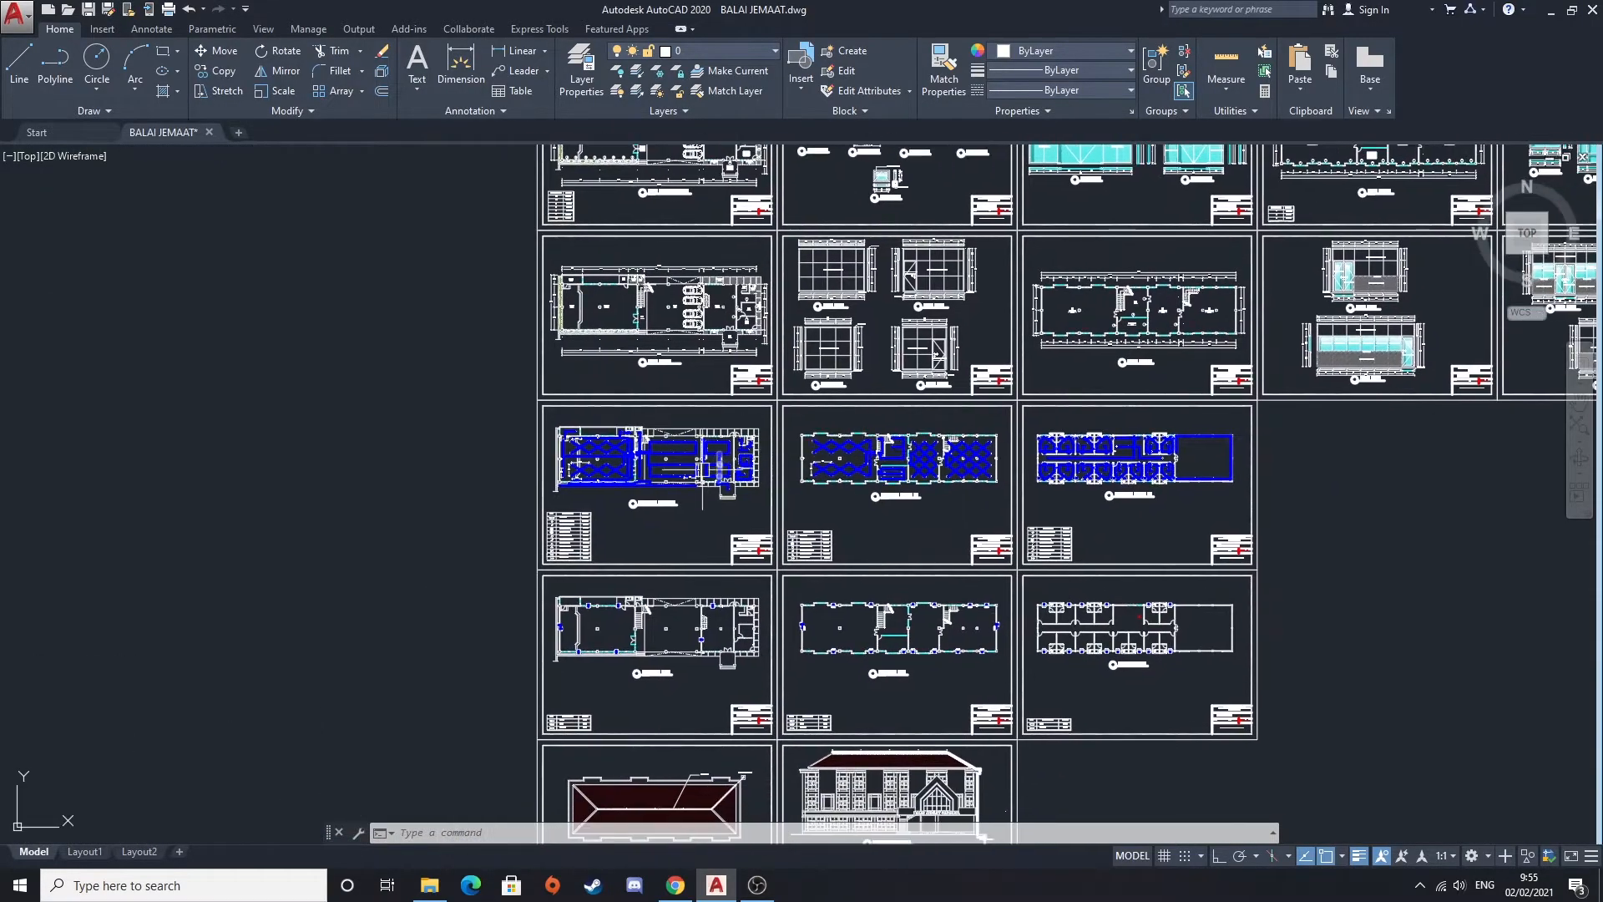
{"action": "scroll", "coordinate": [603, 506], "scroll_direction": "up", "scroll_amount": 4}
{"action": "scroll", "coordinate": [737, 478], "scroll_direction": "up", "scroll_amount": 2}
{"action": "middle_click_drag", "start_coordinate": [762, 466], "coordinate": [742, 594]}
{"action": "scroll", "coordinate": [628, 459], "scroll_direction": "up", "scroll_amount": 2}
{"action": "middle_click_drag", "start_coordinate": [625, 459], "coordinate": [632, 502]}
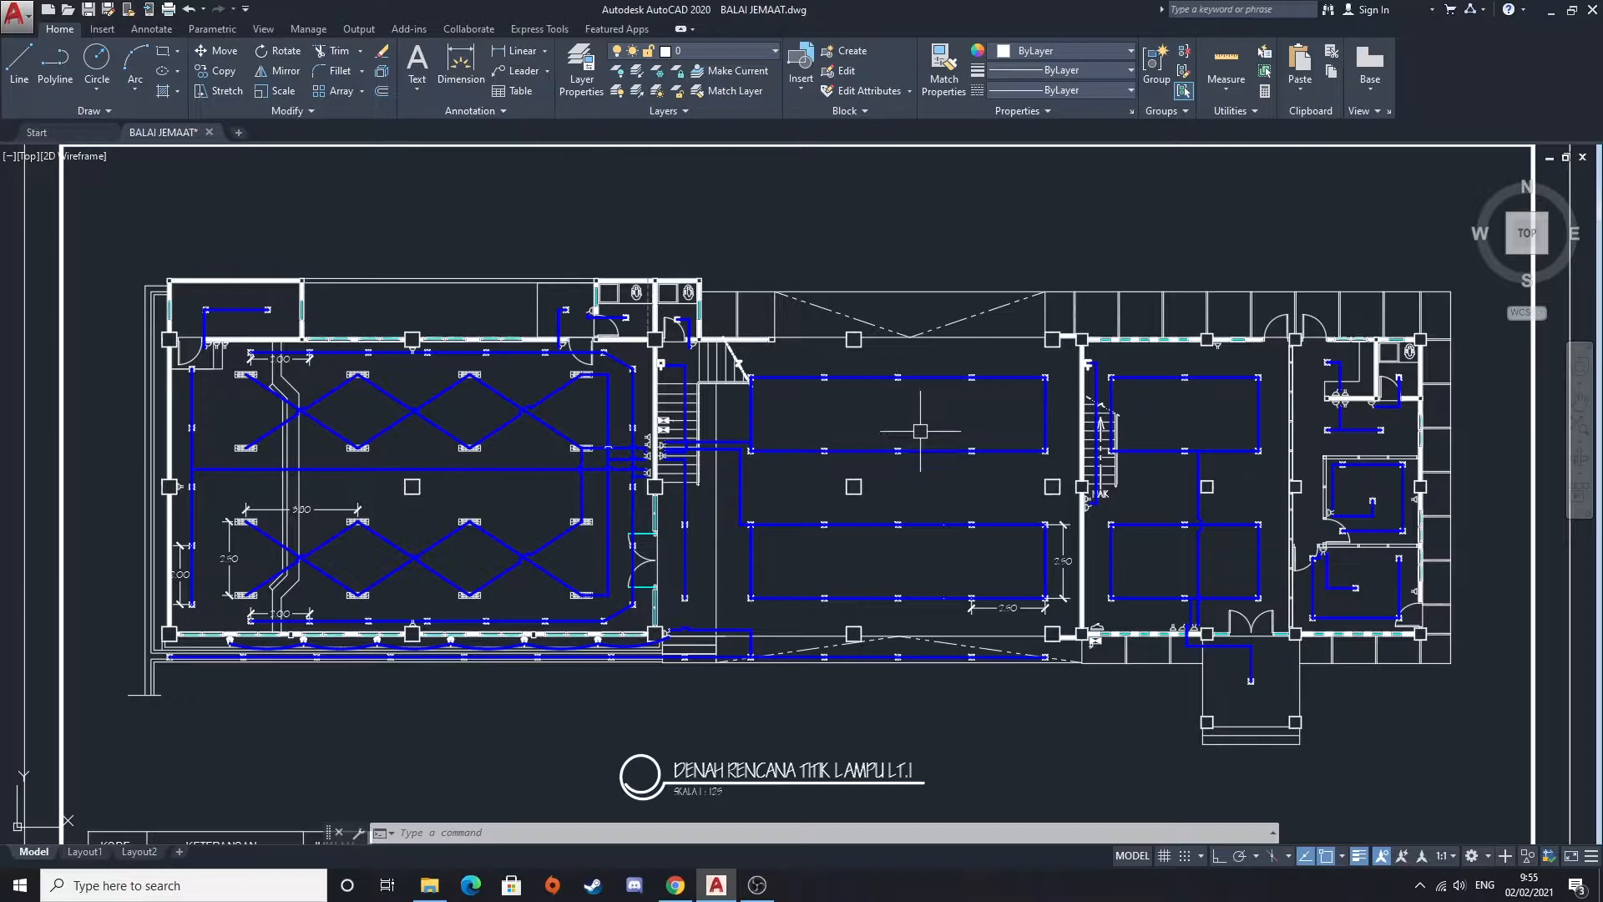
Compare the first-floor lighting plan with its KODE/KETERANGAN/JUMLAH table of lamps, switches, sockets and panels
{"action": "scroll", "coordinate": [922, 430], "scroll_direction": "down", "scroll_amount": 5}
{"action": "scroll", "coordinate": [681, 559], "scroll_direction": "up", "scroll_amount": 4}
{"action": "scroll", "coordinate": [685, 558], "scroll_direction": "up", "scroll_amount": 2}
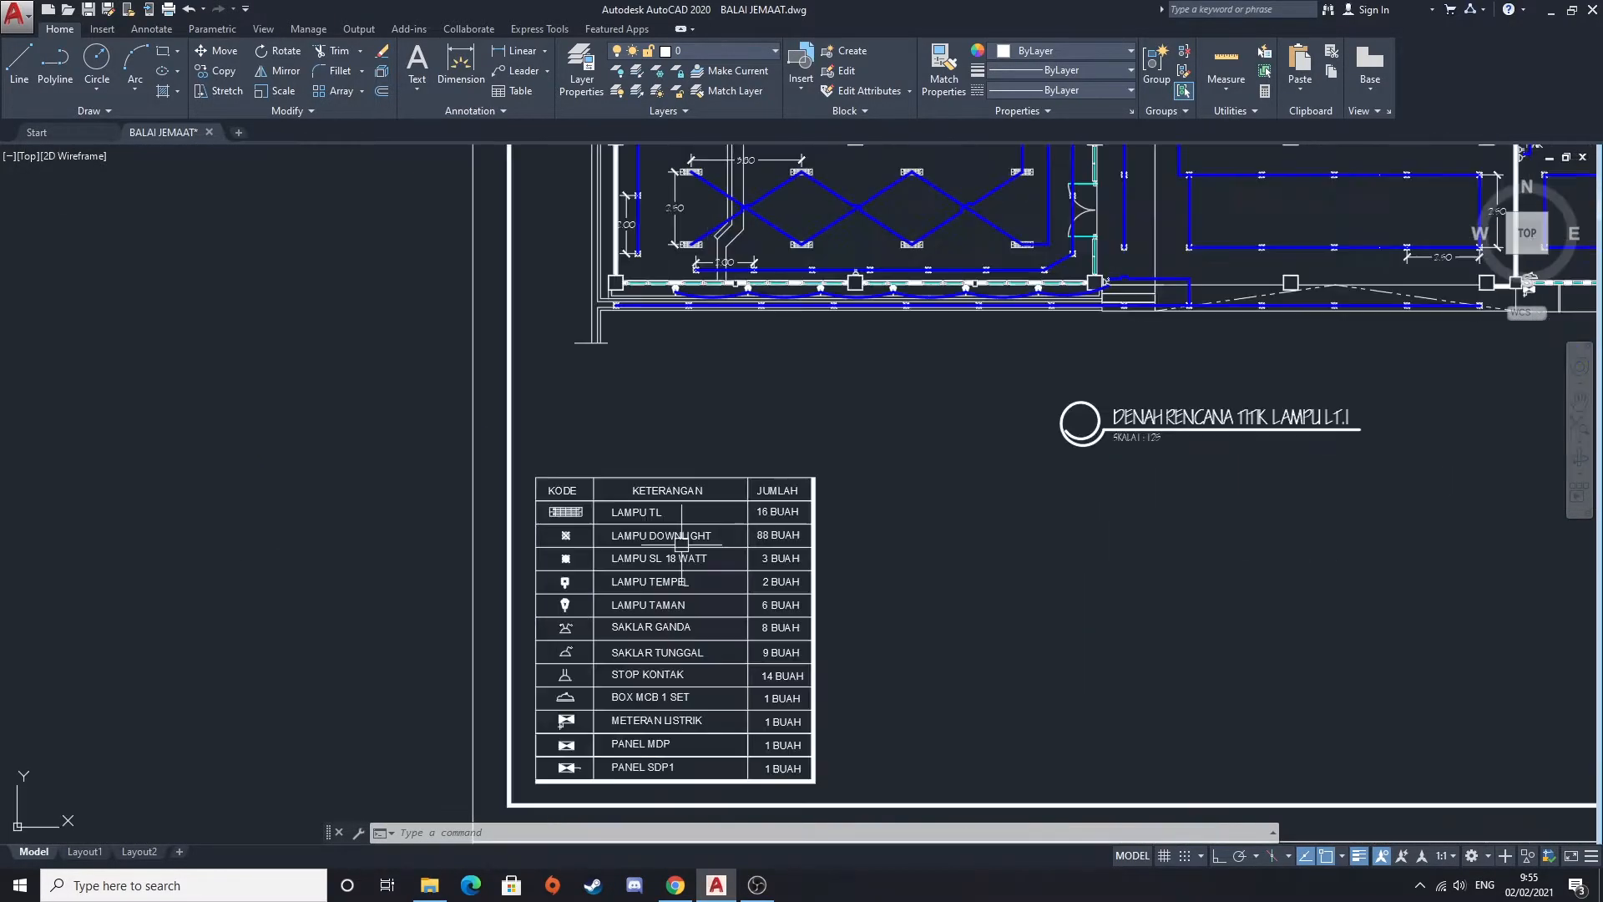
{"action": "middle_click_drag", "start_coordinate": [909, 451], "coordinate": [670, 637]}
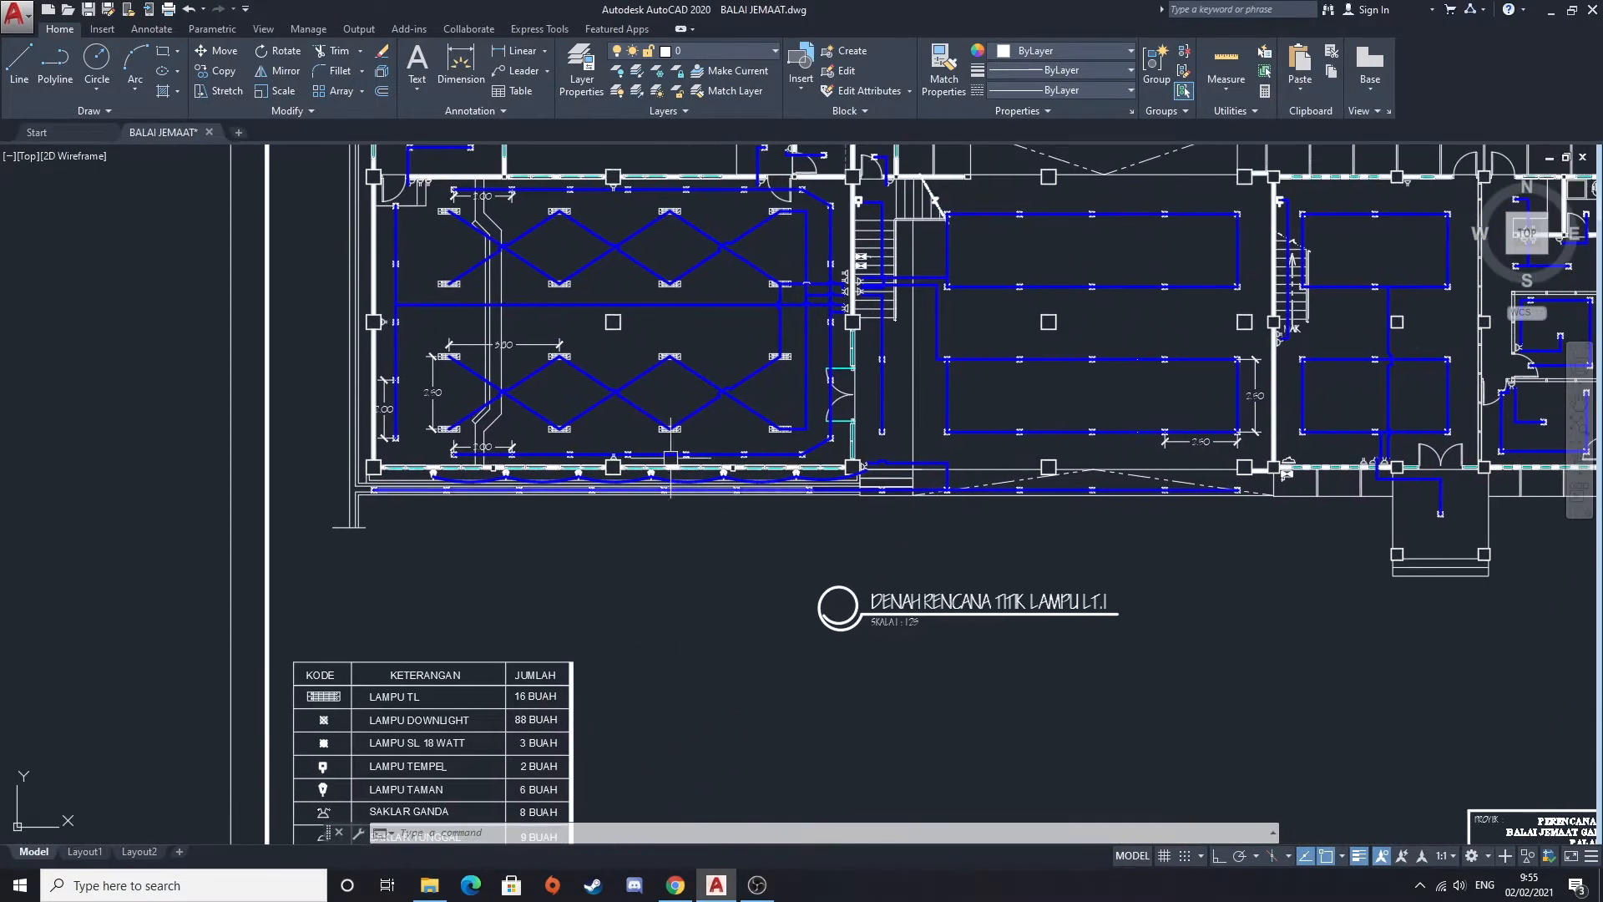
{"action": "middle_click_drag", "start_coordinate": [574, 393], "coordinate": [585, 455]}
{"action": "scroll", "coordinate": [669, 494], "scroll_direction": "up", "scroll_amount": 5}
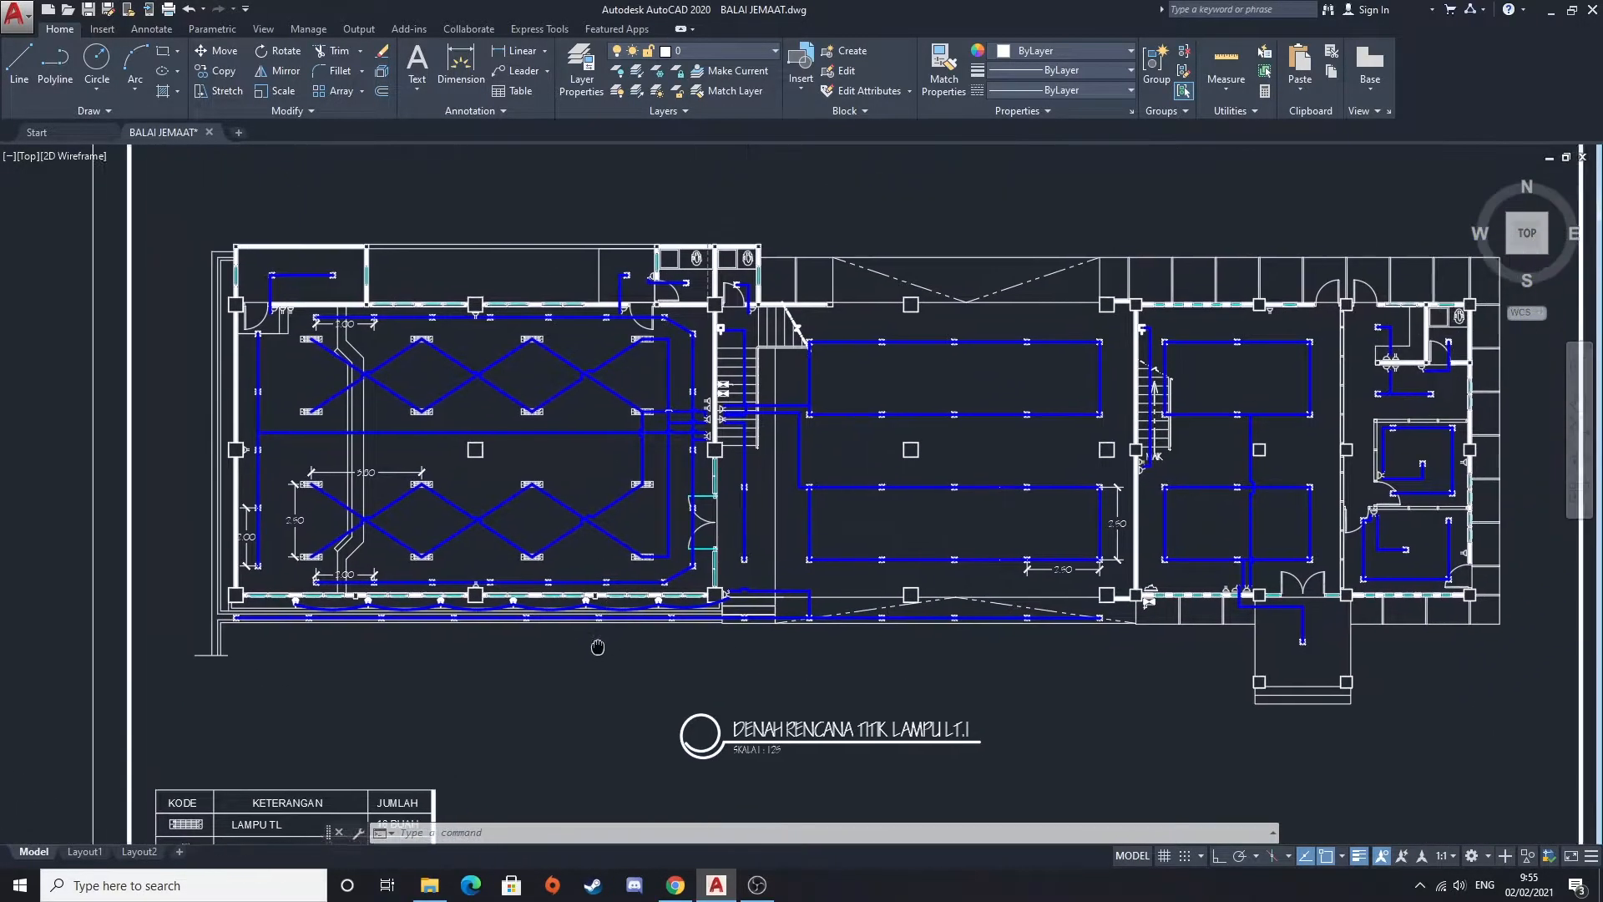
{"action": "scroll", "coordinate": [626, 538], "scroll_direction": "down", "scroll_amount": 2}
{"action": "mouse_move", "coordinate": [603, 588]}
{"action": "middle_mouse_down"}
{"action": "mouse_move", "coordinate": [708, 451]}
{"action": "mouse_move", "coordinate": [819, 451]}
{"action": "middle_mouse_up"}
{"action": "scroll", "coordinate": [698, 455], "scroll_direction": "up", "scroll_amount": 4}
{"action": "scroll", "coordinate": [702, 470], "scroll_direction": "down", "scroll_amount": 2}
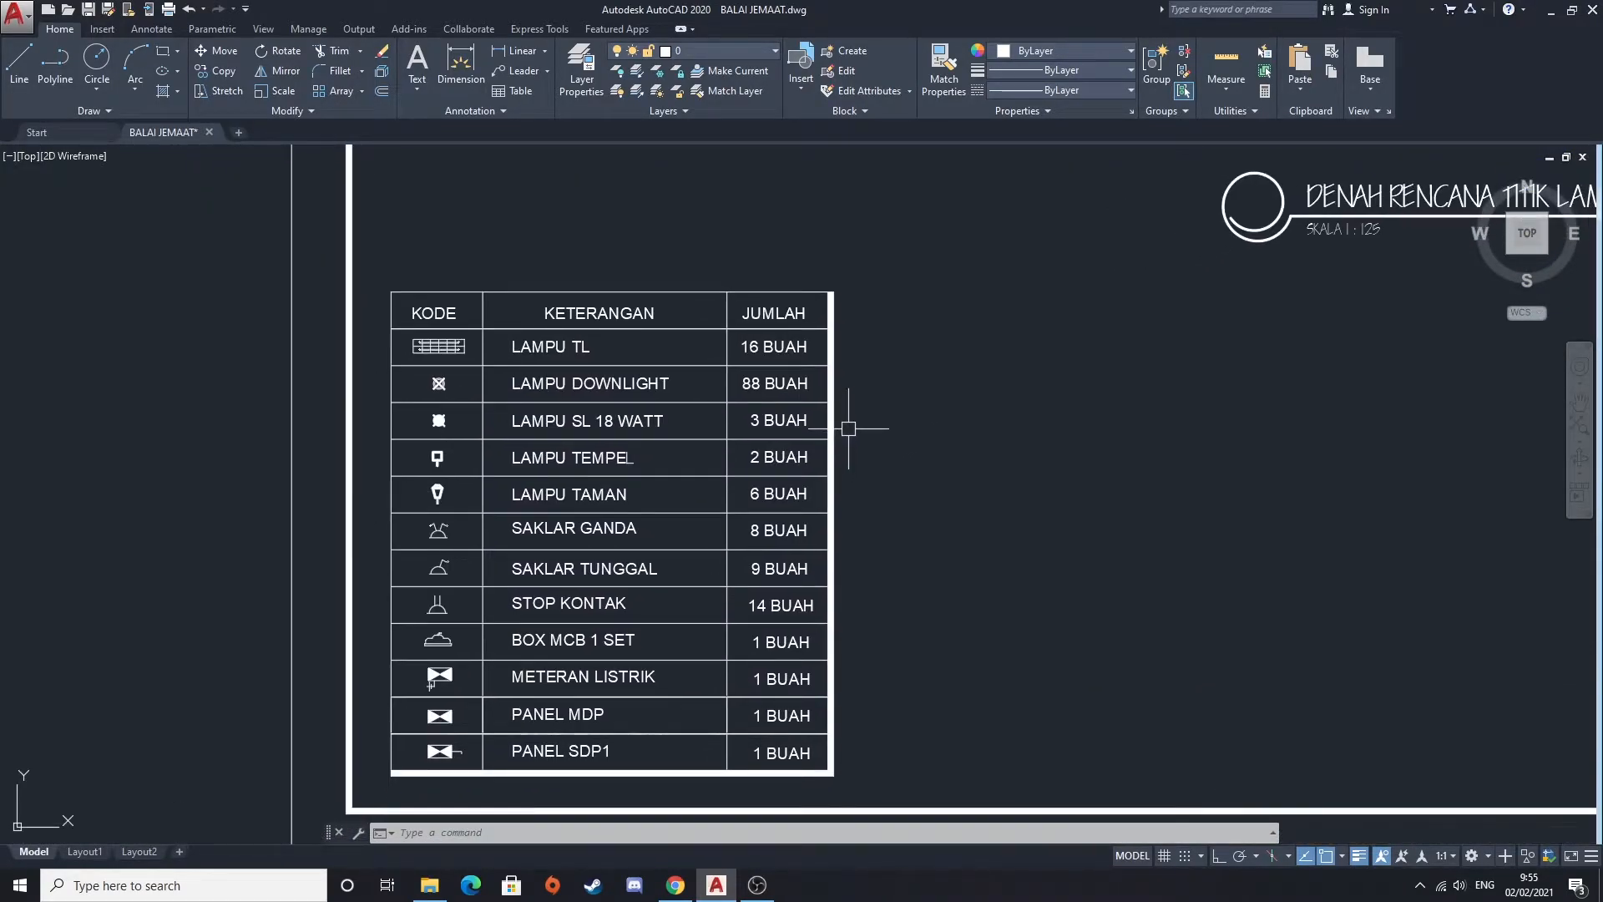
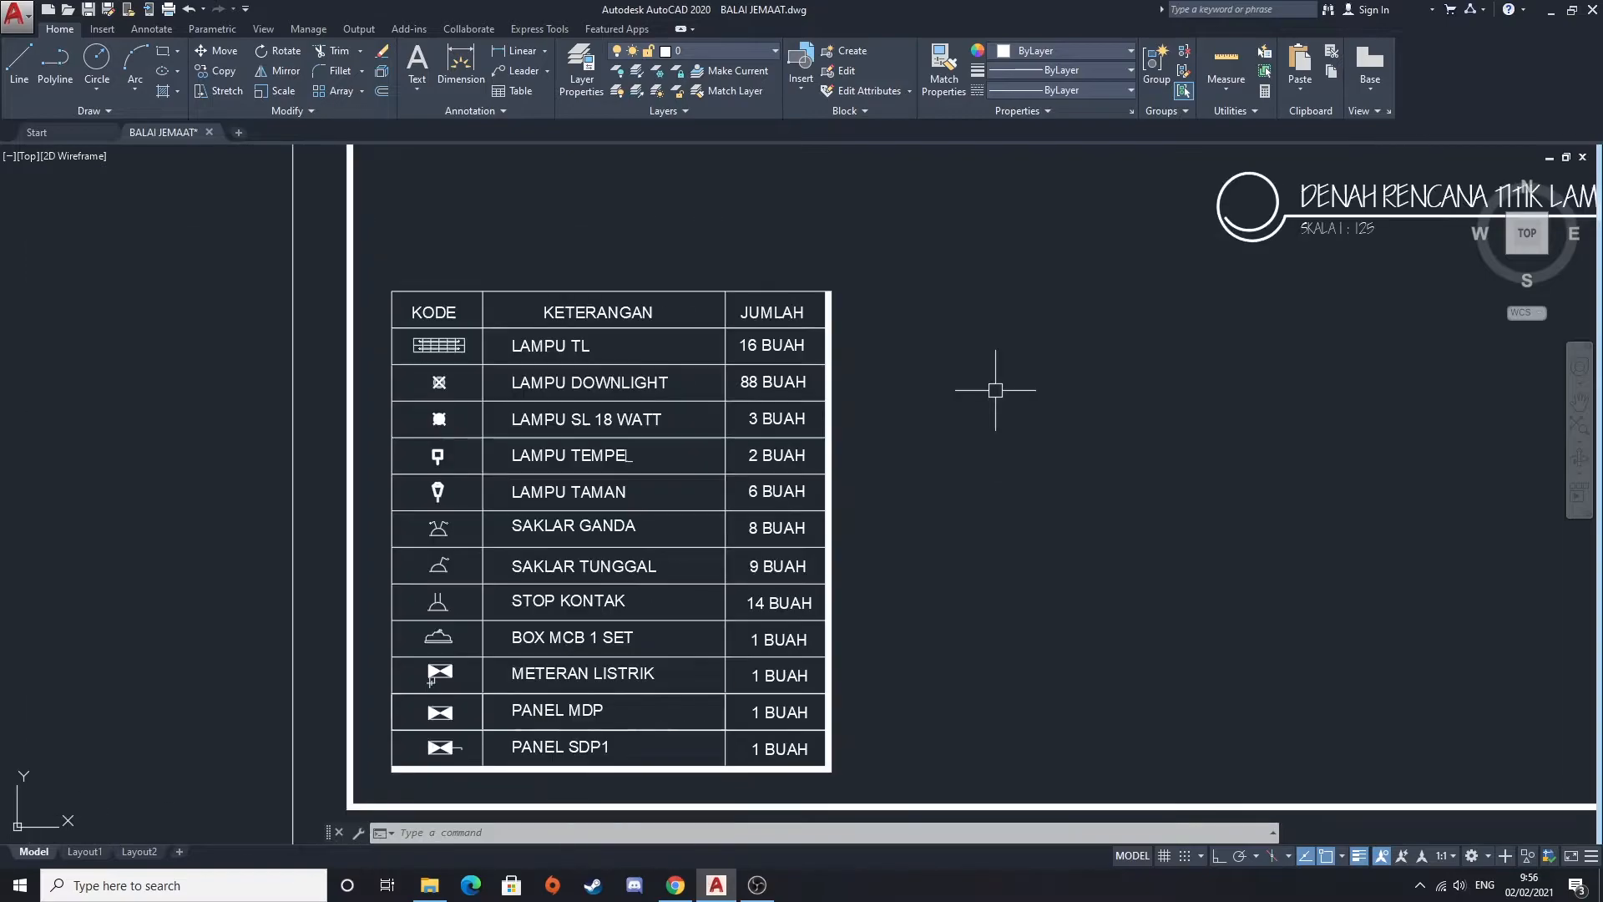
Examine the lamp, switch and socket quantity table on the DENAH RENCANA TITIK LAMPU LT.2 sheet
{"action": "middle_click_drag", "start_coordinate": [994, 386], "coordinate": [300, 648]}
{"action": "scroll", "coordinate": [699, 451], "scroll_direction": "down", "scroll_amount": 3}
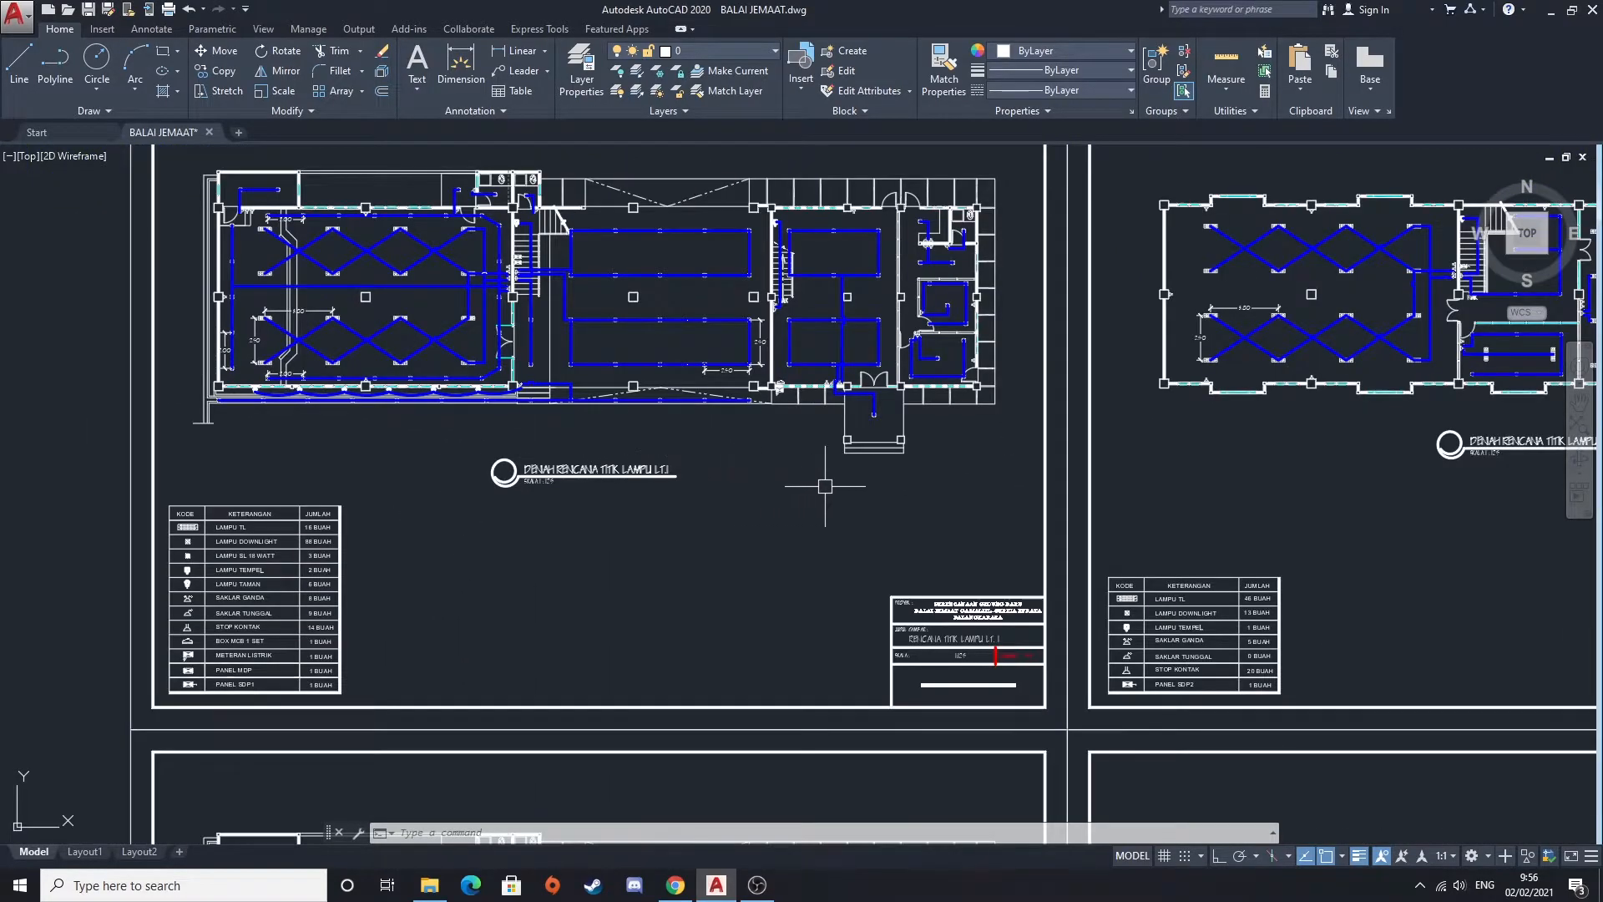
{"action": "middle_click_drag", "start_coordinate": [824, 486], "coordinate": [524, 573]}
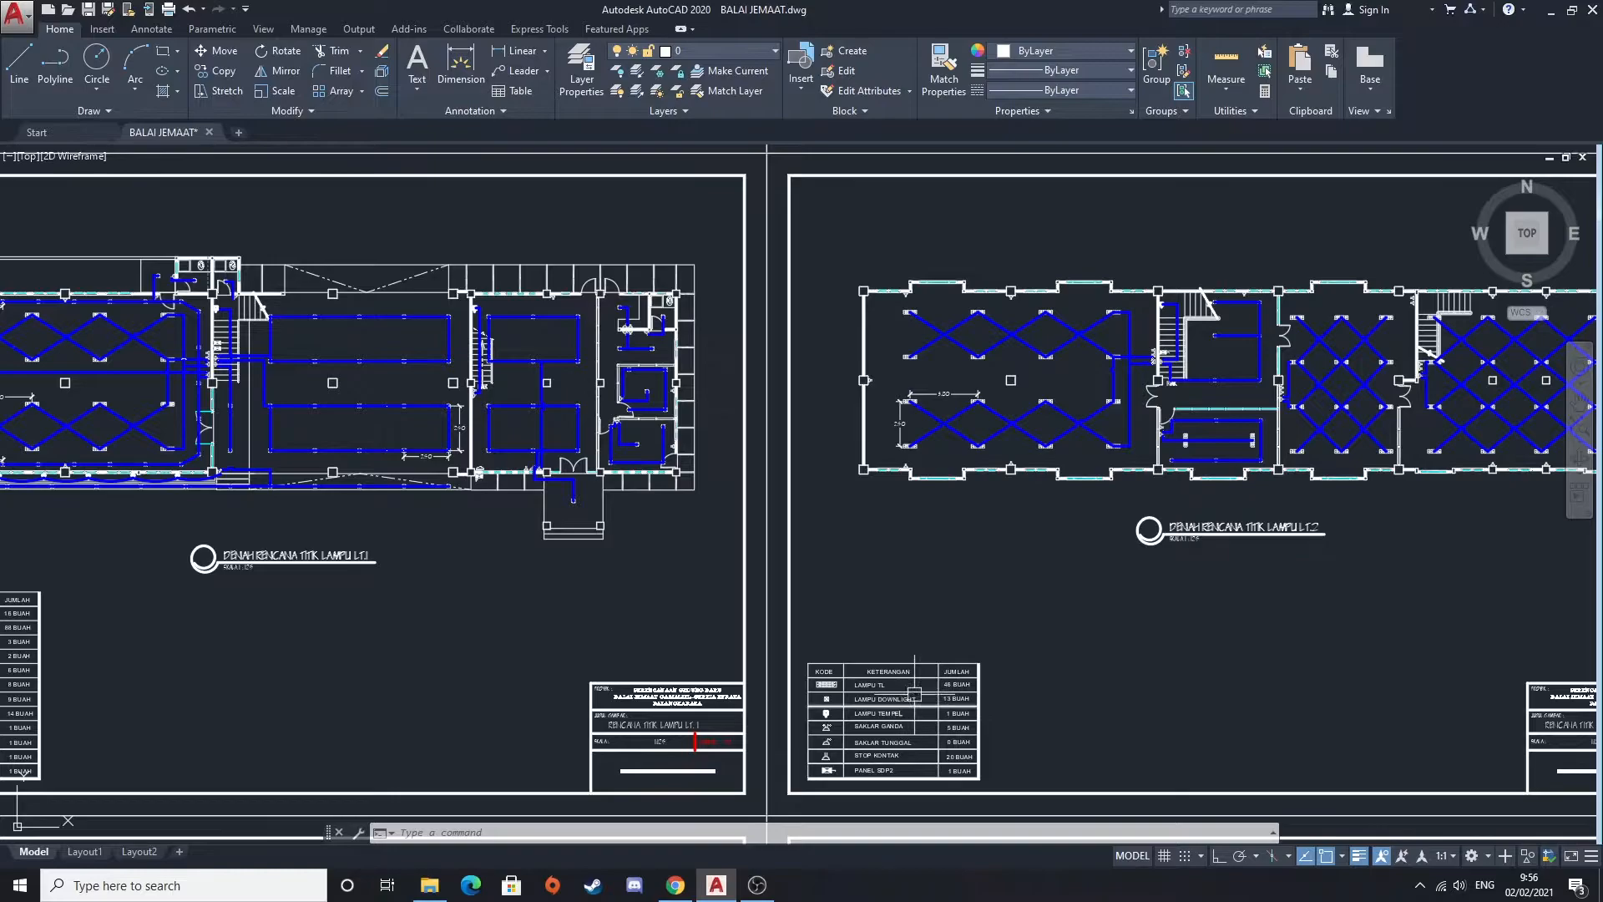
{"action": "scroll", "coordinate": [922, 707], "scroll_direction": "up", "scroll_amount": 2}
{"action": "middle_click_drag", "start_coordinate": [942, 685], "coordinate": [720, 537]}
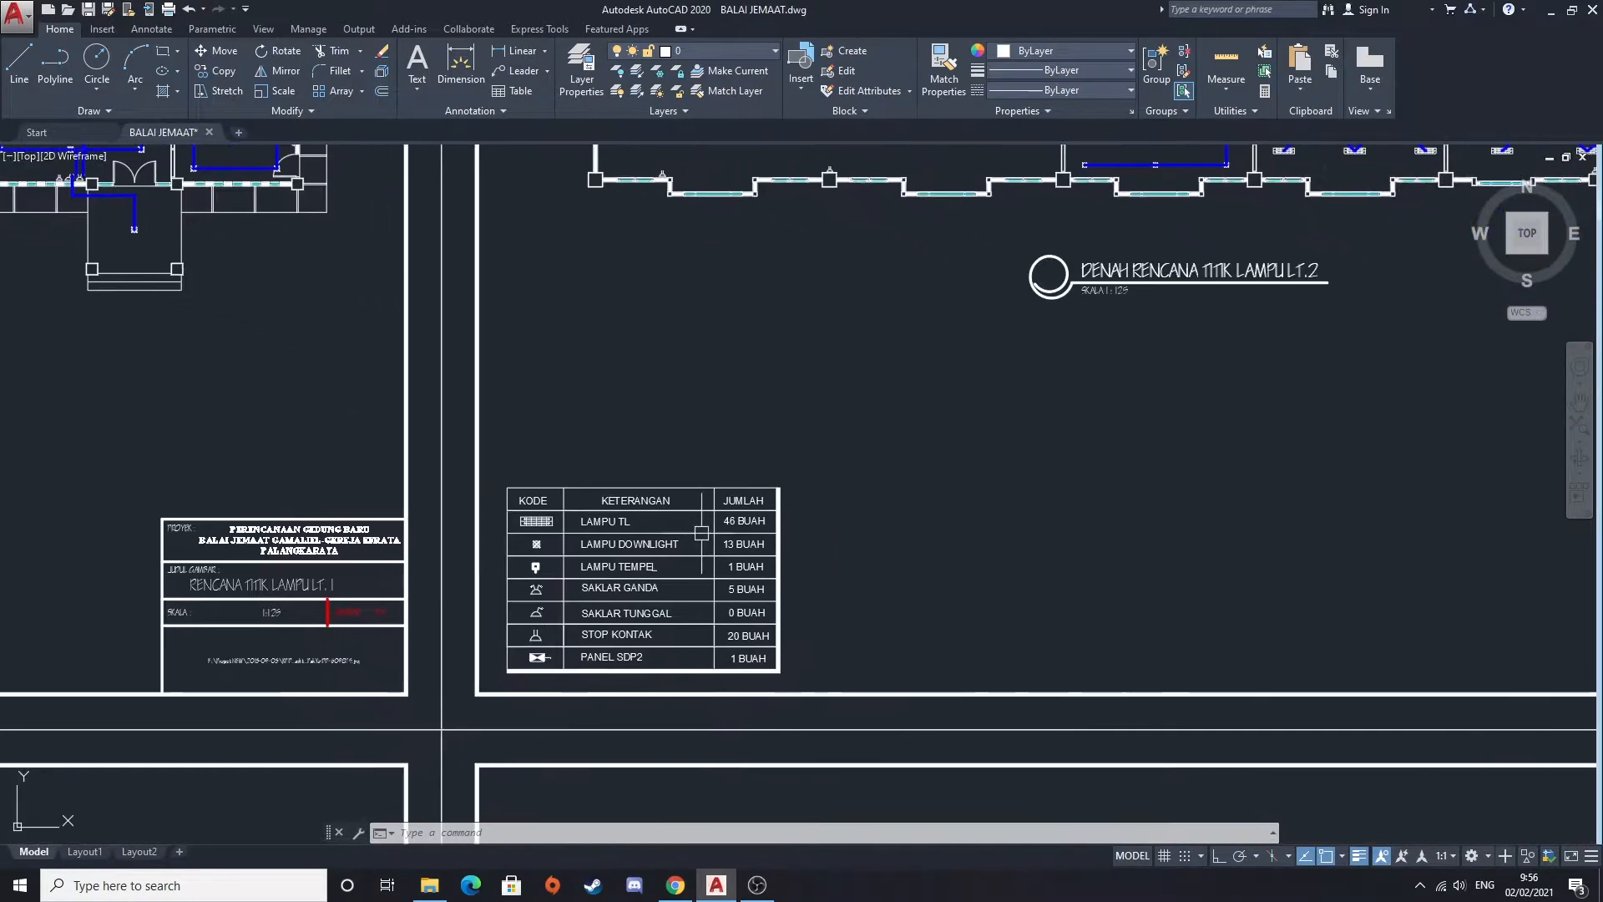
{"action": "scroll", "coordinate": [654, 518], "scroll_direction": "up", "scroll_amount": 2}
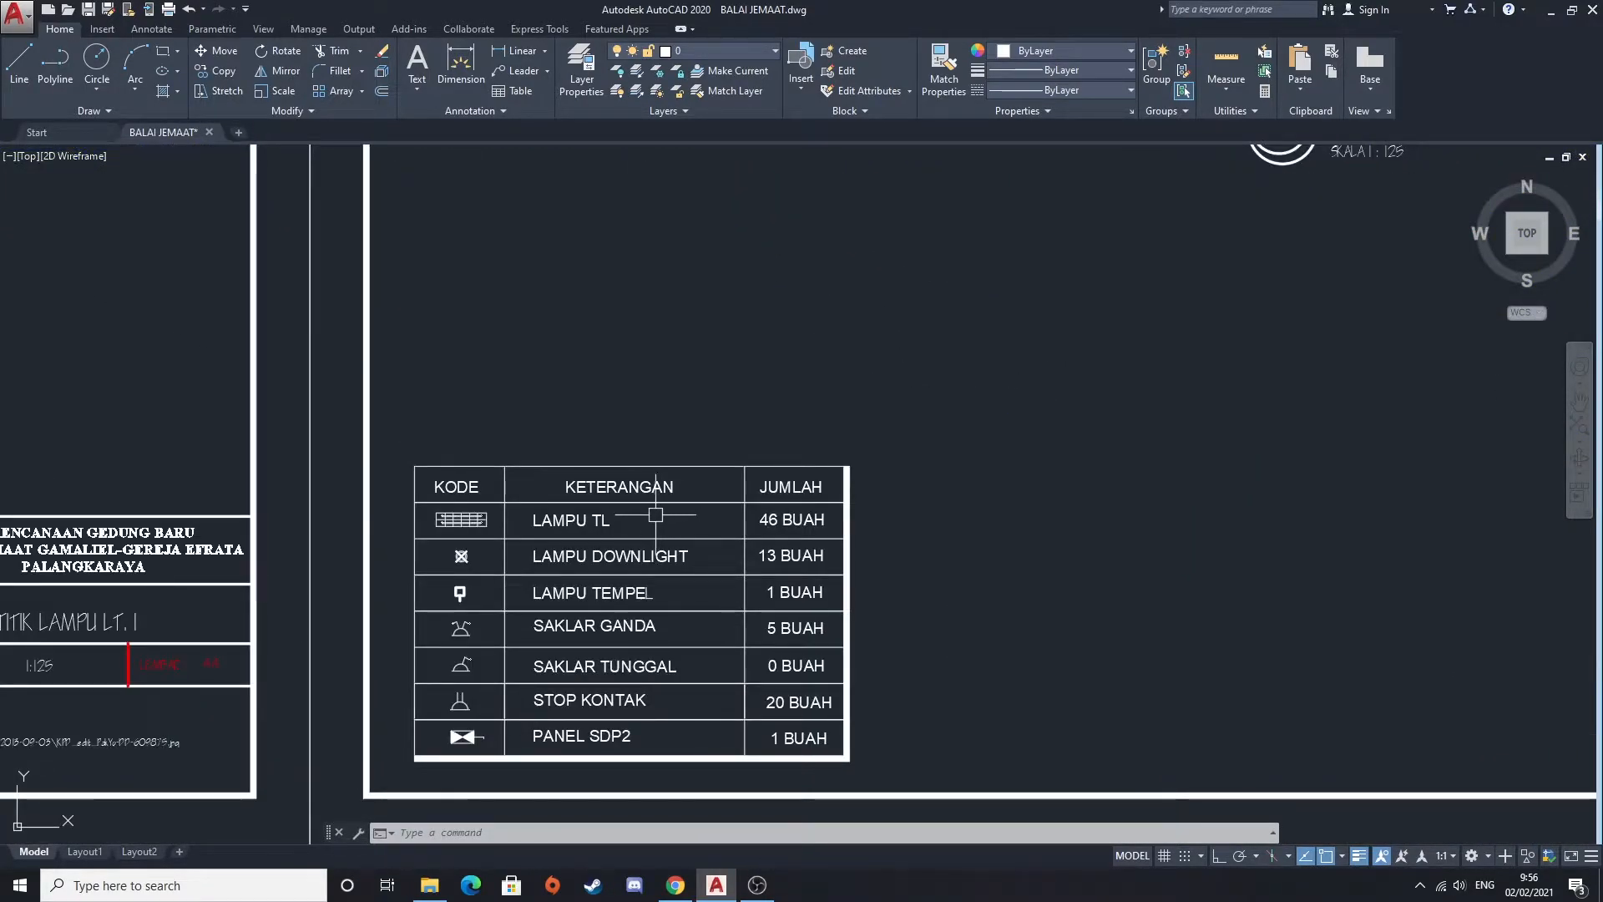
Examine the lamp points and wiring on the second-floor lighting plan
{"action": "scroll", "coordinate": [922, 465], "scroll_direction": "down", "scroll_amount": 3}
{"action": "middle_click_drag", "start_coordinate": [922, 465], "coordinate": [458, 602]}
{"action": "scroll", "coordinate": [543, 480], "scroll_direction": "up", "scroll_amount": 2}
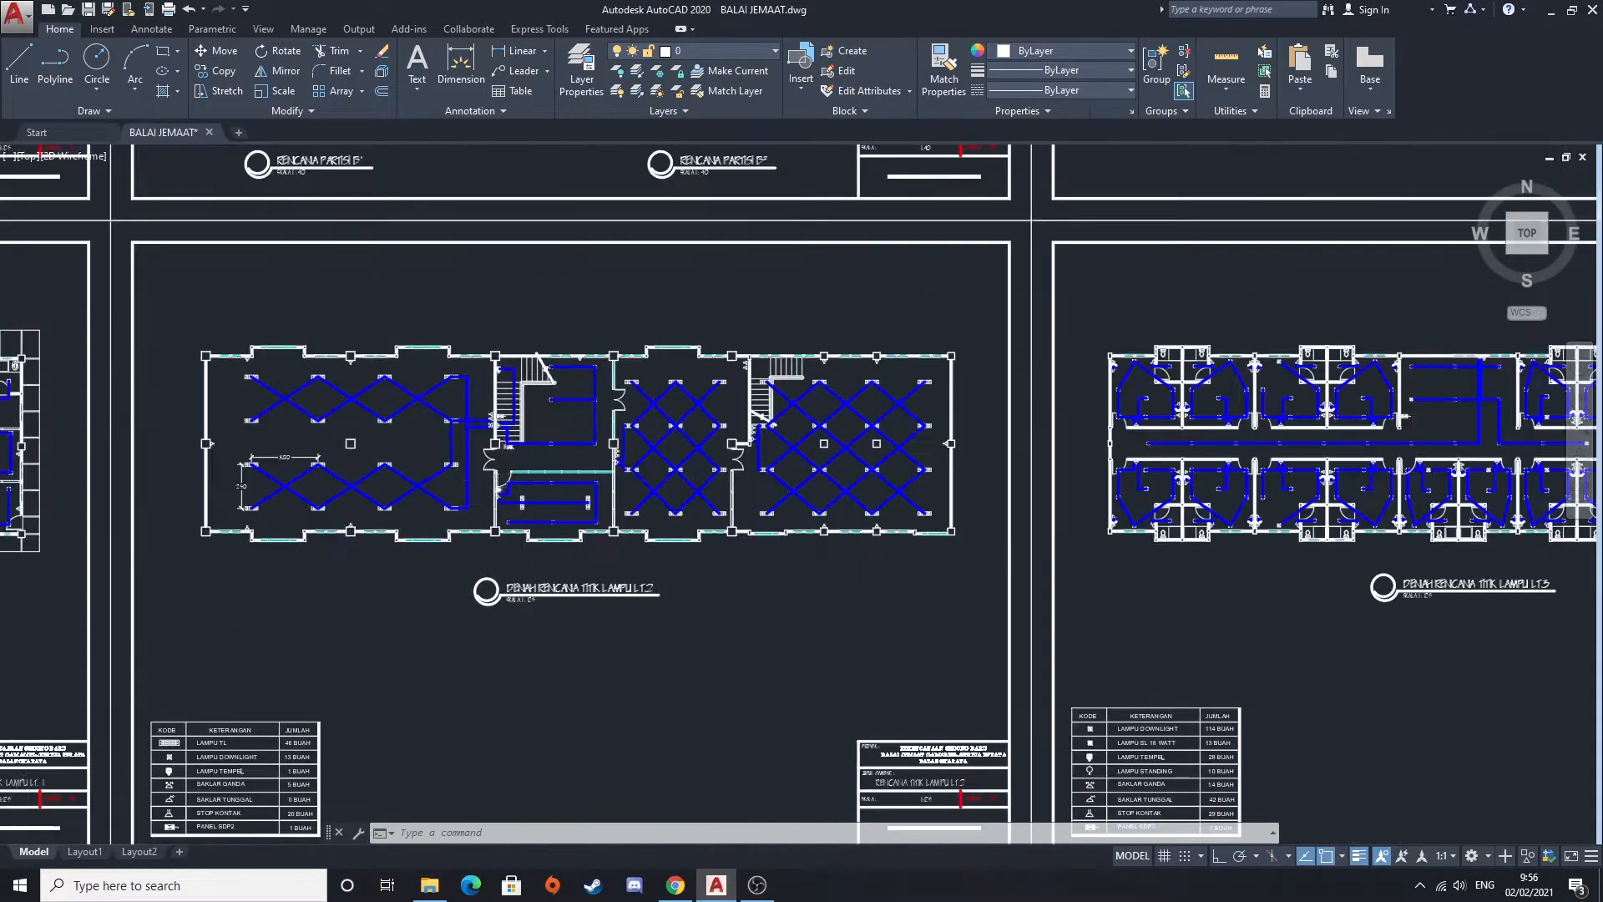
{"action": "scroll", "coordinate": [505, 480], "scroll_direction": "up", "scroll_amount": 2}
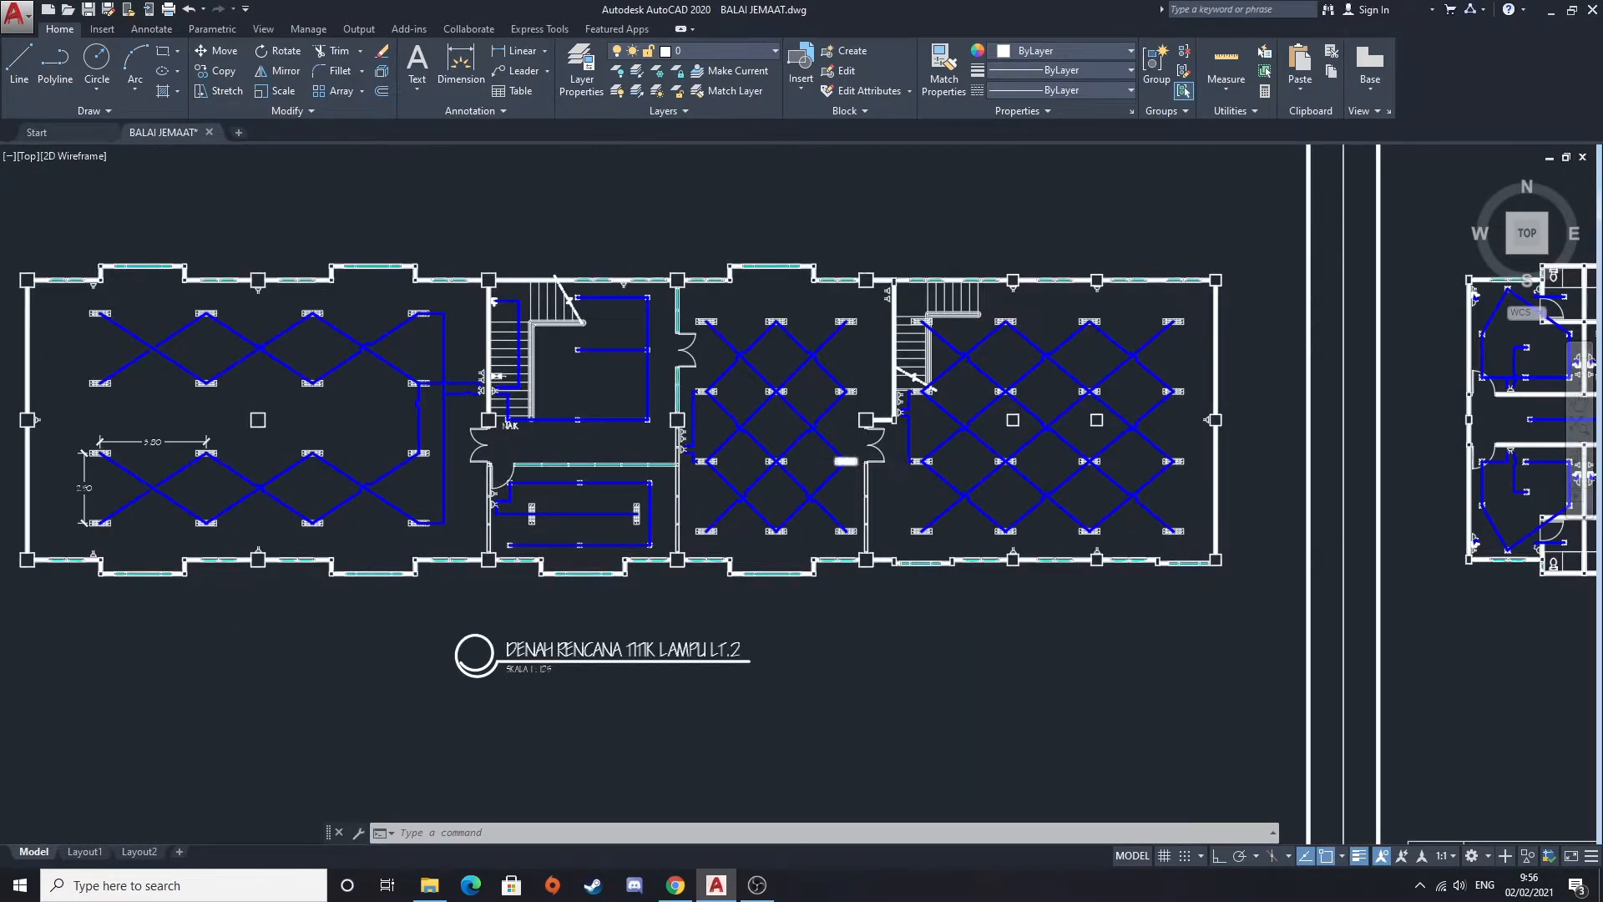
Examine the room and corridor lamp wiring on the DENAH RENCANA TITIK LAMPU LT.3 plan
{"action": "scroll", "coordinate": [845, 460], "scroll_direction": "down", "scroll_amount": 6}
{"action": "middle_click_drag", "start_coordinate": [1008, 513], "coordinate": [845, 486]}
{"action": "scroll", "coordinate": [845, 486], "scroll_direction": "up", "scroll_amount": 2}
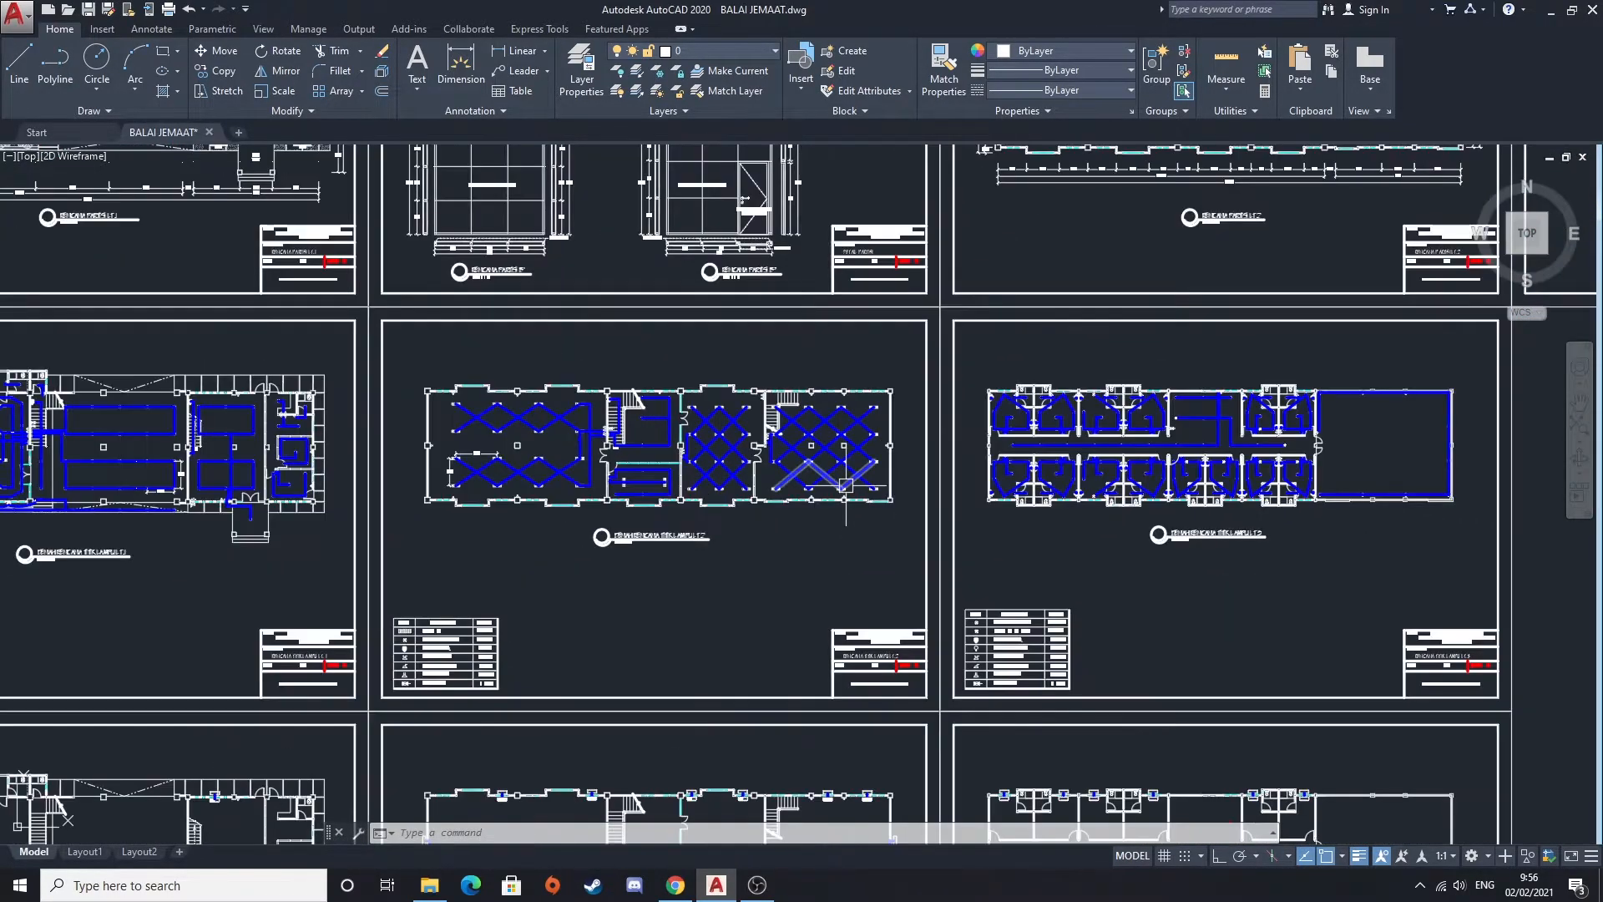
{"action": "scroll", "coordinate": [1115, 480], "scroll_direction": "up", "scroll_amount": 4}
{"action": "middle_click_drag", "start_coordinate": [1115, 487], "coordinate": [781, 466]}
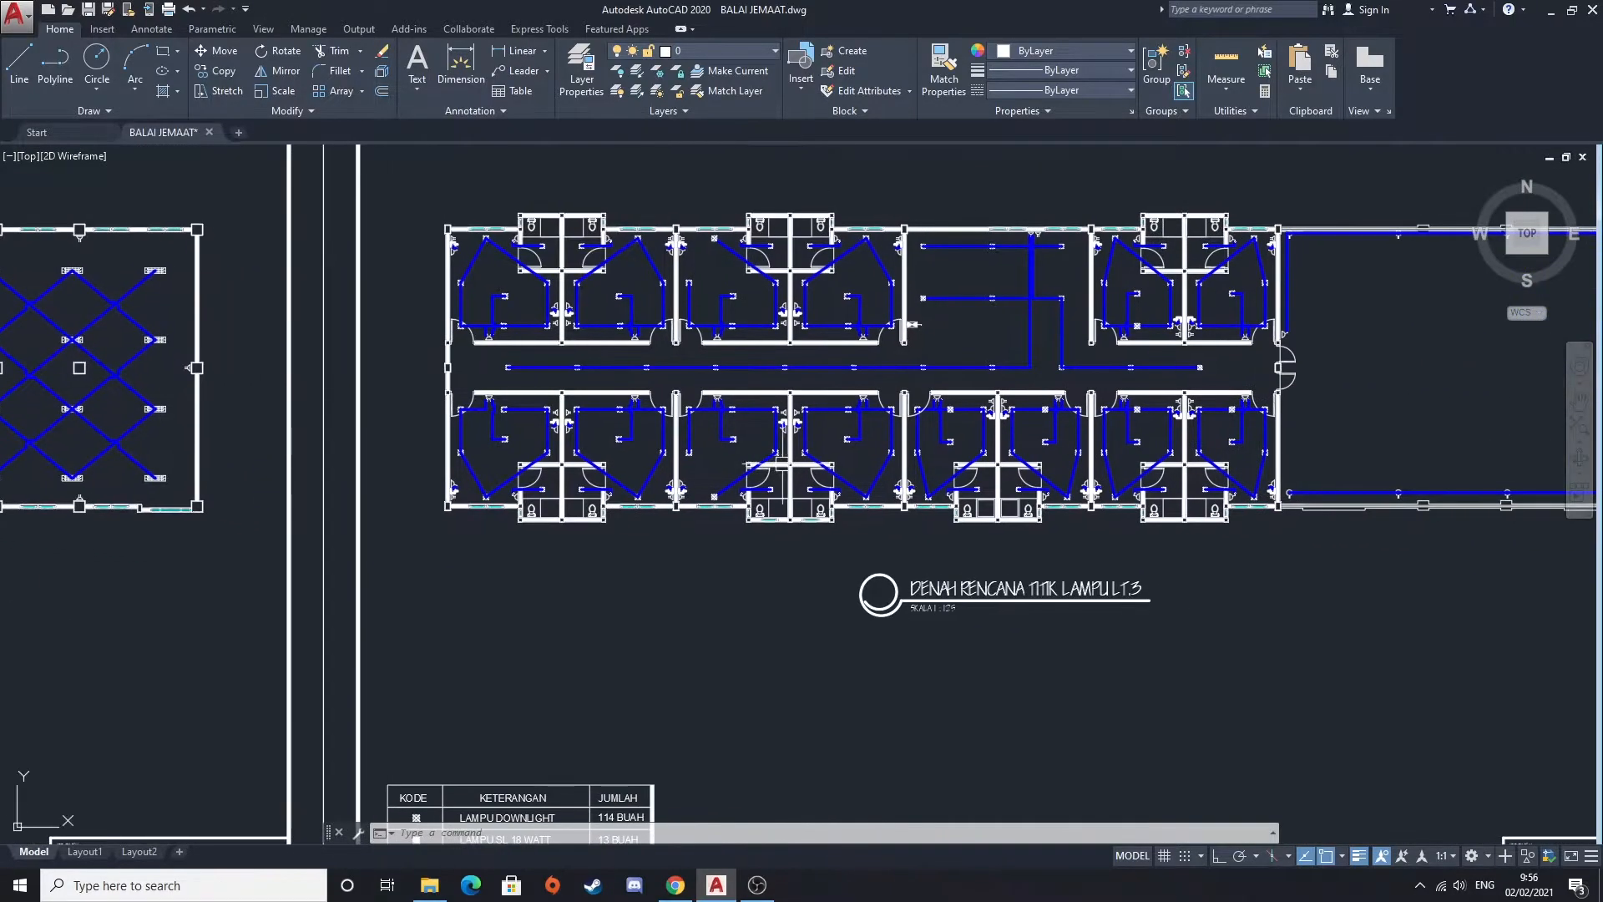
{"action": "mouse_move", "coordinate": [816, 538]}
{"action": "middle_mouse_down"}
{"action": "mouse_move", "coordinate": [772, 480]}
{"action": "mouse_move", "coordinate": [639, 555]}
{"action": "middle_mouse_up"}
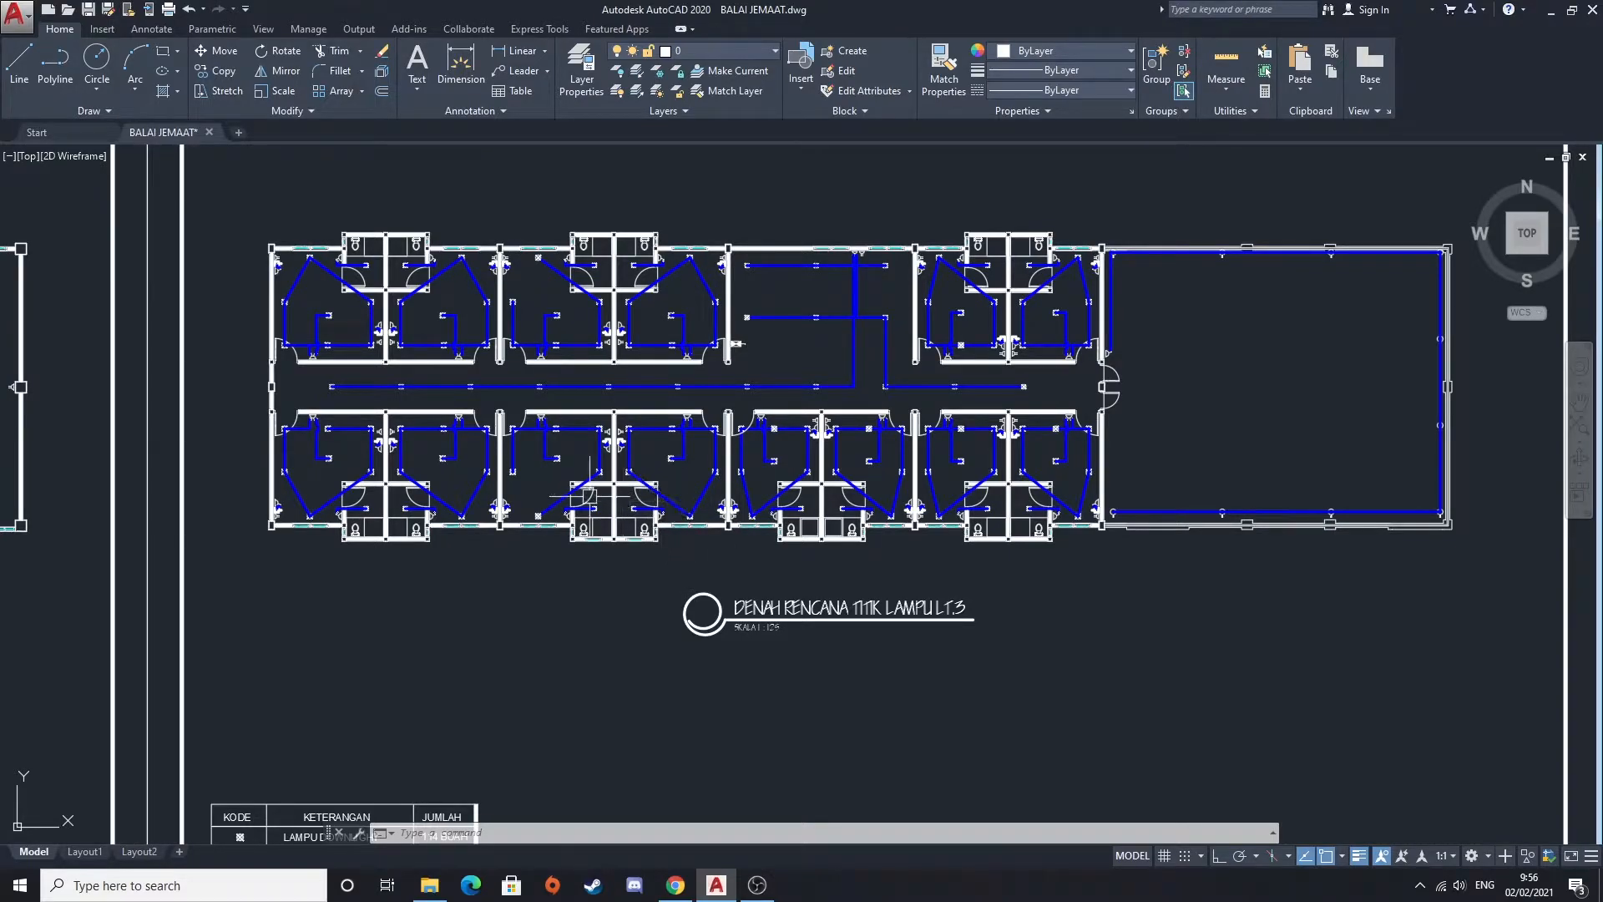
Inspect the lamp, switch and socket connections in the row of rooms below the corridor on the third-floor lighting plan
{"action": "scroll", "coordinate": [480, 451], "scroll_direction": "up", "scroll_amount": 4}
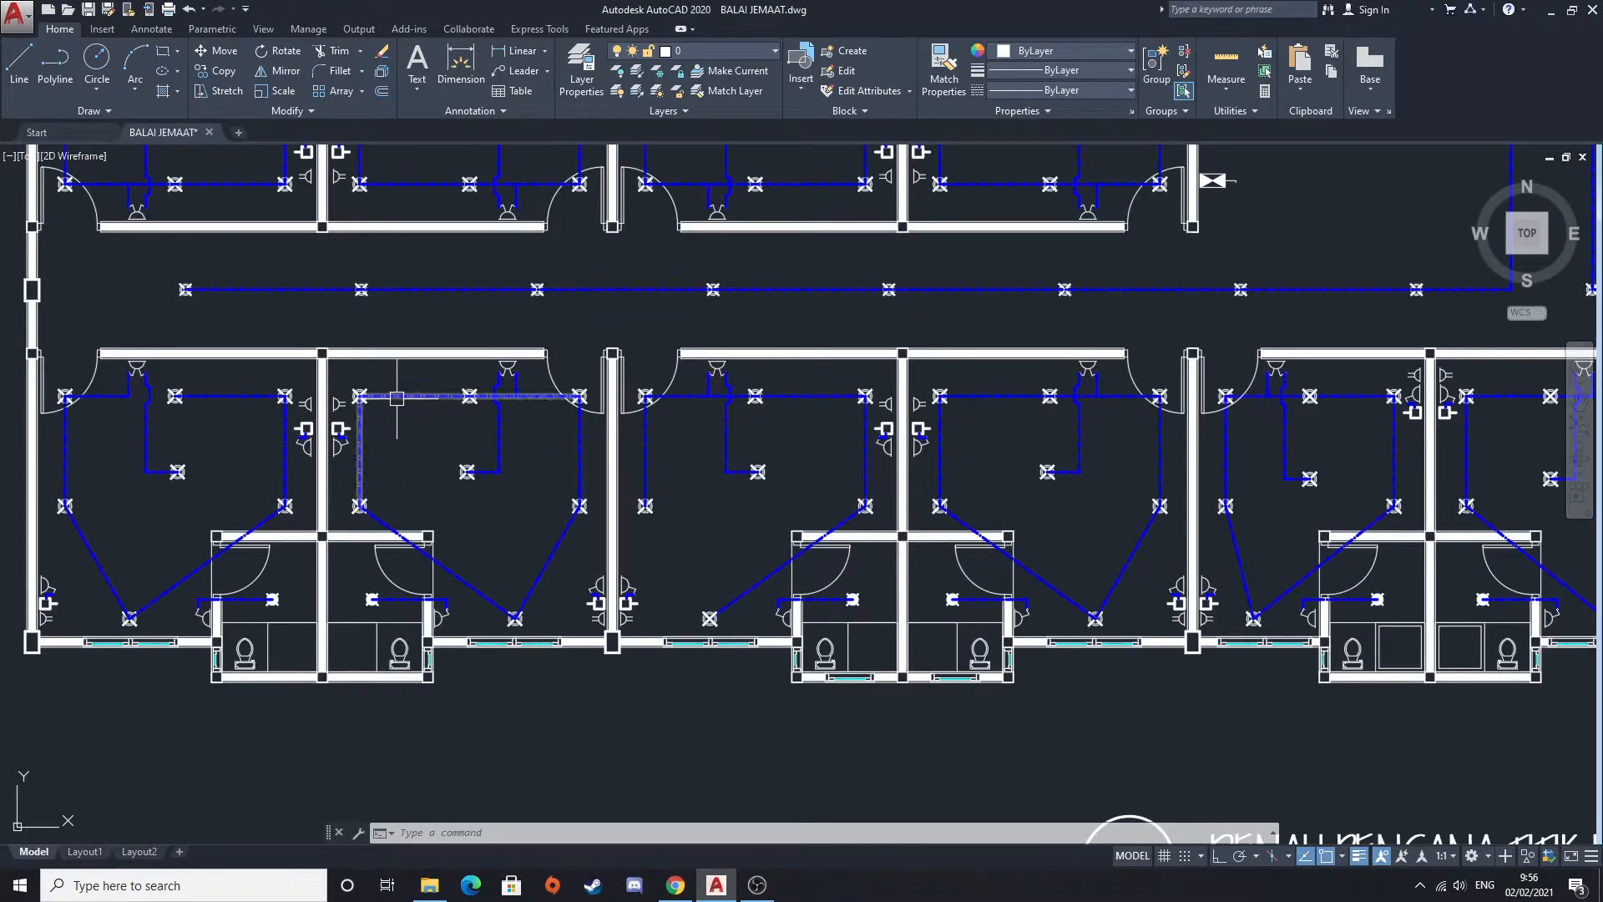
{"action": "scroll", "coordinate": [409, 417], "scroll_direction": "up", "scroll_amount": 3}
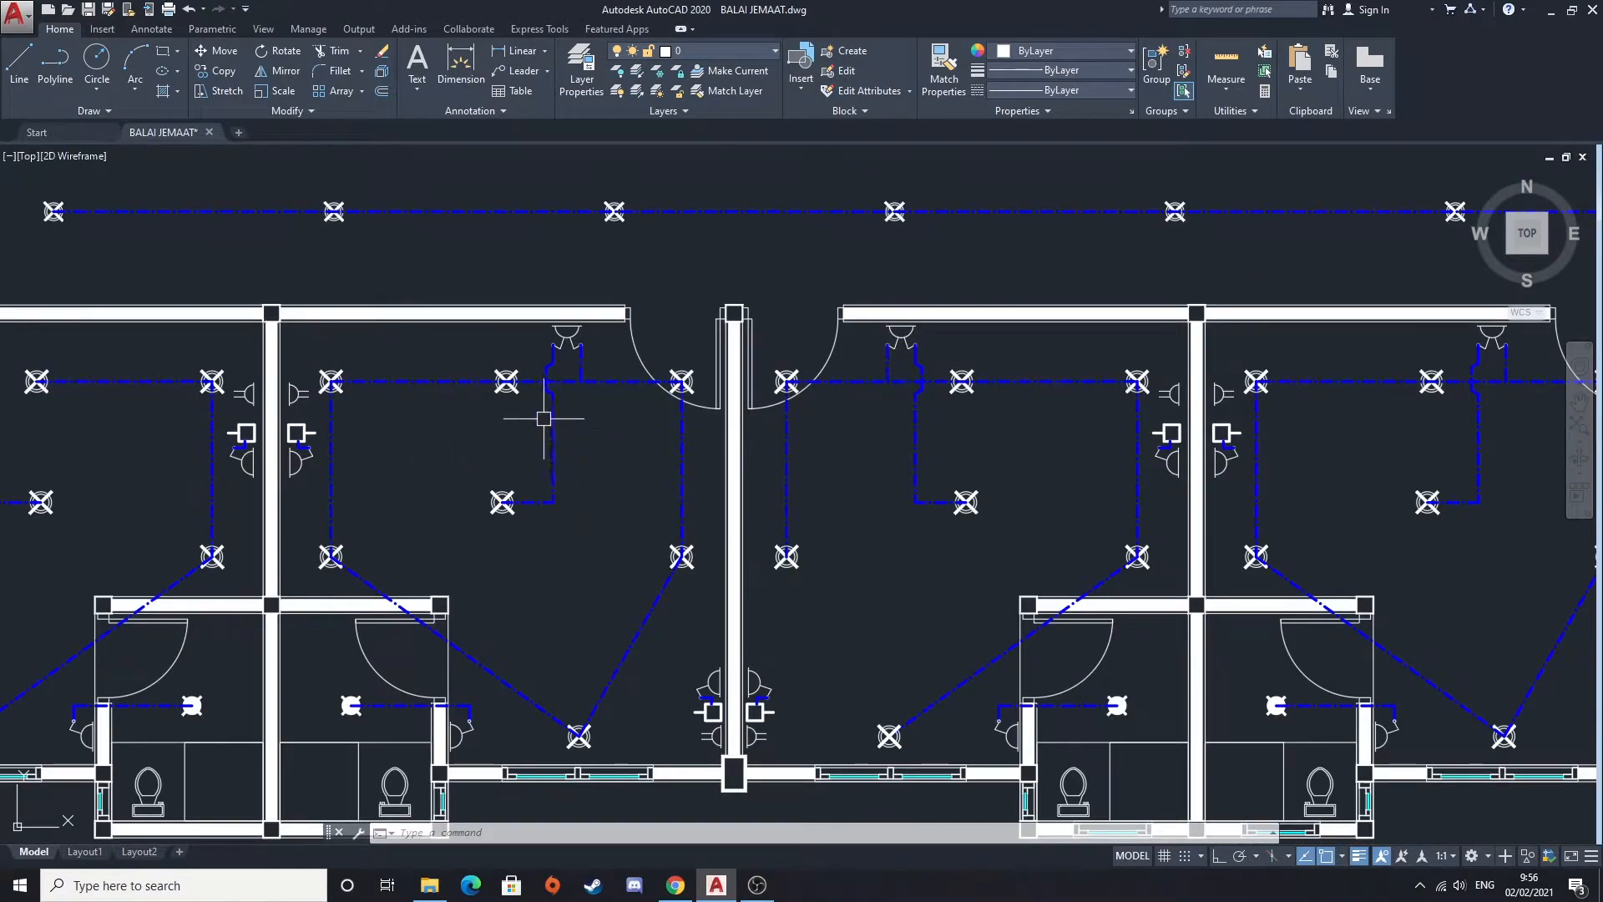
{"action": "scroll", "coordinate": [548, 437], "scroll_direction": "up", "scroll_amount": 2}
{"action": "scroll", "coordinate": [571, 414], "scroll_direction": "down", "scroll_amount": 15}
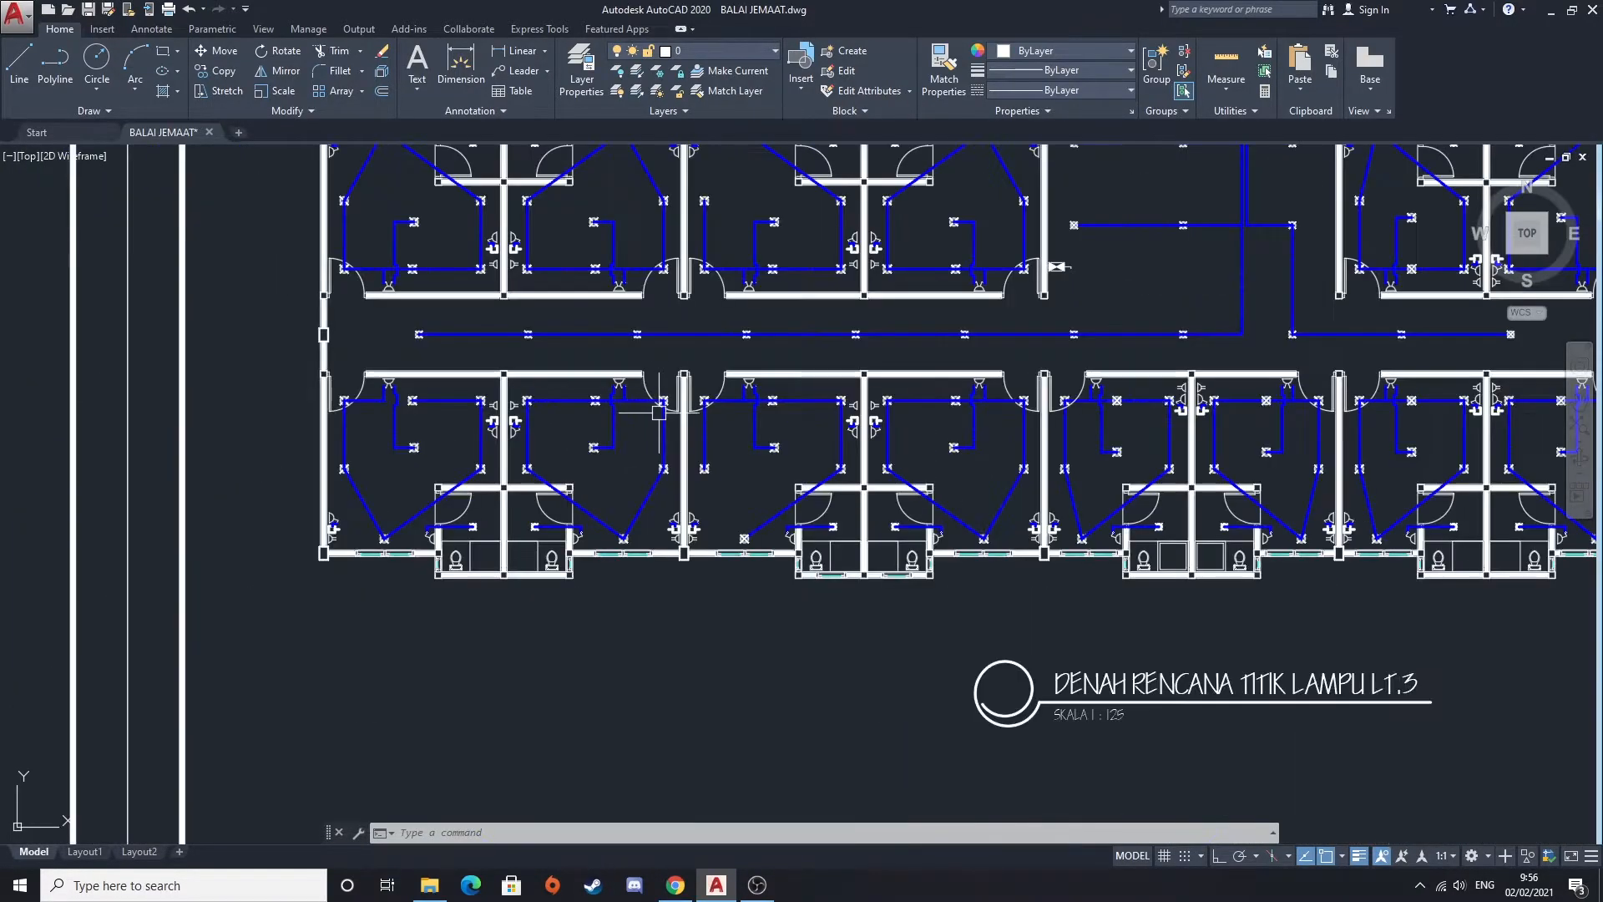
Examine the indoor unit and compressor placement around the hall on the DENAH RENCANA A.C. LT.1 plan
{"action": "middle_click_drag", "start_coordinate": [510, 645], "coordinate": [977, 457]}
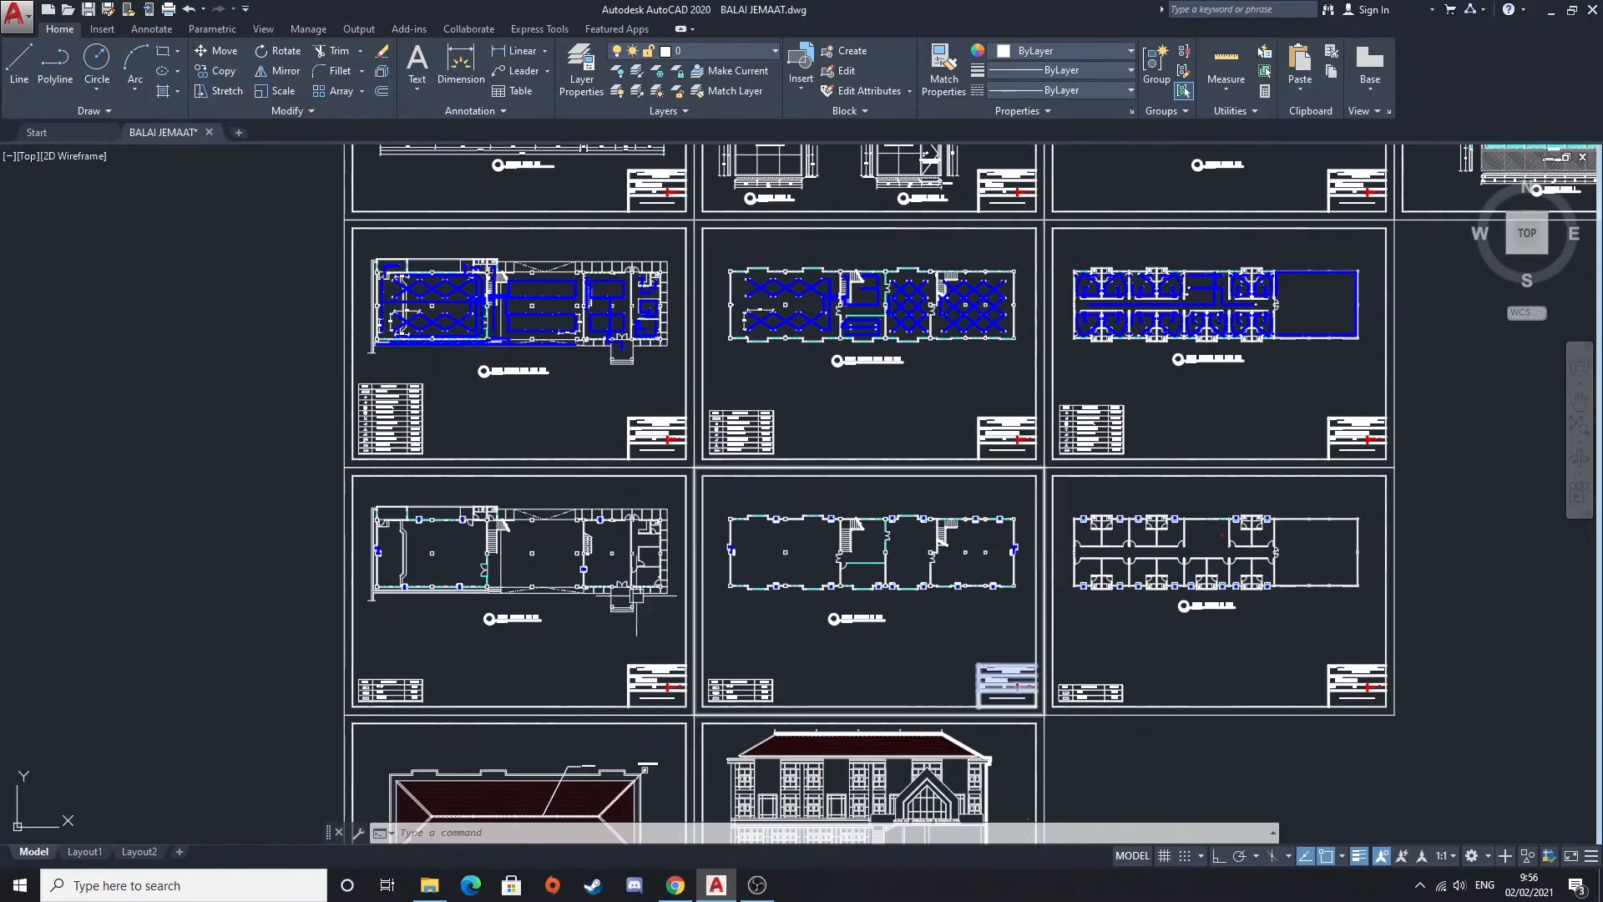
{"action": "scroll", "coordinate": [540, 611], "scroll_direction": "up", "scroll_amount": 6}
{"action": "middle_click_drag", "start_coordinate": [550, 611], "coordinate": [716, 643]}
{"action": "middle_click_drag", "start_coordinate": [402, 427], "coordinate": [509, 416]}
{"action": "scroll", "coordinate": [510, 416], "scroll_direction": "down", "scroll_amount": 3}
{"action": "scroll", "coordinate": [402, 390], "scroll_direction": "up", "scroll_amount": 3}
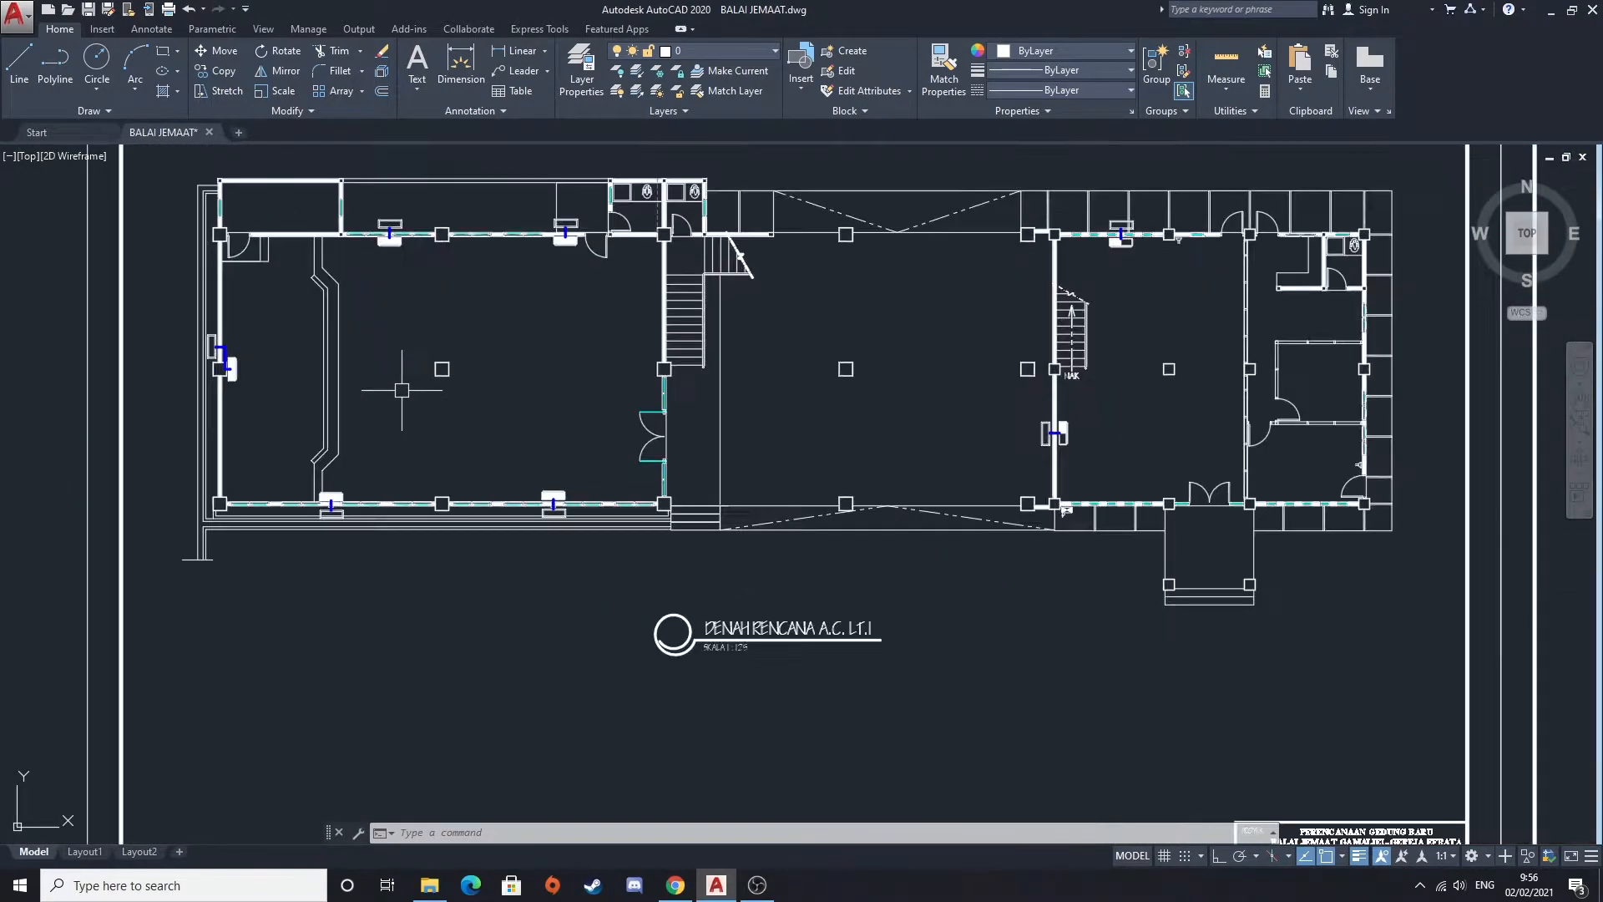
{"action": "middle_click_drag", "start_coordinate": [401, 389], "coordinate": [480, 485]}
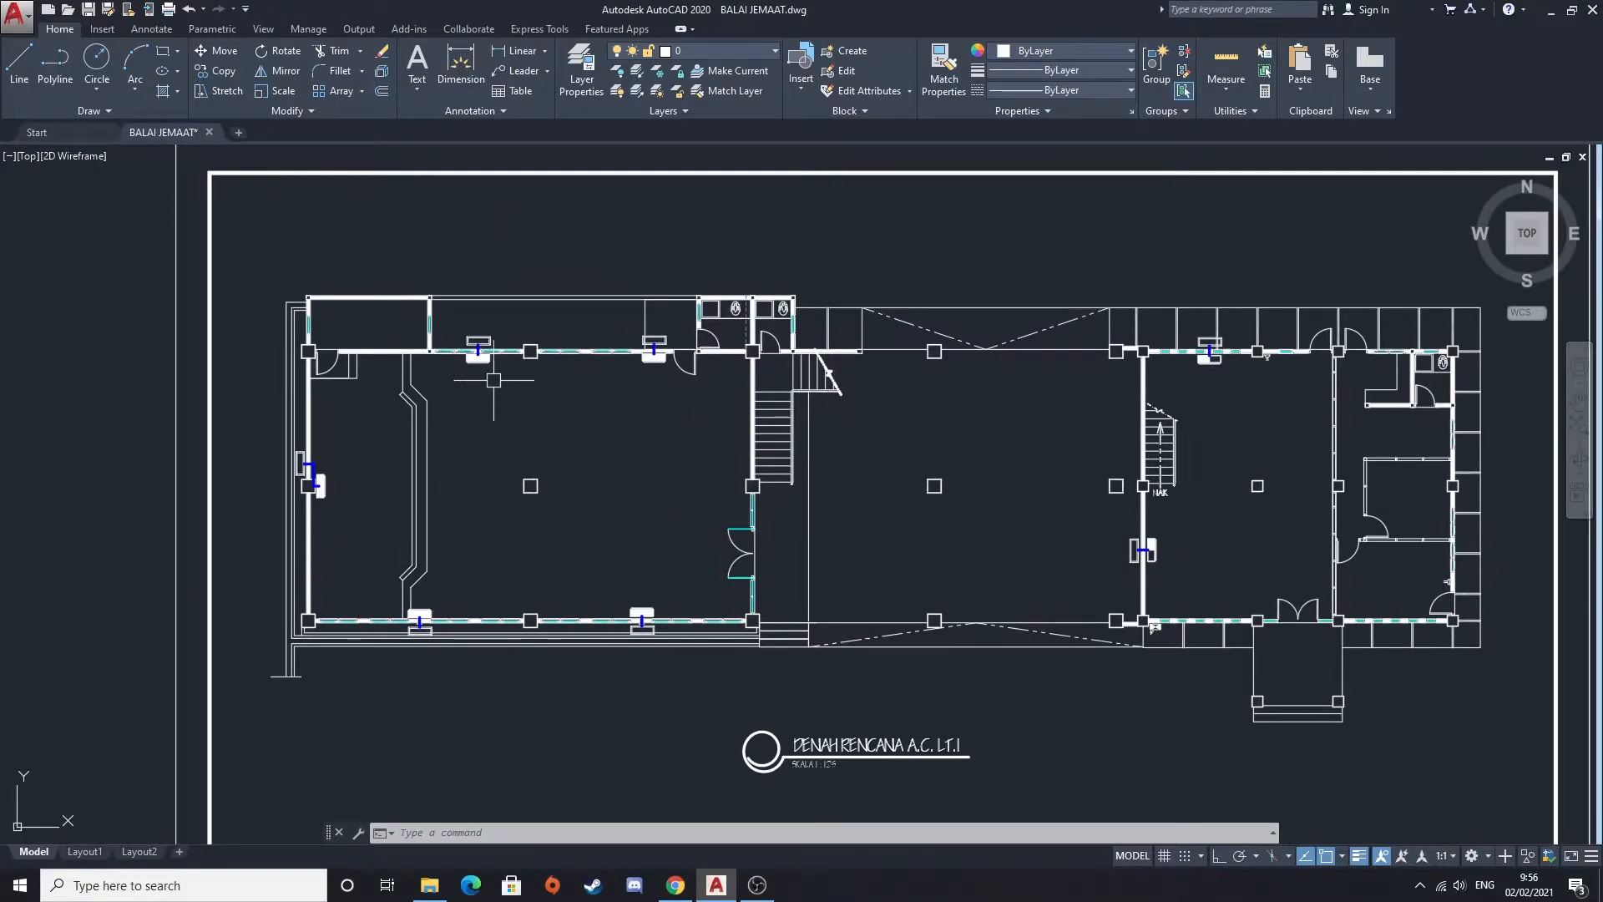
{"action": "scroll", "coordinate": [481, 355], "scroll_direction": "up", "scroll_amount": 5}
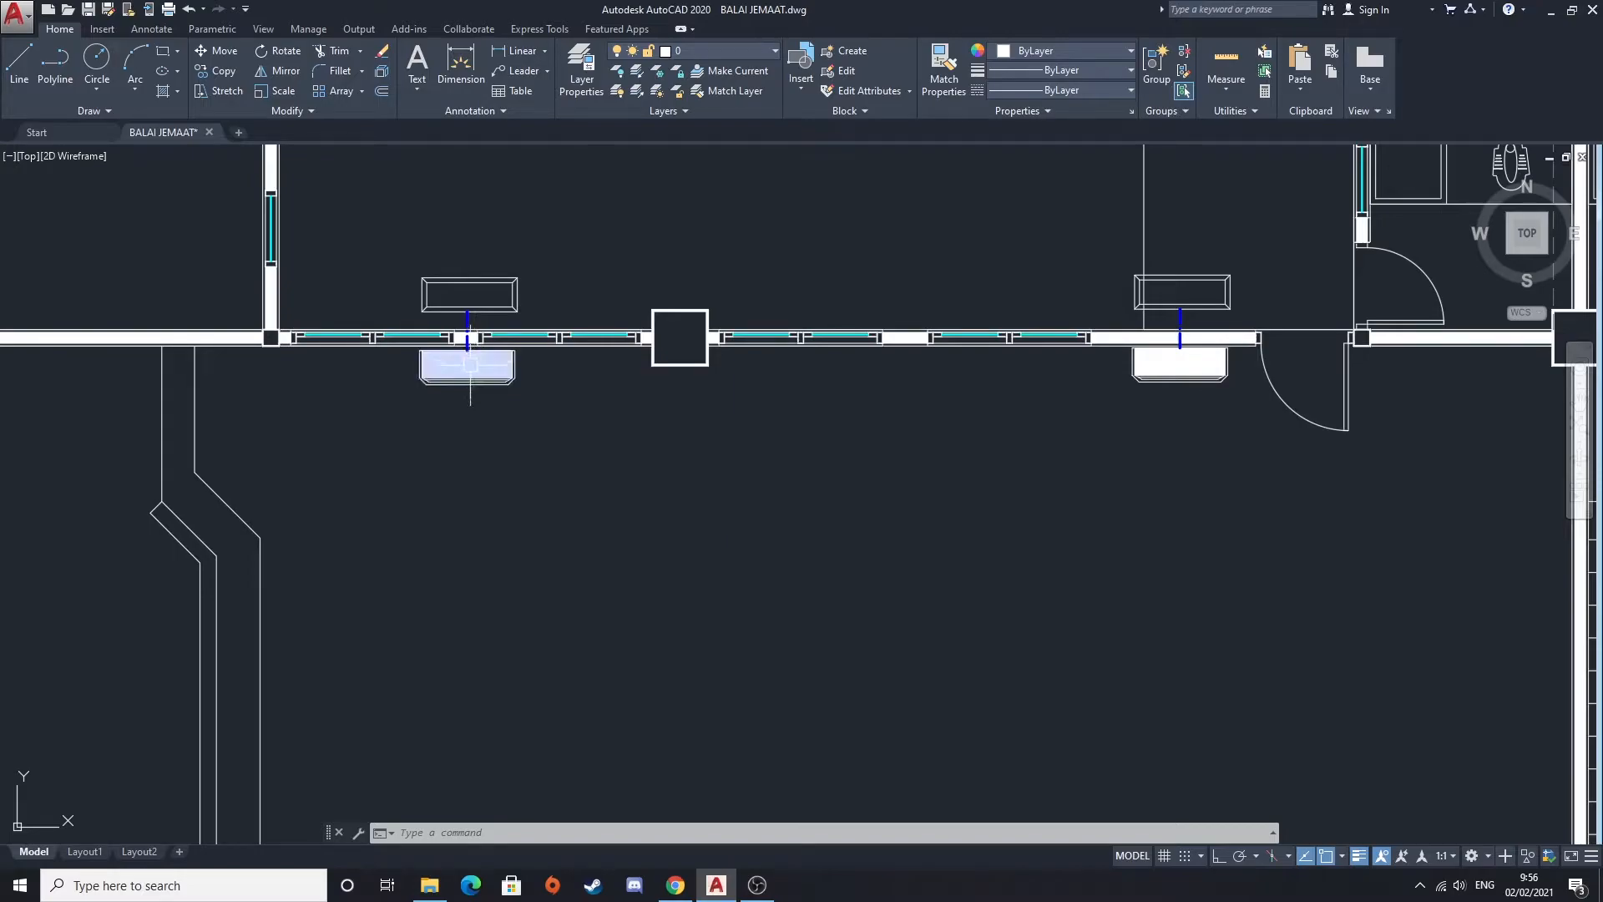
{"action": "scroll", "coordinate": [493, 409], "scroll_direction": "down", "scroll_amount": 5}
{"action": "scroll", "coordinate": [499, 534], "scroll_direction": "down", "scroll_amount": 2}
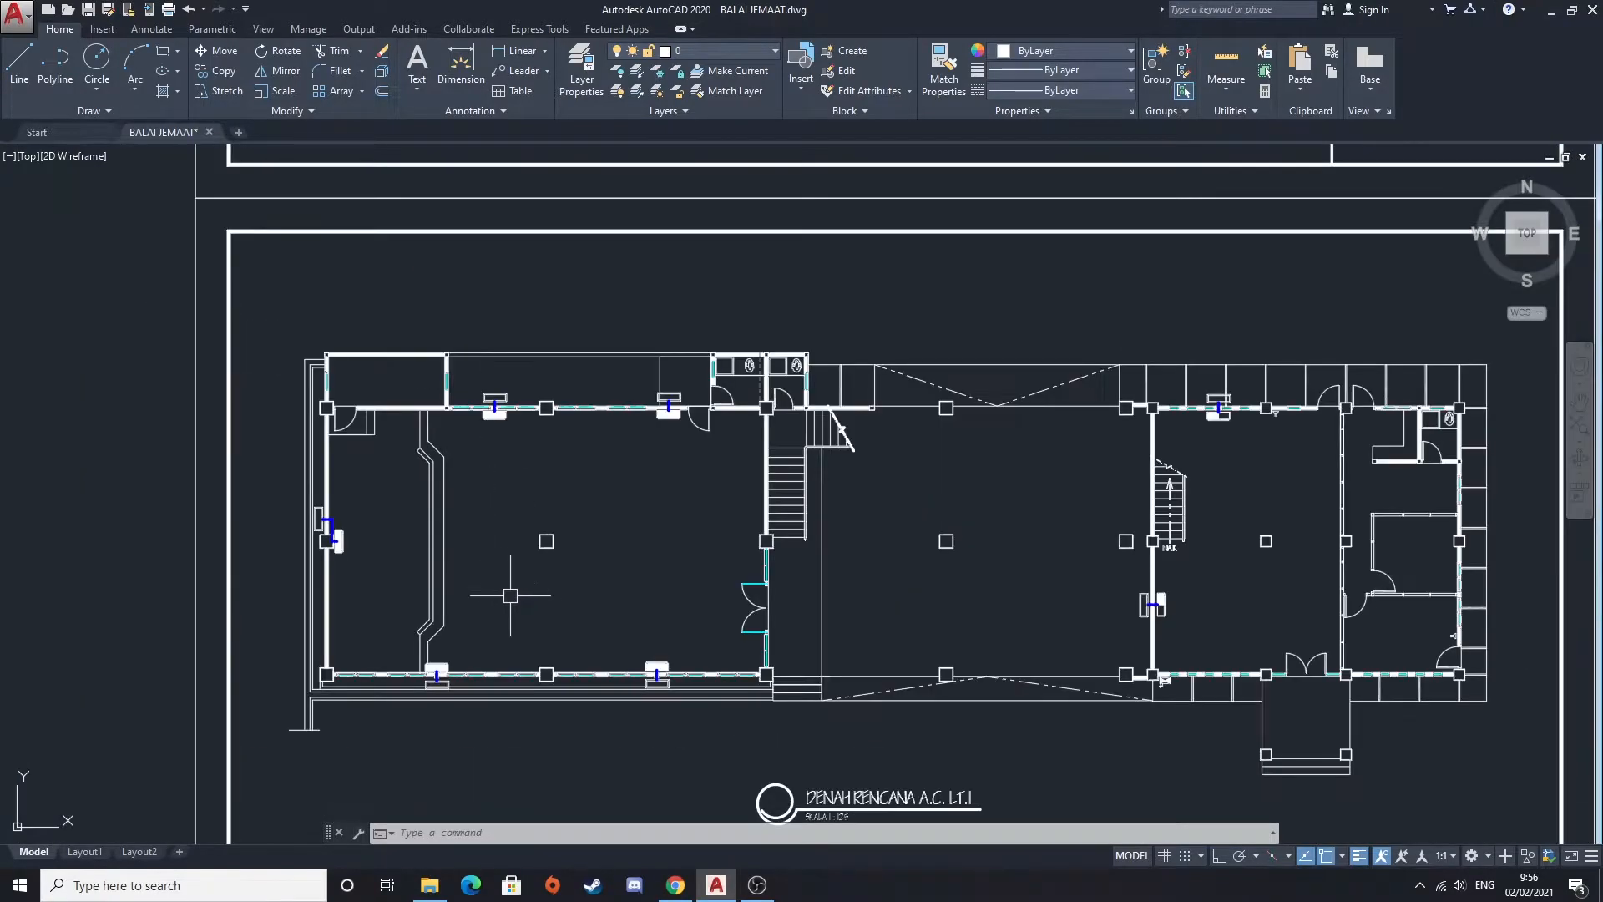
Compare the first-floor air-conditioning legend table with the unit symbols on its plan
{"action": "mouse_move", "coordinate": [685, 614]}
{"action": "middle_mouse_down"}
{"action": "mouse_move", "coordinate": [580, 552]}
{"action": "mouse_move", "coordinate": [626, 438]}
{"action": "middle_mouse_up"}
{"action": "middle_click_drag", "start_coordinate": [540, 601], "coordinate": [591, 432]}
{"action": "scroll", "coordinate": [383, 662], "scroll_direction": "up", "scroll_amount": 2}
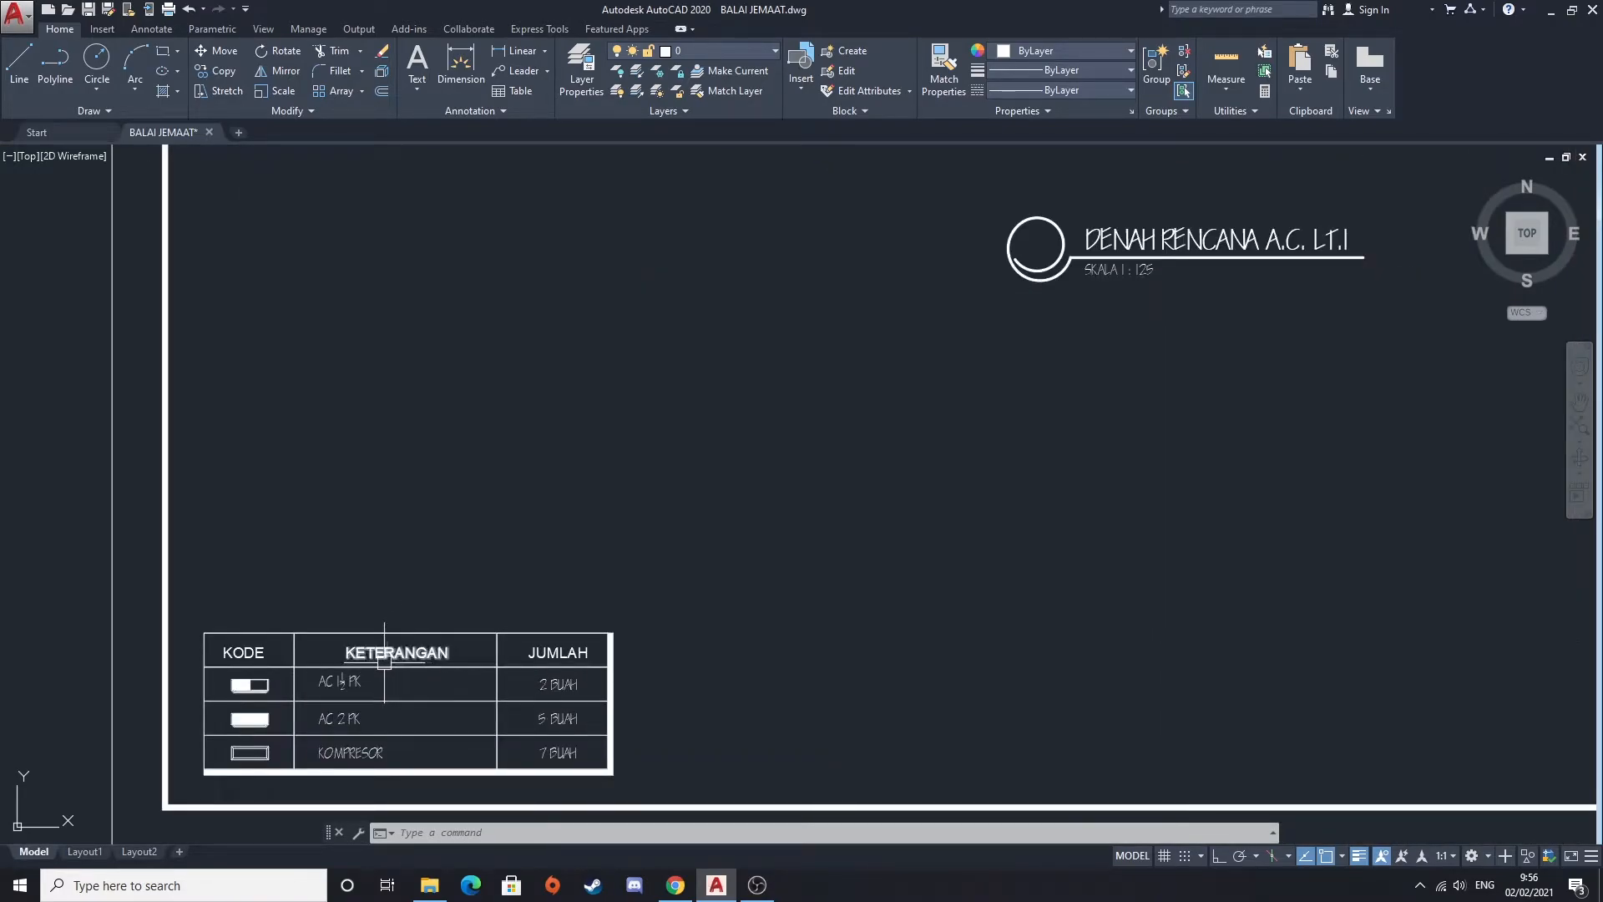
{"action": "scroll", "coordinate": [450, 407], "scroll_direction": "down", "scroll_amount": 2}
{"action": "middle_click_drag", "start_coordinate": [449, 407], "coordinate": [447, 640]}
{"action": "mouse_move", "coordinate": [461, 503]}
{"action": "middle_mouse_down"}
{"action": "mouse_move", "coordinate": [409, 580]}
{"action": "mouse_move", "coordinate": [352, 622]}
{"action": "middle_mouse_up"}
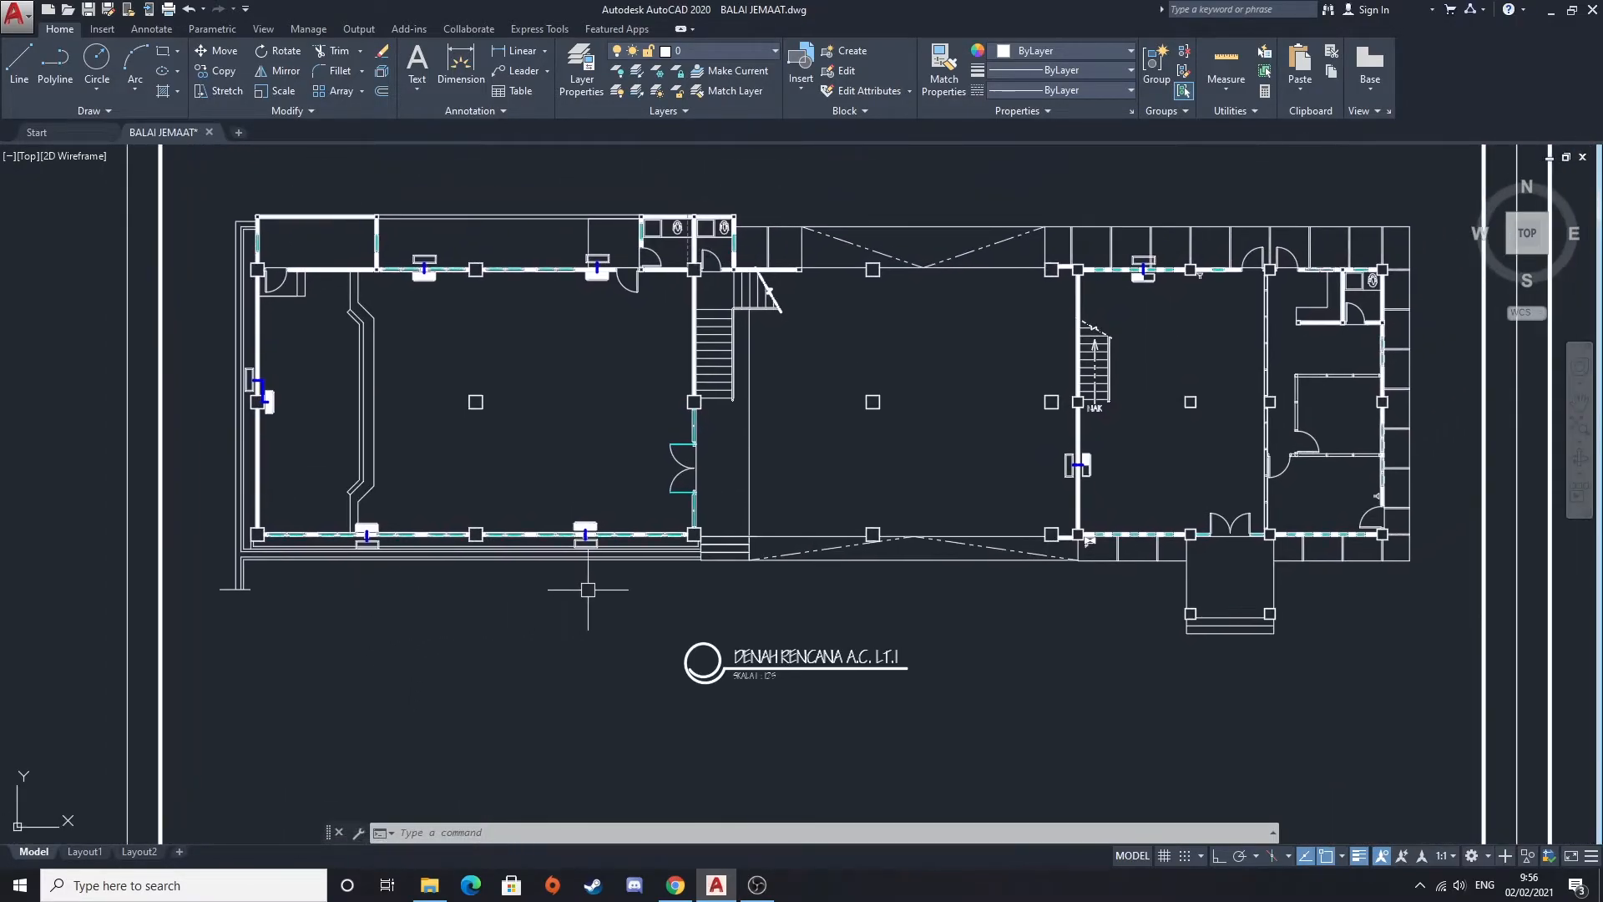
Read the AC 1½ PK, AC 2 PK and KOMPRESOR rows of the first-floor KODE/KETERANGAN/JUMLAH table
{"action": "middle_click_drag", "start_coordinate": [579, 646], "coordinate": [592, 440]}
{"action": "scroll", "coordinate": [592, 468], "scroll_direction": "up", "scroll_amount": 2}
{"action": "middle_click_drag", "start_coordinate": [456, 632], "coordinate": [642, 407]}
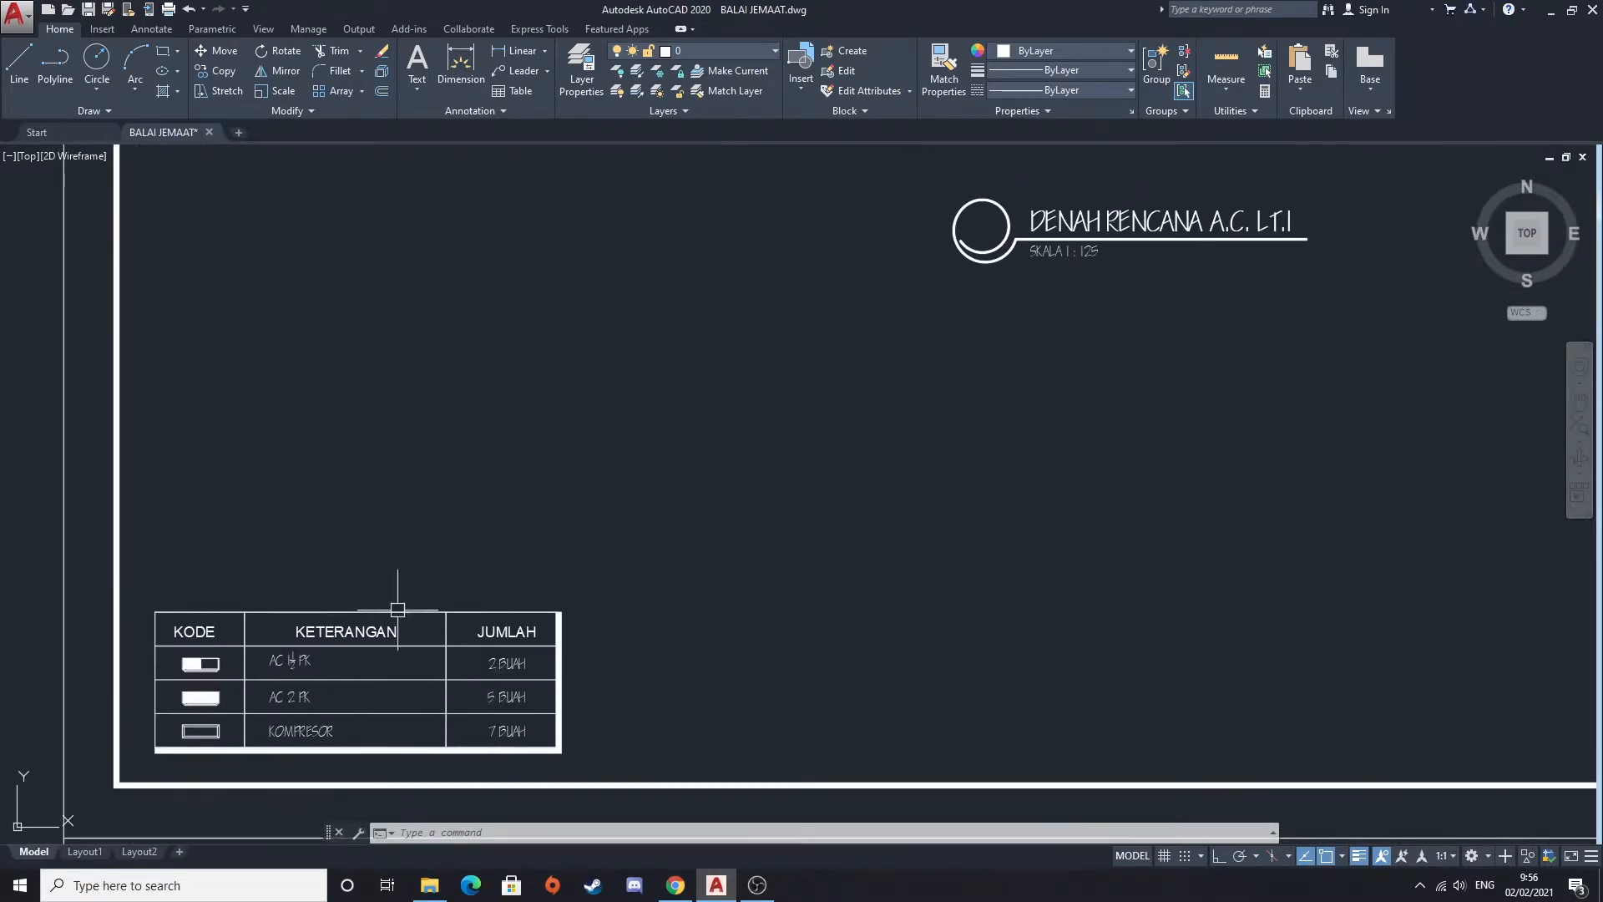
{"action": "middle_click_drag", "start_coordinate": [364, 630], "coordinate": [516, 589]}
{"action": "scroll", "coordinate": [442, 617], "scroll_direction": "up", "scroll_amount": 5}
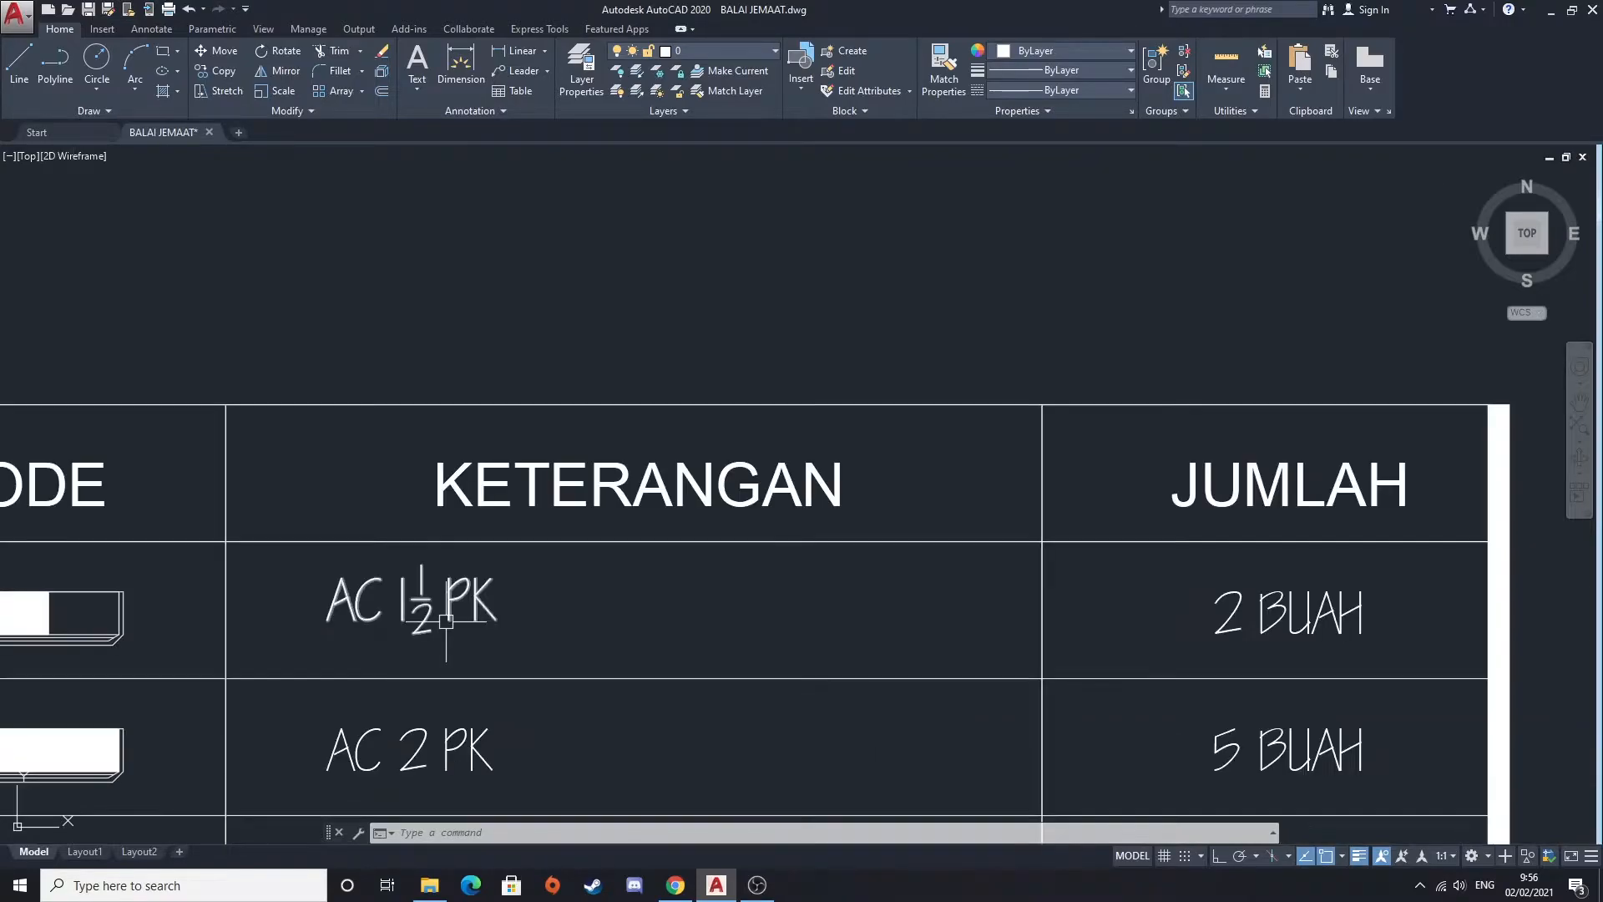
{"action": "scroll", "coordinate": [514, 593], "scroll_direction": "down", "scroll_amount": 2}
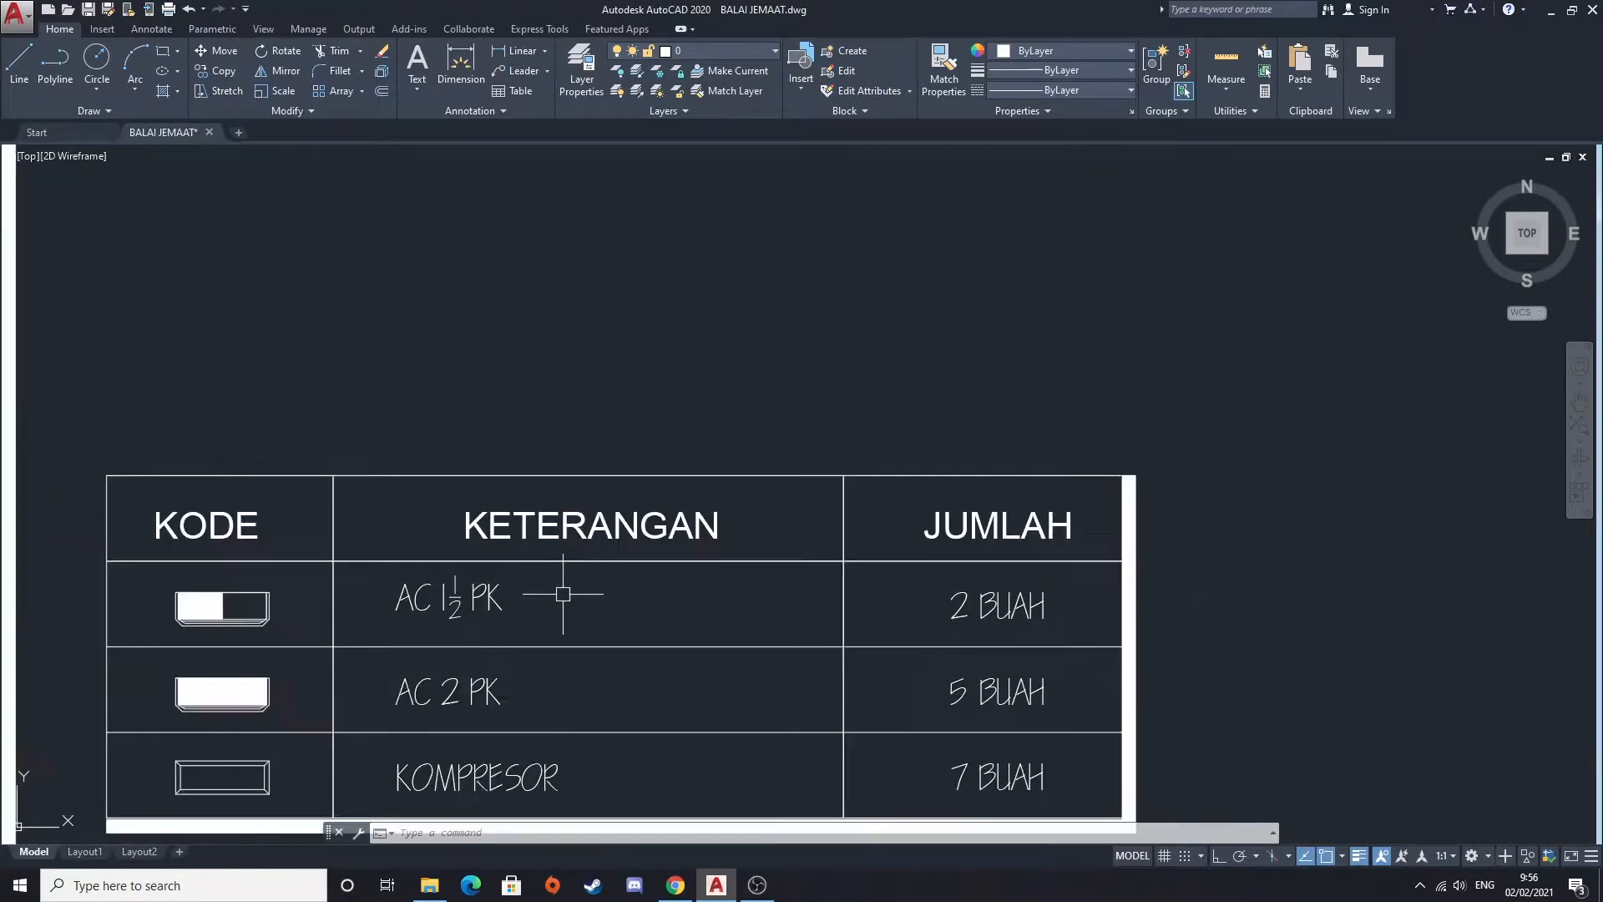
{"action": "mouse_move", "coordinate": [555, 639]}
{"action": "middle_mouse_down"}
{"action": "mouse_move", "coordinate": [512, 548]}
{"action": "mouse_move", "coordinate": [536, 478]}
{"action": "middle_mouse_up"}
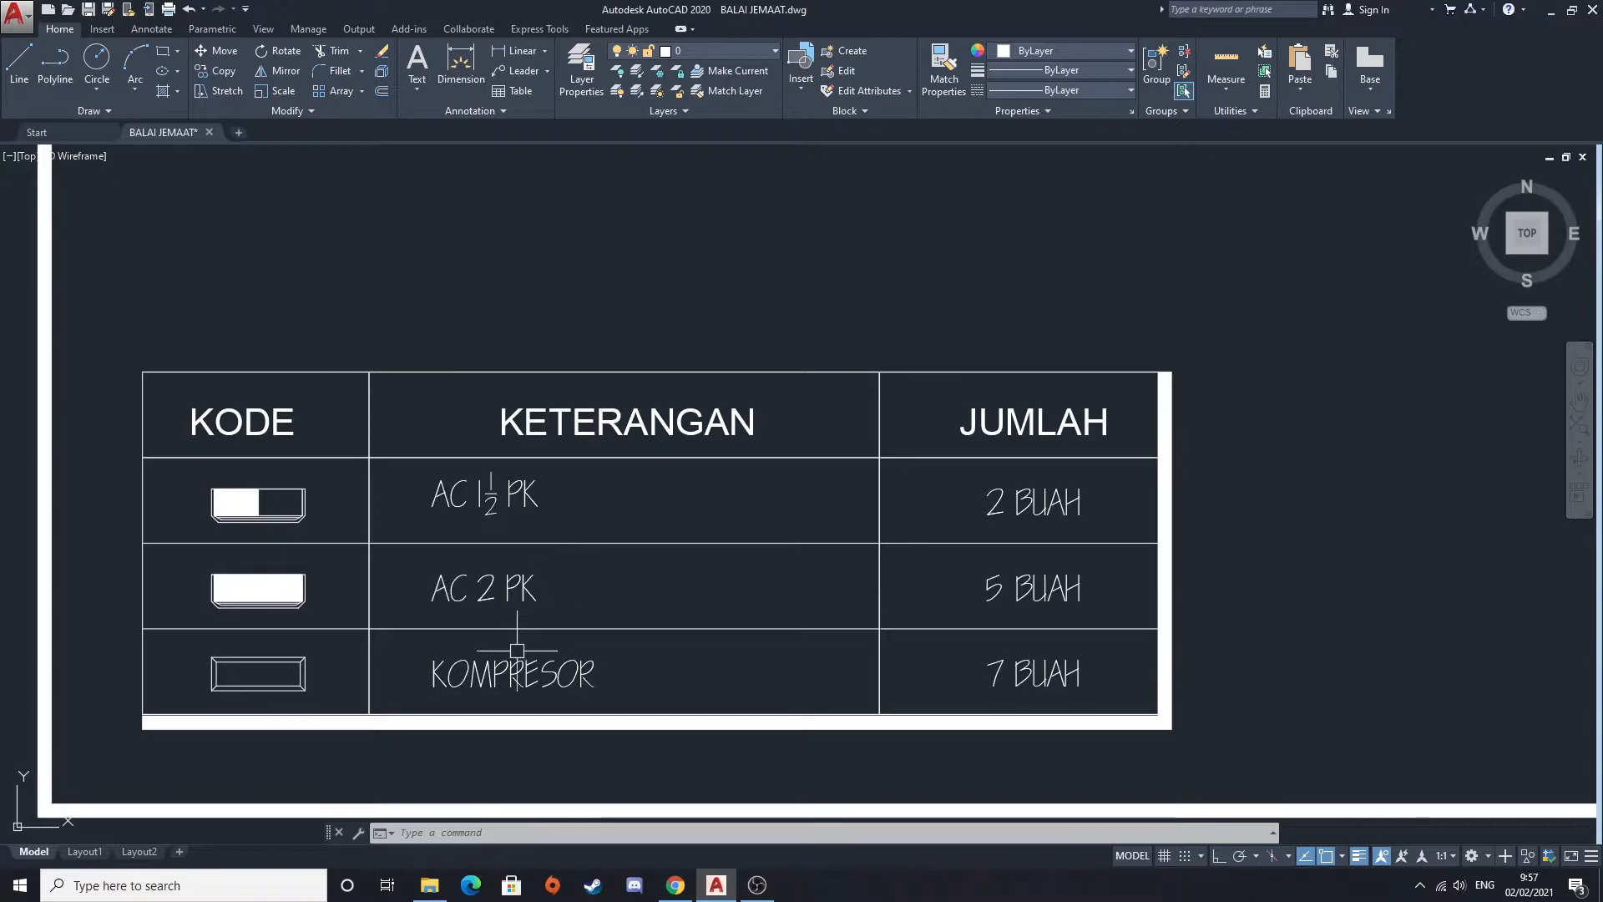
Inspect the half-filled AC unit symbol and its compressor on the wall near the NAIK stair of the first-floor plan
{"action": "scroll", "coordinate": [503, 652], "scroll_direction": "down", "scroll_amount": 5}
{"action": "middle_click_drag", "start_coordinate": [584, 534], "coordinate": [443, 735]}
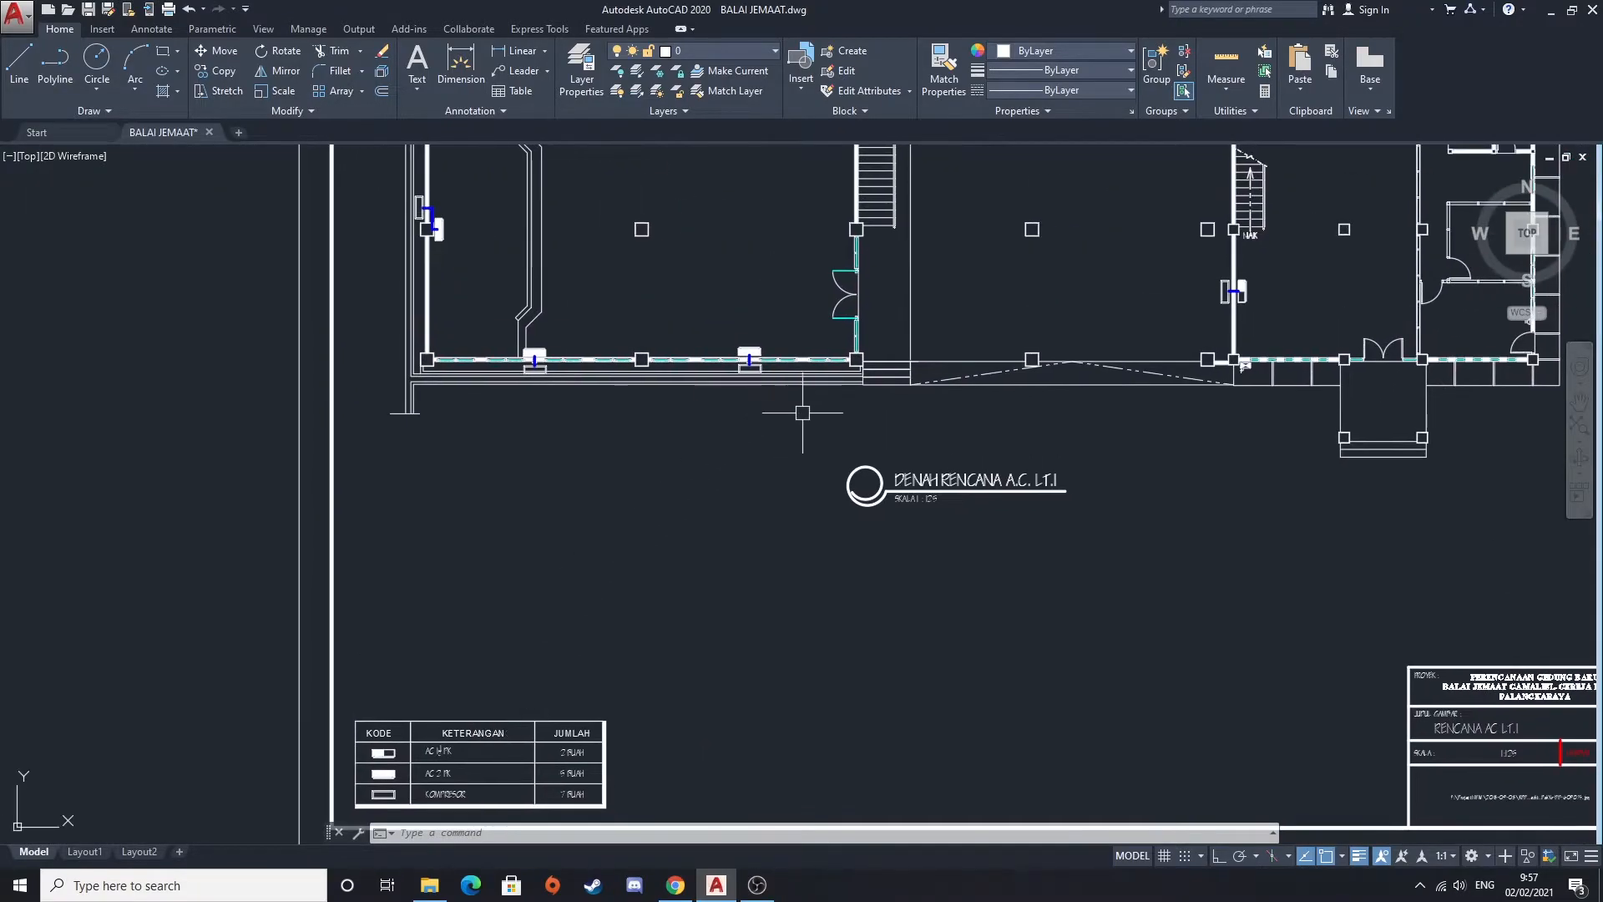
{"action": "scroll", "coordinate": [444, 644], "scroll_direction": "up", "scroll_amount": 2}
{"action": "scroll", "coordinate": [849, 518], "scroll_direction": "up", "scroll_amount": 2}
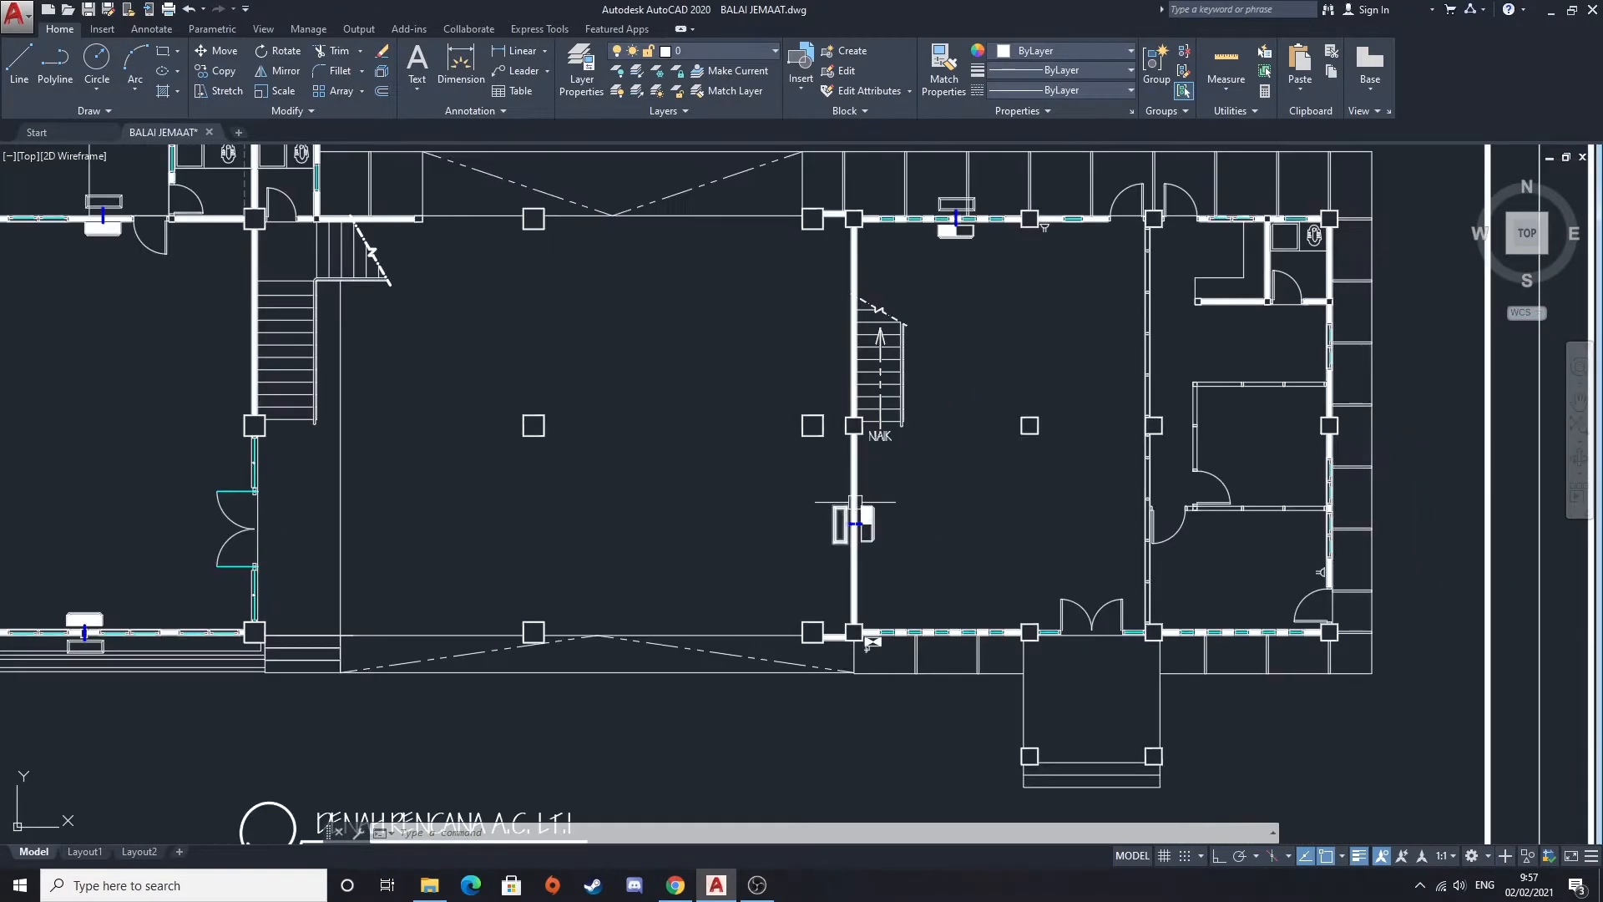
{"action": "scroll", "coordinate": [860, 524], "scroll_direction": "up", "scroll_amount": 8}
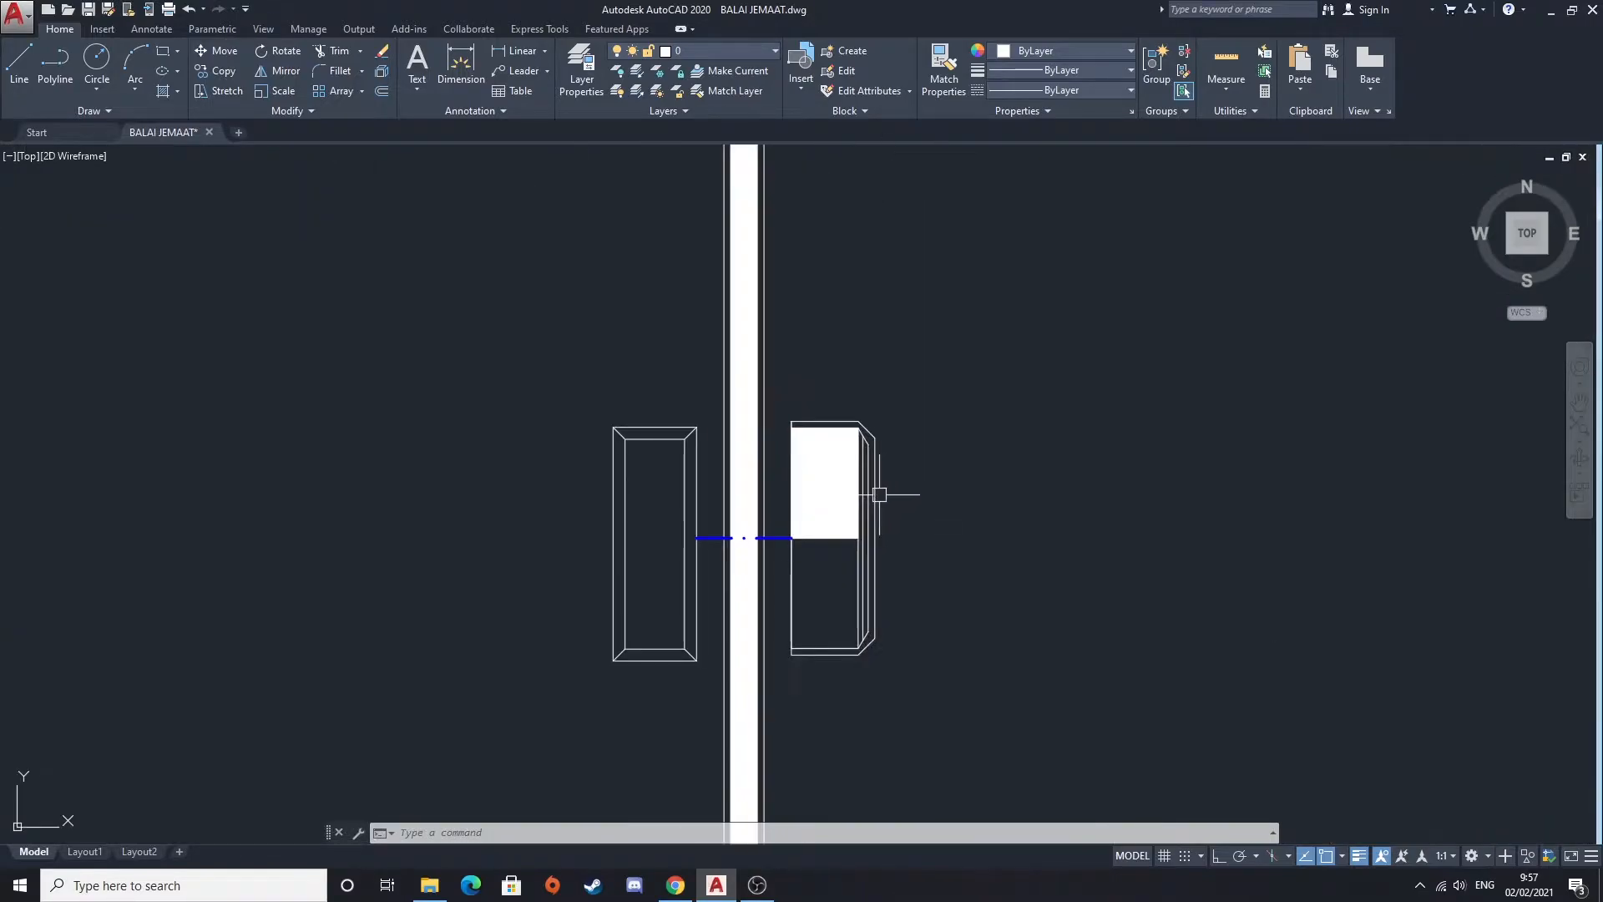
{"action": "scroll", "coordinate": [776, 541], "scroll_direction": "down", "scroll_amount": 6}
{"action": "middle_click_drag", "start_coordinate": [573, 648], "coordinate": [1087, 330]}
{"action": "middle_click_drag", "start_coordinate": [357, 437], "coordinate": [709, 522]}
{"action": "scroll", "coordinate": [1091, 447], "scroll_direction": "down", "scroll_amount": 2}
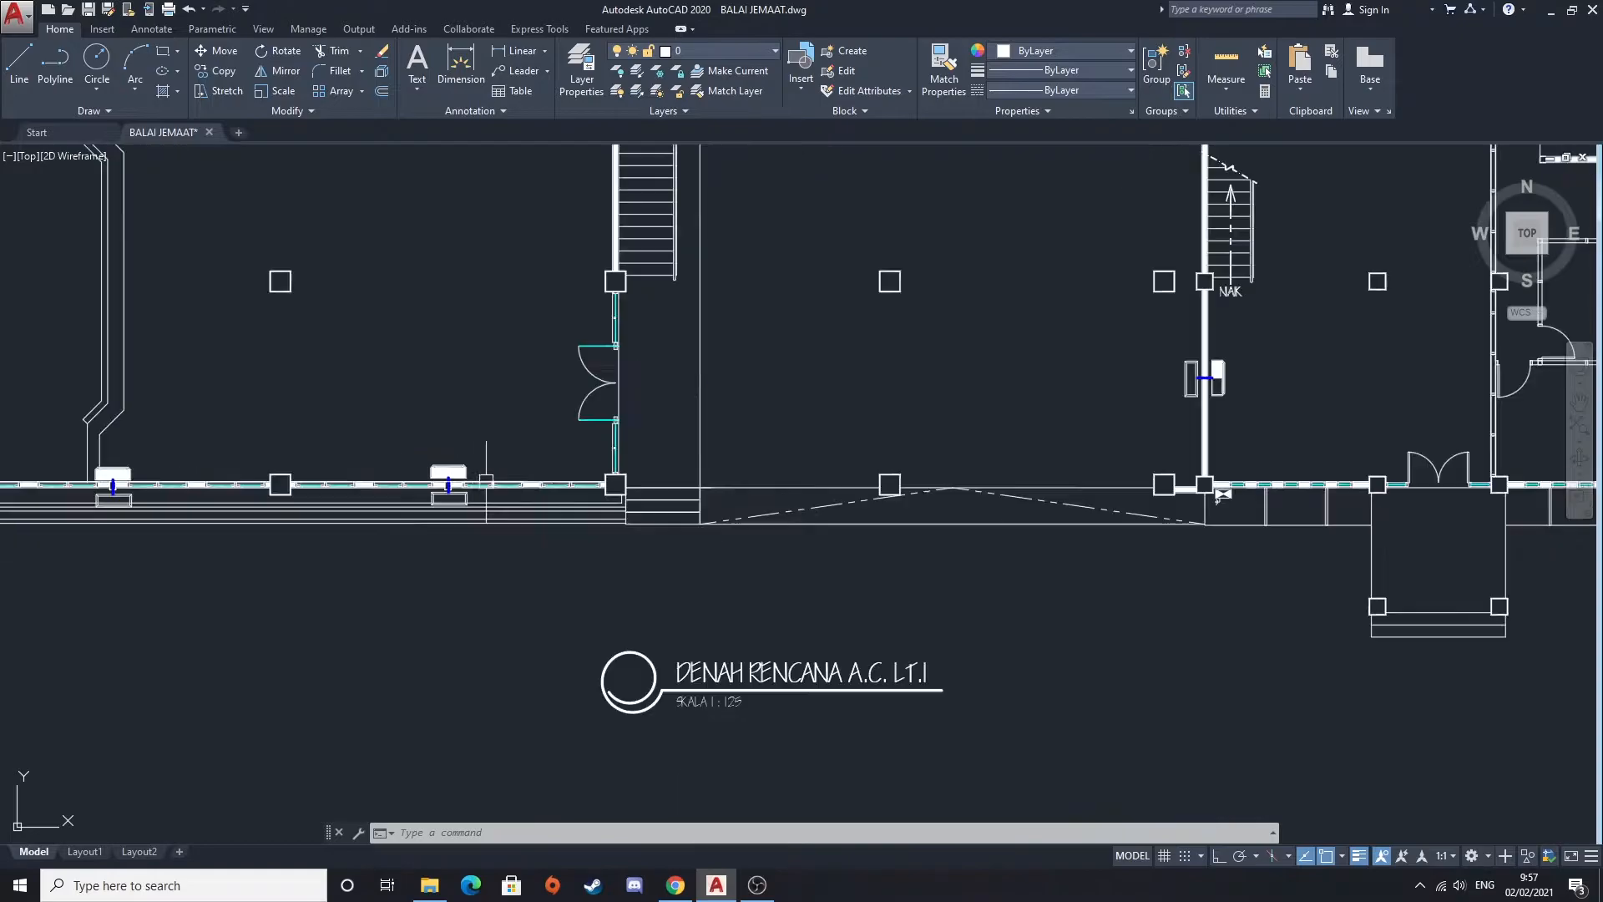
Review the air-conditioning unit layouts on the DENAH RENCANA AC LT.2 and LT.3 sheets
{"action": "mouse_move", "coordinate": [1091, 447]}
{"action": "middle_mouse_down"}
{"action": "mouse_move", "coordinate": [863, 423]}
{"action": "mouse_move", "coordinate": [426, 455]}
{"action": "middle_mouse_up"}
{"action": "scroll", "coordinate": [894, 422], "scroll_direction": "up", "scroll_amount": 1}
{"action": "scroll", "coordinate": [872, 463], "scroll_direction": "down", "scroll_amount": 3}
{"action": "scroll", "coordinate": [872, 464], "scroll_direction": "down", "scroll_amount": 6}
{"action": "scroll", "coordinate": [723, 466], "scroll_direction": "up", "scroll_amount": 4}
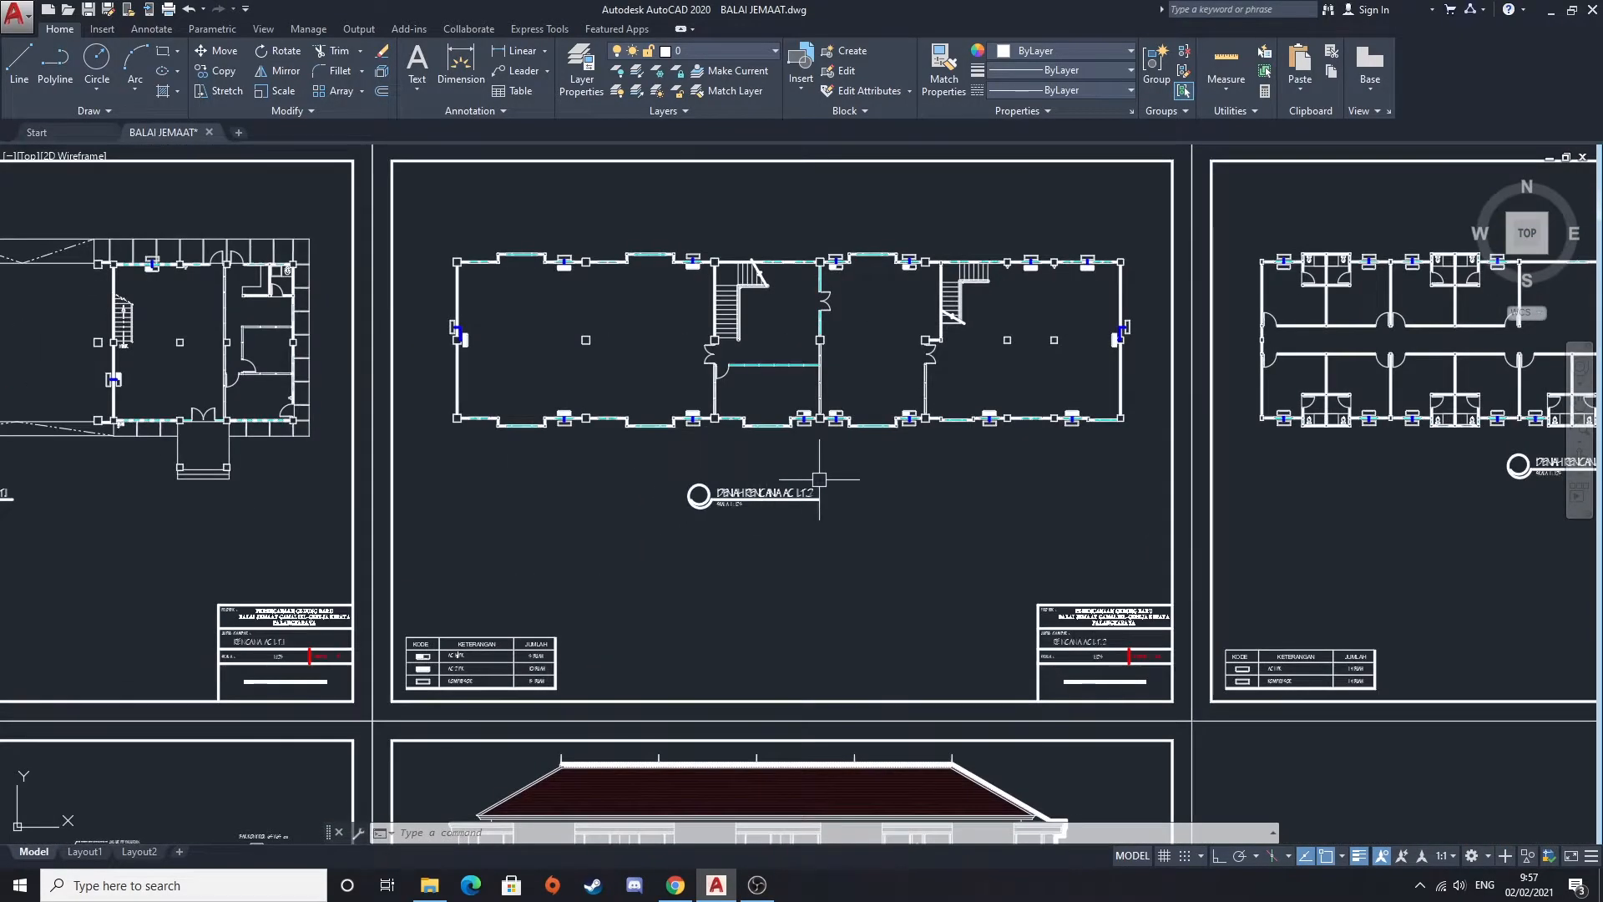
{"action": "scroll", "coordinate": [819, 479], "scroll_direction": "up", "scroll_amount": 2}
{"action": "middle_click_drag", "start_coordinate": [773, 359], "coordinate": [601, 496]}
{"action": "mouse_move", "coordinate": [1099, 543]}
{"action": "middle_mouse_down"}
{"action": "mouse_move", "coordinate": [440, 545]}
{"action": "mouse_move", "coordinate": [1088, 538]}
{"action": "mouse_move", "coordinate": [663, 569]}
{"action": "middle_mouse_up"}
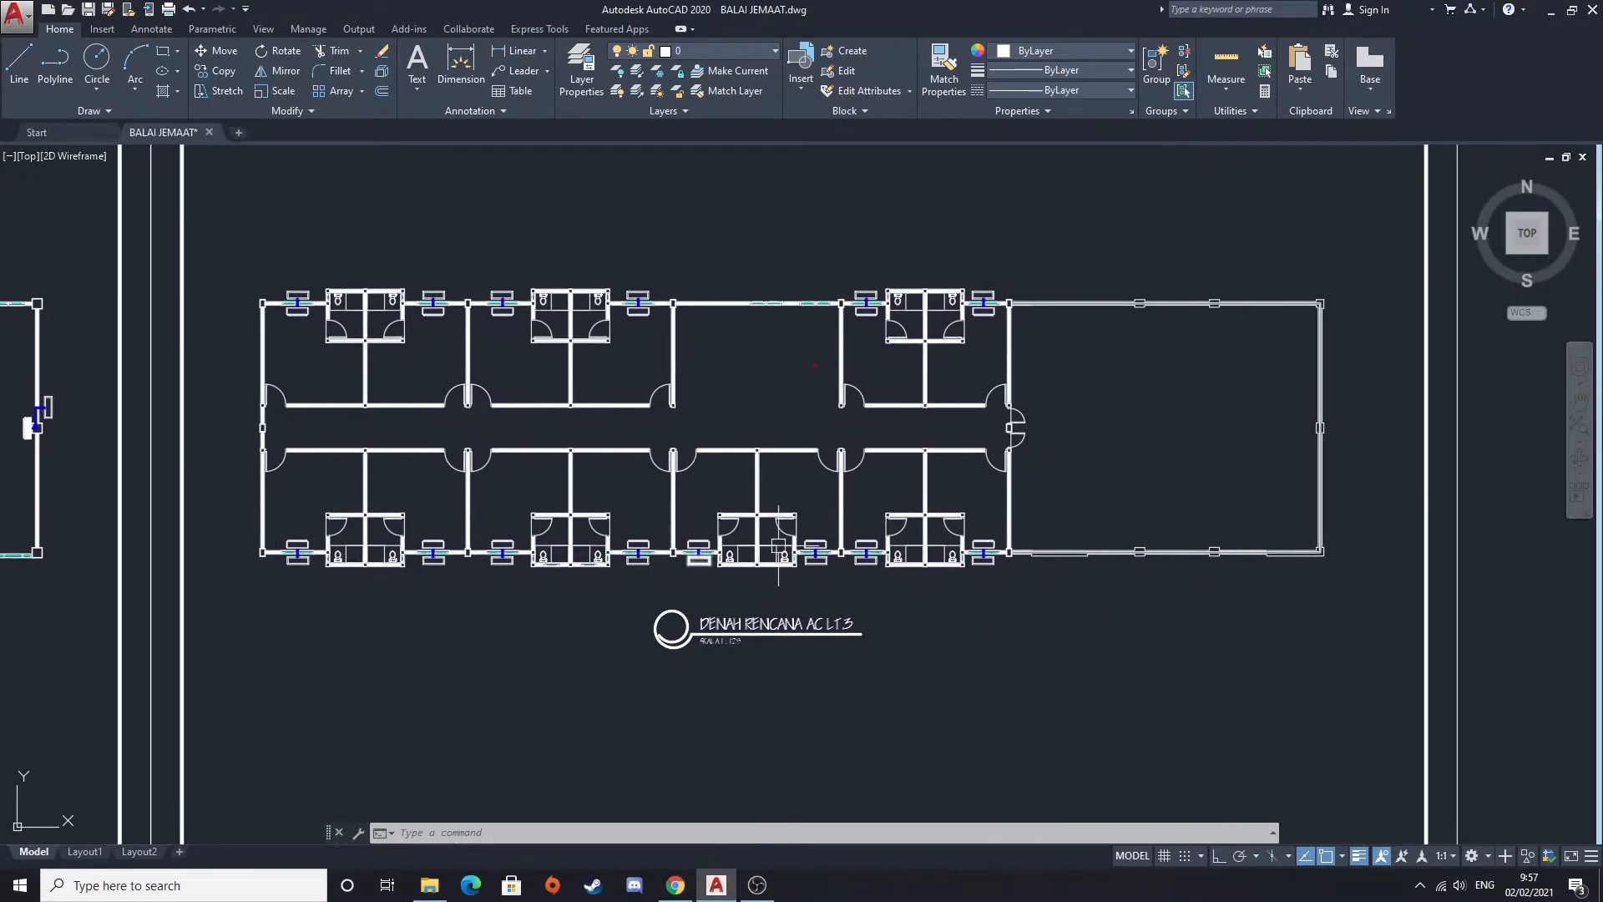
Examine the lightning conductor layout over the roof on the DENAH PENYALUR PETIR sheet
{"action": "scroll", "coordinate": [775, 464], "scroll_direction": "down", "scroll_amount": 7}
{"action": "mouse_move", "coordinate": [251, 727]}
{"action": "middle_mouse_down"}
{"action": "mouse_move", "coordinate": [698, 579]}
{"action": "mouse_move", "coordinate": [649, 324]}
{"action": "mouse_move", "coordinate": [658, 421]}
{"action": "middle_mouse_up"}
{"action": "scroll", "coordinate": [698, 581], "scroll_direction": "down", "scroll_amount": 2}
{"action": "scroll", "coordinate": [612, 404], "scroll_direction": "up", "scroll_amount": 2}
{"action": "scroll", "coordinate": [576, 443], "scroll_direction": "up", "scroll_amount": 6}
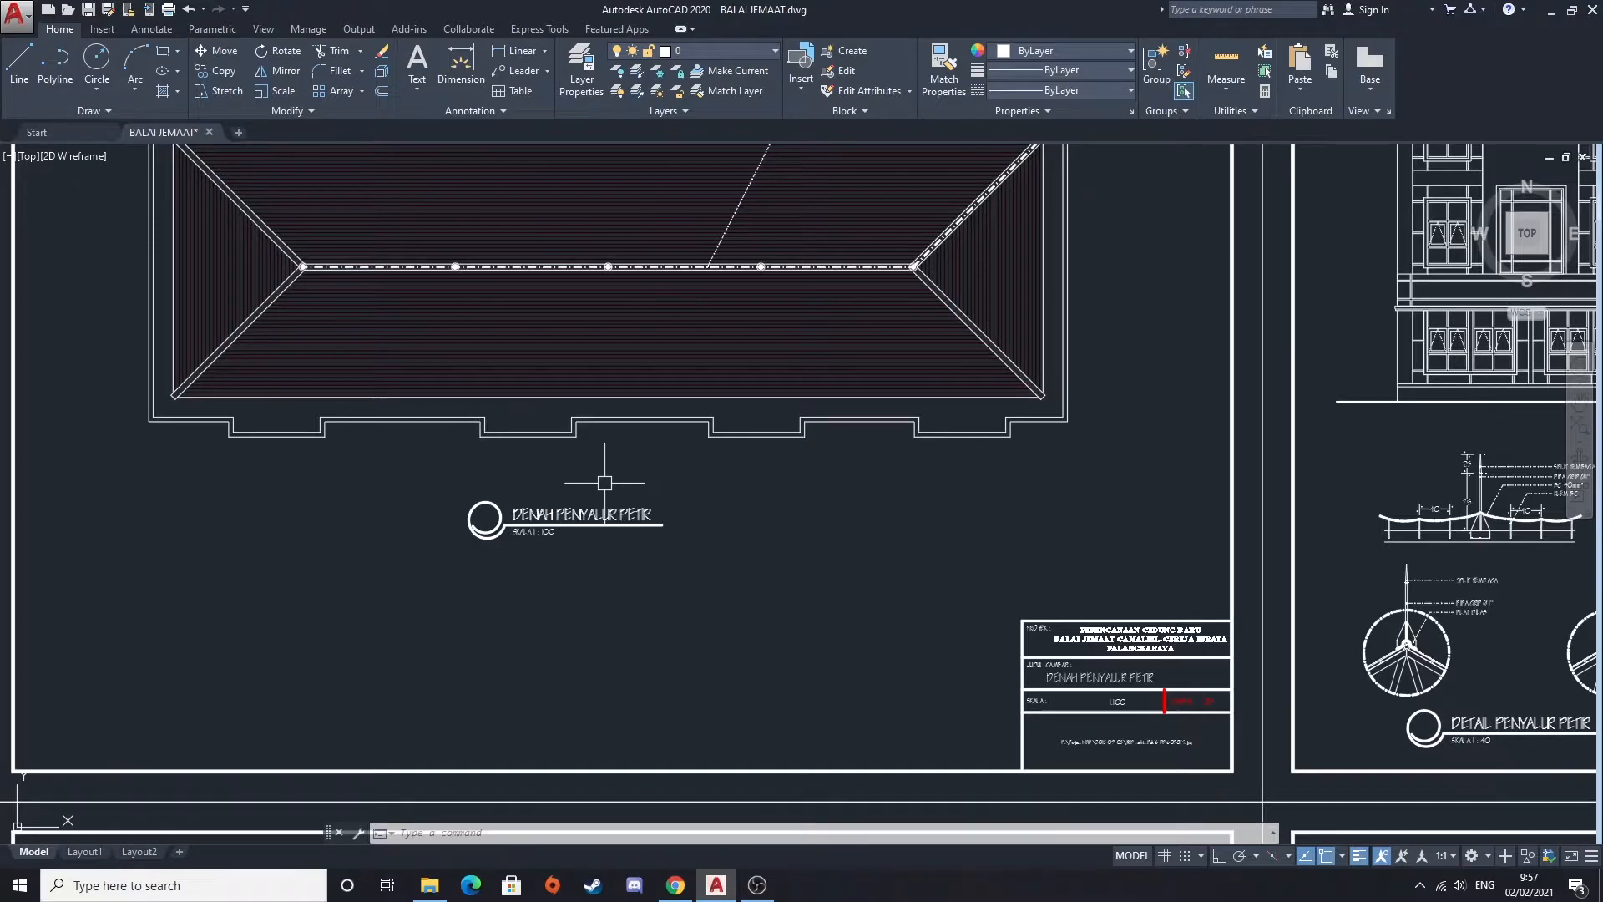
{"action": "middle_click_drag", "start_coordinate": [666, 458], "coordinate": [517, 685]}
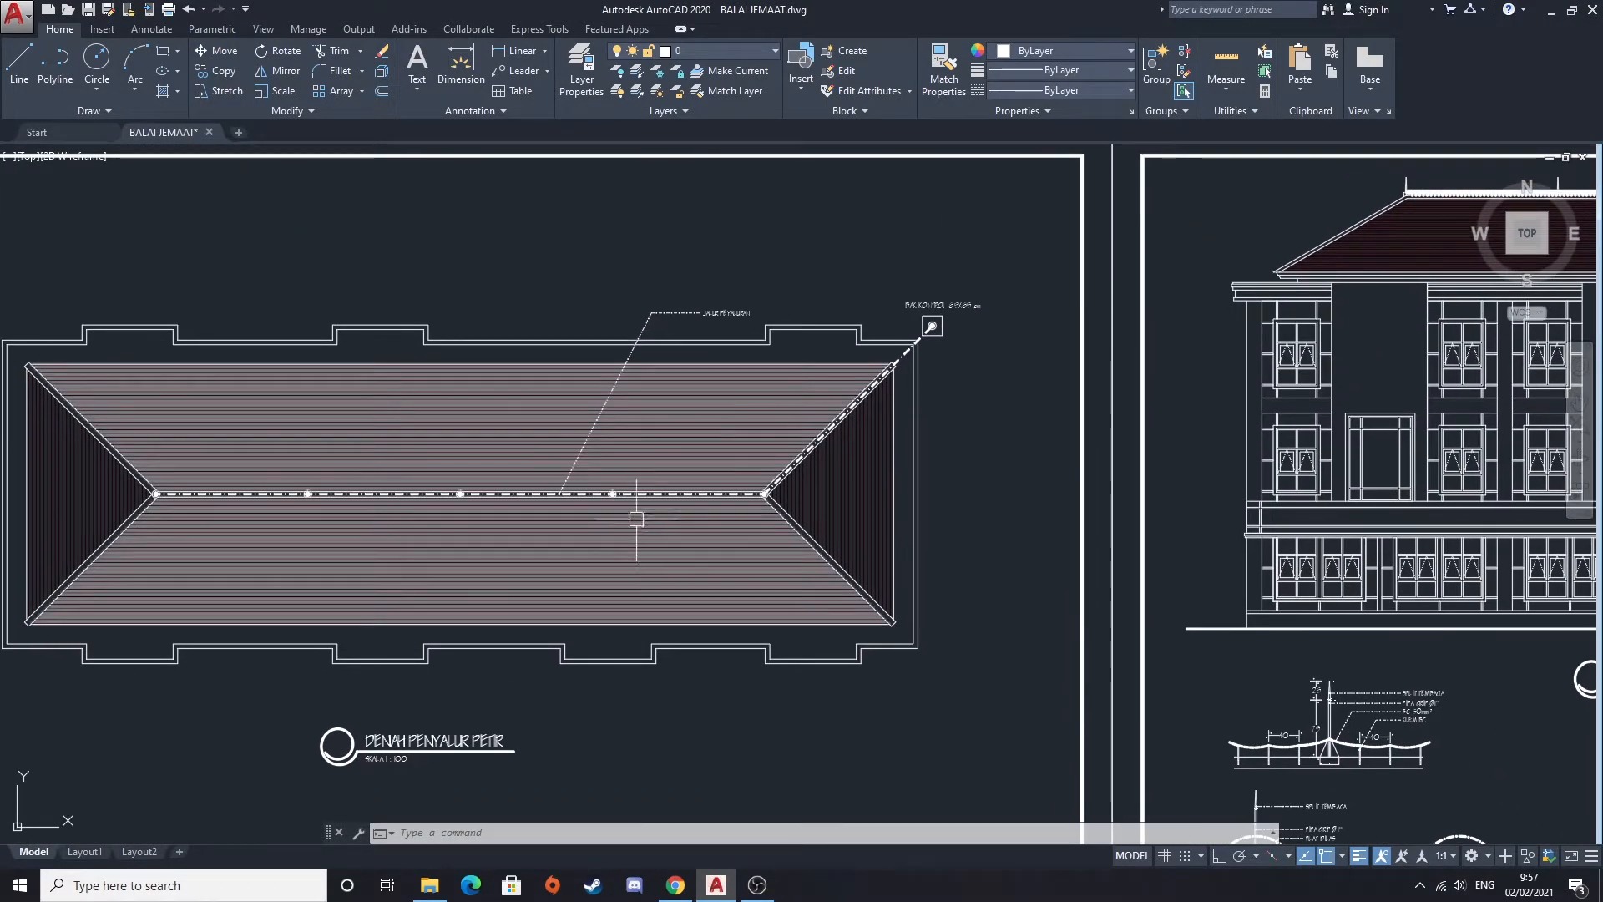
{"action": "scroll", "coordinate": [637, 519], "scroll_direction": "down", "scroll_amount": 6}
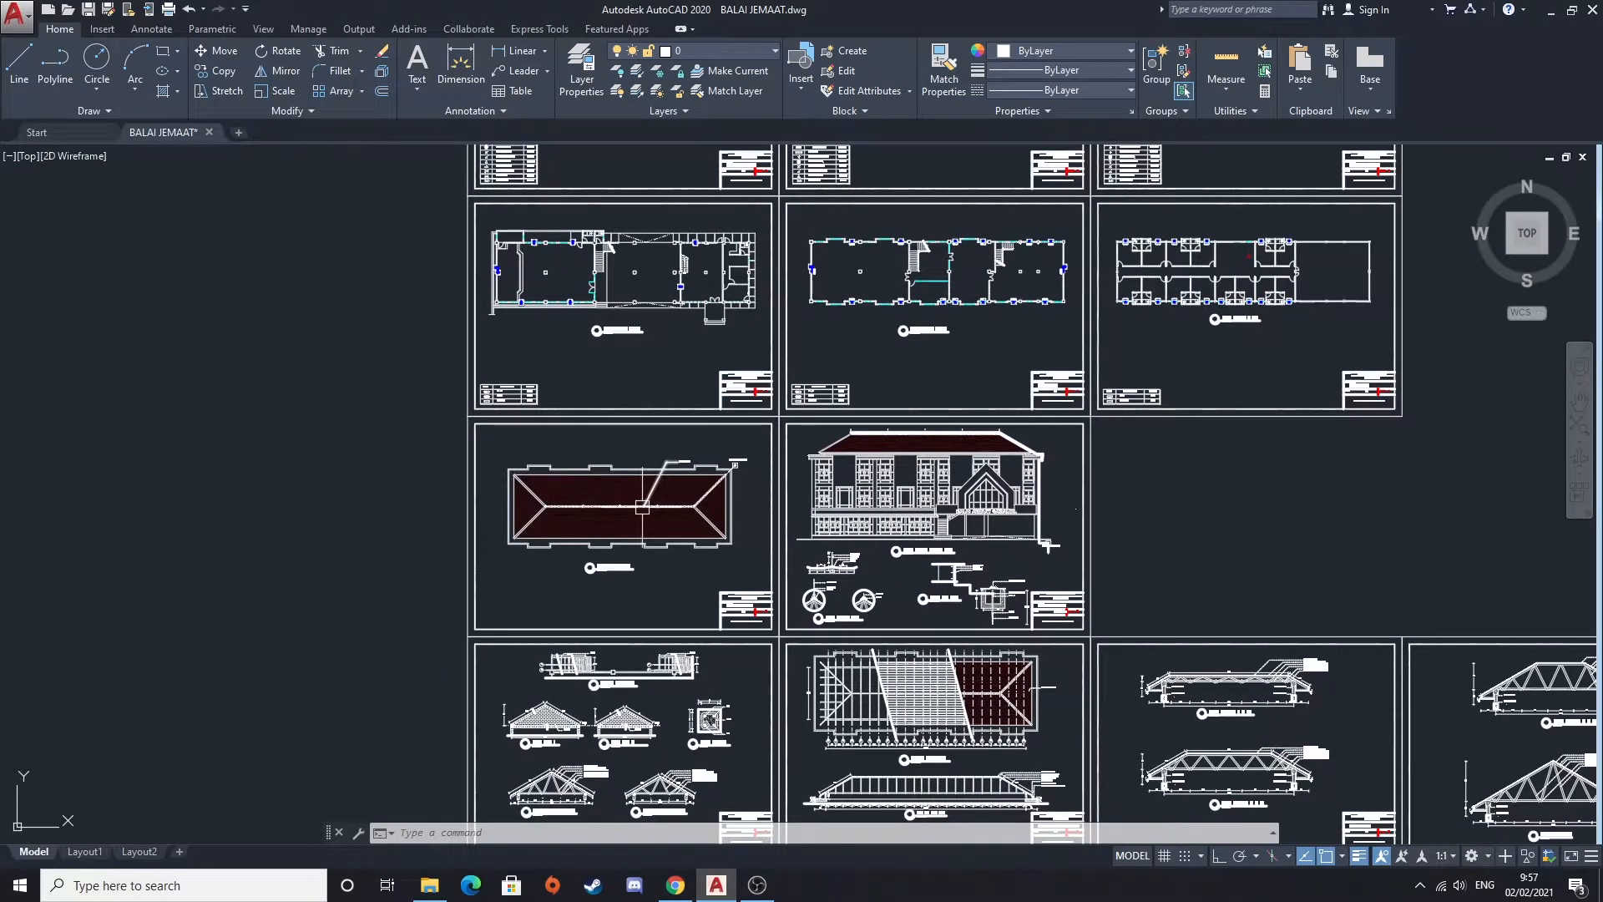
{"action": "scroll", "coordinate": [618, 534], "scroll_direction": "up", "scroll_amount": 8}
{"action": "scroll", "coordinate": [655, 529], "scroll_direction": "down", "scroll_amount": 4}
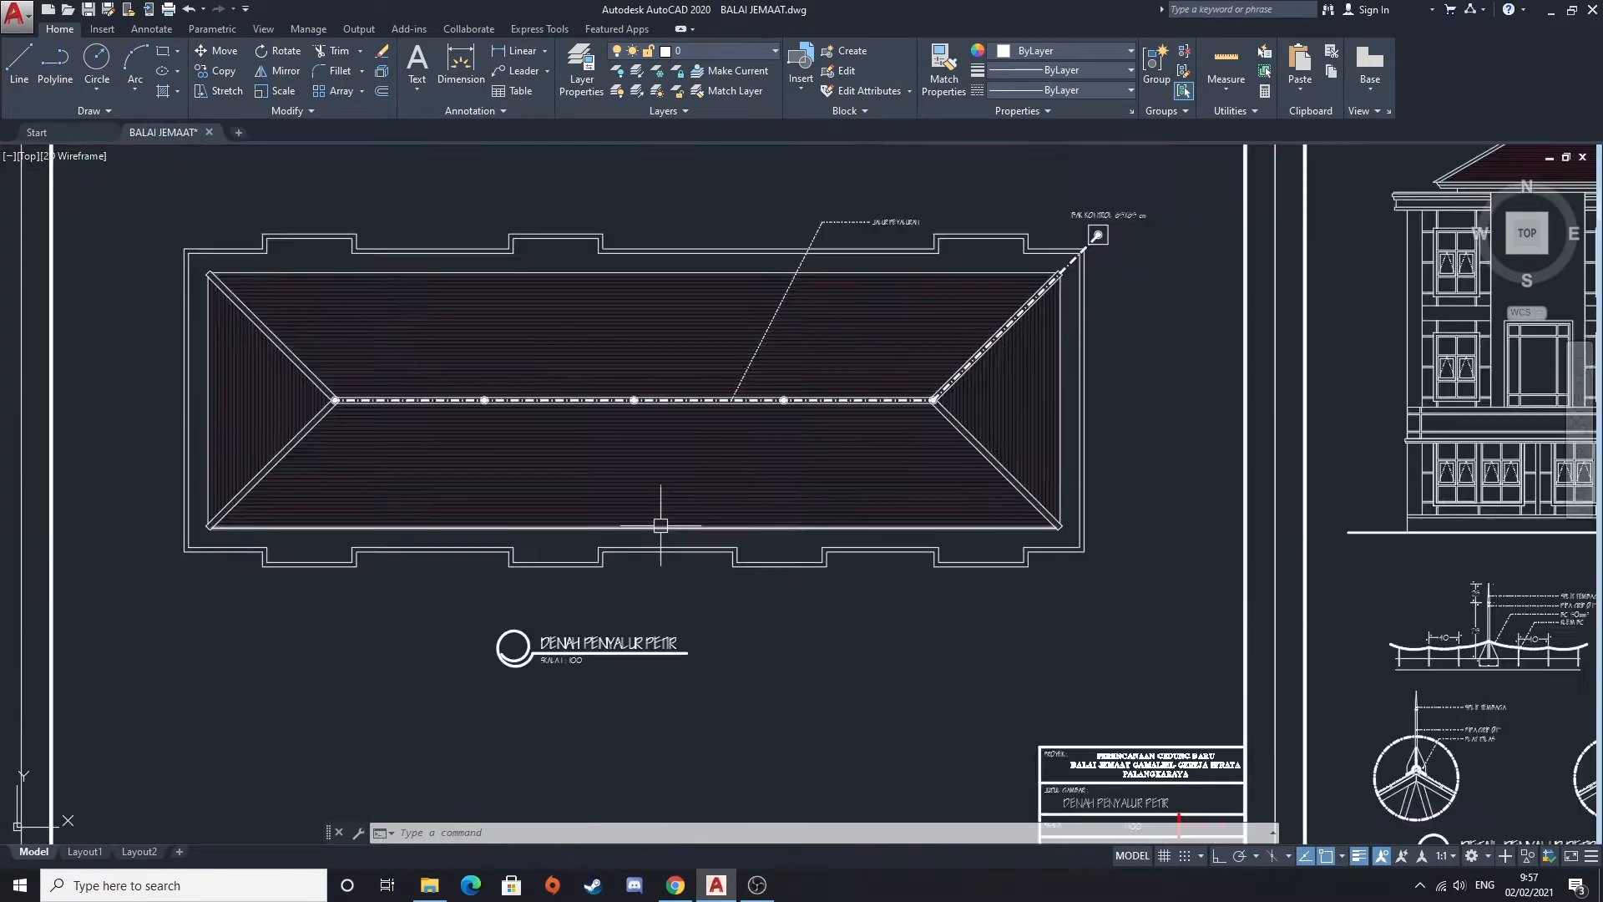
Examine the rooftop rods and the down conductor on the building's lightning protection elevation
{"action": "scroll", "coordinate": [834, 534], "scroll_direction": "down", "scroll_amount": 5}
{"action": "middle_click_drag", "start_coordinate": [834, 534], "coordinate": [691, 539]}
{"action": "scroll", "coordinate": [974, 564], "scroll_direction": "up", "scroll_amount": 6}
{"action": "mouse_move", "coordinate": [1041, 413]}
{"action": "middle_mouse_down"}
{"action": "mouse_move", "coordinate": [748, 539]}
{"action": "mouse_move", "coordinate": [664, 541]}
{"action": "middle_mouse_up"}
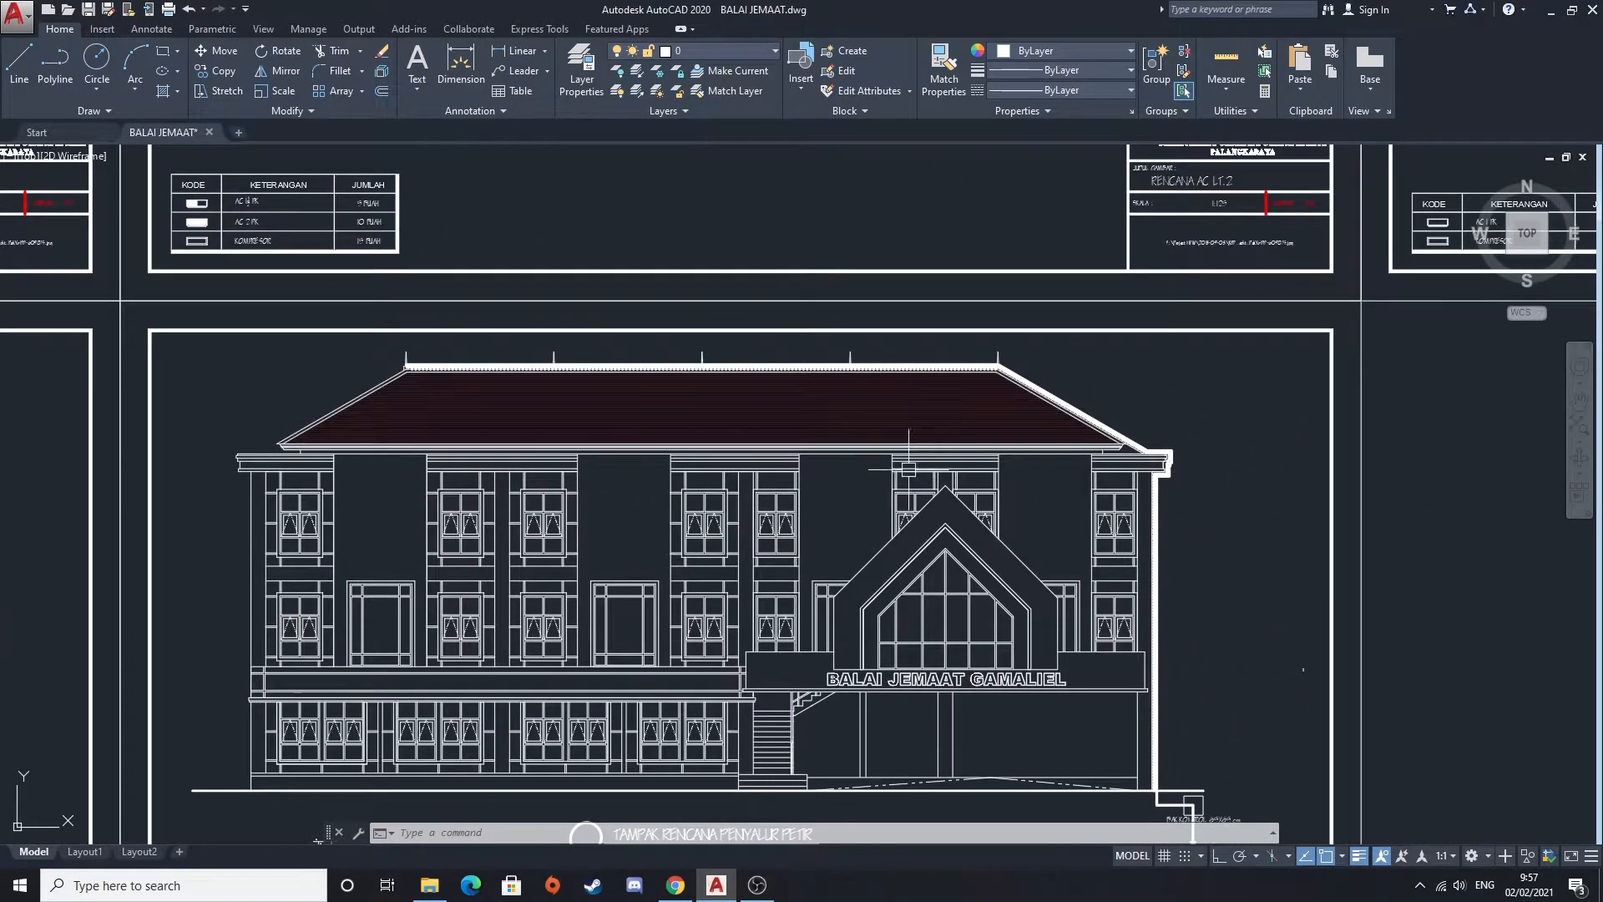
{"action": "scroll", "coordinate": [892, 480], "scroll_direction": "down", "scroll_amount": 2}
{"action": "middle_click_drag", "start_coordinate": [891, 495], "coordinate": [946, 411]}
Trace the conductor line along the roof ridge to the control box on the lightning protection roof plan
{"action": "middle_click_drag", "start_coordinate": [401, 640], "coordinate": [666, 508]}
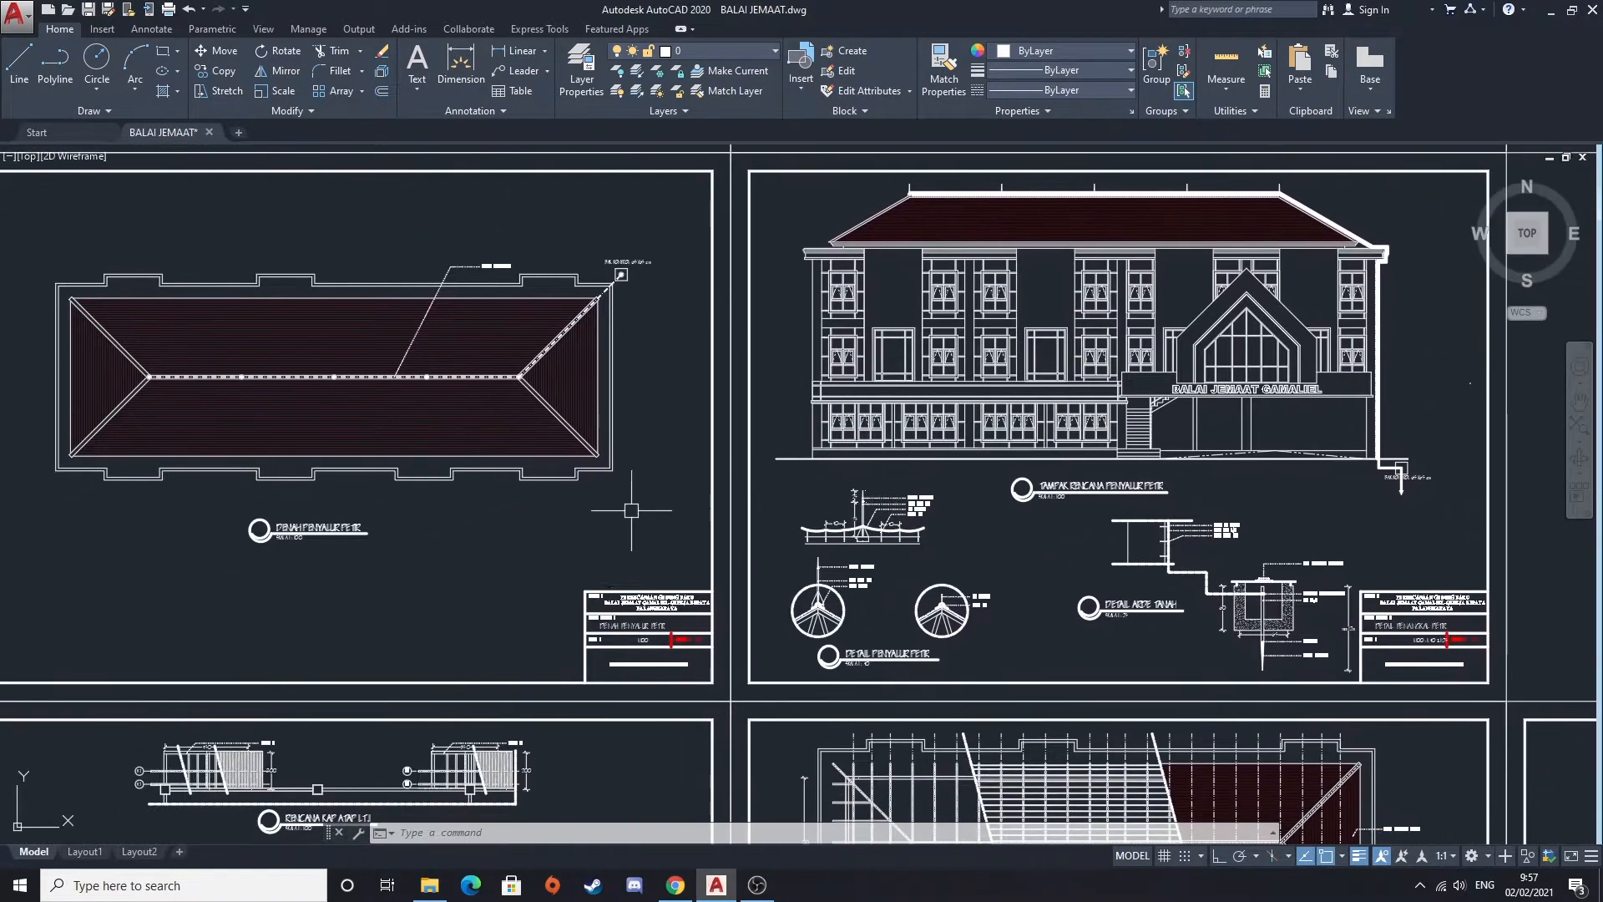
{"action": "scroll", "coordinate": [281, 476], "scroll_direction": "up", "scroll_amount": 2}
{"action": "middle_click_drag", "start_coordinate": [417, 351], "coordinate": [701, 489]}
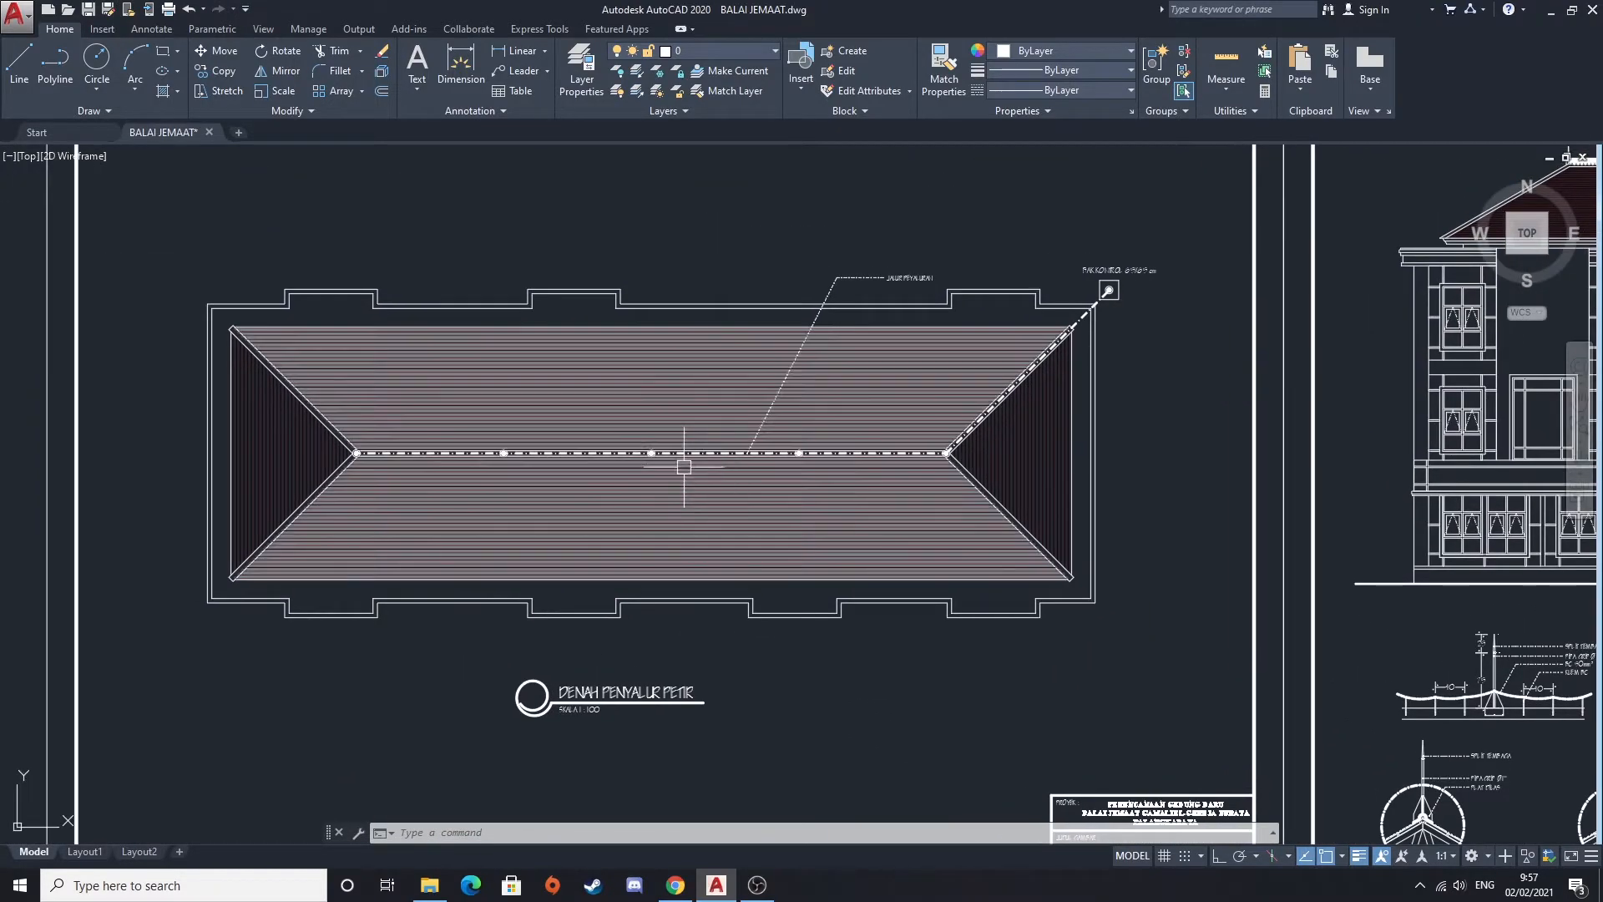
{"action": "middle_click_drag", "start_coordinate": [869, 490], "coordinate": [772, 492]}
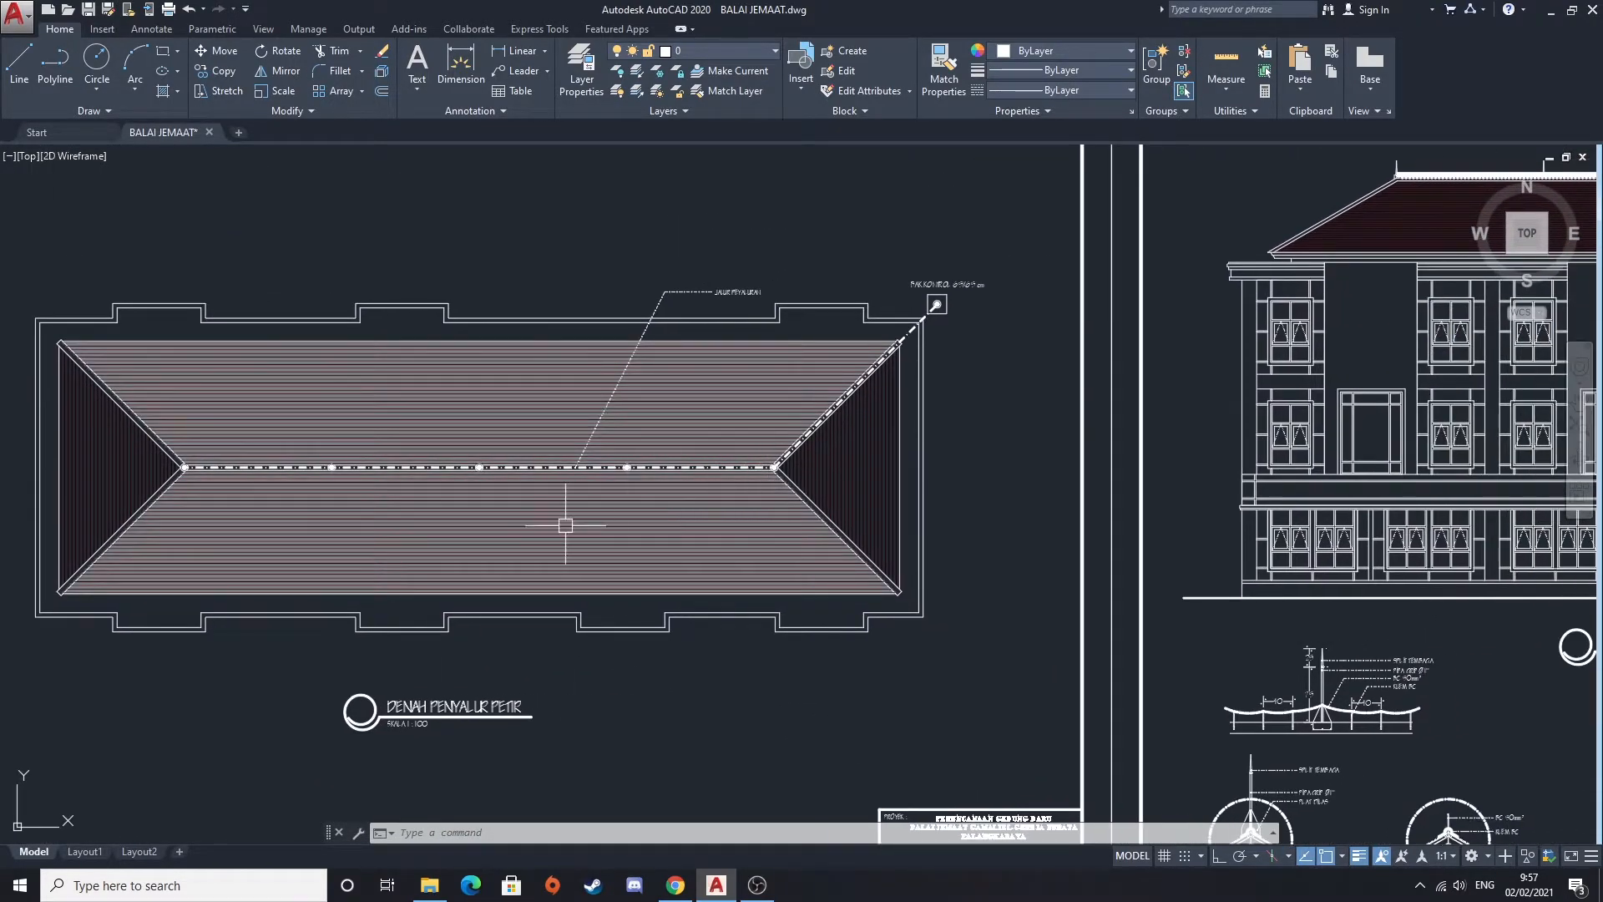
Follow the TAMPAK RENCANA PENYALUR PETIR elevation down to the DETAIL ARDE TANAH grounding pit and inspect its labels
{"action": "scroll", "coordinate": [922, 544], "scroll_direction": "down", "scroll_amount": 2}
{"action": "middle_click_drag", "start_coordinate": [906, 561], "coordinate": [300, 540]}
{"action": "scroll", "coordinate": [885, 478], "scroll_direction": "up", "scroll_amount": 2}
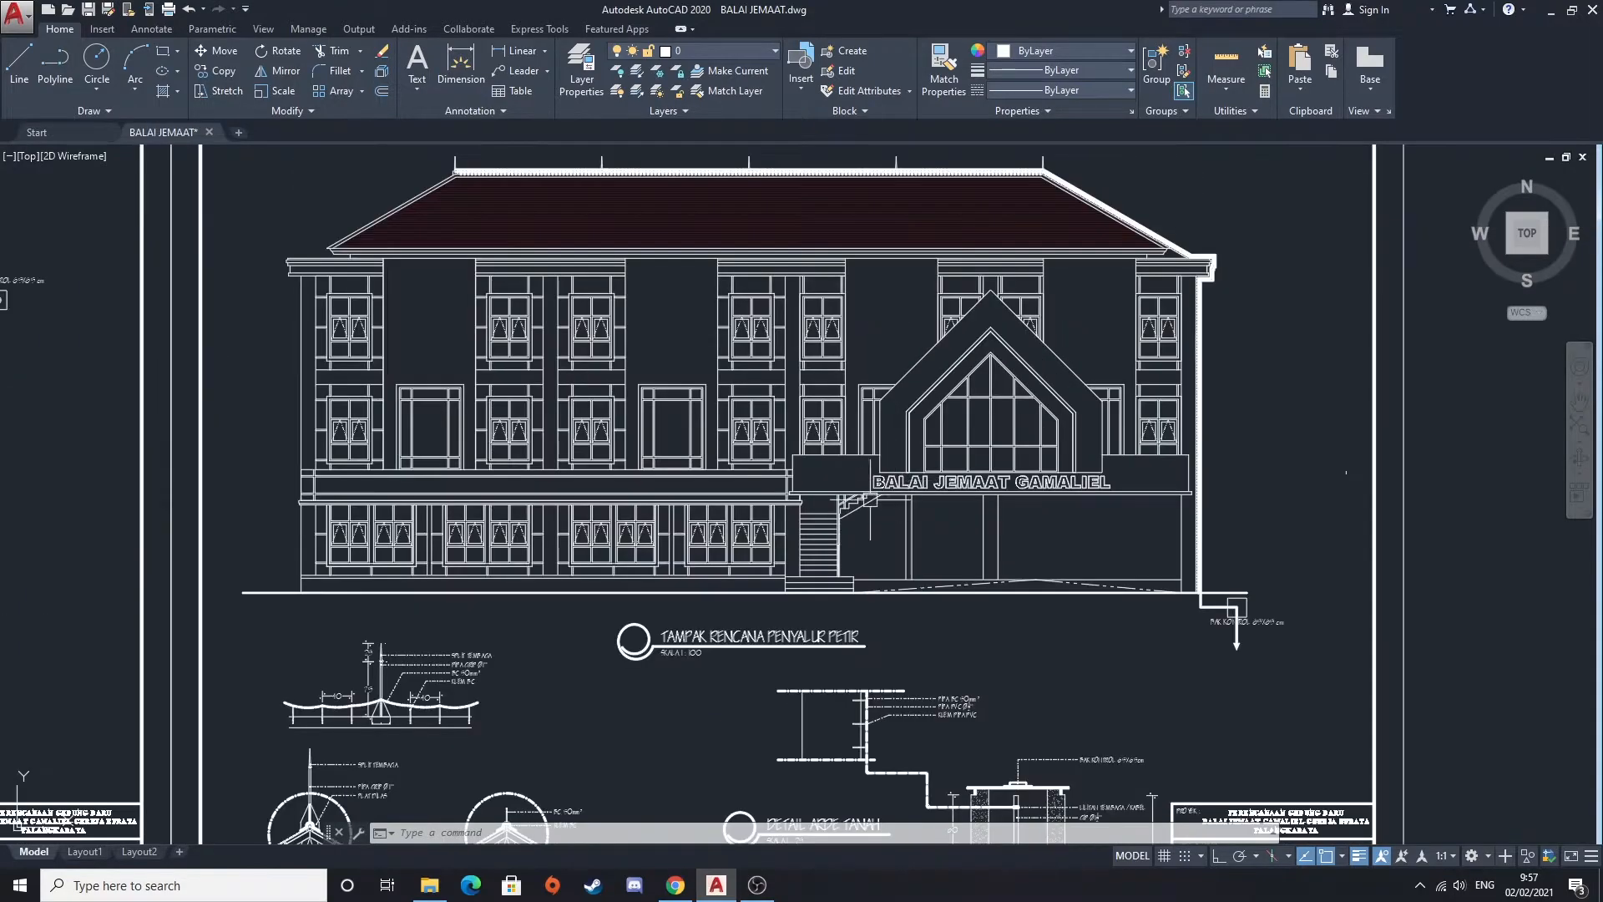
{"action": "mouse_move", "coordinate": [794, 512]}
{"action": "middle_mouse_down"}
{"action": "mouse_move", "coordinate": [882, 415]}
{"action": "mouse_move", "coordinate": [755, 549]}
{"action": "mouse_move", "coordinate": [793, 352]}
{"action": "middle_mouse_up"}
{"action": "middle_click_drag", "start_coordinate": [672, 529], "coordinate": [658, 460]}
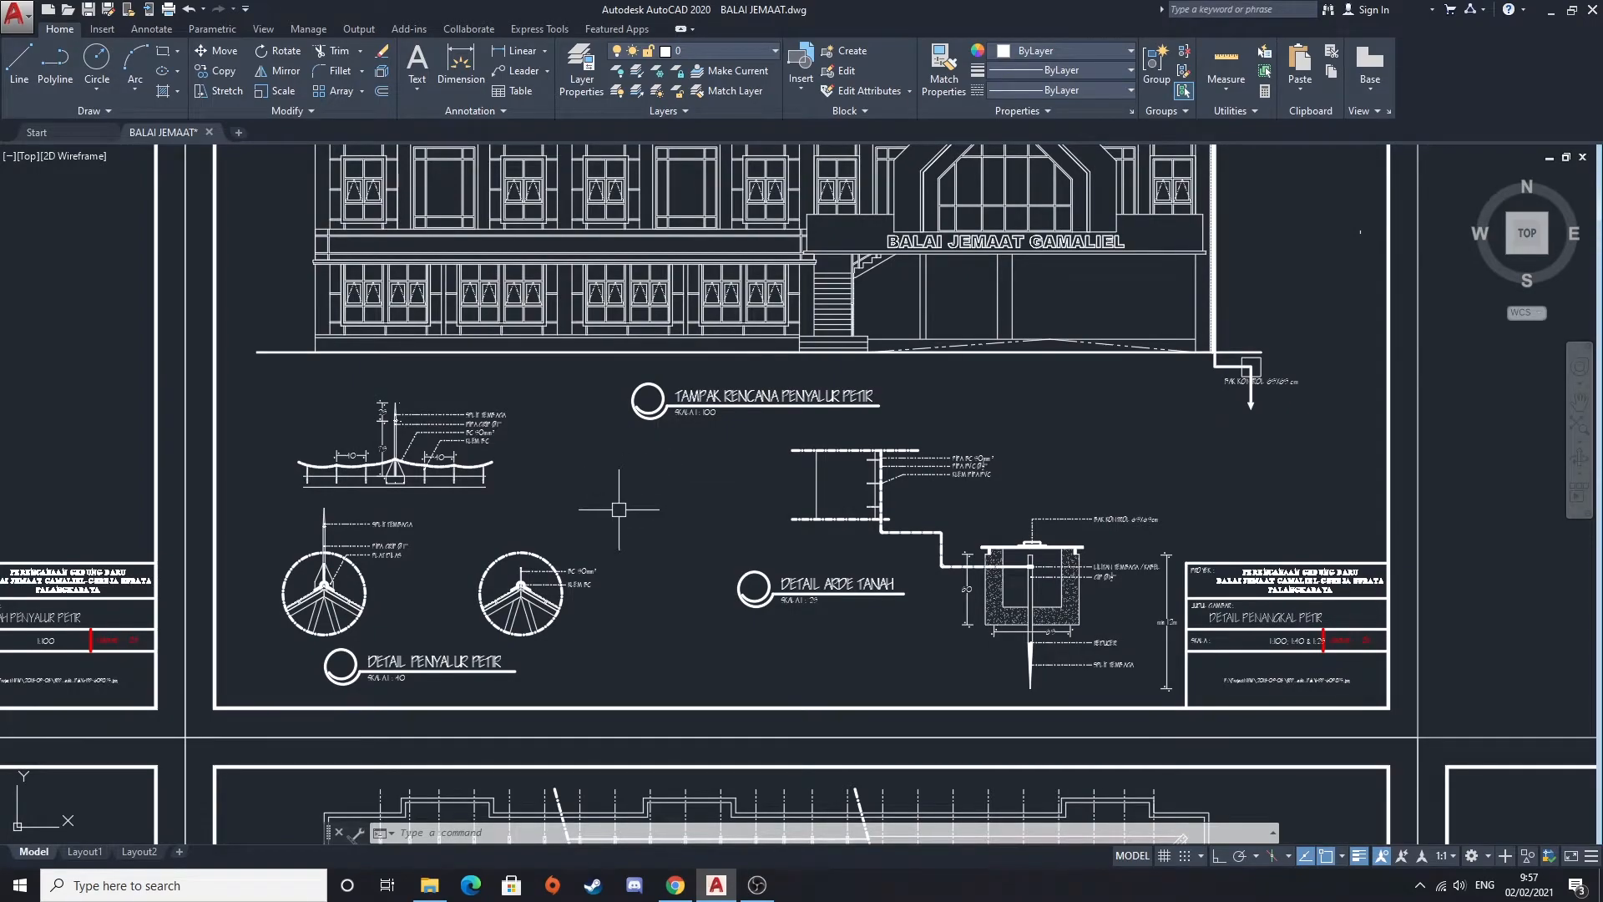
{"action": "scroll", "coordinate": [1048, 573], "scroll_direction": "up", "scroll_amount": 4}
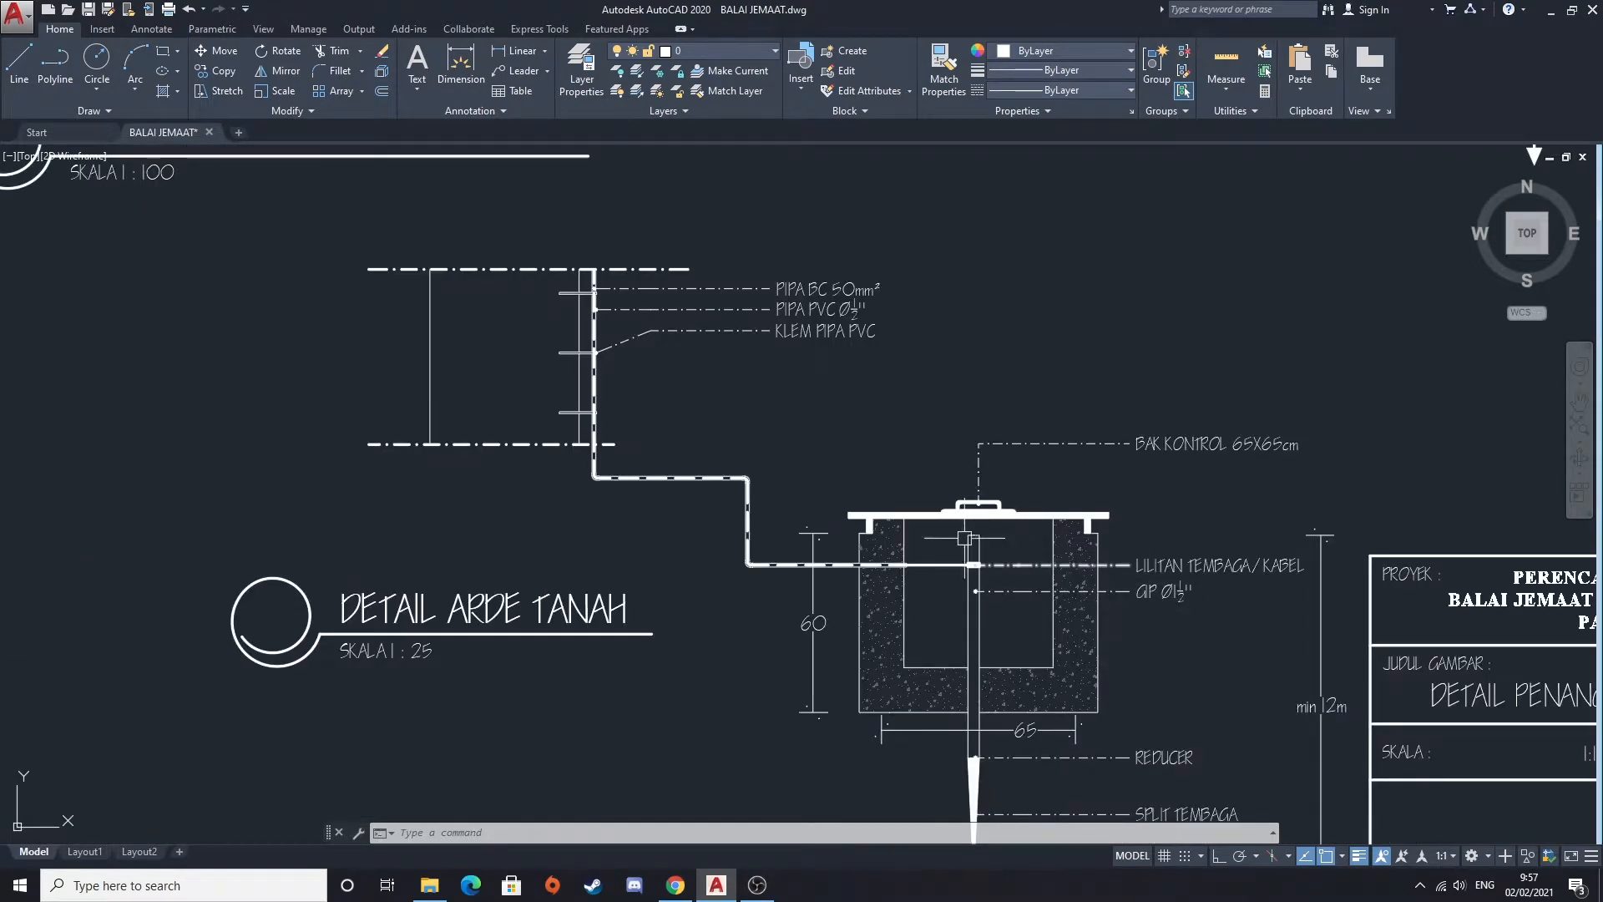
{"action": "scroll", "coordinate": [602, 454], "scroll_direction": "down", "scroll_amount": 9}
Examine the rod, pipe and clamp drawings and their annotations in the DETAIL PENYALUR PETIR at scale 1:40
{"action": "scroll", "coordinate": [601, 454], "scroll_direction": "up", "scroll_amount": 6}
{"action": "middle_click_drag", "start_coordinate": [601, 454], "coordinate": [597, 466]}
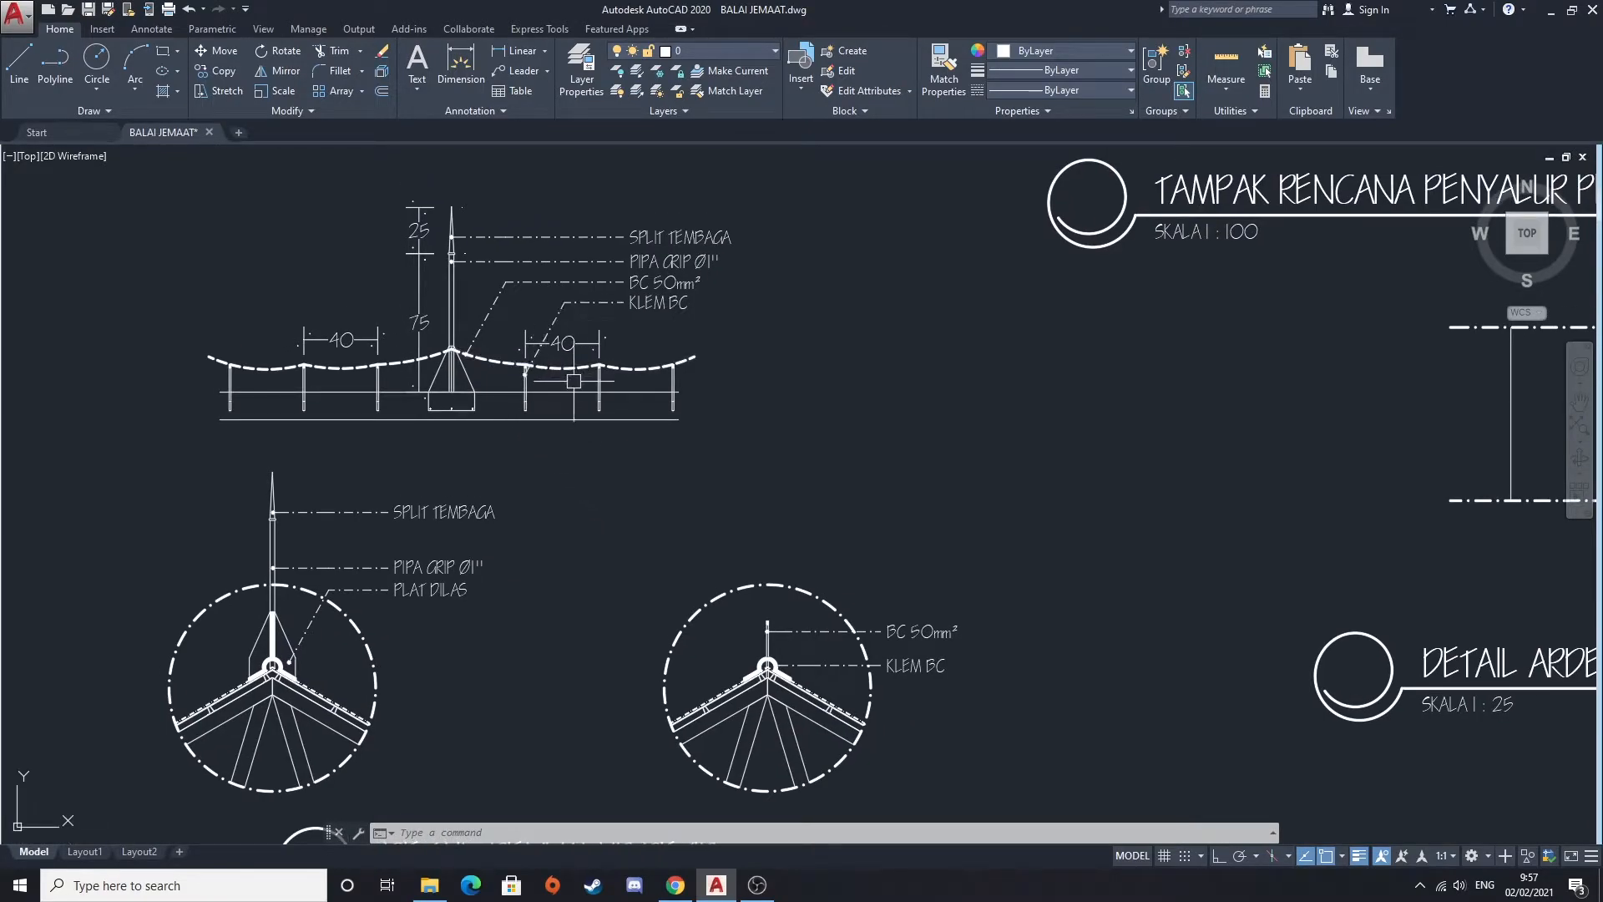
{"action": "middle_click_drag", "start_coordinate": [500, 511], "coordinate": [584, 443]}
{"action": "scroll", "coordinate": [622, 537], "scroll_direction": "down", "scroll_amount": 2}
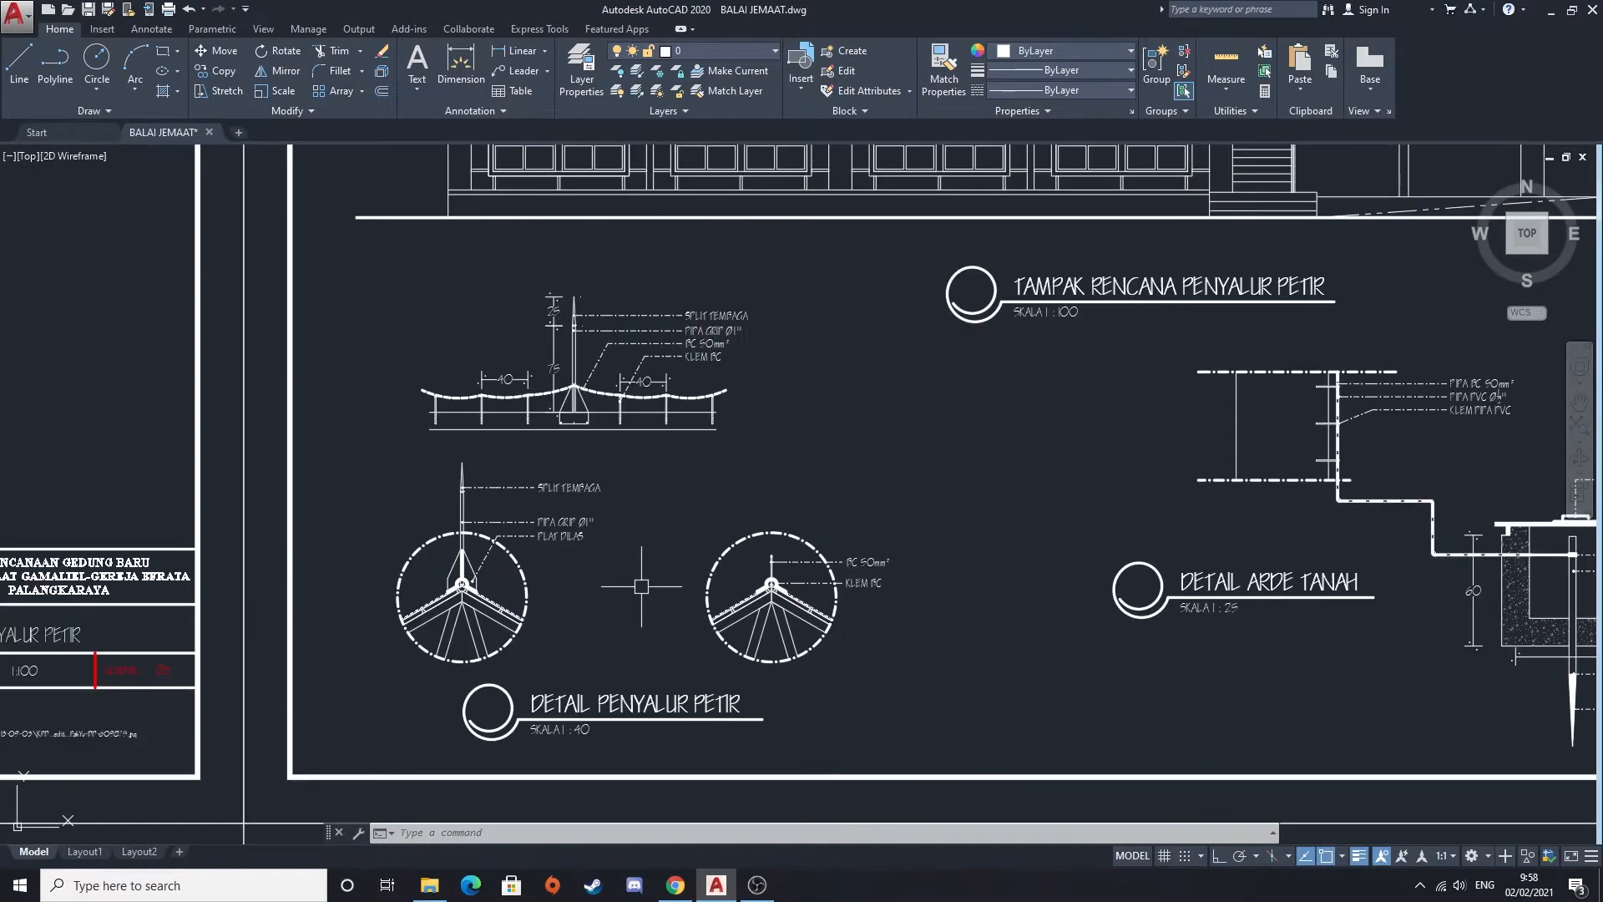
{"action": "middle_click_drag", "start_coordinate": [644, 573], "coordinate": [603, 530]}
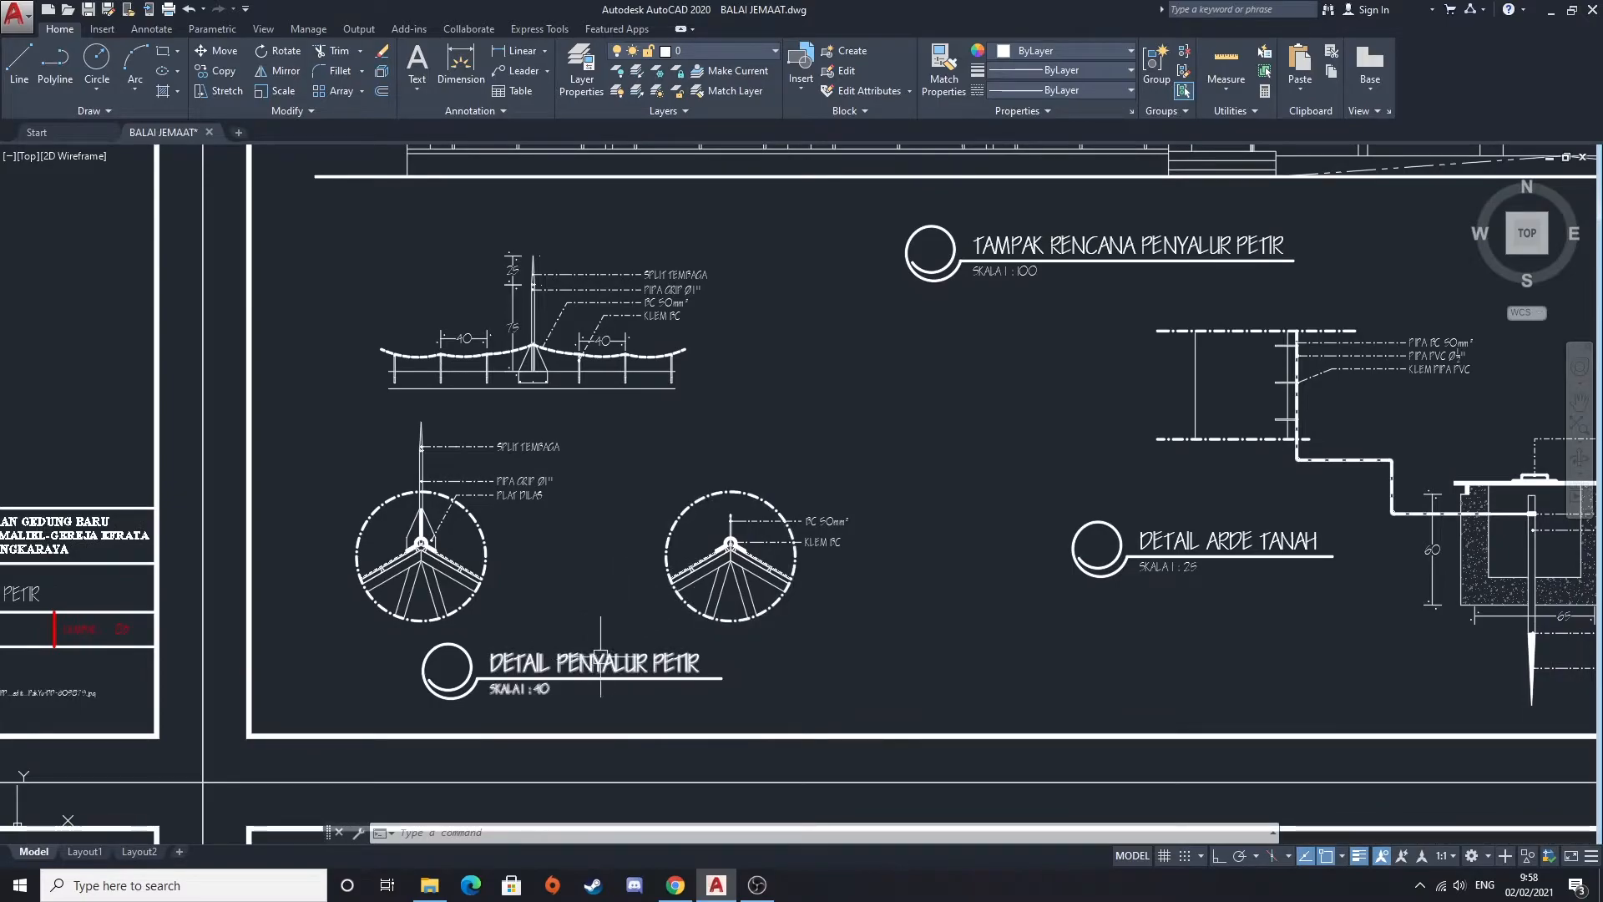
{"action": "middle_click_drag", "start_coordinate": [714, 564], "coordinate": [551, 601]}
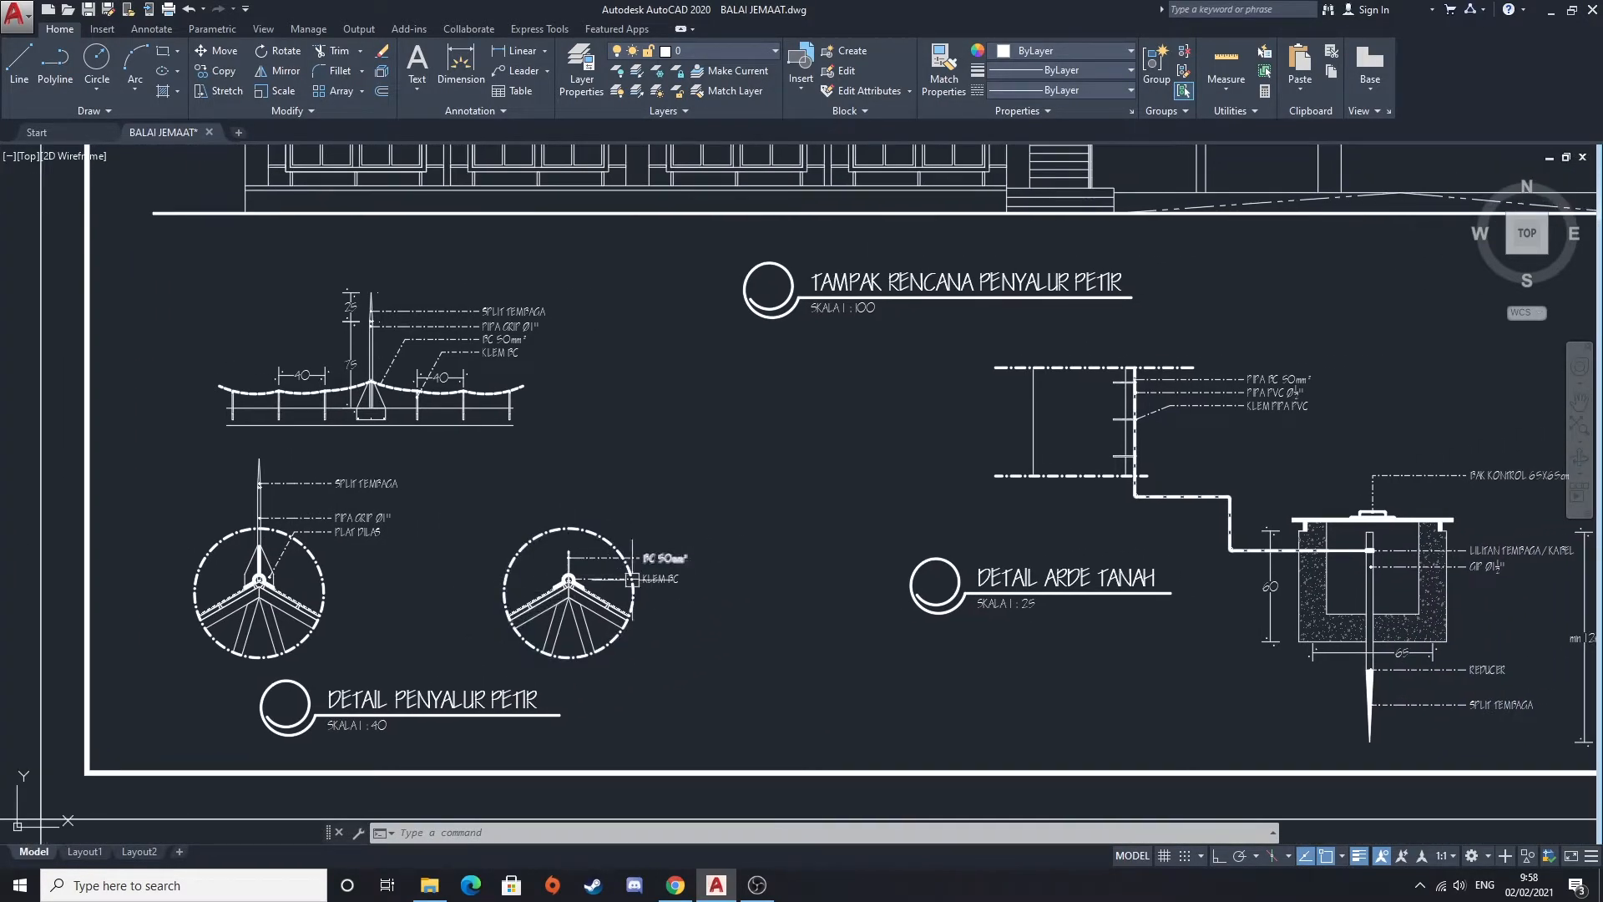
Examine the DETAIL ARDE TANAH from the clamped down-conductor pipe to the control pit, its dimensions and the copper rod
{"action": "scroll", "coordinate": [618, 596], "scroll_direction": "up", "scroll_amount": 6}
{"action": "scroll", "coordinate": [877, 465], "scroll_direction": "down", "scroll_amount": 6}
{"action": "middle_click_drag", "start_coordinate": [1064, 324], "coordinate": [794, 494]}
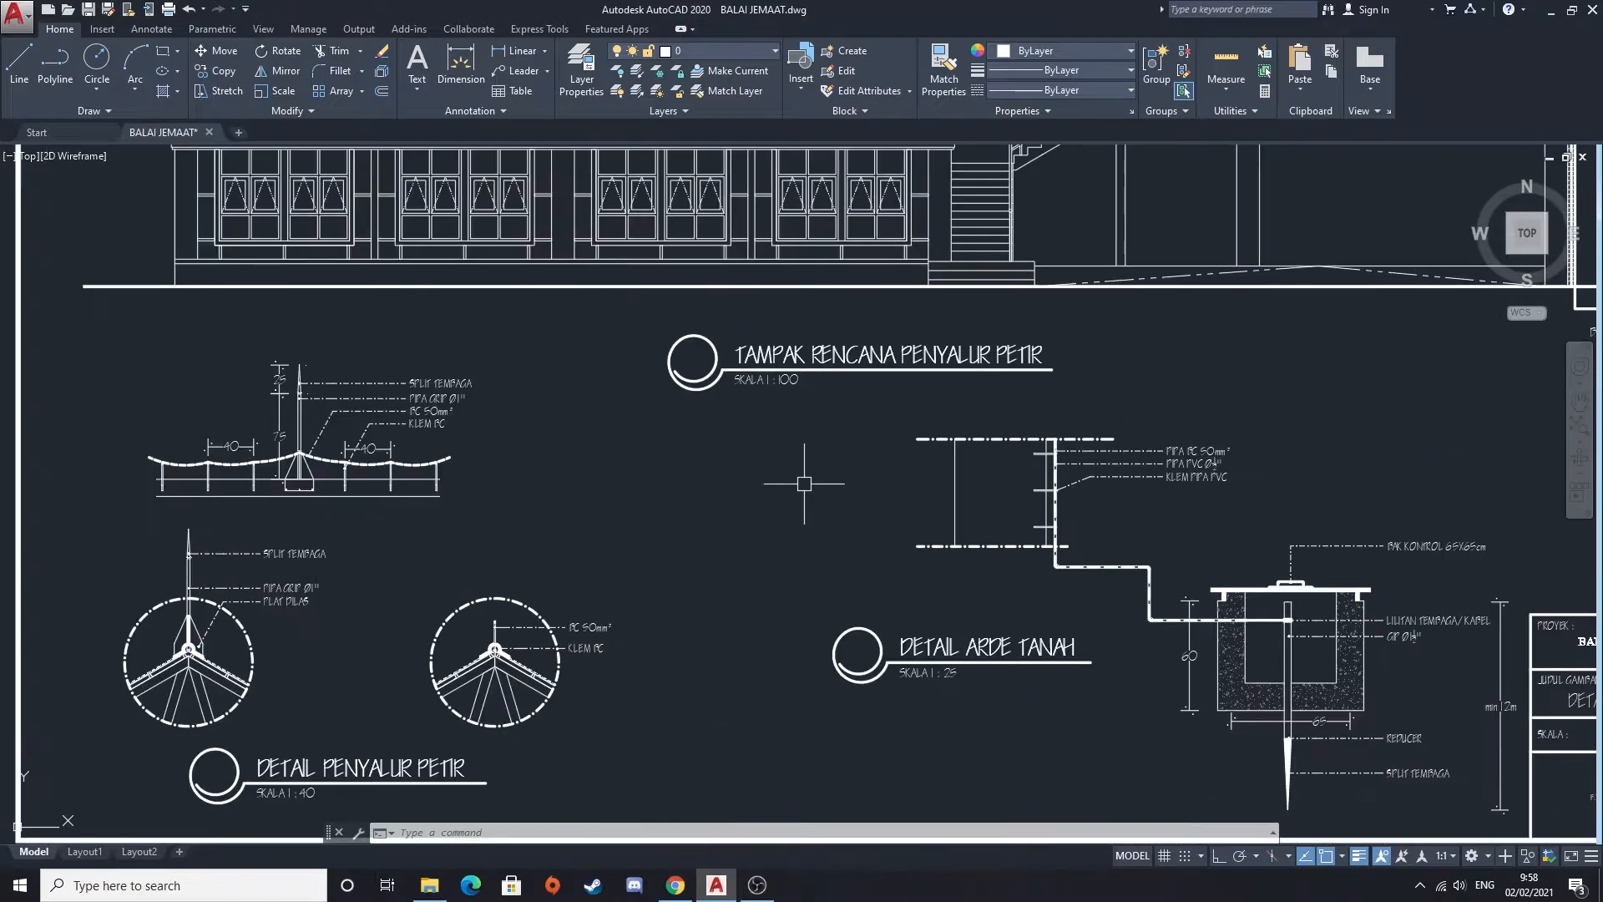
{"action": "middle_click_drag", "start_coordinate": [1012, 466], "coordinate": [733, 441]}
{"action": "middle_click_drag", "start_coordinate": [857, 543], "coordinate": [735, 474]}
{"action": "scroll", "coordinate": [964, 593], "scroll_direction": "up", "scroll_amount": 2}
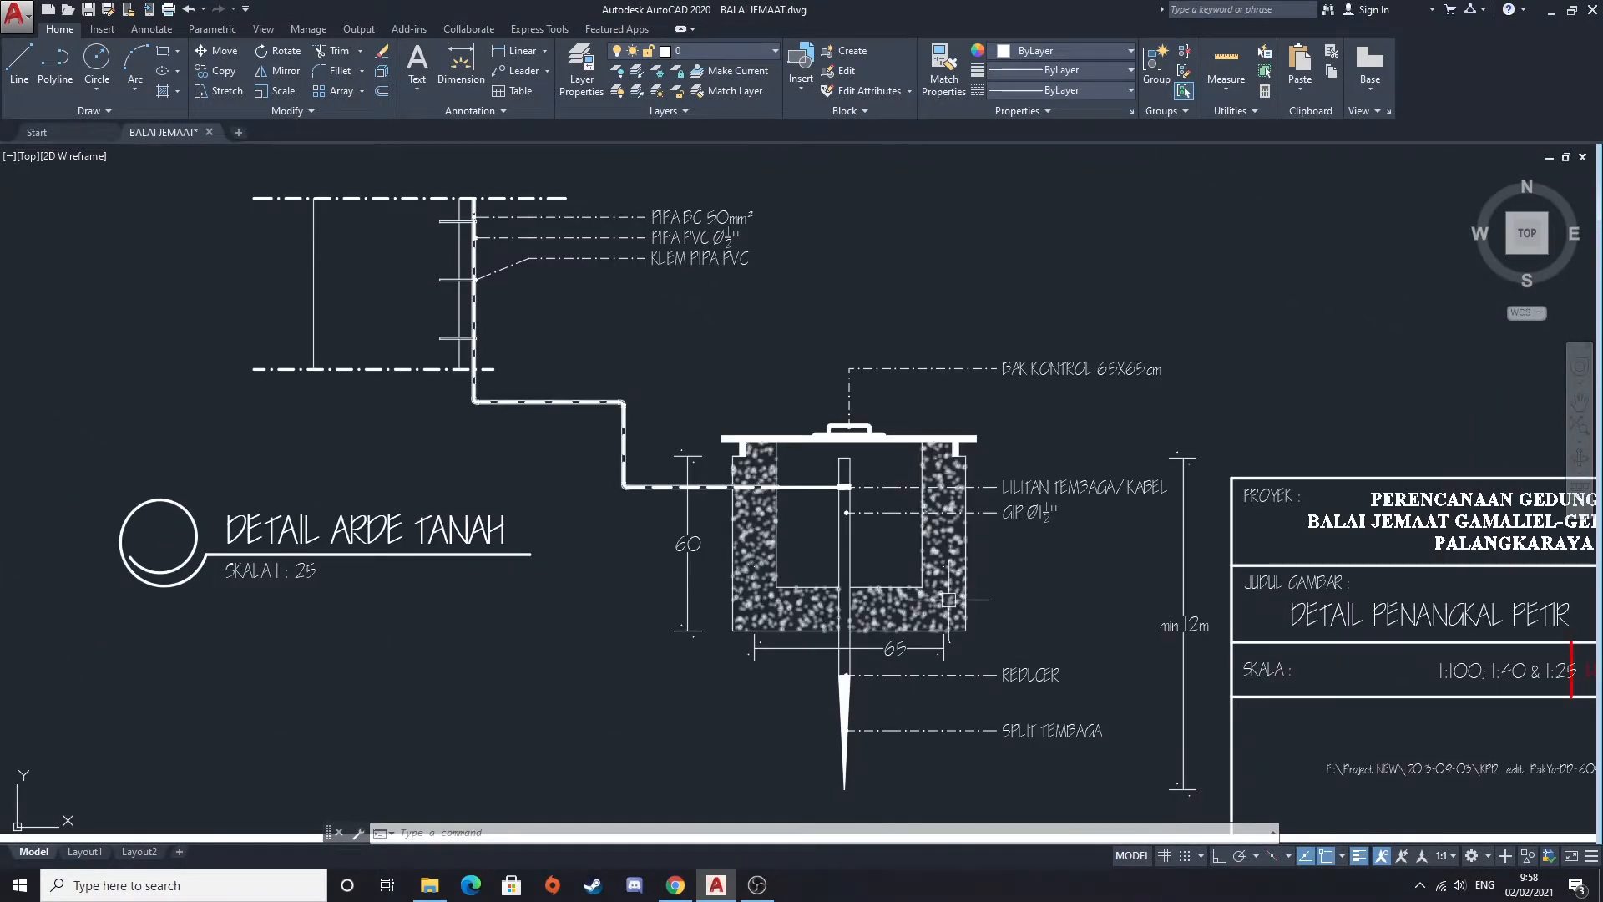
{"action": "scroll", "coordinate": [726, 482], "scroll_direction": "down", "scroll_amount": 2}
{"action": "scroll", "coordinate": [385, 380], "scroll_direction": "down", "scroll_amount": 2}
Look over the roof framing sheet with the DETAIL GEWEL gables, the column section and the DETAIL KUDA-KUDA trusses
{"action": "mouse_move", "coordinate": [384, 380]}
{"action": "middle_mouse_down"}
{"action": "mouse_move", "coordinate": [426, 435]}
{"action": "mouse_move", "coordinate": [584, 434]}
{"action": "middle_mouse_up"}
{"action": "scroll", "coordinate": [425, 435], "scroll_direction": "down", "scroll_amount": 5}
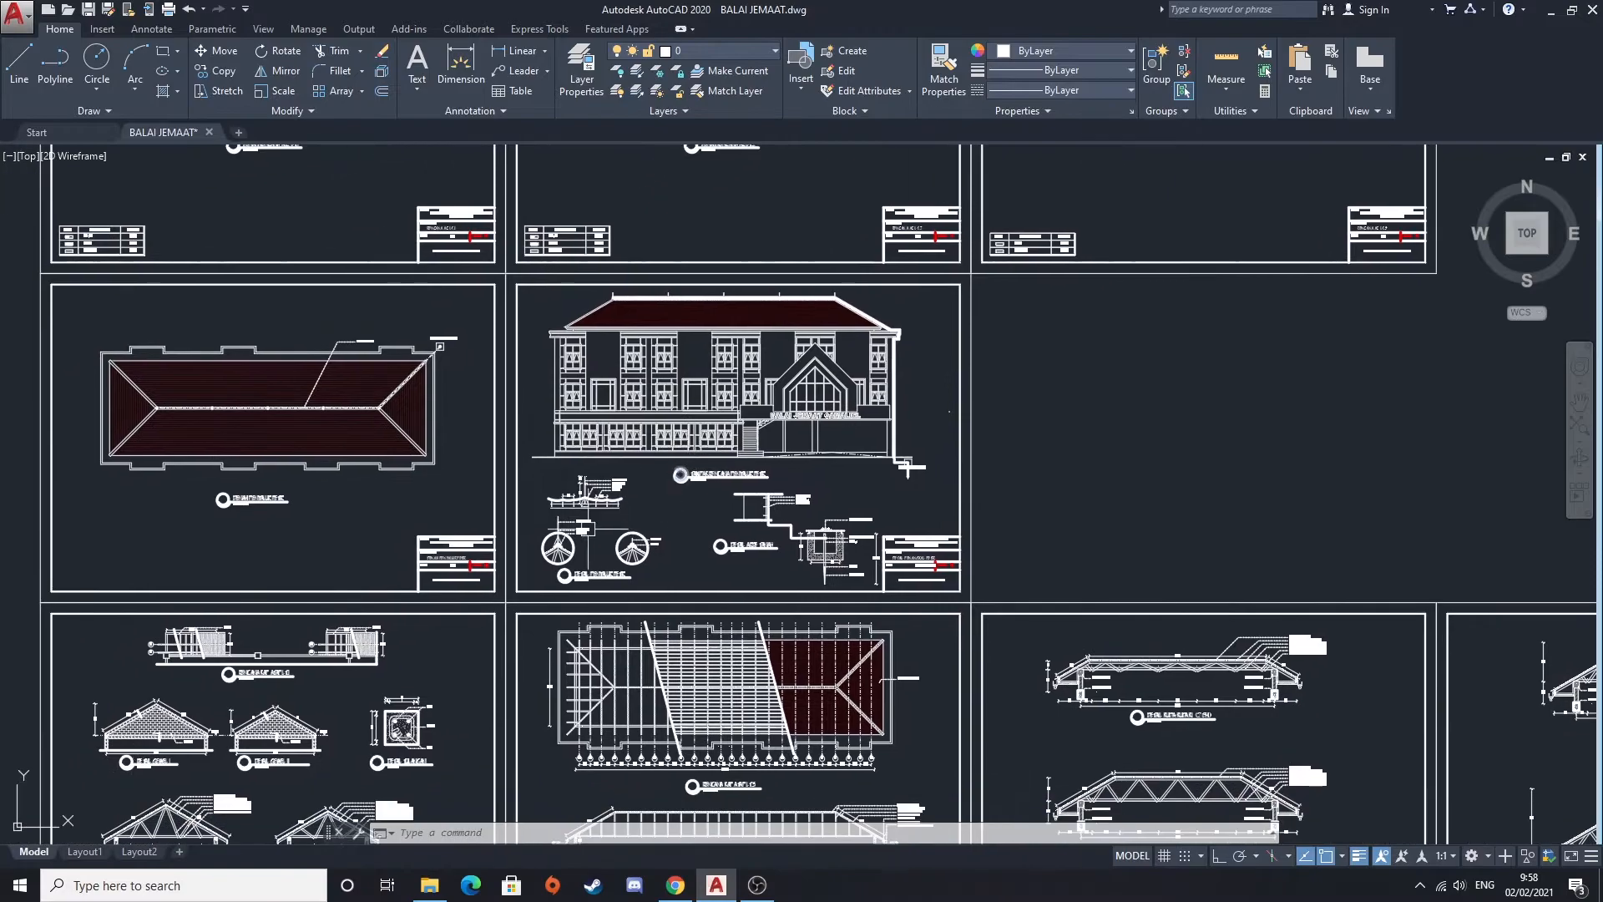
{"action": "scroll", "coordinate": [757, 434], "scroll_direction": "up", "scroll_amount": 1}
{"action": "middle_click_drag", "start_coordinate": [575, 596], "coordinate": [664, 489]}
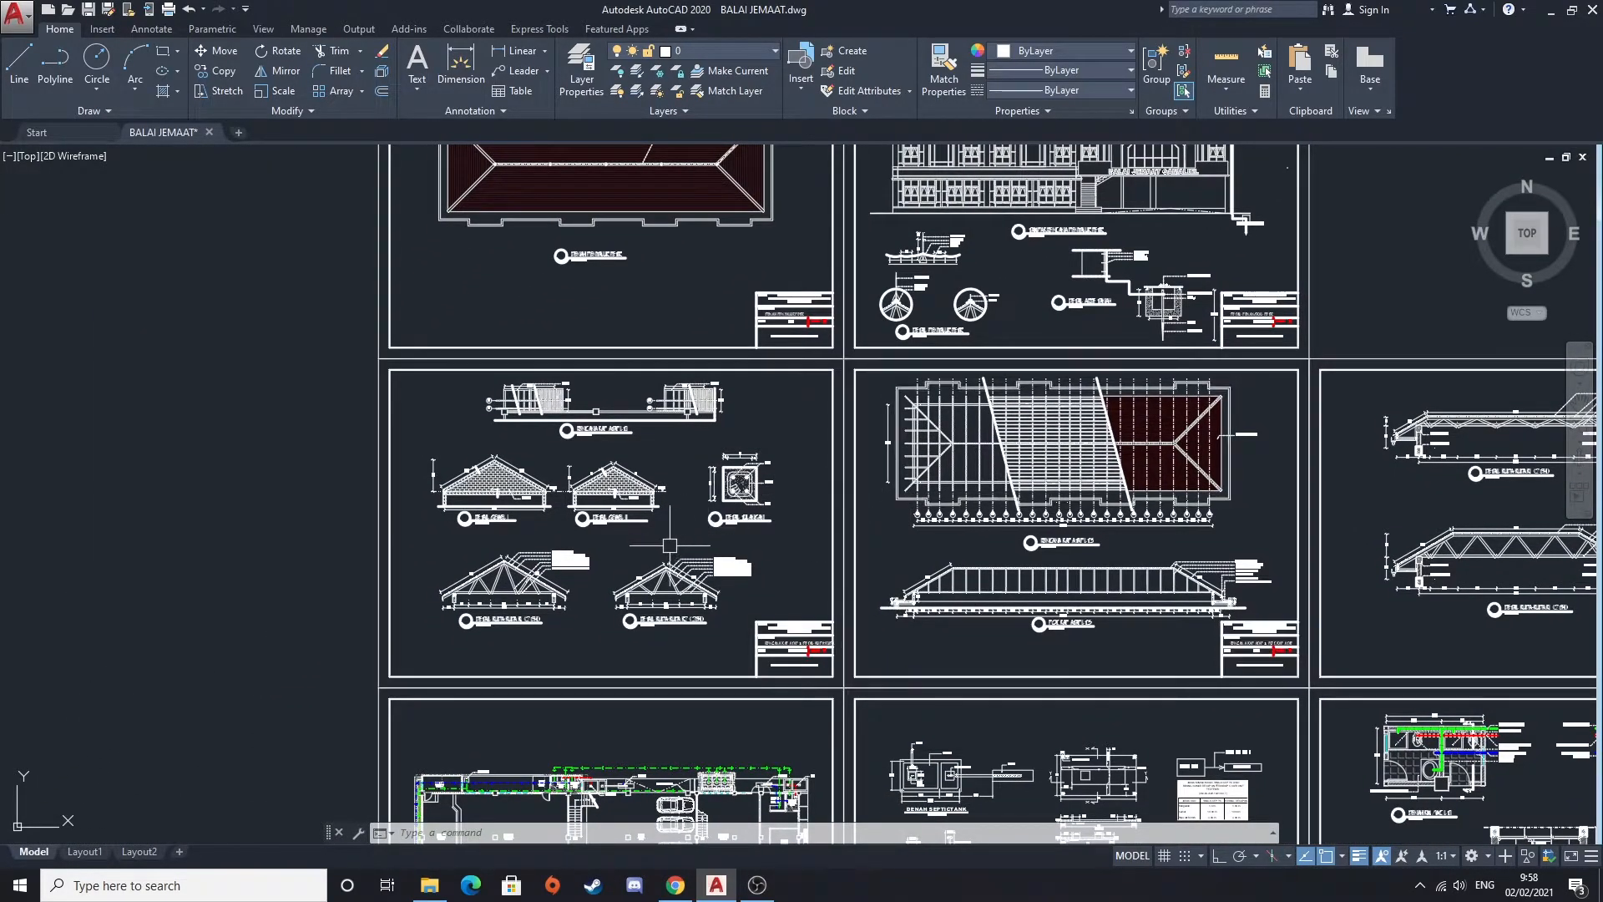
{"action": "middle_click_drag", "start_coordinate": [798, 641], "coordinate": [774, 594]}
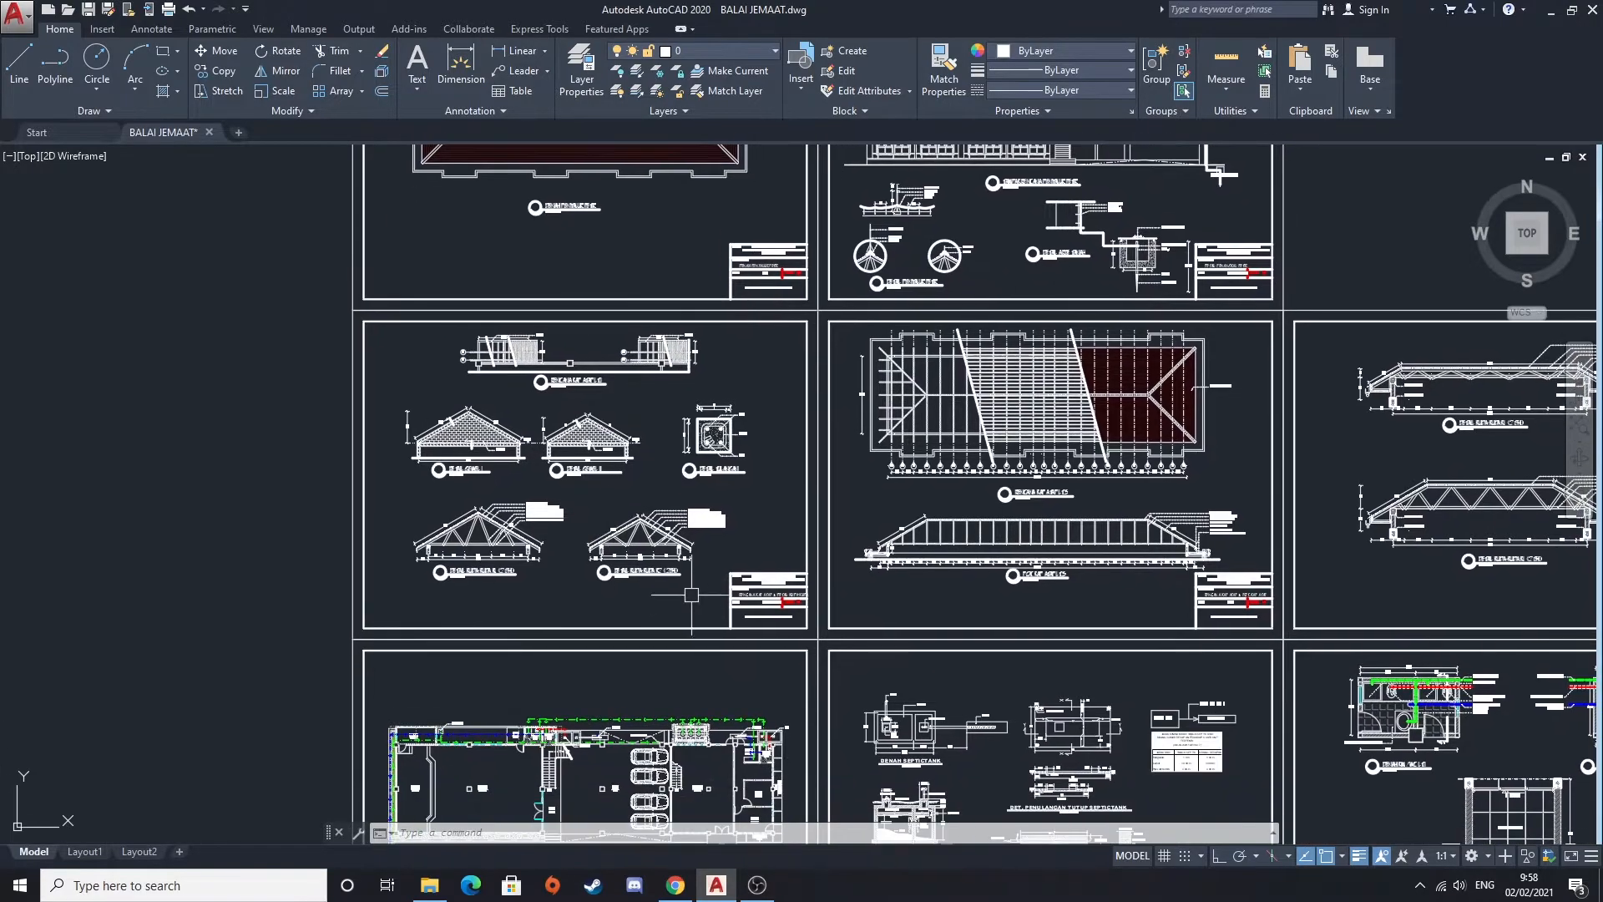
{"action": "scroll", "coordinate": [774, 594], "scroll_direction": "up", "scroll_amount": 6}
{"action": "scroll", "coordinate": [775, 553], "scroll_direction": "down", "scroll_amount": 6}
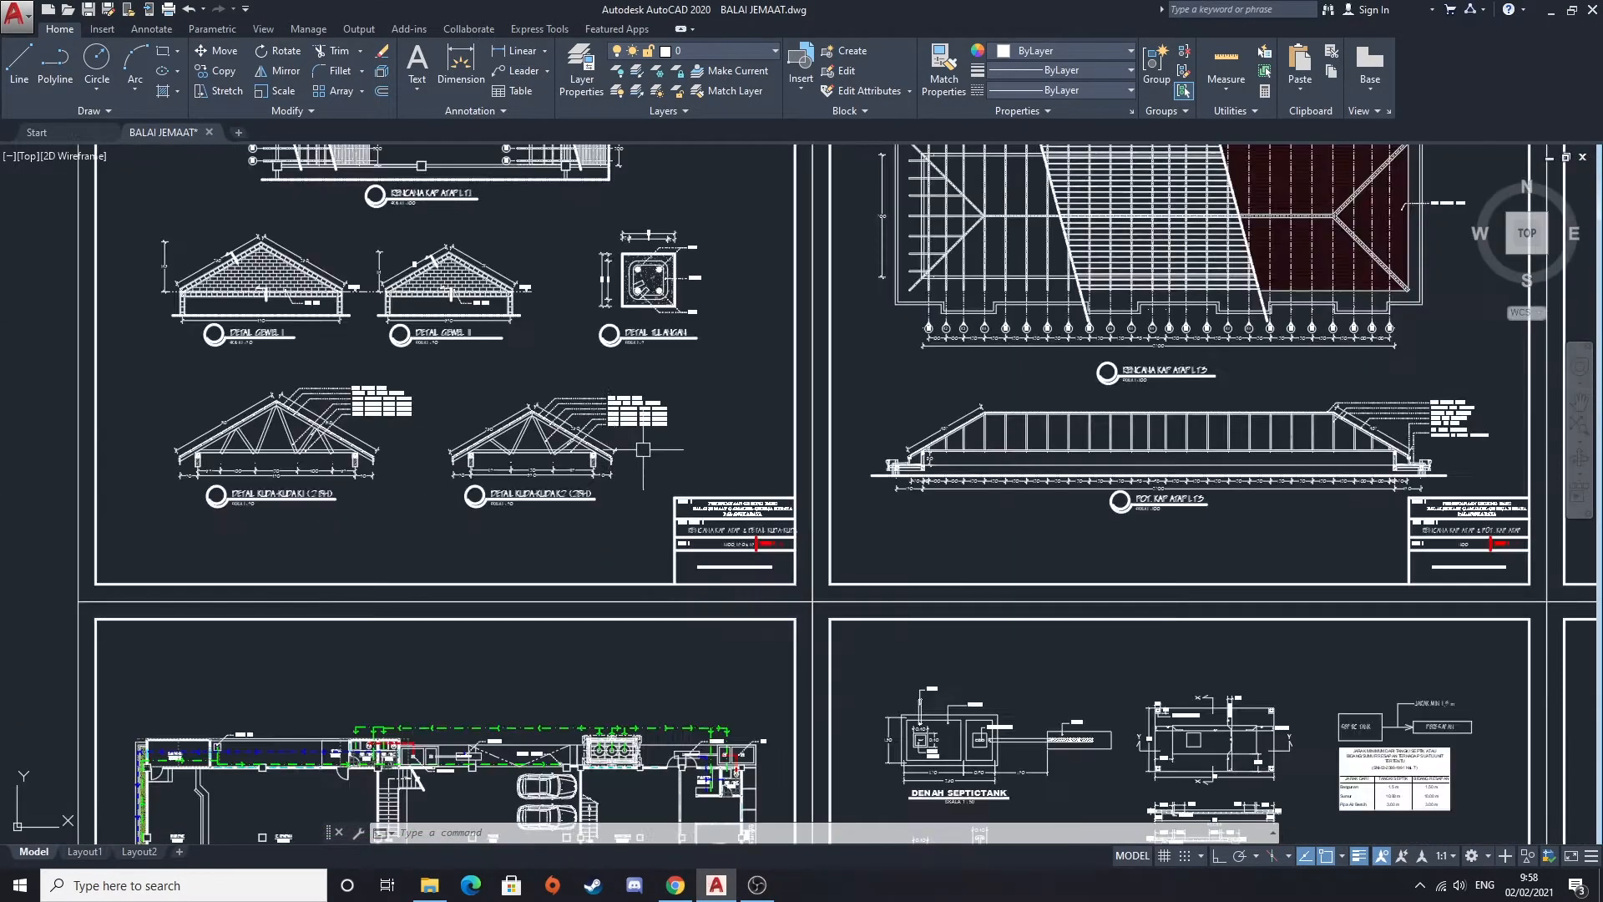
{"action": "scroll", "coordinate": [620, 532], "scroll_direction": "up", "scroll_amount": 3}
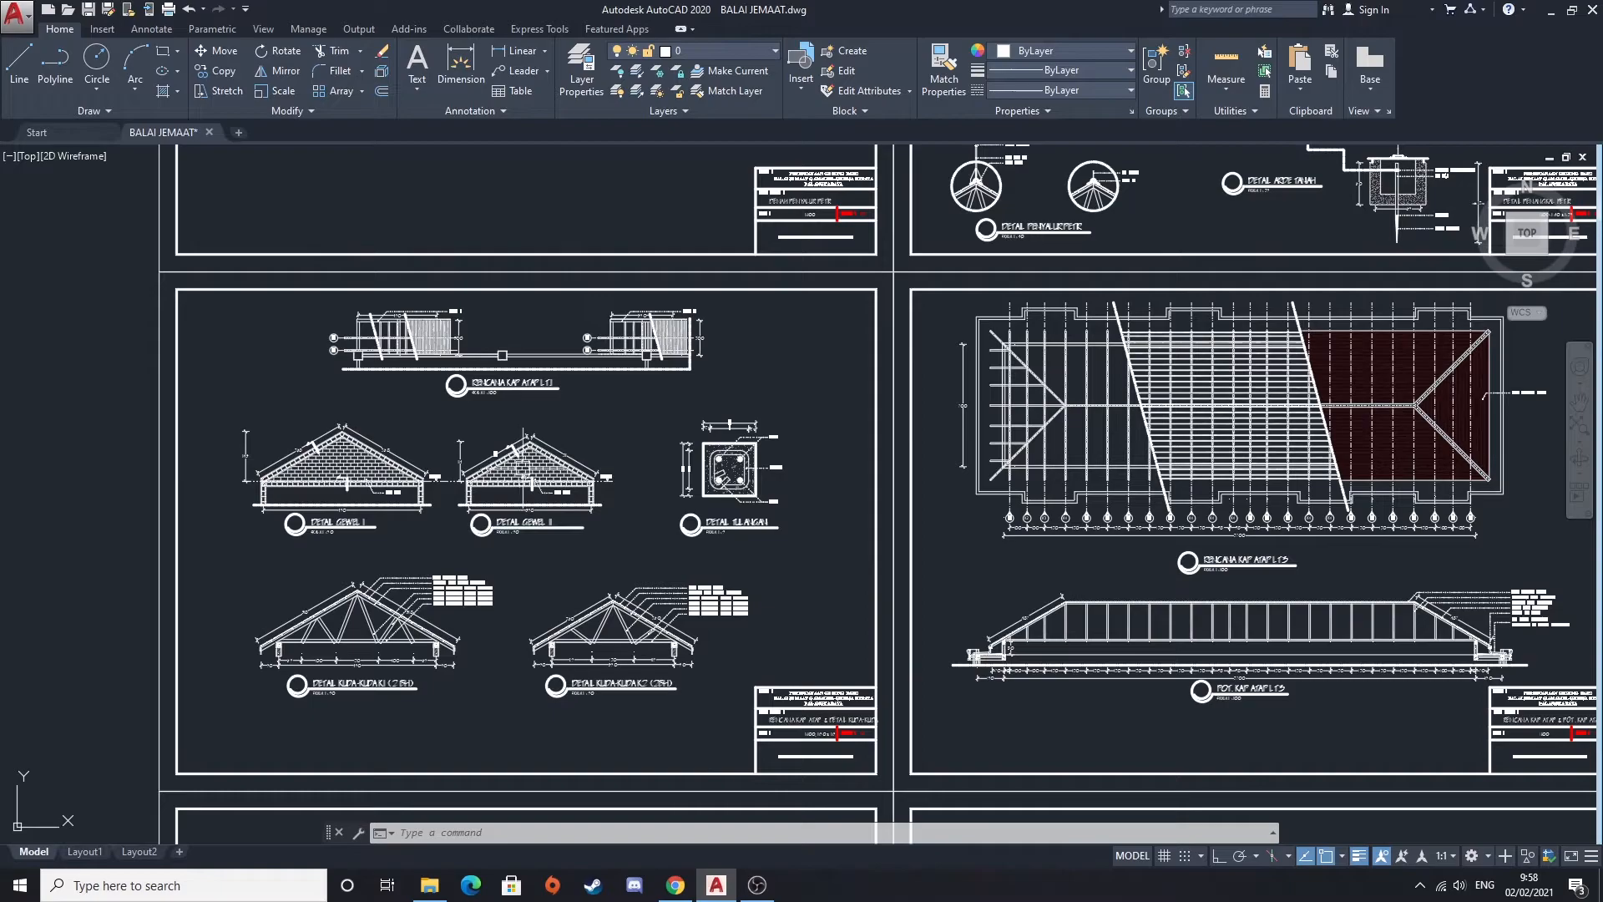
{"action": "mouse_move", "coordinate": [752, 554]}
{"action": "middle_mouse_down"}
{"action": "mouse_move", "coordinate": [322, 560]}
{"action": "mouse_move", "coordinate": [601, 495]}
{"action": "middle_mouse_up"}
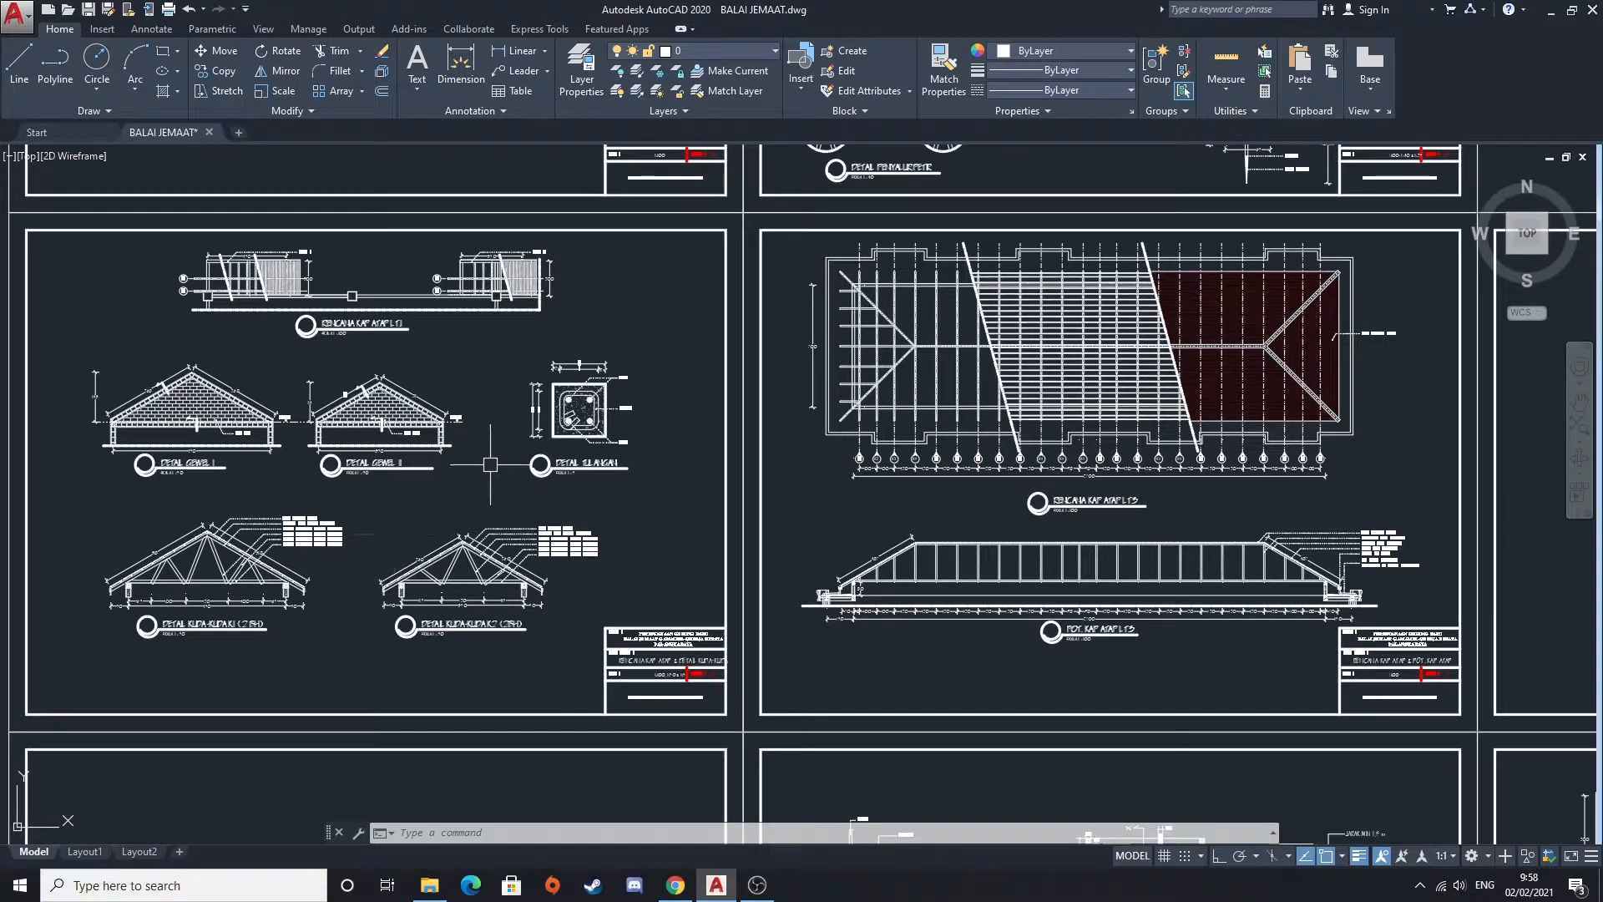
{"action": "middle_click_drag", "start_coordinate": [356, 375], "coordinate": [533, 348]}
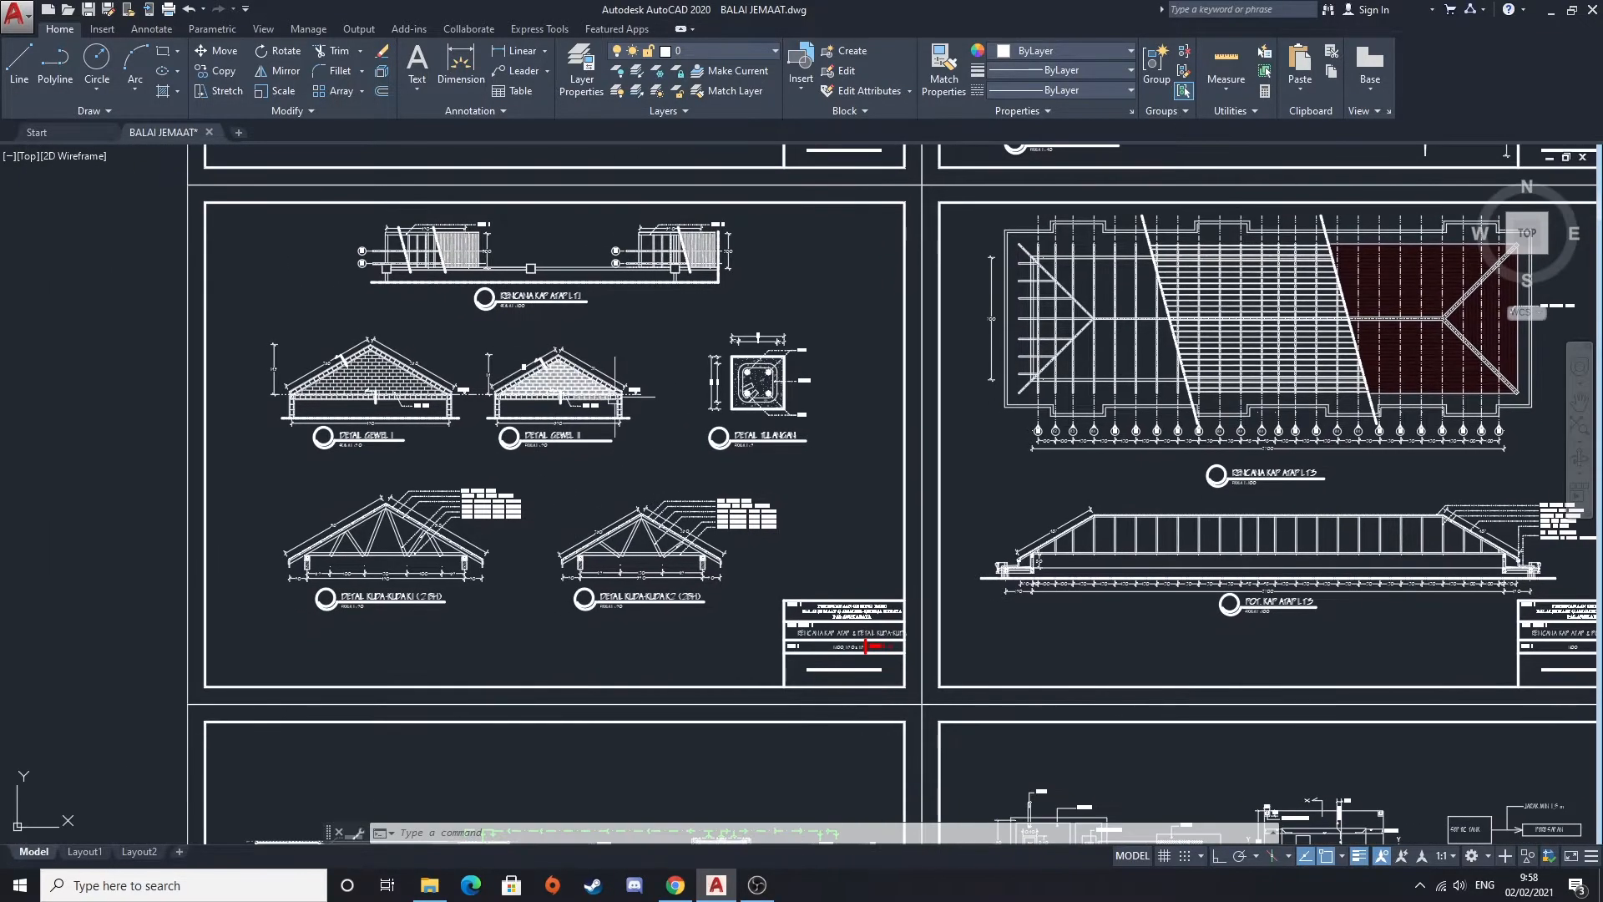
Compare the RENCANA KAP ATAP LT.3 roof framing plan with the POT. KAP ATAP LT.3 section beneath it
{"action": "scroll", "coordinate": [621, 391], "scroll_direction": "up", "scroll_amount": 2}
{"action": "middle_click_drag", "start_coordinate": [934, 477], "coordinate": [283, 418]}
{"action": "mouse_move", "coordinate": [863, 520]}
{"action": "middle_mouse_down"}
{"action": "mouse_move", "coordinate": [657, 483]}
{"action": "mouse_move", "coordinate": [658, 554]}
{"action": "middle_mouse_up"}
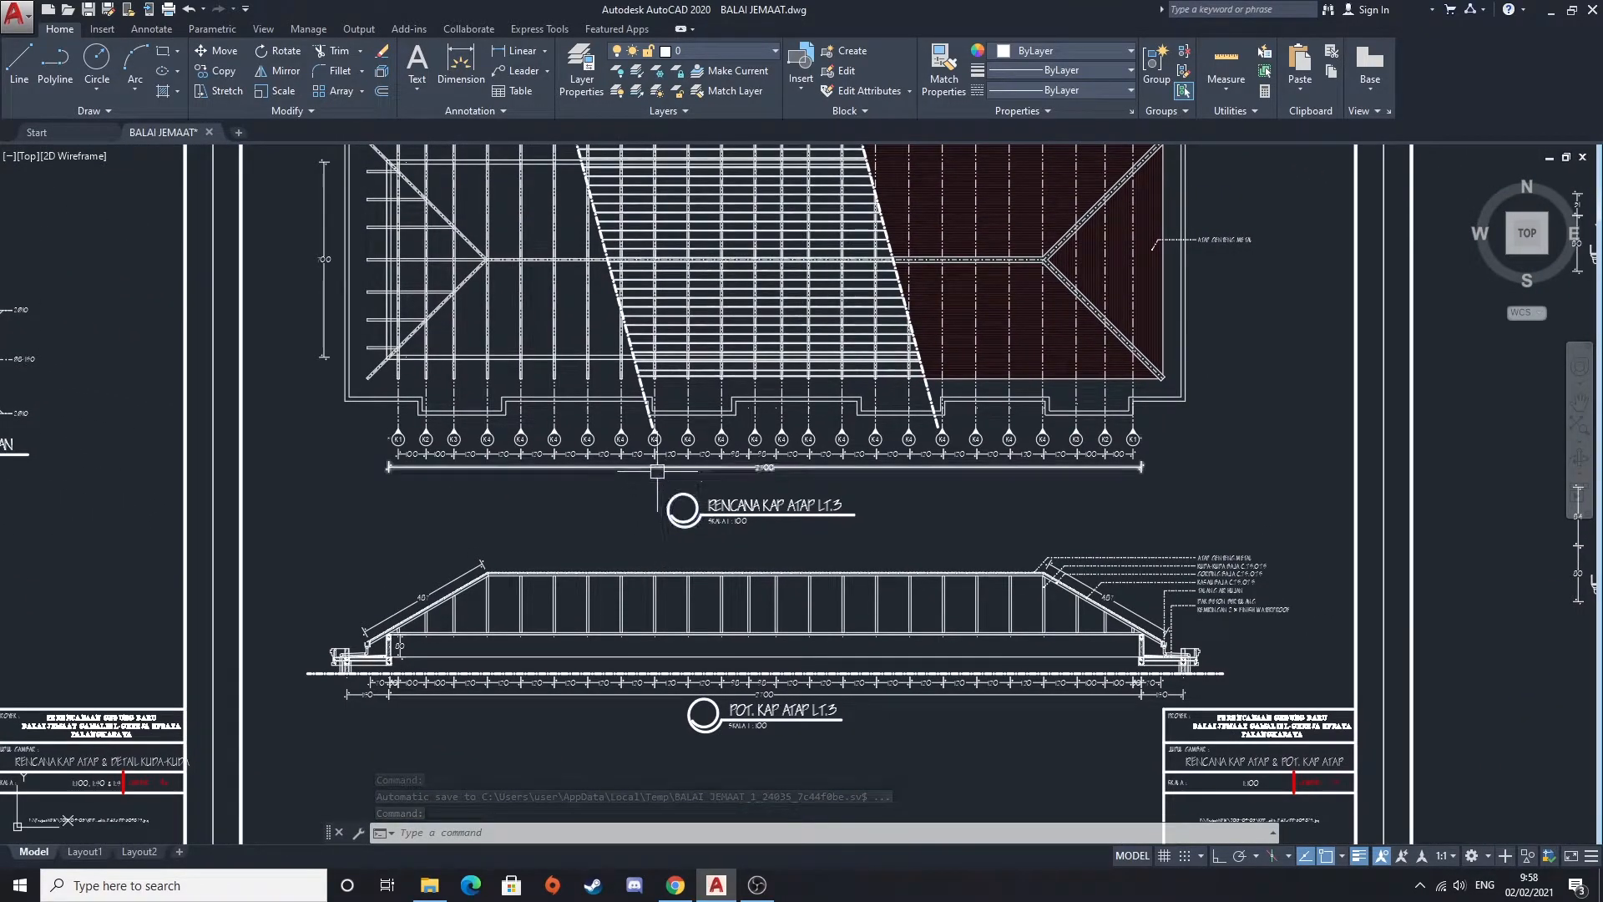
{"action": "scroll", "coordinate": [658, 472], "scroll_direction": "down", "scroll_amount": 4}
{"action": "middle_click_drag", "start_coordinate": [611, 367], "coordinate": [552, 267]}
{"action": "scroll", "coordinate": [566, 447], "scroll_direction": "up", "scroll_amount": 2}
{"action": "scroll", "coordinate": [678, 437], "scroll_direction": "up", "scroll_amount": 2}
{"action": "middle_click_drag", "start_coordinate": [690, 566], "coordinate": [678, 333]}
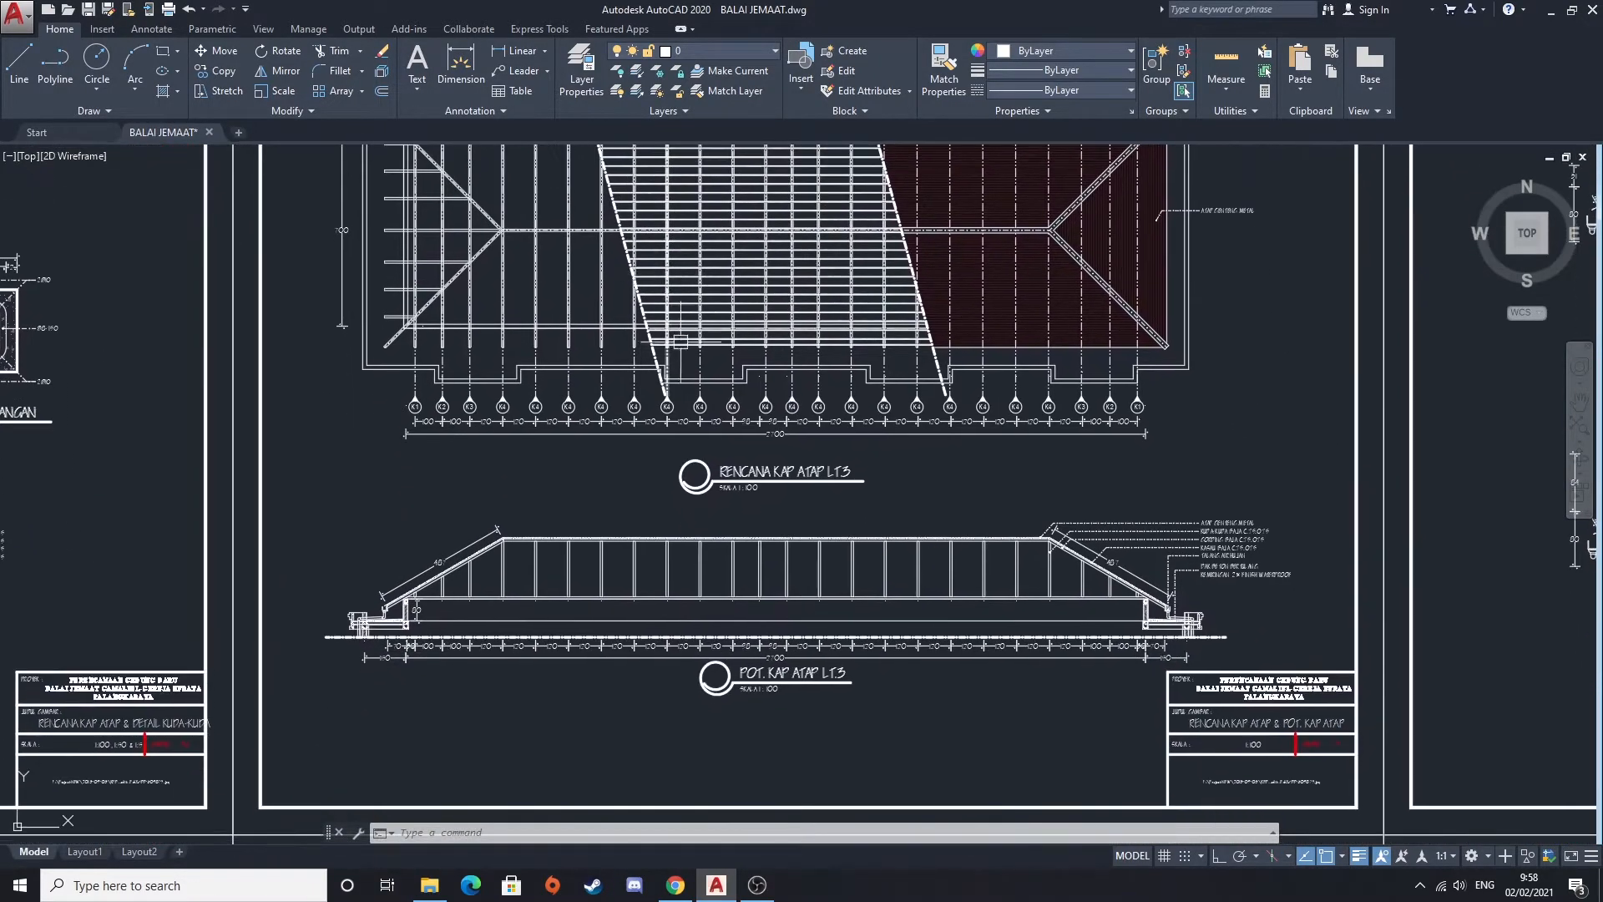
{"action": "scroll", "coordinate": [617, 414], "scroll_direction": "up", "scroll_amount": 3}
{"action": "scroll", "coordinate": [627, 429], "scroll_direction": "down", "scroll_amount": 3}
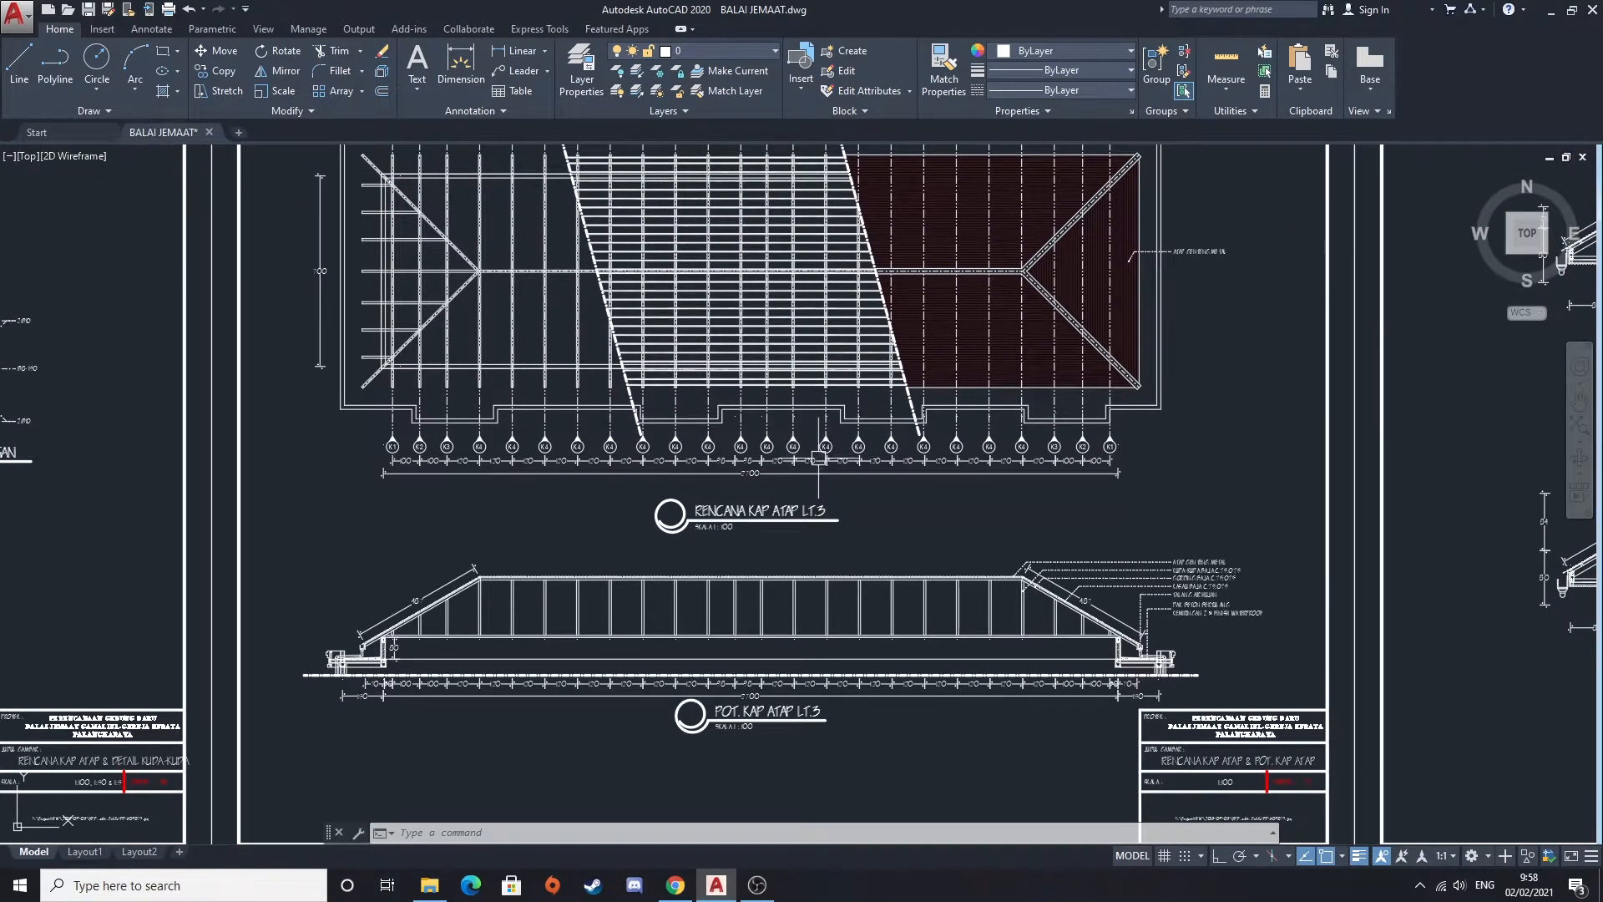
Inspect the K1 to K4 truss markers and their spacing along the RENCANA KAP ATAP LT.3 plan
{"action": "scroll", "coordinate": [819, 458], "scroll_direction": "up", "scroll_amount": 2}
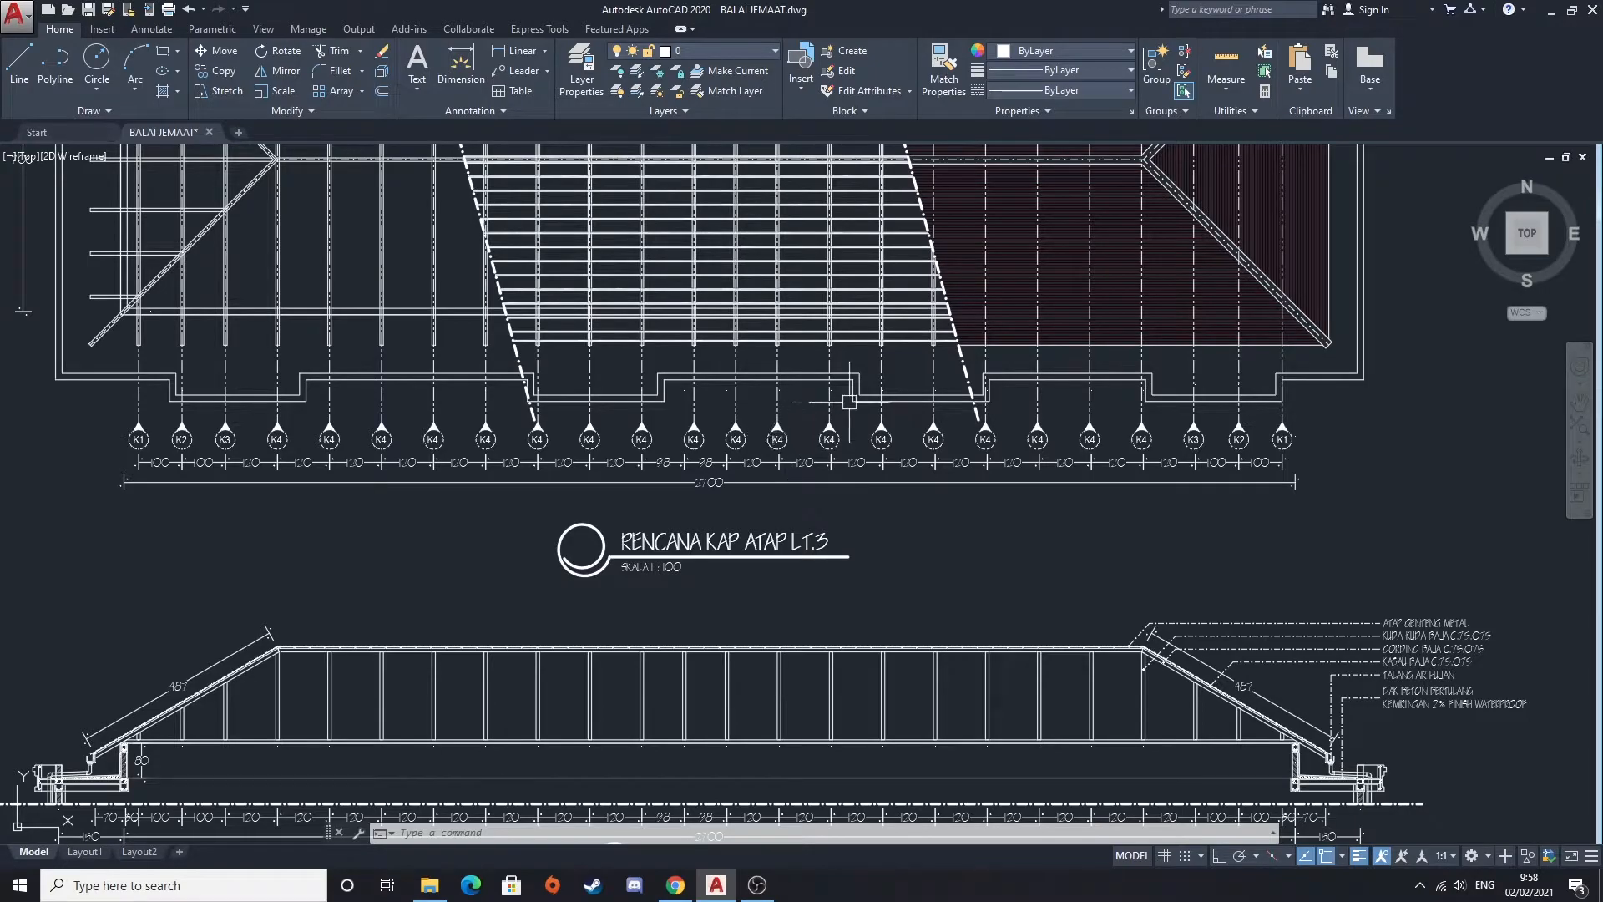
{"action": "middle_click_drag", "start_coordinate": [958, 400], "coordinate": [845, 431]}
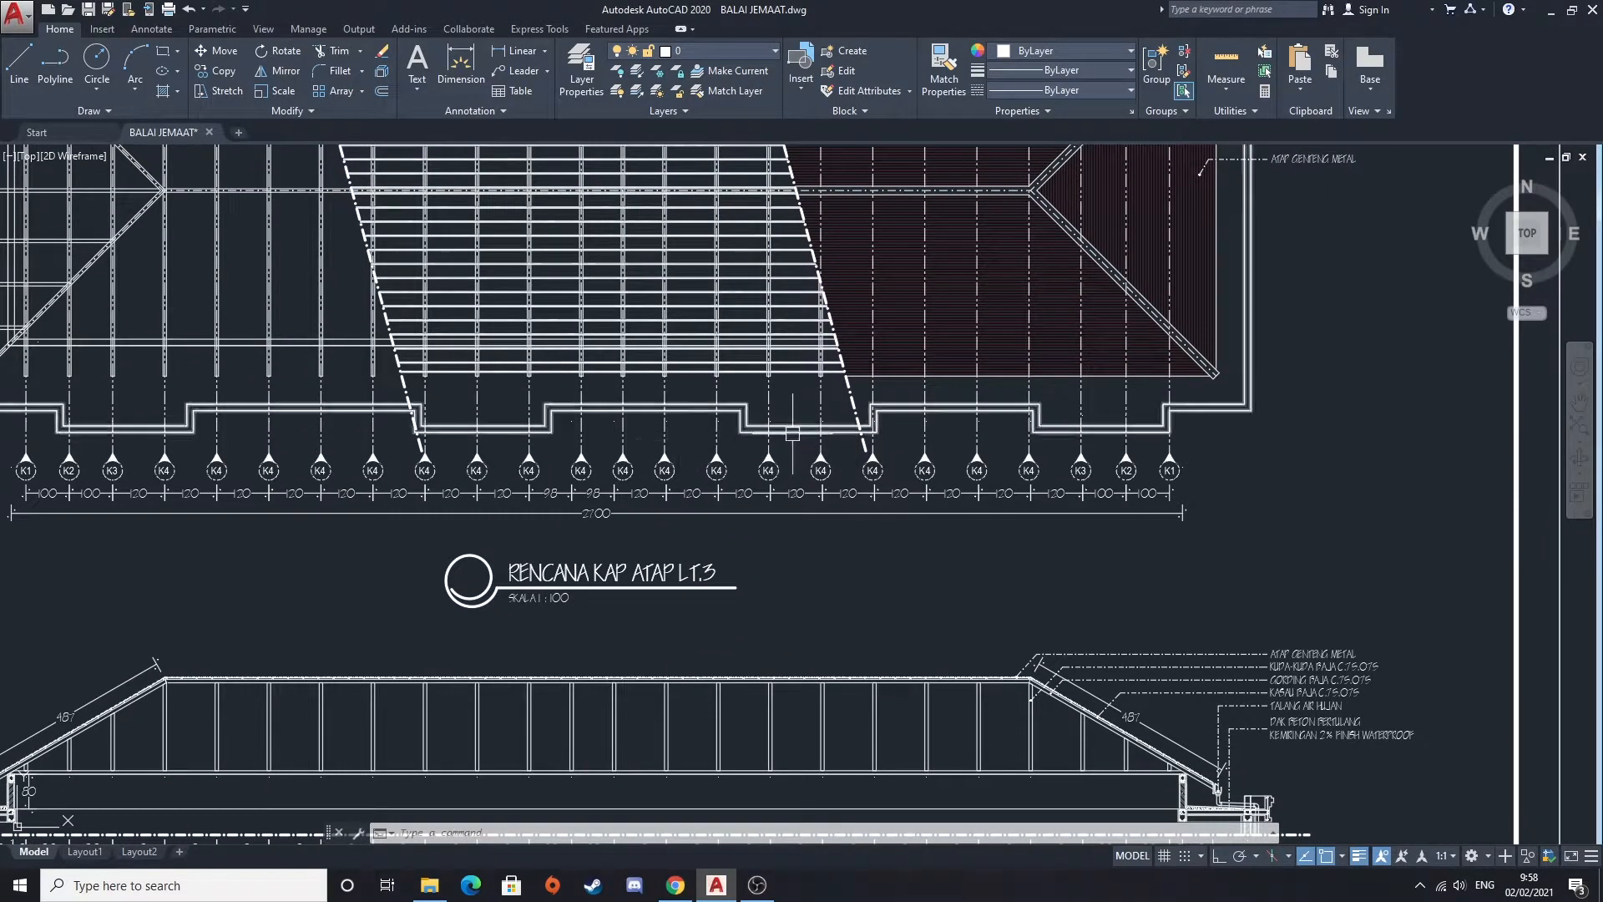
{"action": "mouse_move", "coordinate": [776, 420]}
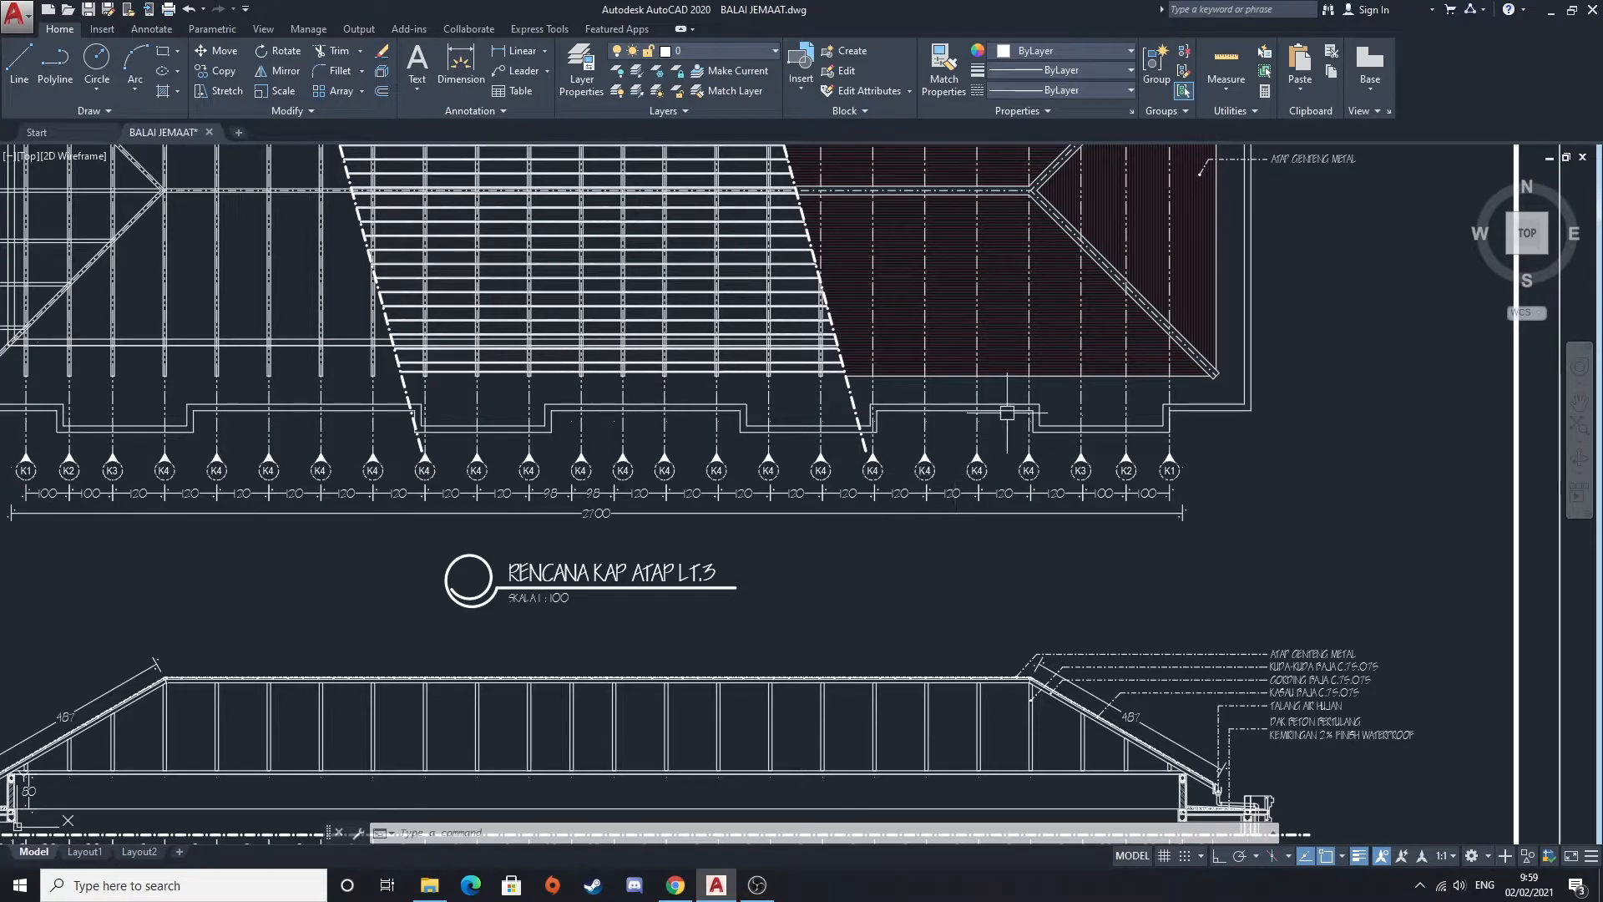
{"action": "middle_click_drag", "start_coordinate": [798, 330], "coordinate": [794, 470]}
{"action": "middle_click_drag", "start_coordinate": [1042, 515], "coordinate": [998, 422]}
{"action": "mouse_move", "coordinate": [888, 597]}
{"action": "middle_mouse_down"}
{"action": "mouse_move", "coordinate": [966, 513]}
{"action": "mouse_move", "coordinate": [1020, 511]}
{"action": "middle_mouse_up"}
{"action": "left_click", "coordinate": [757, 509]}
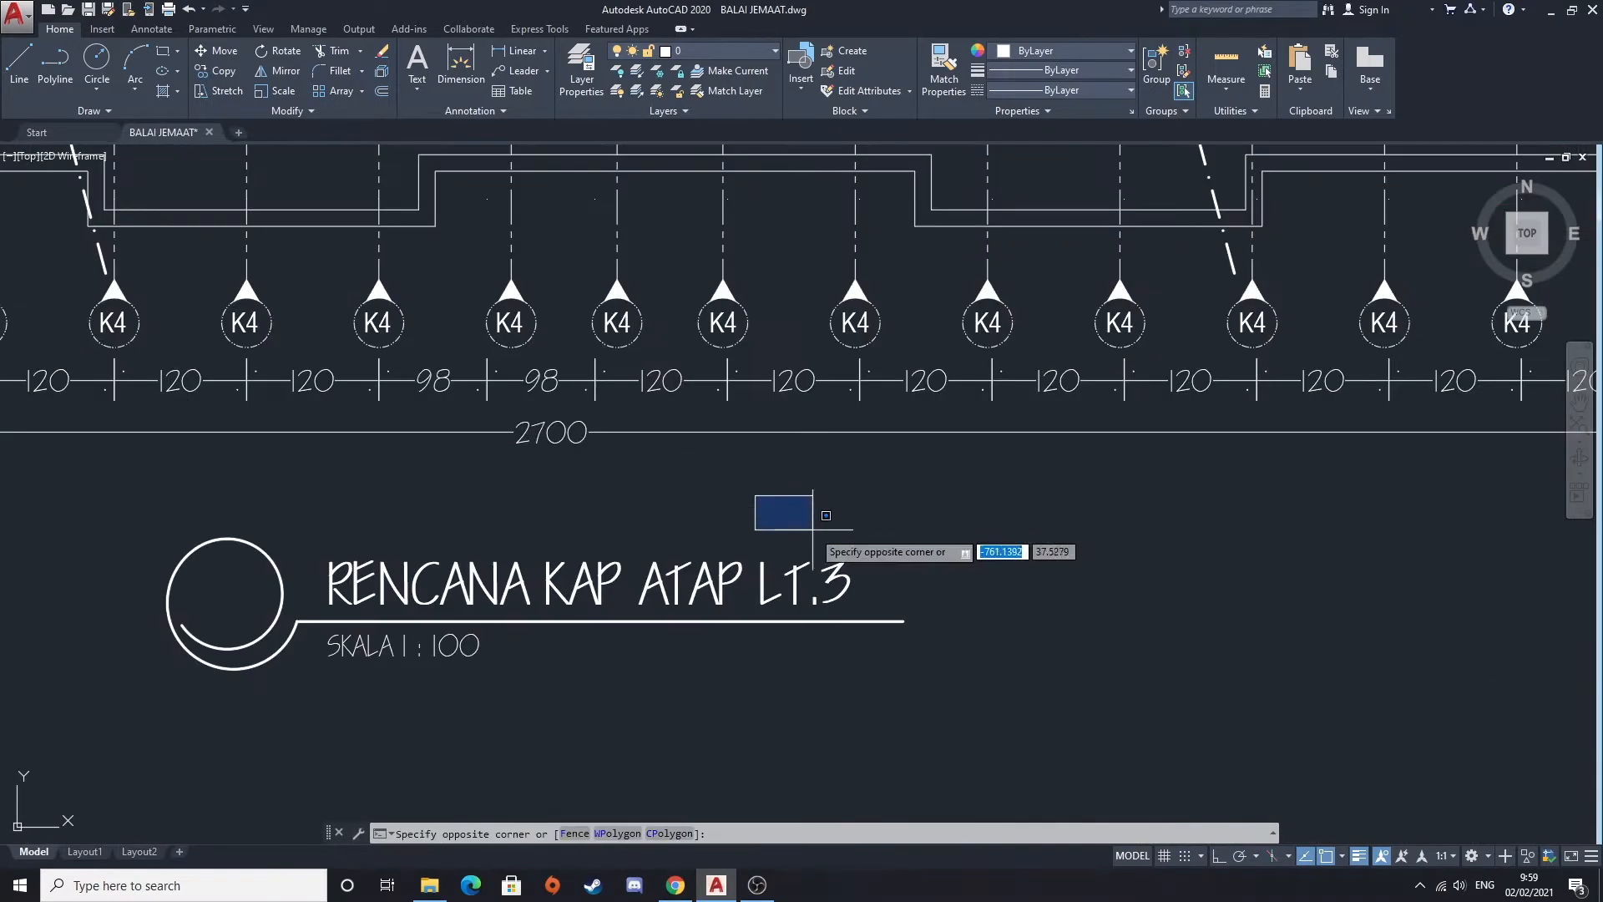
{"action": "scroll", "coordinate": [728, 449], "scroll_direction": "down", "scroll_amount": 3}
Follow the POT. KAP ATAP LT.3 section from end to end and read its roof material labels
{"action": "middle_click_drag", "start_coordinate": [983, 638], "coordinate": [997, 454]}
{"action": "middle_click_drag", "start_coordinate": [304, 426], "coordinate": [353, 394]}
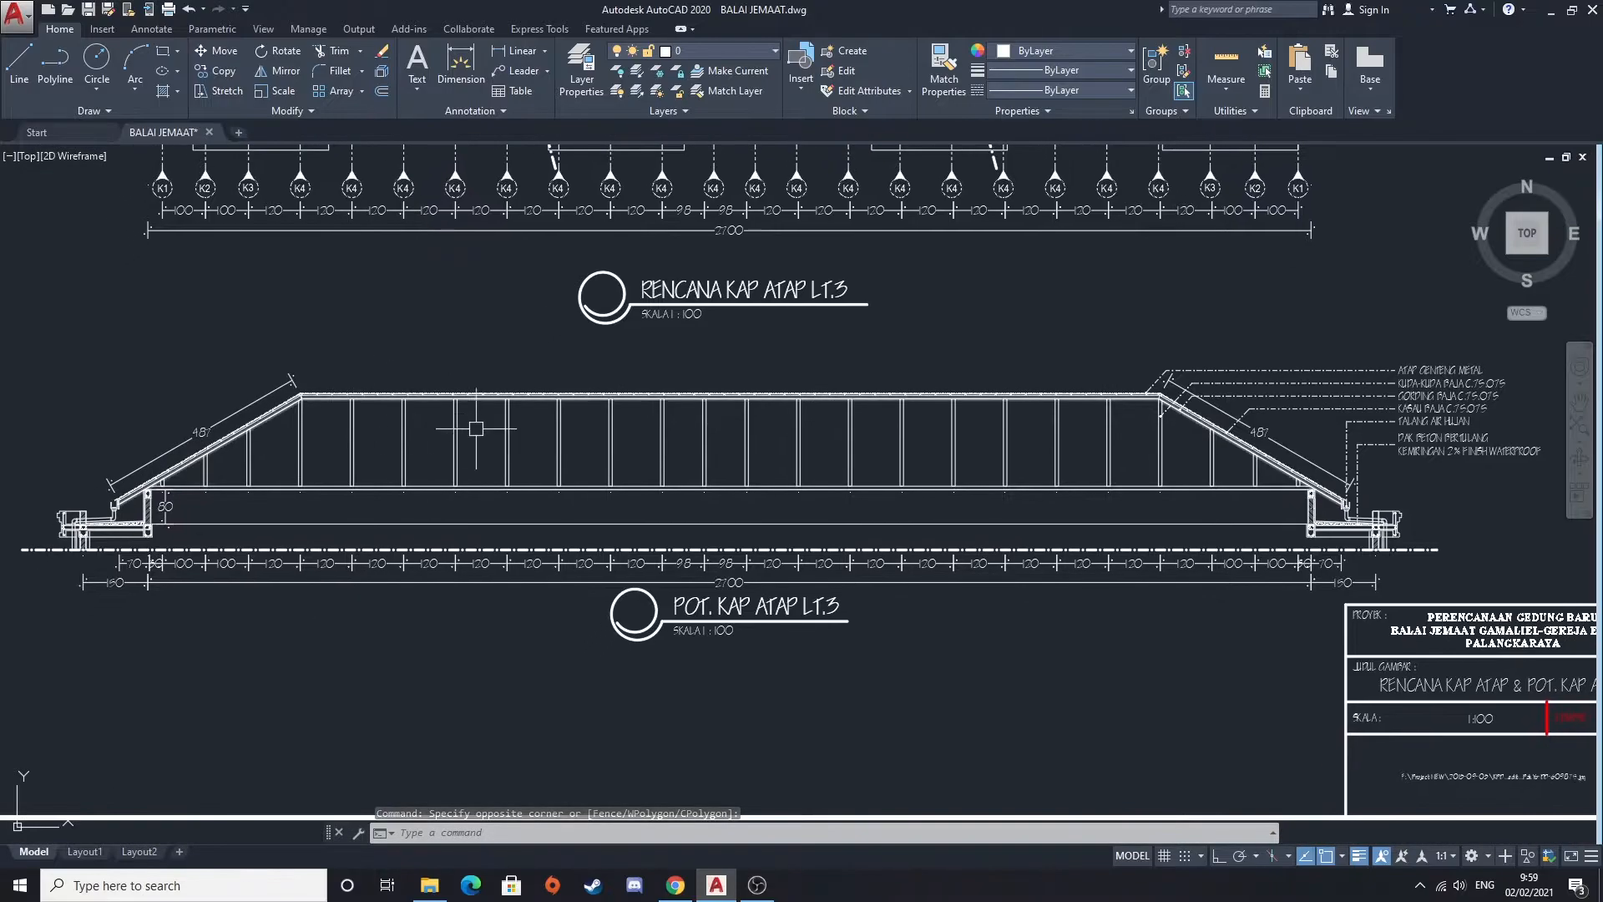
{"action": "mouse_move", "coordinate": [847, 499]}
{"action": "middle_mouse_down"}
{"action": "mouse_move", "coordinate": [769, 497]}
{"action": "mouse_move", "coordinate": [880, 491]}
{"action": "mouse_move", "coordinate": [687, 481]}
{"action": "middle_mouse_up"}
{"action": "mouse_move", "coordinate": [275, 472]}
{"action": "middle_mouse_down"}
{"action": "mouse_move", "coordinate": [610, 512]}
{"action": "mouse_move", "coordinate": [459, 509]}
{"action": "middle_mouse_up"}
{"action": "middle_click_drag", "start_coordinate": [977, 518], "coordinate": [752, 542]}
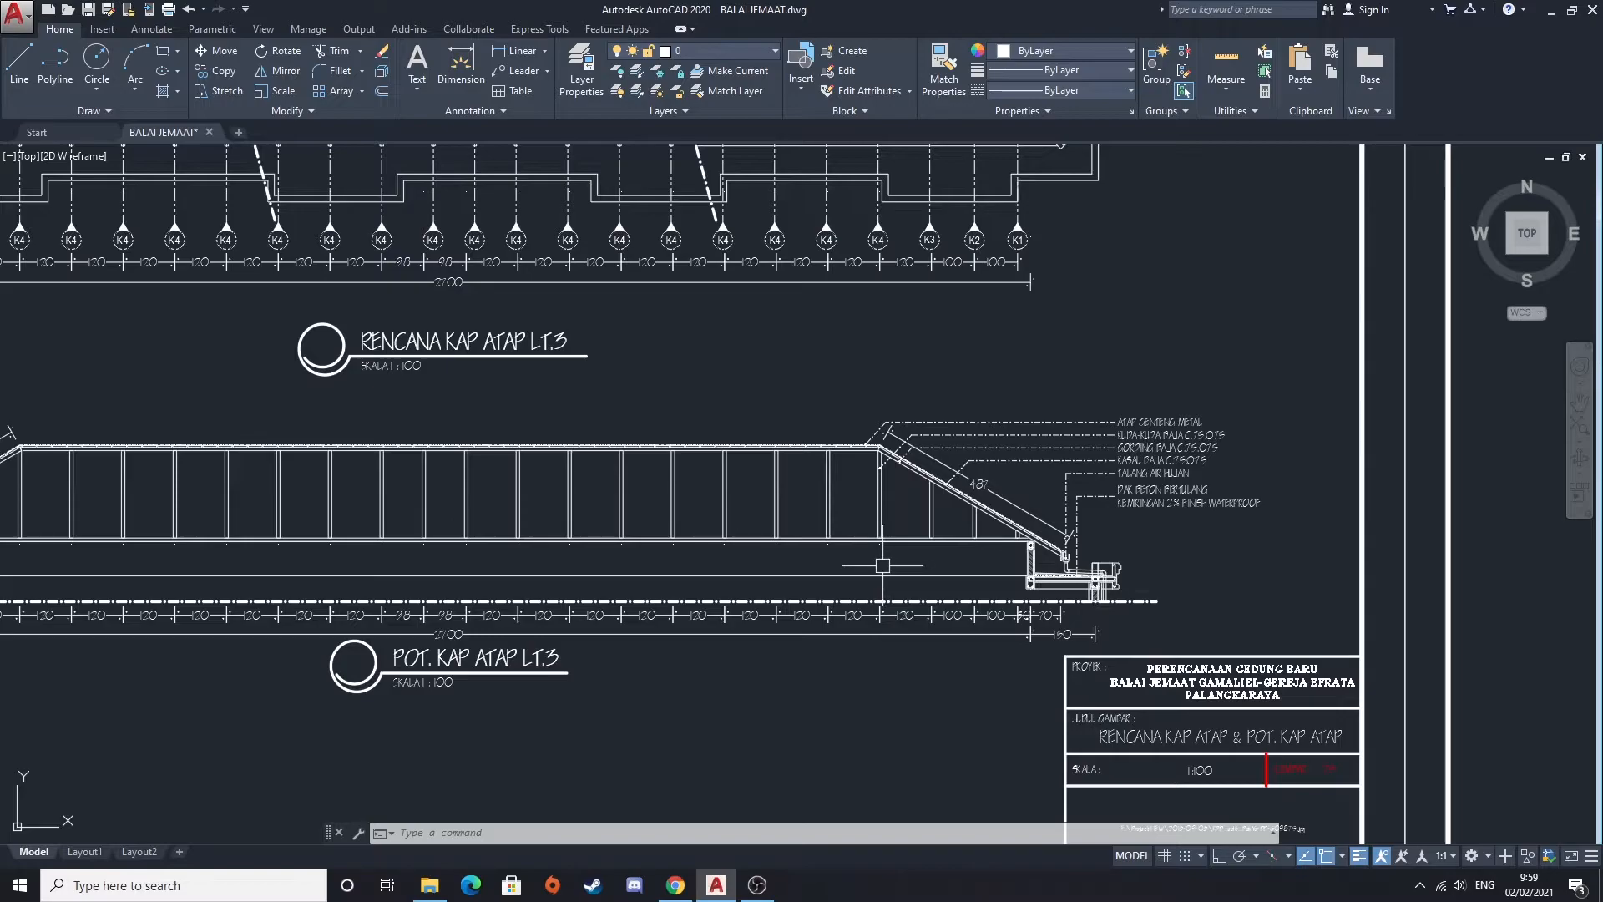
Examine the two flat-topped trusses on the DETAIL KUDA-KUDA sheet, including their dimensions and profile labels
{"action": "scroll", "coordinate": [880, 544], "scroll_direction": "down", "scroll_amount": 2}
{"action": "middle_click_drag", "start_coordinate": [1369, 518], "coordinate": [840, 501]}
{"action": "scroll", "coordinate": [840, 501], "scroll_direction": "down", "scroll_amount": 4}
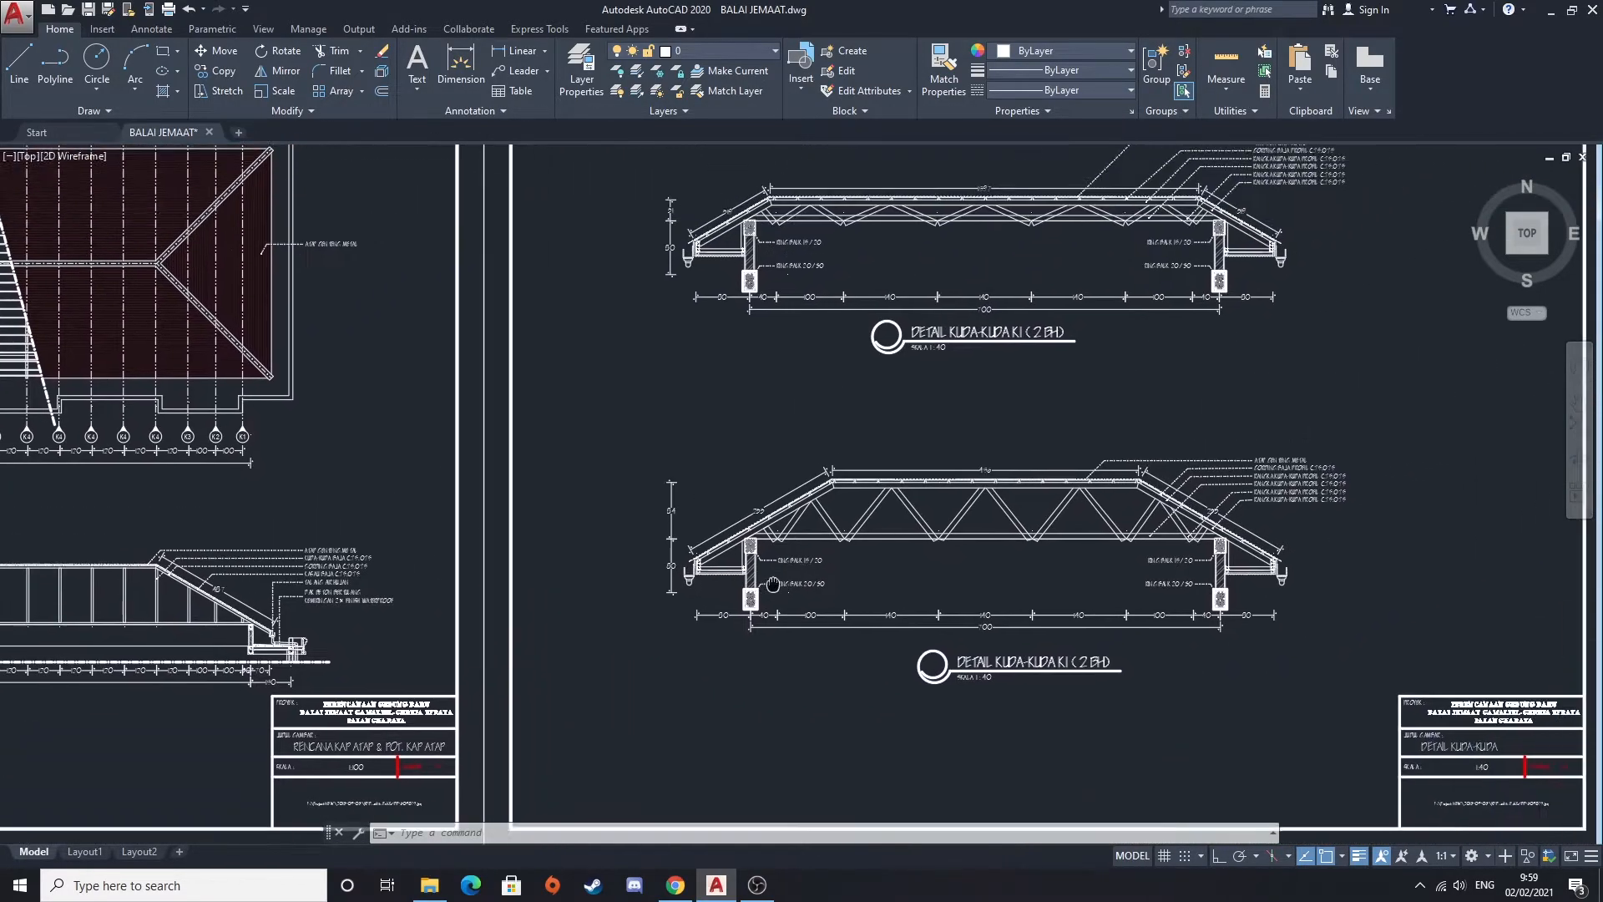
{"action": "scroll", "coordinate": [880, 522], "scroll_direction": "up", "scroll_amount": 2}
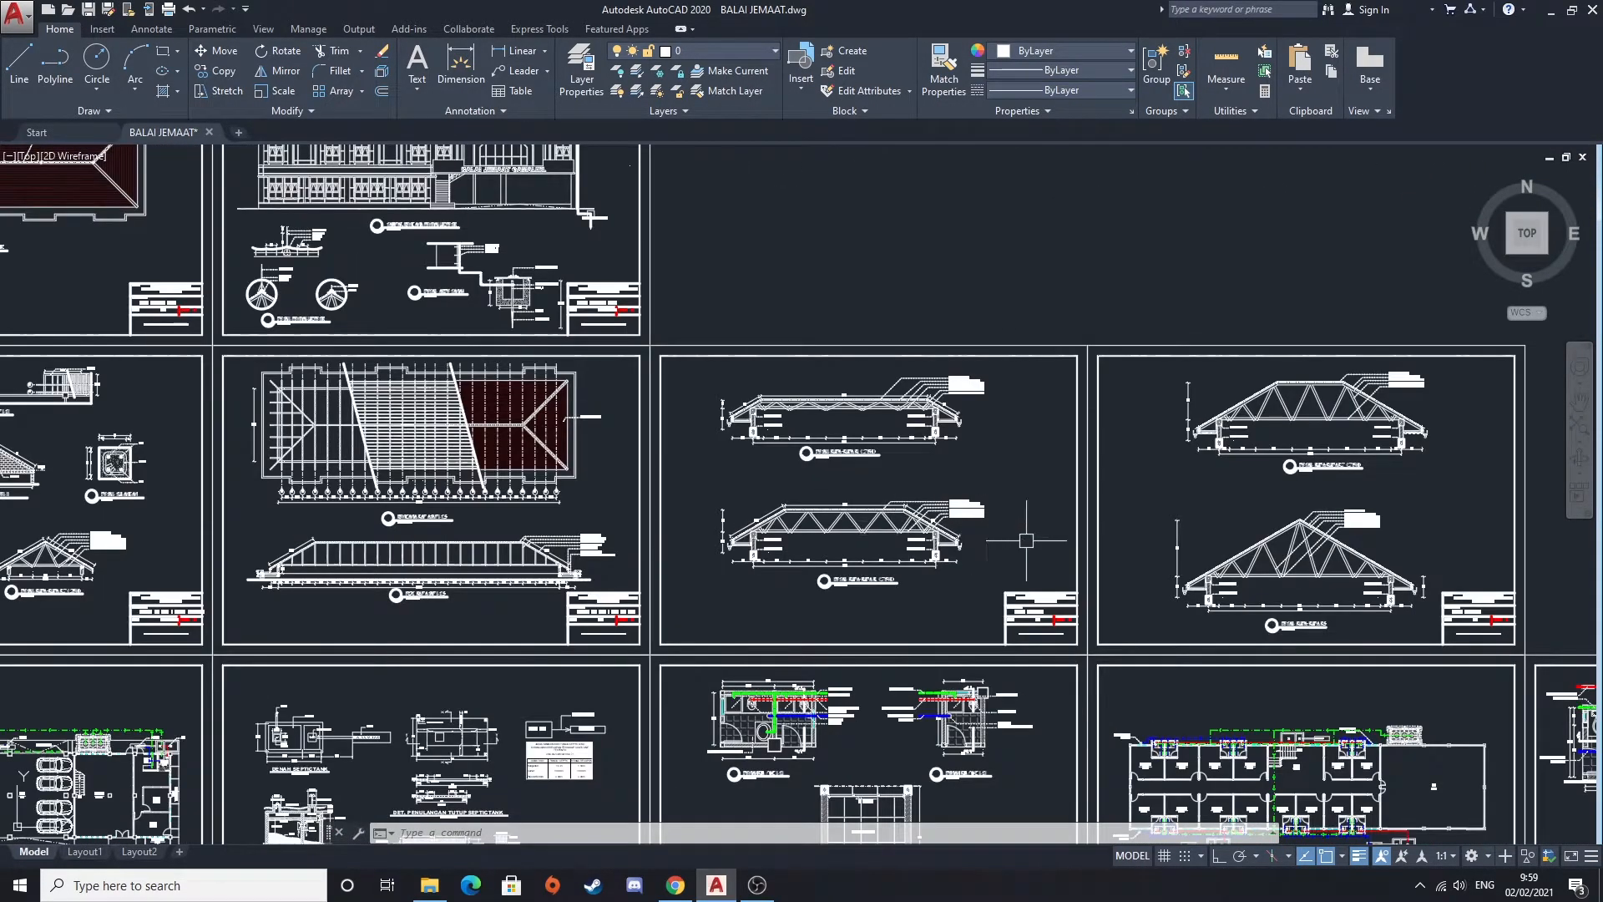
{"action": "scroll", "coordinate": [836, 400], "scroll_direction": "up", "scroll_amount": 5}
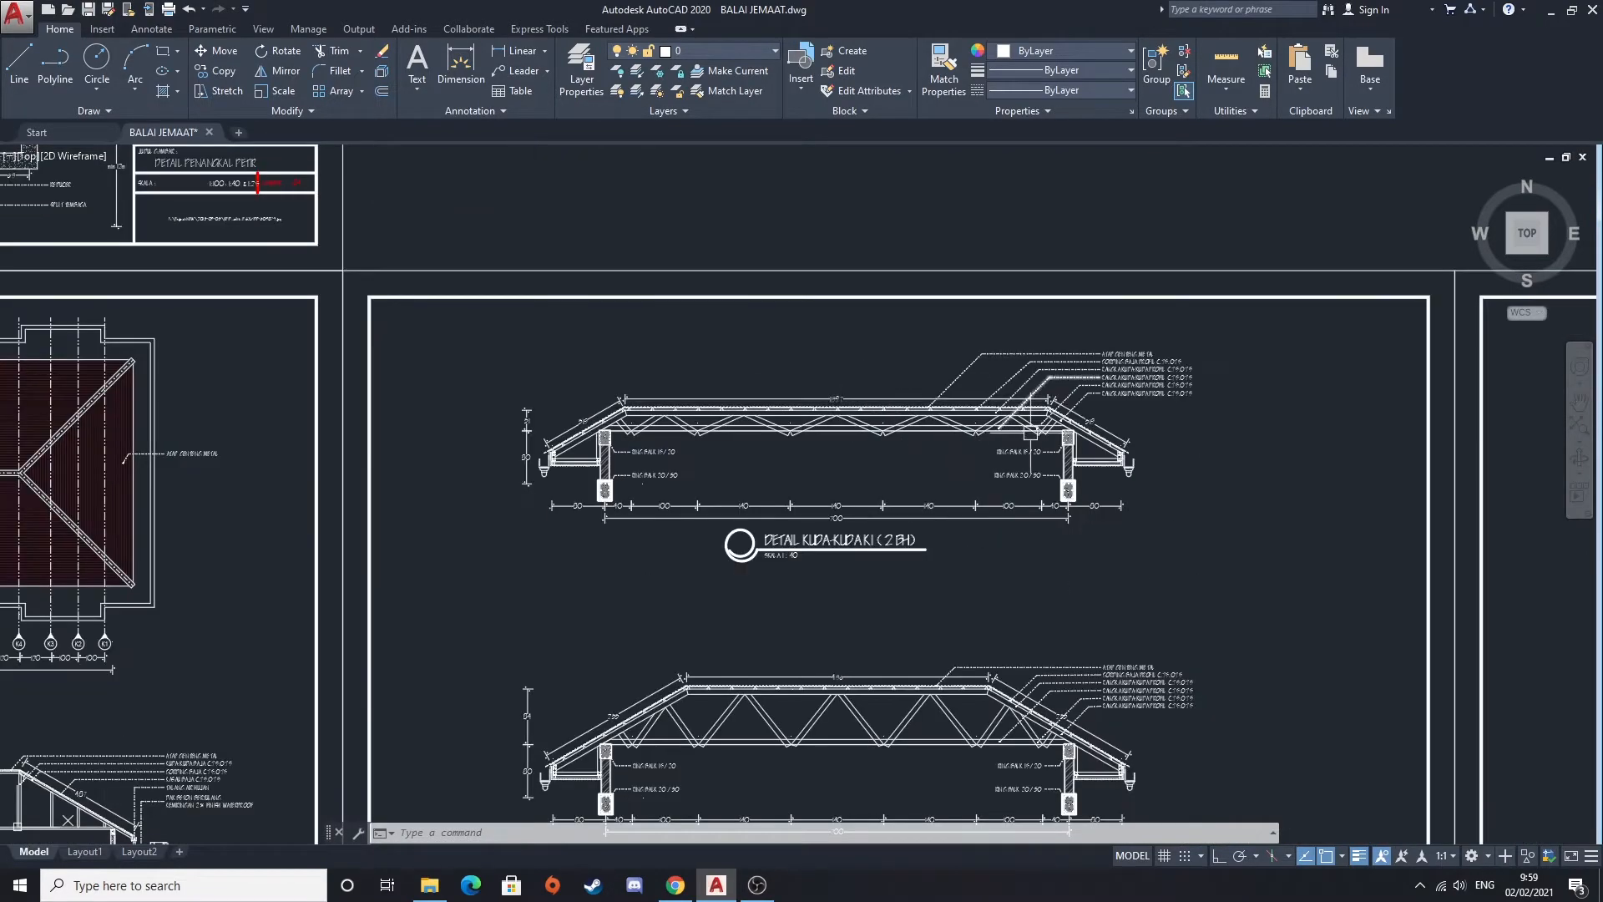
{"action": "scroll", "coordinate": [931, 487], "scroll_direction": "up", "scroll_amount": 2}
{"action": "scroll", "coordinate": [818, 476], "scroll_direction": "down", "scroll_amount": 3}
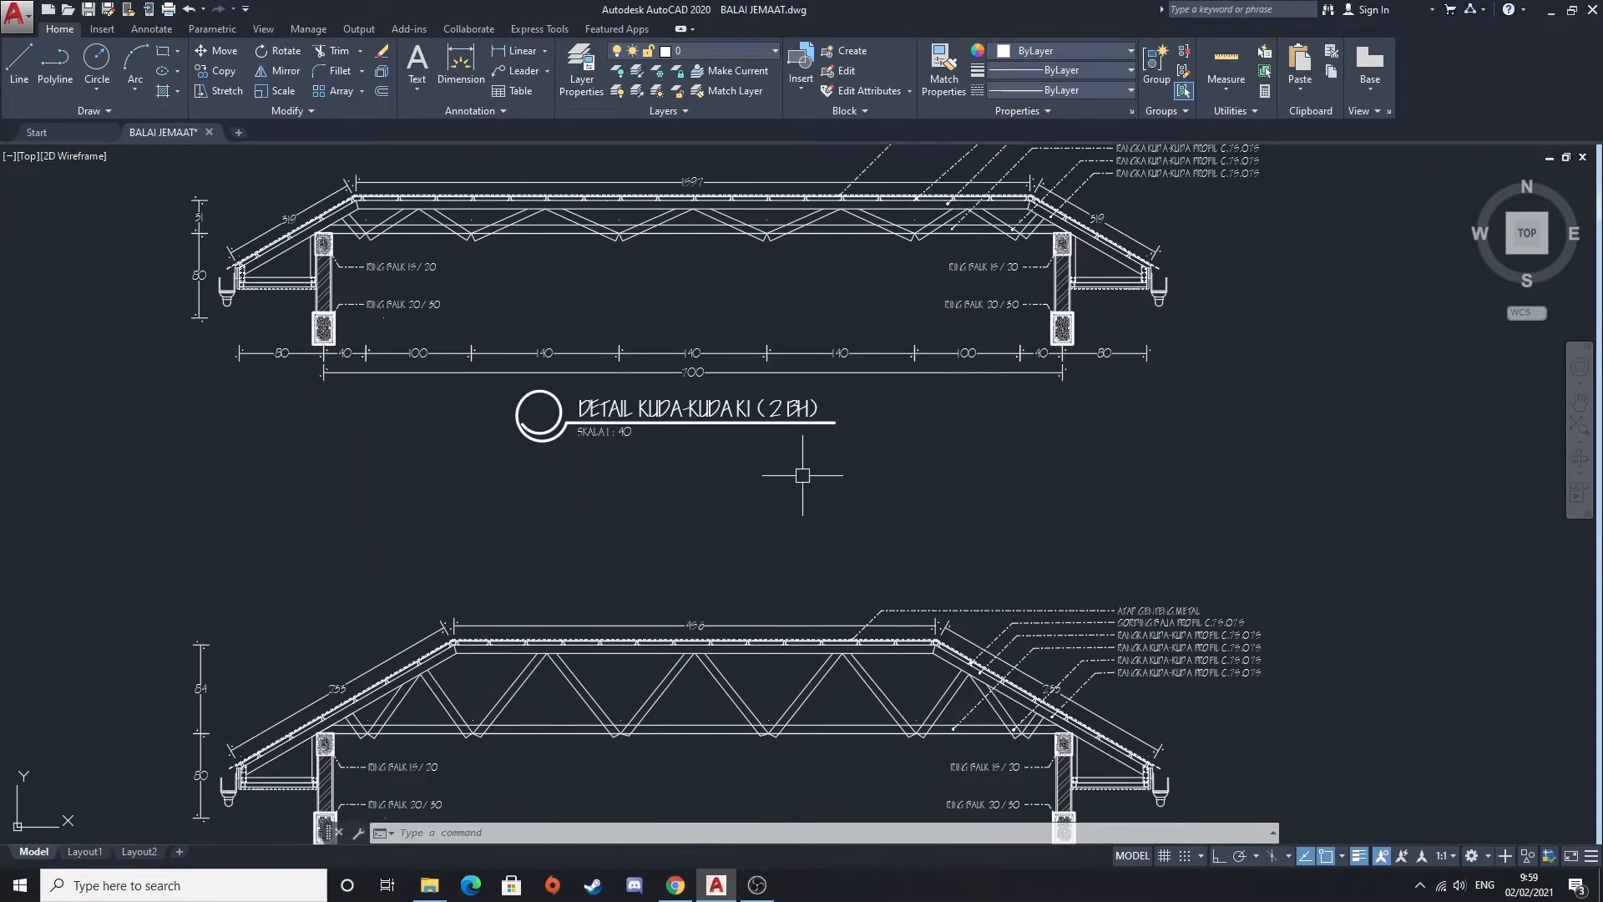
{"action": "scroll", "coordinate": [781, 512], "scroll_direction": "up", "scroll_amount": 1}
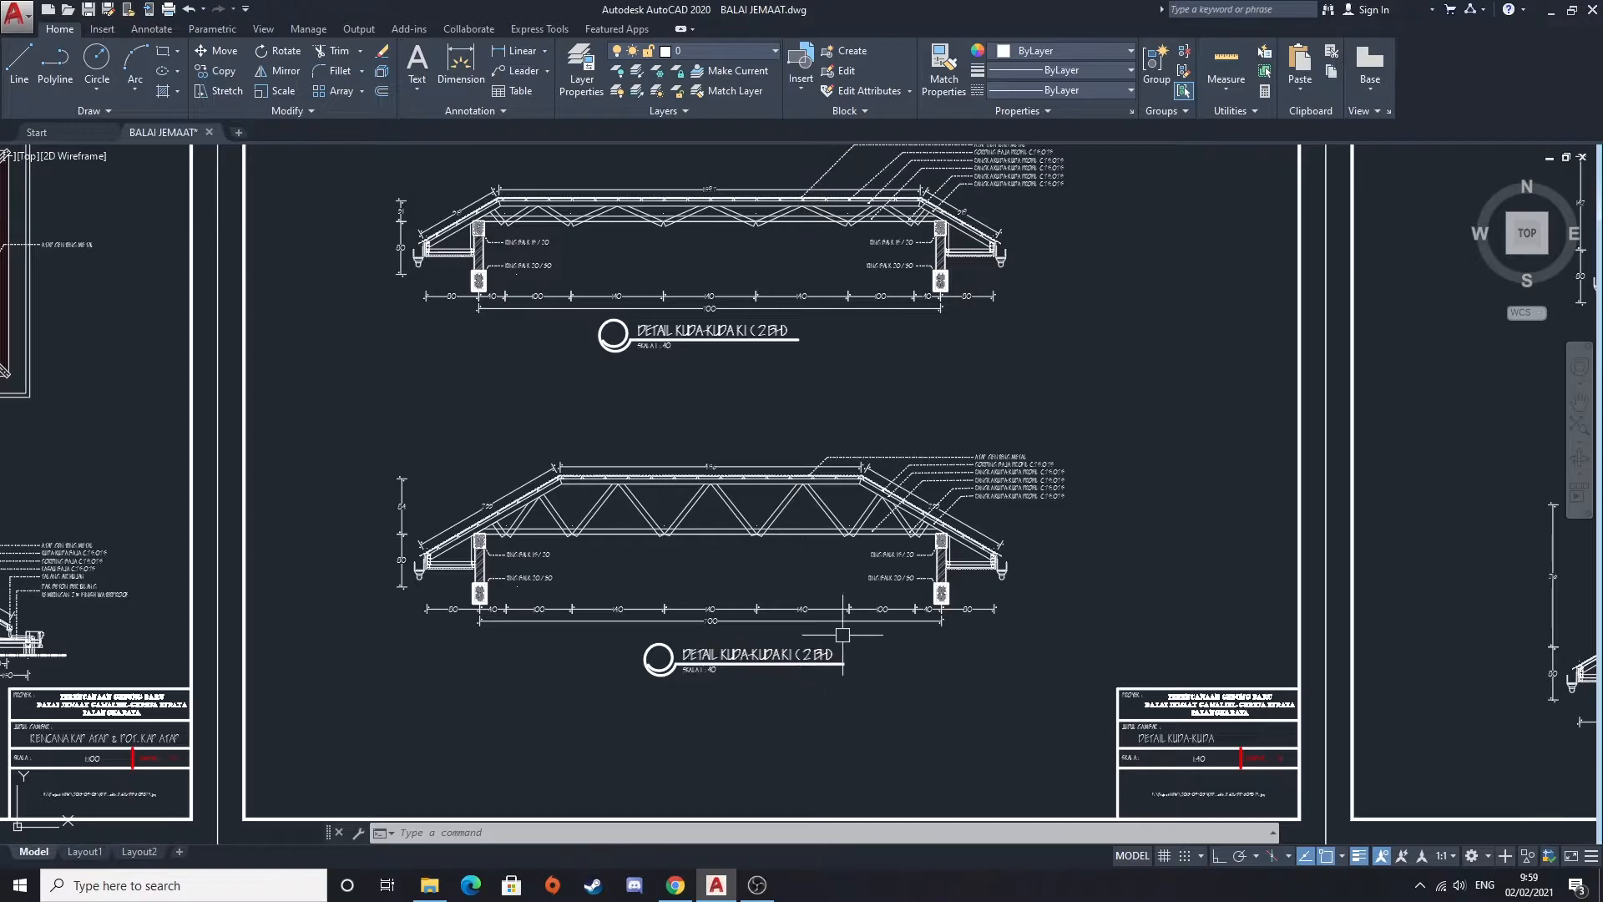
Continue to the taller trusses on the adjacent truss detail sheet and look them over
{"action": "middle_click_drag", "start_coordinate": [870, 573], "coordinate": [692, 539]}
{"action": "middle_click_drag", "start_coordinate": [859, 547], "coordinate": [662, 552]}
{"action": "middle_click_drag", "start_coordinate": [950, 525], "coordinate": [554, 562]}
{"action": "middle_click_drag", "start_coordinate": [734, 534], "coordinate": [662, 543]}
{"action": "scroll", "coordinate": [1001, 408], "scroll_direction": "down", "scroll_amount": 1}
{"action": "mouse_move", "coordinate": [1001, 407]}
{"action": "middle_mouse_down"}
{"action": "mouse_move", "coordinate": [860, 518]}
{"action": "mouse_move", "coordinate": [854, 403]}
{"action": "middle_mouse_up"}
{"action": "scroll", "coordinate": [854, 404], "scroll_direction": "up", "scroll_amount": 1}
Locate the DENAH RENCANA SANITASI LT.1 sheet in the drawing set and view the whole floor plan
{"action": "scroll", "coordinate": [855, 404], "scroll_direction": "down", "scroll_amount": 6}
{"action": "middle_click_drag", "start_coordinate": [549, 526], "coordinate": [872, 436]}
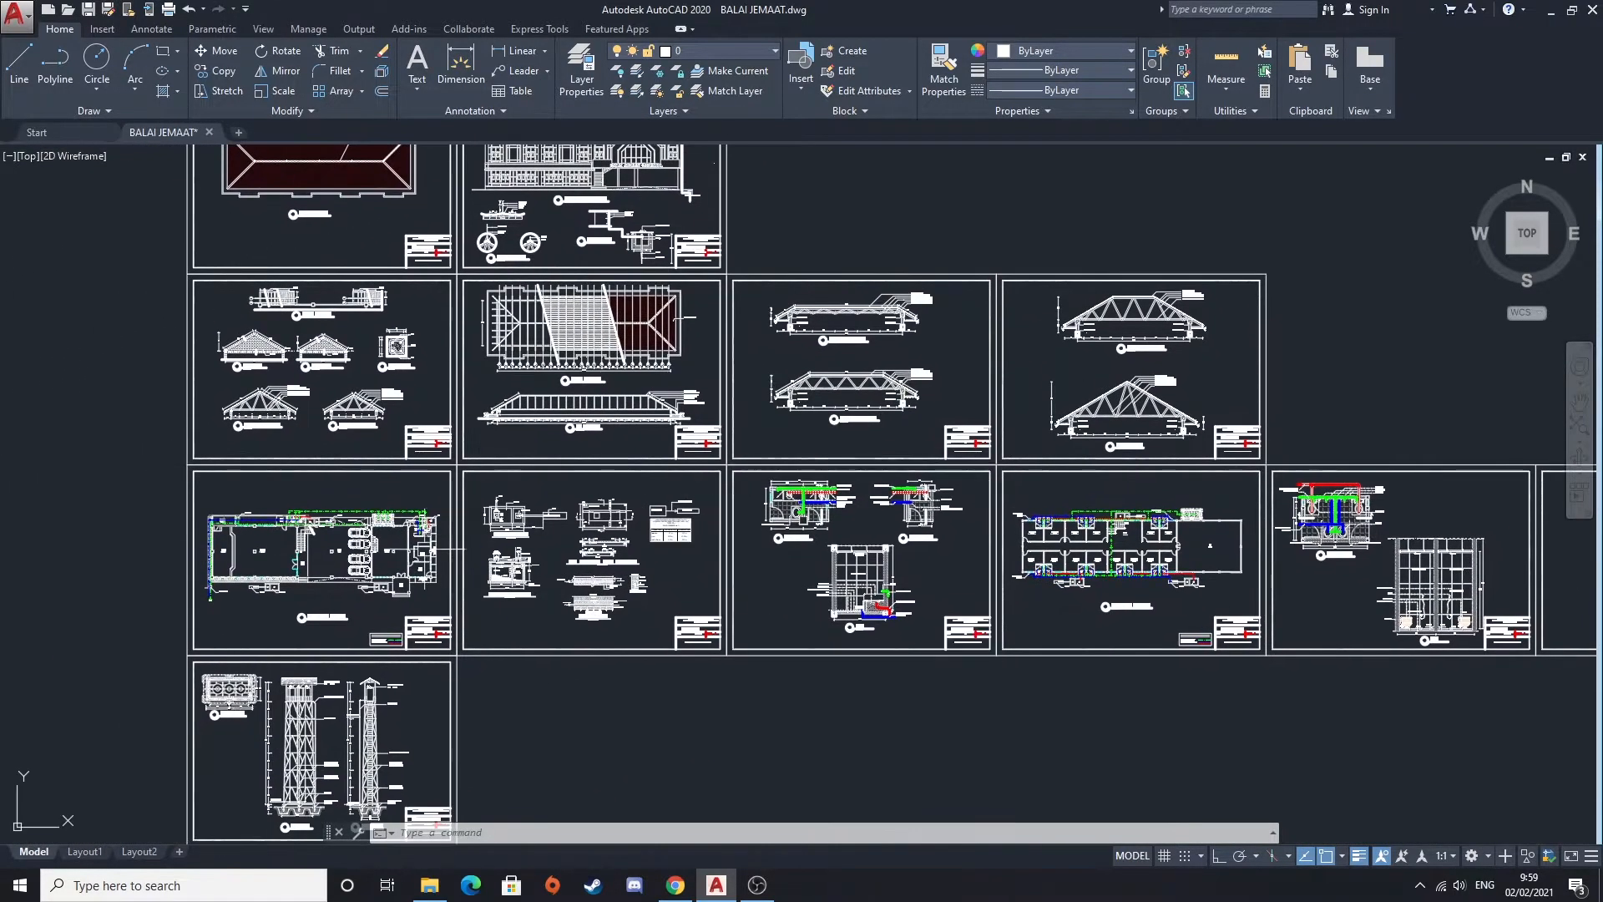
{"action": "scroll", "coordinate": [291, 593], "scroll_direction": "up", "scroll_amount": 6}
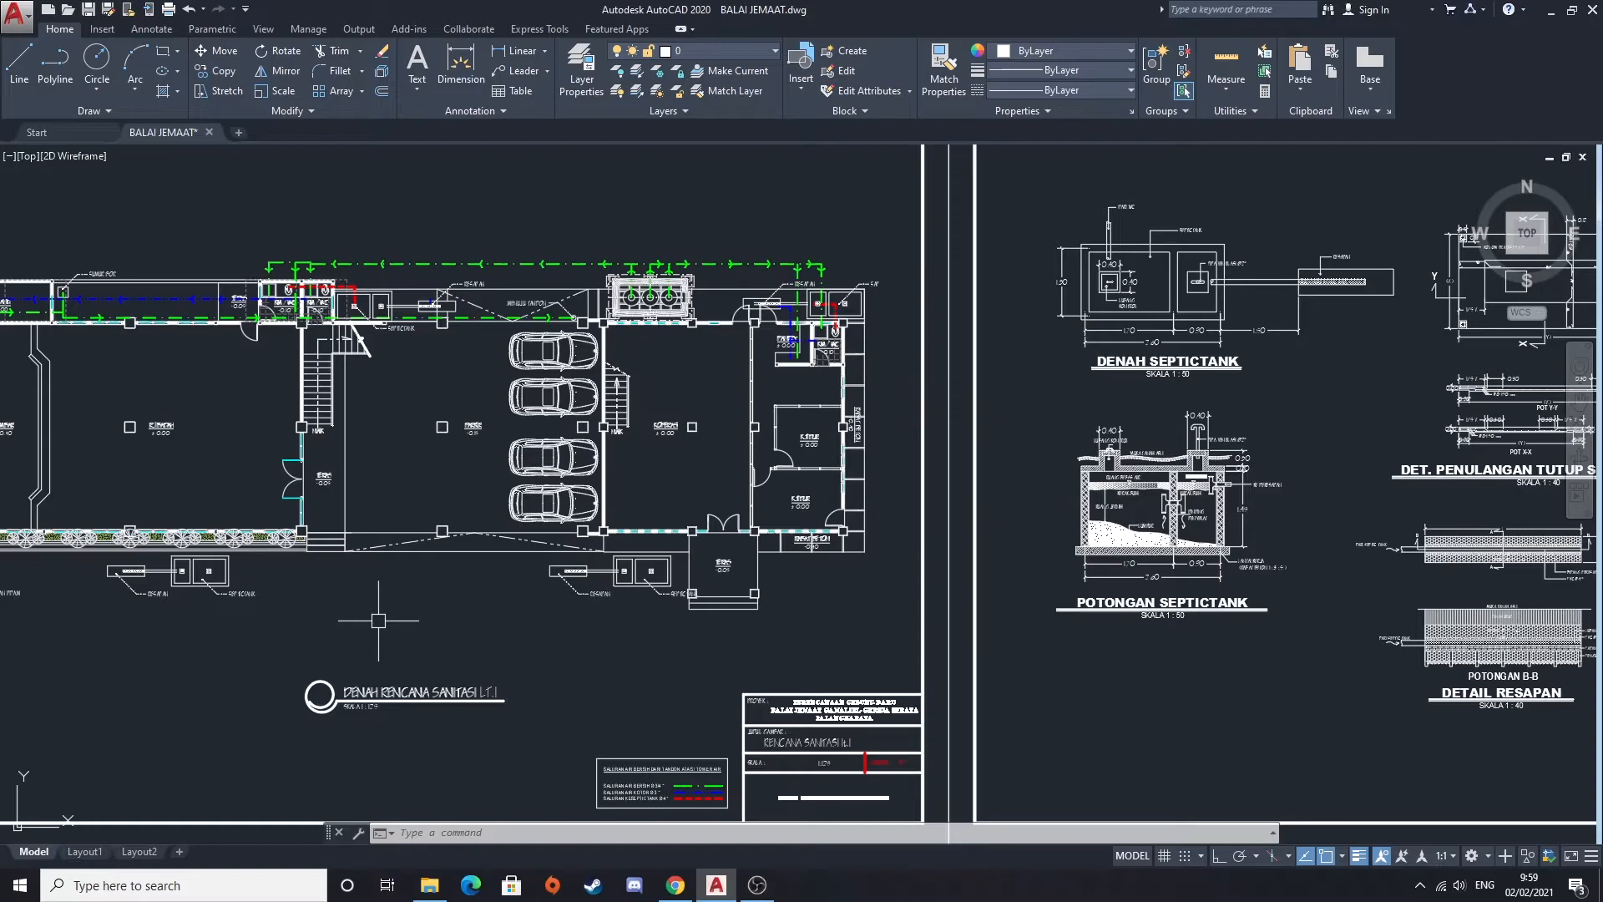
{"action": "middle_click_drag", "start_coordinate": [373, 643], "coordinate": [626, 647]}
{"action": "scroll", "coordinate": [652, 652], "scroll_direction": "up", "scroll_amount": 3}
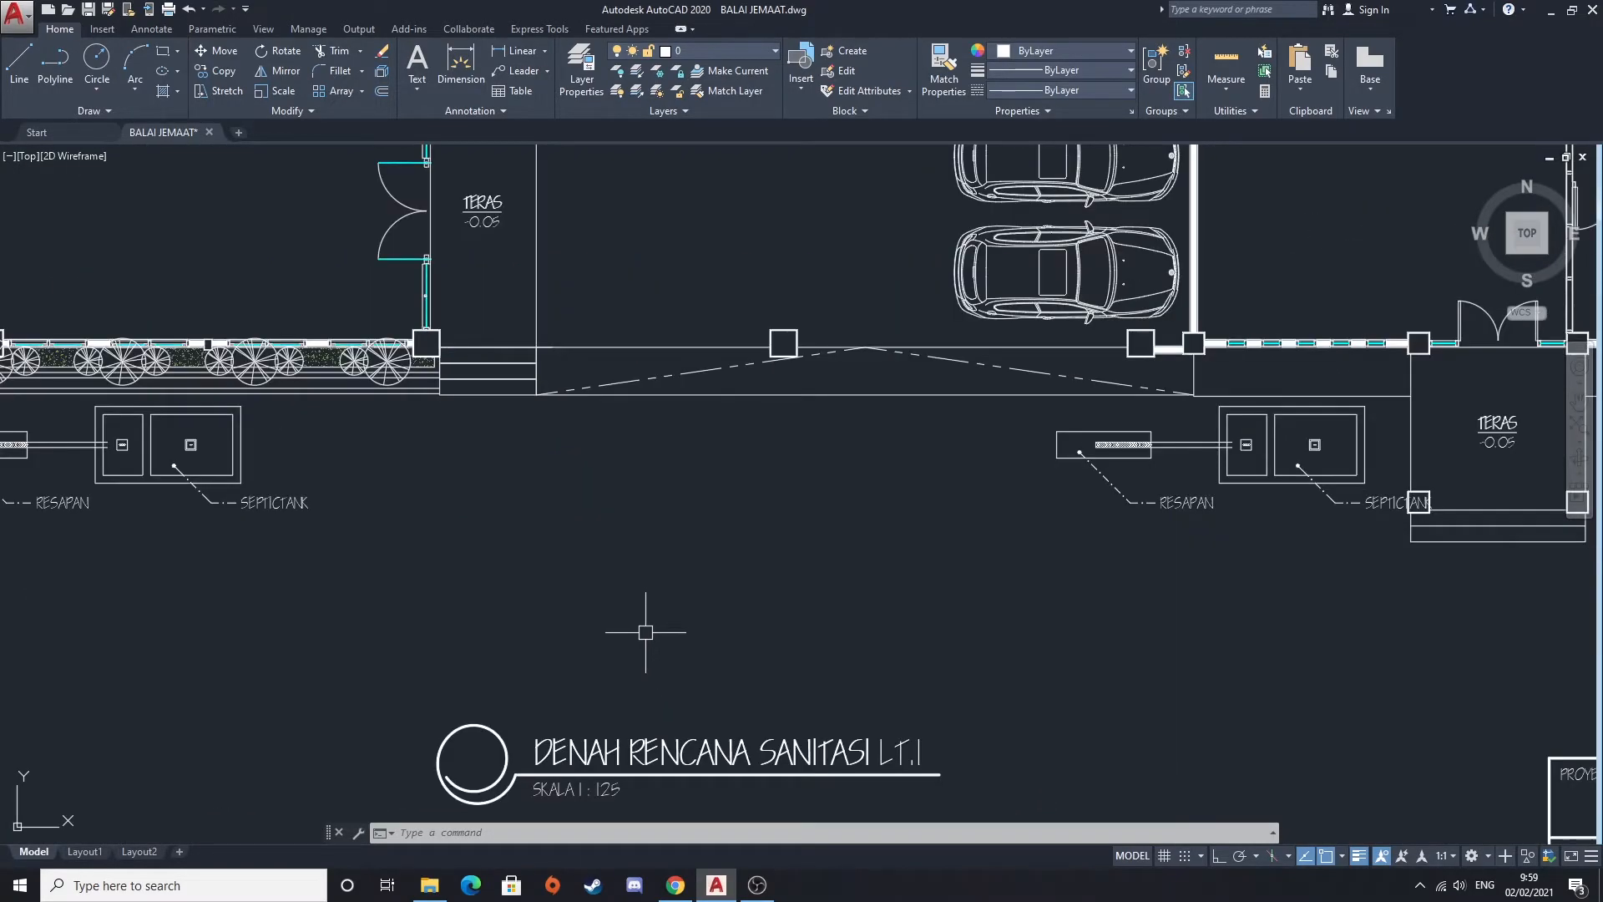
{"action": "scroll", "coordinate": [680, 585], "scroll_direction": "down", "scroll_amount": 3}
{"action": "middle_click_drag", "start_coordinate": [679, 588], "coordinate": [617, 618]}
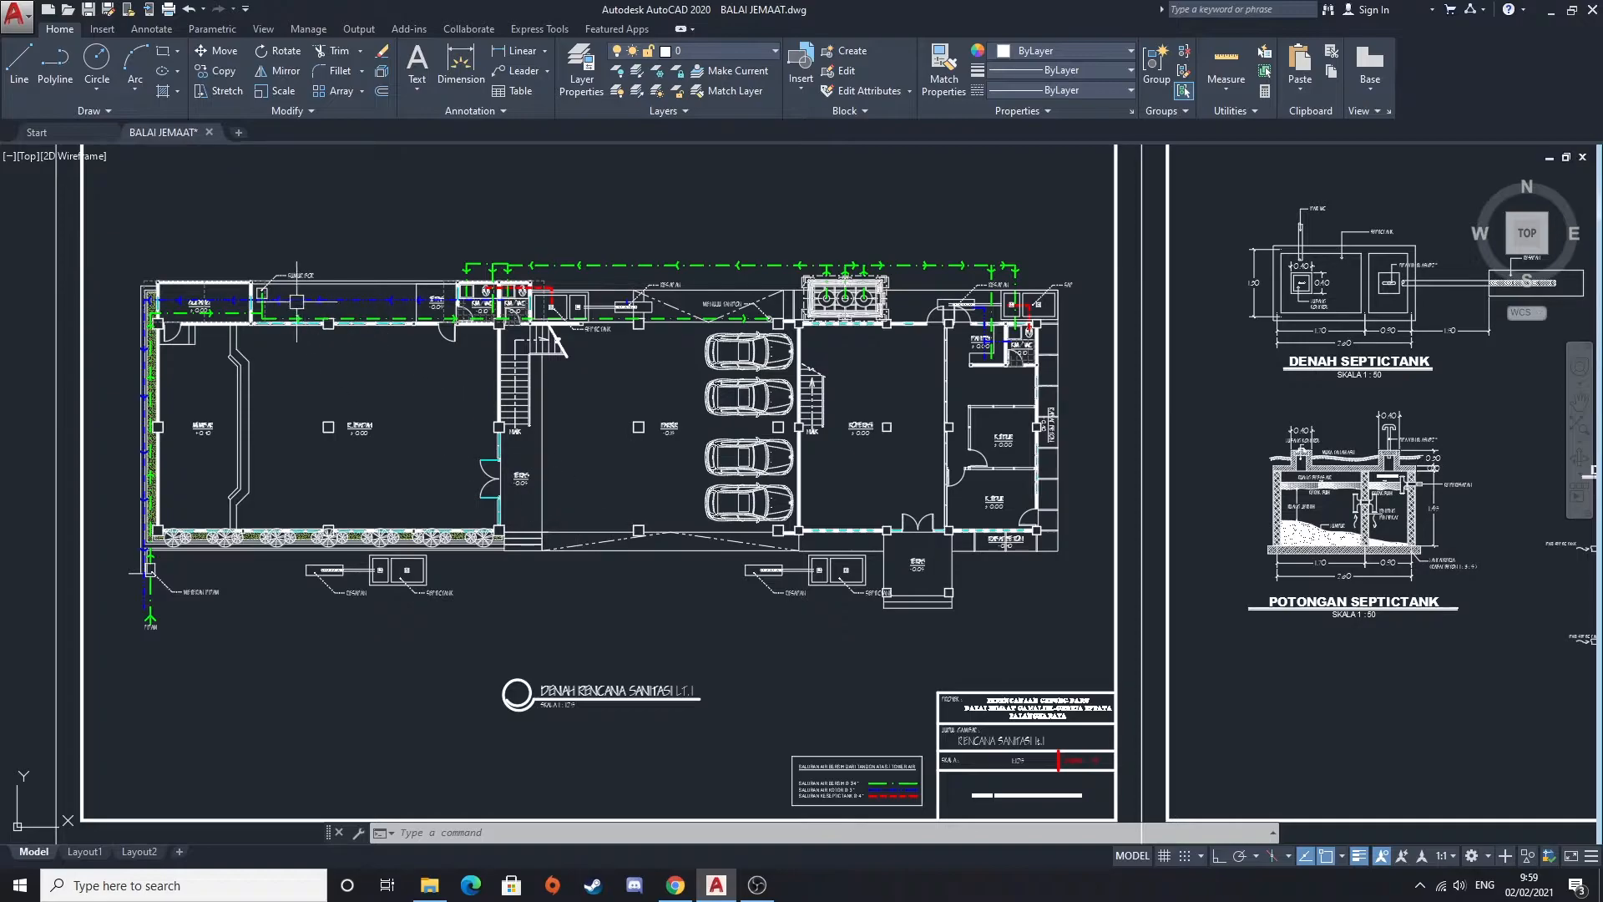
Trace the green, blue and red pipe lines from the SUMUR BOR past the KM/WC rooms to the SEPTICTANK and MENUJU TANDON point
{"action": "scroll", "coordinate": [224, 356], "scroll_direction": "up", "scroll_amount": 3}
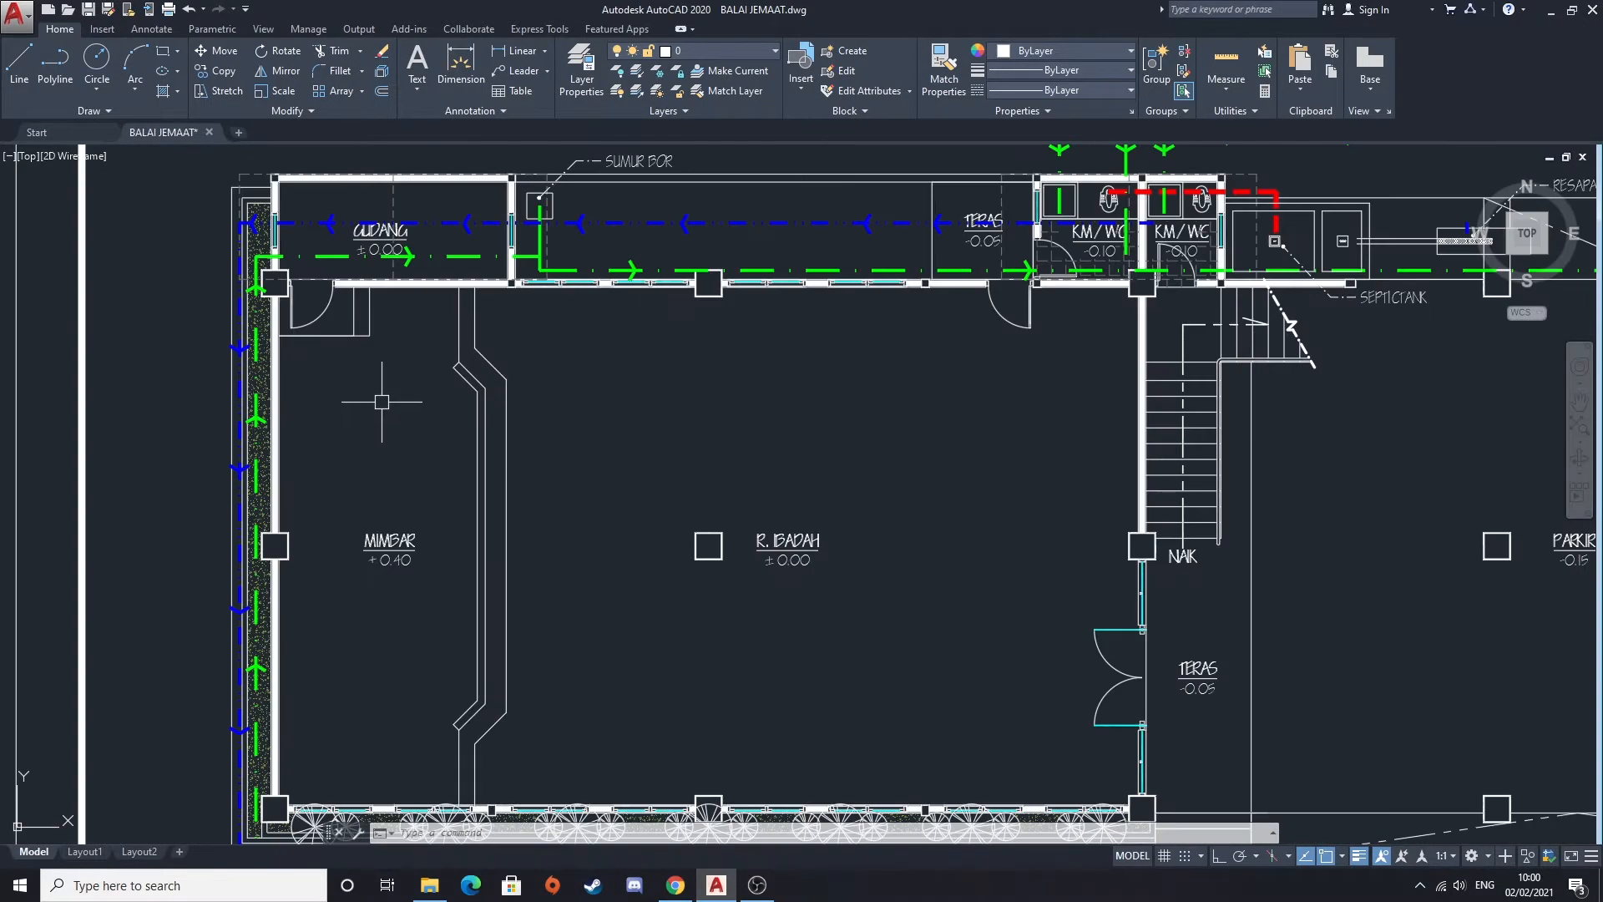
{"action": "middle_click_drag", "start_coordinate": [381, 402], "coordinate": [250, 496]}
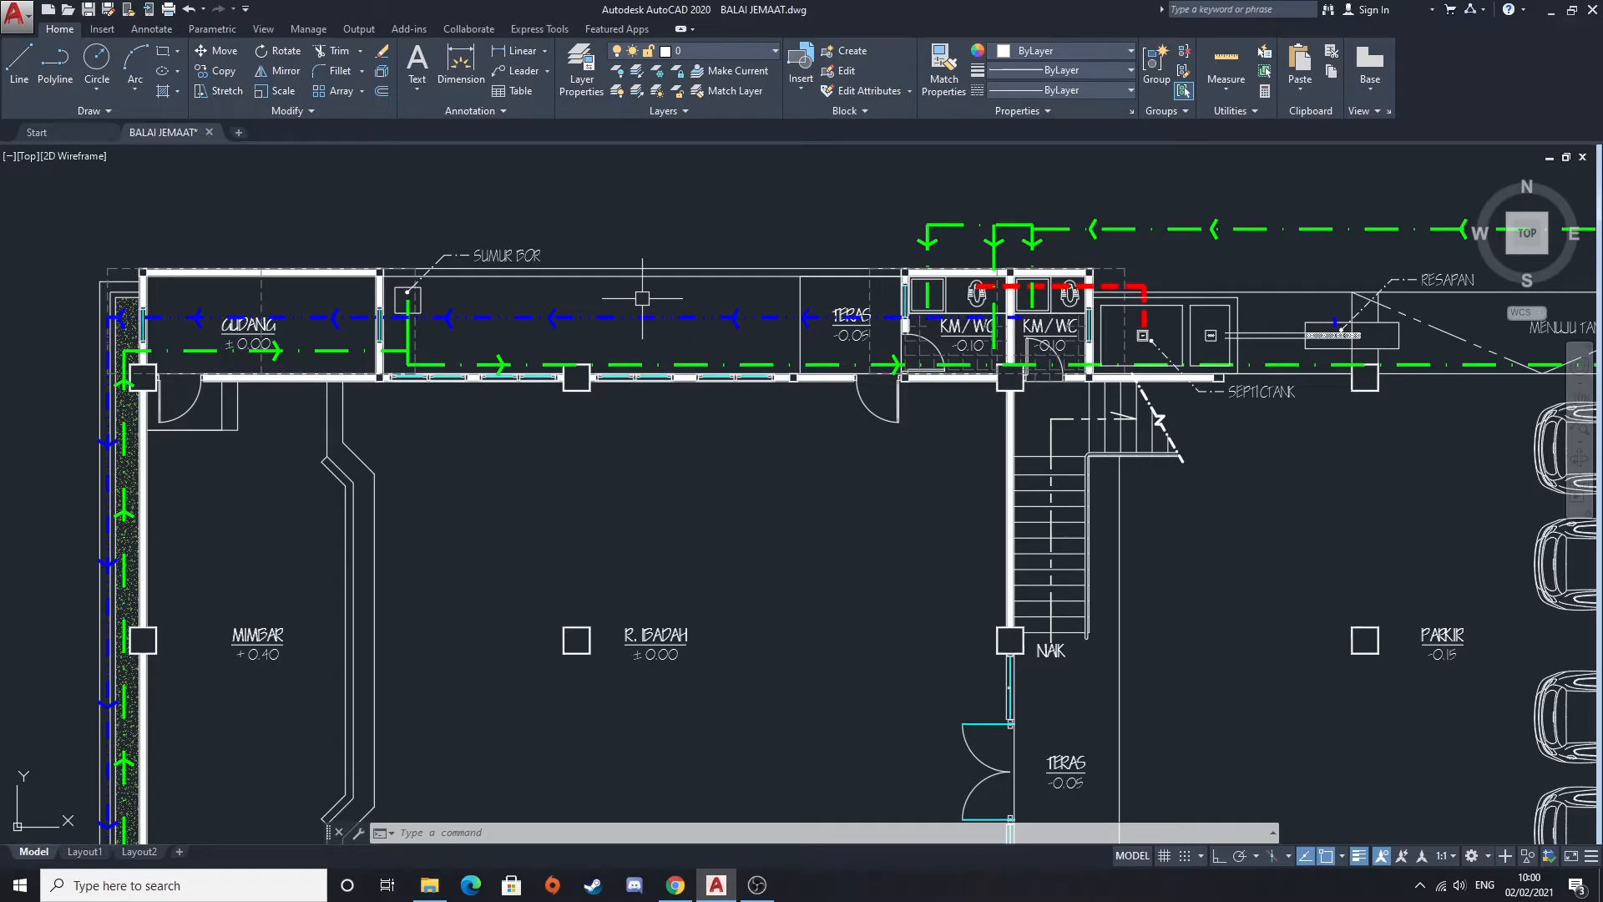
{"action": "scroll", "coordinate": [714, 353], "scroll_direction": "down", "scroll_amount": 3}
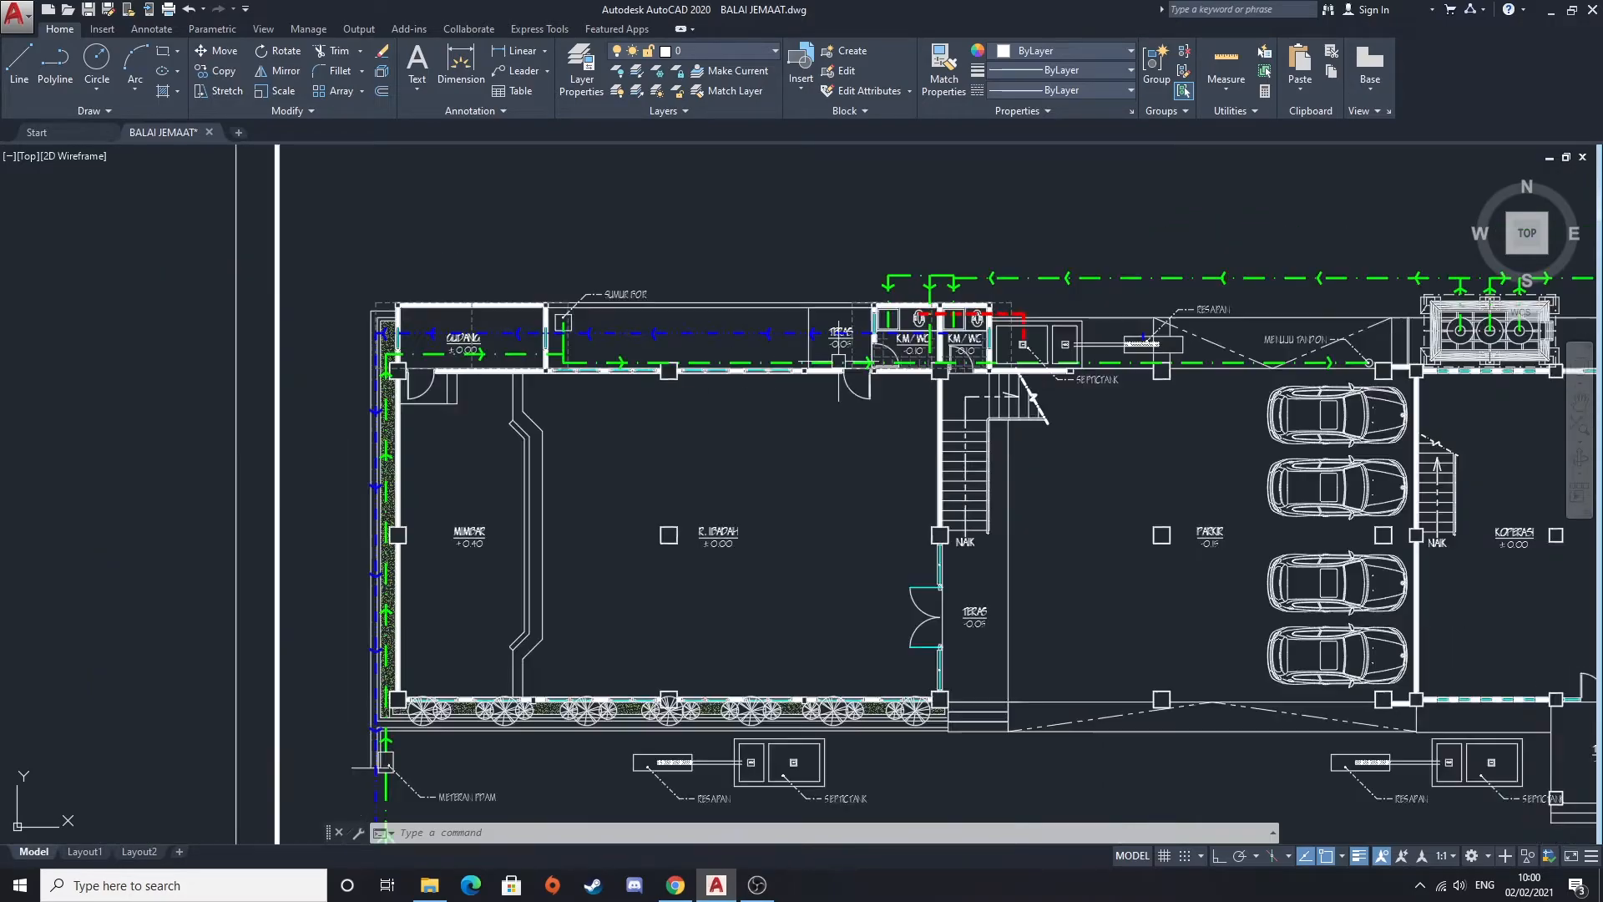
{"action": "scroll", "coordinate": [1000, 416], "scroll_direction": "up", "scroll_amount": 5}
{"action": "middle_click_drag", "start_coordinate": [999, 415], "coordinate": [868, 546]}
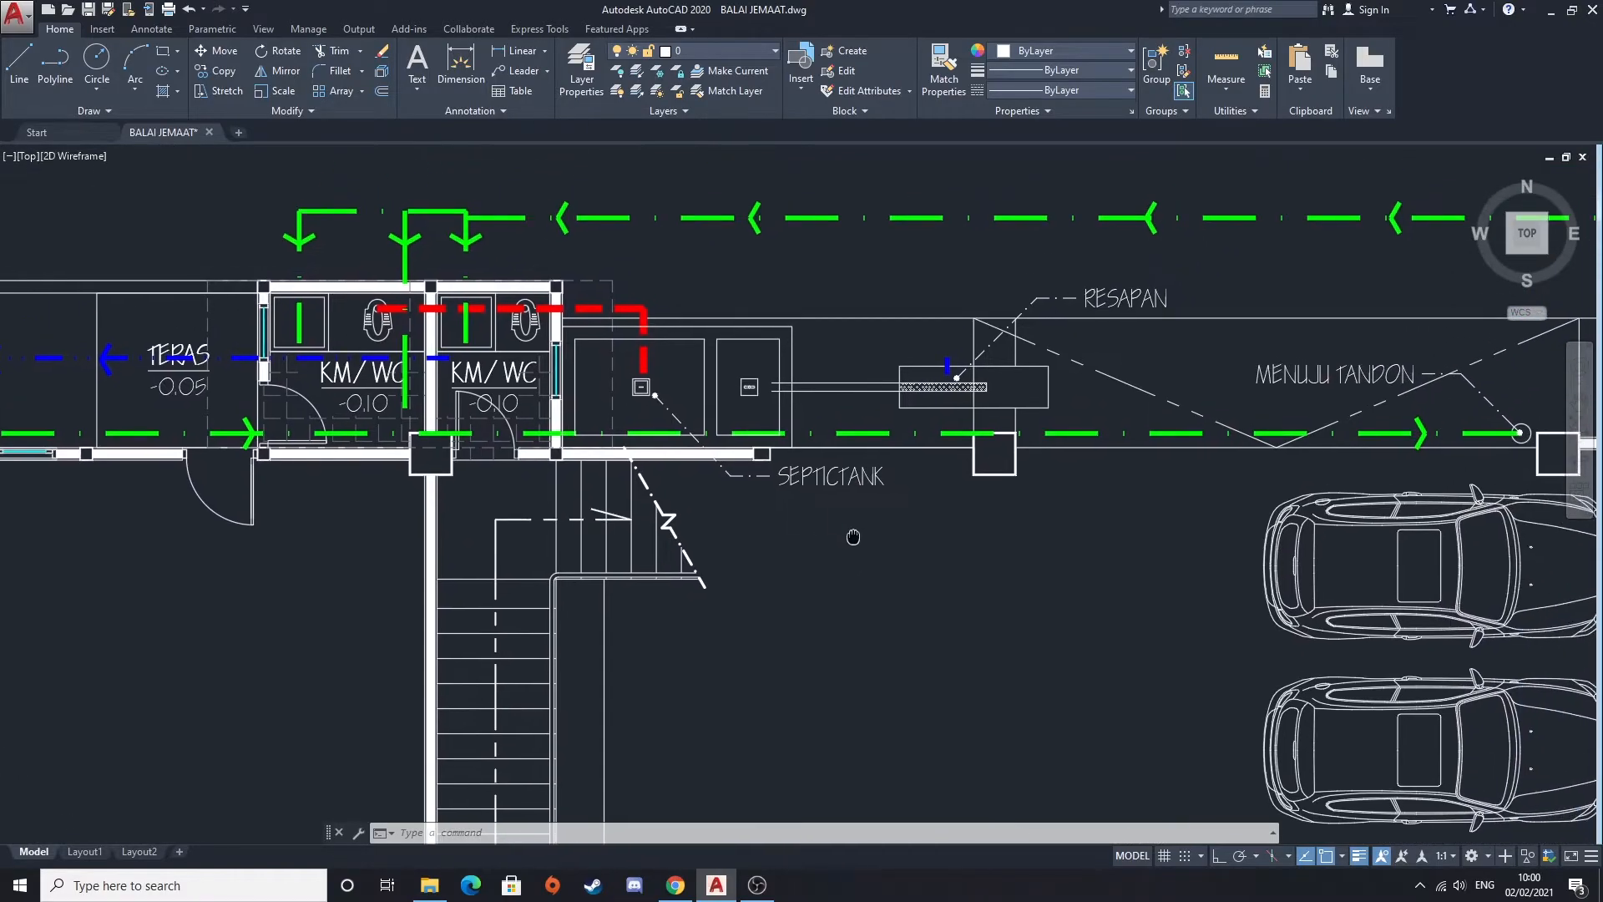
{"action": "scroll", "coordinate": [1085, 399], "scroll_direction": "down", "scroll_amount": 3}
{"action": "middle_click_drag", "start_coordinate": [1378, 392], "coordinate": [1102, 438]}
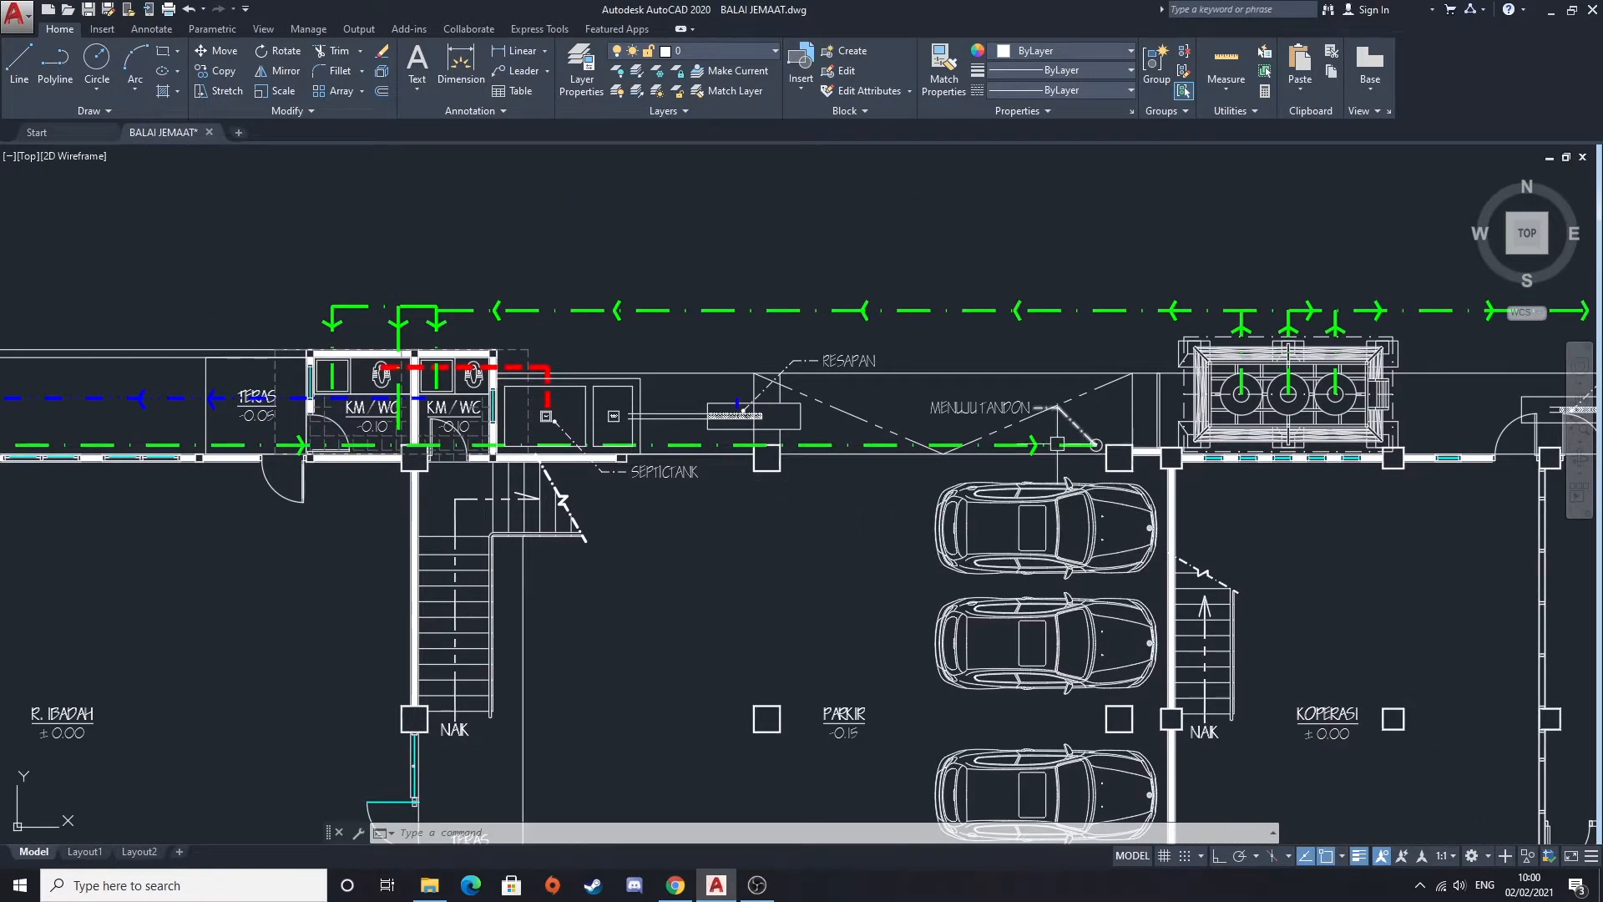
Survey the full LT.1 sanitation layout and read the legend for the clean water, waste water and septic tank lines
{"action": "scroll", "coordinate": [668, 455], "scroll_direction": "down", "scroll_amount": 5}
{"action": "middle_click_drag", "start_coordinate": [883, 442], "coordinate": [868, 444]}
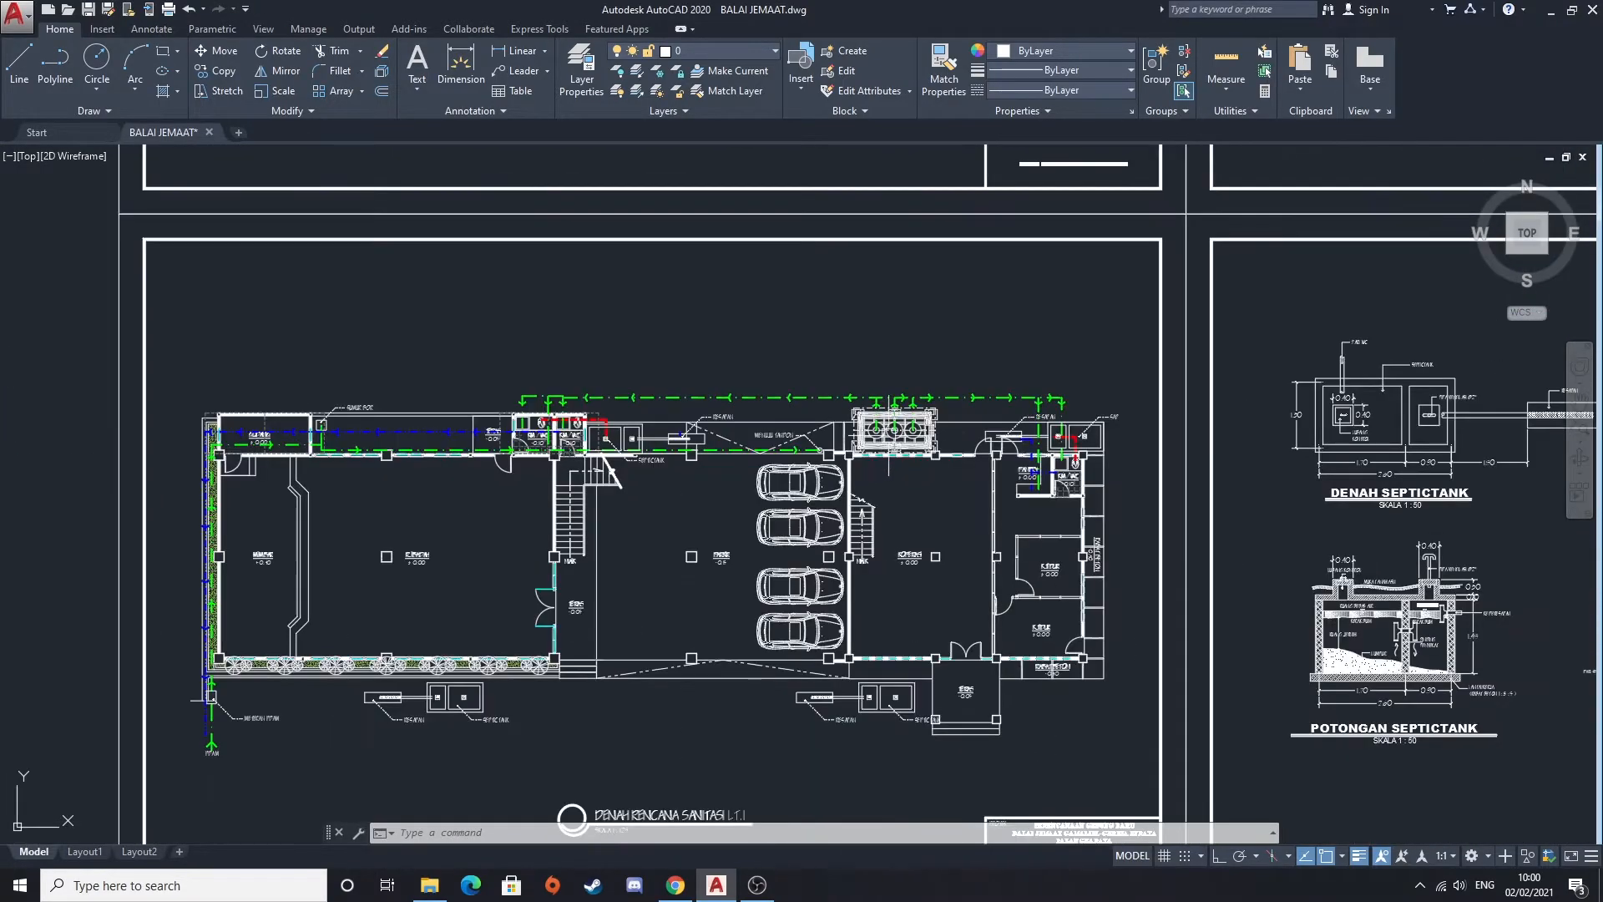
{"action": "scroll", "coordinate": [1023, 465], "scroll_direction": "up", "scroll_amount": 2}
{"action": "mouse_move", "coordinate": [669, 563]}
{"action": "middle_mouse_down"}
{"action": "mouse_move", "coordinate": [994, 526]}
{"action": "mouse_move", "coordinate": [969, 395]}
{"action": "middle_mouse_up"}
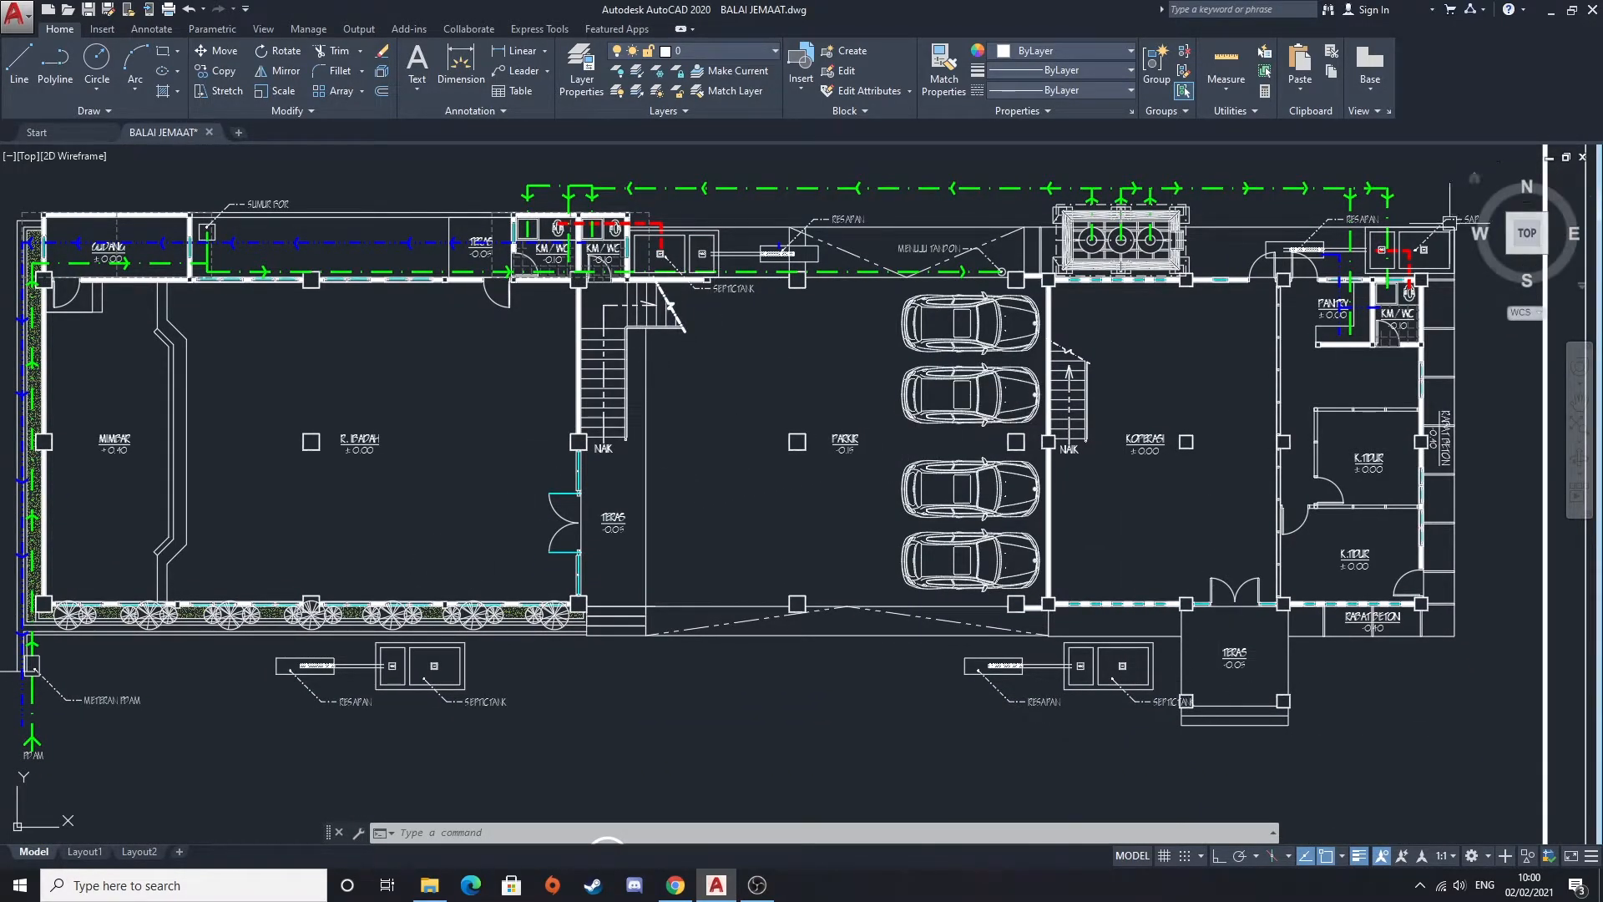
{"action": "left_click", "coordinate": [1473, 178]}
{"action": "scroll", "coordinate": [1072, 657], "scroll_direction": "up", "scroll_amount": 8}
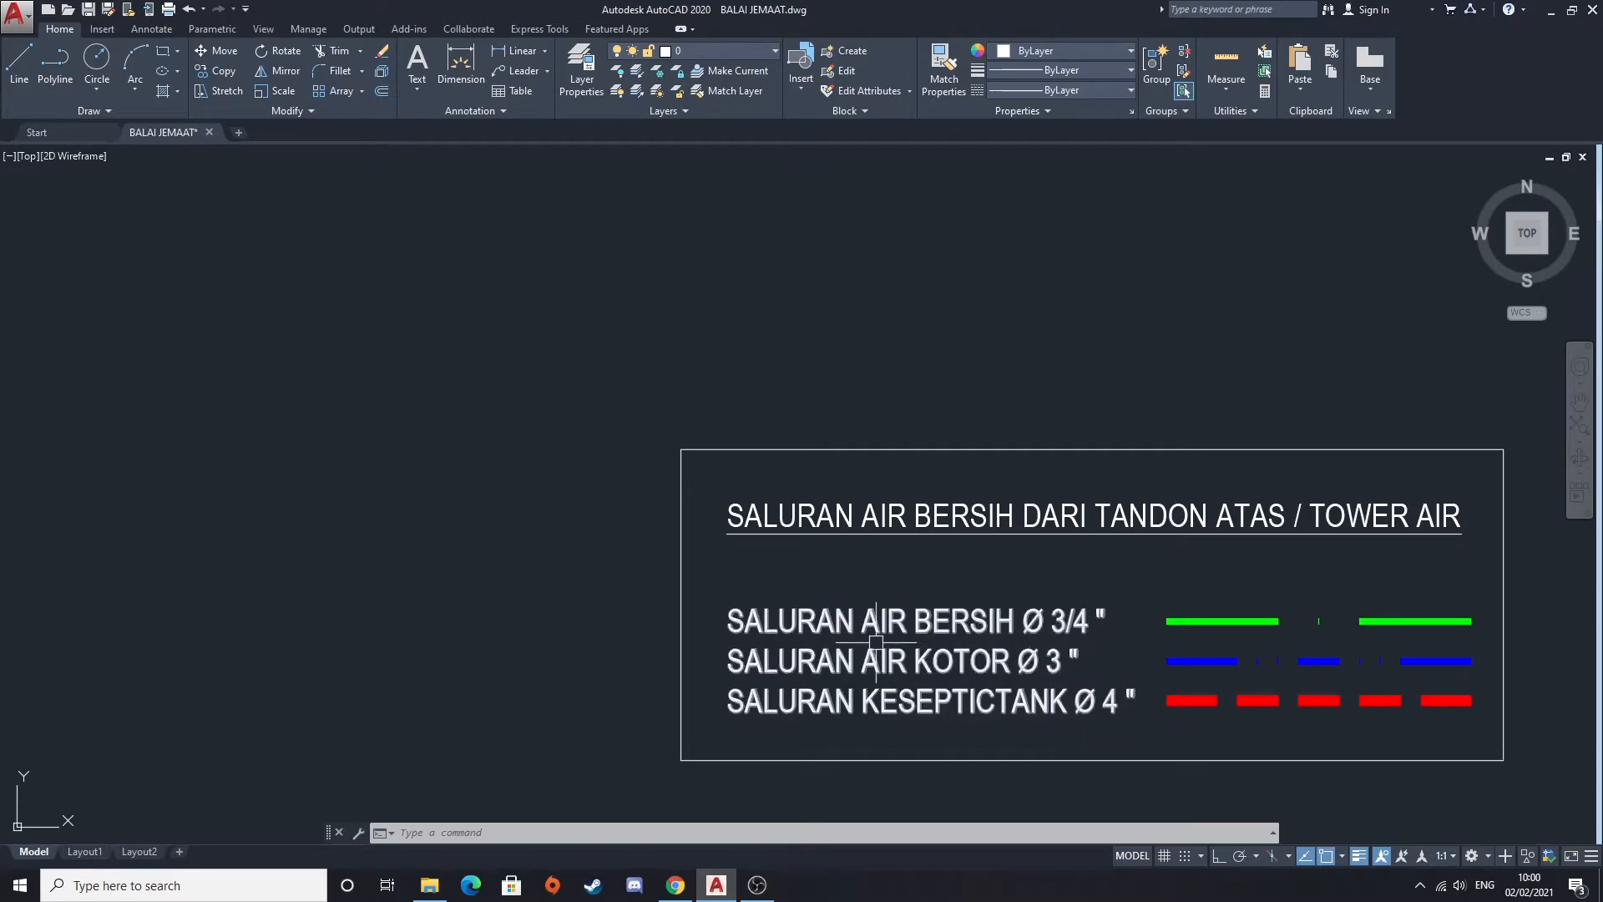
Find the septic tank detail sheet and study the dimensions and labels of the DENAH SEPTICTANK plan and POTONGAN SEPTICTANK section
{"action": "scroll", "coordinate": [935, 572], "scroll_direction": "down", "scroll_amount": 8}
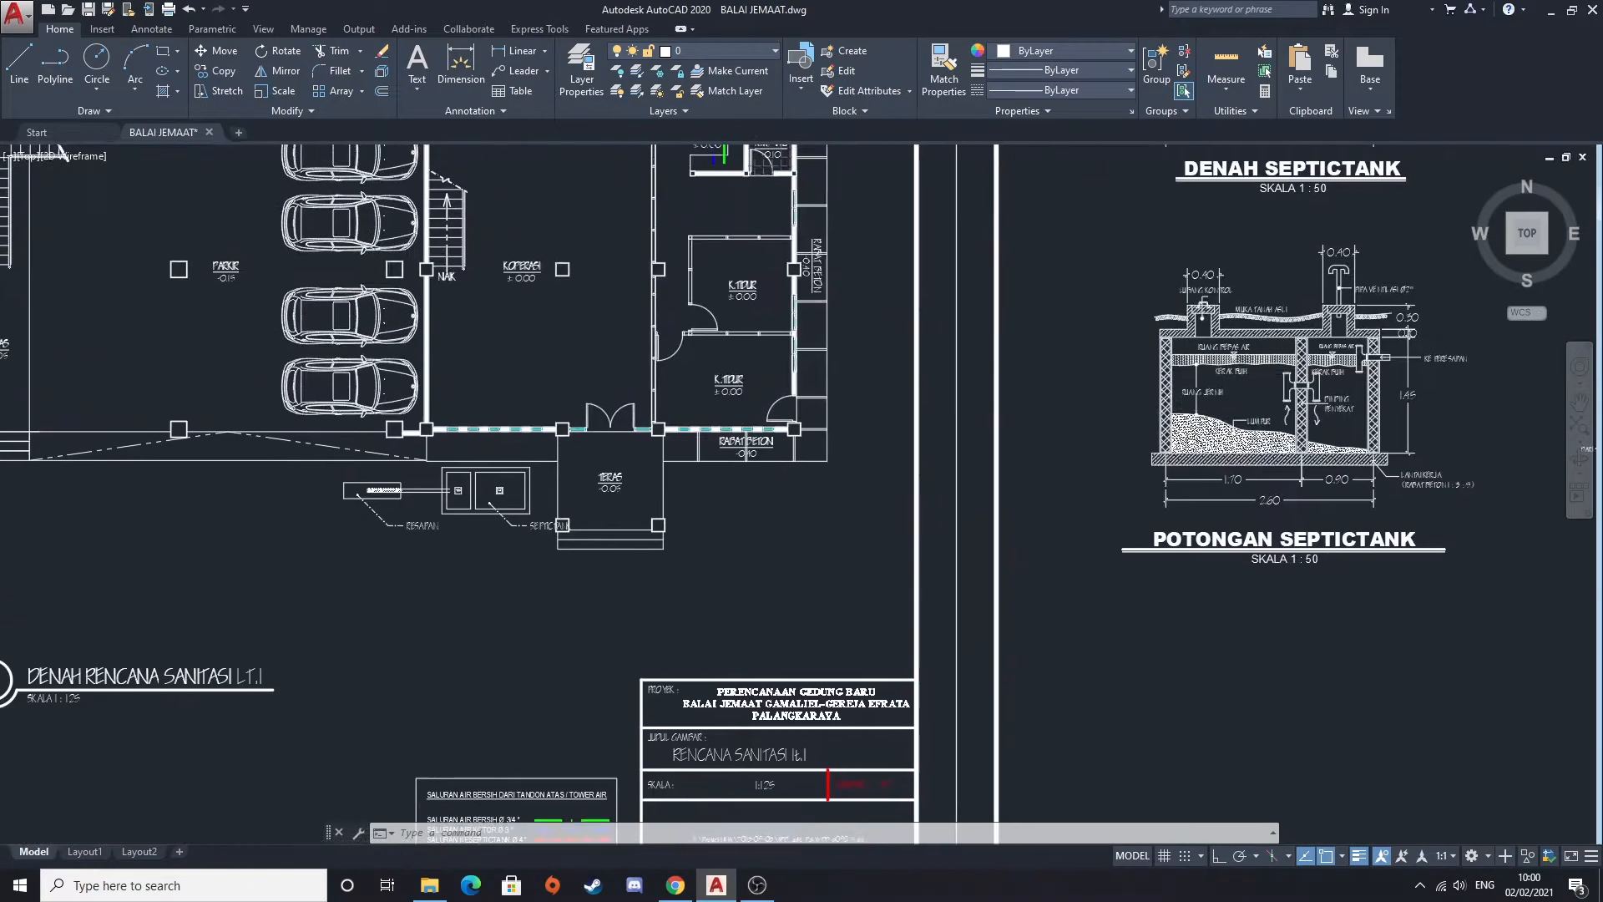
{"action": "scroll", "coordinate": [937, 455], "scroll_direction": "up", "scroll_amount": 3}
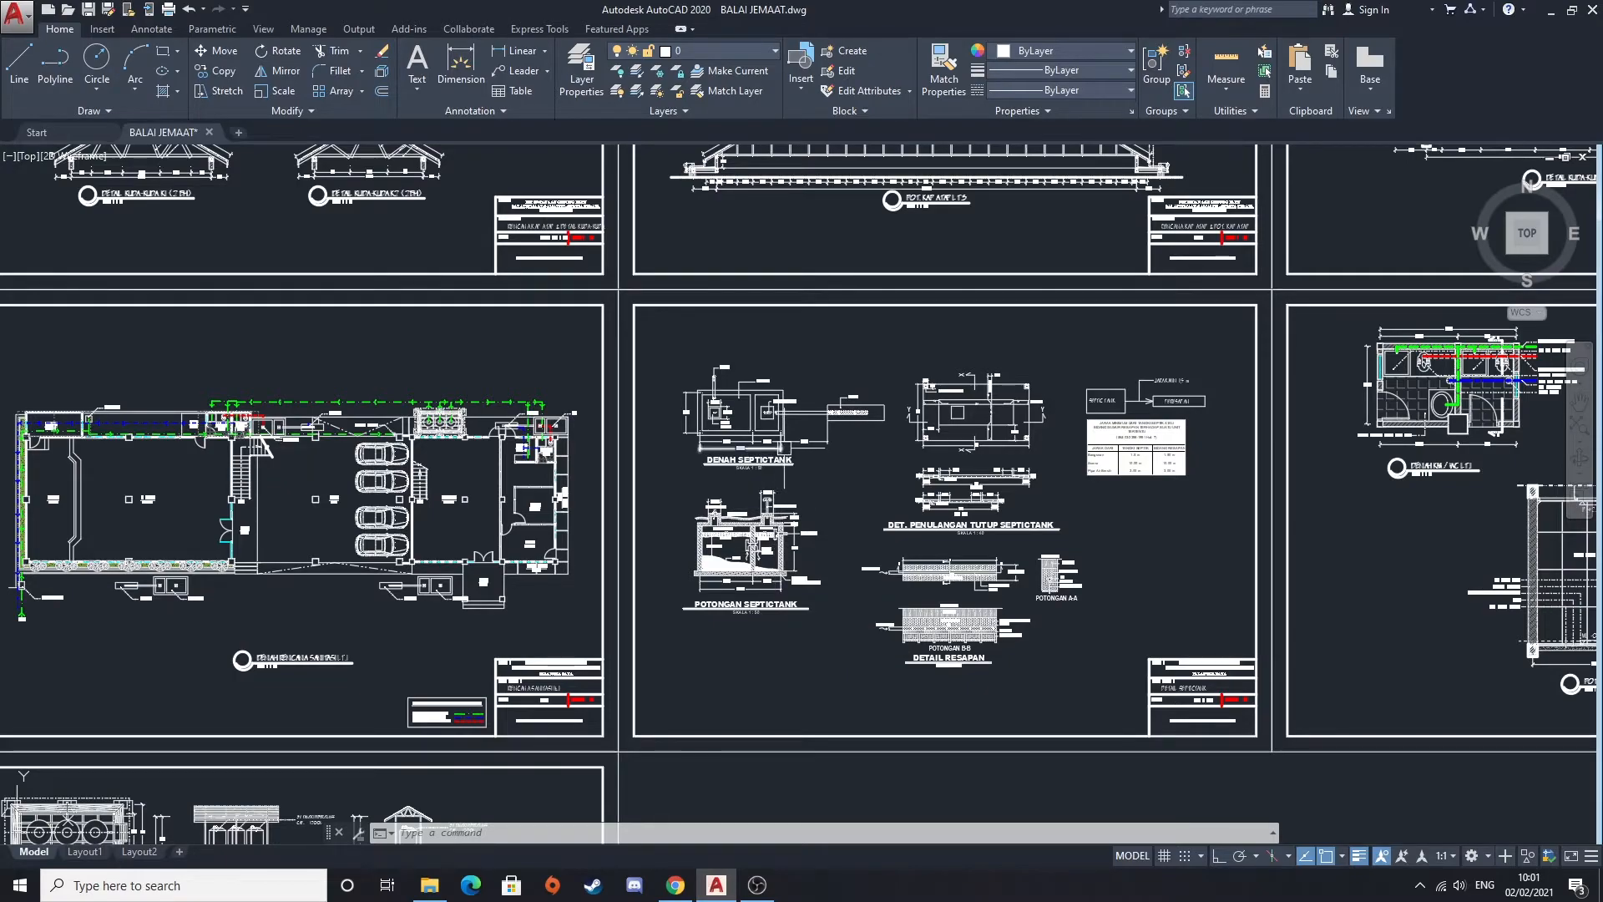
{"action": "scroll", "coordinate": [764, 447], "scroll_direction": "up", "scroll_amount": 5}
{"action": "middle_click_drag", "start_coordinate": [769, 405], "coordinate": [766, 433]}
{"action": "scroll", "coordinate": [852, 412], "scroll_direction": "down", "scroll_amount": 2}
{"action": "middle_click_drag", "start_coordinate": [1012, 431], "coordinate": [744, 460]}
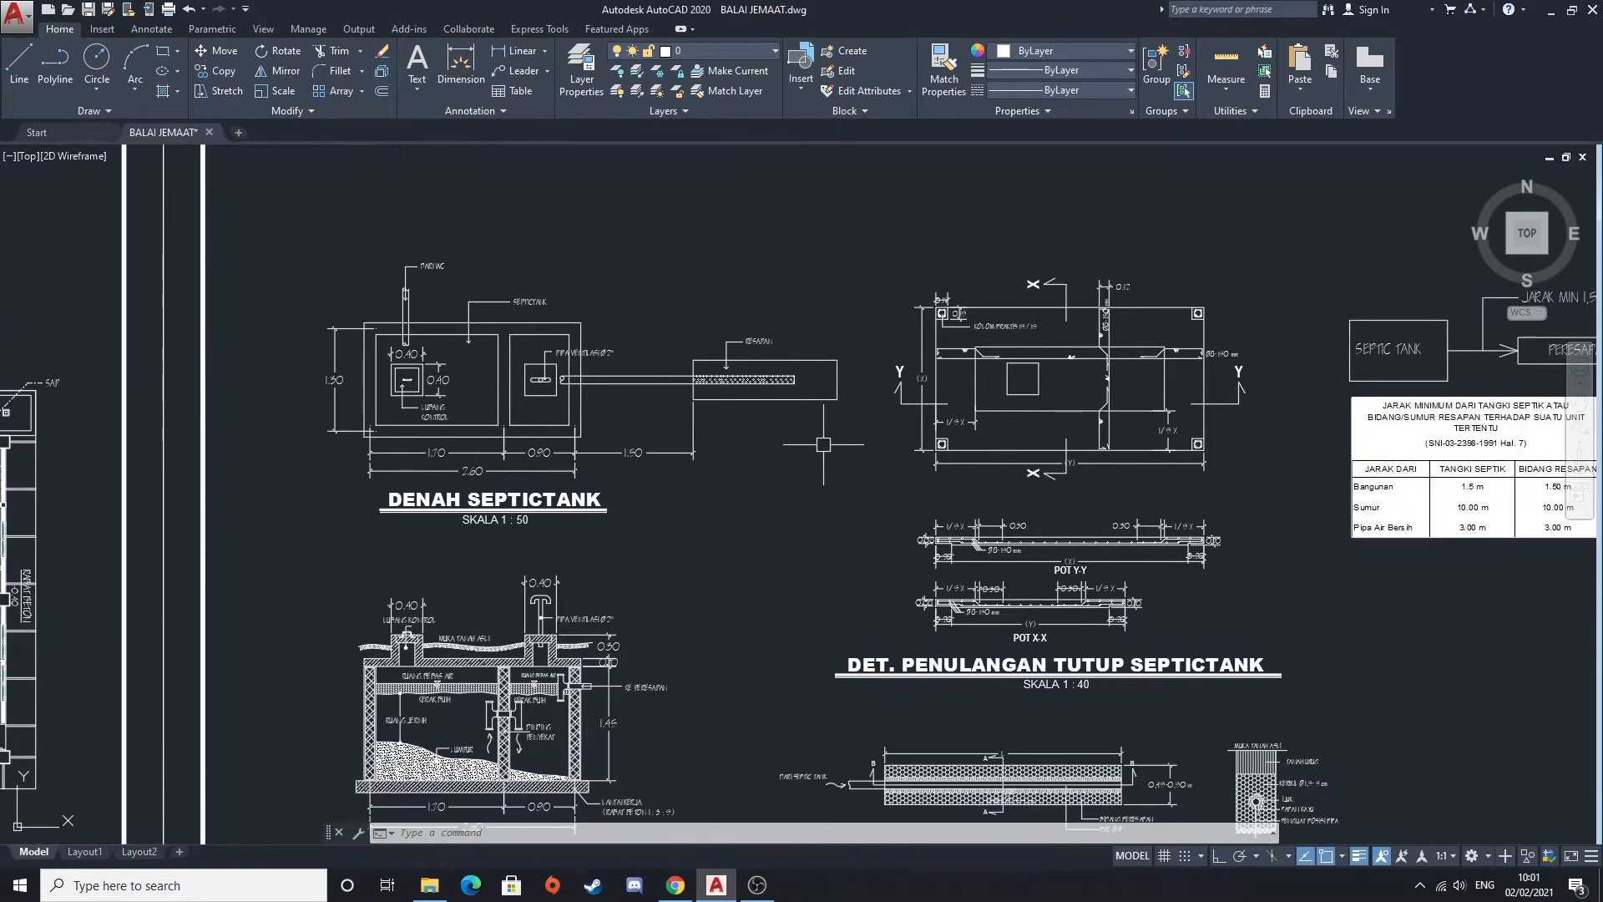
{"action": "middle_click_drag", "start_coordinate": [792, 517], "coordinate": [871, 337]}
{"action": "middle_click_drag", "start_coordinate": [523, 544], "coordinate": [734, 516]}
{"action": "scroll", "coordinate": [654, 504], "scroll_direction": "up", "scroll_amount": 4}
{"action": "scroll", "coordinate": [650, 572], "scroll_direction": "down", "scroll_amount": 2}
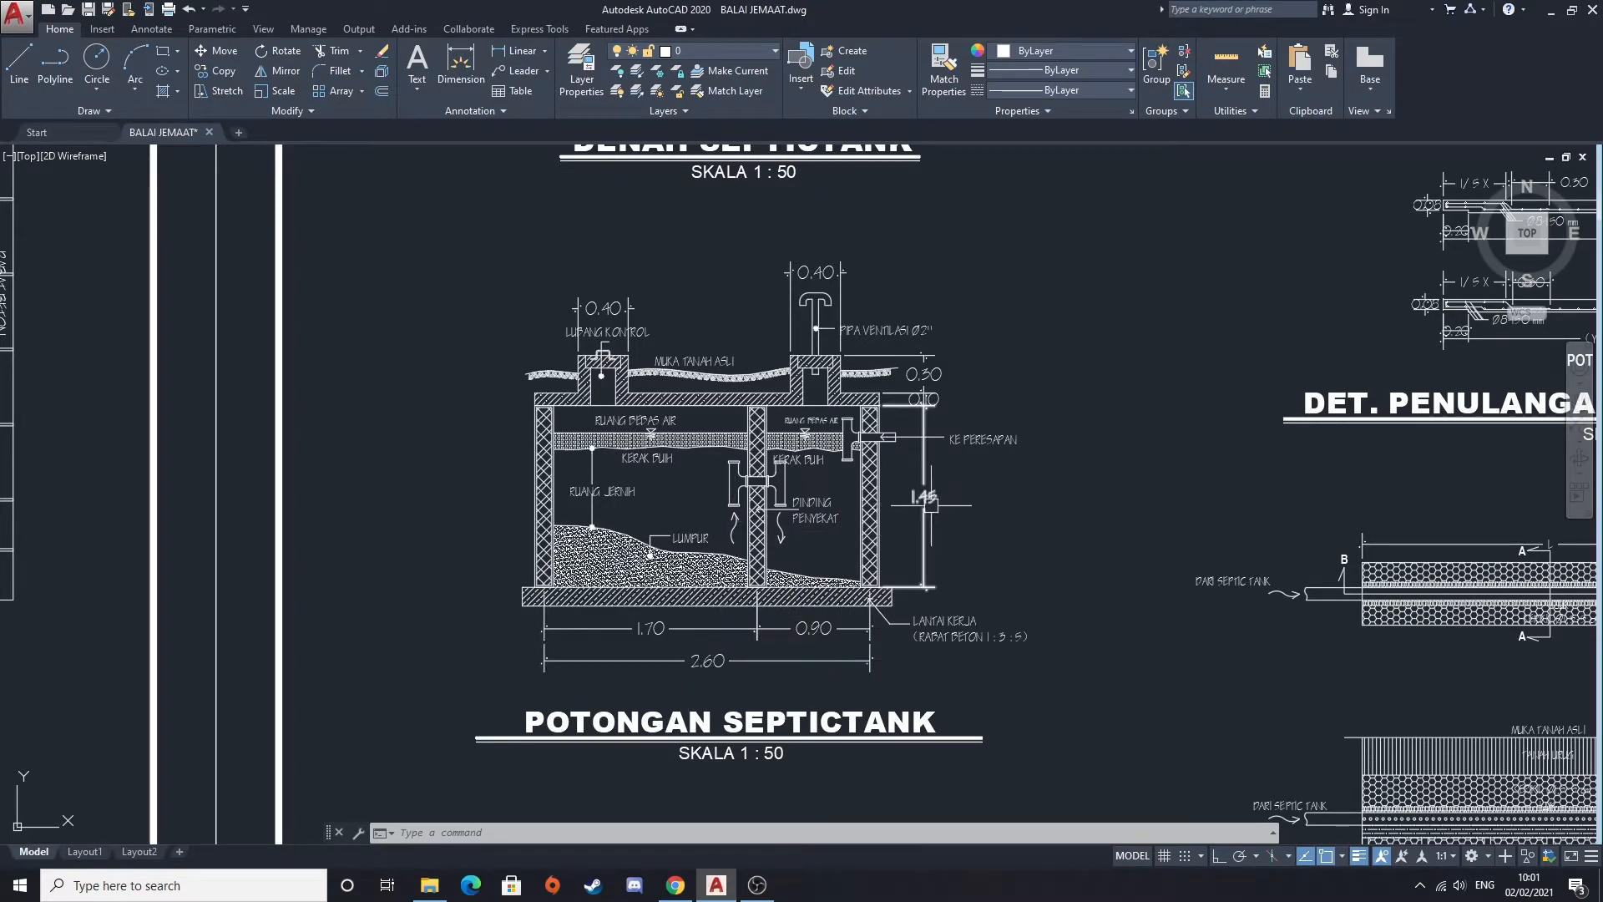
{"action": "middle_click_drag", "start_coordinate": [922, 340], "coordinate": [926, 702]}
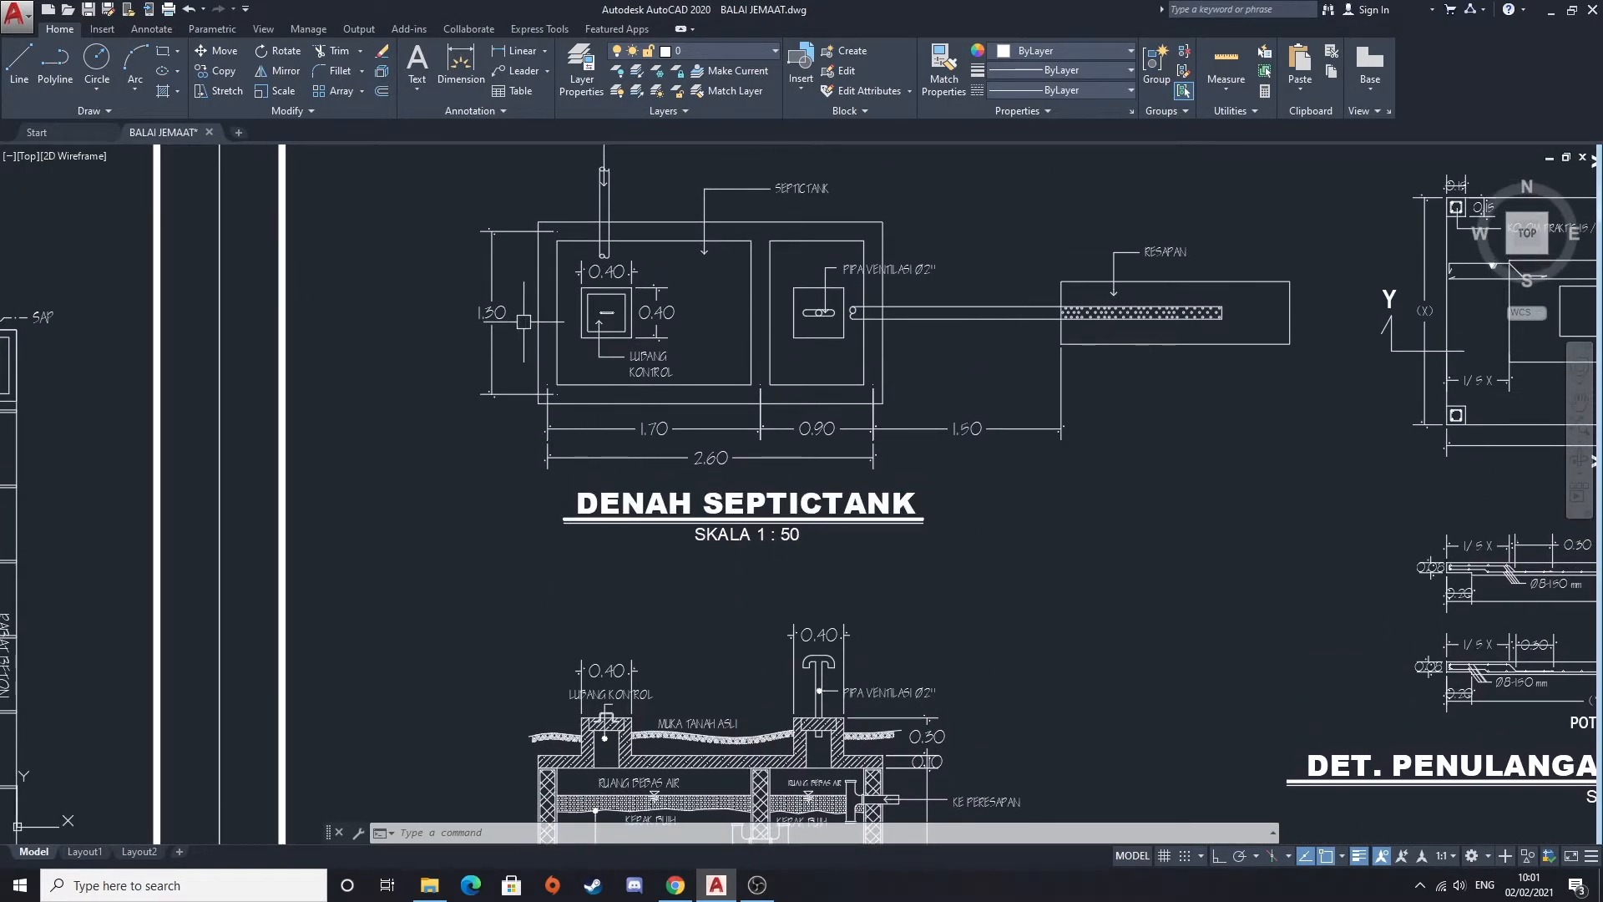
Examine the DETAIL RESAPAN drawing with its POTONGAN A-A and POTONGAN B-B sections
{"action": "scroll", "coordinate": [908, 595], "scroll_direction": "down", "scroll_amount": 2}
{"action": "mouse_move", "coordinate": [909, 594]}
{"action": "middle_mouse_down"}
{"action": "mouse_move", "coordinate": [684, 422]}
{"action": "mouse_move", "coordinate": [593, 378]}
{"action": "middle_mouse_up"}
{"action": "scroll", "coordinate": [942, 631], "scroll_direction": "up", "scroll_amount": 2}
{"action": "middle_click_drag", "start_coordinate": [947, 636], "coordinate": [724, 559]}
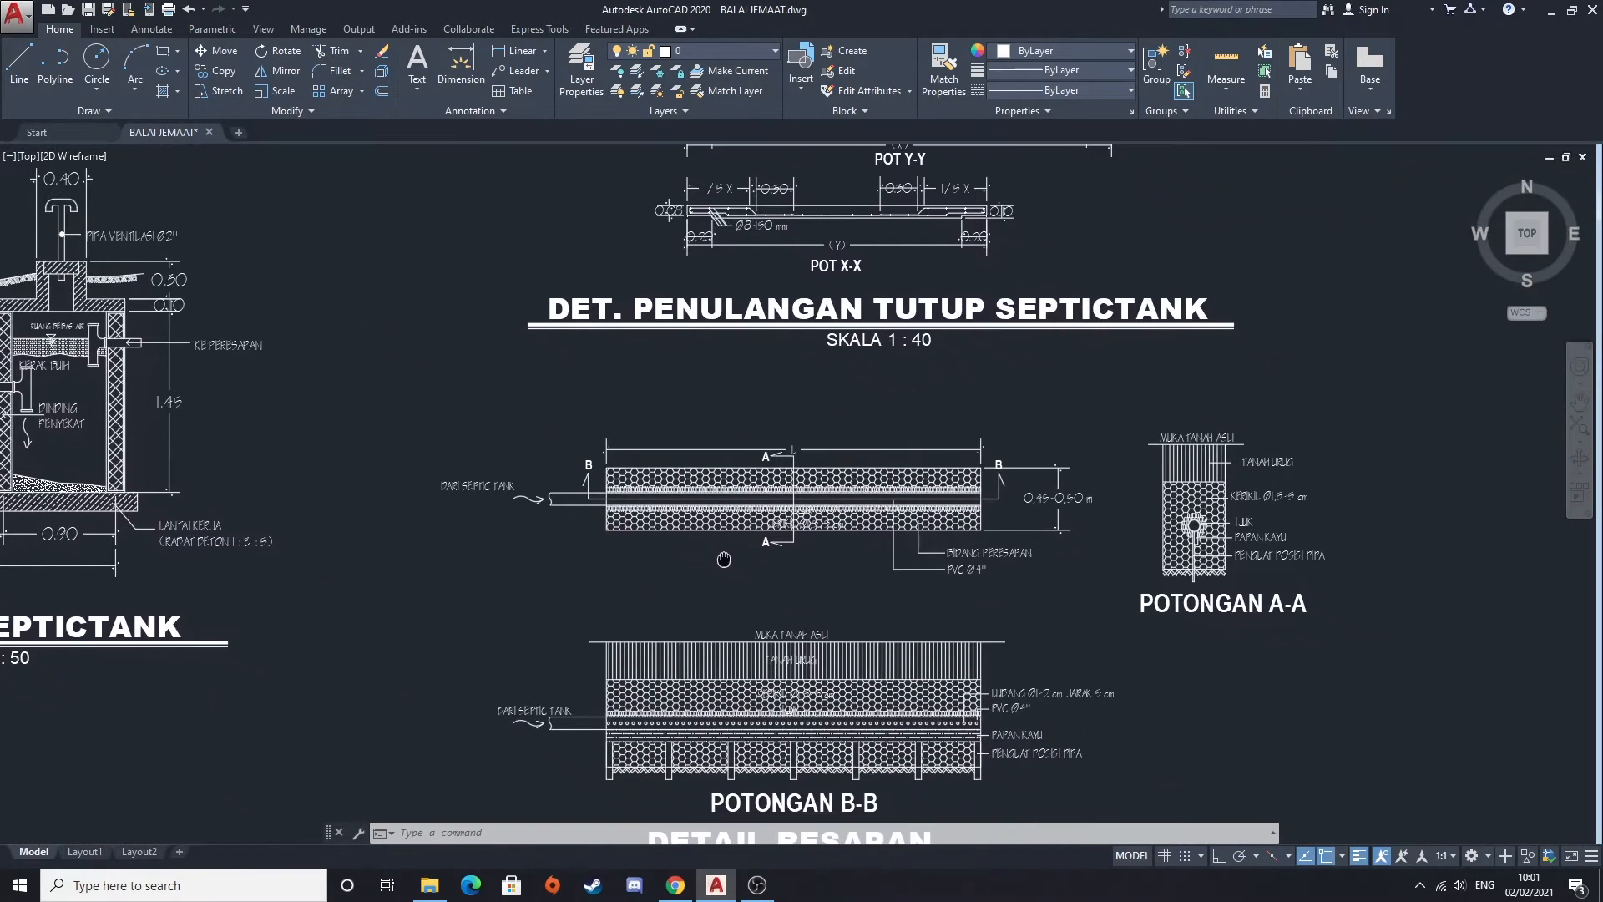
{"action": "middle_click_drag", "start_coordinate": [803, 611], "coordinate": [784, 516]}
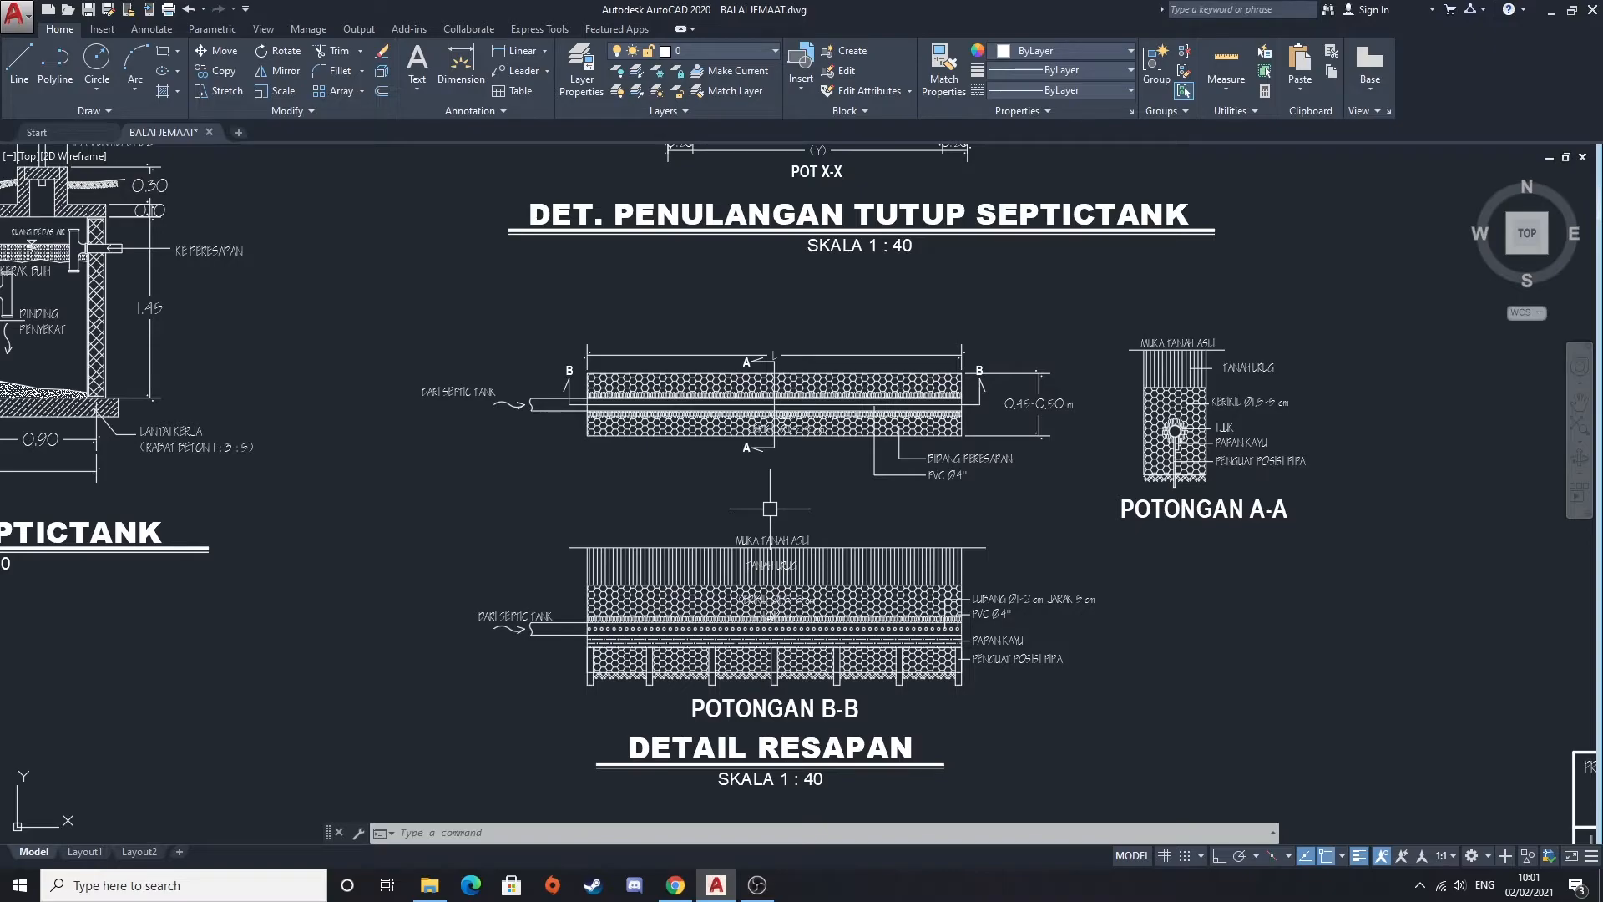
Open up the bathroom detail sheet and read the pipe, floor drain and closet notes on the DENAH KM/WC LT.1 plans
{"action": "scroll", "coordinate": [779, 494], "scroll_direction": "down", "scroll_amount": 3}
{"action": "middle_click_drag", "start_coordinate": [779, 494], "coordinate": [177, 778]}
{"action": "scroll", "coordinate": [501, 585], "scroll_direction": "down", "scroll_amount": 2}
{"action": "middle_click_drag", "start_coordinate": [1083, 447], "coordinate": [686, 478]}
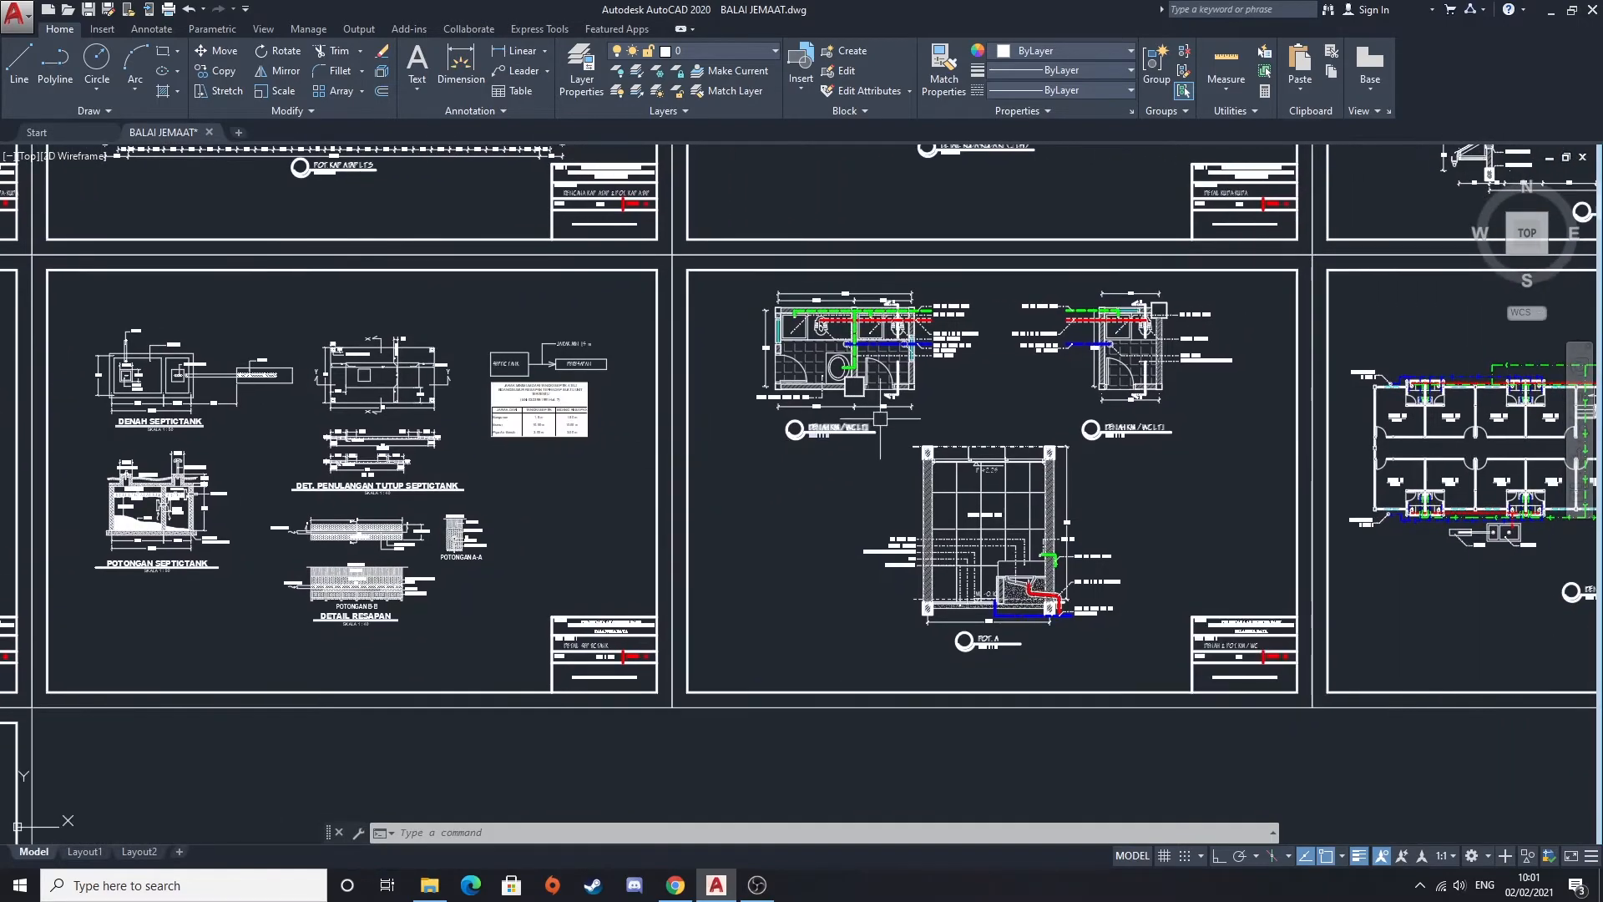
{"action": "scroll", "coordinate": [917, 383], "scroll_direction": "up", "scroll_amount": 6}
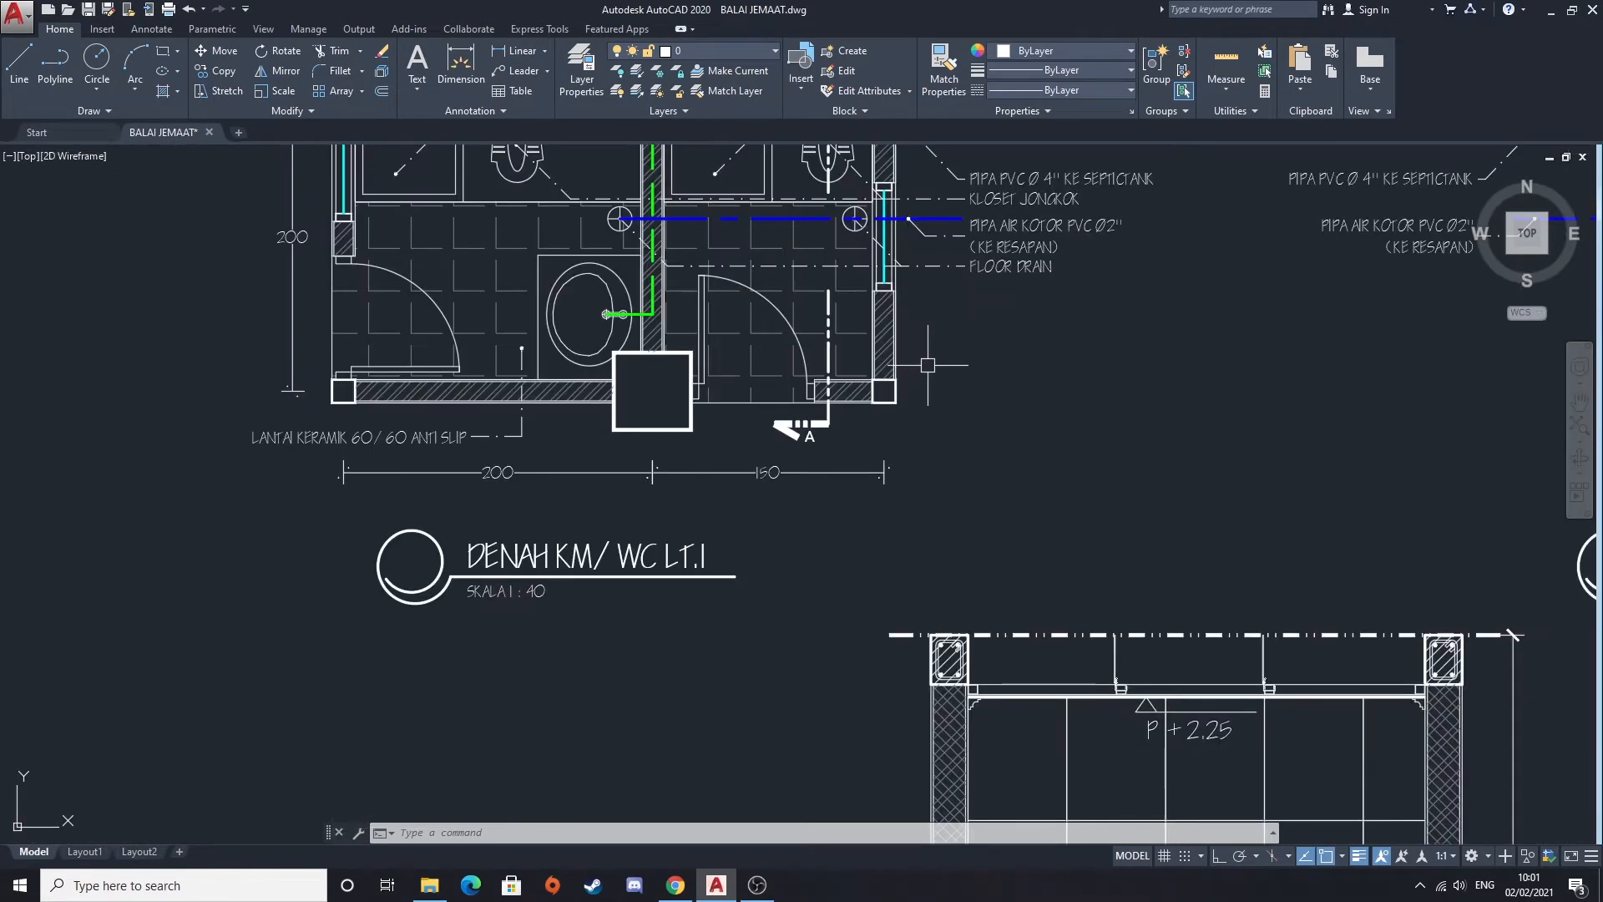
{"action": "scroll", "coordinate": [906, 377], "scroll_direction": "down", "scroll_amount": 2}
{"action": "mouse_move", "coordinate": [911, 377]}
{"action": "middle_mouse_down"}
{"action": "mouse_move", "coordinate": [651, 480]}
{"action": "mouse_move", "coordinate": [677, 501]}
{"action": "mouse_move", "coordinate": [753, 494]}
{"action": "middle_mouse_up"}
{"action": "scroll", "coordinate": [753, 494], "scroll_direction": "up", "scroll_amount": 4}
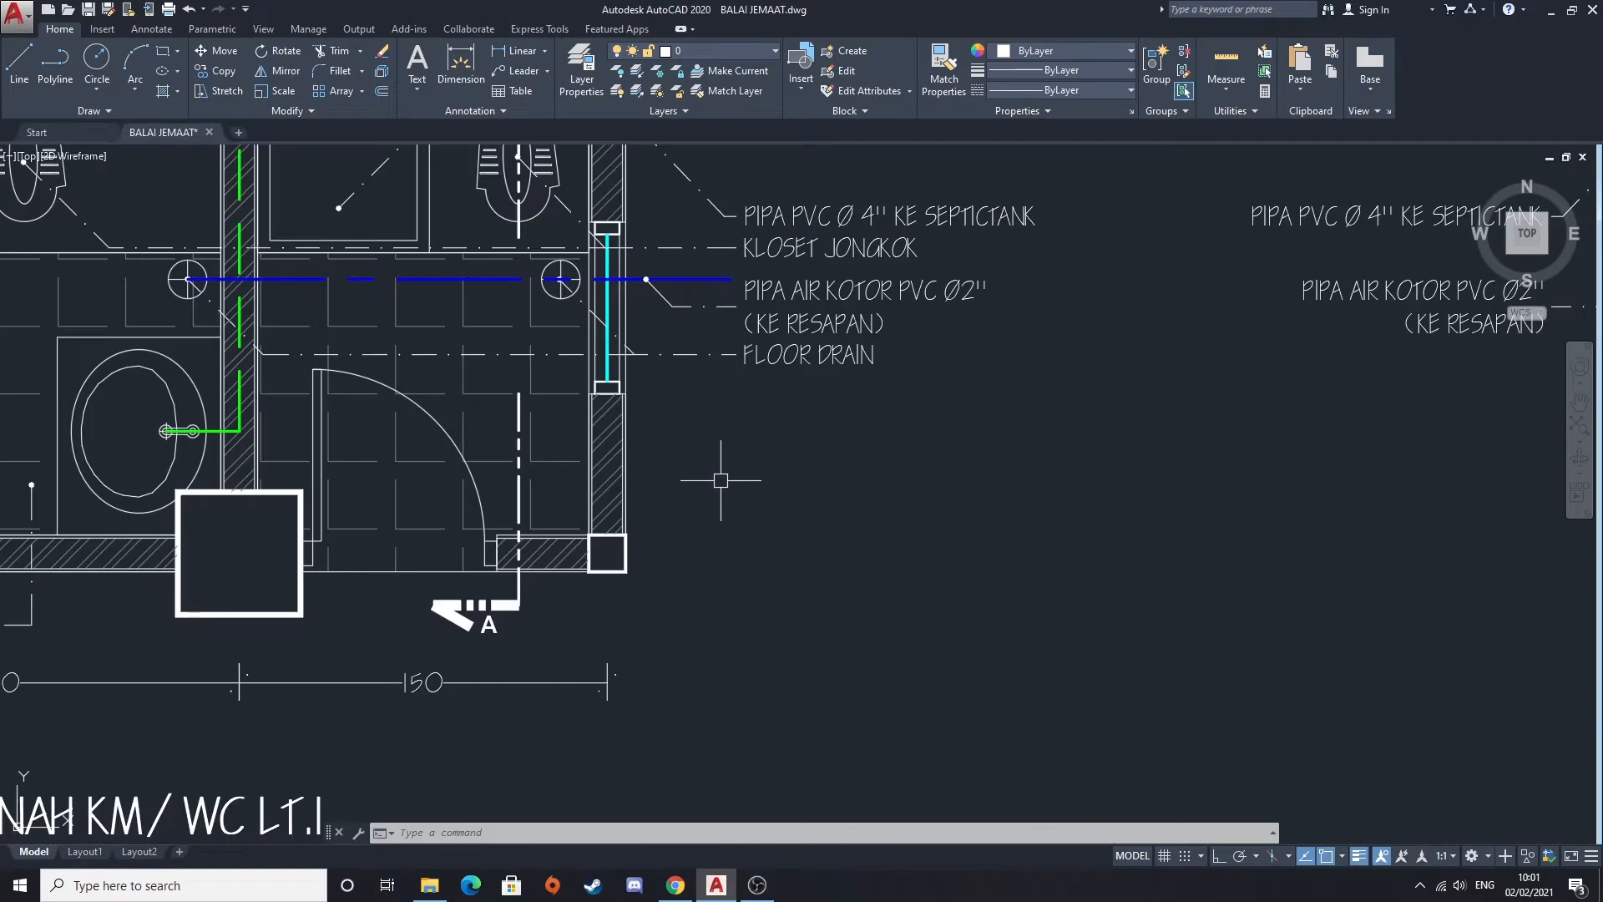
{"action": "scroll", "coordinate": [613, 480], "scroll_direction": "down", "scroll_amount": 2}
{"action": "middle_click_drag", "start_coordinate": [620, 483], "coordinate": [750, 533]}
{"action": "scroll", "coordinate": [752, 533], "scroll_direction": "up", "scroll_amount": 4}
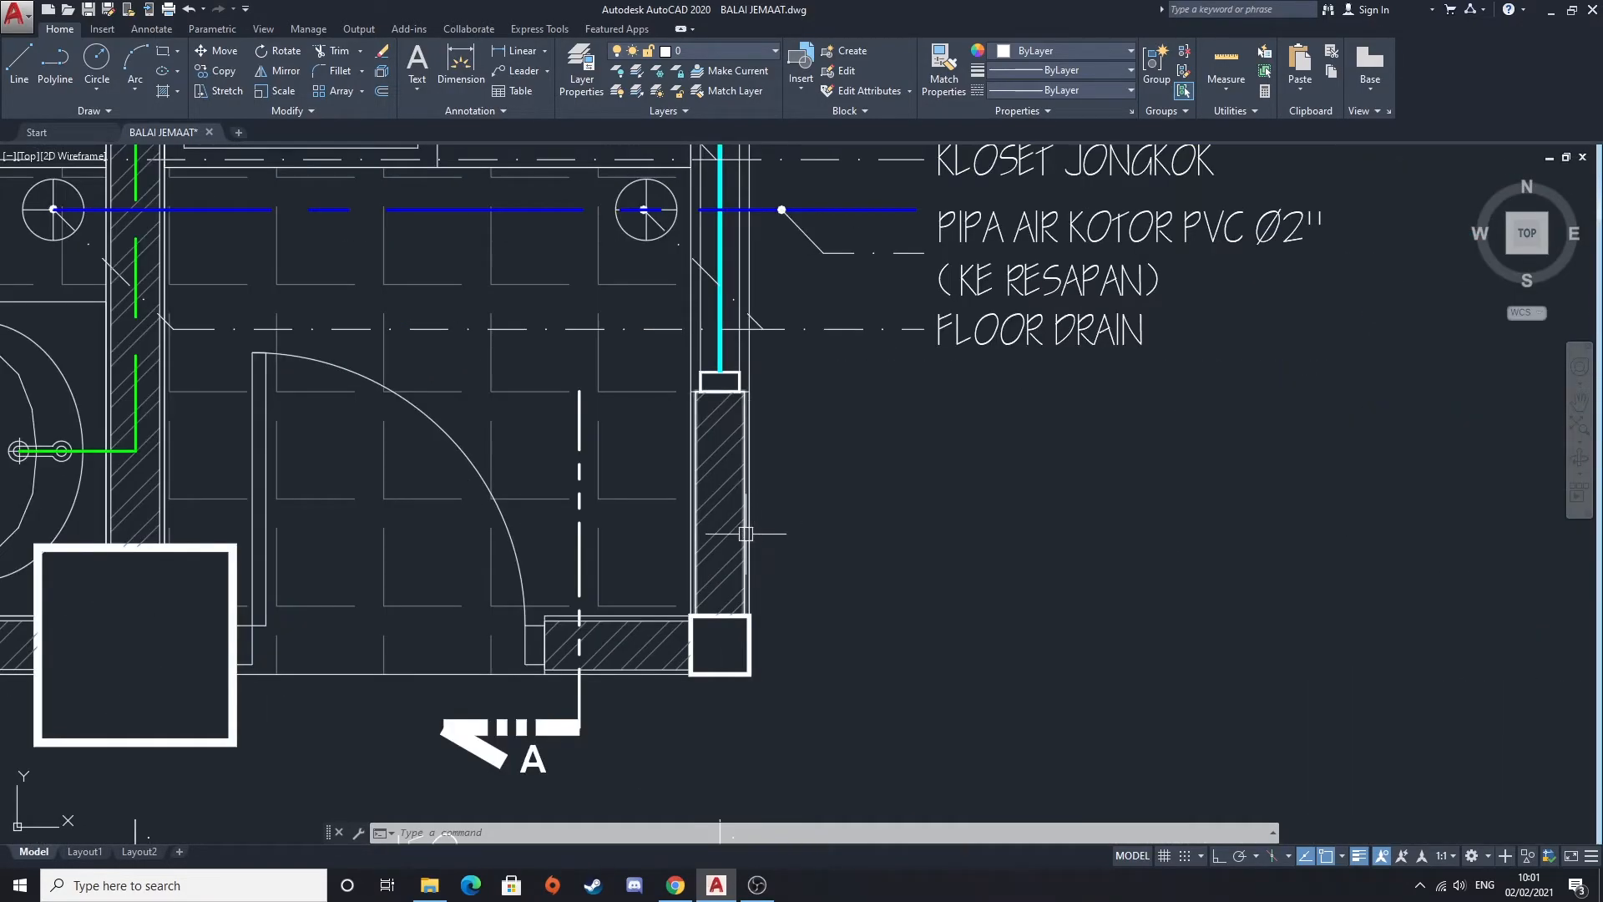
{"action": "scroll", "coordinate": [724, 511], "scroll_direction": "down", "scroll_amount": 2}
{"action": "mouse_move", "coordinate": [629, 465]}
{"action": "middle_mouse_down"}
{"action": "mouse_move", "coordinate": [805, 560]}
{"action": "mouse_move", "coordinate": [738, 500]}
{"action": "middle_mouse_up"}
{"action": "scroll", "coordinate": [806, 560], "scroll_direction": "down", "scroll_amount": 4}
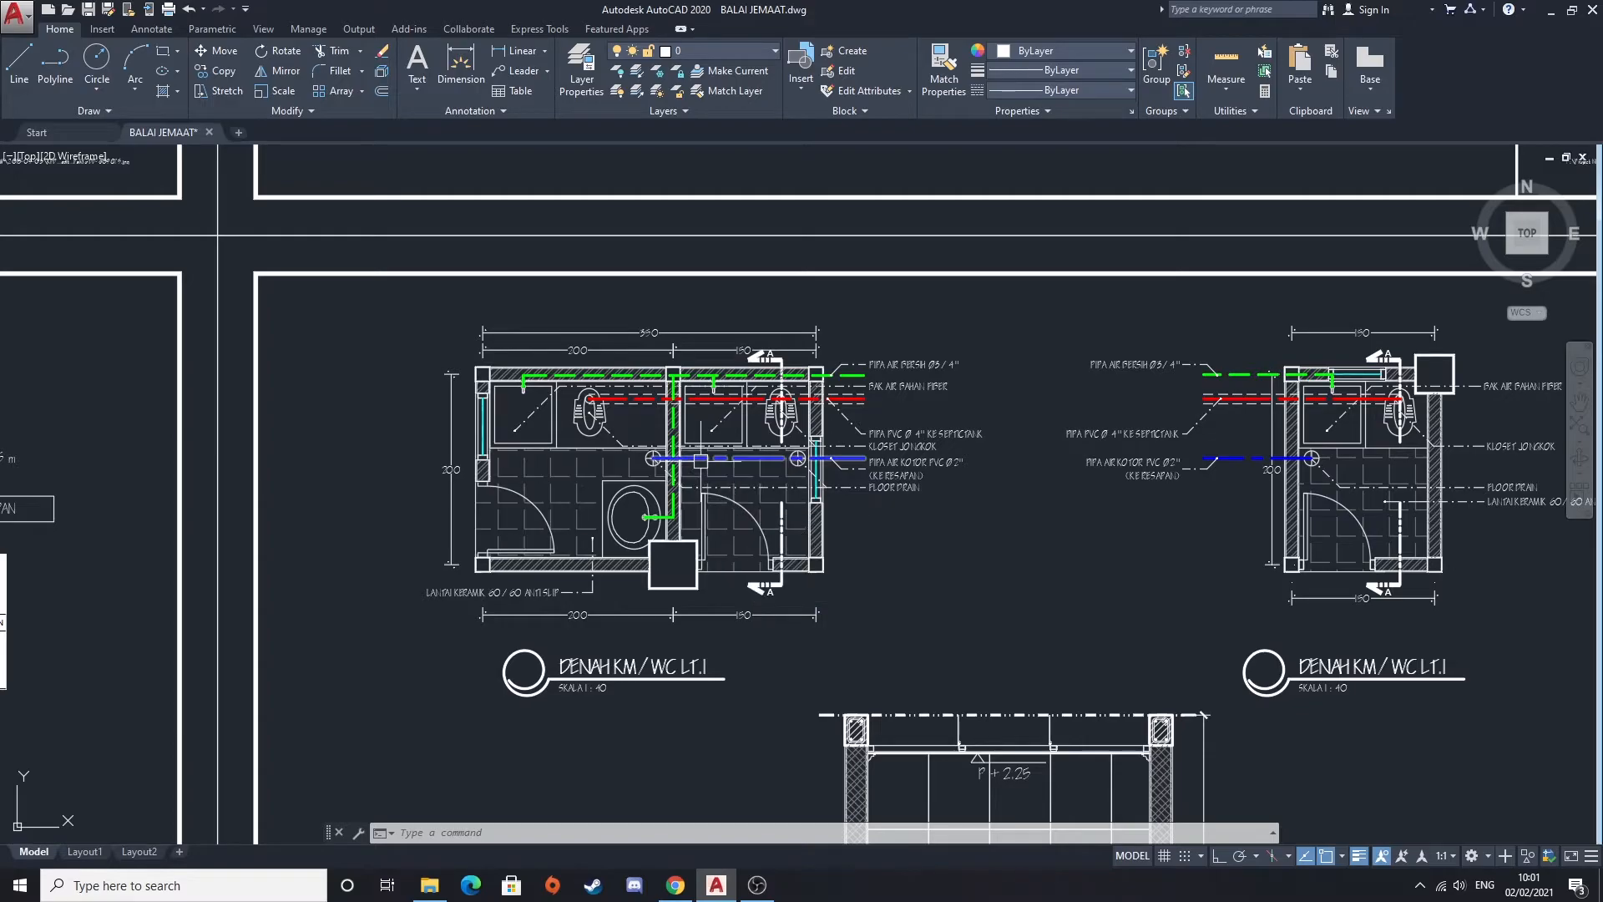
Inspect the POT. A bathroom section below the LT.1 plans, including its wall, floor and pipe details
{"action": "scroll", "coordinate": [807, 416], "scroll_direction": "up", "scroll_amount": 2}
{"action": "middle_click_drag", "start_coordinate": [851, 555], "coordinate": [689, 469]}
{"action": "scroll", "coordinate": [711, 481], "scroll_direction": "down", "scroll_amount": 4}
{"action": "middle_click_drag", "start_coordinate": [834, 520], "coordinate": [787, 404]}
{"action": "middle_click_drag", "start_coordinate": [762, 569], "coordinate": [709, 452]}
{"action": "scroll", "coordinate": [749, 478], "scroll_direction": "down", "scroll_amount": 2}
{"action": "scroll", "coordinate": [787, 468], "scroll_direction": "up", "scroll_amount": 2}
{"action": "scroll", "coordinate": [835, 404], "scroll_direction": "up", "scroll_amount": 4}
{"action": "middle_click_drag", "start_coordinate": [890, 412], "coordinate": [590, 722]}
{"action": "middle_click_drag", "start_coordinate": [706, 588], "coordinate": [633, 621]}
{"action": "scroll", "coordinate": [633, 621], "scroll_direction": "down", "scroll_amount": 2}
Go to the DENAH RENCANA SANITASI LT.3 plan and check its clean water, waste water and septic tank lines
{"action": "mouse_move", "coordinate": [747, 604]}
{"action": "middle_mouse_down"}
{"action": "mouse_move", "coordinate": [685, 604]}
{"action": "mouse_move", "coordinate": [354, 473]}
{"action": "middle_mouse_up"}
{"action": "mouse_move", "coordinate": [962, 626]}
{"action": "middle_mouse_down"}
{"action": "mouse_move", "coordinate": [664, 517]}
{"action": "mouse_move", "coordinate": [608, 475]}
{"action": "middle_mouse_up"}
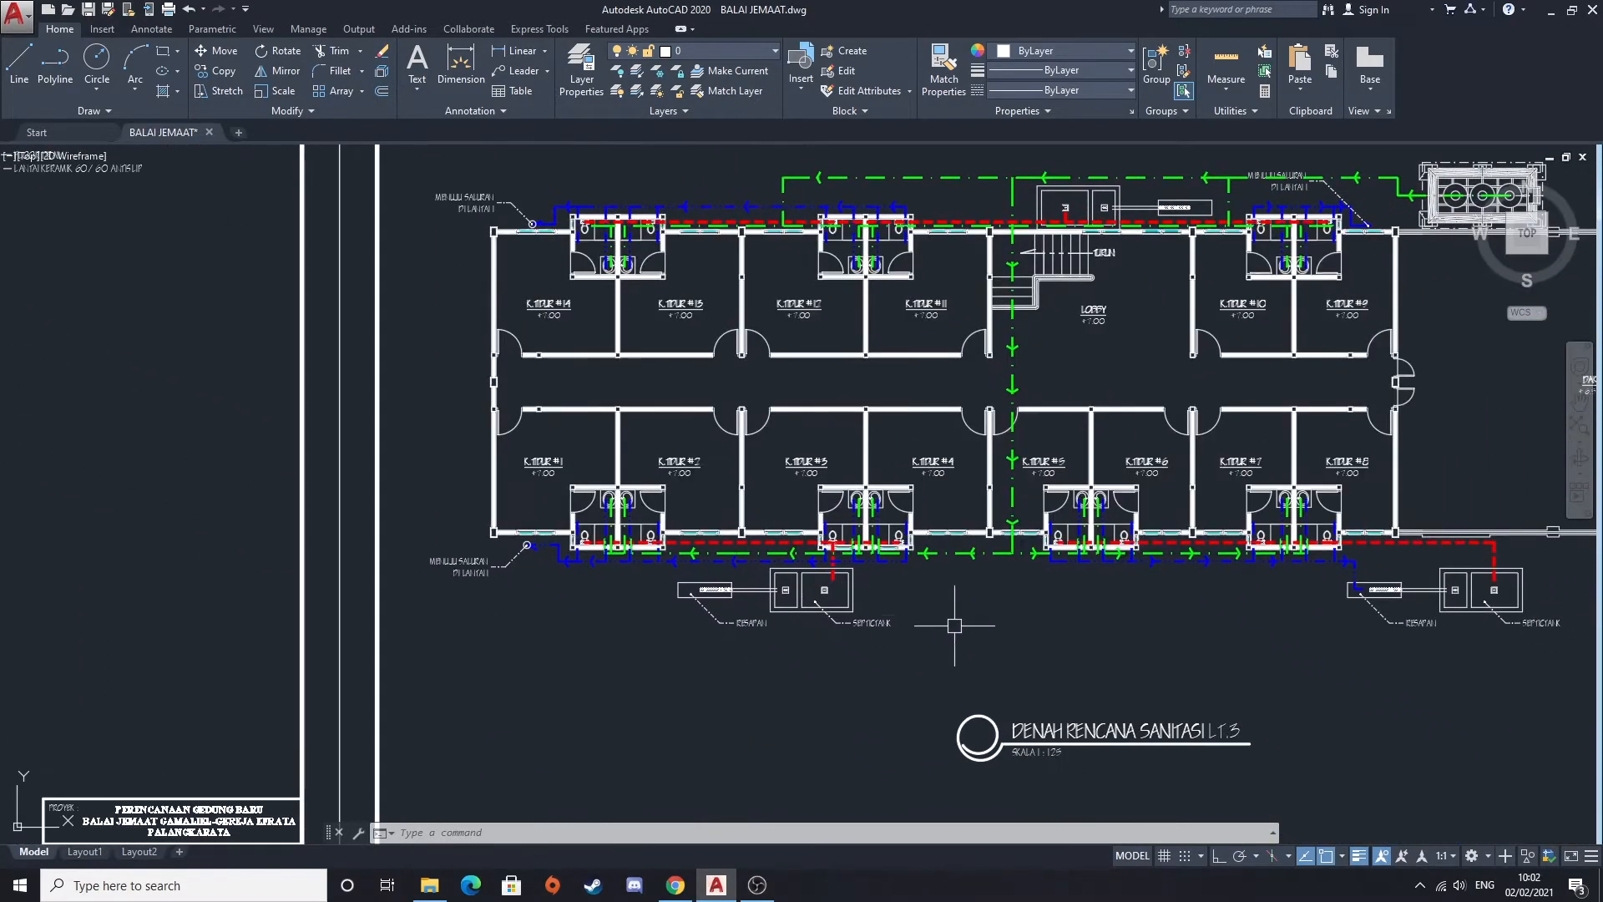
{"action": "middle_click_drag", "start_coordinate": [1008, 652], "coordinate": [869, 589]}
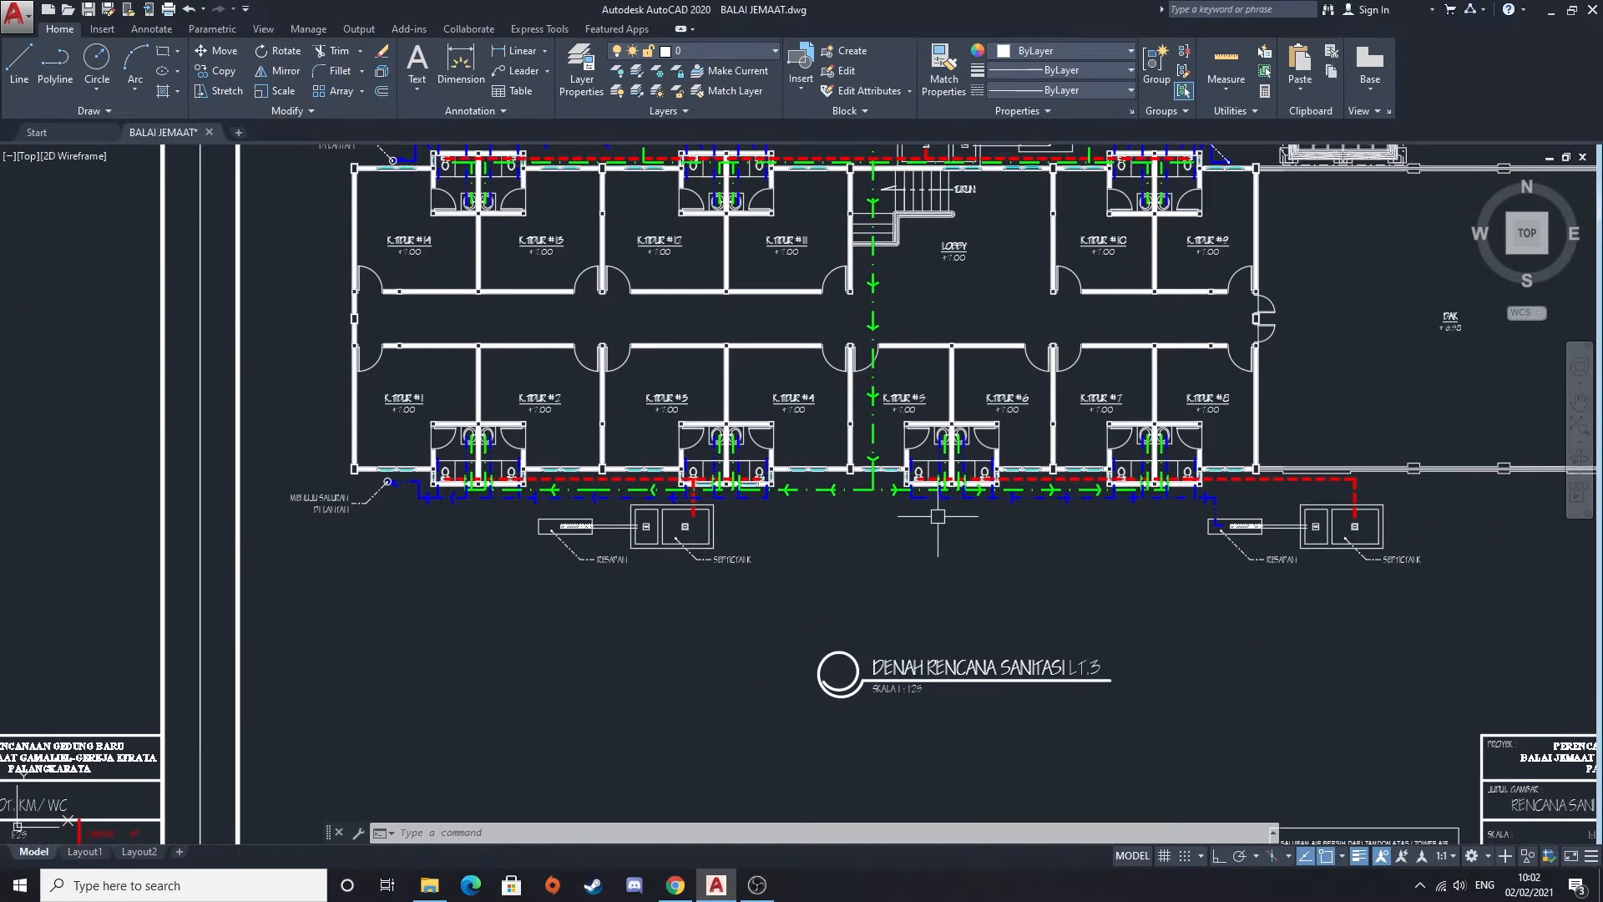
{"action": "scroll", "coordinate": [938, 516], "scroll_direction": "down", "scroll_amount": 2}
{"action": "scroll", "coordinate": [843, 482], "scroll_direction": "up", "scroll_amount": 2}
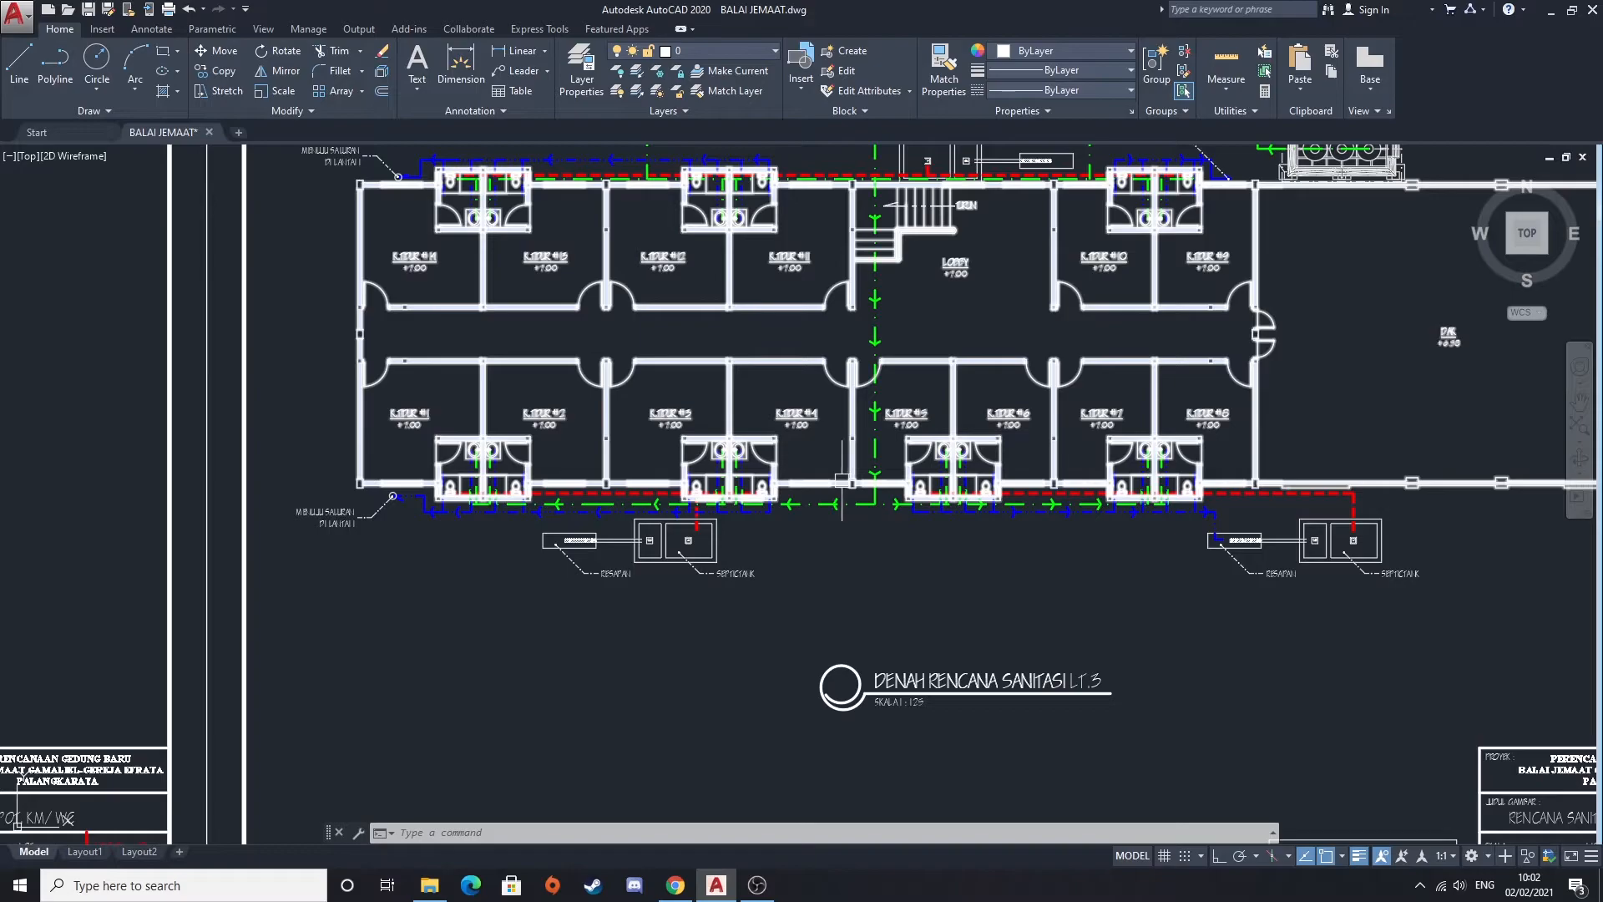
{"action": "scroll", "coordinate": [900, 457], "scroll_direction": "down", "scroll_amount": 2}
{"action": "scroll", "coordinate": [634, 492], "scroll_direction": "up", "scroll_amount": 1}
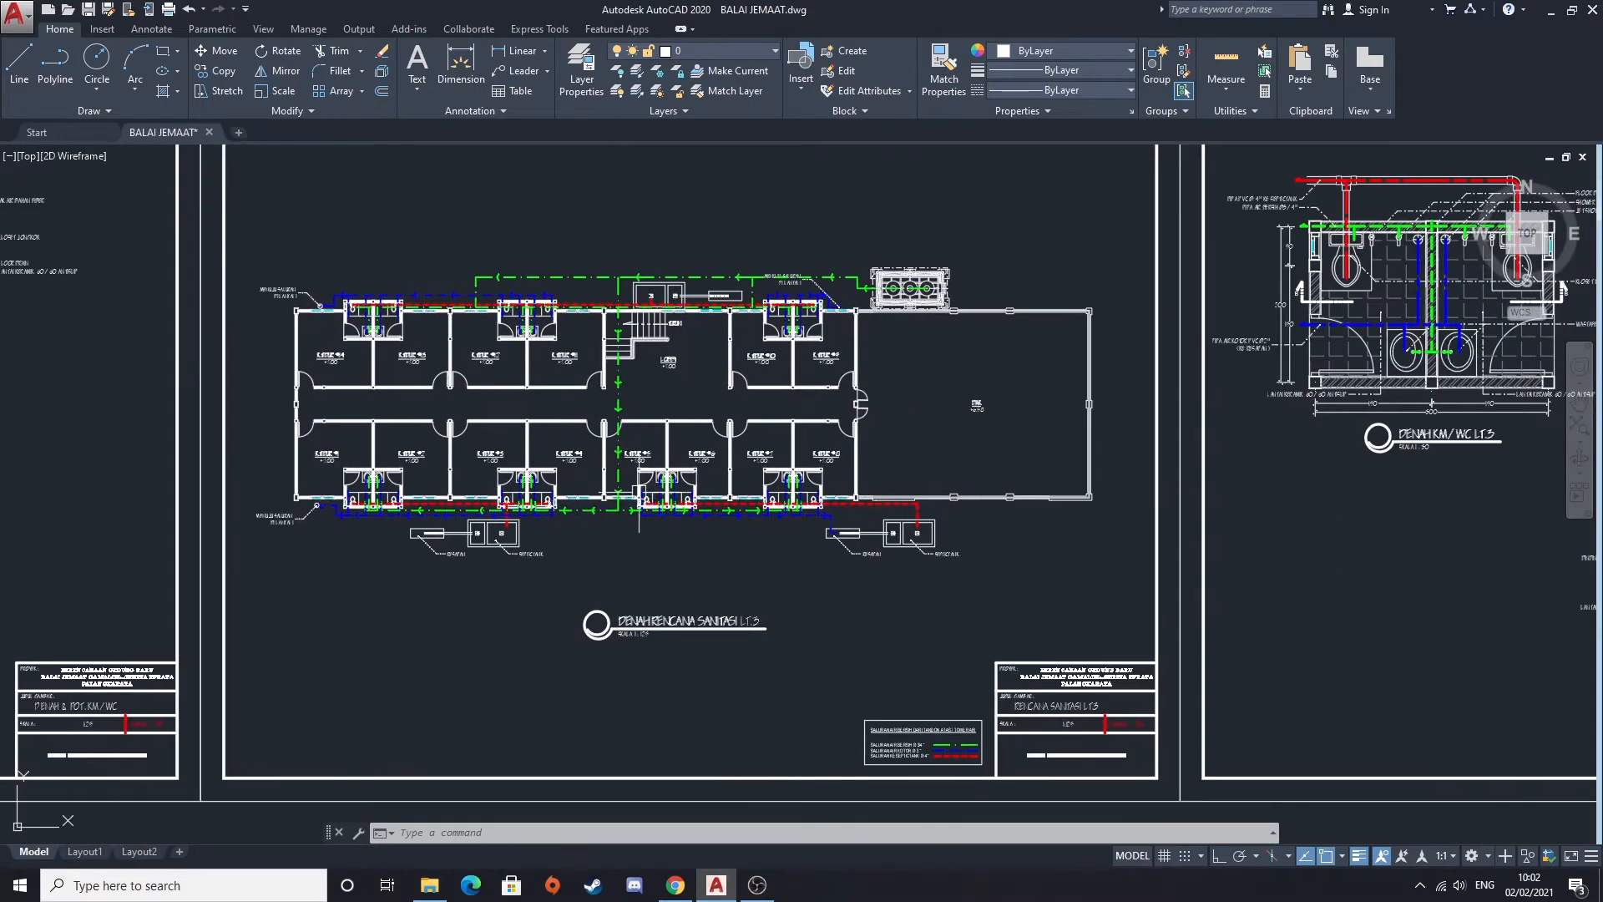
{"action": "scroll", "coordinate": [609, 501], "scroll_direction": "up", "scroll_amount": 1}
Review the DENAH KM/WC LT.3 bathroom plan and the POT. B section on the following sheet
{"action": "middle_click_drag", "start_coordinate": [1065, 478], "coordinate": [454, 535]}
{"action": "mouse_move", "coordinate": [1030, 513]}
{"action": "middle_mouse_down"}
{"action": "mouse_move", "coordinate": [750, 669]}
{"action": "mouse_move", "coordinate": [479, 567]}
{"action": "middle_mouse_up"}
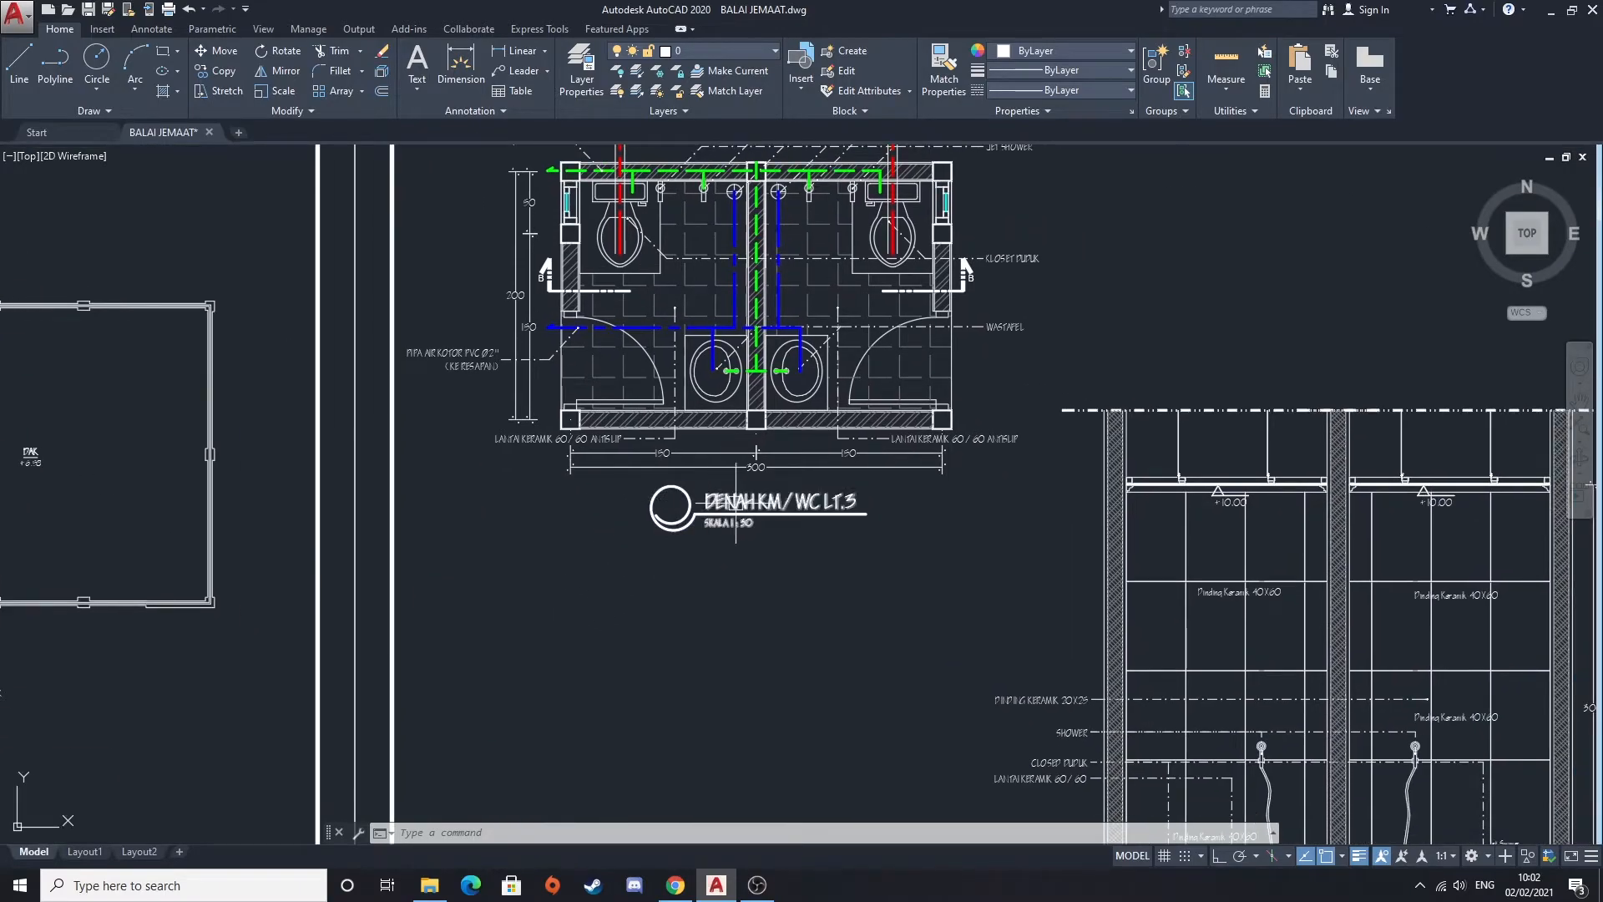
{"action": "scroll", "coordinate": [736, 501], "scroll_direction": "down", "scroll_amount": 2}
{"action": "middle_click_drag", "start_coordinate": [906, 601], "coordinate": [589, 530]}
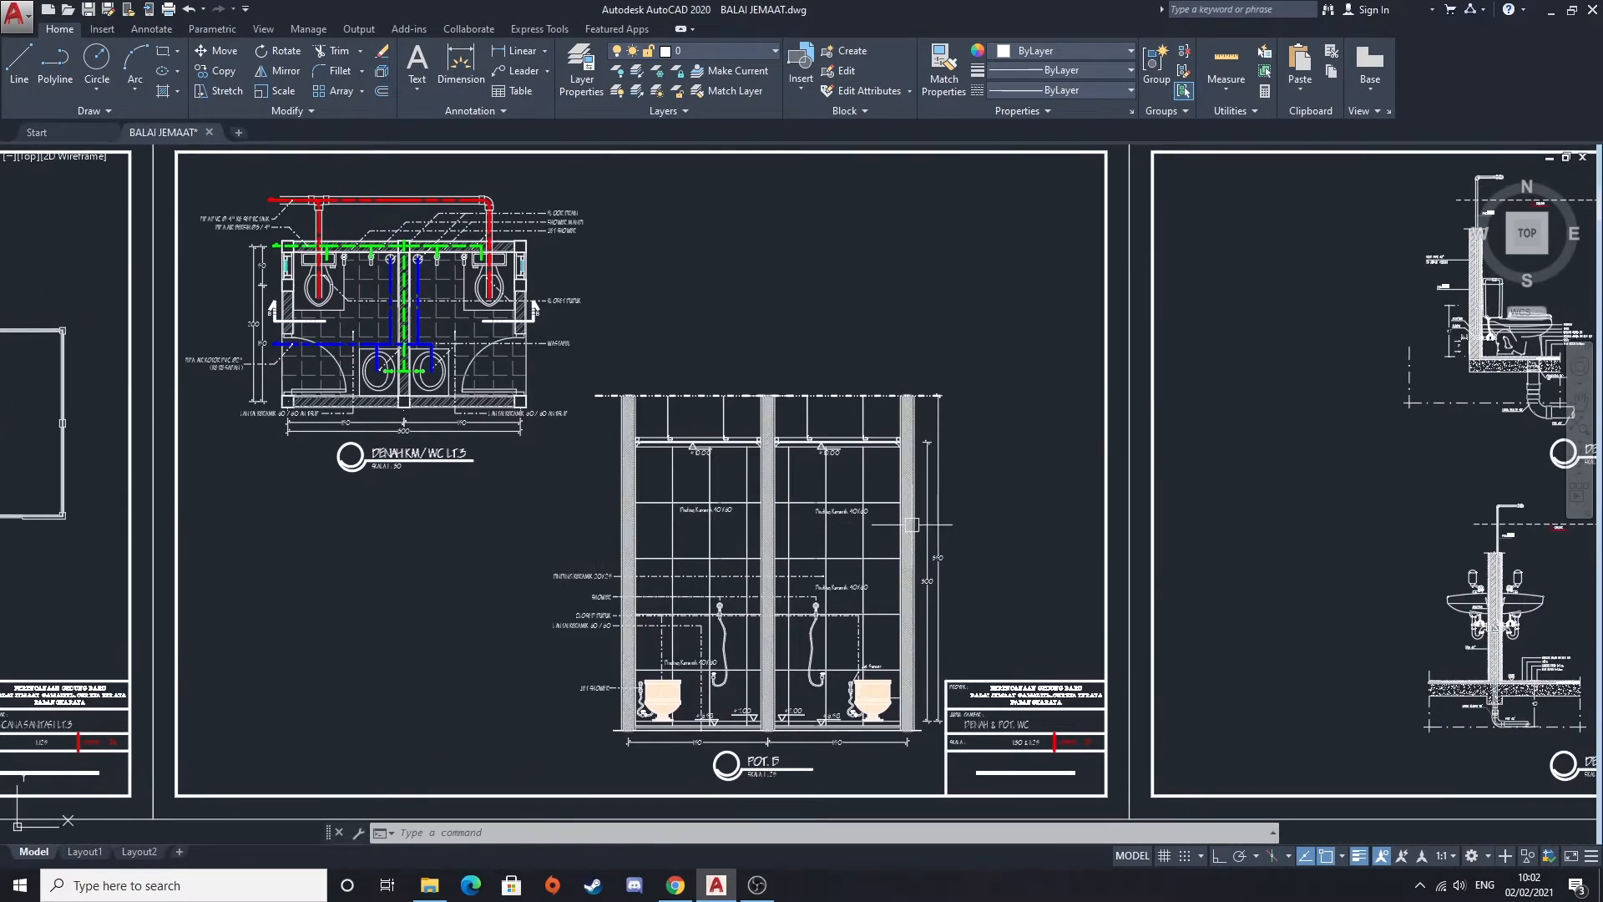
{"action": "middle_click_drag", "start_coordinate": [902, 522], "coordinate": [644, 508]}
{"action": "middle_click_drag", "start_coordinate": [1020, 498], "coordinate": [841, 487]}
Examine the DETAIL KLOSET DUDUK drawing, reading its pipe fittings, wall and floor layers and the closet connector
{"action": "scroll", "coordinate": [1119, 334], "scroll_direction": "up", "scroll_amount": 3}
{"action": "middle_click_drag", "start_coordinate": [1119, 334], "coordinate": [744, 493]}
{"action": "scroll", "coordinate": [743, 467], "scroll_direction": "up", "scroll_amount": 3}
{"action": "scroll", "coordinate": [753, 431], "scroll_direction": "down", "scroll_amount": 2}
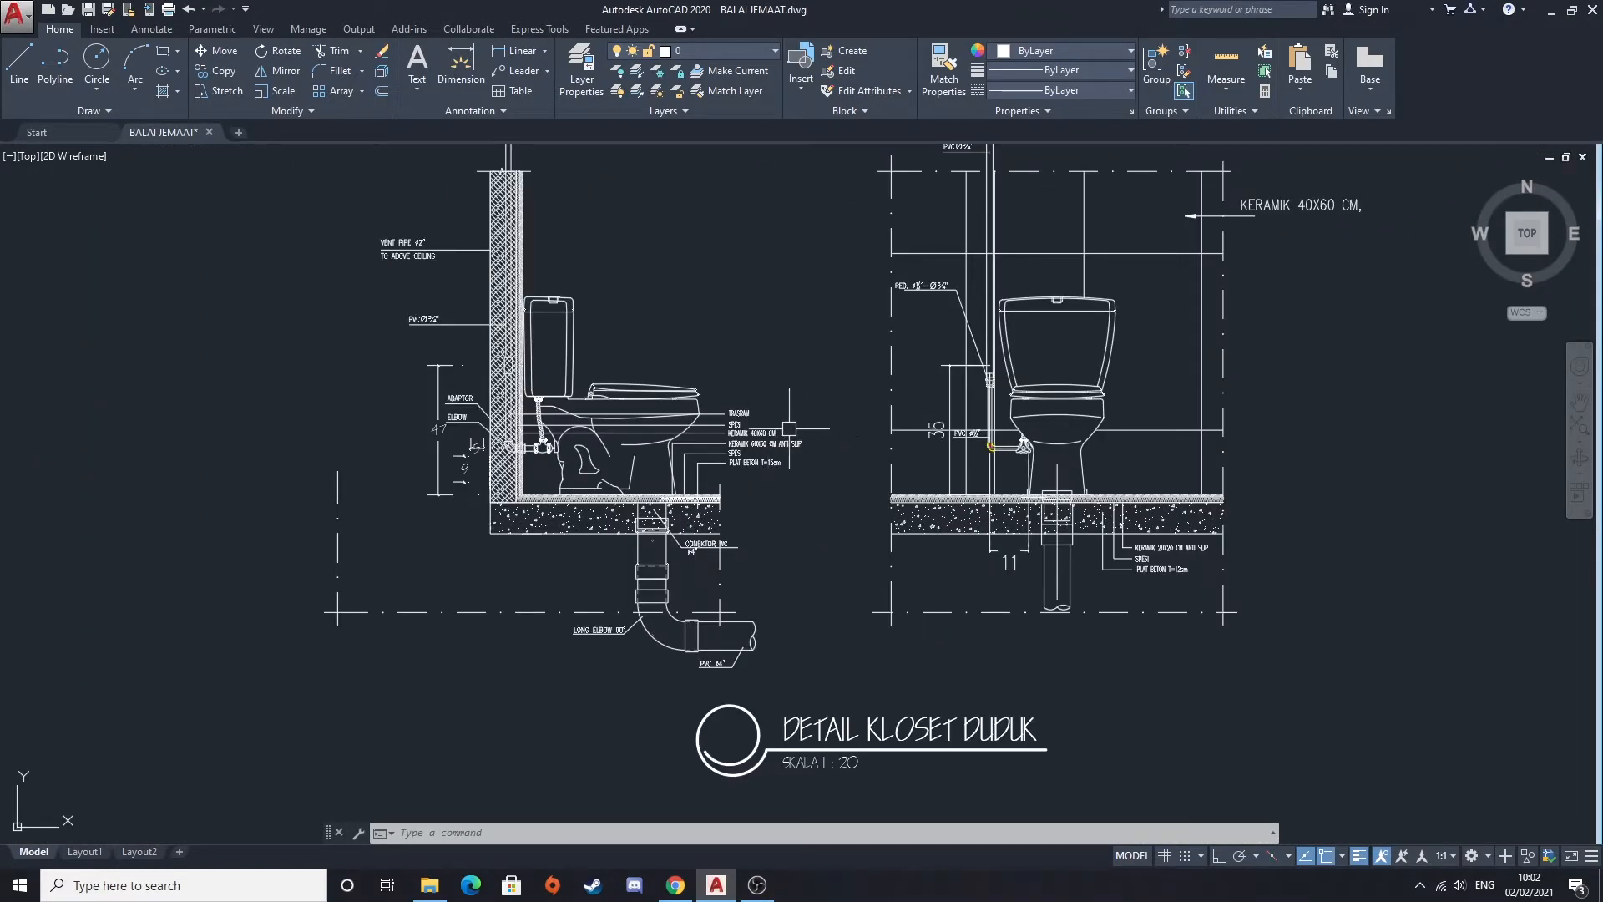
{"action": "scroll", "coordinate": [423, 288], "scroll_direction": "up", "scroll_amount": 2}
{"action": "scroll", "coordinate": [381, 252], "scroll_direction": "up", "scroll_amount": 2}
{"action": "middle_click_drag", "start_coordinate": [496, 468], "coordinate": [483, 340]}
{"action": "middle_click_drag", "start_coordinate": [547, 520], "coordinate": [437, 392]}
{"action": "scroll", "coordinate": [437, 392], "scroll_direction": "down", "scroll_amount": 6}
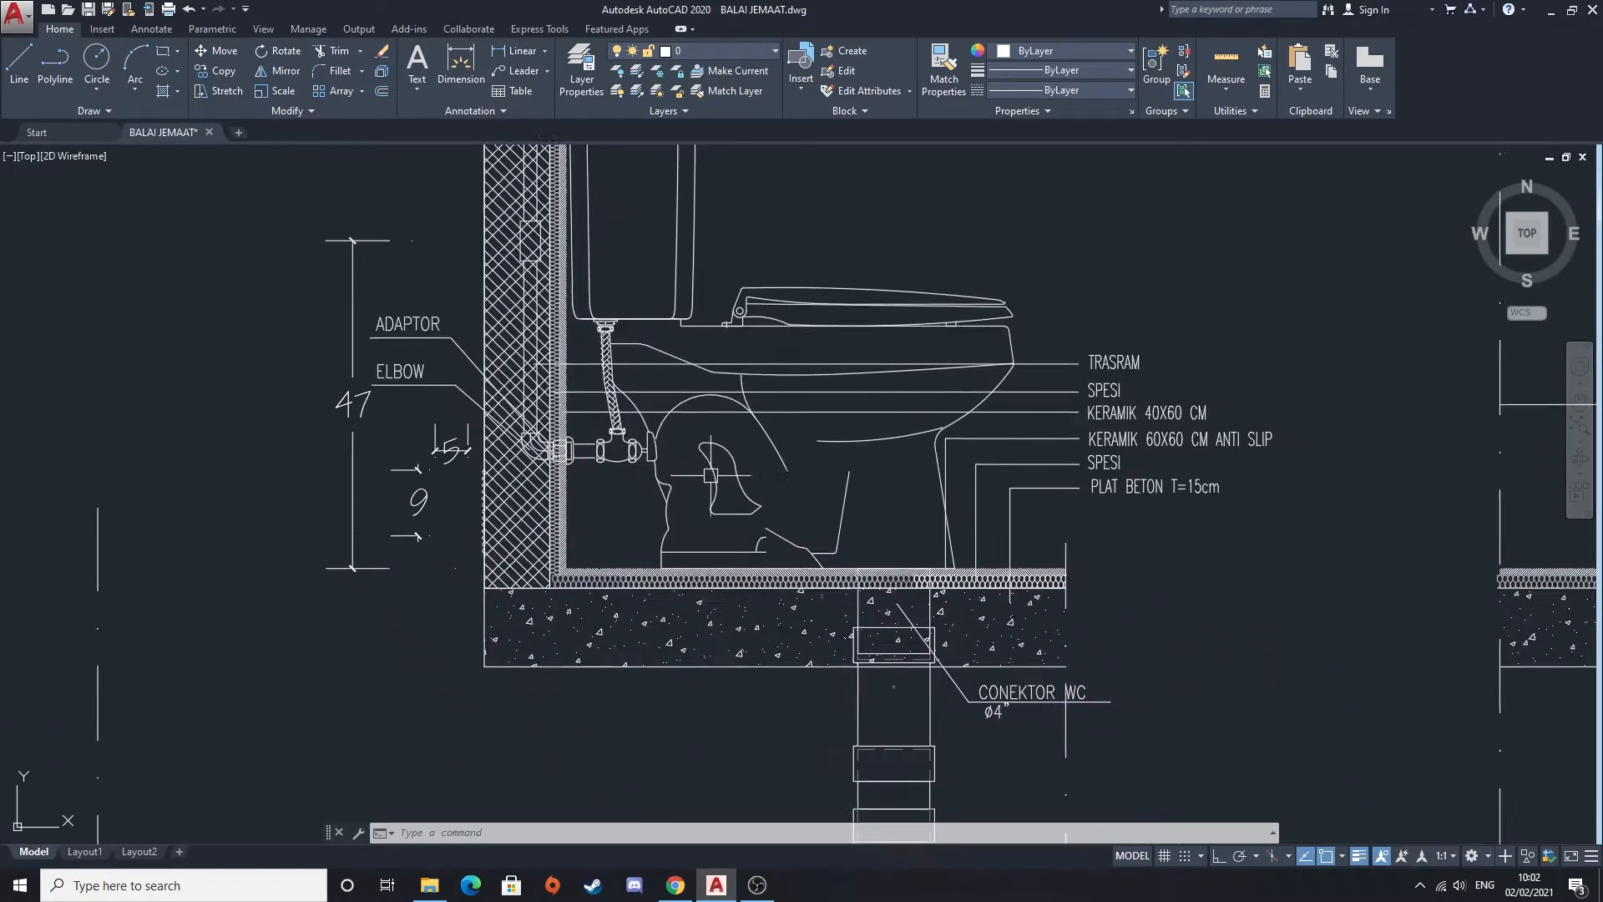
{"action": "middle_click_drag", "start_coordinate": [817, 543], "coordinate": [985, 442]}
Locate the water tower sheet and read the notes on the fiberglass tanks, filler pipes, ladder and bolted steel angle frame
{"action": "scroll", "coordinate": [869, 458], "scroll_direction": "down", "scroll_amount": 6}
{"action": "middle_click_drag", "start_coordinate": [536, 537], "coordinate": [789, 518]}
{"action": "scroll", "coordinate": [372, 506], "scroll_direction": "up", "scroll_amount": 3}
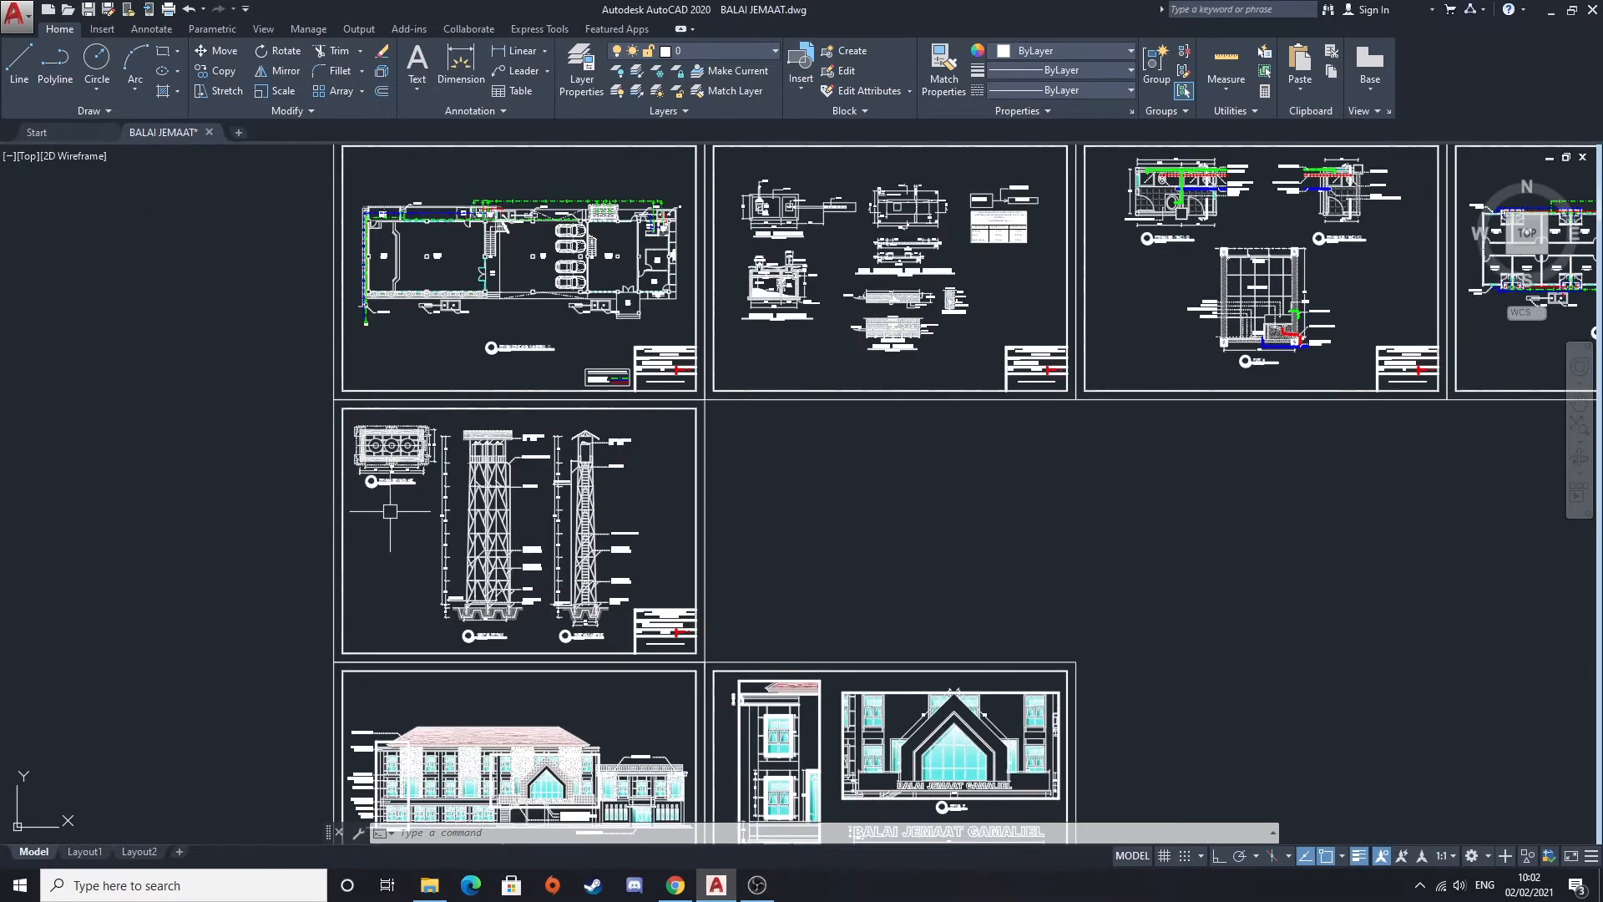
{"action": "scroll", "coordinate": [394, 511], "scroll_direction": "up", "scroll_amount": 2}
{"action": "scroll", "coordinate": [402, 470], "scroll_direction": "up", "scroll_amount": 2}
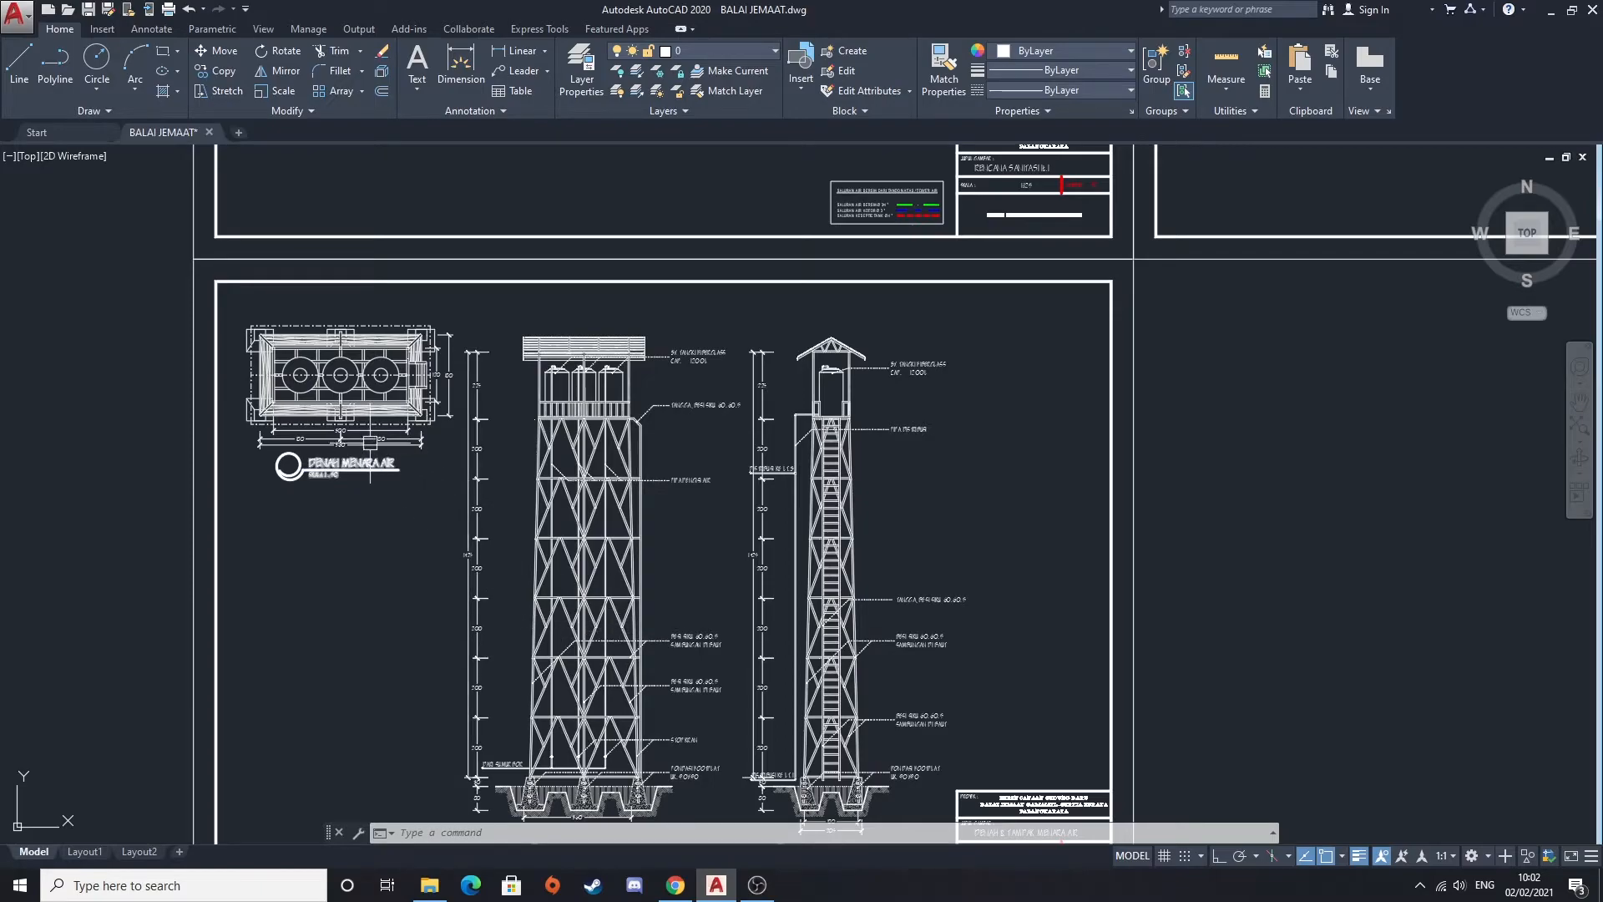
{"action": "scroll", "coordinate": [695, 379], "scroll_direction": "up", "scroll_amount": 4}
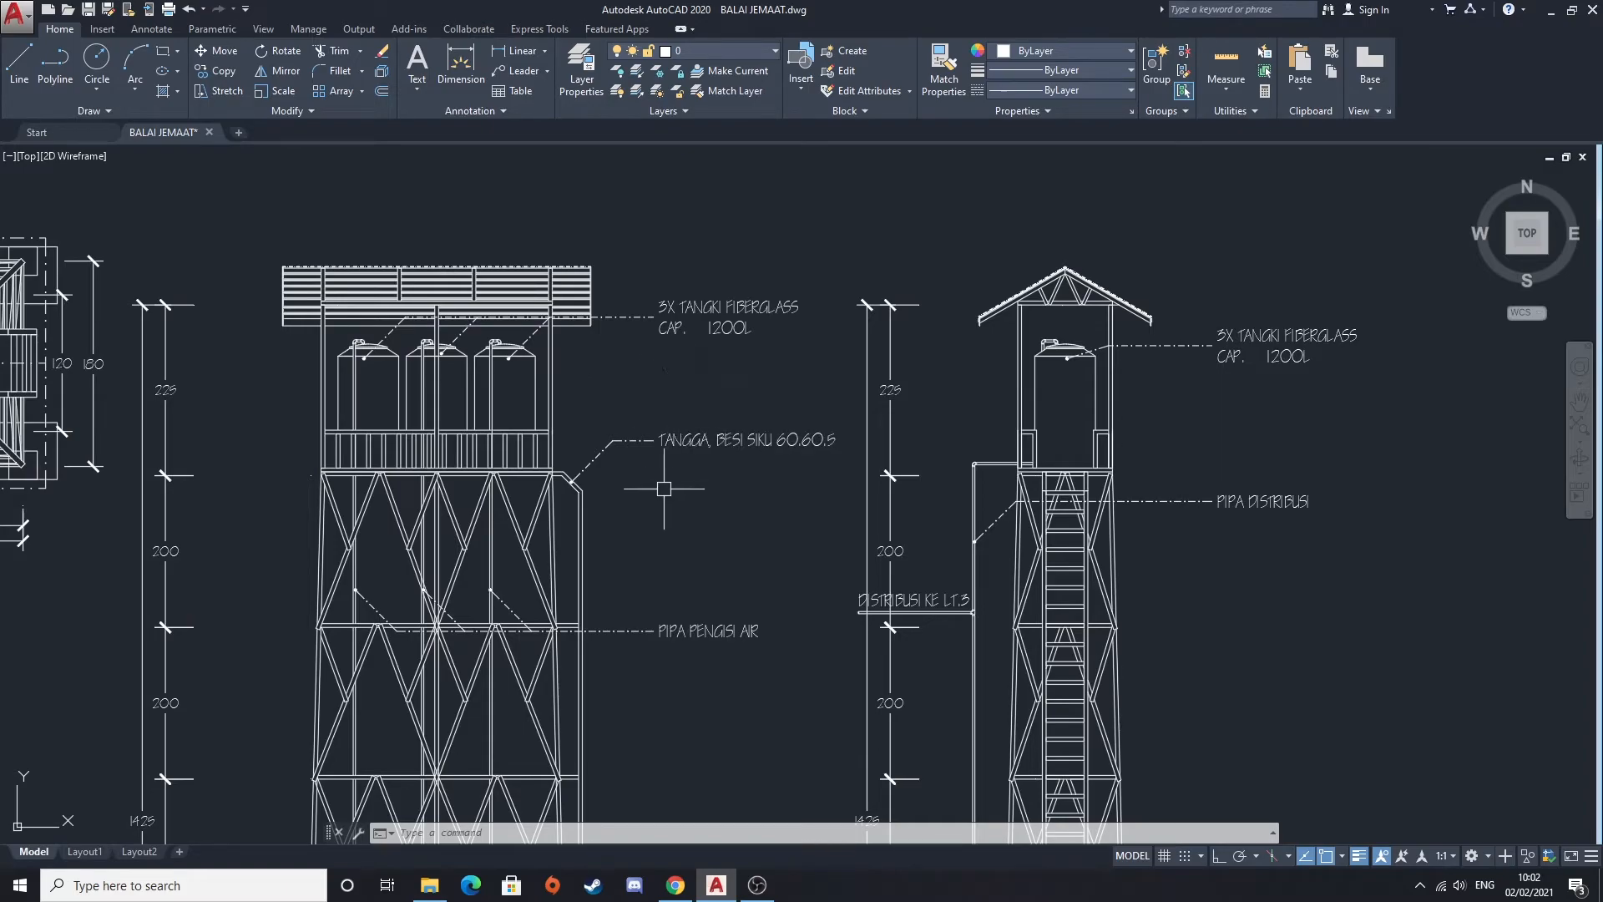
{"action": "scroll", "coordinate": [663, 519], "scroll_direction": "down", "scroll_amount": 3}
{"action": "scroll", "coordinate": [676, 442], "scroll_direction": "up", "scroll_amount": 2}
{"action": "scroll", "coordinate": [867, 569], "scroll_direction": "up", "scroll_amount": 4}
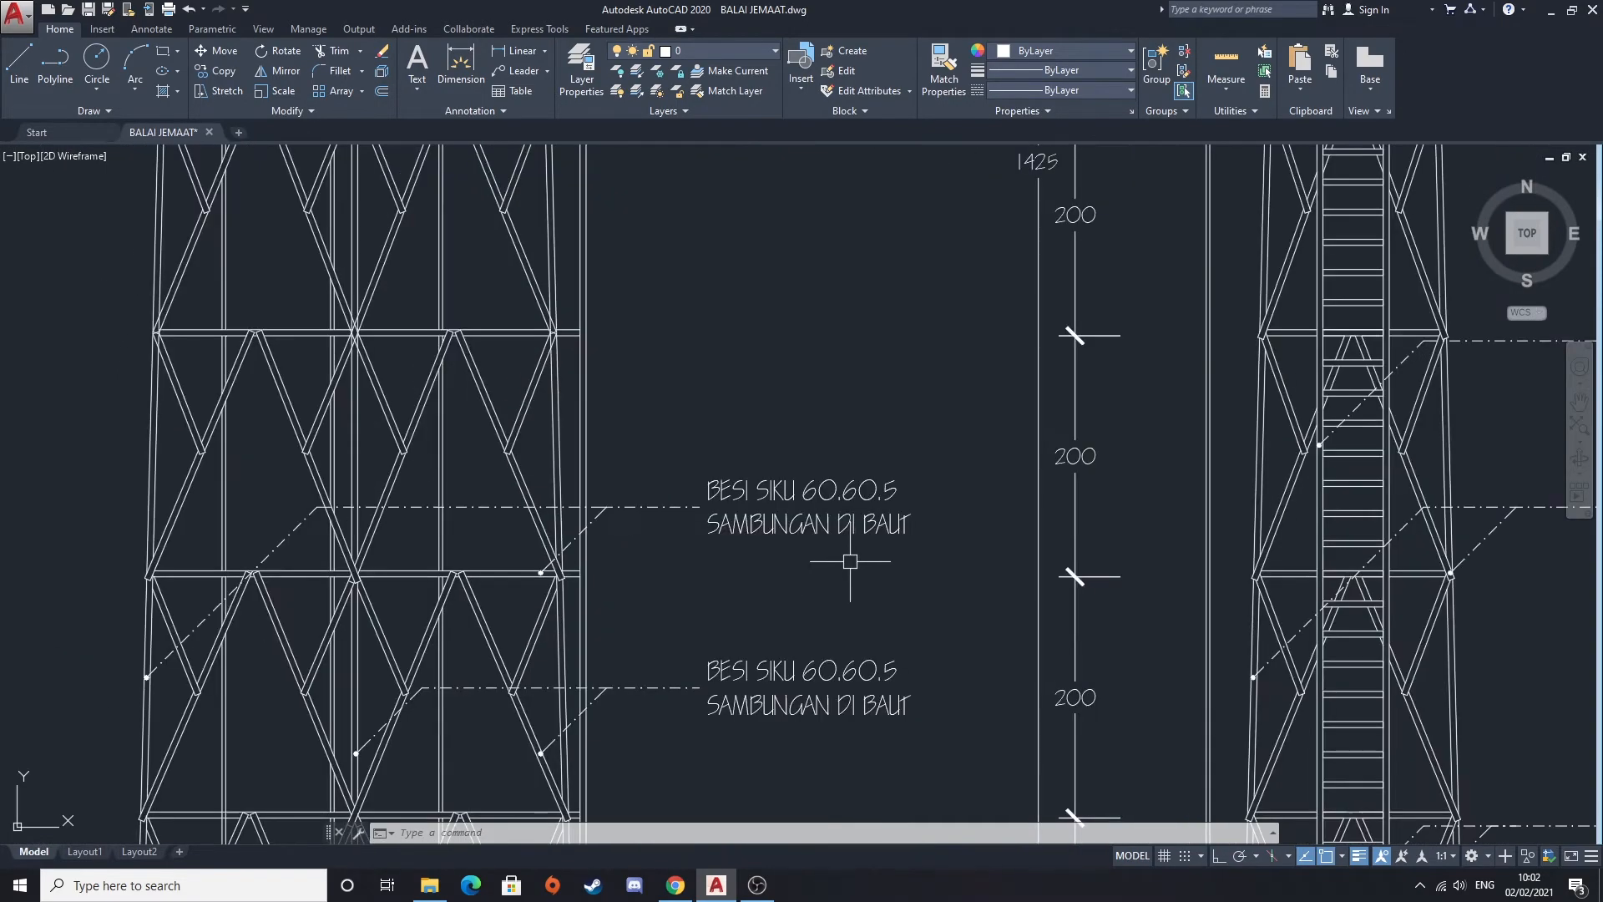
{"action": "scroll", "coordinate": [554, 535], "scroll_direction": "down", "scroll_amount": 7}
{"action": "middle_click_drag", "start_coordinate": [460, 467], "coordinate": [585, 472]}
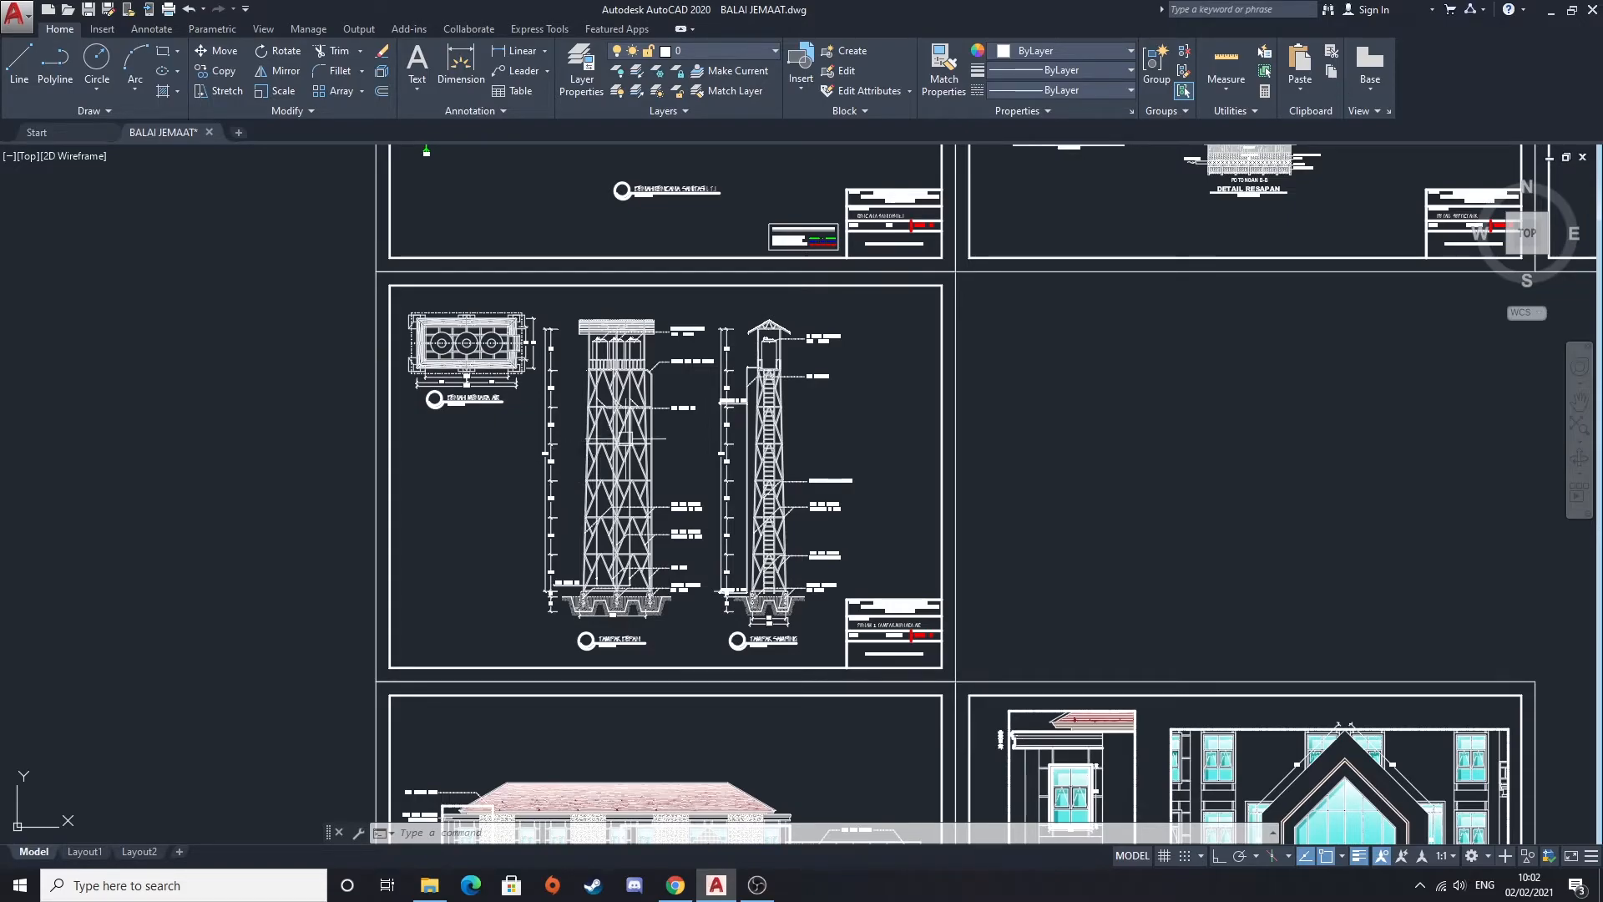
Check the water tower's height dimensions and footings on the TAMPAK DEPAN and TAMPAK SAMPING elevations
{"action": "middle_click_drag", "start_coordinate": [689, 464], "coordinate": [664, 296]}
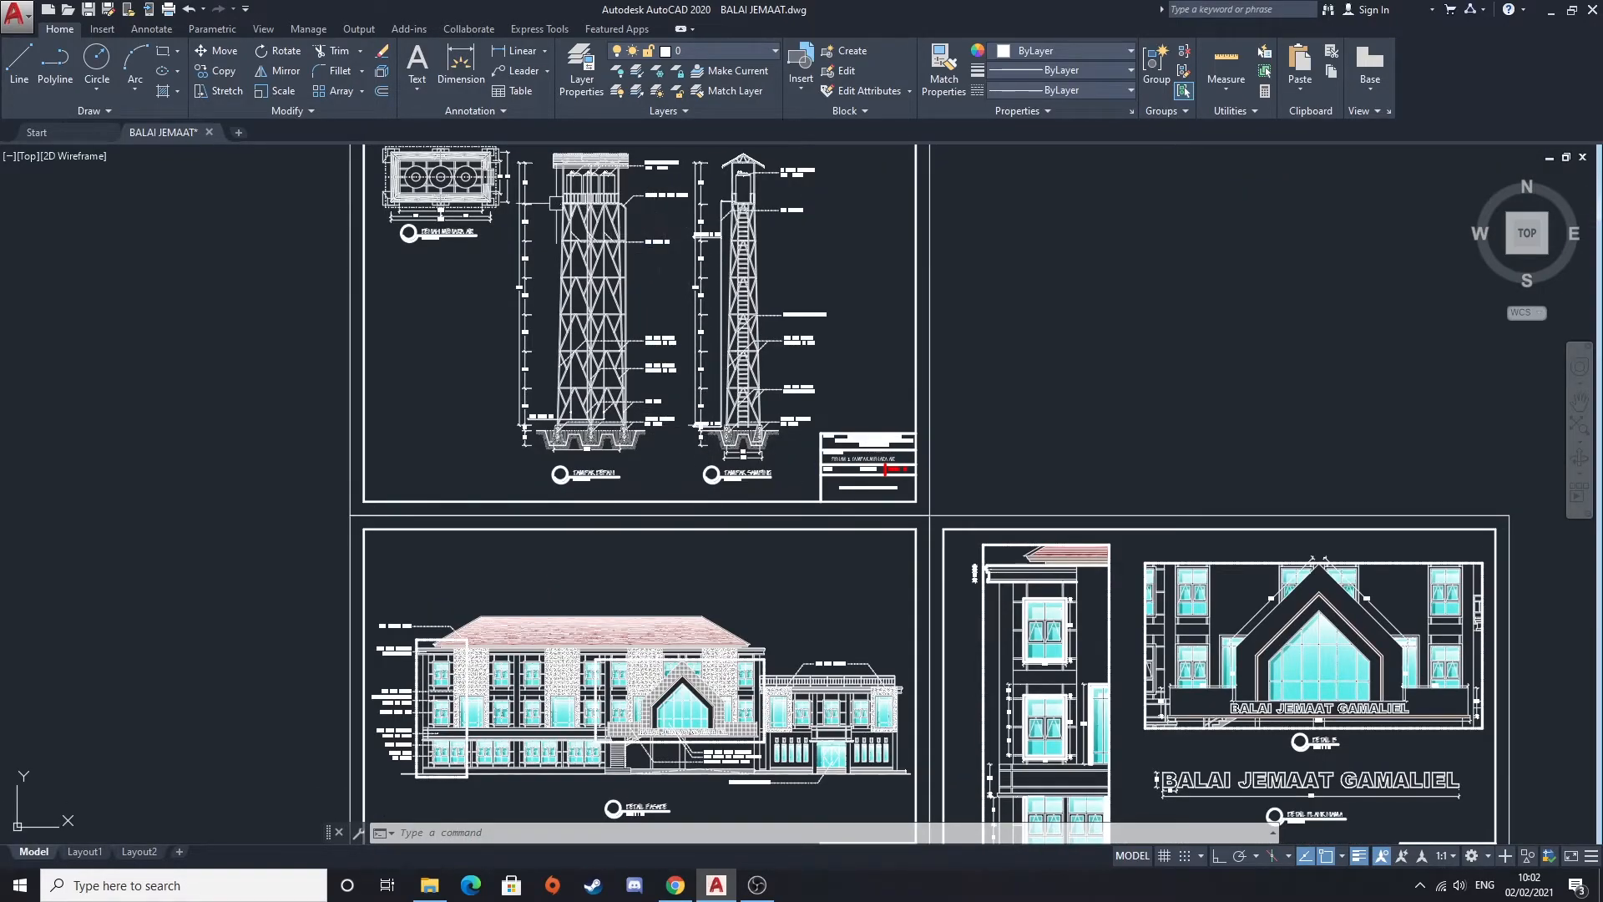
{"action": "scroll", "coordinate": [543, 288], "scroll_direction": "up", "scroll_amount": 2}
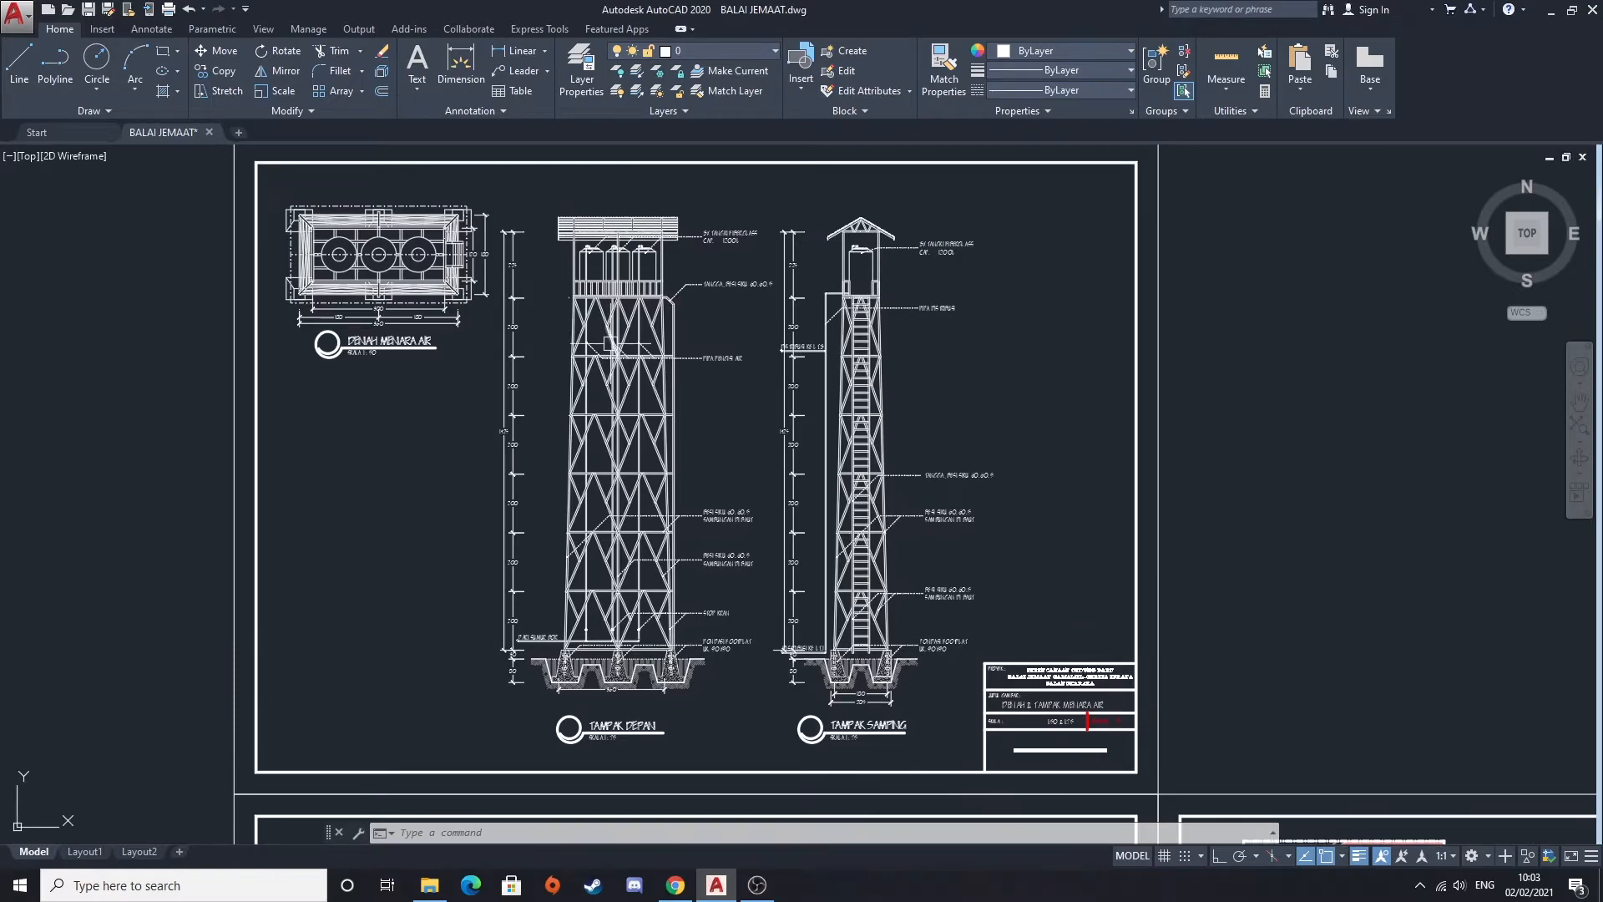
{"action": "middle_click_drag", "start_coordinate": [735, 433], "coordinate": [713, 355]}
{"action": "scroll", "coordinate": [461, 347], "scroll_direction": "up", "scroll_amount": 6}
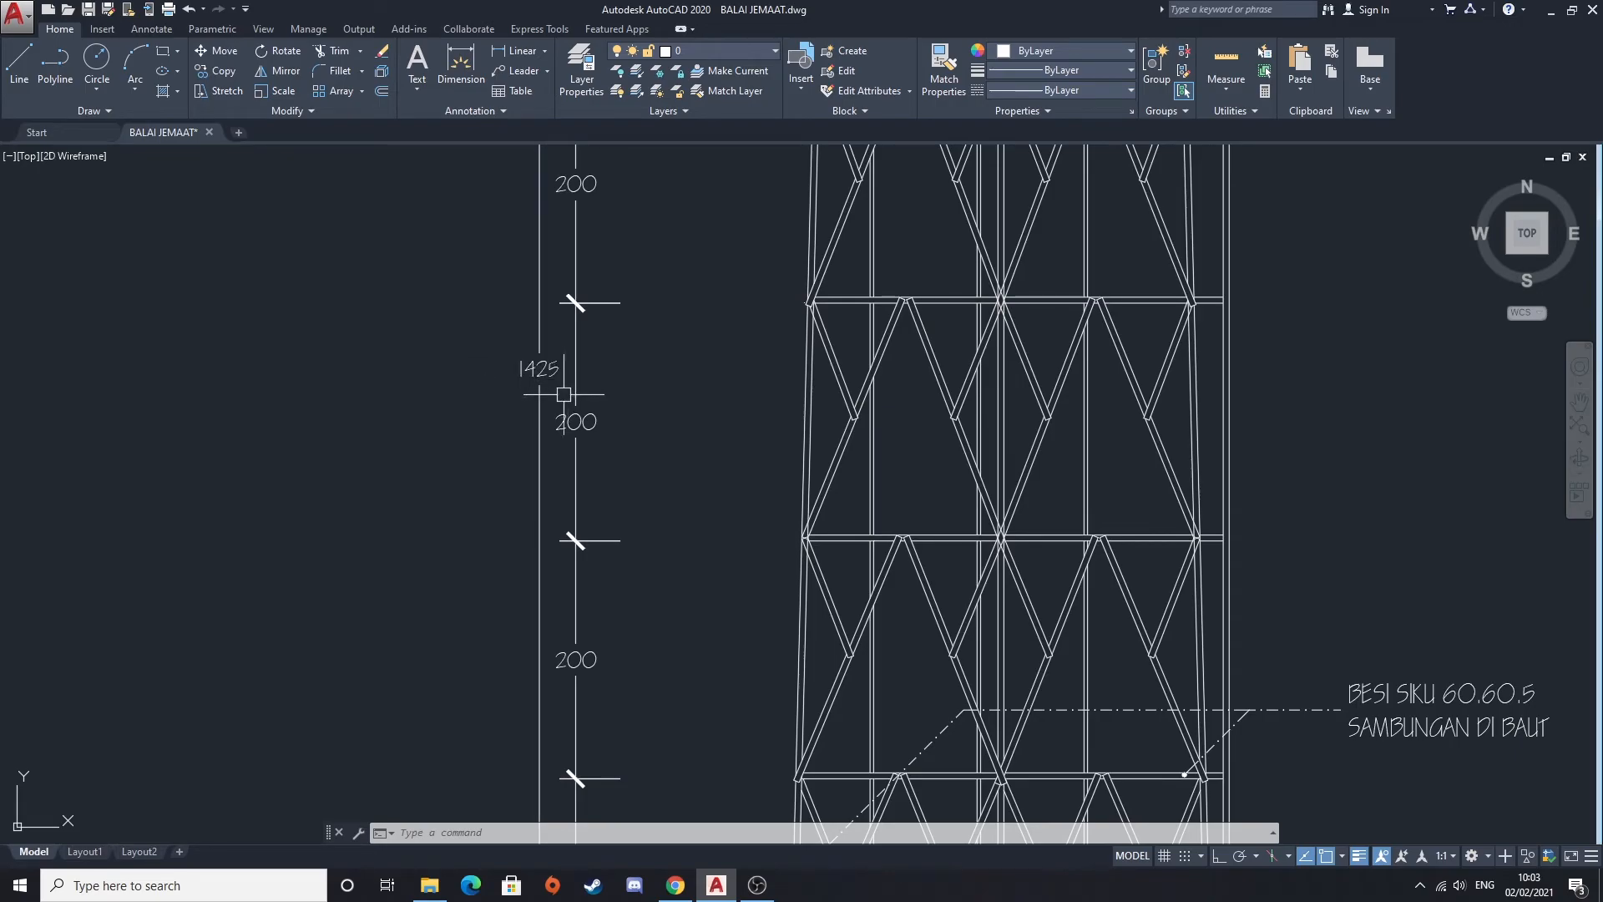
{"action": "scroll", "coordinate": [565, 392], "scroll_direction": "down", "scroll_amount": 4}
{"action": "middle_click_drag", "start_coordinate": [944, 740], "coordinate": [894, 539]}
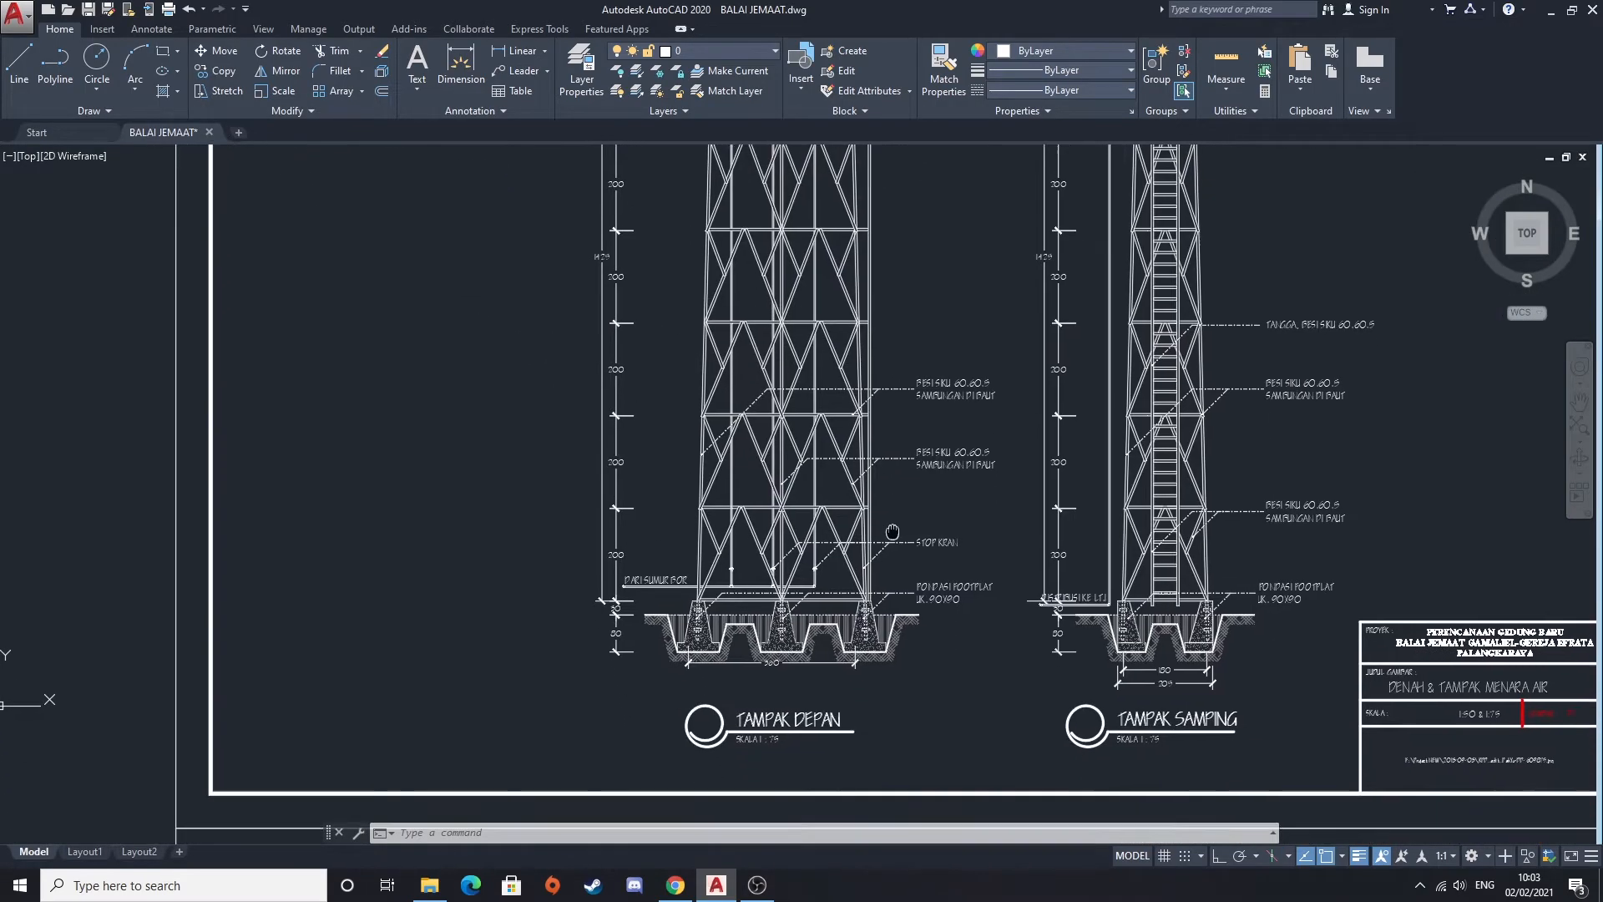
{"action": "scroll", "coordinate": [894, 539], "scroll_direction": "up", "scroll_amount": 4}
{"action": "scroll", "coordinate": [1095, 514], "scroll_direction": "down", "scroll_amount": 2}
{"action": "scroll", "coordinate": [1095, 513], "scroll_direction": "down", "scroll_amount": 6}
{"action": "scroll", "coordinate": [651, 251], "scroll_direction": "up", "scroll_amount": 2}
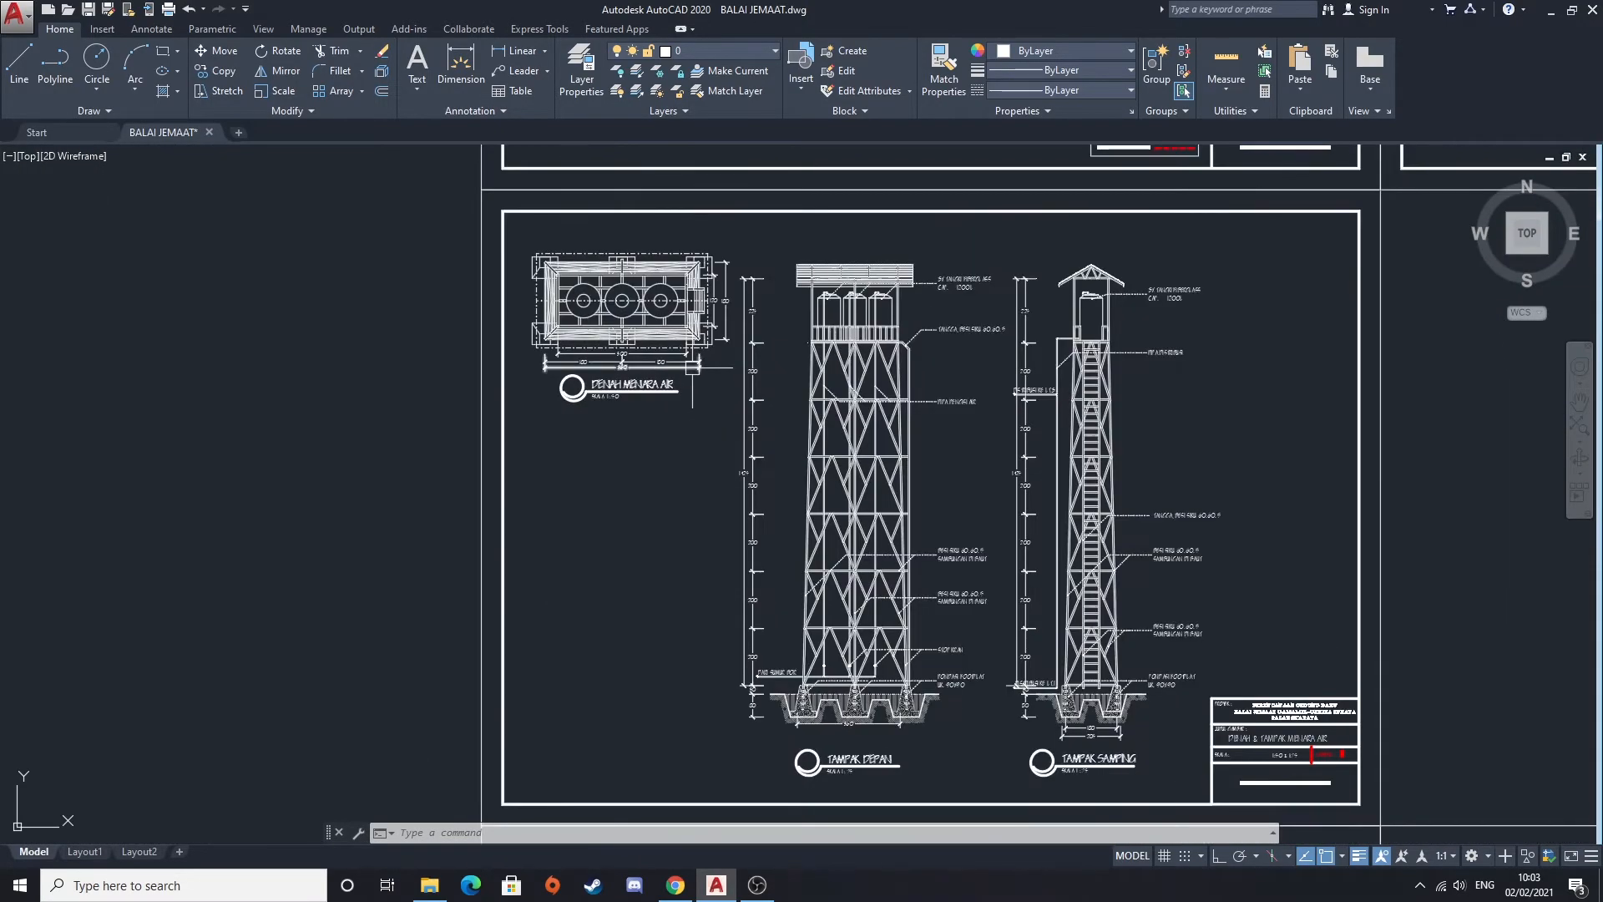
Look closely at the DENAH MENARA AIR plan and the adjoining tower elevations
{"action": "scroll", "coordinate": [651, 392], "scroll_direction": "up", "scroll_amount": 2}
{"action": "scroll", "coordinate": [756, 501], "scroll_direction": "up", "scroll_amount": 1}
{"action": "mouse_move", "coordinate": [785, 600]}
{"action": "middle_mouse_down"}
{"action": "mouse_move", "coordinate": [627, 383]}
{"action": "mouse_move", "coordinate": [501, 309]}
{"action": "middle_mouse_up"}
{"action": "scroll", "coordinate": [841, 486], "scroll_direction": "up", "scroll_amount": 3}
{"action": "middle_click_drag", "start_coordinate": [841, 486], "coordinate": [648, 450]}
Go to the DETAIL FASADE elevation and read the material notes for its roof, stone cladding, concrete trims, canopy, walls and window frames
{"action": "scroll", "coordinate": [648, 450], "scroll_direction": "down", "scroll_amount": 6}
{"action": "mouse_move", "coordinate": [788, 635]}
{"action": "middle_mouse_down"}
{"action": "mouse_move", "coordinate": [851, 552]}
{"action": "mouse_move", "coordinate": [851, 452]}
{"action": "middle_mouse_up"}
{"action": "scroll", "coordinate": [728, 460], "scroll_direction": "up", "scroll_amount": 4}
{"action": "middle_click_drag", "start_coordinate": [728, 459], "coordinate": [1028, 463]}
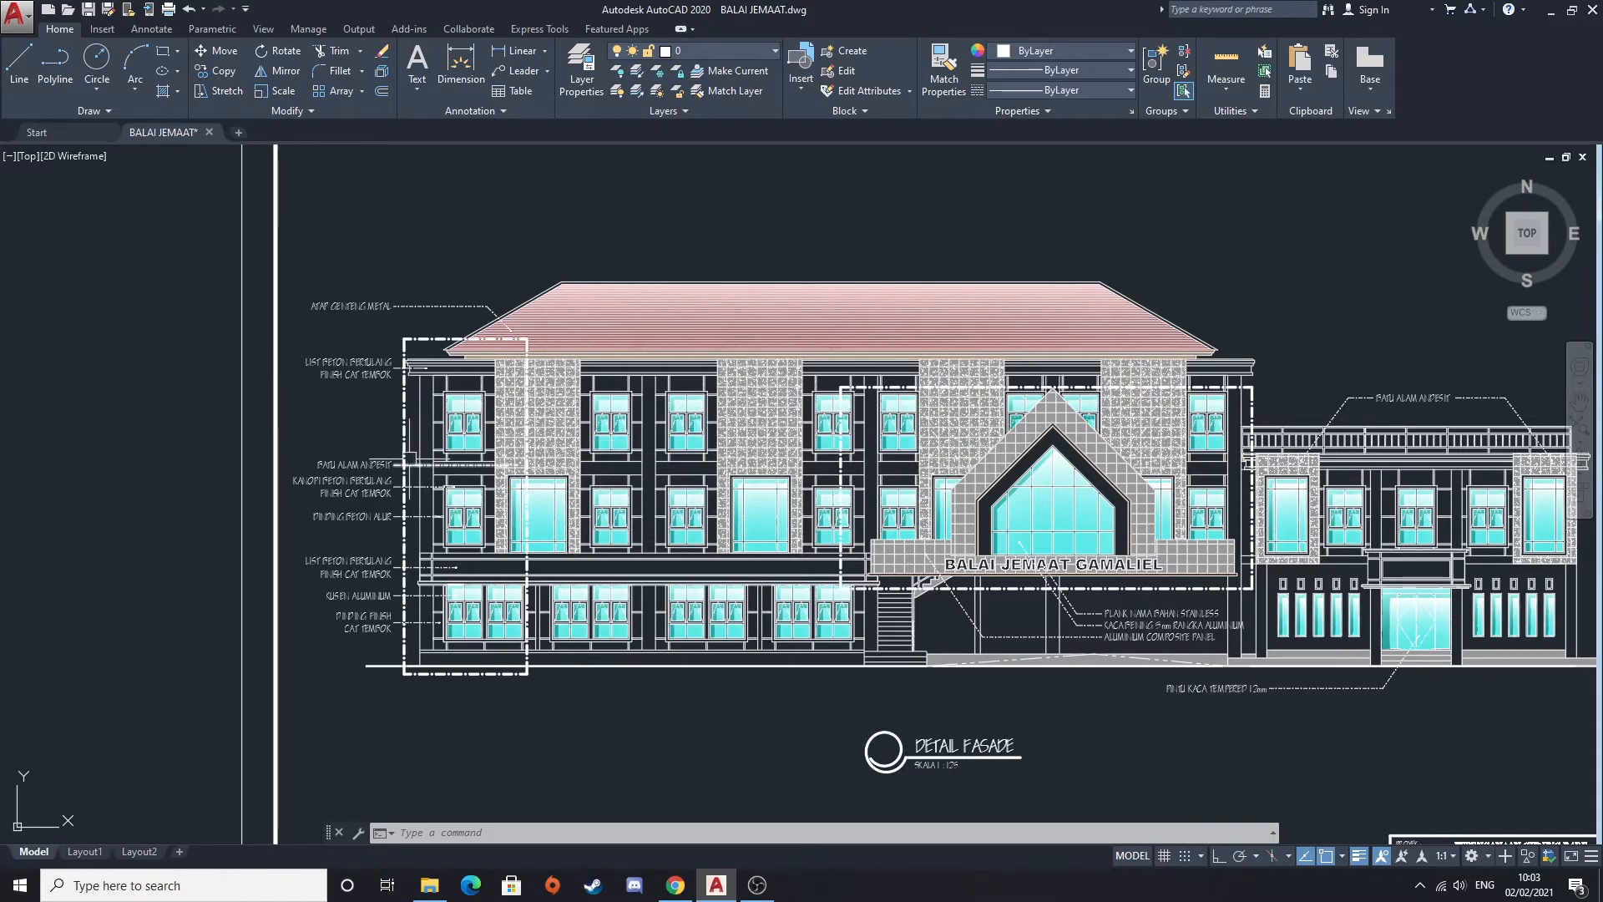
{"action": "scroll", "coordinate": [359, 467], "scroll_direction": "up", "scroll_amount": 2}
{"action": "middle_click_drag", "start_coordinate": [363, 423], "coordinate": [538, 466]}
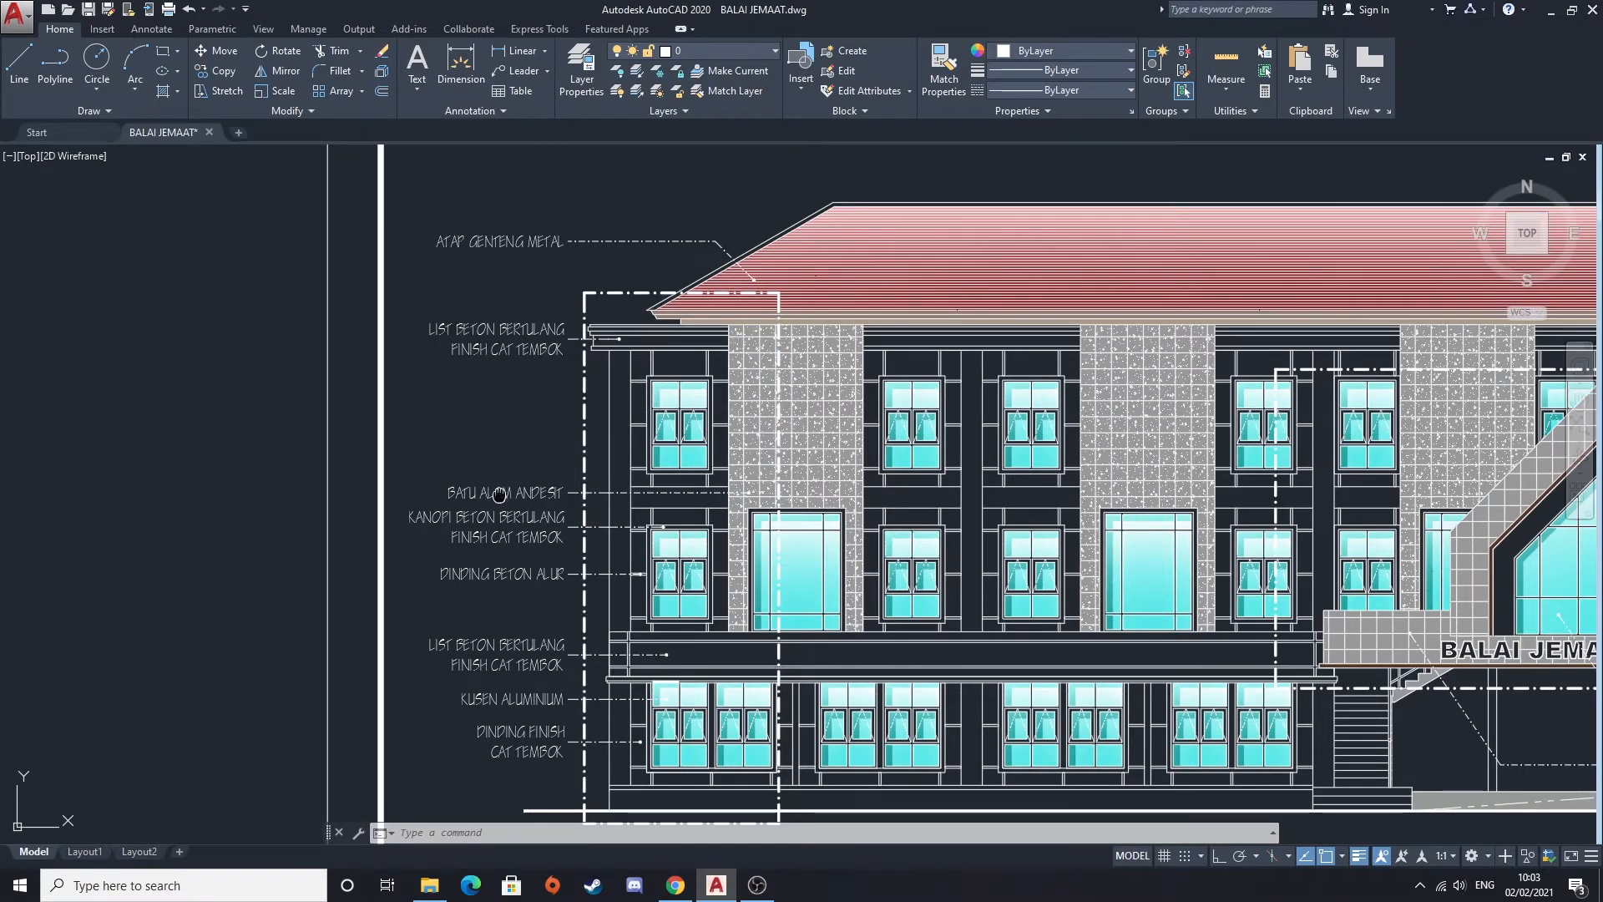
{"action": "scroll", "coordinate": [542, 484], "scroll_direction": "up", "scroll_amount": 2}
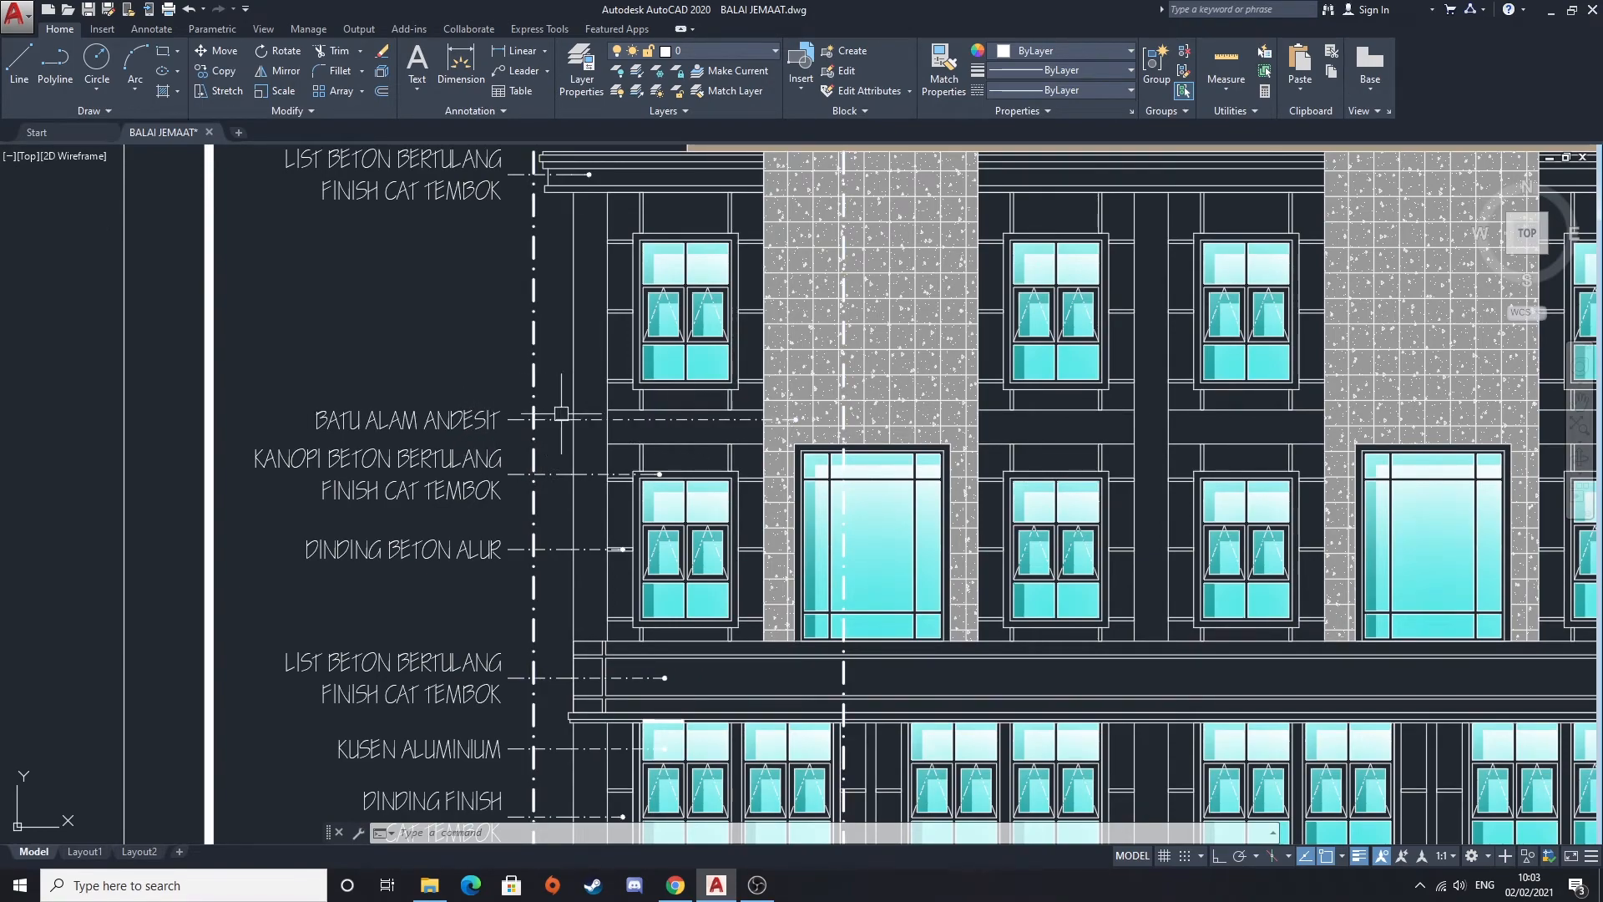
{"action": "middle_click_drag", "start_coordinate": [448, 508], "coordinate": [627, 483]}
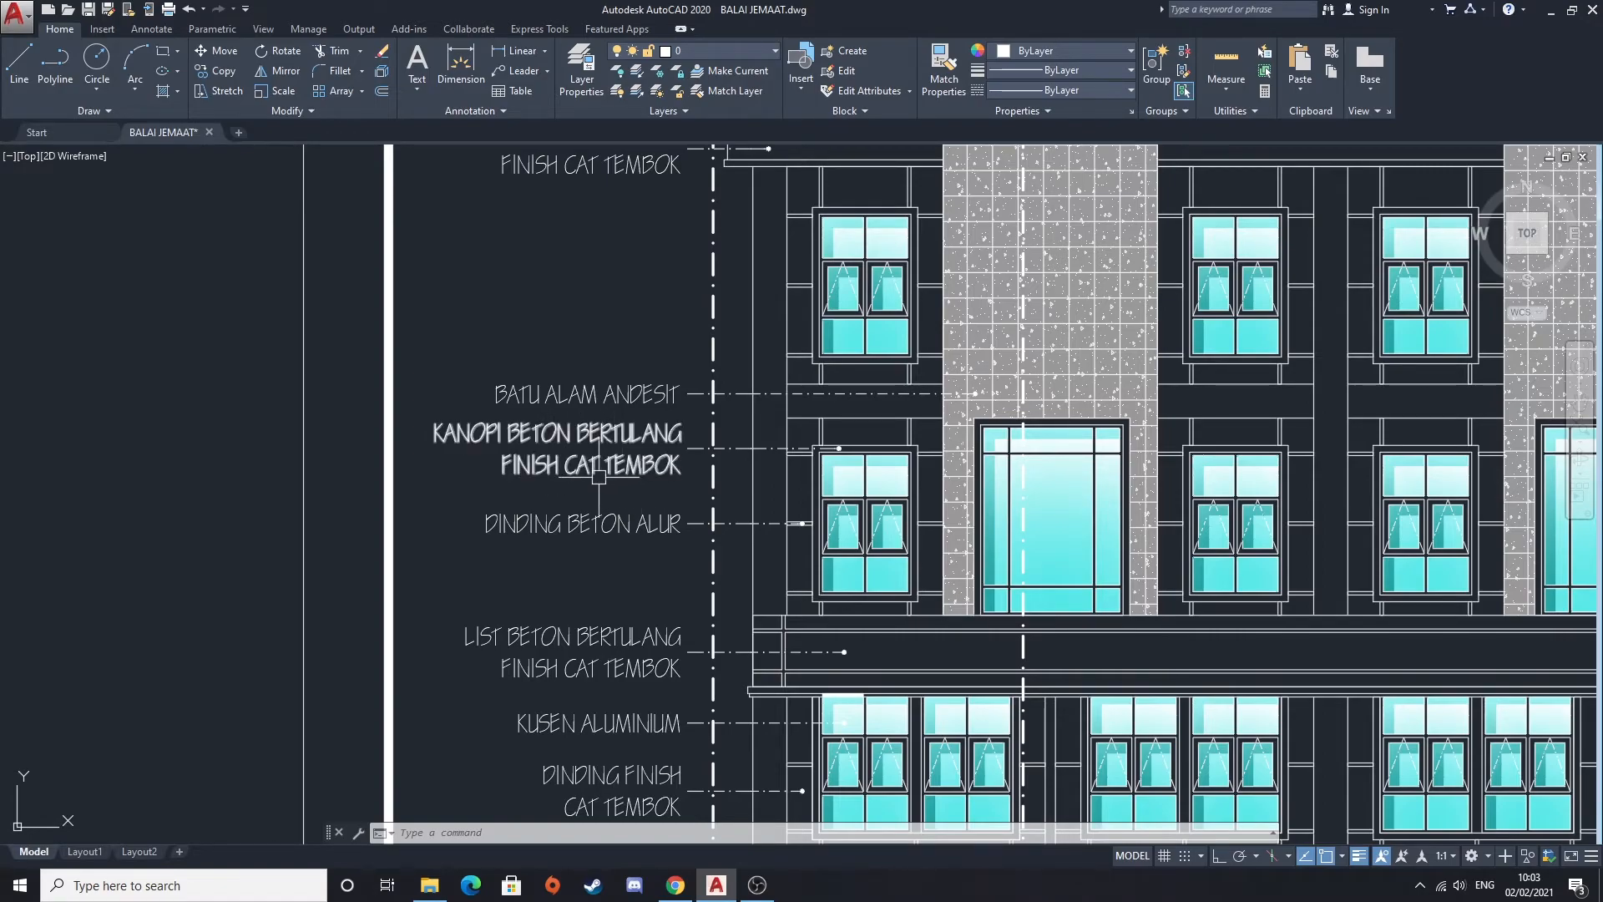
{"action": "middle_click_drag", "start_coordinate": [651, 595], "coordinate": [607, 469]}
Follow the facade to its far end and view the enlarged window bay and DETAIL B on the adjacent sheet
{"action": "scroll", "coordinate": [660, 523], "scroll_direction": "down", "scroll_amount": 4}
{"action": "mouse_move", "coordinate": [779, 501]}
{"action": "middle_mouse_down"}
{"action": "mouse_move", "coordinate": [598, 541]}
{"action": "mouse_move", "coordinate": [304, 533]}
{"action": "middle_mouse_up"}
{"action": "middle_click_drag", "start_coordinate": [883, 535], "coordinate": [368, 533]}
{"action": "scroll", "coordinate": [1019, 414], "scroll_direction": "down", "scroll_amount": 2}
{"action": "mouse_move", "coordinate": [1018, 414]}
{"action": "middle_mouse_down"}
{"action": "mouse_move", "coordinate": [845, 450]}
{"action": "mouse_move", "coordinate": [700, 432]}
{"action": "middle_mouse_up"}
{"action": "scroll", "coordinate": [738, 415], "scroll_direction": "up", "scroll_amount": 2}
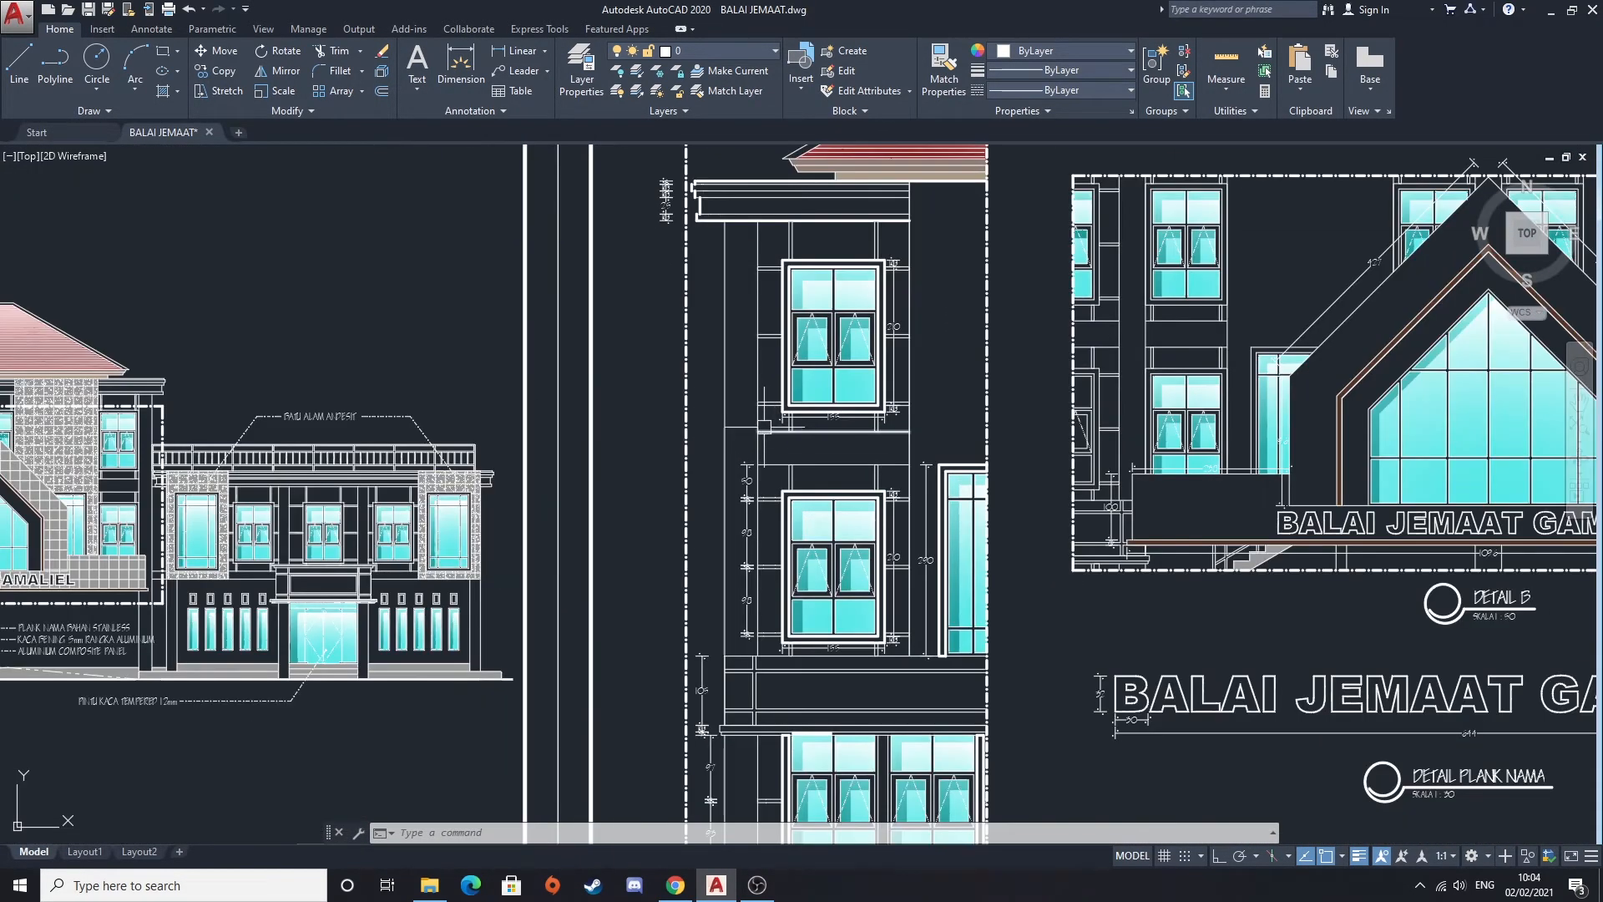
Examine the height and width dimensions of the lowest window bay in DETAIL A
{"action": "mouse_move", "coordinate": [838, 511]}
{"action": "middle_mouse_down"}
{"action": "mouse_move", "coordinate": [769, 316]}
{"action": "mouse_move", "coordinate": [786, 226]}
{"action": "middle_mouse_up"}
{"action": "scroll", "coordinate": [665, 585], "scroll_direction": "up", "scroll_amount": 4}
{"action": "middle_click_drag", "start_coordinate": [665, 585], "coordinate": [651, 486]}
{"action": "scroll", "coordinate": [651, 486], "scroll_direction": "up", "scroll_amount": 3}
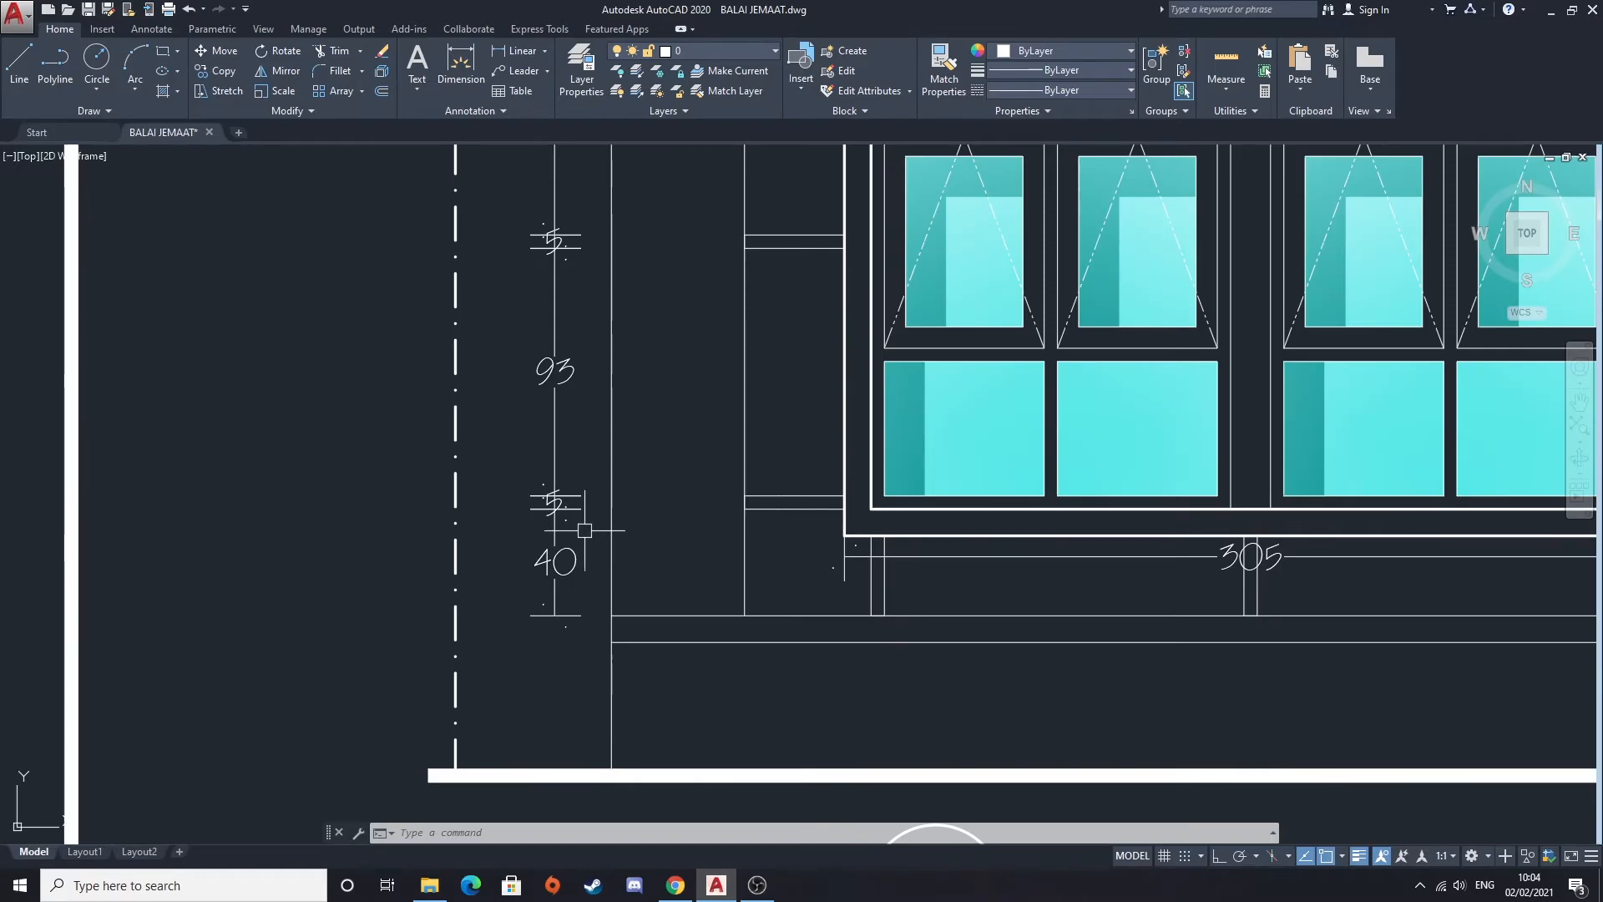
{"action": "scroll", "coordinate": [651, 455], "scroll_direction": "down", "scroll_amount": 2}
{"action": "mouse_move", "coordinate": [651, 455]}
{"action": "middle_mouse_down"}
{"action": "mouse_move", "coordinate": [630, 466]}
{"action": "mouse_move", "coordinate": [636, 538]}
{"action": "middle_mouse_up"}
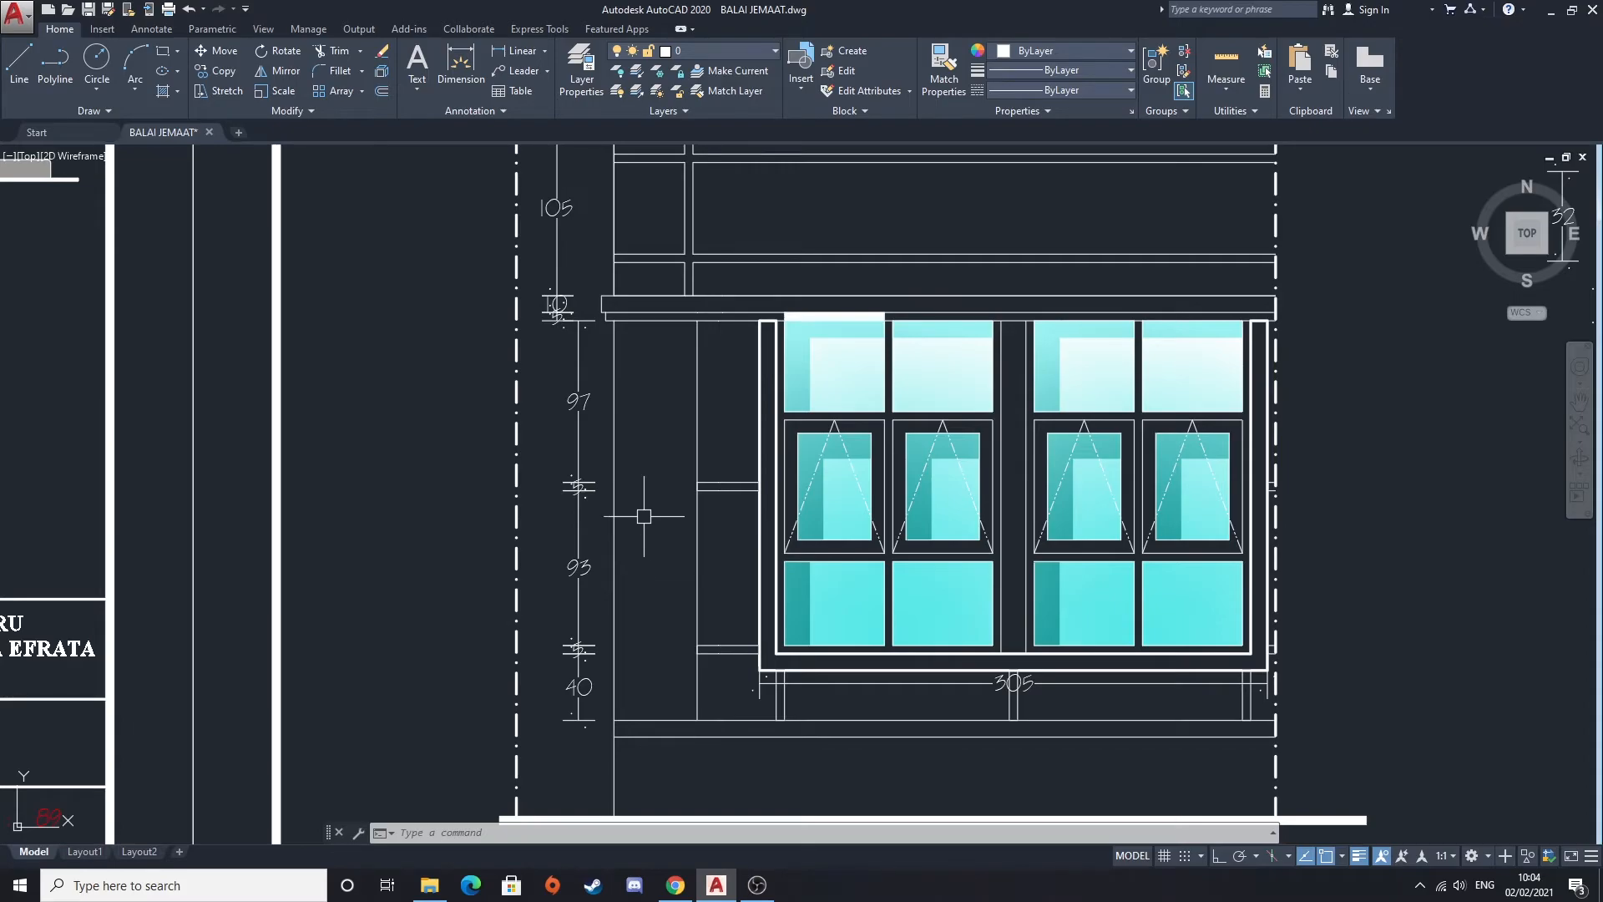
{"action": "middle_click_drag", "start_coordinate": [620, 327], "coordinate": [618, 384]}
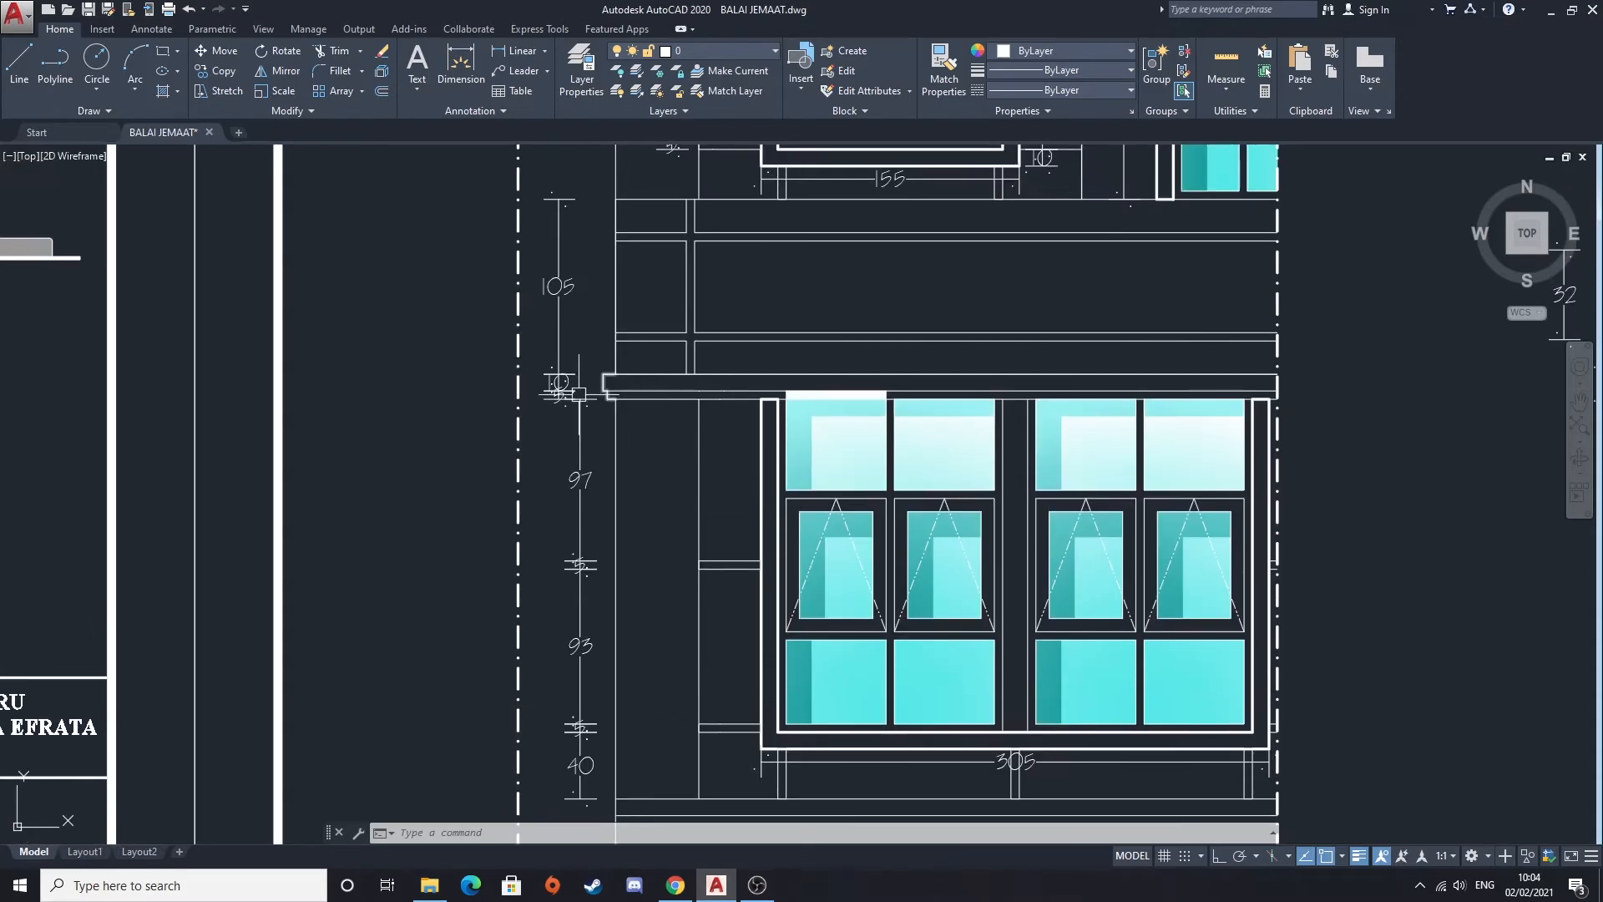
{"action": "scroll", "coordinate": [614, 359], "scroll_direction": "up", "scroll_amount": 5}
{"action": "scroll", "coordinate": [646, 334], "scroll_direction": "down", "scroll_amount": 6}
Check the dimensions of the spandrel band and the window above it in DETAIL A
{"action": "middle_click_drag", "start_coordinate": [659, 209], "coordinate": [677, 485]}
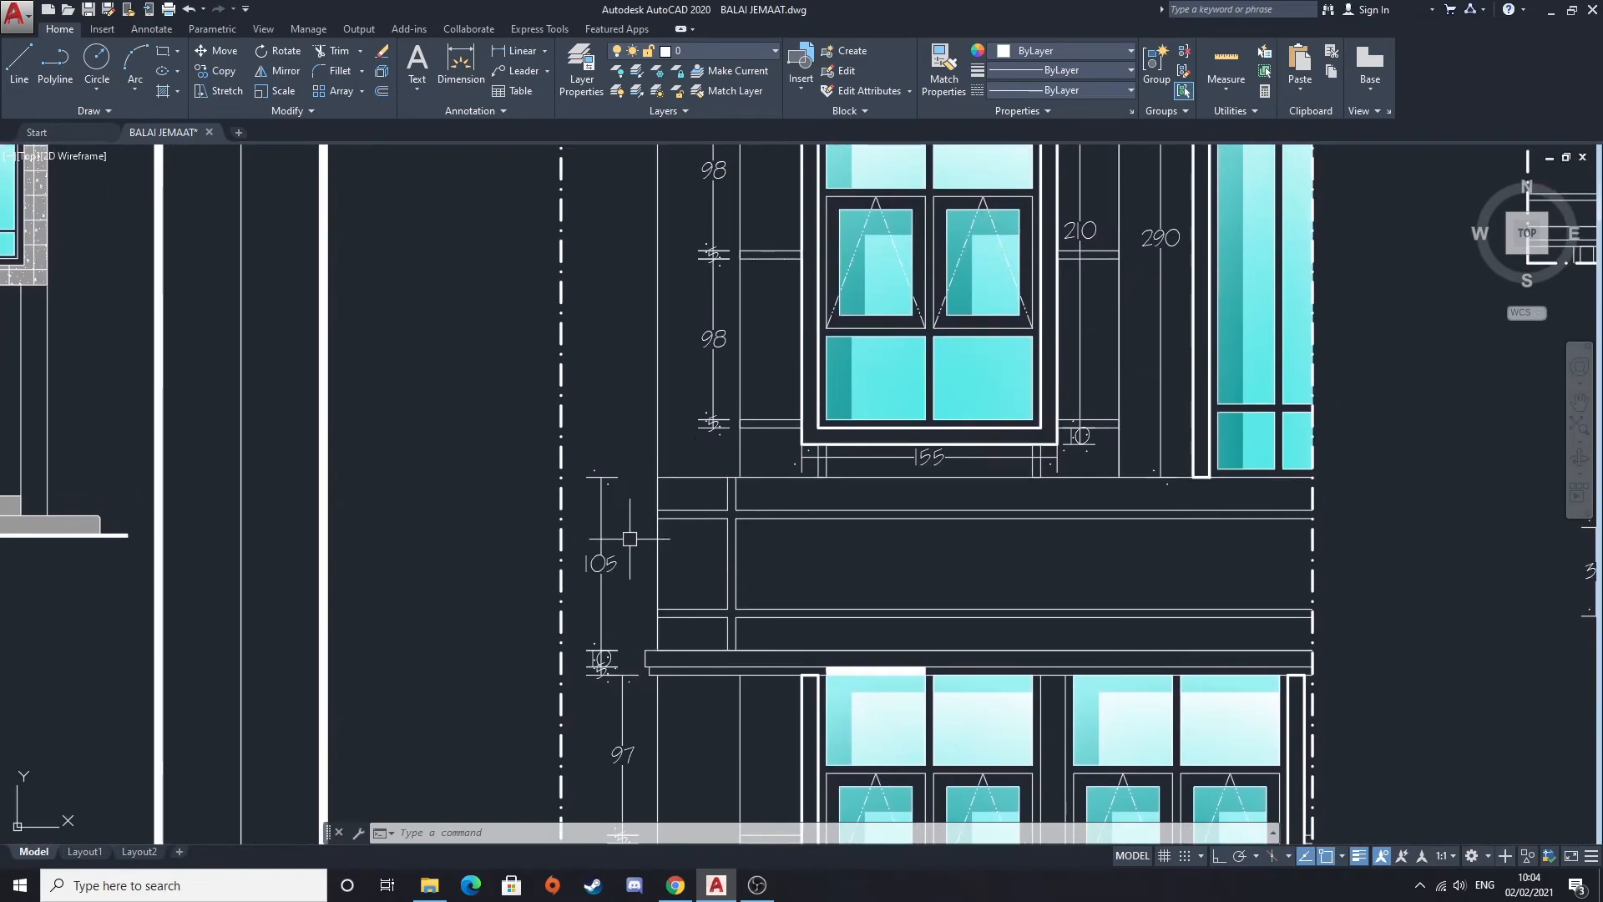
{"action": "middle_click_drag", "start_coordinate": [646, 544], "coordinate": [618, 641]}
{"action": "scroll", "coordinate": [618, 640], "scroll_direction": "down", "scroll_amount": 3}
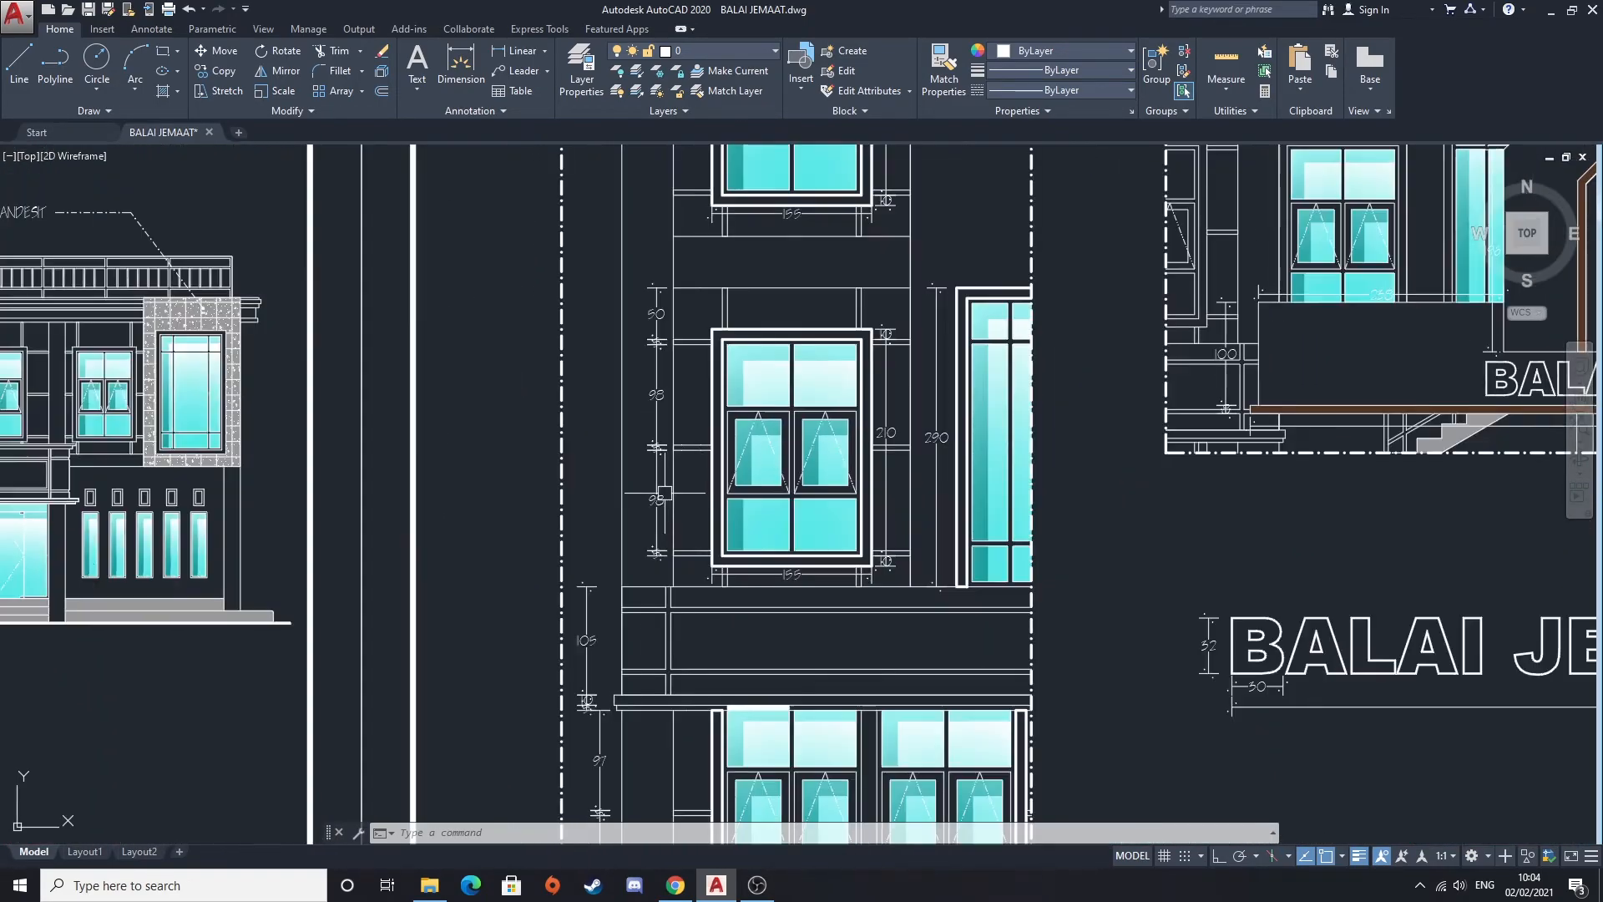
{"action": "scroll", "coordinate": [644, 452], "scroll_direction": "up", "scroll_amount": 3}
{"action": "scroll", "coordinate": [644, 452], "scroll_direction": "up", "scroll_amount": 6}
{"action": "scroll", "coordinate": [833, 422], "scroll_direction": "down", "scroll_amount": 8}
{"action": "mouse_move", "coordinate": [929, 391]}
{"action": "middle_mouse_down"}
{"action": "mouse_move", "coordinate": [794, 485]}
{"action": "mouse_move", "coordinate": [608, 557]}
{"action": "middle_mouse_up"}
Look over the gabled entrance and its base dimensions in DETAIL B, including the BALAI JEMAAT GAMALIEL name sign
{"action": "scroll", "coordinate": [793, 486], "scroll_direction": "down", "scroll_amount": 3}
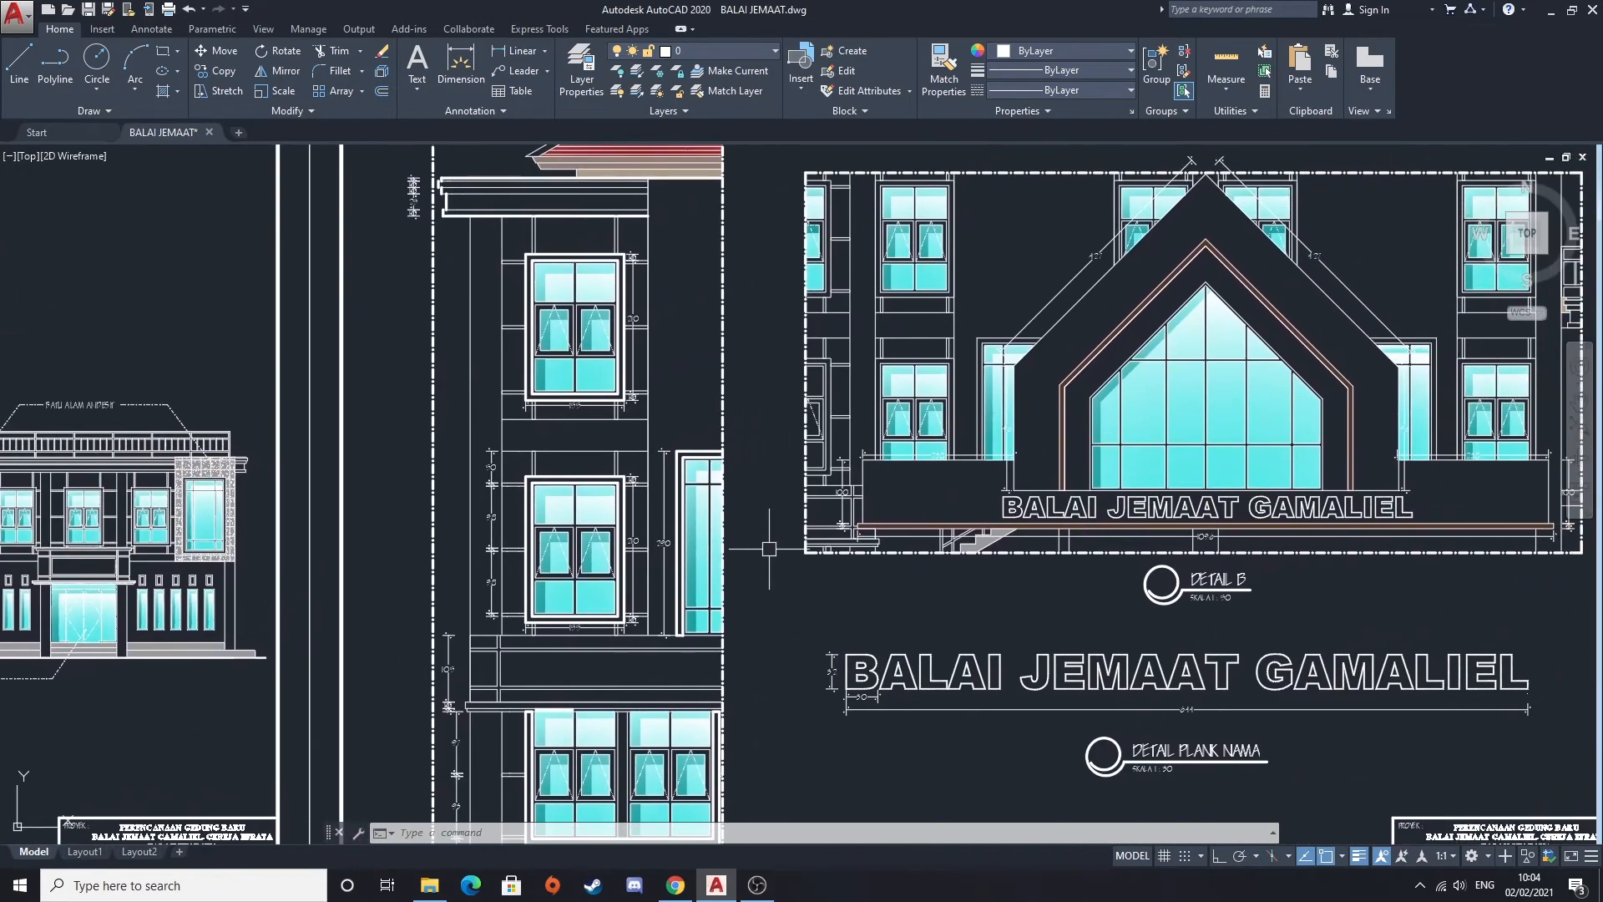
{"action": "scroll", "coordinate": [892, 540], "scroll_direction": "down", "scroll_amount": 3}
{"action": "scroll", "coordinate": [892, 540], "scroll_direction": "up", "scroll_amount": 6}
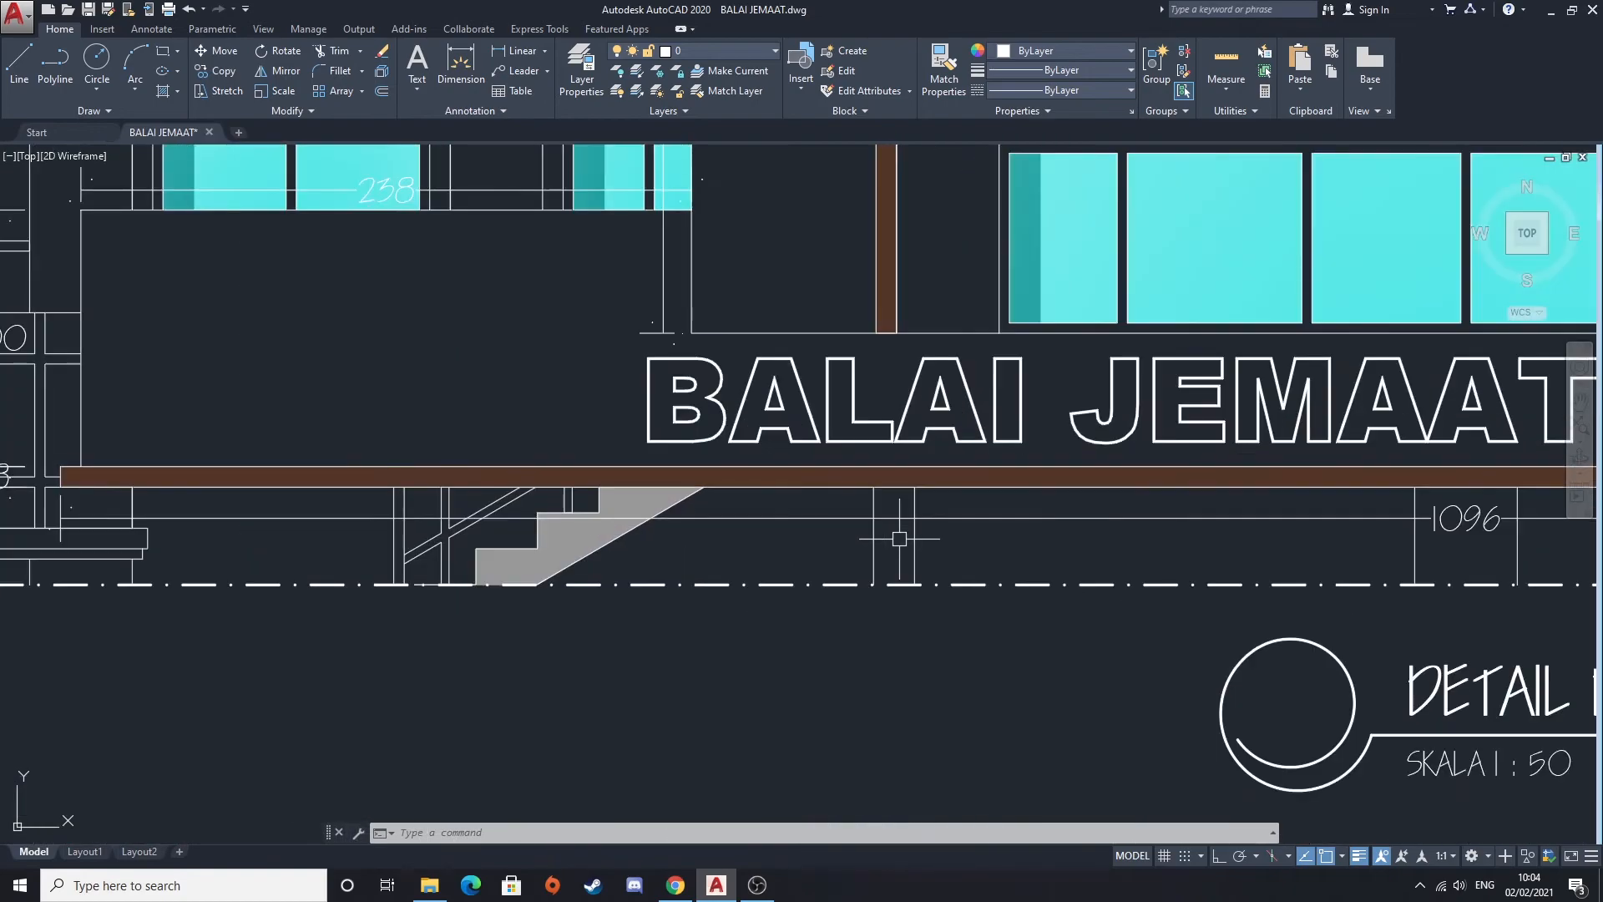
{"action": "scroll", "coordinate": [892, 540], "scroll_direction": "down", "scroll_amount": 3}
{"action": "scroll", "coordinate": [892, 540], "scroll_direction": "down", "scroll_amount": 5}
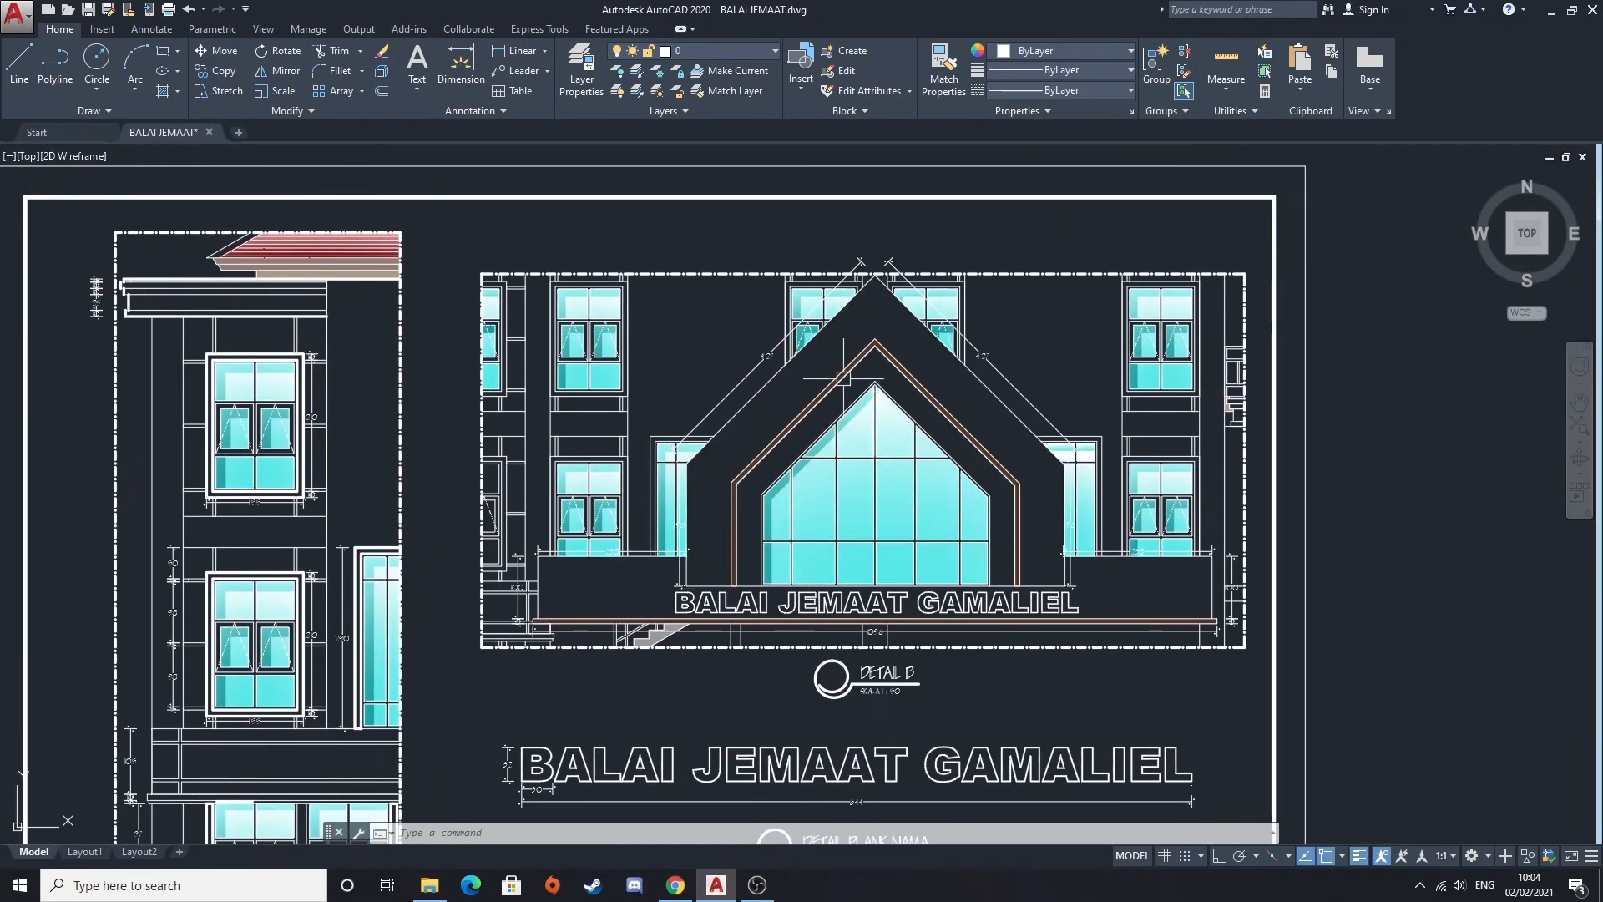
{"action": "scroll", "coordinate": [832, 539], "scroll_direction": "down", "scroll_amount": 2}
{"action": "middle_click_drag", "start_coordinate": [745, 557], "coordinate": [883, 445]}
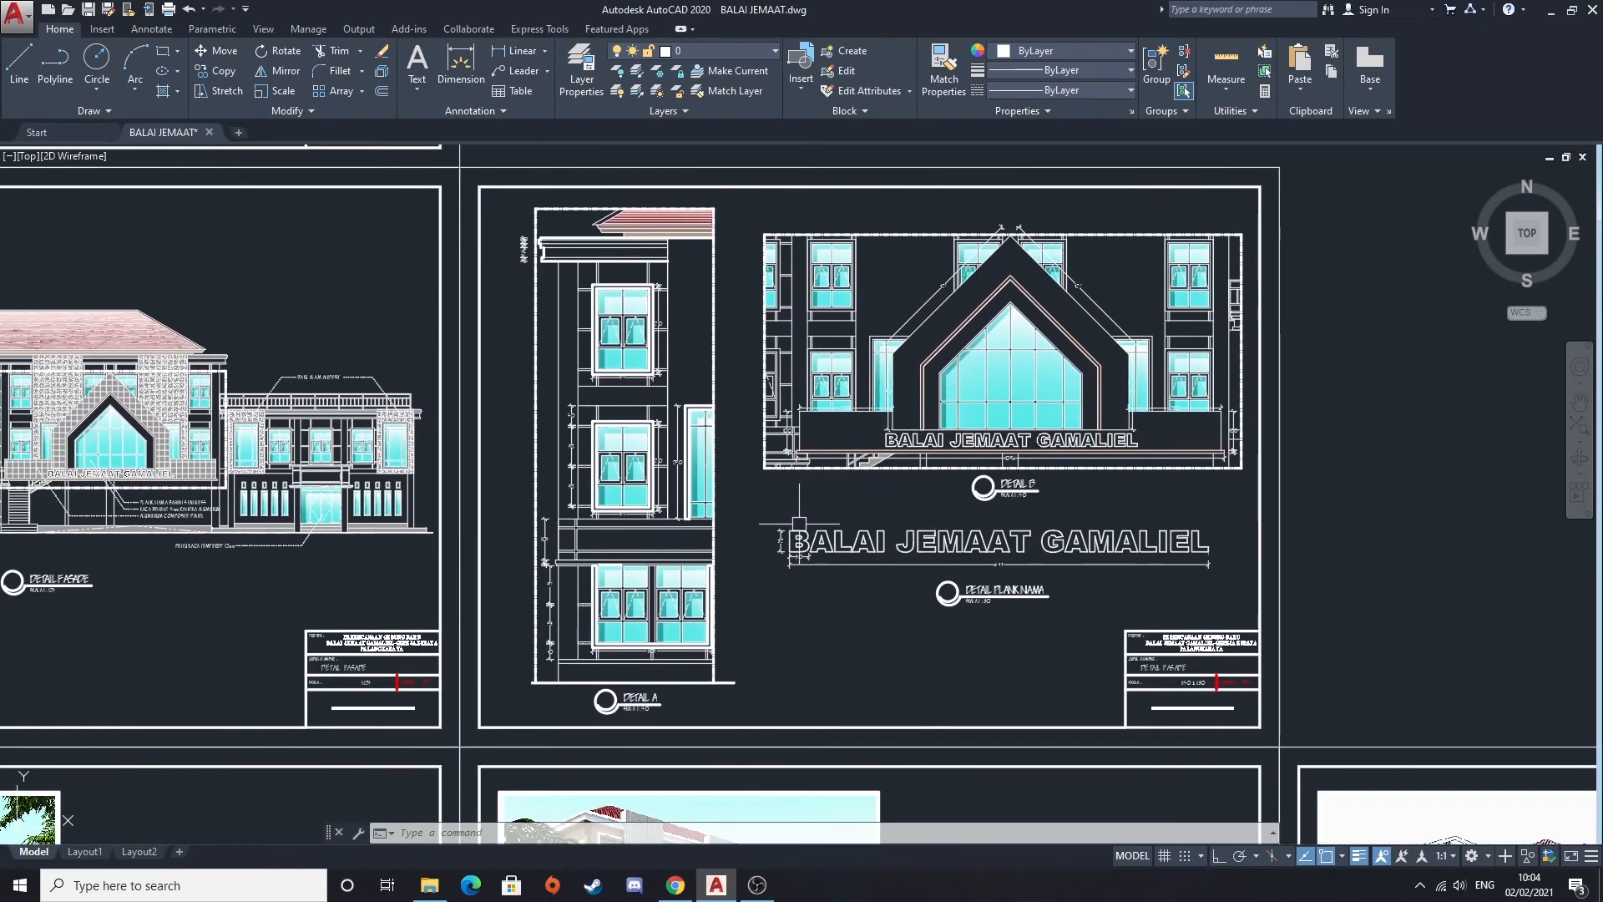
Go to the perspective sheets below the facade details and examine the front-view rendering of the building up close
{"action": "middle_click_drag", "start_coordinate": [788, 548], "coordinate": [867, 369]}
{"action": "middle_click_drag", "start_coordinate": [705, 547], "coordinate": [883, 385]}
{"action": "scroll", "coordinate": [630, 465], "scroll_direction": "down", "scroll_amount": 2}
{"action": "scroll", "coordinate": [630, 465], "scroll_direction": "down", "scroll_amount": 2}
{"action": "middle_click_drag", "start_coordinate": [629, 465], "coordinate": [820, 408]}
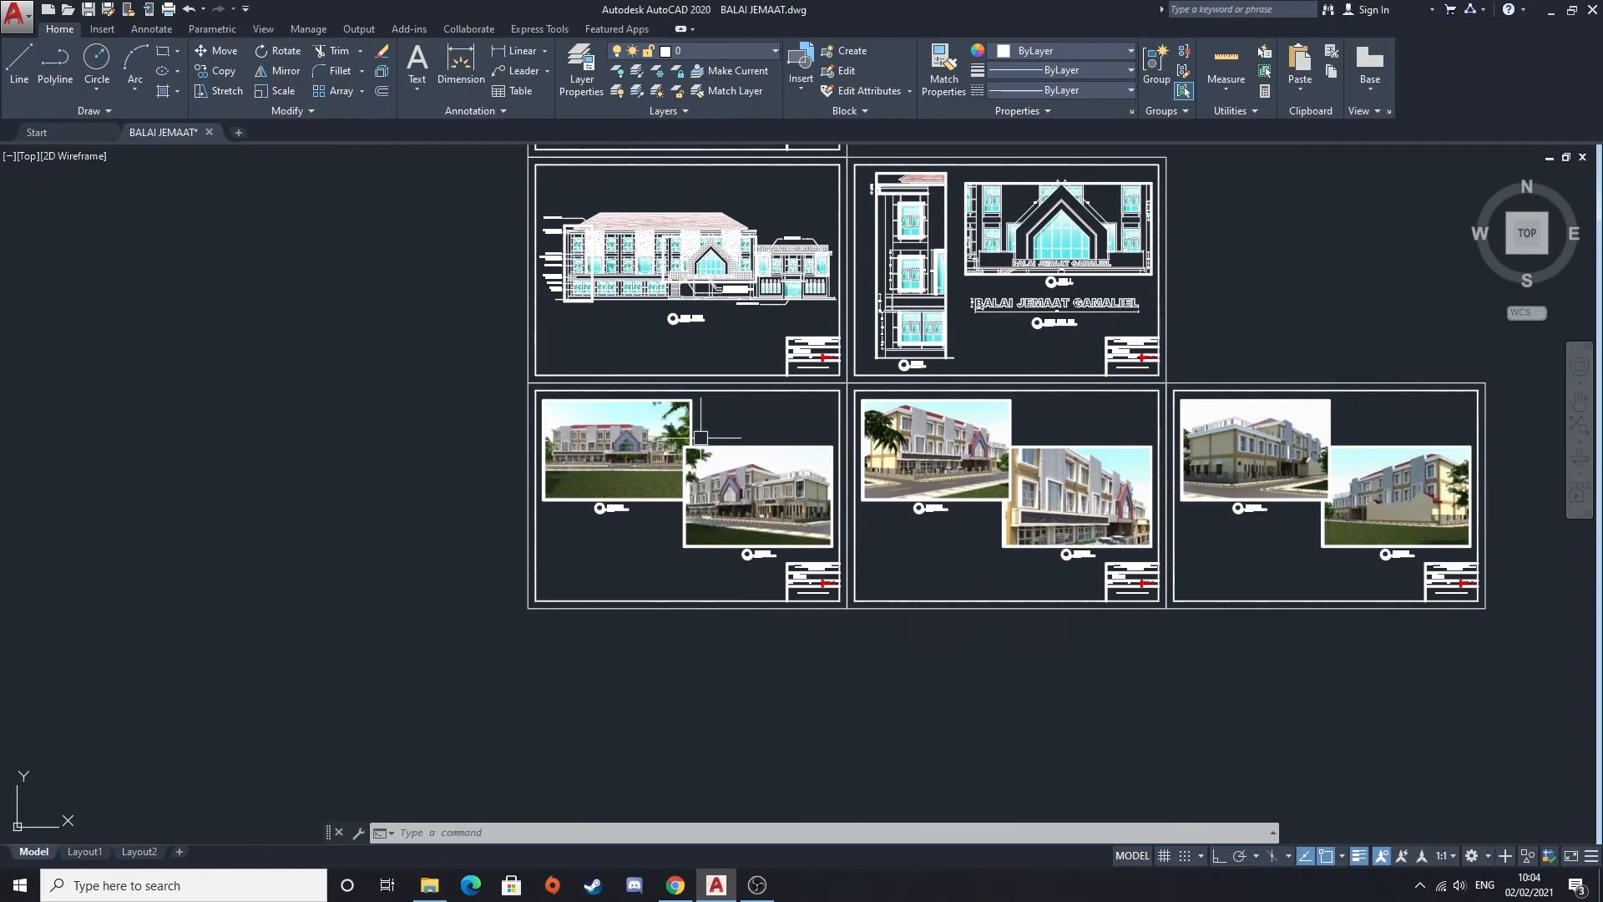
{"action": "scroll", "coordinate": [625, 440], "scroll_direction": "up", "scroll_amount": 4}
{"action": "scroll", "coordinate": [534, 435], "scroll_direction": "up", "scroll_amount": 4}
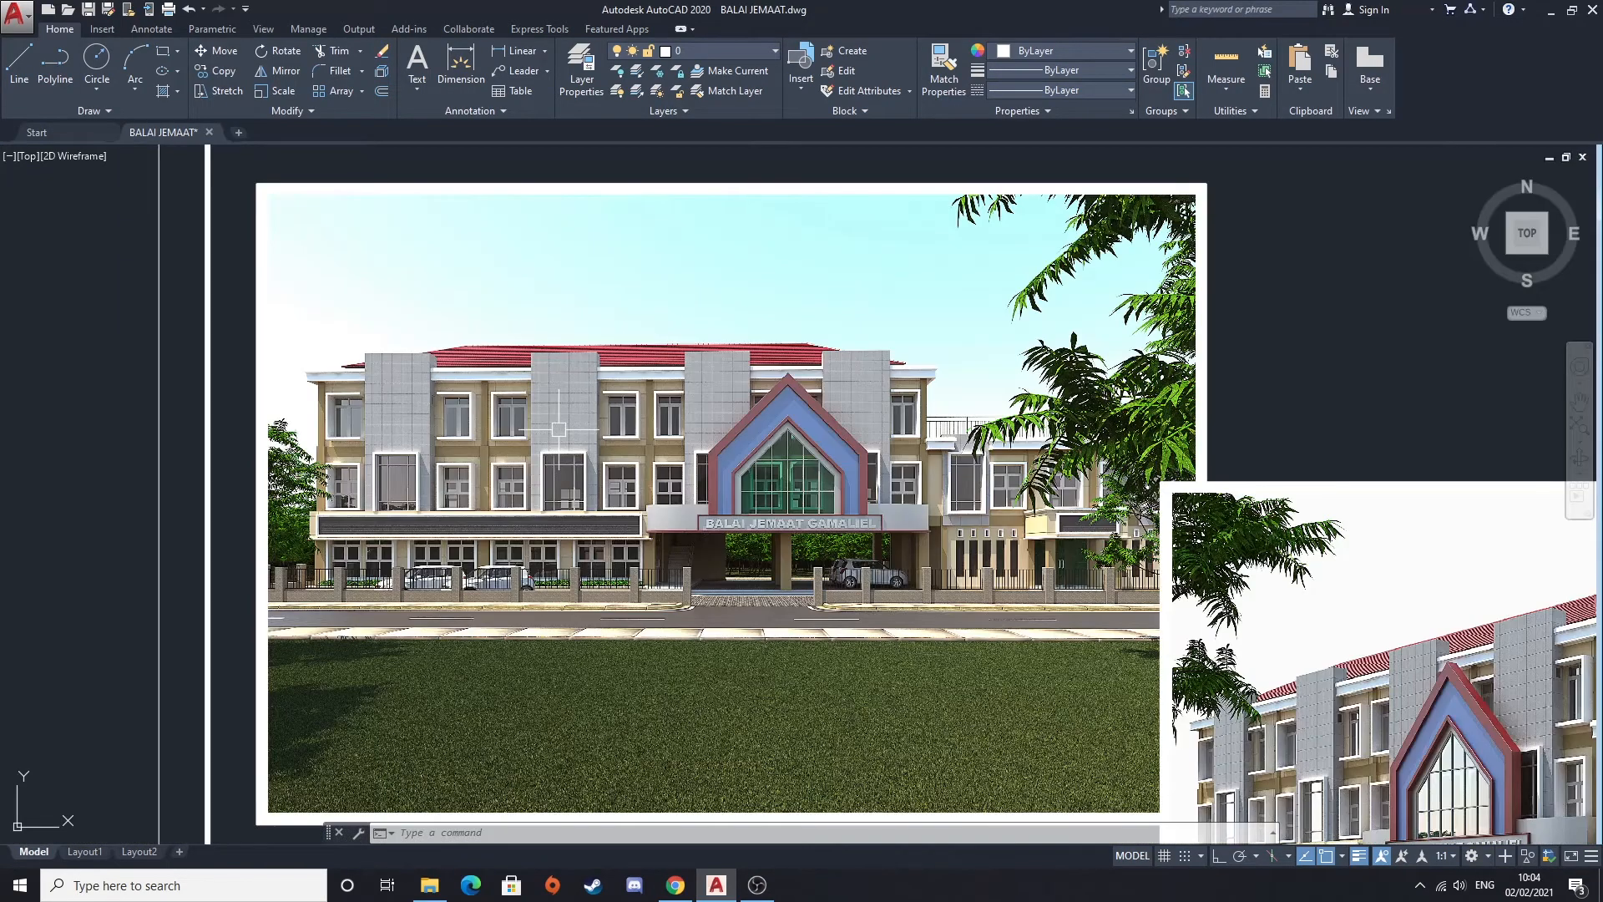
{"action": "middle_click_drag", "start_coordinate": [558, 429], "coordinate": [594, 445]}
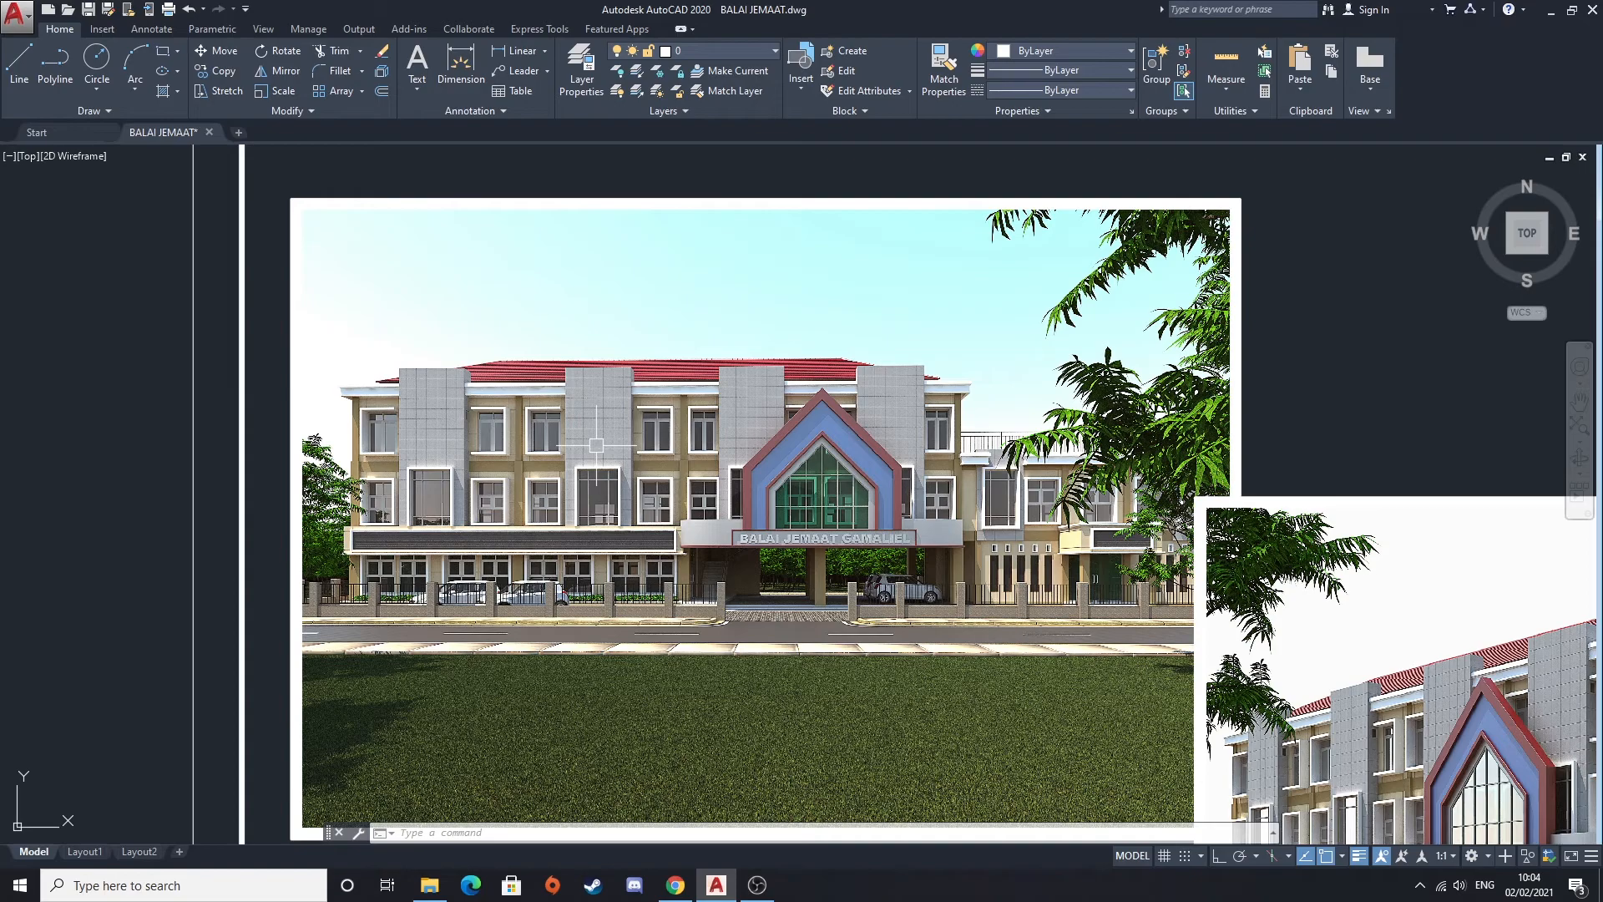
{"action": "scroll", "coordinate": [496, 479], "scroll_direction": "up", "scroll_amount": 2}
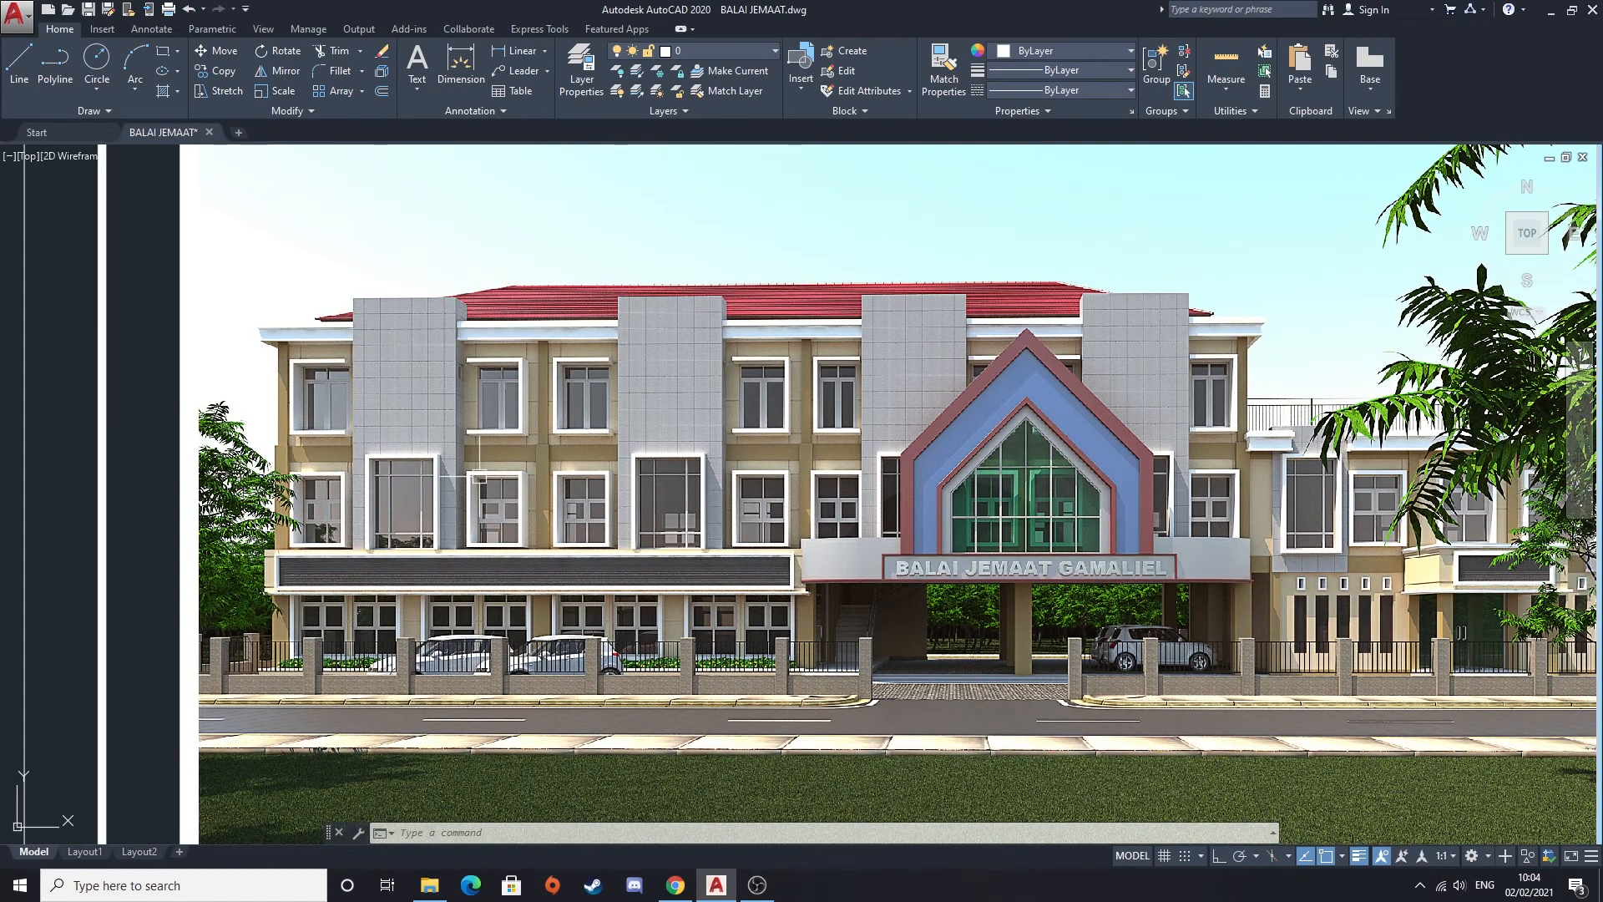
View the corner perspective on the first rendering sheet and the opposite-corner street perspective on the second sheet
{"action": "scroll", "coordinate": [486, 475], "scroll_direction": "down", "scroll_amount": 2}
{"action": "middle_click_drag", "start_coordinate": [861, 521], "coordinate": [608, 412]}
{"action": "middle_click_drag", "start_coordinate": [1039, 594], "coordinate": [712, 399]}
{"action": "middle_click_drag", "start_coordinate": [987, 528], "coordinate": [727, 471]}
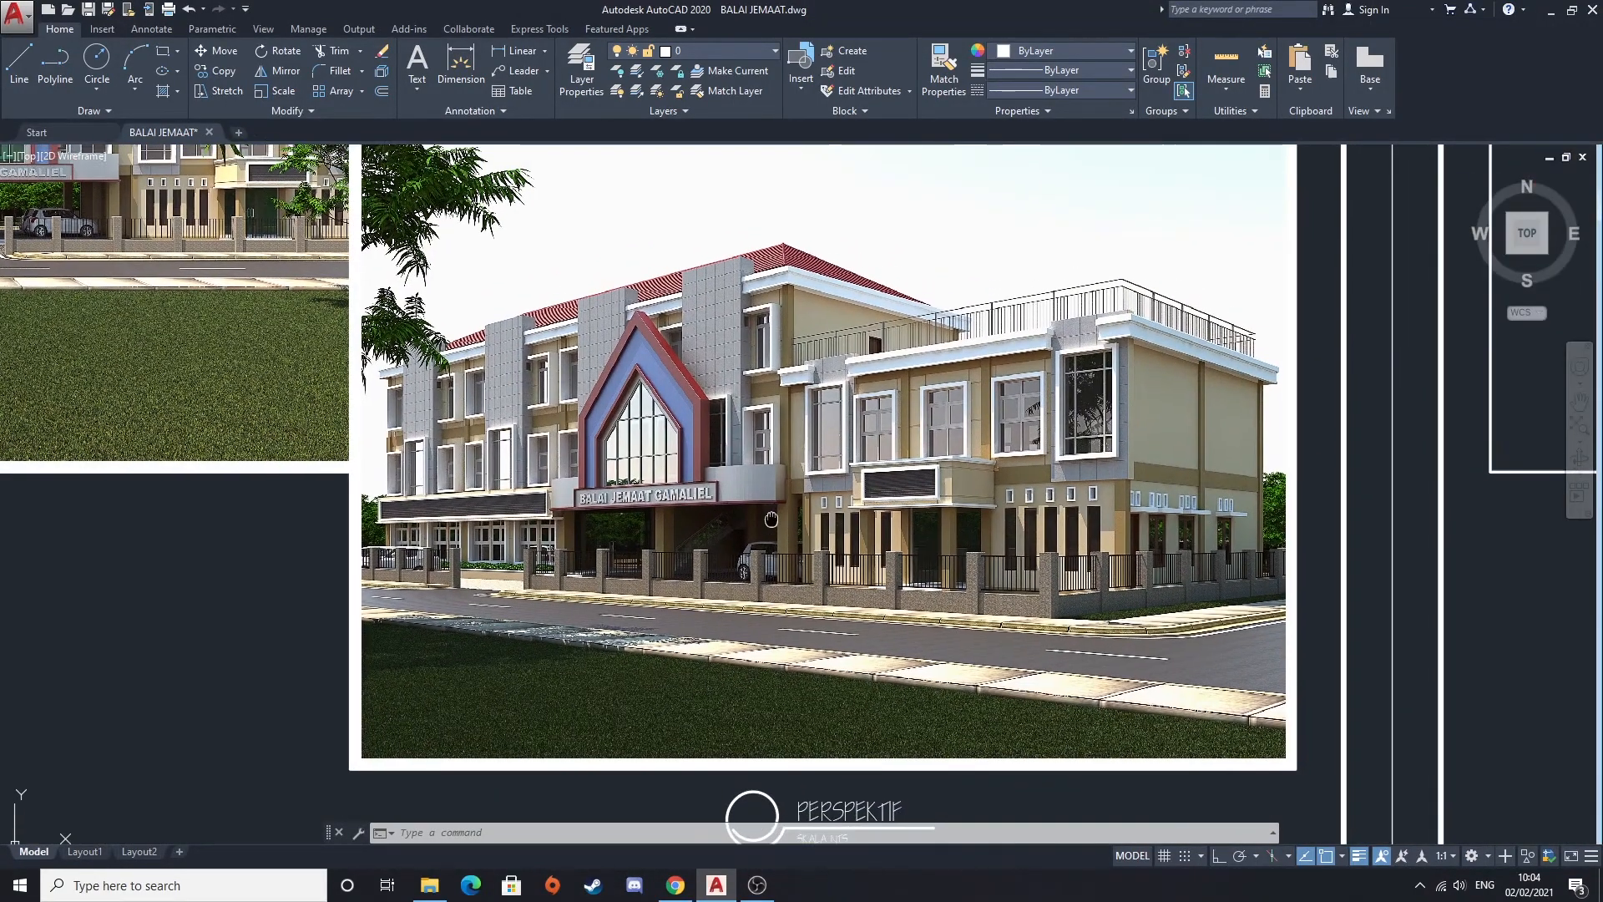
{"action": "middle_click_drag", "start_coordinate": [771, 519], "coordinate": [761, 555]}
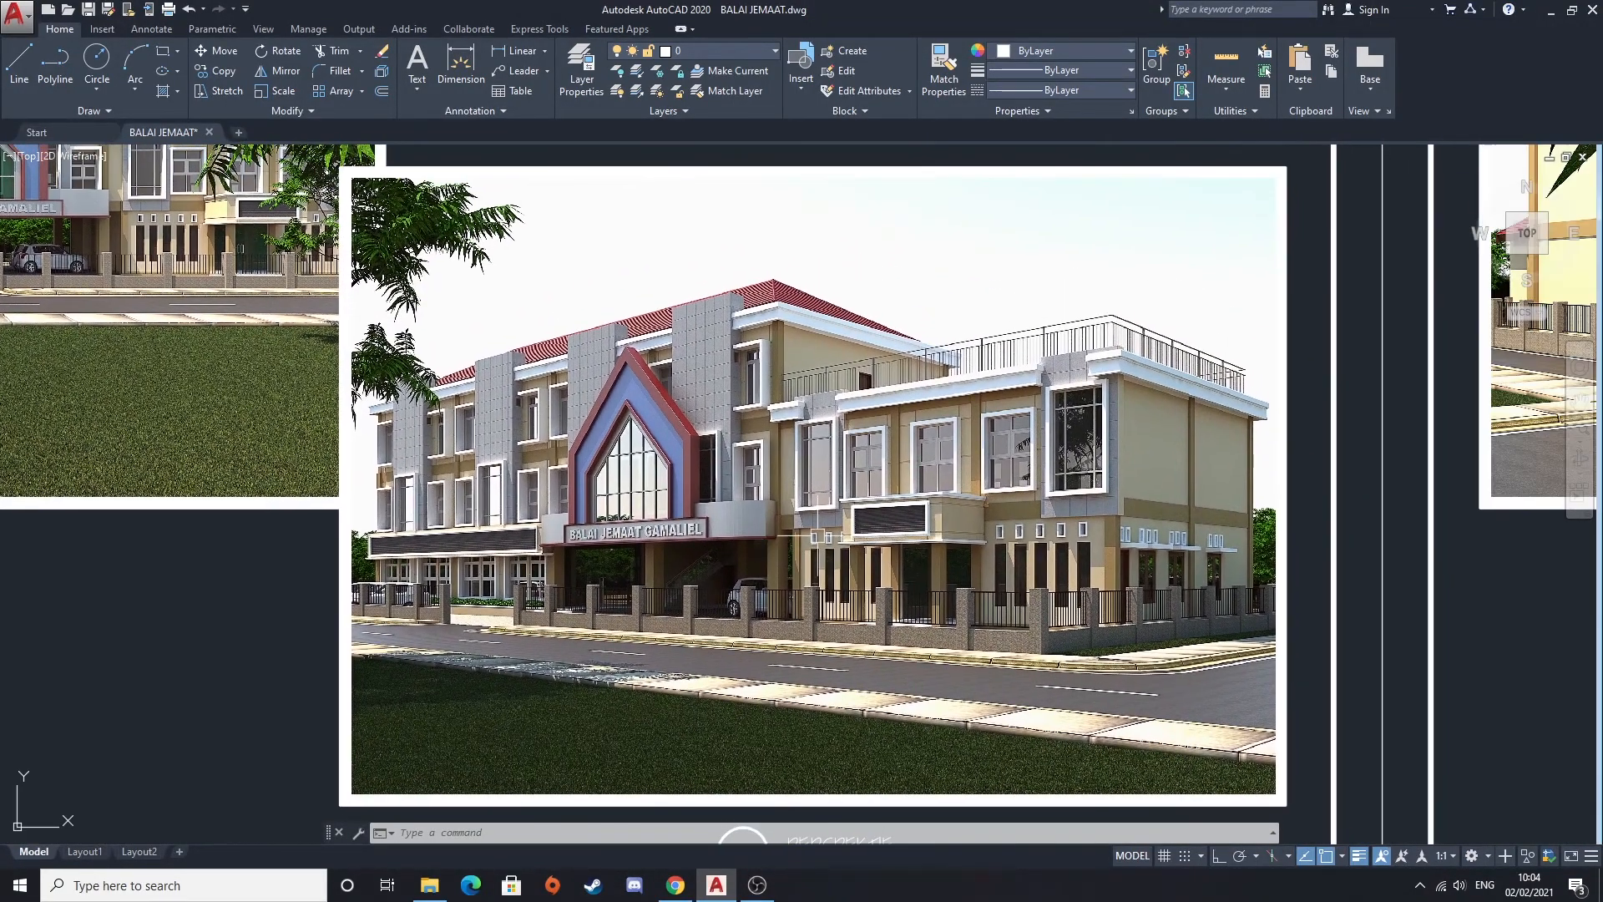
{"action": "middle_click_drag", "start_coordinate": [1075, 462], "coordinate": [532, 618]}
{"action": "mouse_move", "coordinate": [1016, 468]}
{"action": "middle_mouse_down"}
{"action": "mouse_move", "coordinate": [762, 580]}
{"action": "mouse_move", "coordinate": [532, 606]}
{"action": "middle_mouse_up"}
{"action": "middle_click_drag", "start_coordinate": [871, 568], "coordinate": [780, 532]}
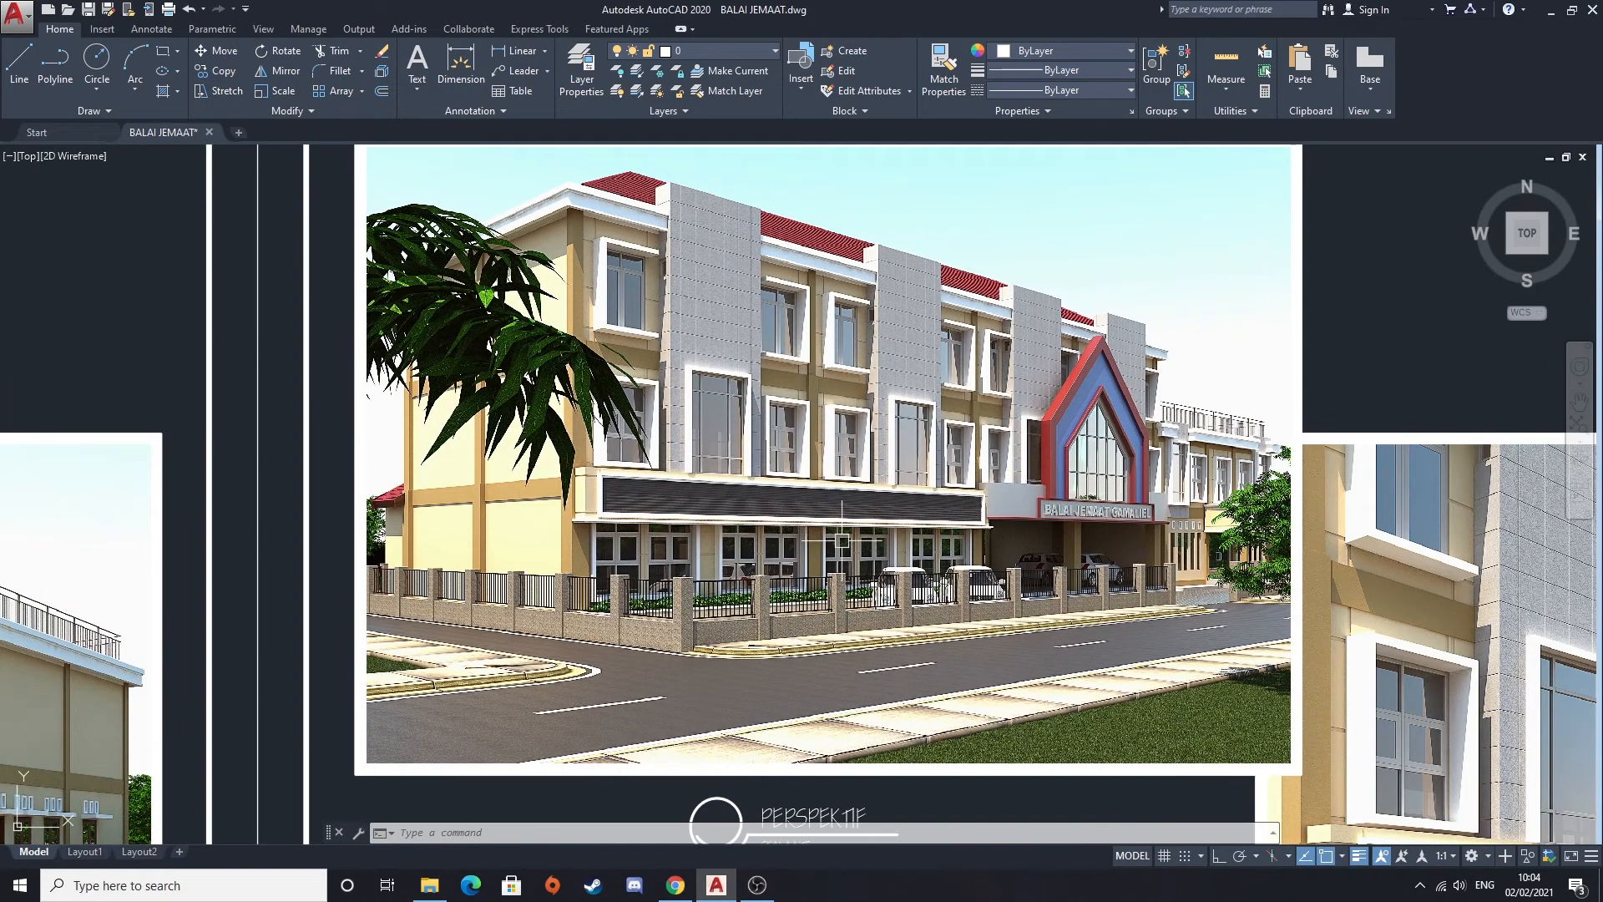
View the close-up facade perspective and the two rear perspectives on the last rendering sheet
{"action": "scroll", "coordinate": [860, 558], "scroll_direction": "down", "scroll_amount": 2}
{"action": "mouse_move", "coordinate": [1490, 725]}
{"action": "middle_mouse_down"}
{"action": "mouse_move", "coordinate": [1140, 568]}
{"action": "mouse_move", "coordinate": [890, 564]}
{"action": "mouse_move", "coordinate": [638, 602]}
{"action": "middle_mouse_up"}
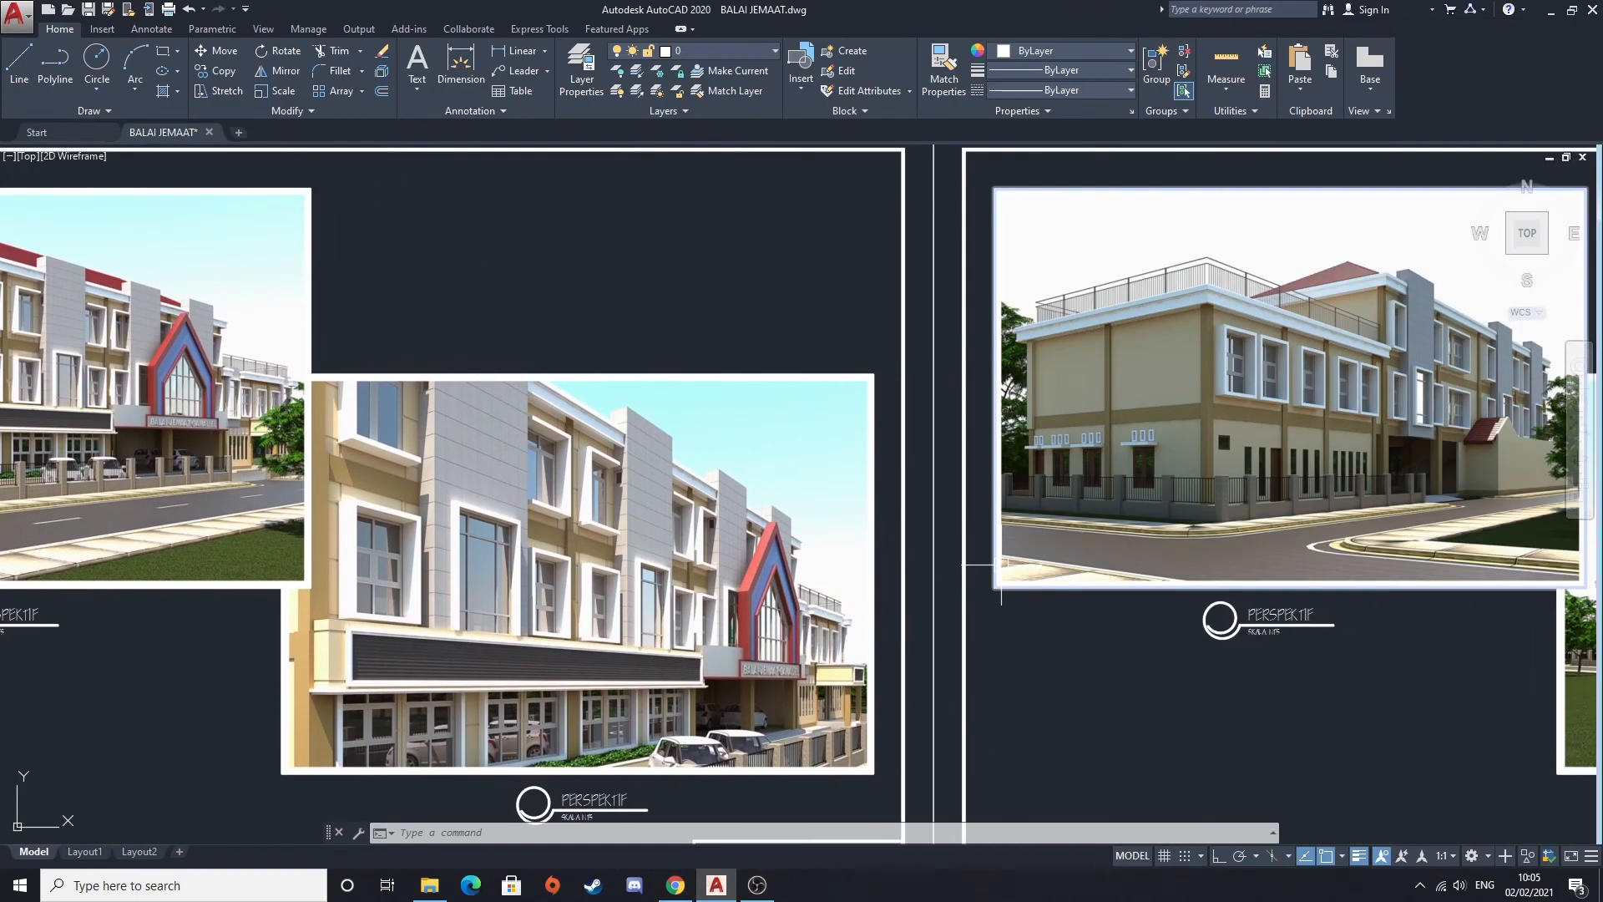
{"action": "middle_click_drag", "start_coordinate": [998, 565], "coordinate": [680, 574]}
{"action": "middle_click_drag", "start_coordinate": [941, 551], "coordinate": [607, 559]}
{"action": "scroll", "coordinate": [876, 520], "scroll_direction": "down", "scroll_amount": 2}
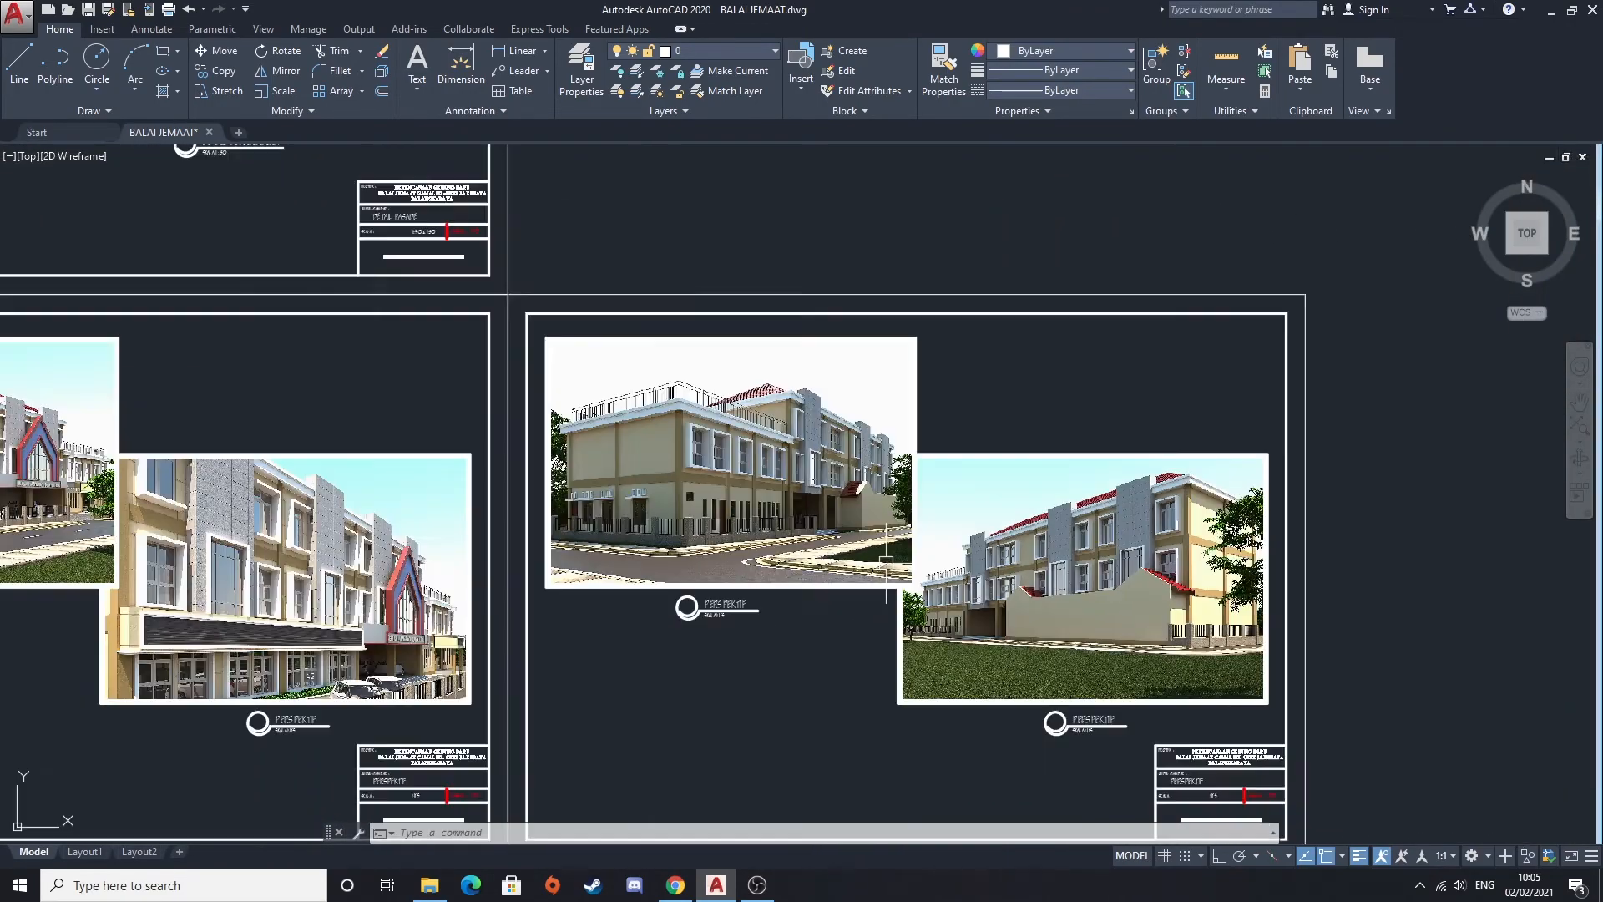
{"action": "mouse_move", "coordinate": [868, 547]}
{"action": "middle_mouse_down"}
{"action": "mouse_move", "coordinate": [997, 522]}
{"action": "mouse_move", "coordinate": [793, 529]}
{"action": "middle_mouse_up"}
{"action": "scroll", "coordinate": [996, 525], "scroll_direction": "up", "scroll_amount": 2}
{"action": "scroll", "coordinate": [830, 522], "scroll_direction": "up", "scroll_amount": 2}
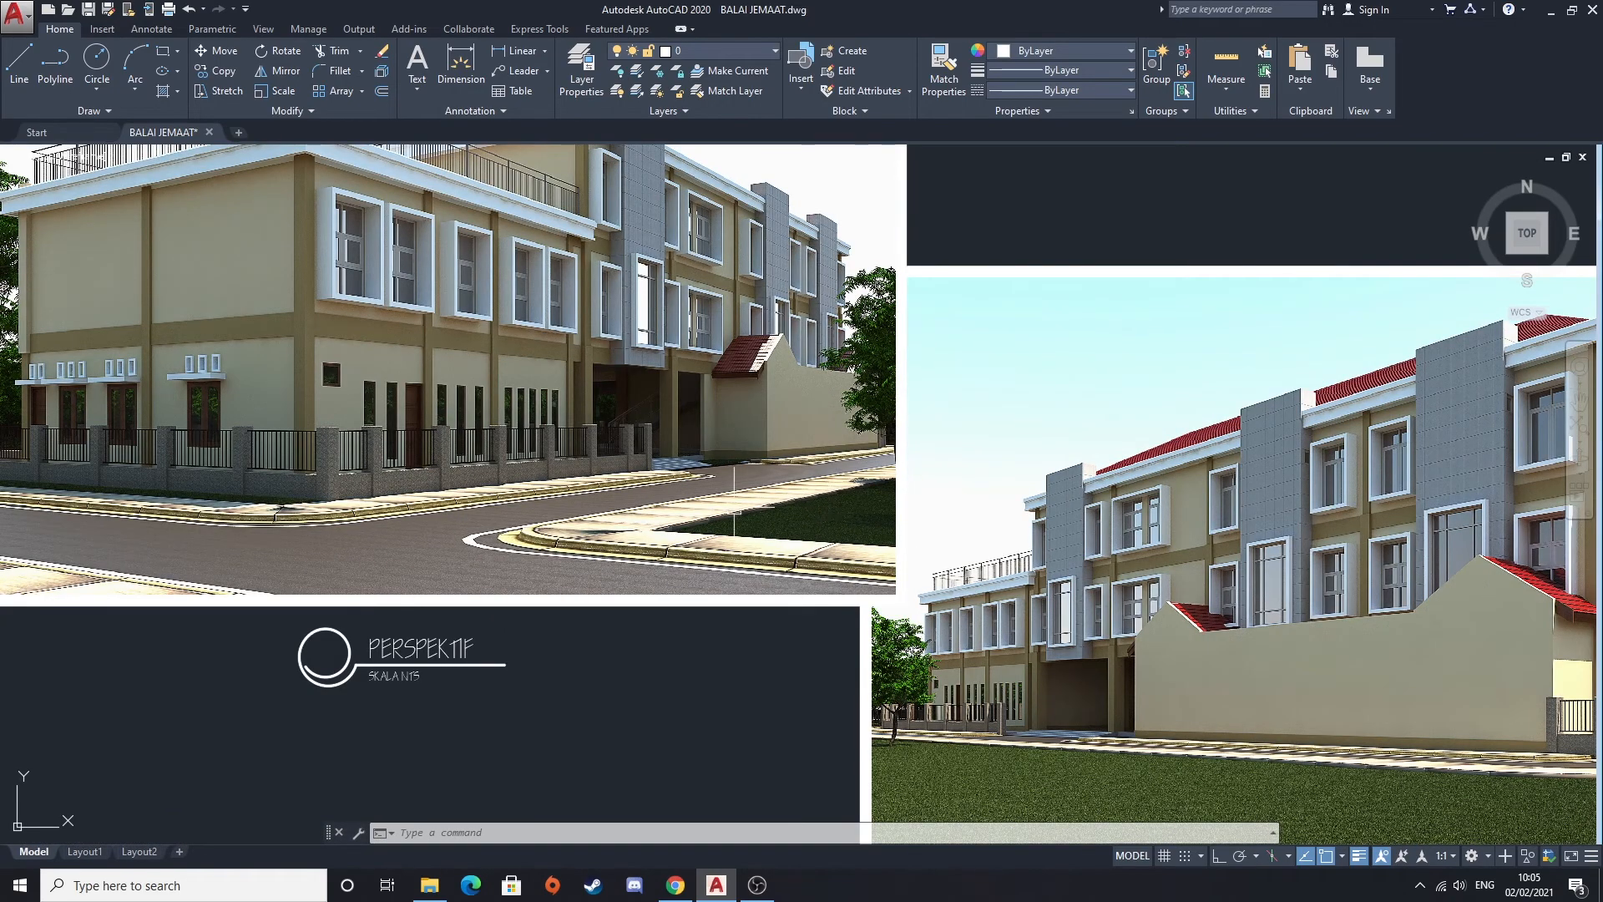
Return across the rendering sheets to the front-view perspective on the first sheet
{"action": "scroll", "coordinate": [701, 509], "scroll_direction": "down", "scroll_amount": 2}
{"action": "middle_click_drag", "start_coordinate": [533, 526], "coordinate": [839, 527]}
{"action": "mouse_move", "coordinate": [552, 561]}
{"action": "middle_mouse_down"}
{"action": "mouse_move", "coordinate": [963, 574]}
{"action": "mouse_move", "coordinate": [1146, 529]}
{"action": "middle_mouse_up"}
{"action": "mouse_move", "coordinate": [156, 330]}
{"action": "middle_mouse_down"}
{"action": "mouse_move", "coordinate": [524, 464]}
{"action": "mouse_move", "coordinate": [780, 490]}
{"action": "middle_mouse_up"}
{"action": "scroll", "coordinate": [487, 459], "scroll_direction": "down", "scroll_amount": 2}
{"action": "scroll", "coordinate": [487, 418], "scroll_direction": "down", "scroll_amount": 1}
{"action": "scroll", "coordinate": [416, 416], "scroll_direction": "up", "scroll_amount": 3}
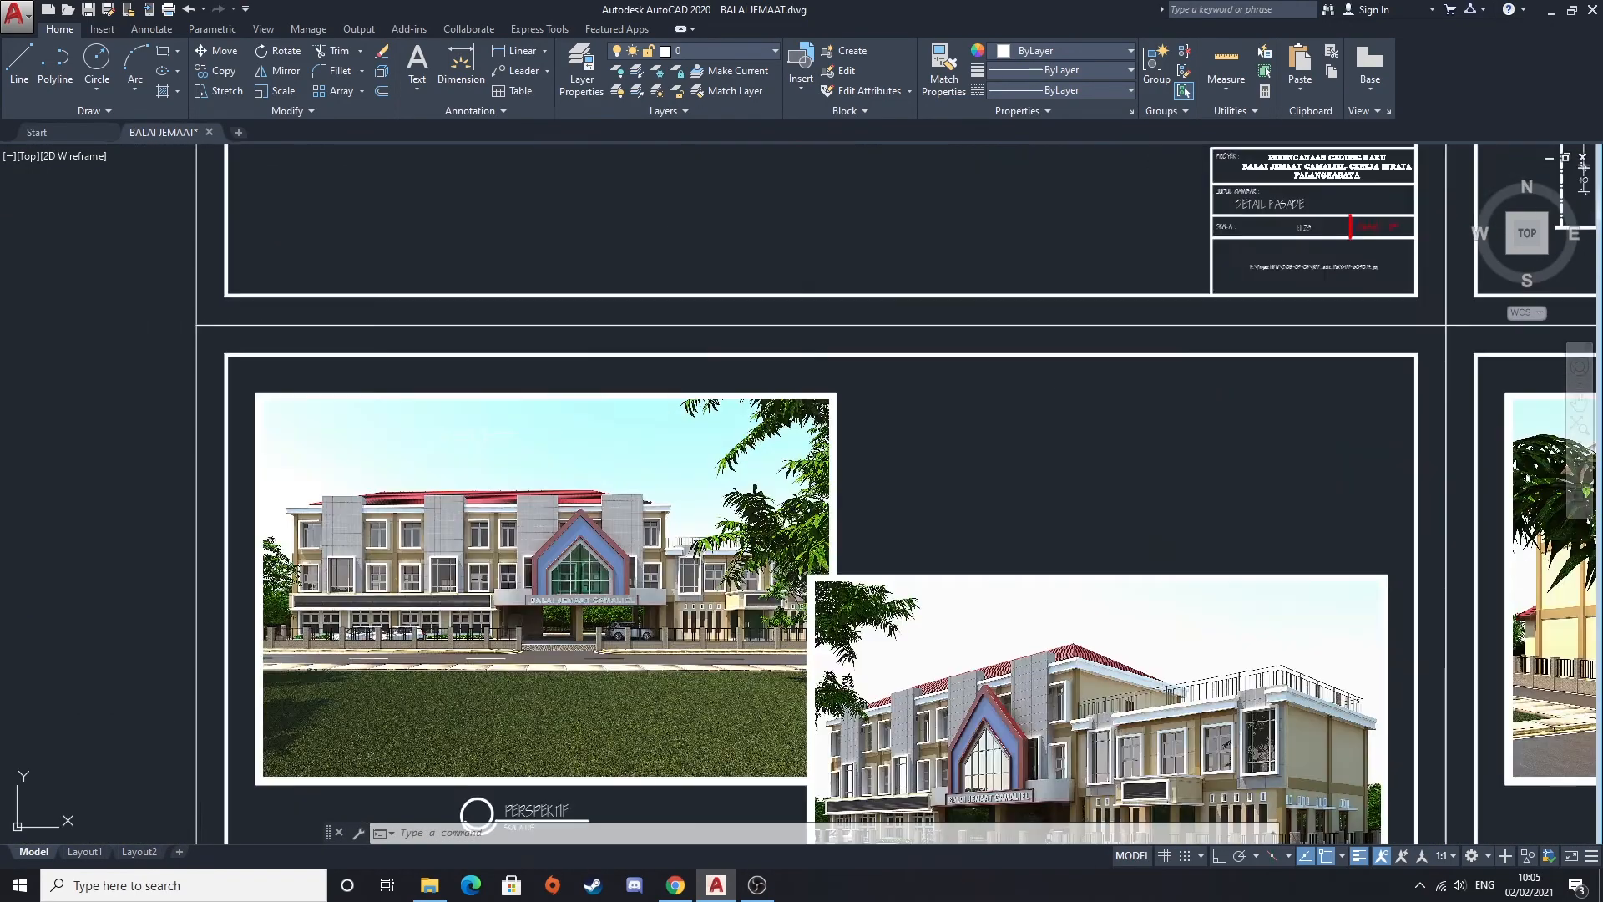
{"action": "middle_click_drag", "start_coordinate": [295, 406], "coordinate": [255, 366]}
{"action": "left_click", "coordinate": [99, 324]}
{"action": "left_click", "coordinate": [656, 404]}
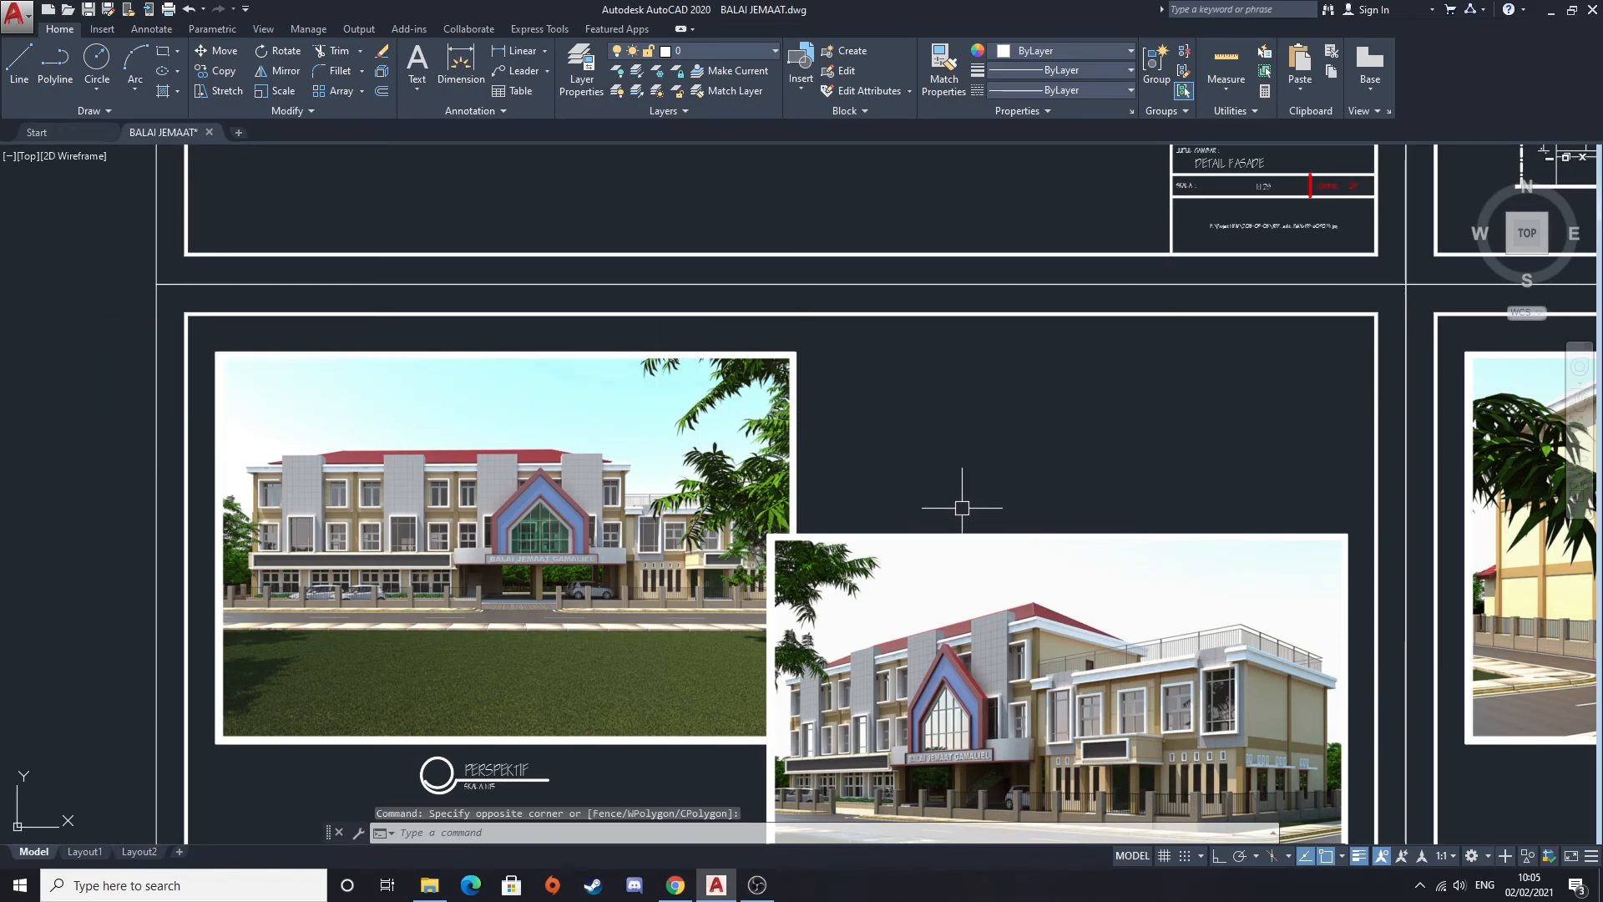
{"action": "middle_click_drag", "start_coordinate": [961, 507], "coordinate": [987, 490]}
{"action": "scroll", "coordinate": [992, 465], "scroll_direction": "up", "scroll_amount": 2}
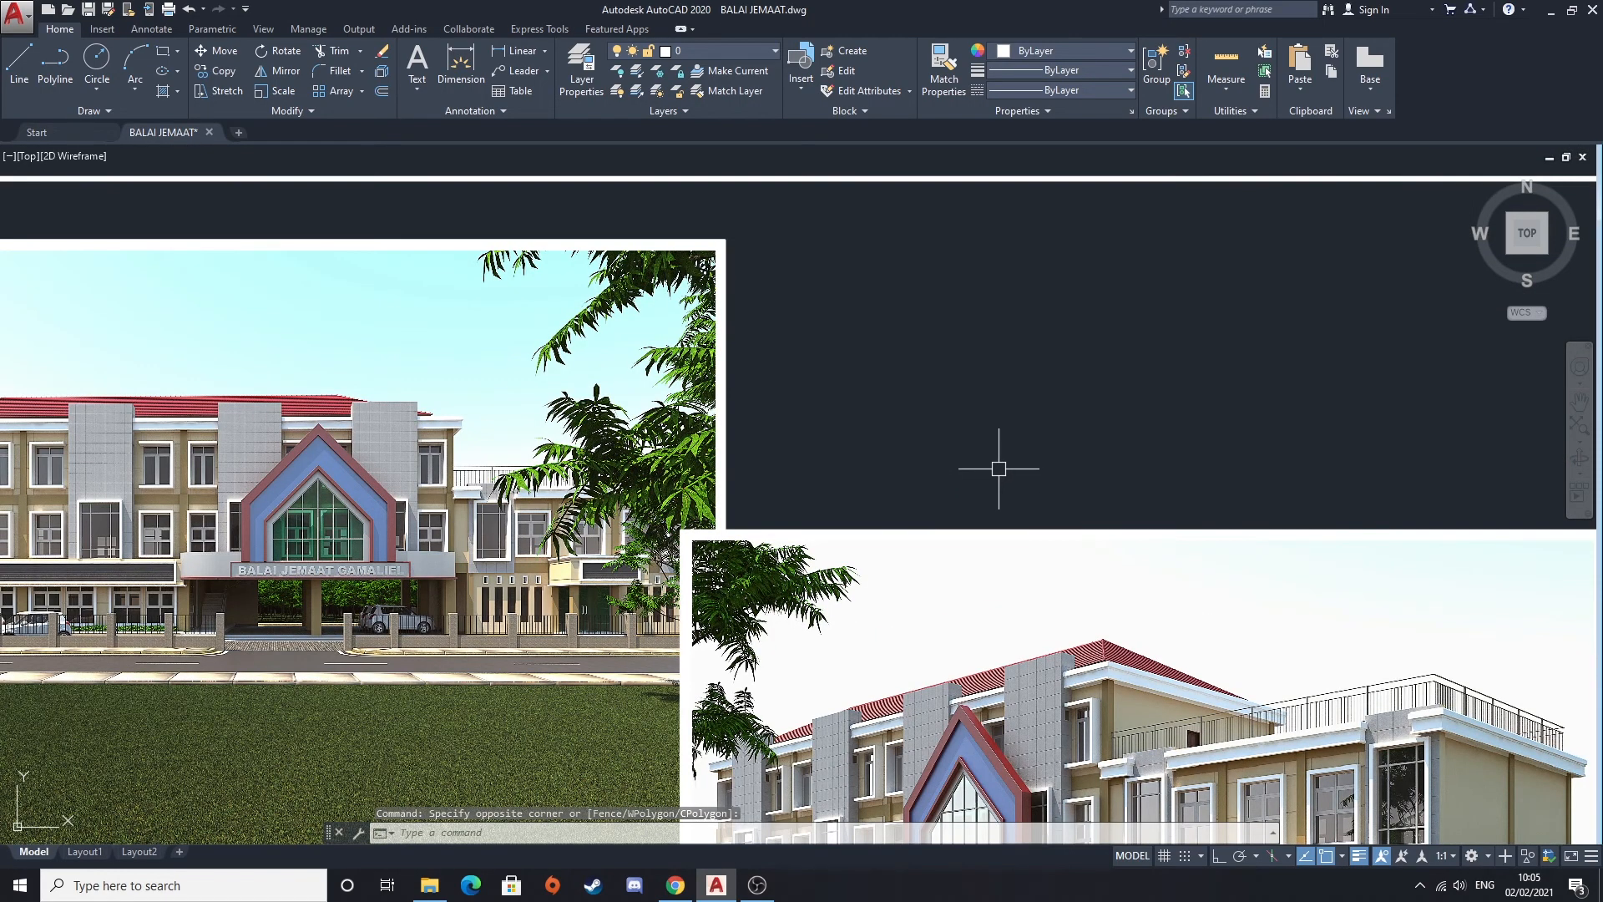
{"action": "scroll", "coordinate": [825, 421], "scroll_direction": "down", "scroll_amount": 3}
{"action": "scroll", "coordinate": [869, 444], "scroll_direction": "up", "scroll_amount": 1}
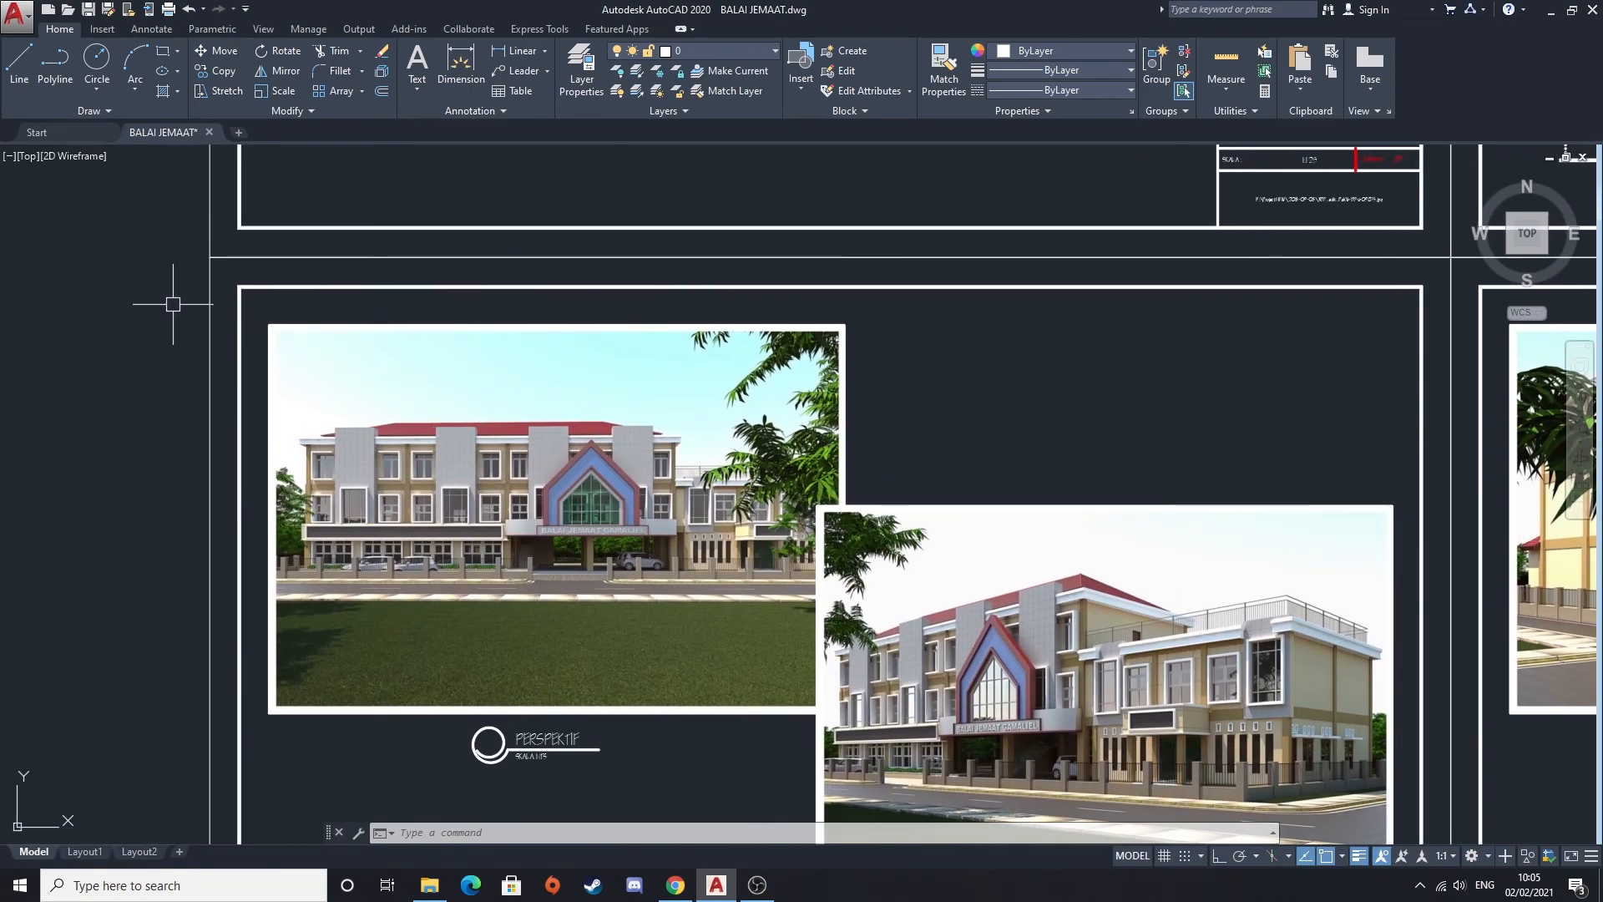
{"action": "left_click", "coordinate": [255, 301]}
{"action": "left_click", "coordinate": [408, 389]}
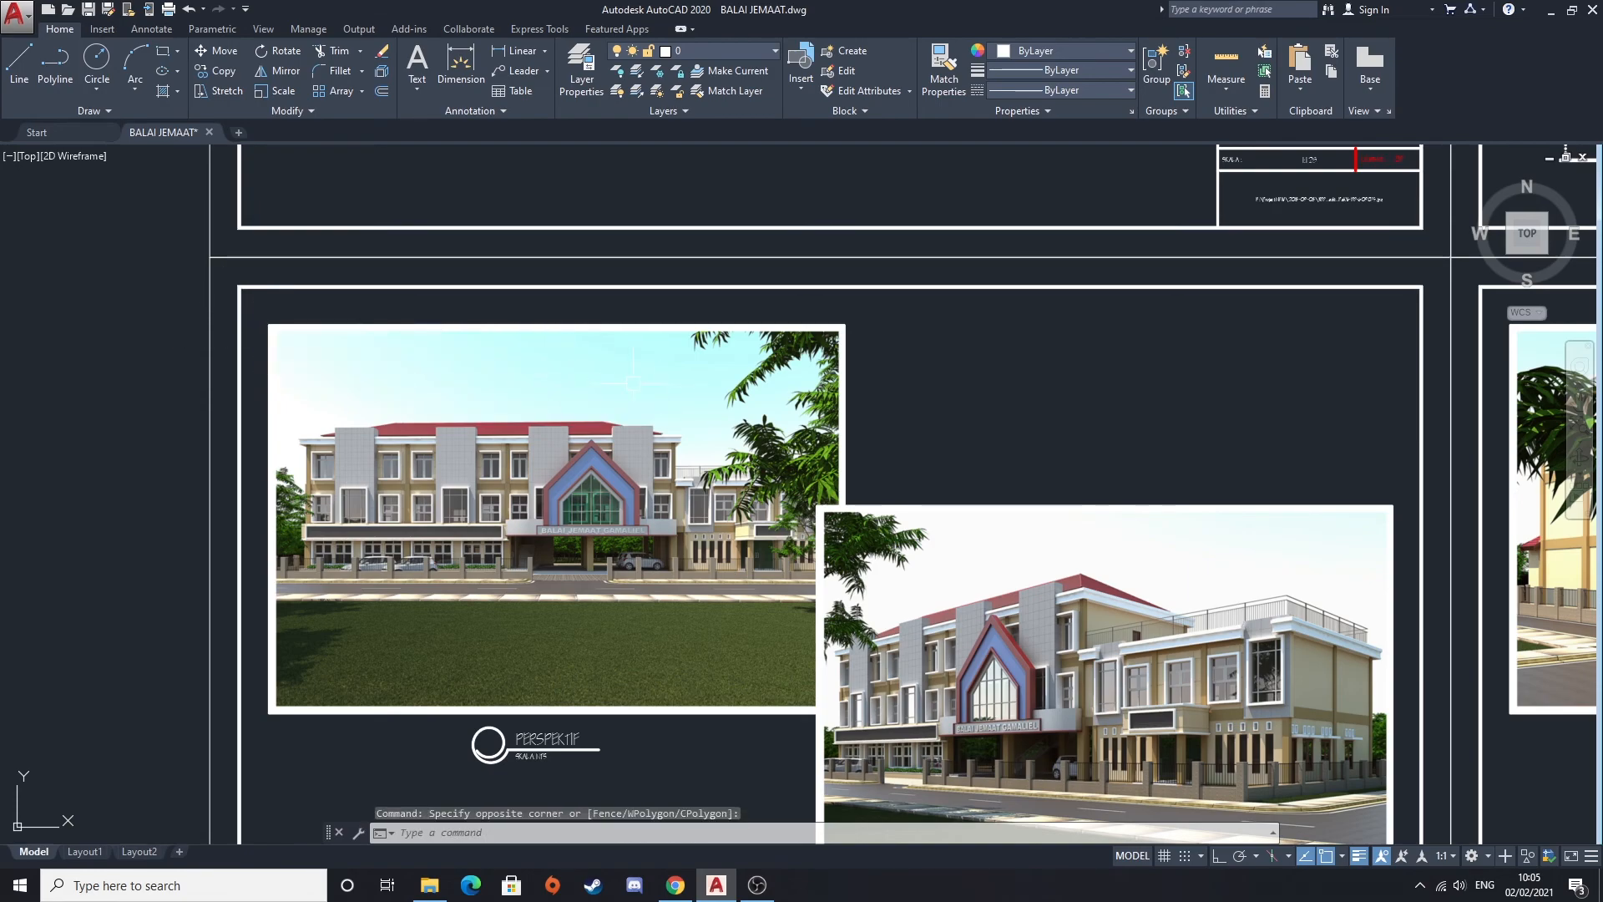
Look again at the corner perspective on the first rendering sheet, beside the second sheet's street view
{"action": "middle_click_drag", "start_coordinate": [923, 405], "coordinate": [830, 386]}
{"action": "middle_click_drag", "start_coordinate": [1134, 404], "coordinate": [780, 418]}
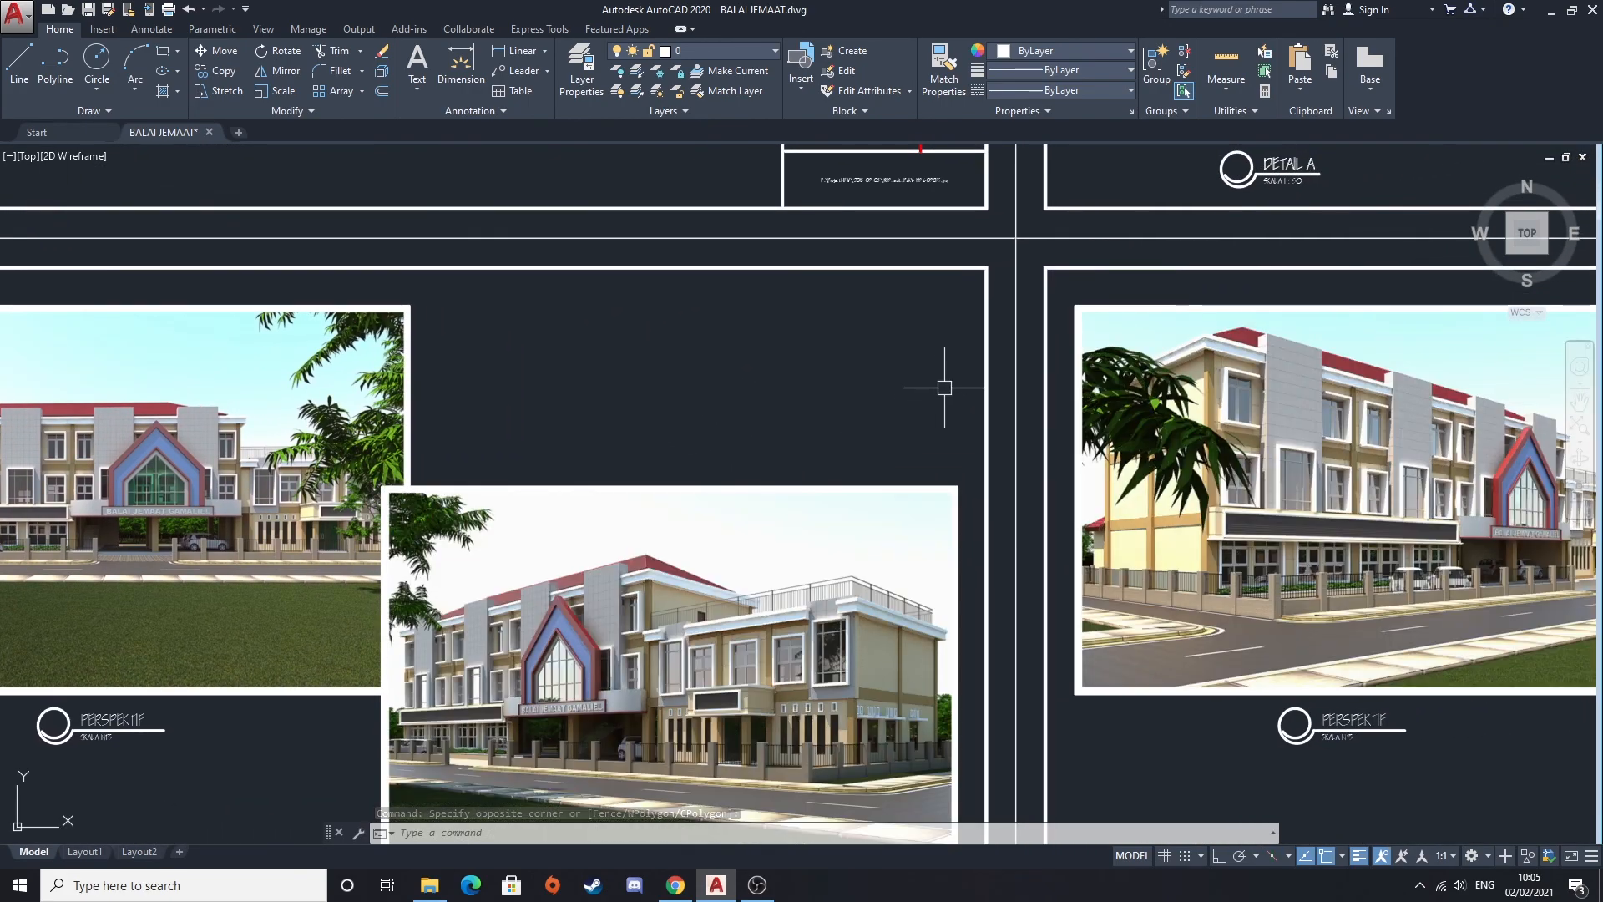
{"action": "middle_click_drag", "start_coordinate": [945, 383], "coordinate": [779, 370]}
{"action": "middle_click_drag", "start_coordinate": [679, 419], "coordinate": [826, 309]}
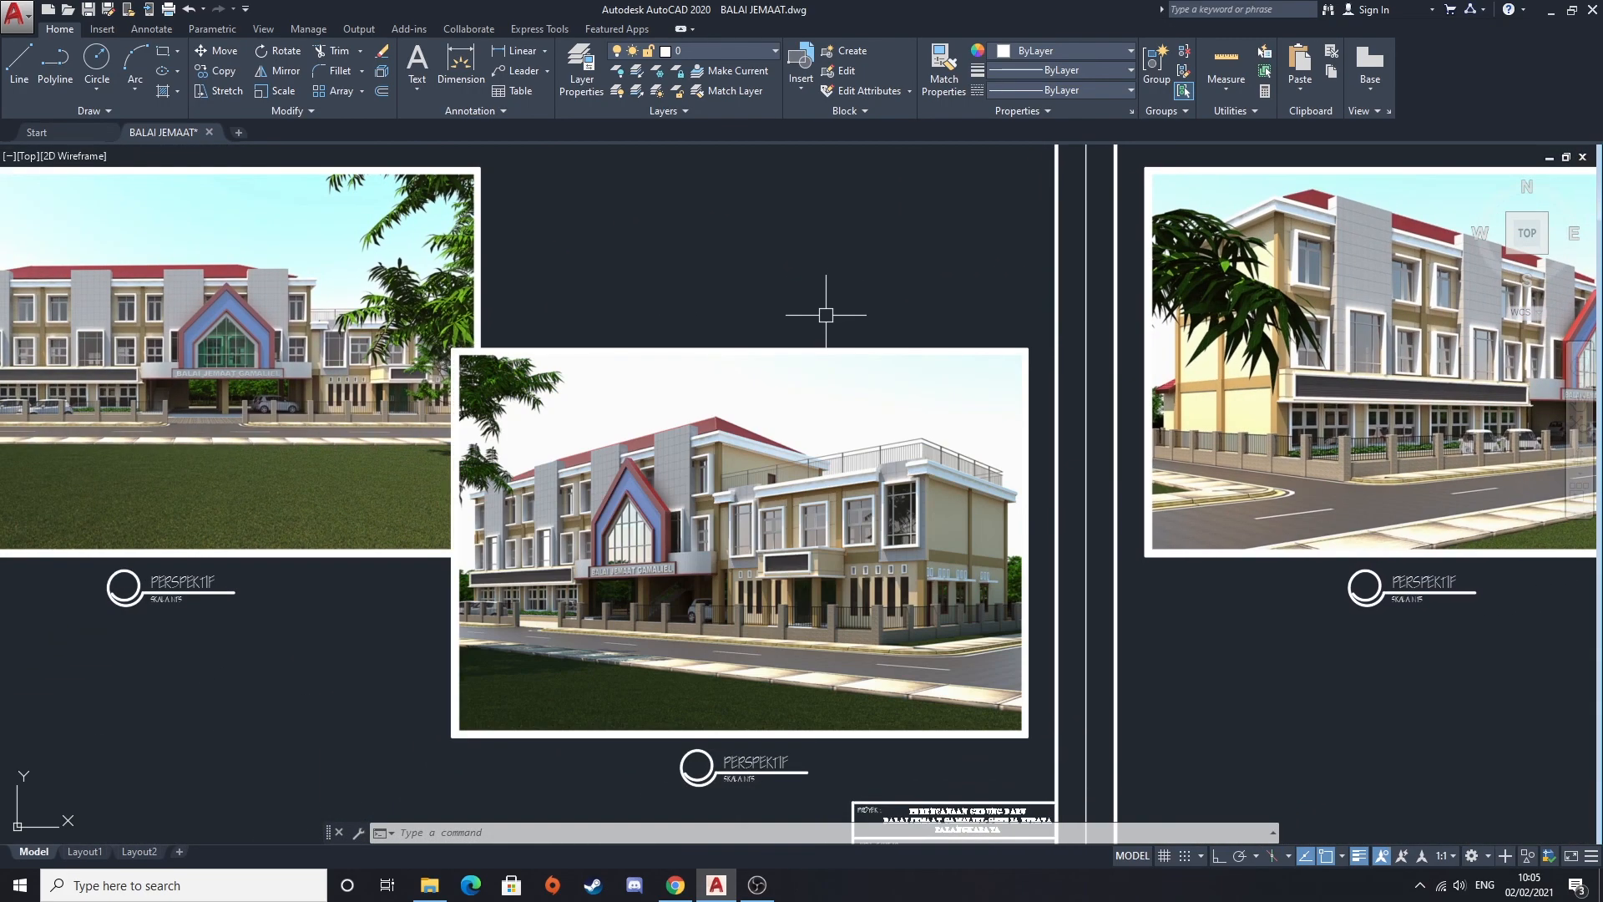